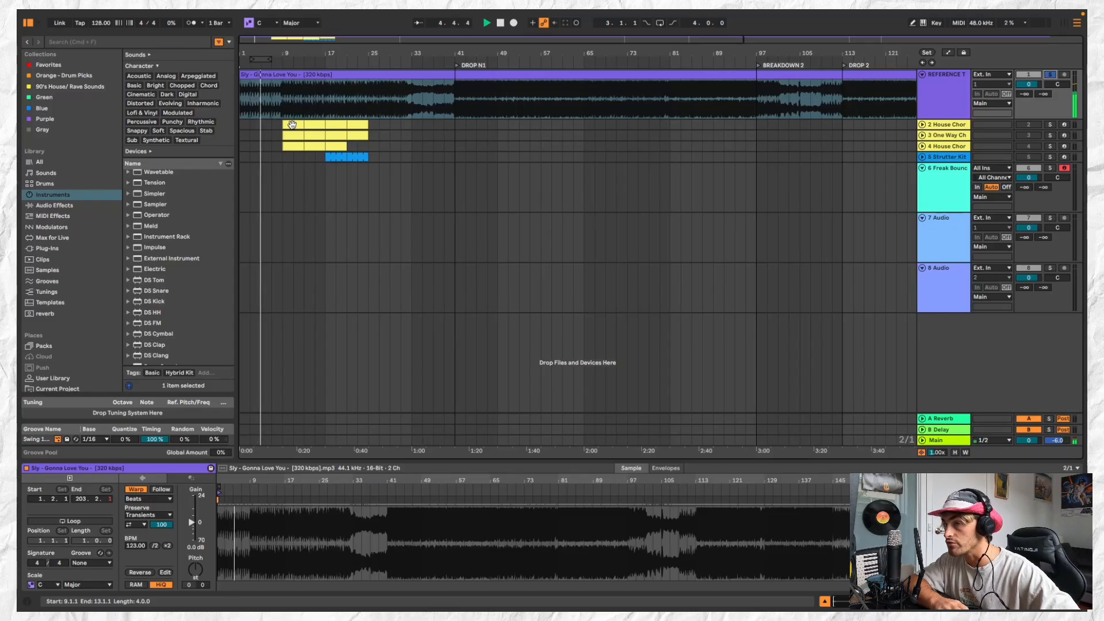
Listen to the reference track's intro and the section just before Drop N1, and inspect the first House Chords clip
left_click(282, 92)
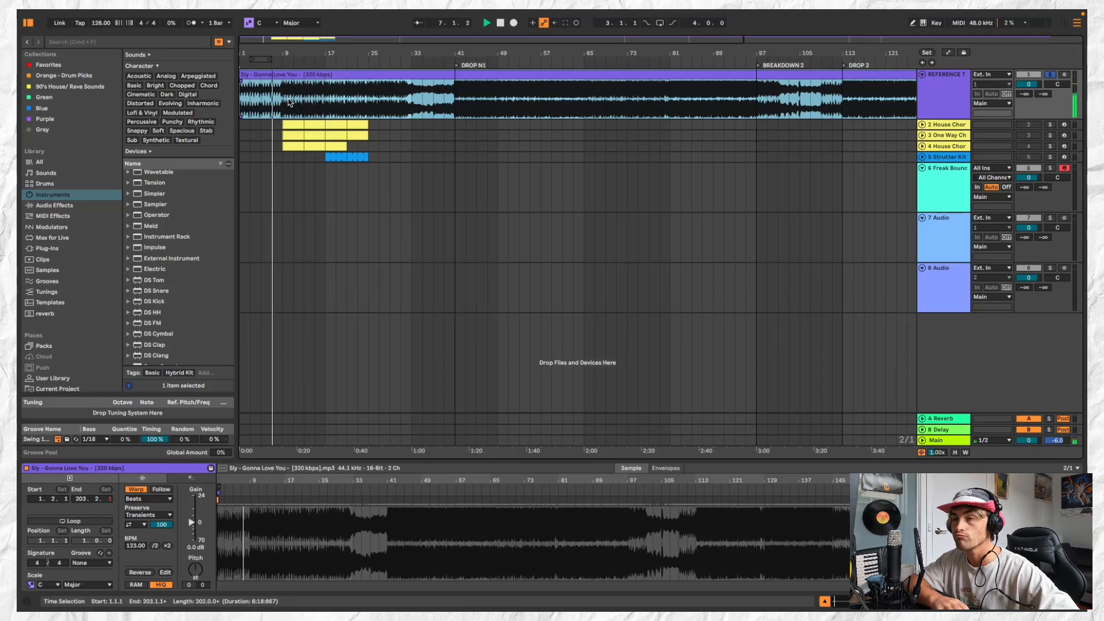
left_click(351, 134)
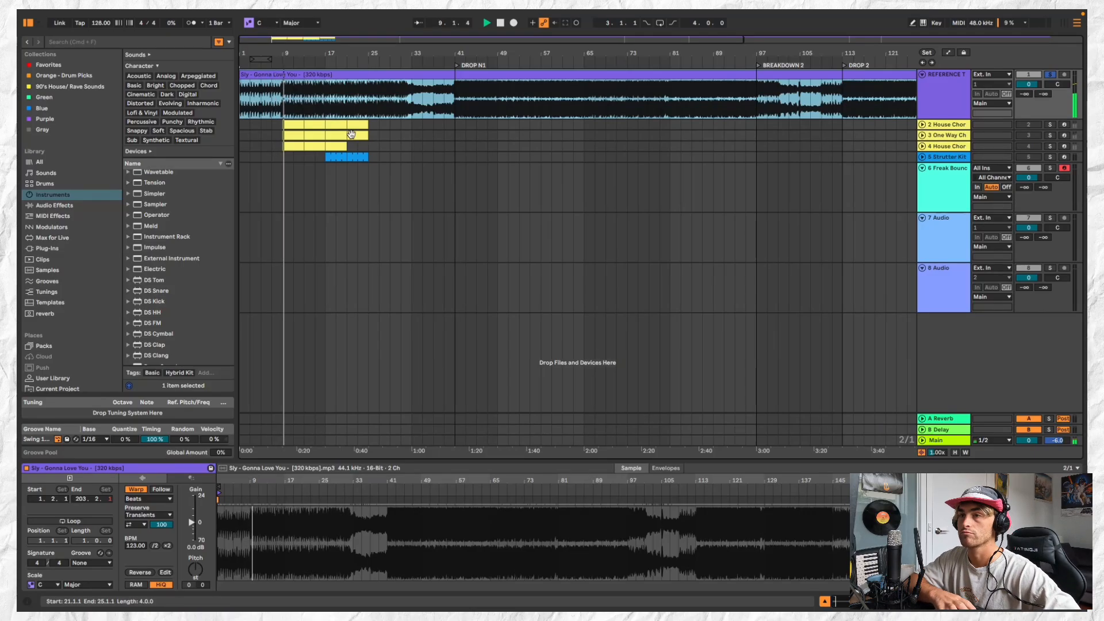
left_click(447, 98)
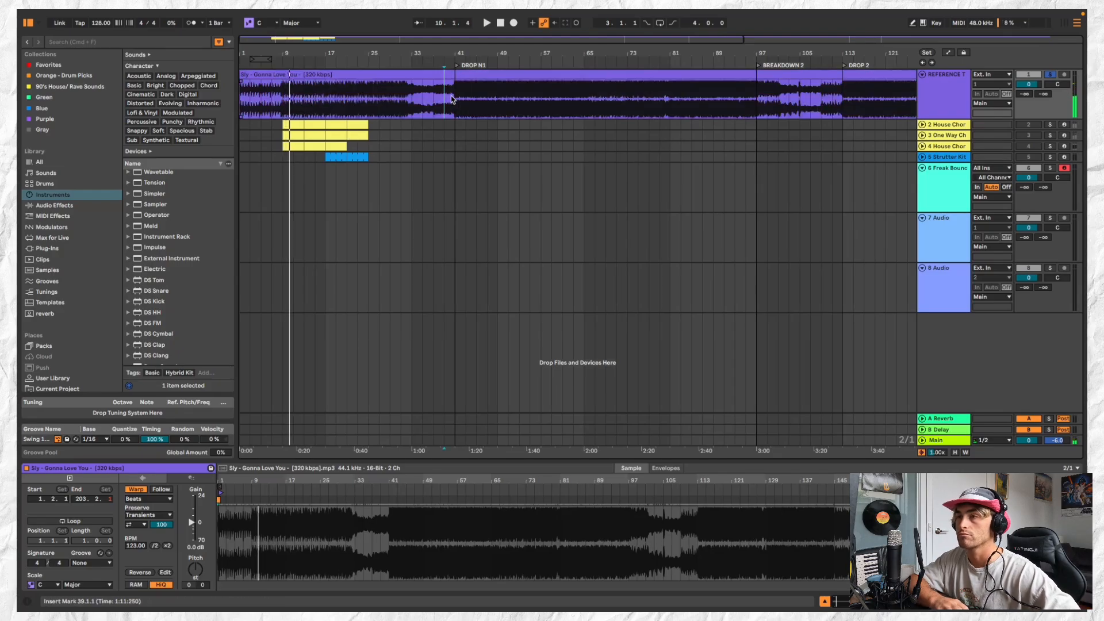
key("space")
key("space")
left_click(454, 99)
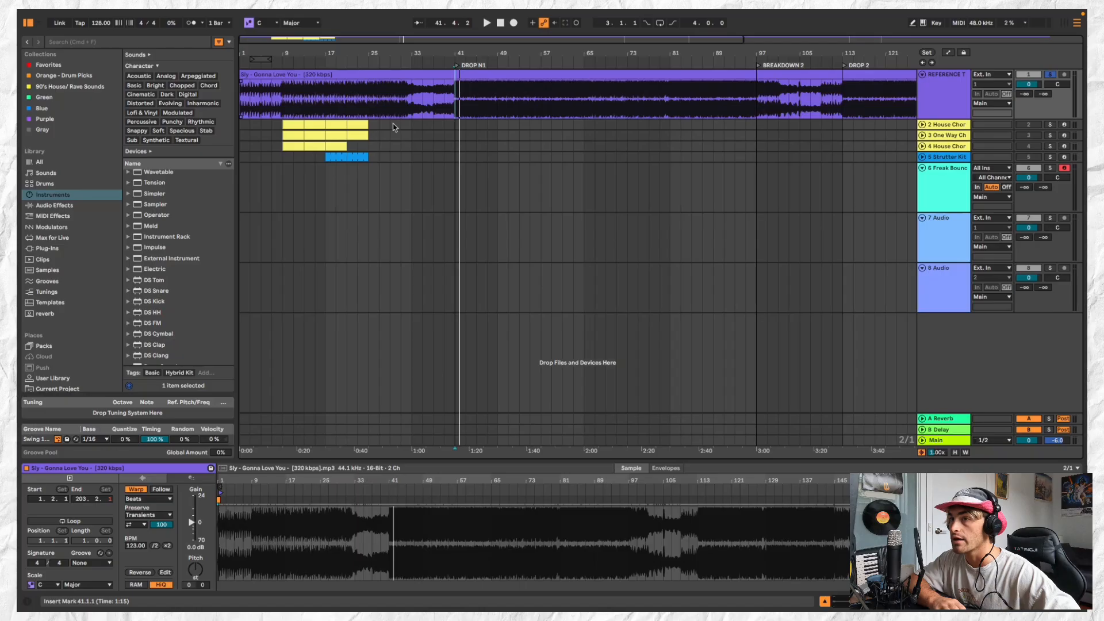
left_click(297, 125)
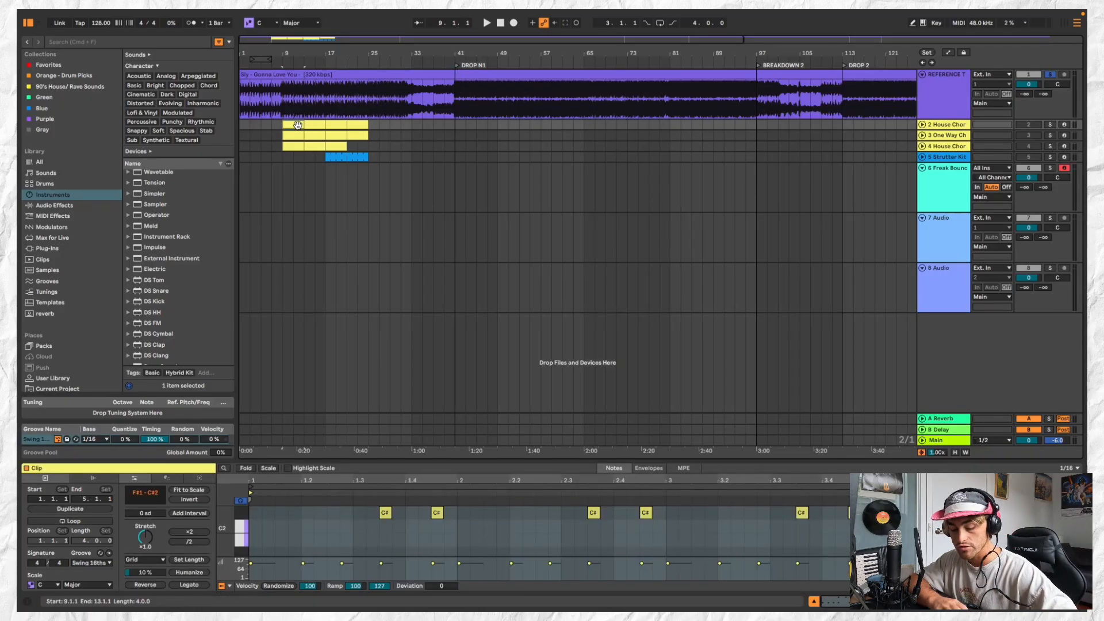
left_click(313, 148)
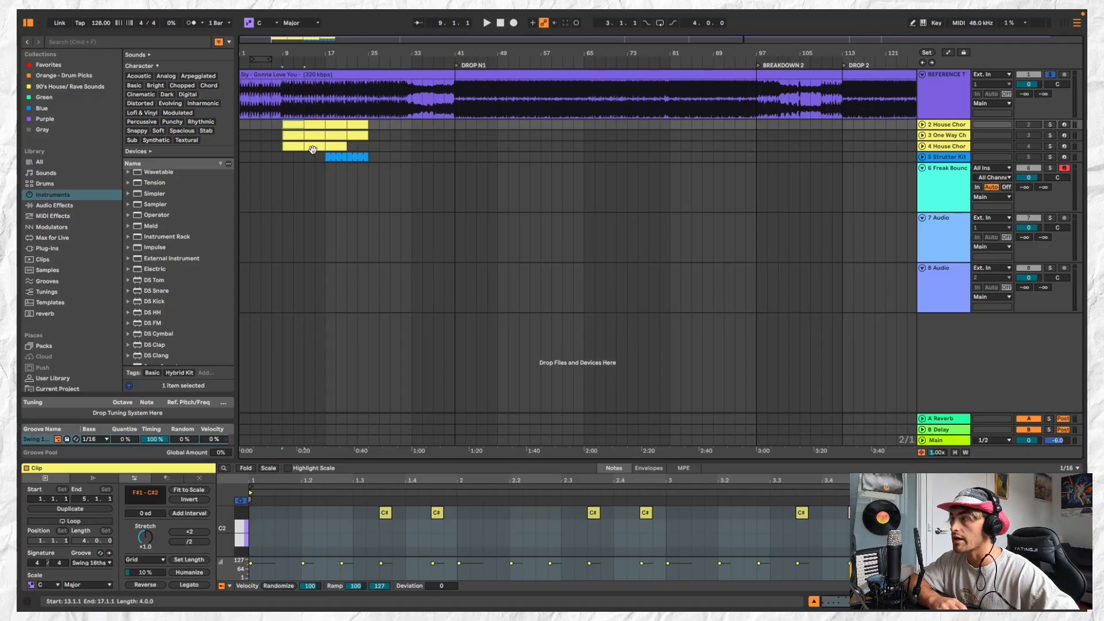
Delete the Freak Bounce Lead track from the arrangement
scroll(313, 150, "up", 1)
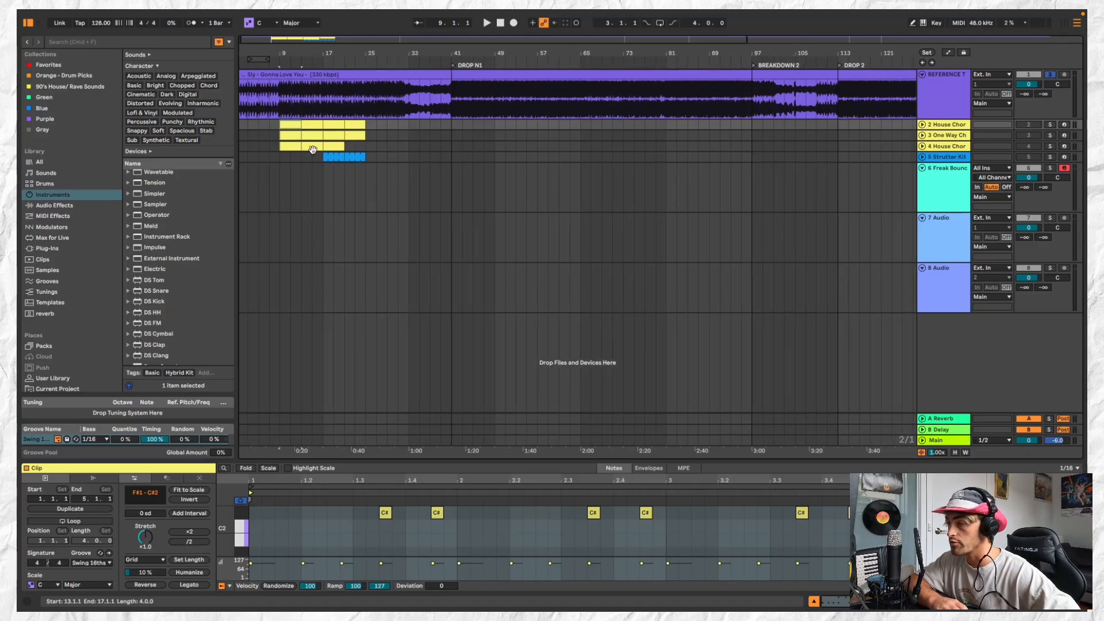
left_click(947, 180)
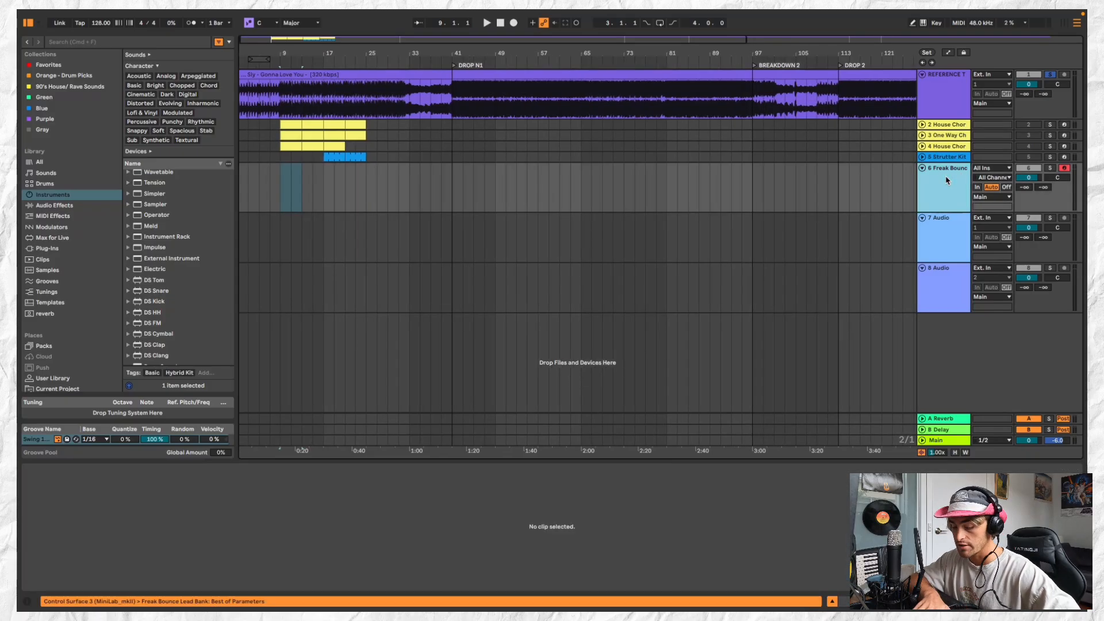
key("Delete")
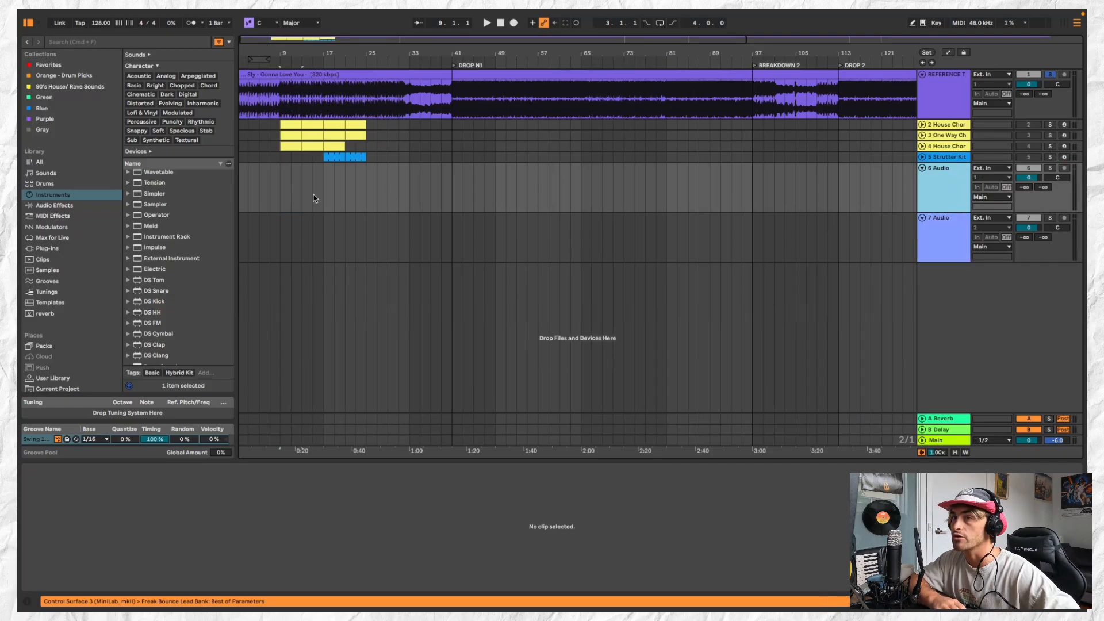
Play the reference track from bar 1 to hear how its intro begins
scroll(313, 199, "up", 1)
left_click(301, 126)
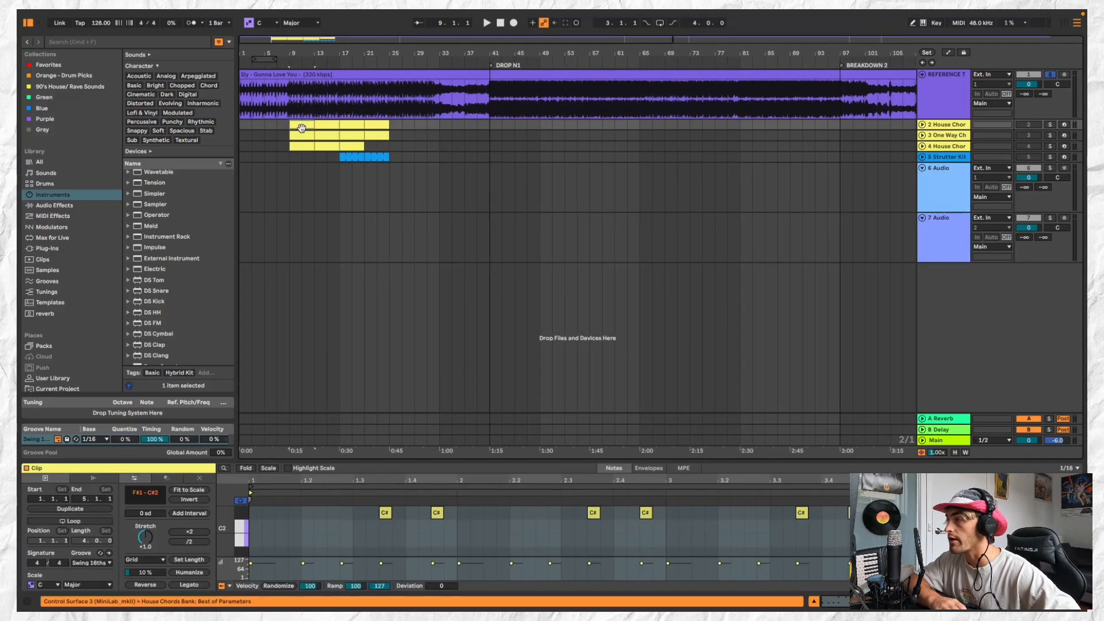
left_click(957, 91)
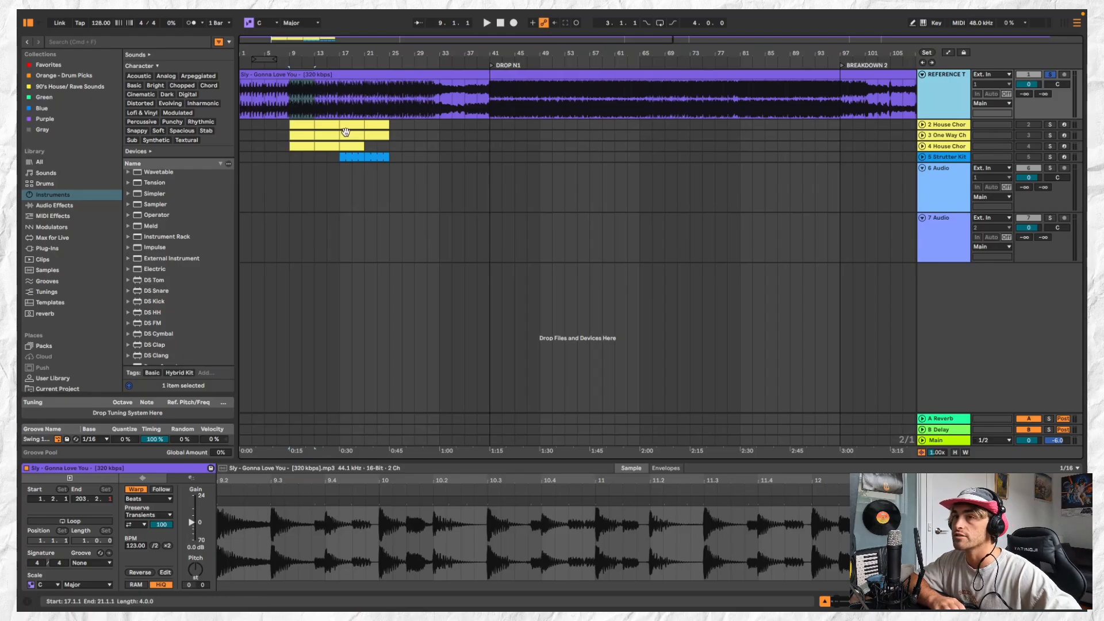
left_click(270, 105)
scroll(270, 105, "up", 4)
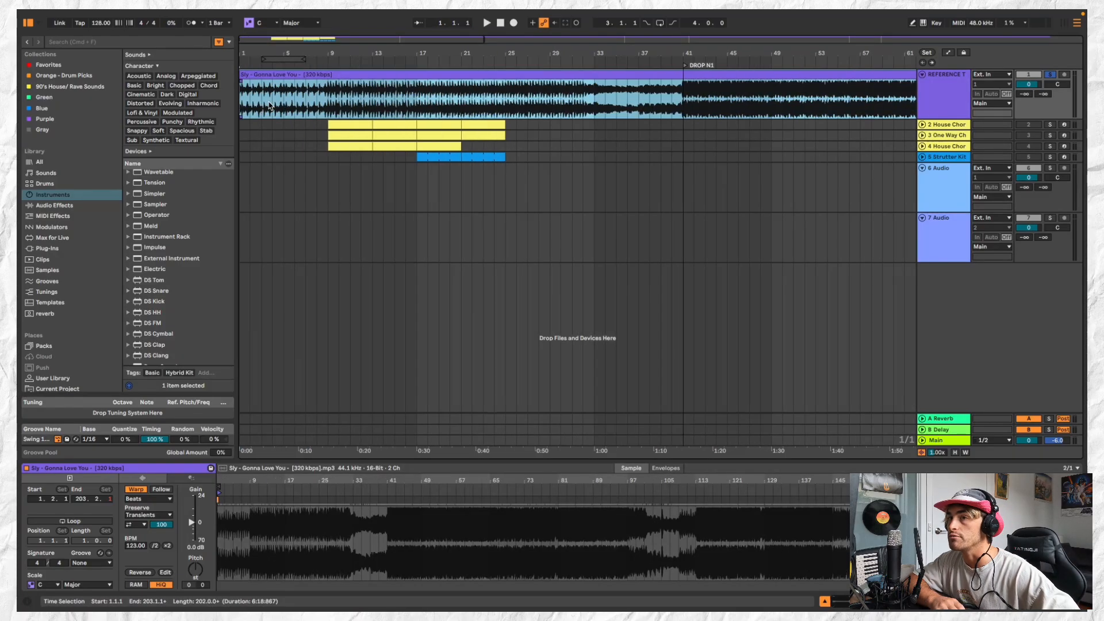
scroll(270, 105, "down", 1)
key("space")
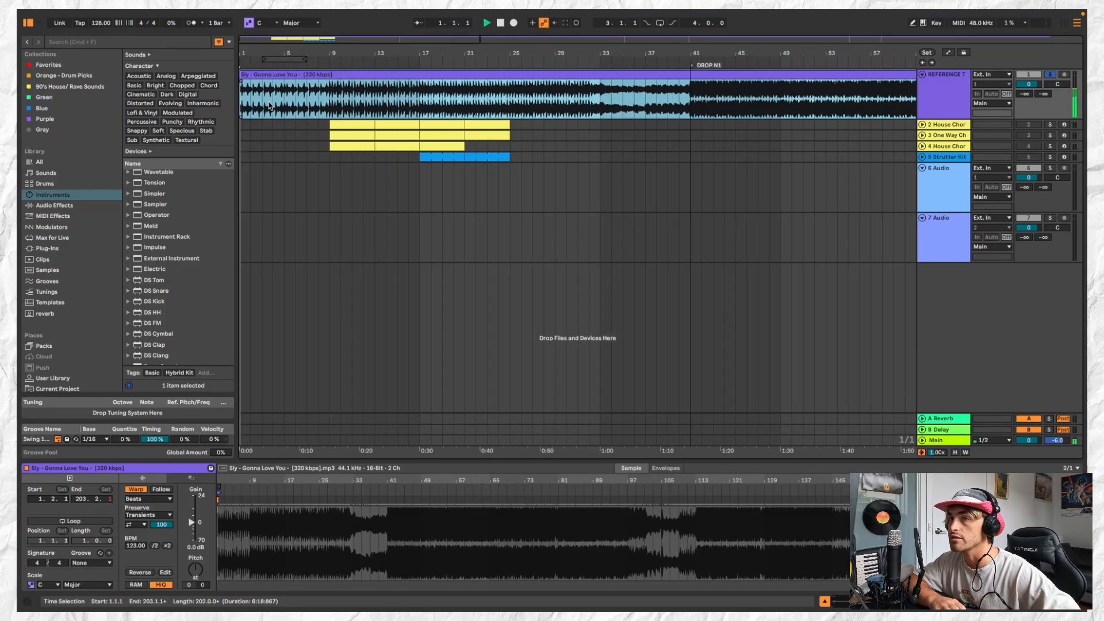
Solo the first House Chords track, move its first clip to bar 1 and extend it to eight bars
left_click(347, 122)
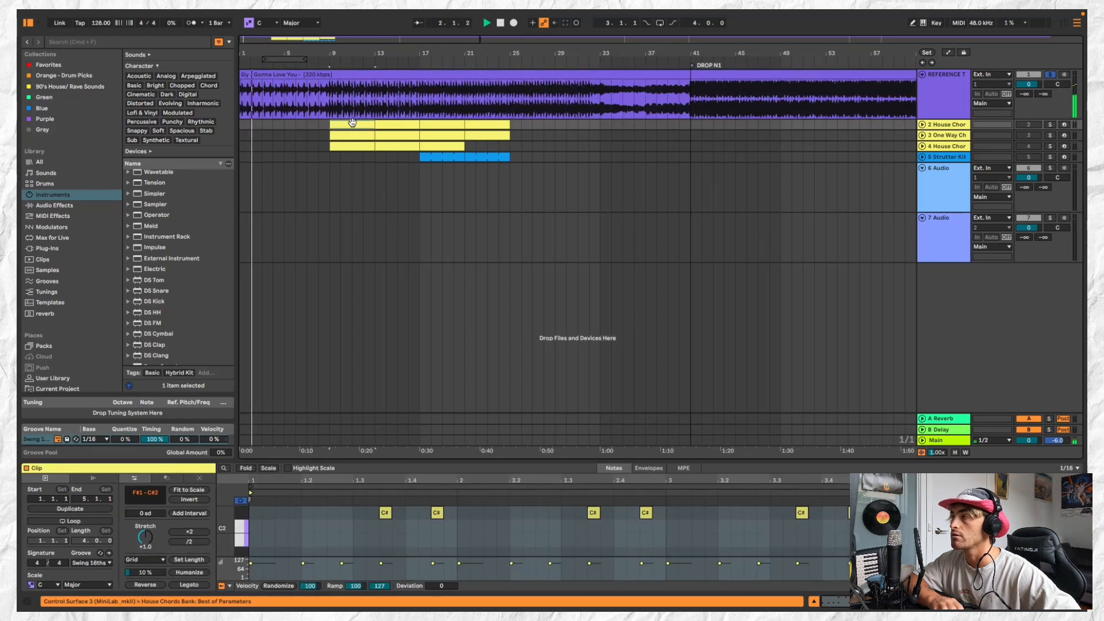
left_click(1052, 124)
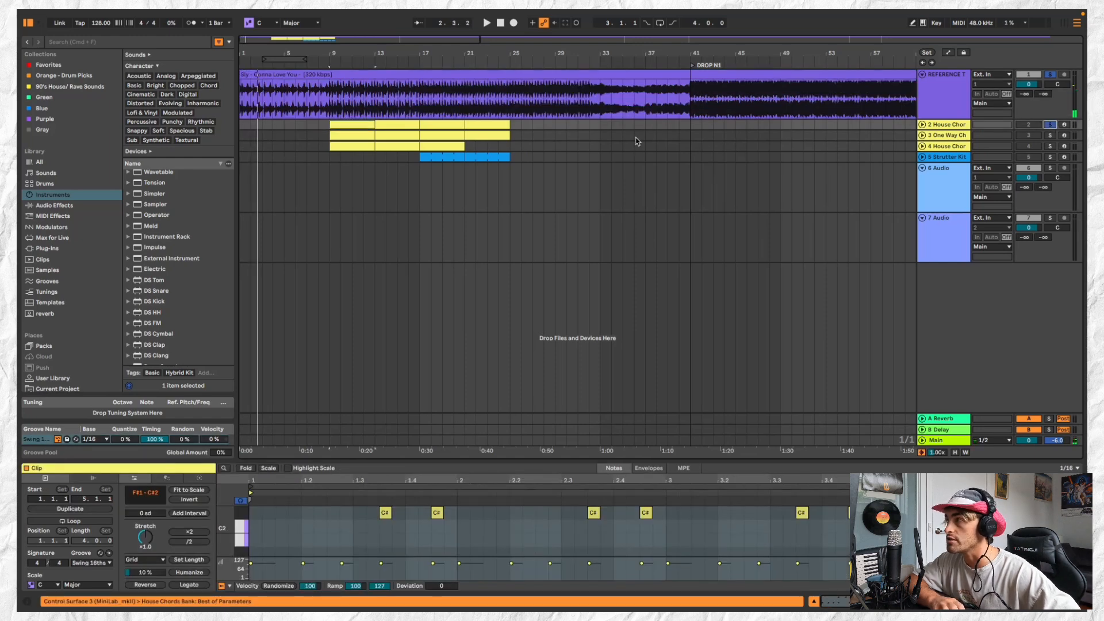
left_click(1049, 75)
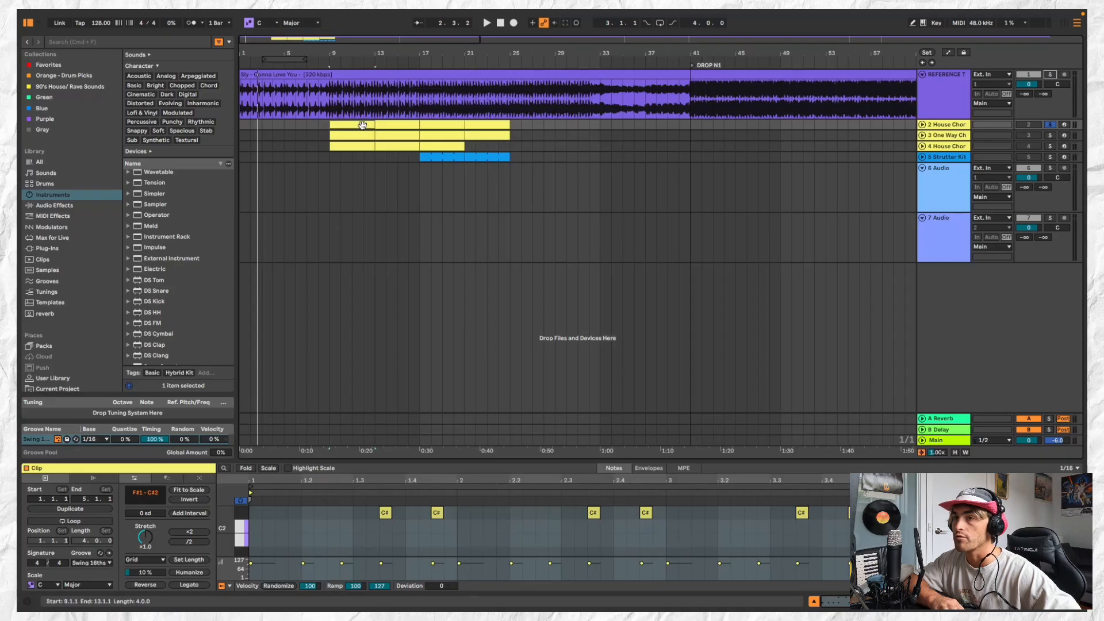
left_click_drag(362, 125, 330, 124)
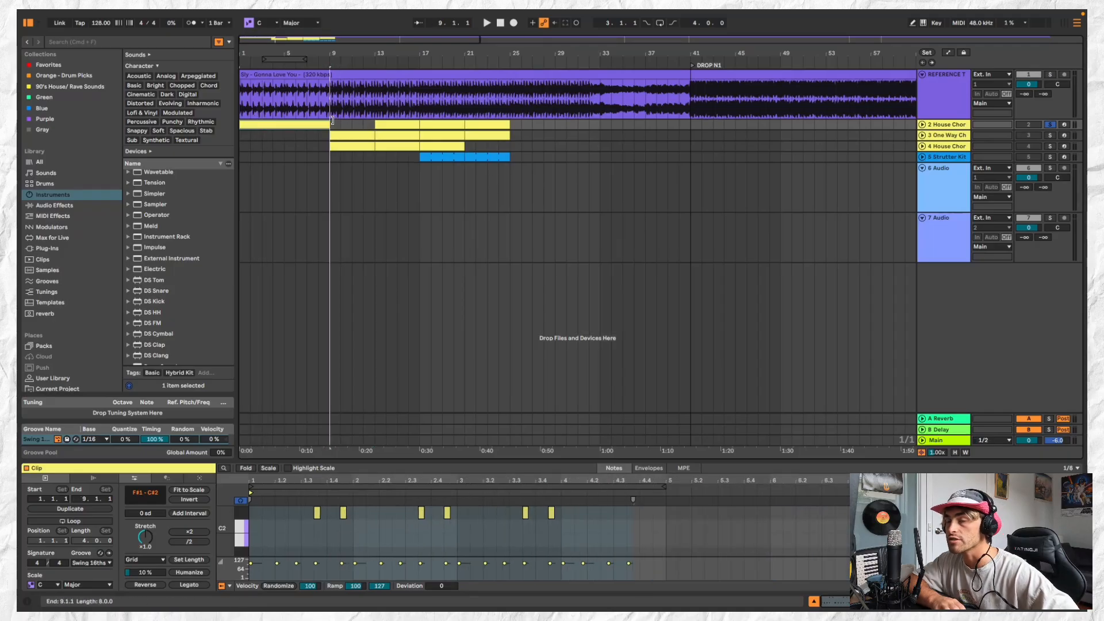
Enable an eight-bar arrangement loop from bar 1, unfold the first House Chords track and play its opening clip
left_click_drag(242, 59, 325, 55)
left_click(315, 59)
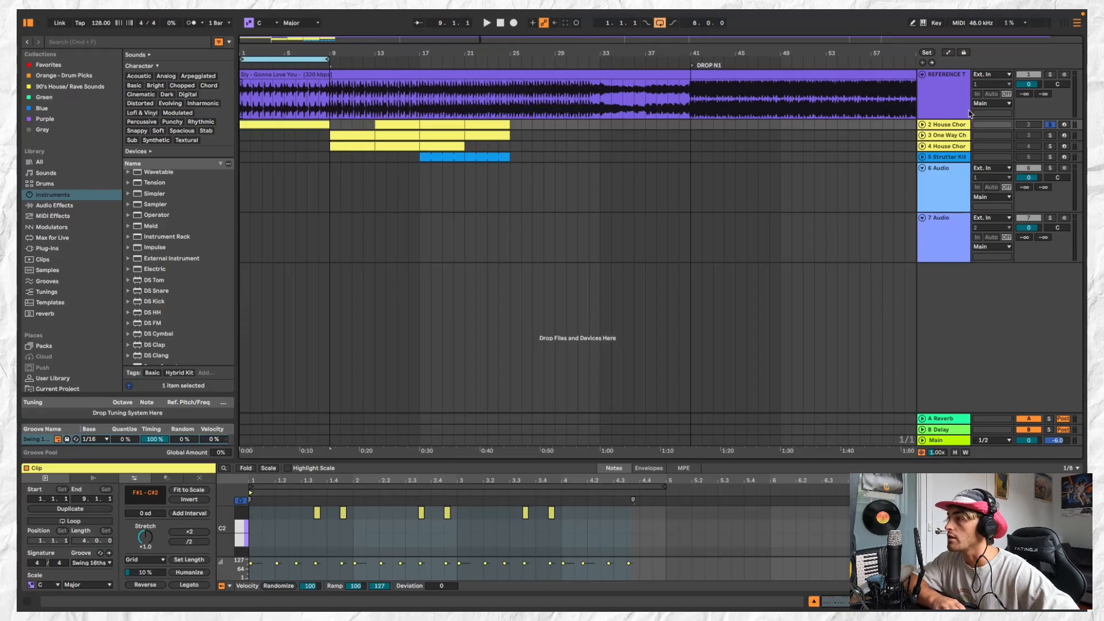
left_click(922, 125)
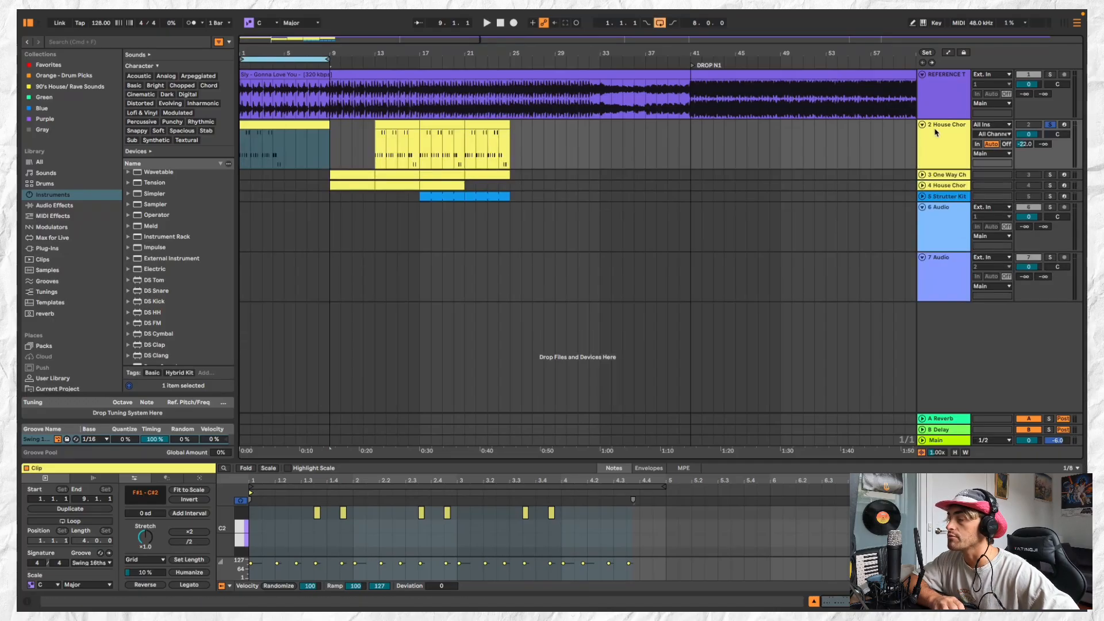
left_click(297, 124)
key("space")
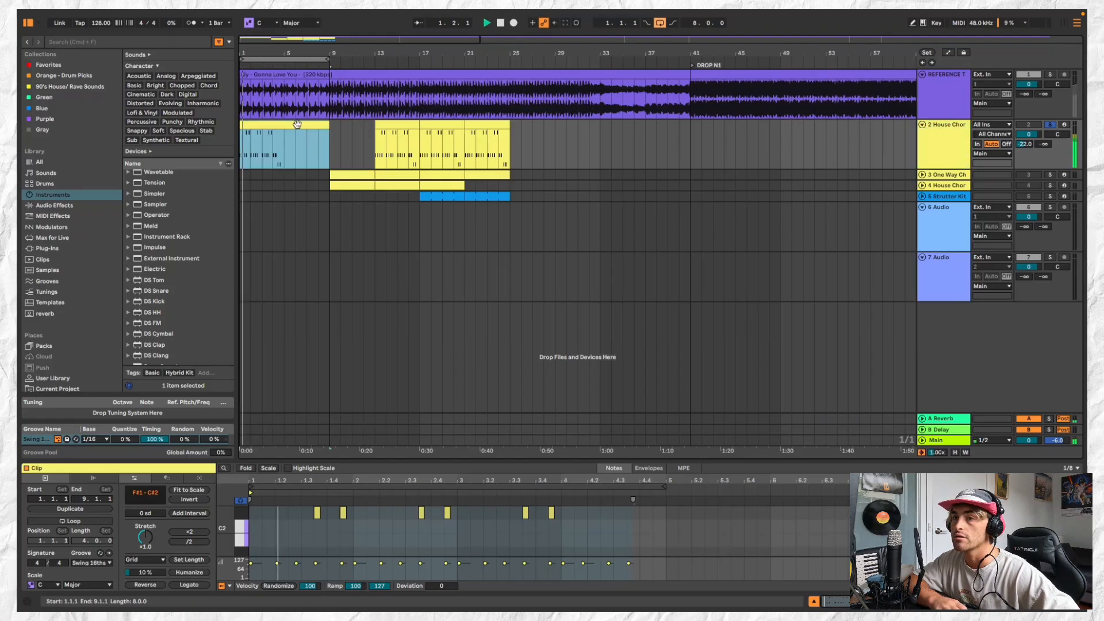
Search the instruments for ORGAN, audition the first few presets and filter the list by the Analog character
left_click(943, 147)
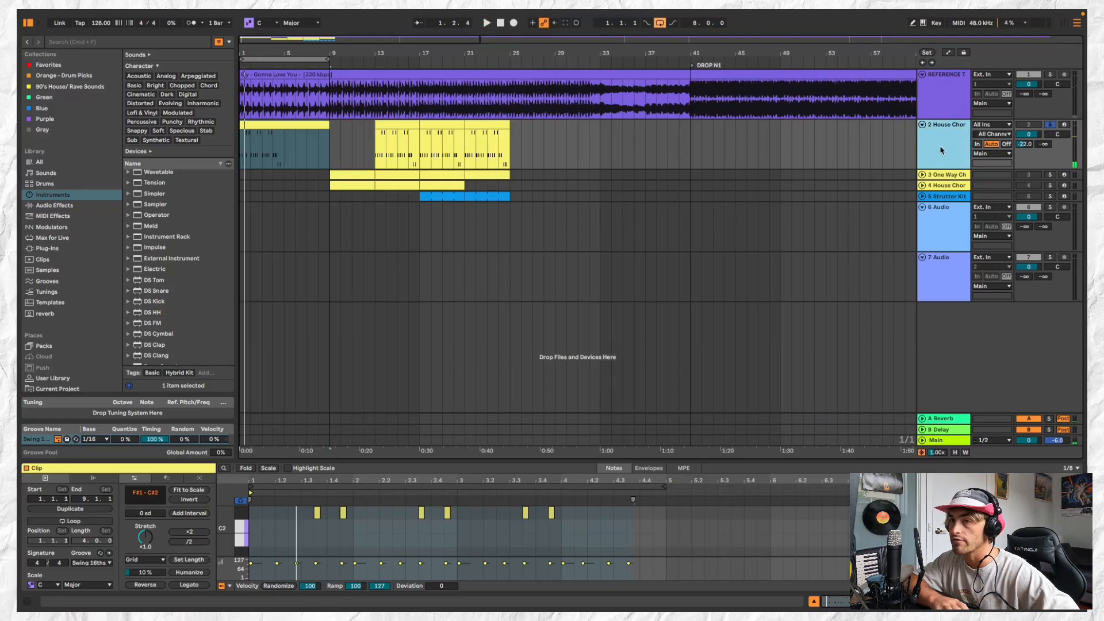
left_click(117, 42)
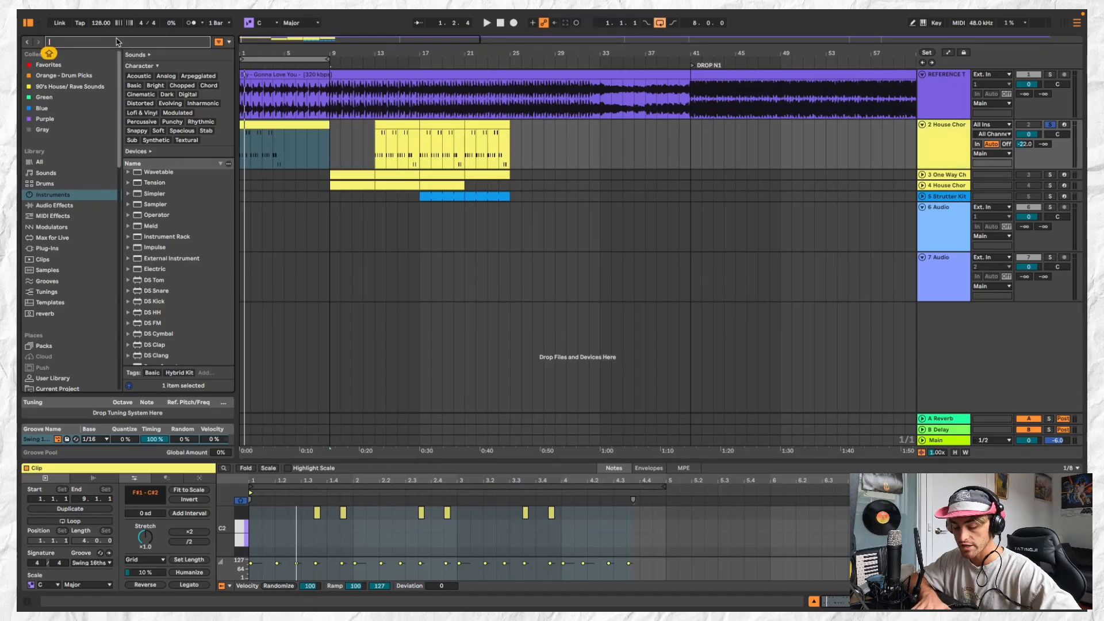
type("ORGAN")
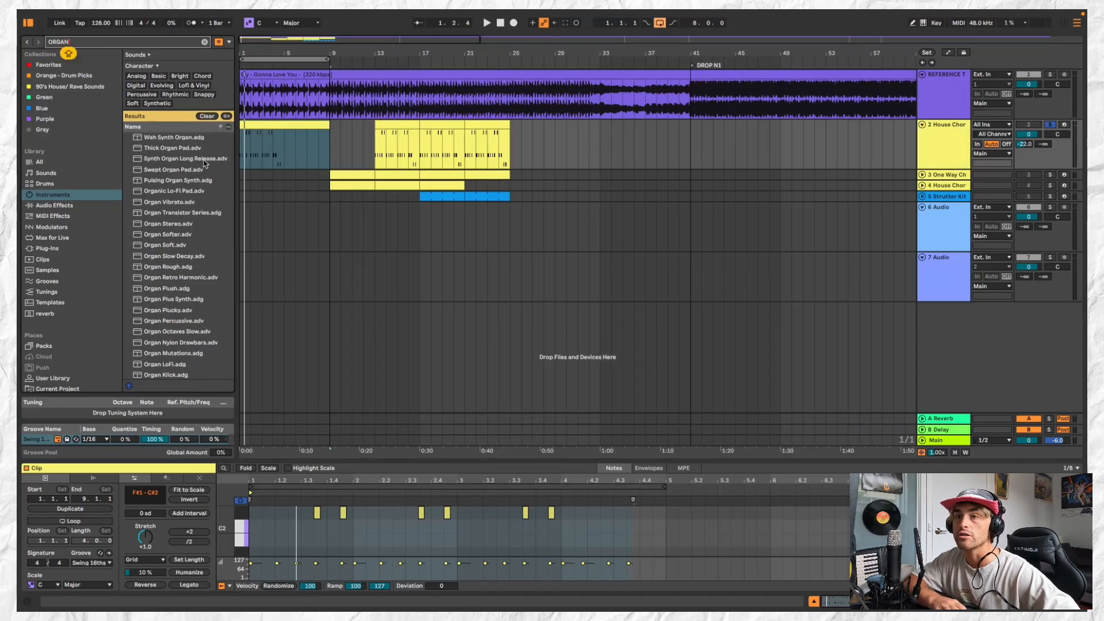
left_click(195, 141)
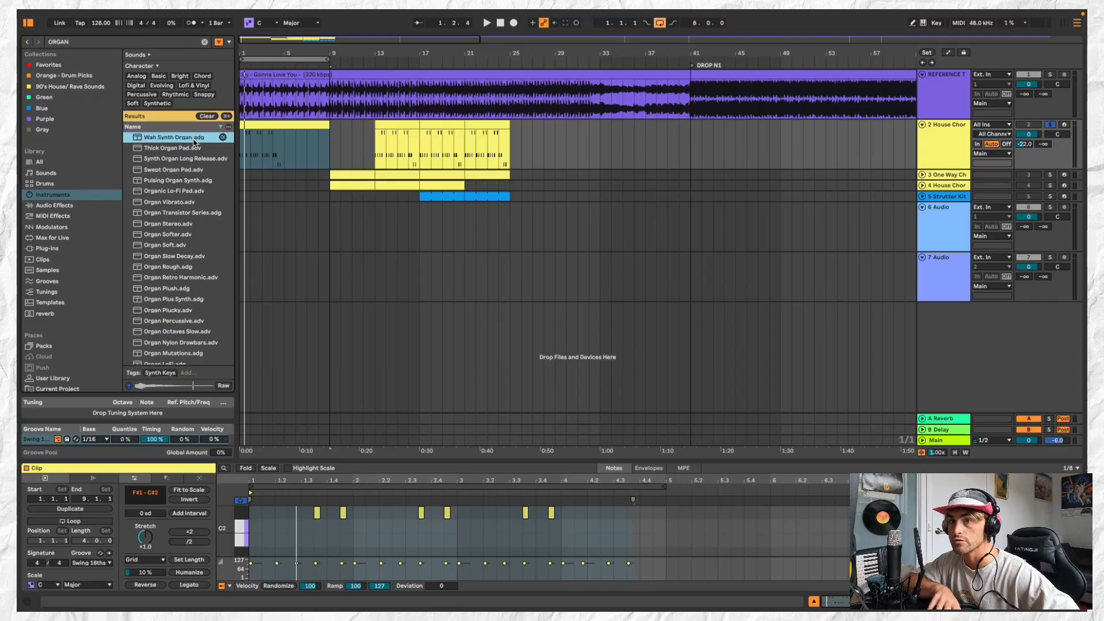
key("Down")
key("Down")
key("Down")
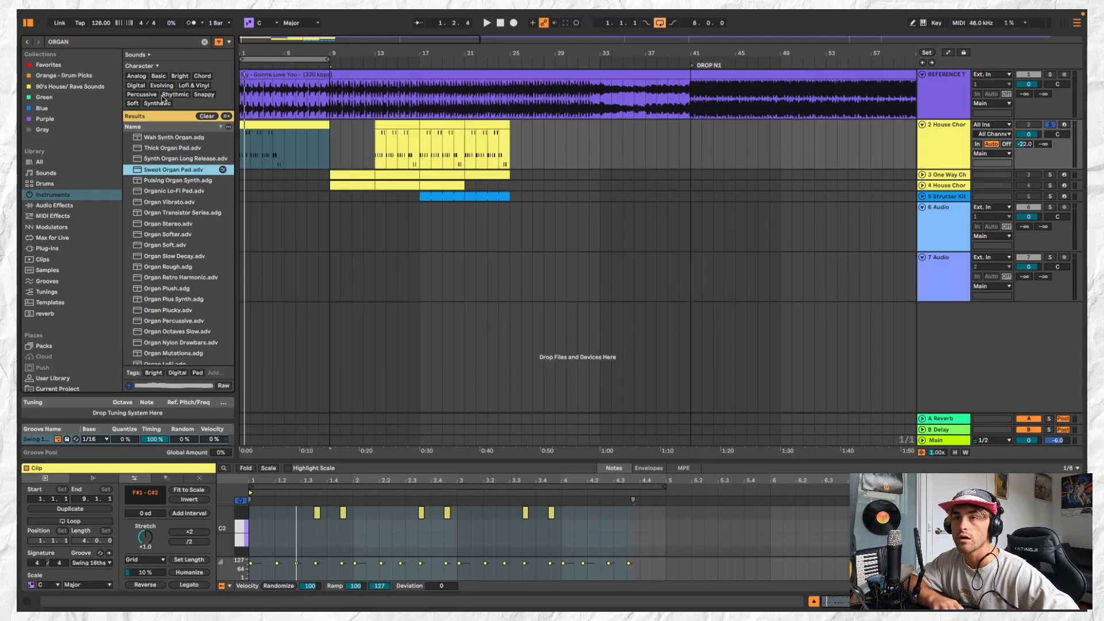
left_click(136, 76)
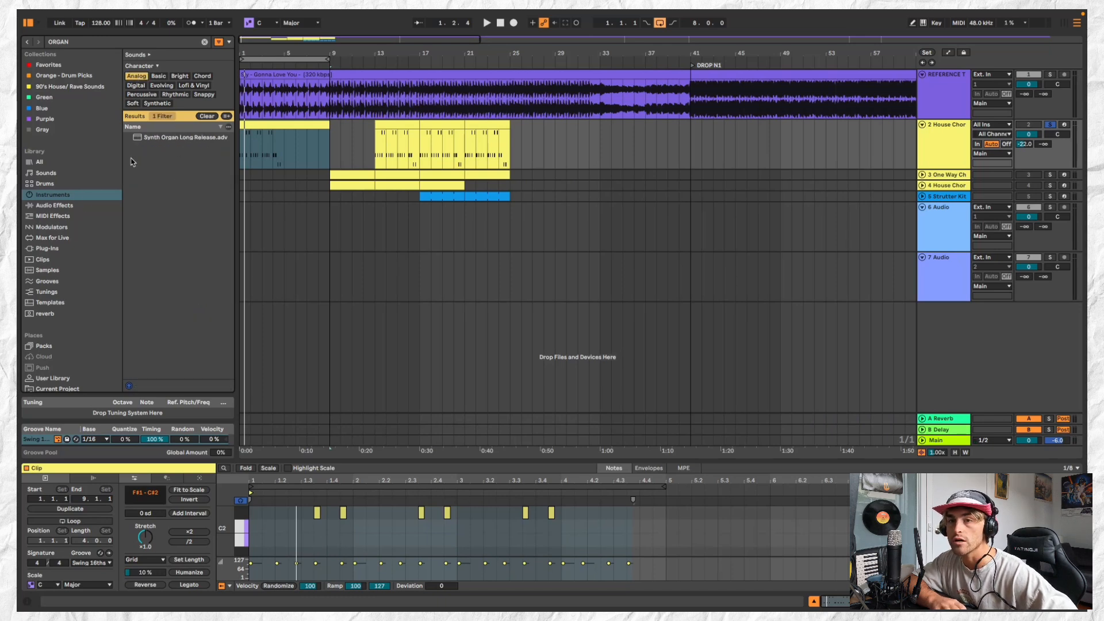
Audition organ presets in the Sounds category and load Organ Angry onto the first House Chords track
left_click(75, 175)
left_click(194, 173)
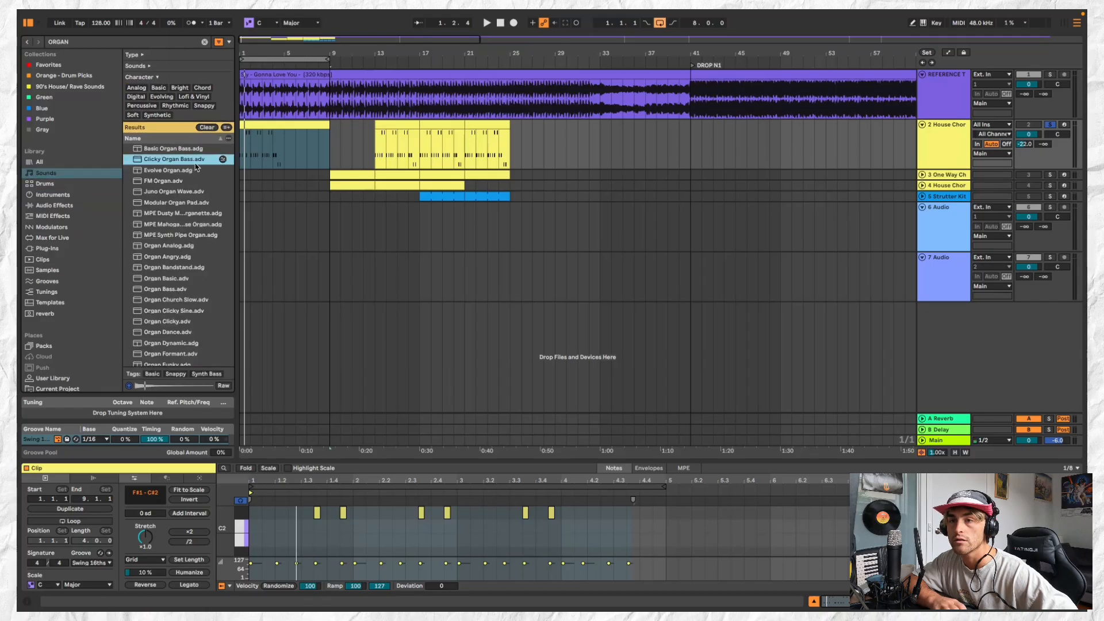
left_click(199, 162)
left_click(200, 151)
left_click(199, 182)
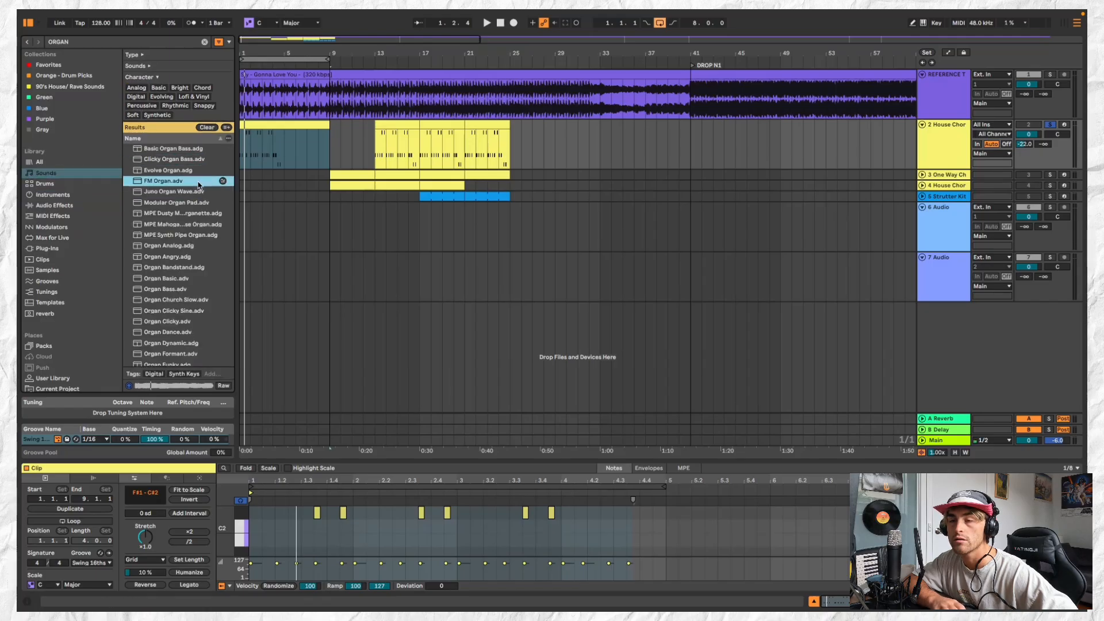
left_click(201, 212)
left_click(200, 223)
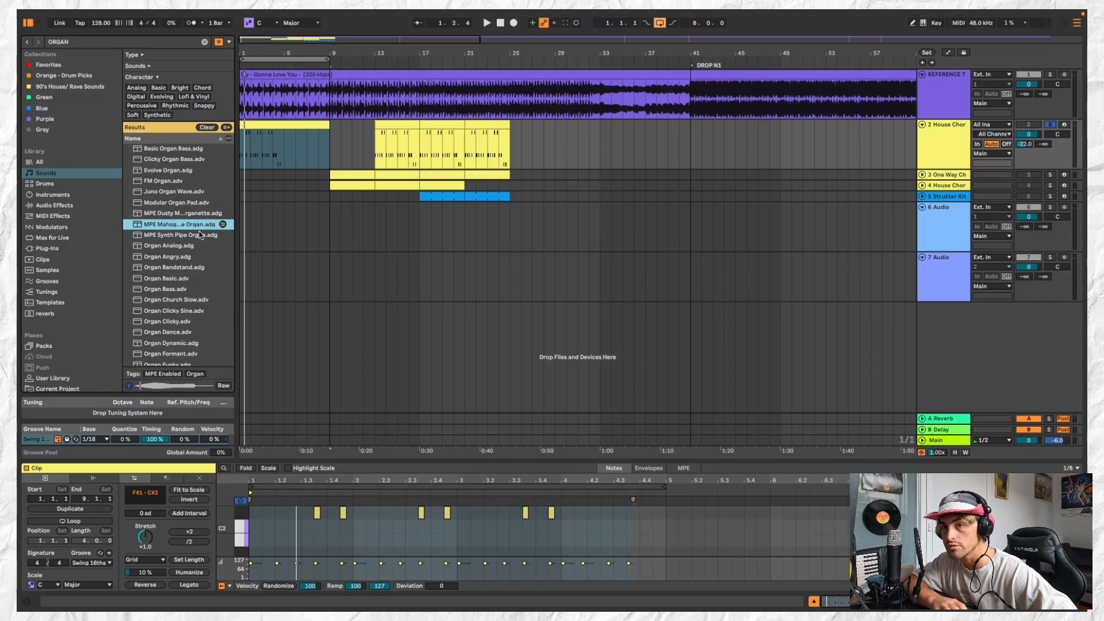
left_click(200, 234)
left_click(200, 246)
key("Down")
key("Down")
key("Down")
key("Down")
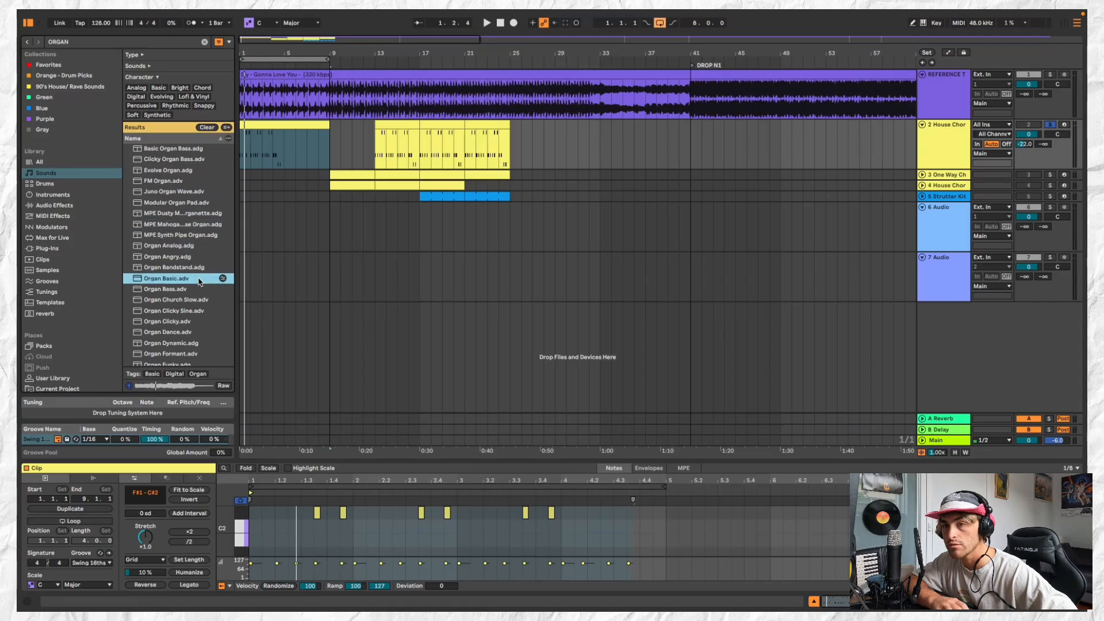
double_click(197, 257)
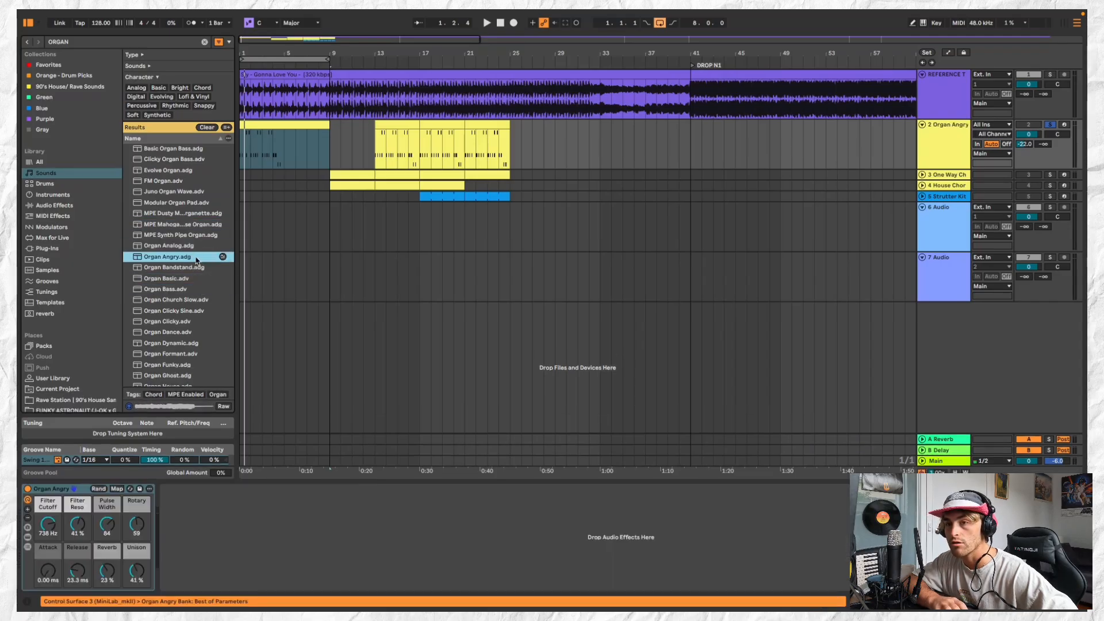
Audition Organ Dance and Organ Analog for comparison with the loaded Organ Angry preset
left_click(200, 332)
key("Down")
key("Up")
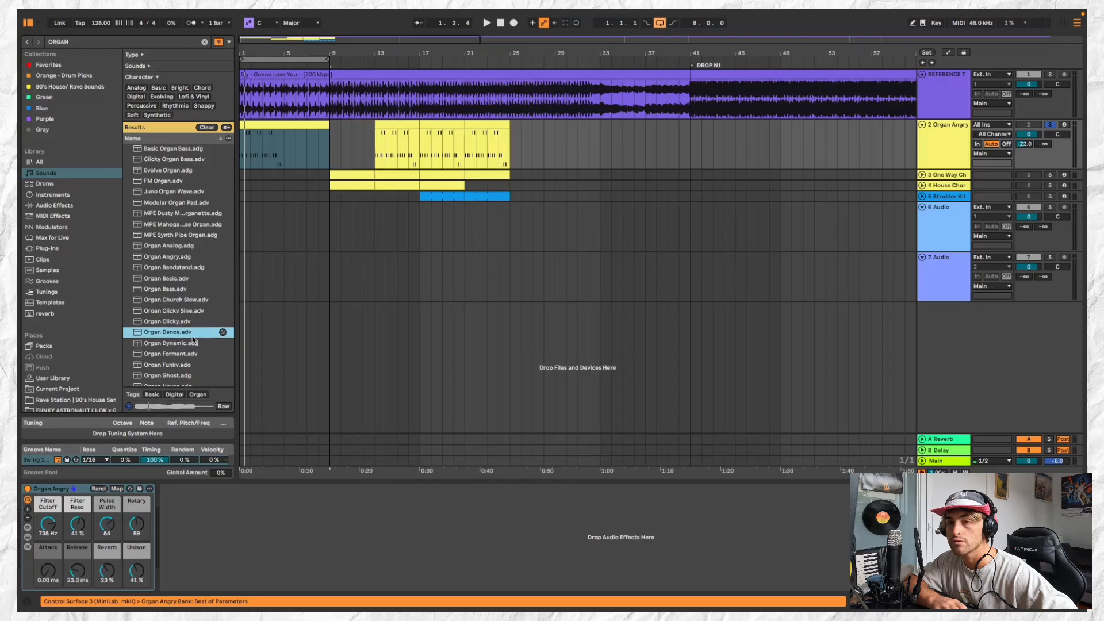
left_click(185, 247)
left_click(187, 257)
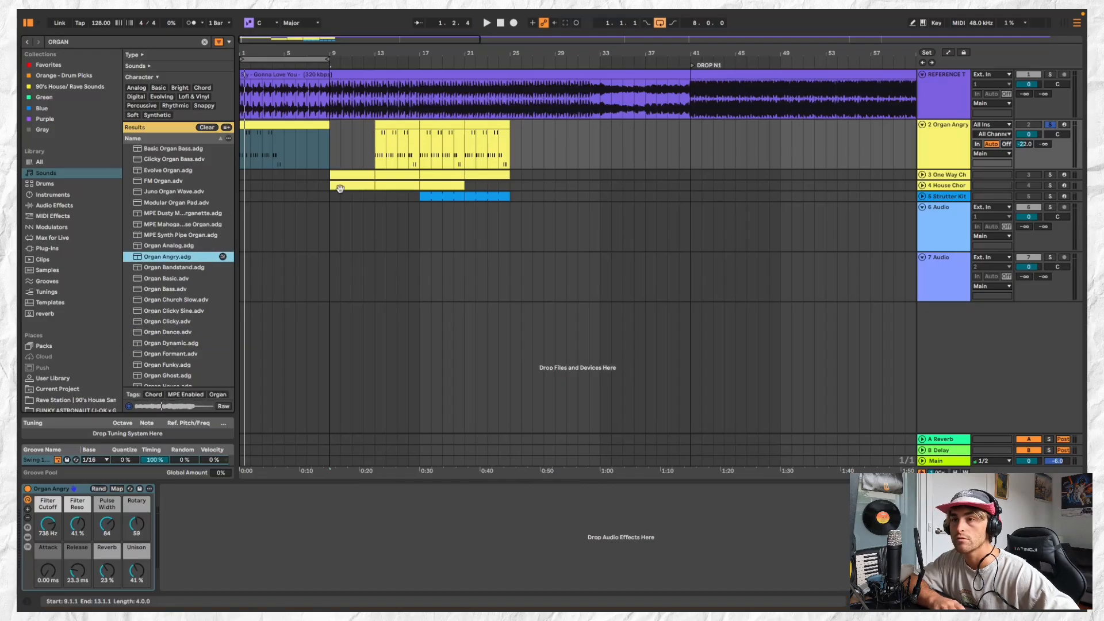
Replace the eight-bar chord clip at the start of the Organ Angry track with an empty five-bar MIDI clip at bar 1
left_click(280, 128)
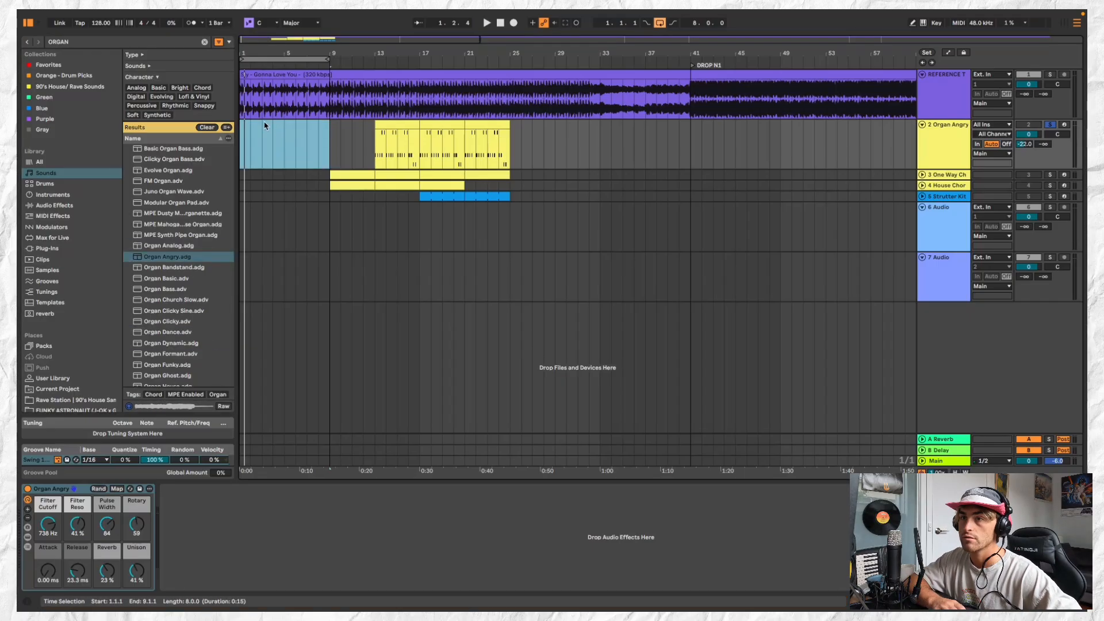
double_click(245, 130)
left_click_drag(251, 126, 302, 131)
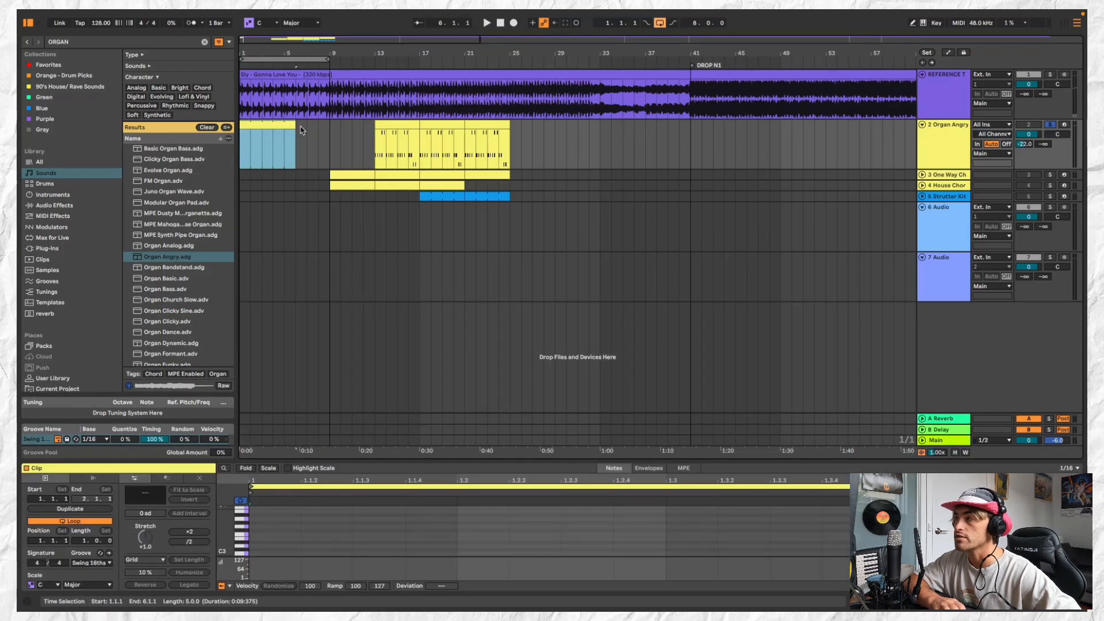
Solo the reference track, play its opening bar and return to the Organ Angry track with the solo off
left_click(1050, 75)
key("space")
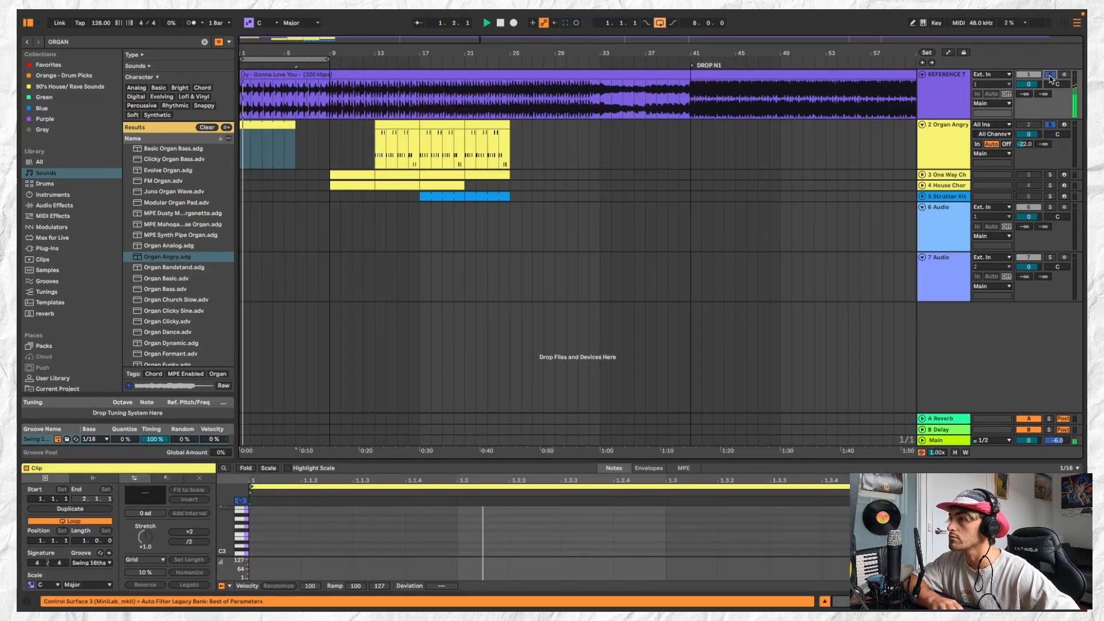
key("space")
left_click(1050, 76)
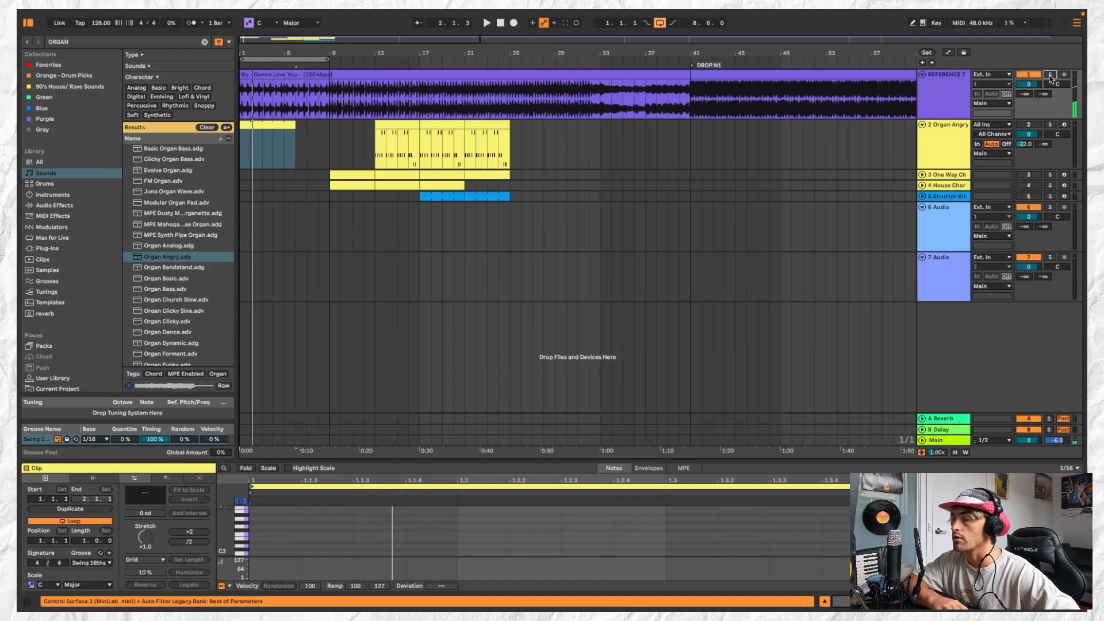
left_click(940, 156)
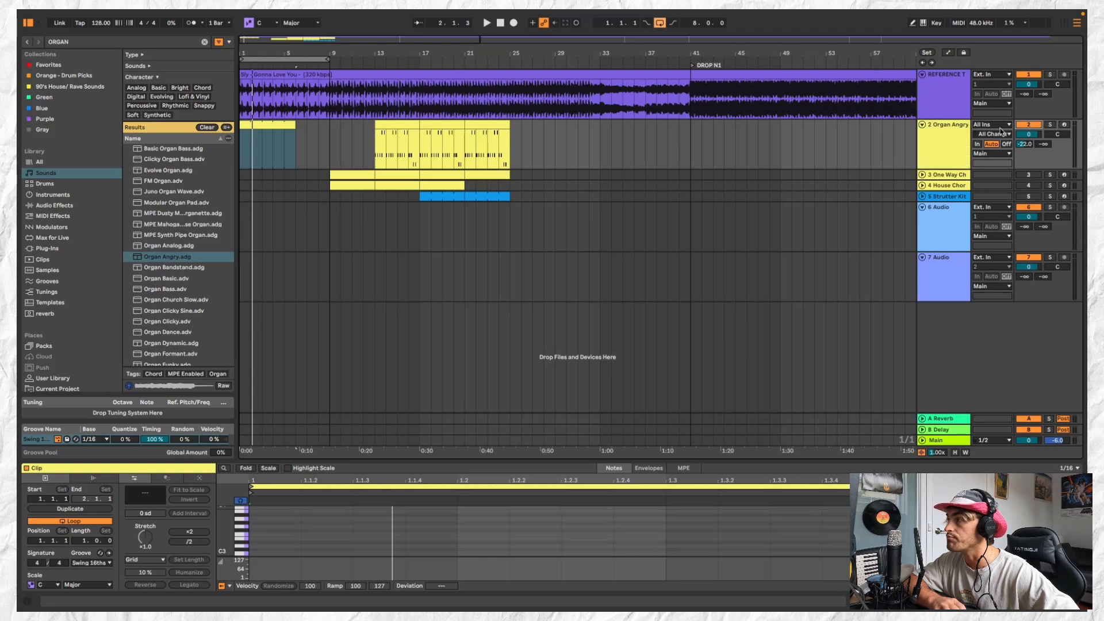
Replace the browser search with MAJ and list the matching presets under MIDI Effects
left_click(125, 42)
double_click(125, 42)
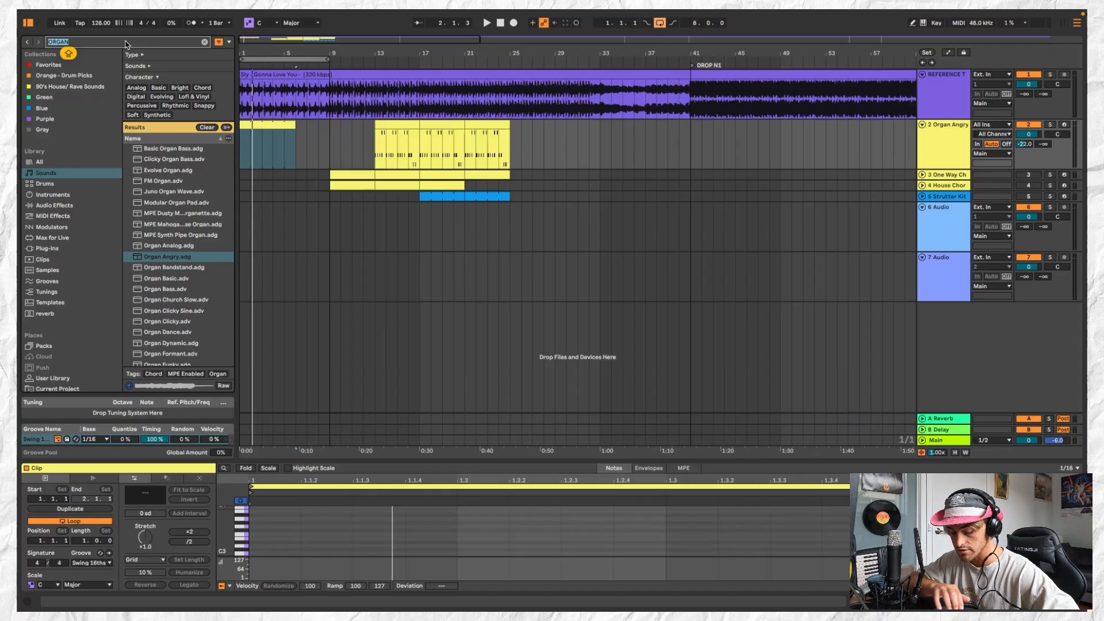
type("C")
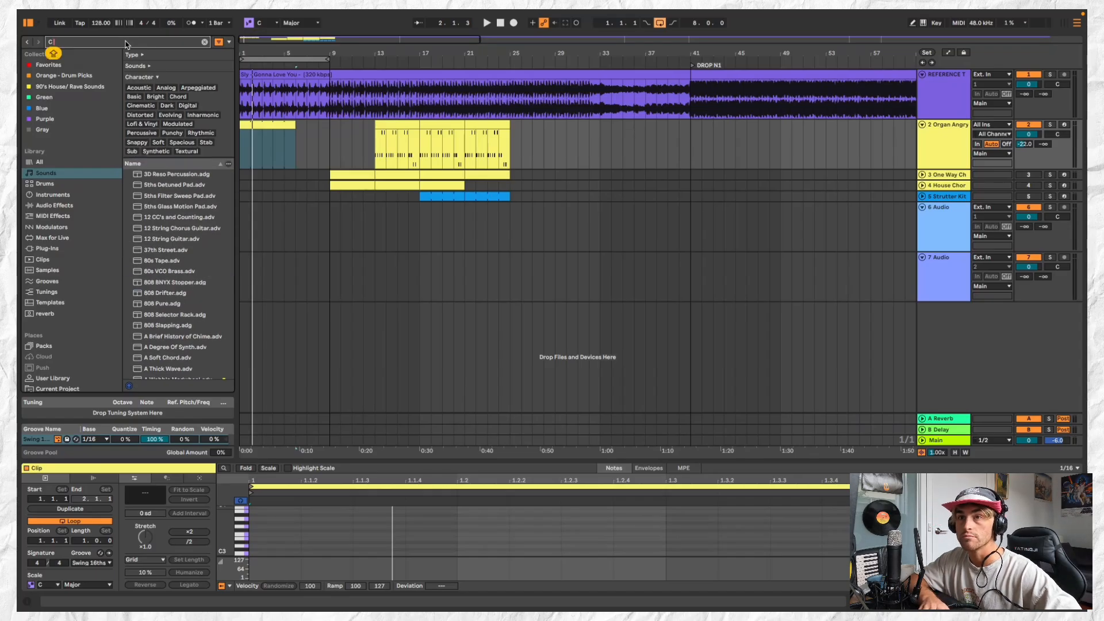
type(" MIN")
key("BackSpace")
key("BackSpace")
key("BackSpace")
key("BackSpace")
key("BackSpace")
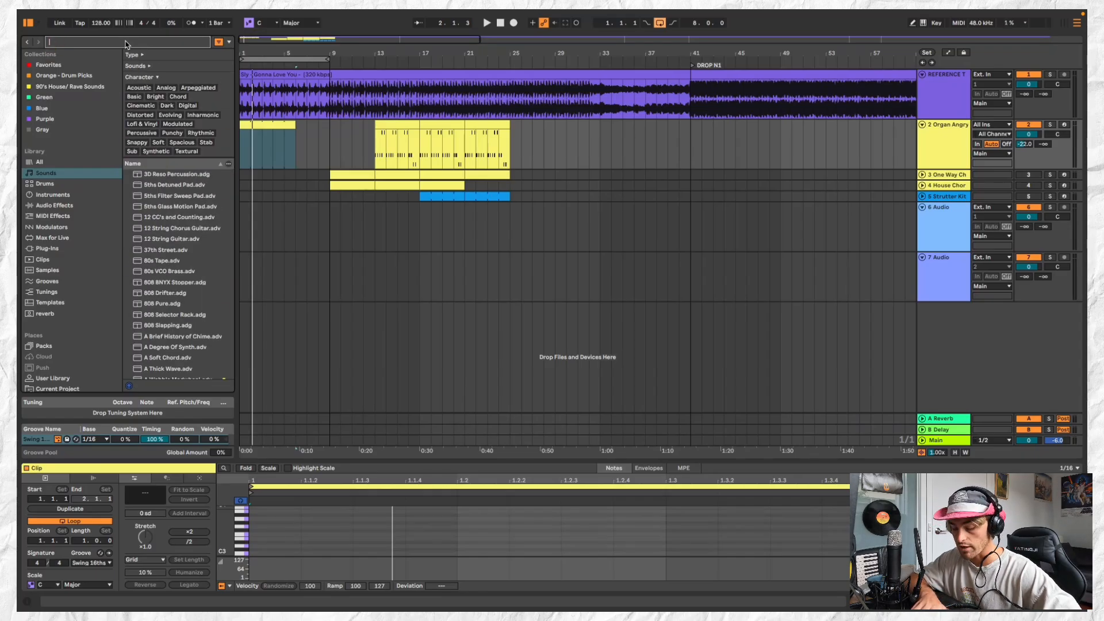
type("MAJ")
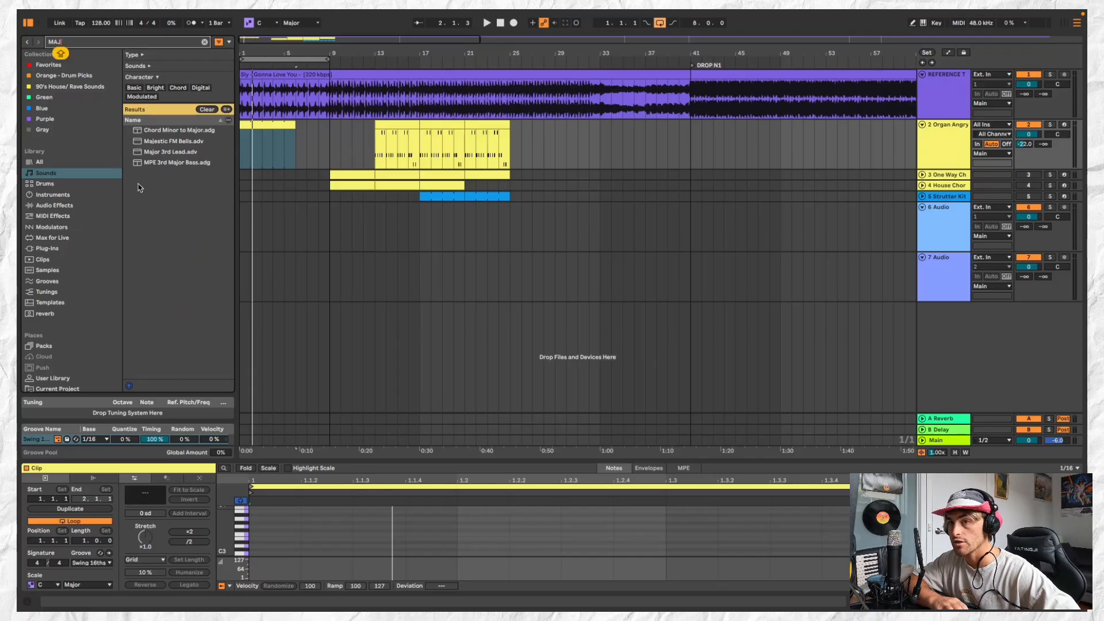
left_click(77, 205)
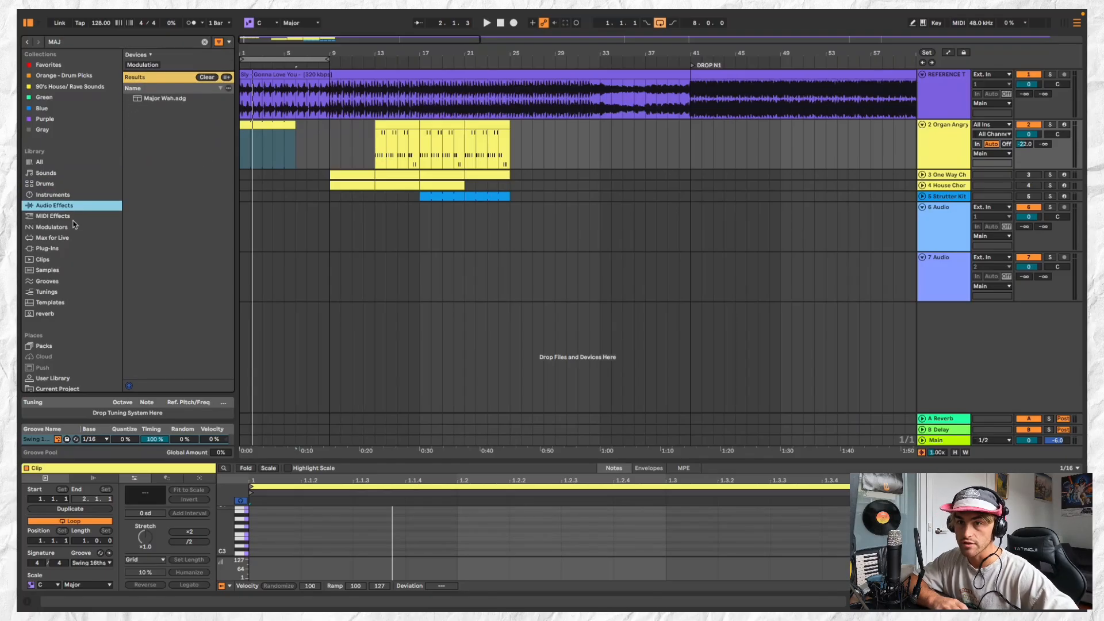
left_click(73, 216)
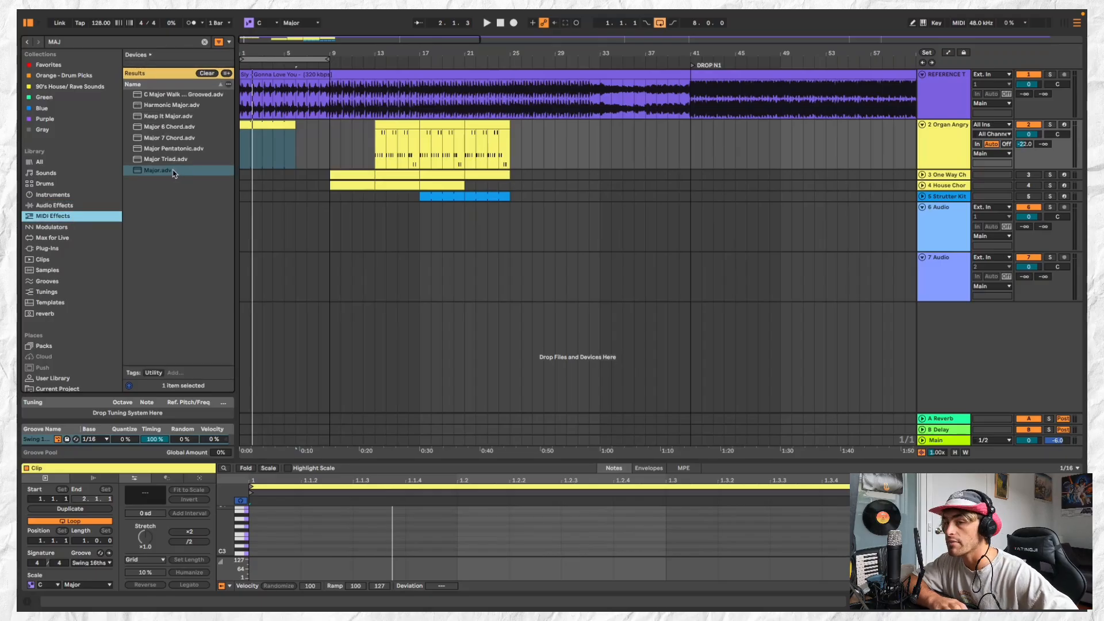
Add the Major scale MIDI effect preset in front of the Organ Angry instrument
left_click(943, 146)
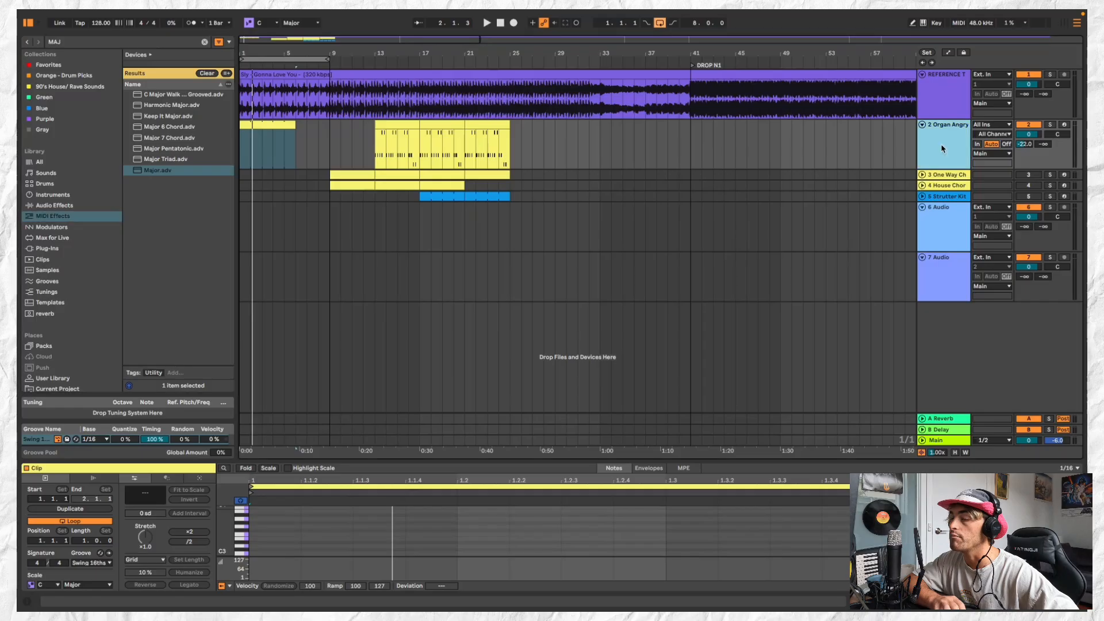
left_click(166, 174)
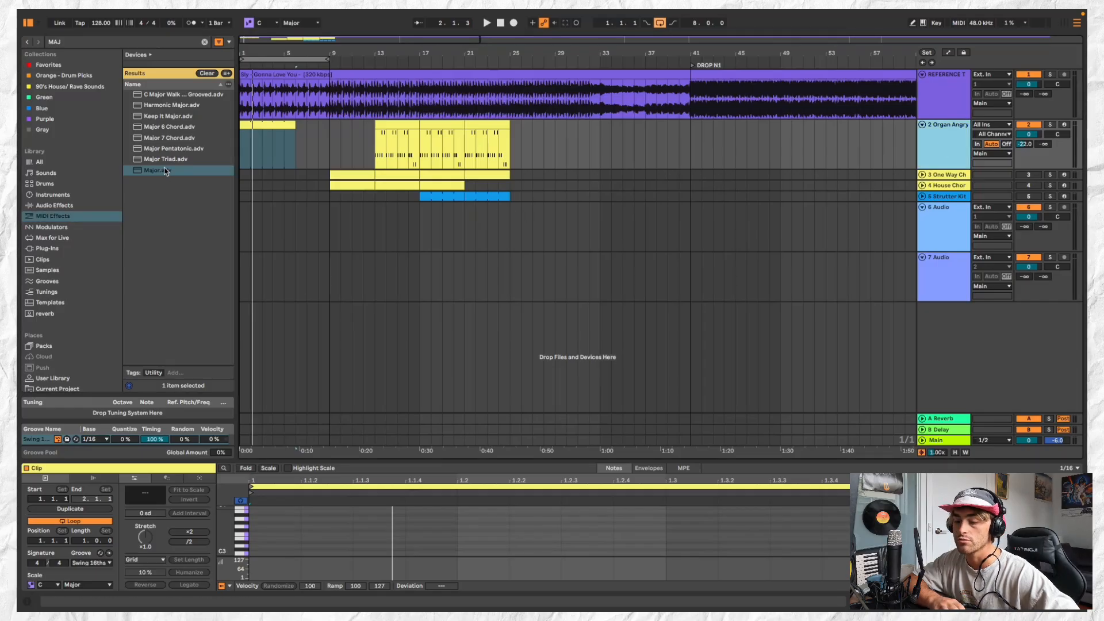
double_click(166, 171)
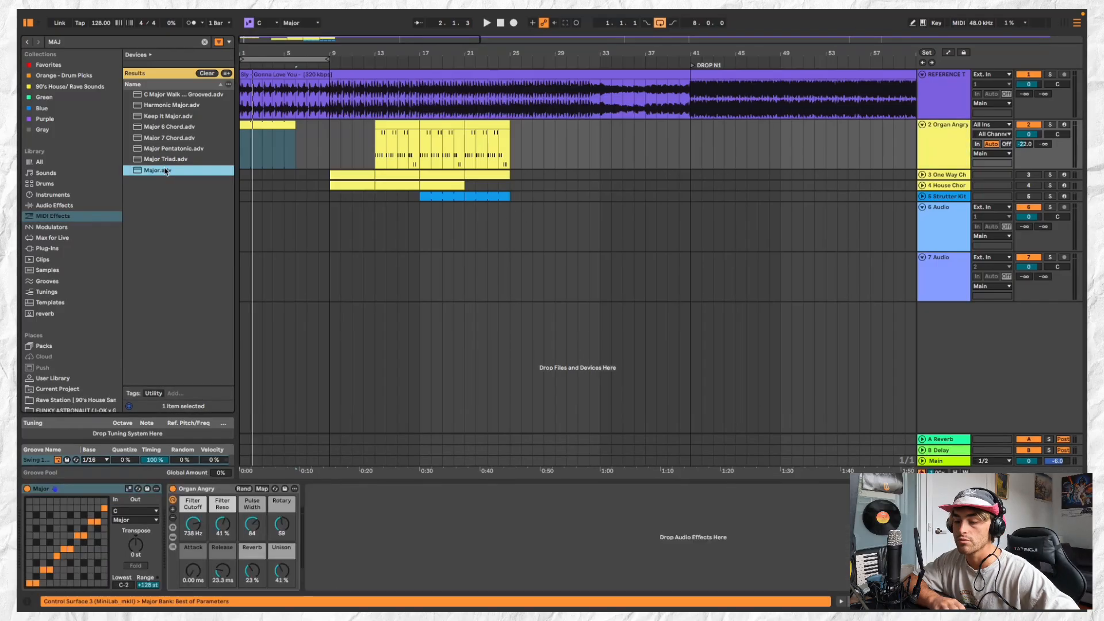
left_click(90, 501)
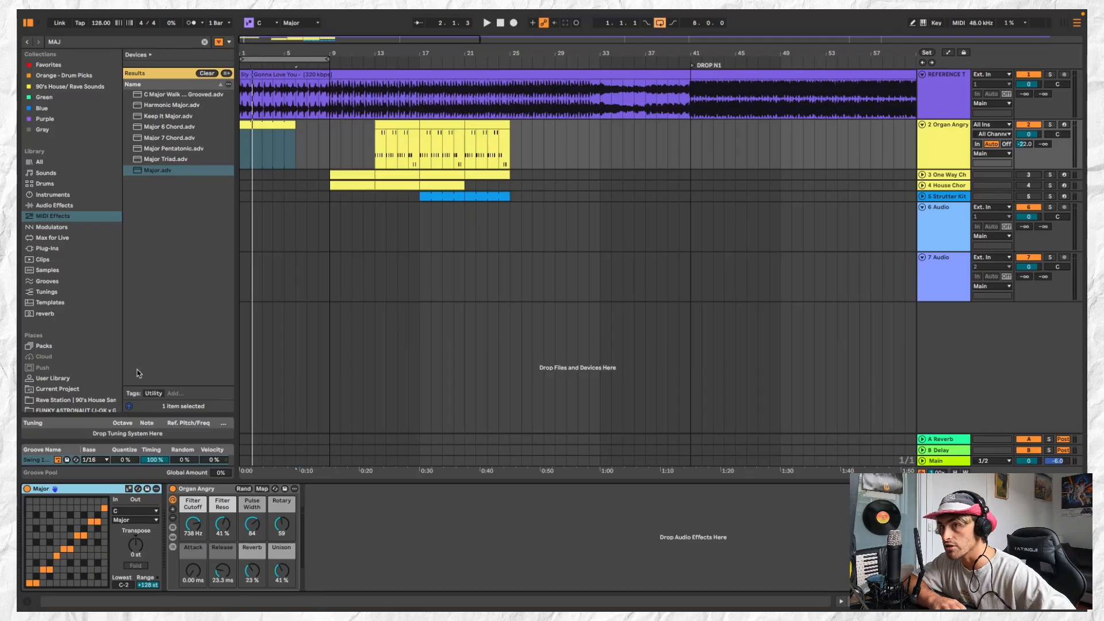
Shorten the empty Organ Angry clip to four bars and open it in an enlarged note editor
left_click(271, 121)
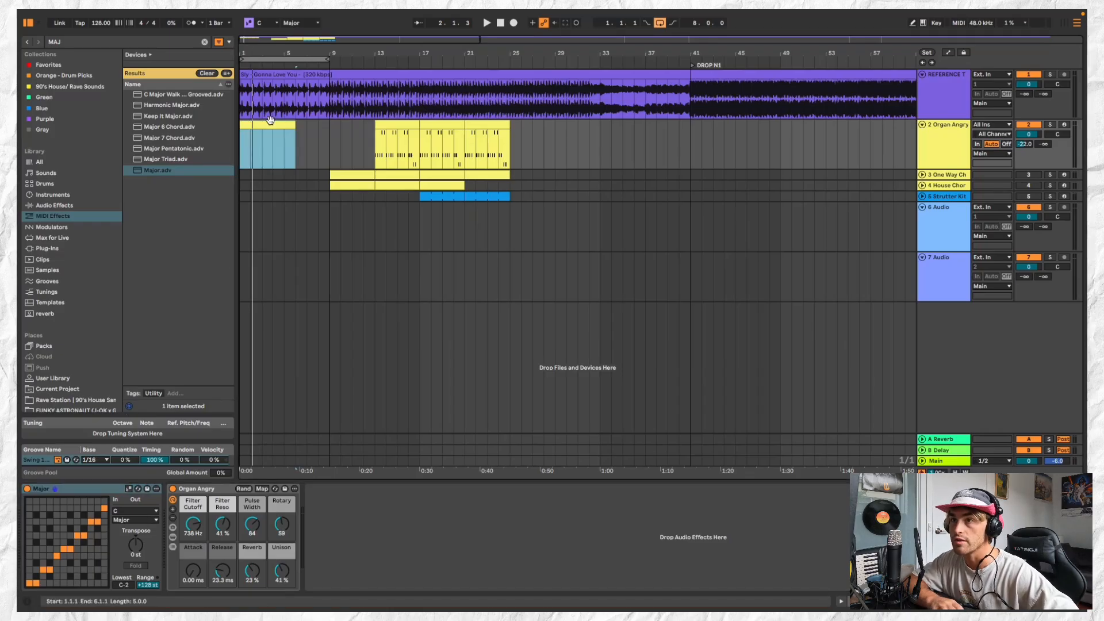
left_click_drag(295, 125, 284, 124)
double_click(274, 123)
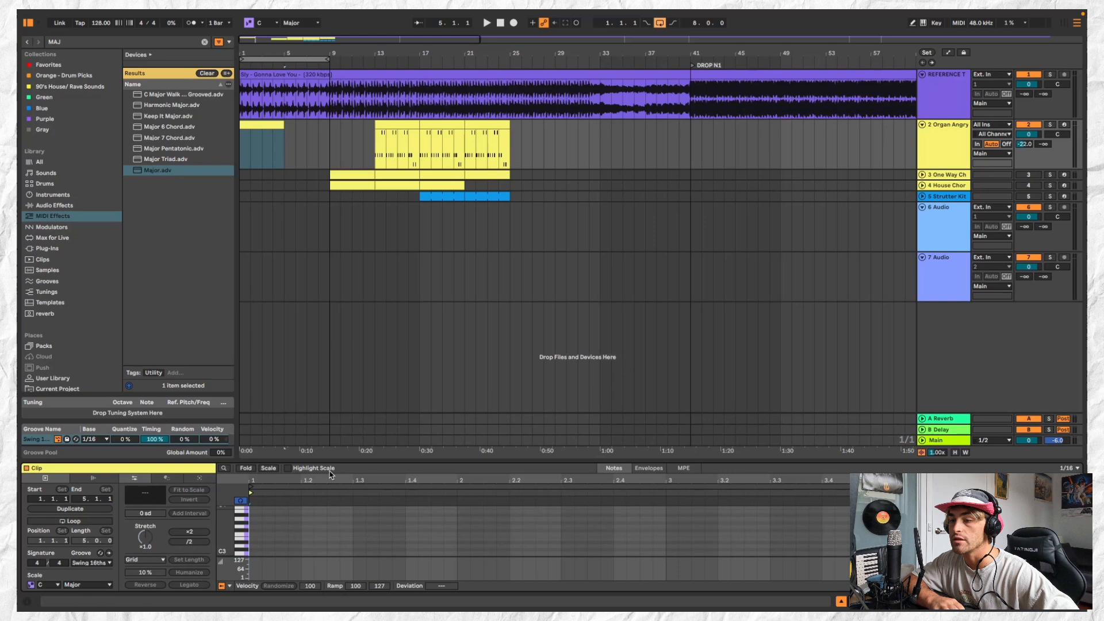
left_click_drag(344, 457, 344, 157)
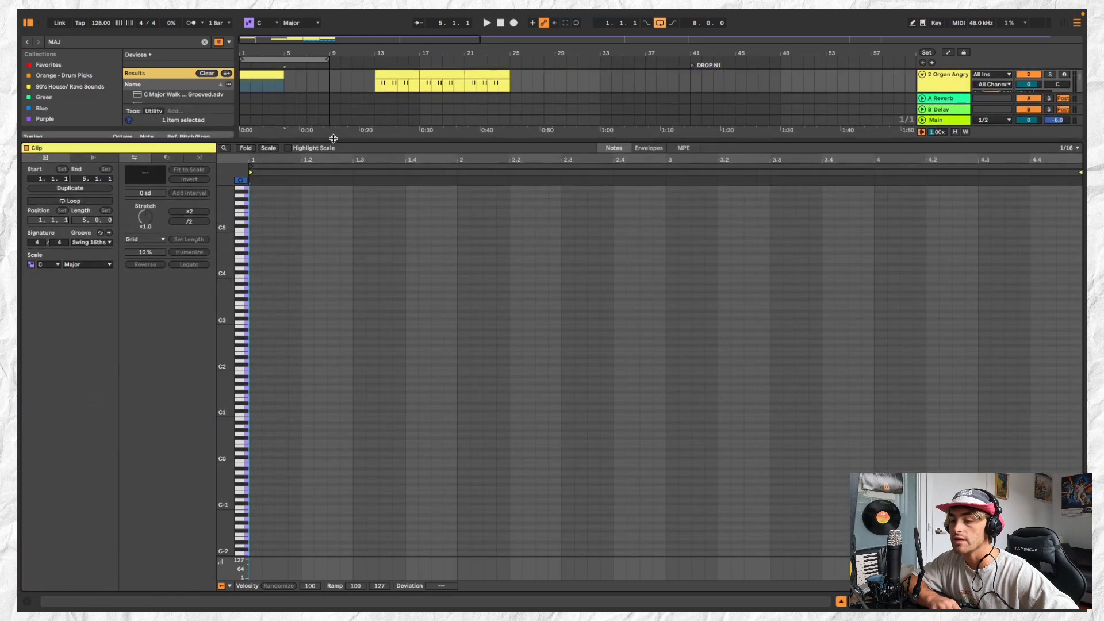
Audition organ pitches such as F4, G3 and A3 on the note editor's keyboard
left_click(242, 256)
left_click(243, 277)
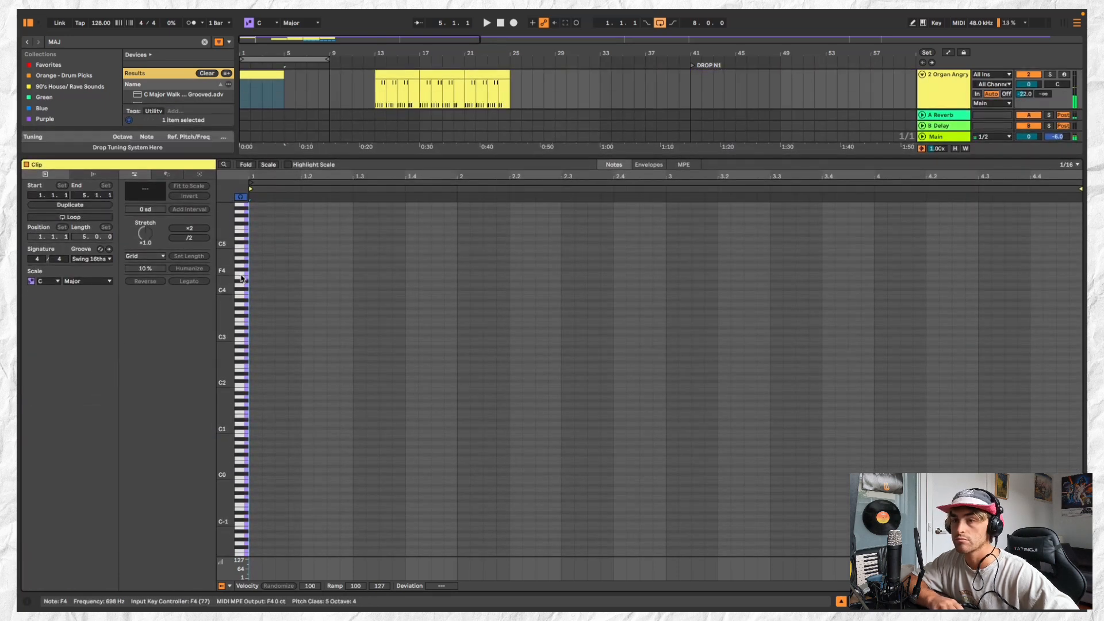
left_click(242, 277)
left_click(242, 310)
left_click(242, 316)
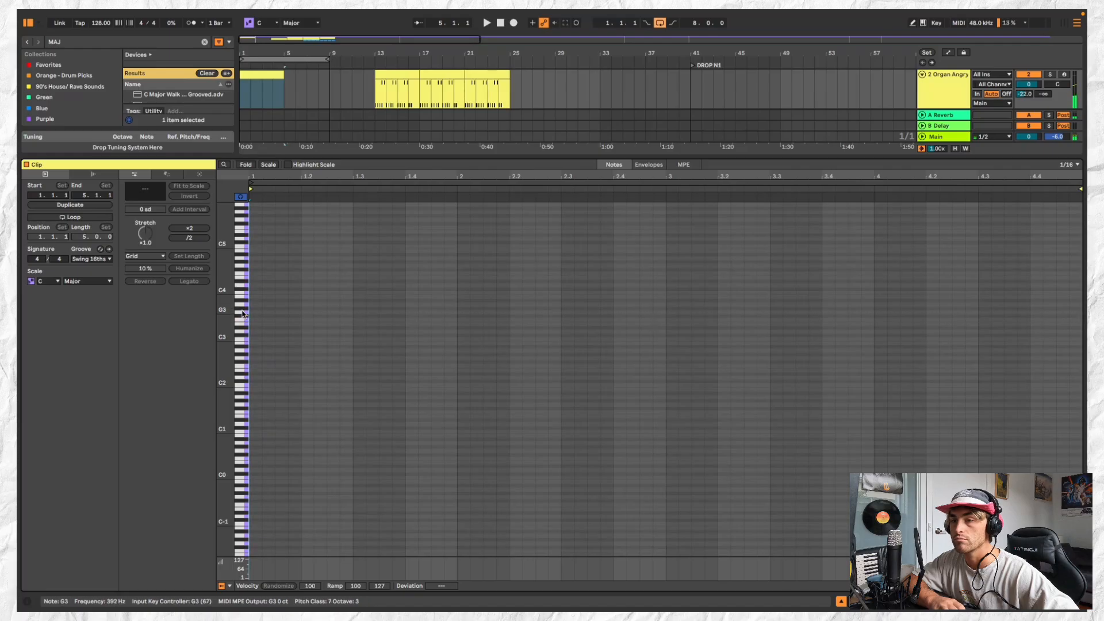
left_click(242, 309)
left_click(242, 309)
left_click(242, 305)
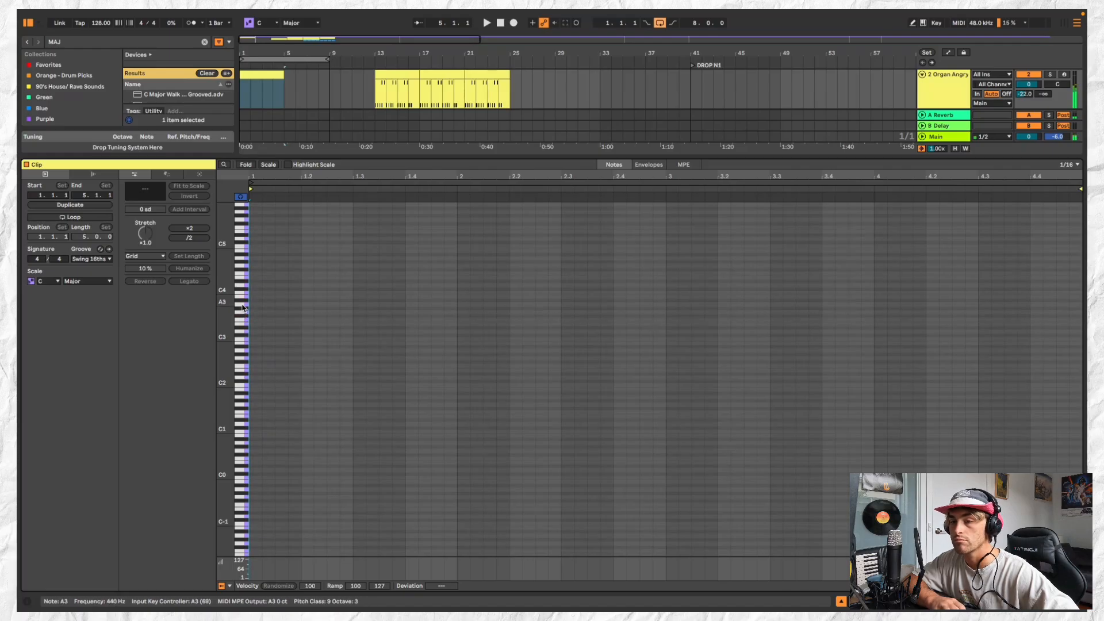
left_click(243, 344)
Play from bar 1 and deactivate the reference track
key("space")
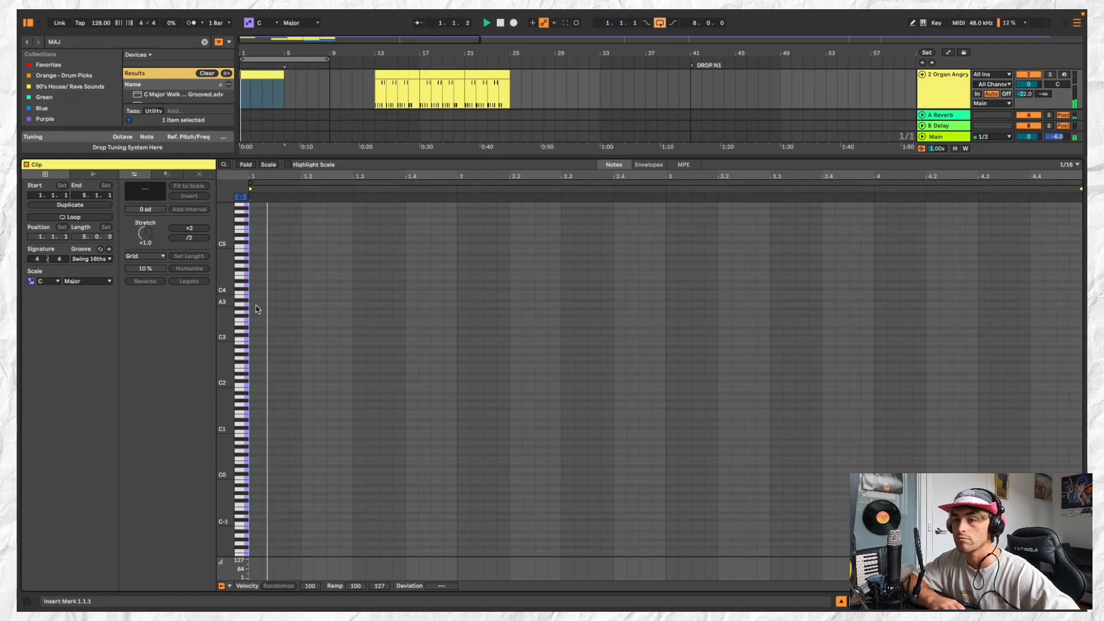
scroll(764, 111, "up", 3)
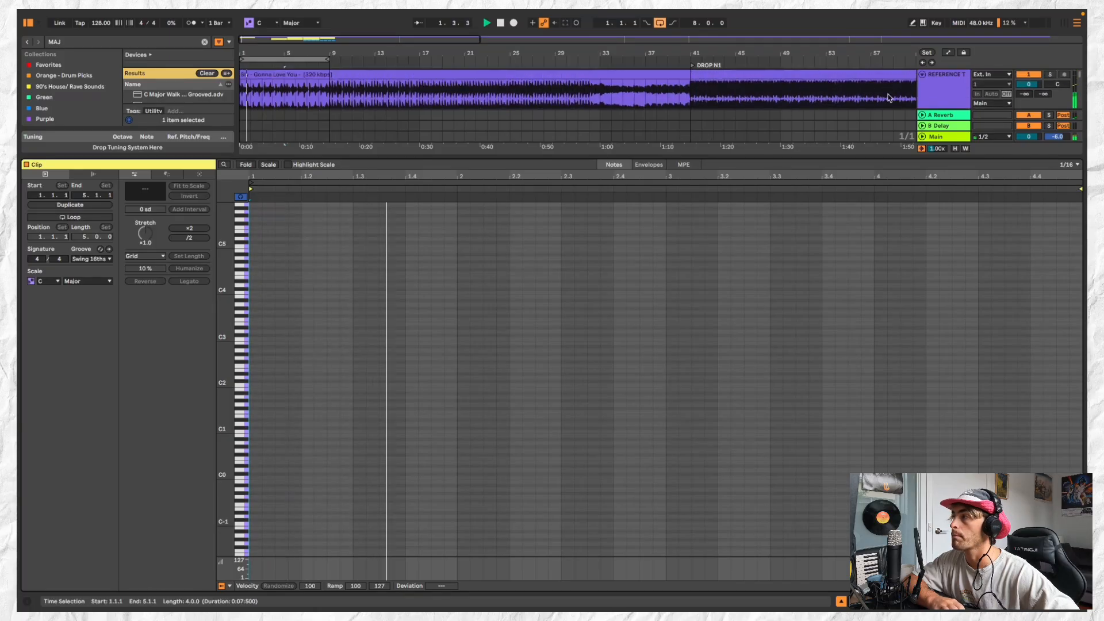
left_click(1028, 74)
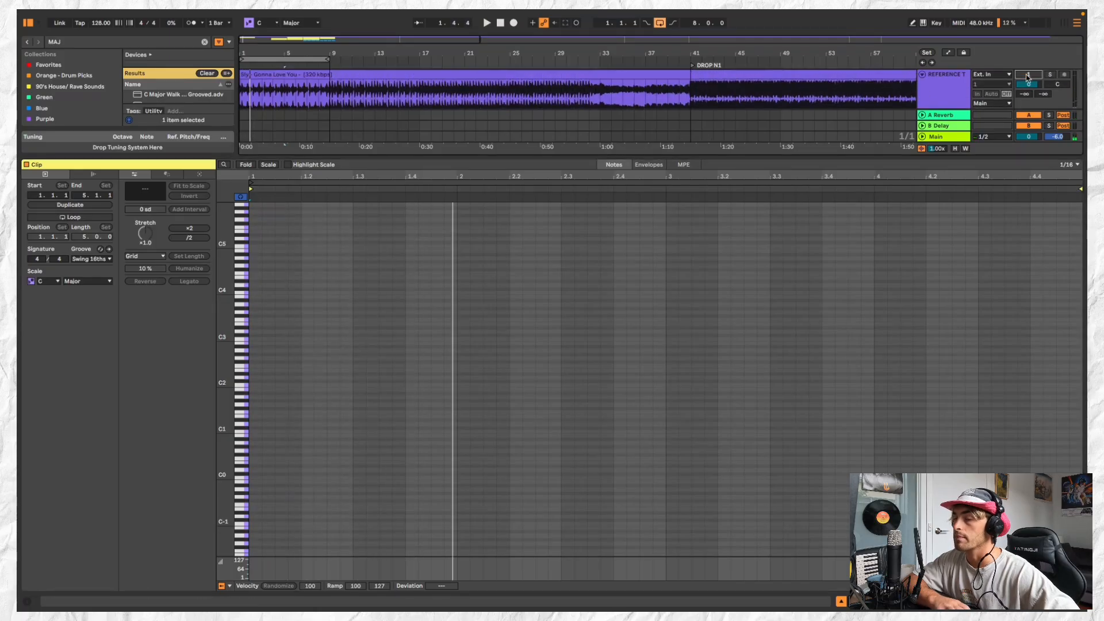
Audition pitches around G#3 and add a sixteenth-note A3 at the very start of the clip
left_click(241, 308)
left_click(243, 308)
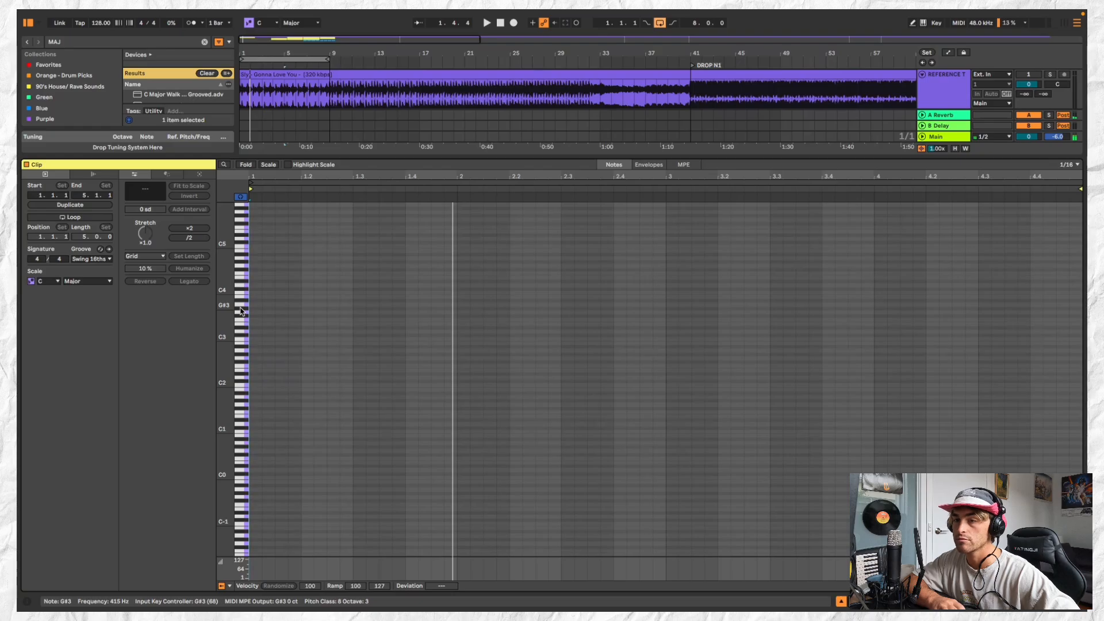
key("space")
double_click(255, 305)
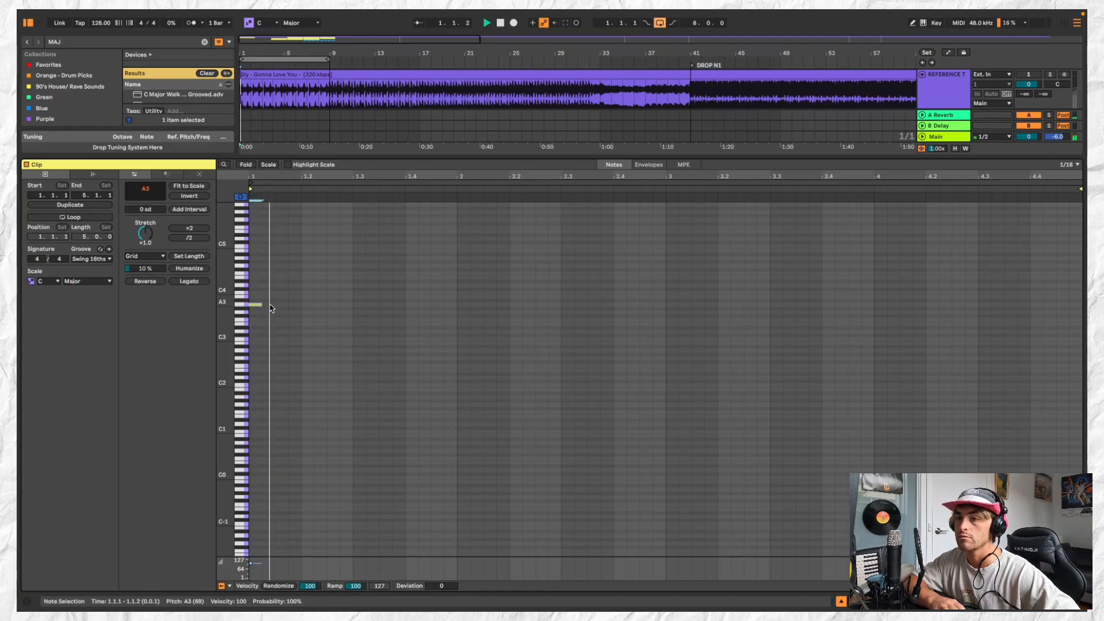
key("space")
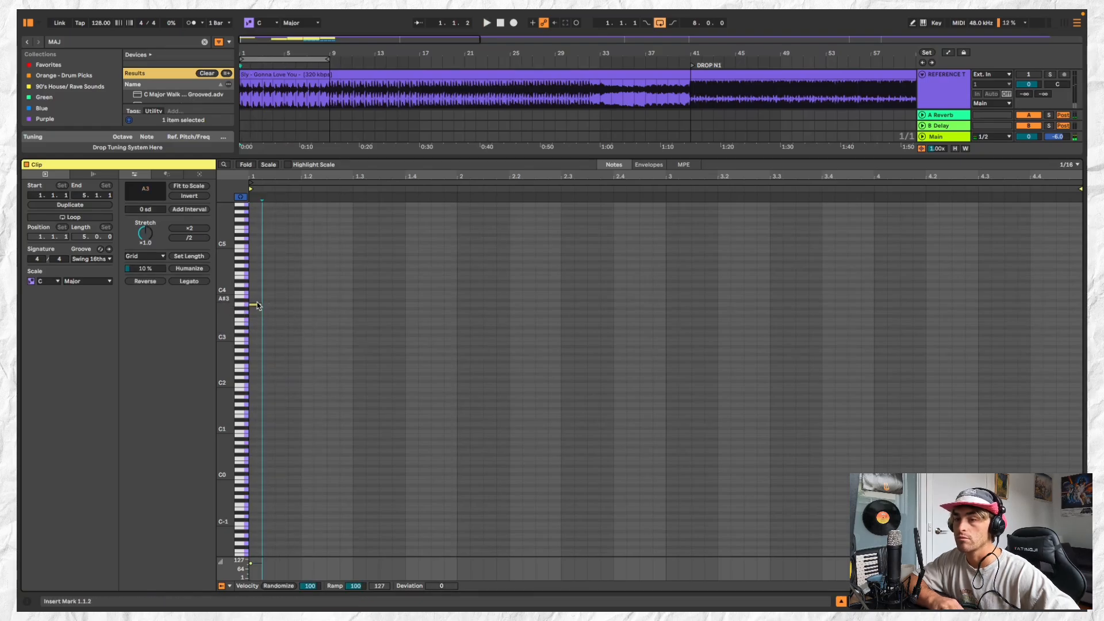
Move the opening note down to D3 and add a sixteenth-note F#3 at 1.2.1, playing back the result
left_click_drag(257, 308, 309, 318)
double_click(278, 317)
key("space")
key("space")
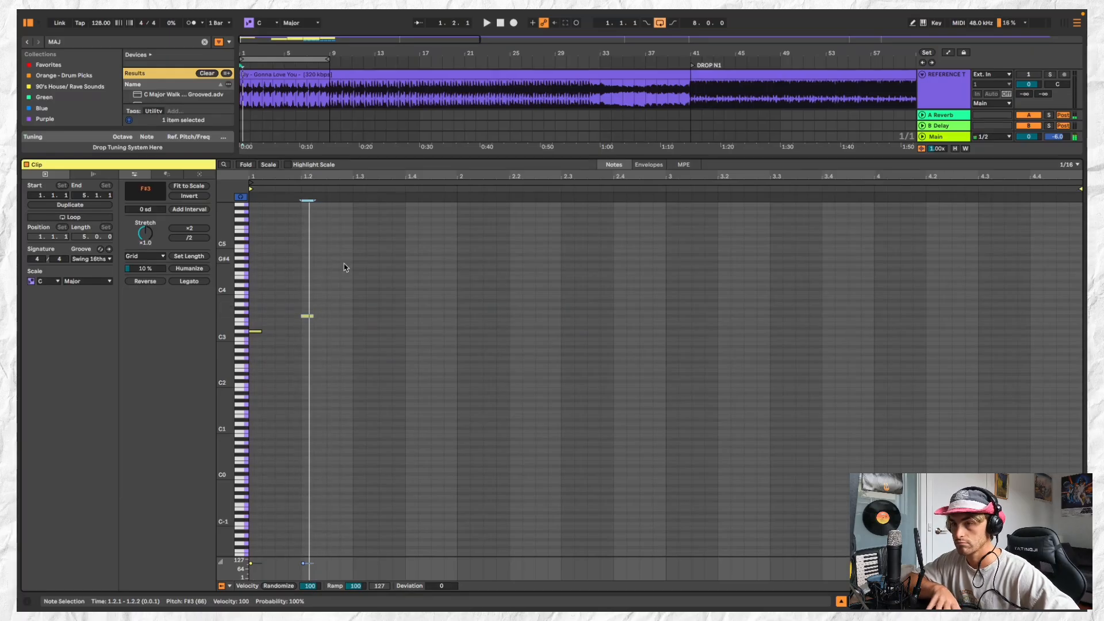
Add a sixteenth-note G#3 at 1.2.4 during playback of the phrase
key("space")
double_click(346, 308)
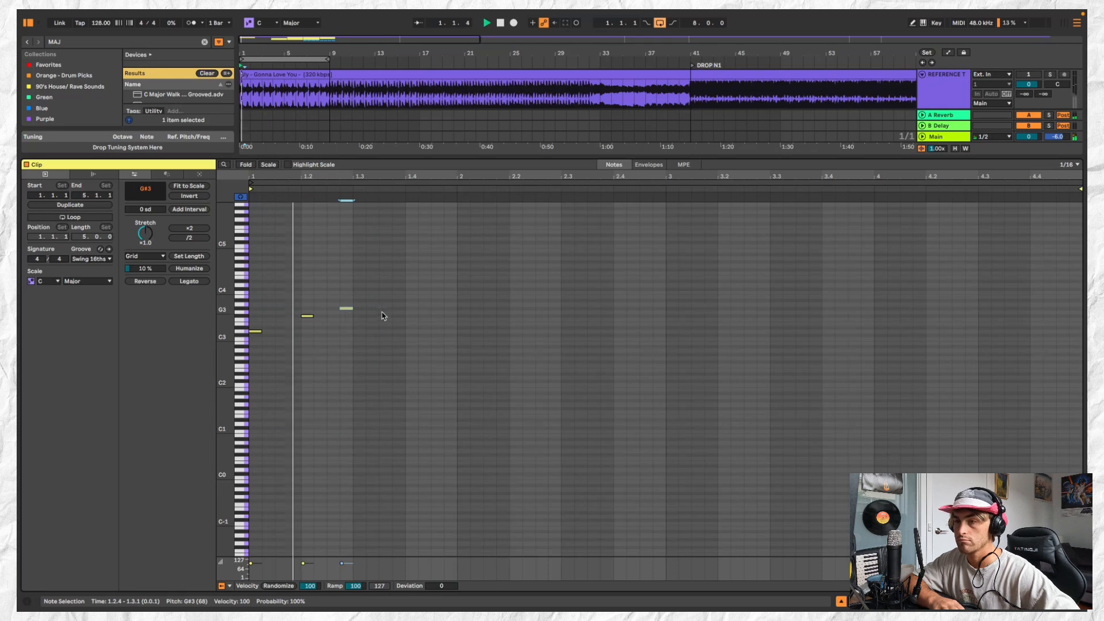
key("space")
left_click(353, 301)
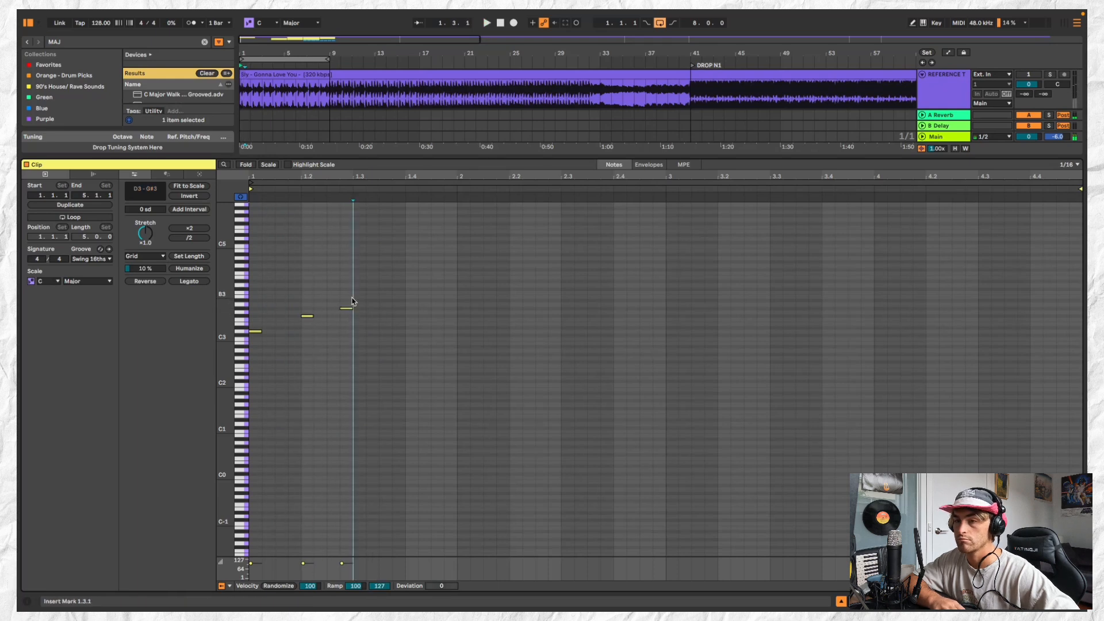
Duplicate the three-note phrase after itself and nudge the copy to start at 1.3.2 while playing it back
key("ctrl+a")
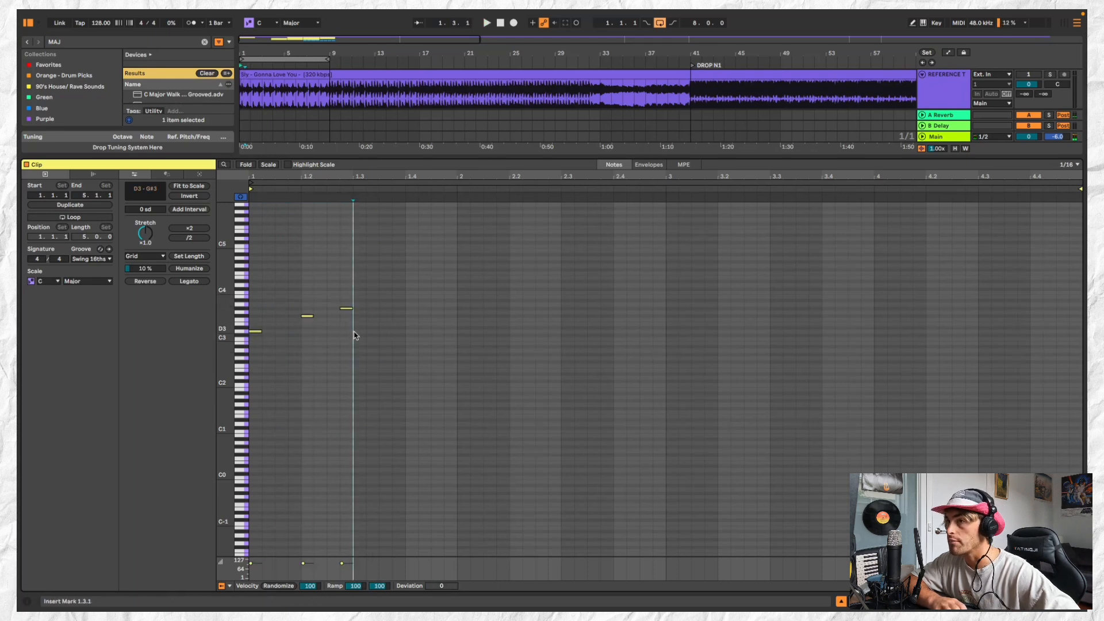
key("ctrl+d")
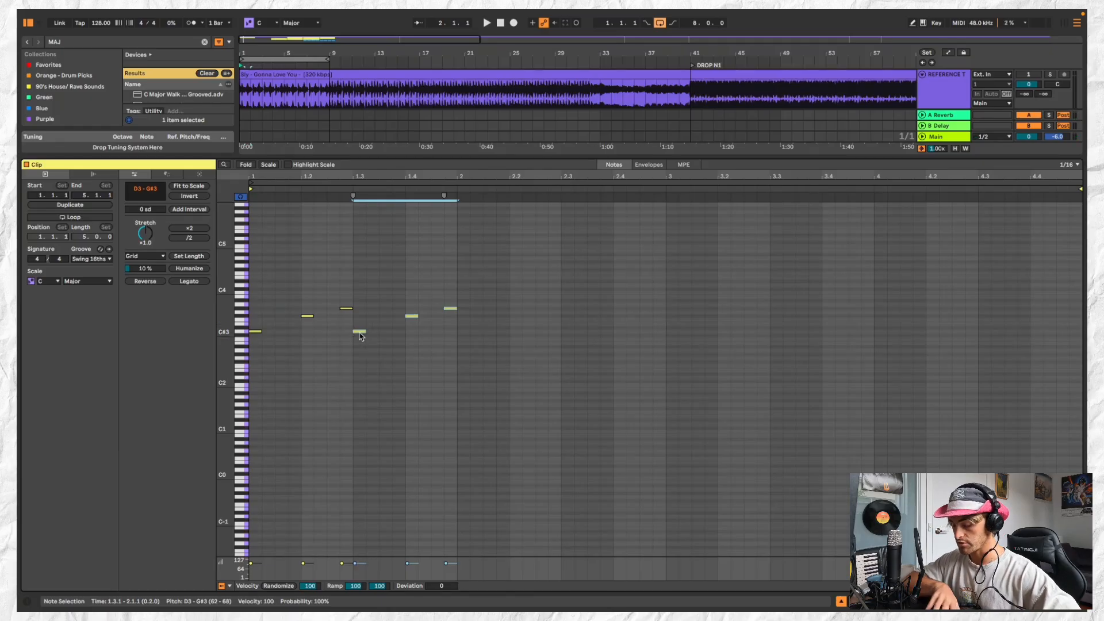
key("space")
key("Right")
key("Right")
key("Right")
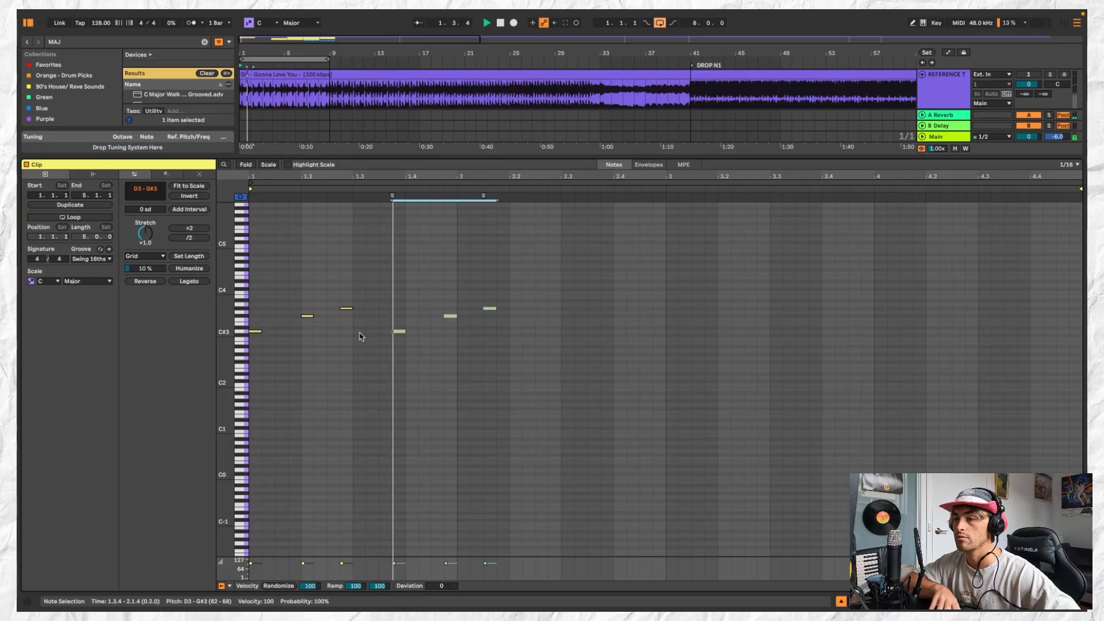
key("Left")
key("Left")
key("Left")
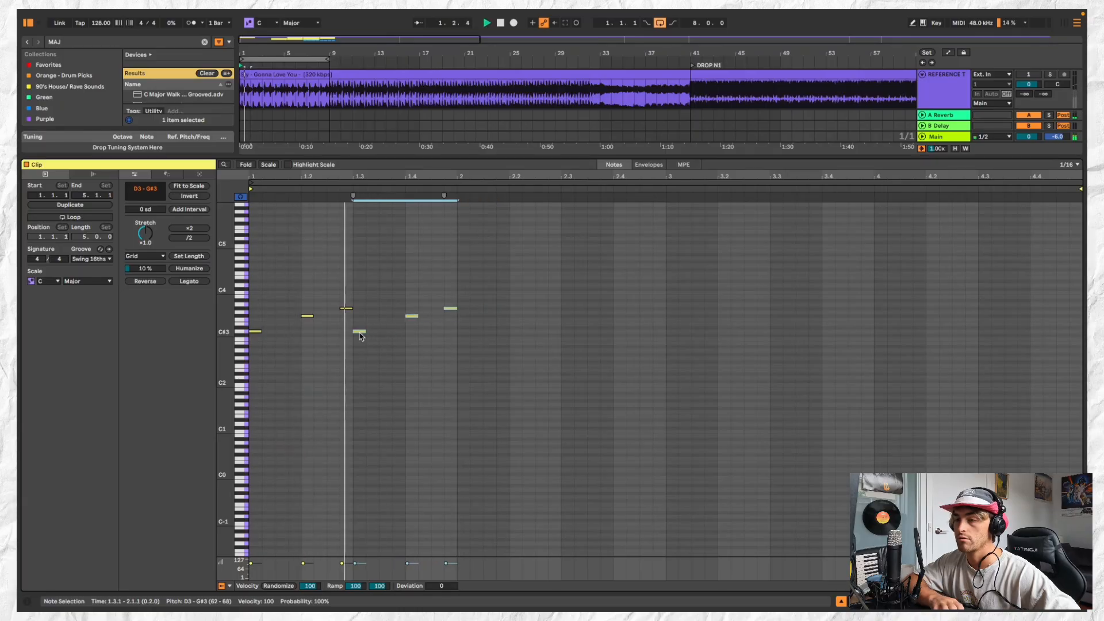
key("Right")
left_click(390, 329)
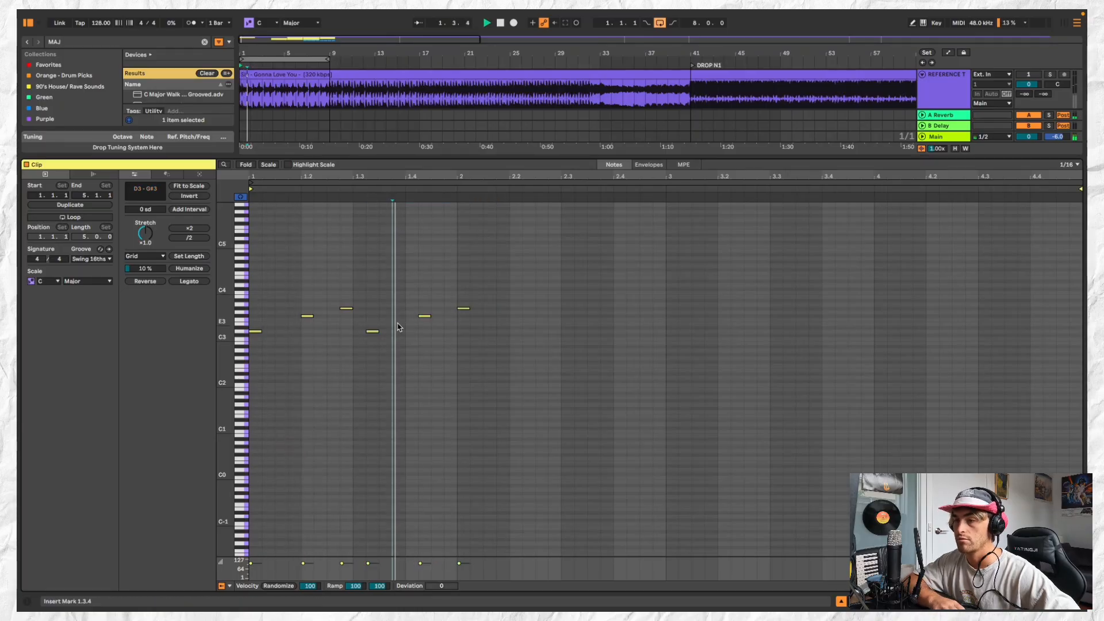
Reposition the copied notes with D3 at 1.3.3, F#3 at 1.4.1 and G#3 at 1.4.3, then play the phrase
left_click_drag(373, 335, 402, 321)
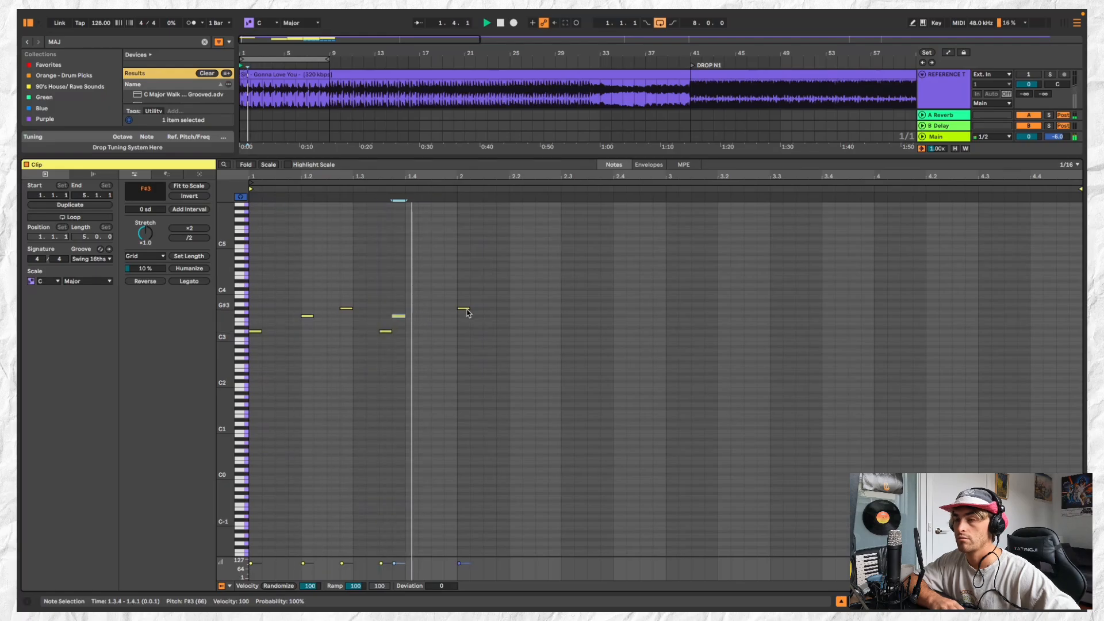
key("space")
left_click_drag(398, 318, 447, 312)
key("Left")
key("space")
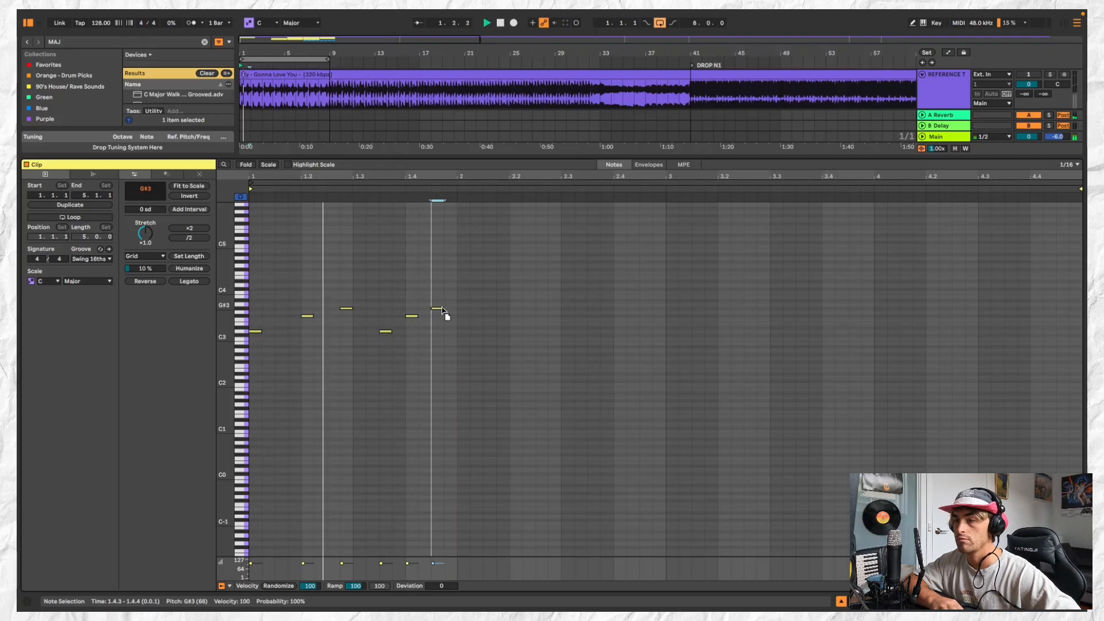
Duplicate the whole one-bar organ phrase into bar 2 while the clip plays
left_click_drag(443, 289, 262, 379)
key("ctrl+a")
key("space")
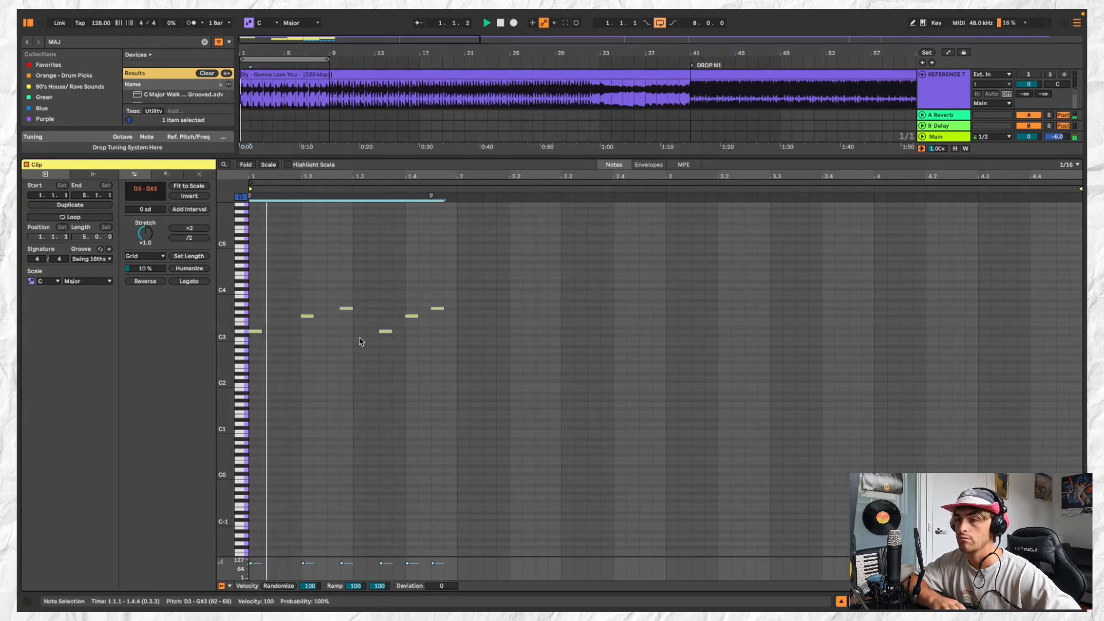
key("ctrl+d")
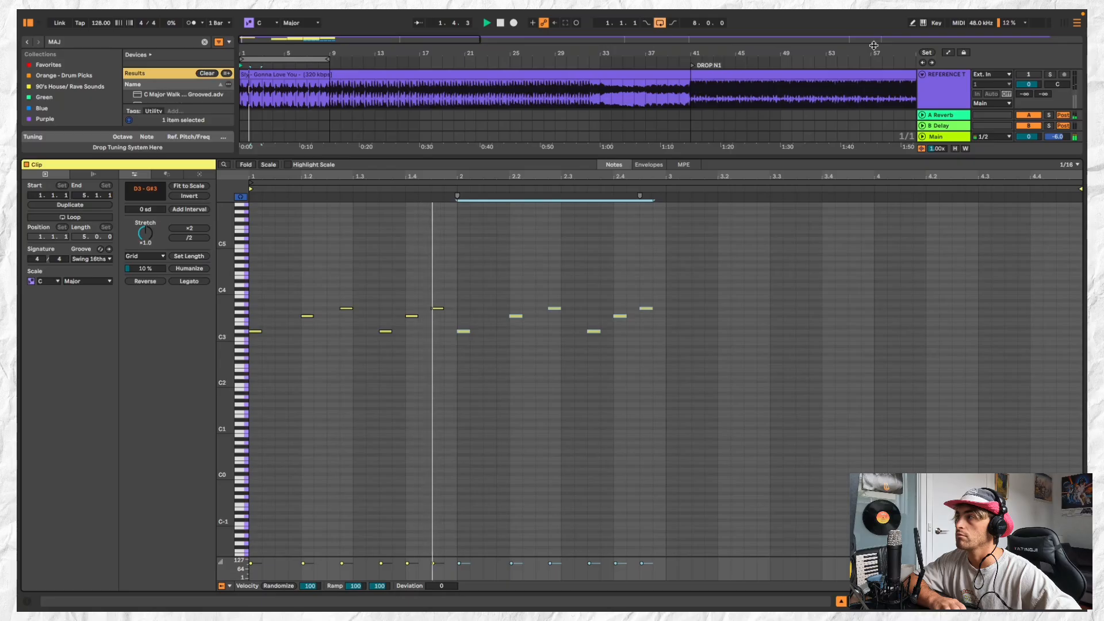
Set the timing of the Swing 16ths 66 groove to 0% and delete the groove from the Groove Pool
scroll(942, 94, "down", 3)
double_click(942, 94)
key("space")
key("space")
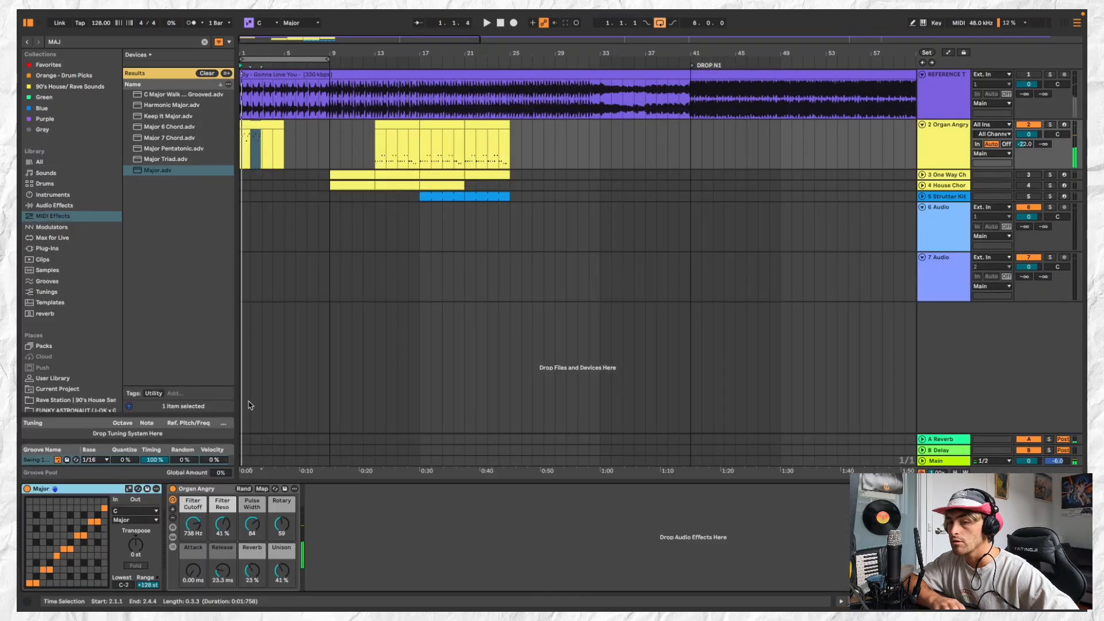
left_click(57, 458)
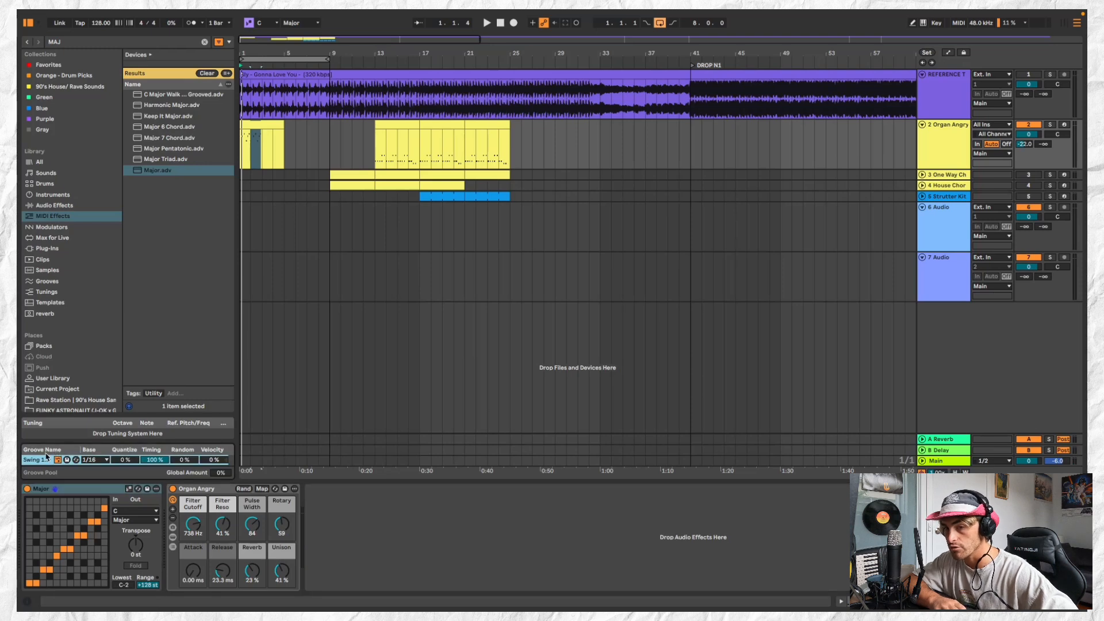
left_click_drag(56, 438, 103, 389)
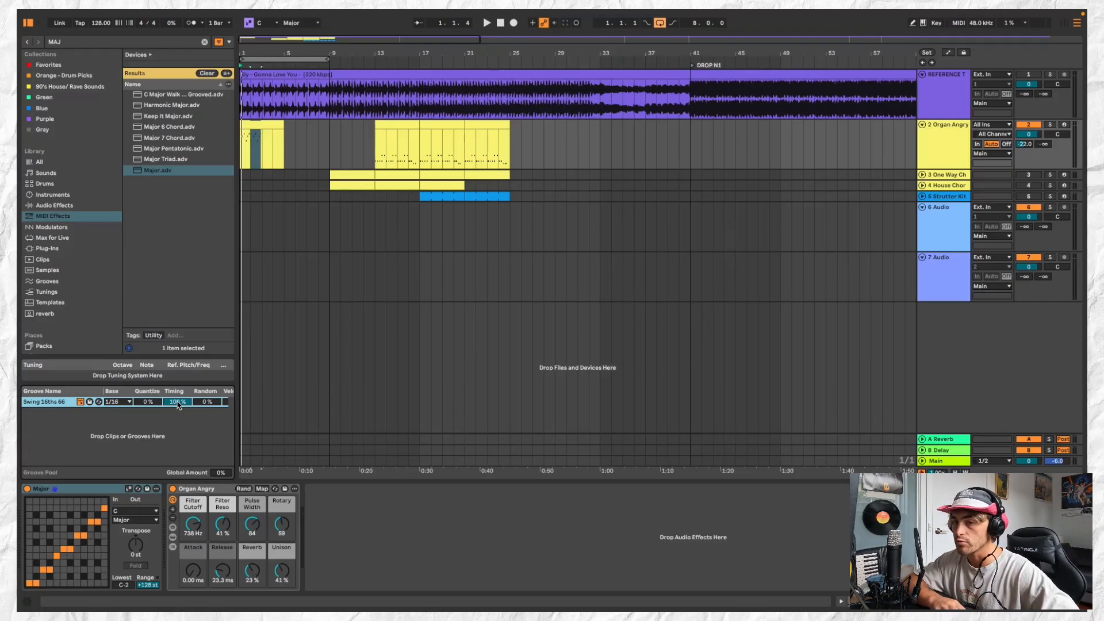
left_click_drag(177, 402, 178, 420)
key("space")
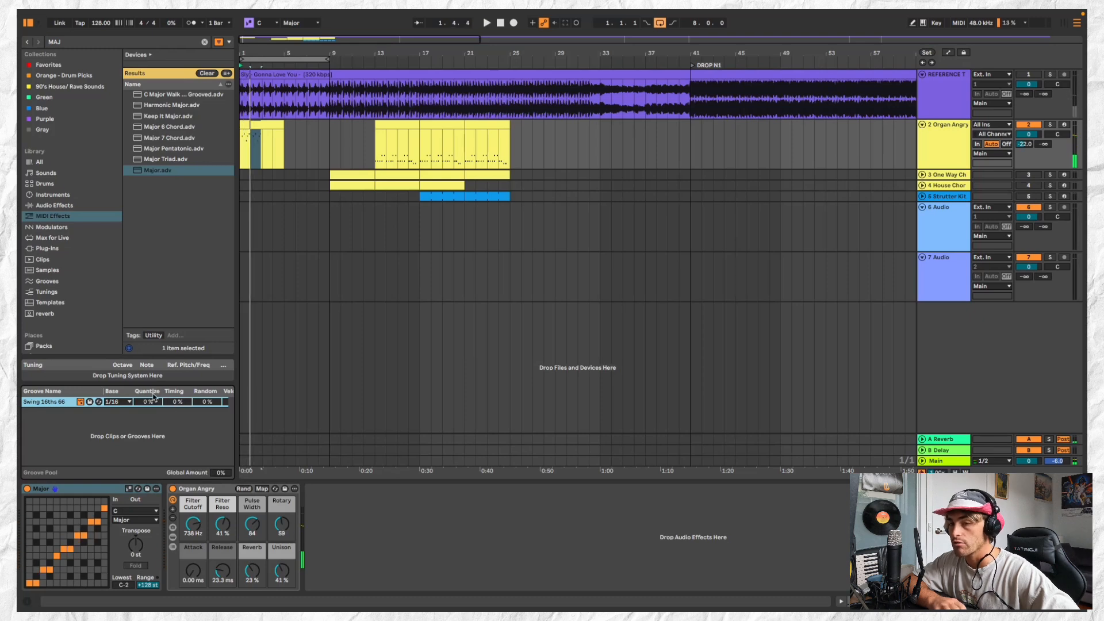
key("Delete")
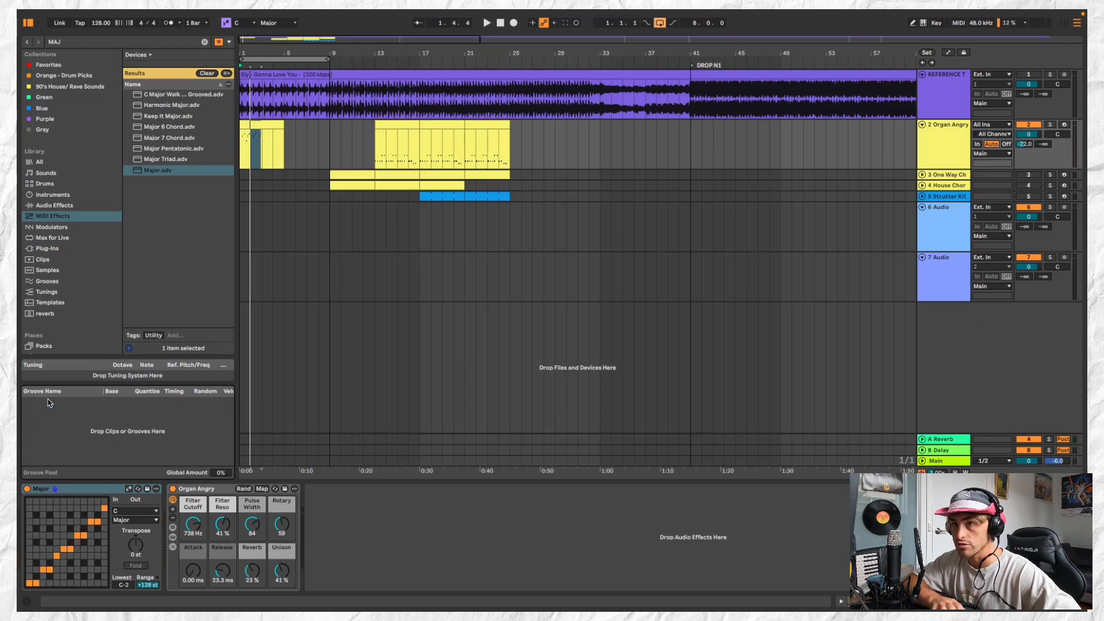
Shorten the organ clip to two bars, duplicate it at bar 3 and play the result
left_click_drag(283, 126, 262, 126)
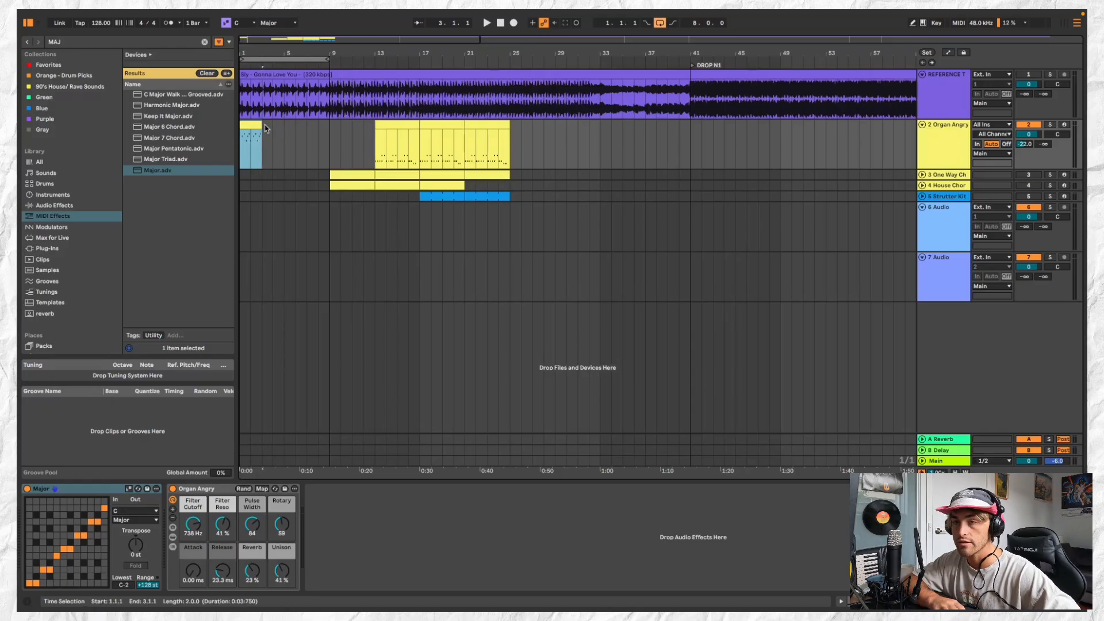
left_click(265, 126)
key("ctrl+d")
key("space")
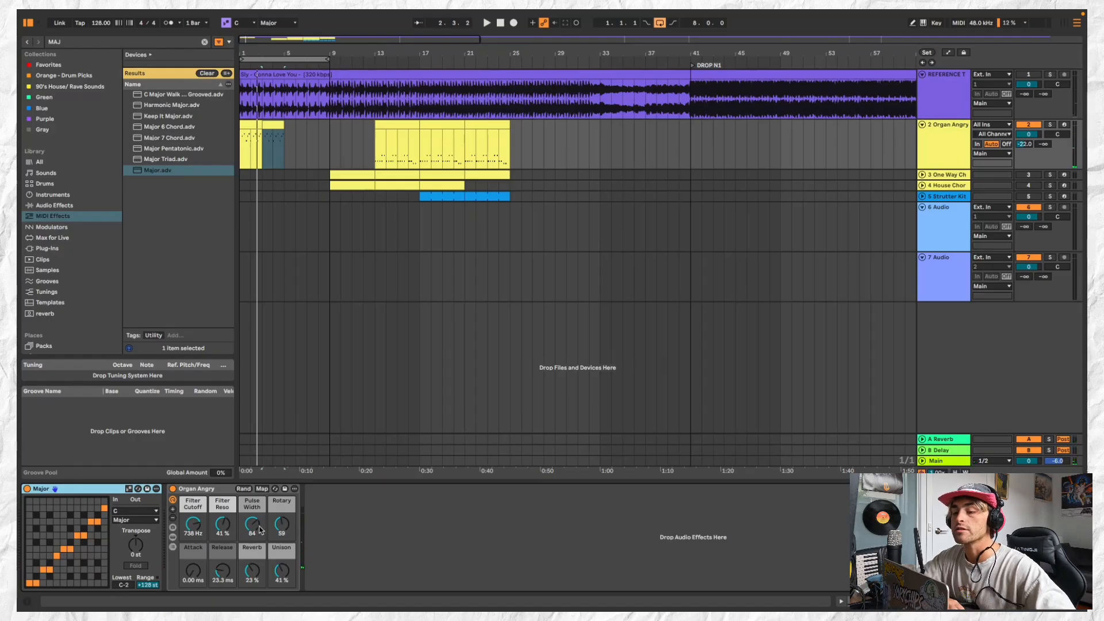
Lower the Organ Angry Reverb to 1.9% and Filter Cutoff to 615 Hz during playback
left_click_drag(246, 566, 247, 580)
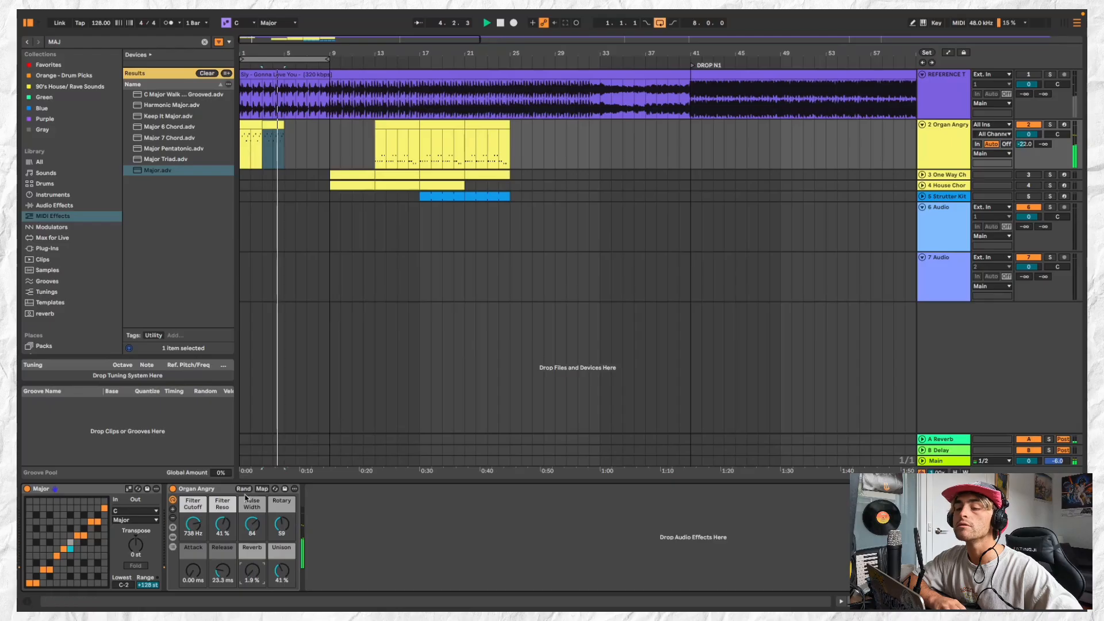
mouse_move(197, 526)
left_mouse_down()
mouse_move(197, 550)
mouse_move(195, 511)
left_mouse_up()
left_click(196, 490)
key("space")
key("space")
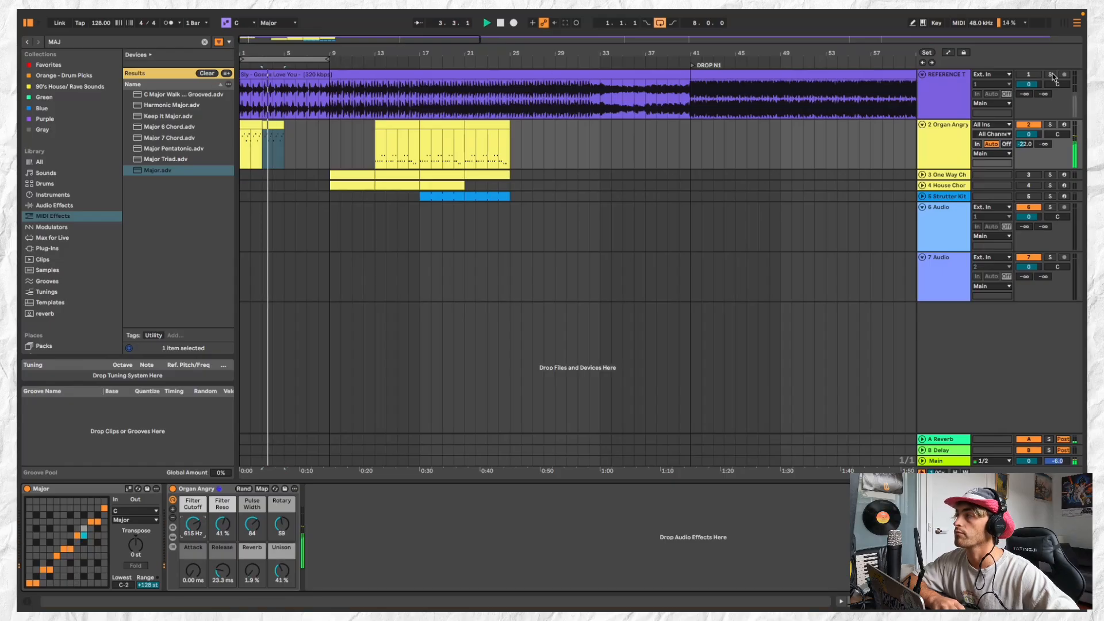
Solo the reference track to hear its intro, and open the first organ clip in the note editor
left_click(1050, 74)
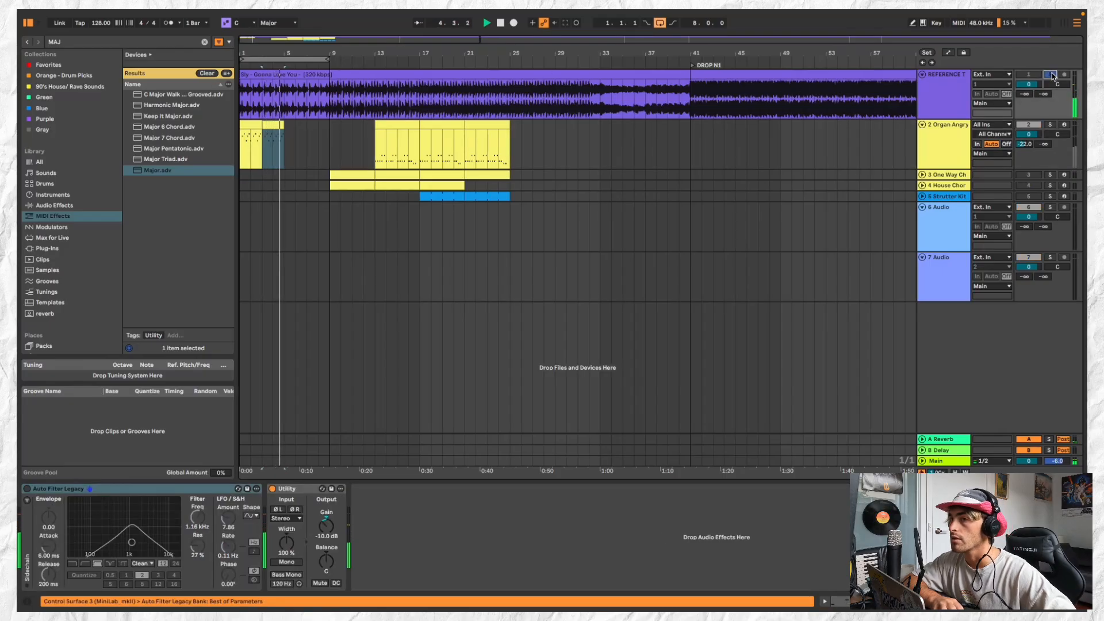
key("space")
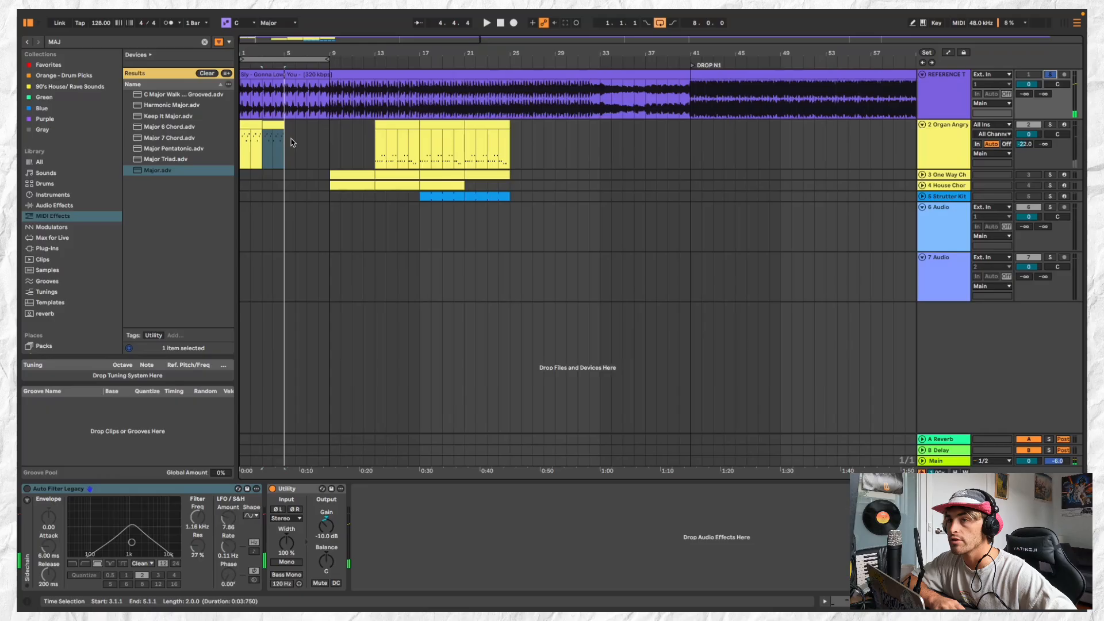
double_click(275, 126)
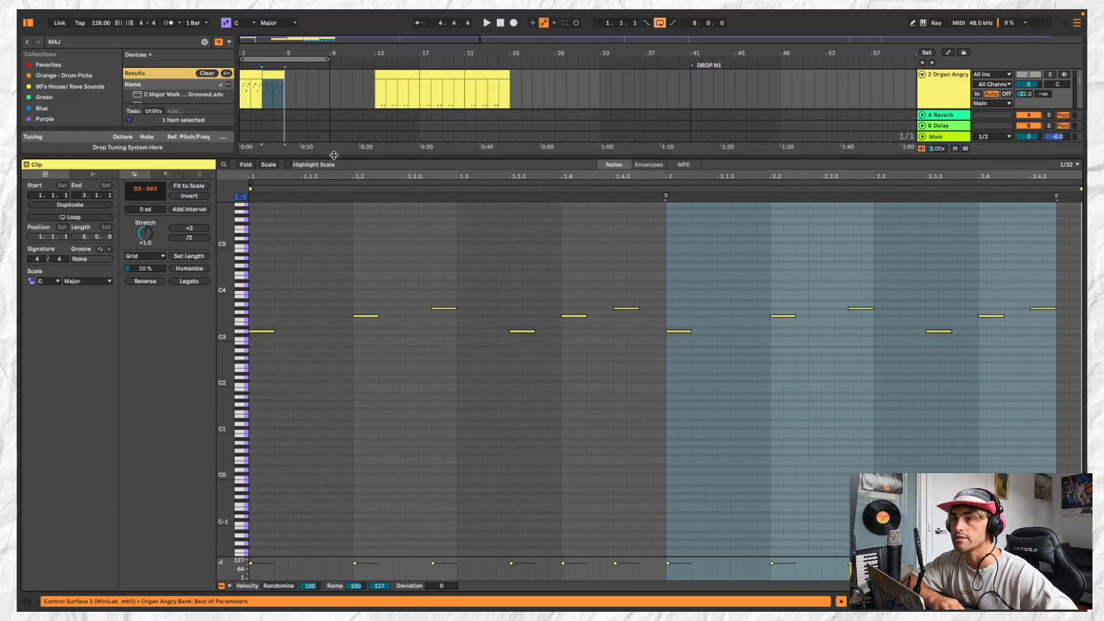
left_click_drag(334, 155, 333, 350)
left_click(258, 136)
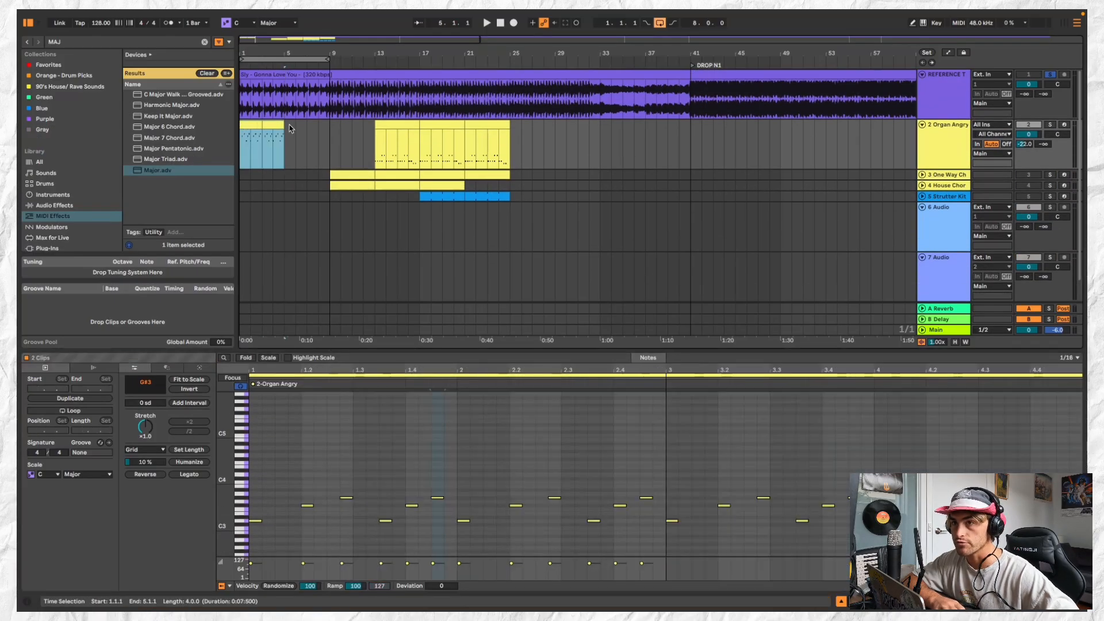
left_click(272, 125)
left_click(251, 125)
Play the soloed reference from the start, unsolo it and replay the organ riff to compare them
key("space")
key("space")
key("space")
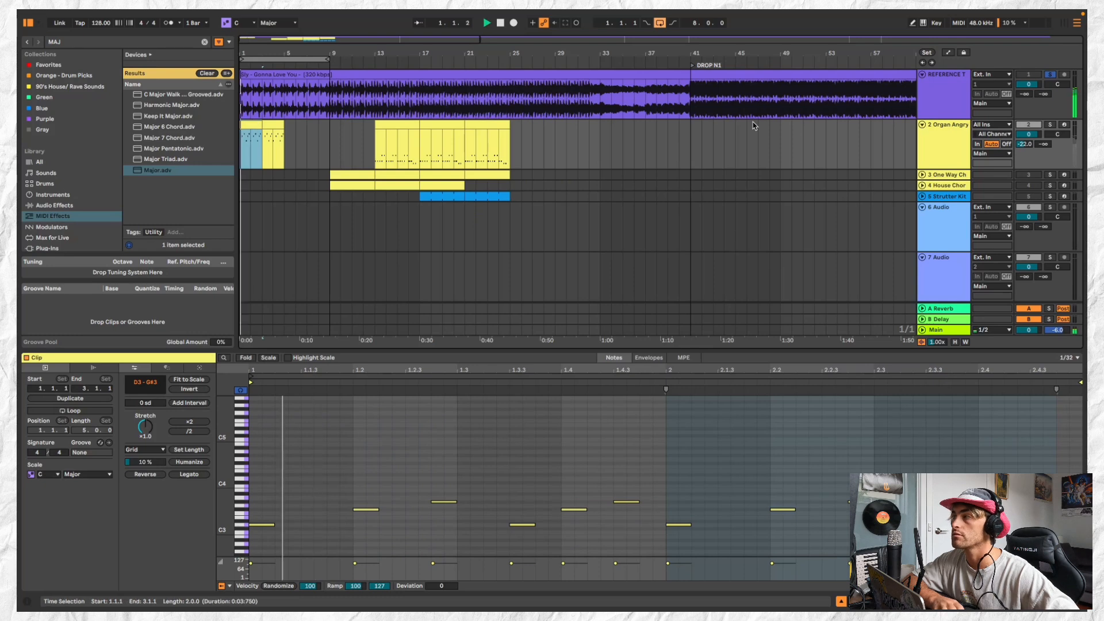
left_click(1051, 75)
key("space")
key("space")
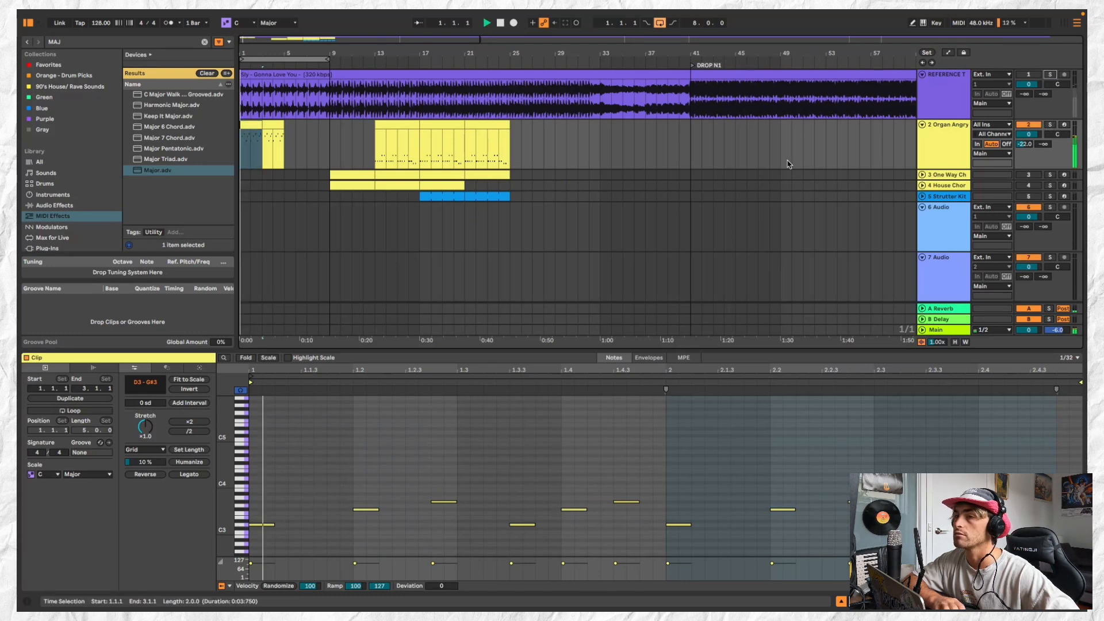
key("space")
key("space")
key("space")
key("space")
key("space")
key("space")
key("space")
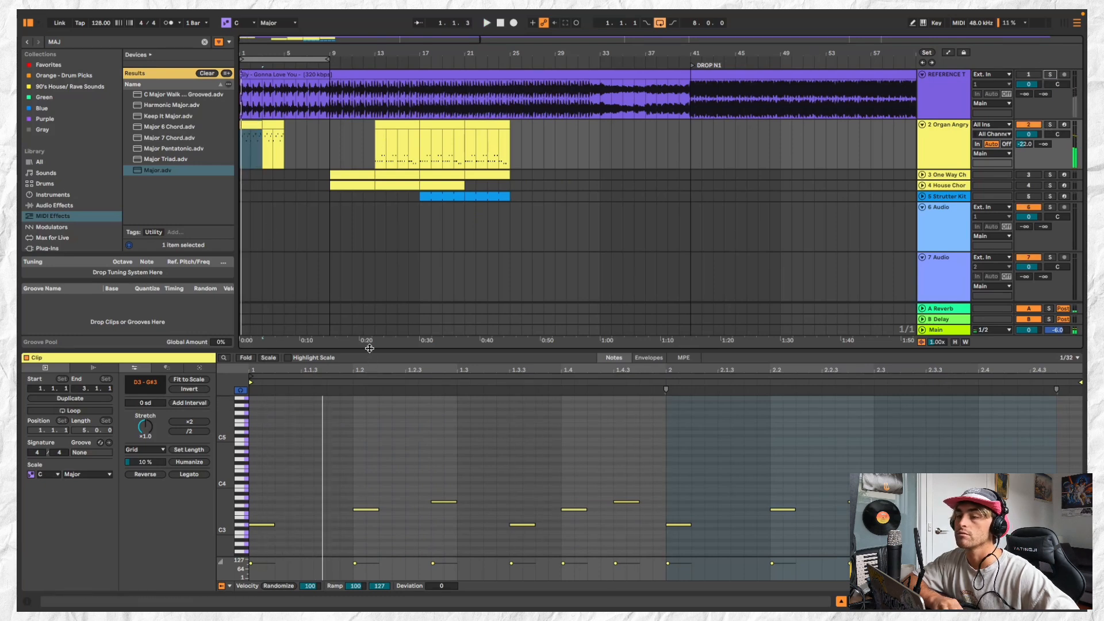
Enlarge the note editor and lengthen the opening D3 to just past 1.1.3, replaying the start of the riff
left_click_drag(369, 349, 370, 231)
key("space")
key("space")
key("space")
key("space")
key("space")
key("space")
left_click_drag(274, 408, 314, 407)
key("space")
key("space")
key("space")
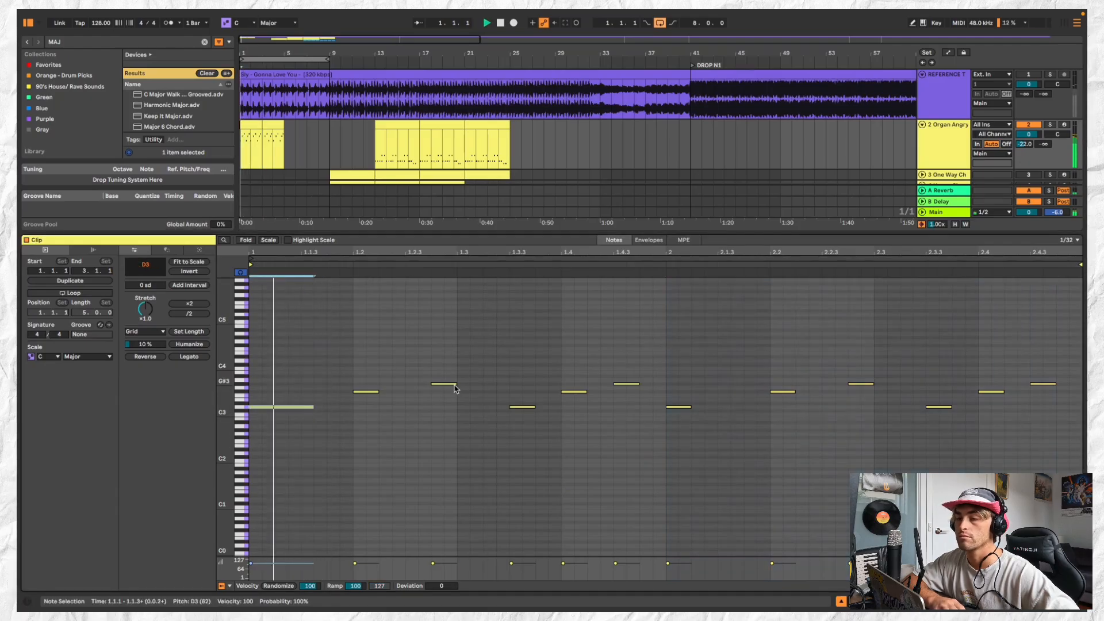
key("space")
Try reversing the F#3 and G#3 pair in beat 2 of the first bar
left_click_drag(349, 373, 487, 406)
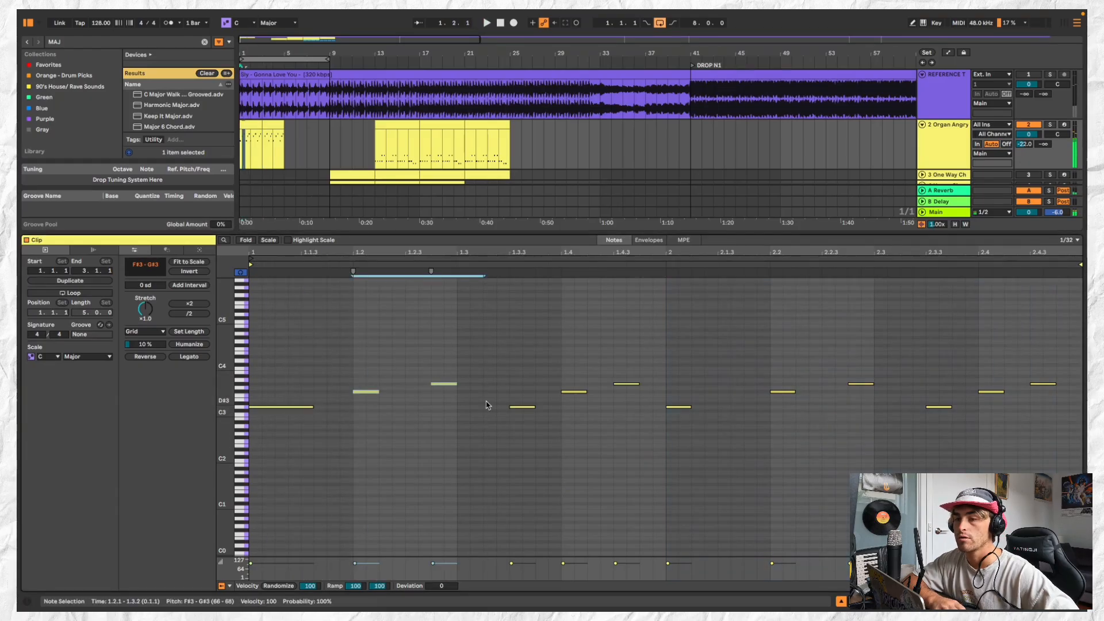
left_click(153, 358)
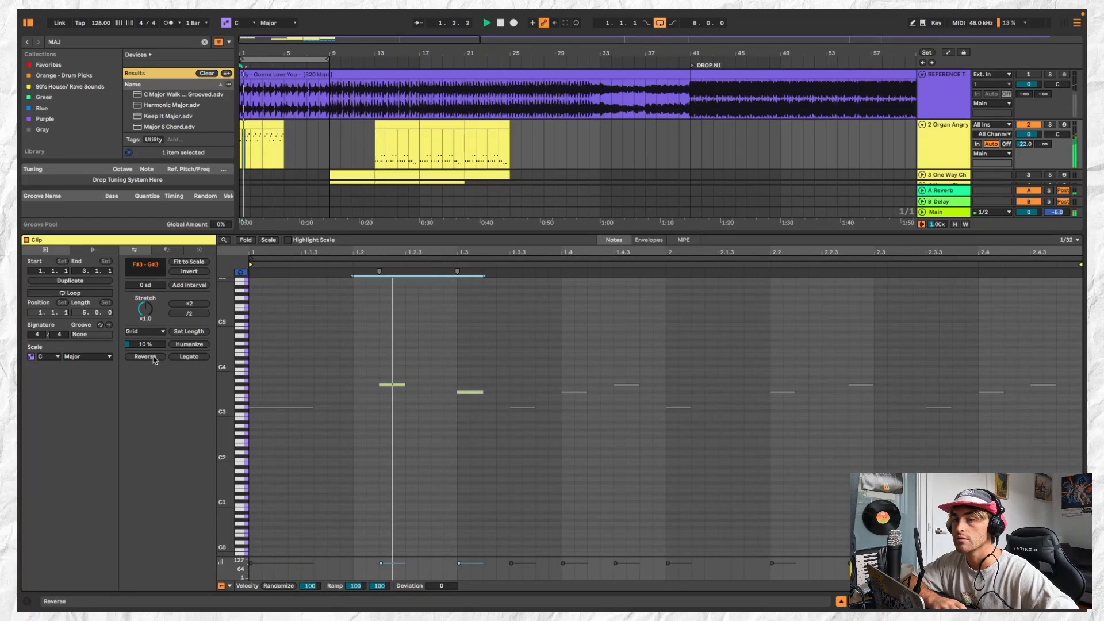
left_click(145, 357)
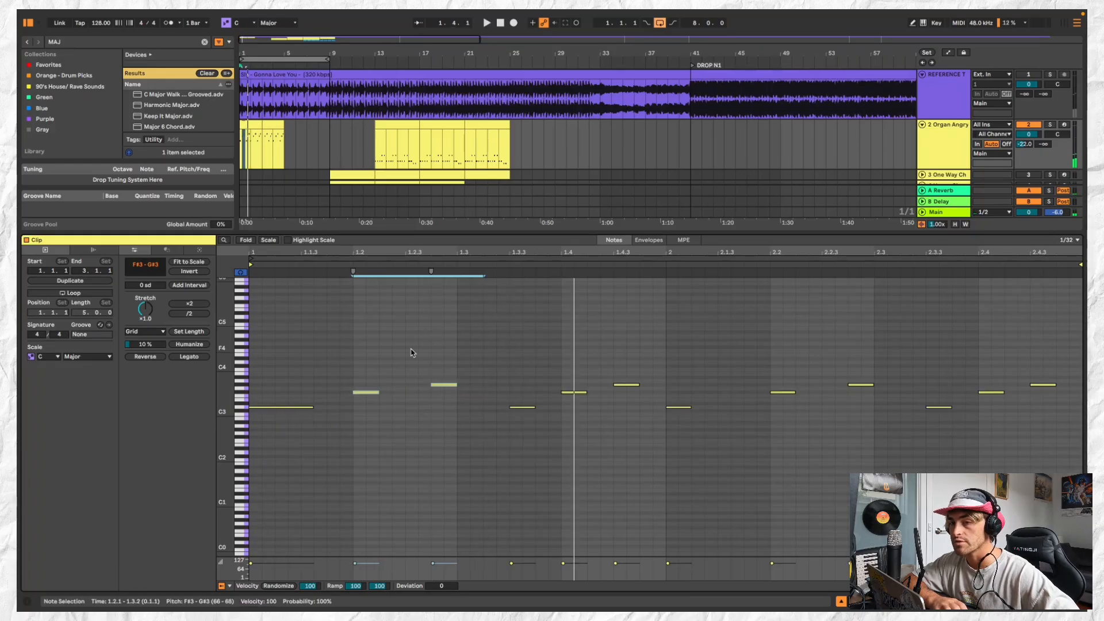
left_click(409, 377)
Shorten the opening D3 to an eighth note, turn the 1.2.1 note into an eighth-note D3 and the G#3 into E3 at 1.3.1
key("space")
left_click_drag(313, 407, 301, 407)
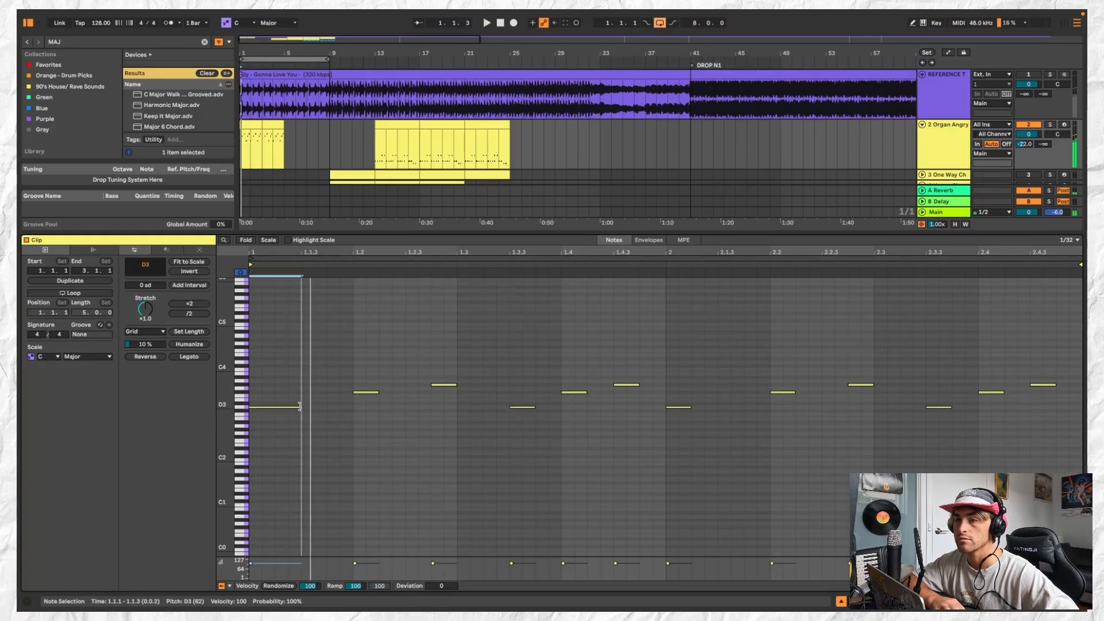
key("space")
left_click(375, 393)
left_click_drag(378, 397, 484, 399)
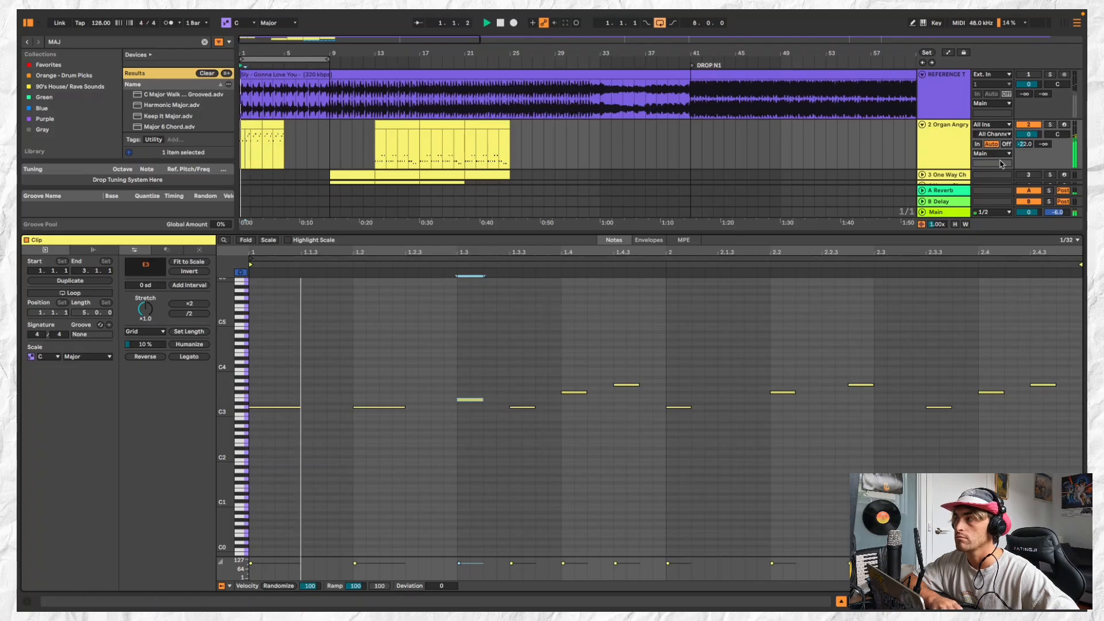
Set the Organ Angry Filter Cutoff to 673 Hz, Release to 2.27 ms, Unison to 35% and Pulse Width to 89 while listening
double_click(957, 143)
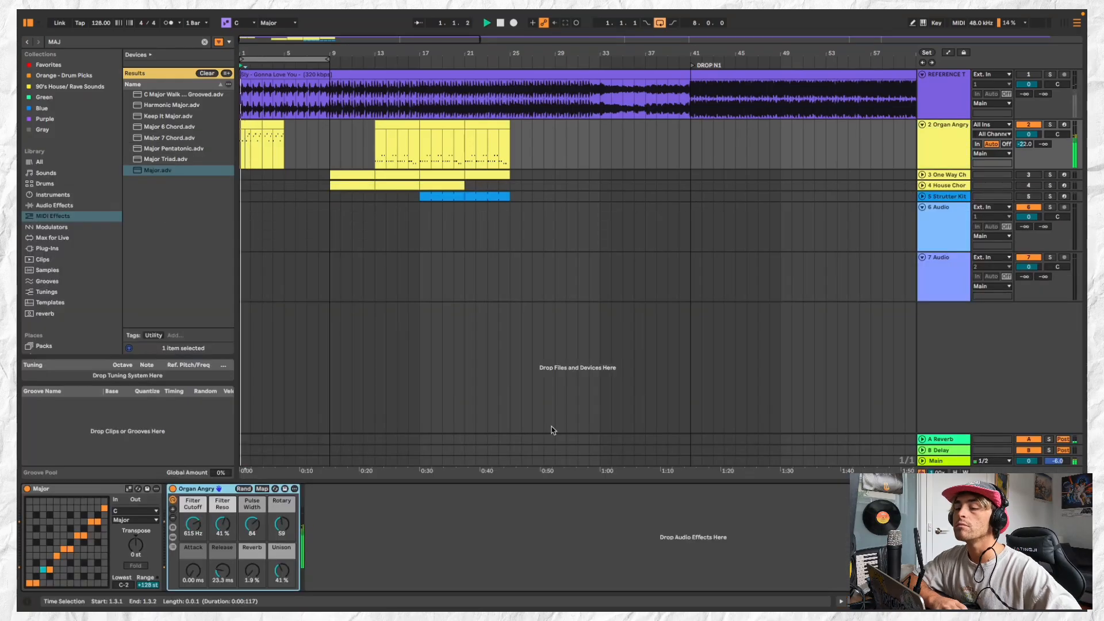
left_click_drag(194, 524, 222, 593)
left_click_drag(275, 569, 275, 576)
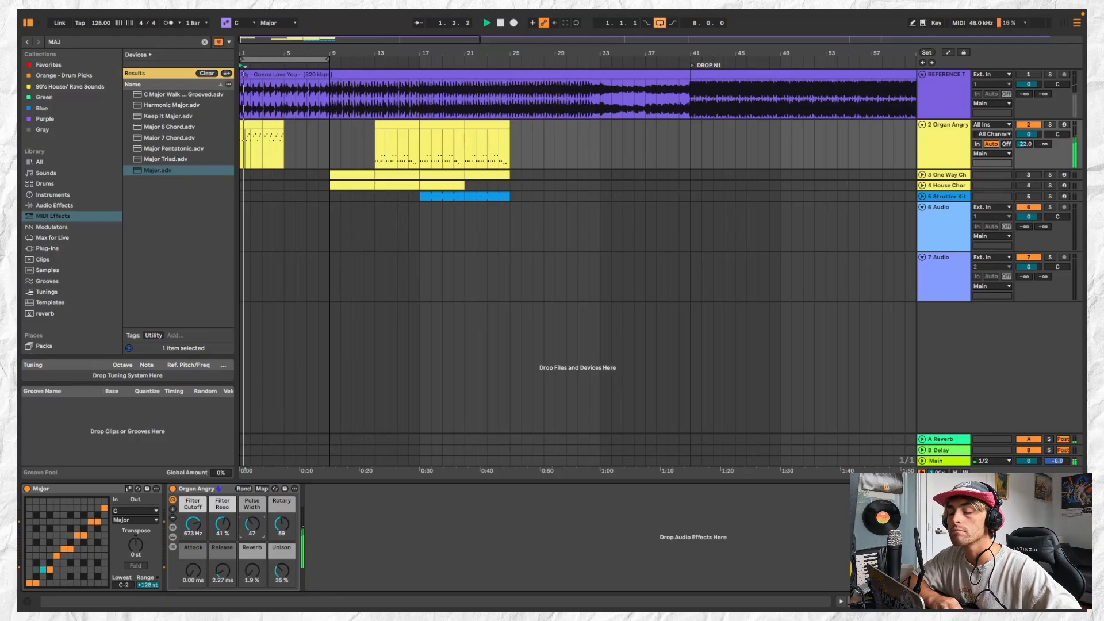
mouse_move(252, 524)
left_mouse_down()
mouse_move(252, 547)
mouse_move(252, 529)
left_mouse_up()
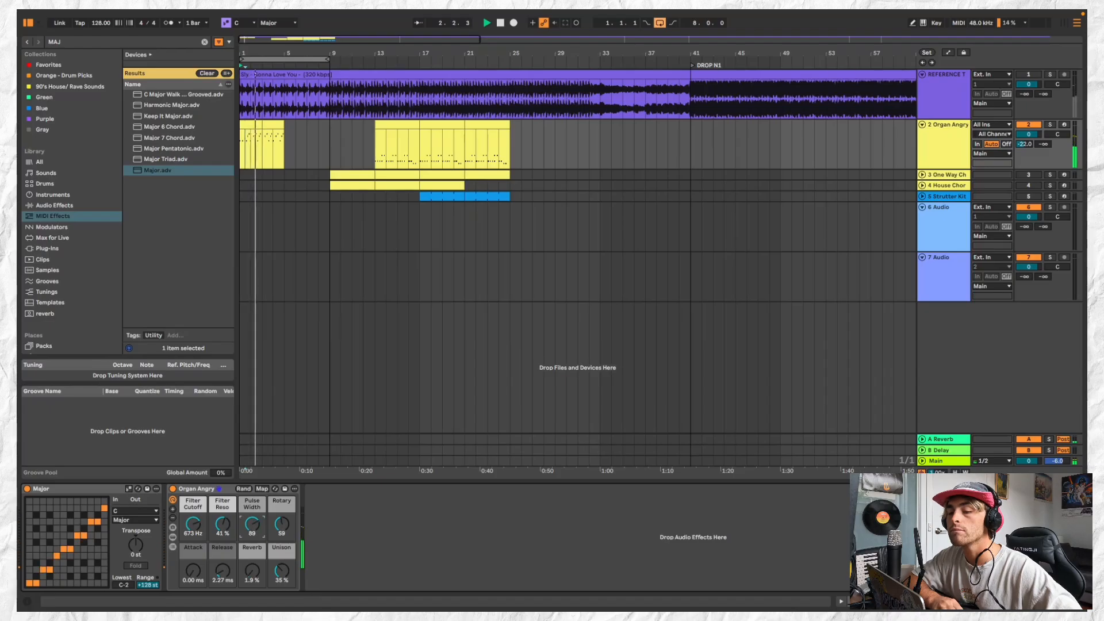
key("space")
Reopen the first organ clip and move the E3 to 1.2.4, extending its end slightly past 1.3.1
key("space")
double_click(251, 125)
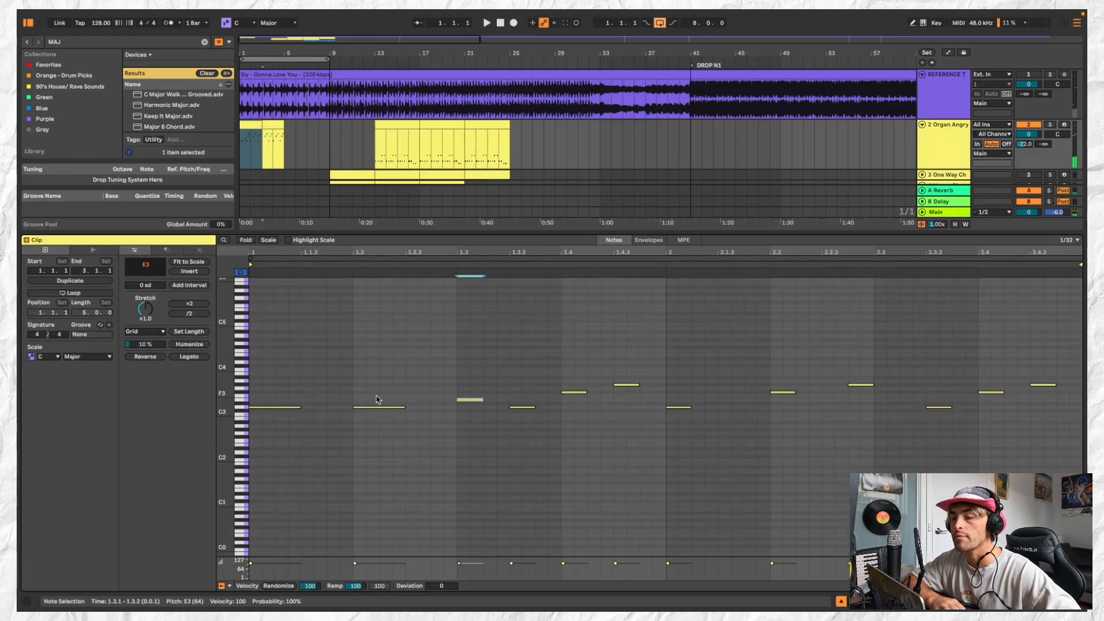
mouse_move(389, 411)
left_mouse_down()
mouse_move(488, 403)
mouse_move(408, 344)
mouse_move(394, 363)
mouse_move(394, 404)
mouse_move(421, 394)
mouse_move(426, 409)
mouse_move(369, 410)
mouse_move(391, 410)
left_mouse_up()
key("space")
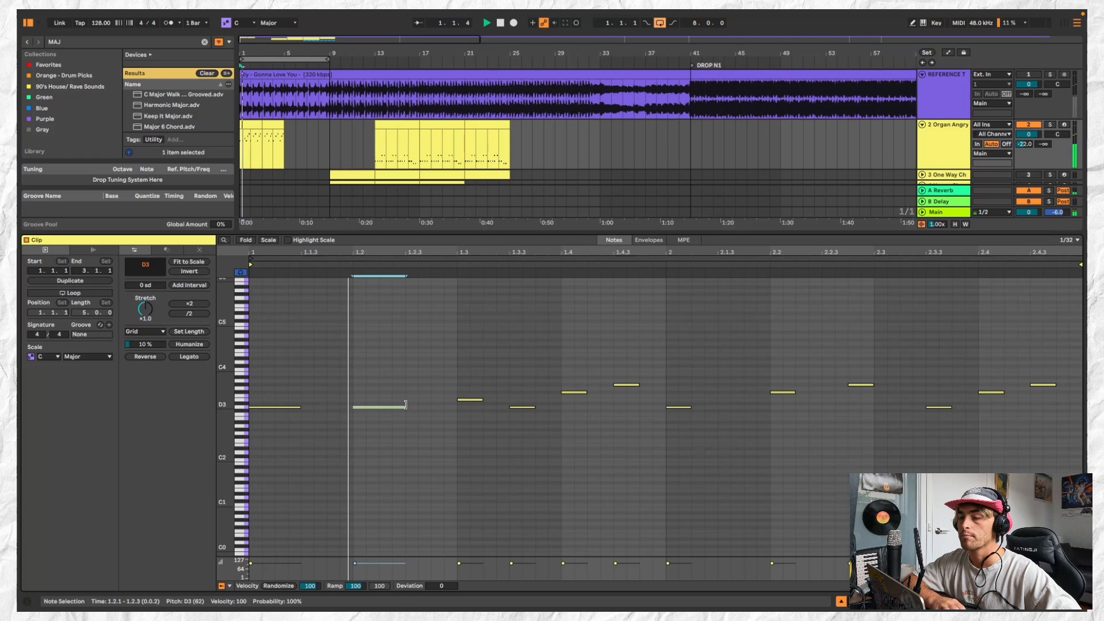
left_click_drag(482, 399, 457, 400)
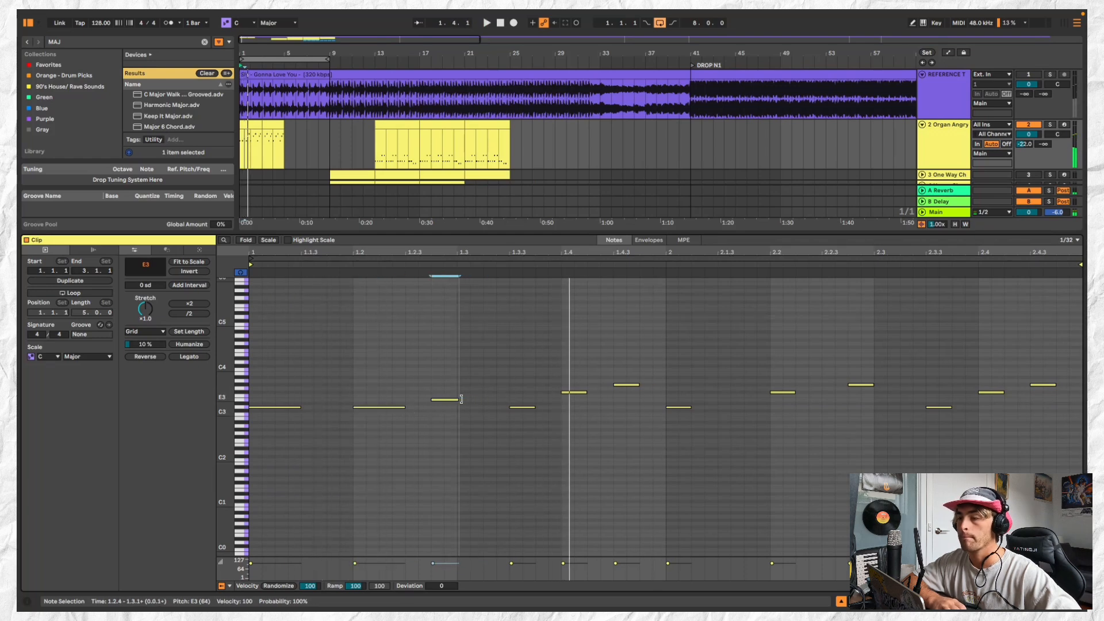
Delete the G#3 at 1.4.3, extend the F#3 at 1.4.1 to just past 1.4.2 and replay the riff
left_click_drag(627, 385, 602, 393)
key("Delete")
key("space")
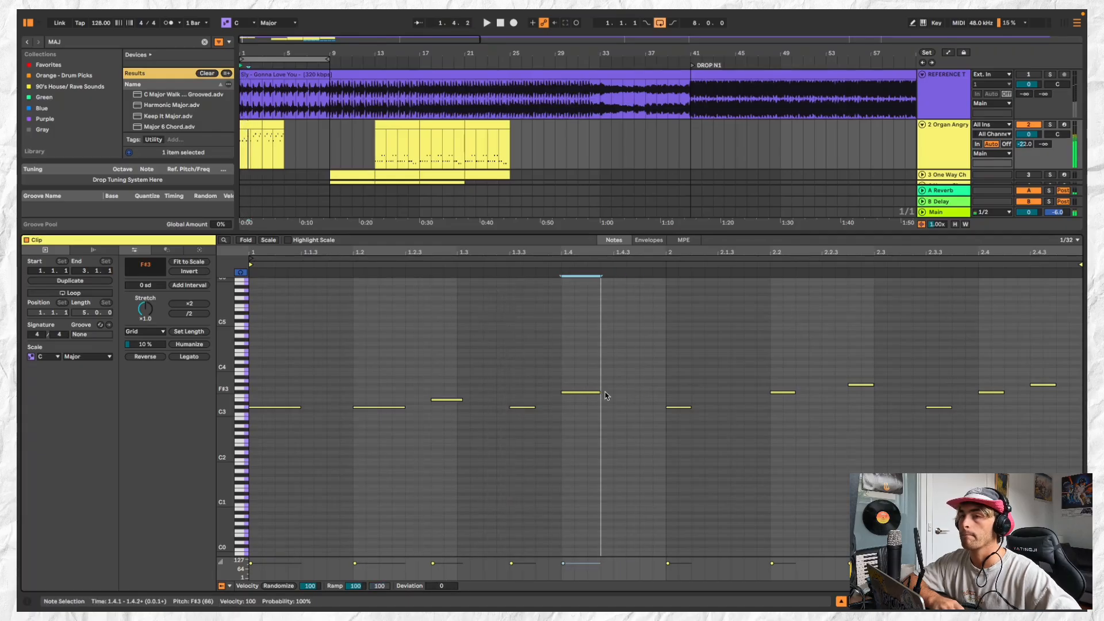
key("space")
Move the F#3 at 2.2.1 in the first organ clip down to D3
left_click(273, 125)
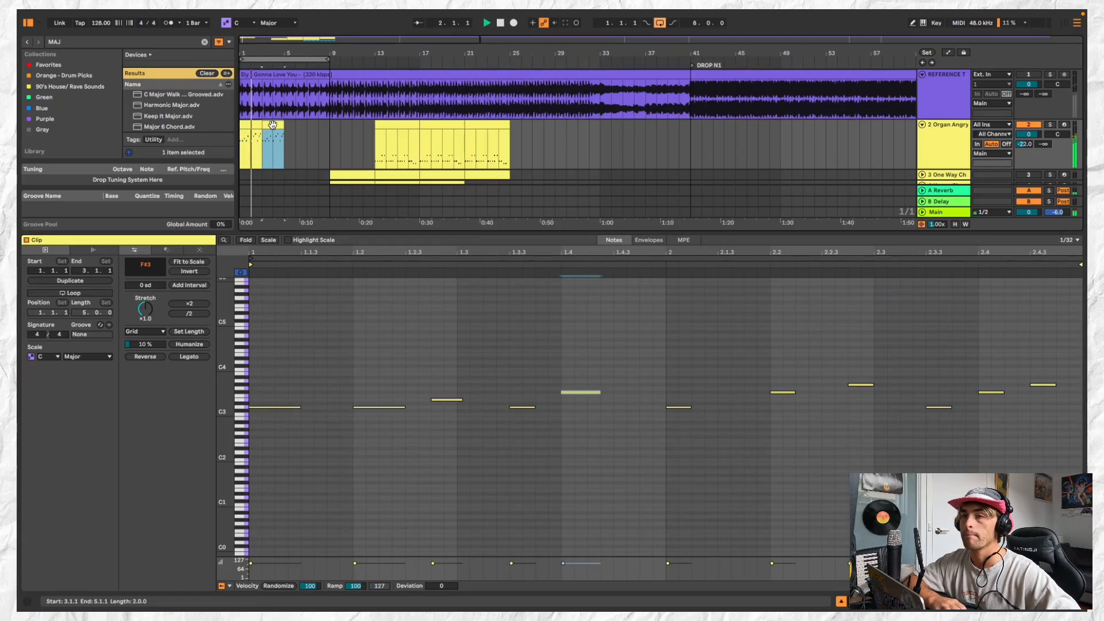
left_click(254, 124)
left_click(783, 390)
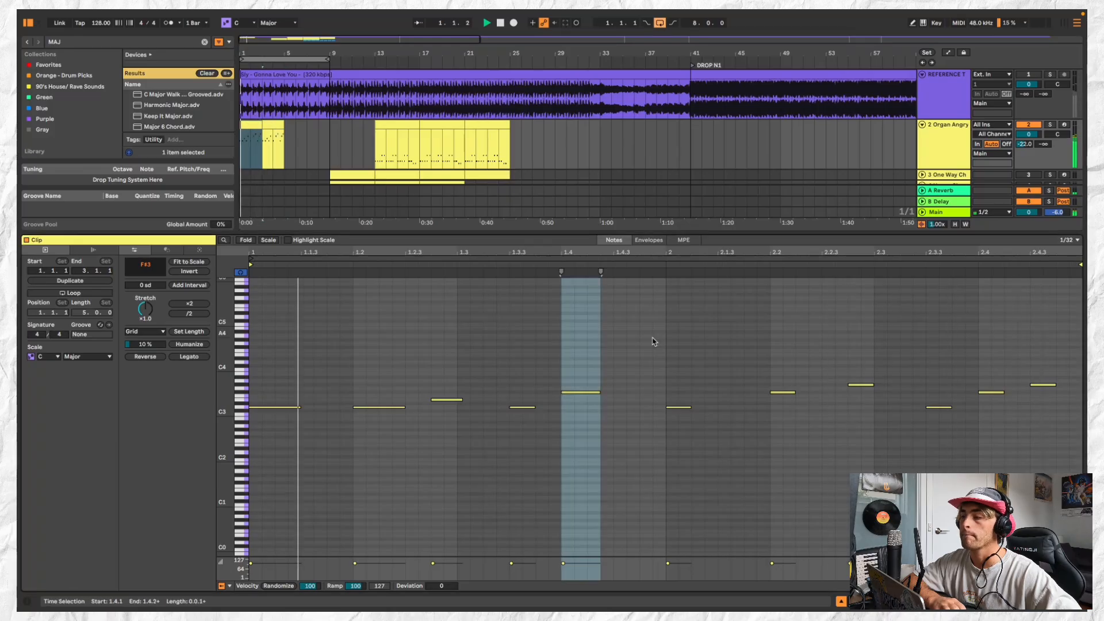
left_click_drag(782, 391, 786, 414)
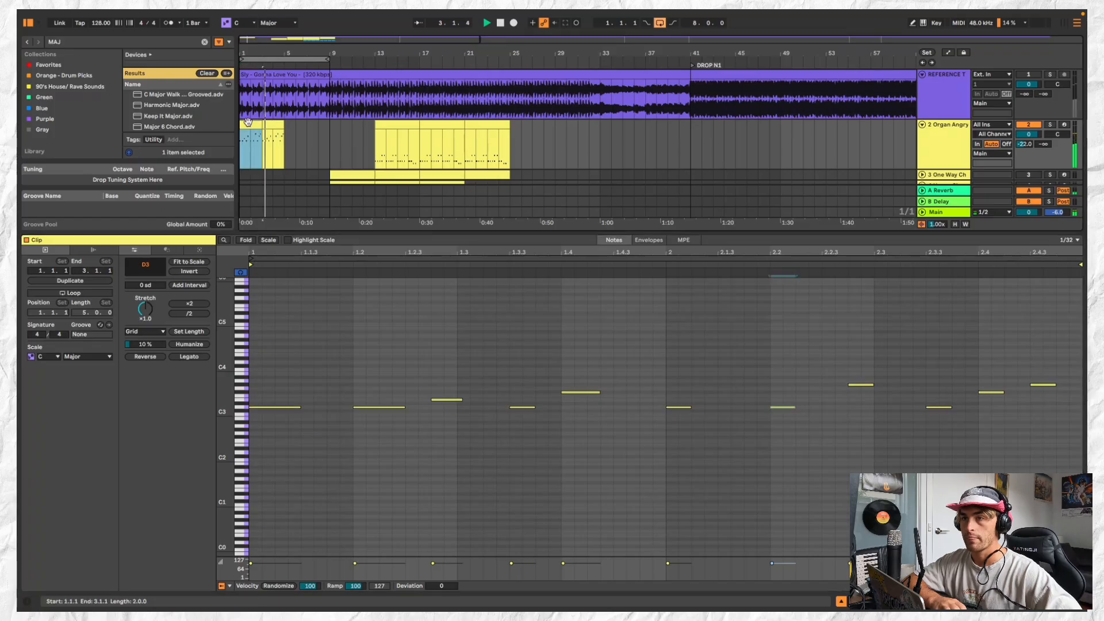
Replace the second organ clip with a copy of the edited first clip and duplicate it twice, filling the track up to bar 9
left_click(276, 124)
key("super+v")
key("super+d")
Consolidate the organ clips of the first eight bars into one clip and duplicate it twice, filling the track up to bar 25
key("super+d")
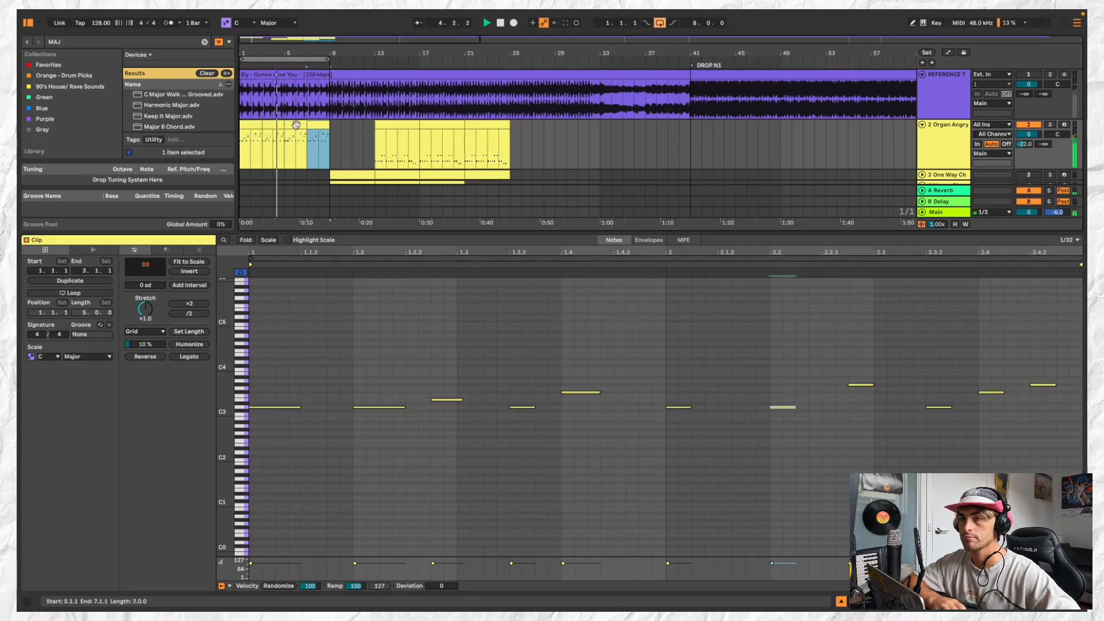
left_click(248, 124, "shift")
key("super+j")
key("super+d")
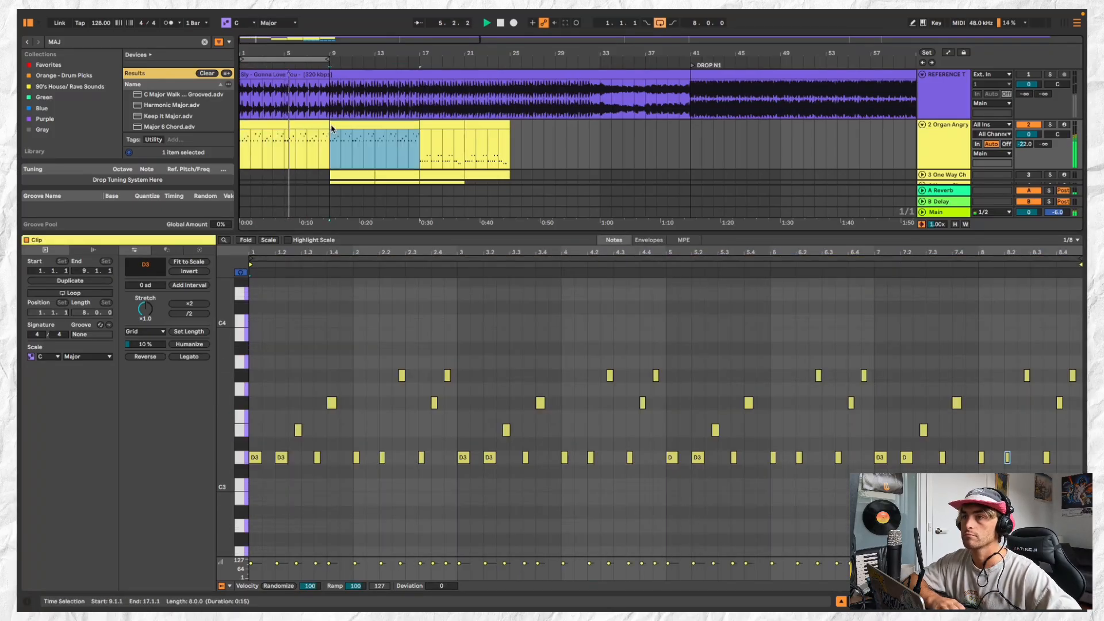
key("super+d")
Open the first organ clip and add a D3 at 8.1.3, shortened to about a sixteenth note
double_click(295, 124)
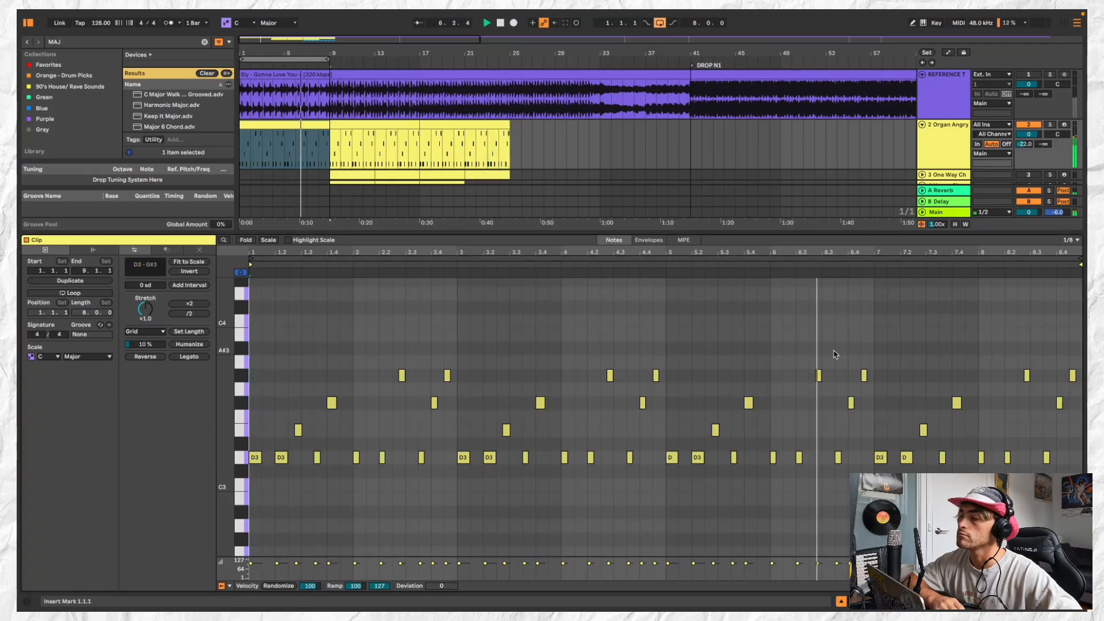
scroll(895, 385, "up", 3)
scroll(894, 385, "down", 3)
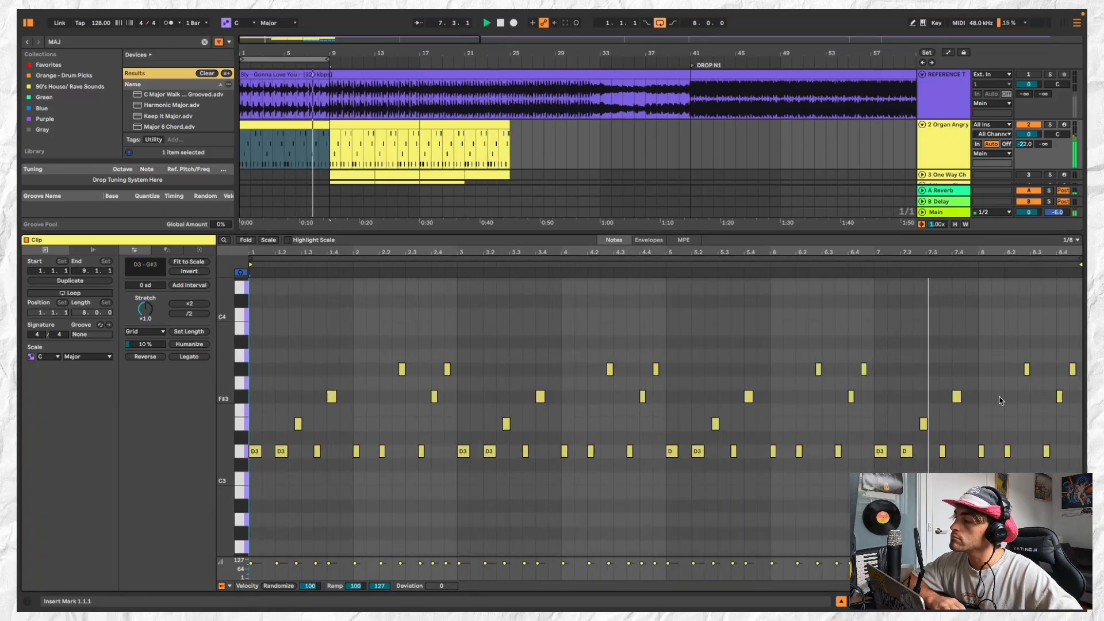
scroll(994, 442, "up", 1)
left_click(998, 451)
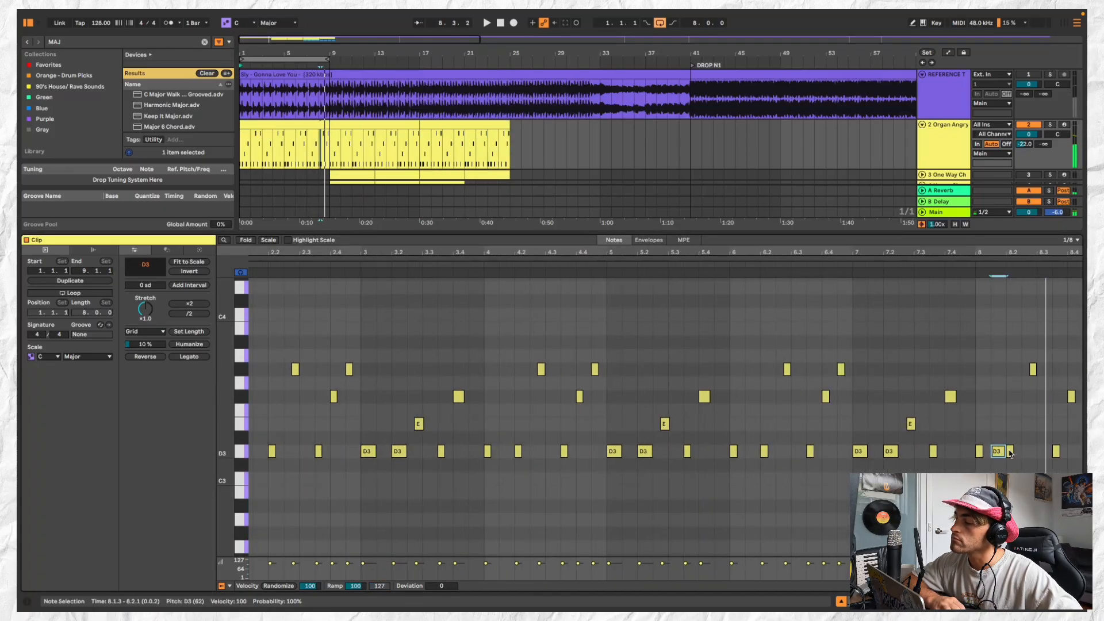
left_click_drag(1002, 451, 999, 451)
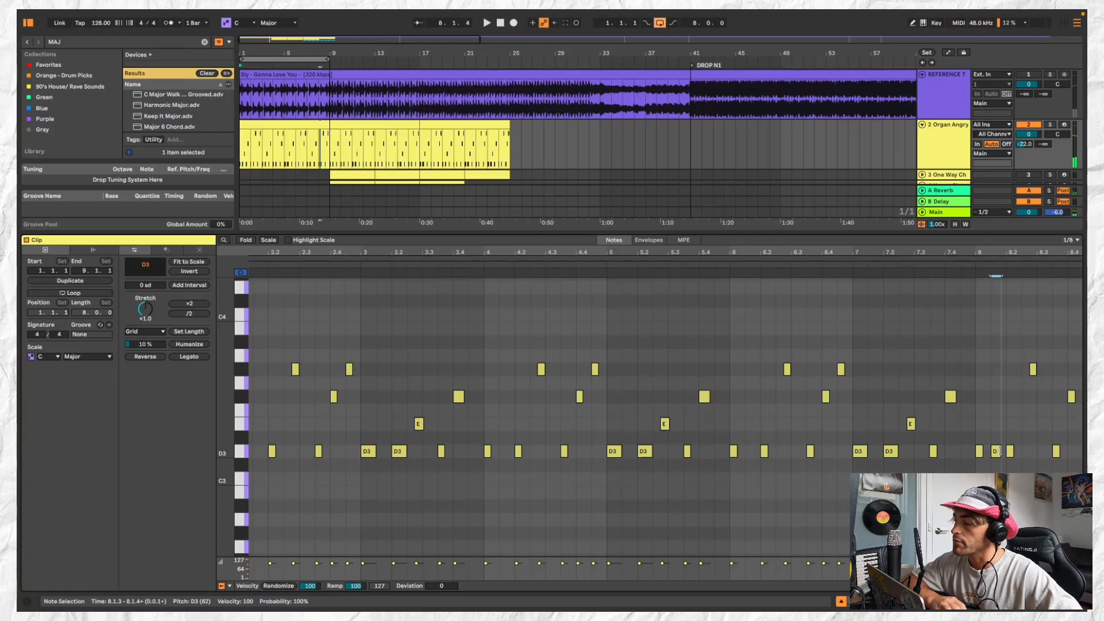
Lower the G#3 at 8.4.3 to F#3 and add a G#3 at 8.4.4 and a B3 at 8.3.3
scroll(1052, 374, "up", 2)
left_click(1033, 374)
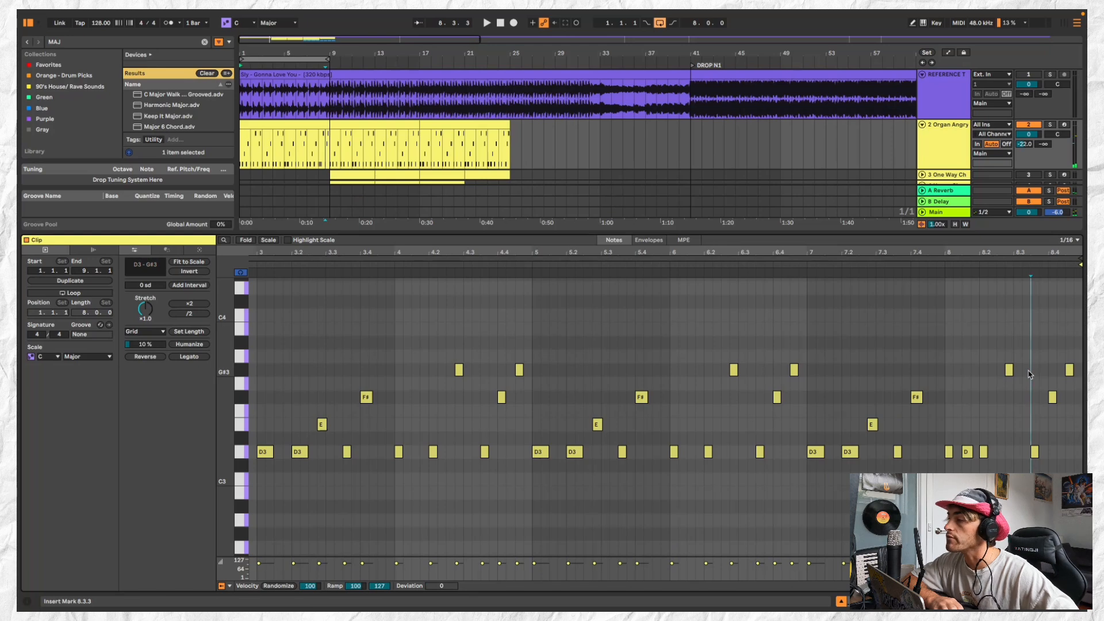
left_click_drag(1071, 372, 1071, 415)
double_click(1078, 370)
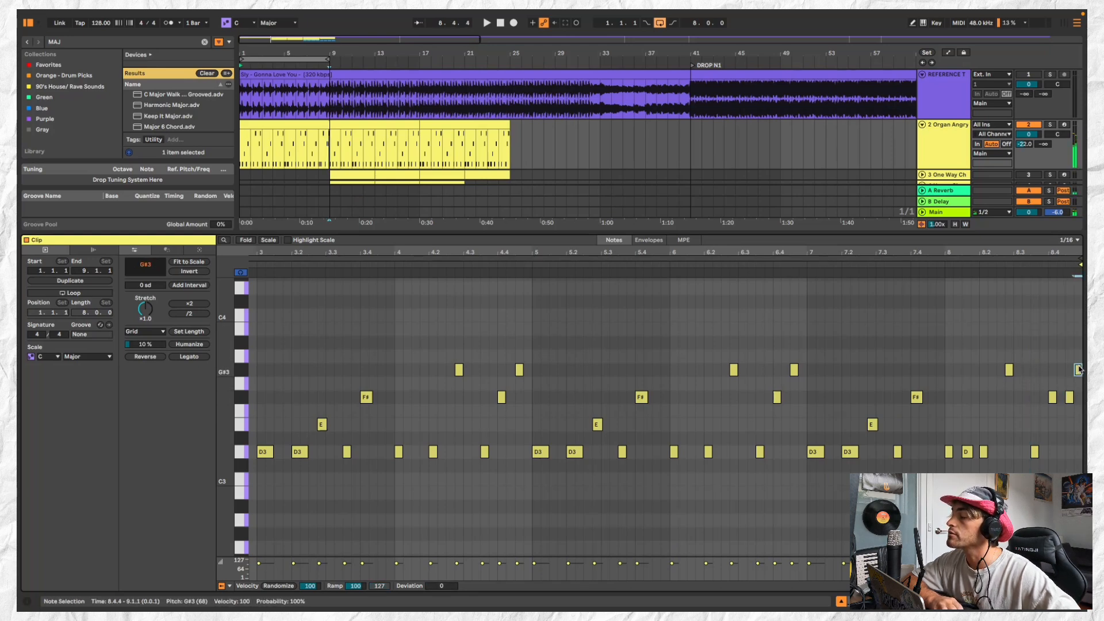
left_click_drag(1040, 332, 1023, 331)
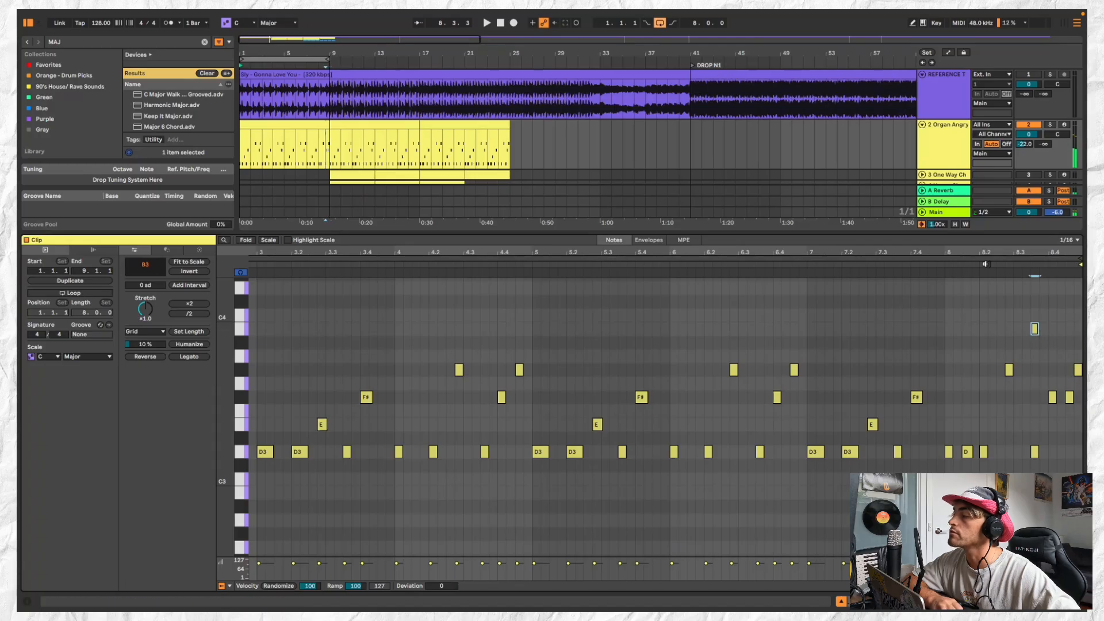
Replay bar 8 and delete the F#3 at 8.4.1 and the D3 at 8.3.3
left_click(962, 272)
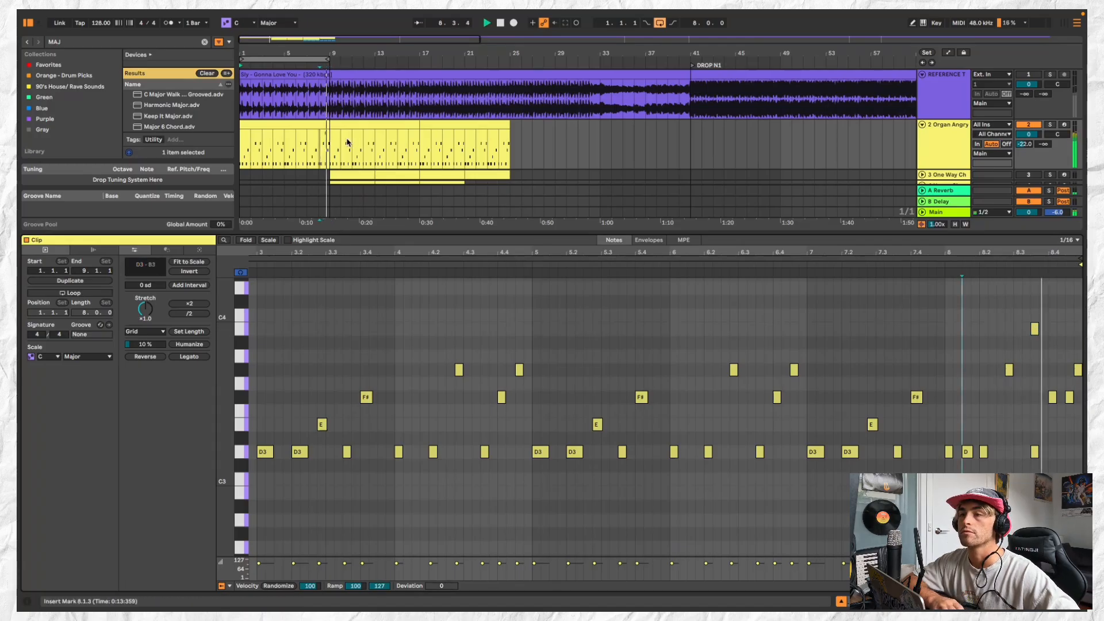
key("space")
double_click(1053, 398)
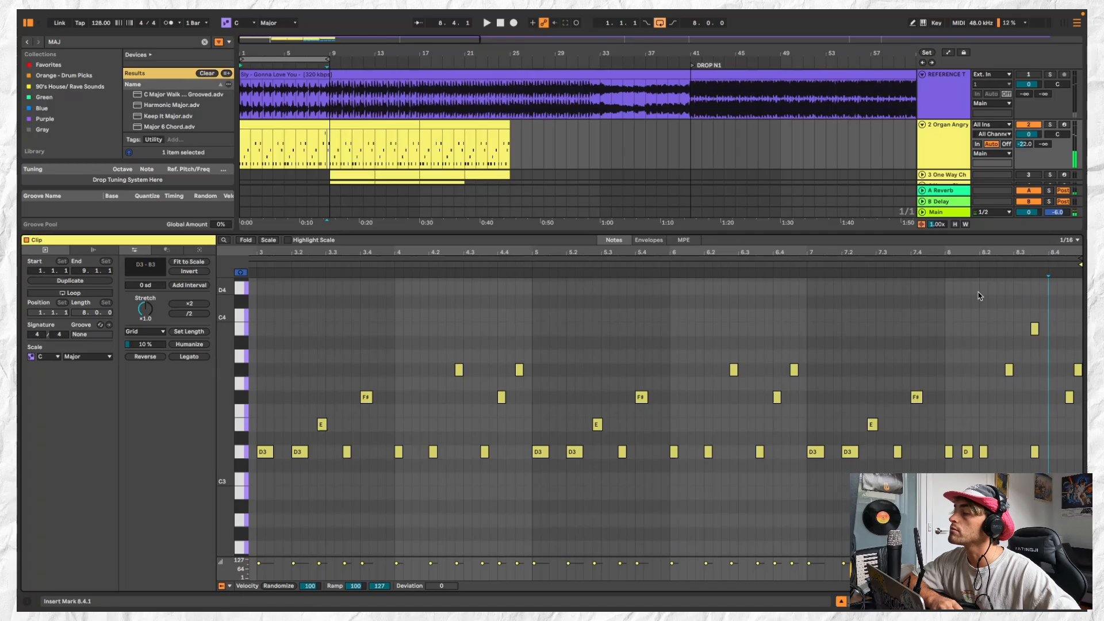
left_click(948, 266)
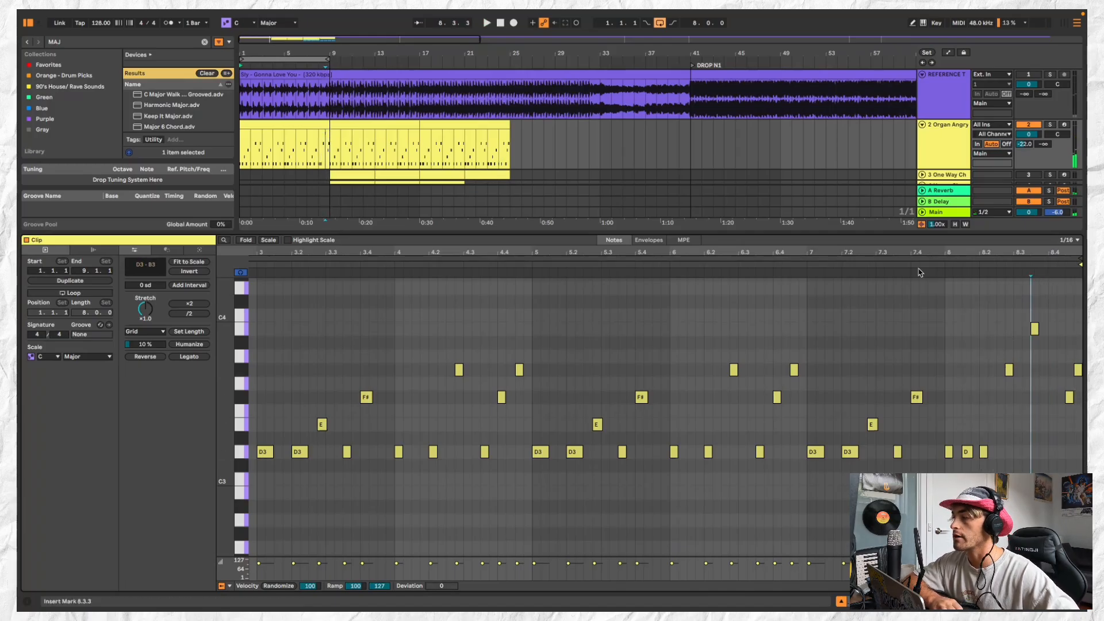
Replace the second and third organ clips with copies of the edited first clip and delete the leftover past bar 25
left_click(306, 123)
scroll(306, 123, "down", 2)
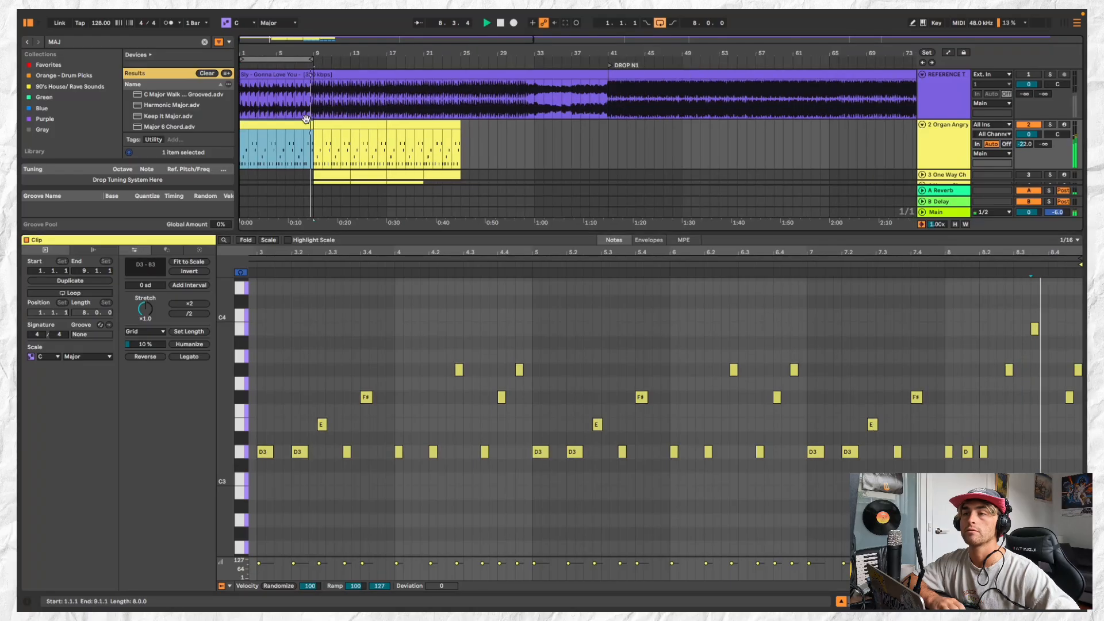
left_click(356, 124)
key("super+v")
left_click(411, 122)
key("super+v")
left_click(409, 124)
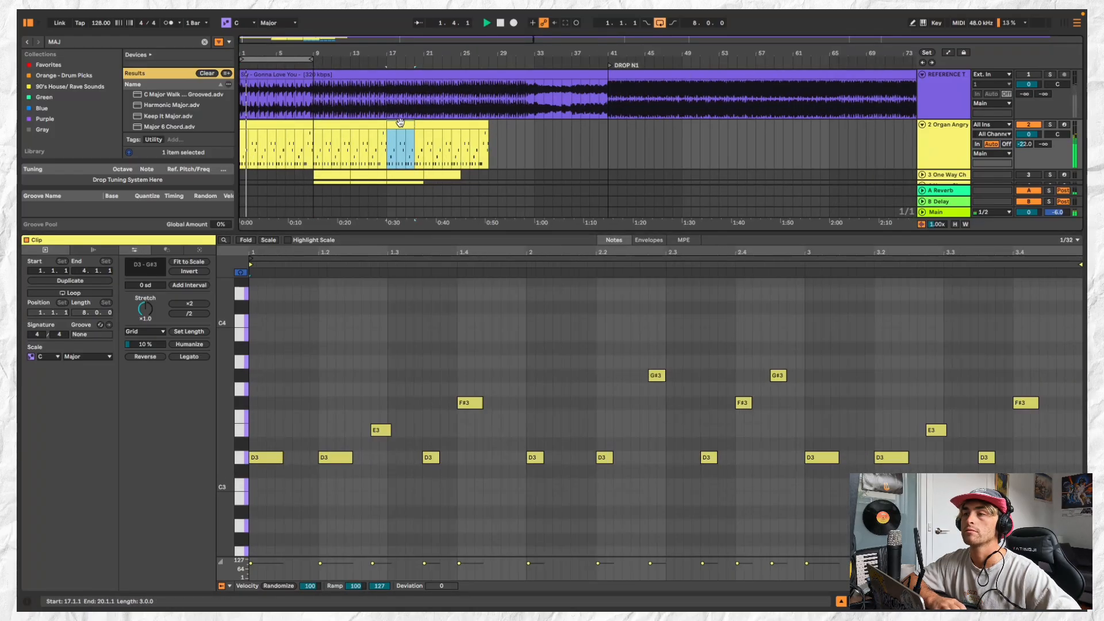
key("super+v")
key("Delete")
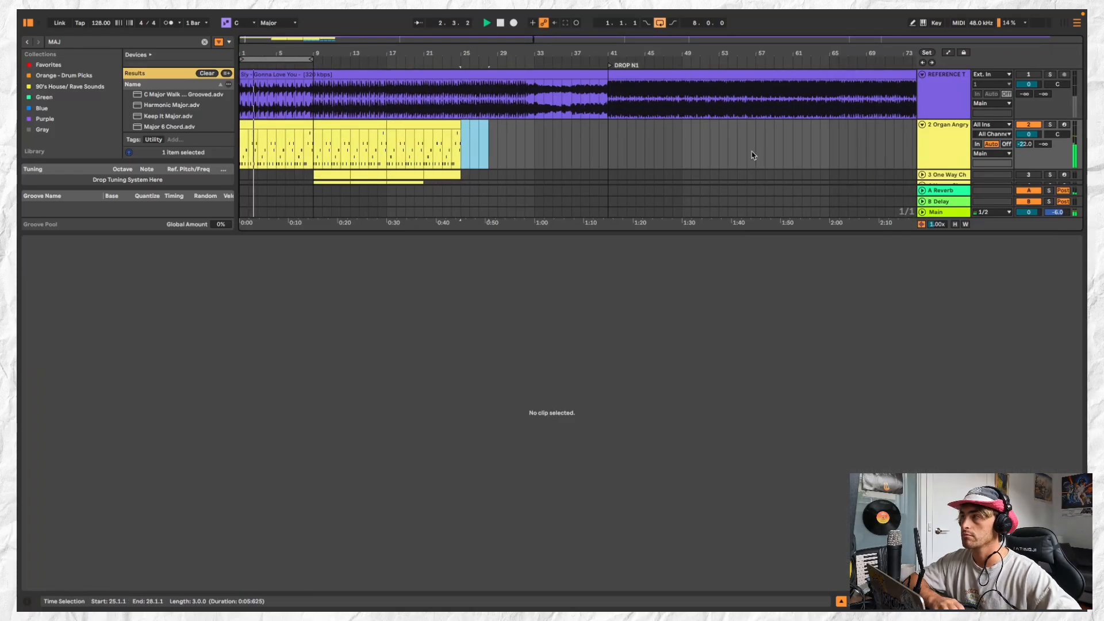
Show the Organ Angry track's devices and search the whole library for DELAY
double_click(937, 140)
key("space")
key("super+f")
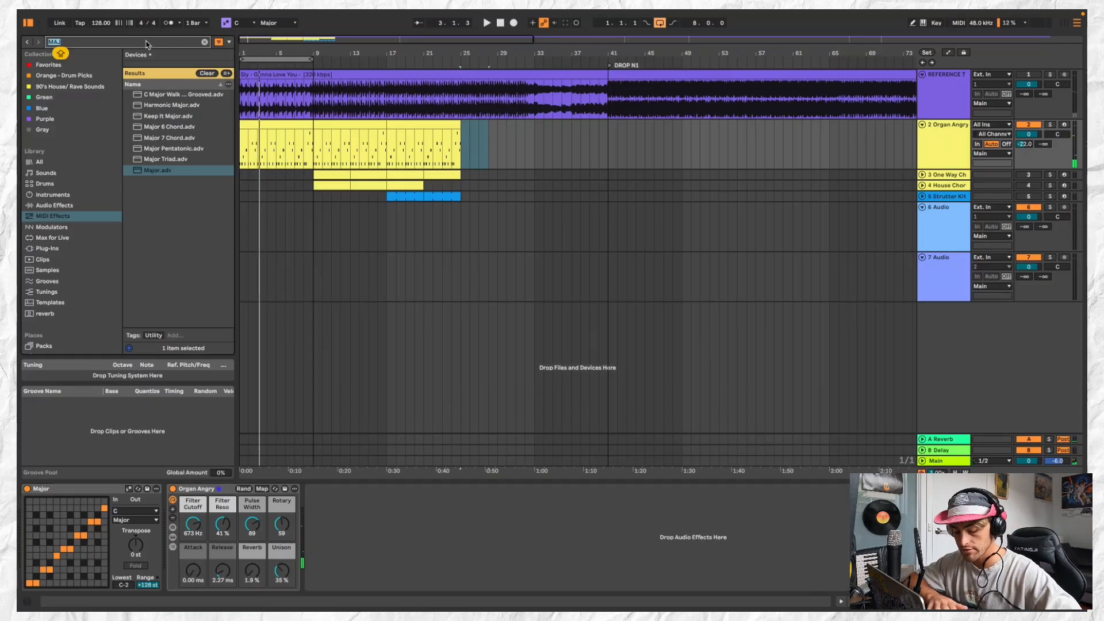
type("DELAY")
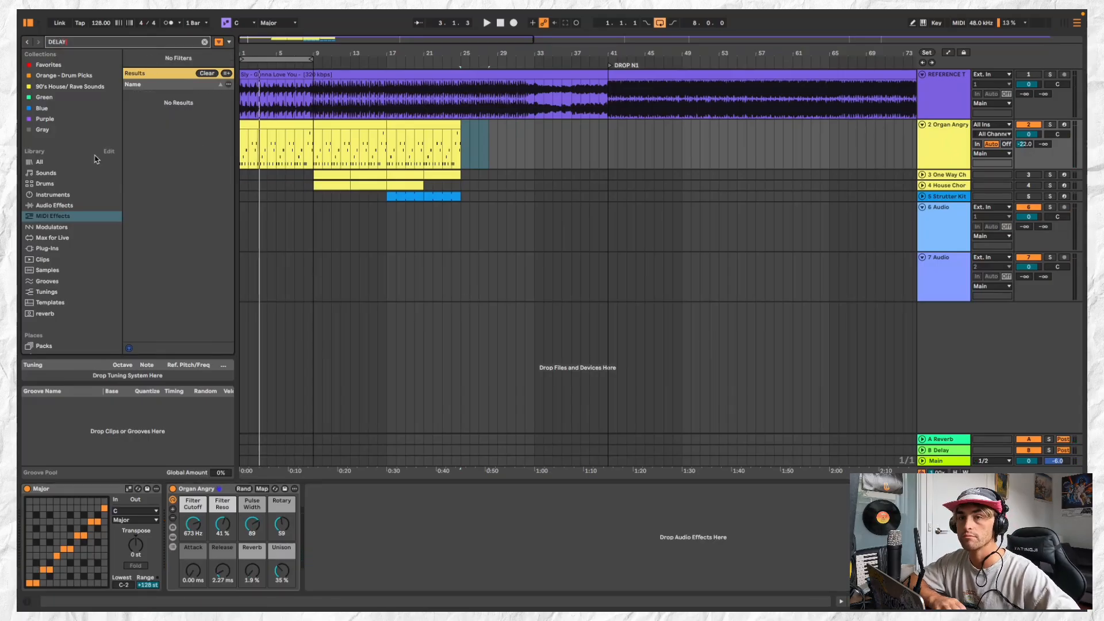
left_click(79, 162)
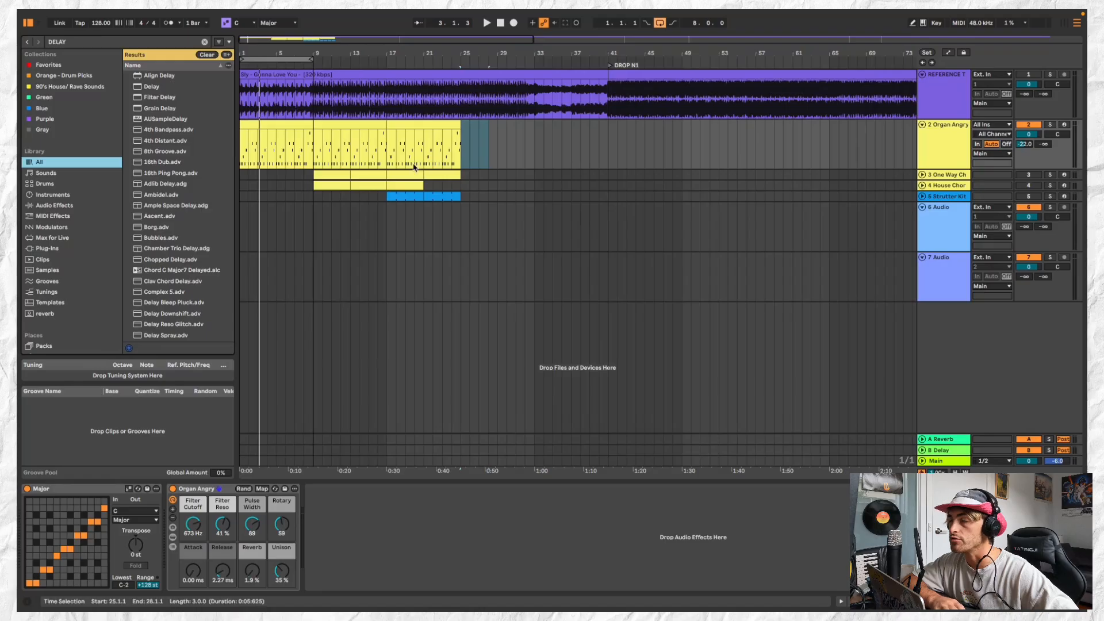
Reset the Organ Angry track's reverb send to minus infinity and add the Delay effect to the track
left_click(845, 144)
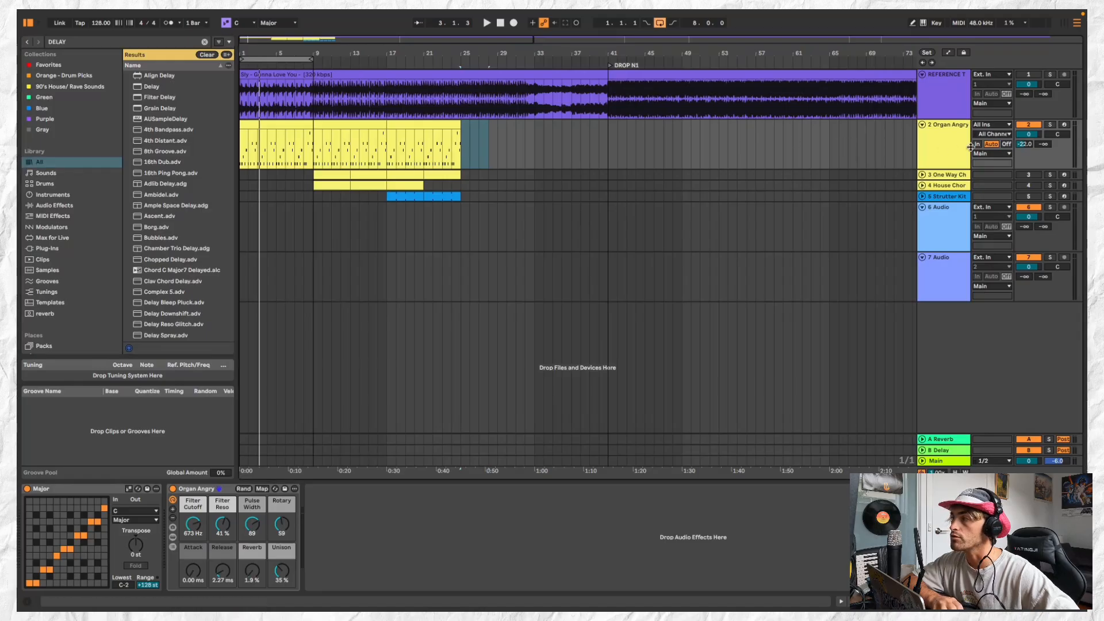
double_click(1027, 145)
left_click(936, 153)
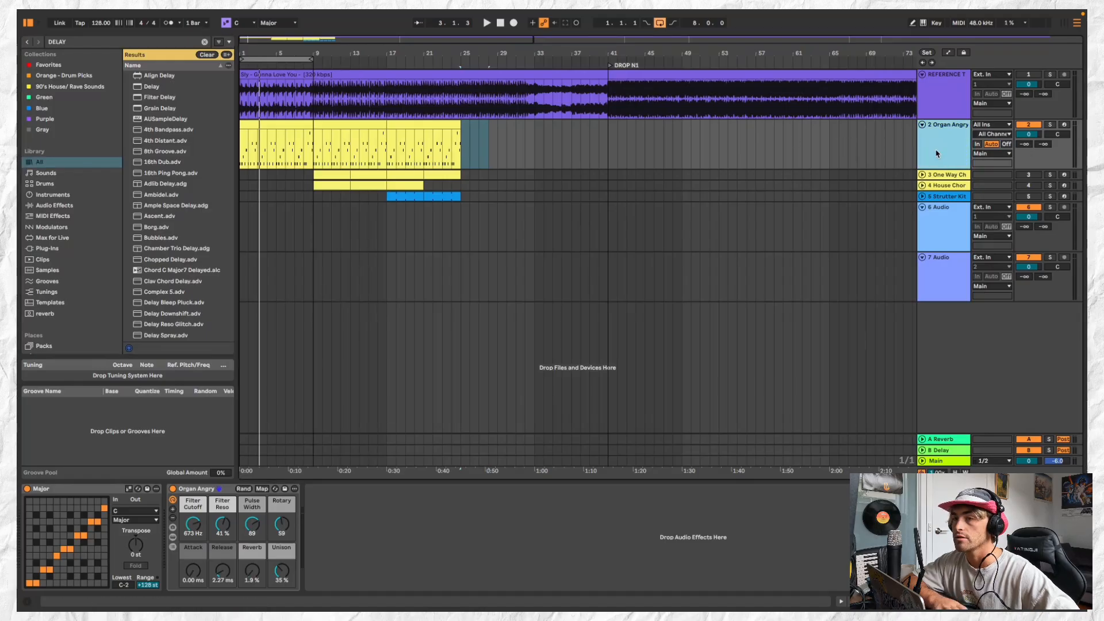
double_click(161, 87)
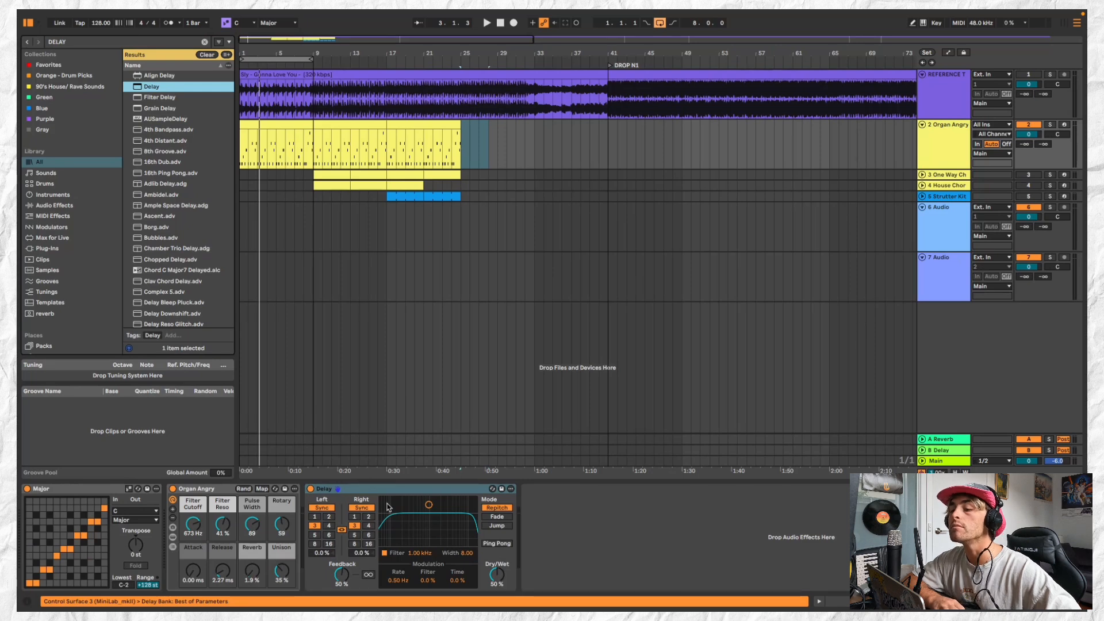
Set both Delay channels to 2 synced sixteenths and its Dry/Wet to 33 %
left_click(331, 517)
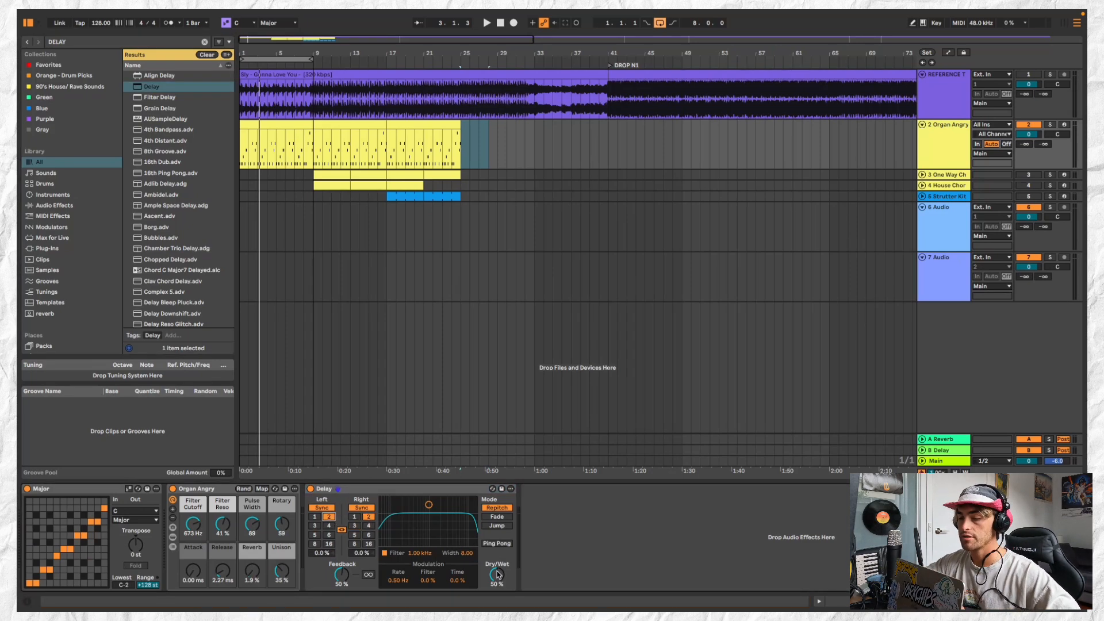
left_click_drag(497, 574, 497, 593)
key("space")
Play the first organ clip and set the Delay's Feedback to 28 % and Dry/Wet to 27 %
key("space")
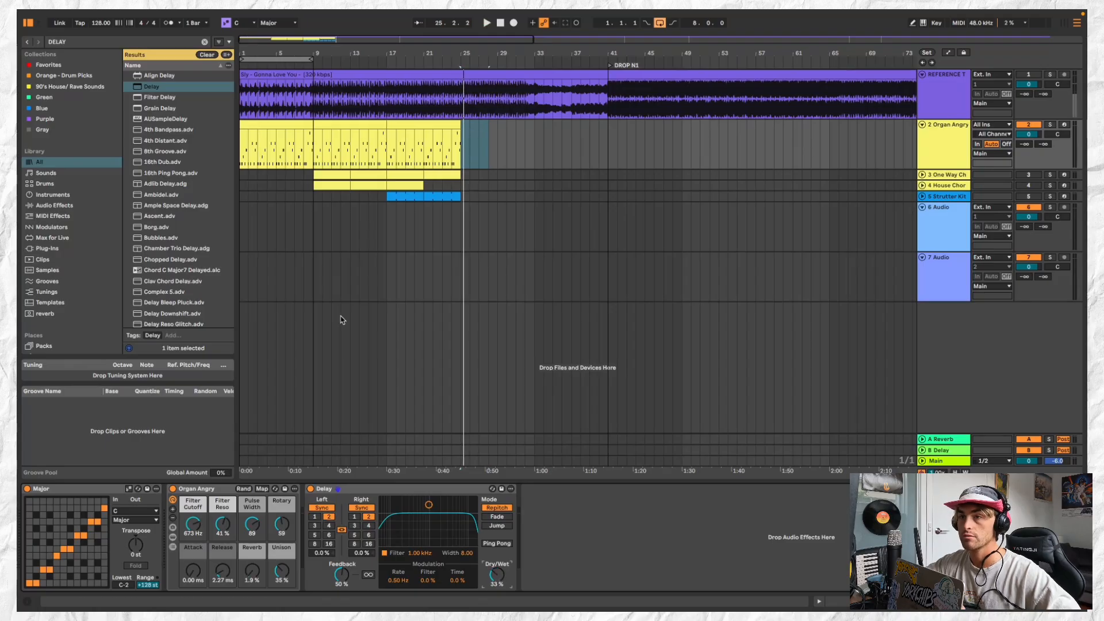
left_click(278, 124)
key("space")
left_click_drag(342, 575, 341, 589)
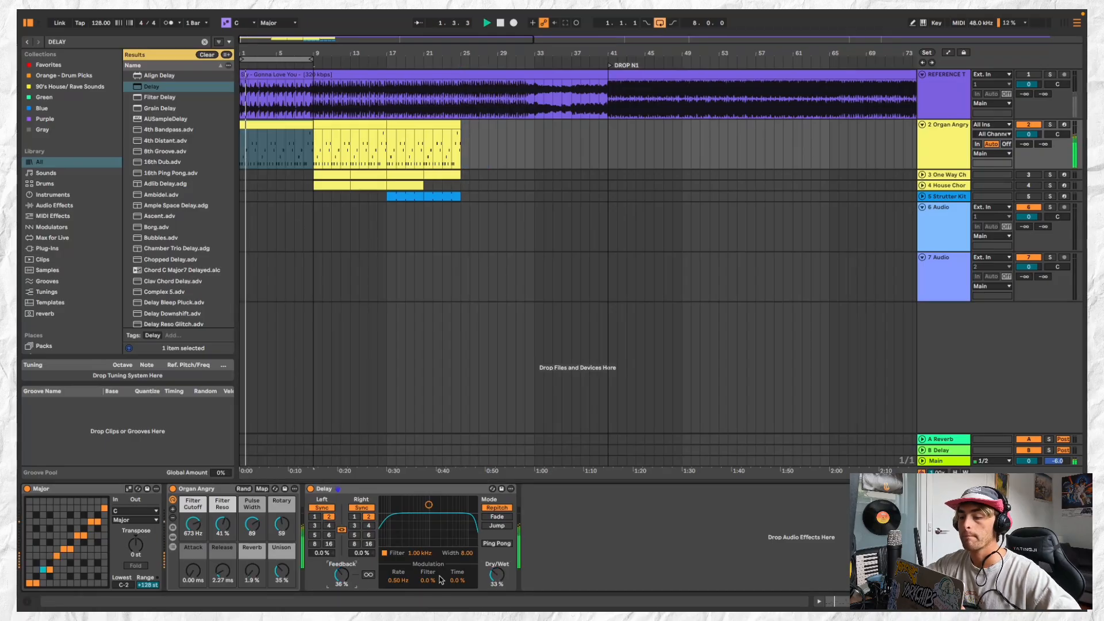
left_click(500, 575)
left_click_drag(497, 575, 497, 582)
left_click_drag(342, 574, 341, 583)
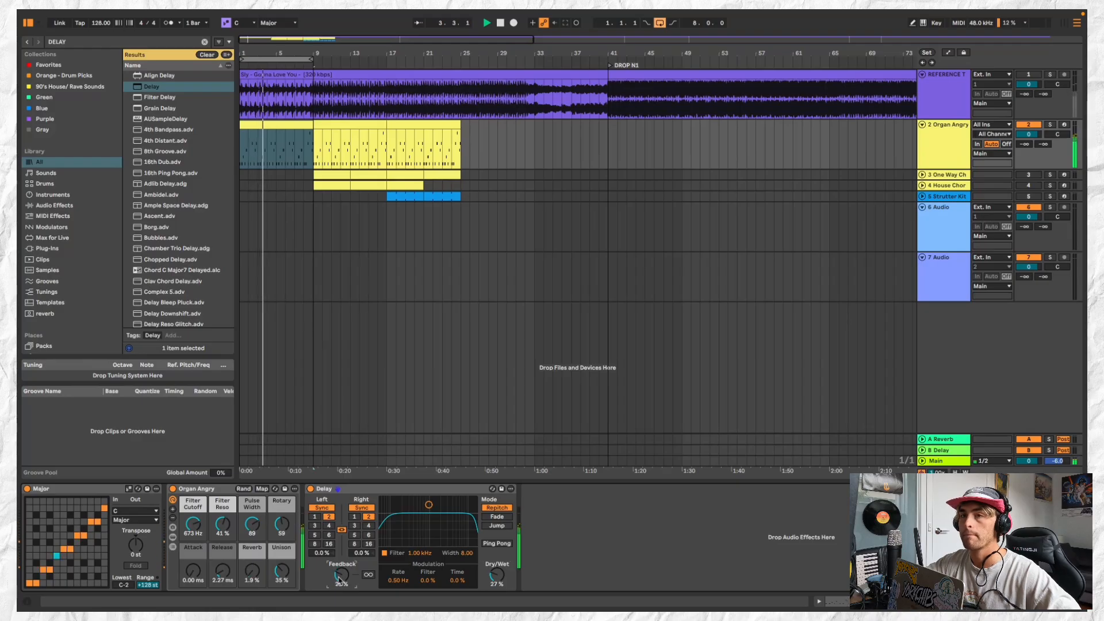
Search the library for UTI and add a Utility after the Delay on the organ track
left_click(131, 42)
type("UTI")
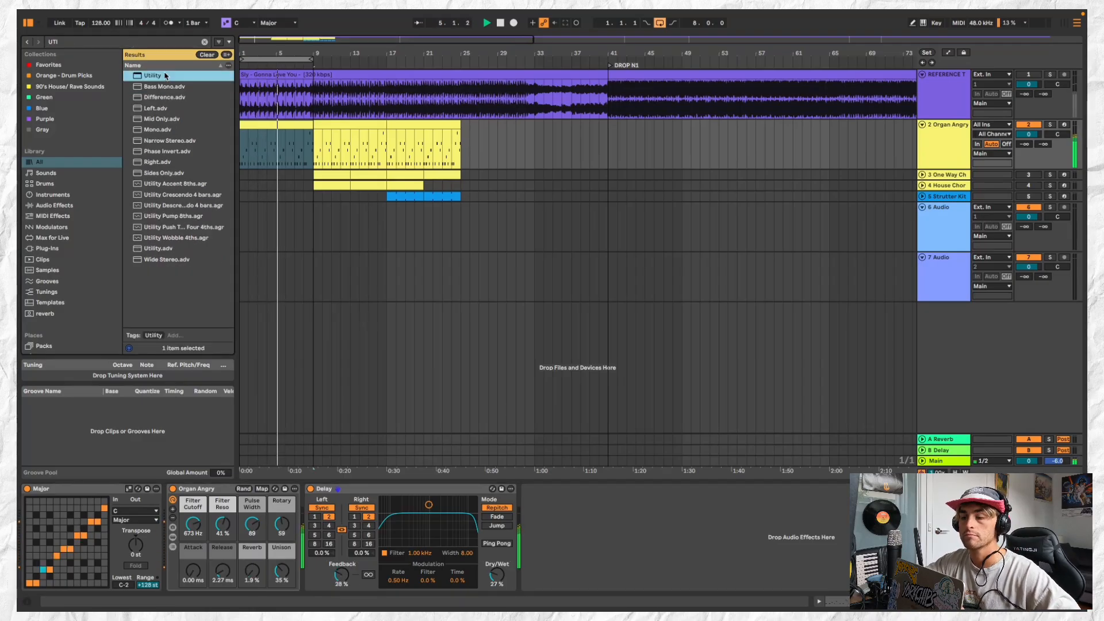
key("Return")
key("space")
left_click_drag(581, 526, 581, 520)
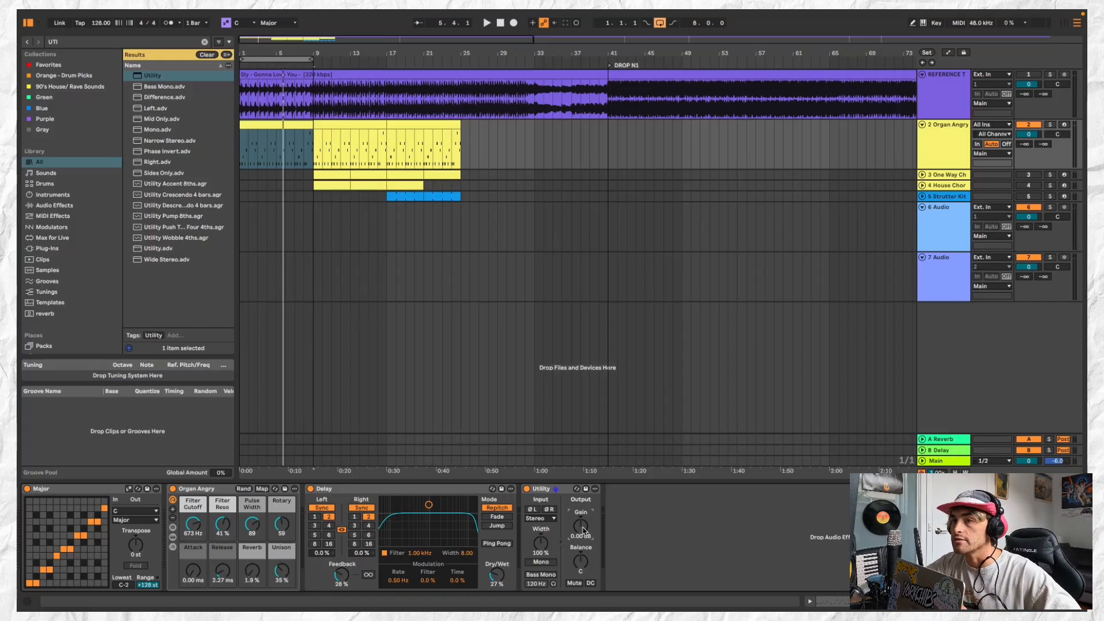
Replay the riff and set Organ Angry's Filter Reso to 50 % and Pulse Width to 90
left_click(302, 124)
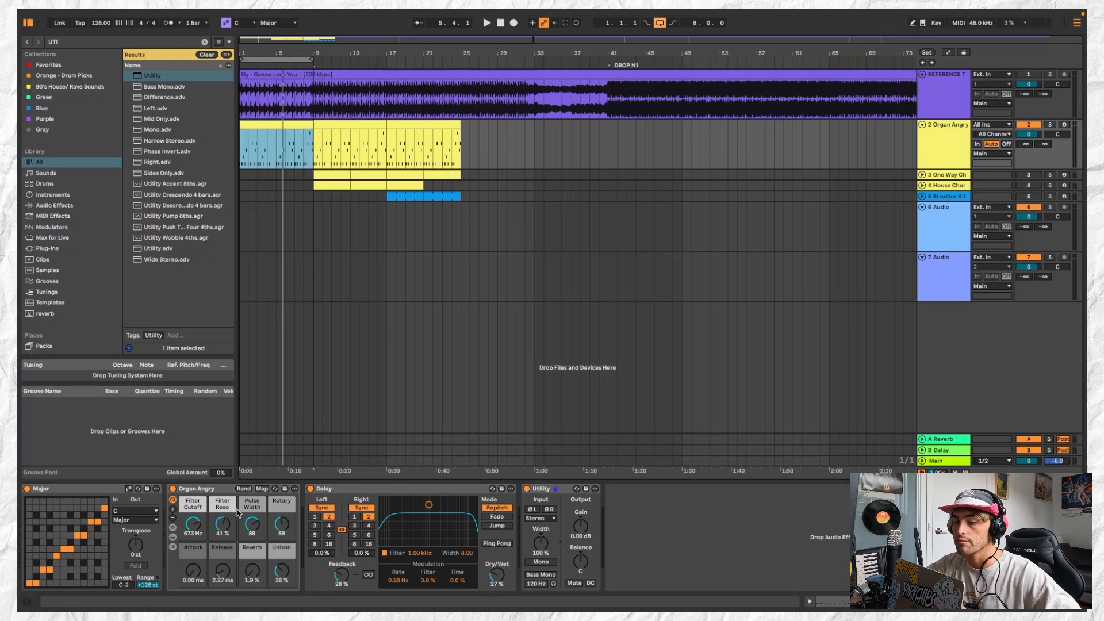
key("space")
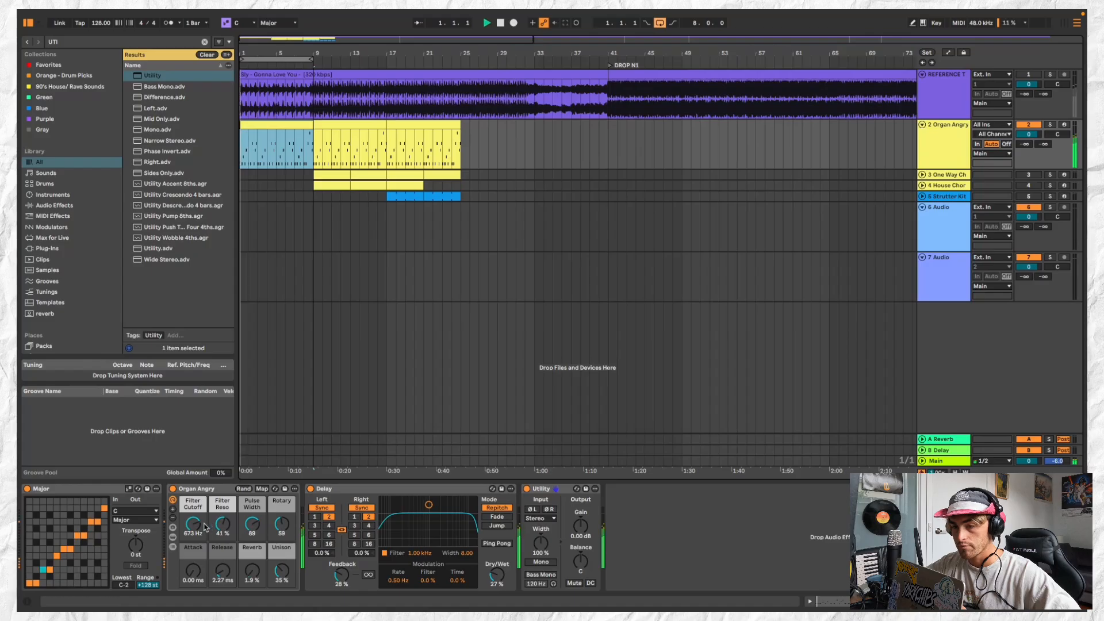
mouse_move(222, 524)
left_mouse_down()
mouse_move(223, 537)
mouse_move(222, 520)
left_mouse_up()
mouse_move(251, 525)
left_mouse_down()
mouse_move(252, 554)
mouse_move(252, 525)
left_mouse_up()
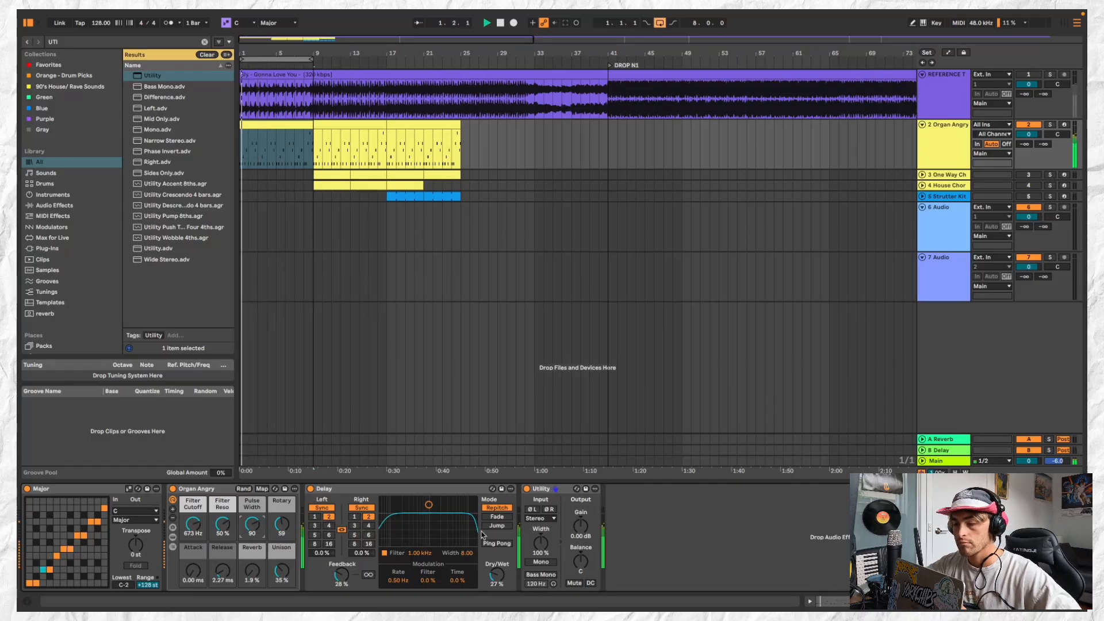
Set the Delay's Dry/Wet to 15 % and the Utility's Gain to -4.38 dB
left_click_drag(497, 574, 497, 581)
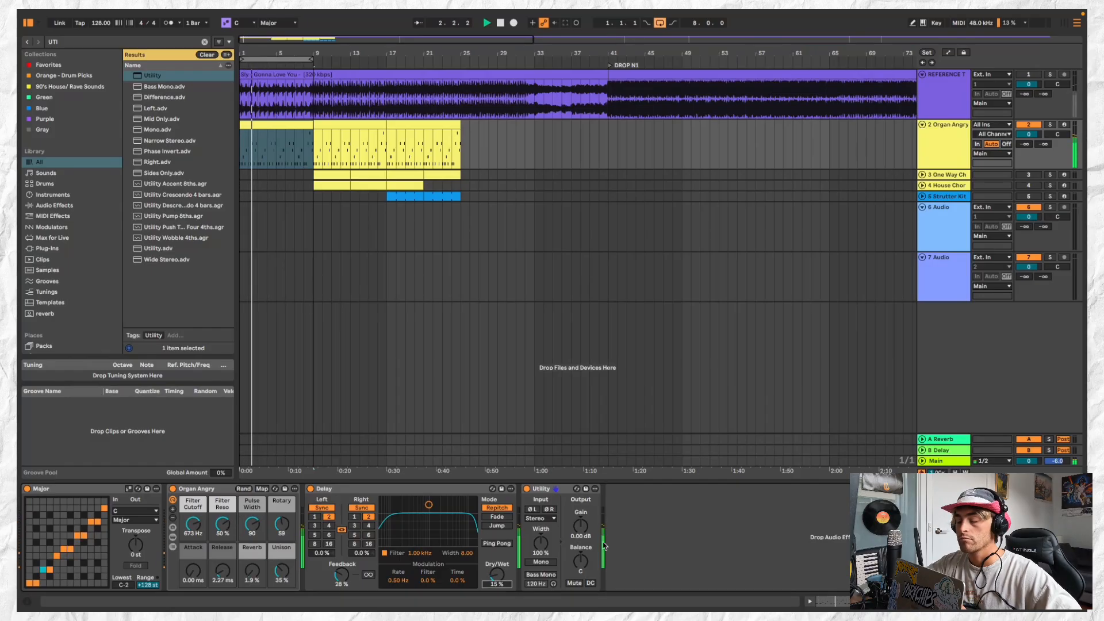
left_click_drag(581, 526, 581, 535)
key("space")
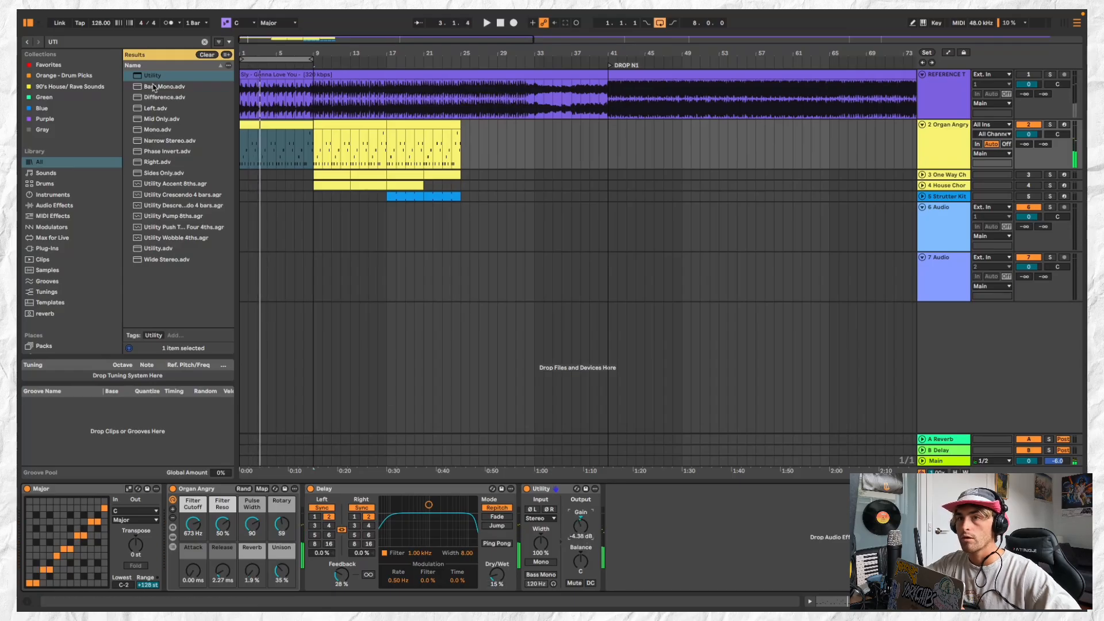
Search the library for EQ, insert EQ Eight between Organ Angry and Delay, and set up a low-cut band at 316 Hz
left_click(138, 42)
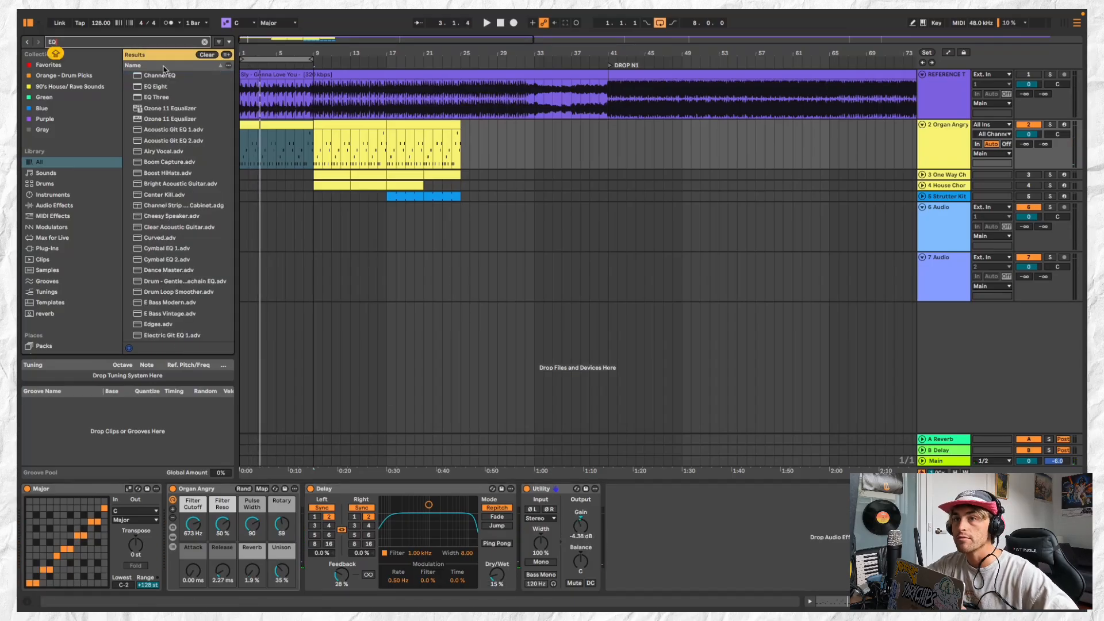
left_click(174, 87)
left_click_drag(240, 325, 421, 540)
key("space")
left_click(355, 577)
left_click(352, 519)
key("space")
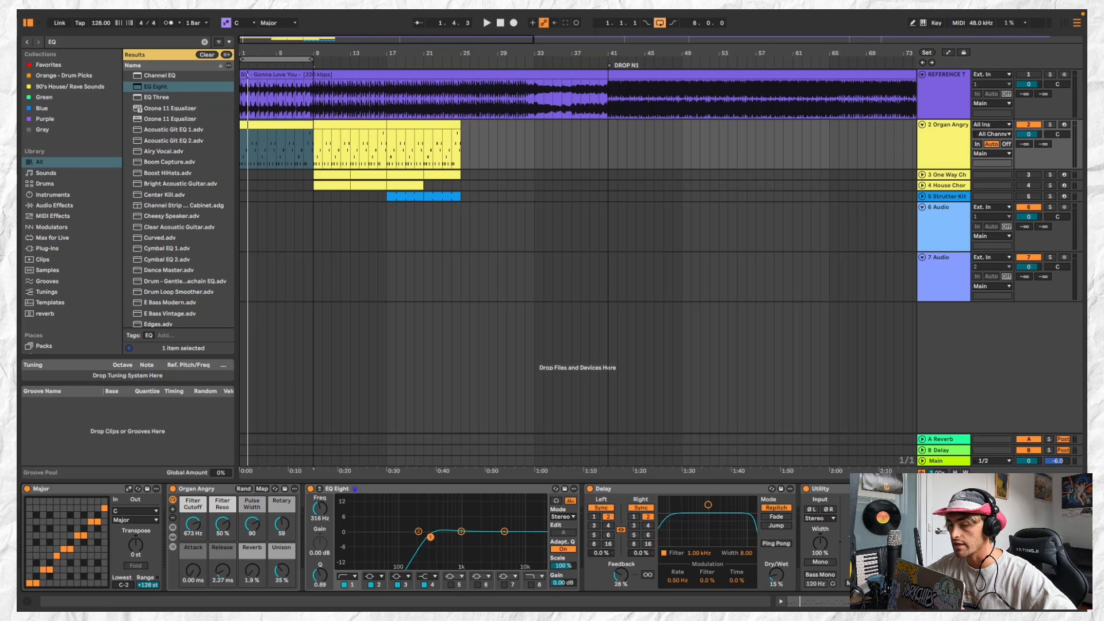
Lower the EQ Eight low-cut frequency to 158 Hz while the riff plays and select the third organ clip
key("space")
left_click_drag(430, 537, 412, 540)
left_click(293, 125)
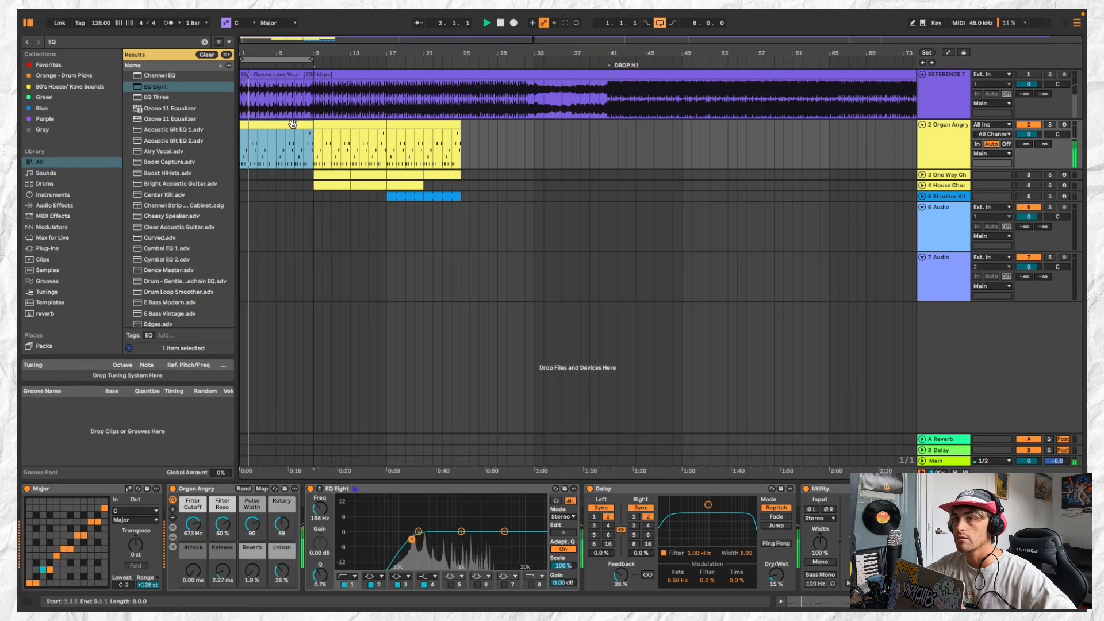
key("Right")
key("Right")
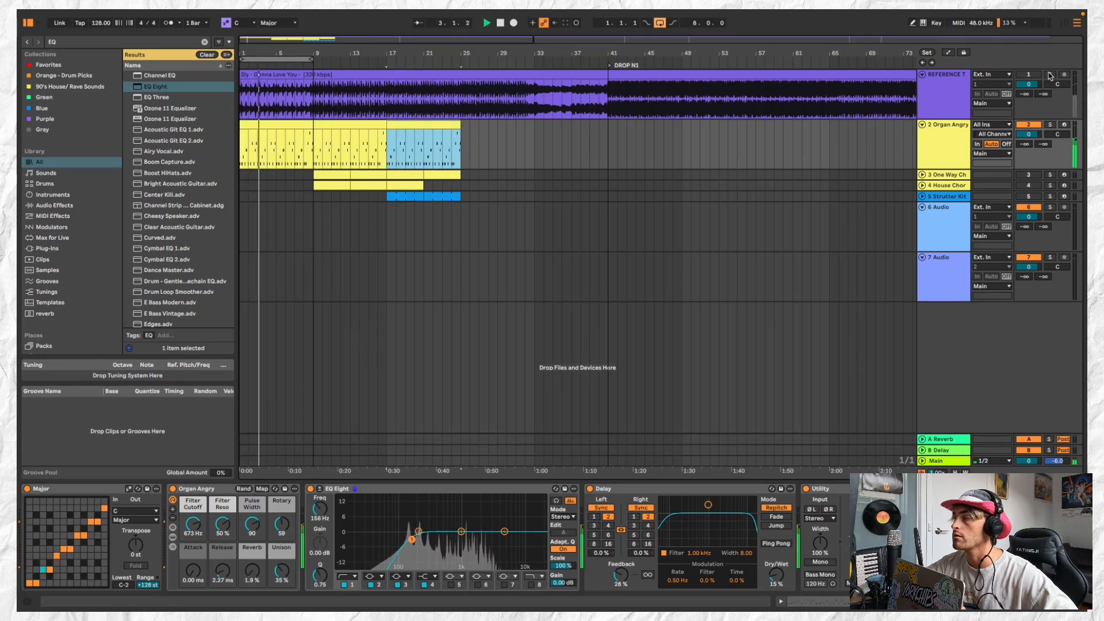
Compare the organ with the soloed reference track, reduce Organ Angry's Reverb to 0.0 % and Release to 1.50 ms, and switch off the Delay
left_click(1050, 75)
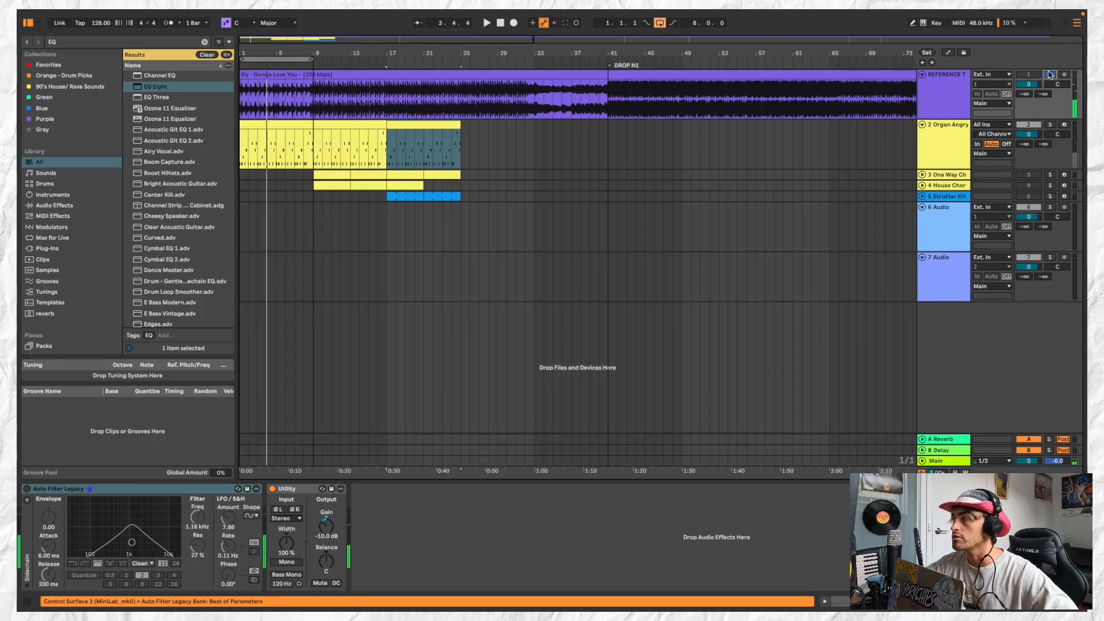
left_click(946, 146)
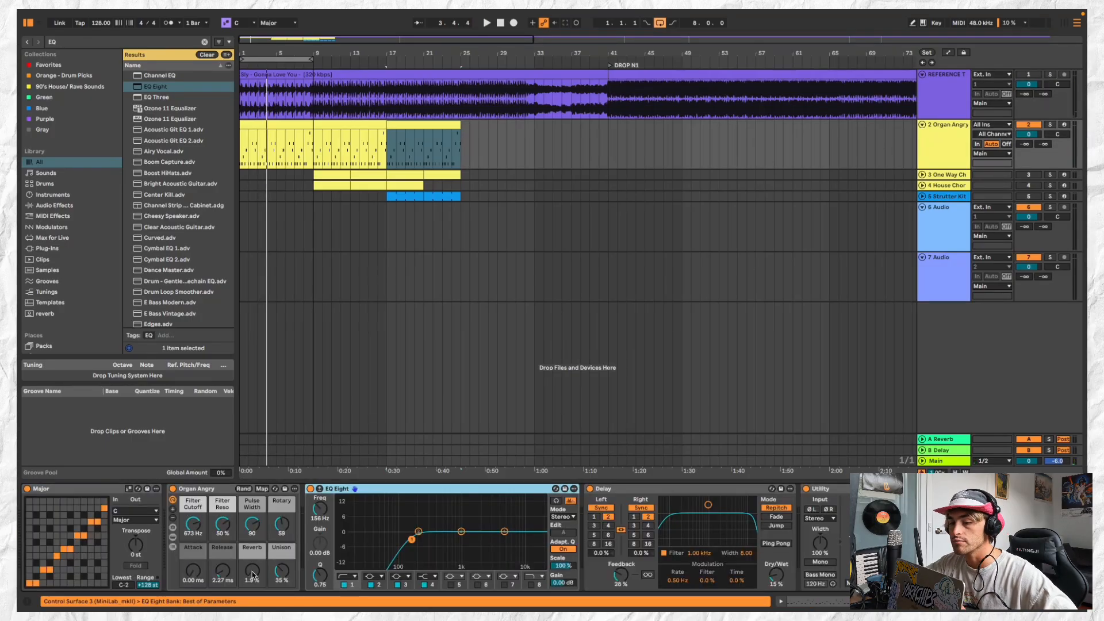
left_click_drag(253, 575, 232, 575)
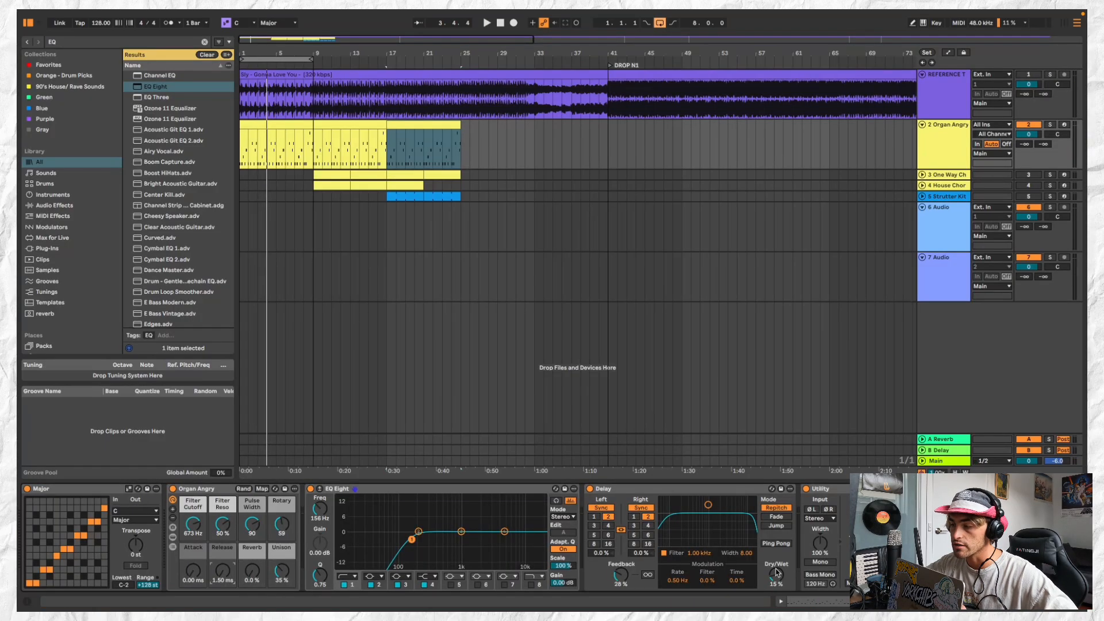
left_click(589, 489)
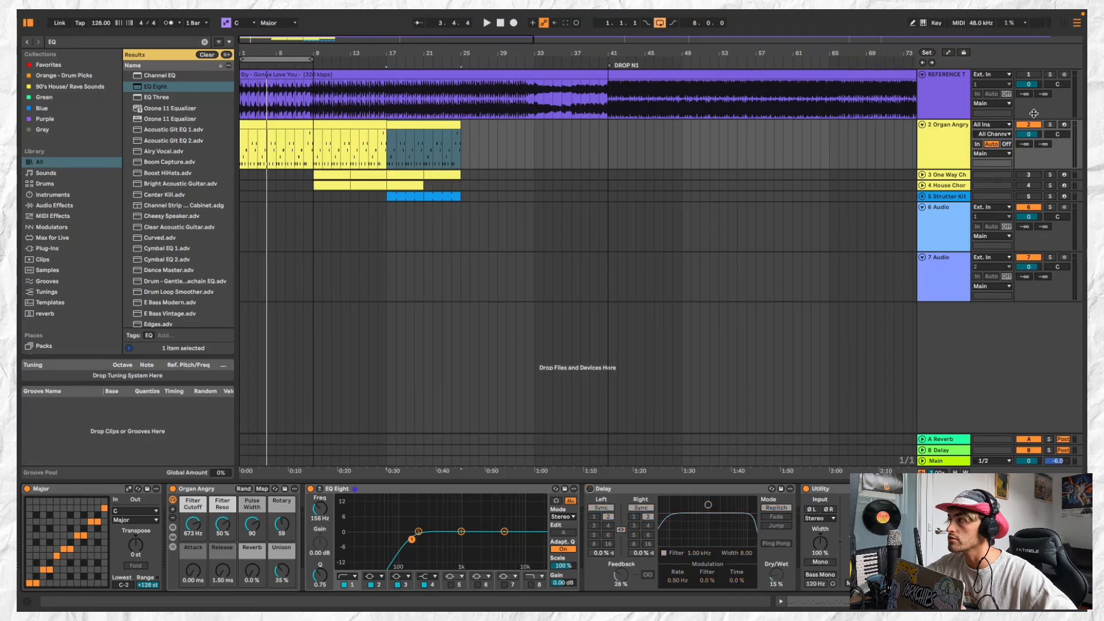
Solo the Organ Angry track and listen to the riff with the new dry settings
left_click(1051, 125)
key("space")
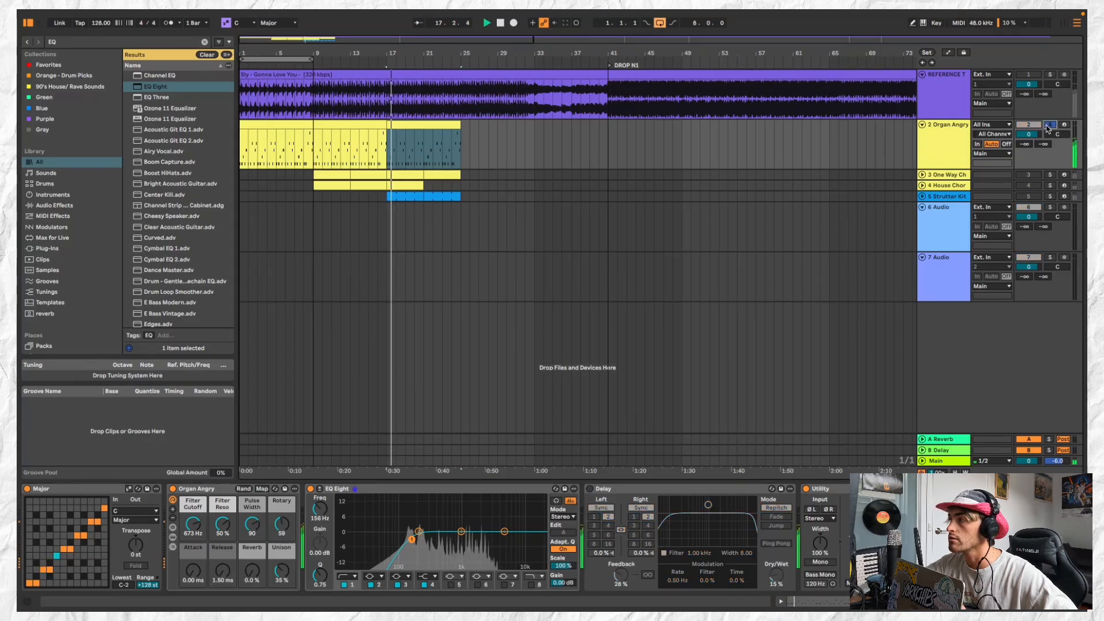
key("space")
key("space")
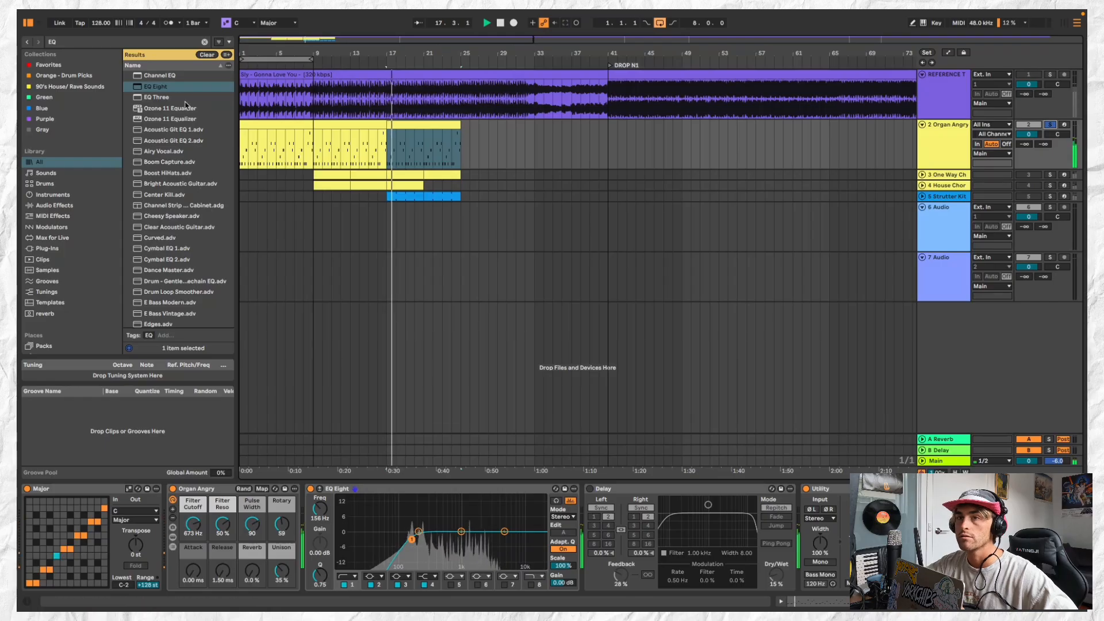
key("space")
Open the notes of the first organ clip, replay the riff from bar 1 and take the organ track out of solo
key("space")
key("space")
double_click(310, 124)
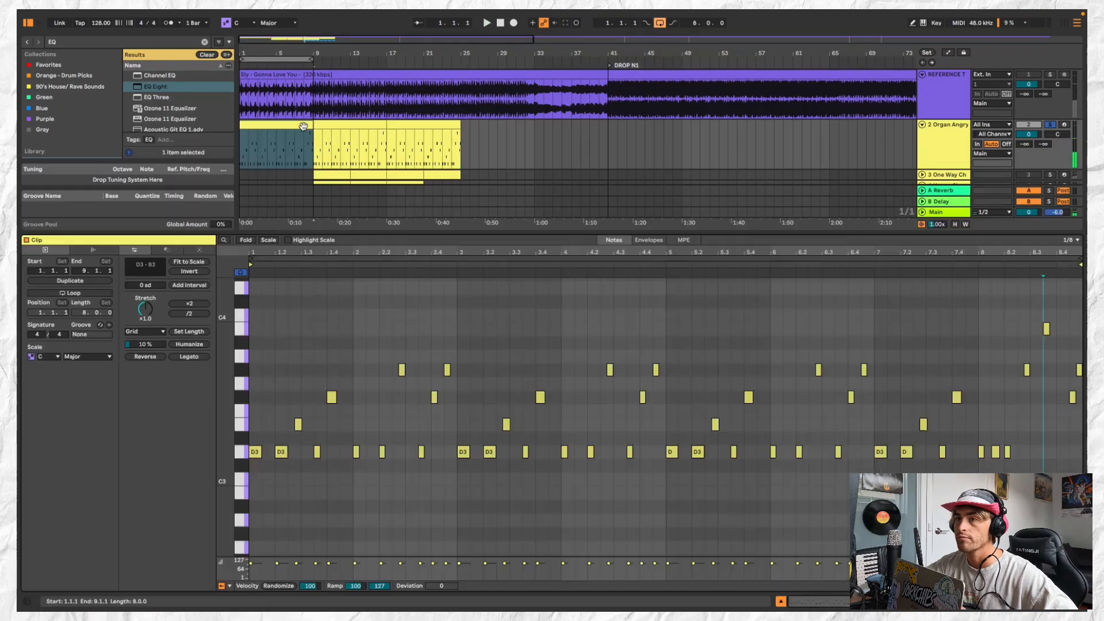
key("space")
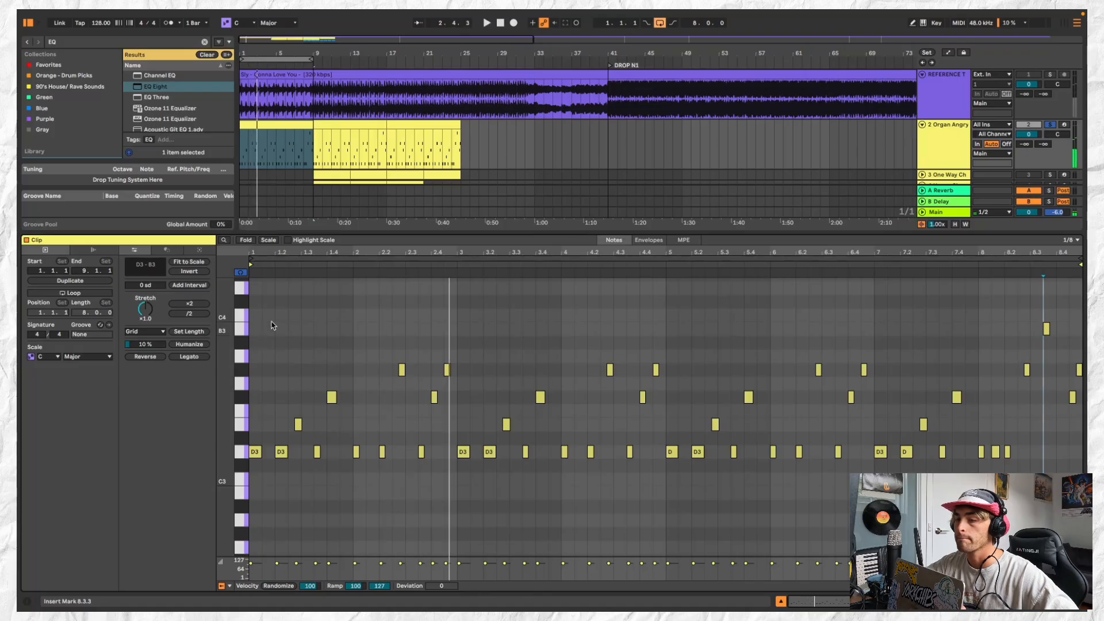
key("space")
key("space")
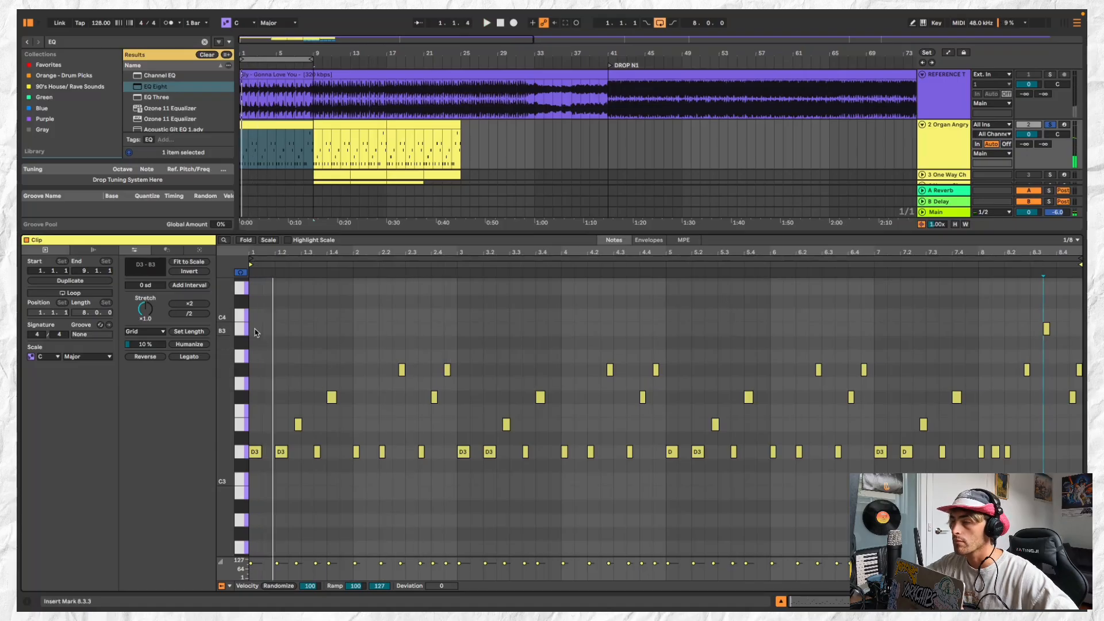
left_click(1050, 125)
key("space")
Set the Organ Angry track's A-Reverb send to -15 dB, collapse the track and rename it ORGAN 1
scroll(939, 110, "down", 3)
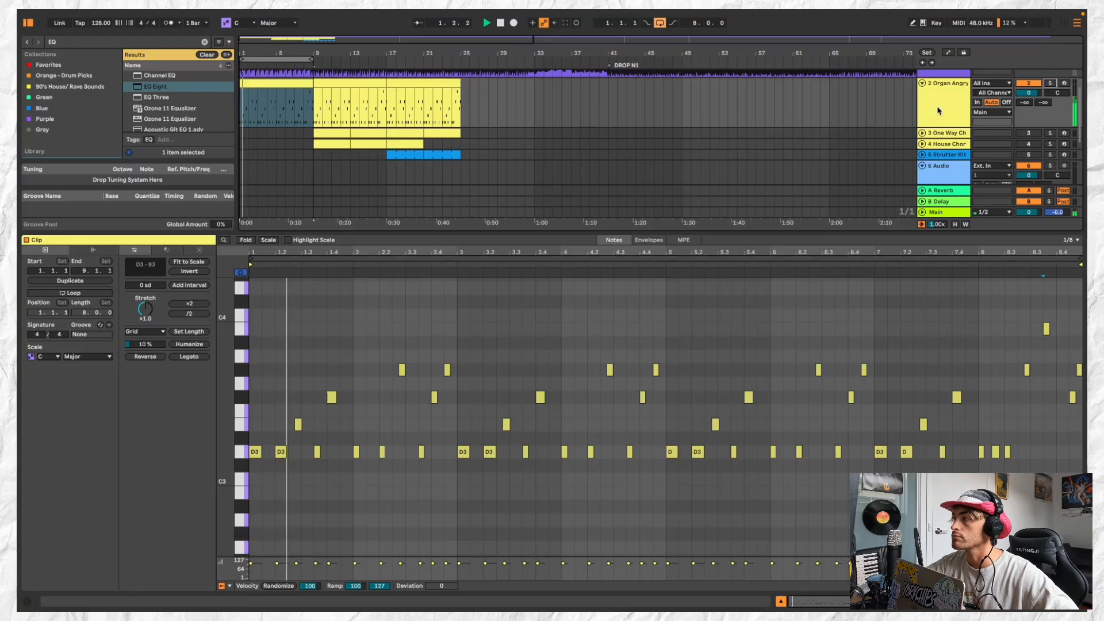
scroll(938, 110, "up", 3)
left_click(923, 106)
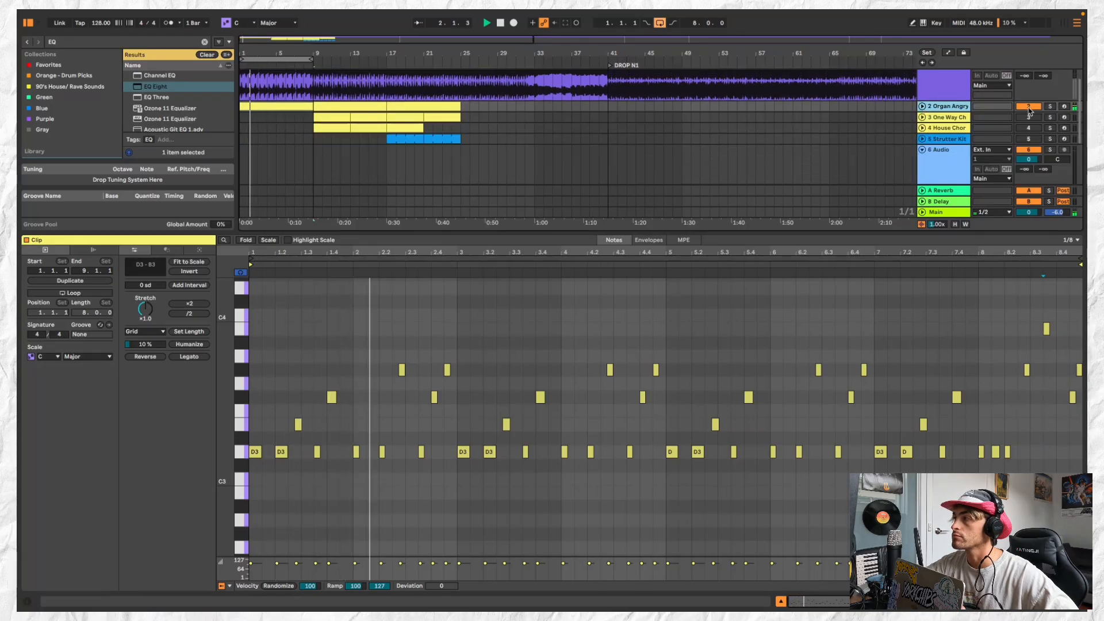
left_click(923, 106)
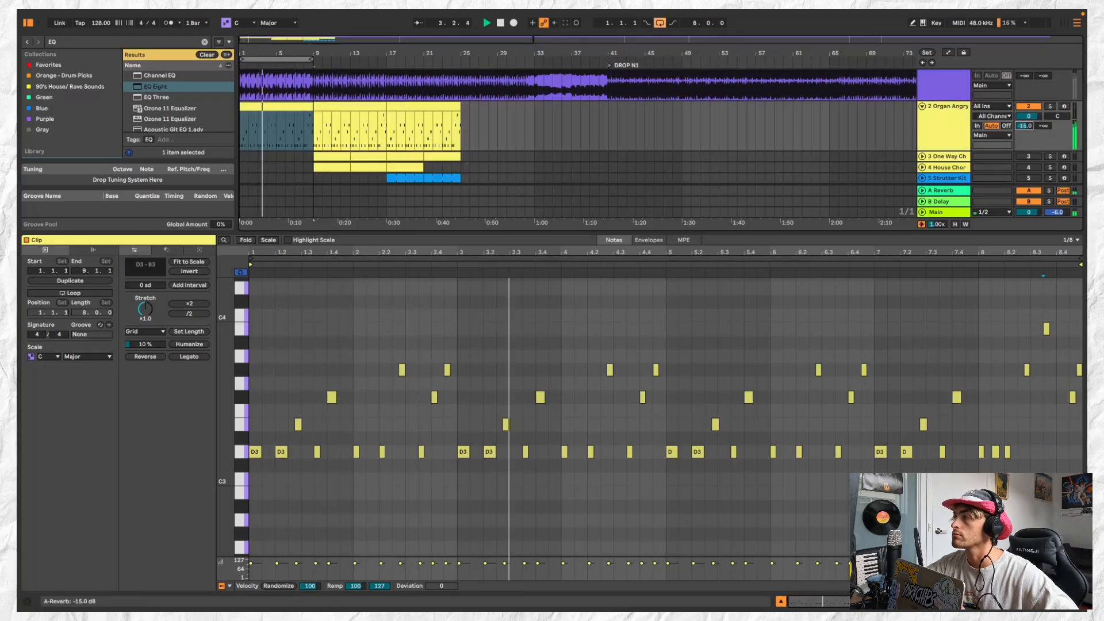
key("ctrl+t")
key("space")
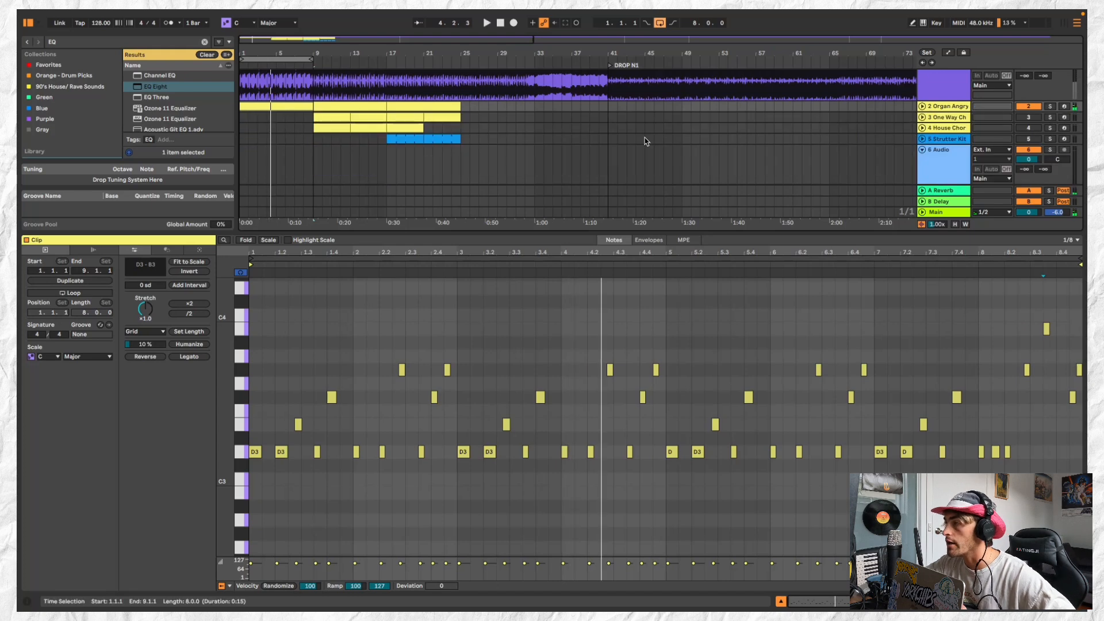
scroll(646, 141, "up", 1)
scroll(747, 109, "down", 1)
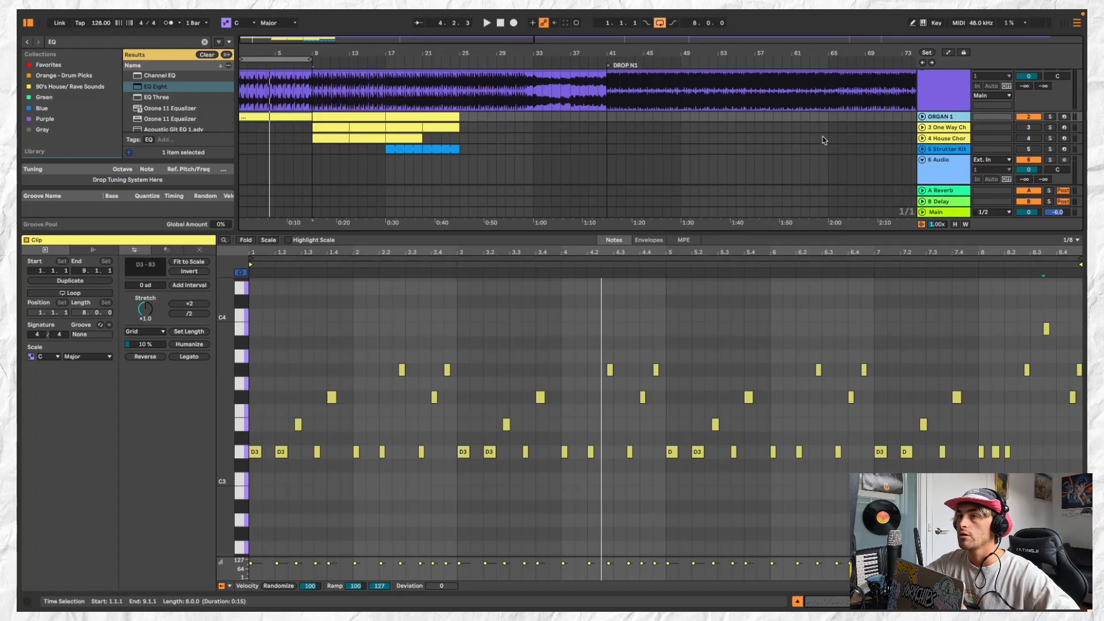
Delete the One Way Ch and House Chor tracks and listen to the reference track's opening in solo
left_click(946, 129)
key("Delete")
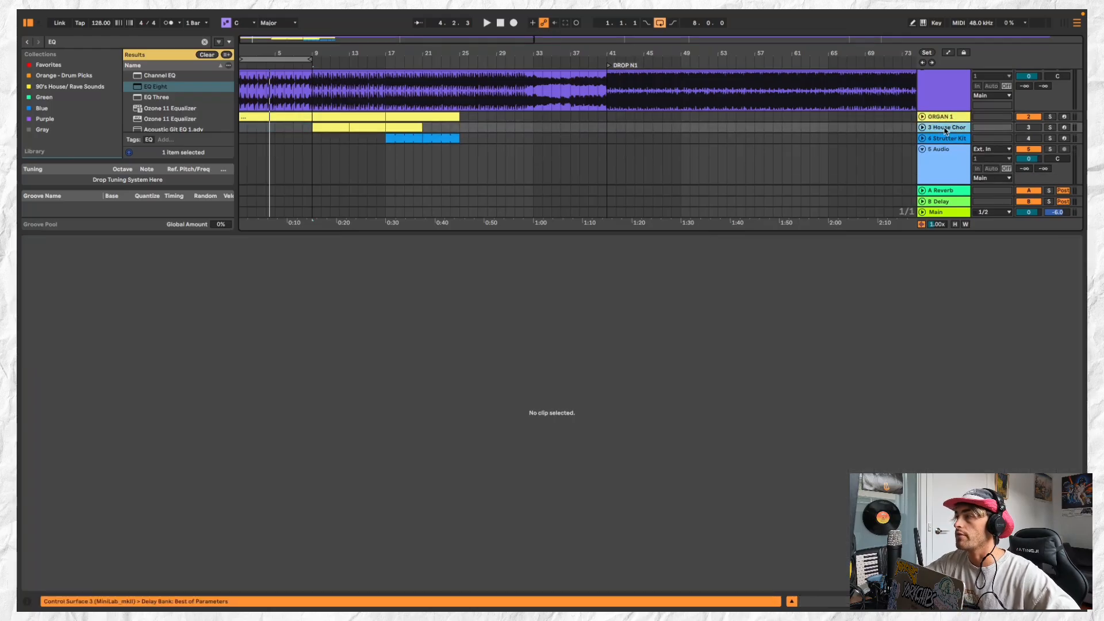
key("Delete")
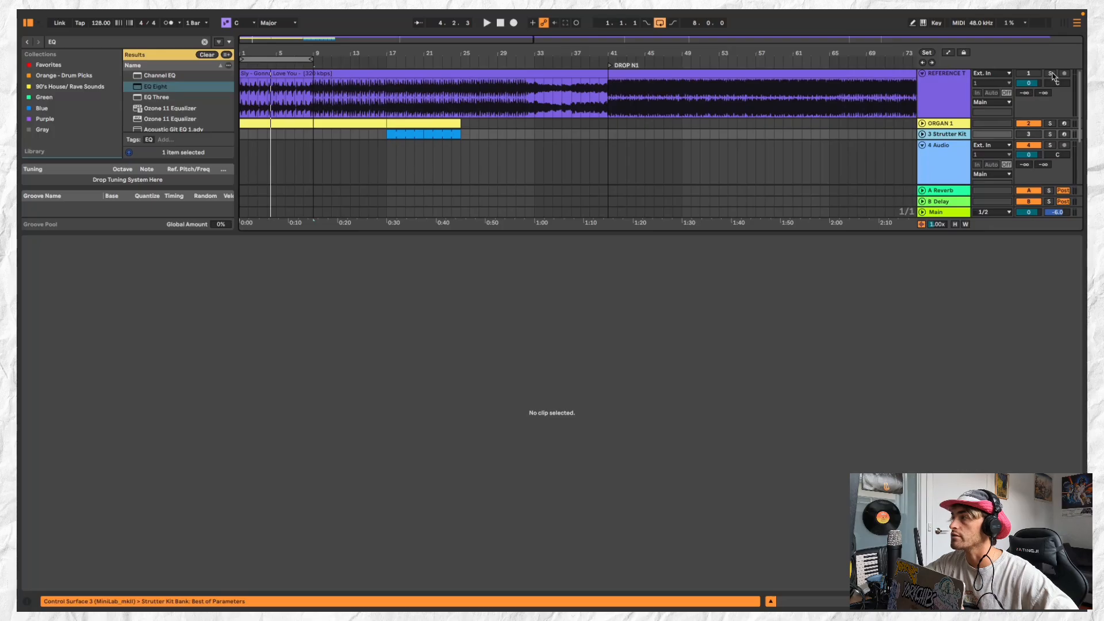
left_click(1052, 74)
key("space")
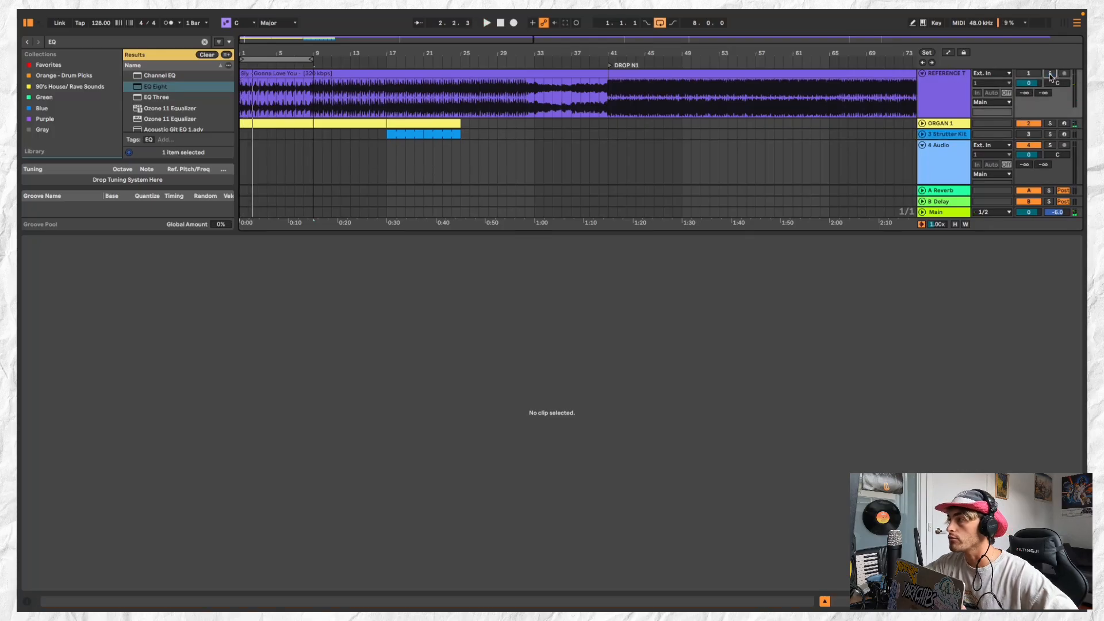
Insert a new MIDI track directly below ORGAN 1
scroll(821, 150, "down", 1)
left_click(950, 119)
mouse_move(167, 13)
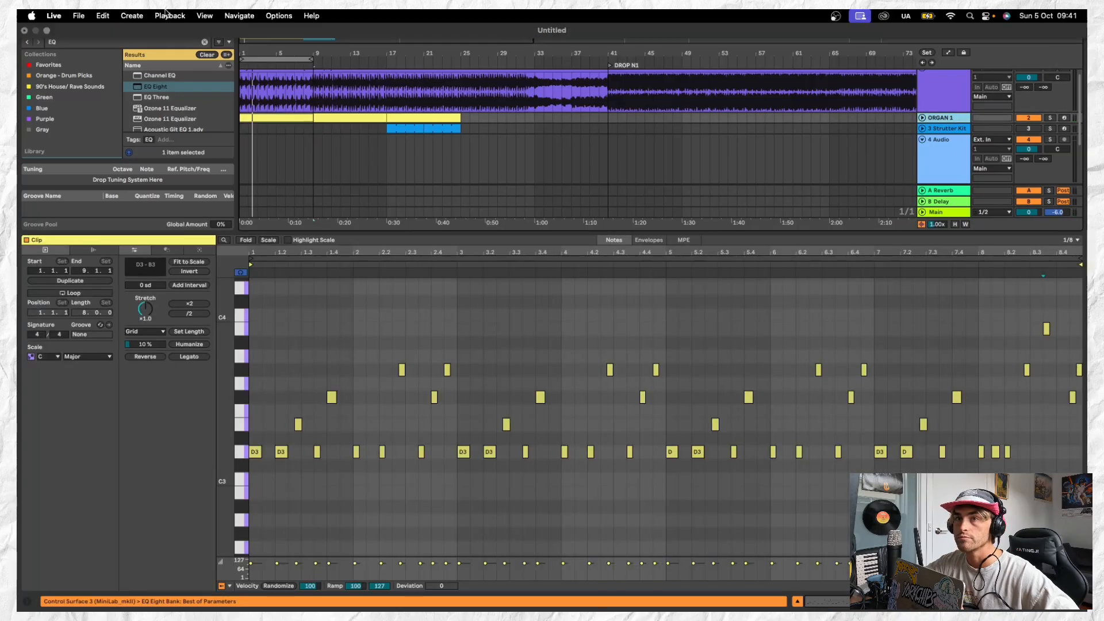
left_click(132, 15)
left_click(133, 44)
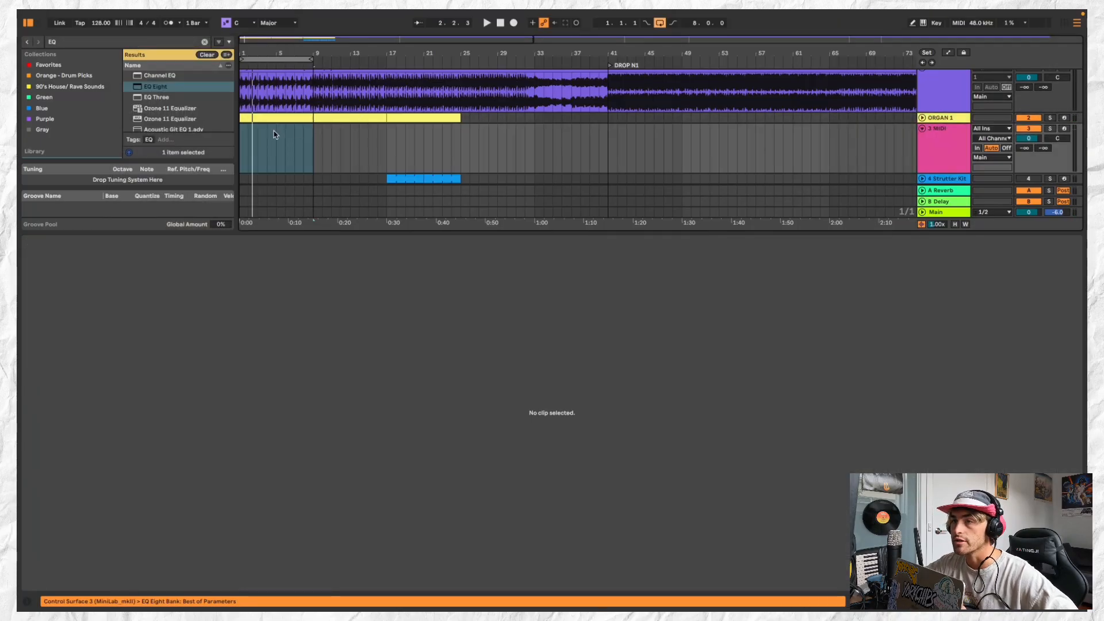
Create an empty MIDI clip on the new track from bar 1 to bar 9 and make it one unlooped 8-bar clip
left_click(927, 144)
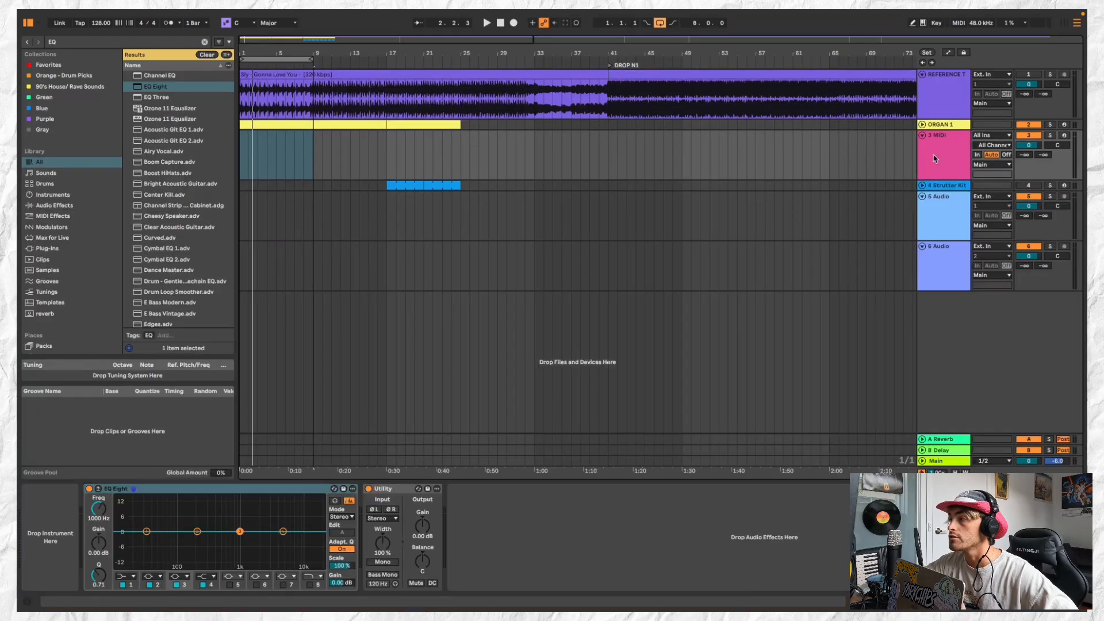
left_click(936, 156)
key("ctrl+shift+m")
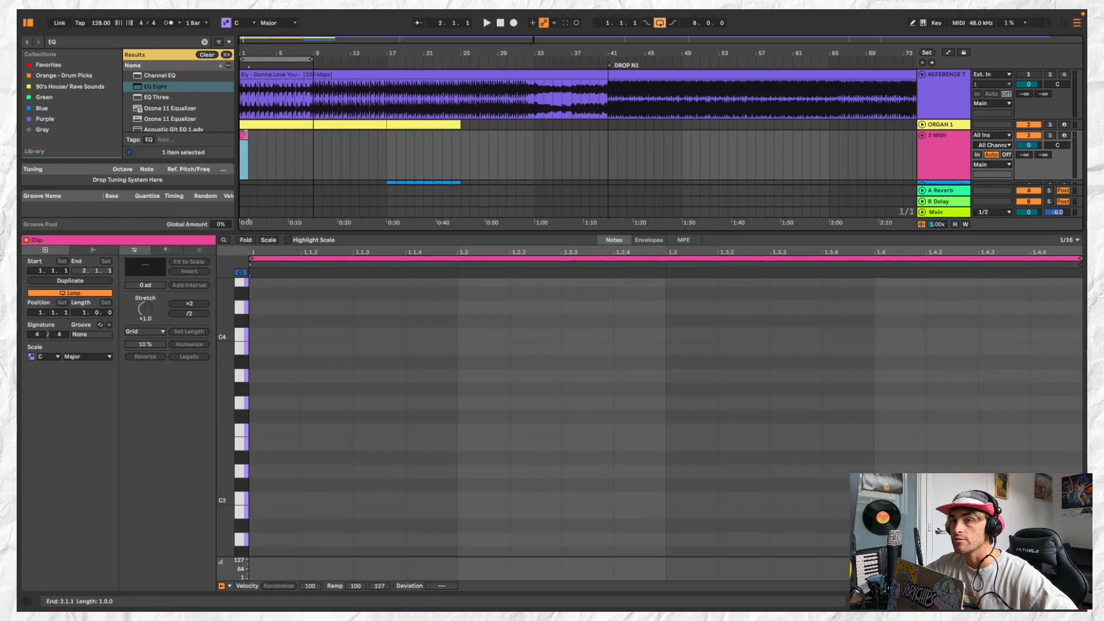
left_click_drag(313, 134, 312, 135)
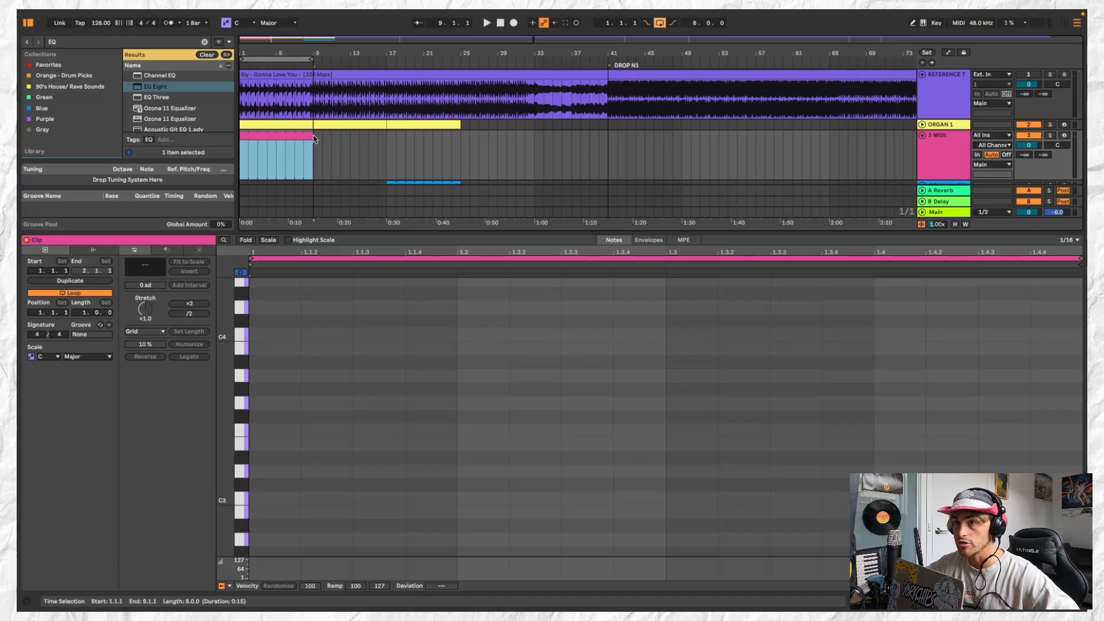
left_click_drag(197, 160, 200, 387)
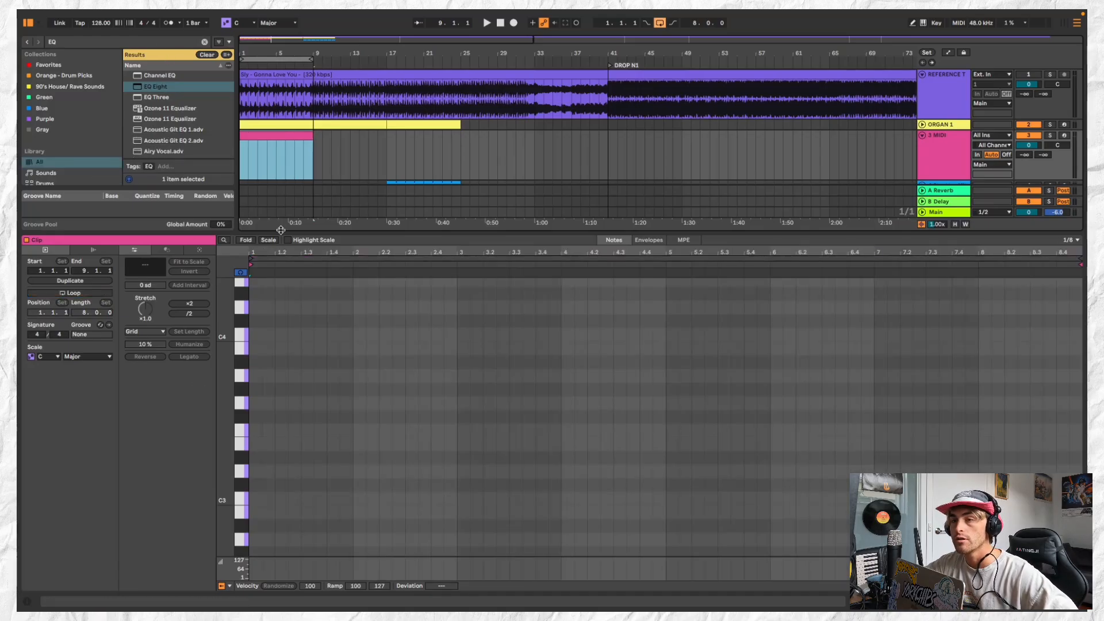
left_click_drag(280, 229, 280, 459)
Search the library for 909 KIT, limit the results to Drums and load 909 Core Kit.adg onto the new MIDI track
left_click(151, 43)
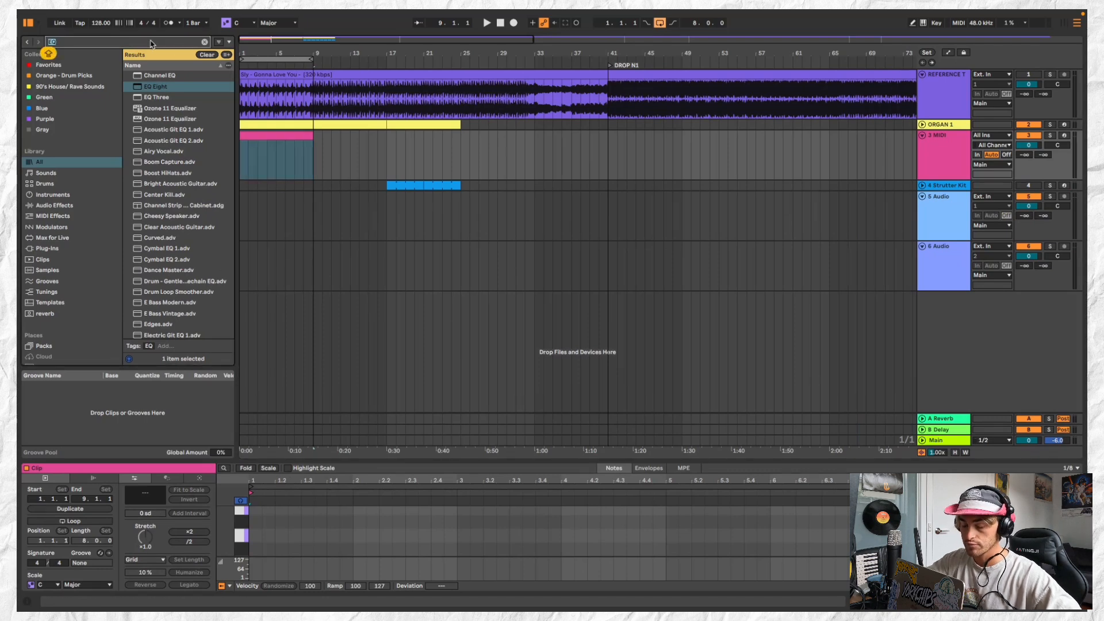
type("909 KIT")
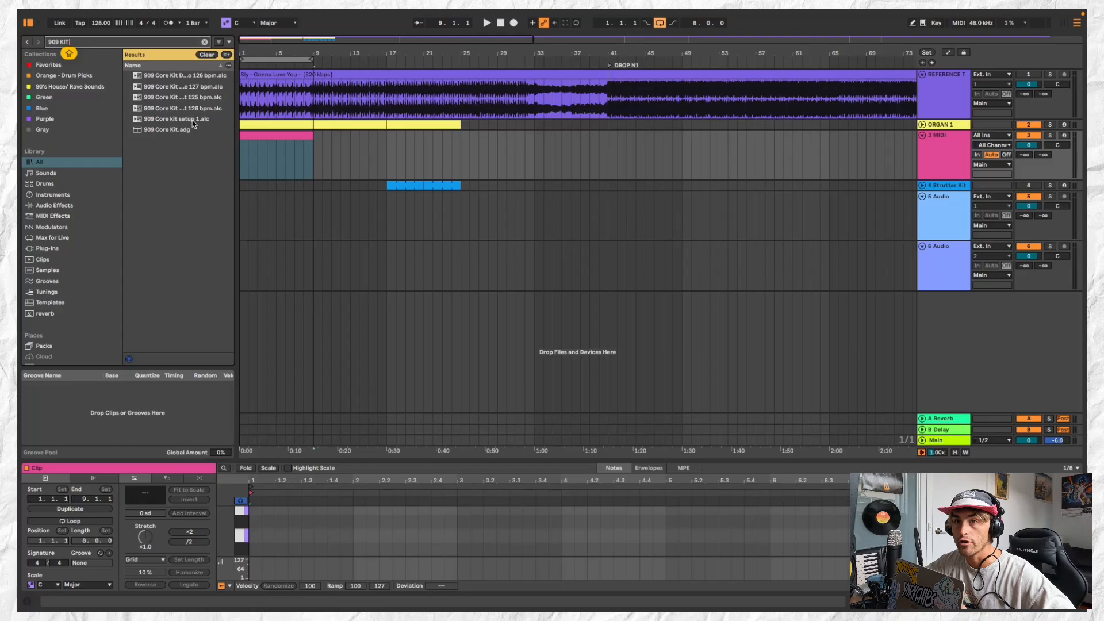
left_click(167, 130)
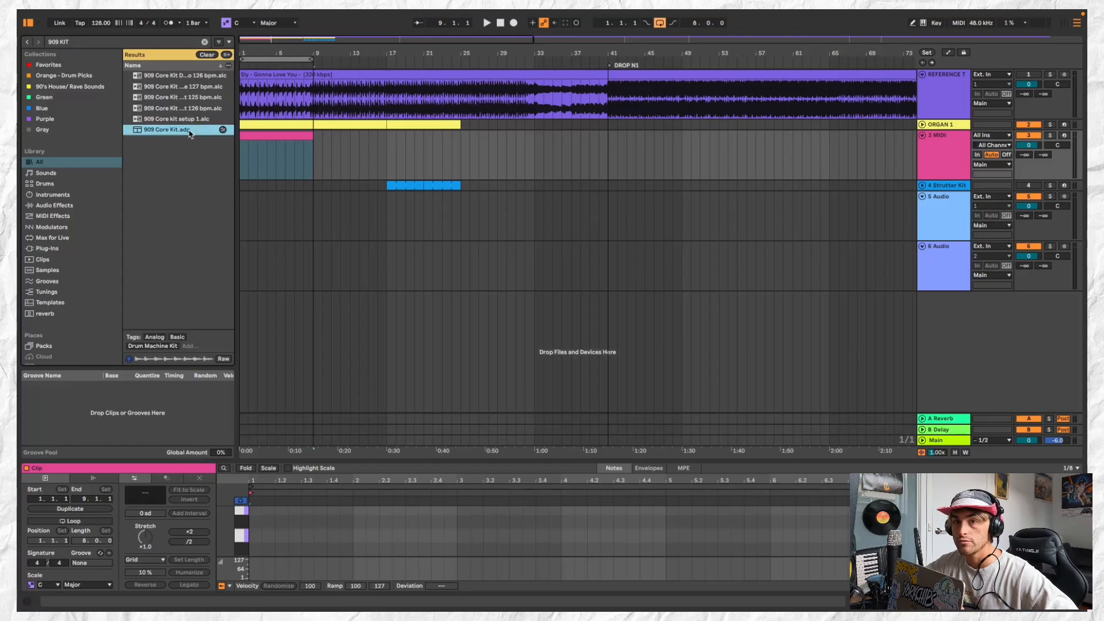
left_click(45, 184)
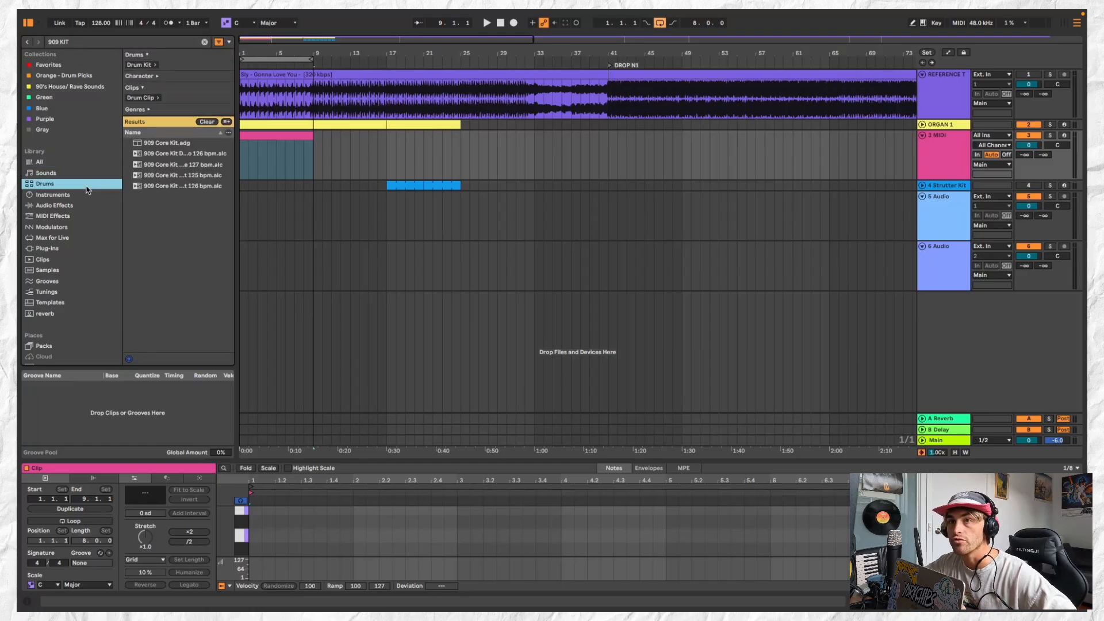
left_click(190, 145)
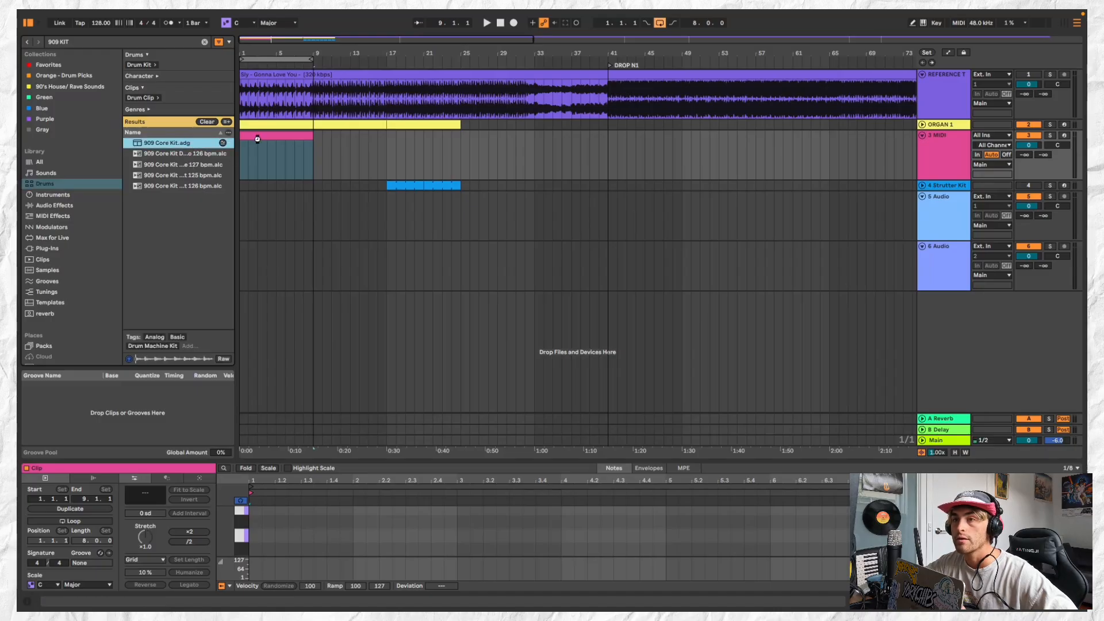
left_click_drag(257, 139, 309, 130)
left_click(964, 166)
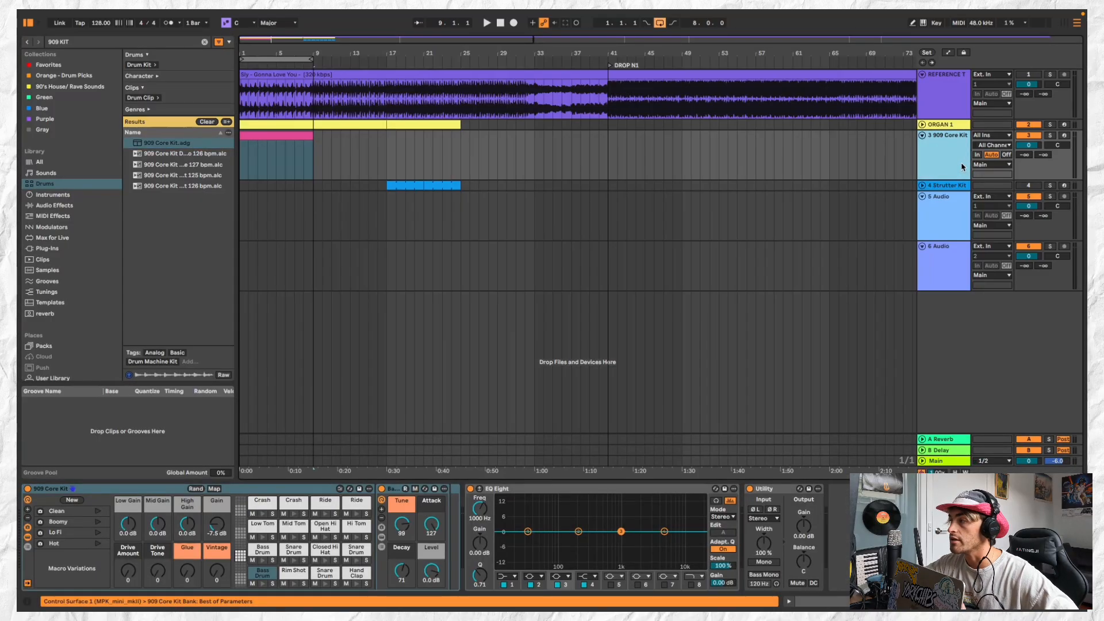
Open the 909 Core Kit clip in an enlarged note editor and audition the kit's drum sounds
left_click(297, 135)
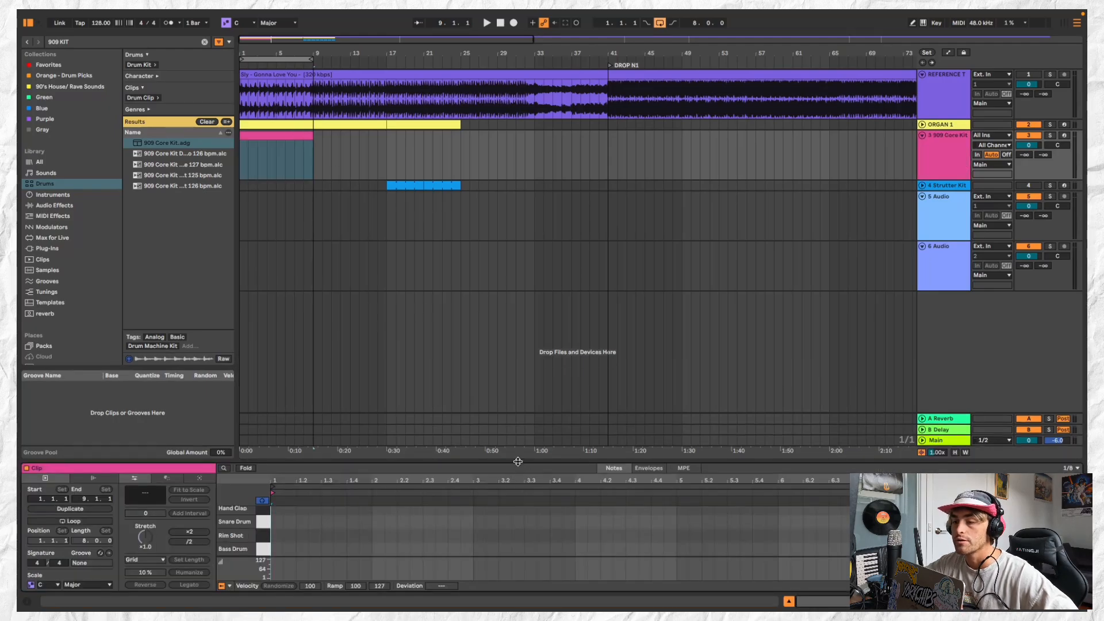
left_click_drag(517, 461, 497, 228)
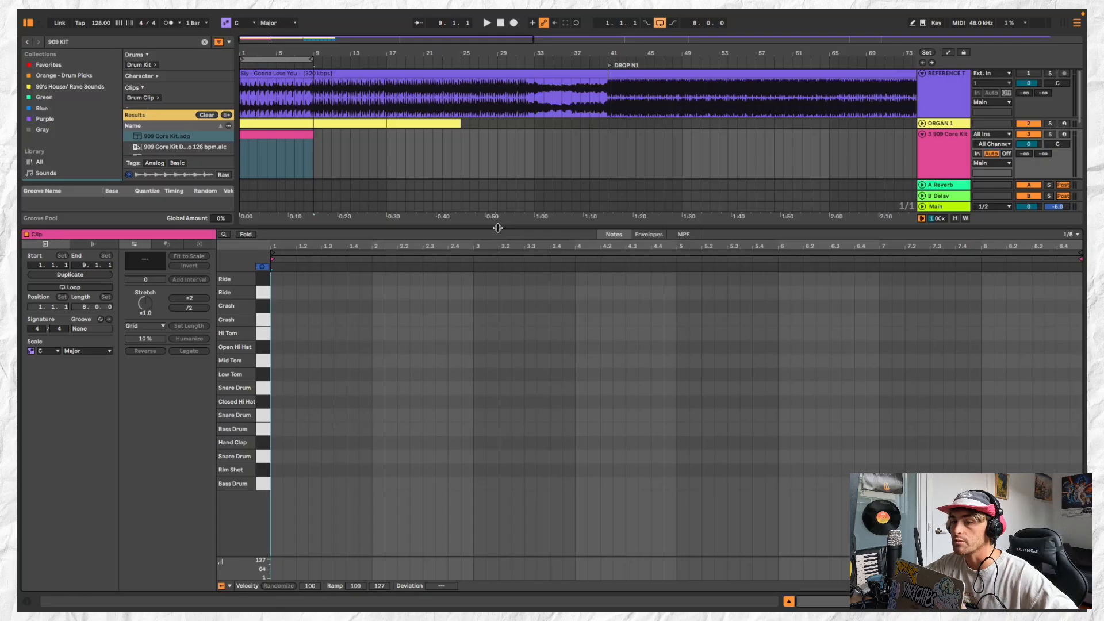
left_click(261, 320)
left_click(261, 320)
left_click(263, 454)
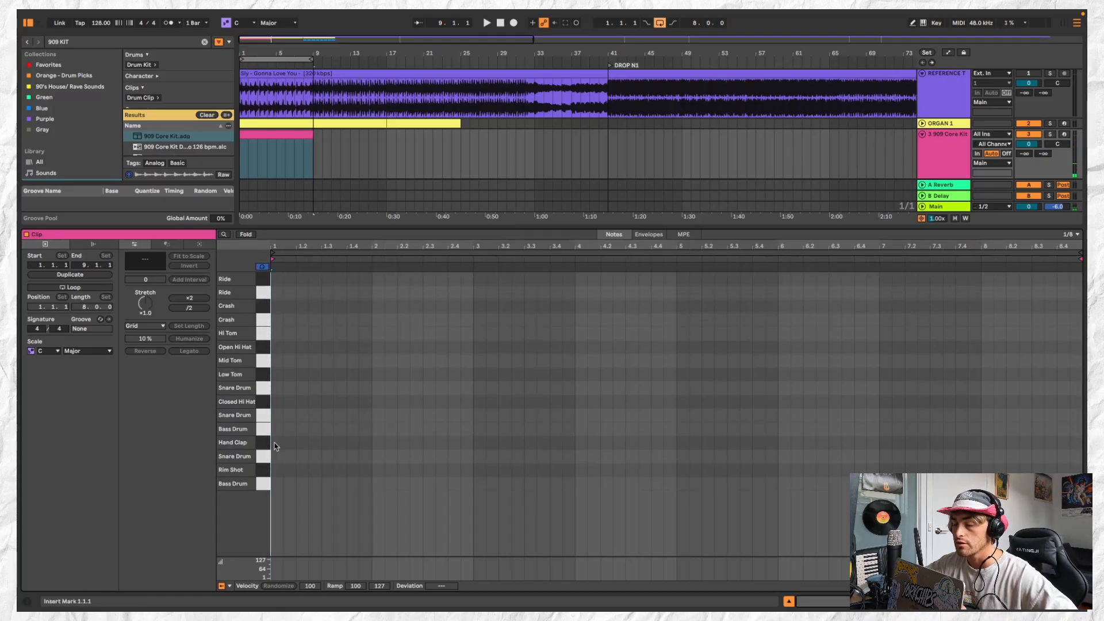
Add Hand Clap notes on beats 1.2 and 1.4 of the 909 Core Kit clip
double_click(287, 443)
left_click_drag(288, 443, 302, 443)
key("space")
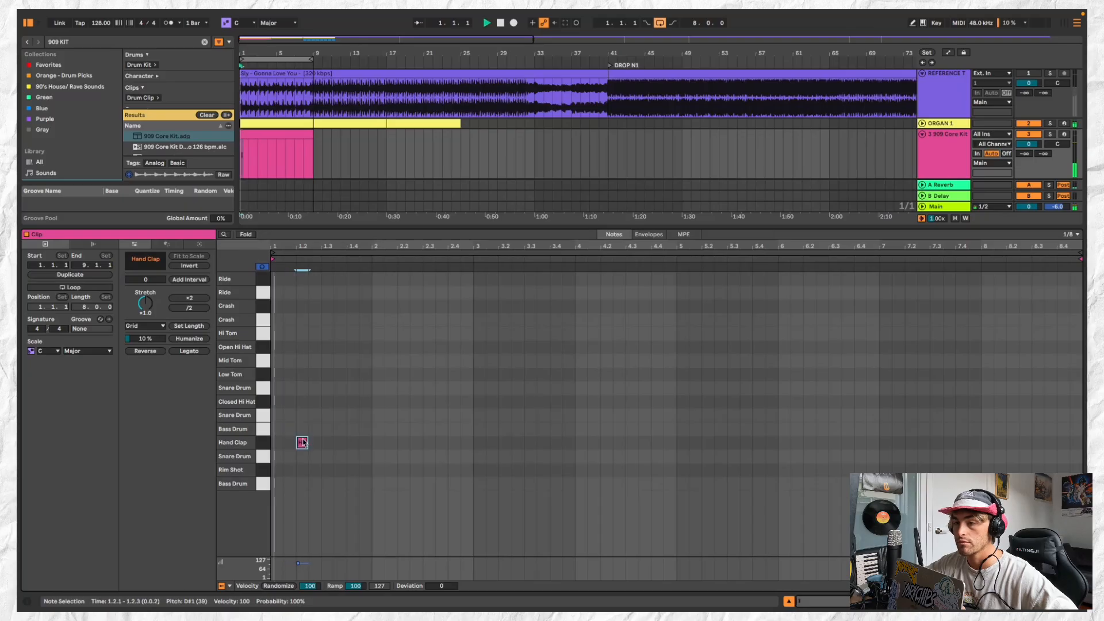
double_click(353, 443)
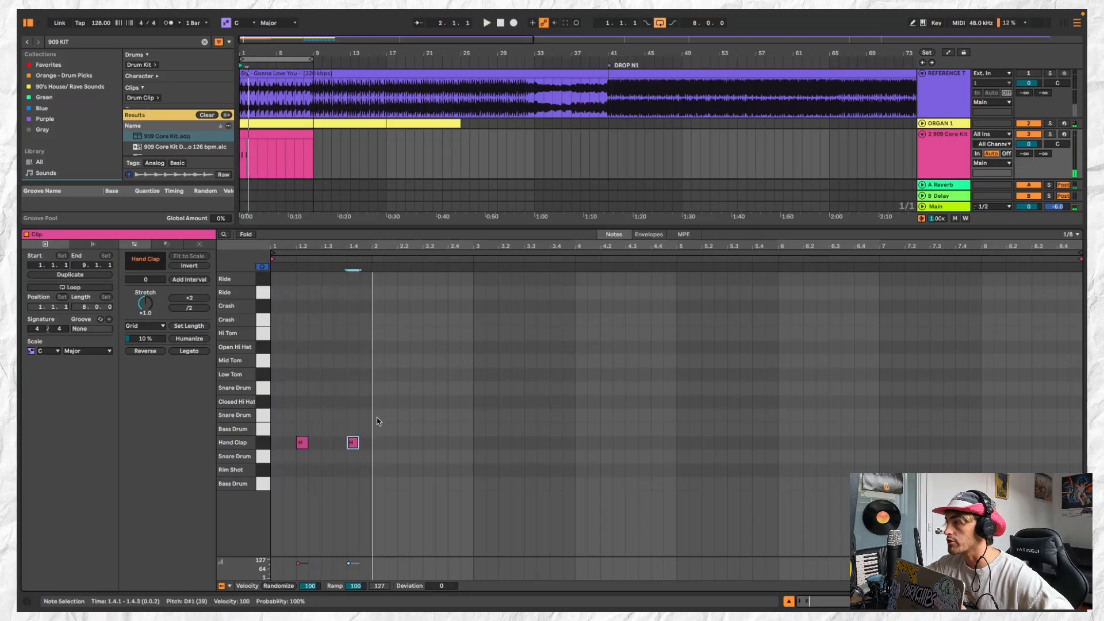
Copy the two Hand Clap notes of bar 1 into bar 2
left_click_drag(366, 421, 277, 457)
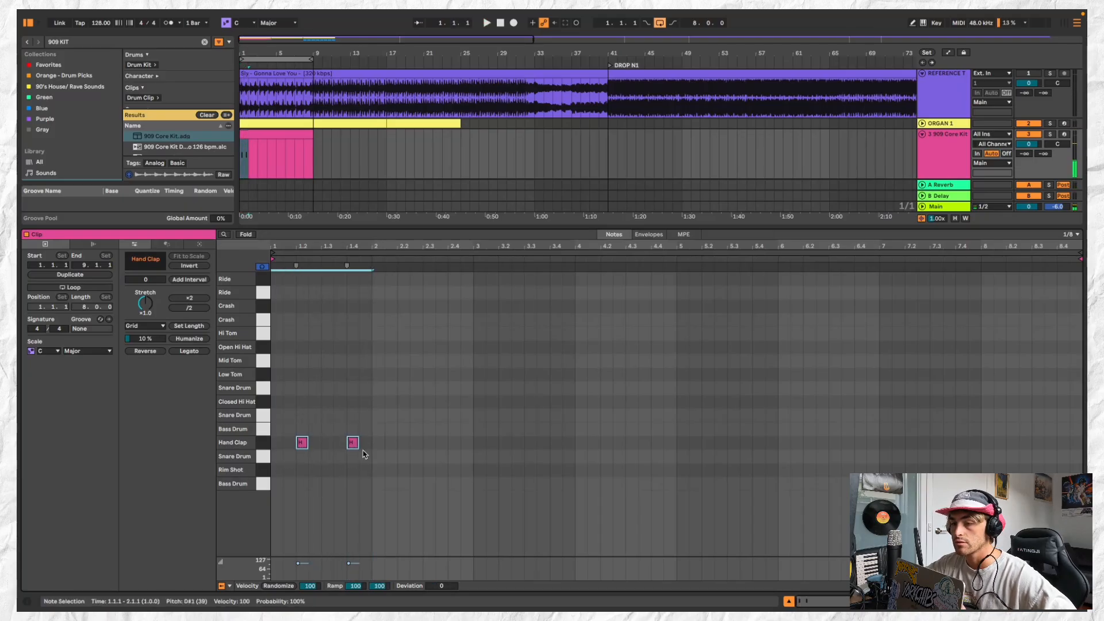
key("super+c")
left_click(374, 447)
key("super+v")
left_click(407, 443)
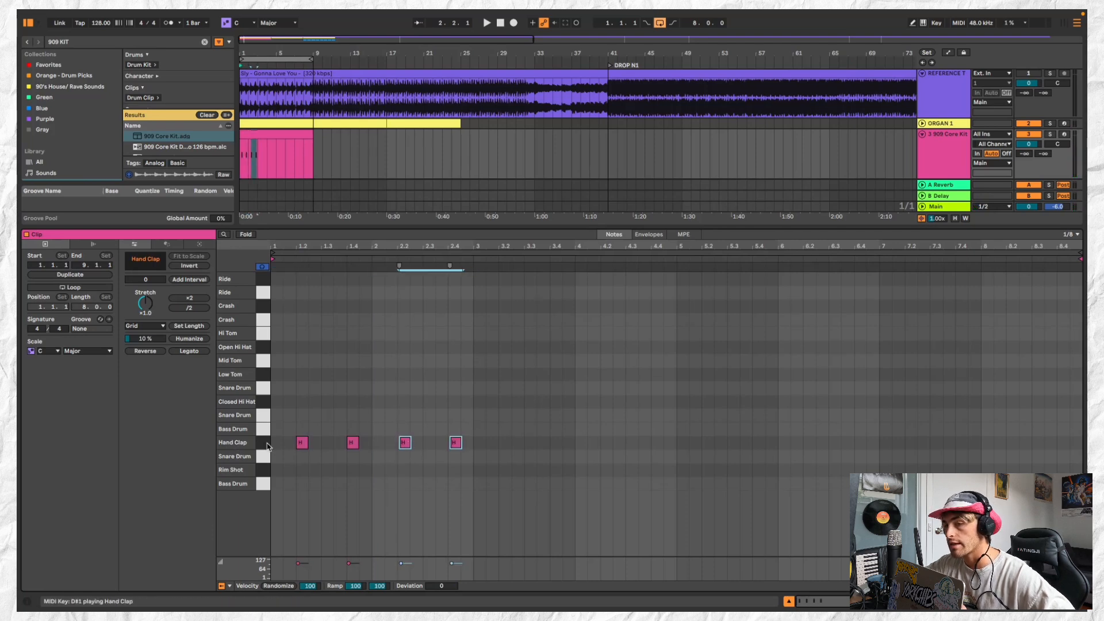
Play back the clap pattern and shift the copied claps exactly onto beats 2.2 and 2.4
scroll(353, 346, "up", 5)
scroll(353, 346, "left", 4)
scroll(352, 346, "down", 3)
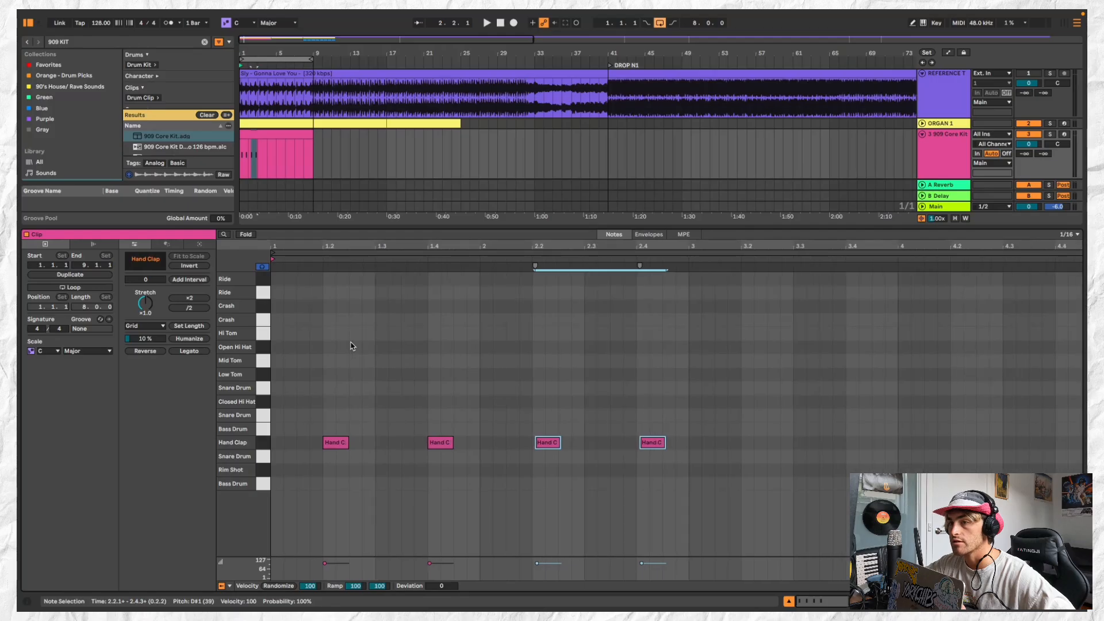
key("space")
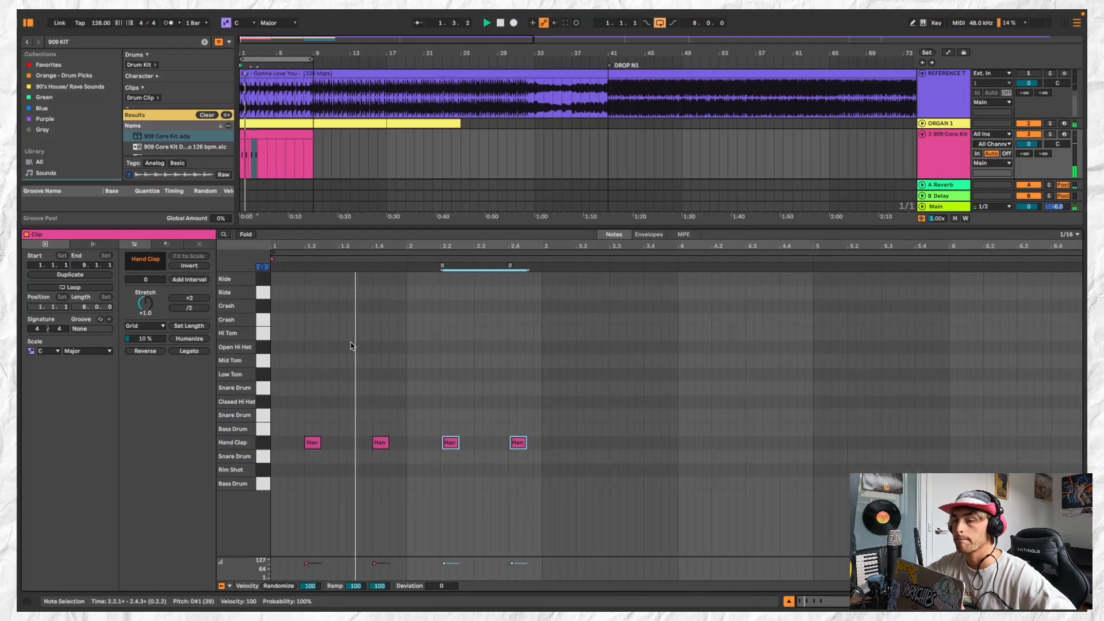
left_click(450, 443)
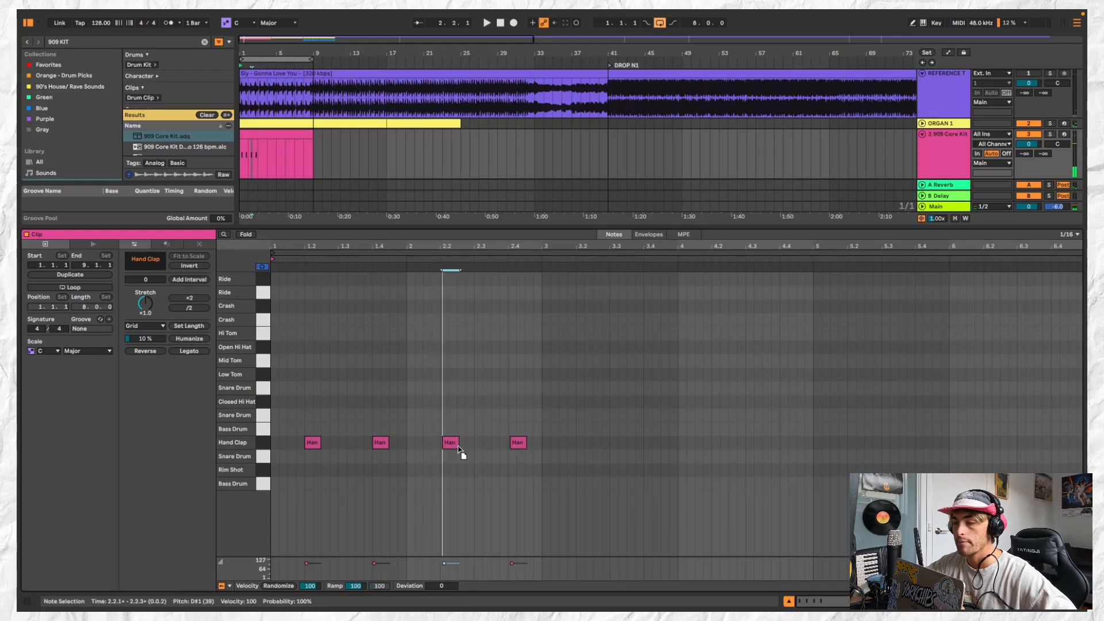
left_click(518, 444)
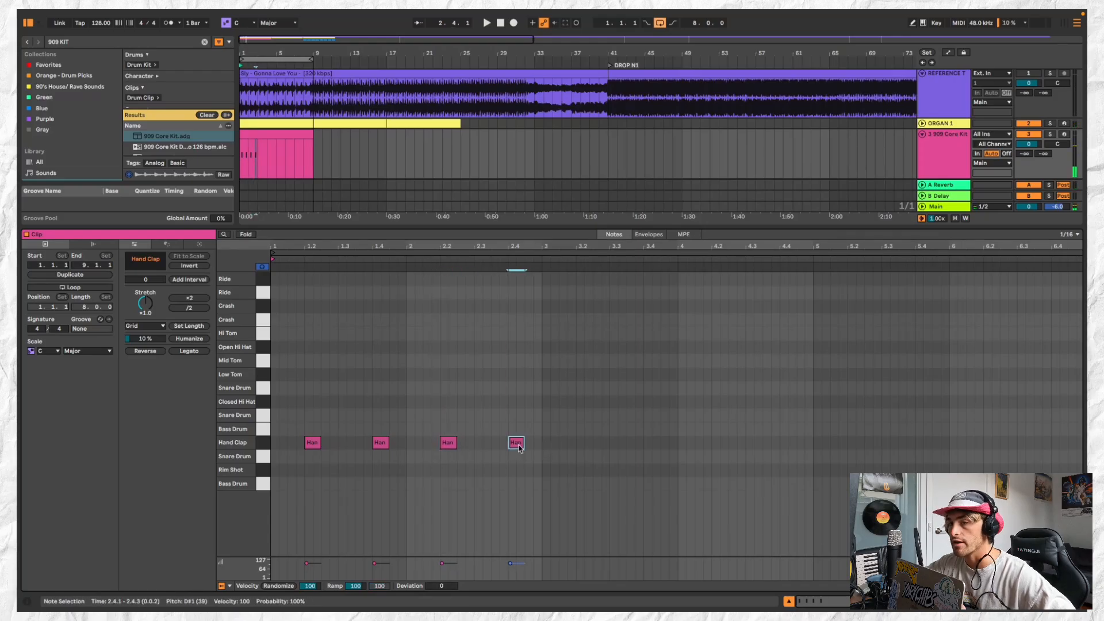
Audition the Mid Tom and Closed Hi Hat sounds, and listen to the reference track soloed
left_click(263, 361)
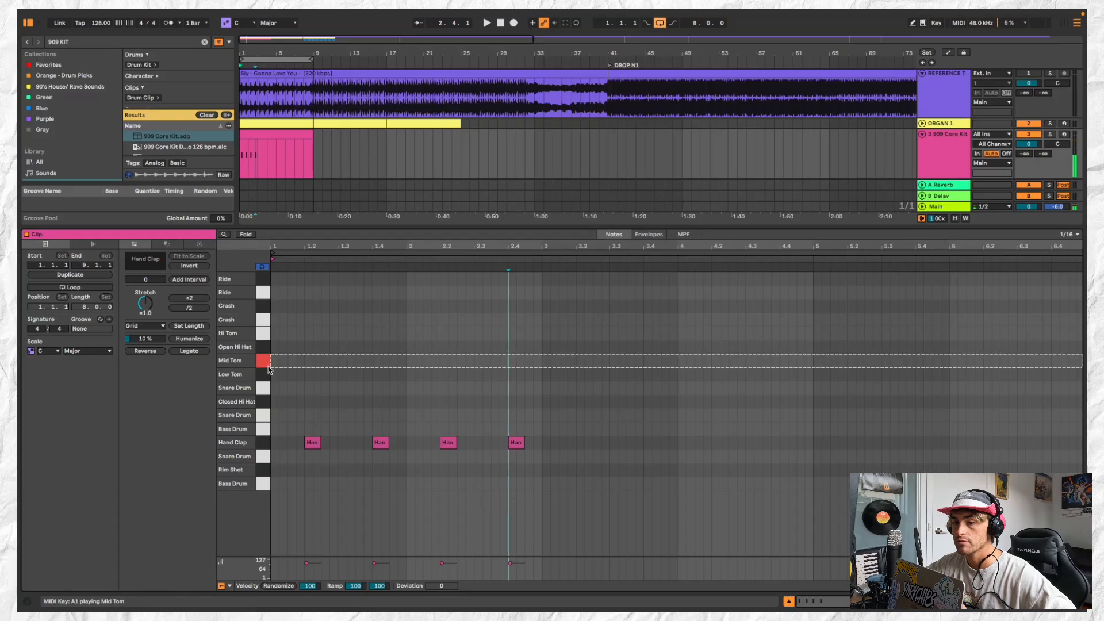
left_click(266, 402)
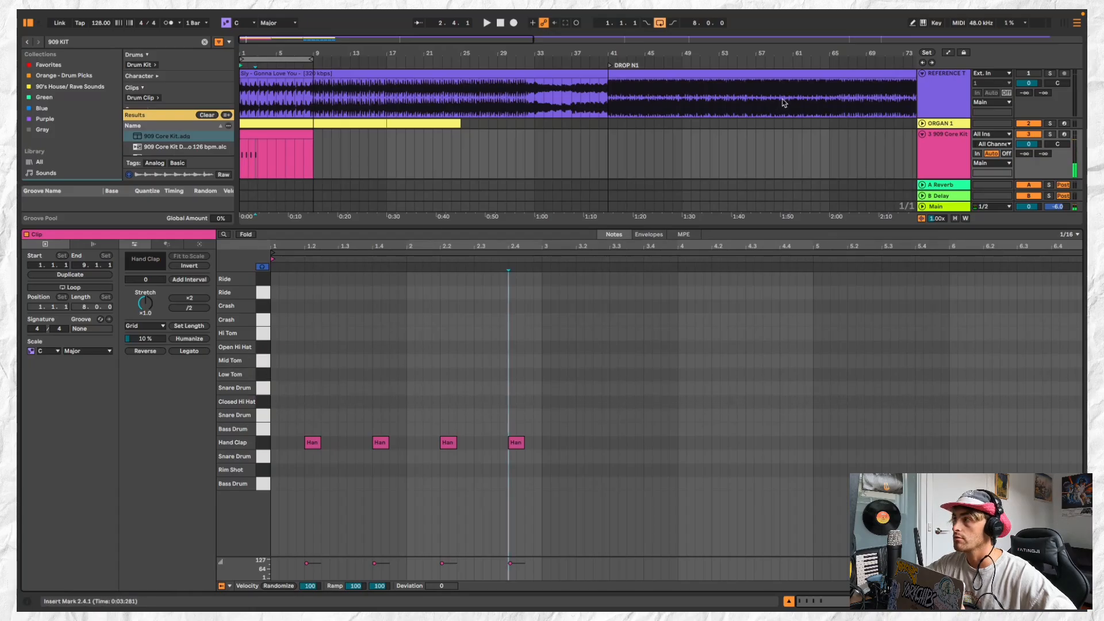
left_click(1050, 74)
key("space")
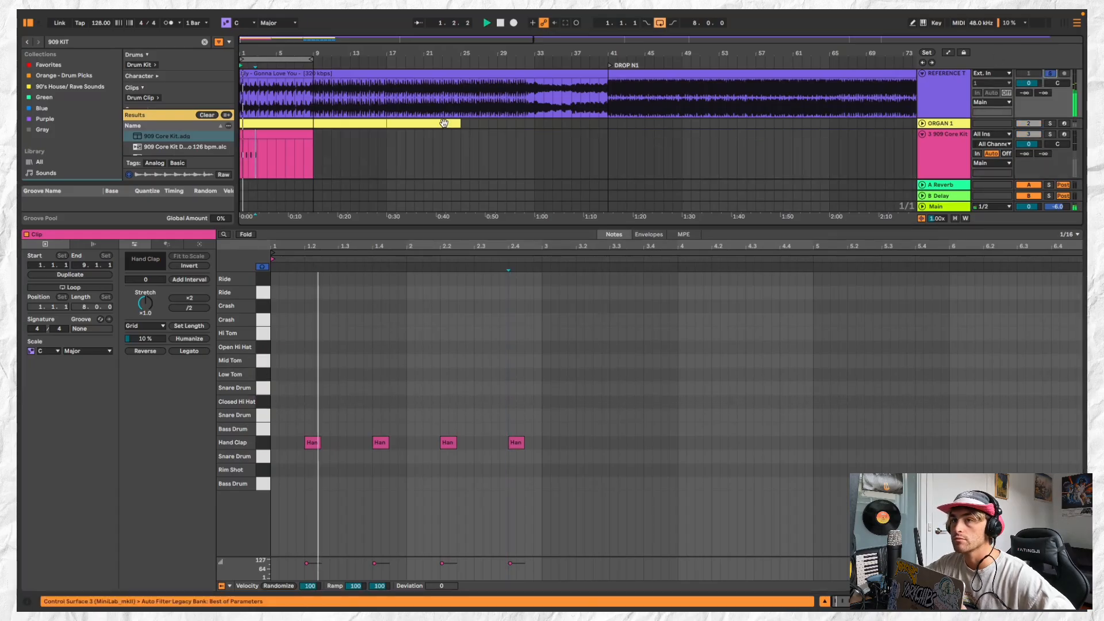
Shorten the 909 Core Kit clip to two bars and duplicate it three times to fill bars 1 to 9
left_click_drag(314, 138, 254, 134)
key("ctrl+d")
key("ctrl+d")
key("ctrl+d")
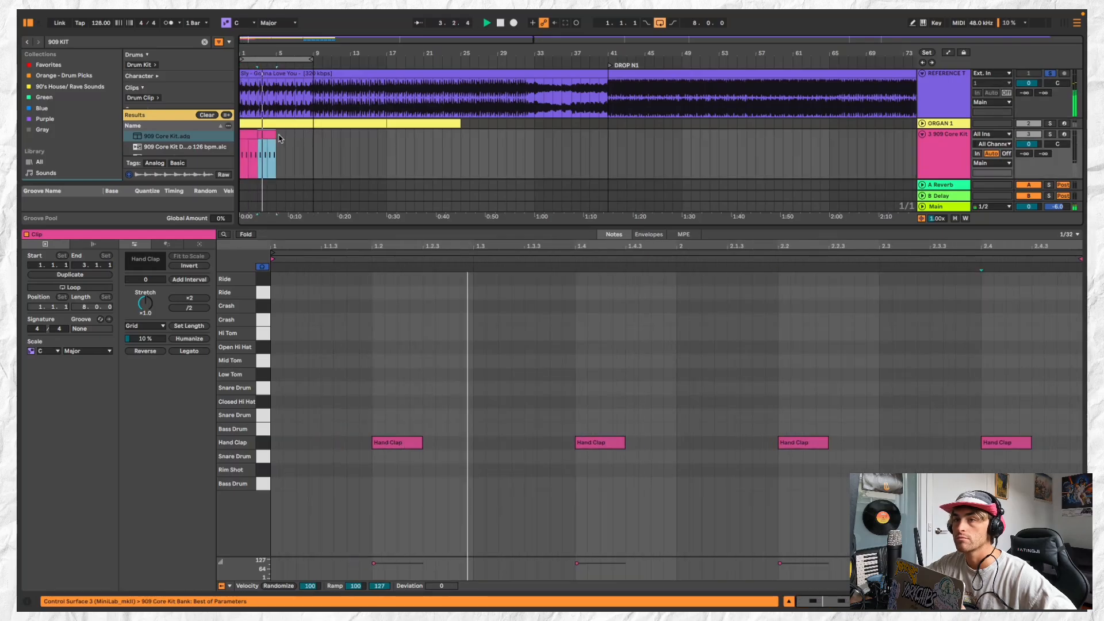
Solo the 909 Core Kit alongside the reference and transpose its Hand Clap sample to +6 st
left_click(1050, 134, "super")
double_click(929, 145)
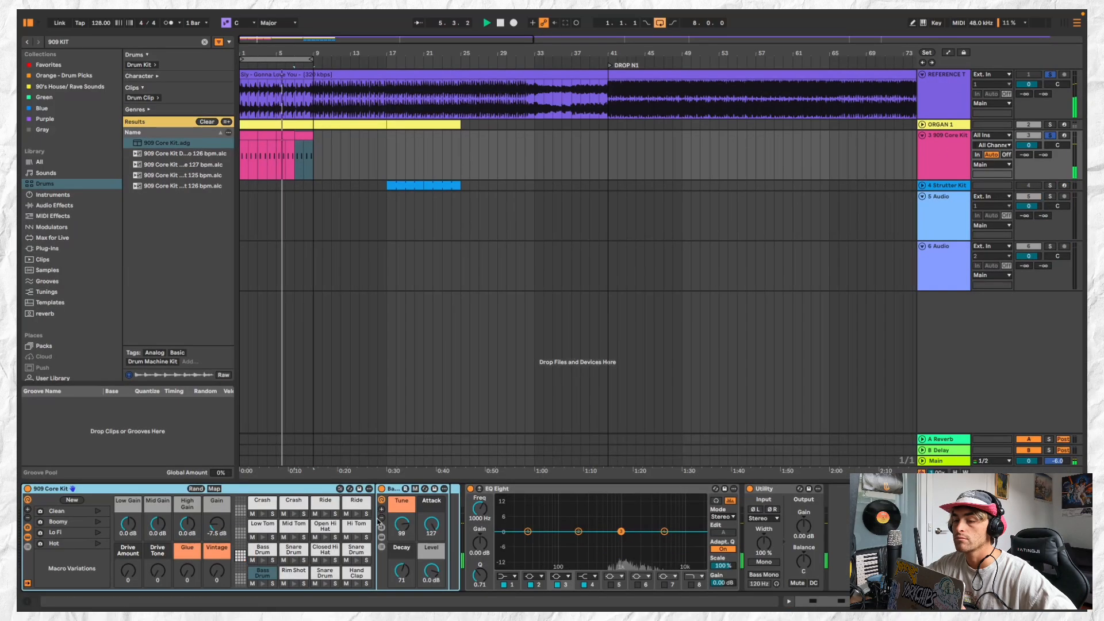
left_click(356, 573)
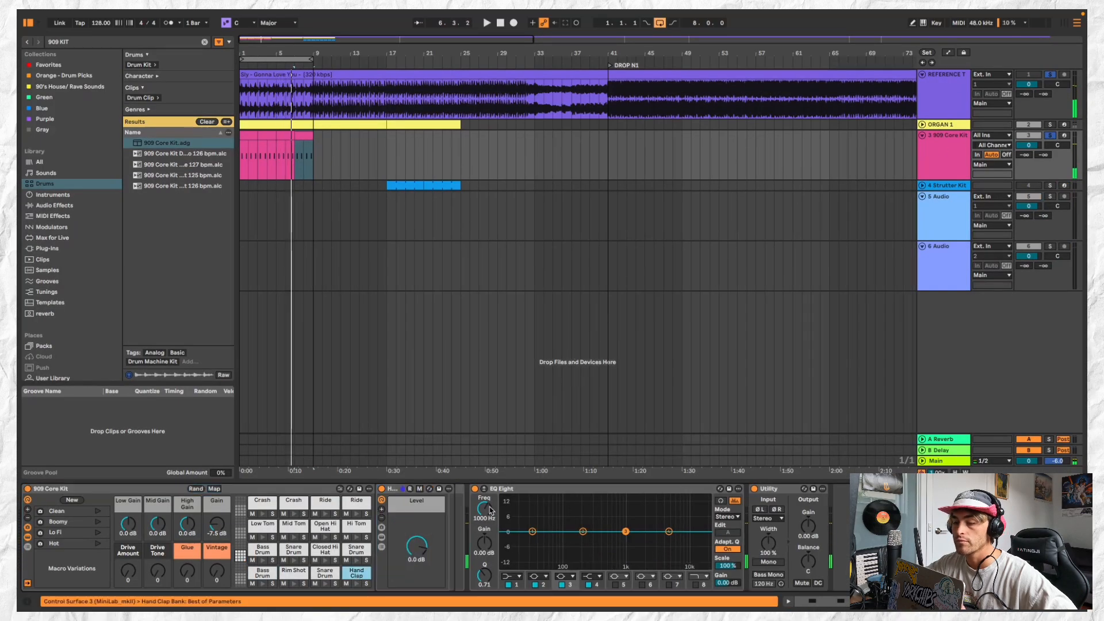
left_click(382, 537)
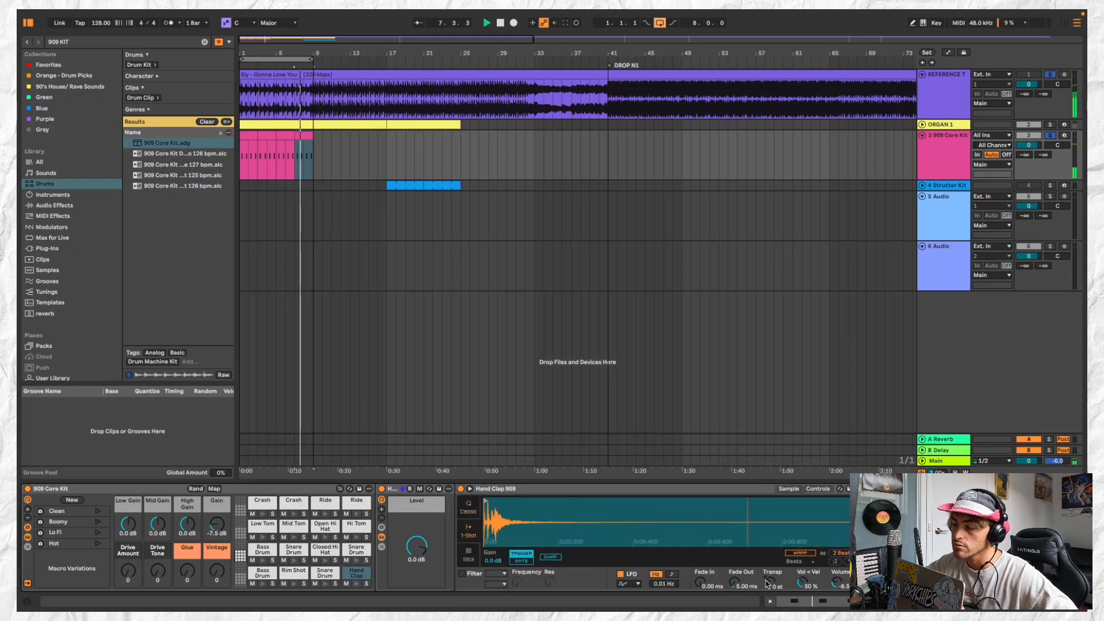
left_click_drag(770, 582, 771, 569)
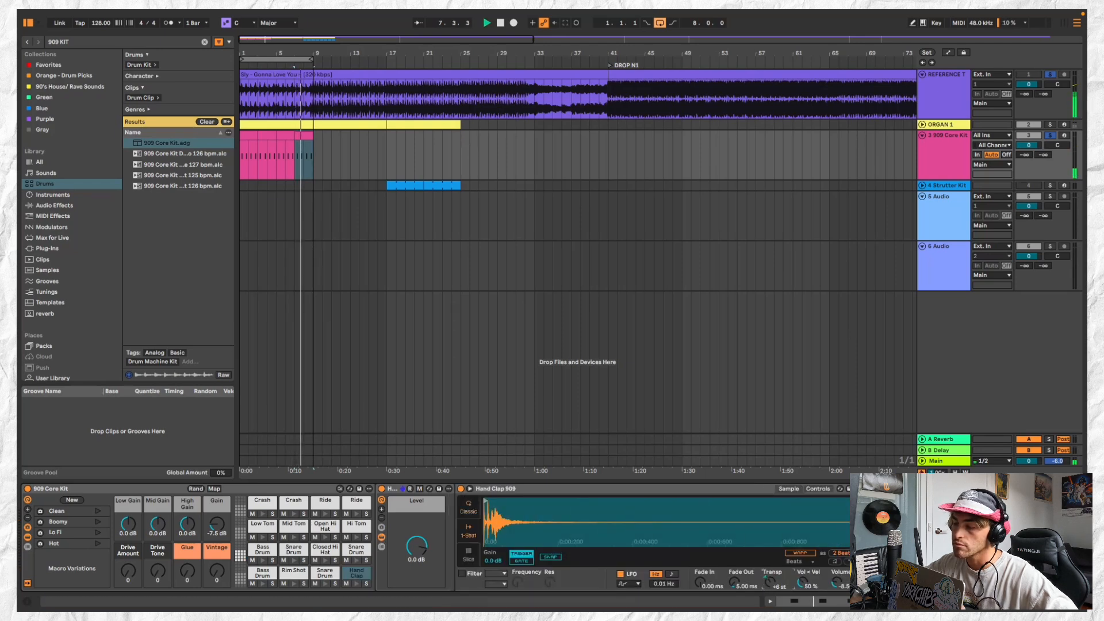
Turn off the track solos, fold the 909 Core Kit track and play the claps together with the organ
left_click(1050, 75)
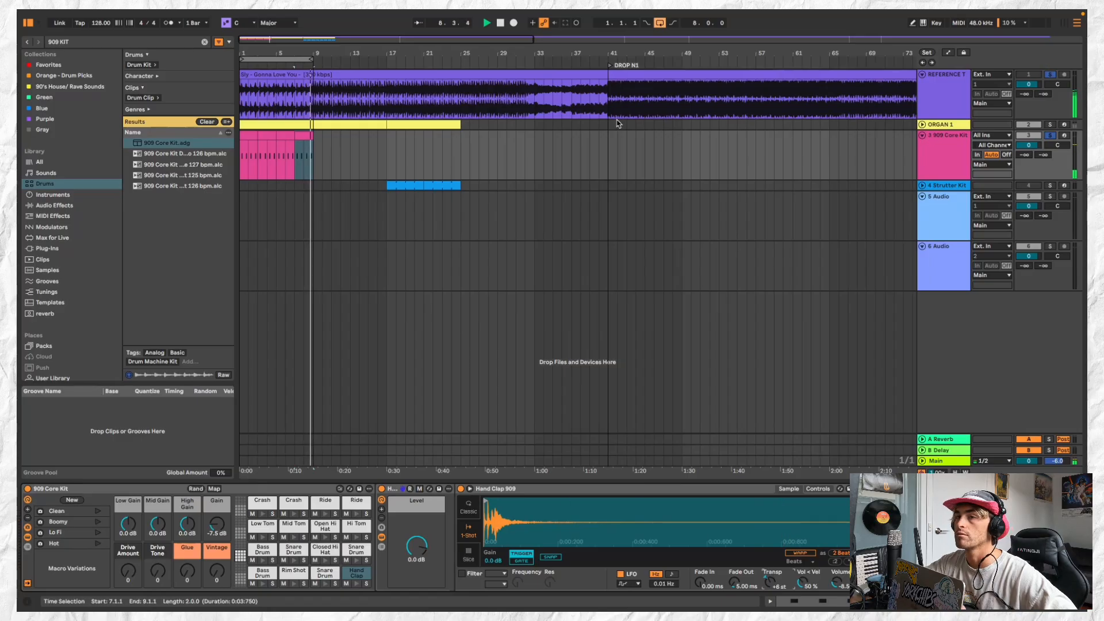
left_click(346, 73)
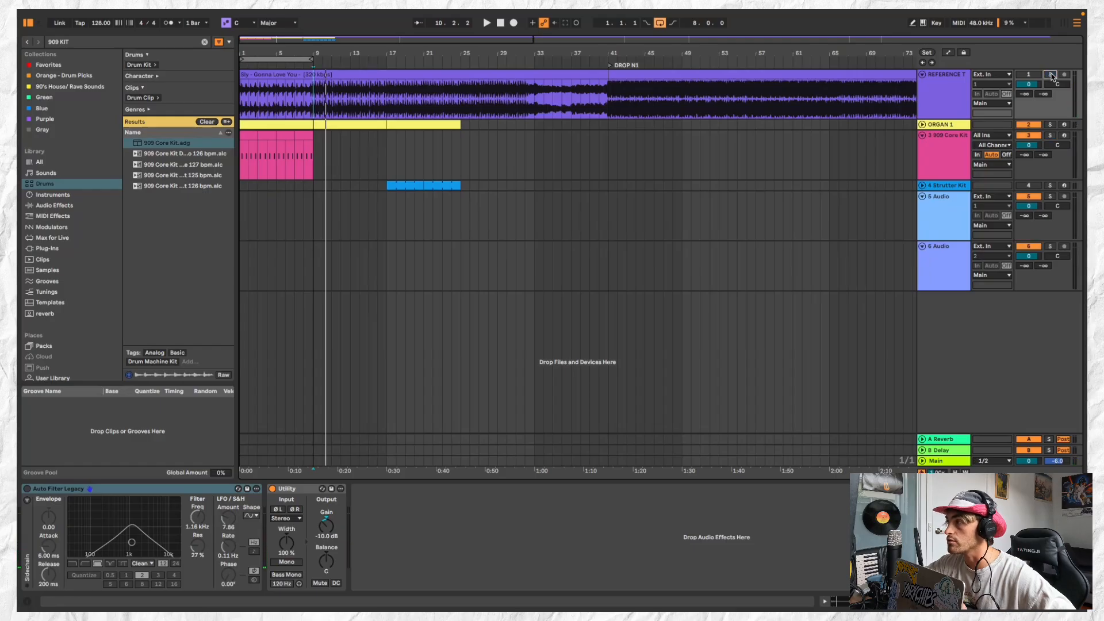
left_click(922, 136)
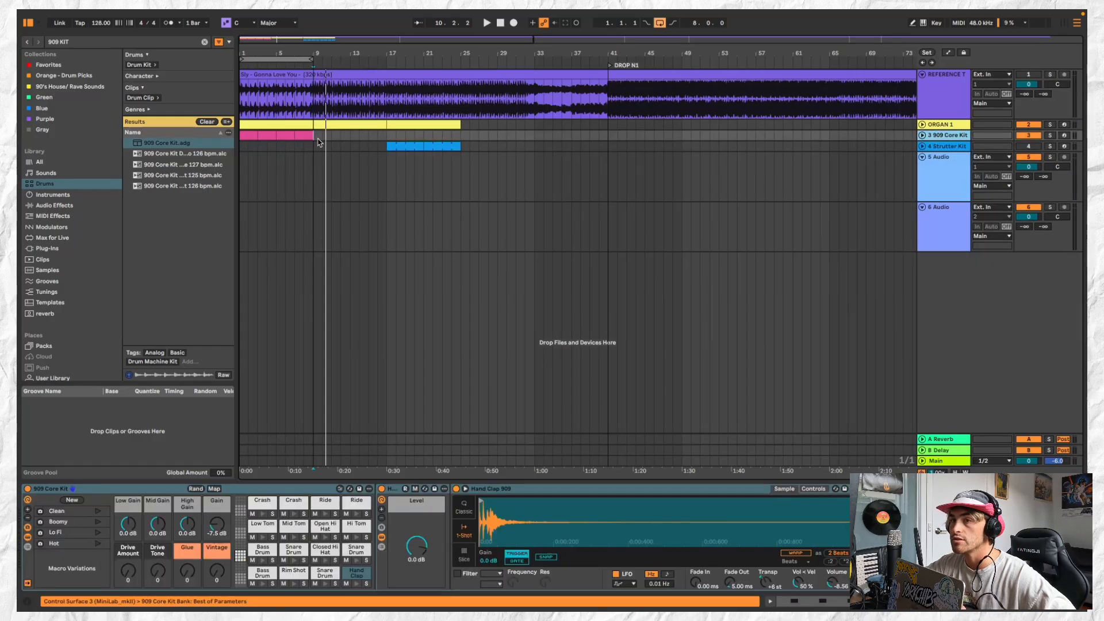
left_click(249, 135)
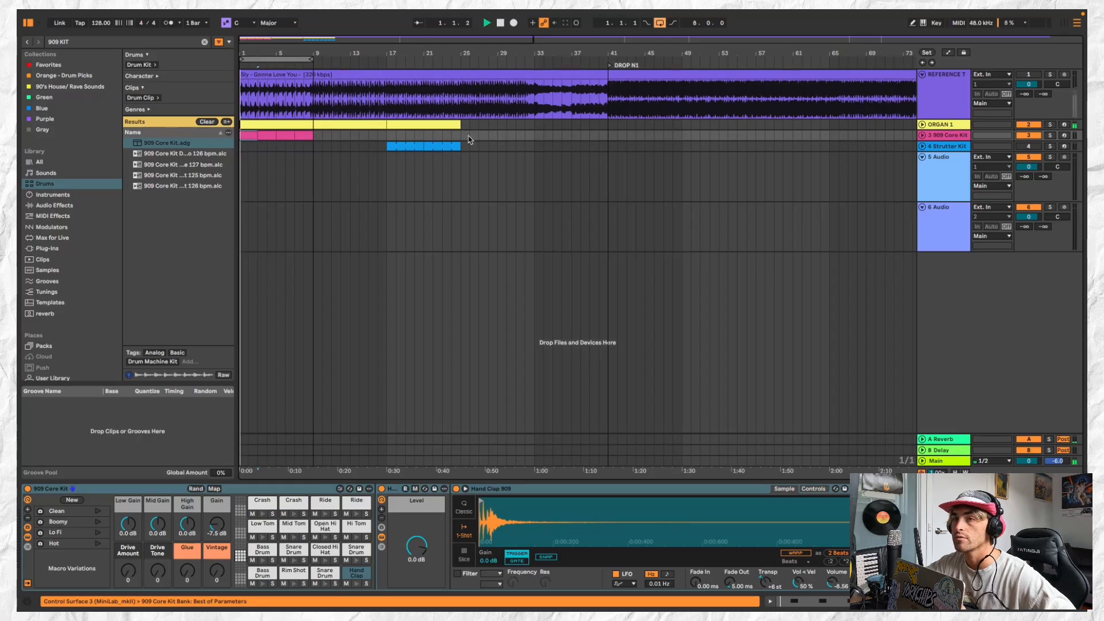
left_click(300, 135)
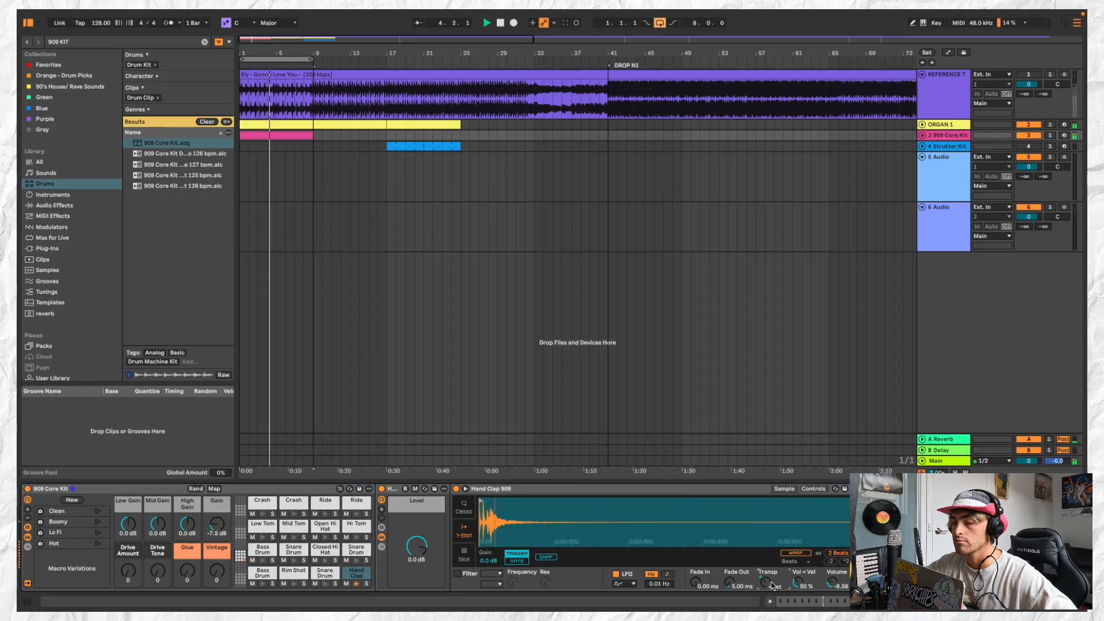
Open the first ORGAN 1 clip and try all its D3 notes an octave lower at D2
double_click(300, 125)
key("space")
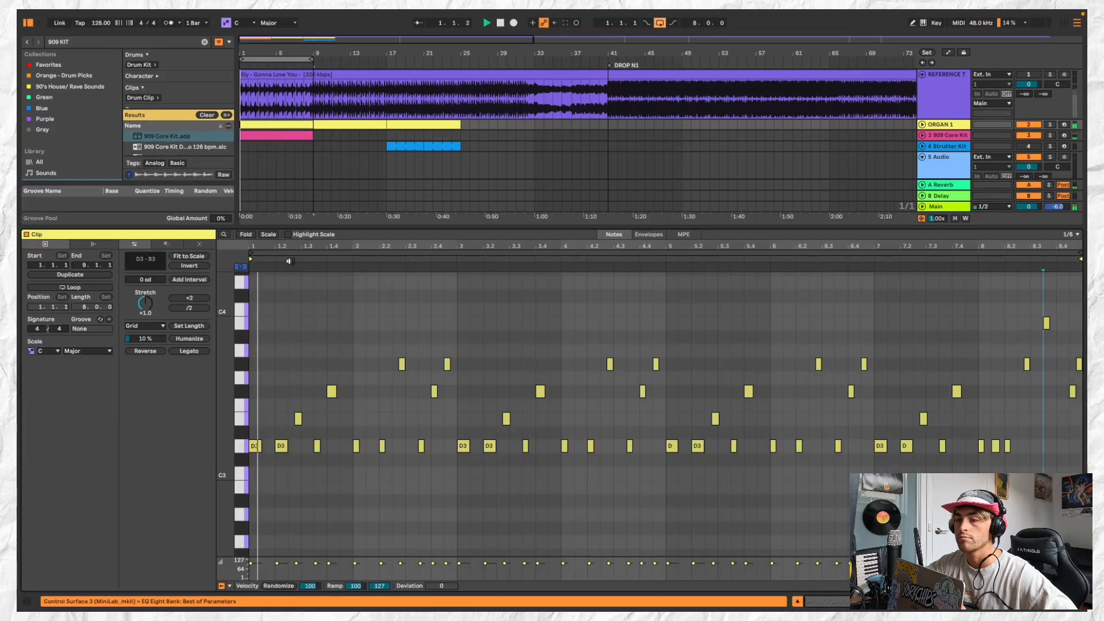
left_click(242, 445)
key("shift+Down")
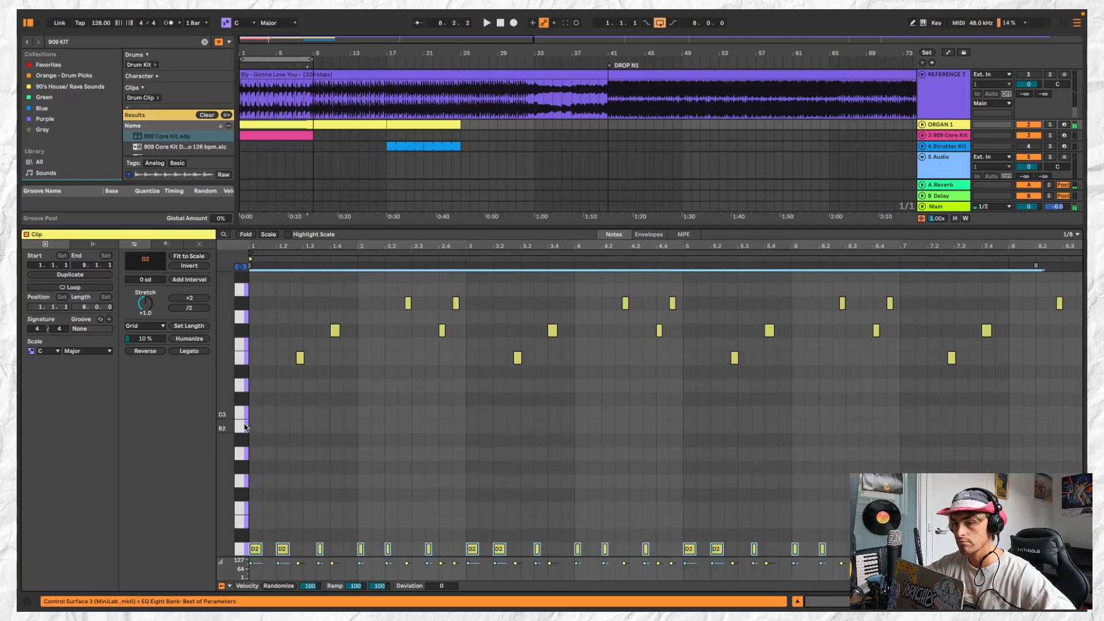
key("space")
Retune the selected low organ notes to B2, auditioning them at A2 along the way
key("shift+Up")
key("Down")
key("Down")
key("Down")
key("Down")
key("Down")
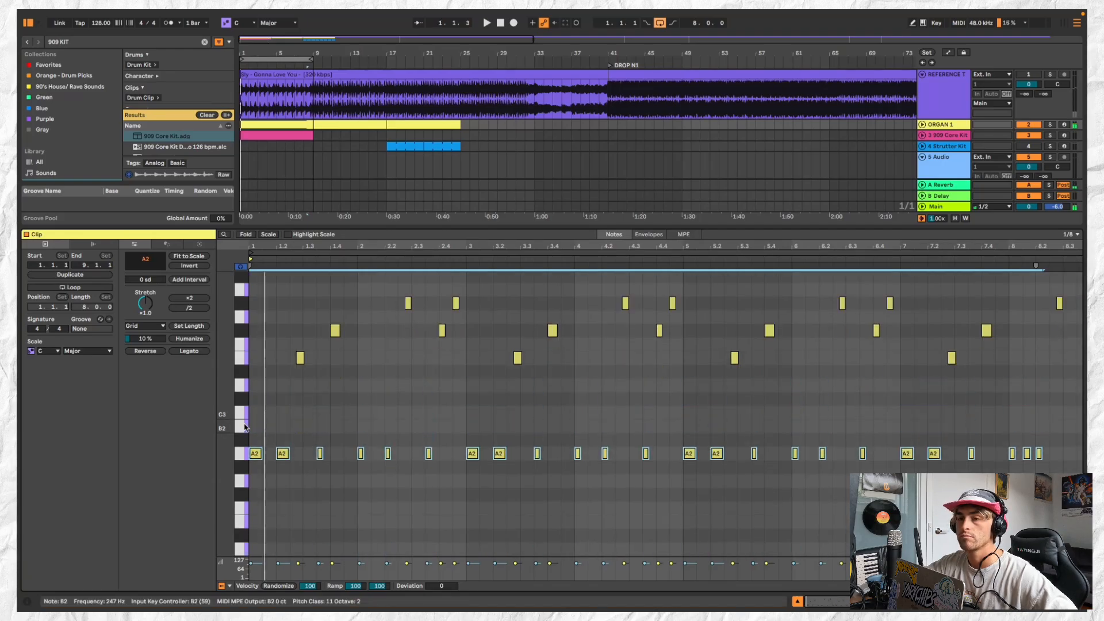
key("space")
key("space")
key("Up")
key("Up")
key("space")
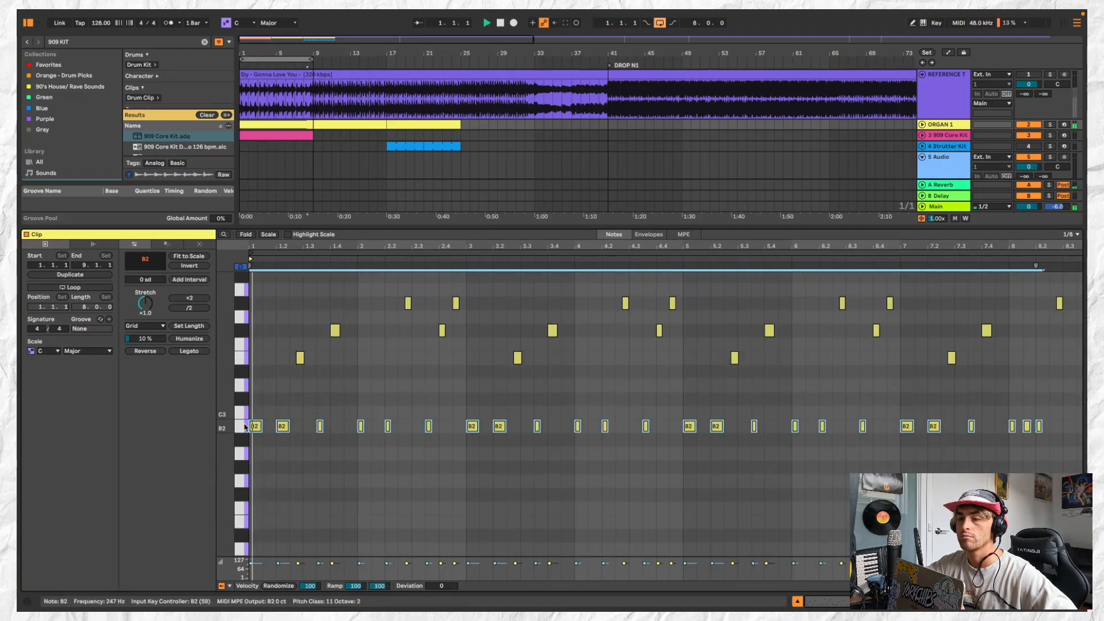
Move the second B2 note of bar 1 to position 1.2.3 and play the riff
key("space")
scroll(299, 418, "up", 2)
left_click(299, 419)
scroll(299, 418, "left", 1)
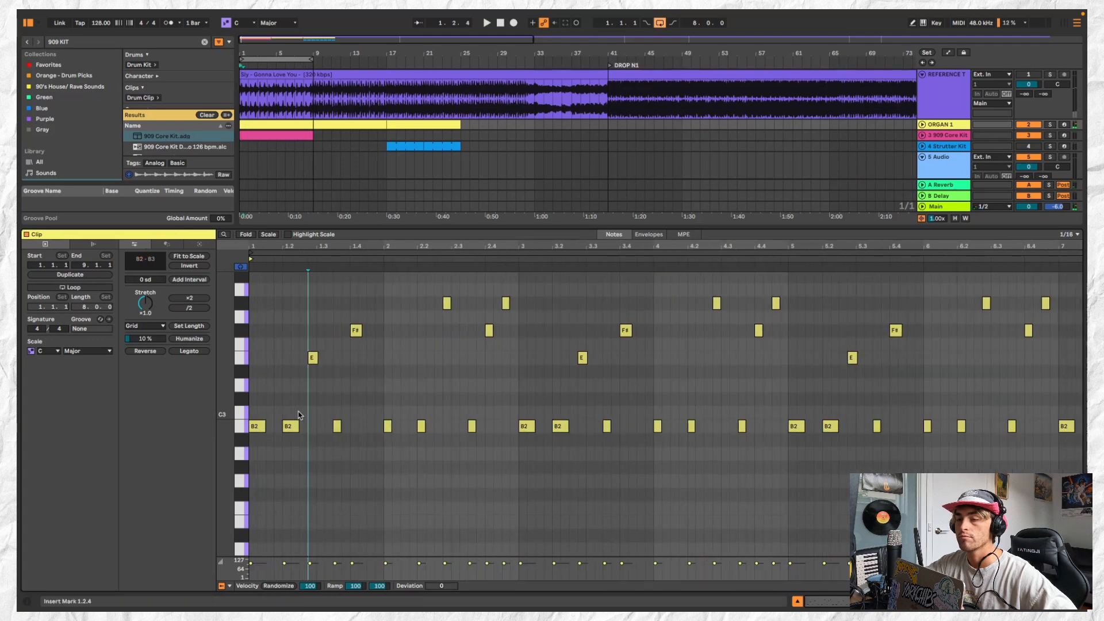
left_click_drag(292, 430, 310, 429)
key("space")
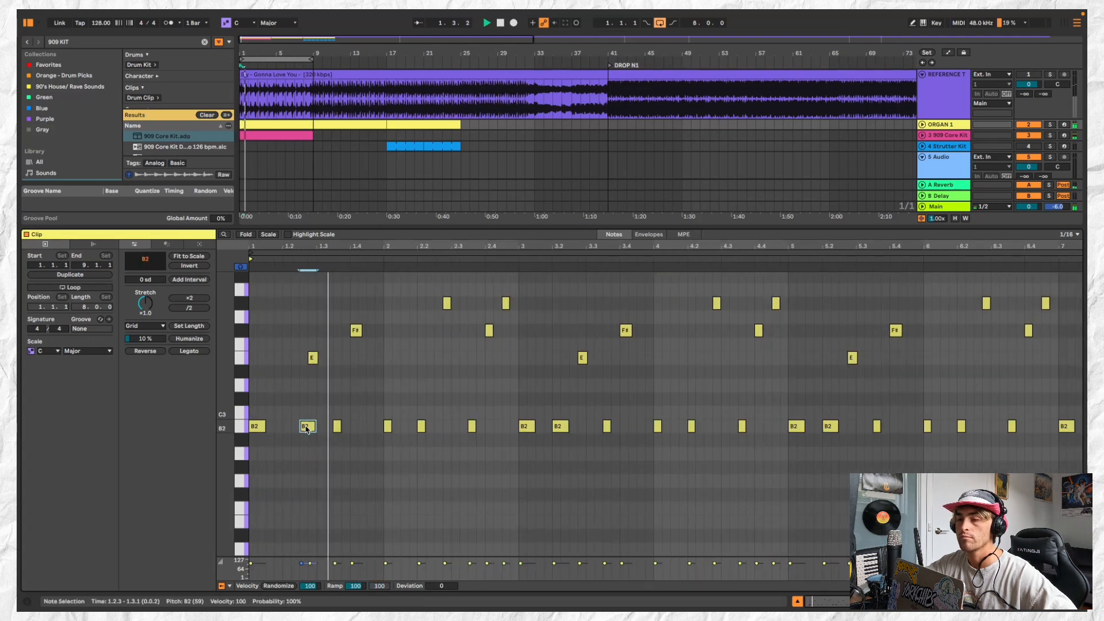
Delete the E note in bar 1 and lengthen the B2 note at 1.3.3 to end at beat 1.4
double_click(313, 358)
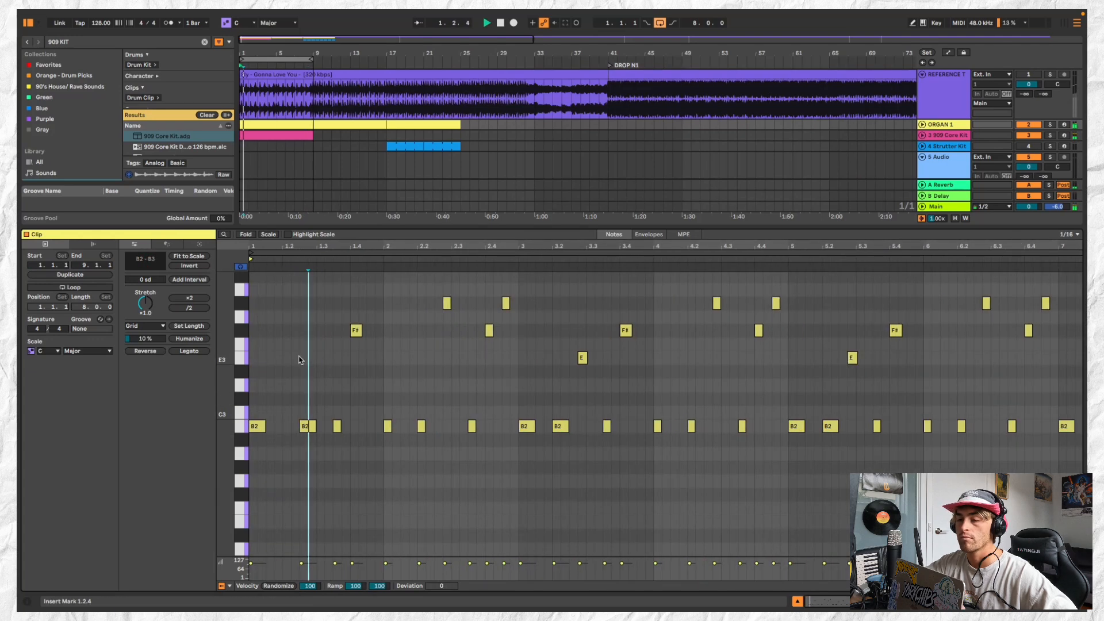
key("space")
left_click(346, 429)
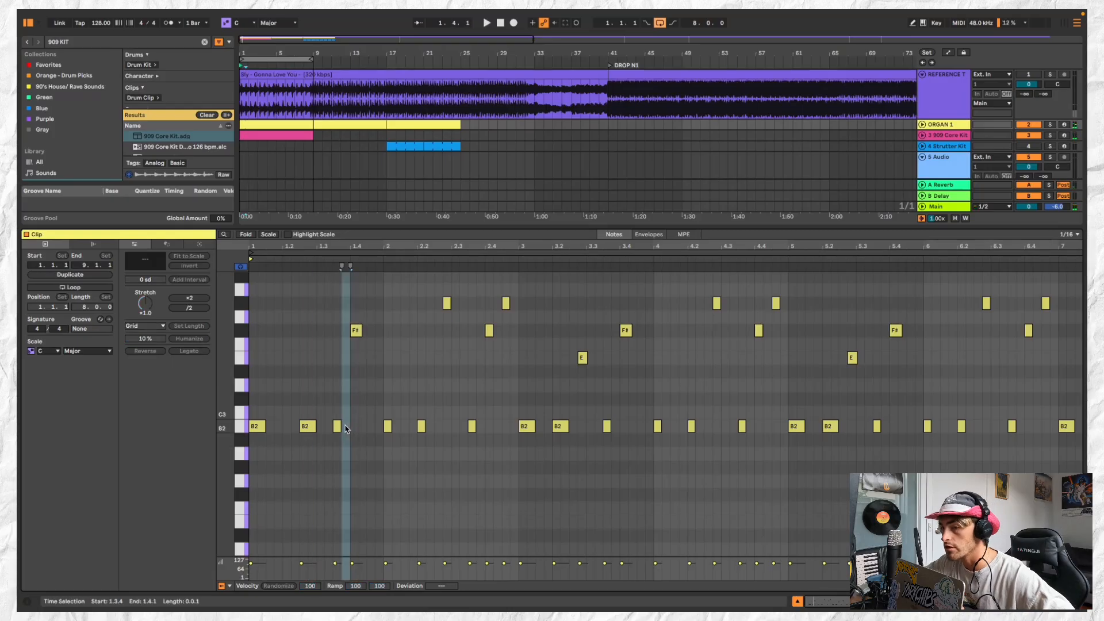
left_click_drag(339, 426, 349, 426)
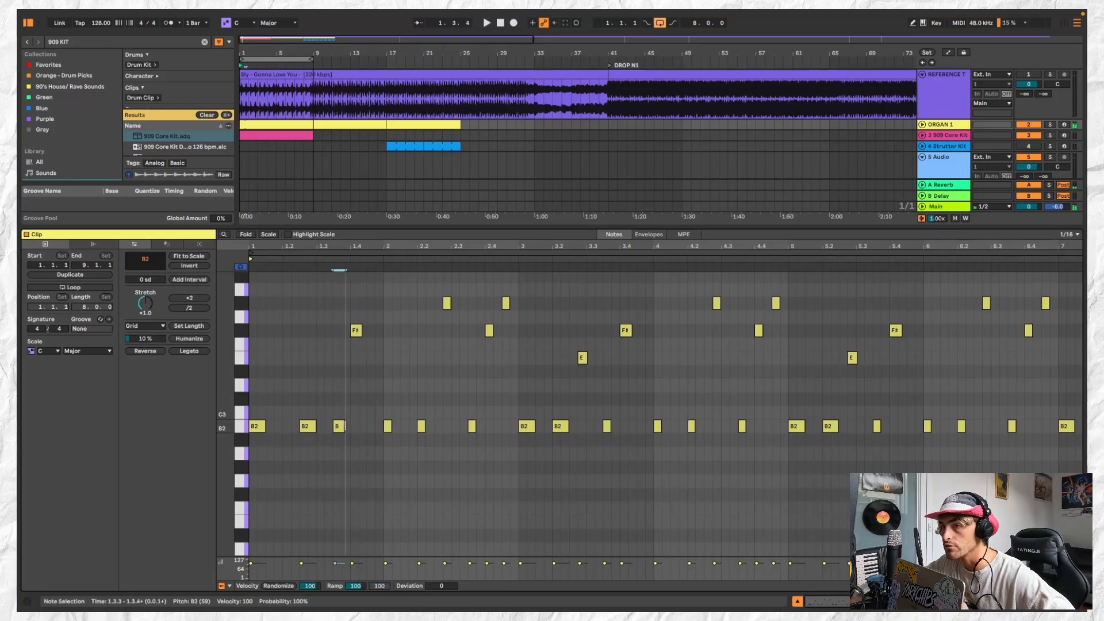
Shorten the first organ clip to one bar, duplicate it once and consolidate both into a 2-bar clip
left_click(320, 123)
left_click_drag(312, 123, 248, 124)
key("space")
key("super+d")
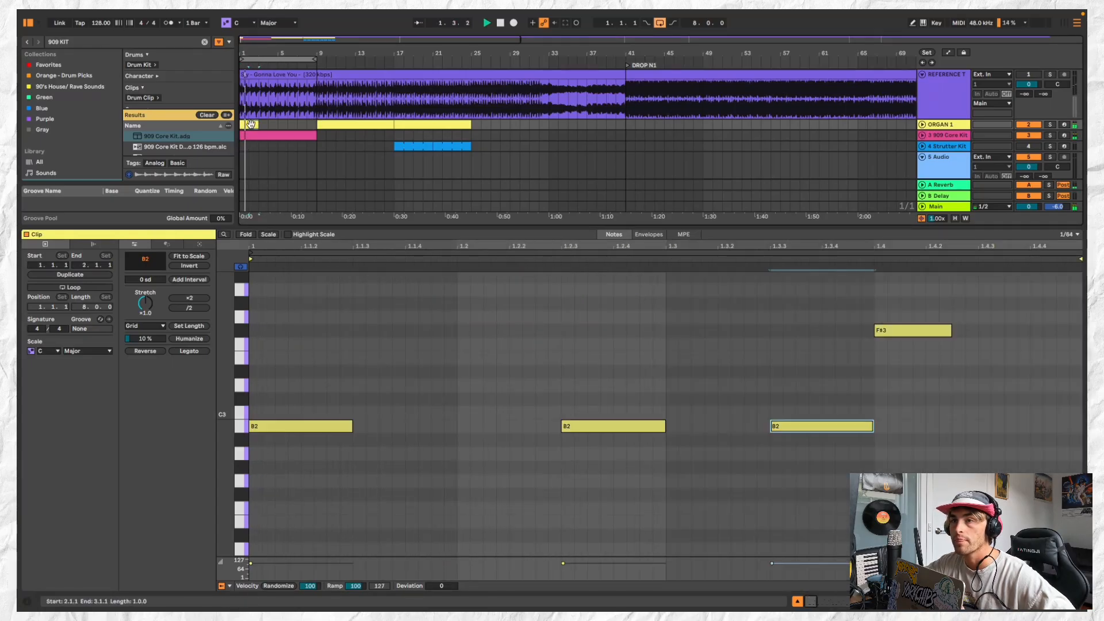
left_click(246, 125, "shift")
key("super+j")
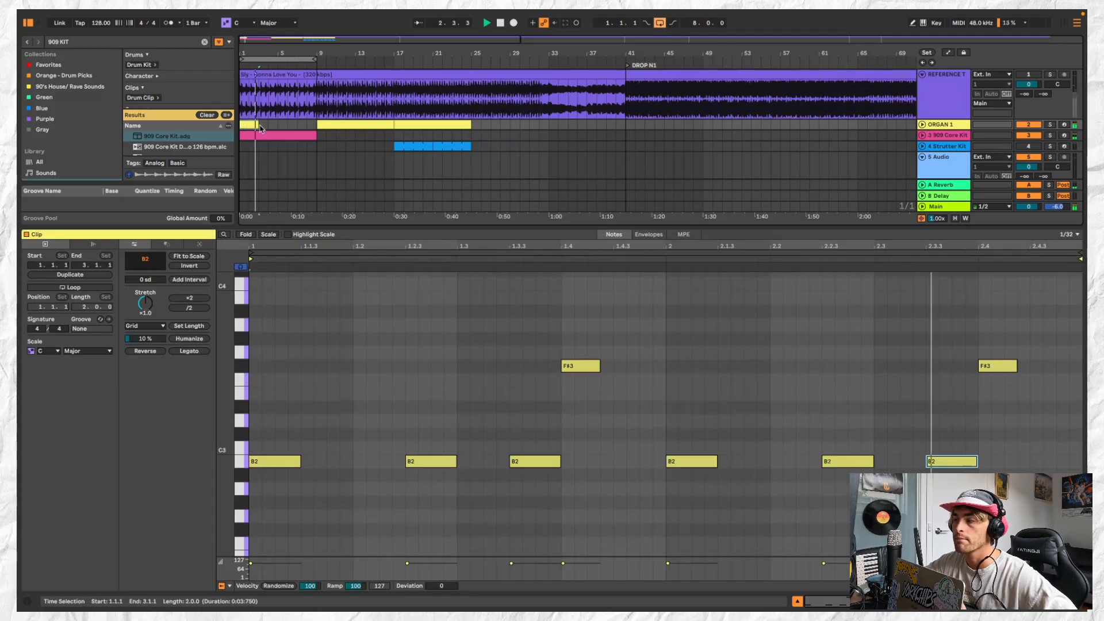
Delete the F#3 note at beat 2.4 and duplicate the 2-bar organ clip three times to fill bars 1 to 9
left_click(998, 366)
key("Delete")
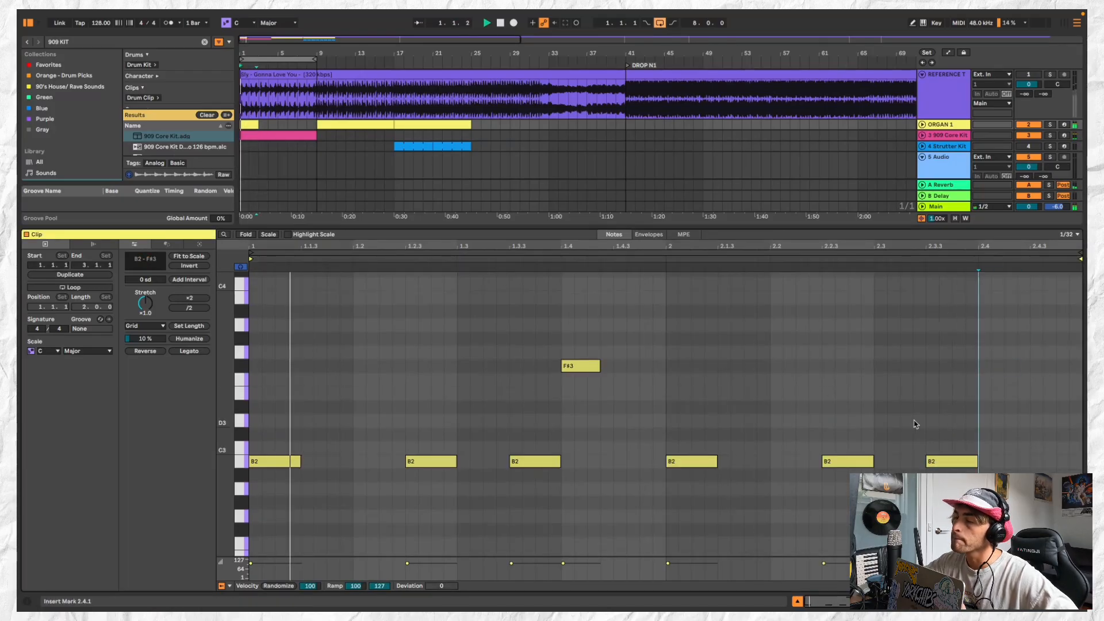
left_click(253, 125)
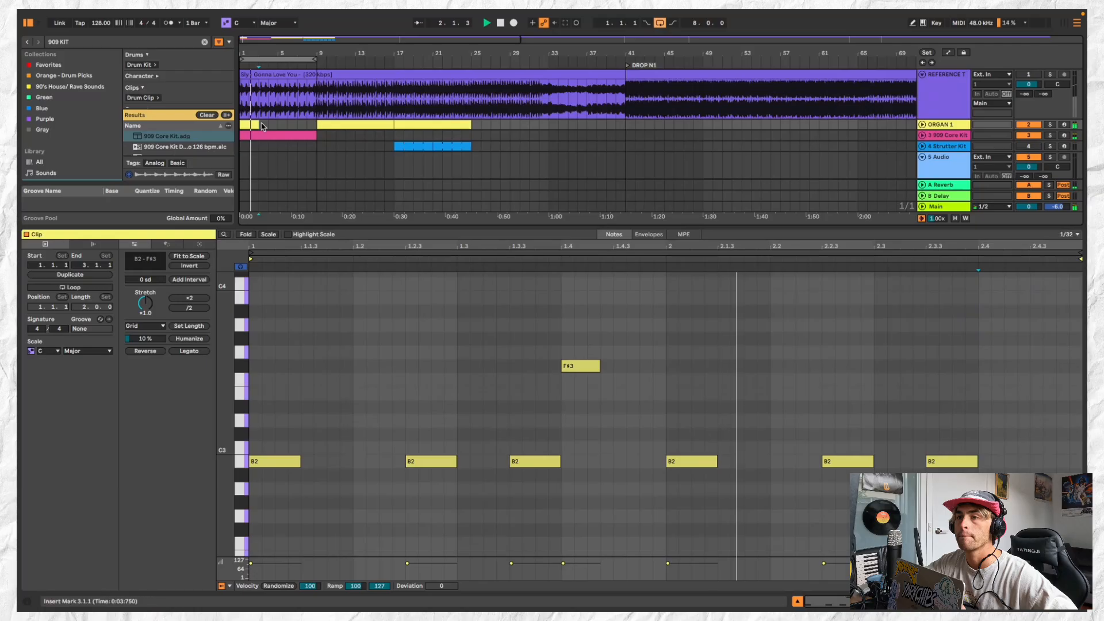
key("super+d")
key("super+d")
key("super+d")
left_click(246, 125, "shift")
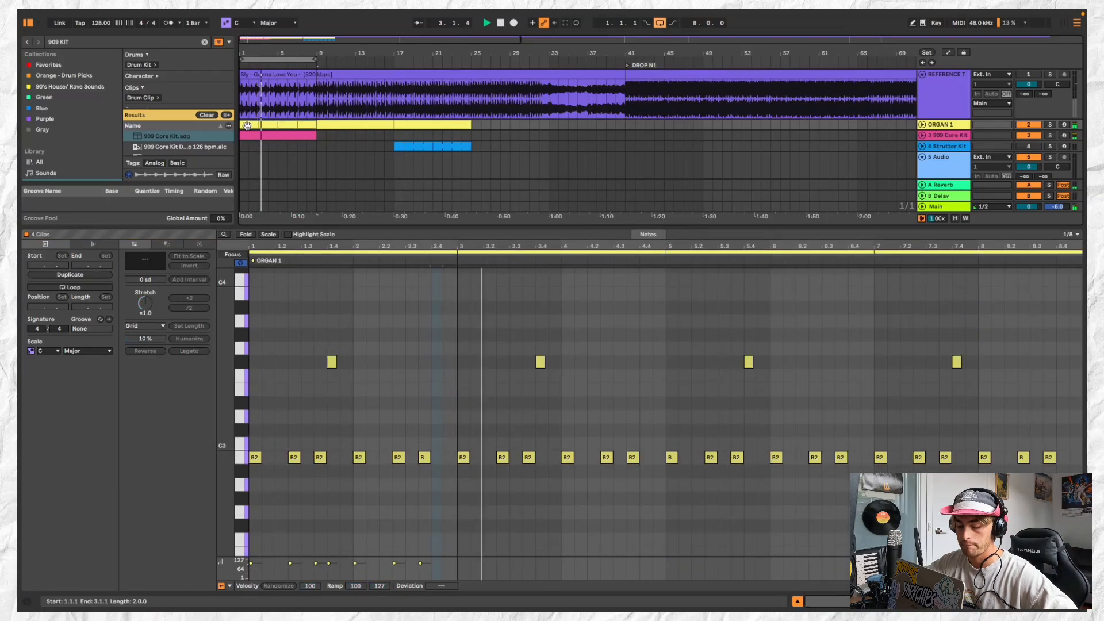
Consolidate the four organ clips into one 8-bar clip, add 1/16 notes at A3 on 4.4.1 and G3 on 4.4.3, and play them
key("super+j")
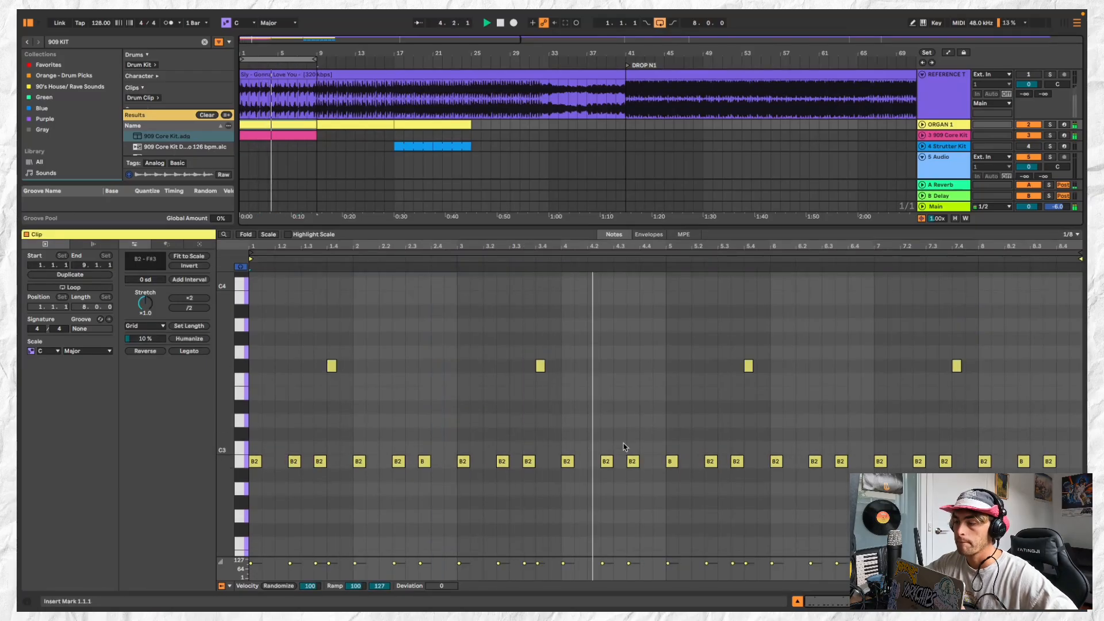
scroll(629, 407, "up", 3)
scroll(653, 369, "up", 1)
double_click(660, 367)
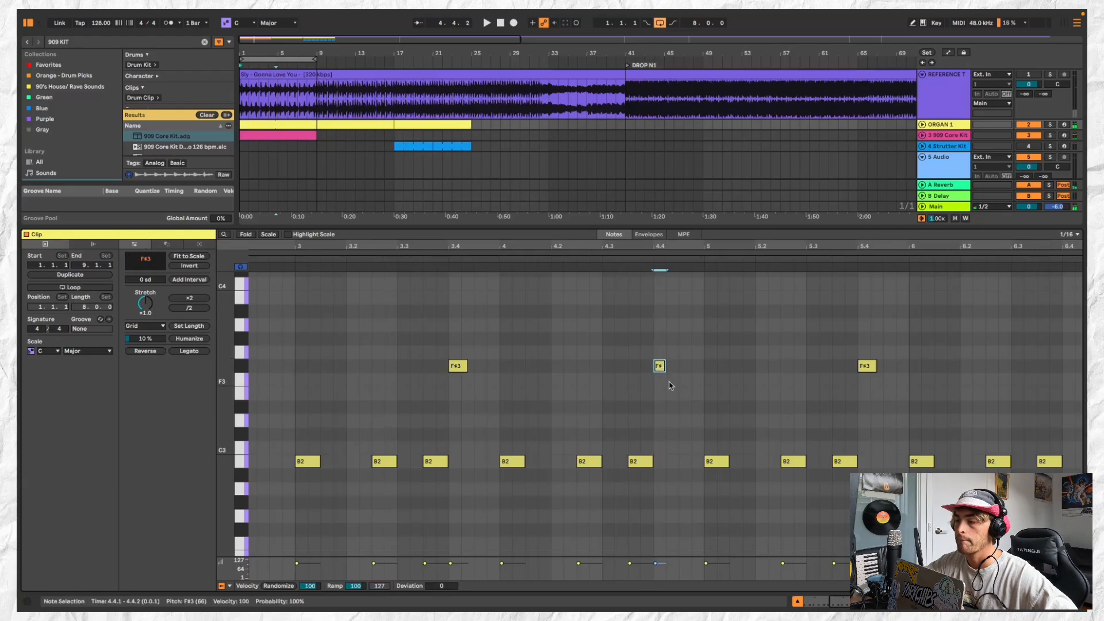
left_click_drag(657, 362, 662, 421)
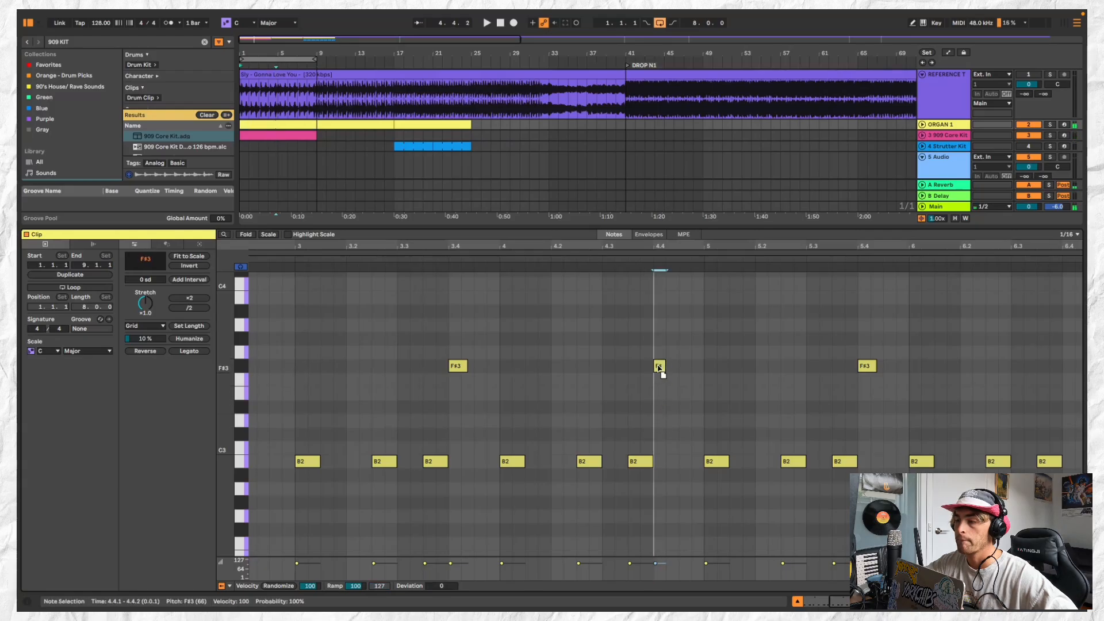
double_click(672, 351)
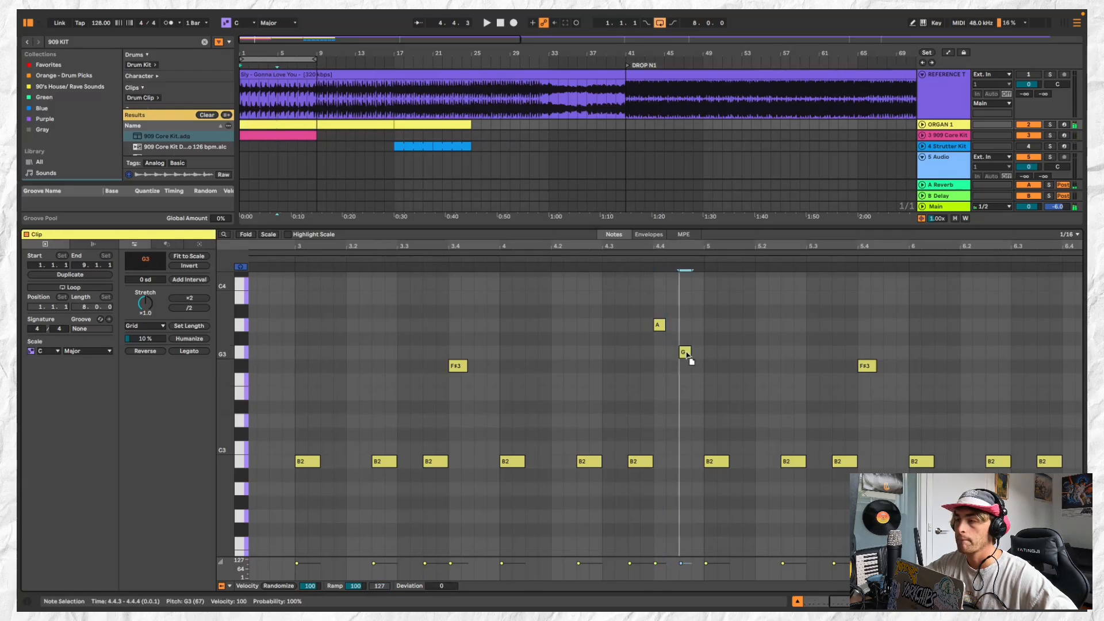
key("space")
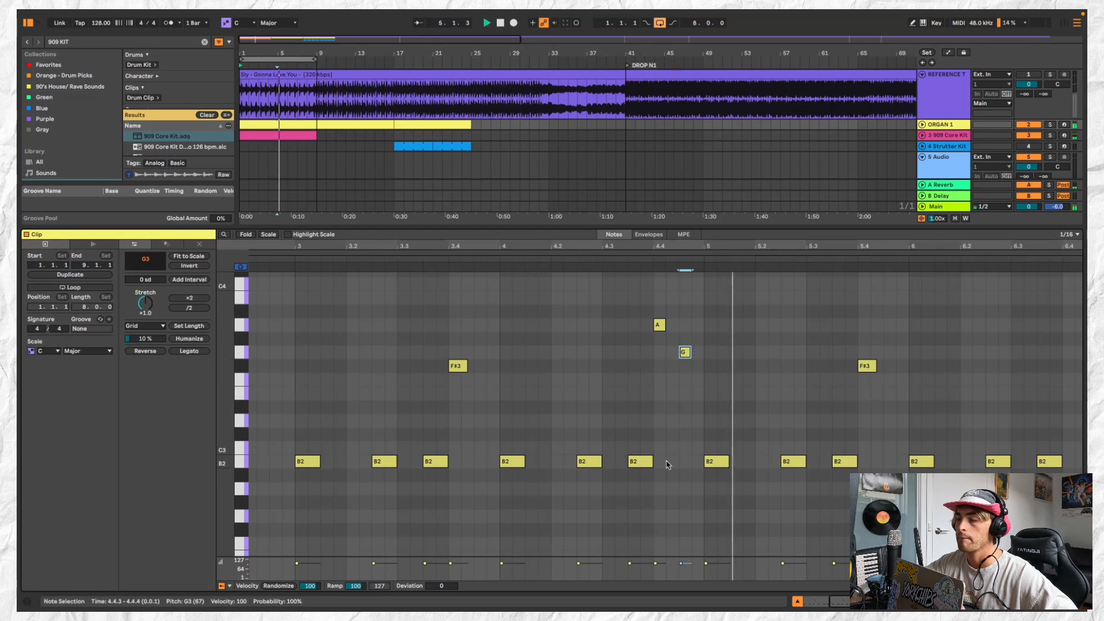
Transpose the two short notes in beat 4.4 down three semitones to F#3 and E3, and play from 4.3.1
left_click(645, 464)
key("space")
left_click_drag(645, 317, 692, 359)
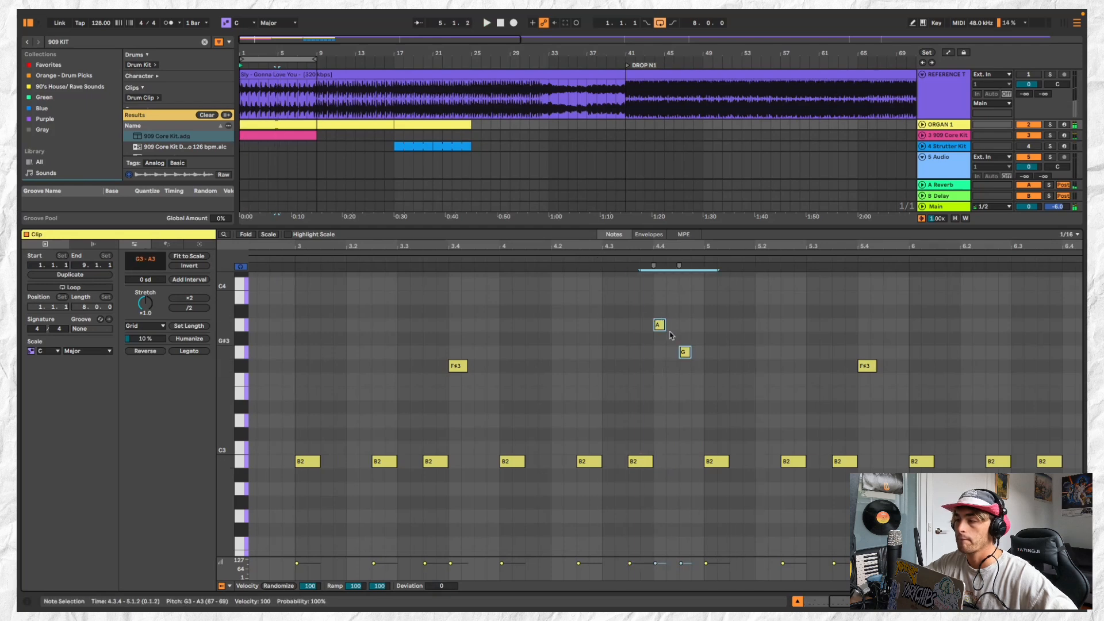
left_click_drag(658, 323, 658, 365)
left_click(628, 291)
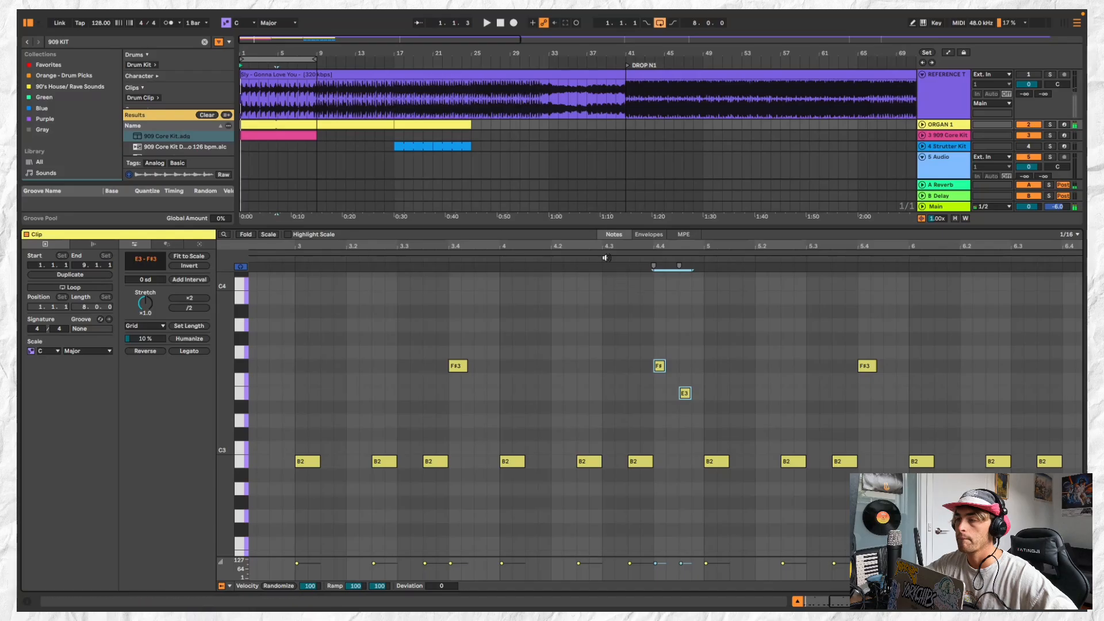
left_click(605, 260)
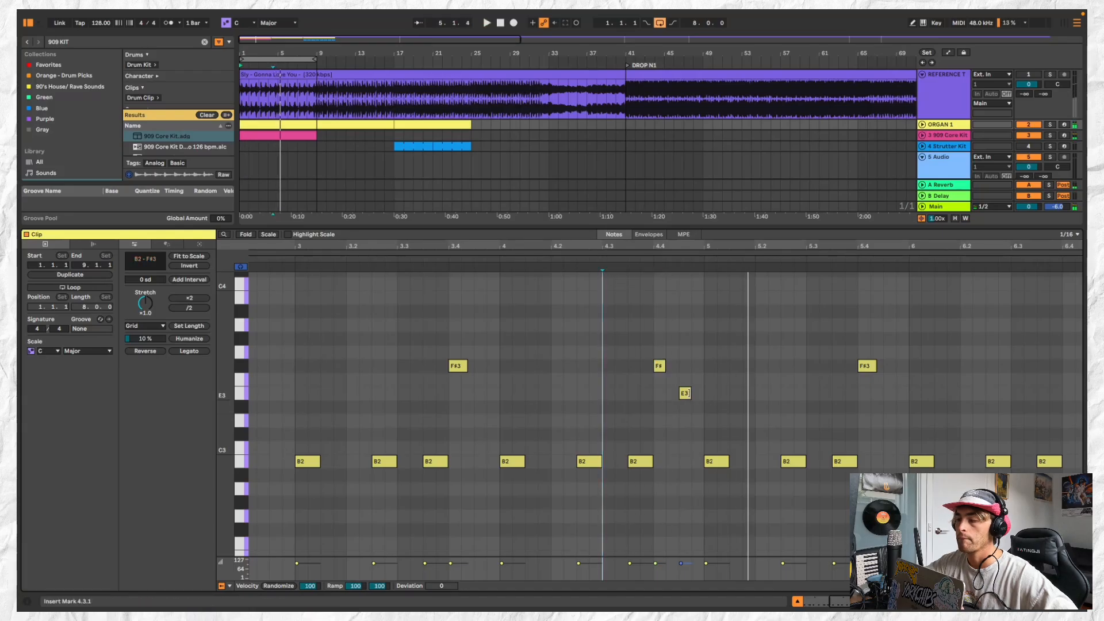
key("space")
left_click(686, 394)
Try the organ's whole row of B2 notes a semitone higher on C3, and return them to B2
scroll(609, 417, "down", 3)
scroll(372, 436, "down", 1)
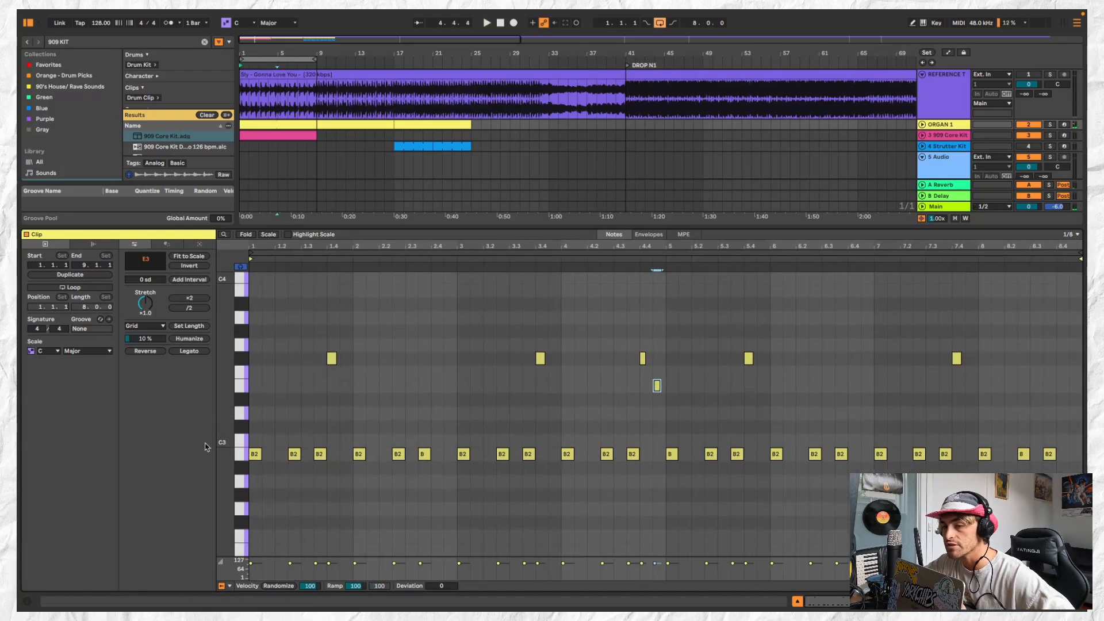
key("ctrl+a")
key("Up")
key("Up")
key("Up")
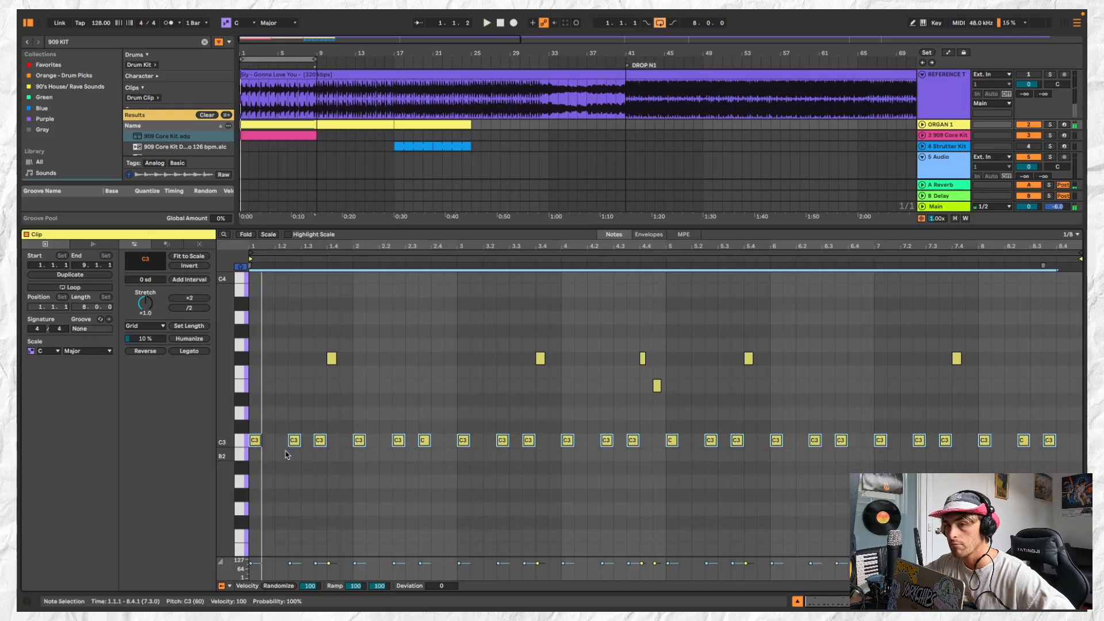
key("Down")
key("Down")
key("Down")
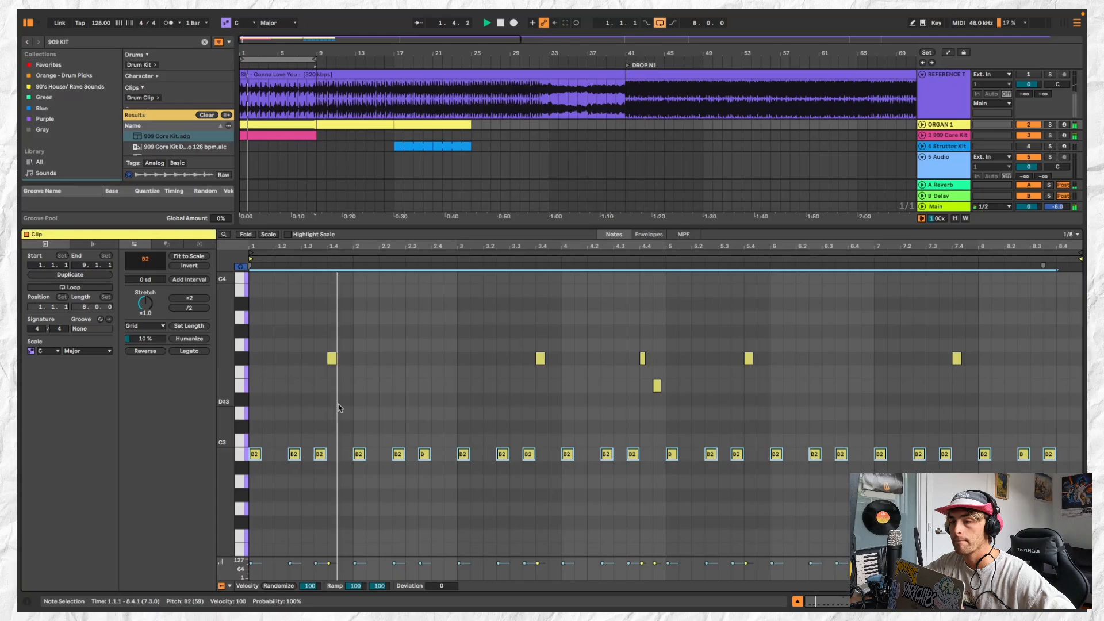
Try the F#3 note at 1.4.1 on B3 with a length of three sixteenths, listen, and undo the changes
scroll(333, 362, "up", 3)
left_click(332, 362)
key("space")
left_click_drag(333, 362, 336, 295)
key("space")
scroll(334, 347, "down", 3)
key("space")
key("space")
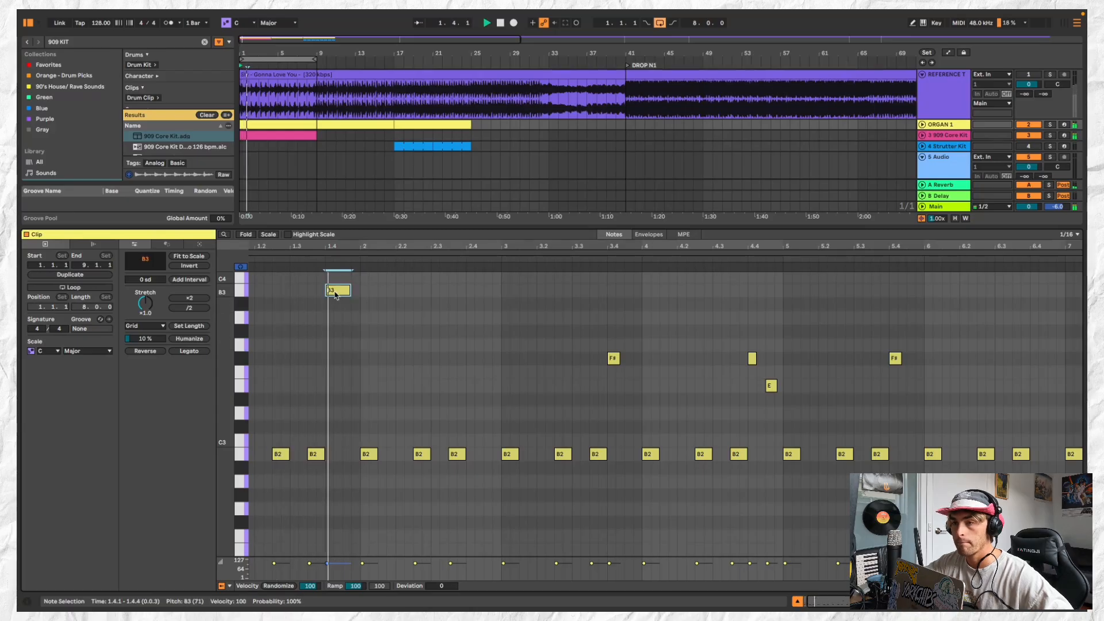
key("space")
key("super+z")
key("super+z")
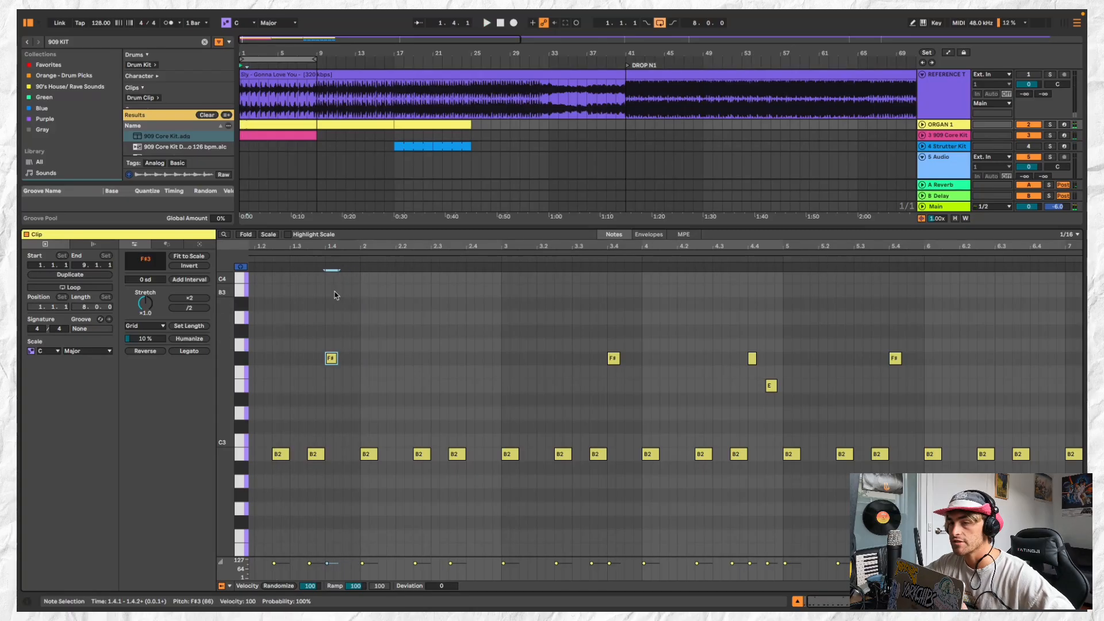
Duplicate the edited 8-bar organ clip over the older organ material from bar 9 onward
key("space")
left_click(286, 123)
scroll(302, 122, "down", 3)
left_click(308, 124)
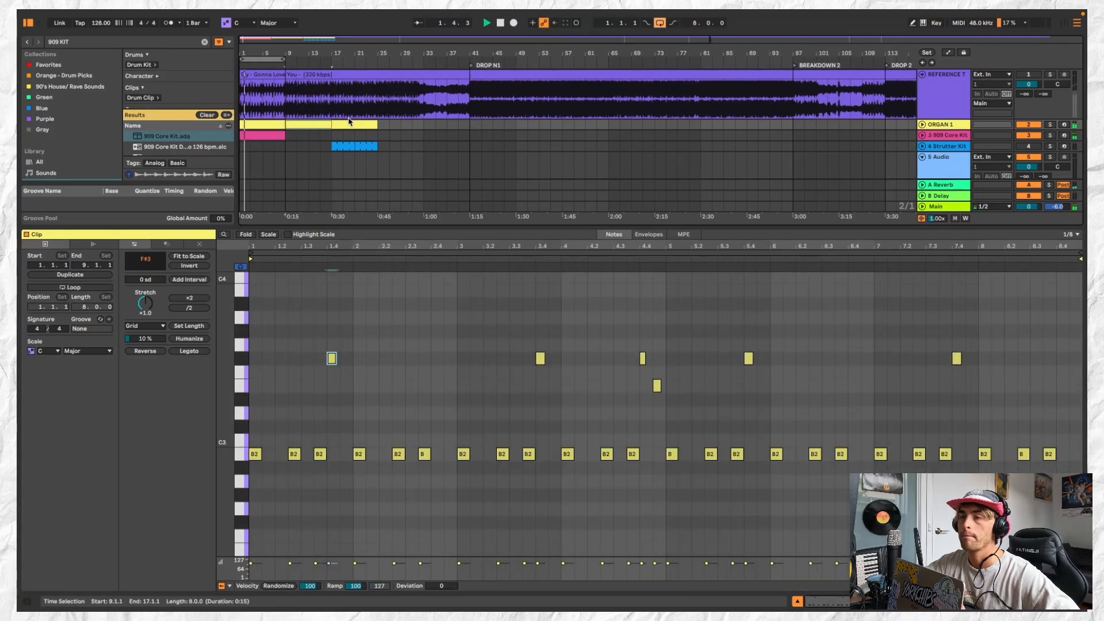
left_click(348, 119)
left_click(346, 124)
scroll(273, 130, "up", 1)
Duplicate the 8-bar 909 Core Kit clip twice to reach bar 25 and add an extra hand clap at 4.4.3
left_click(265, 136)
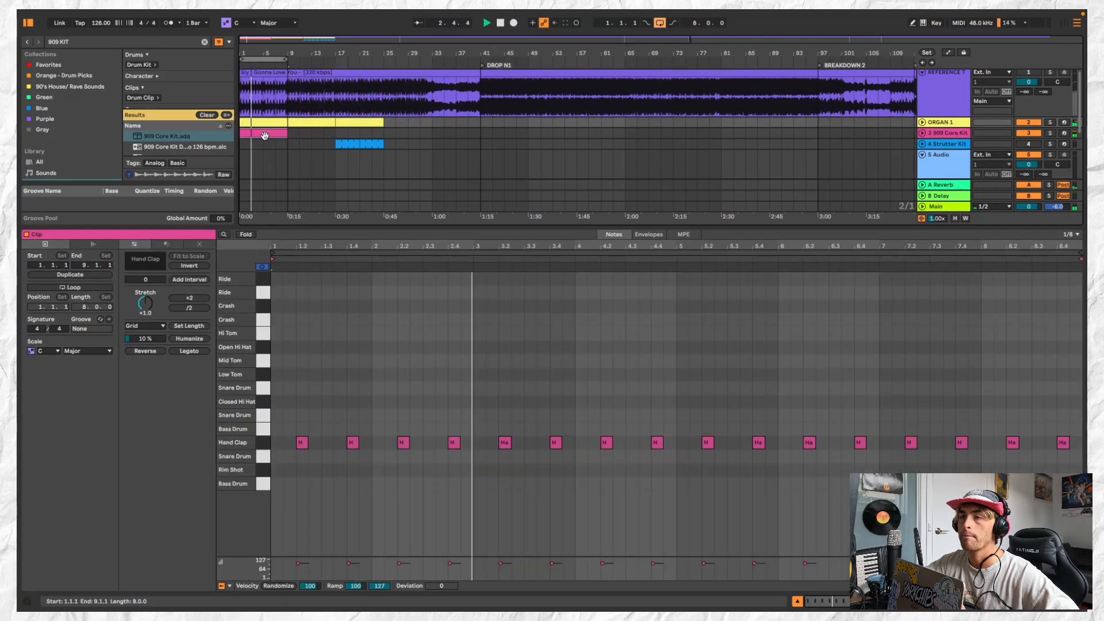
key("super+d")
double_click(280, 132)
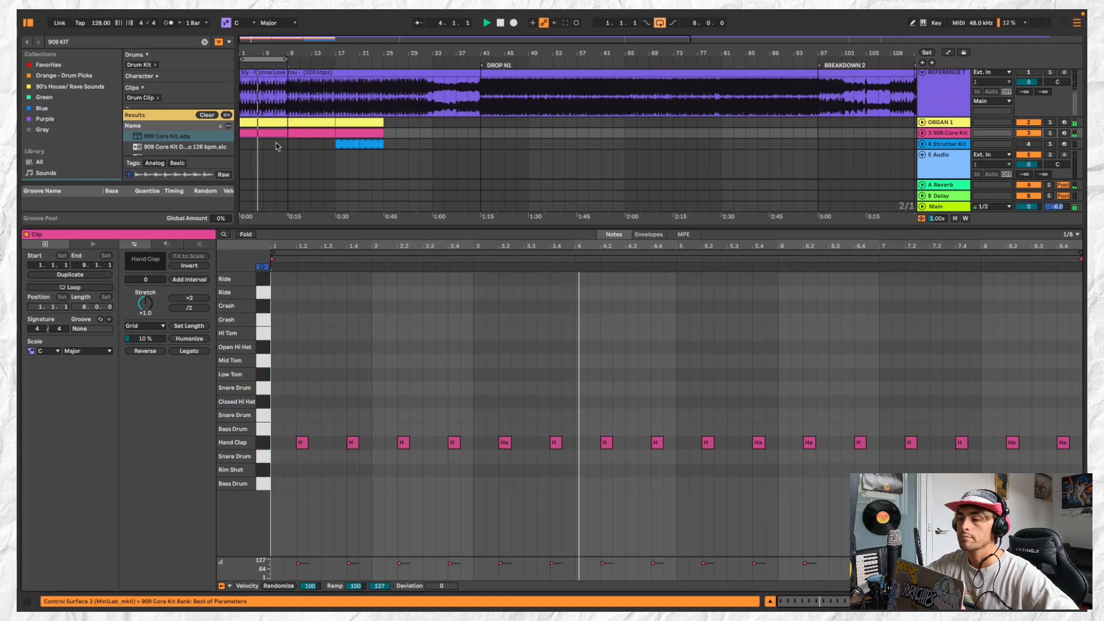
double_click(671, 442)
left_click(333, 132)
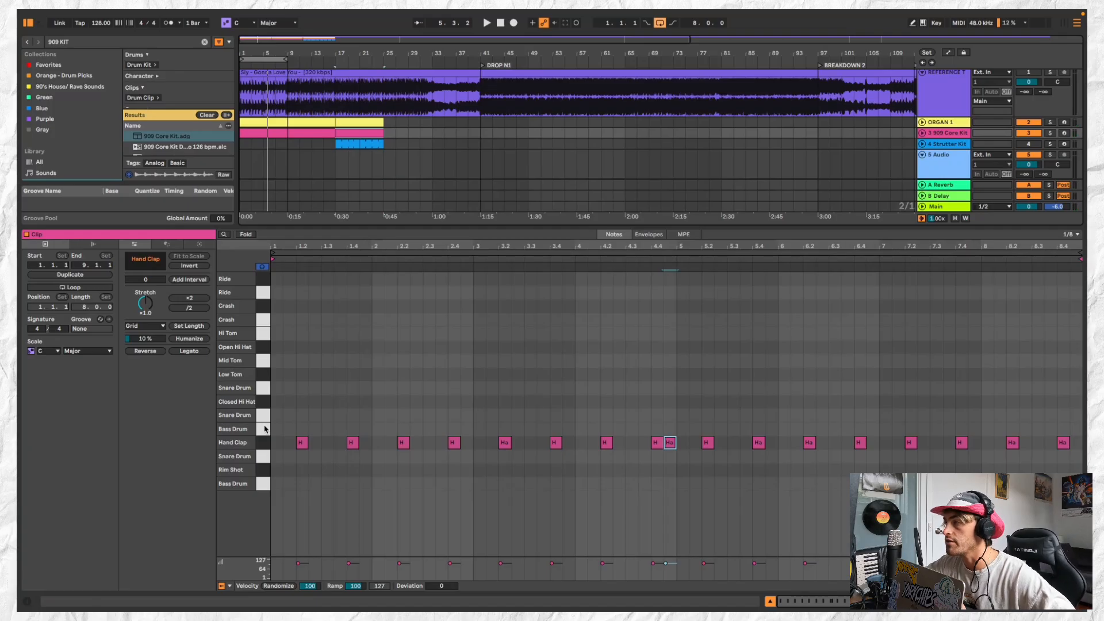
Audition the 909 kit sounds and add closed hi-hat notes at 1.1.1 and 1.1.2 in the clip starting at bar 17
left_click(260, 443)
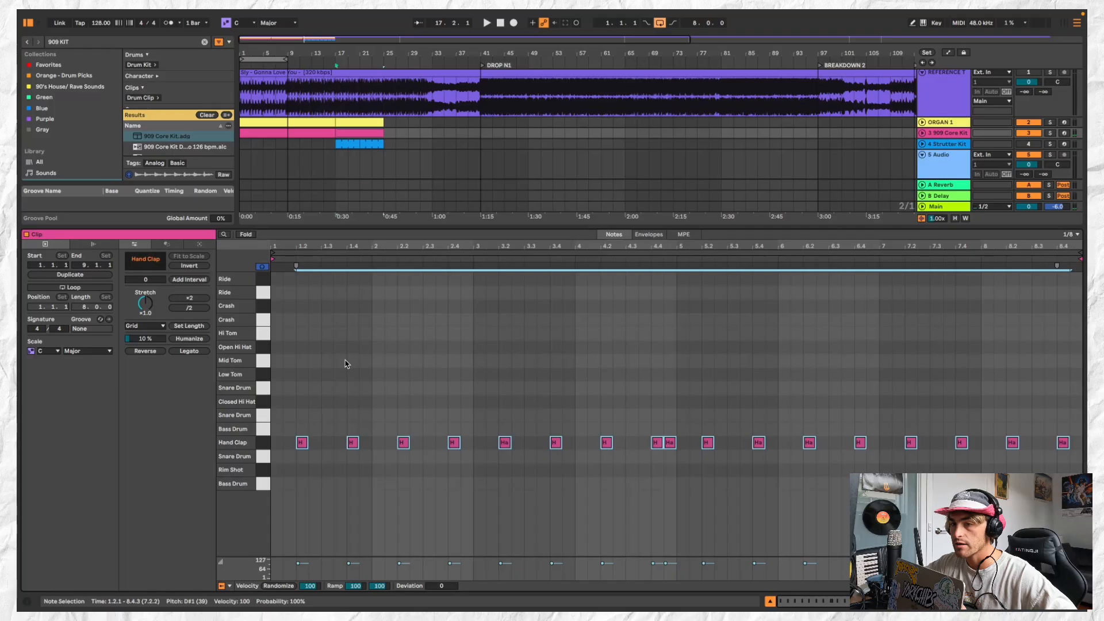
left_click(257, 340)
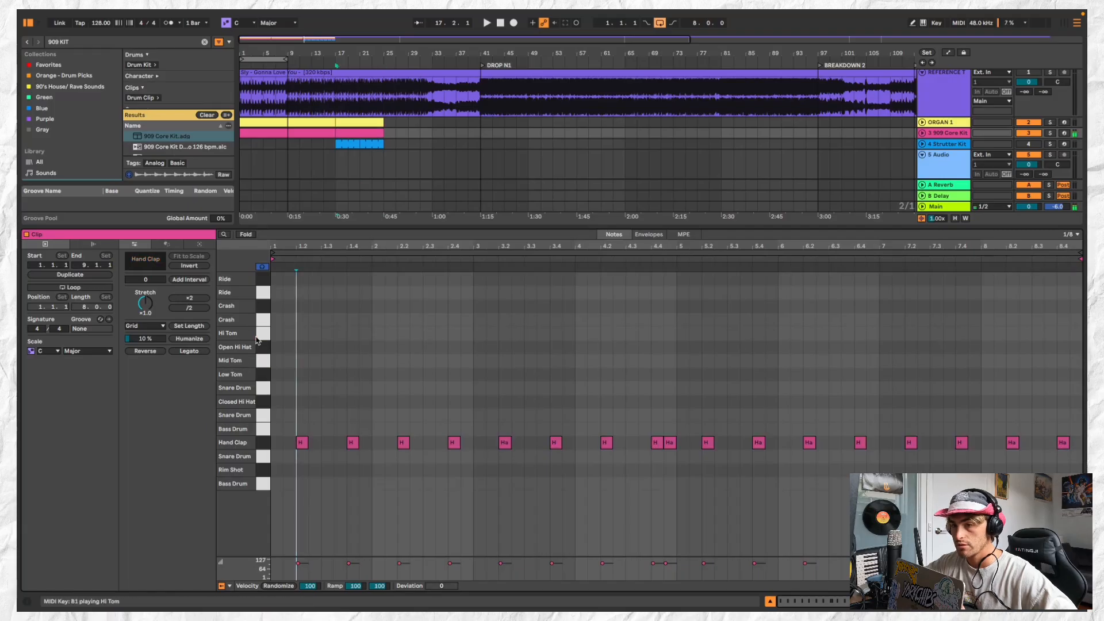
scroll(278, 401, "up", 2)
double_click(275, 401)
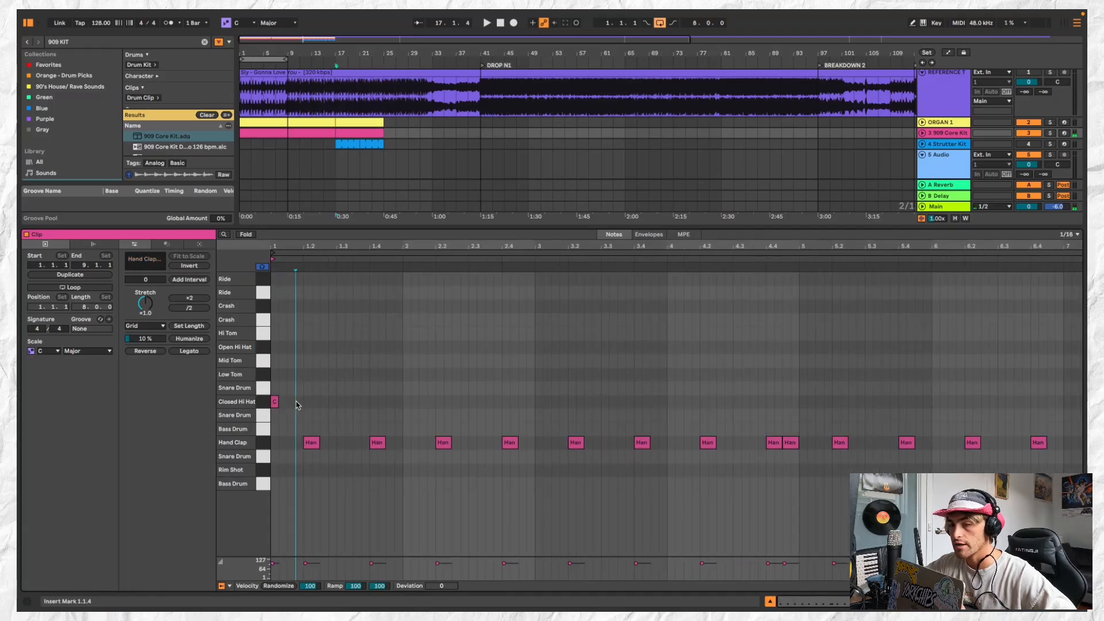
key("space")
double_click(292, 401)
left_click_drag(291, 402, 284, 403)
key("space")
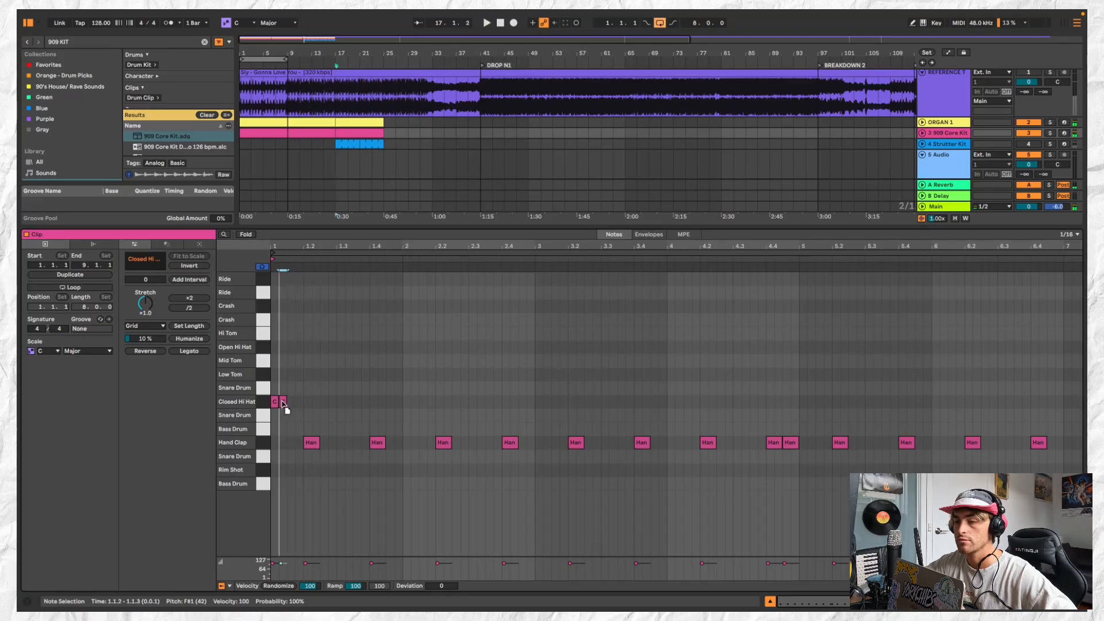
Add a third closed hi-hat note at 1.1.4 and play the pattern
key("space")
key("space")
key("space")
double_click(299, 402)
Duplicate the closed hi-hats and rearrange them into hits at 1.1.1, 1.1.3, 1.2.3, 1.3.2 and 1.3.3
key("space")
key("space")
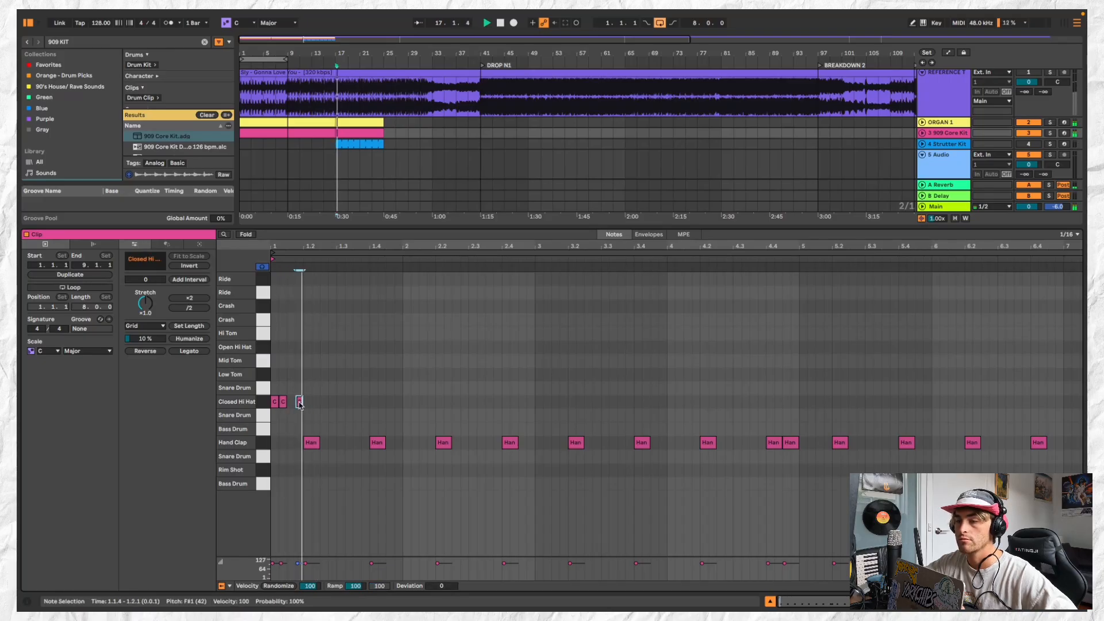
left_click_drag(299, 403, 272, 400)
key("space")
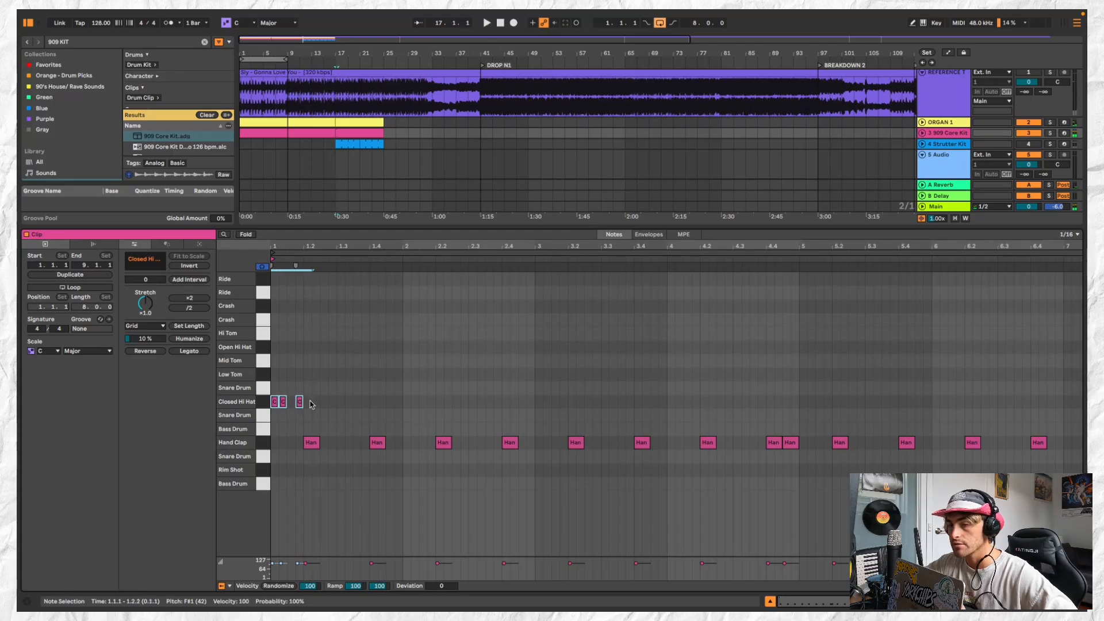
key("ctrl+d")
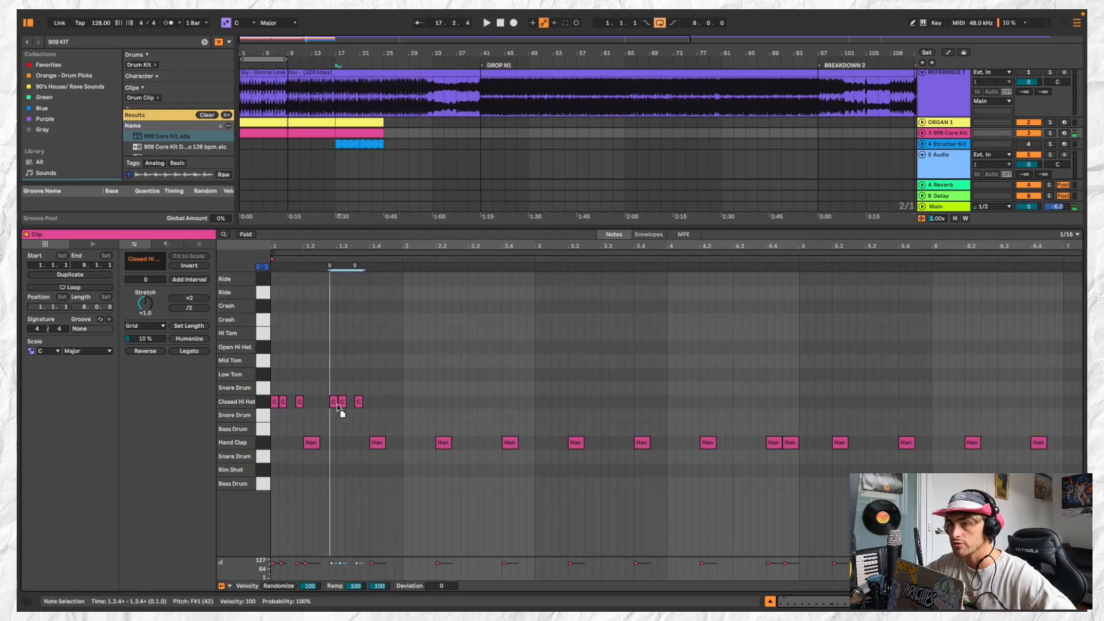
left_click_drag(337, 406, 350, 409)
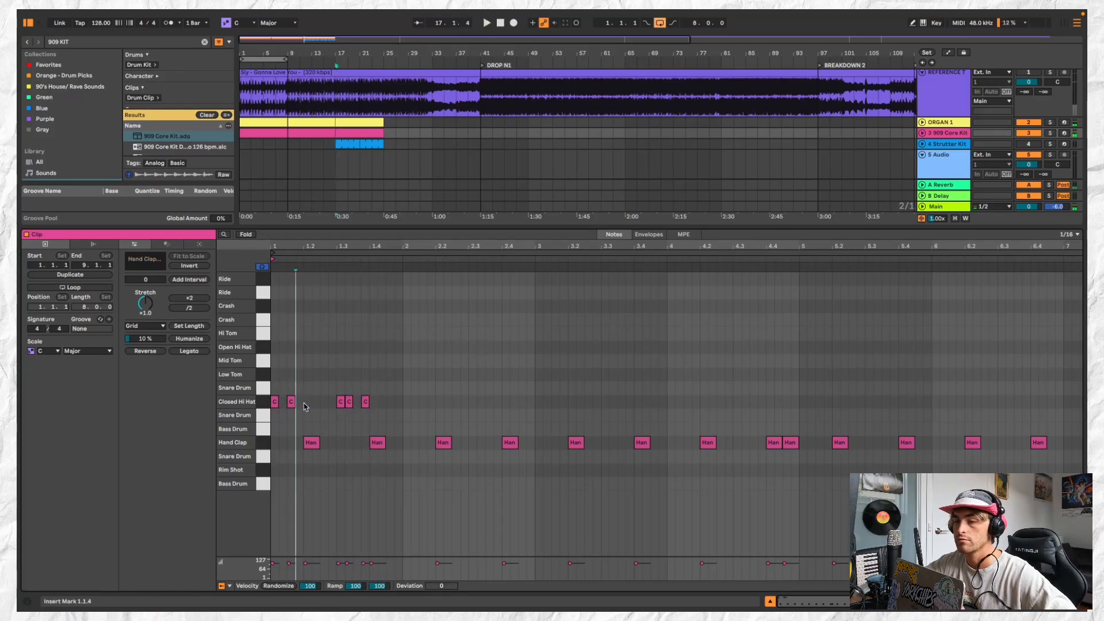
mouse_move(340, 402)
left_mouse_down()
mouse_move(322, 404)
mouse_move(357, 405)
left_mouse_up()
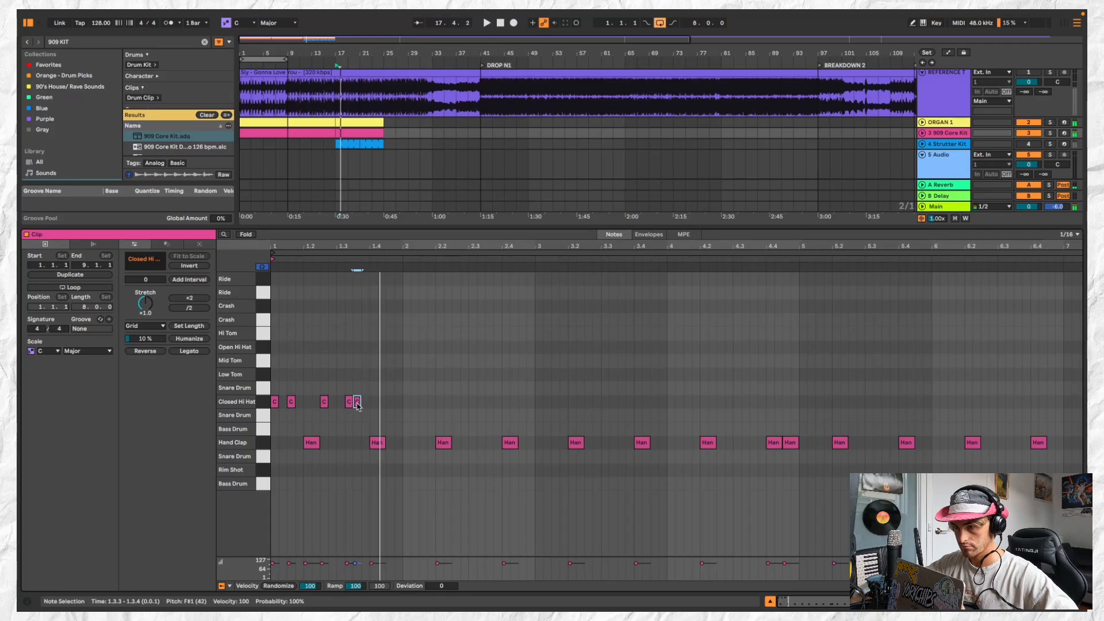
left_click(264, 397)
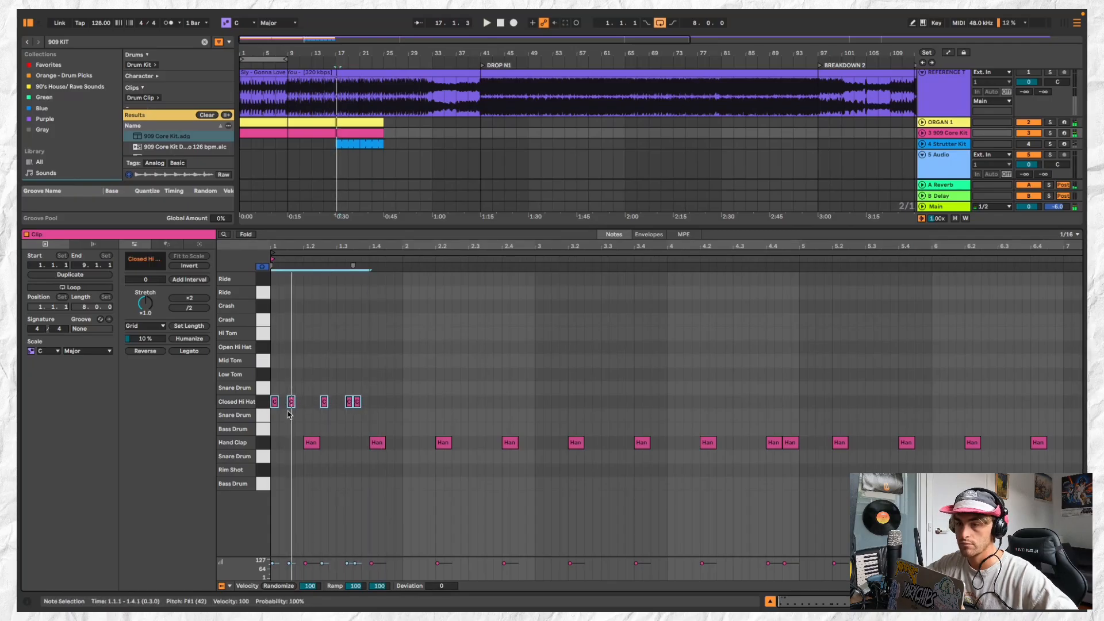
Add a rim shot, place it at 1.2.3 and lower its velocity to 76
left_click(293, 350)
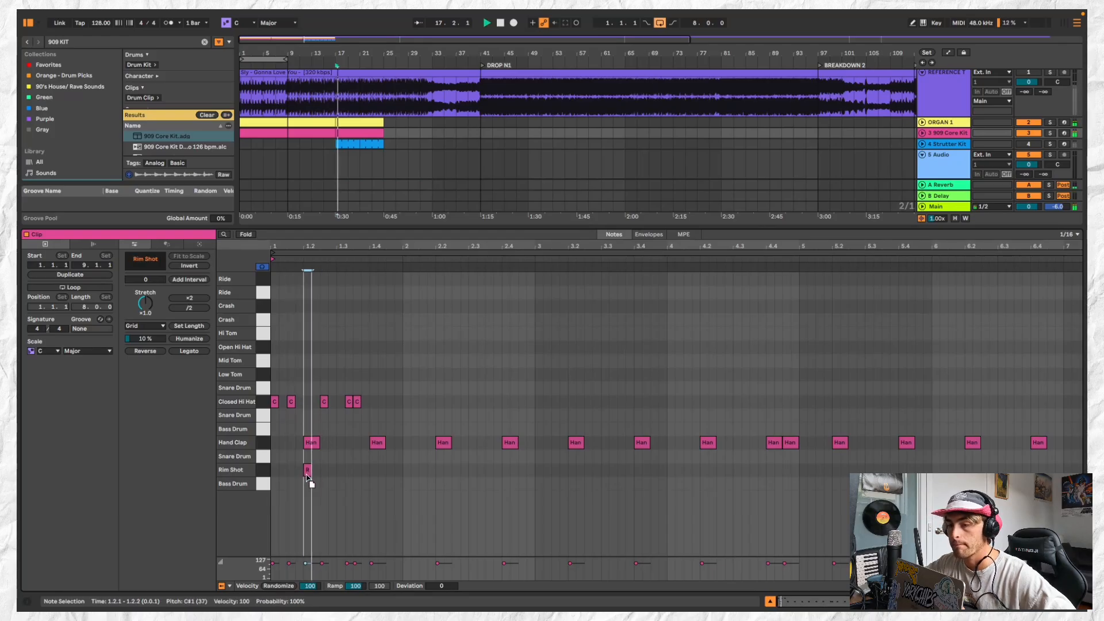
left_click_drag(307, 471, 324, 472)
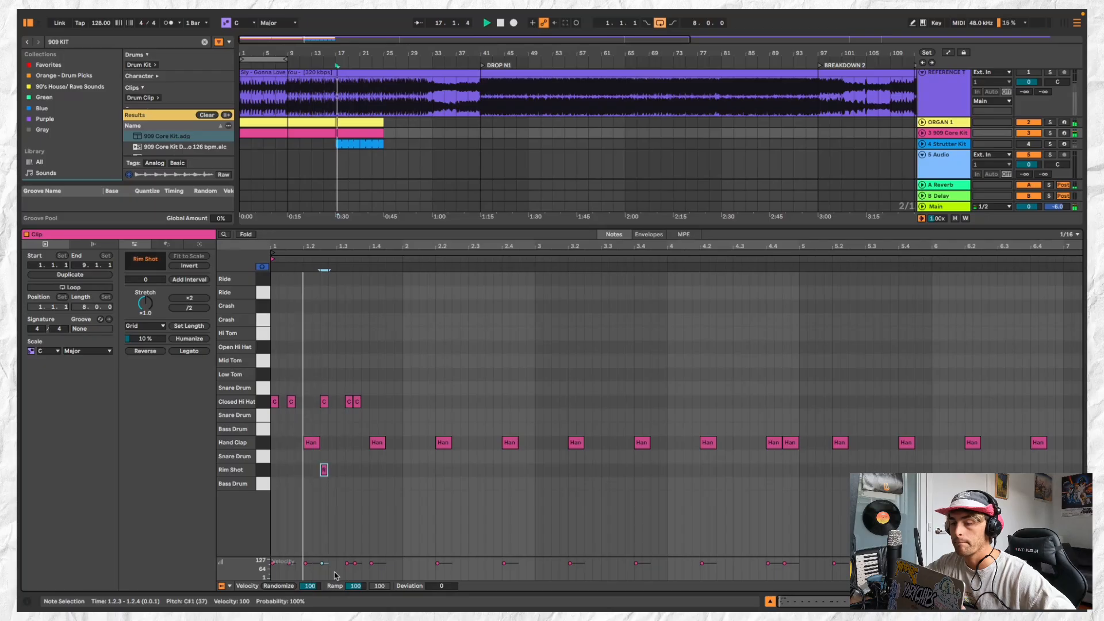
left_click_drag(322, 564, 323, 567)
Move the rim shot to 1.1.2, lower its velocity to 57 and play the drum pattern
left_click_drag(326, 474, 286, 477)
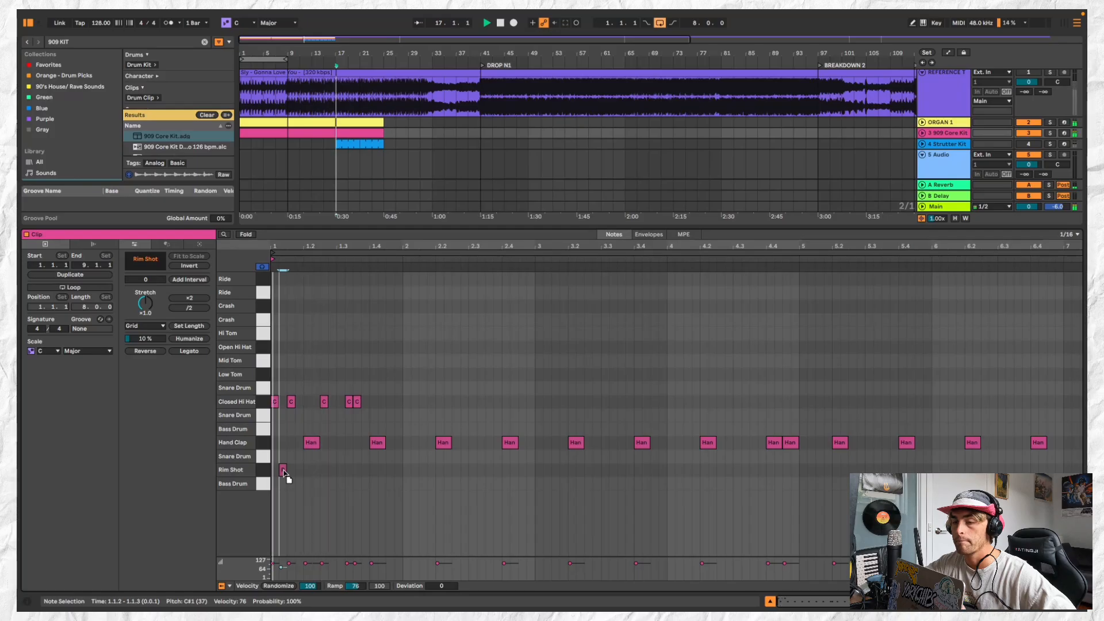
left_click_drag(280, 567, 280, 570)
key("space")
key("space")
key("space")
key("space")
key("space")
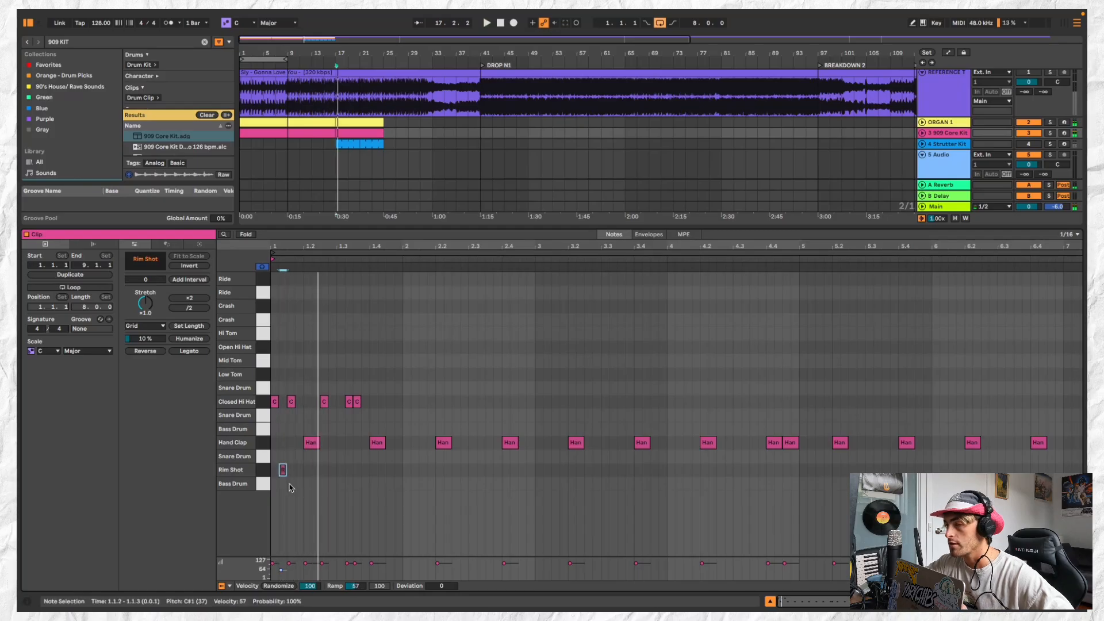
scroll(305, 371, "up", 5)
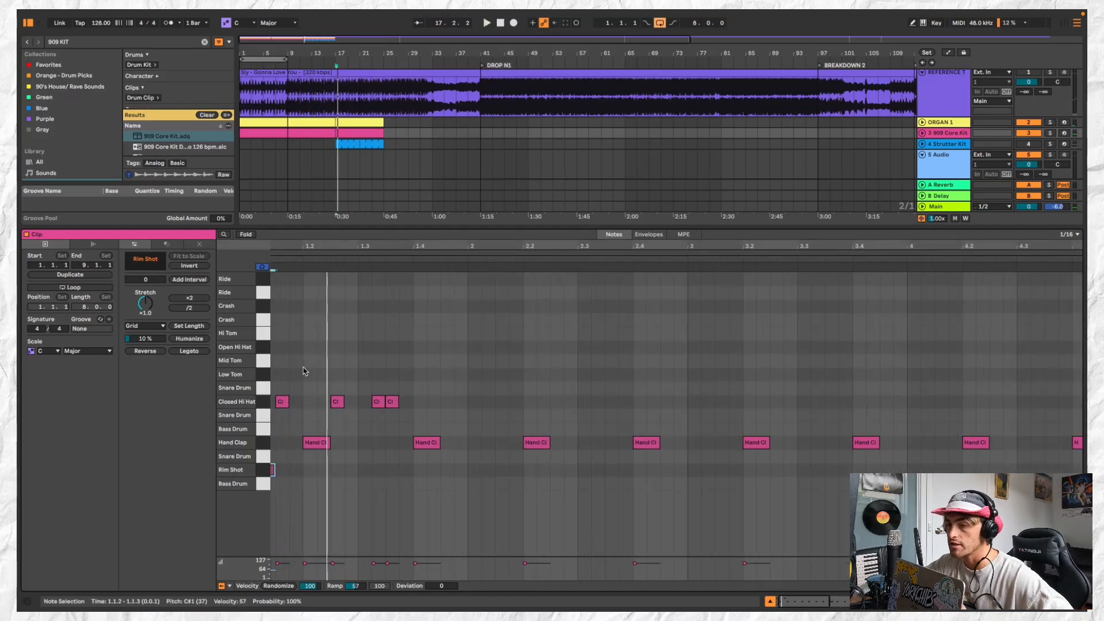
scroll(305, 371, "left", 3)
scroll(304, 408, "down", 1)
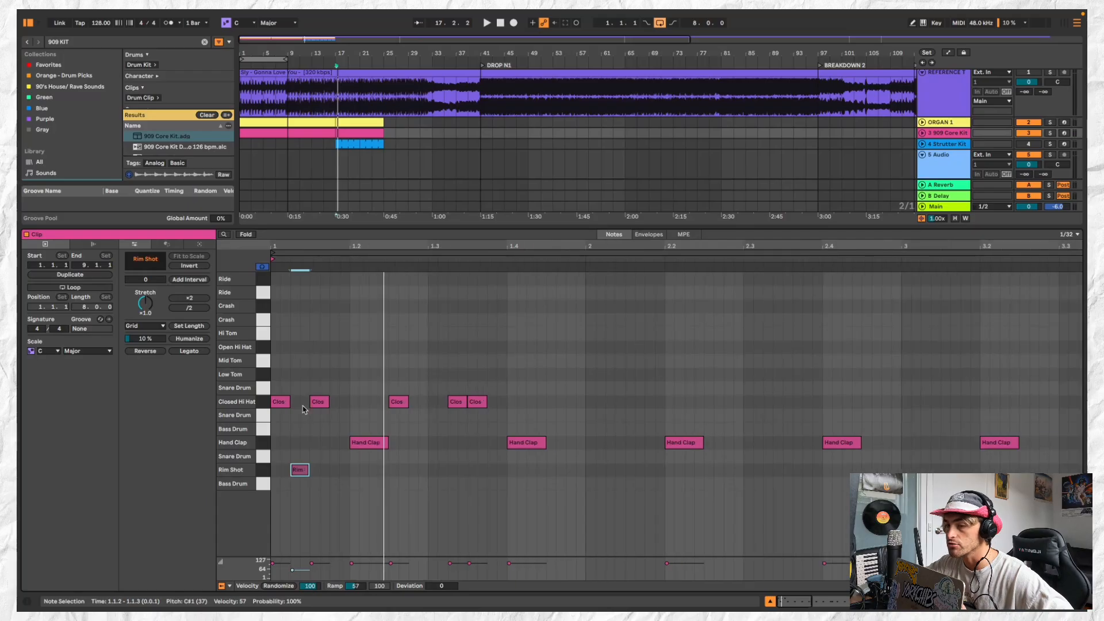
scroll(398, 422, "down", 3)
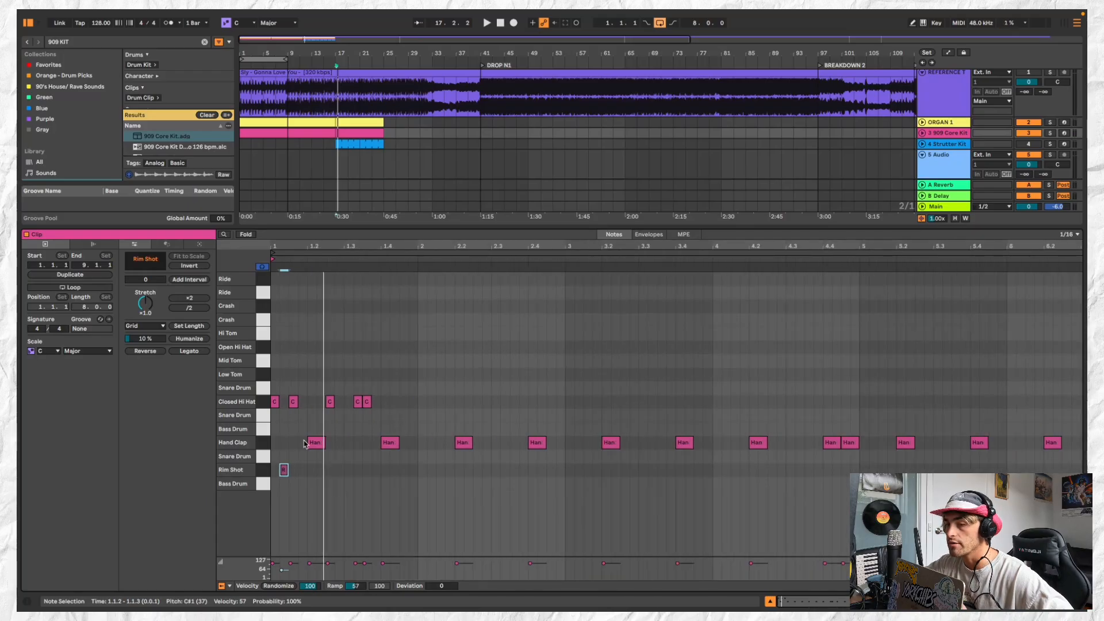
scroll(305, 443, "up", 3)
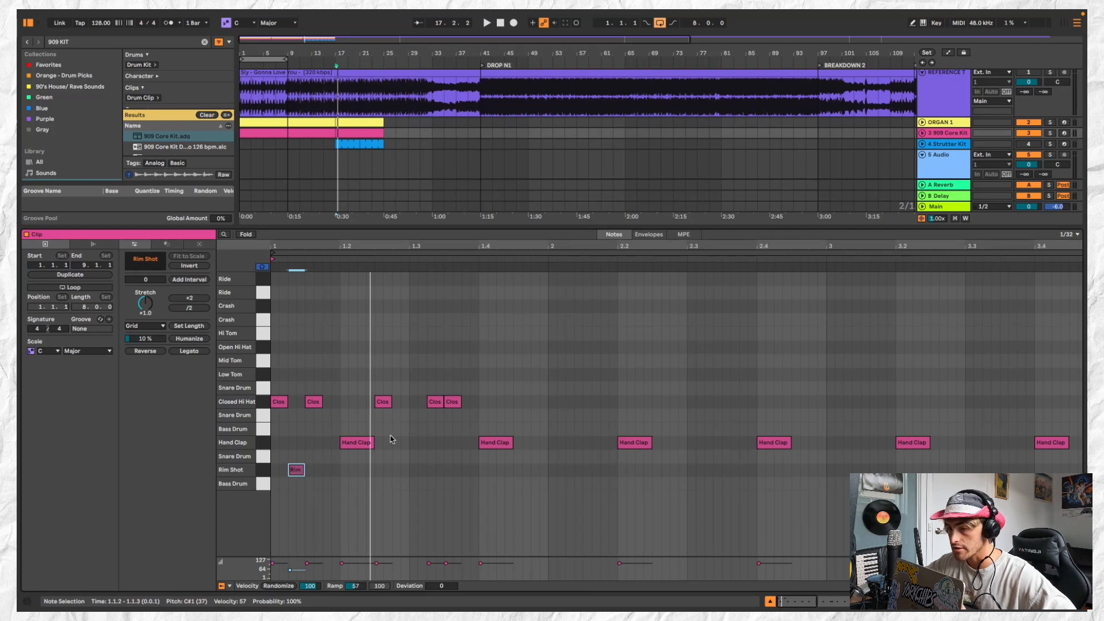
Add a rim shot at 1.3.1 and play the drum pattern
double_click(412, 470)
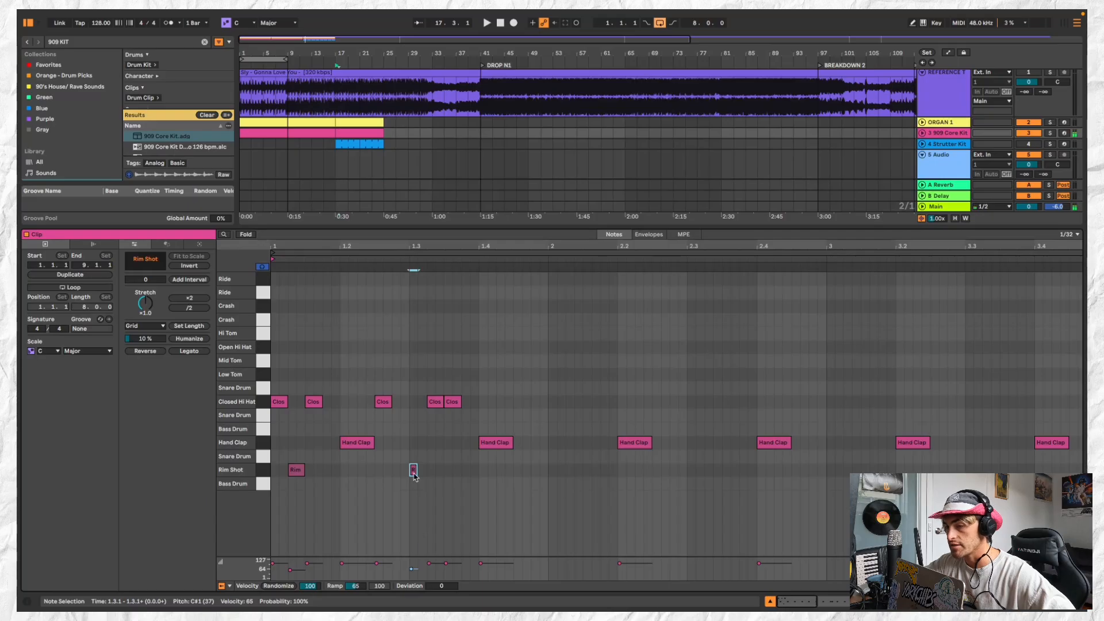
left_click_drag(415, 470, 427, 470)
scroll(427, 474, "down", 2)
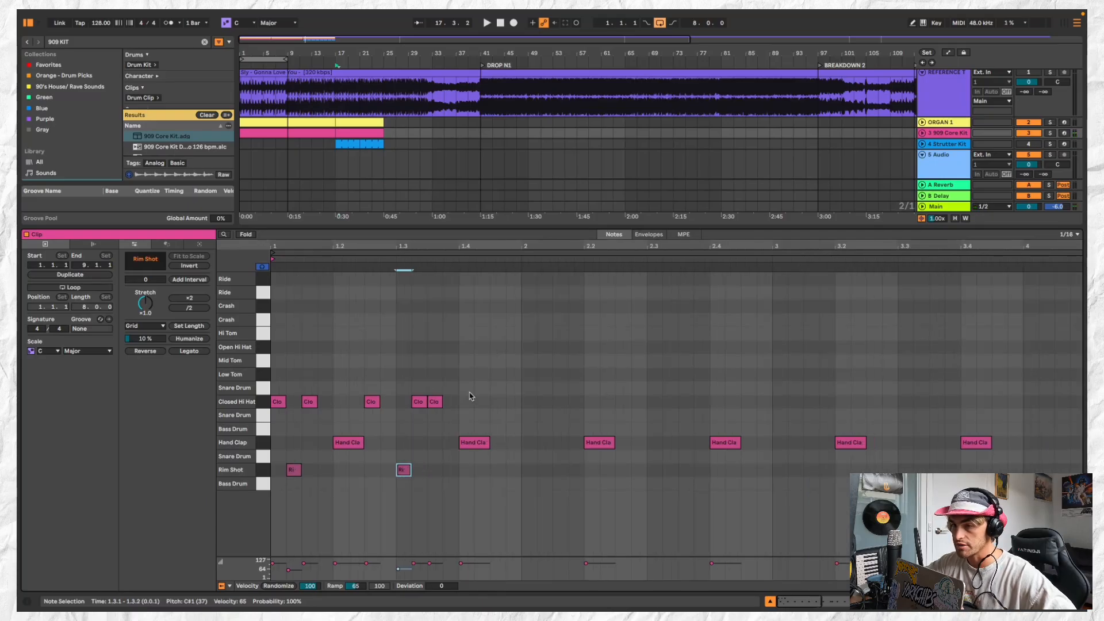
key("space")
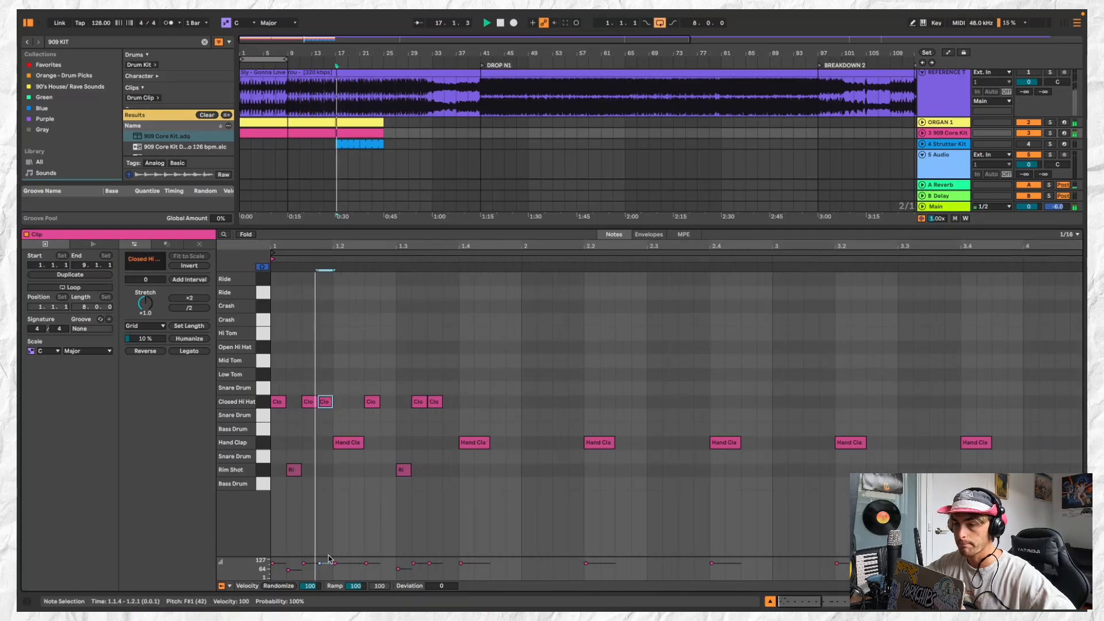
Add a softer closed hi-hat at 1.1.2 and repeatedly replay the opening of the drum pattern
left_click_drag(321, 563, 321, 568)
key("space")
key("space")
key("space")
key("space")
key("space")
mouse_move(325, 405)
left_mouse_down()
mouse_move(359, 400)
mouse_move(295, 403)
mouse_move(439, 411)
mouse_move(292, 409)
mouse_move(330, 397)
left_mouse_up()
key("space")
key("space")
key("space")
key("space")
key("space")
key("space")
key("space")
key("space")
key("space")
key("space")
key("space")
key("space")
Replace the closed hi-hat at 1.1.3 with one at 1.1.4, add another at 1.4.3 and select the hi-hats
key("space")
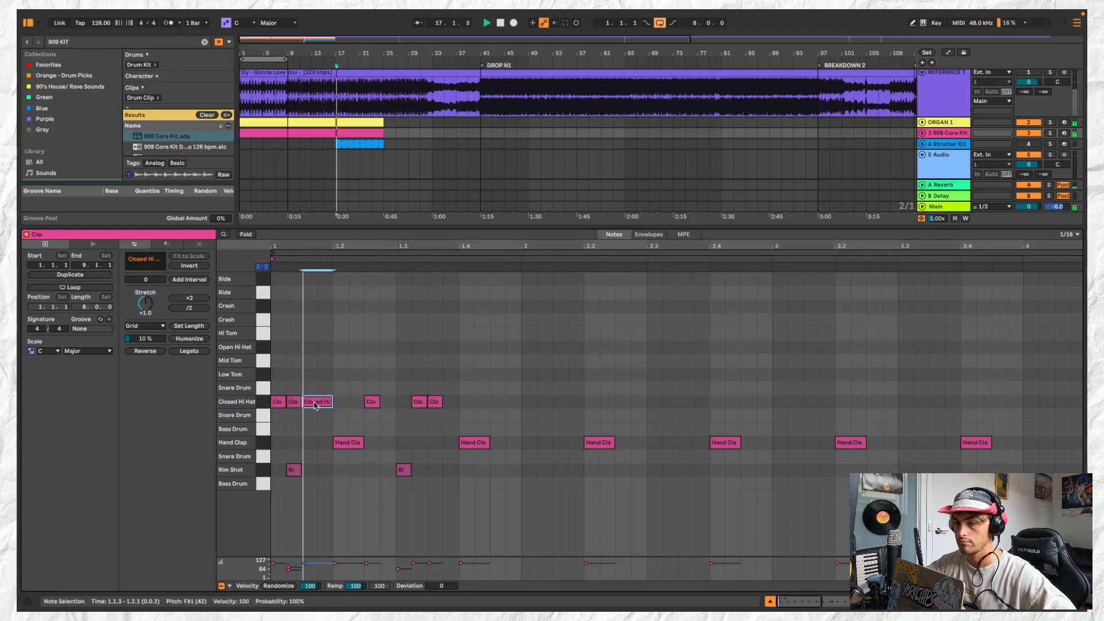
key("space")
double_click(329, 405)
double_click(330, 406)
key("space")
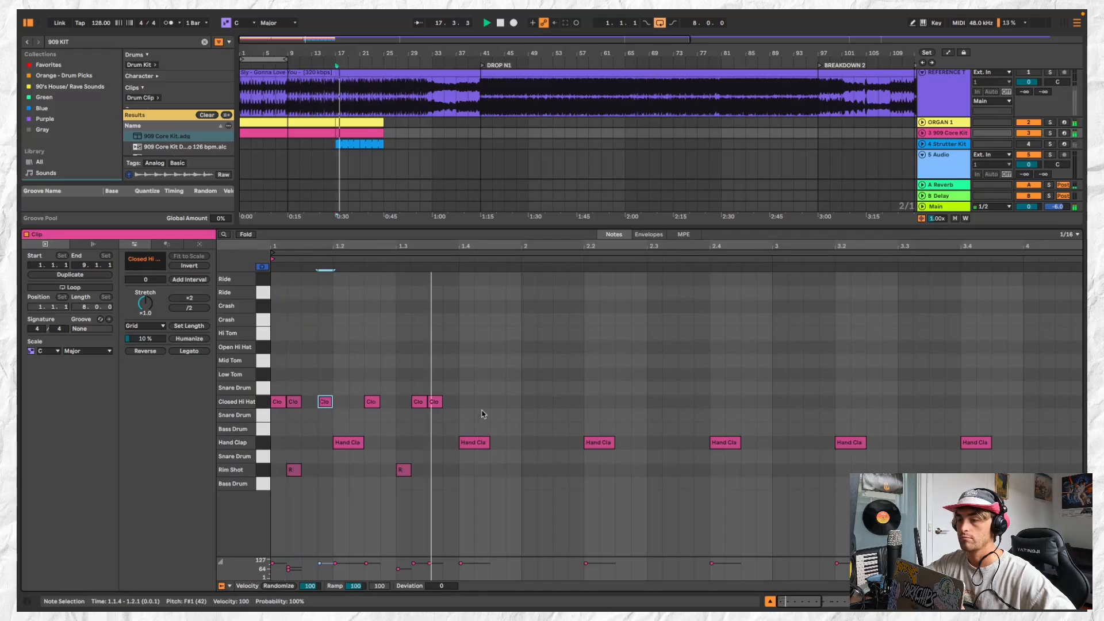
key("space")
double_click(498, 402)
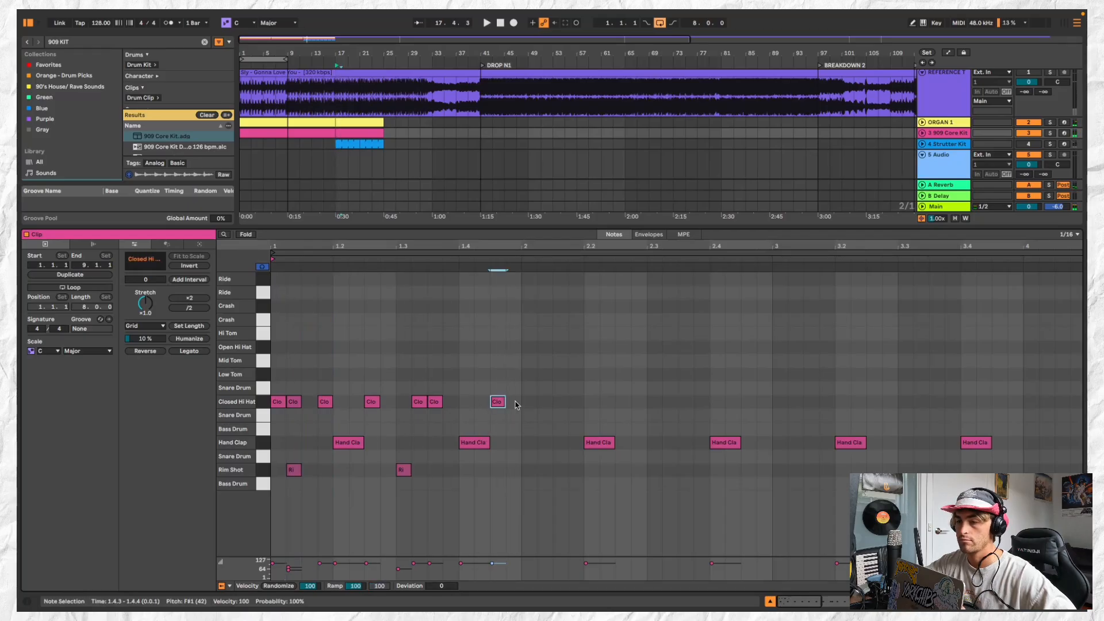
left_click_drag(515, 405, 236, 413)
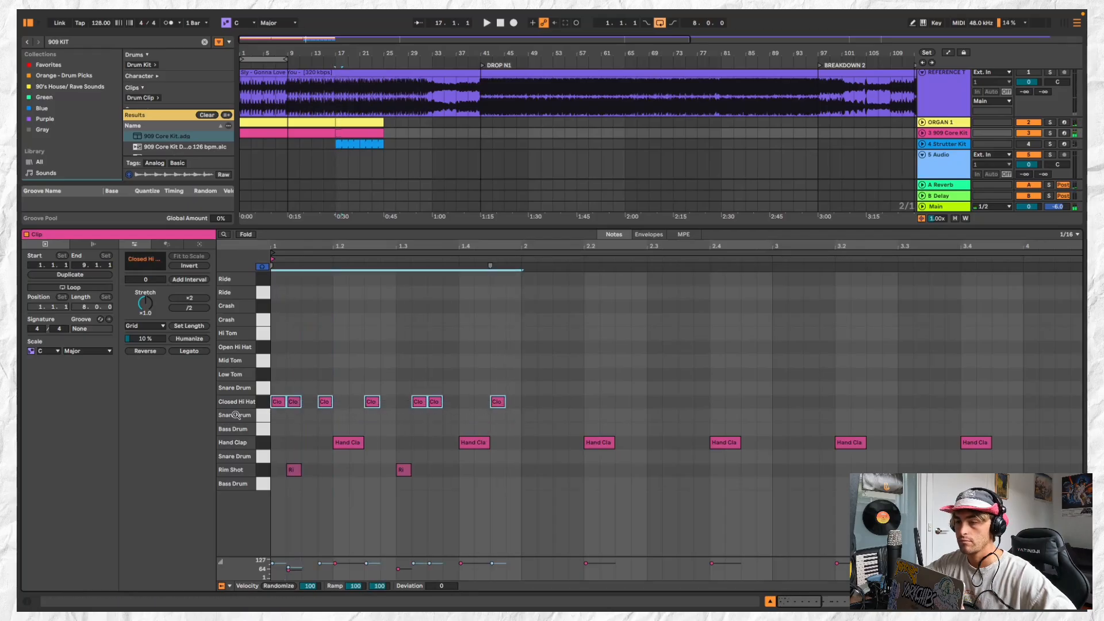
Trim the 909 clip at bar 17 to one bar, then duplicate and join it into repeated three-bar clips
left_click(359, 133)
left_click_drag(383, 133, 347, 133)
key("plus")
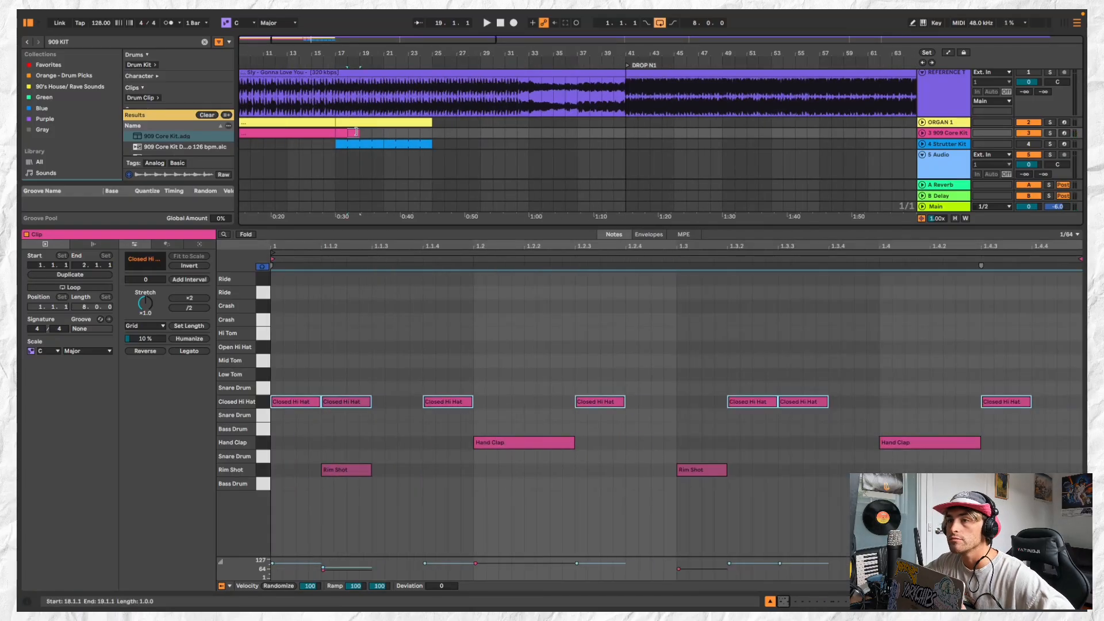
key("ctrl+d")
left_click(338, 132, "shift")
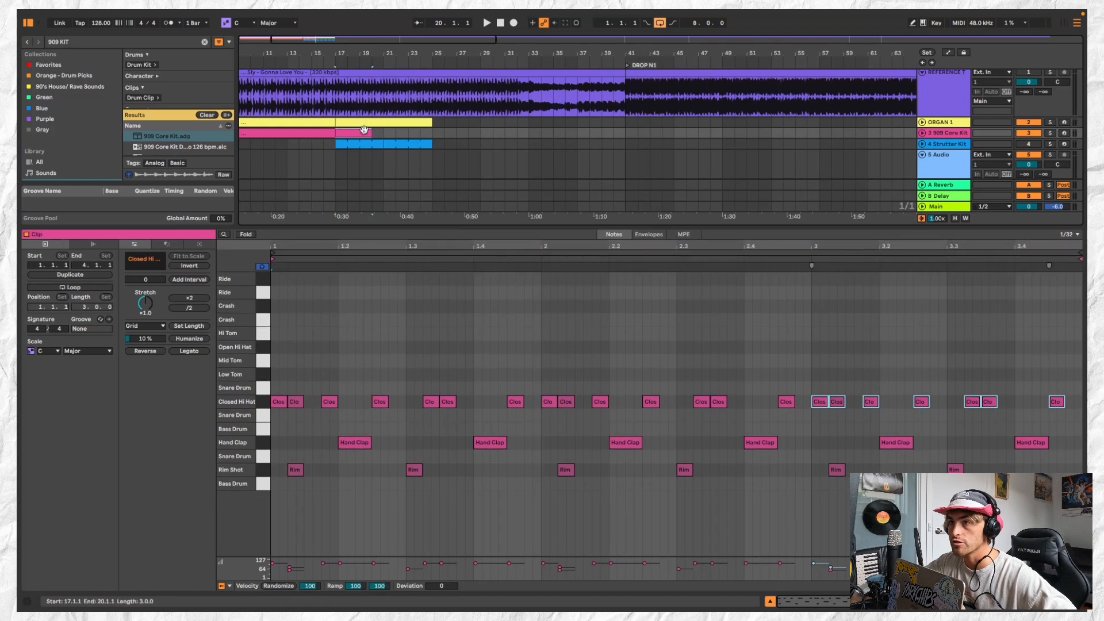
key("ctrl+d")
left_click(361, 133)
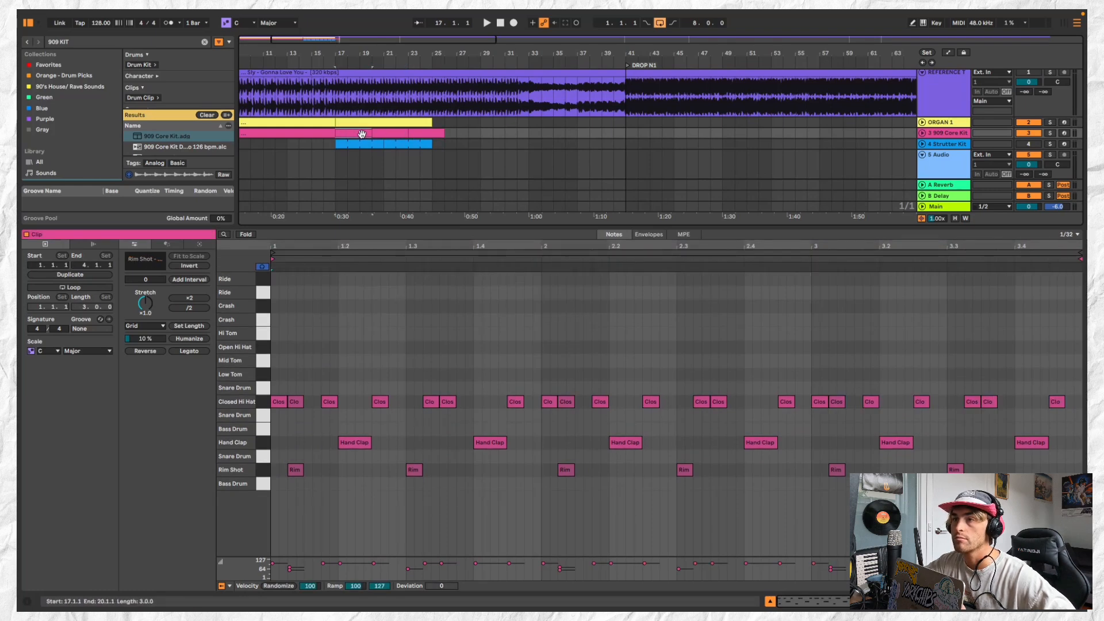
Rework the 909 clips from bar 17 into duplicated two-bar clips and delete the excess after bar 25
key("space")
left_click_drag(369, 132, 357, 132)
key("ctrl+d")
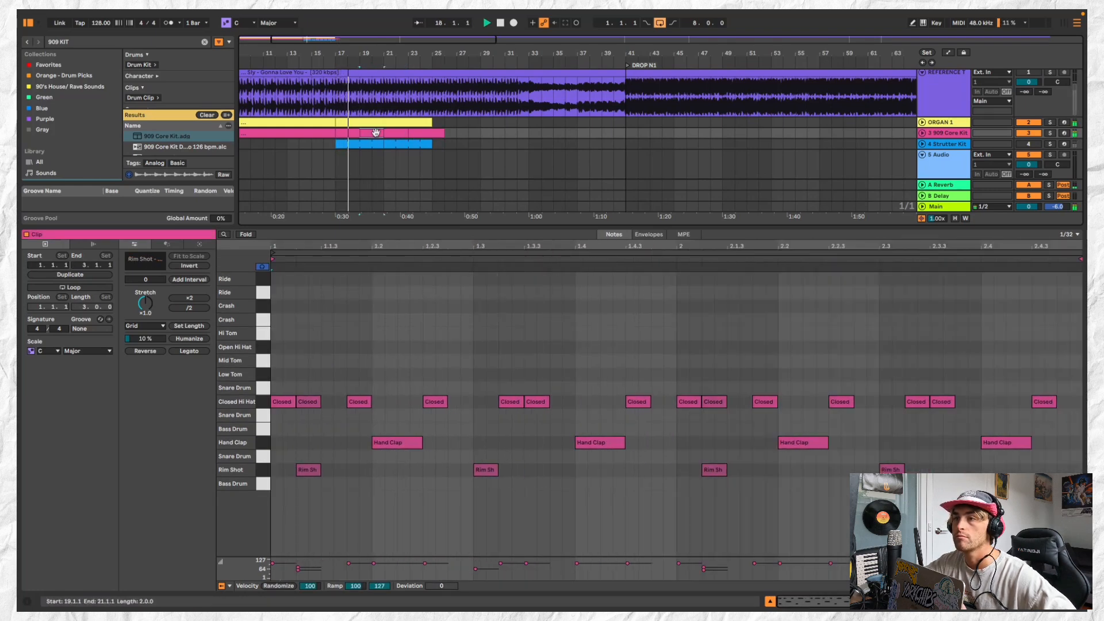
left_click(438, 133)
key("Delete")
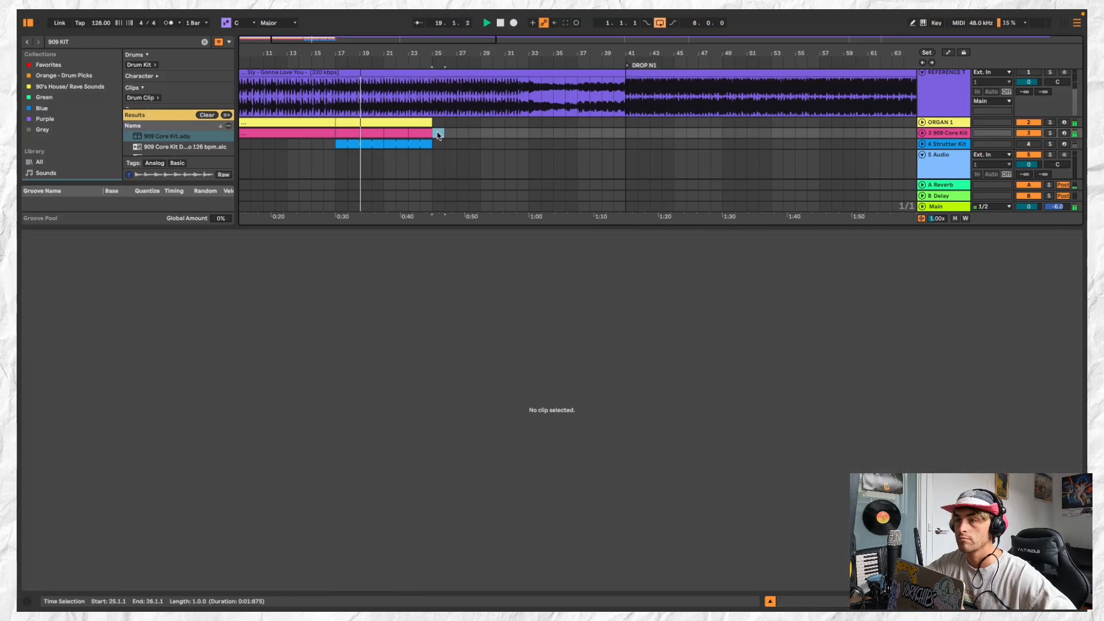
Delete the Strutter Kit track together with its clips
key("minus")
left_click(421, 145)
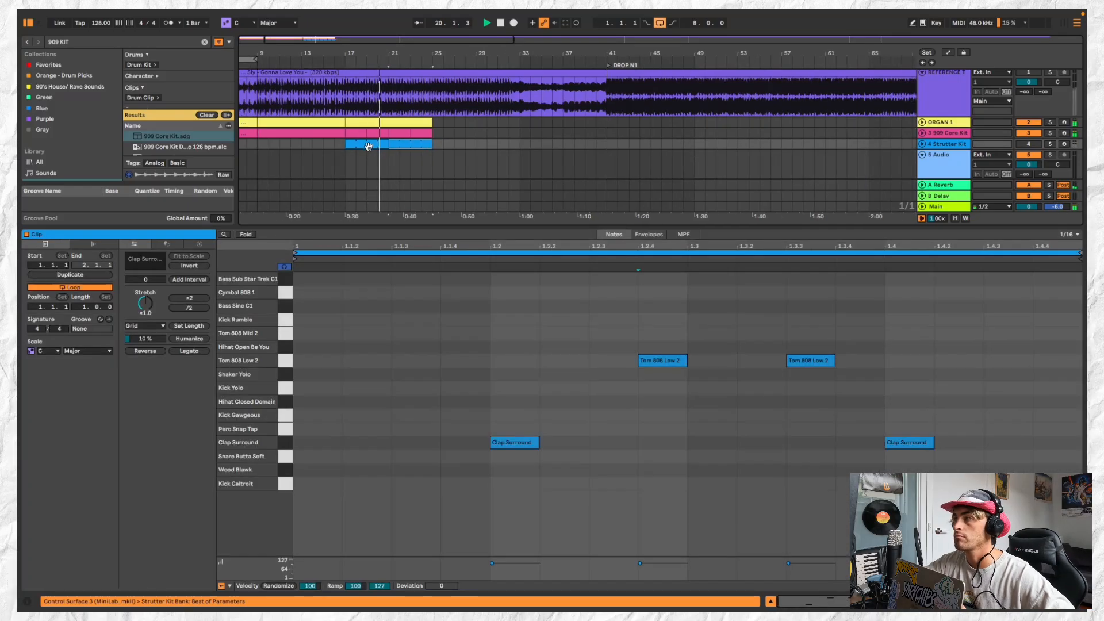
left_click(967, 143)
key("Delete")
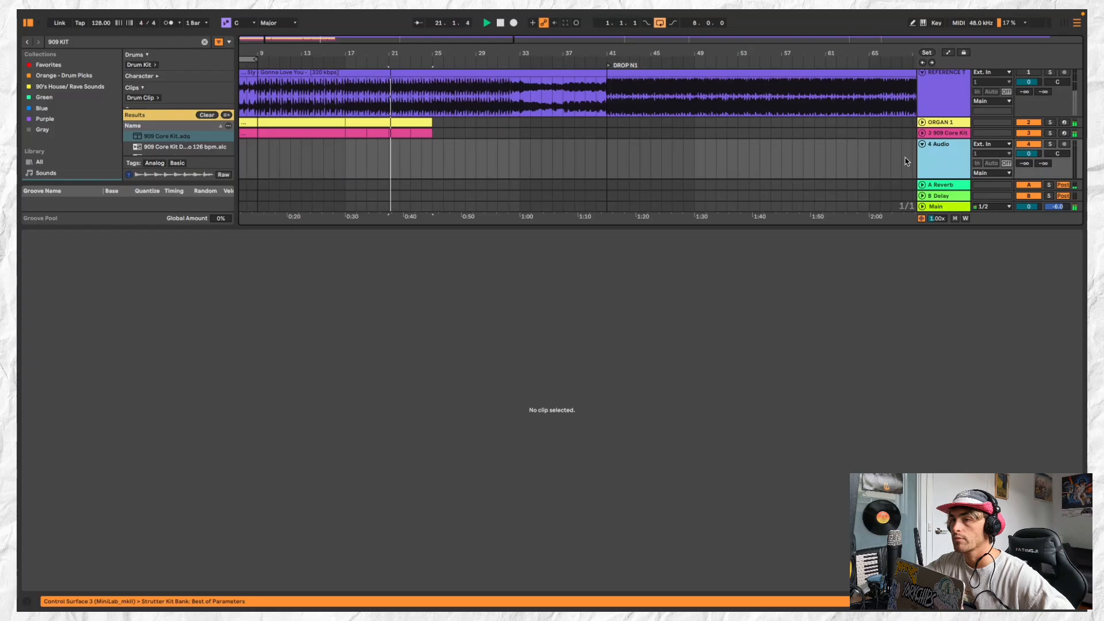
Stop playback and delete all rim shot notes from the 909 clip at bar 17
left_click(353, 132)
key("space")
left_click(265, 470)
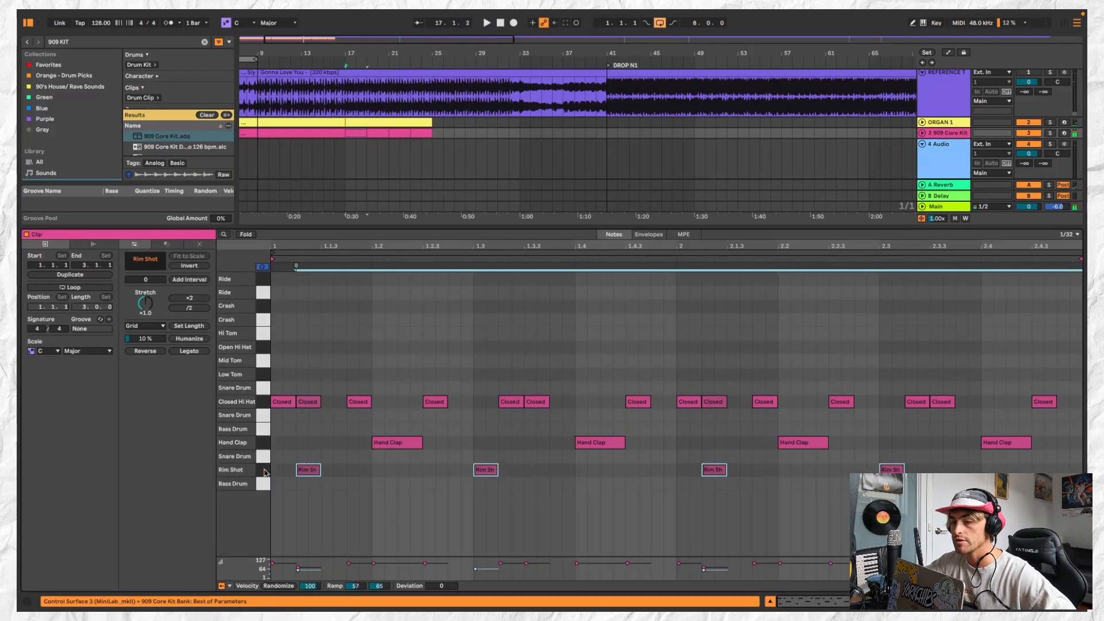
key("Delete")
Copy the edited two-bar 909 clip and paste it over the following 909 clips
left_click(359, 131)
key("super+c")
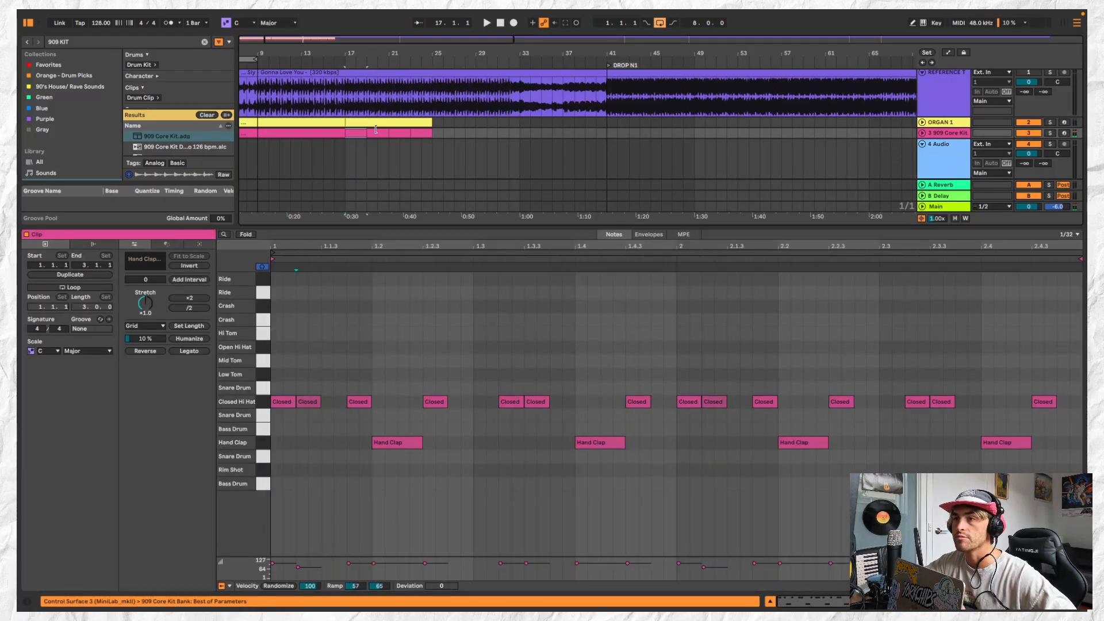
left_click(380, 131)
key("super+v")
key("super+v")
key("super+v")
Join the 909 clips from bars 17 to 21 into one four-bar clip and duplicate it to bar 25
left_click(375, 132, "shift")
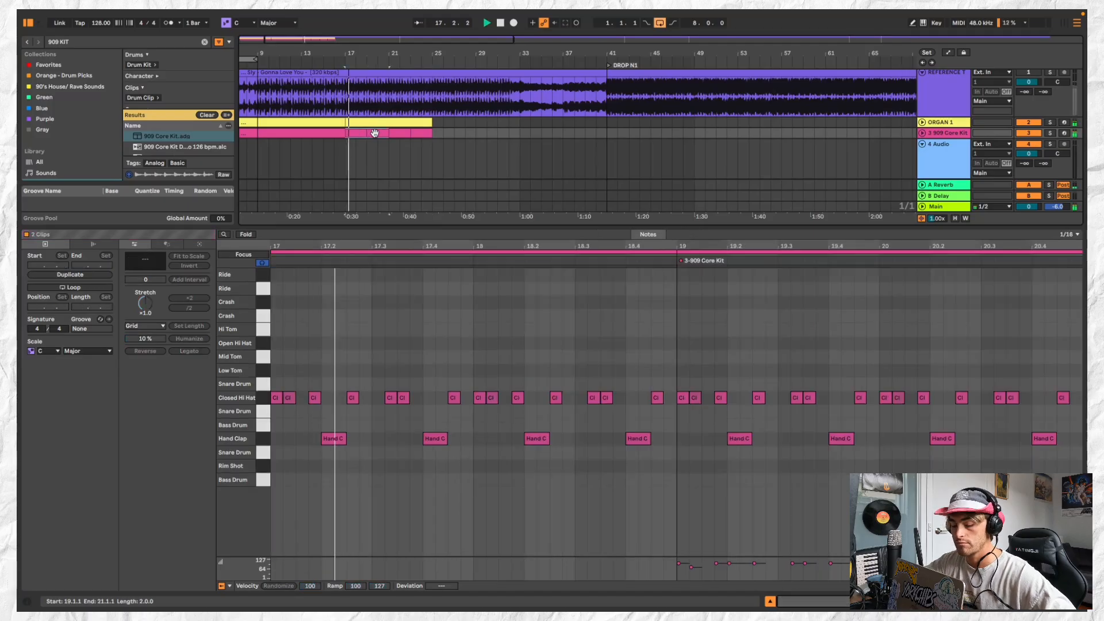
key("super+j")
key("super+d")
Copy the four-bar hi-hat and clap clips over the earlier 909 clips from bar 1 to bar 17
scroll(393, 133, "down", 2)
scroll(393, 133, "down", 3)
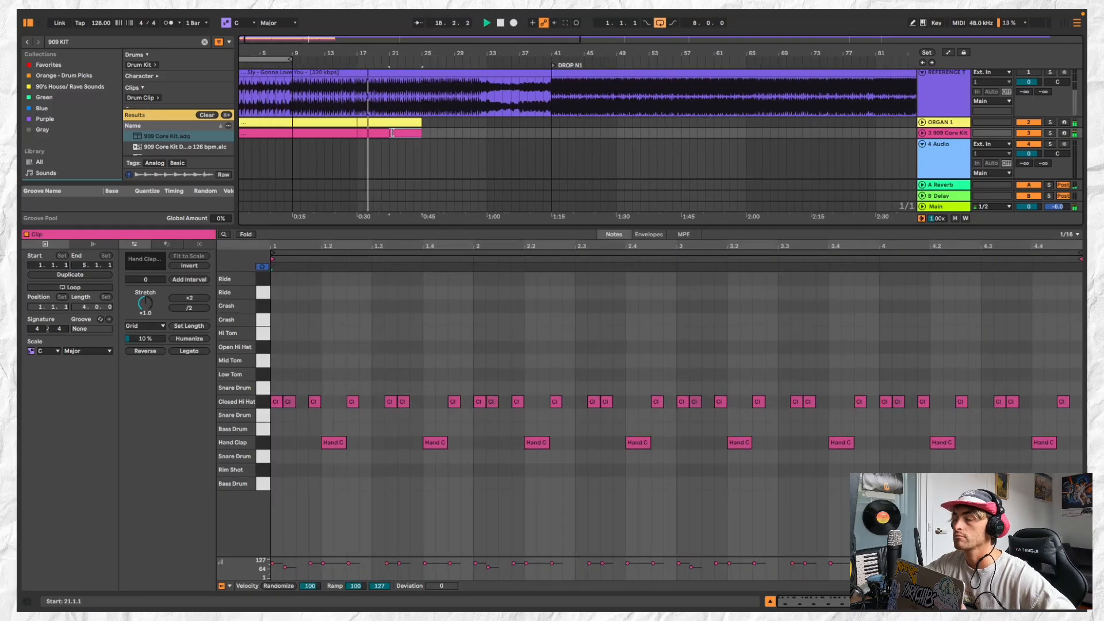
left_click(341, 133)
left_click(374, 133, "shift")
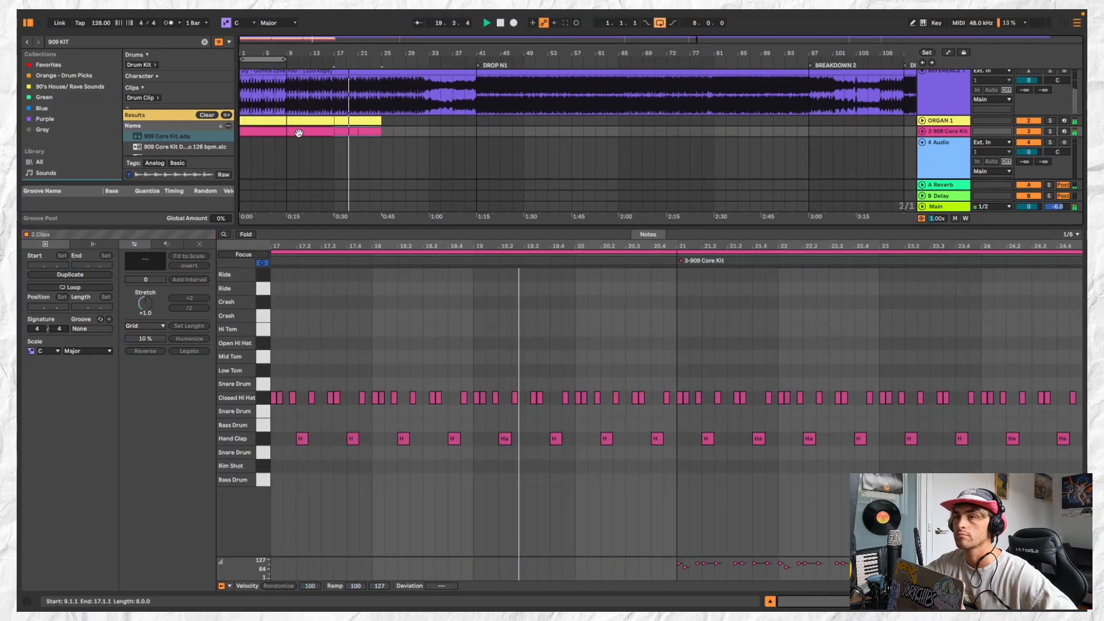
left_click(262, 134)
key("space")
left_click(260, 131)
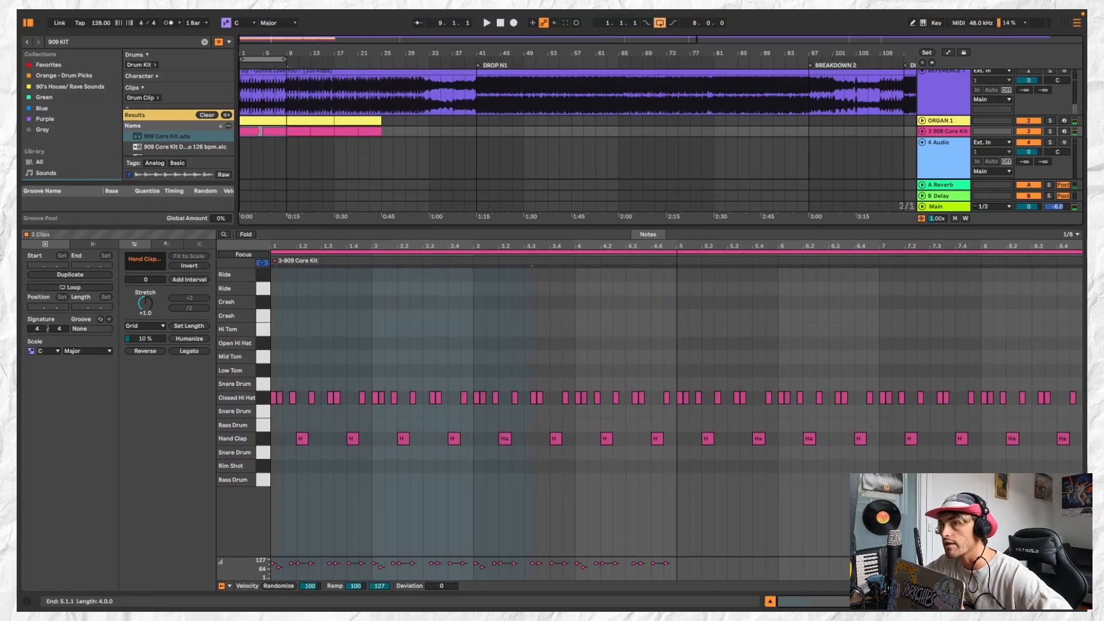
Turn off the arrangement loop
scroll(291, 130, "up", 3)
scroll(295, 125, "down", 3)
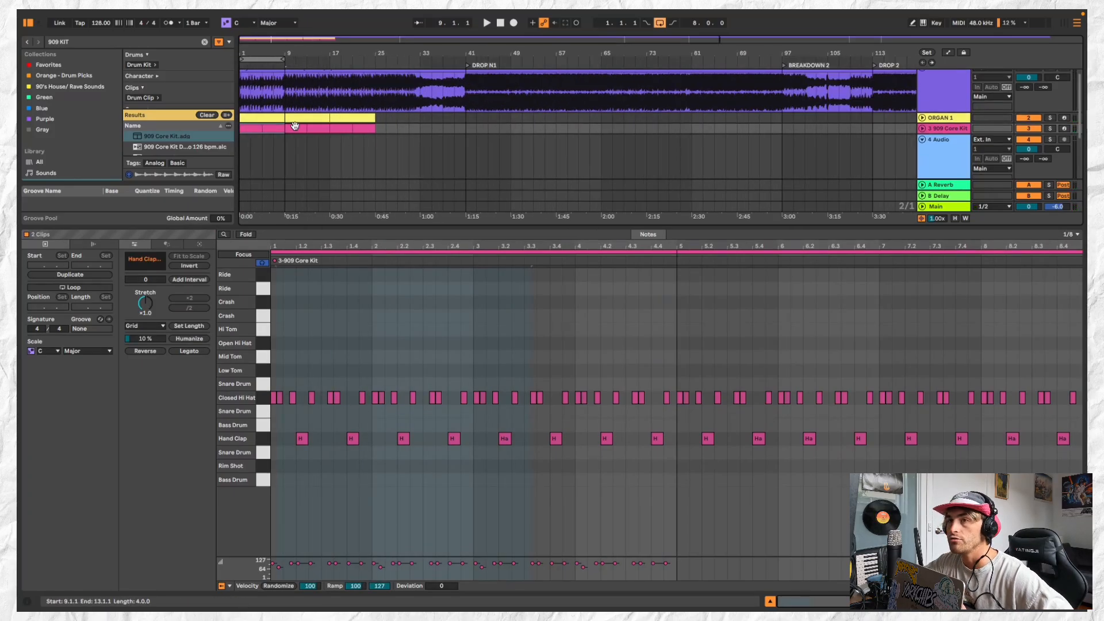
scroll(295, 125, "up", 1)
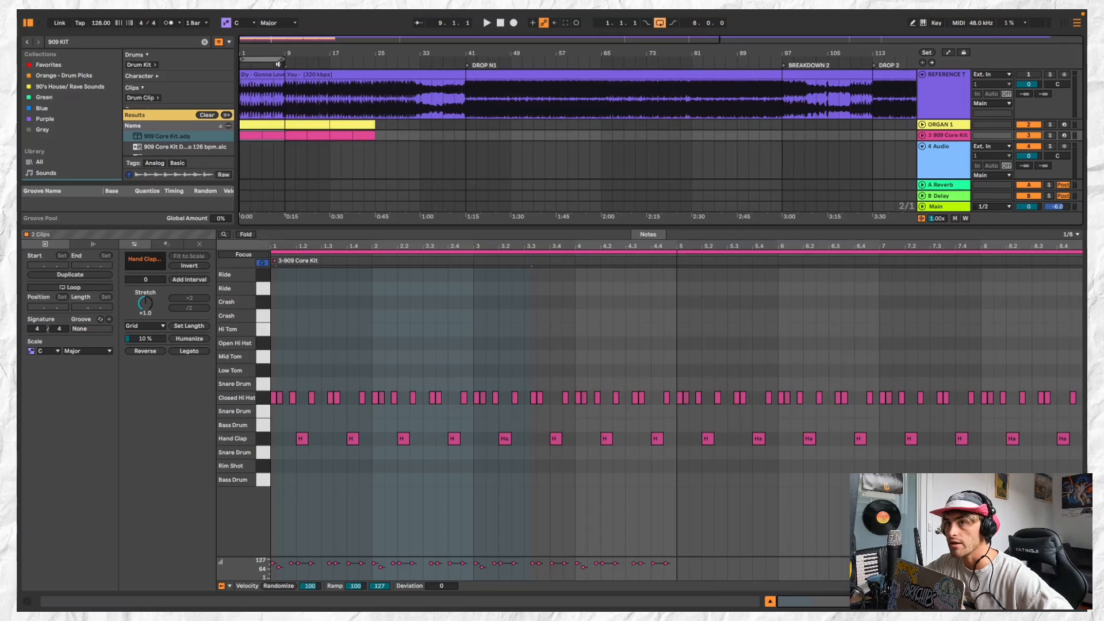
scroll(283, 74, "up", 4)
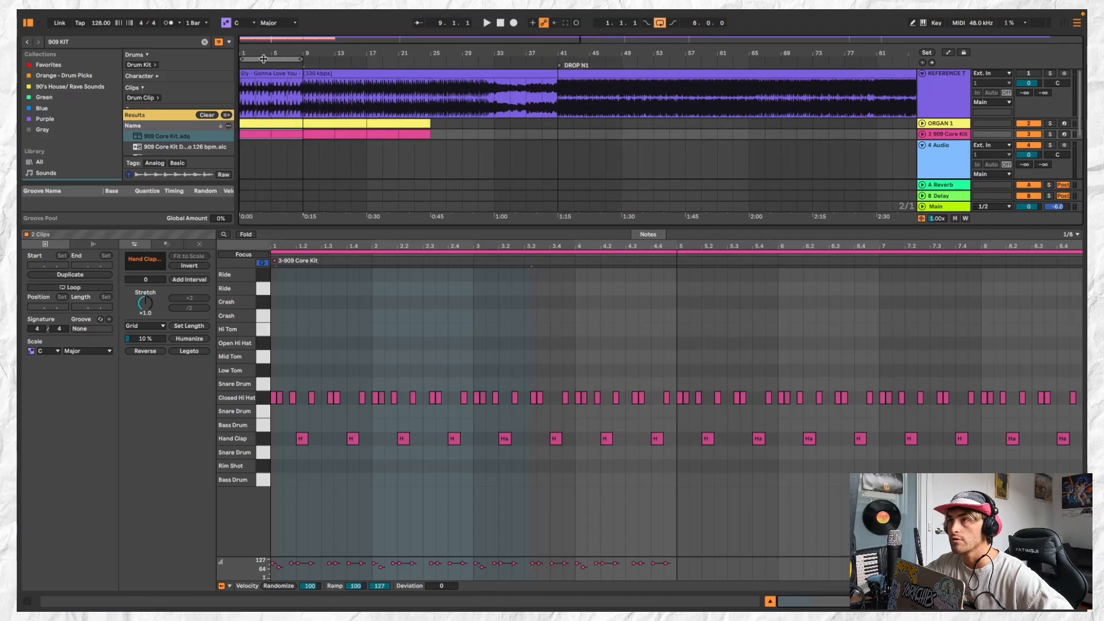
left_click(659, 24)
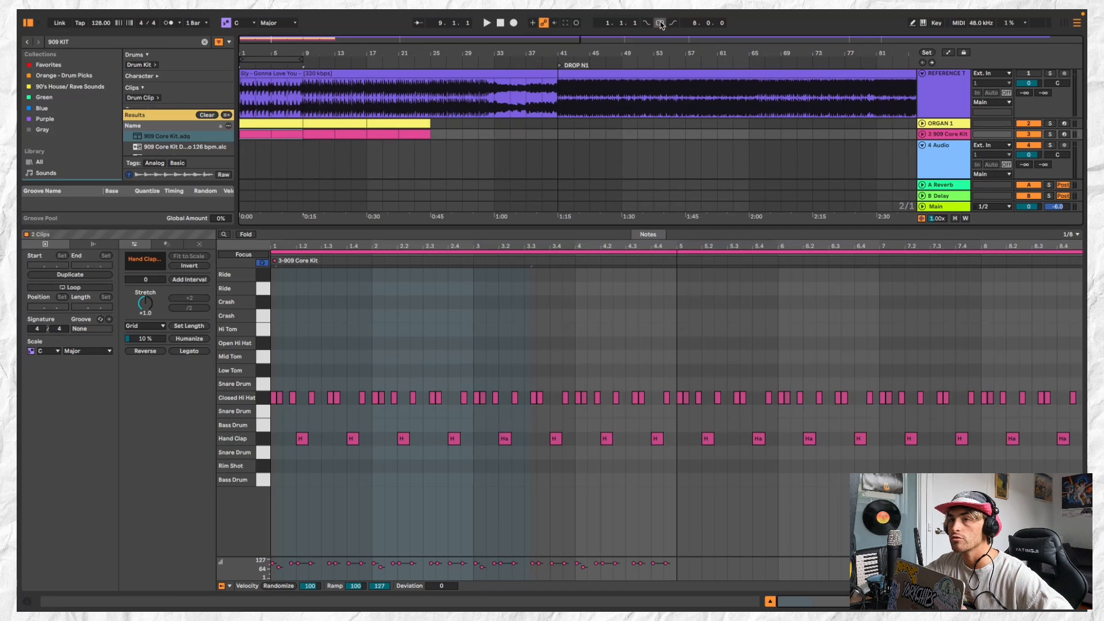
Add a locator at bar 1 named GROOVE BUILDER
right_click(306, 57)
left_click(299, 61)
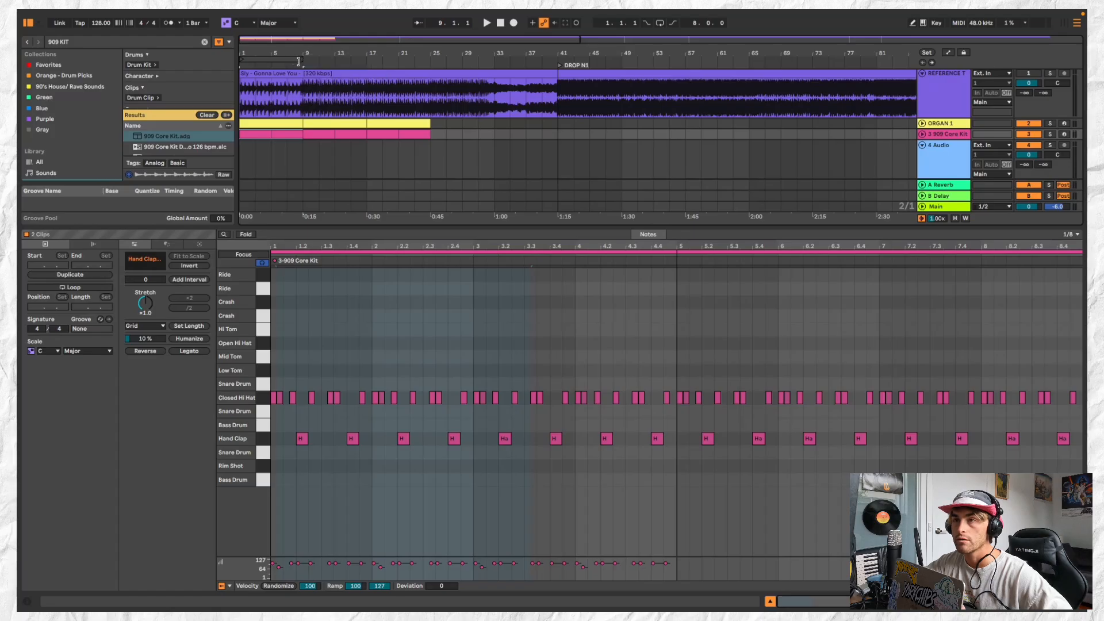
right_click(242, 67)
left_click(249, 74)
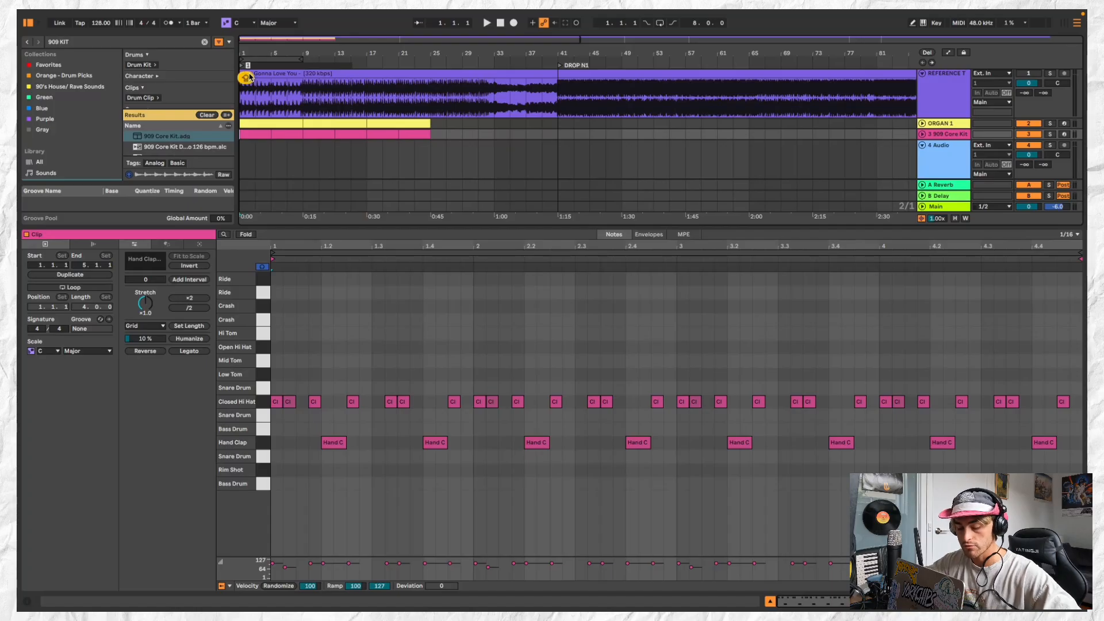
type("gro")
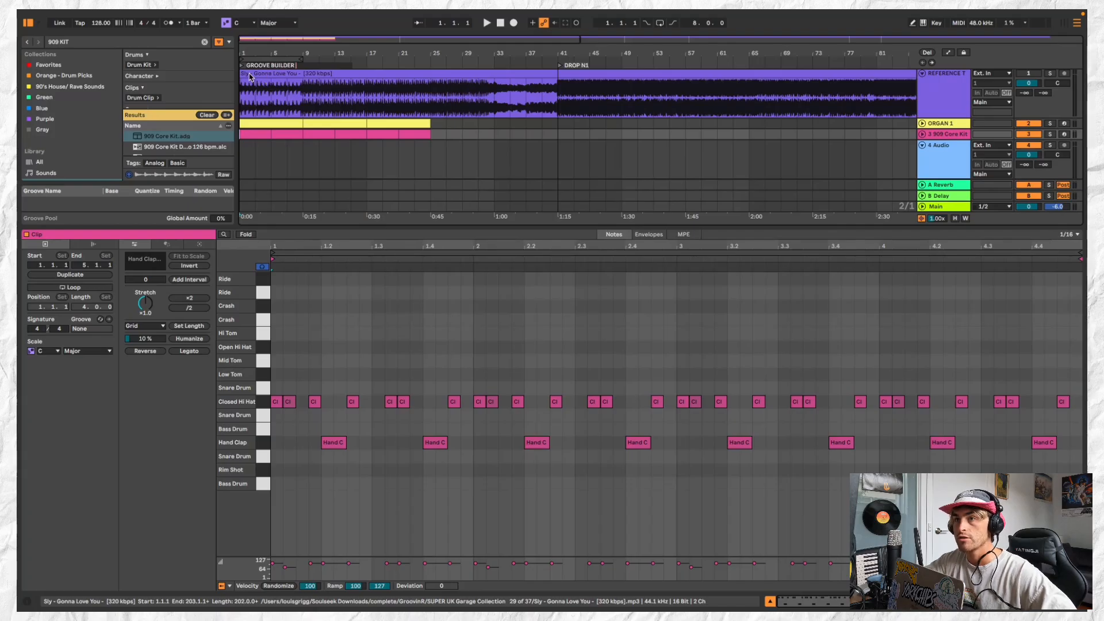
left_click(291, 58)
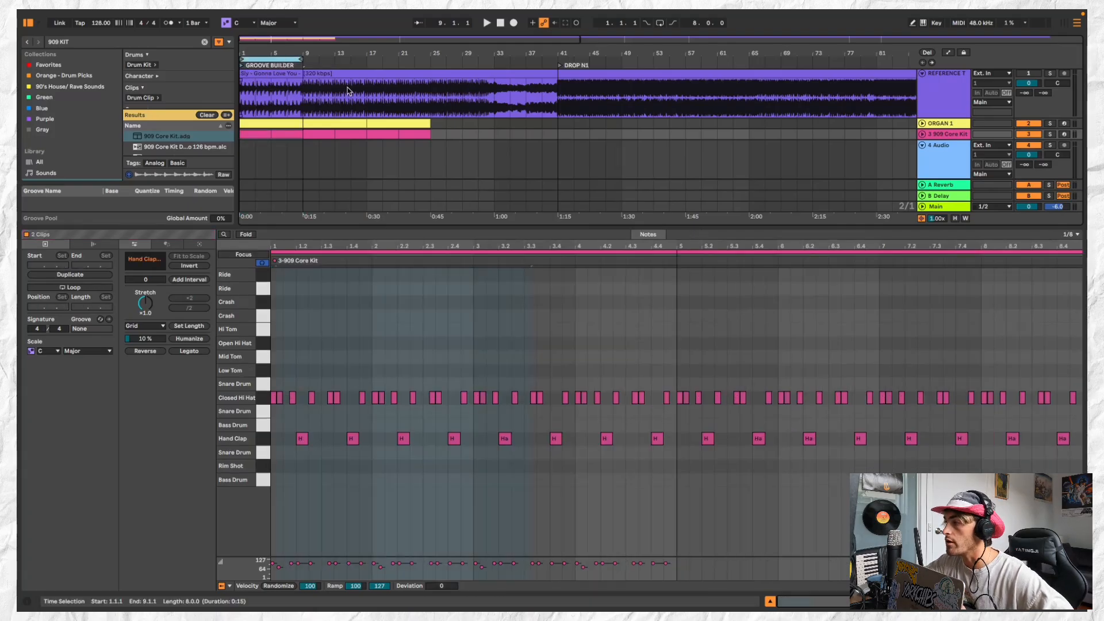
Look over the intro clips and section locators across the arrangement
scroll(310, 122, "down", 5)
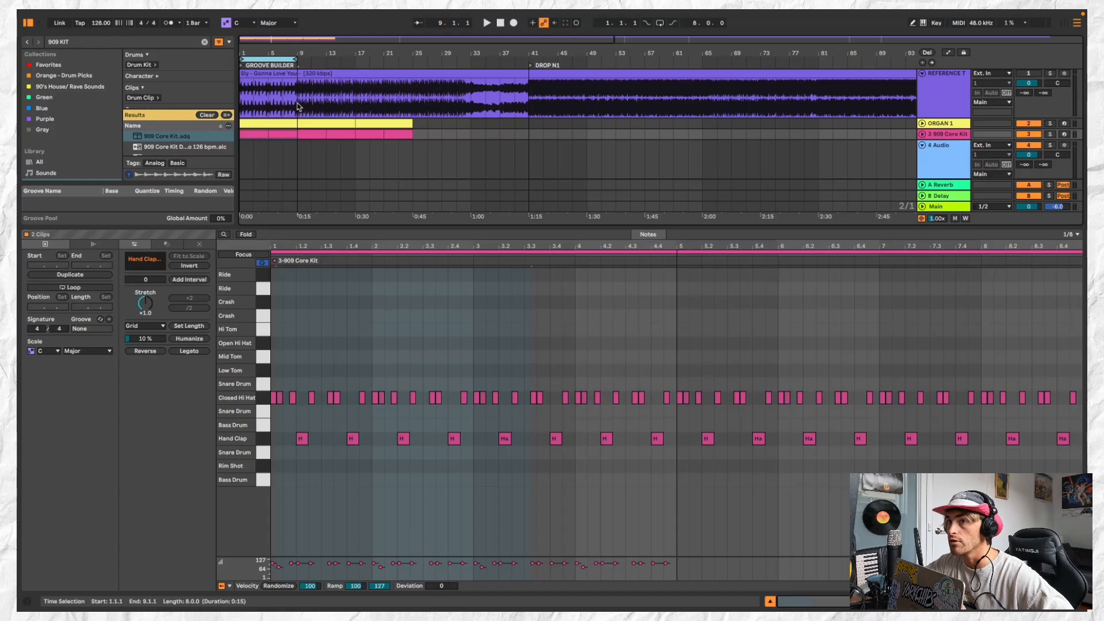
left_click(260, 132)
scroll(260, 132, "up", 2)
scroll(260, 133, "left", 2)
left_click(252, 126)
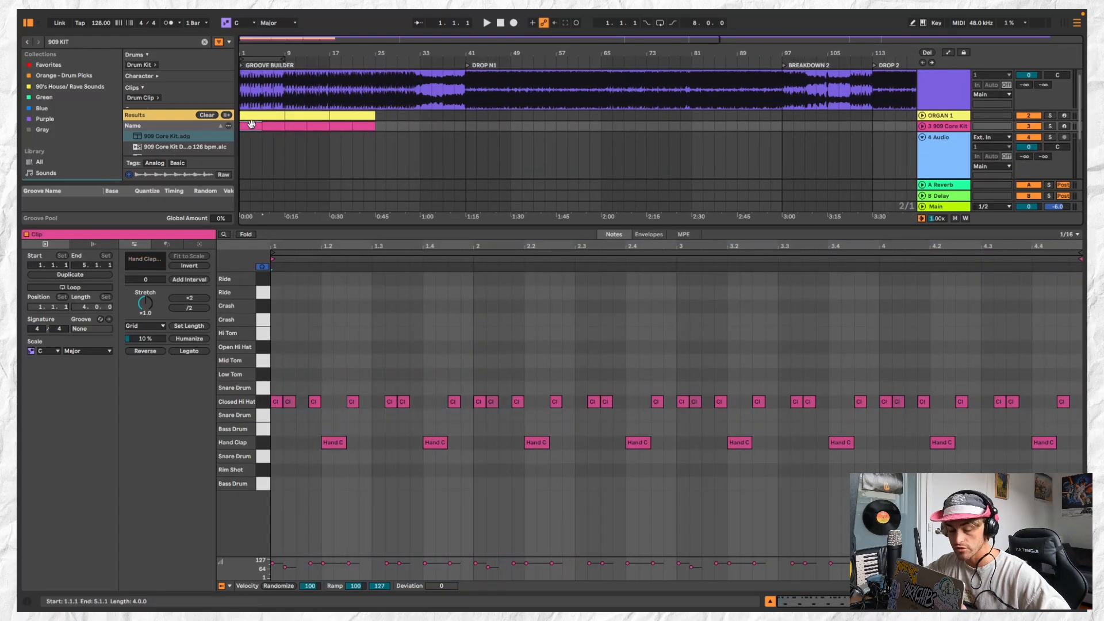
scroll(252, 125, "up", 3)
scroll(251, 124, "down", 4)
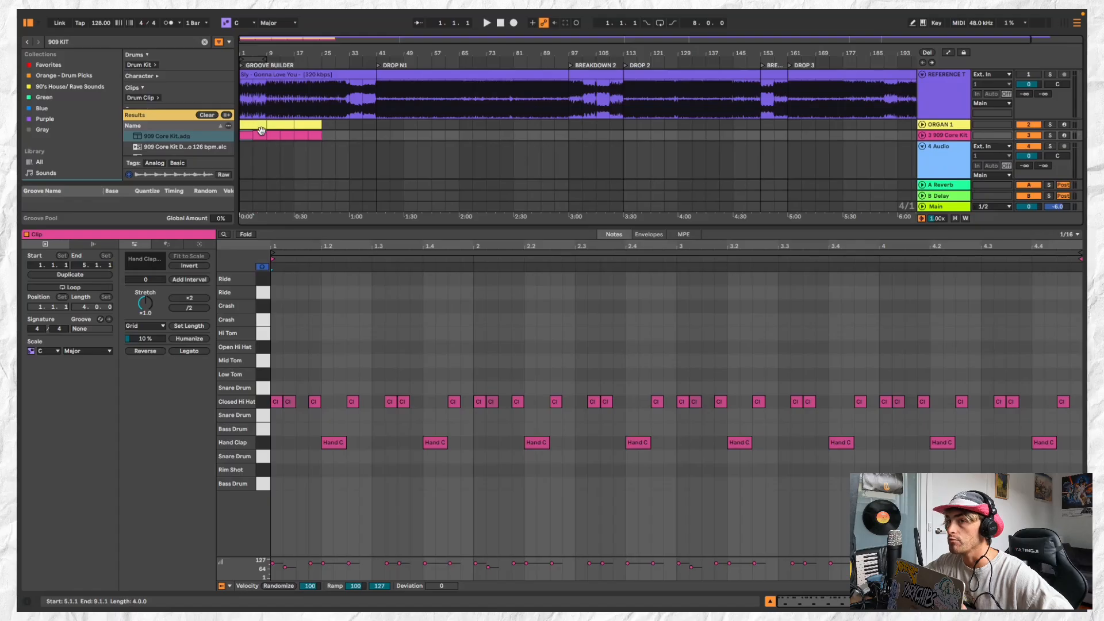
left_click(253, 60)
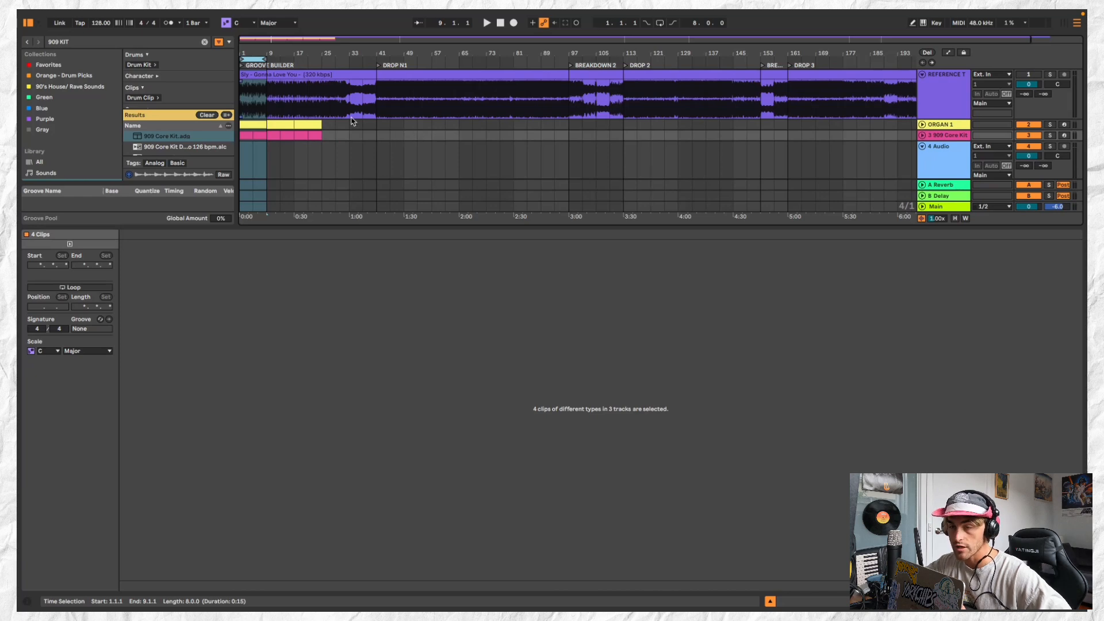
scroll(269, 124, "up", 2)
Check the organ and 909 clips in the intro and play the arrangement from bar 1
left_click(269, 124)
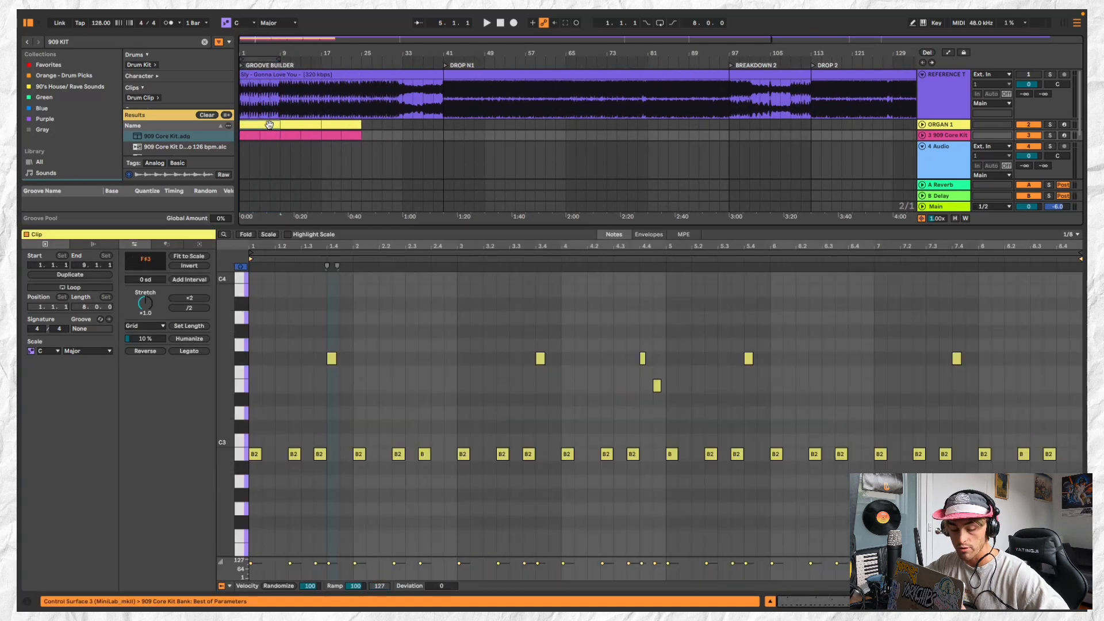
left_click(271, 136, "shift")
key("space")
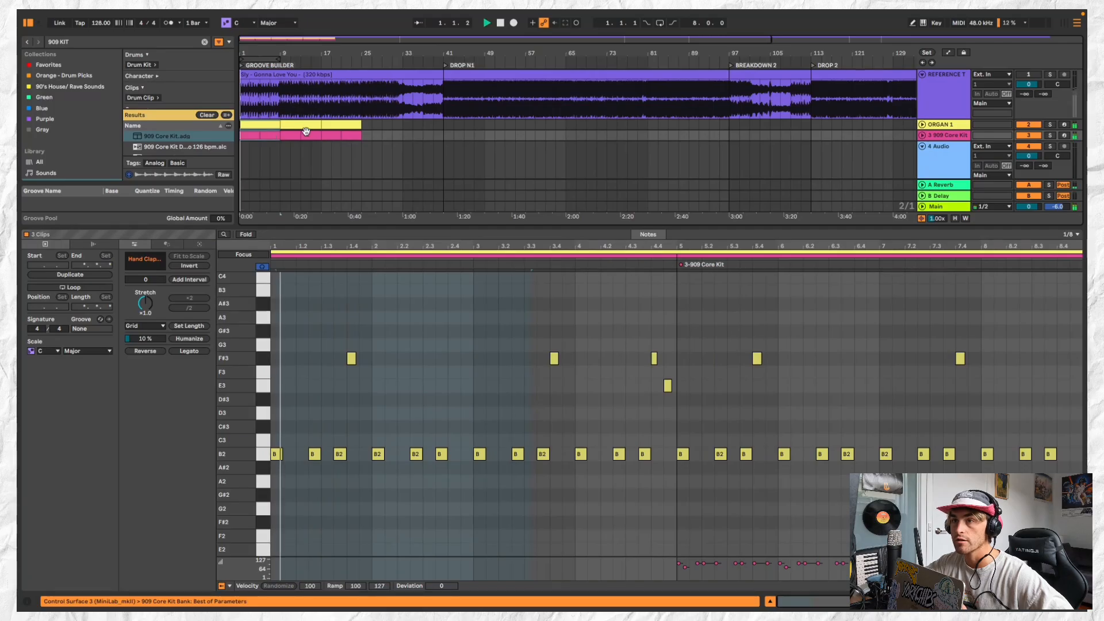
left_click(252, 137)
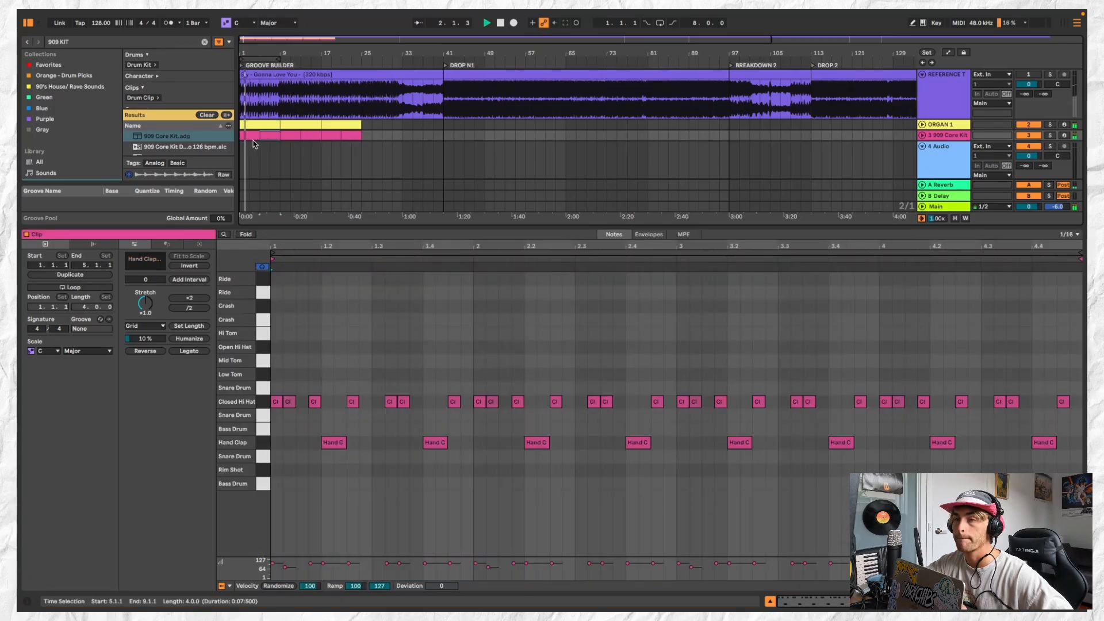
left_click(252, 150)
left_click(262, 124)
key("space")
Solo the reference track and listen to its groove section from bars 27, 23, 15 and 17
left_click(373, 109)
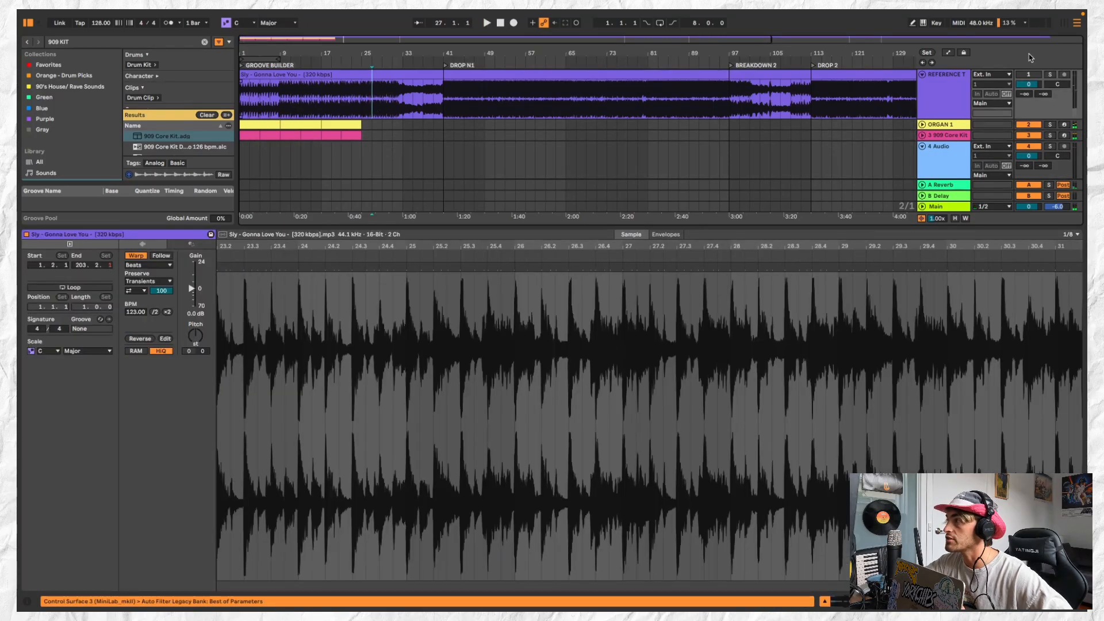
key("space")
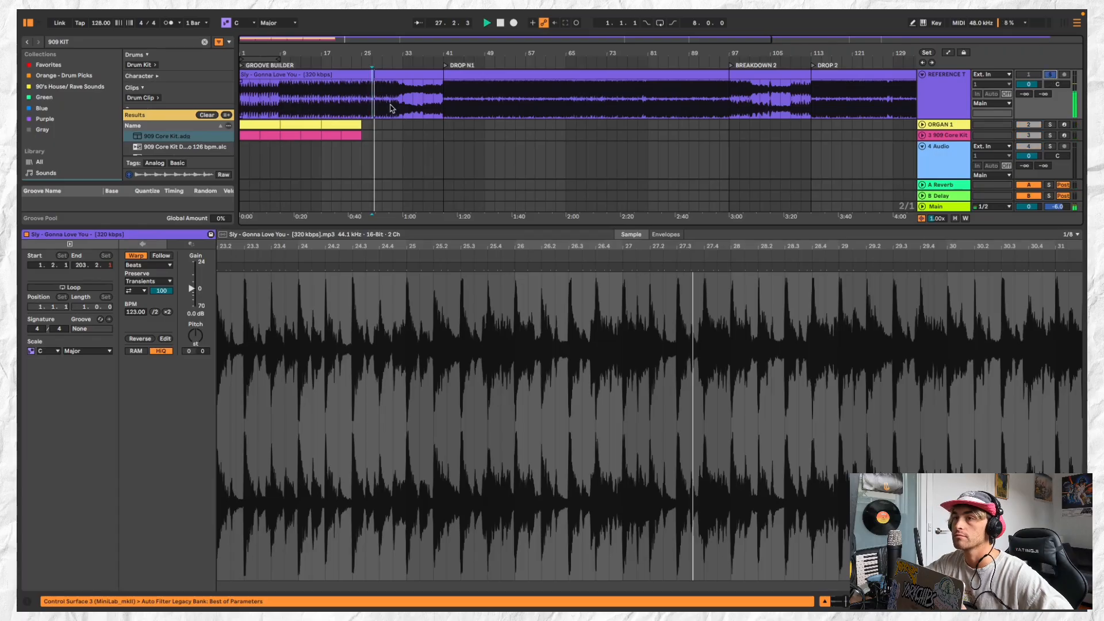
left_click(349, 101)
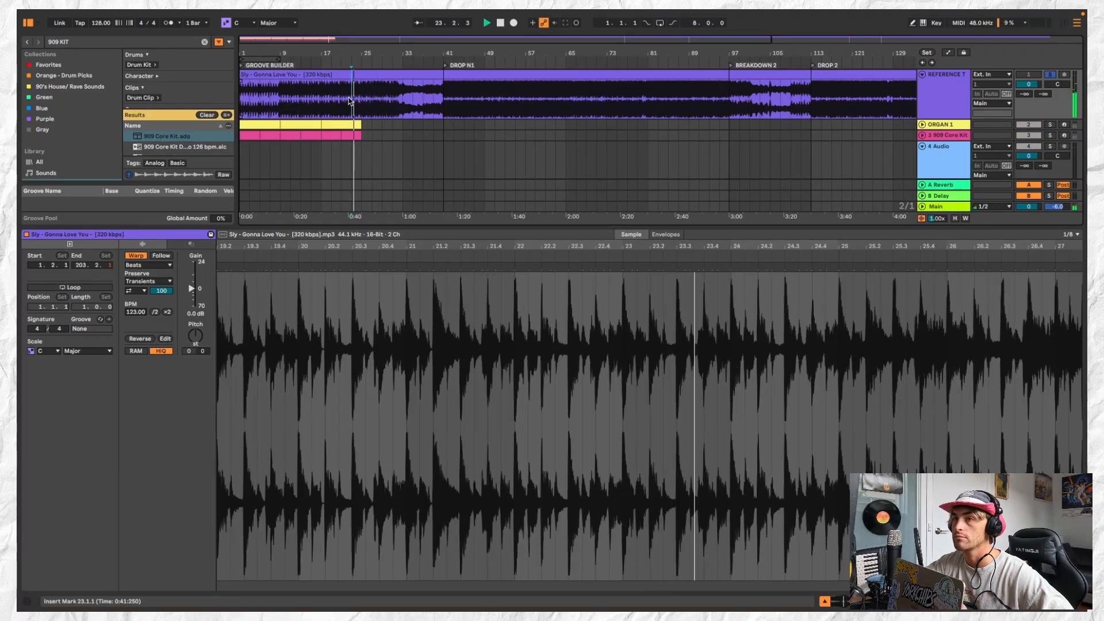
left_click(315, 101)
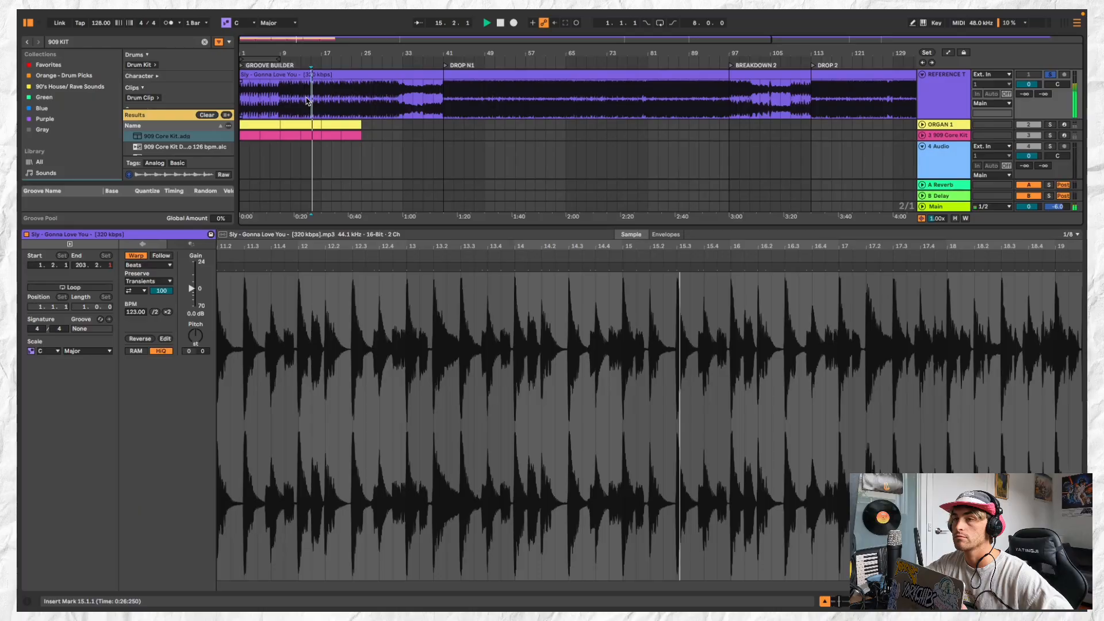
left_click(321, 101)
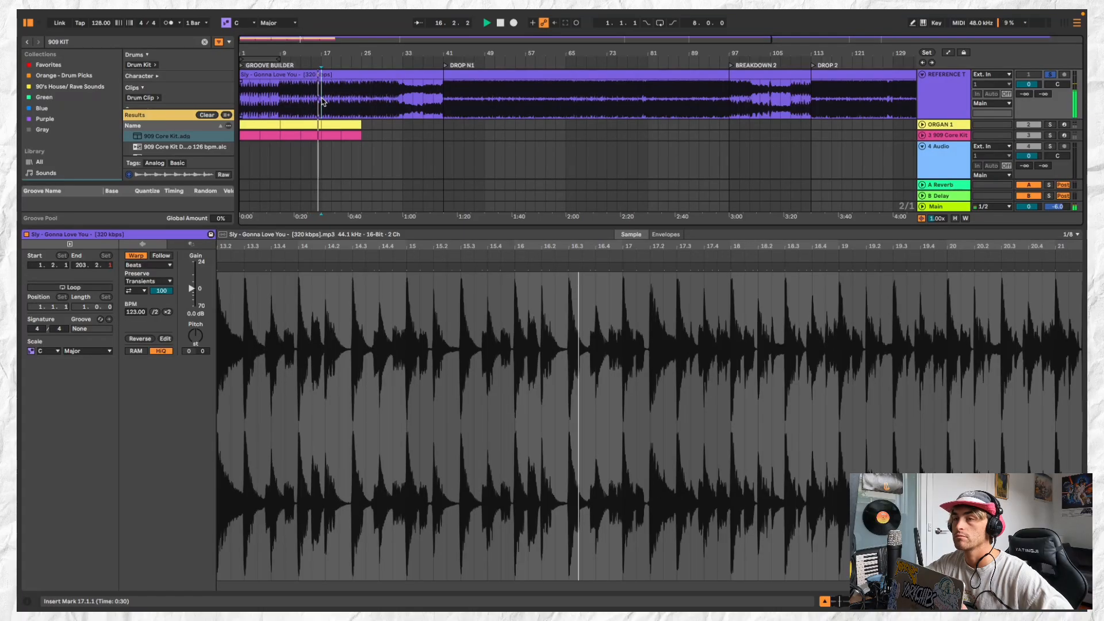
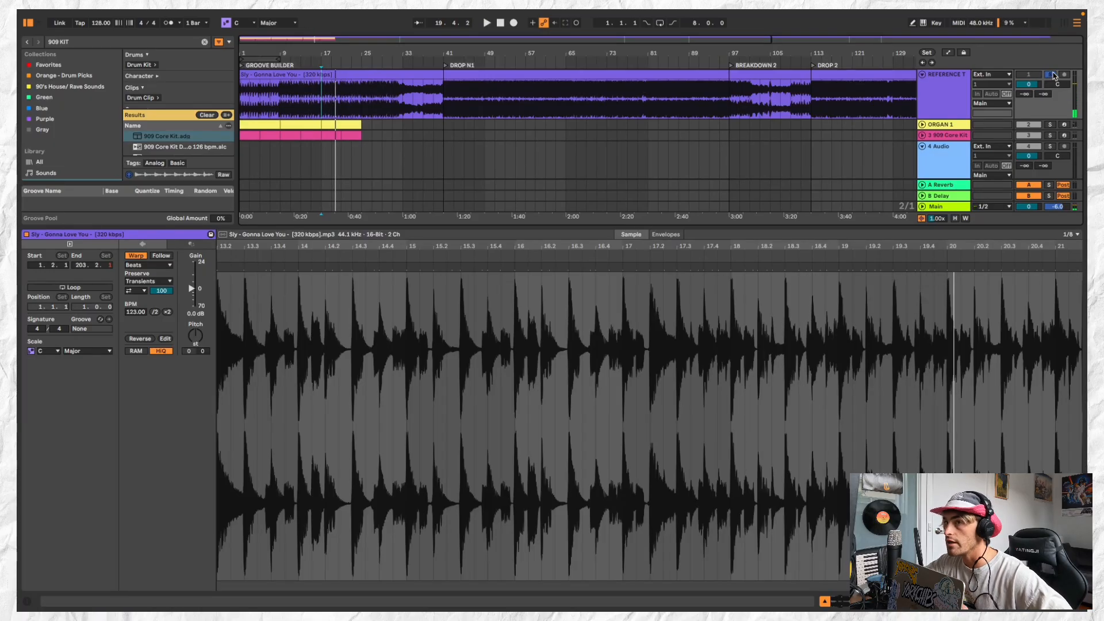
Open the 909 clip at bar 17 and solo the 909 kit together with the reference track to hear the groove
left_click(329, 135)
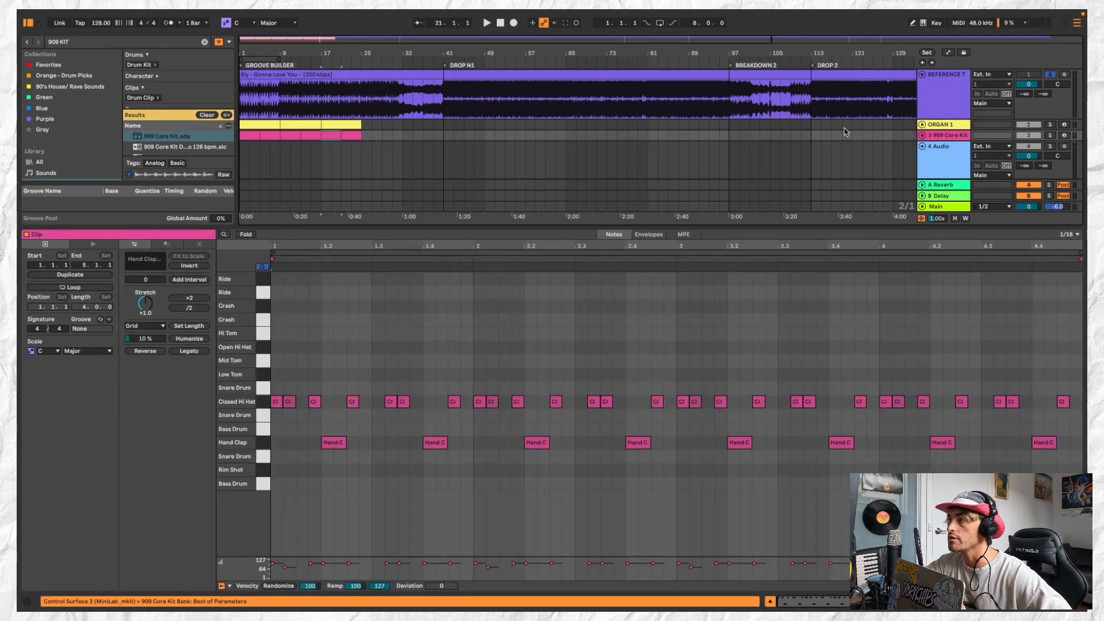
key("space")
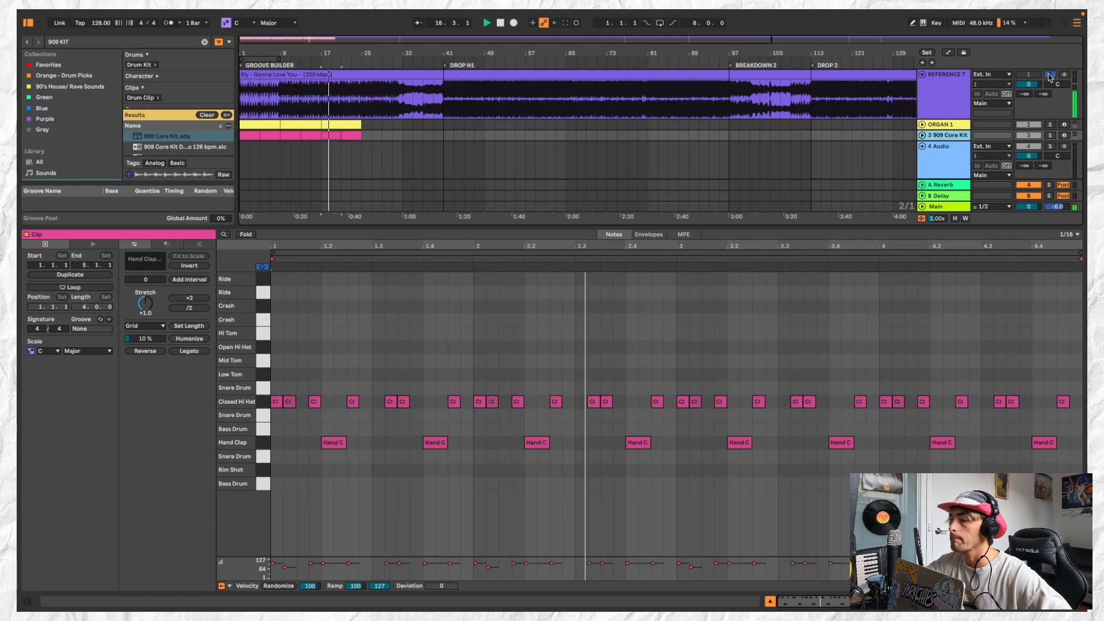
left_click(1050, 136)
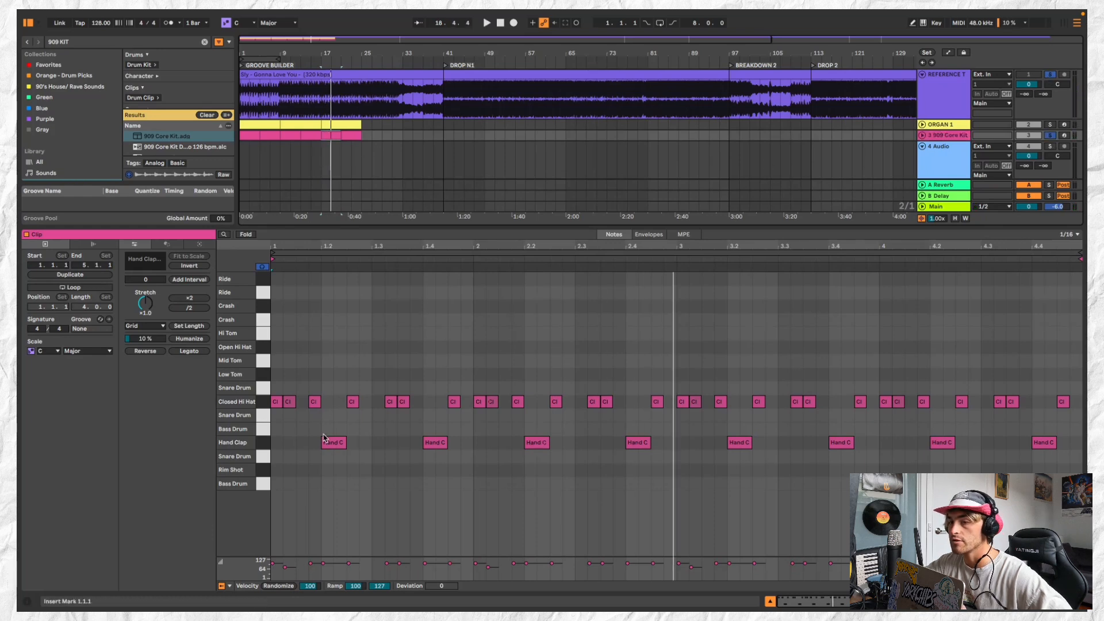
key("space")
Delete the closed hi-hats at 1.1.1 and 1.1.2 in the 909 clip and move the one at 1.3.3 to 1.3.4
left_click(277, 403)
key("Delete")
left_click_drag(288, 404, 300, 405)
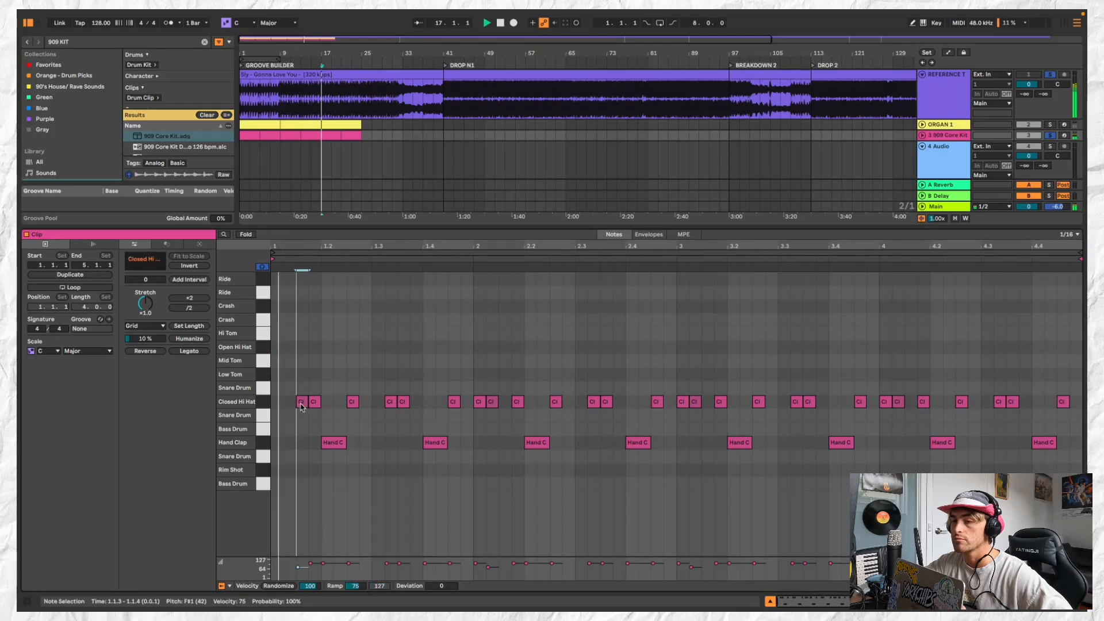
key("Delete")
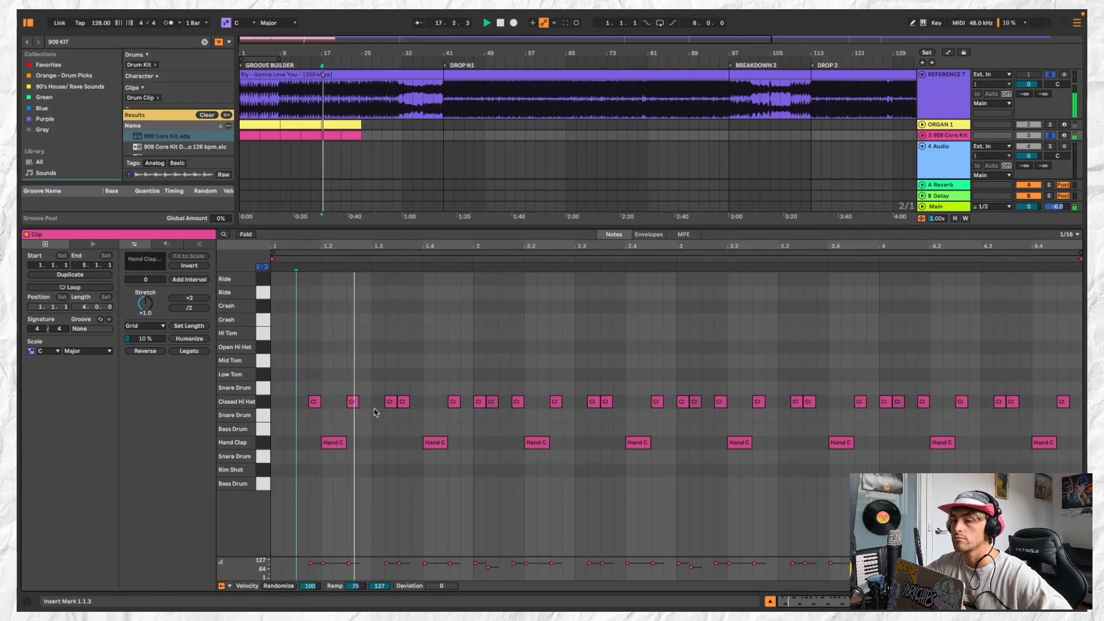
left_click(353, 404)
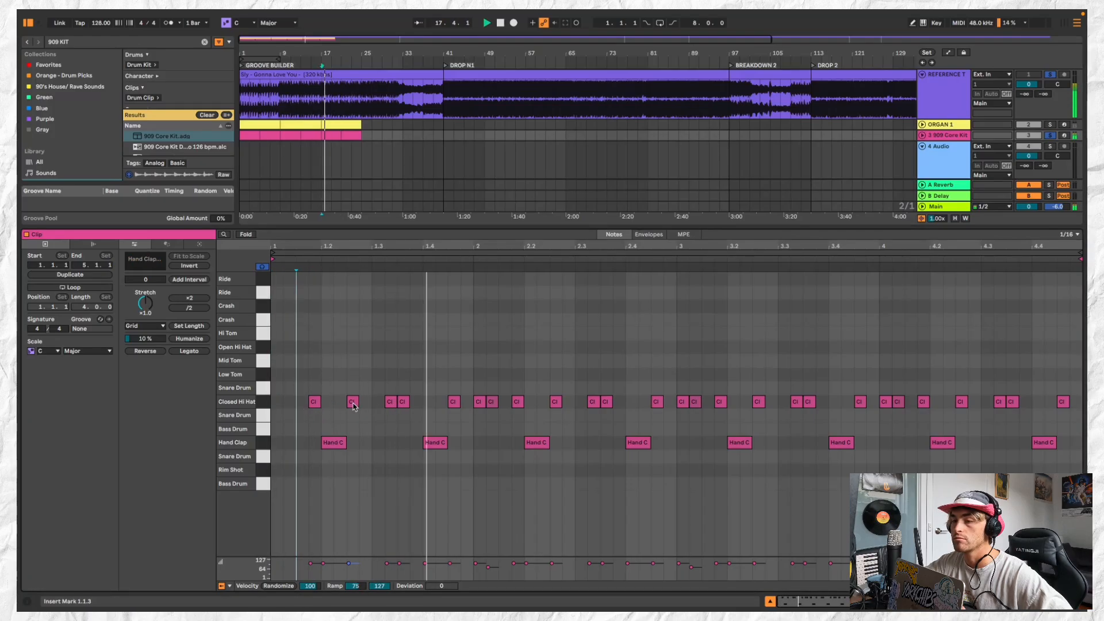
left_click_drag(404, 403, 417, 403)
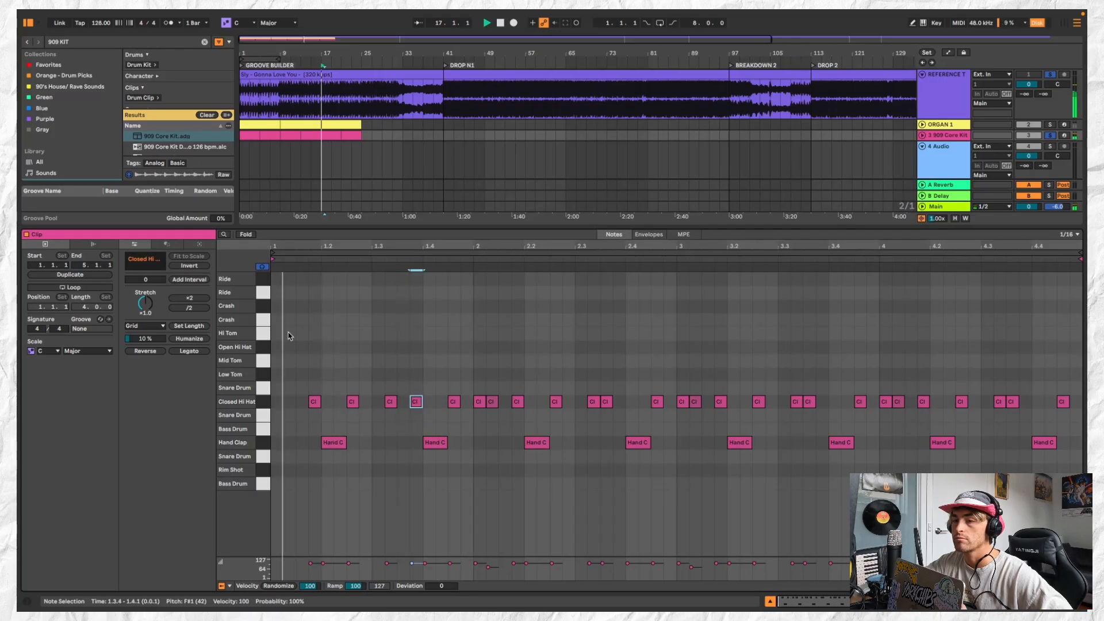
Add a crash hit at the very start of the 909 clip at bar 17
key("space")
double_click(291, 346)
left_click_drag(291, 346, 337, 321)
key("space")
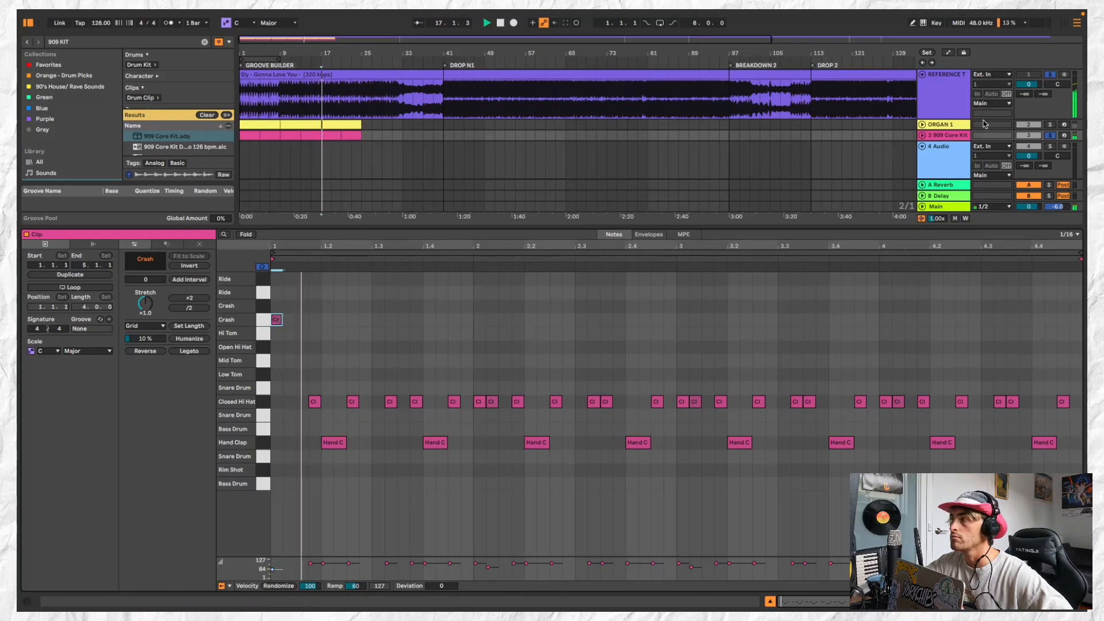
Unsolo the reference track, then shorten the bar 17 drum clip to two bars and duplicate it to bar 19
left_click(1050, 75)
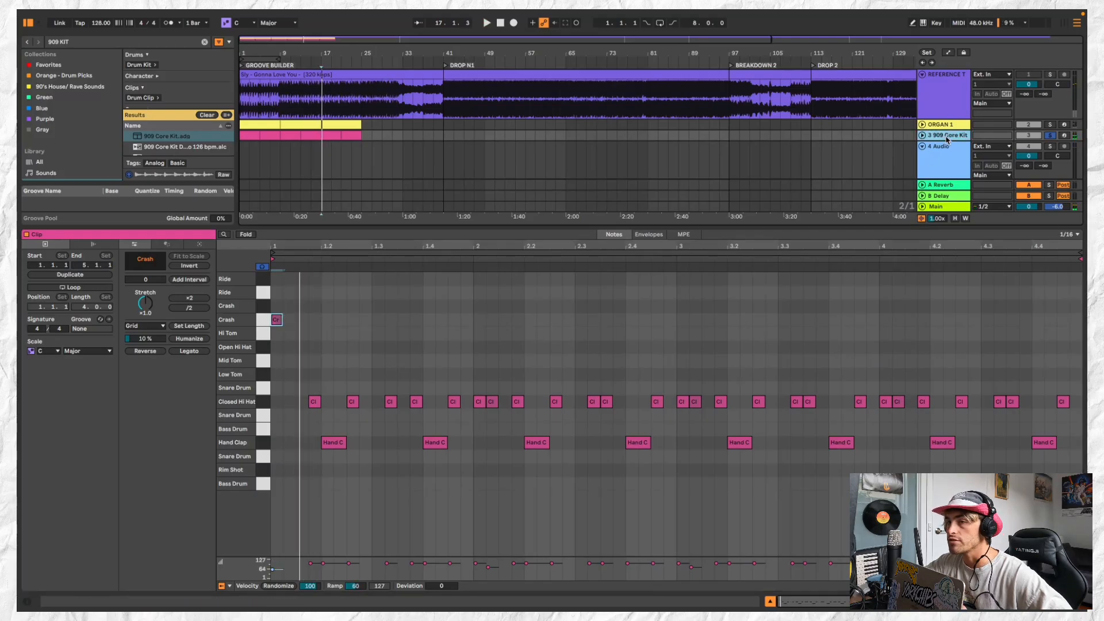
left_click(335, 136)
scroll(335, 136, "up", 3)
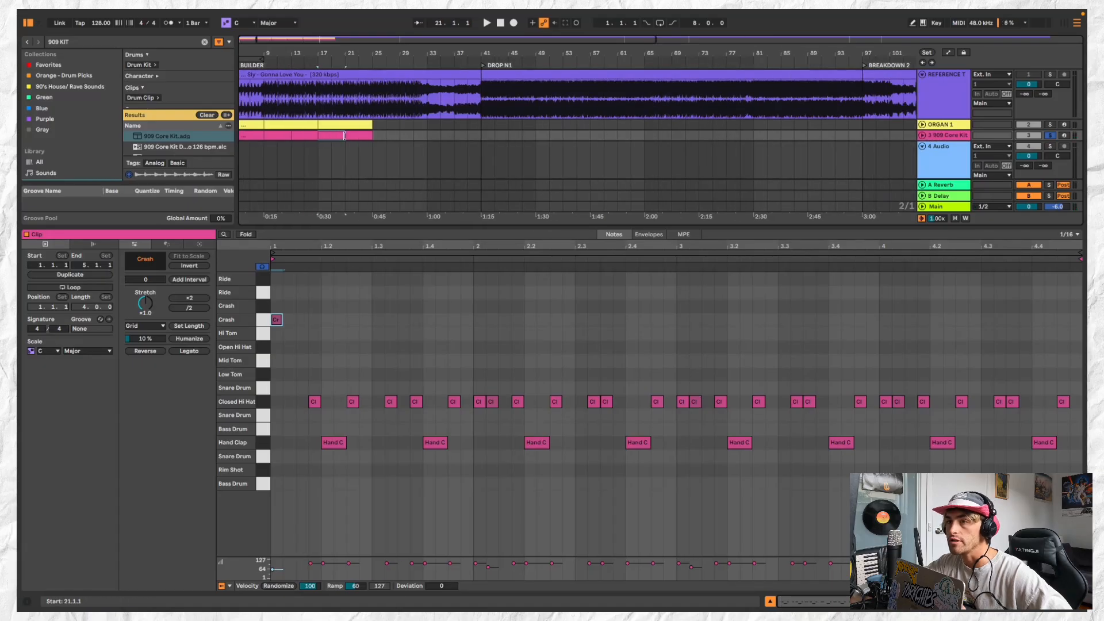
left_click(345, 136)
left_click_drag(343, 136, 332, 136)
key("super+d")
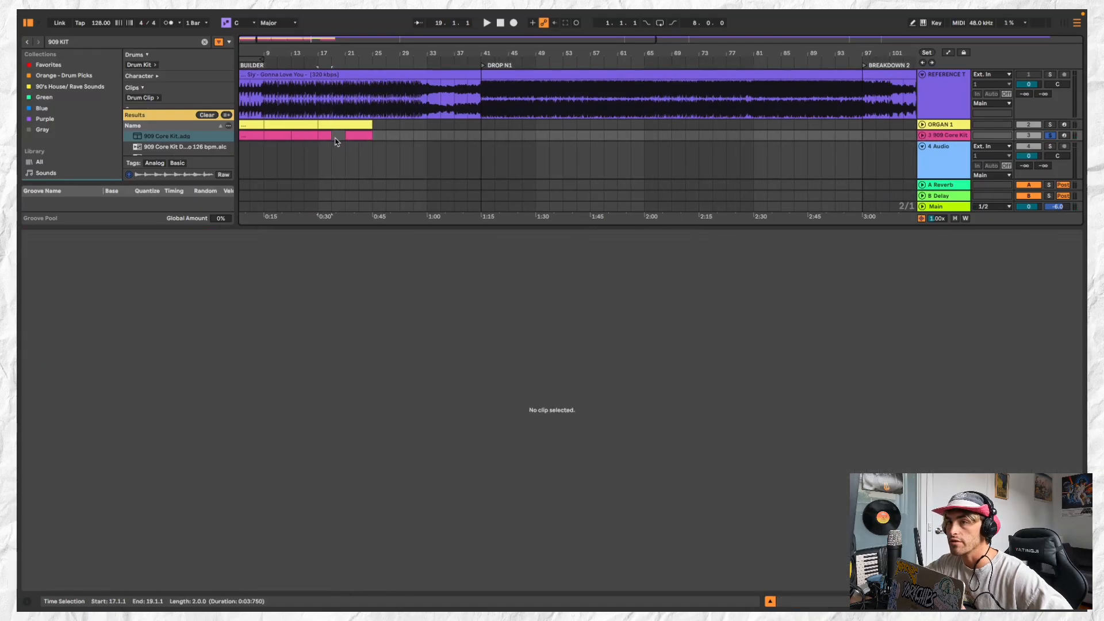
left_click(325, 135)
key("space")
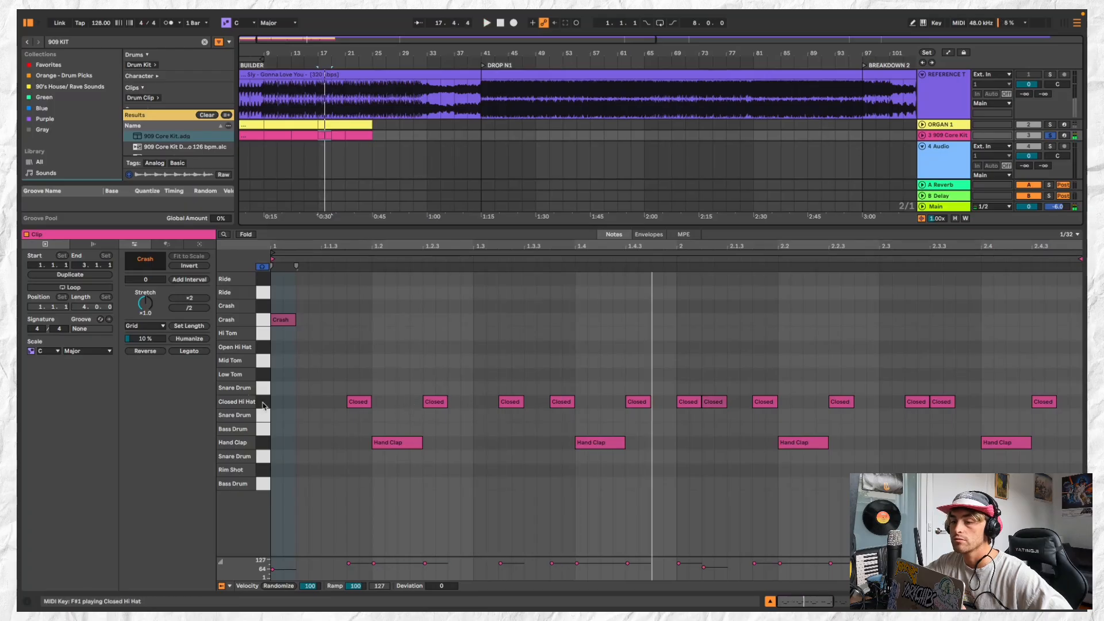
Lower the velocity of all closed hi-hats in the bar 17 clip to a maximum of 74
key("space")
left_click(242, 401)
left_click_drag(349, 563, 349, 568)
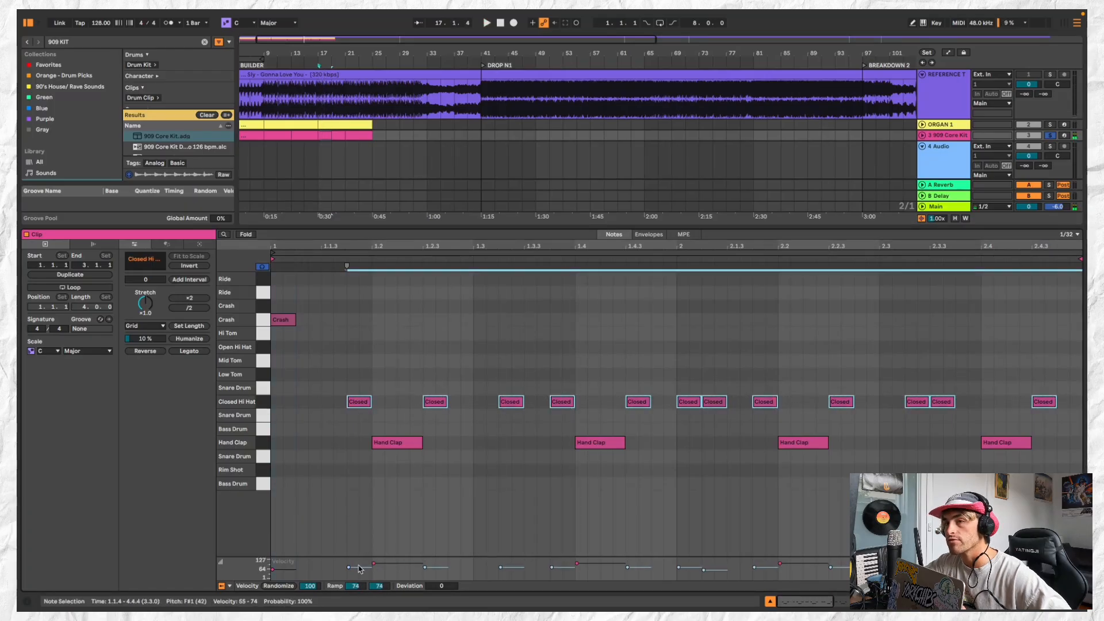
Fill the 909 track from bar 19 to bar 25 with copies of the edited two-bar clip
left_click(337, 147)
left_click(325, 136)
scroll(325, 138, "down", 2)
left_click(337, 136)
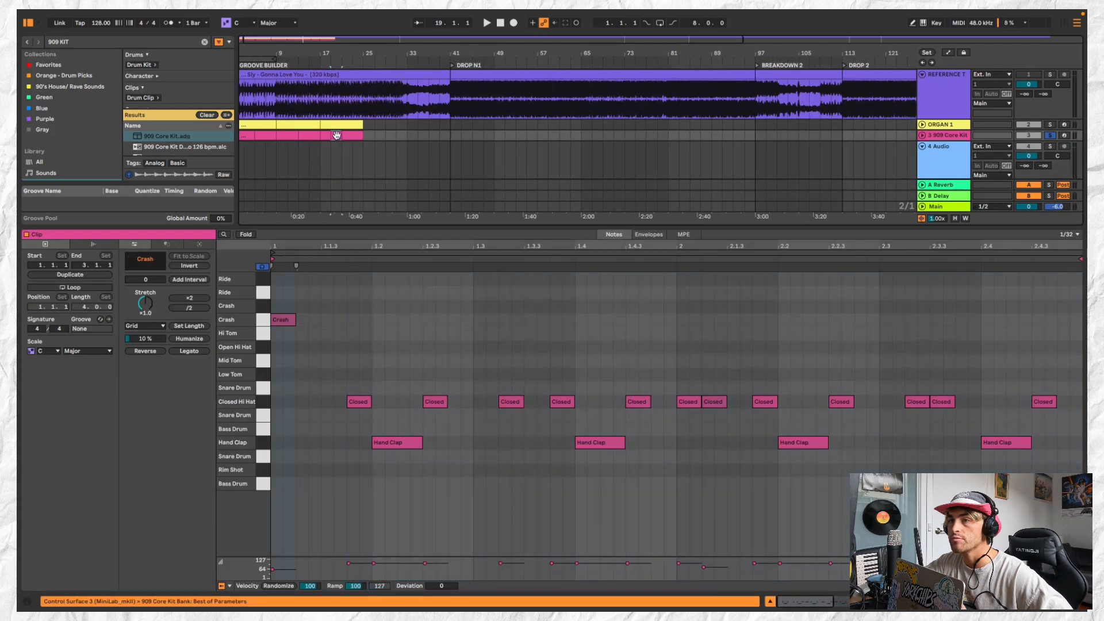
left_click(348, 137)
left_click(358, 136)
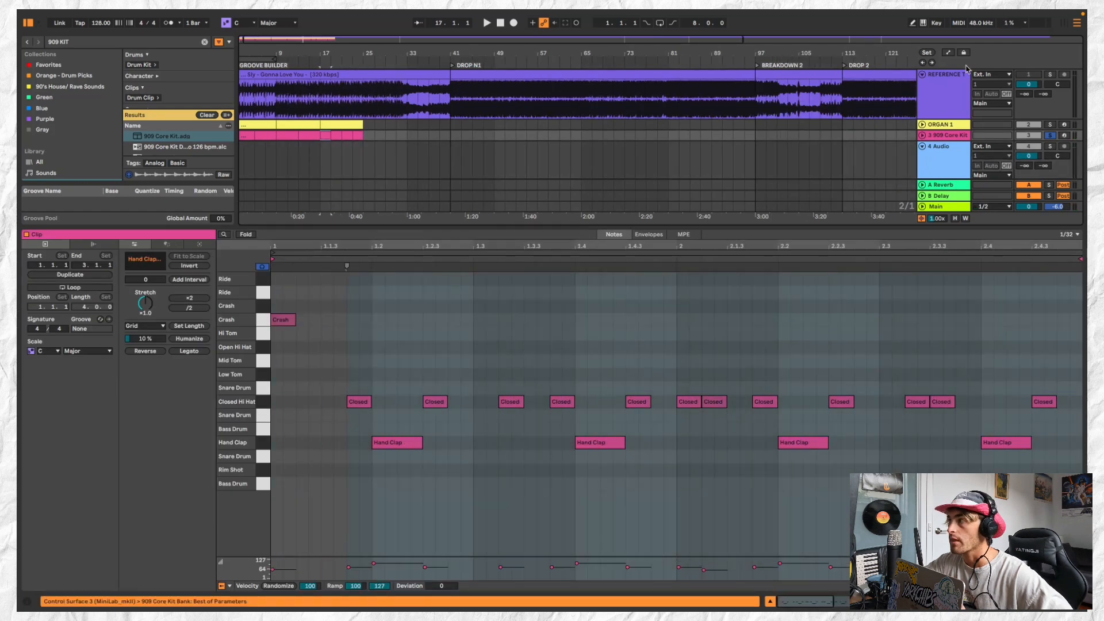
Solo the reference track and listen to it from bar 17
left_click(1051, 74)
left_click(325, 116)
key("space")
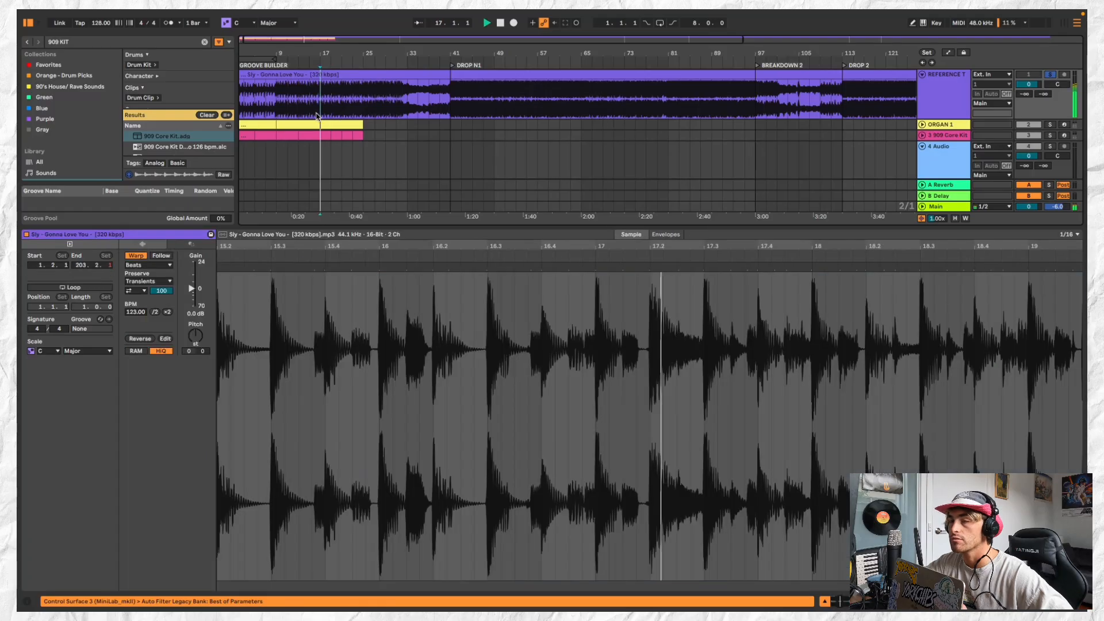
scroll(317, 117, "down", 1)
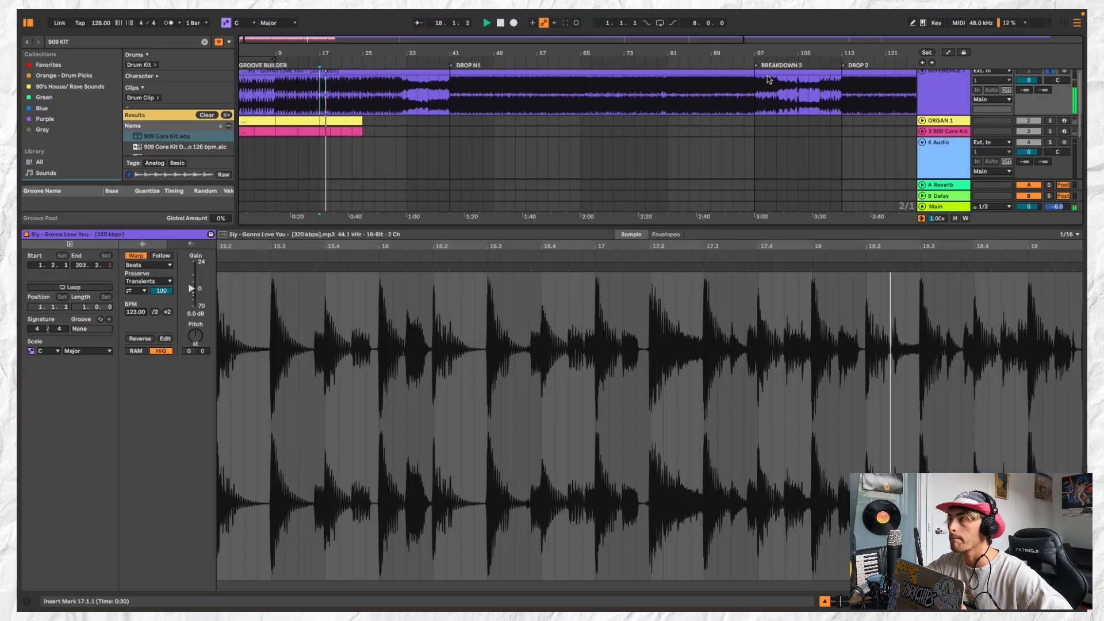
scroll(1051, 79, "up", 1)
key("space")
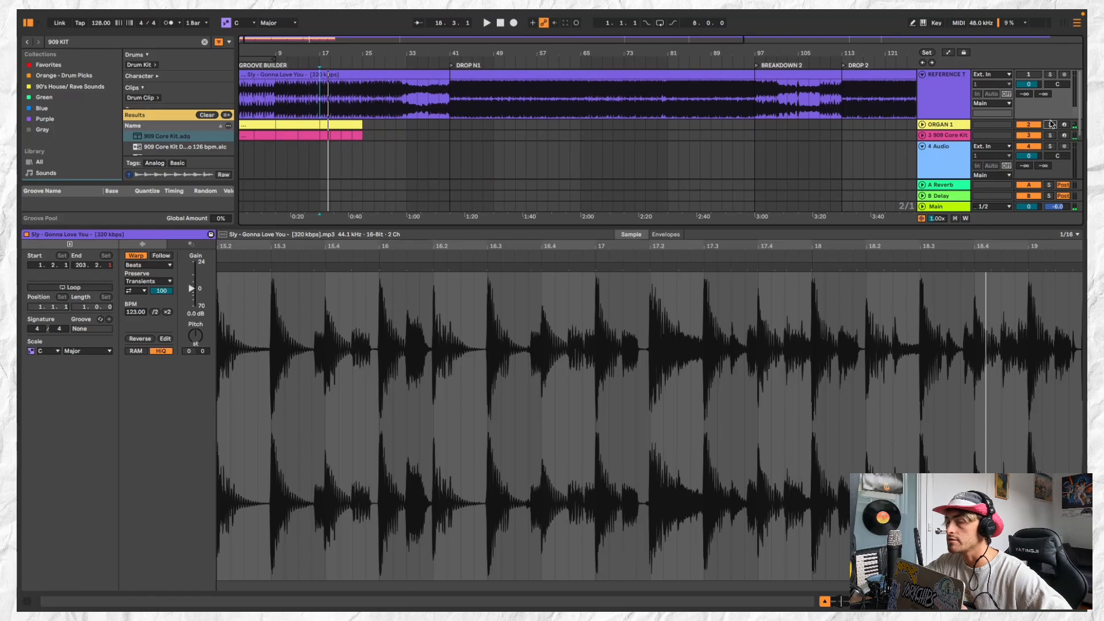
Solo the organ, check its clip and the 909 clips from bar 17, then clear the solos for playback
left_click(1050, 124)
left_click(345, 124)
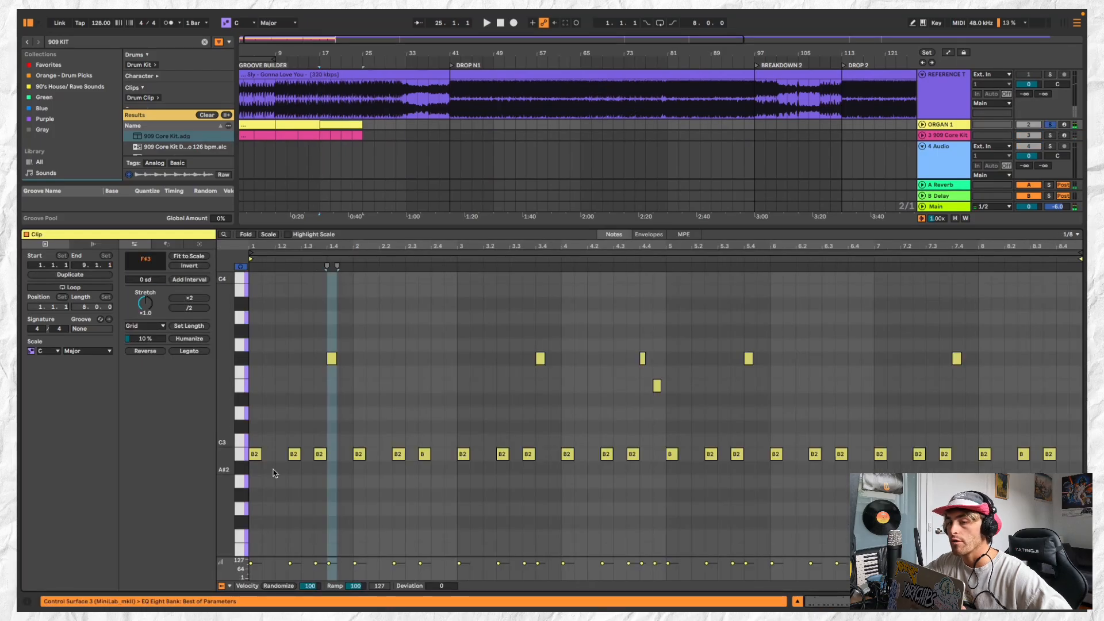
left_click(922, 135)
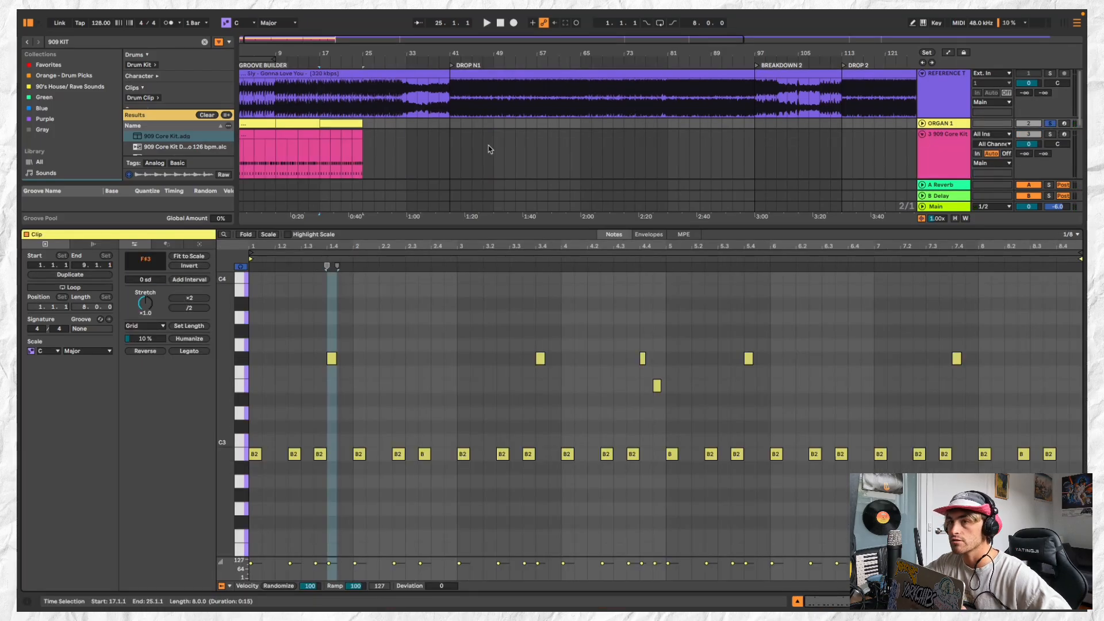
left_click(312, 145)
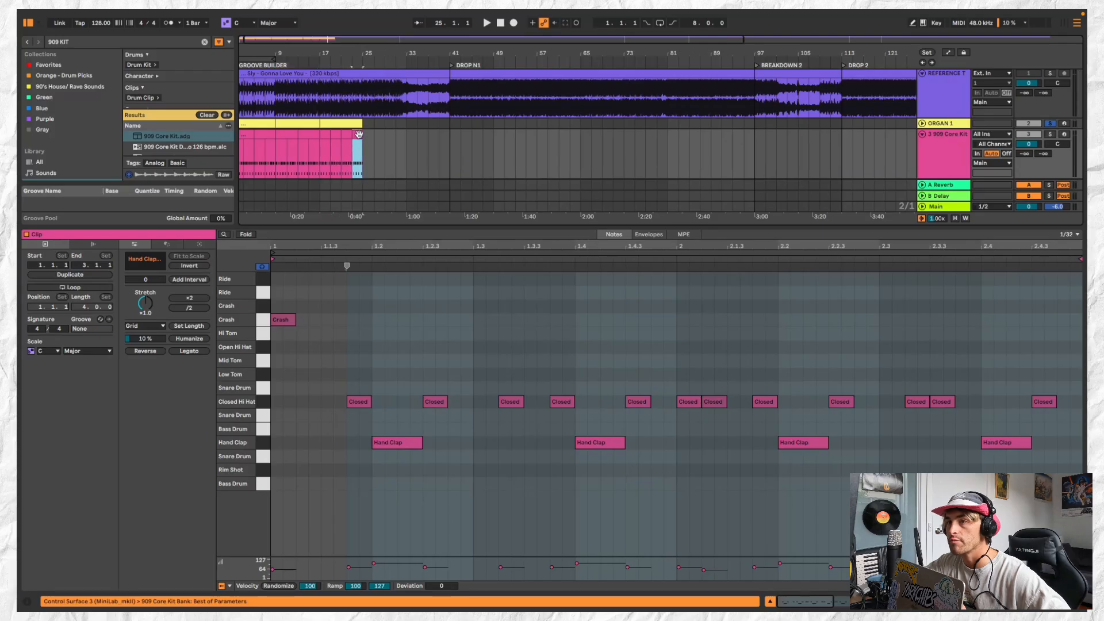
left_click(323, 134)
key("space")
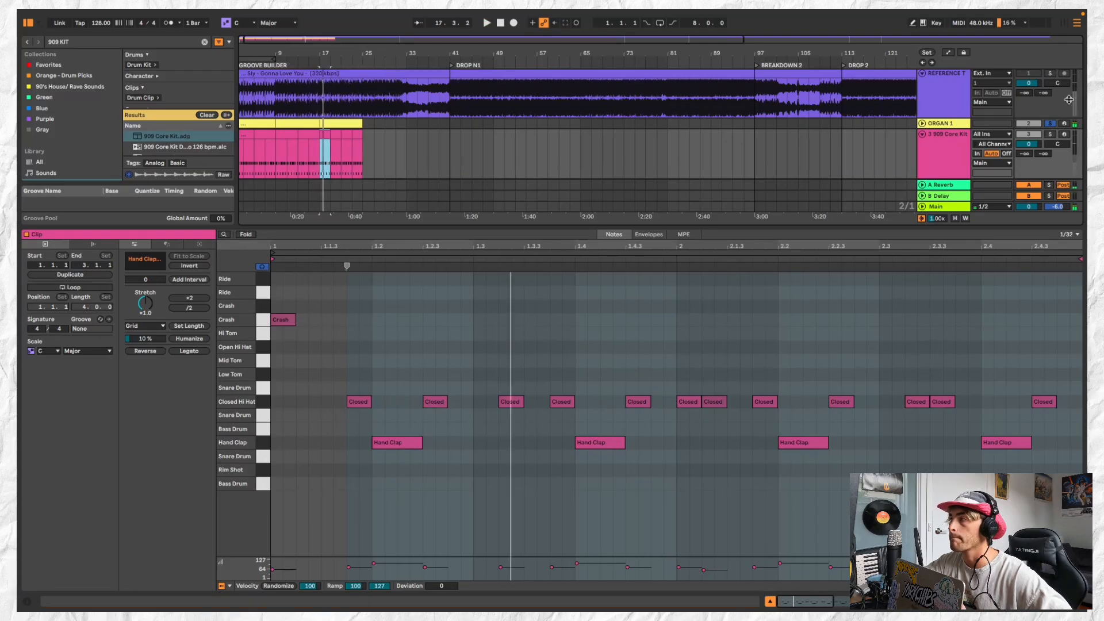
left_click(1051, 135)
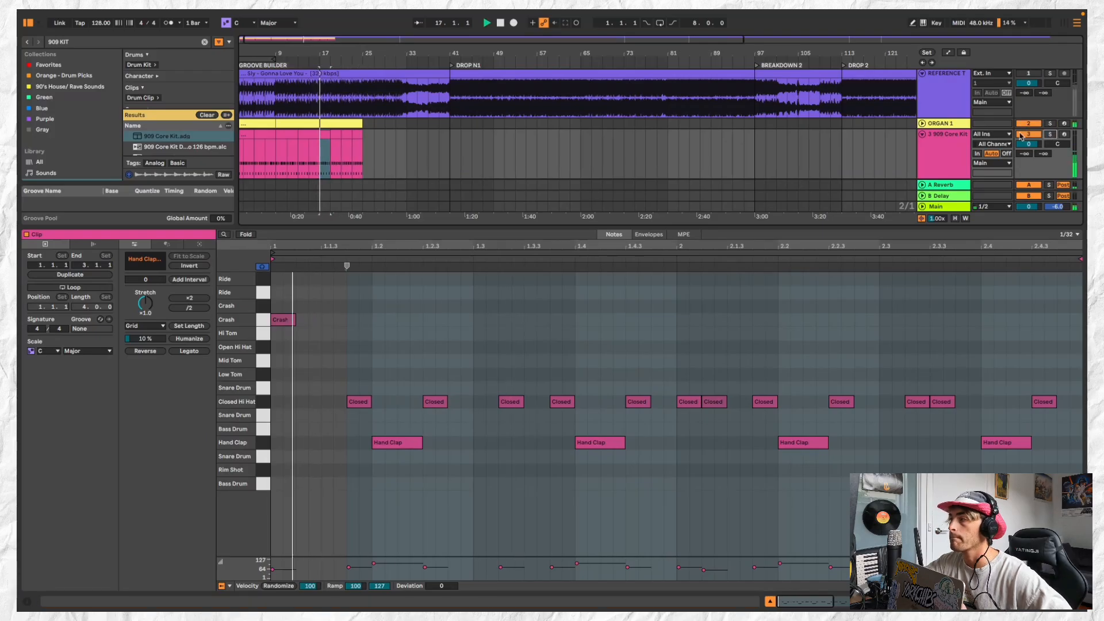
left_click(922, 135)
Delete the empty 4 Audio track
left_click(938, 152)
key("Delete")
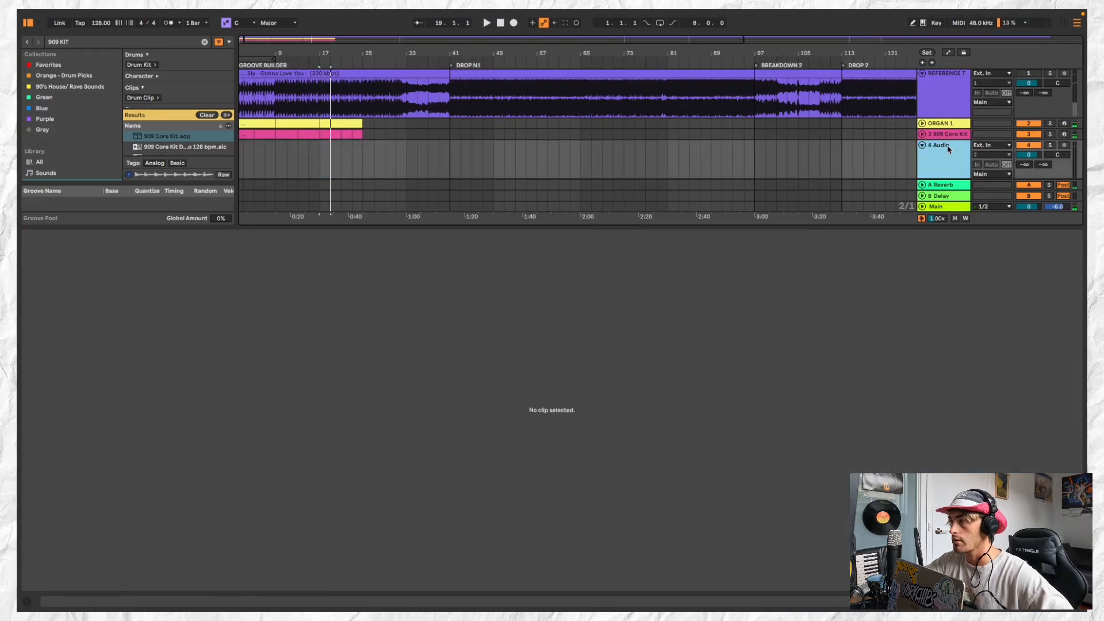
key("Delete")
Add open hi-hat hits at 1.1.3 and 1.2.3 in the 909 clip at bar 17
left_click(959, 126)
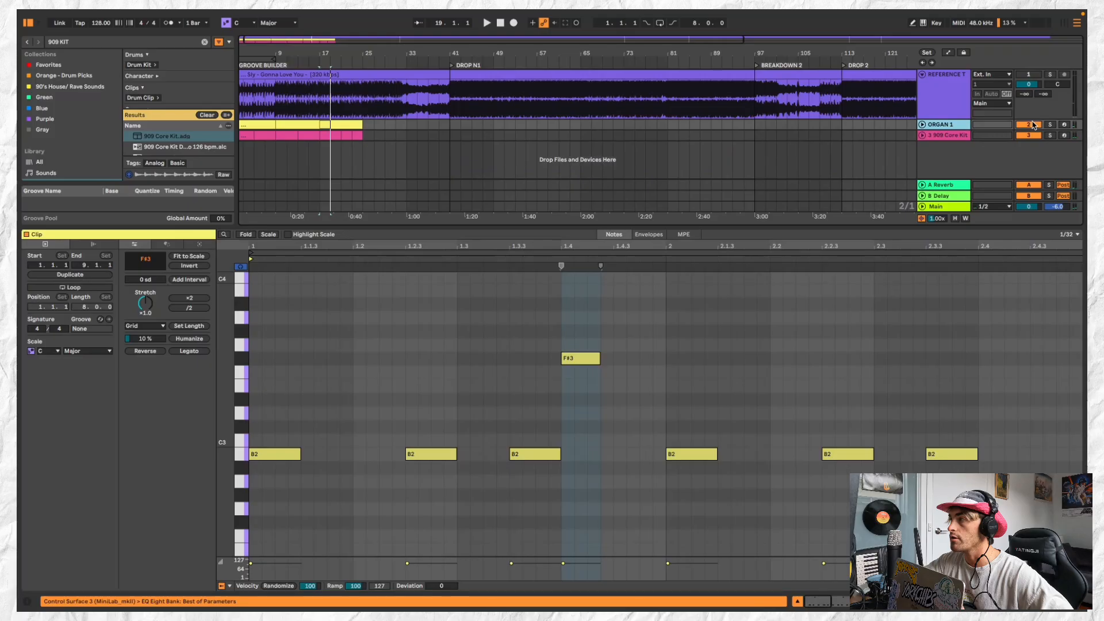
left_click(945, 136)
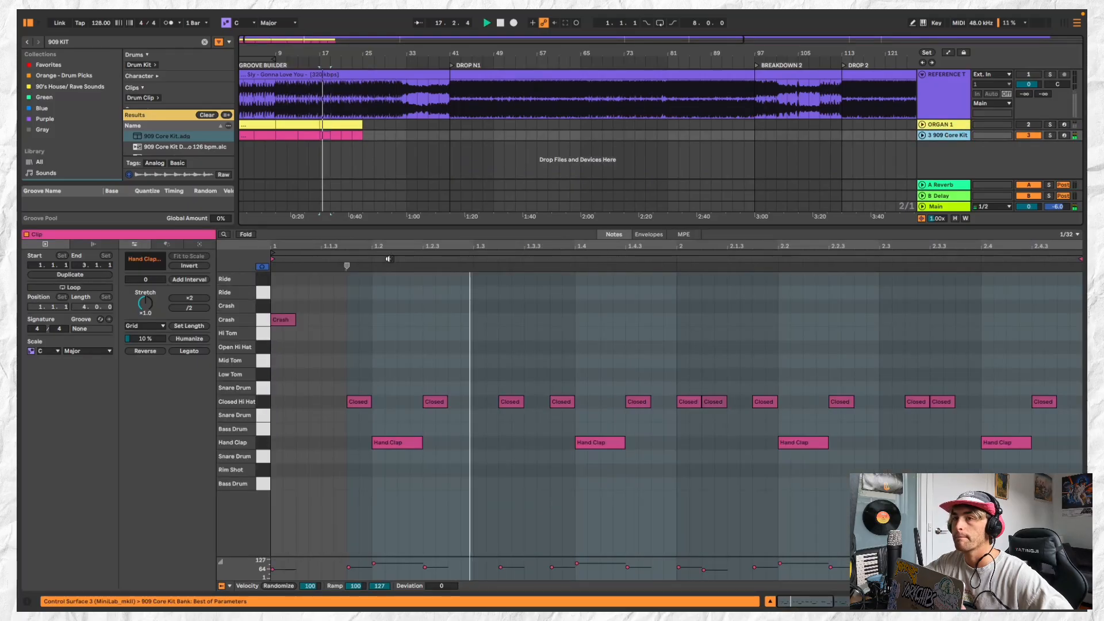
key("space")
double_click(325, 307)
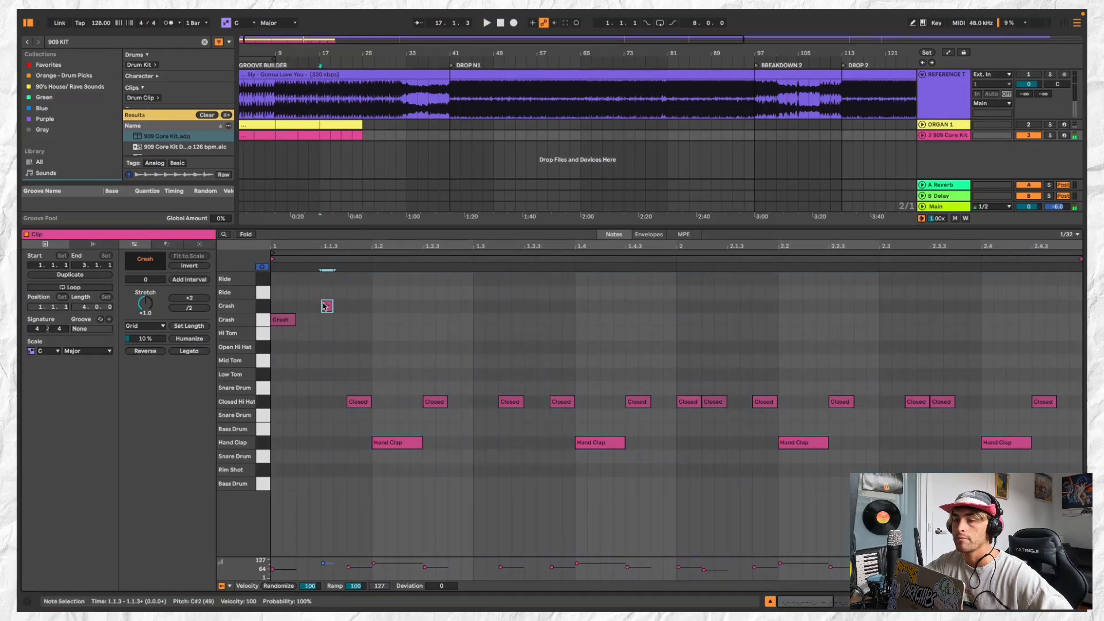
left_click_drag(326, 307, 327, 350)
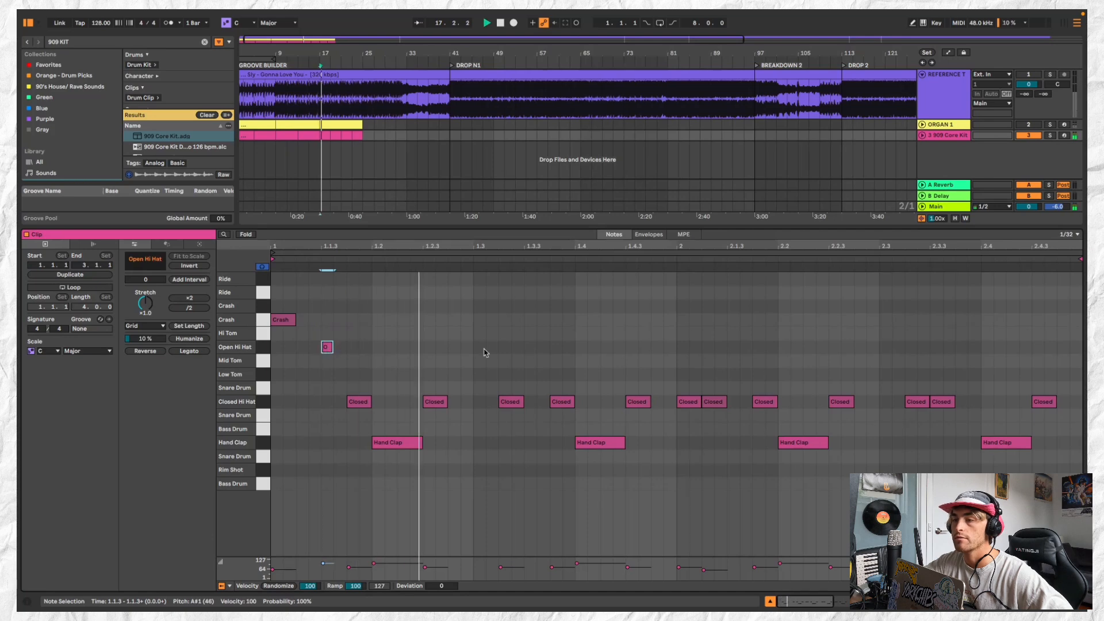
double_click(429, 347)
key("space")
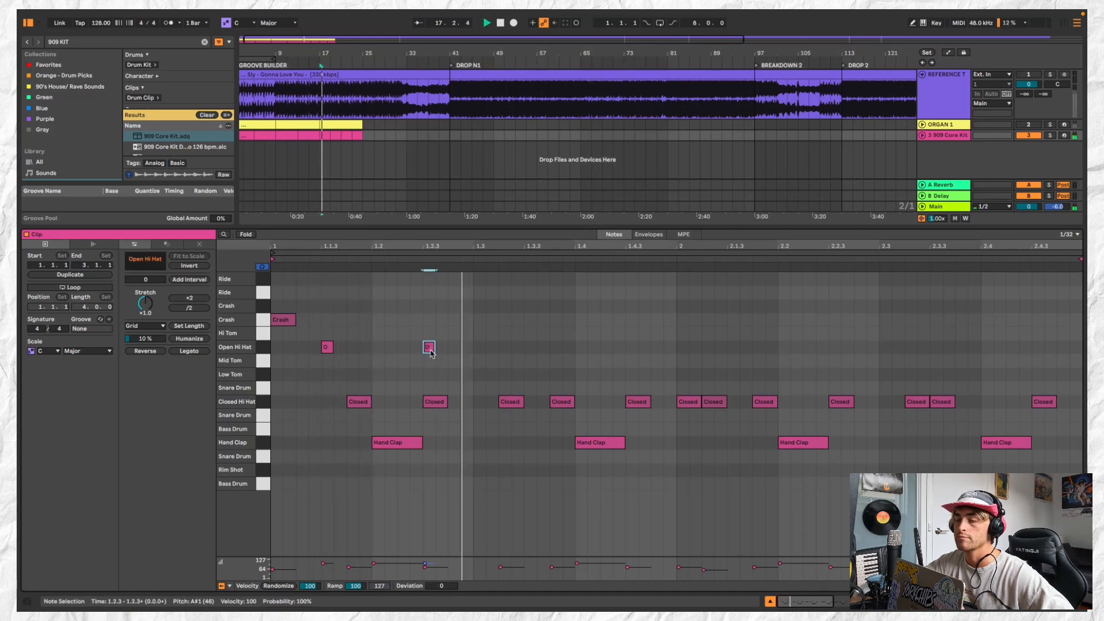
Move the closed hi-hat at 1.2.3 to 1.2.2 and add an open hi-hat at 1.3.3
left_click_drag(438, 402, 417, 409)
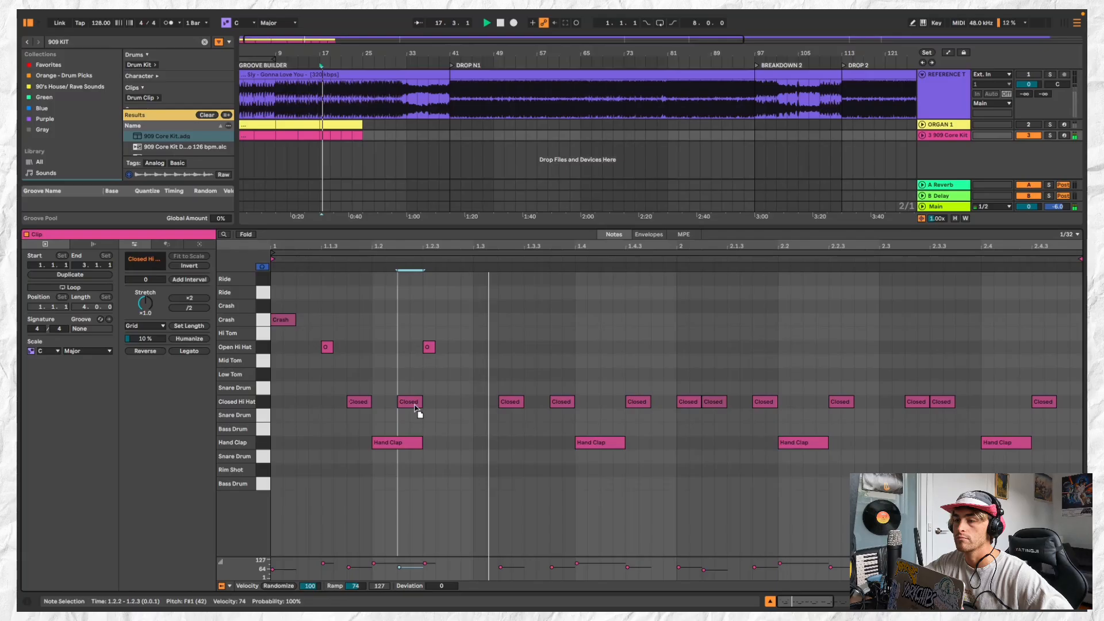
key("space")
key("space")
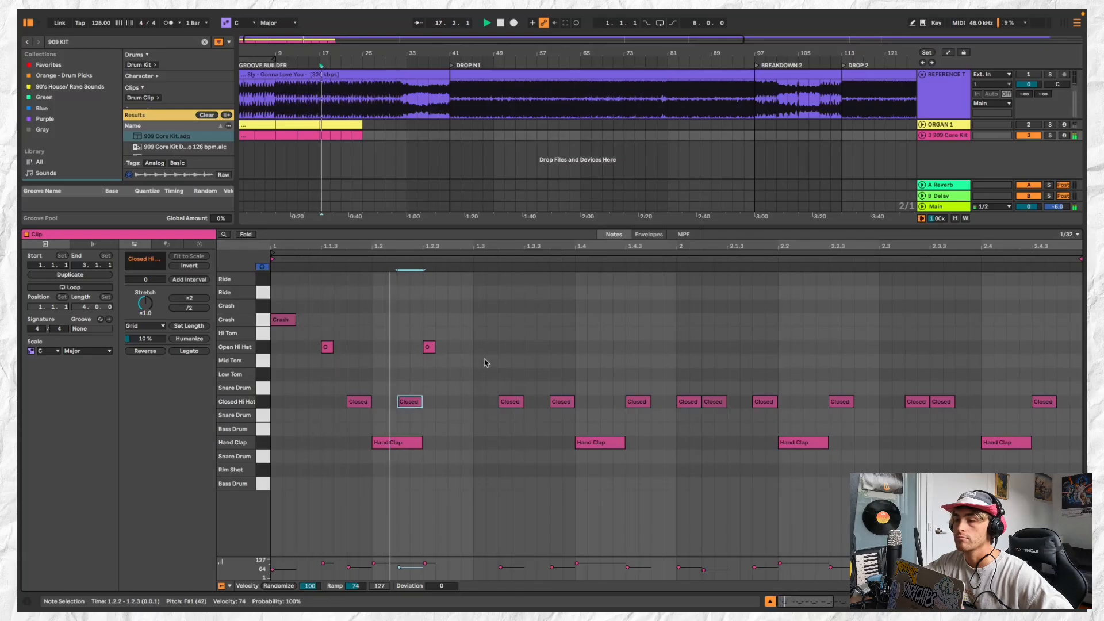
key("space")
left_click(524, 346)
double_click(528, 347)
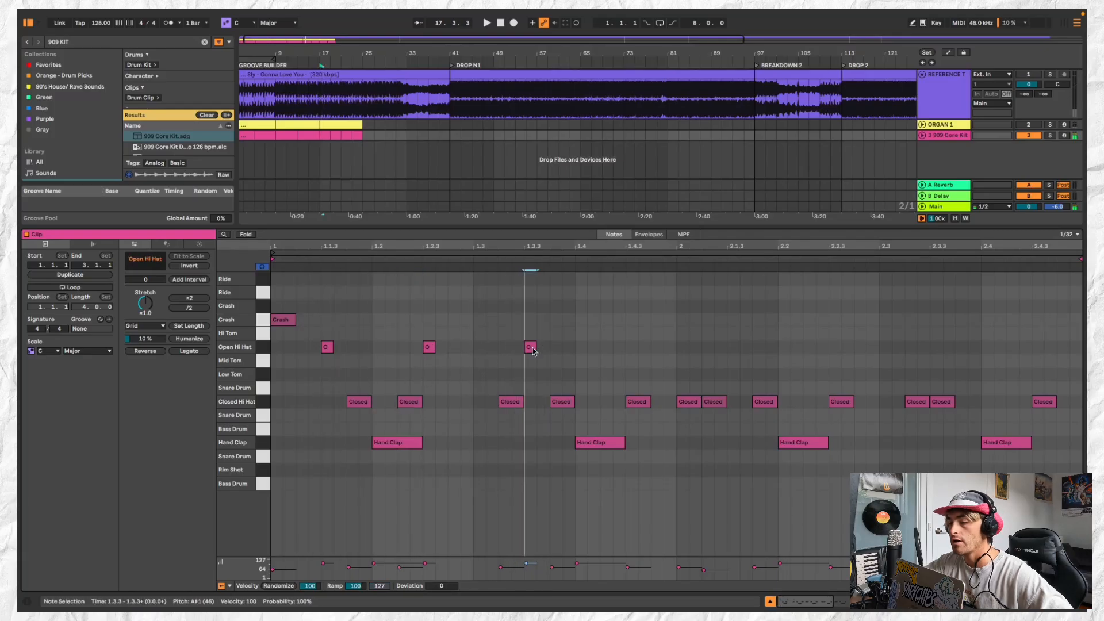
Add an open hi-hat at 1.4.3 and delete the closed hi-hat beneath it
double_click(631, 339)
double_click(632, 345)
double_click(631, 333)
left_click_drag(634, 398, 631, 405)
key("space")
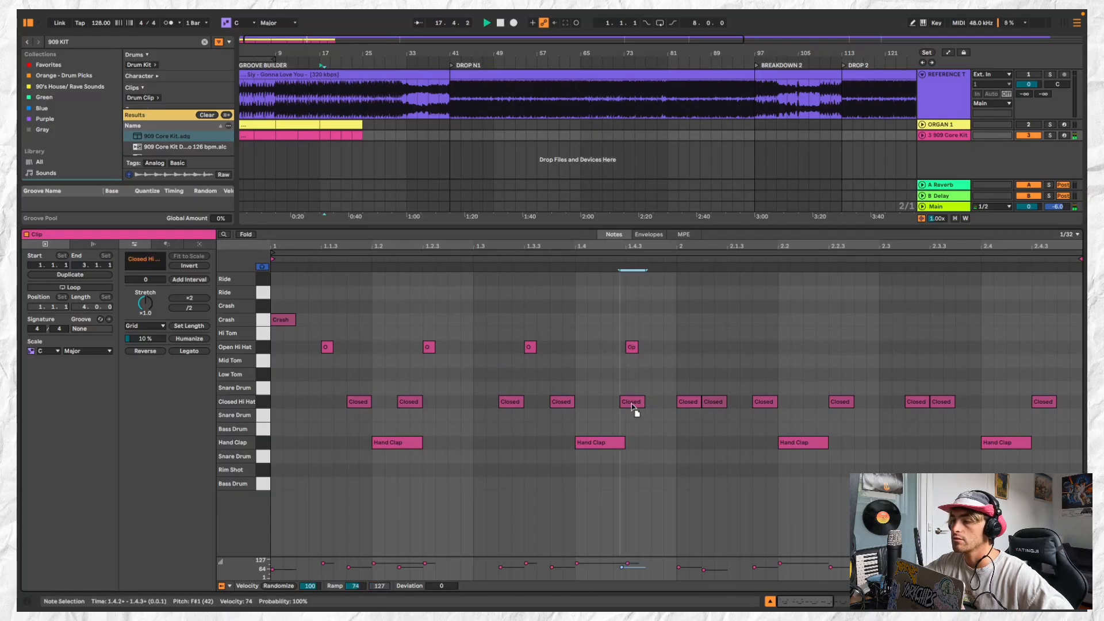
double_click(632, 403)
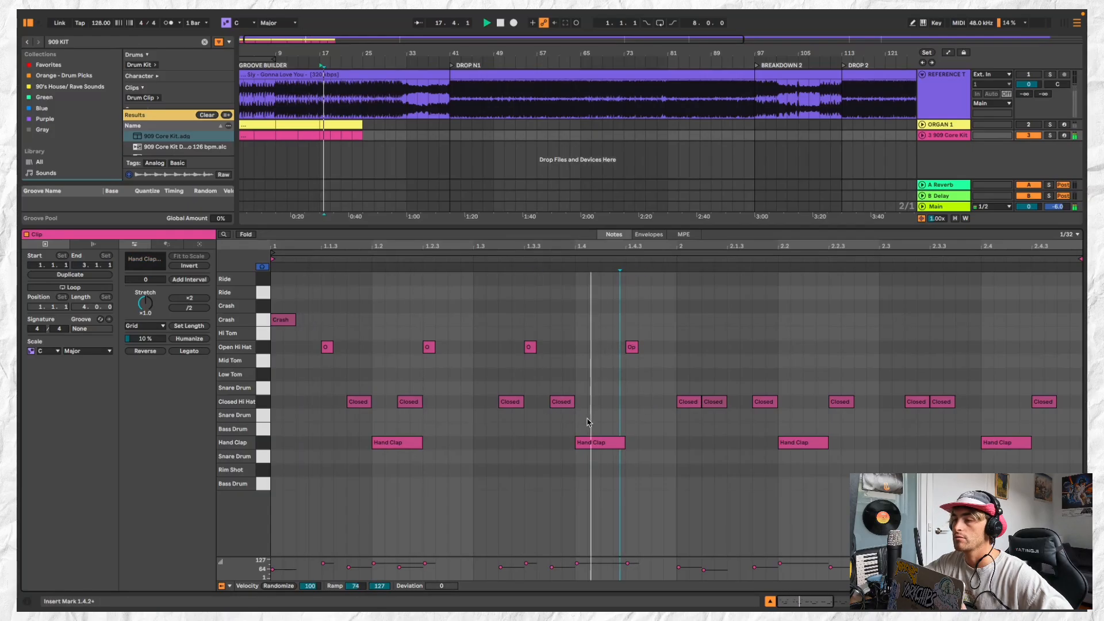
Repeat the one-bar 909 clip from bar 17 at bar 18 and delete the crash from the copy
scroll(321, 138, "up", 3)
left_click(320, 138)
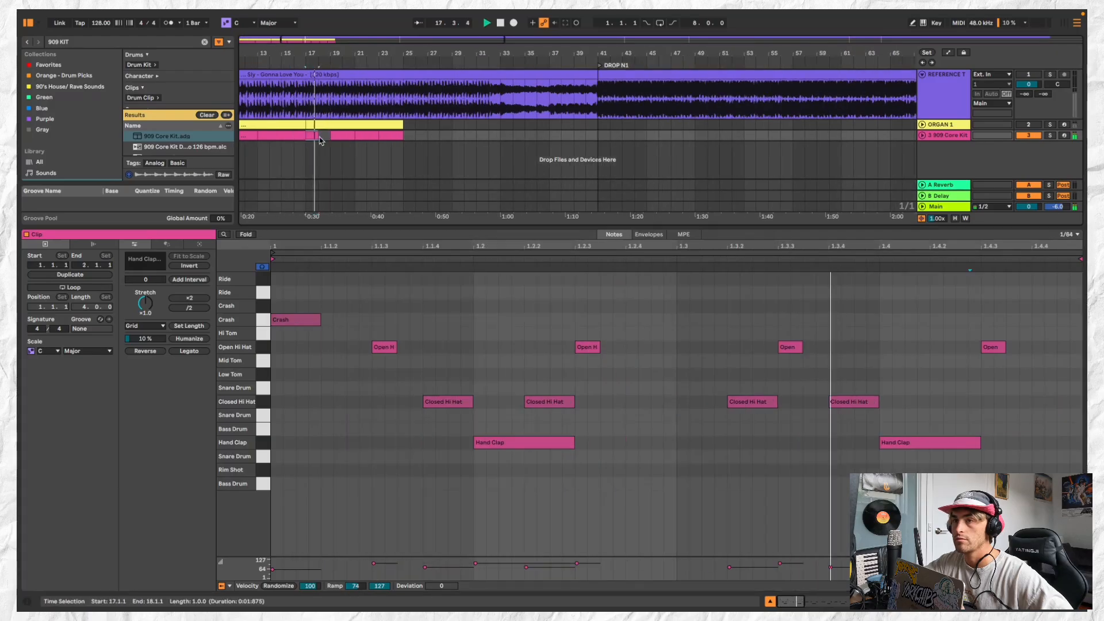
left_click(324, 136)
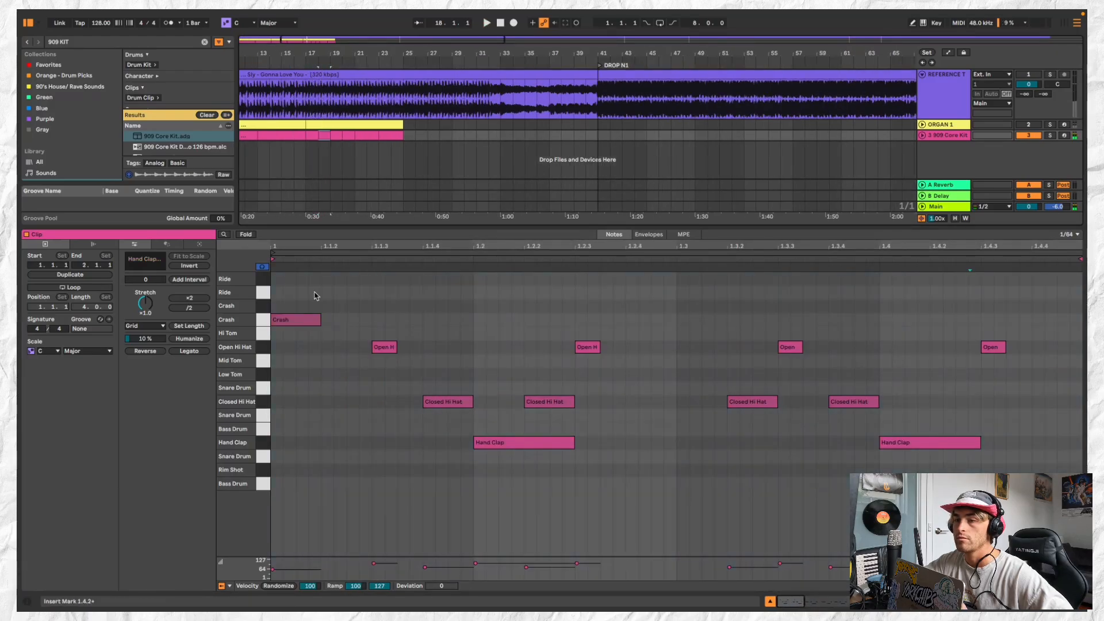
left_click(311, 320)
key("Delete")
Copy the crash-free one-bar 909 clip from bar 18 across the following bars, up to bar 26
left_click(312, 135)
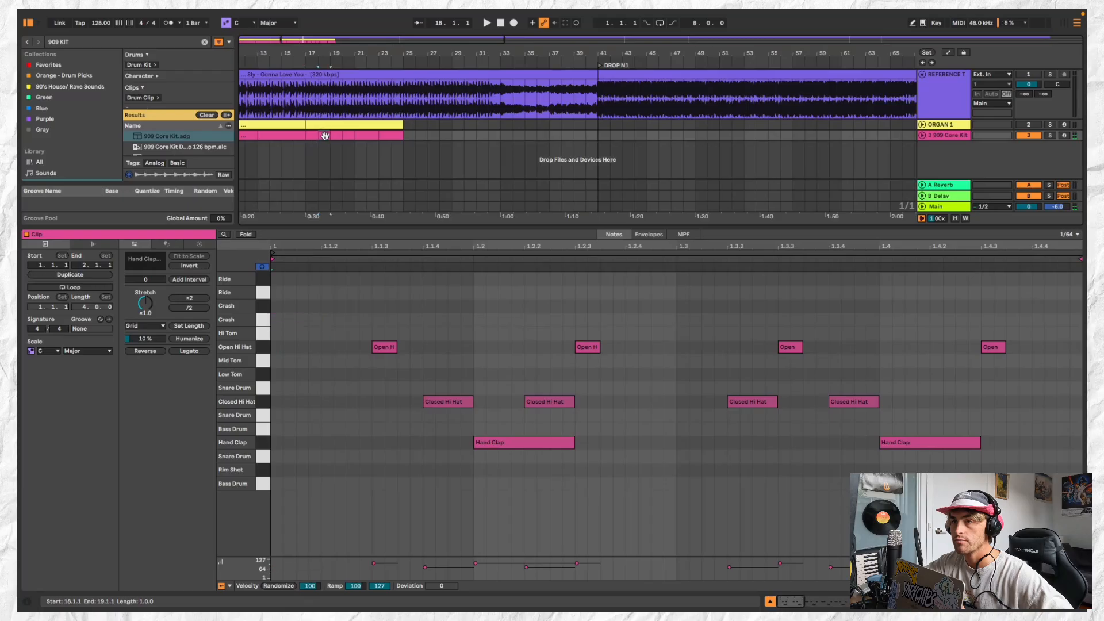
left_click(323, 135, "shift")
key("super+c")
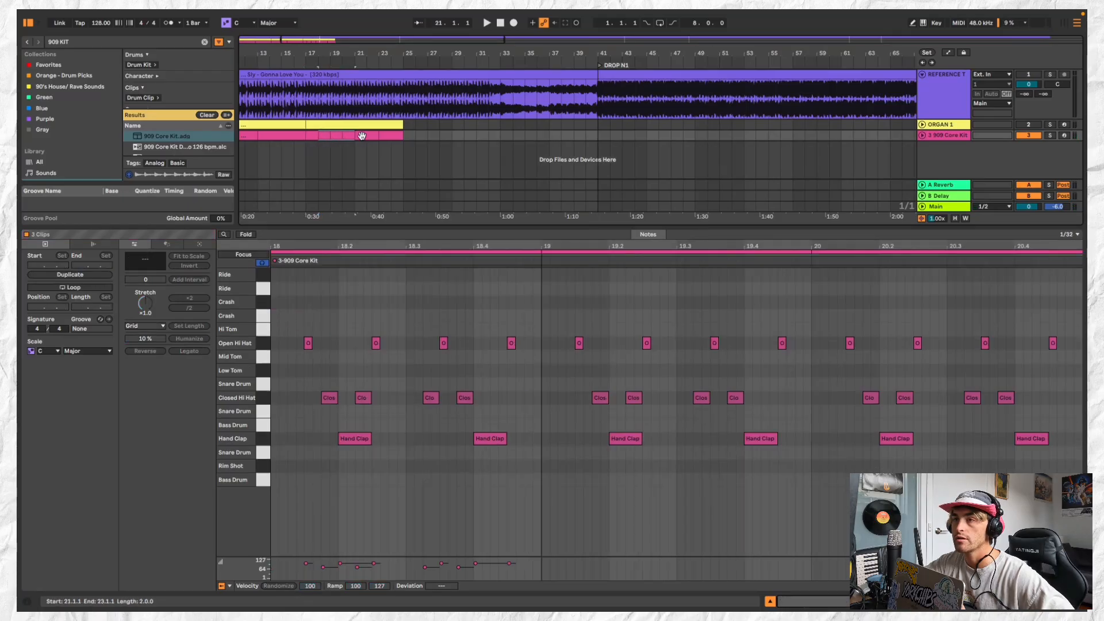
left_click(362, 136)
key("super+v")
left_click(395, 134)
key("super+v")
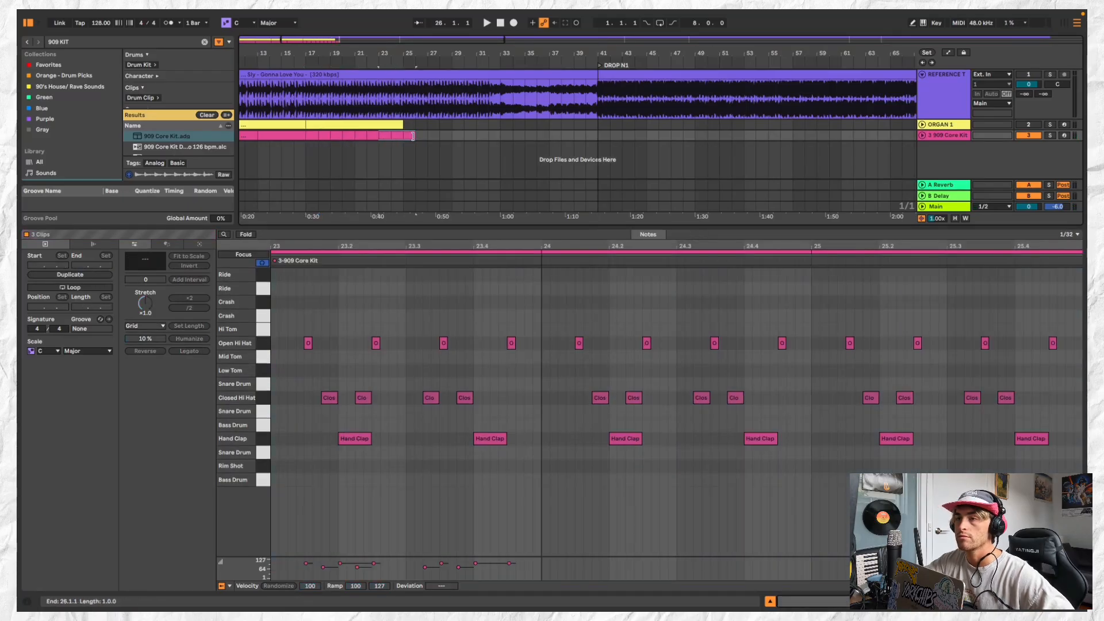
Delete the three 909 clips starting at bar 23 and refill bars 23 and 24 with the one-bar pattern
key("Delete")
left_click(376, 135)
key("super+c")
left_click(387, 137)
key("super+v")
left_click(380, 137)
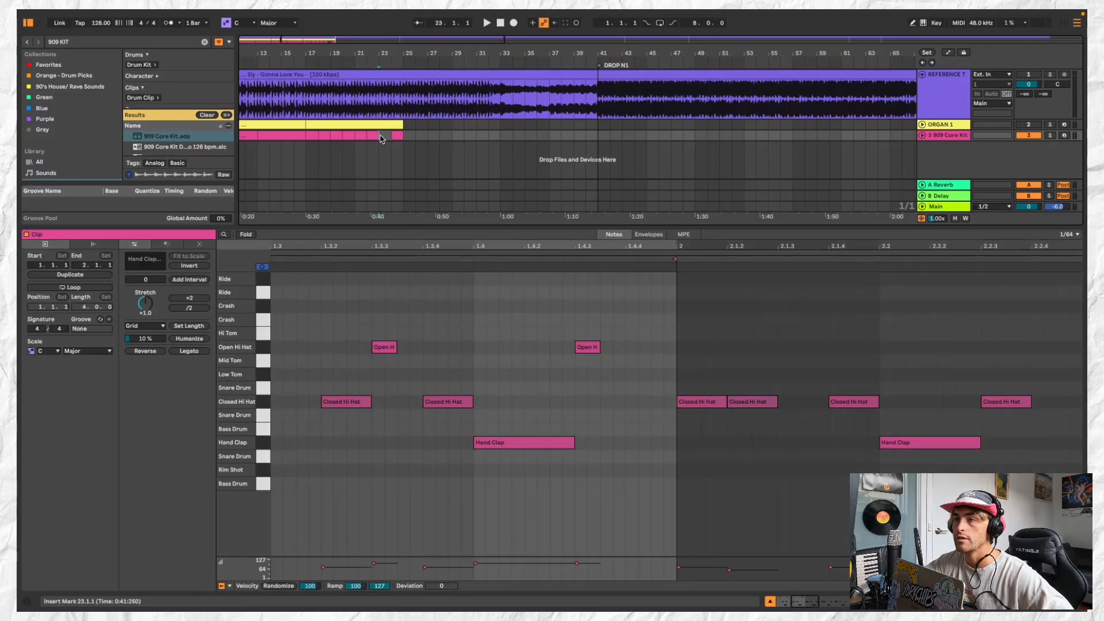
key("super+v")
Play the 909 groove from bar 17 and consolidate its clips from bar 17 to bar 25 into one eight-bar clip
left_click(311, 137)
scroll(310, 138, "down", 5)
key("space")
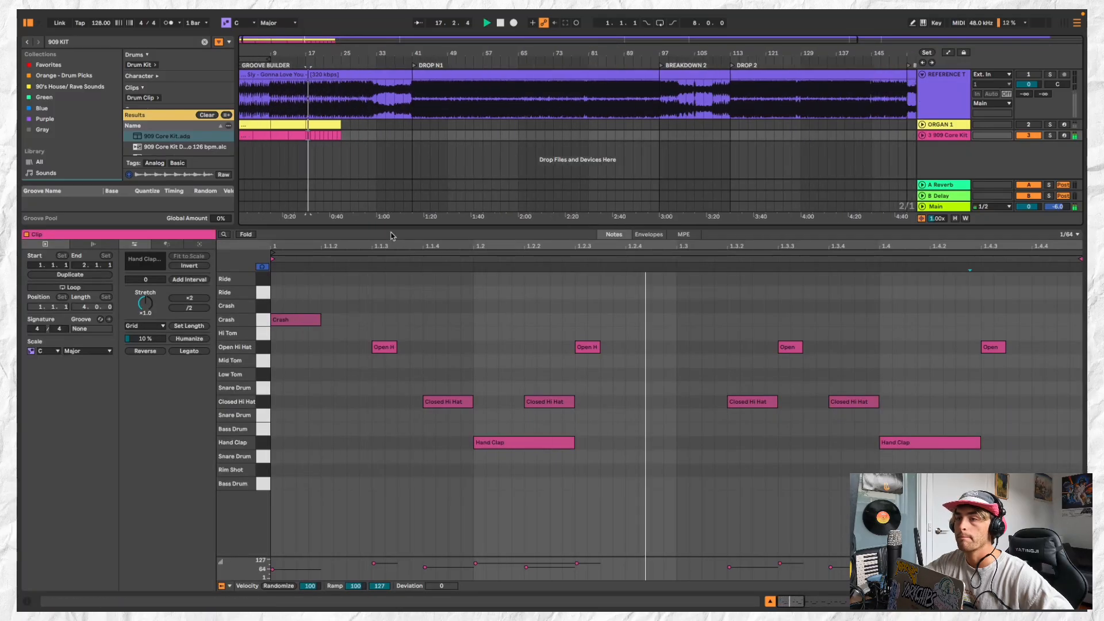
left_click_drag(391, 236, 391, 253)
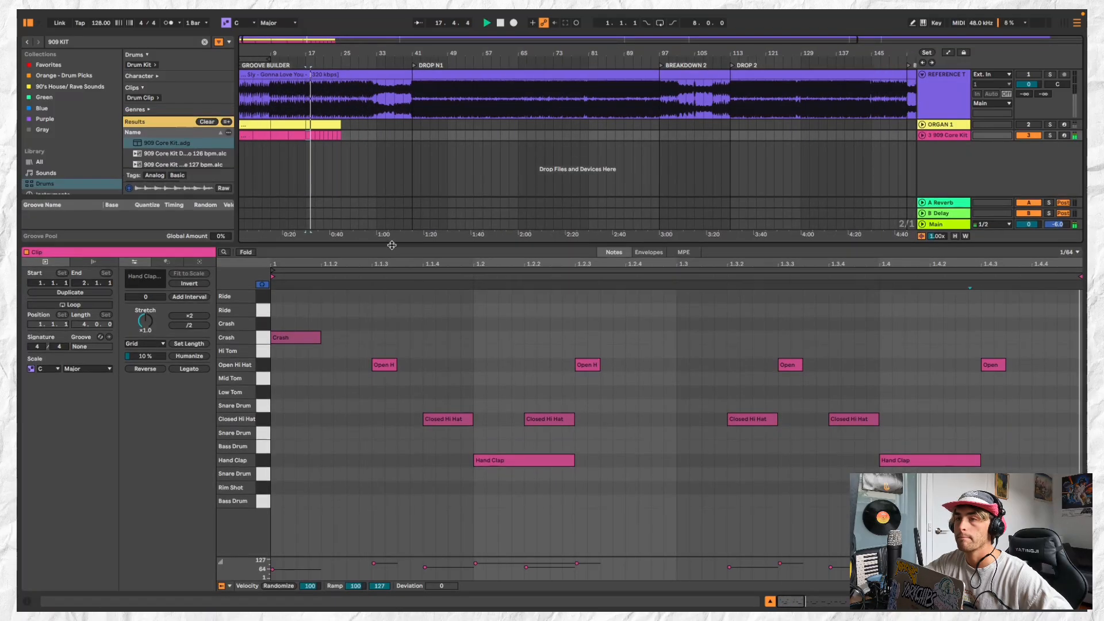
left_click(339, 137, "shift")
key("super+j")
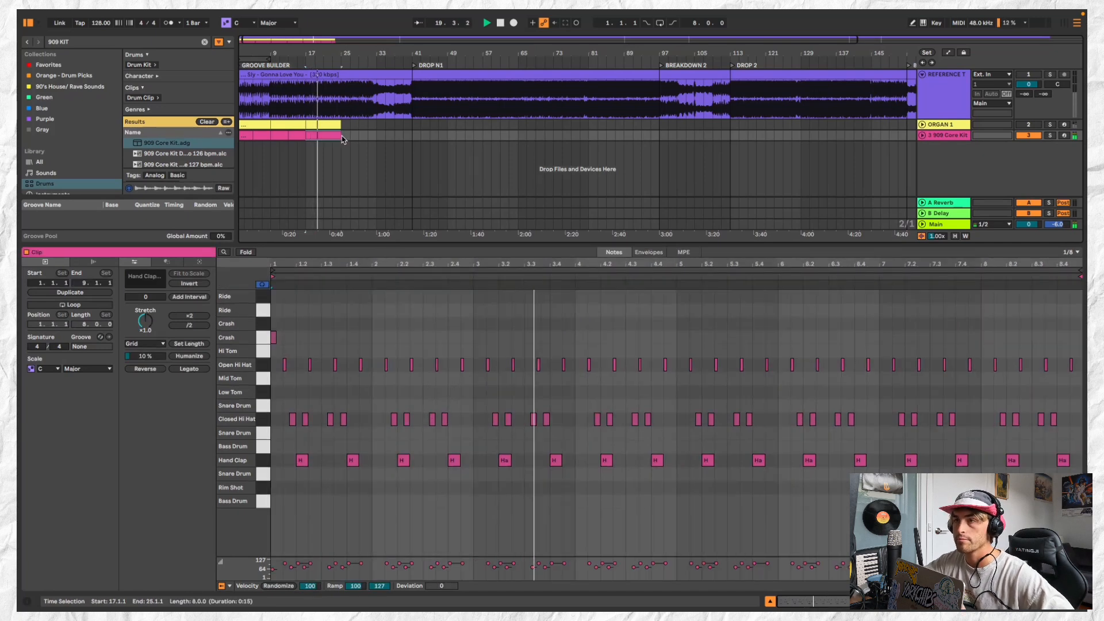
scroll(343, 140, "up", 5)
left_click(278, 134)
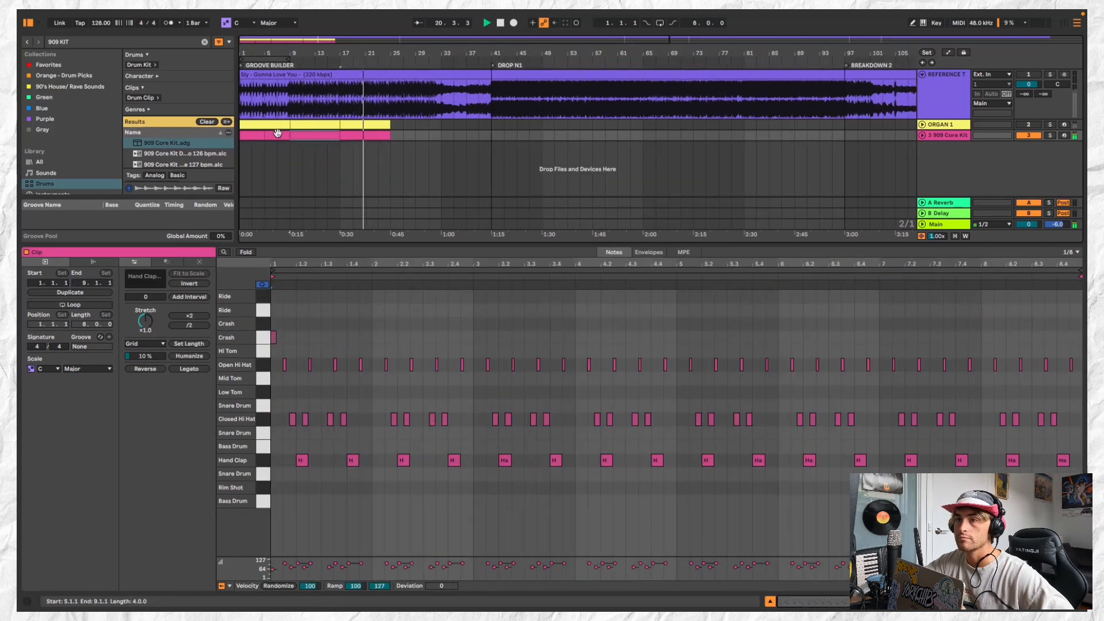
left_click(250, 133)
left_click(316, 134)
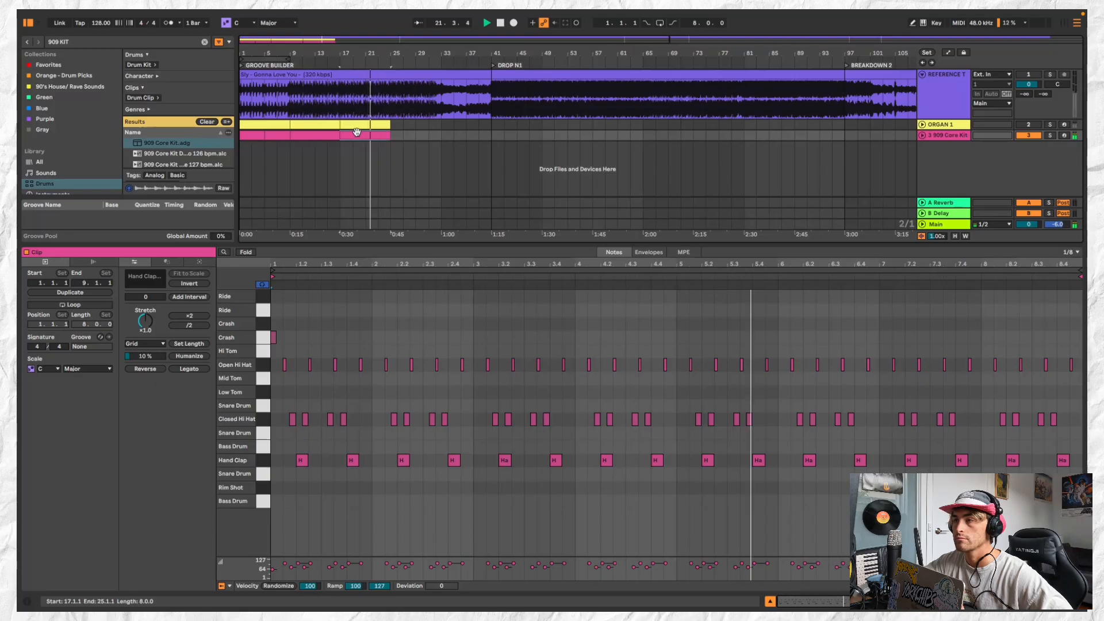
key("space")
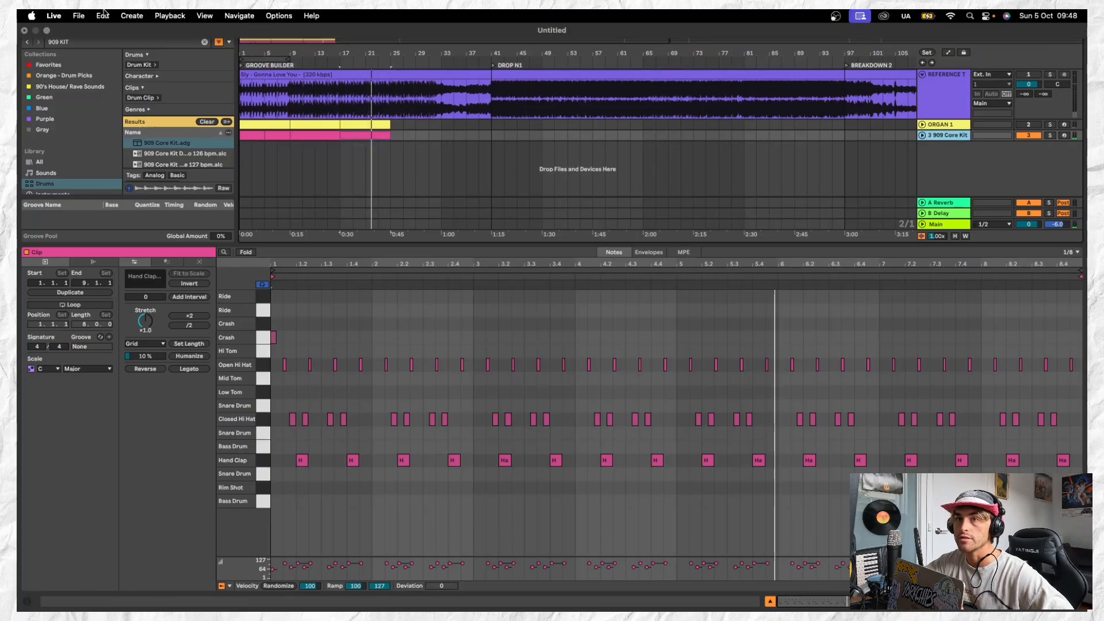
Insert a MIDI track named KICK and order the tracks below the reference as KICK, 909 Core Kit, ORGAN 1
left_click(131, 16)
left_click(155, 46)
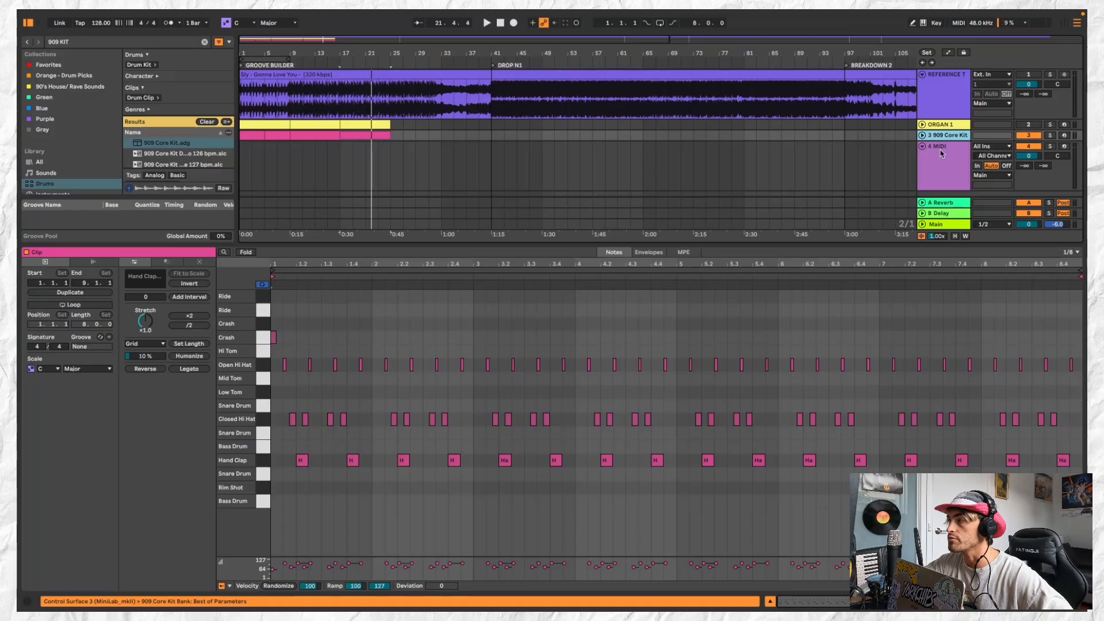
left_click_drag(942, 154, 950, 136)
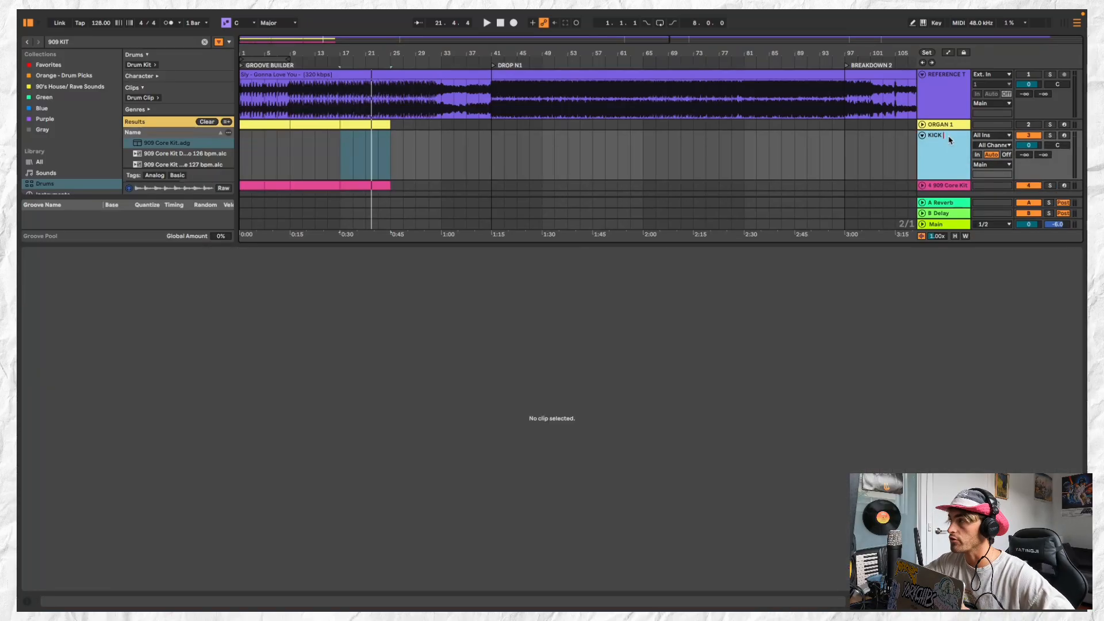
left_click(949, 109)
left_click_drag(947, 154, 954, 121)
left_click_drag(955, 180, 955, 172)
left_click(952, 153)
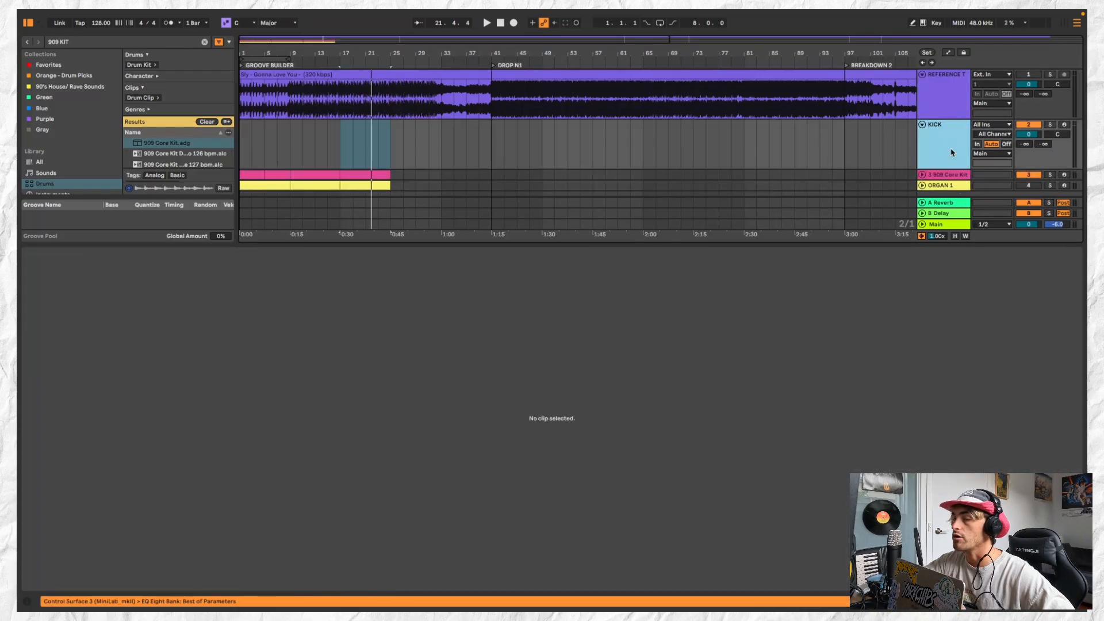
Create a one-bar looping MIDI clip at bar 1 of the KICK track and extend it to bar 9
left_click(338, 127)
scroll(285, 138, "up", 2)
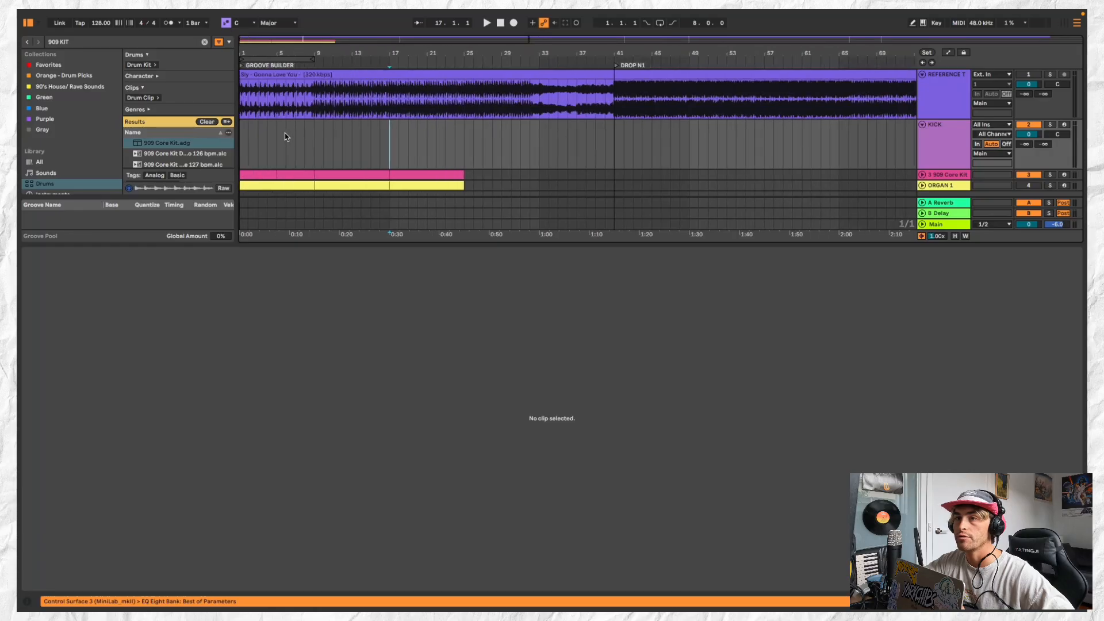
double_click(243, 127)
left_click_drag(248, 126, 315, 125)
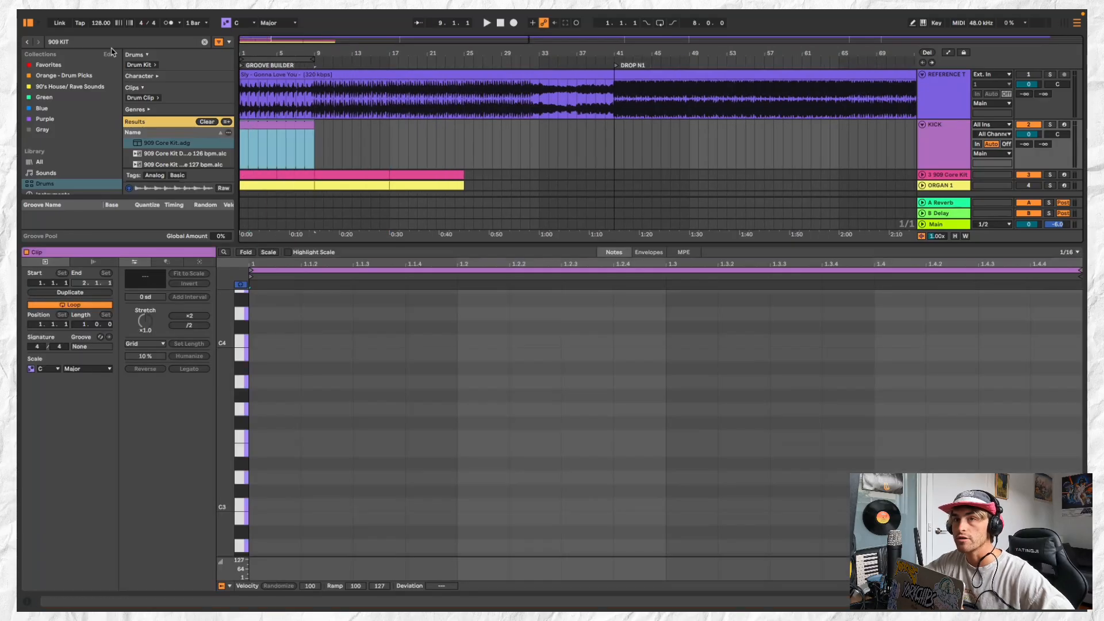
Search the drum library for 909 and enlarge the view of the results
double_click(109, 43)
key("BackSpace")
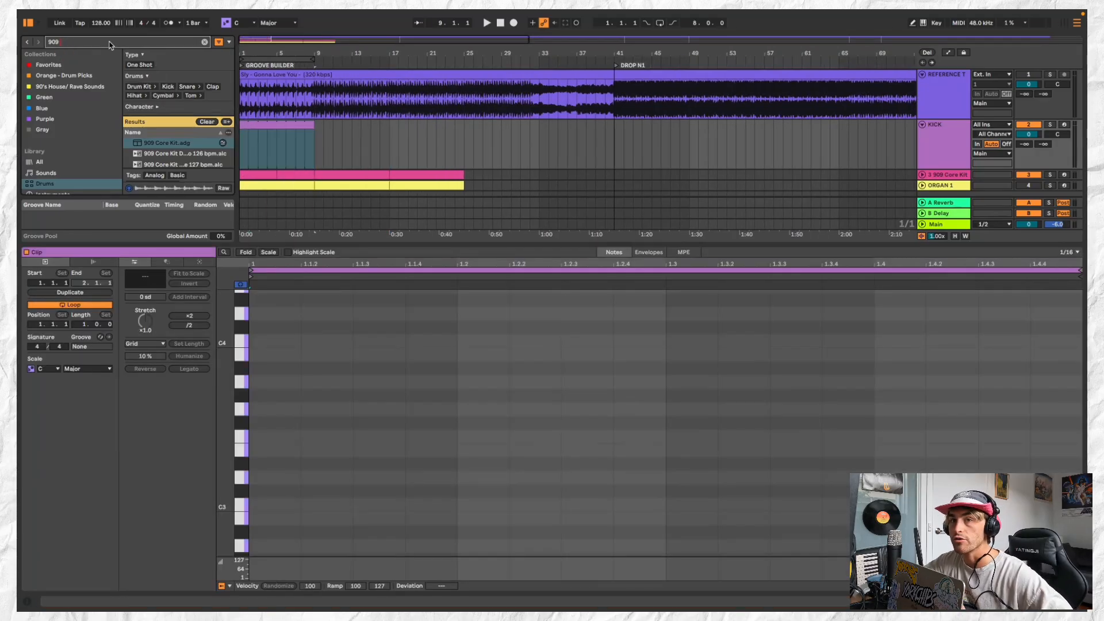
left_click_drag(179, 196, 199, 380)
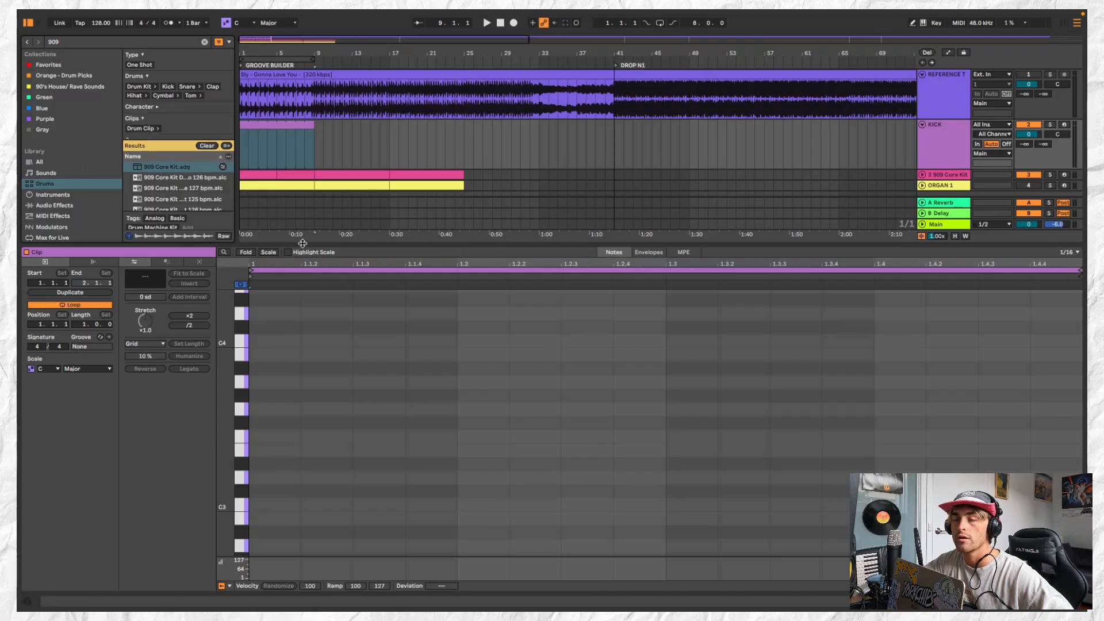
left_click_drag(303, 243, 314, 568)
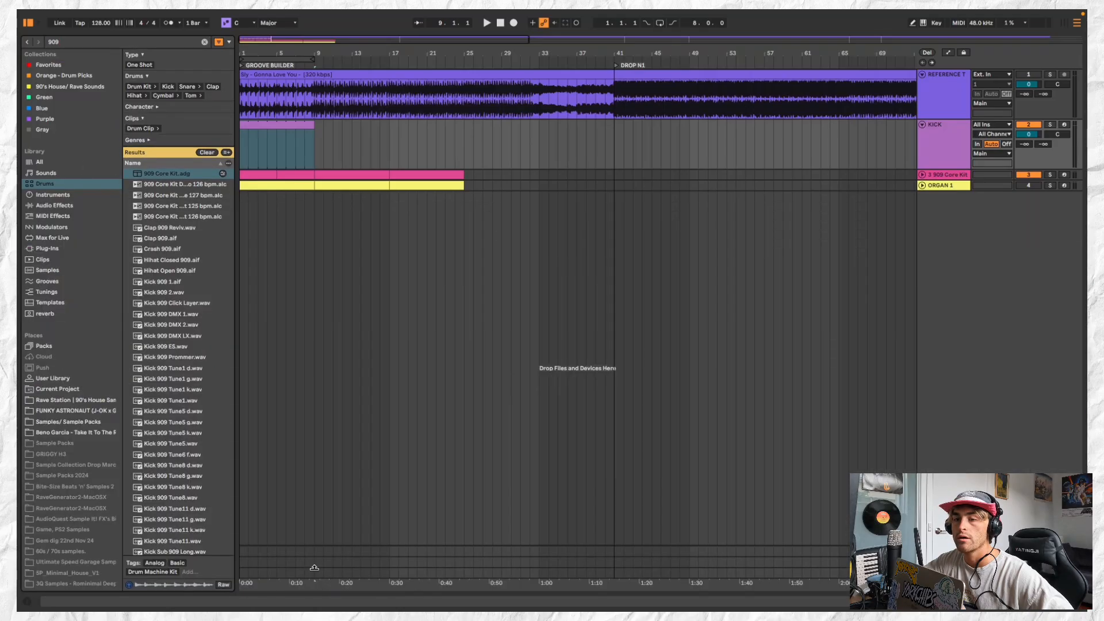
Audition the 909 kick samples and load Kick 909 ES.wav onto the KICK track
left_click(192, 281)
left_click(192, 293)
left_click(193, 314)
left_click(193, 325)
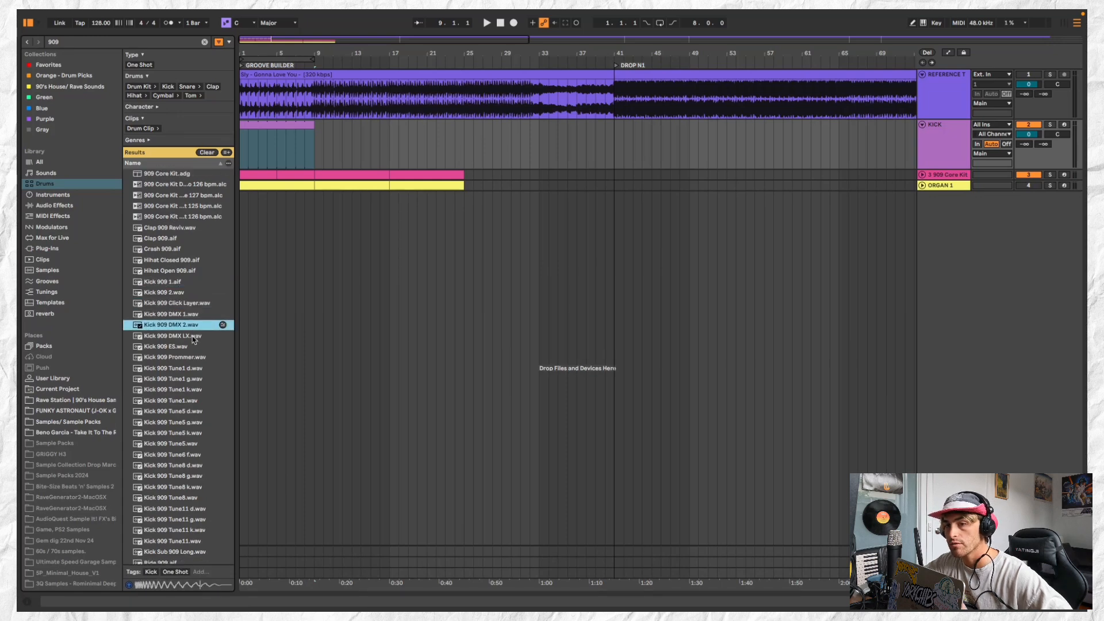
left_click(193, 338)
left_click(193, 347)
double_click(171, 347)
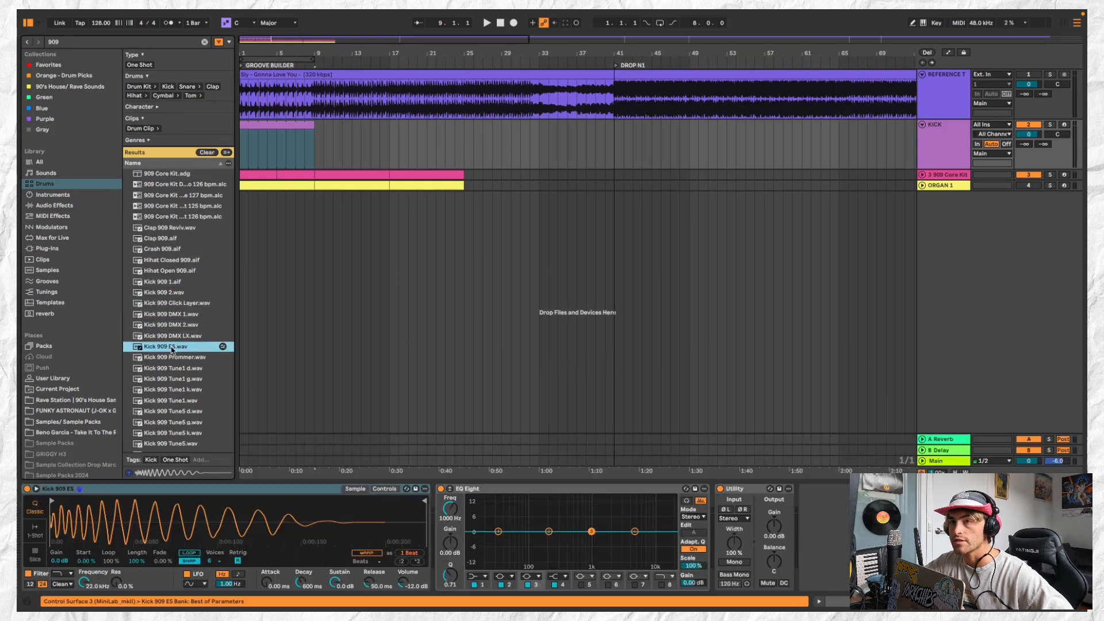
Open the kick clip in an enlarged piano roll and audition the sample at several pitches down to C3
left_click(286, 122)
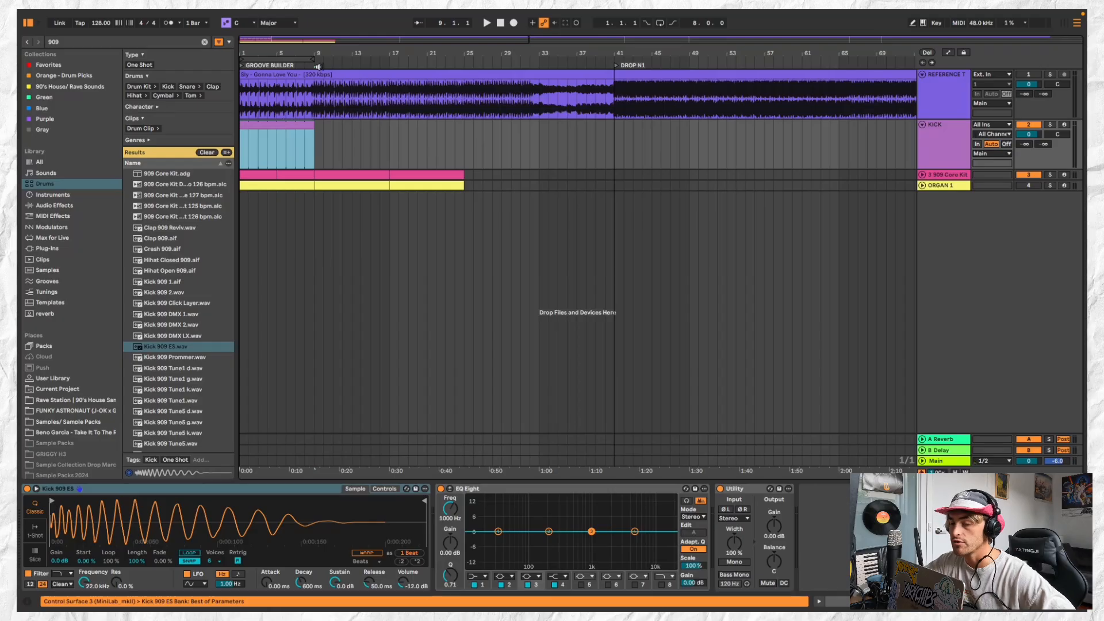
double_click(300, 123)
left_click_drag(380, 461, 379, 210)
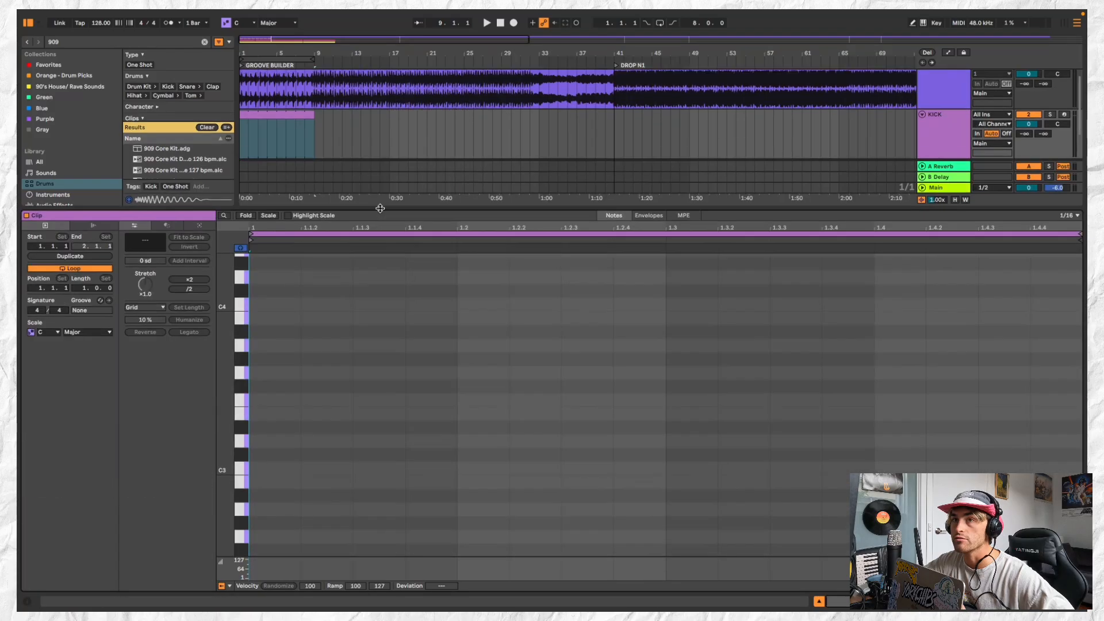
left_click(32, 16)
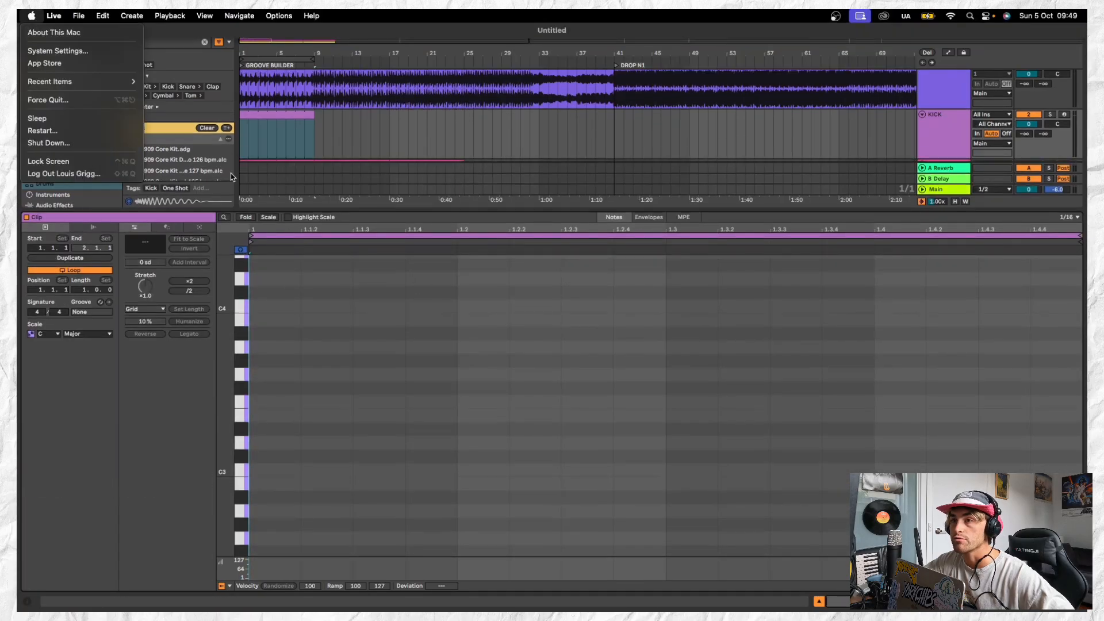
left_click(389, 162)
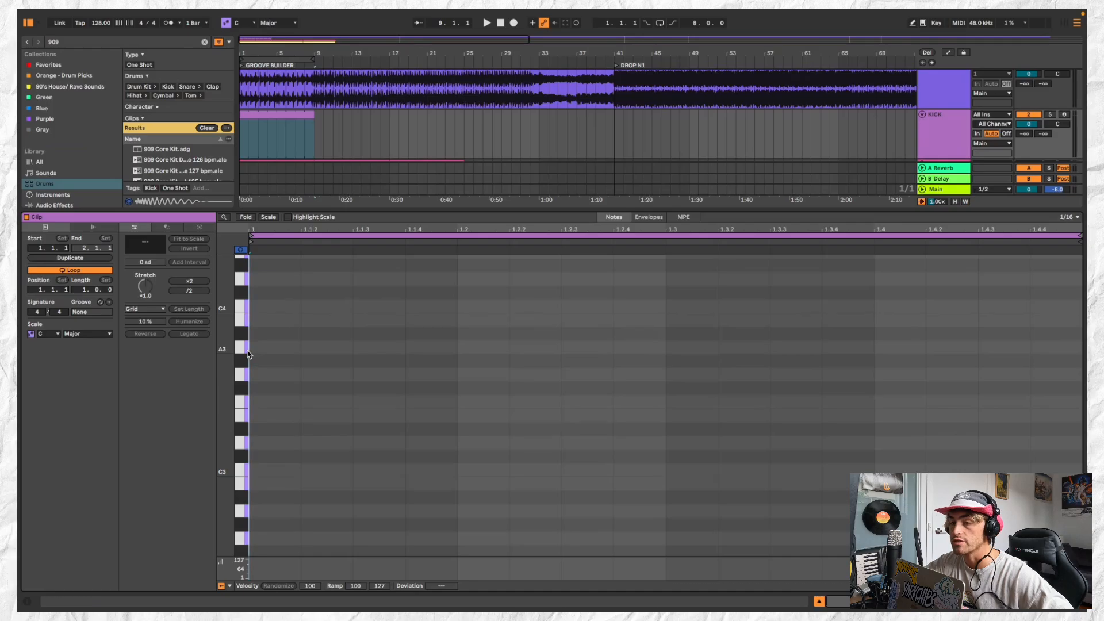
left_click(241, 416)
left_click(241, 443)
left_click(242, 474)
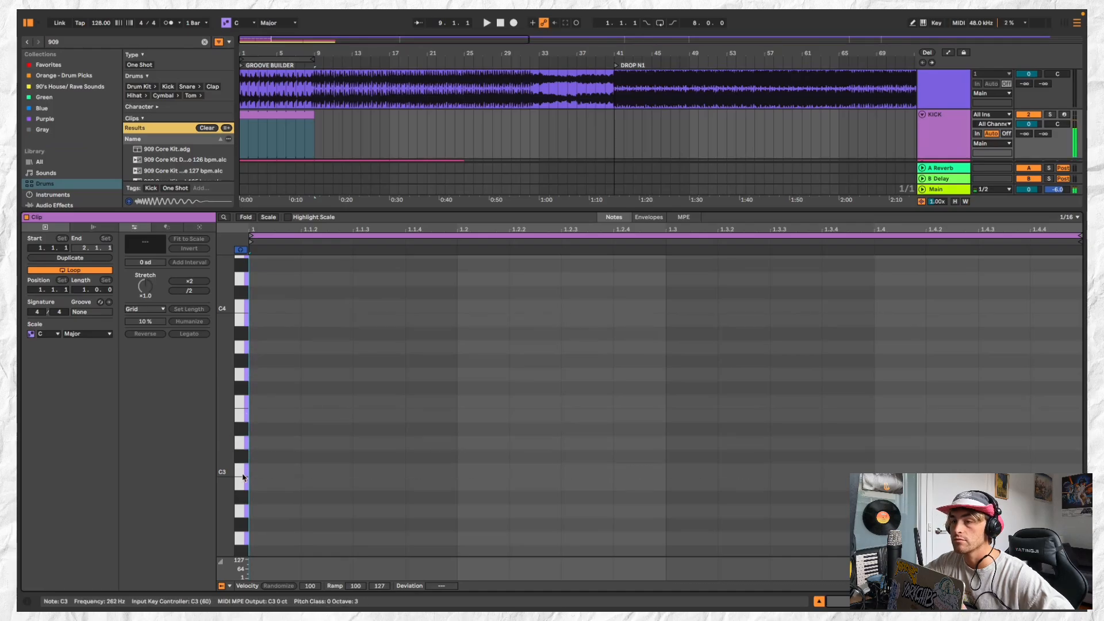
Add four C3 kick notes on beats 1, 1.2, 1.3 and 1.4 of the looping clip
double_click(256, 470)
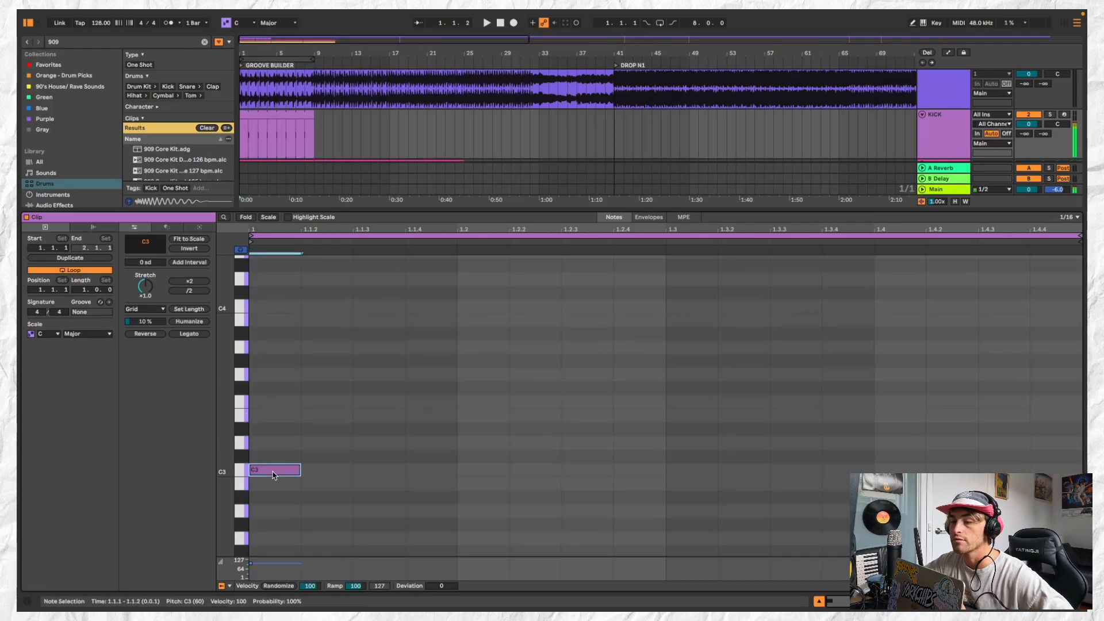
left_click(475, 473)
double_click(475, 472)
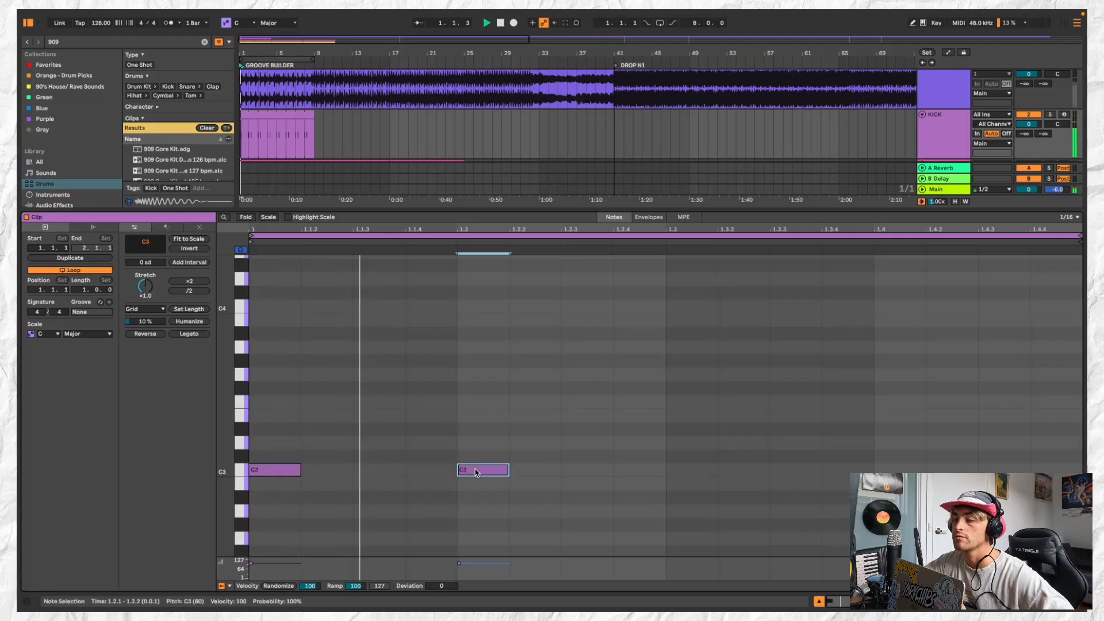
double_click(692, 470)
left_click(906, 470)
double_click(906, 471)
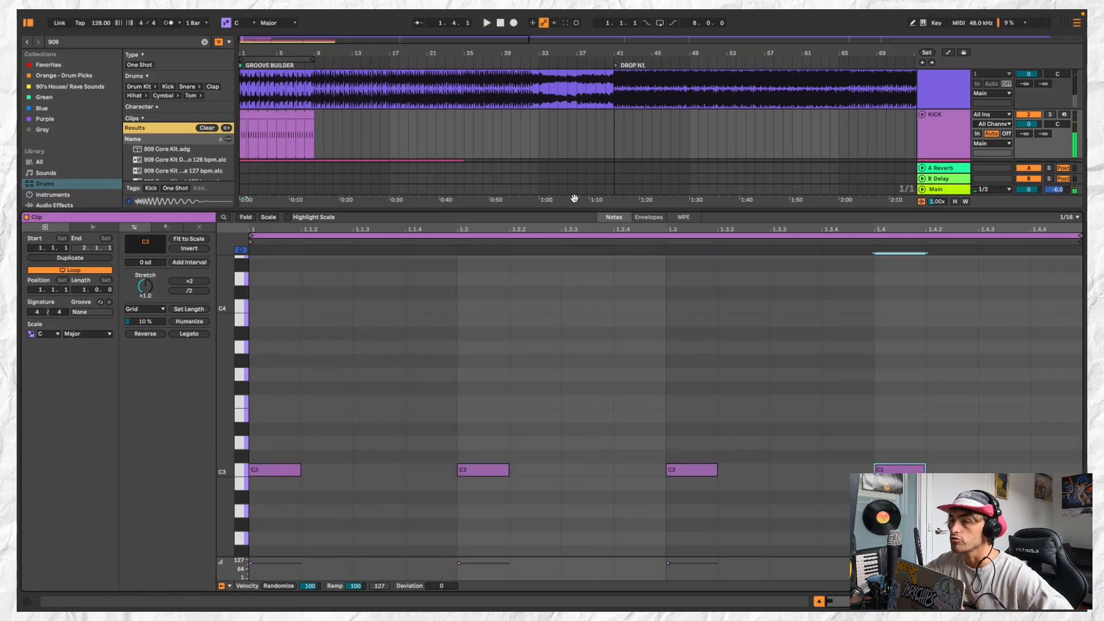
Consolidate the kick loop into an eight-bar clip and duplicate it three times to reach bar 33
left_click_drag(578, 220, 578, 460)
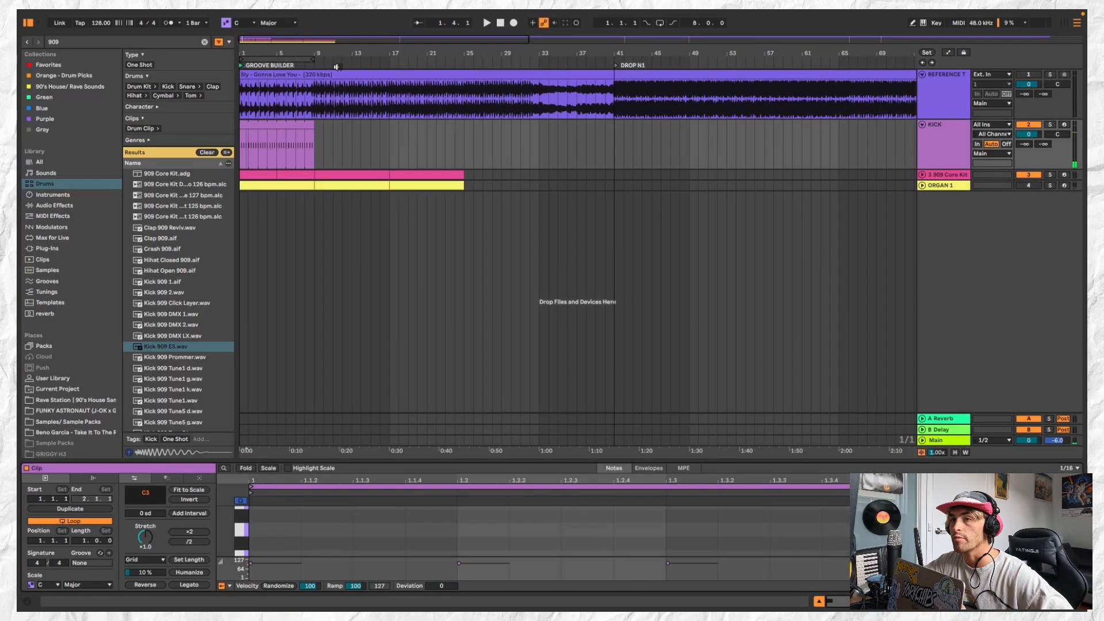
left_click(302, 124)
key("space")
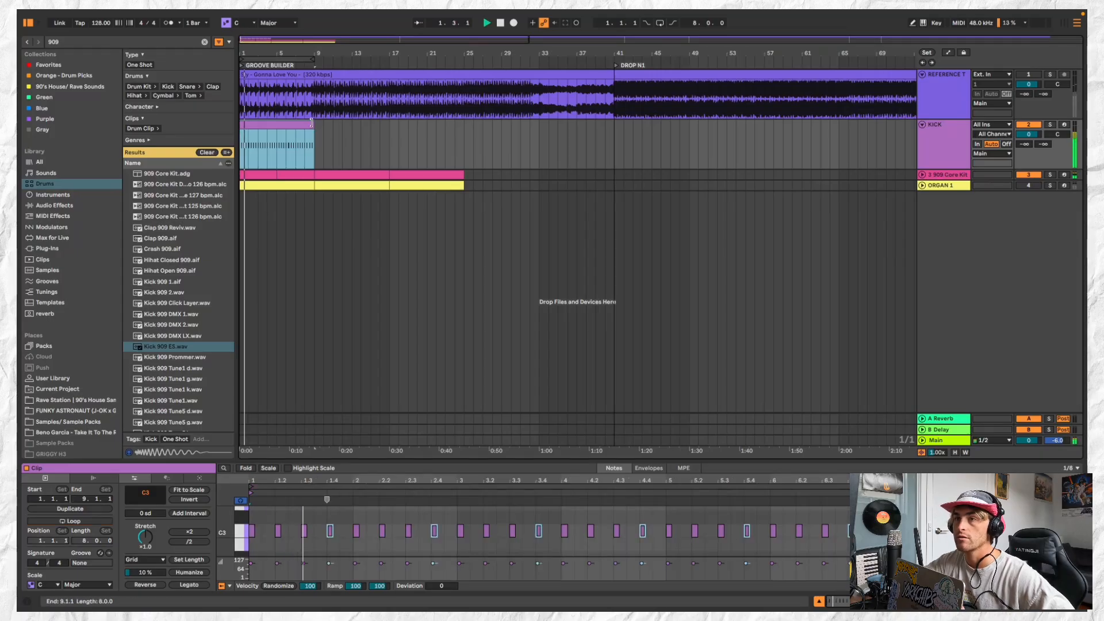
key("ctrl+d")
key("ctrl+d")
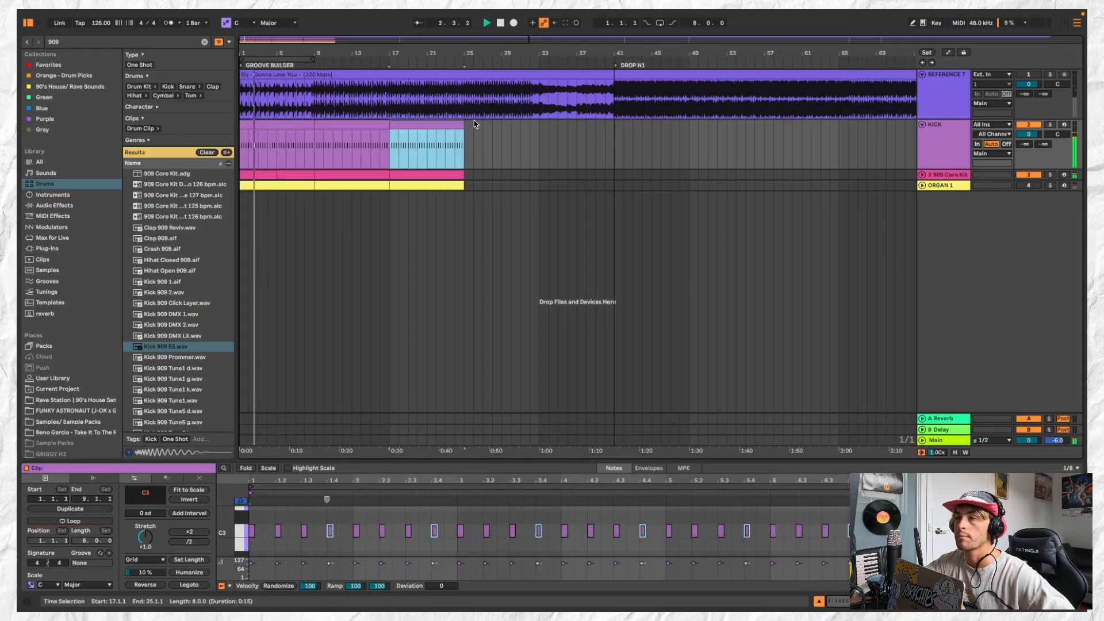
key("ctrl+d")
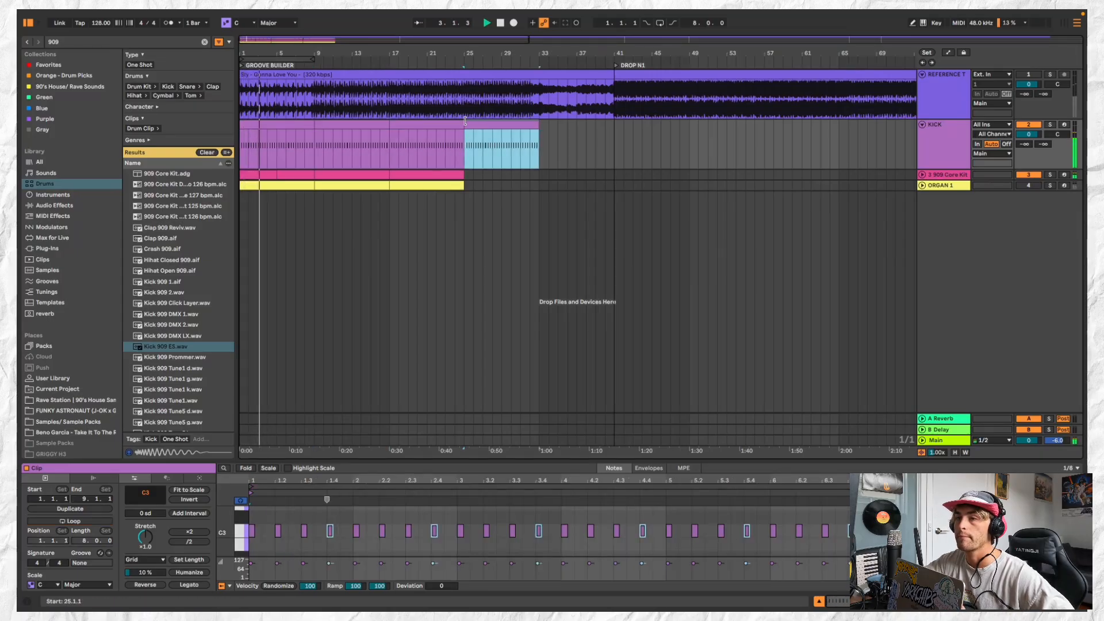
Shorten the Hand Clap 909 sample in the 909 Core Kit by moving its end point in, checking the length against playback
left_click(964, 178)
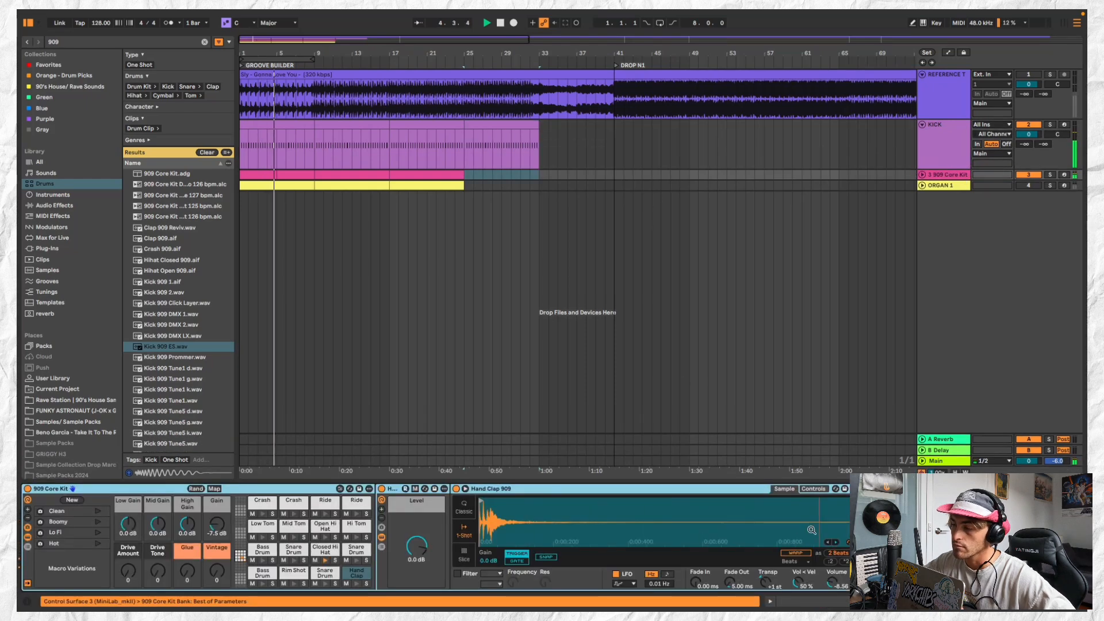
key("space")
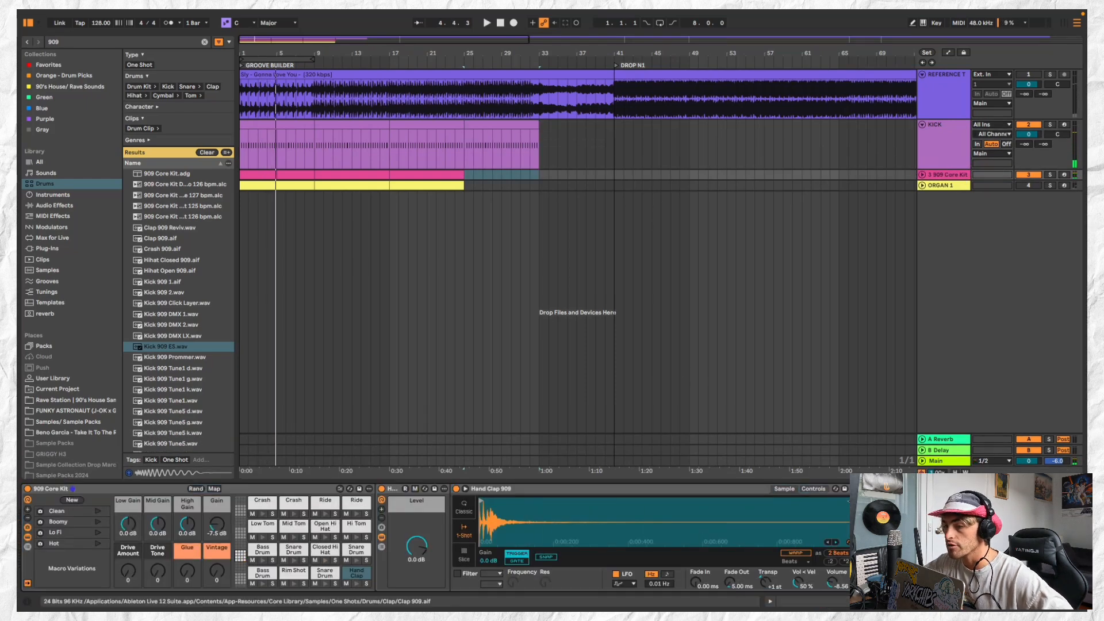
mouse_move(848, 502)
left_mouse_down()
mouse_move(524, 516)
mouse_move(691, 516)
left_mouse_up()
left_click(950, 175)
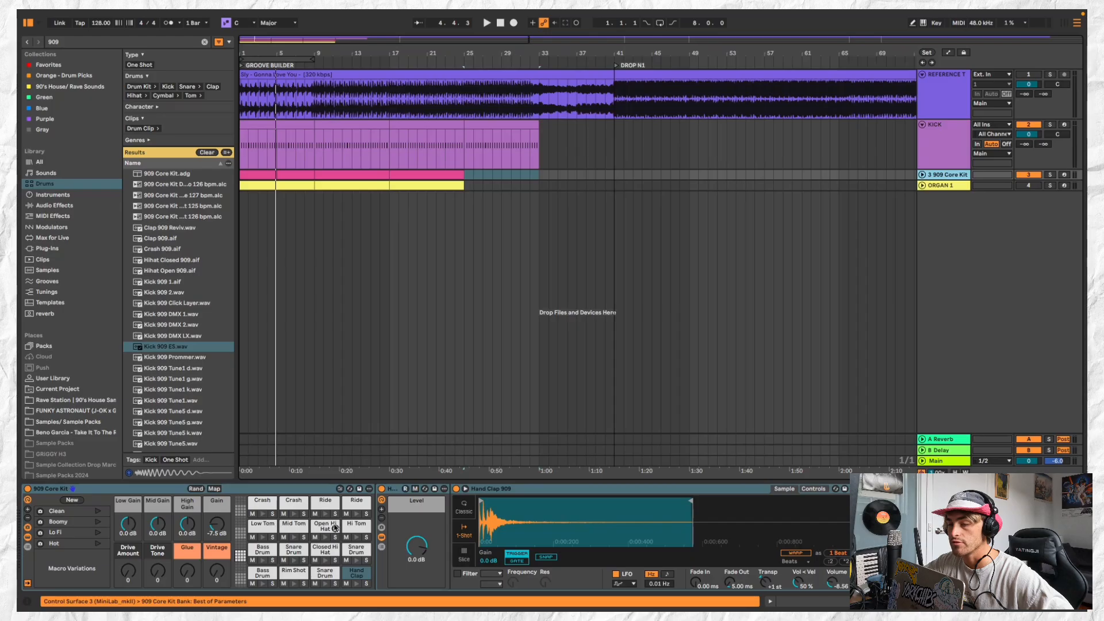
left_click(692, 499)
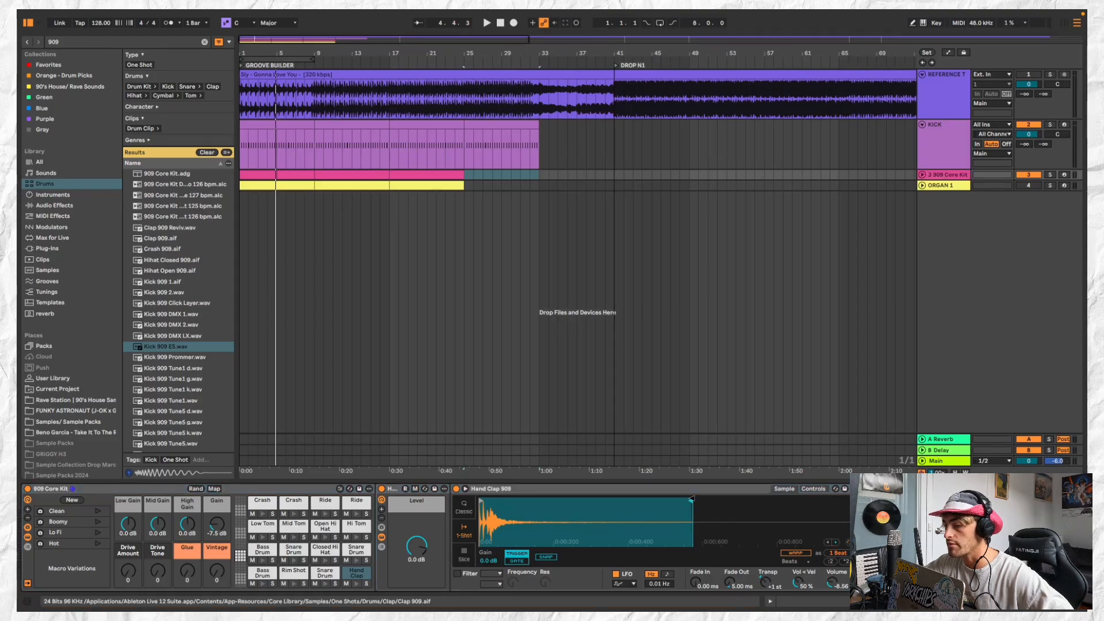
left_click_drag(692, 499, 541, 509)
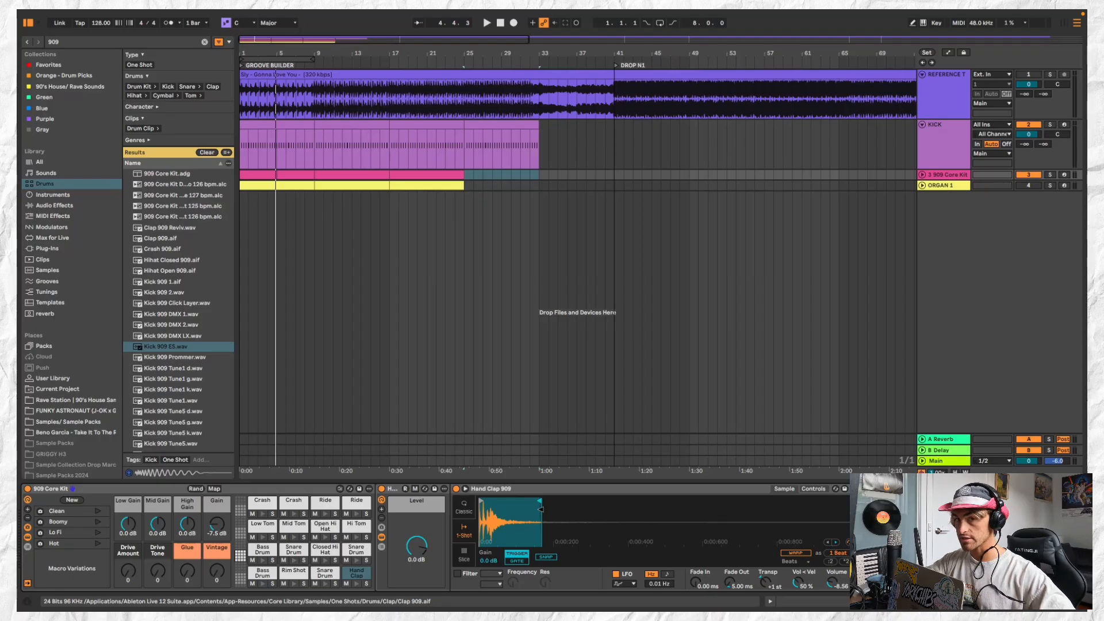
key("space")
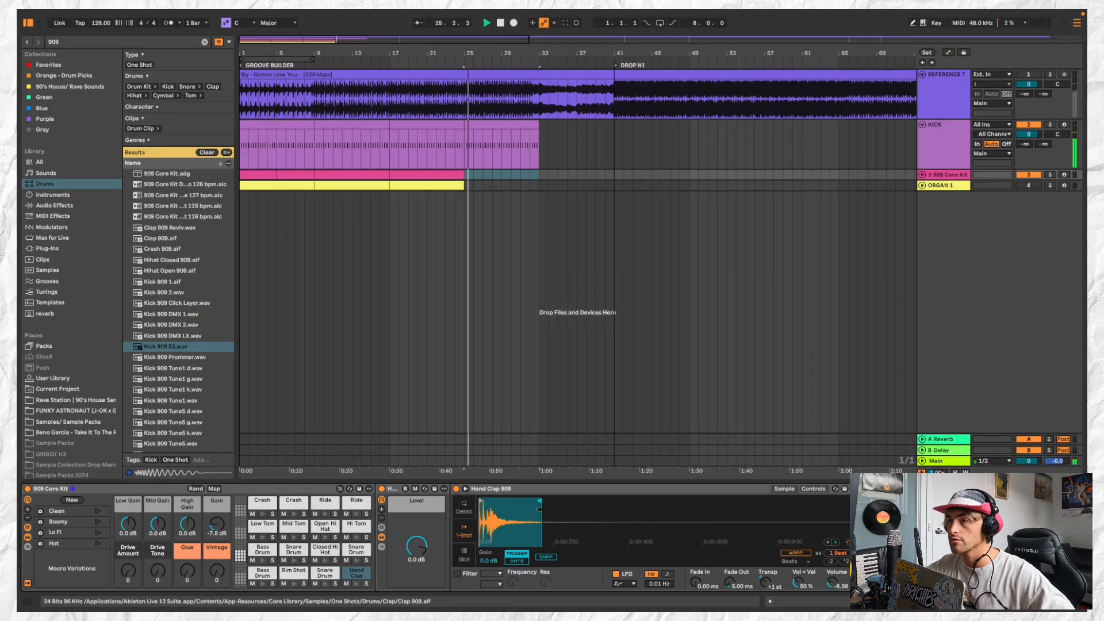
key("space")
left_click(425, 173)
key("space")
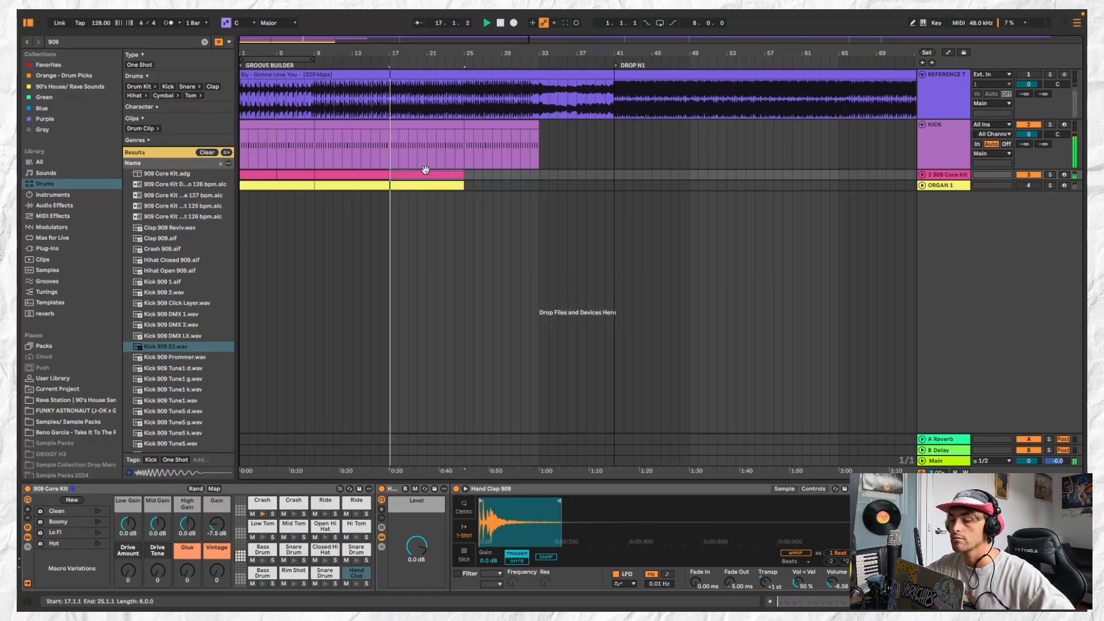
left_click(559, 502)
mouse_move(559, 502)
left_mouse_down()
mouse_move(685, 502)
mouse_move(540, 502)
mouse_move(699, 502)
mouse_move(526, 502)
mouse_move(849, 502)
mouse_move(493, 502)
mouse_move(667, 501)
mouse_move(527, 502)
mouse_move(535, 514)
mouse_move(619, 500)
left_mouse_up()
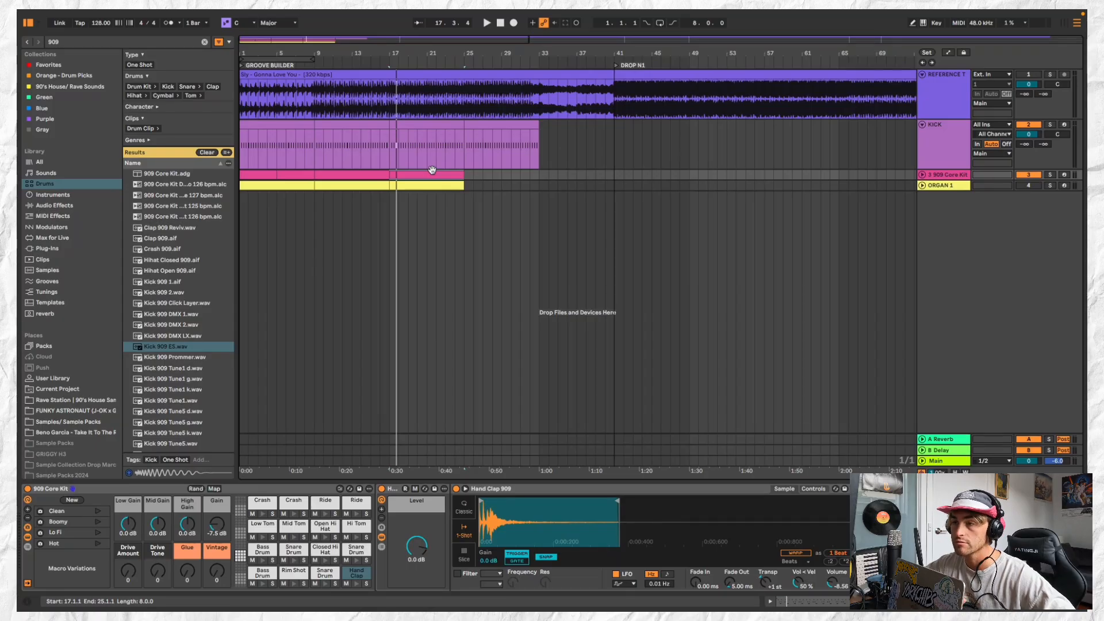
Duplicate the 909 drum and organ clips from bars 17–25 so both tracks reach bar 33
key("ctrl+d")
left_click(457, 183)
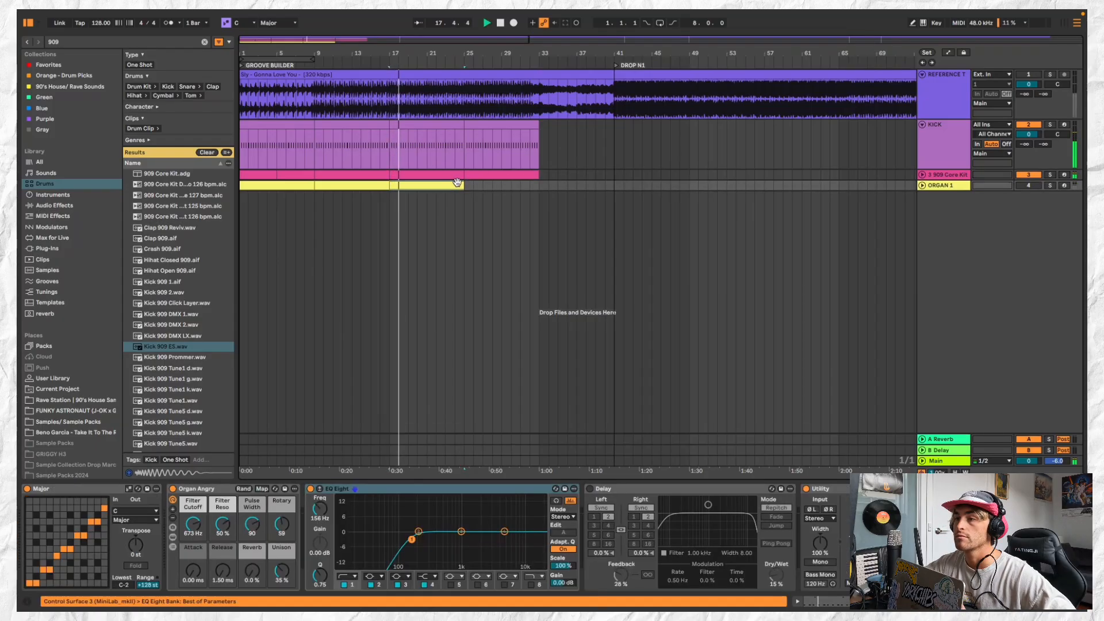
key("ctrl+d")
Solo the reference track and listen to it from bar 17
key("minus")
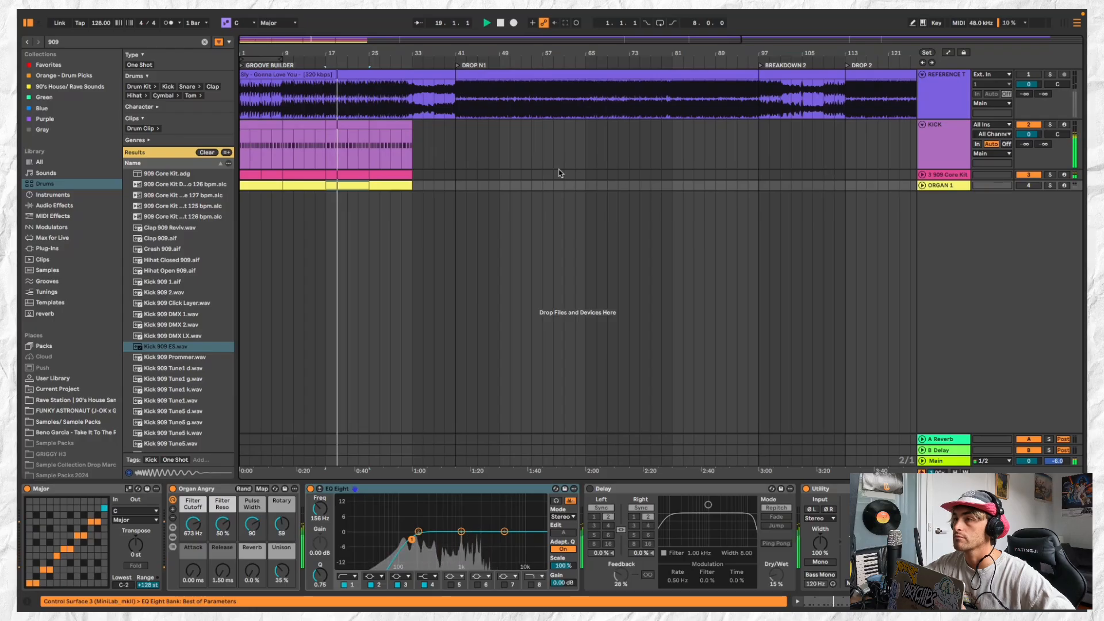
scroll(560, 173, "up", 3)
key("space")
scroll(897, 157, "left", 3)
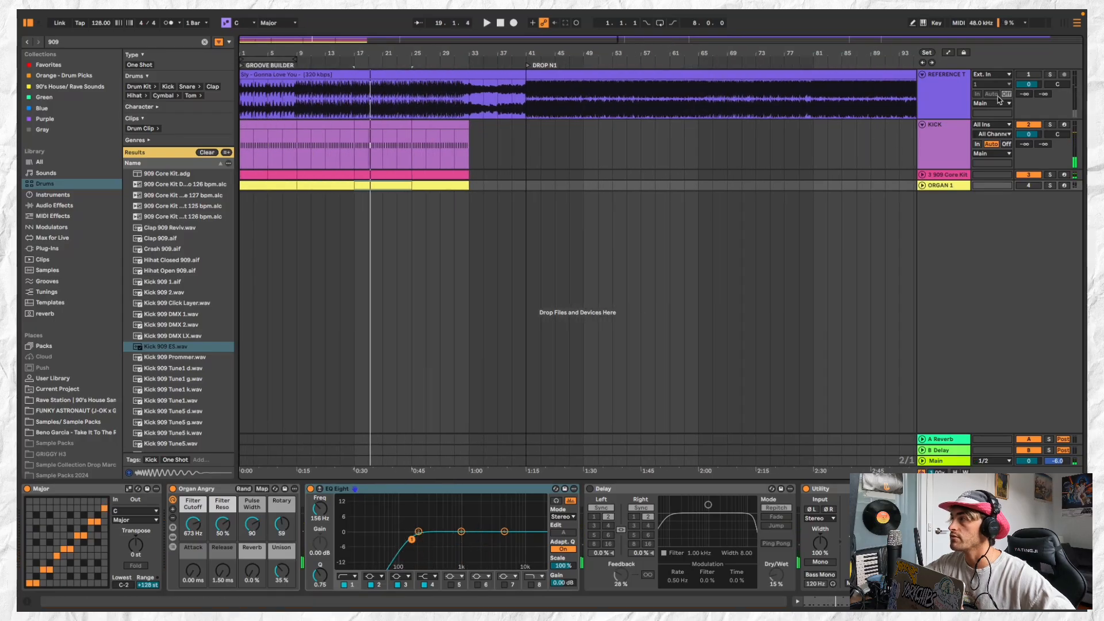
left_click(1050, 75)
key("space")
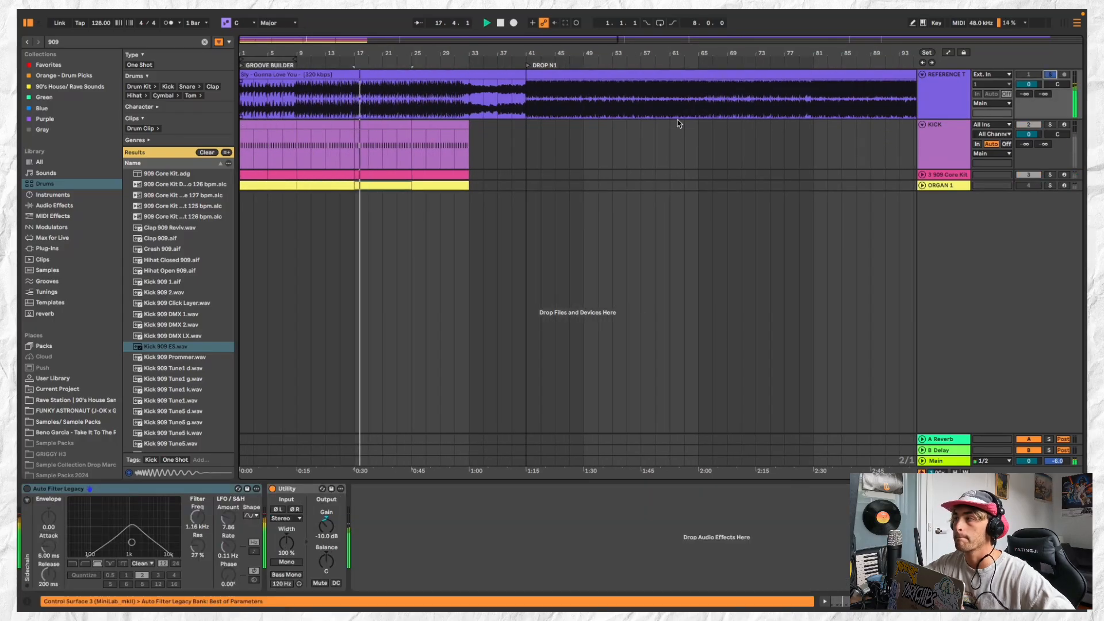
left_click(941, 149)
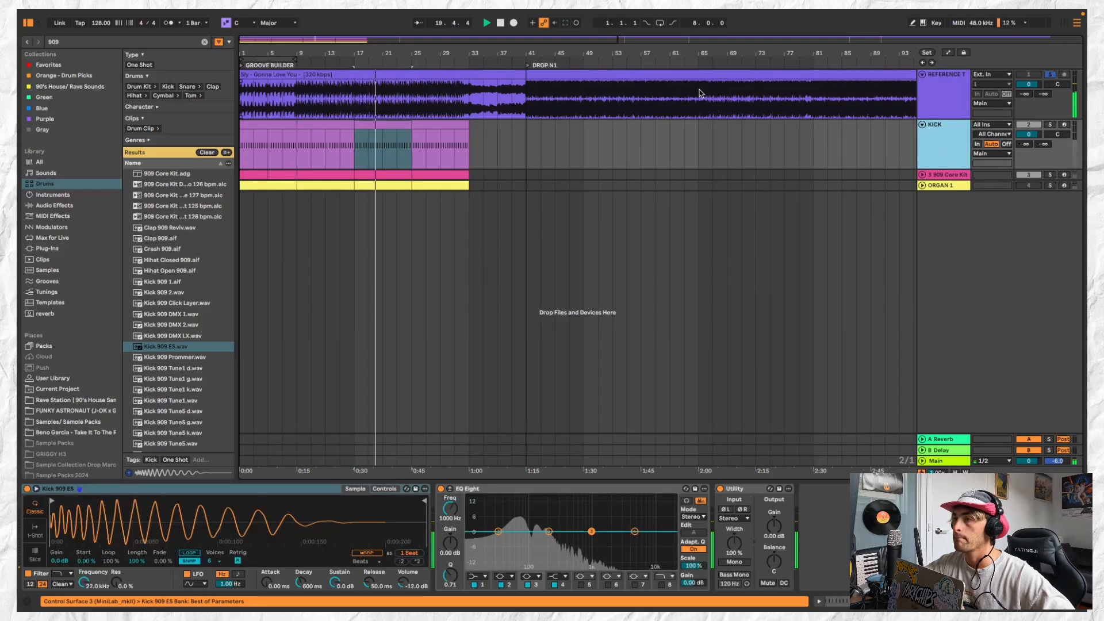
Listen to the soloed reference around bar 33 and from bar 43 inside Drop N1
left_click(485, 95)
key("space")
key("space")
left_click(472, 102)
key("space")
key("space")
left_click(541, 96)
key("space")
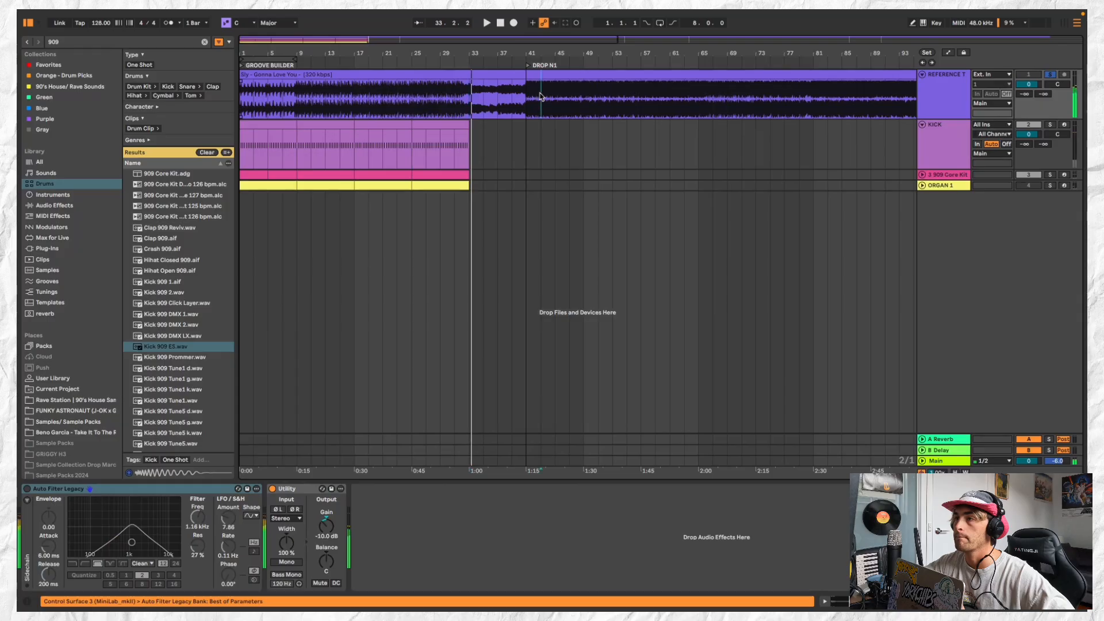
key("space")
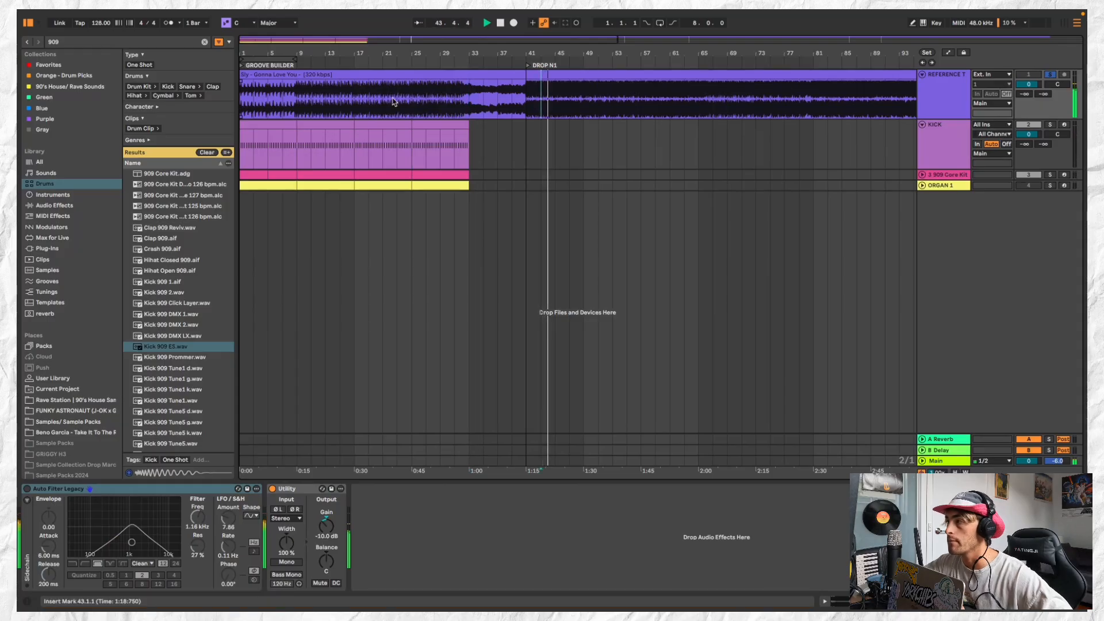
key("space")
scroll(393, 102, "down", 2)
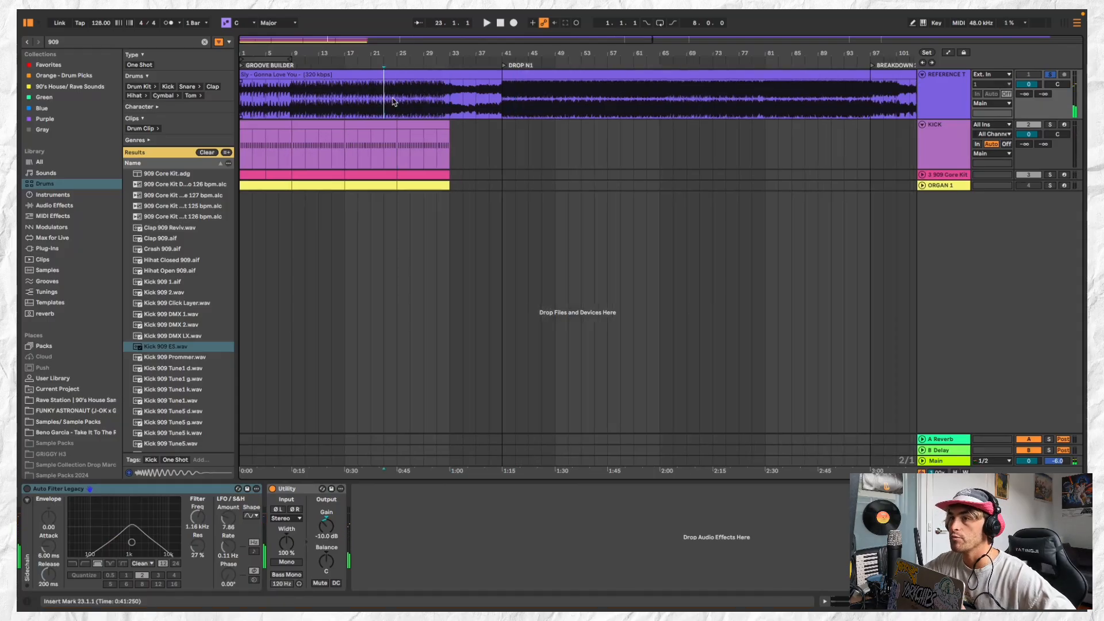
Compare the reference's groove section with the start of Drop N1, playing it from bar 41
left_click(394, 126)
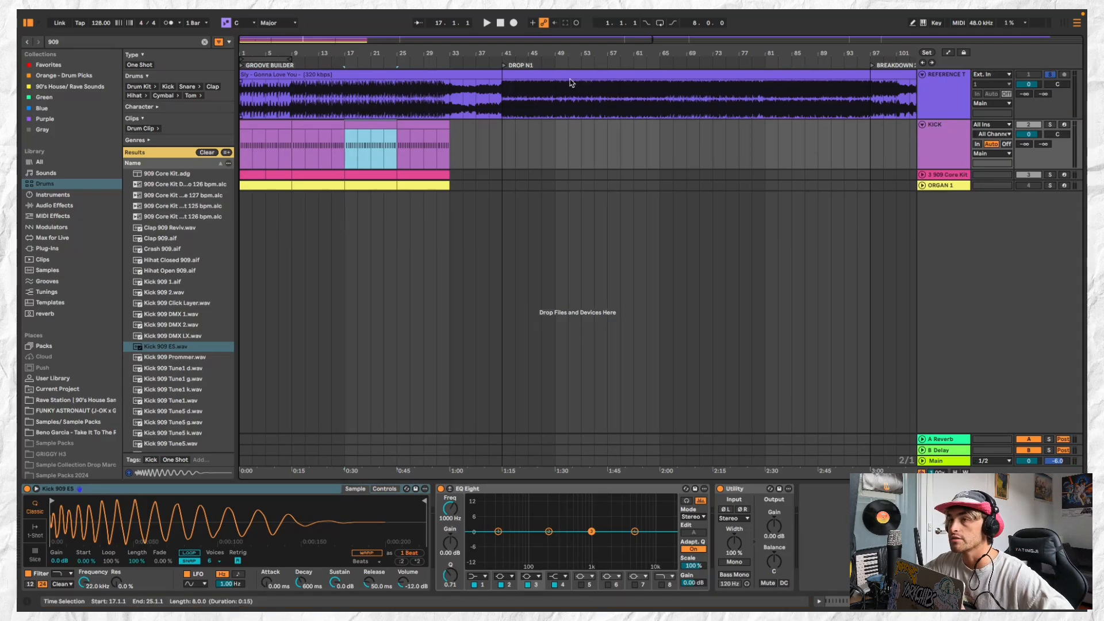
left_click(450, 102)
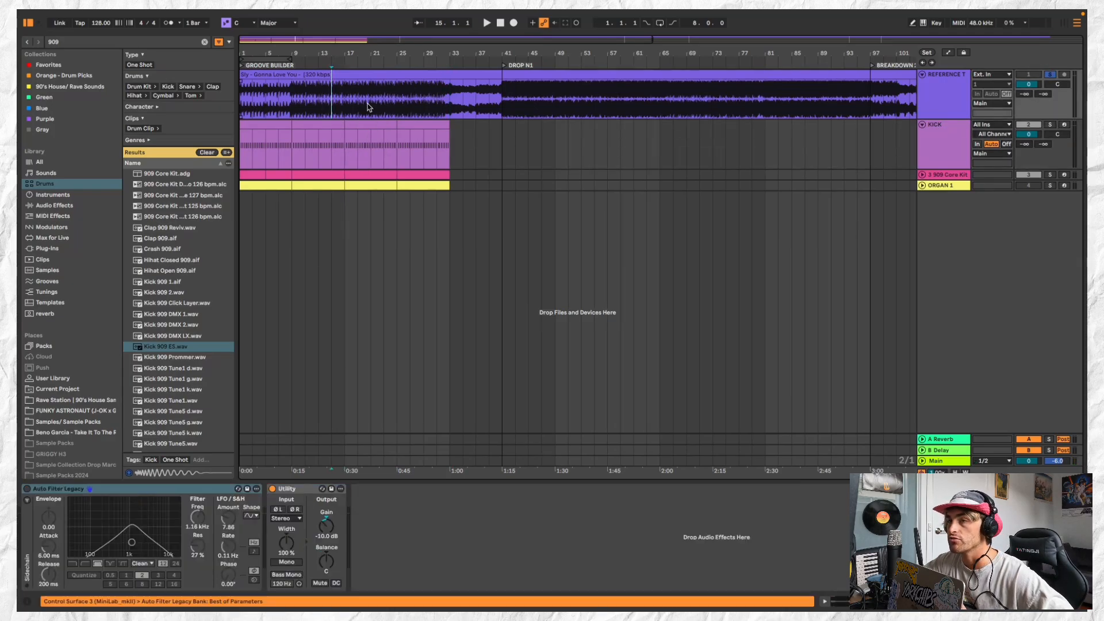
left_click(371, 105)
left_click(374, 132)
left_click(528, 91)
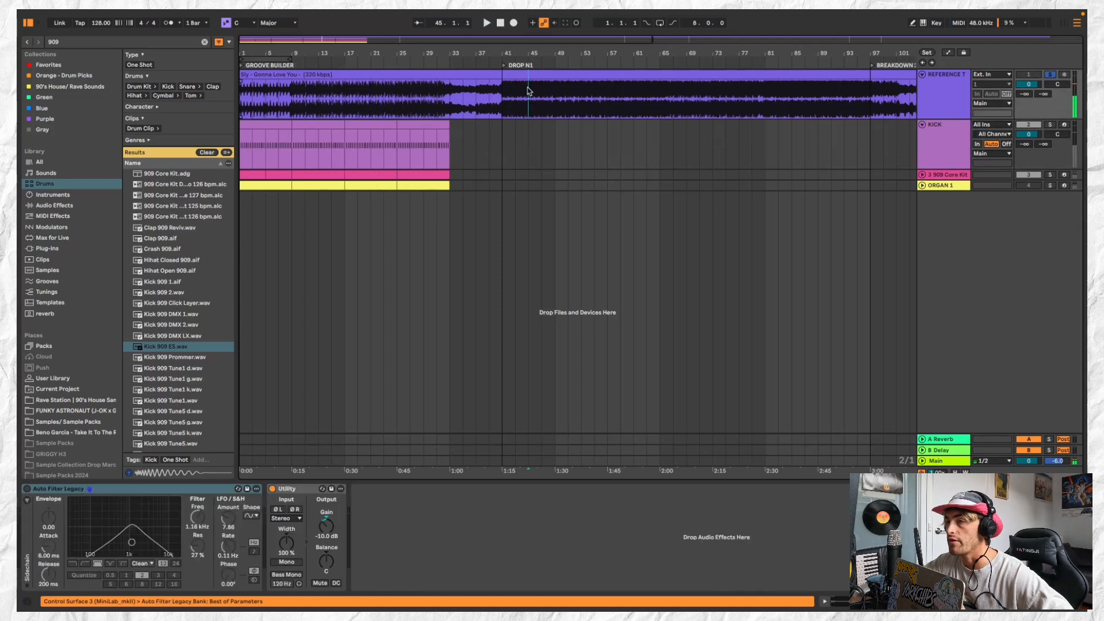
key("space")
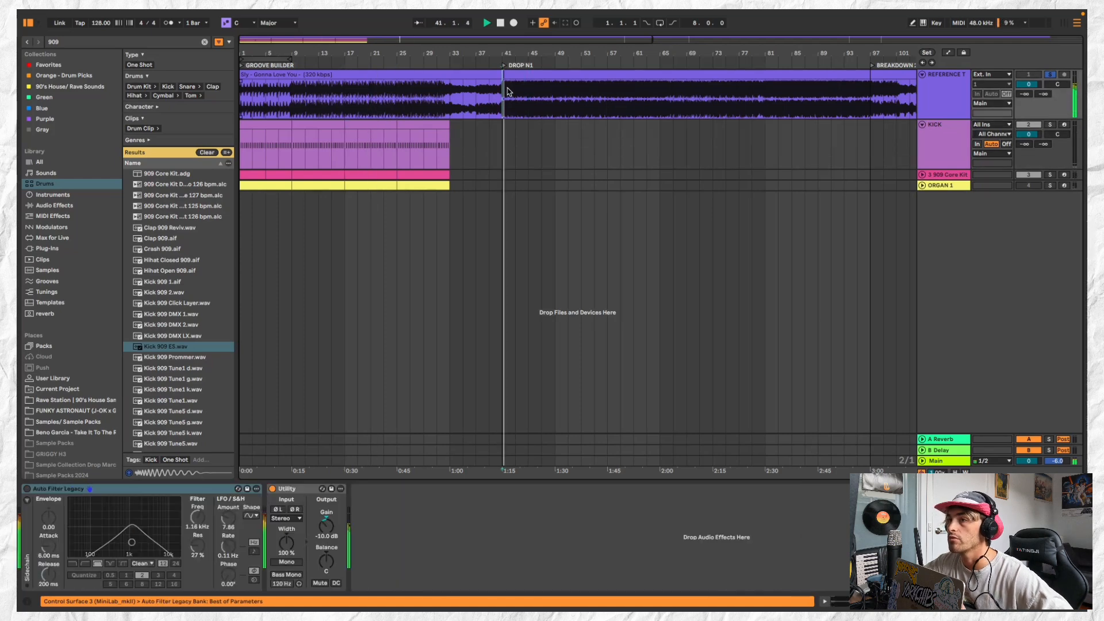
left_click(507, 128)
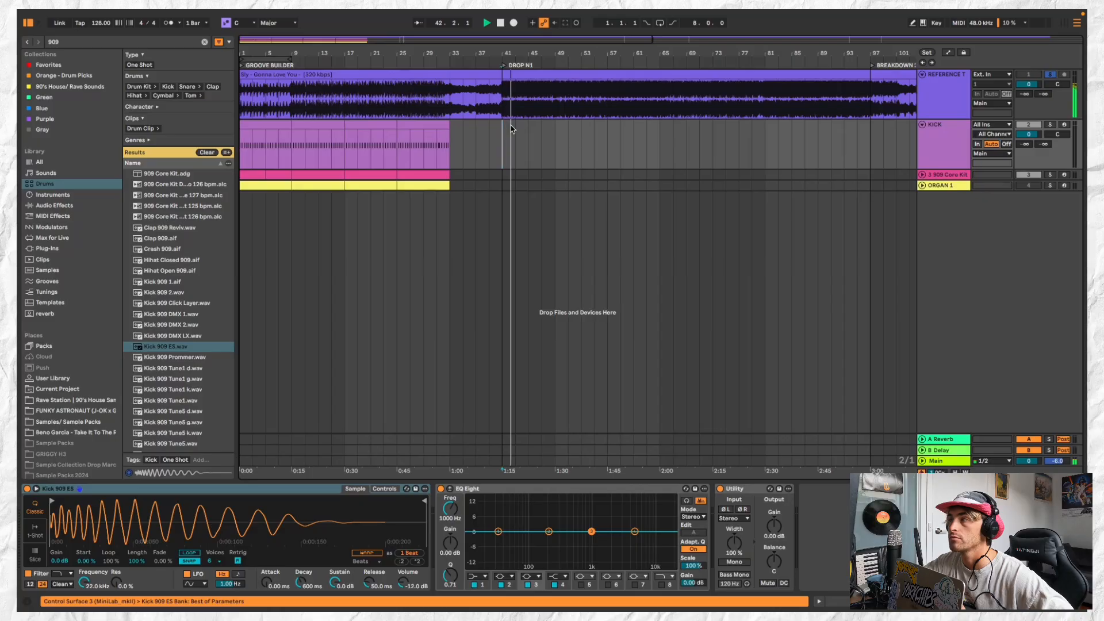
Collapse the KICK track and take the reference track out of solo
left_click(923, 125)
key("space")
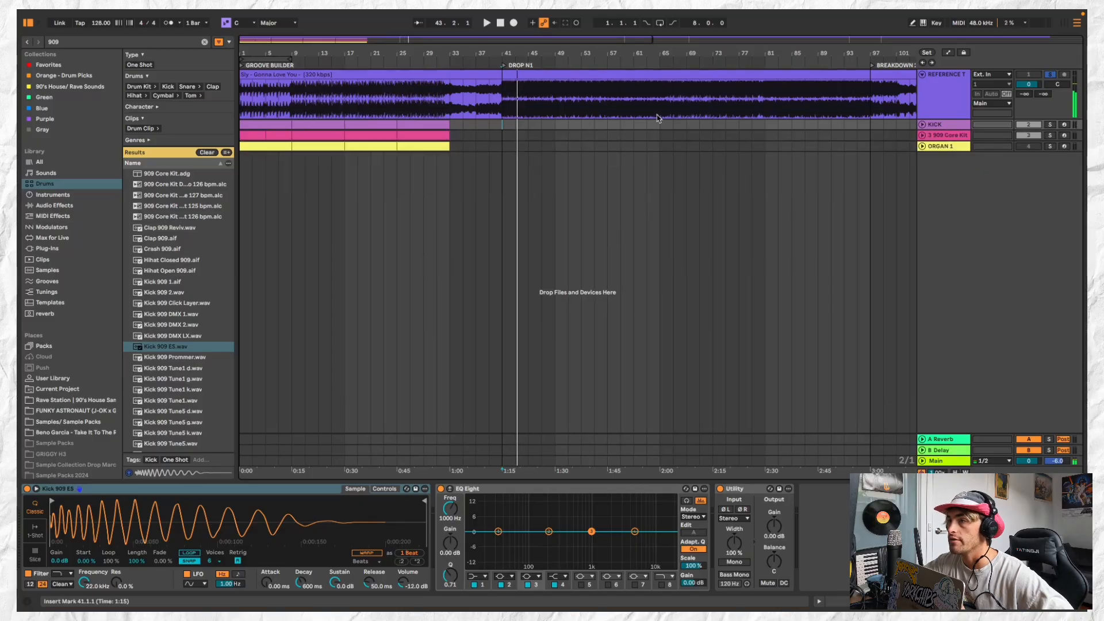
scroll(878, 98, "down", 3)
scroll(596, 150, "up", 1)
scroll(596, 150, "left", 2)
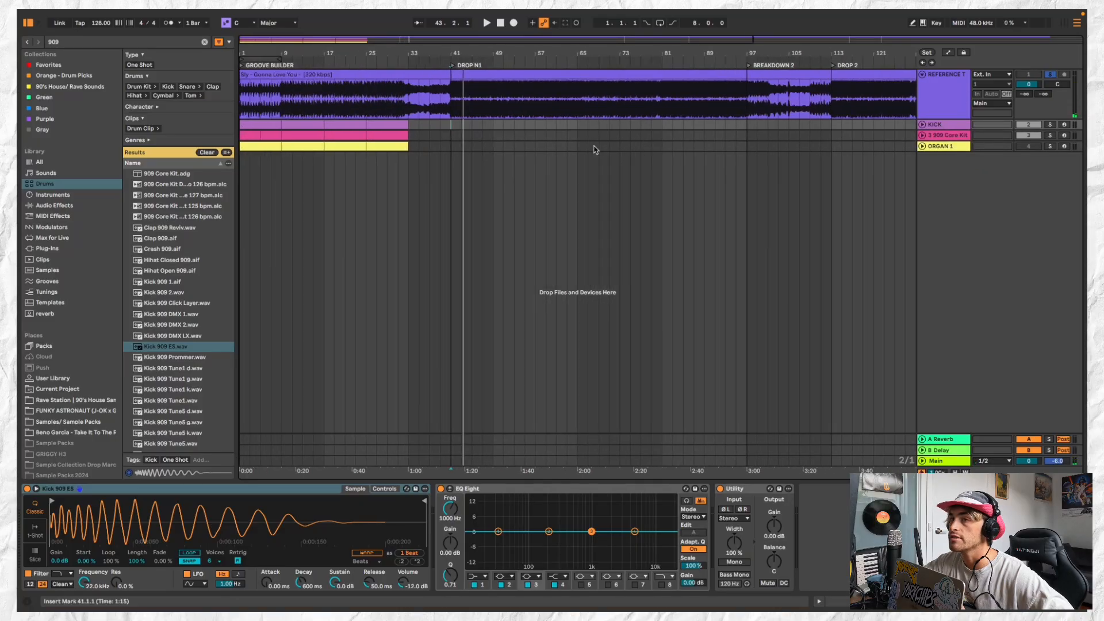
left_click(288, 124)
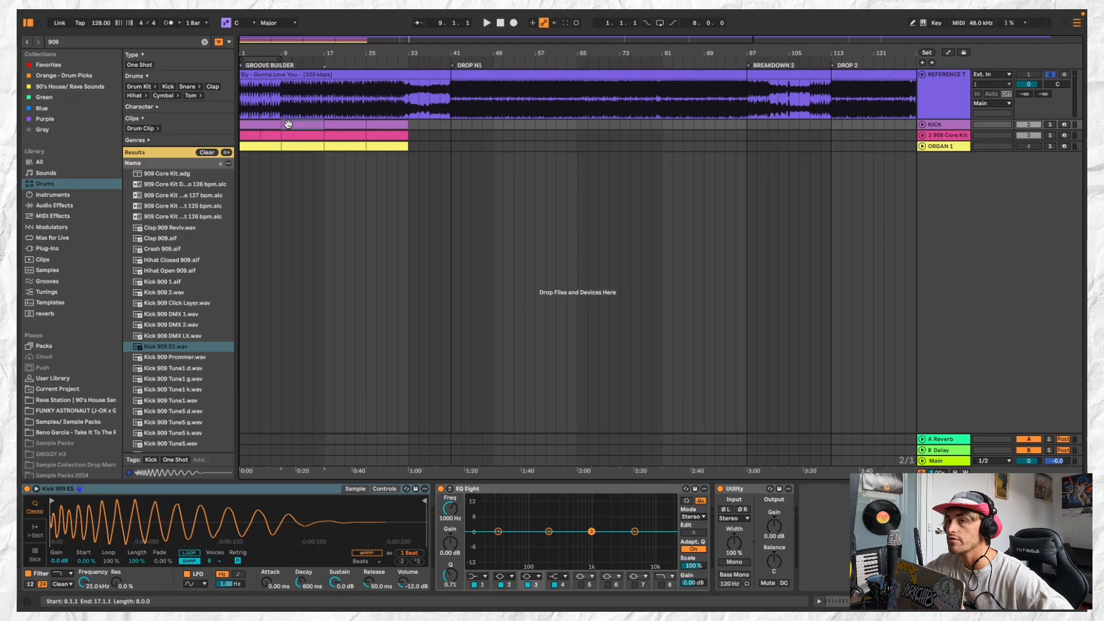
left_click(1050, 75)
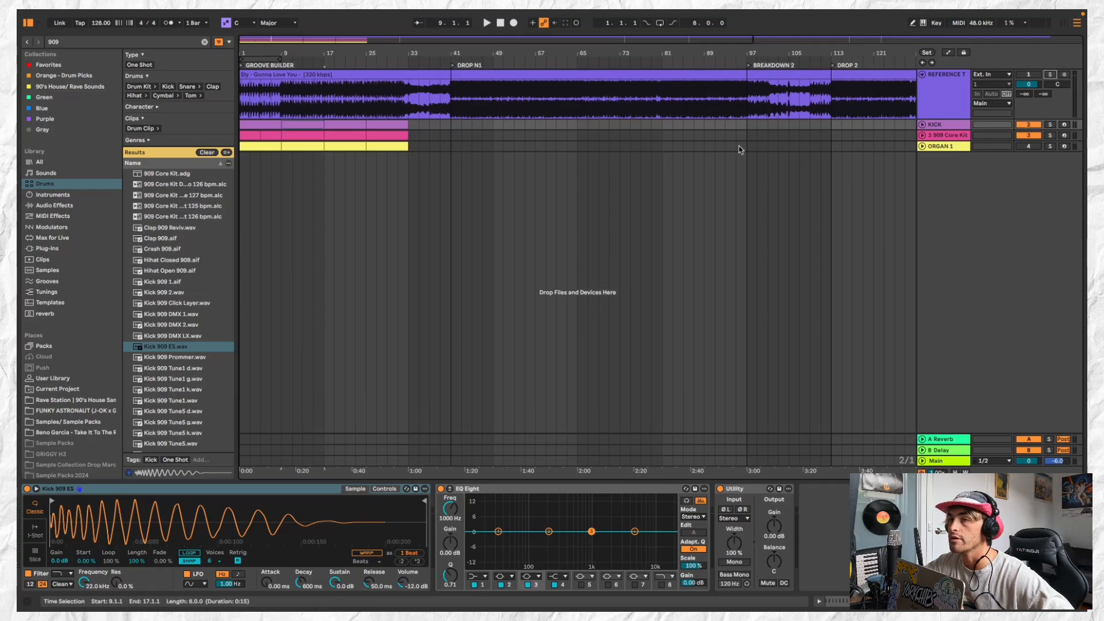
Listen to the full arrangement from bar 9
left_click(314, 135)
left_click(307, 127)
key("space")
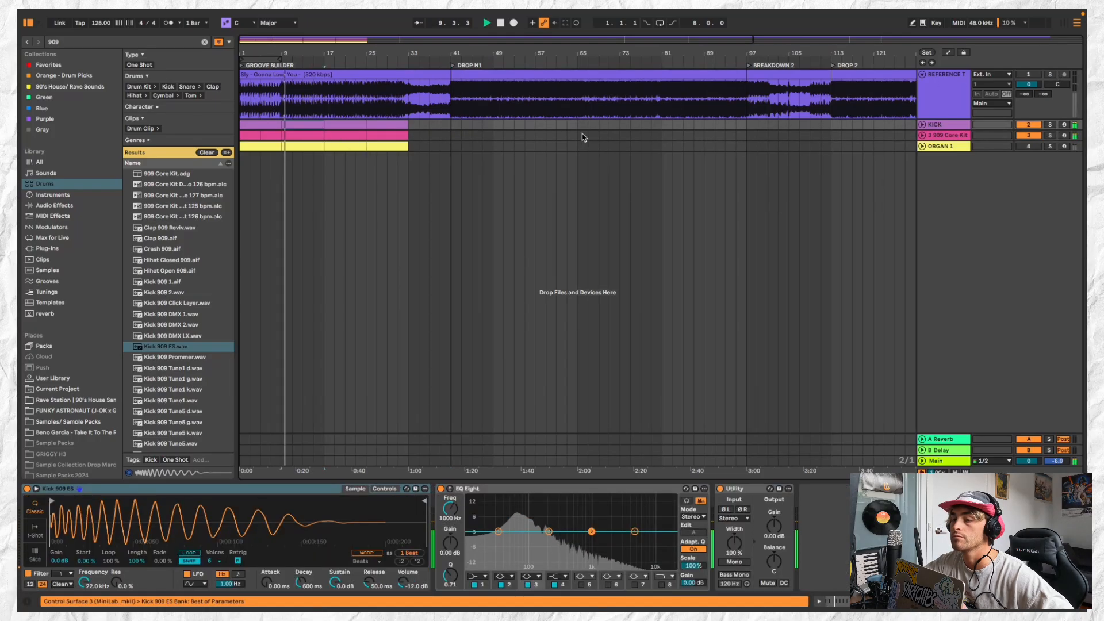
key("space")
Try the 909 clip at bar 9 without its Open Hi Hat notes, listen, and undo the deletion
double_click(307, 137)
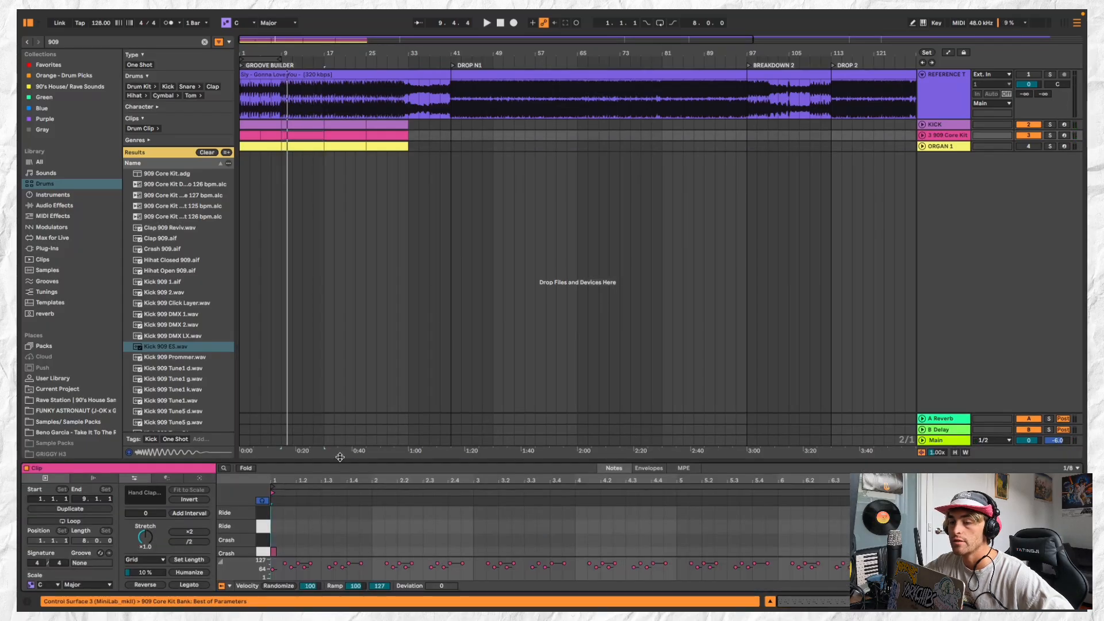
left_click_drag(340, 457, 340, 308)
left_click(268, 428)
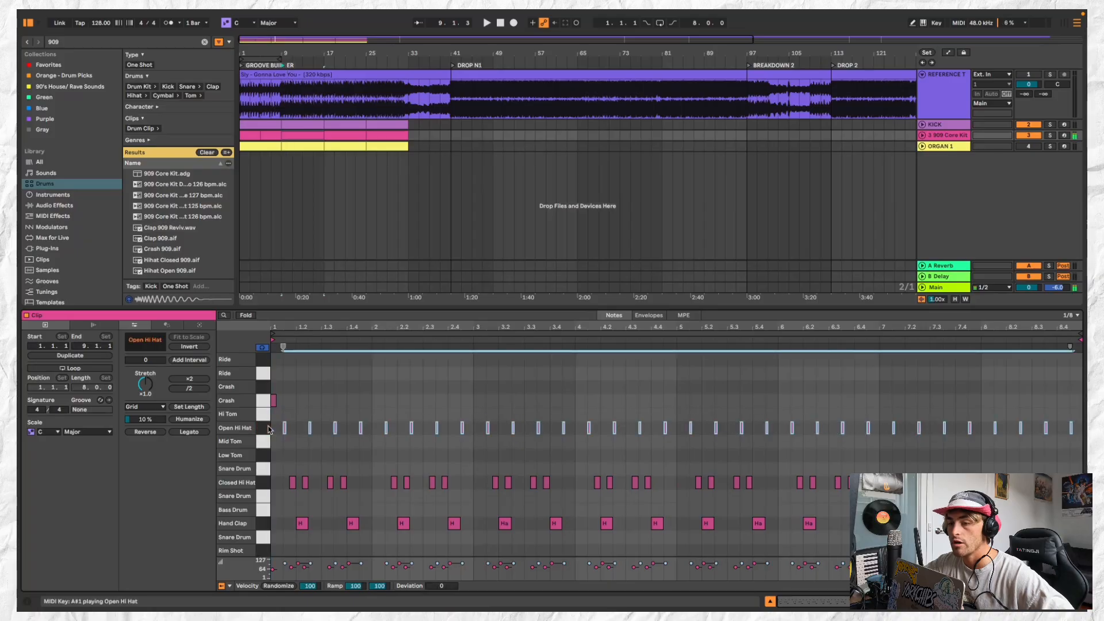
key("Delete")
key("space")
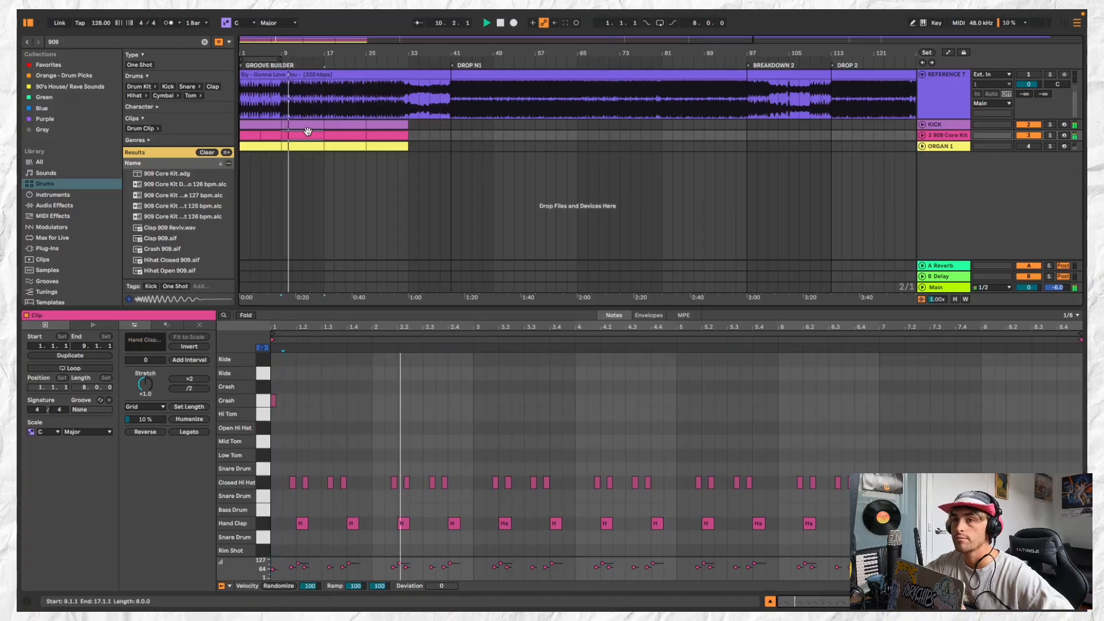
key("space")
key("ctrl+z")
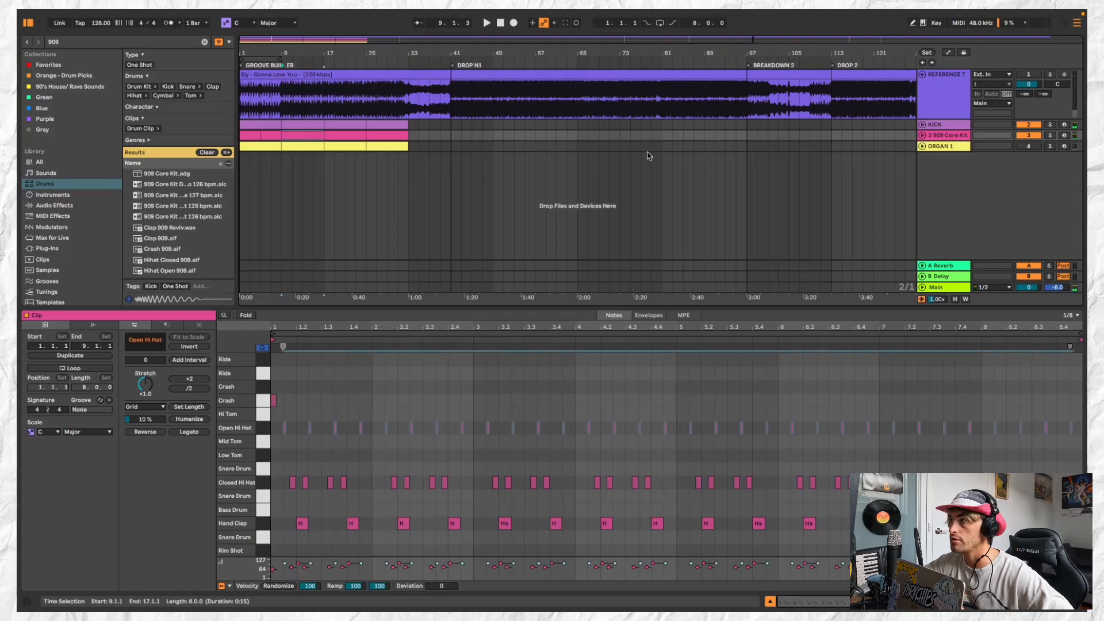
Rename the 909 Core Kit track as 909 DRUMS 1
left_click(940, 137)
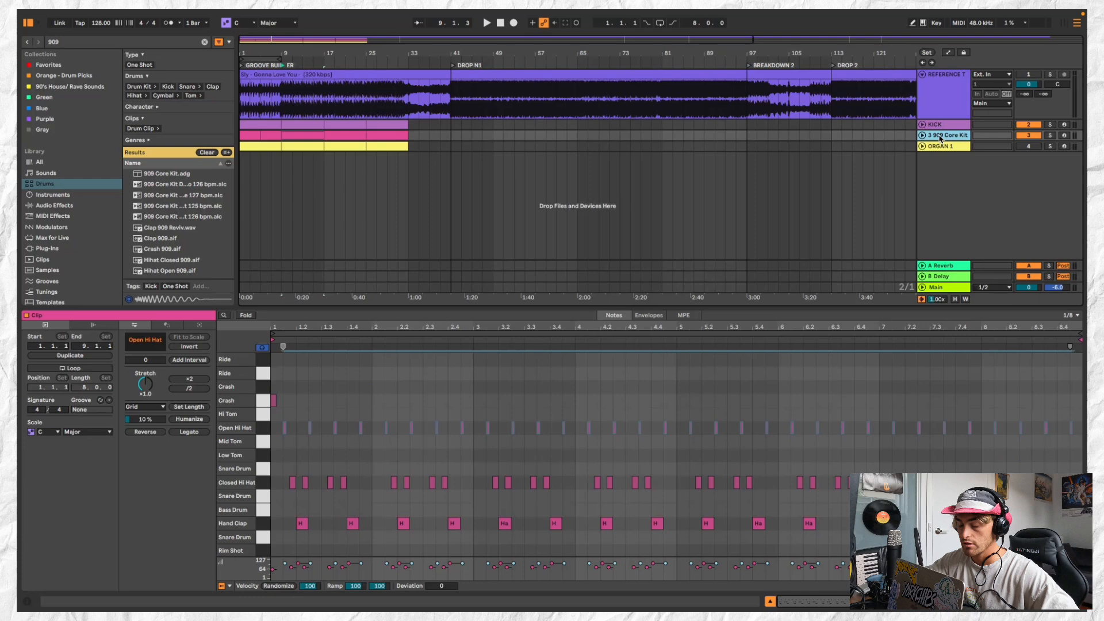
key("ctrl+r")
type("90")
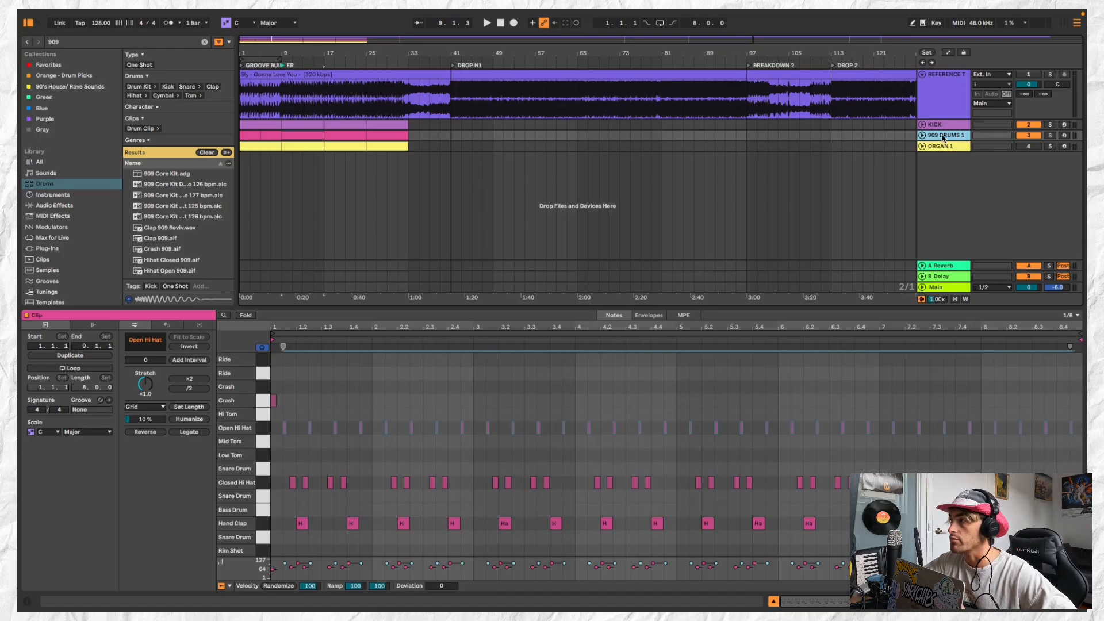
Duplicate the 909 DRUMS 1 track and rename the copy DRUMS 2
key("ctrl+d")
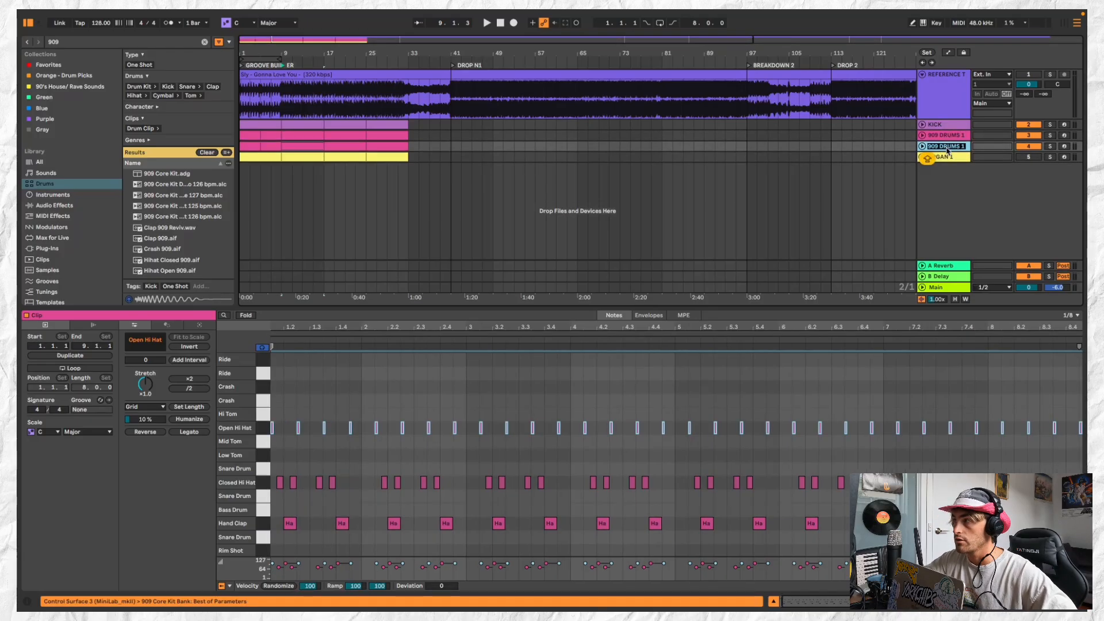
key("BackSpace")
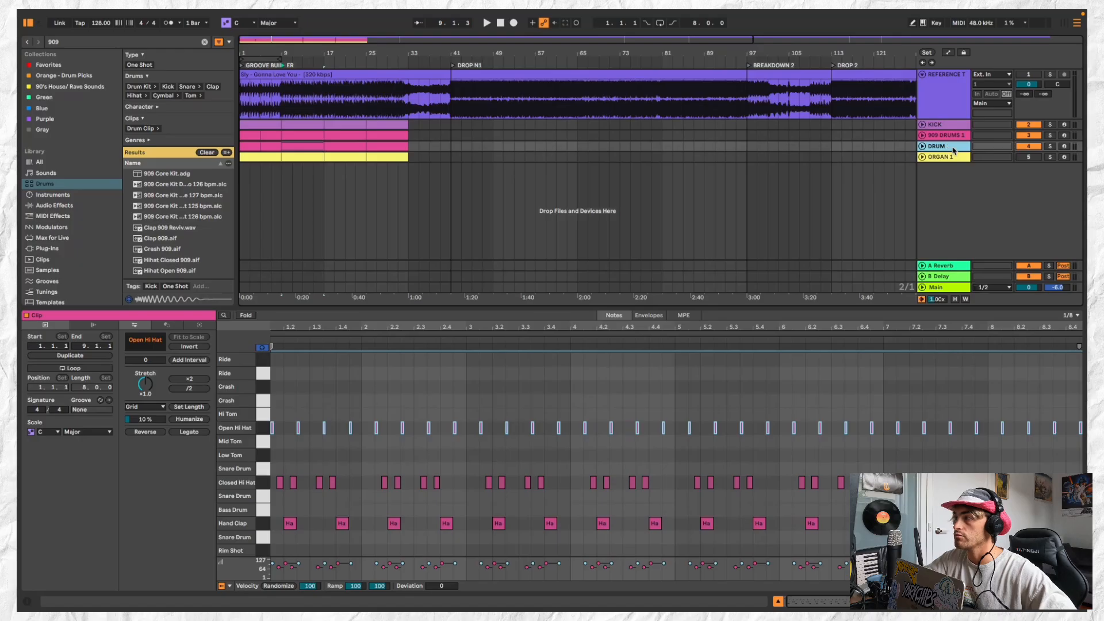
left_click(248, 157)
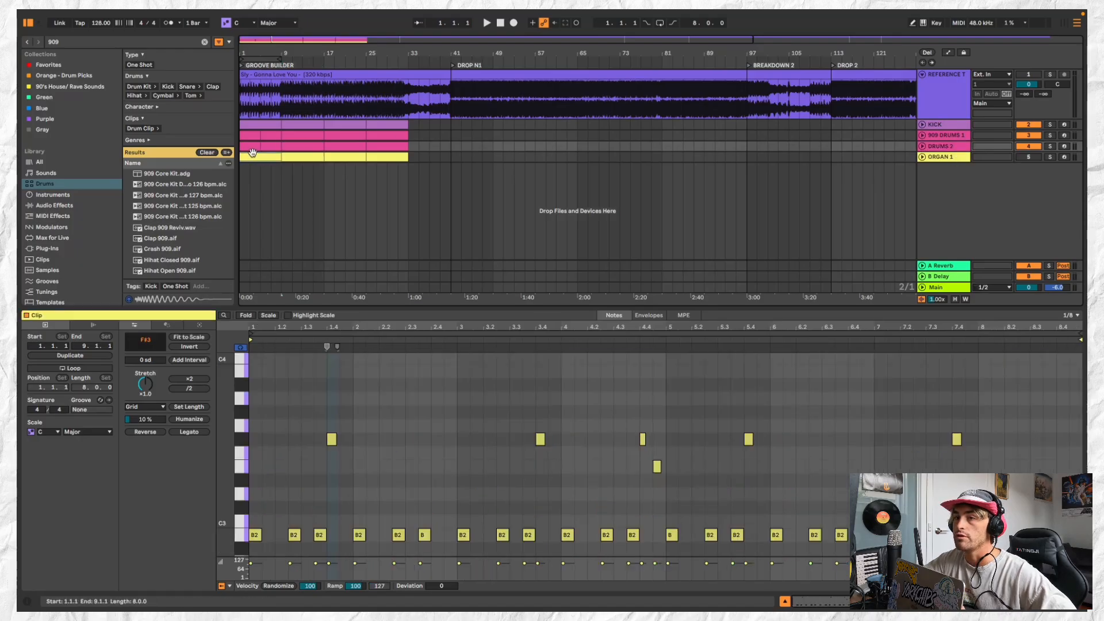
Solo the DRUMS 2 track, clear the 909 search and filter the drum library to Drum Kit presets
left_click(248, 147)
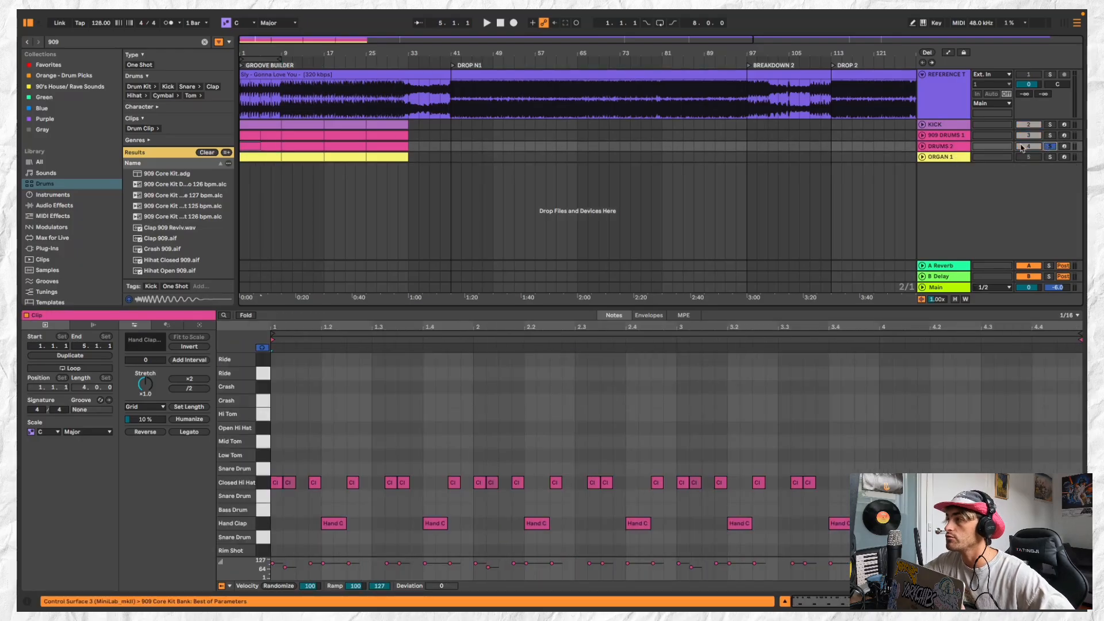
left_click(957, 149)
left_click(140, 44)
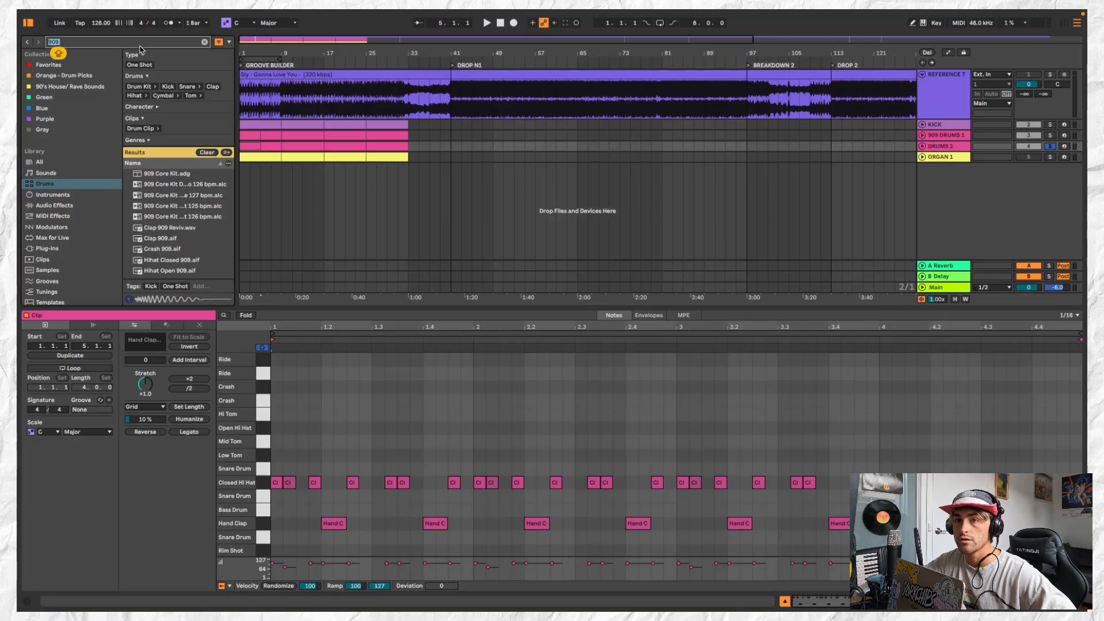
key("BackSpace")
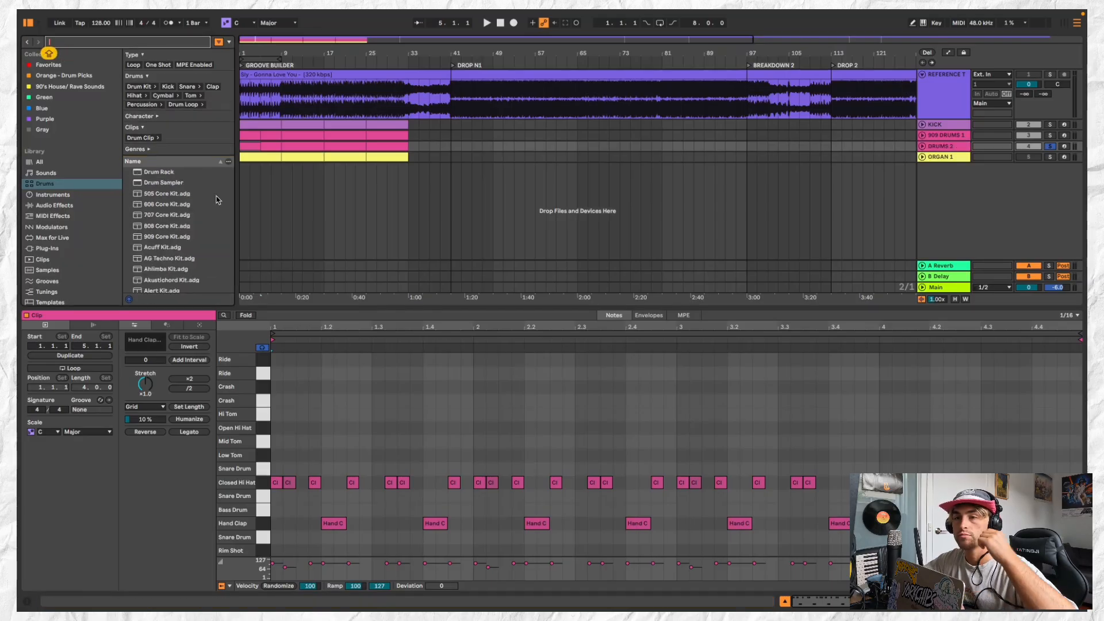
scroll(196, 206, "down", 1)
left_click(138, 86)
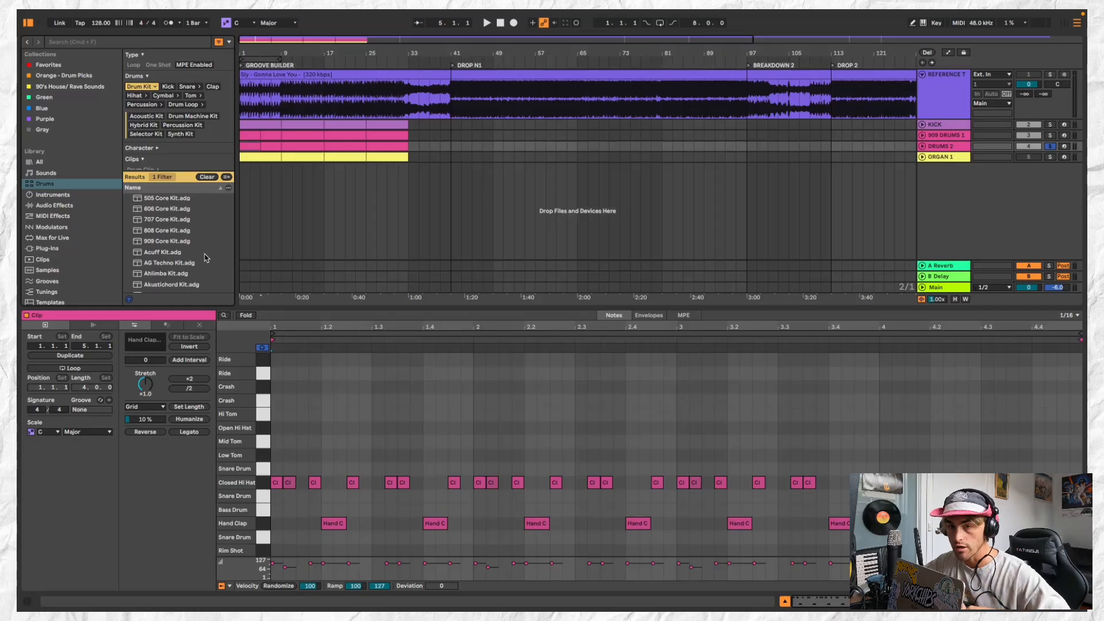
Try the Cage Kit on the DRUMS 2 track and listen to it
scroll(201, 254, "down", 2)
scroll(194, 235, "down", 2)
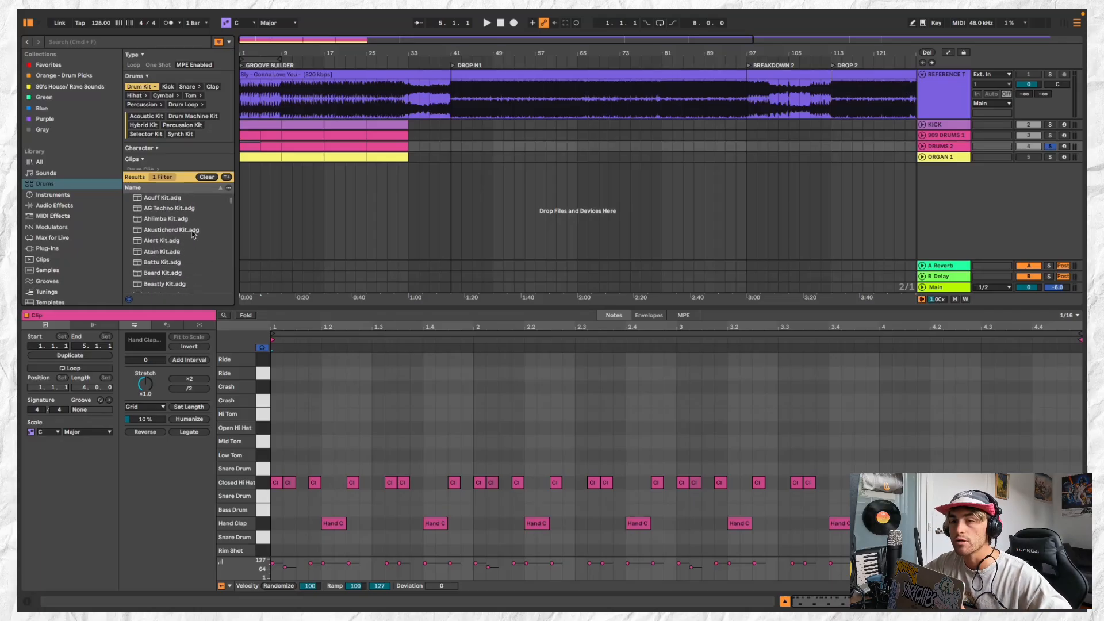
left_click(192, 231)
left_click(192, 263)
scroll(193, 253, "down", 4)
scroll(192, 241, "down", 3)
left_click(190, 227)
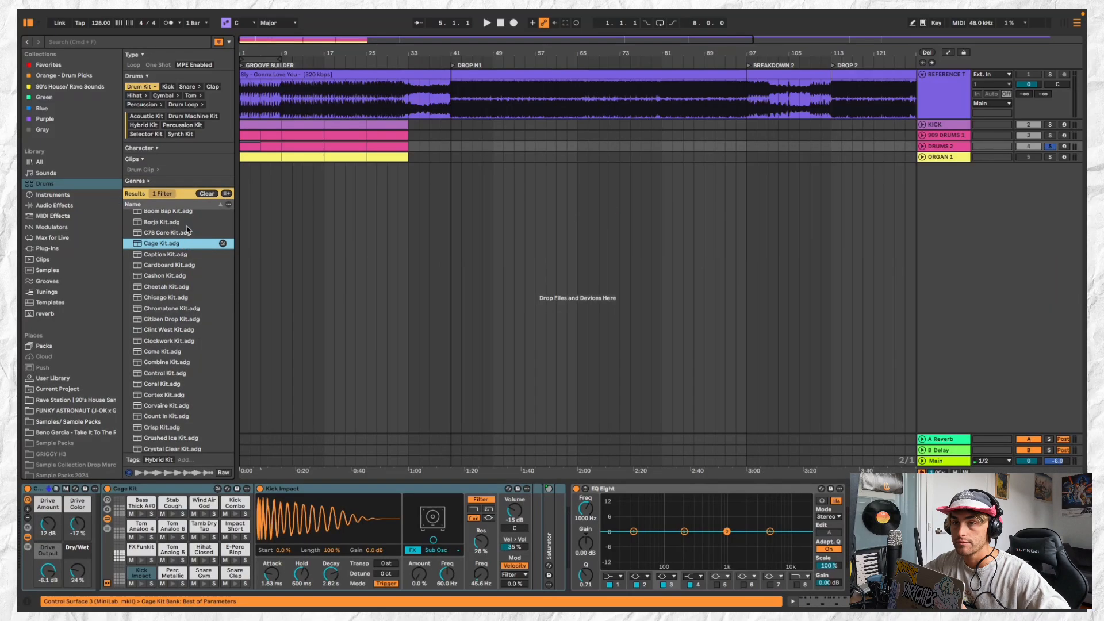
key("space")
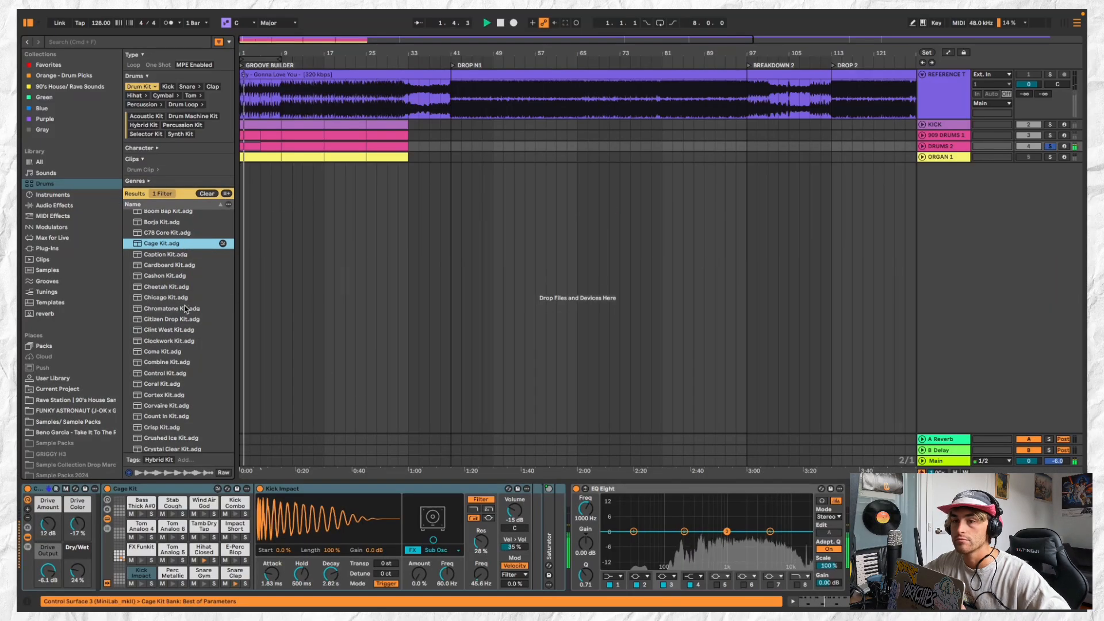
key("space")
Load the Cheetah Kit on the DRUMS 2 track and listen to it
left_click(182, 286)
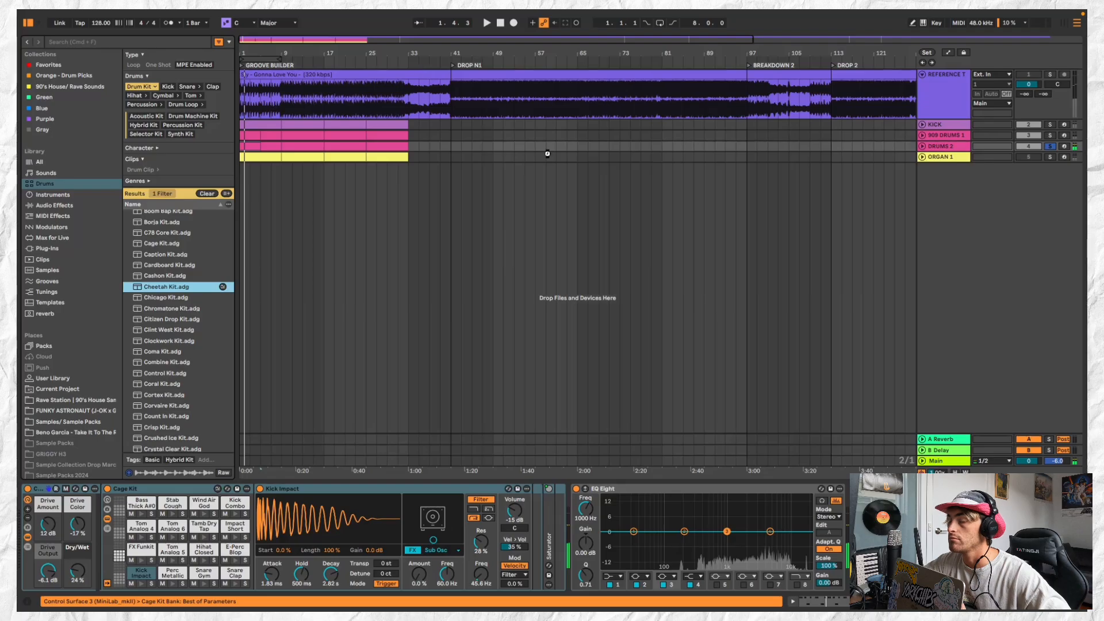
key("space")
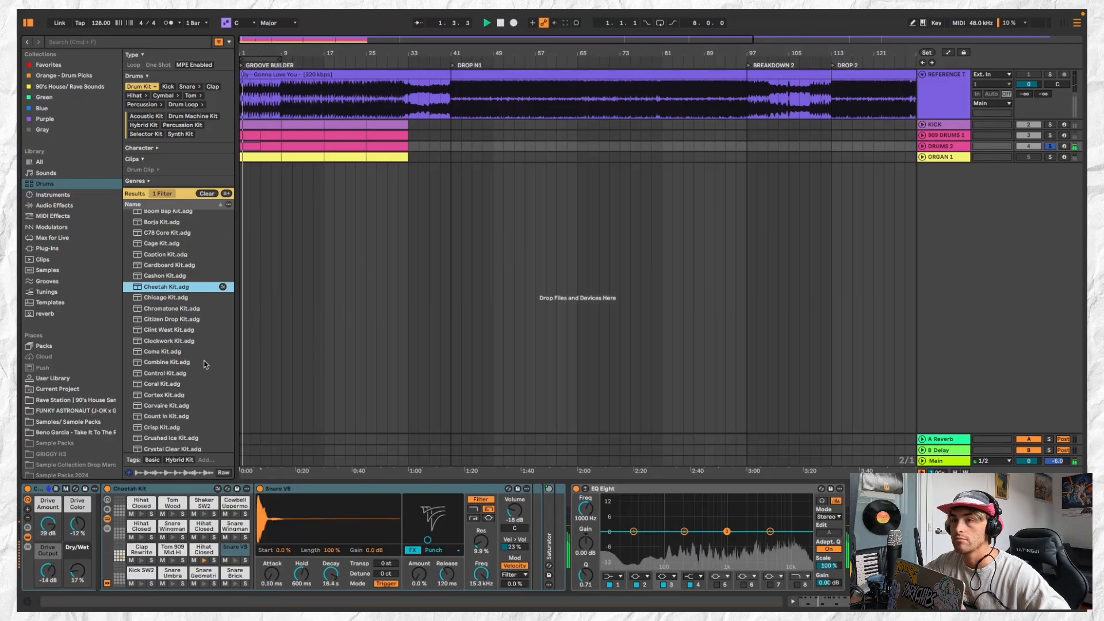
left_click(955, 146)
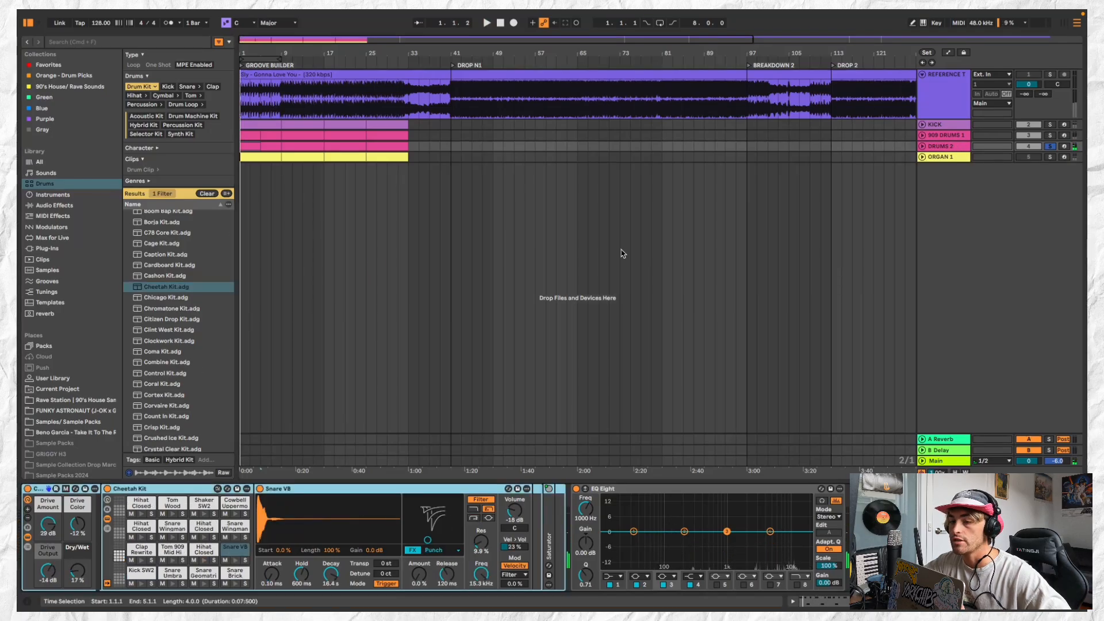
key("space")
key("space")
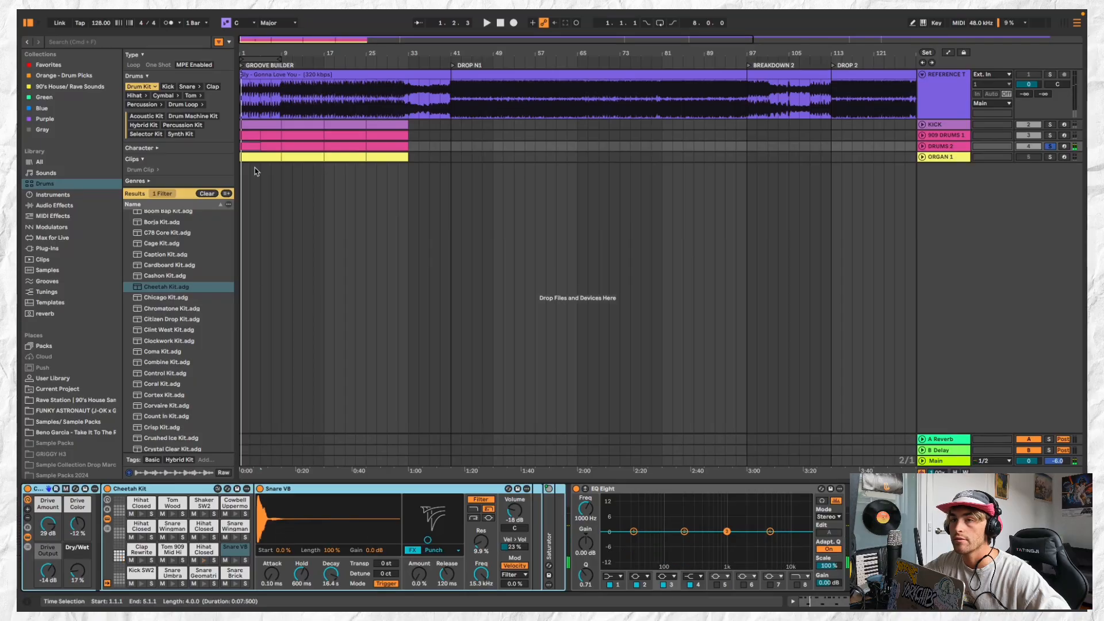
Audition the closed hi-hats in the first DRUMS 2 clip and move the Hihat Closed Founder pattern to Hihat Closed Felt
key("shift+Tab")
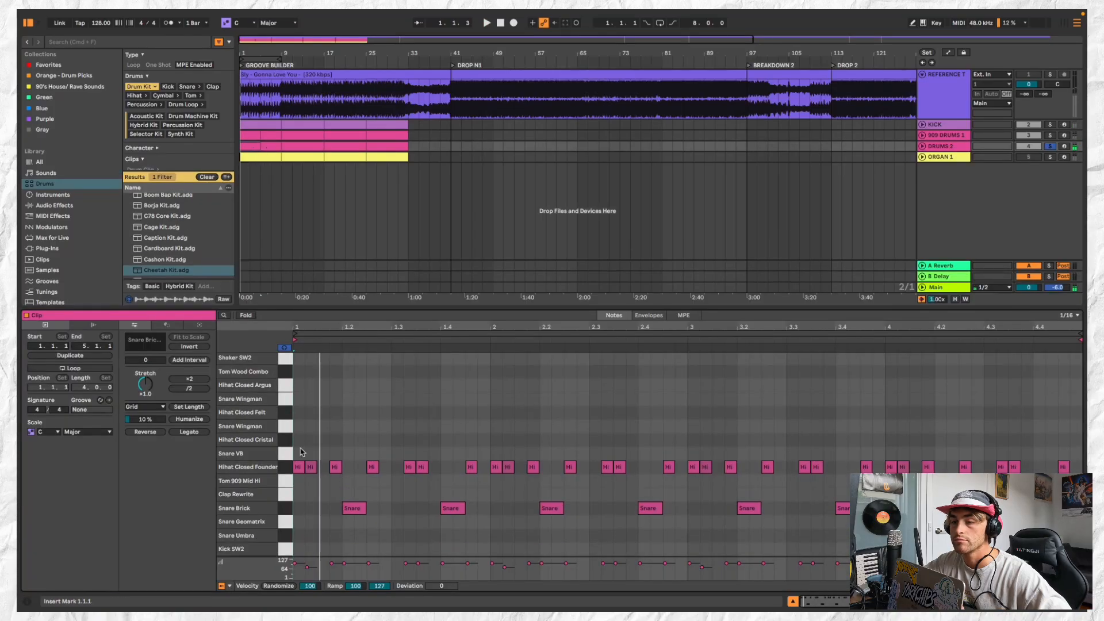
left_click(287, 388)
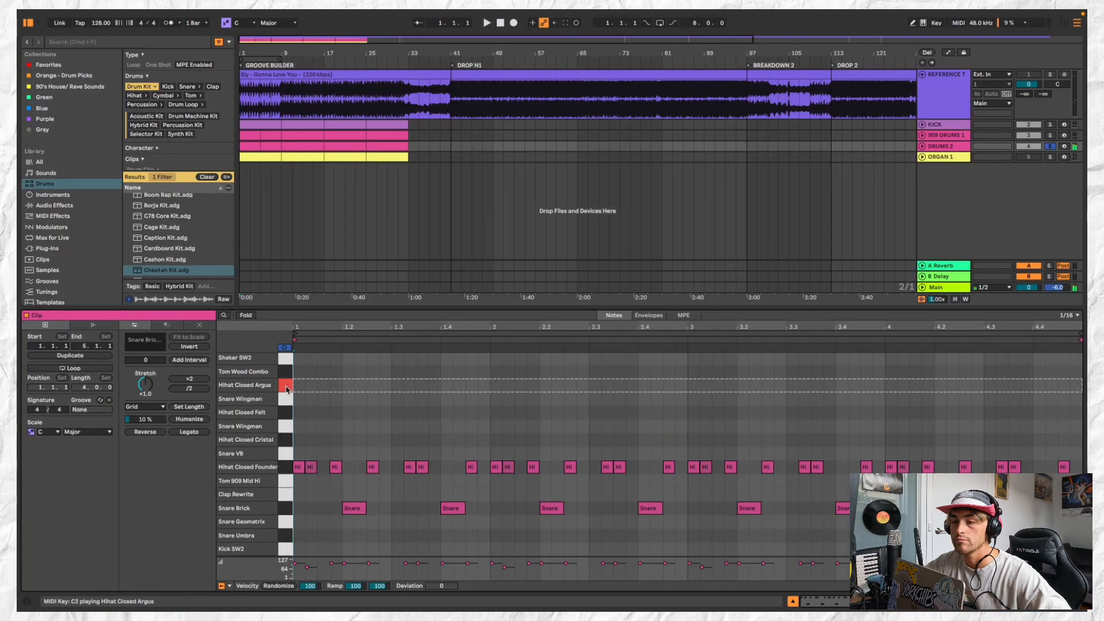
left_click(287, 414)
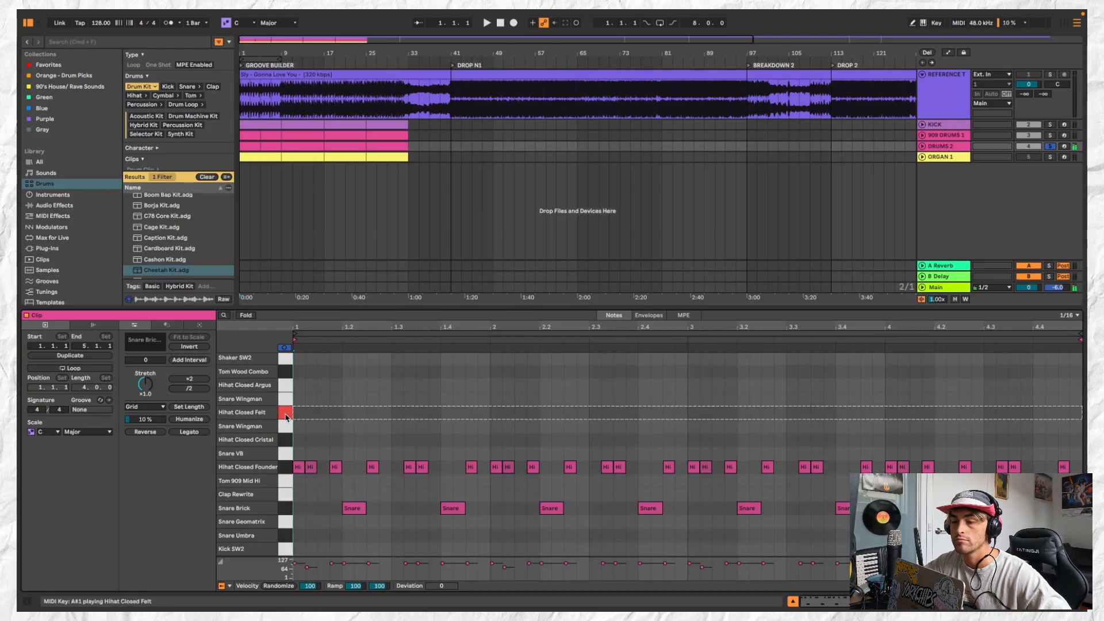
left_click(287, 441)
left_click(287, 427)
left_click(287, 414)
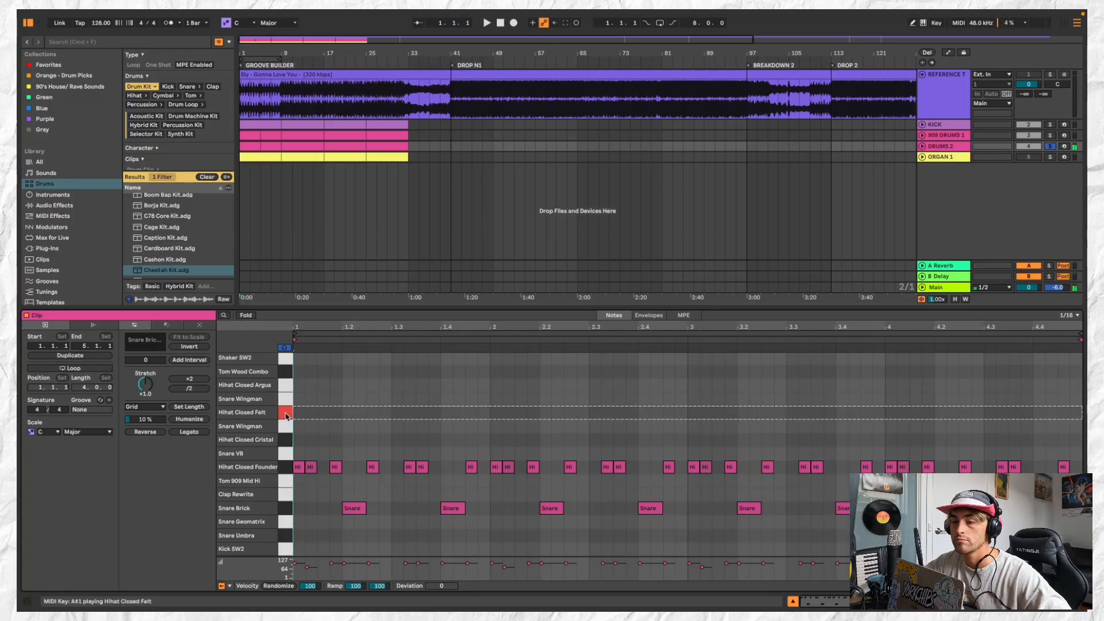
left_click(287, 473)
key("Up")
key("Up")
key("Up")
key("Up")
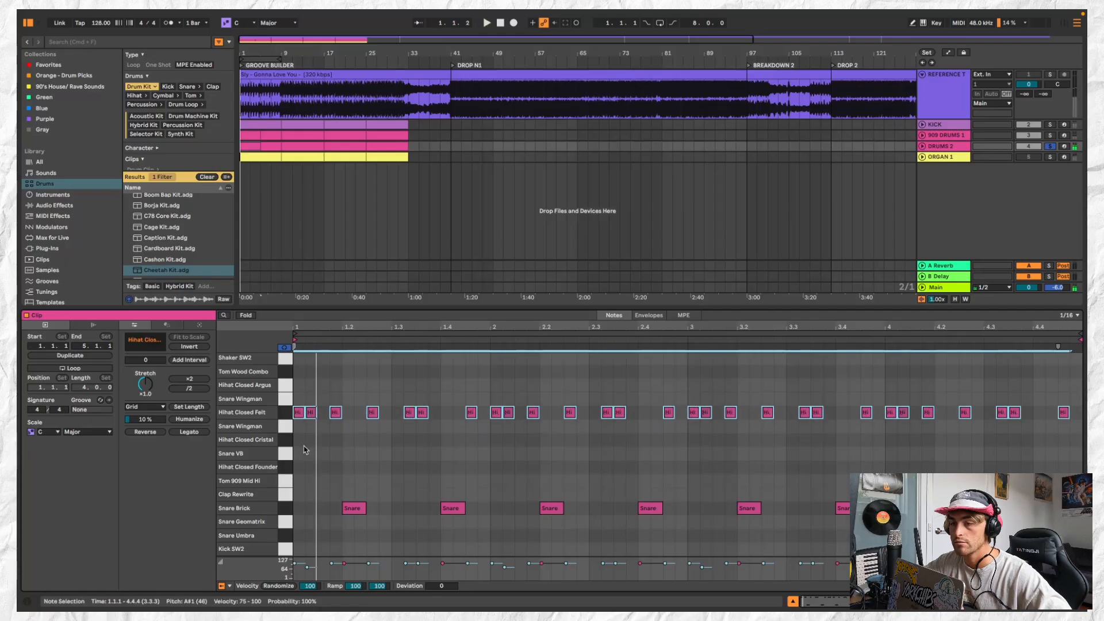
Shift the Hihat Closed Felt pattern one sixteenth note later, listen, and delete the Snare Brick notes
left_click(317, 434)
left_click(285, 415)
key("Right")
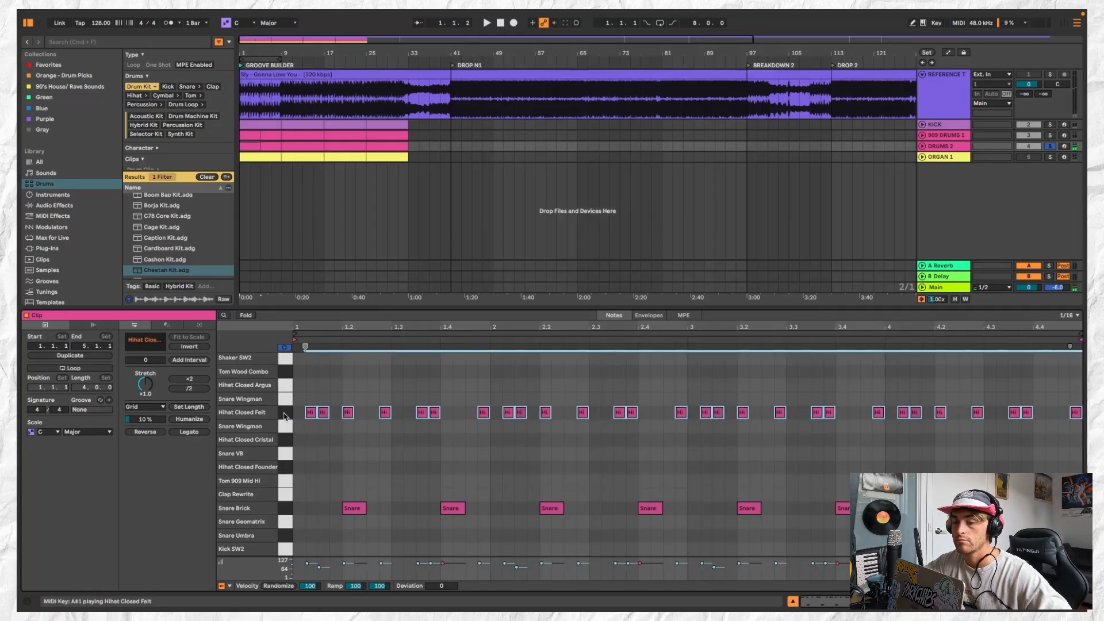
key("space")
left_click(287, 510)
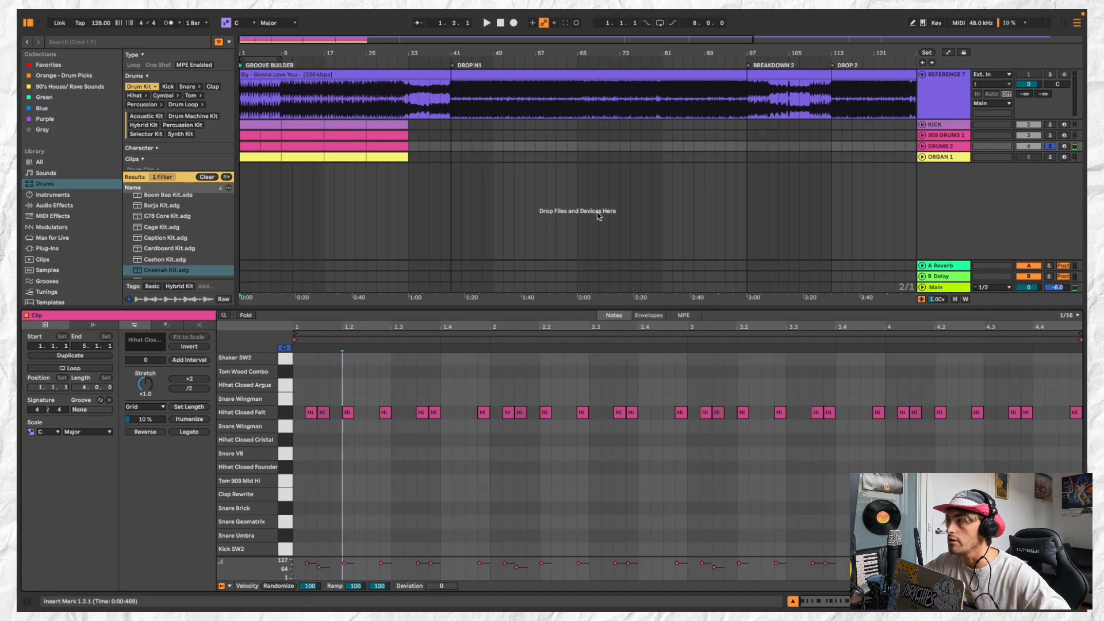
Set the first EQ Eight band on DRUMS 2 to a low cut at 245 Hz
left_click(950, 146)
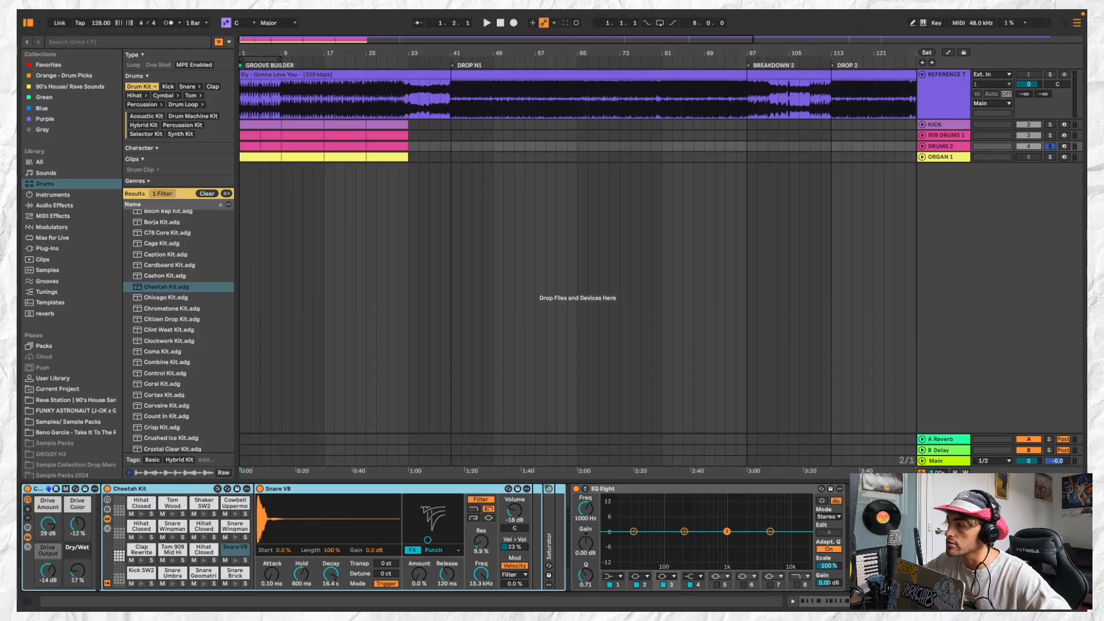
key("Escape")
left_click(940, 146)
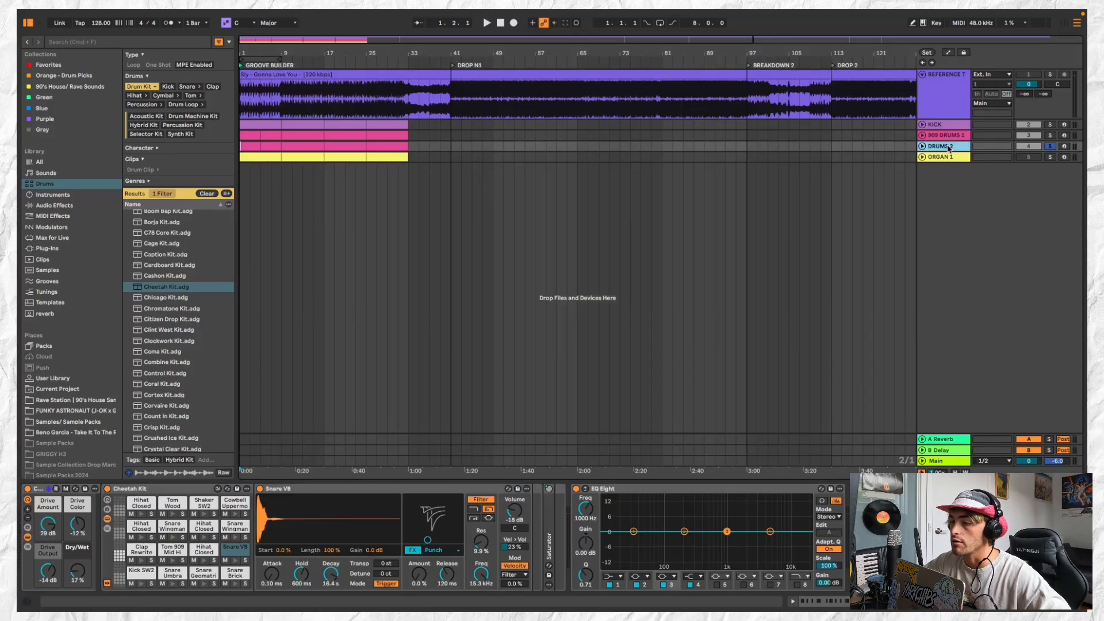
double_click(262, 147)
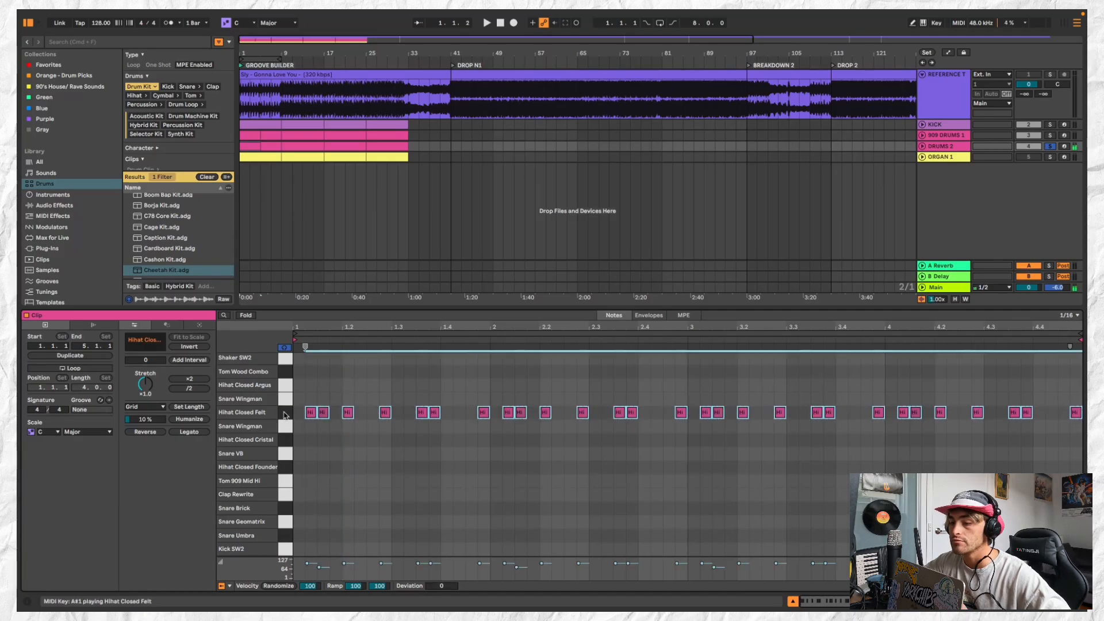
double_click(957, 147)
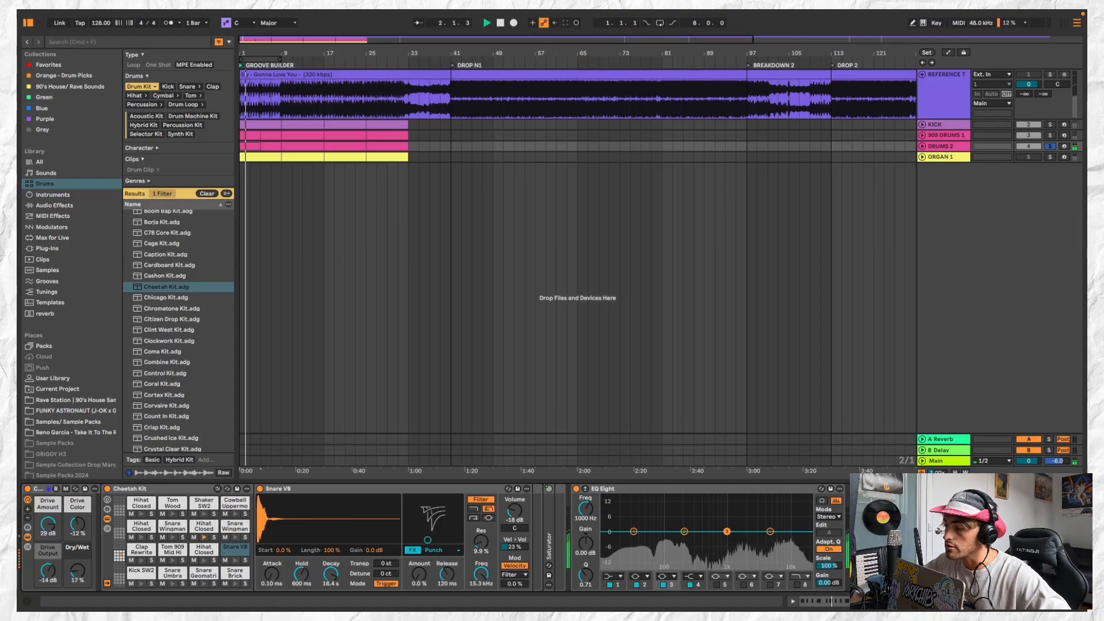
key("space")
left_click(633, 531)
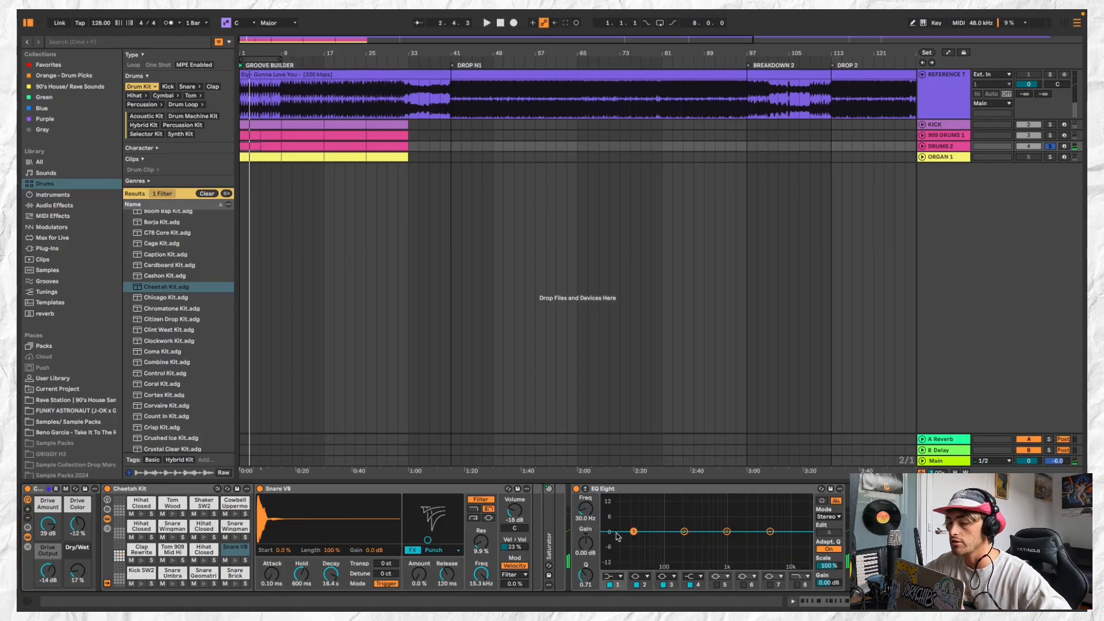
left_click(618, 518)
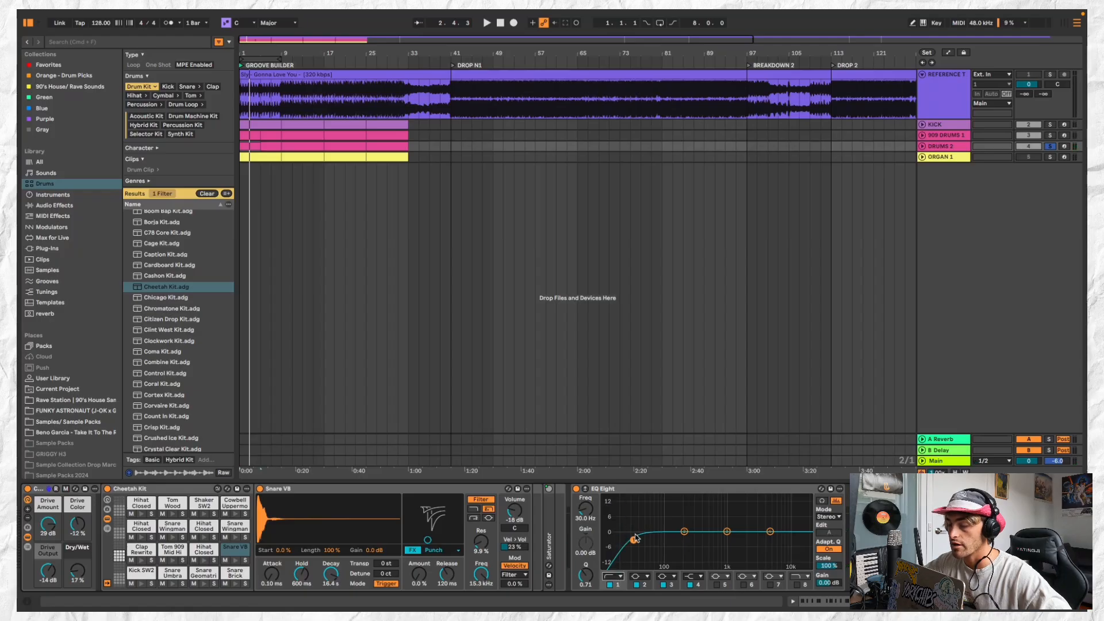
left_click_drag(727, 533, 689, 536)
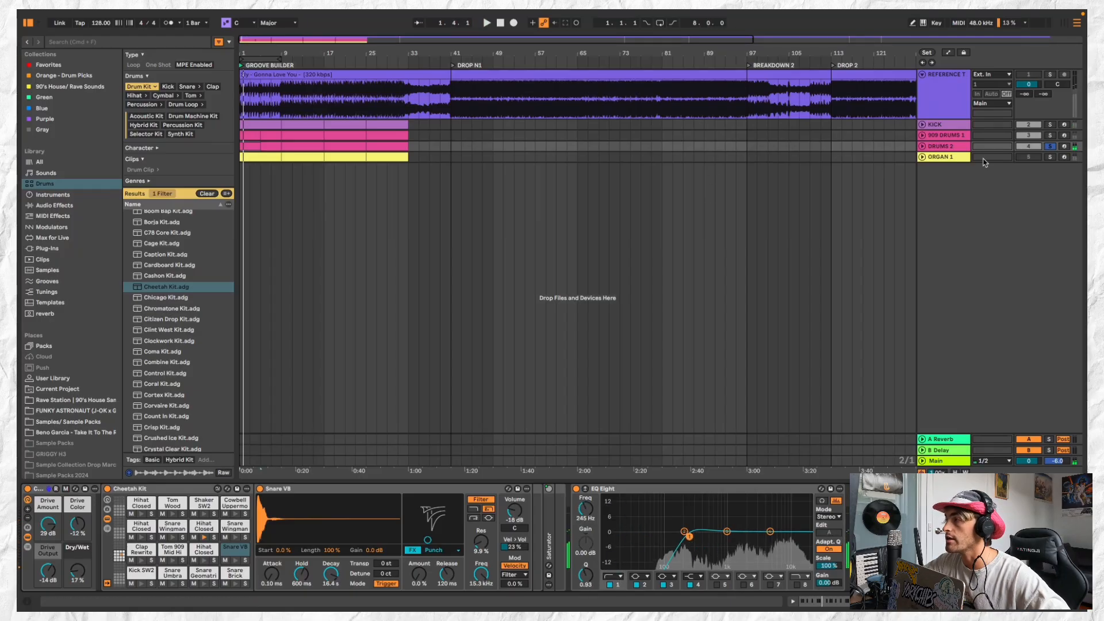
Solo 909 DRUMS 1 together with DRUMS 2, listen, and lower the cutoff of the DRUMS 2 low cut
left_click(1051, 135, "super")
key("space")
left_click(944, 146)
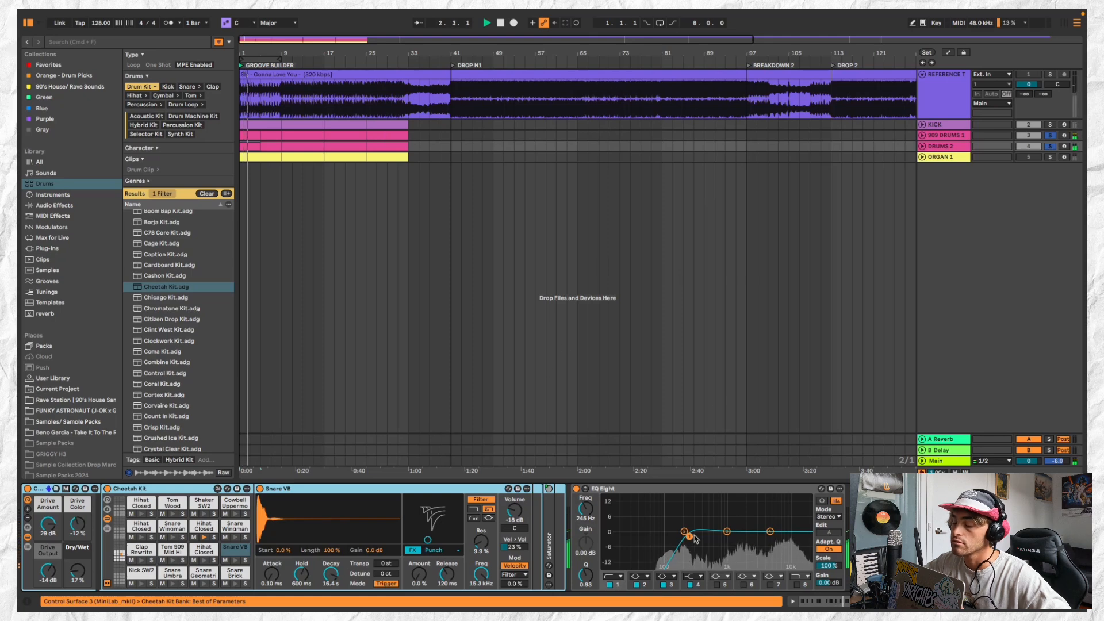
mouse_move(689, 536)
left_mouse_down()
mouse_move(653, 536)
mouse_move(770, 527)
mouse_move(675, 535)
left_mouse_up()
key("space")
Thin out the first bar's hi-hats: delete the notes at 1.1.3 and 1.3.4 and move the 1.2.1 note to 1.1.4
double_click(247, 145)
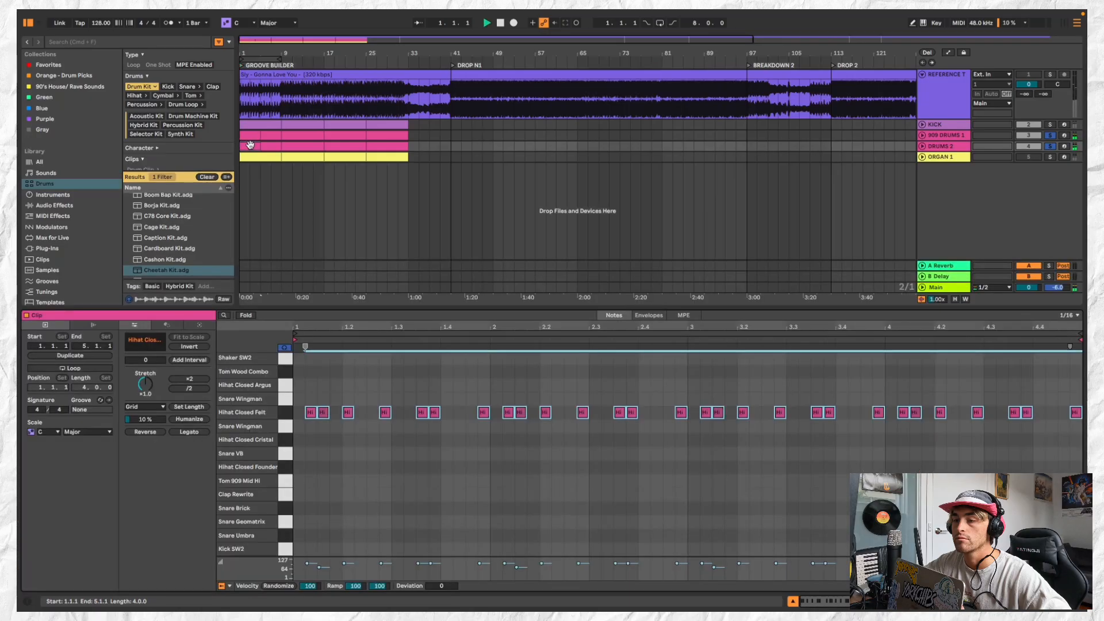
left_click(345, 406)
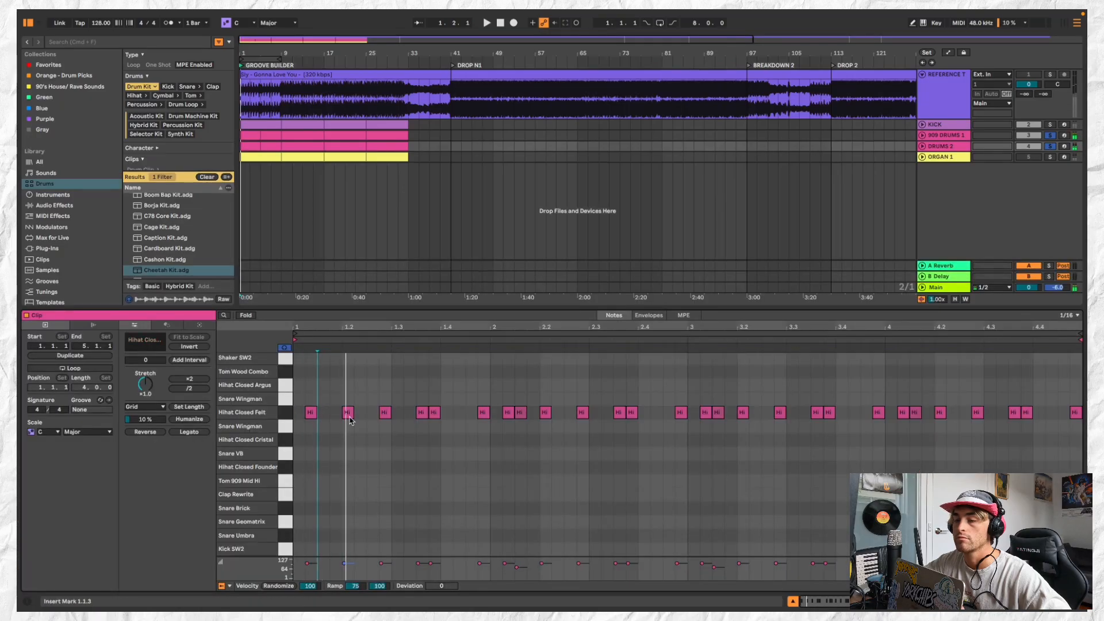
left_click_drag(347, 412, 334, 413)
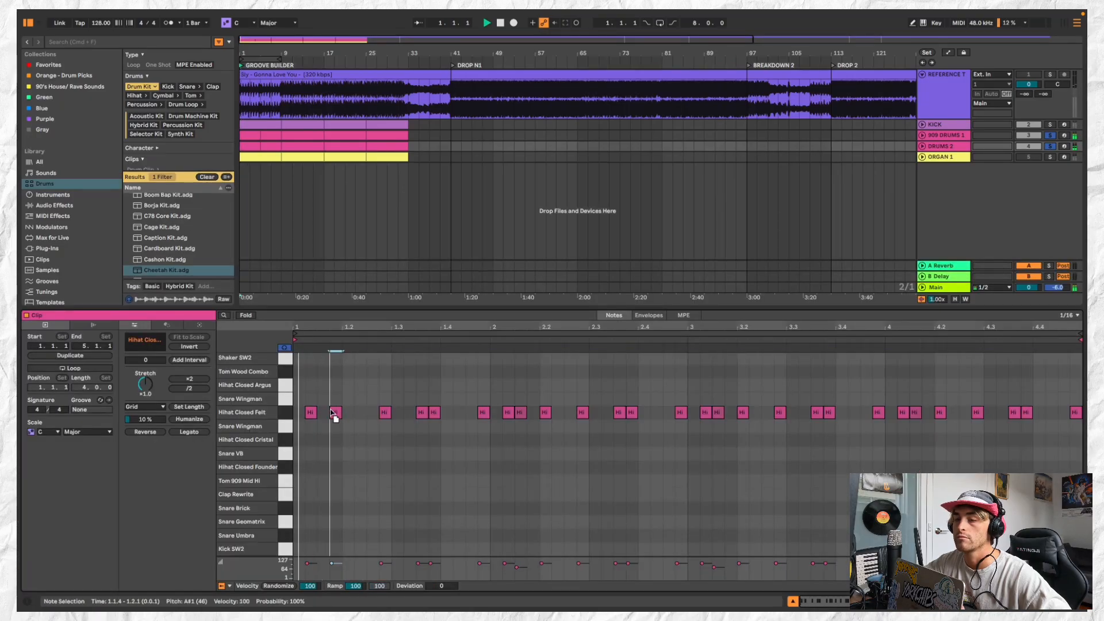
left_click(435, 413)
Shorten the first DRUMS 2 clip to two bars, duplicate it and consolidate both into a four-bar clip
scroll(259, 148, "up", 3)
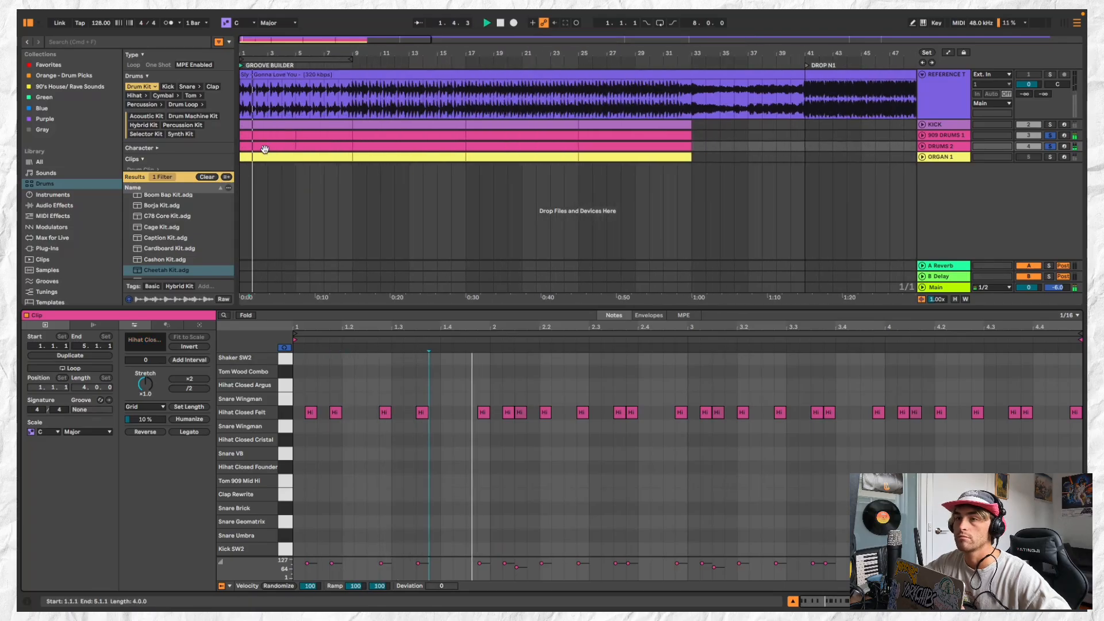
left_click(288, 146)
left_click_drag(294, 147, 273, 148)
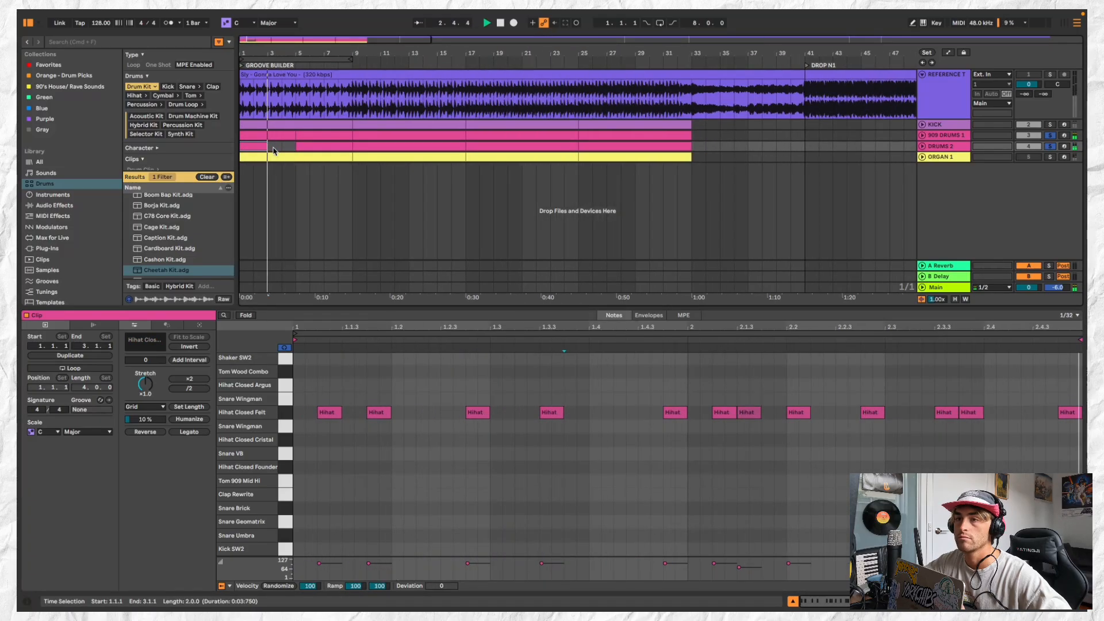
key("super+d")
left_click(256, 146, "shift")
key("super+j")
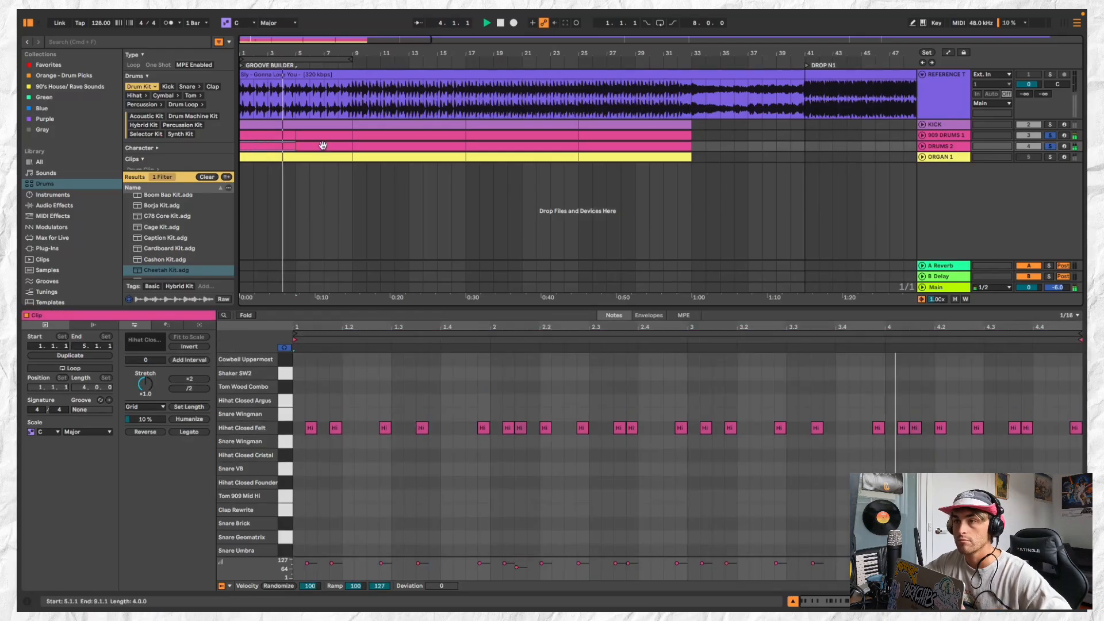
Duplicate the four-bar DRUMS 2 clip, consolidate the pair into eight bars and repeat that clip up to bar 33
key("super+d")
left_click(276, 146, "shift")
key("super+j")
scroll(347, 144, "down", 2)
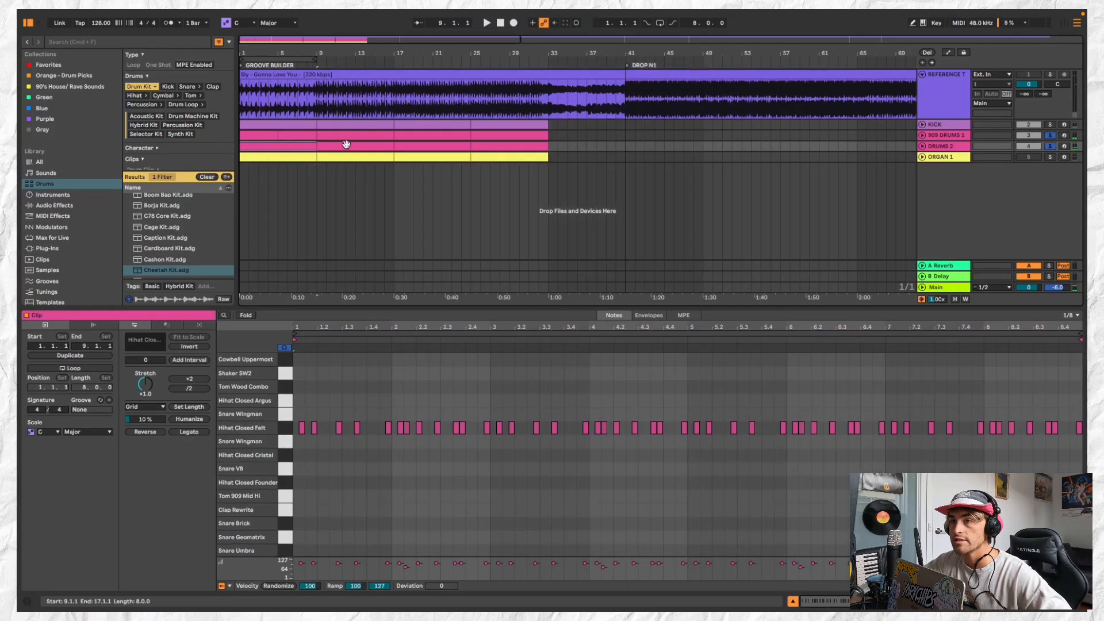
key("super+d")
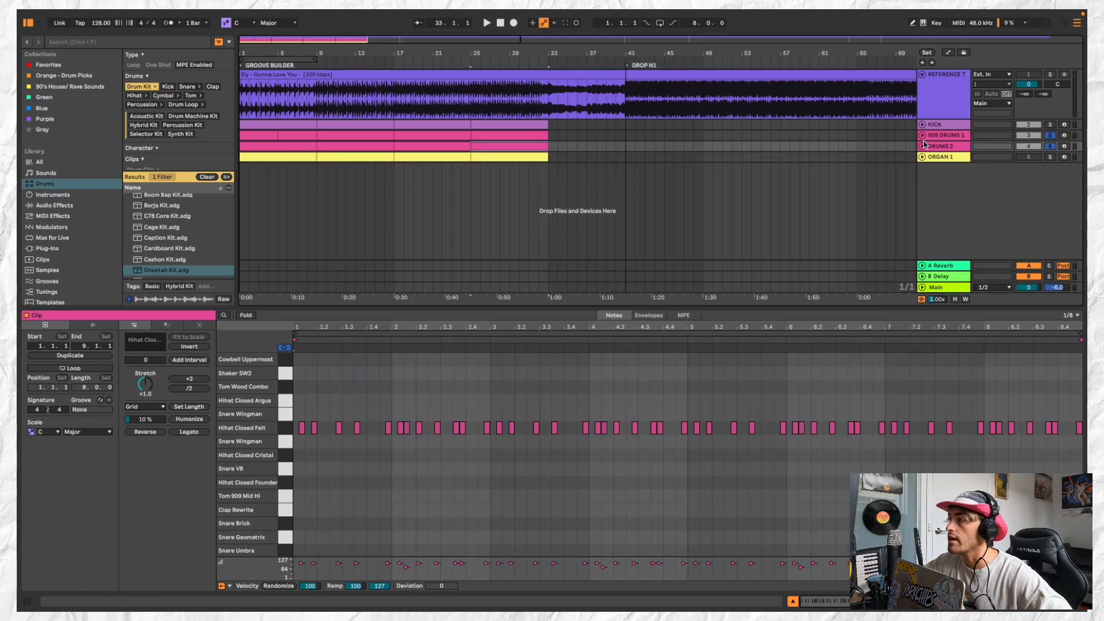
Unfold the DRUMS 2 track and pan it to 20R
left_click(922, 145)
left_click(1057, 156)
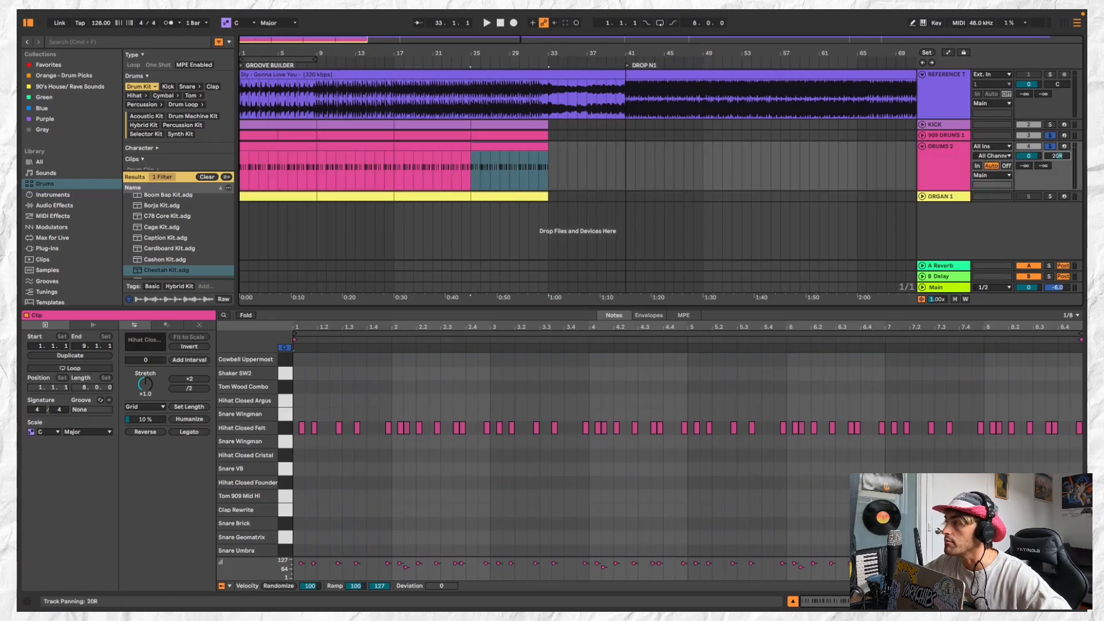
Reset the DRUMS 2 track's panning to centre while playing the arrangement from bar 25
left_click(936, 163)
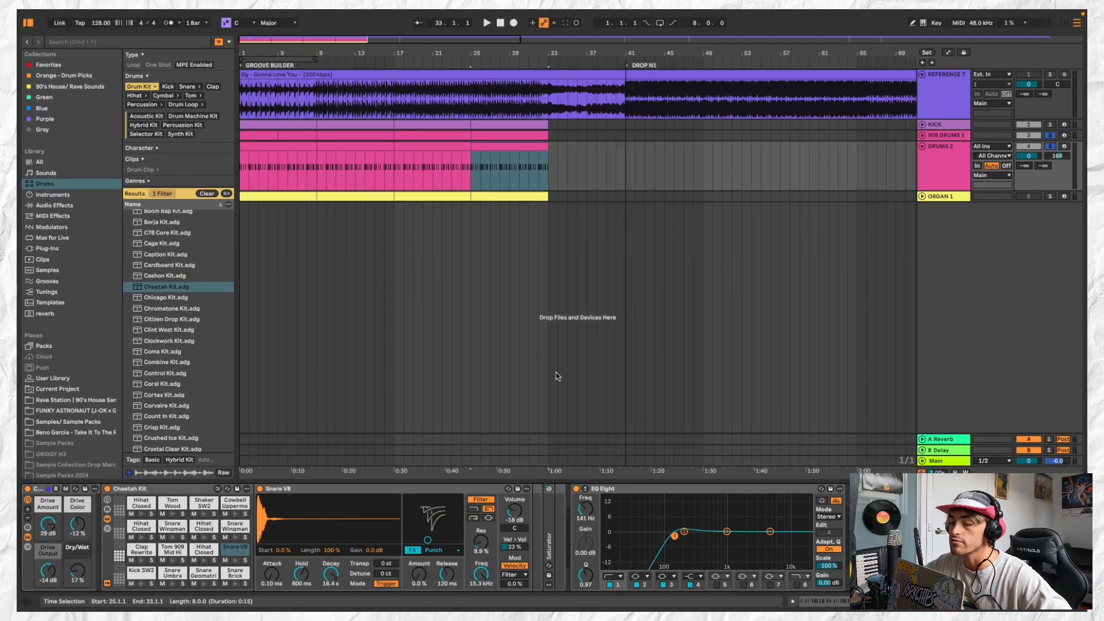
key("space")
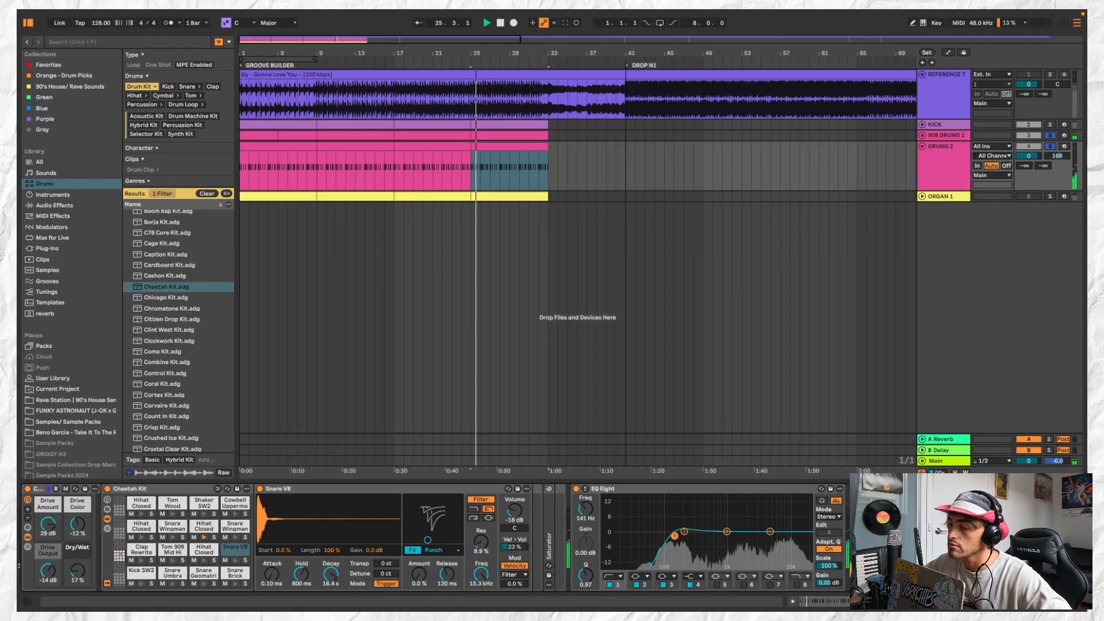
double_click(1057, 156)
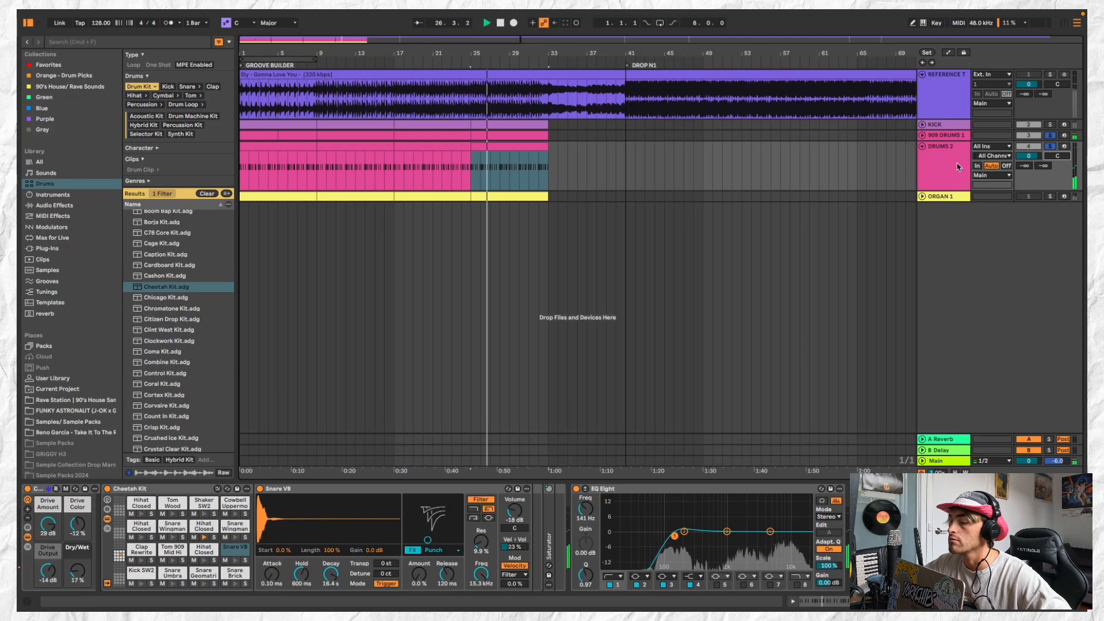
left_click(943, 165)
key("space")
Move all hi-hat notes in the first DRUMS 2 clip from Hihat Closed Felt up to Hihat Closed Argus and listen to the result
left_click(290, 194)
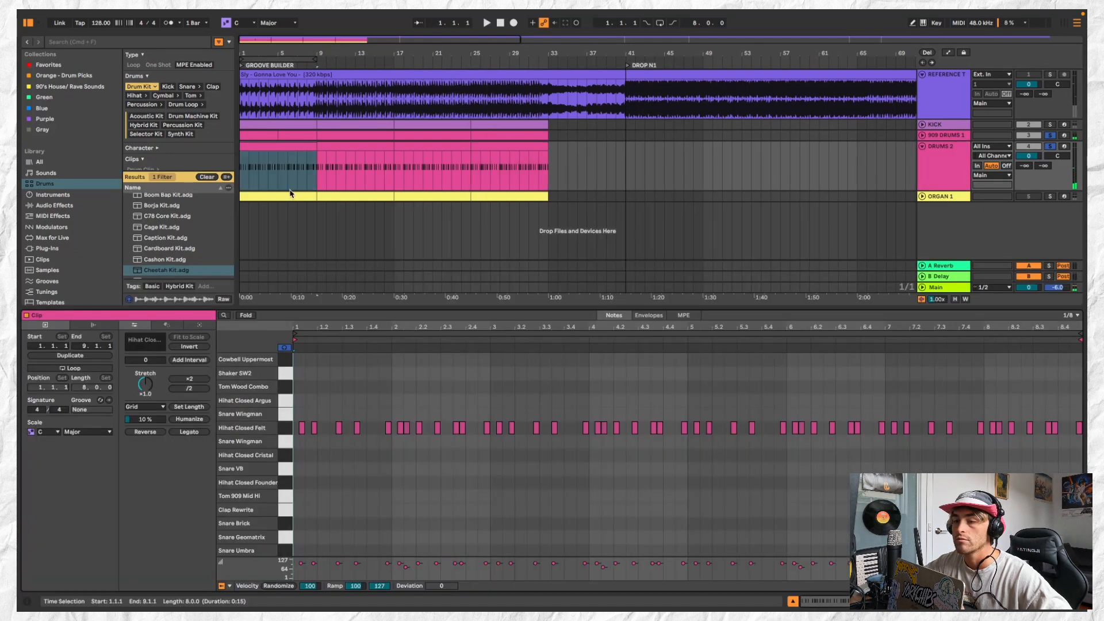
left_click(285, 428)
key("Up")
key("Up")
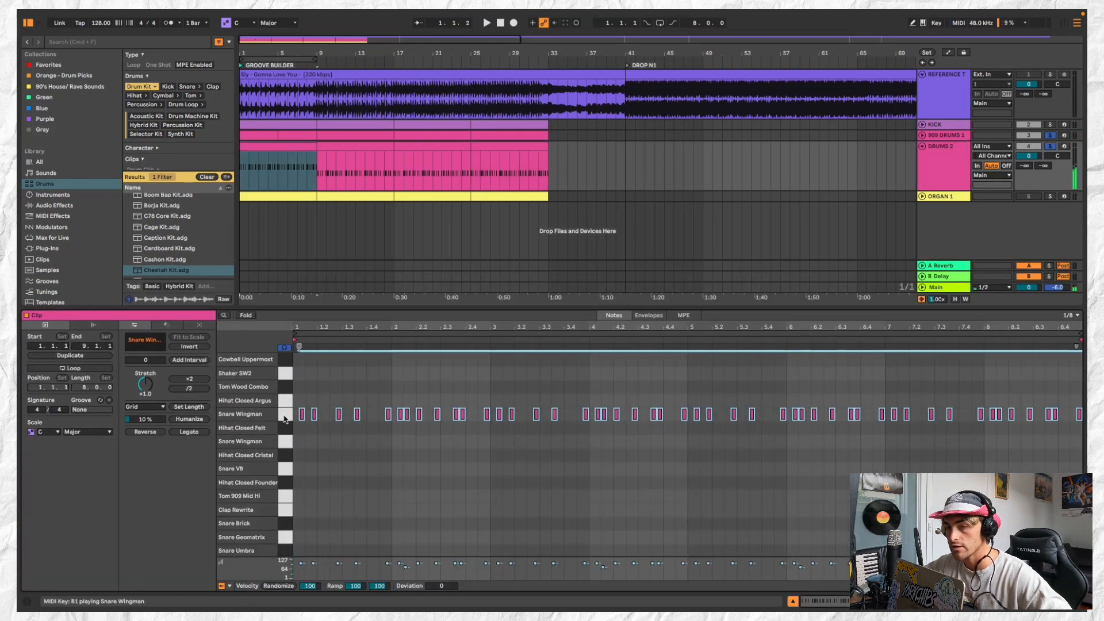
key("space")
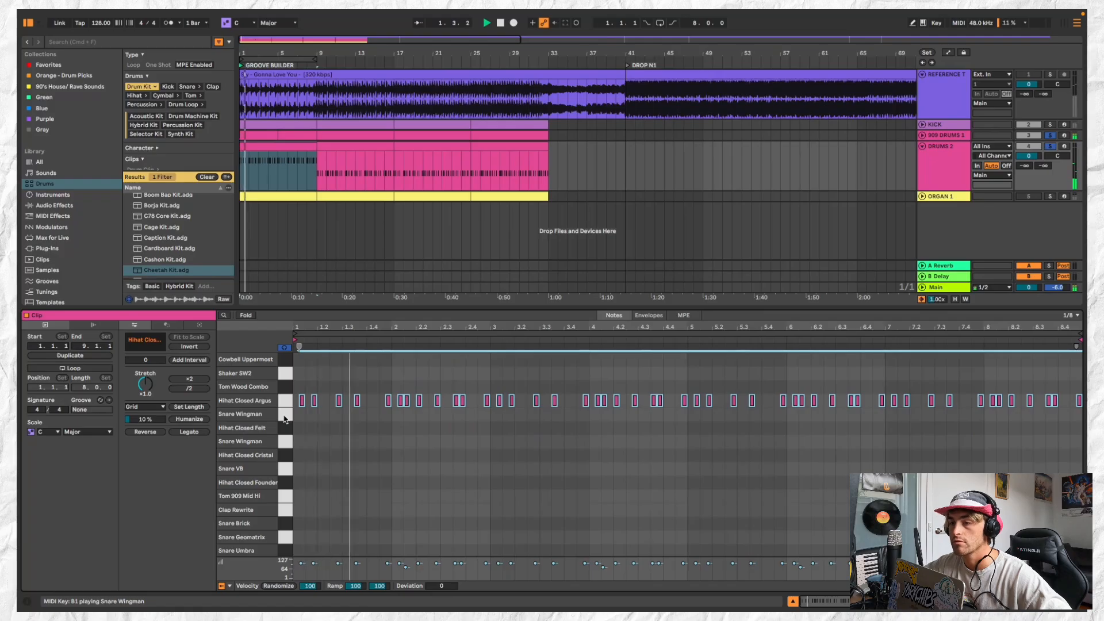
key("space")
Add a Hihat Closed Argus note at 1.4.2 in the first DRUMS 2 clip, as long as the neighbouring notes
left_click(355, 414)
scroll(357, 414, "up", 5)
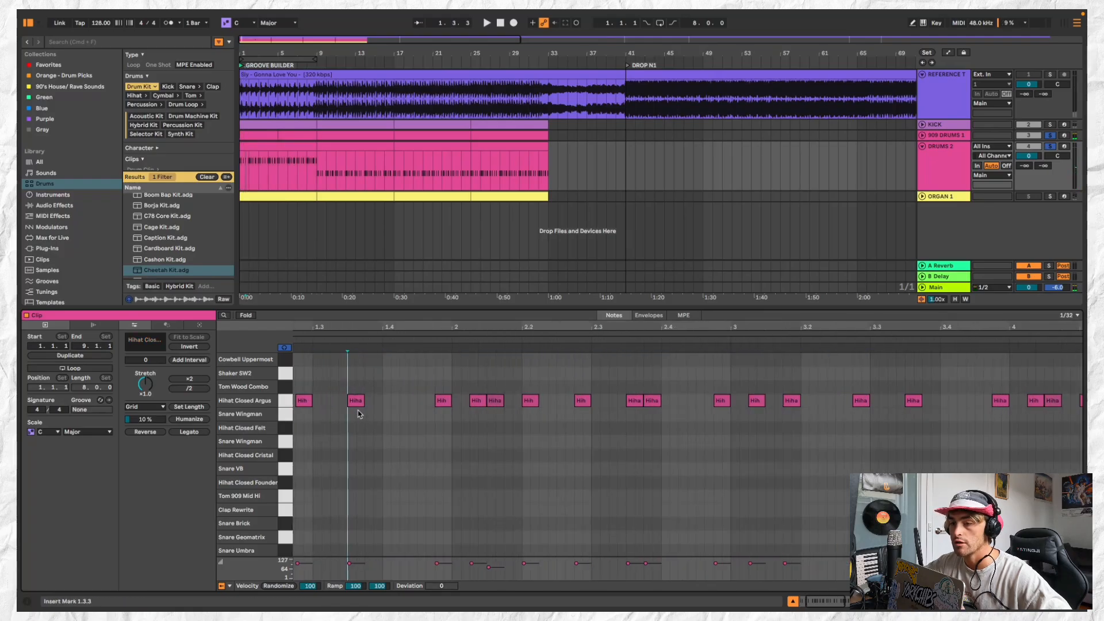
scroll(357, 414, "left", 4)
double_click(521, 399)
key("space")
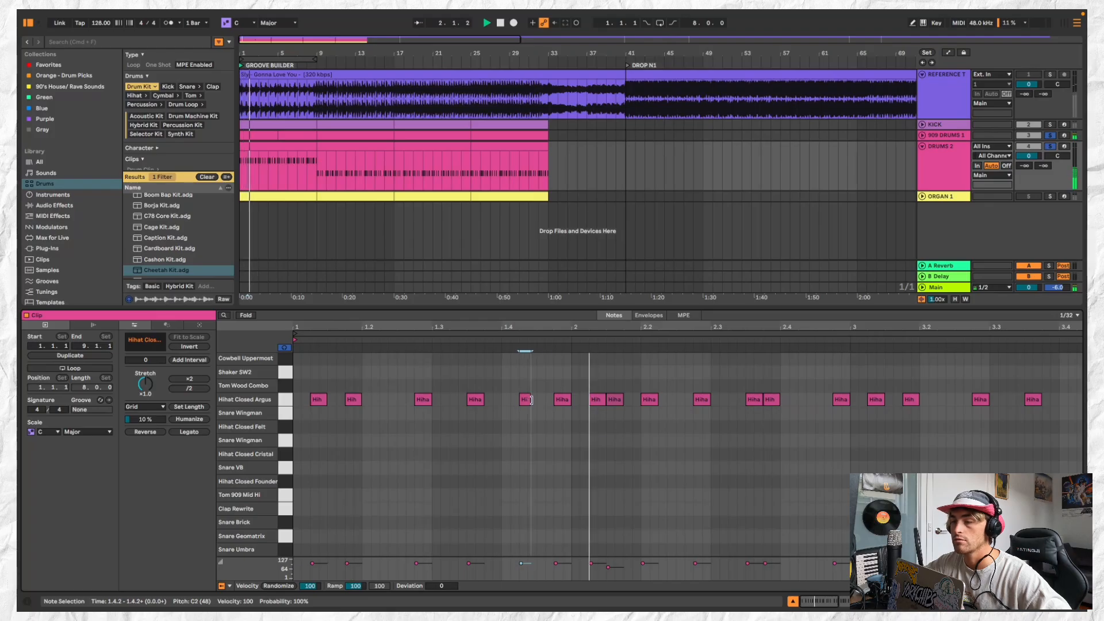
left_click_drag(526, 400, 536, 400)
key("space")
key("space")
Shorten the first DRUMS 2 clip to one bar, repeat it to bar 5 and consolidate the copies into a four-bar clip
left_click_drag(315, 148, 253, 149)
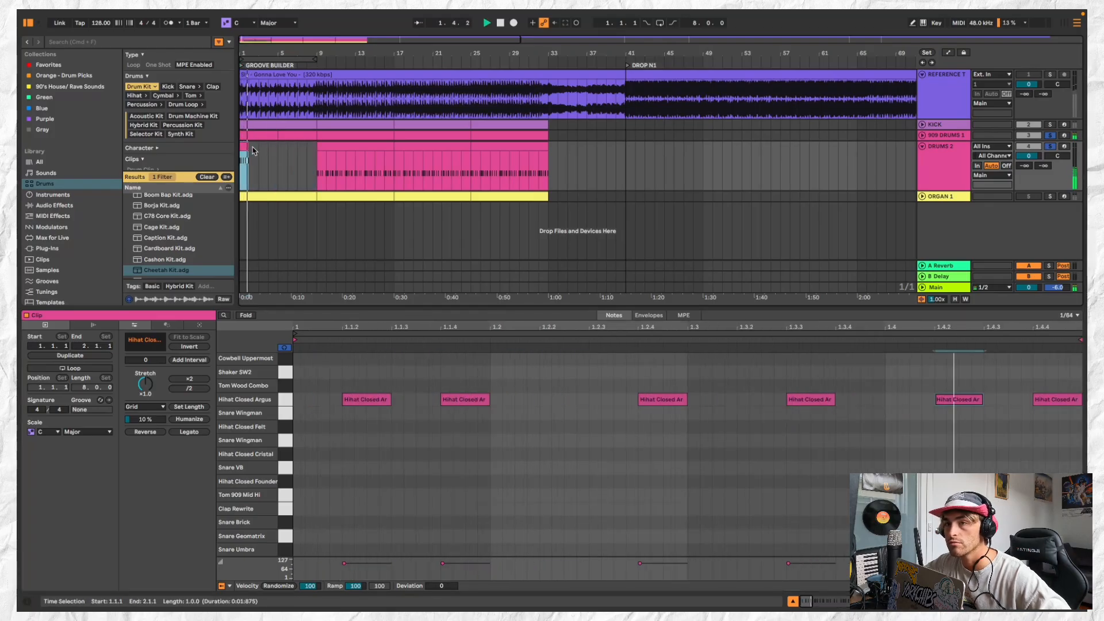
key("super+d")
Duplicate the four-bar DRUMS 2 clip repeatedly up to bar 33 and fold the track
key("super+d")
key("super+d")
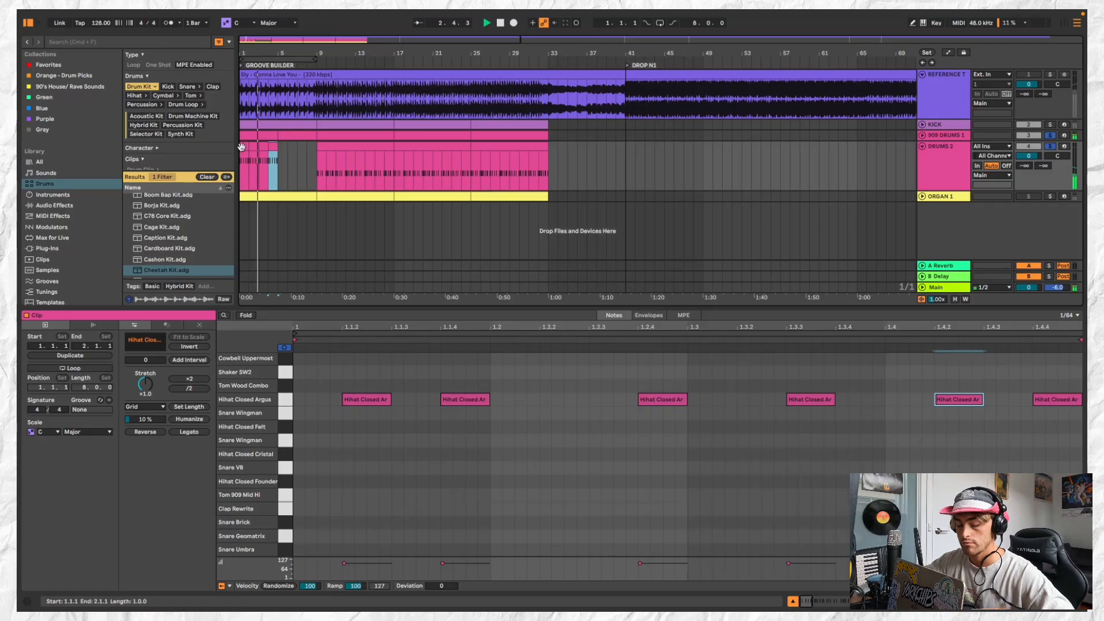
left_click(242, 148, "shift")
key("super+j")
key("super+d")
left_click(264, 145, "shift")
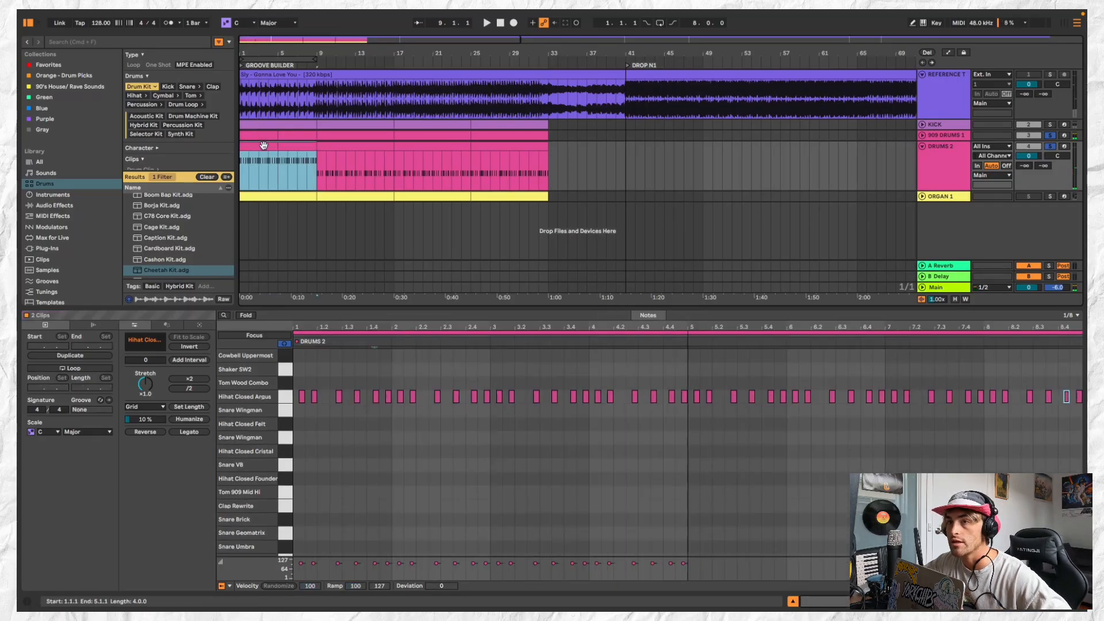
scroll(265, 146, "down", 3)
key("super+d")
key("super+d")
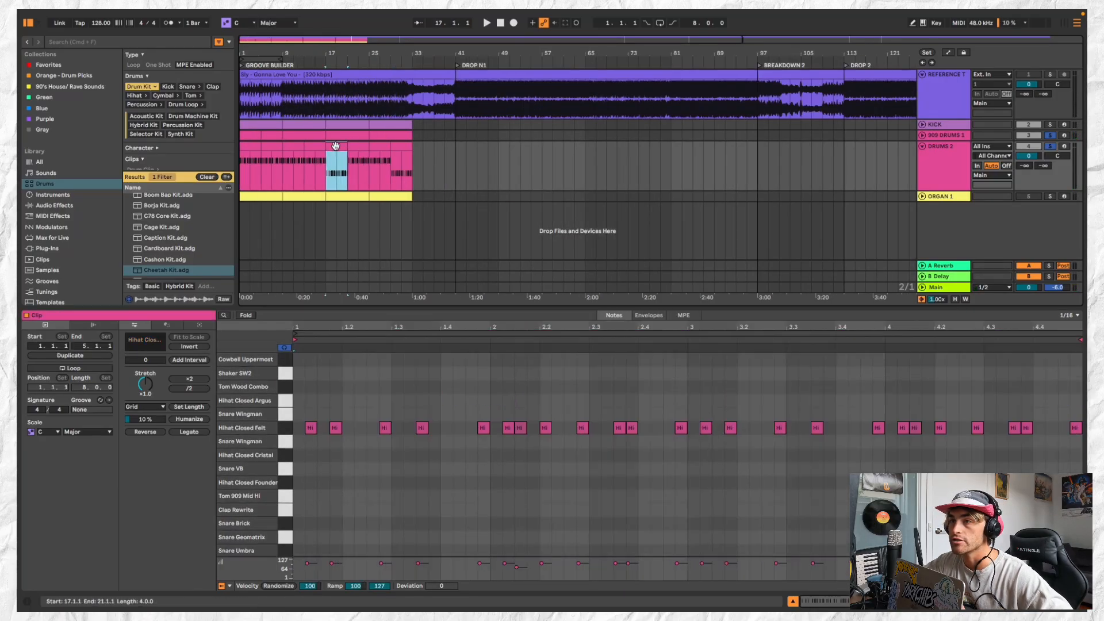
key("super+d")
left_click(923, 147)
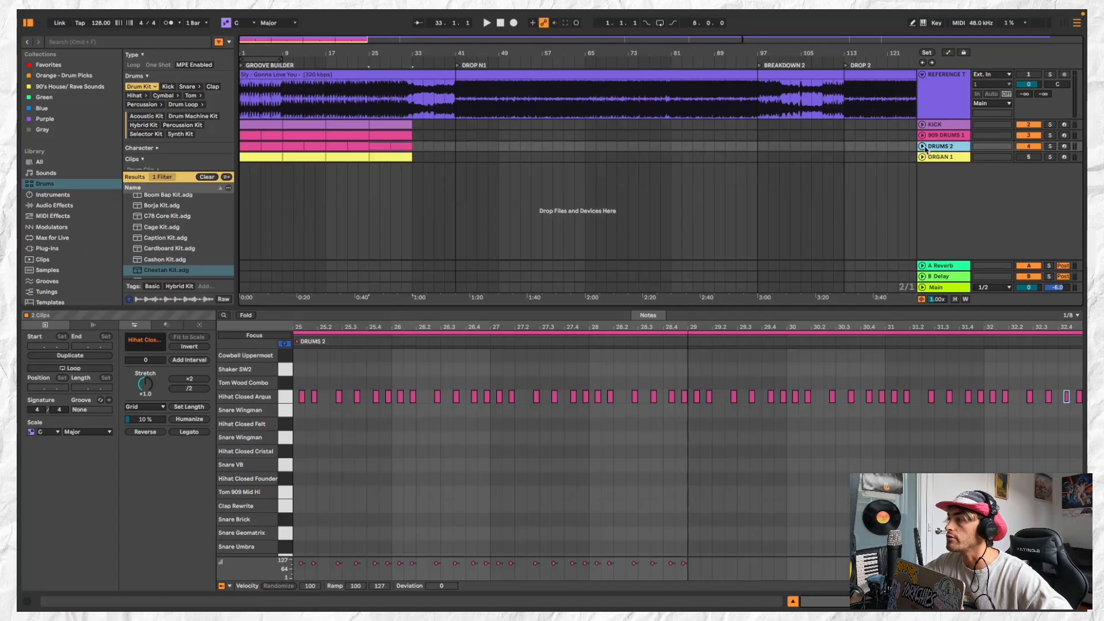
Duplicate the 909 DRUMS 1 and DRUMS 2 clips of bars 25 to 33 so both tracks extend to bar 41
key("space")
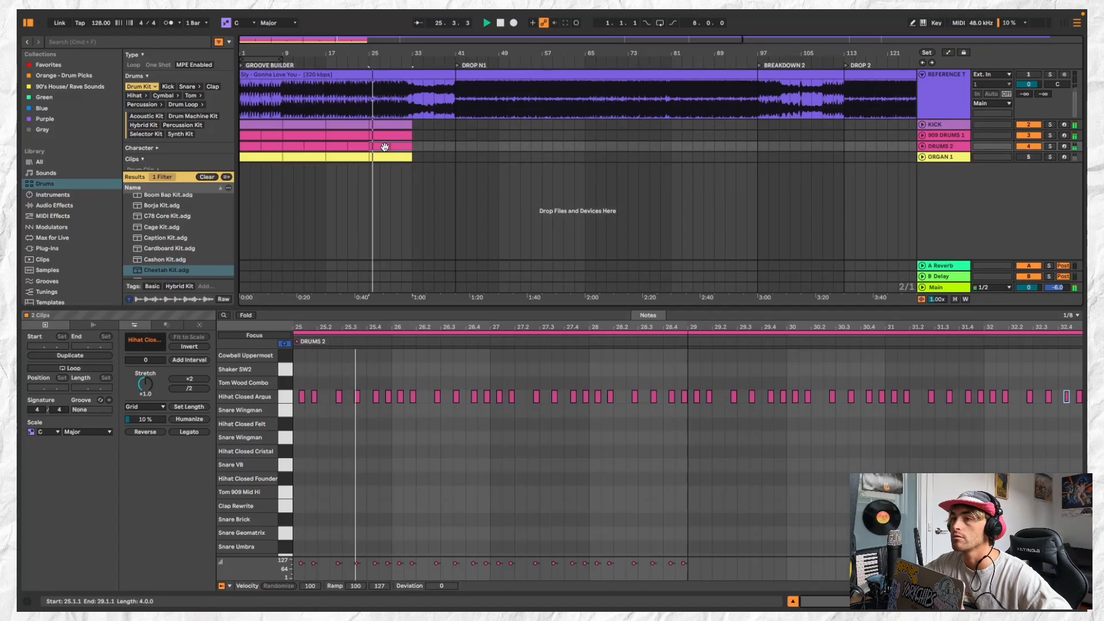
left_click(400, 136, "shift")
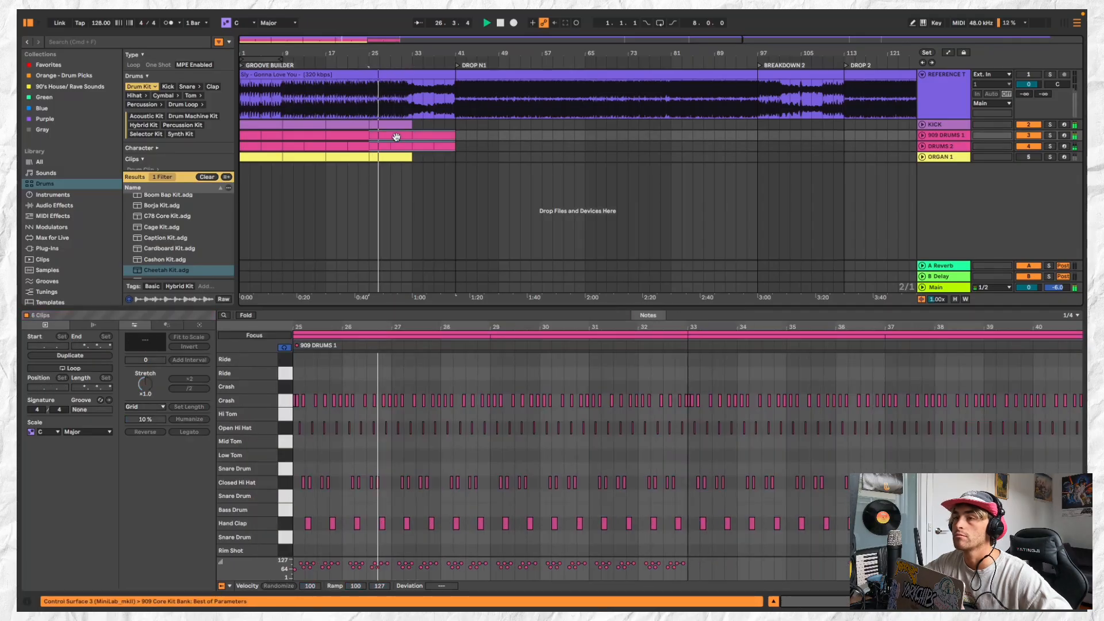
key("ctrl+d")
Delete all Open Hi Hat notes from the 909 DRUMS 1 clip at bar 25
left_click(396, 136)
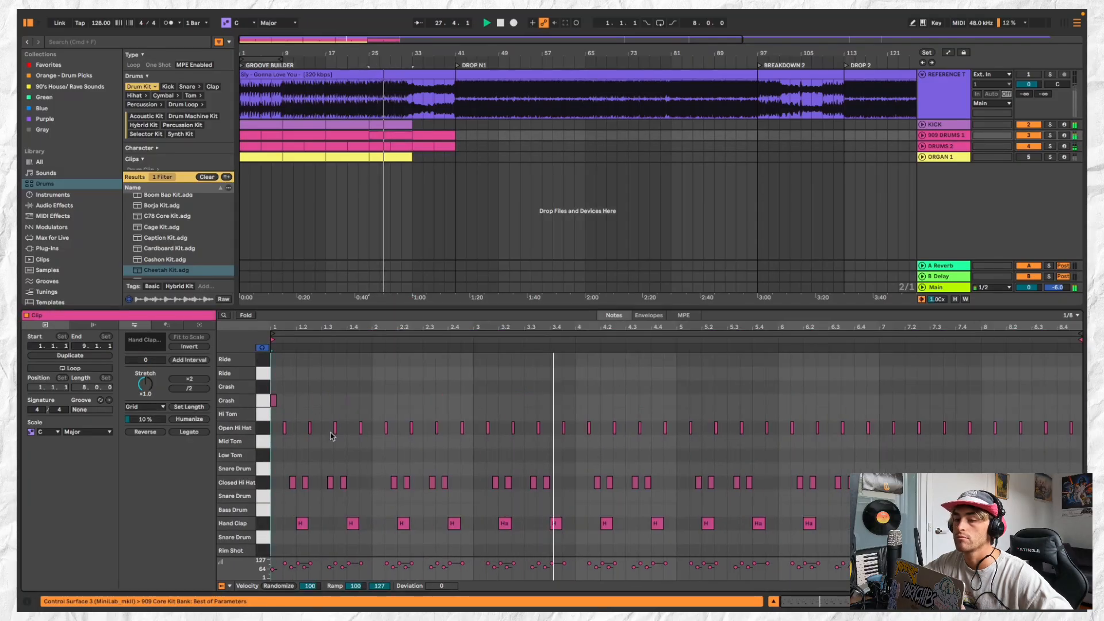
scroll(311, 425, "up", 4)
left_click(262, 429)
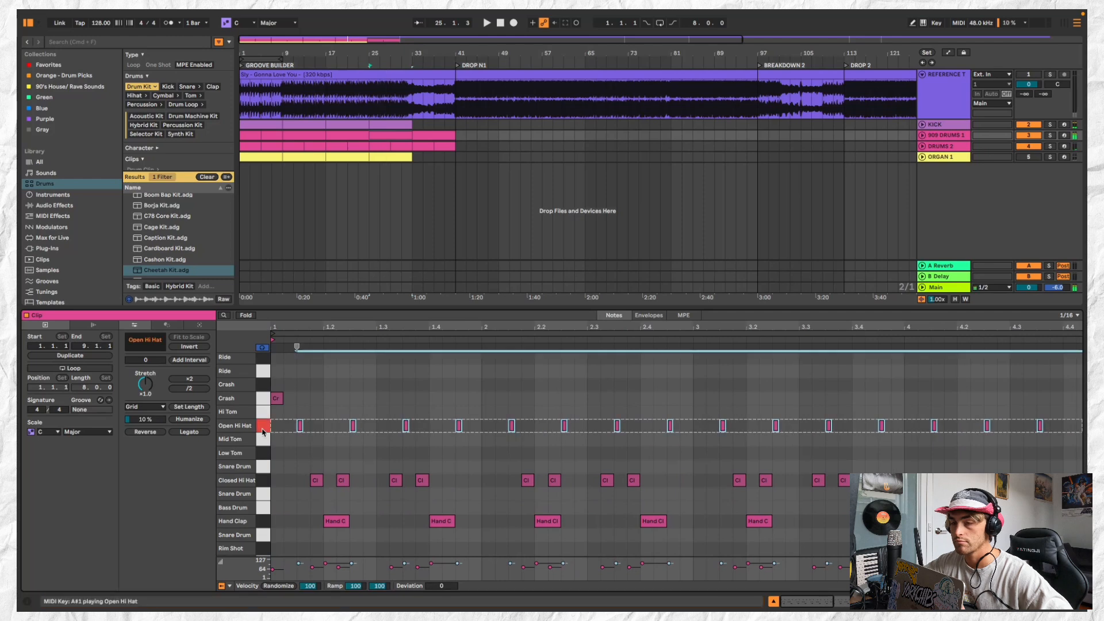
key("Delete")
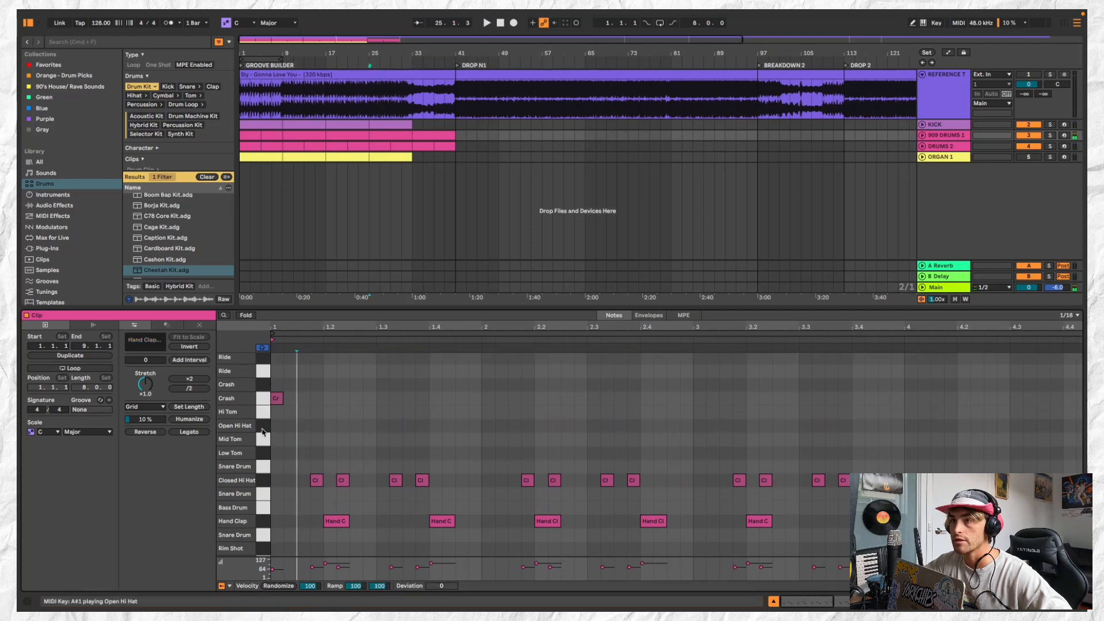
Play the arrangement from bar 9 and check the 909 DRUMS 1 and DRUMS 2 clips up to bar 41
left_click(358, 133)
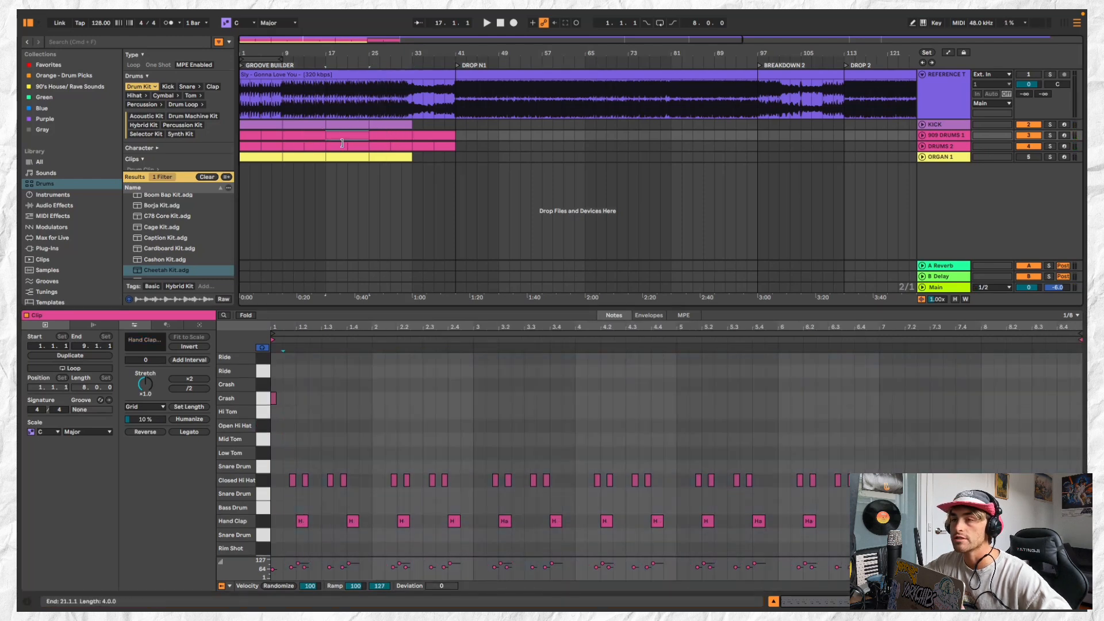
left_click(355, 146, "shift")
left_click(288, 147)
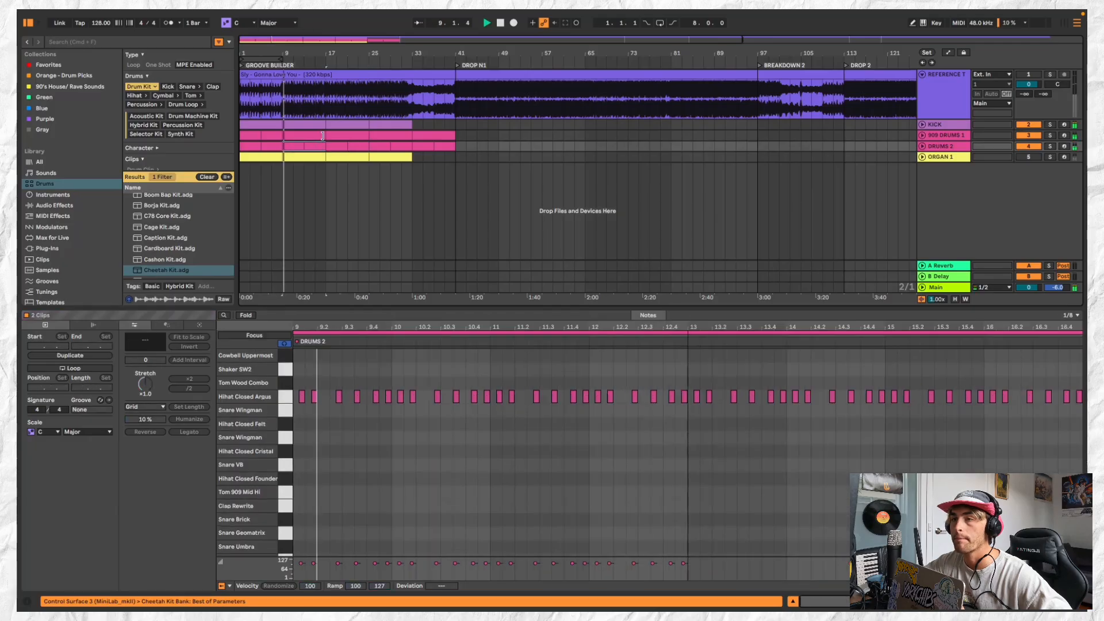
left_click(391, 135, "shift")
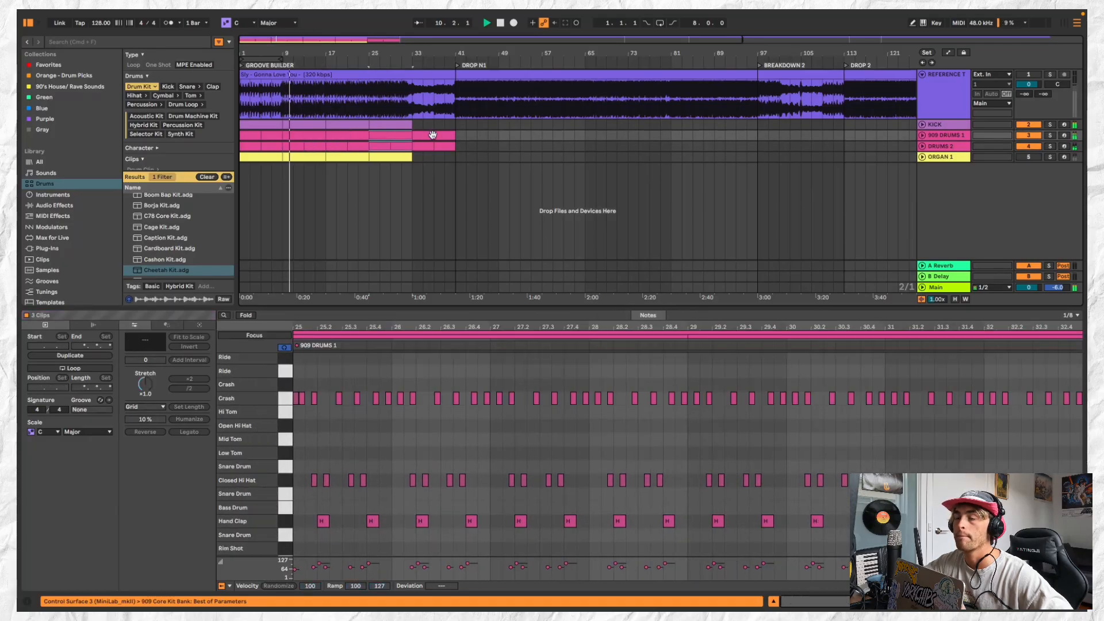
scroll(384, 130, "up", 1)
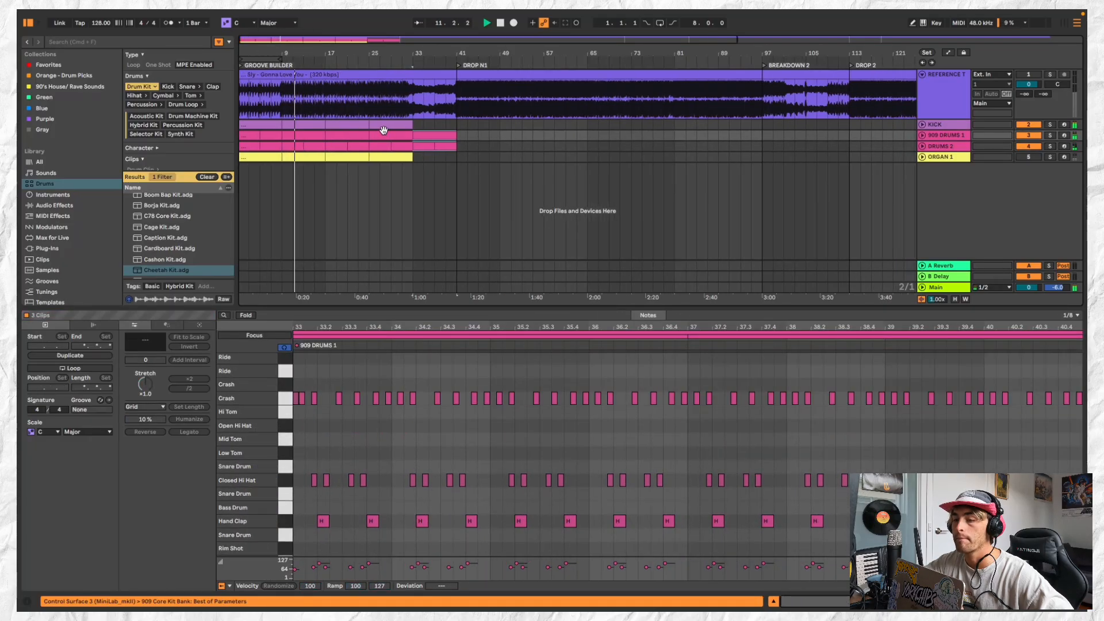
Lower the velocity of all Closed Hi Hat notes in the 909 DRUMS 1 clip at bar 9 to 36
left_click(303, 133)
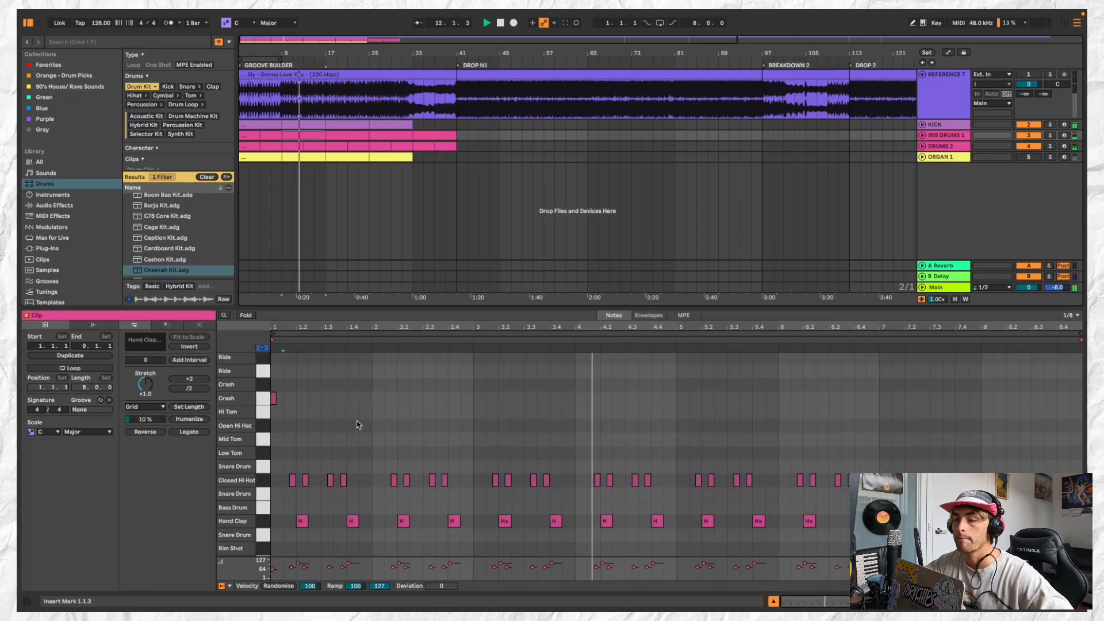
left_click(266, 480)
key("Delete")
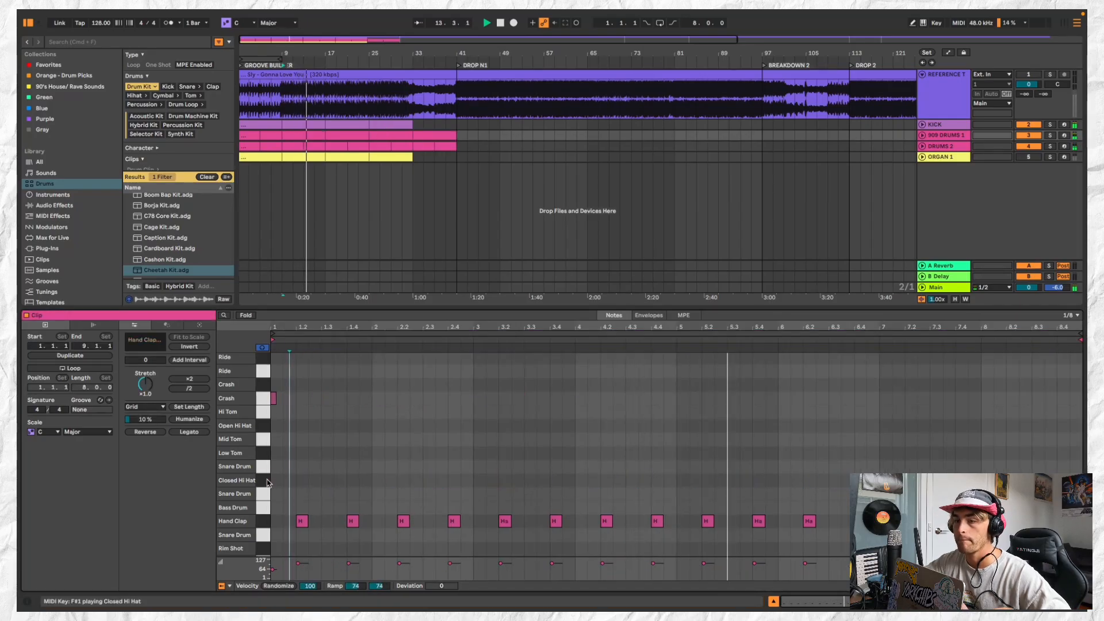
key("super+z")
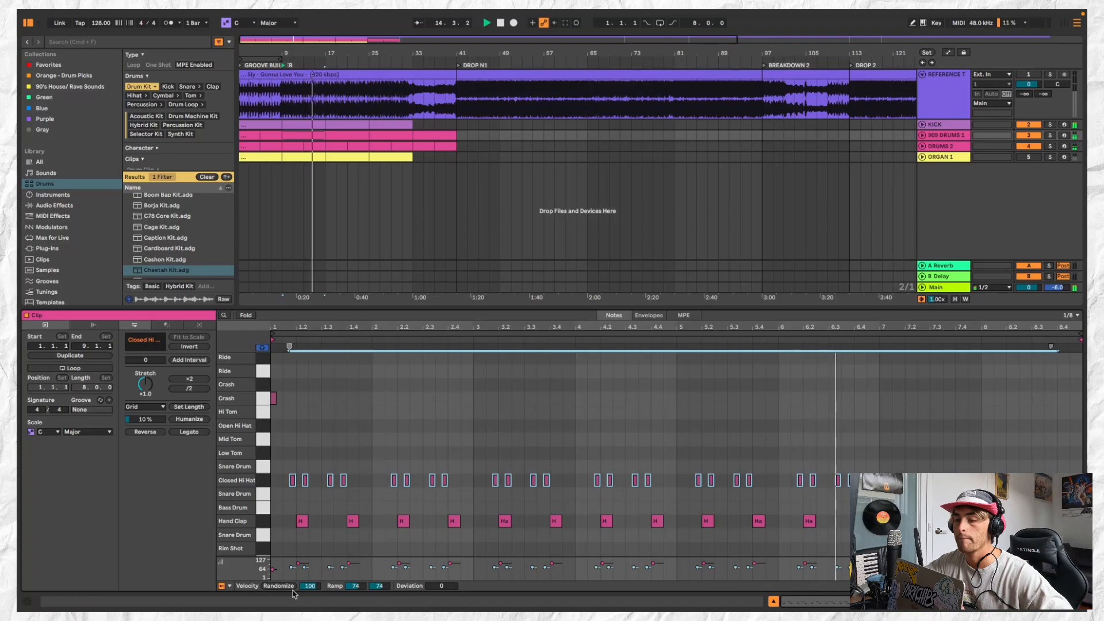
left_click(292, 568)
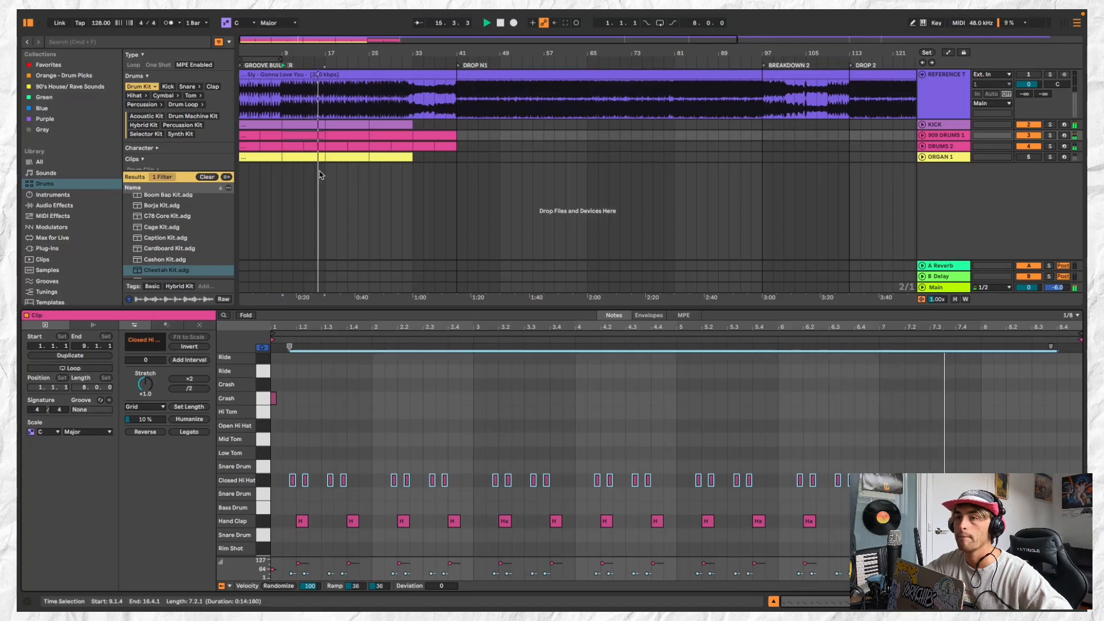
Apply the softened Closed Hi Hat pattern to the 909 DRUMS 1 clip at bar 17 as well
left_click(309, 132)
left_click(342, 133)
left_click(386, 133)
key("super+z")
key("super+z")
key("super+z")
key("super+z")
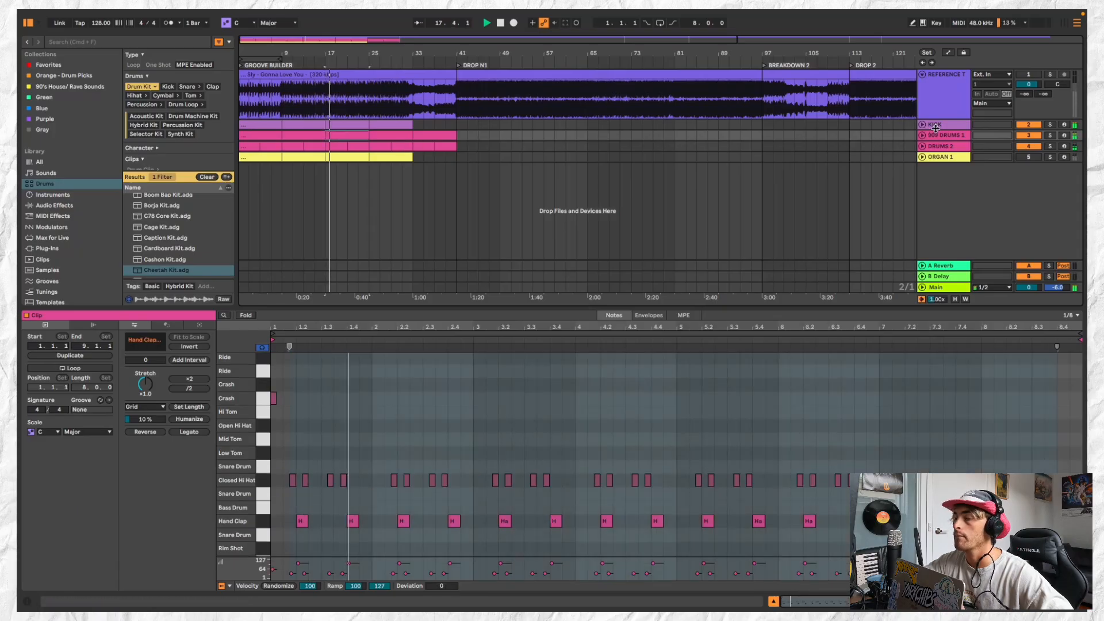
Activate the ORGAN 1 track and select its clip at bar 9
left_click(929, 146)
left_click(942, 157)
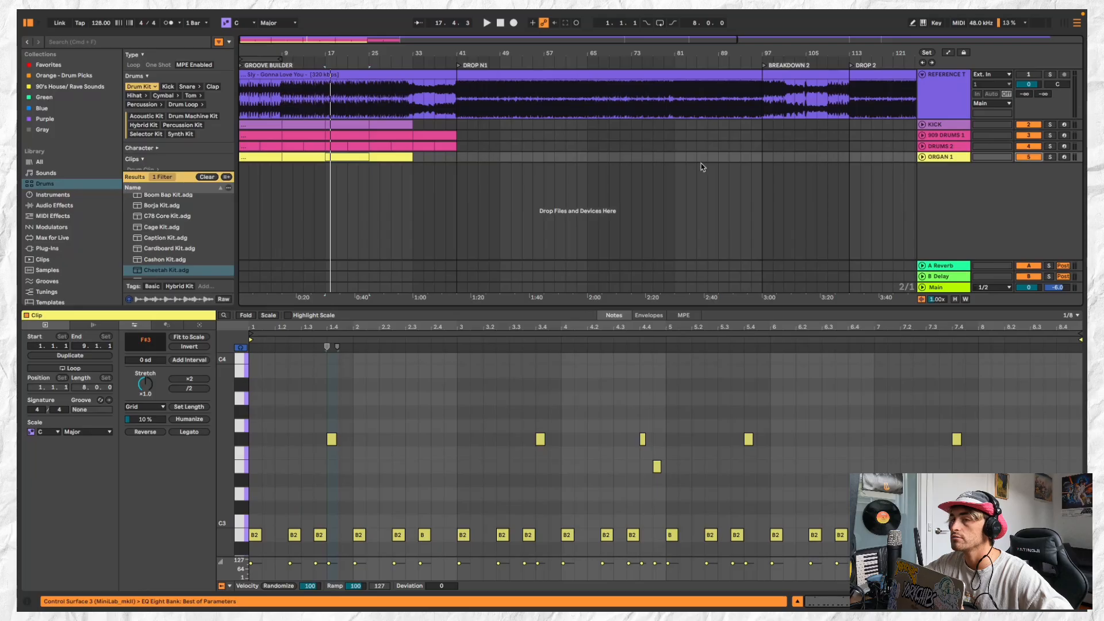
left_click(349, 158)
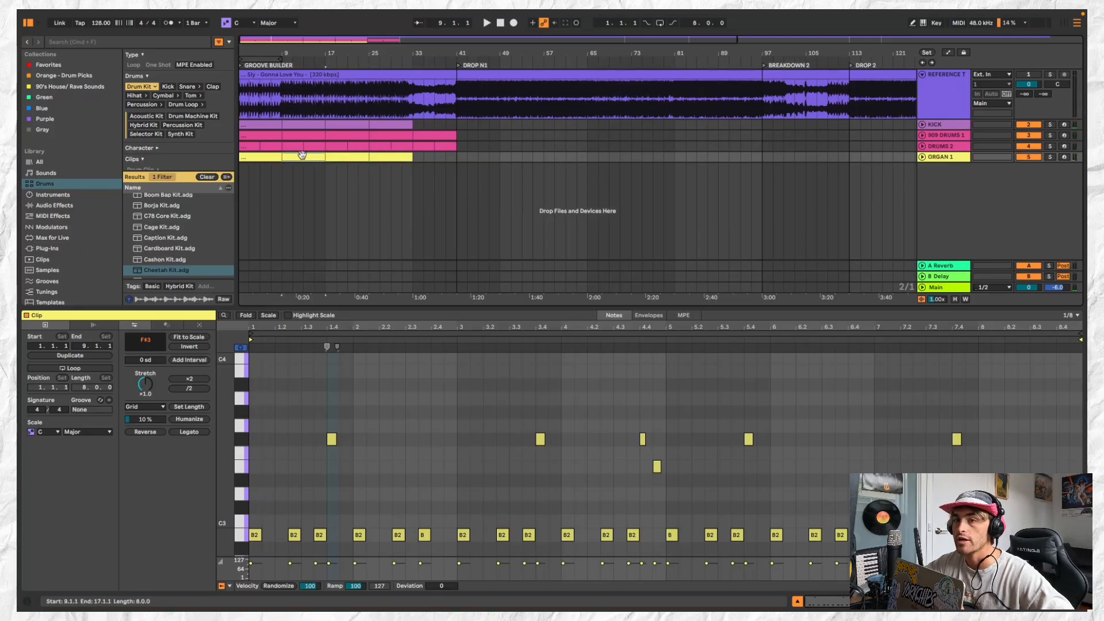
Search the library for "ORGAN" and limit the results to the Sounds category
left_click(133, 42)
type("OR")
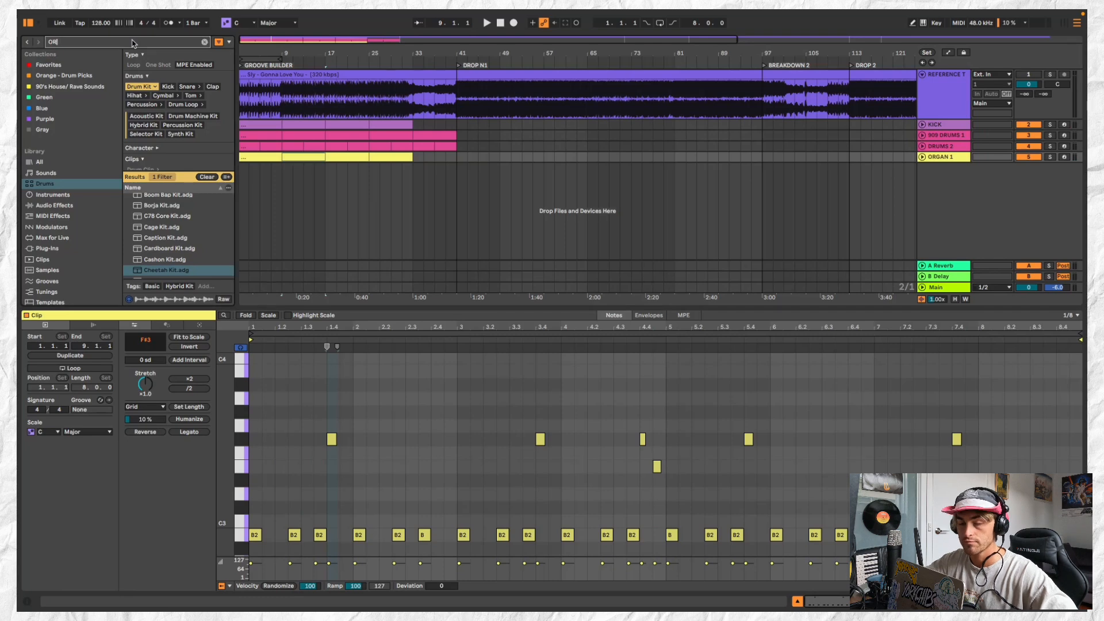
type("GAN")
left_click(39, 162)
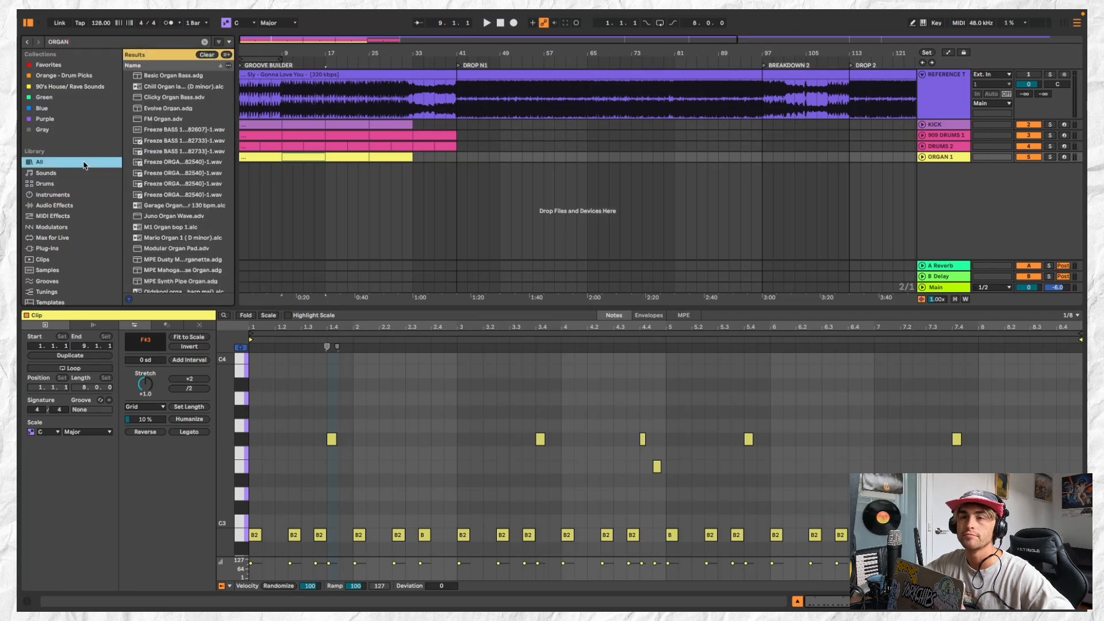
left_click(84, 196)
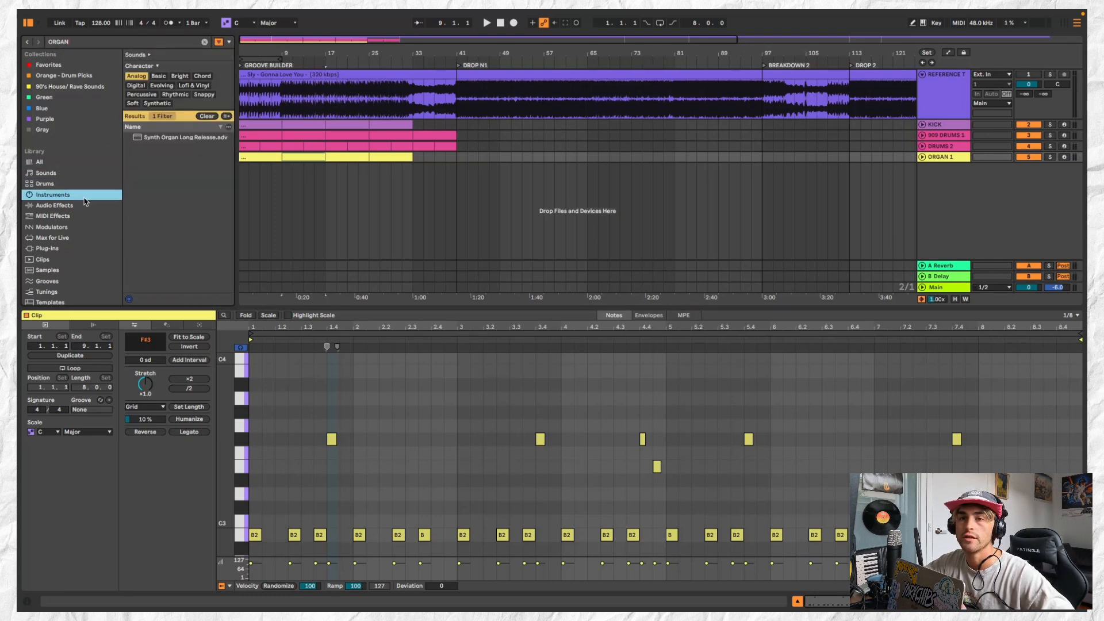
left_click(78, 185)
left_click(76, 173)
Audition the organ presets in the search results, from Evolve Organ and Clicky Organ Bass through Organ Dynamic to Organ Incoming and Organ Klick
left_click(194, 169)
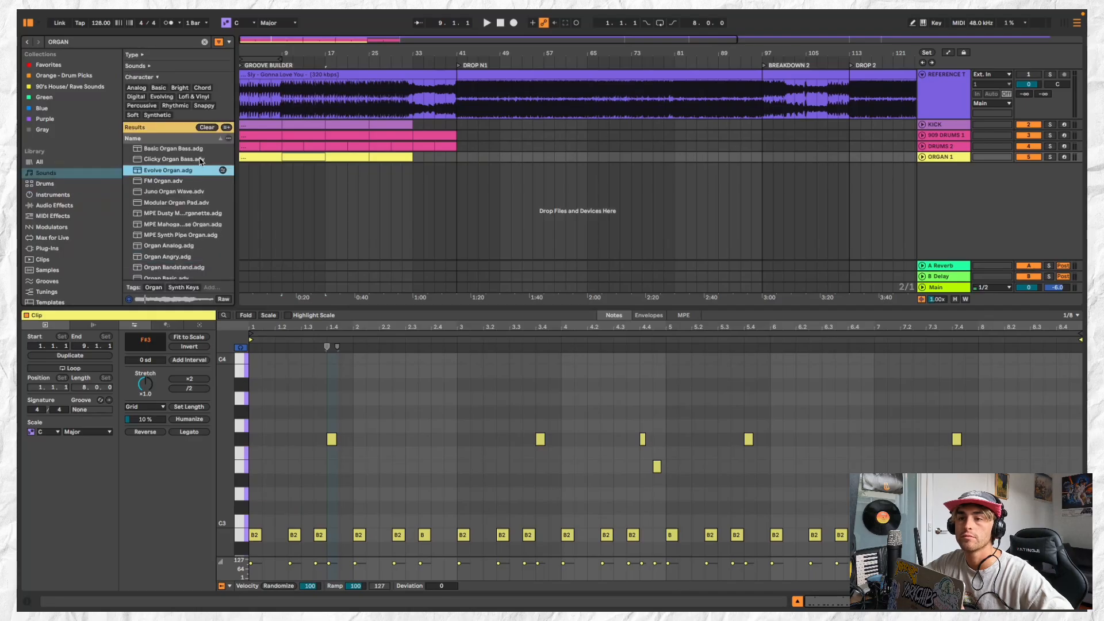
left_click(199, 159)
scroll(203, 237, "down", 4)
left_click(197, 222)
left_click(197, 243)
scroll(197, 241, "down", 3)
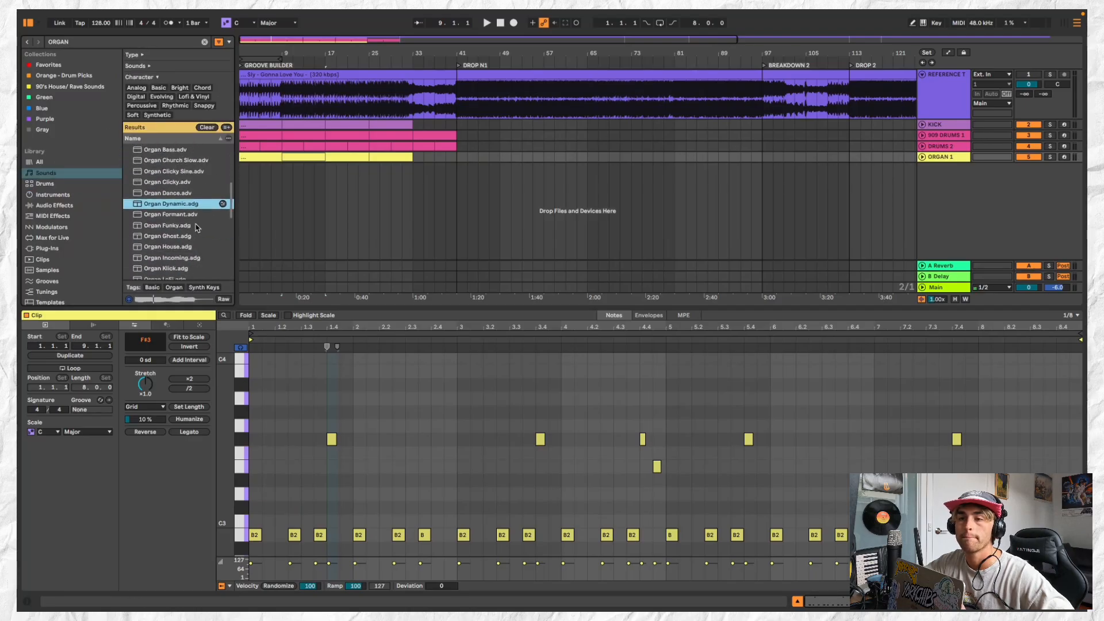
left_click(197, 217)
left_click(196, 239)
scroll(196, 238, "down", 2)
left_click(191, 223)
left_click(194, 231)
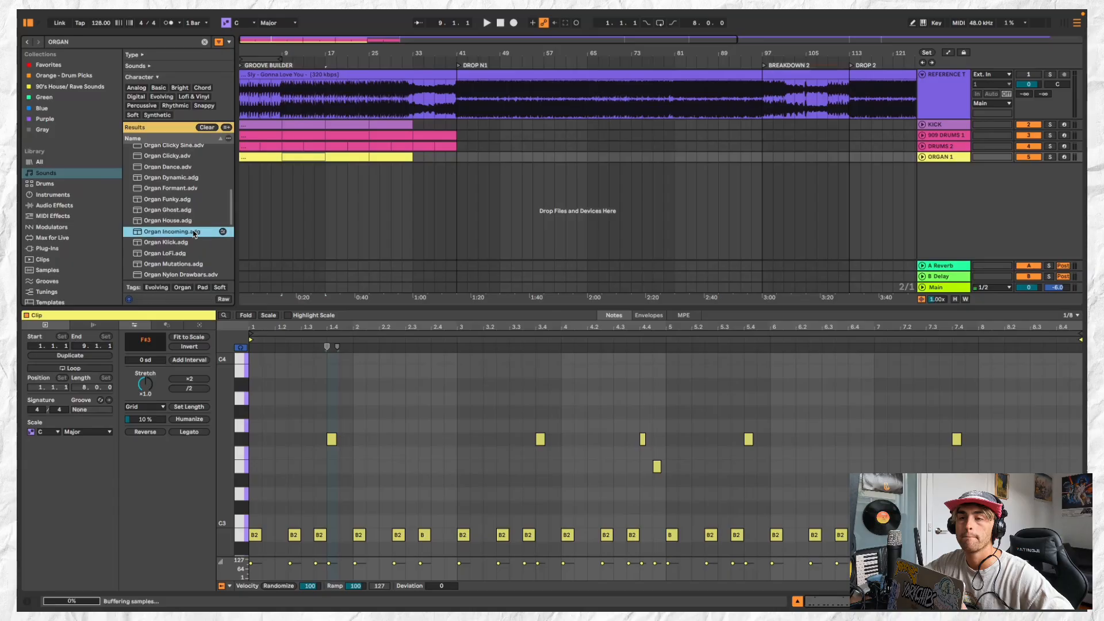
left_click(194, 242)
Load the Organ Formant preset onto ORGAN 1 and open that track's clip at bar 9
left_click(195, 200)
left_click(198, 189)
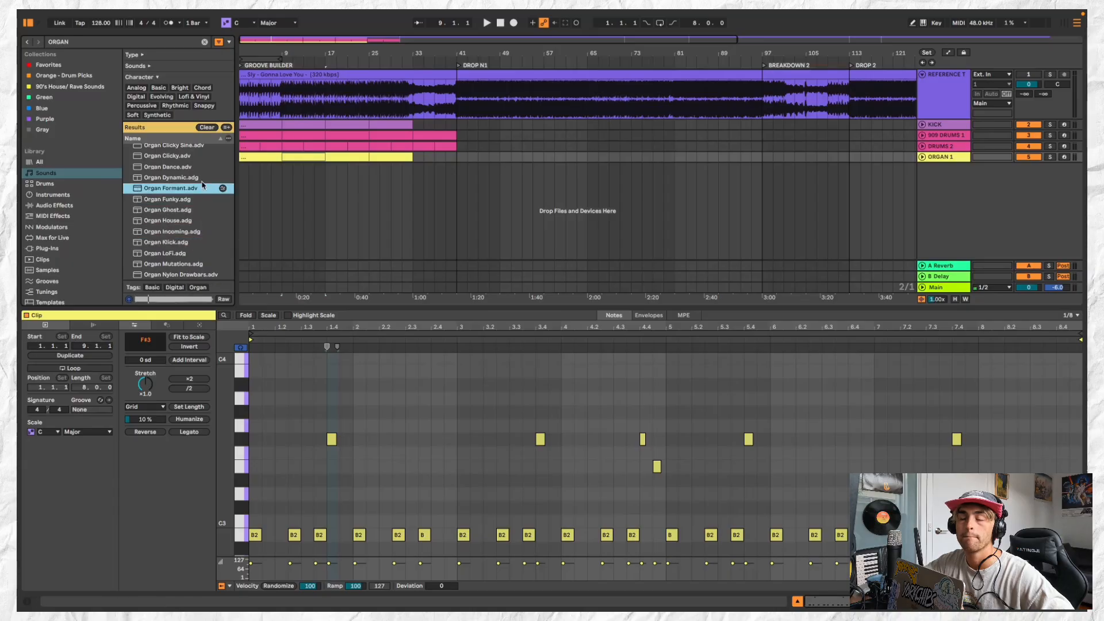
key("space")
double_click(288, 157)
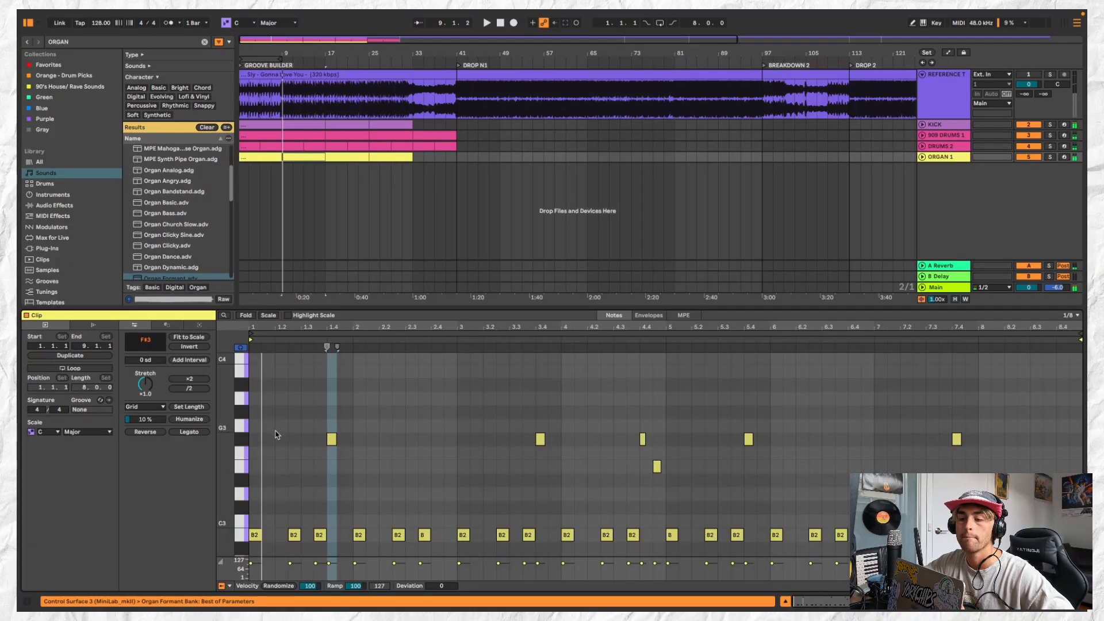
Move the first B2 note of the ORGAN 1 clip at bar 9 to 1.1.3
left_click(244, 535)
scroll(242, 506, "down", 2)
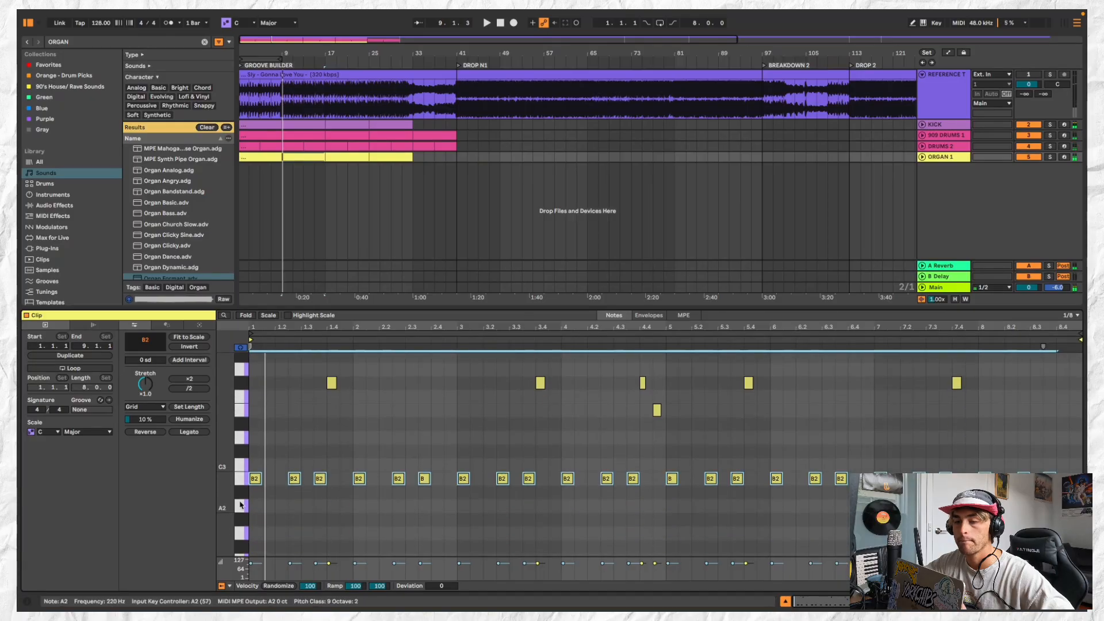
scroll(266, 488, "up", 2)
left_click(267, 488)
scroll(266, 486, "down", 1)
key("space")
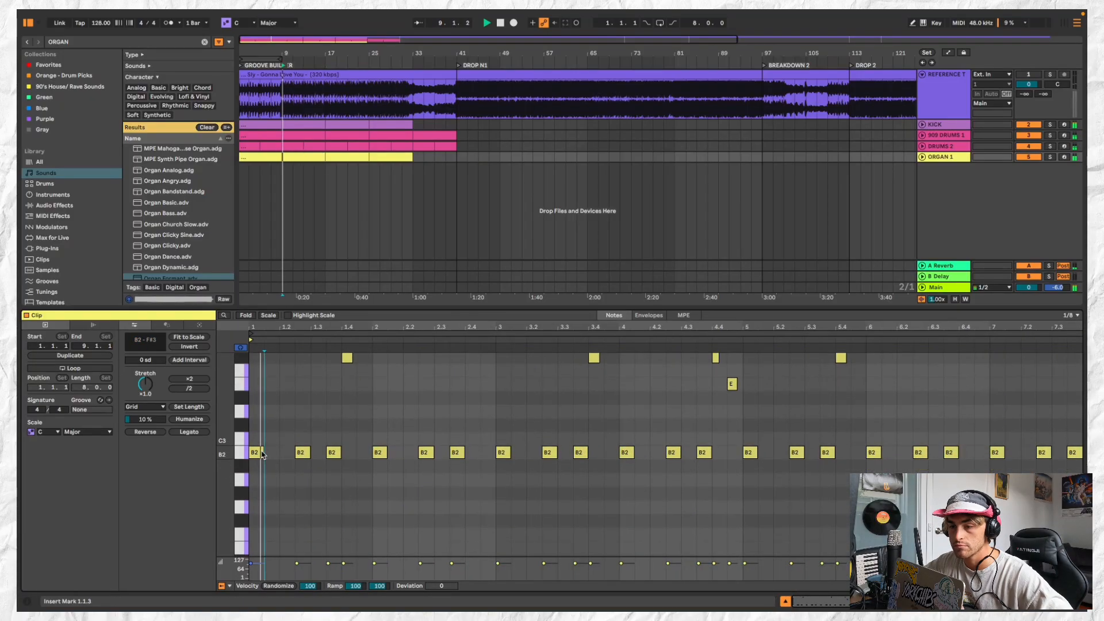
left_click_drag(262, 455, 268, 455)
scroll(273, 455, "up", 2)
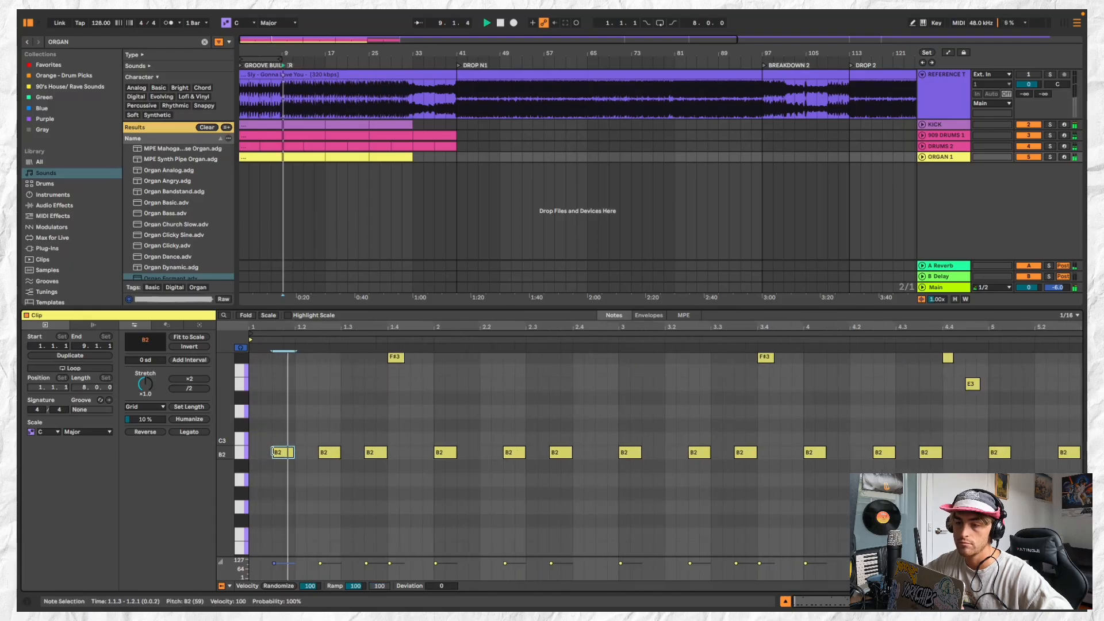
Delete the B2 note at 1.3.3 and the F#3 note at 1.3.4 from the ORGAN 1 clip
scroll(331, 455, "down", 2)
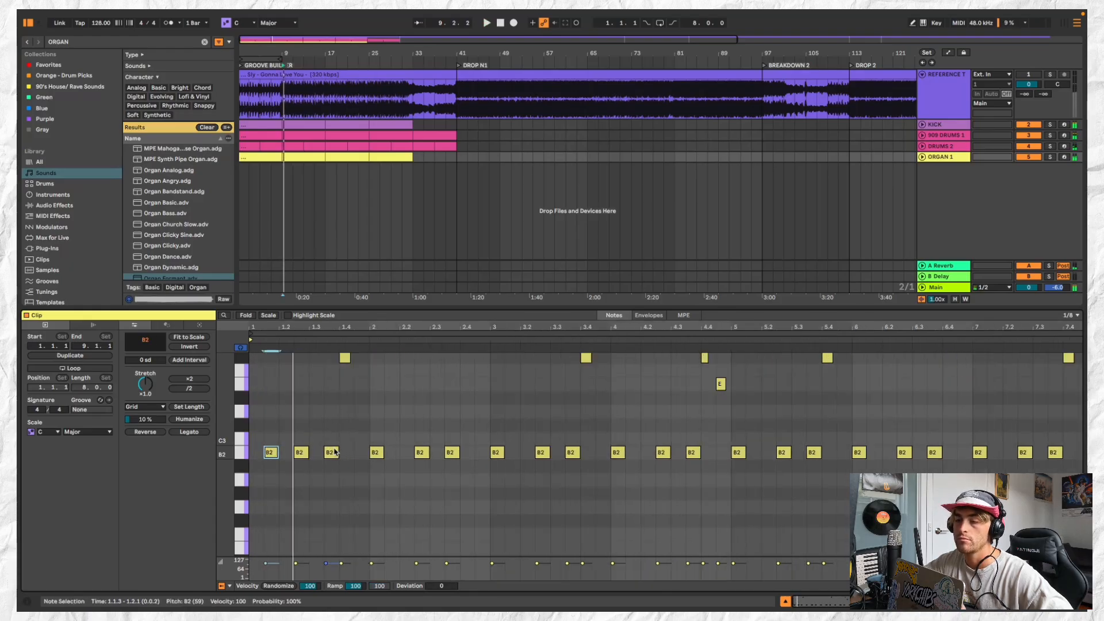
double_click(331, 453)
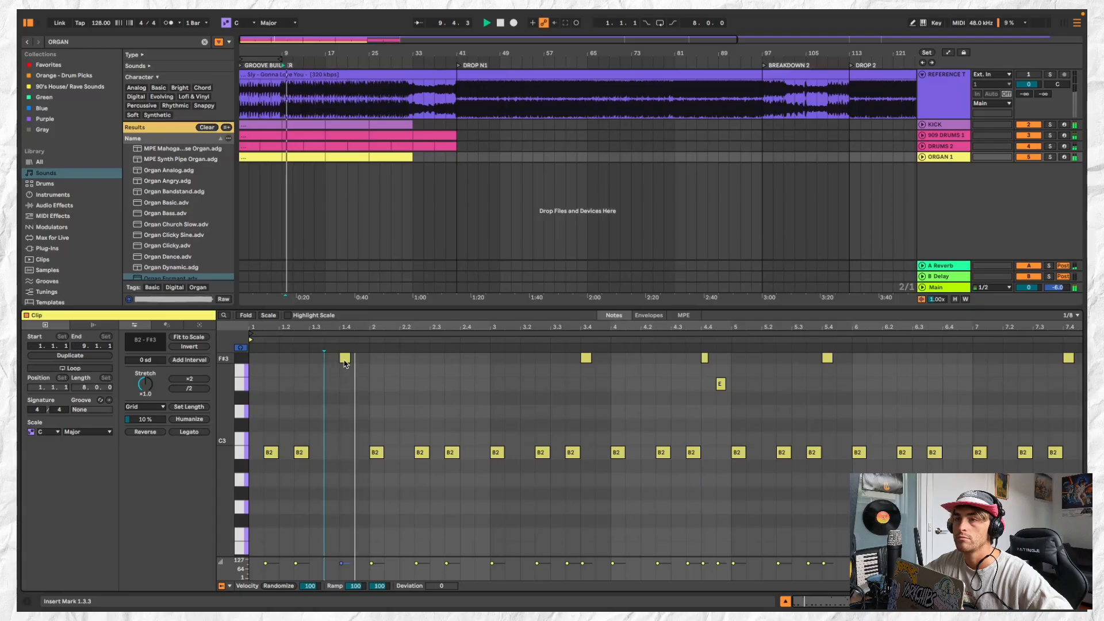
double_click(344, 359)
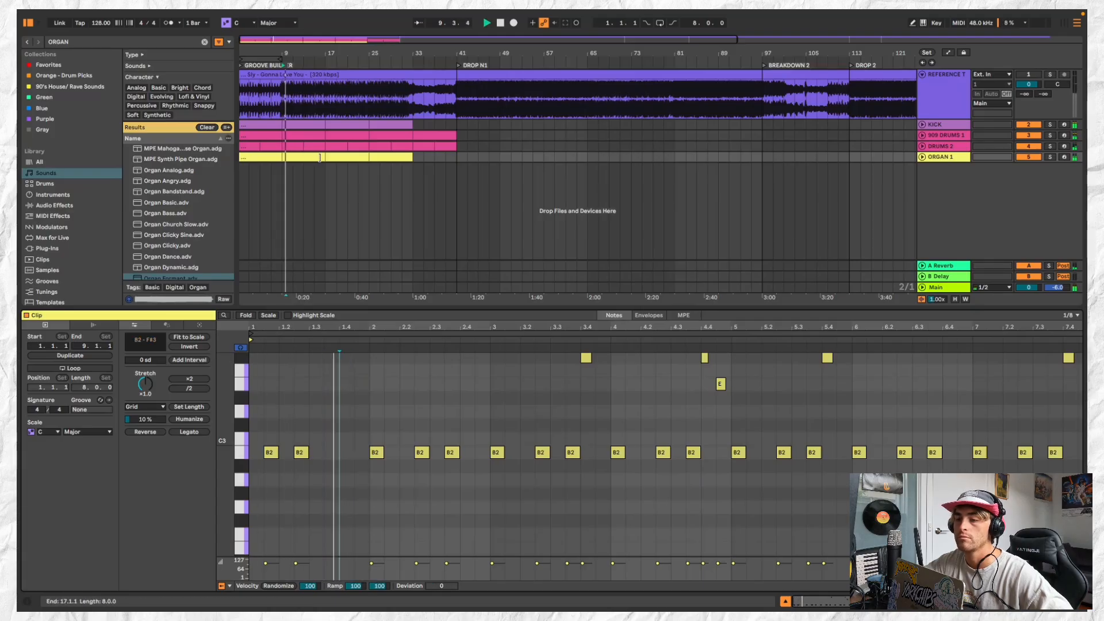
Shorten the ORGAN 1 clip at bar 9 to one bar and paste a copy of it at bar 11
left_click_drag(324, 157, 294, 157)
scroll(290, 157, "up", 2)
key("space")
key("space")
scroll(288, 157, "left", 2)
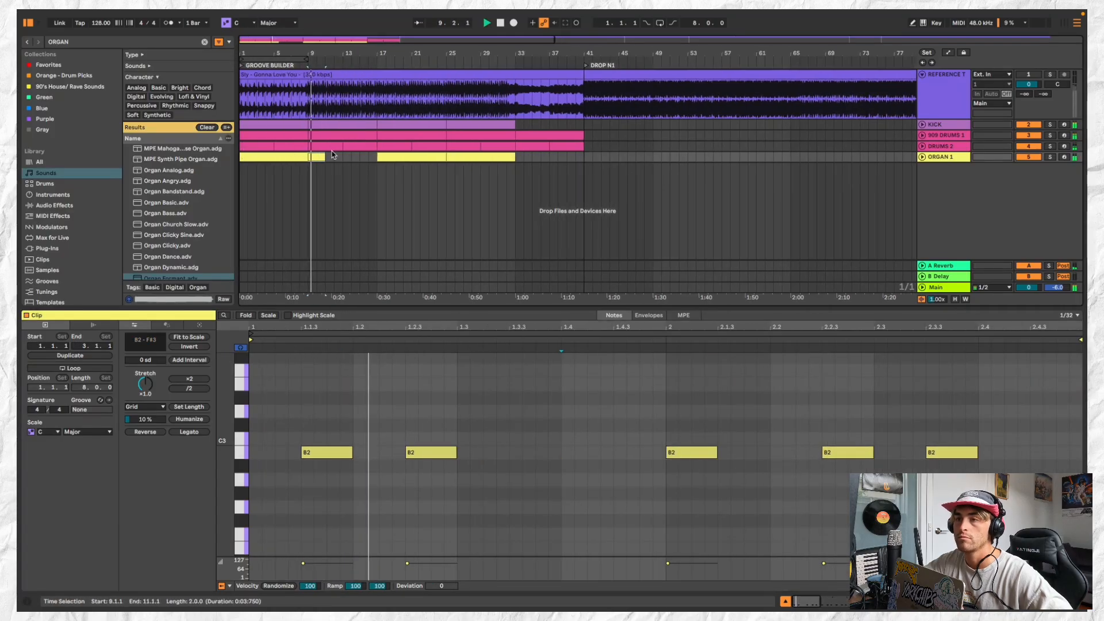
left_click(322, 160)
key("super+v")
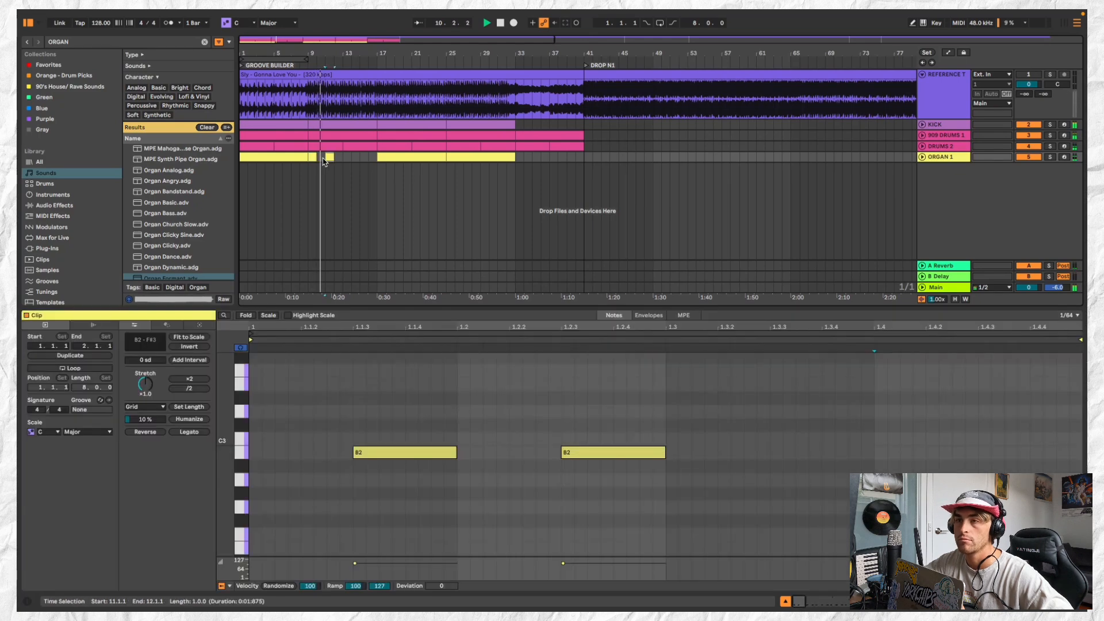
Consolidate bars 9 to 13 of ORGAN 1 into one four-bar clip and duplicate it until it fills the track to bar 33
left_click_drag(342, 158, 309, 158)
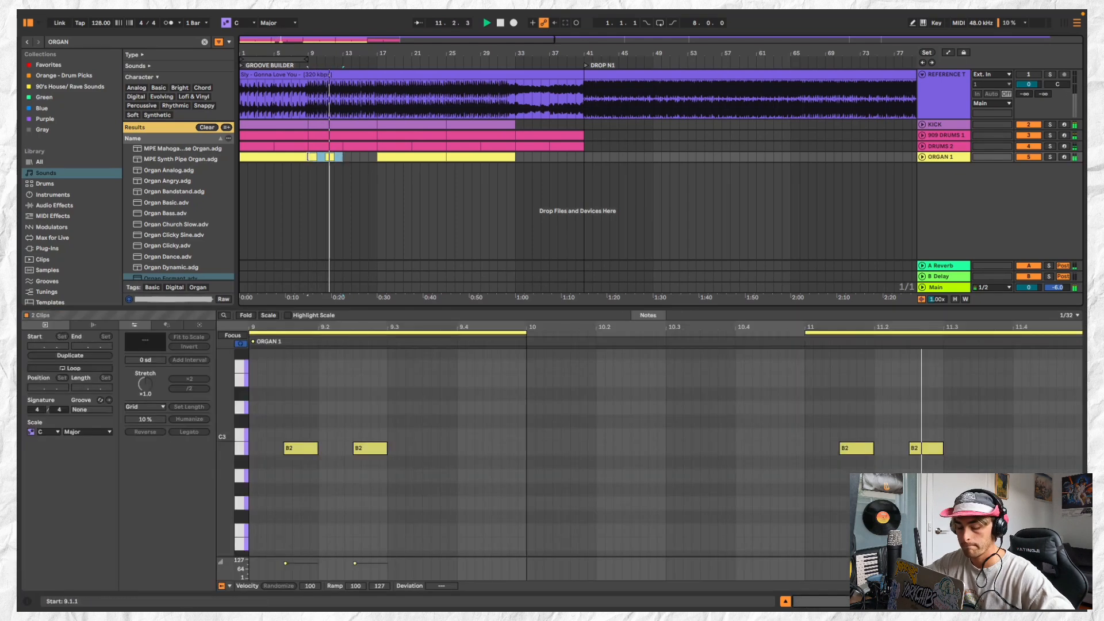
key("super+j")
scroll(308, 158, "down", 2)
key("super+d")
key("super+d")
key("super+d")
key("super+d")
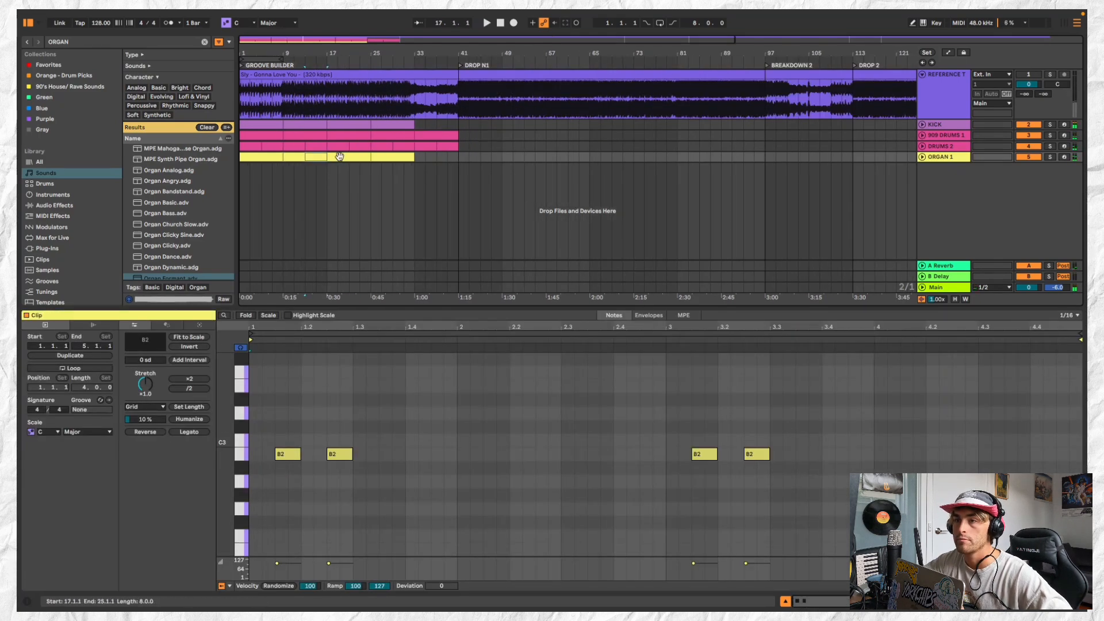
key("super+d")
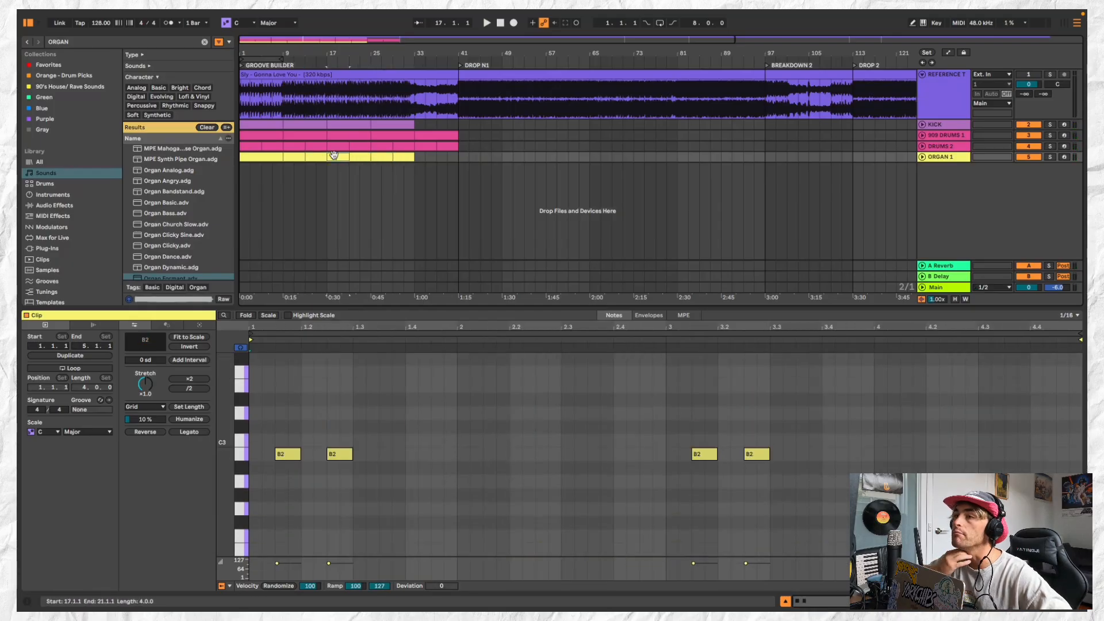
key("space")
left_click(353, 155, "shift")
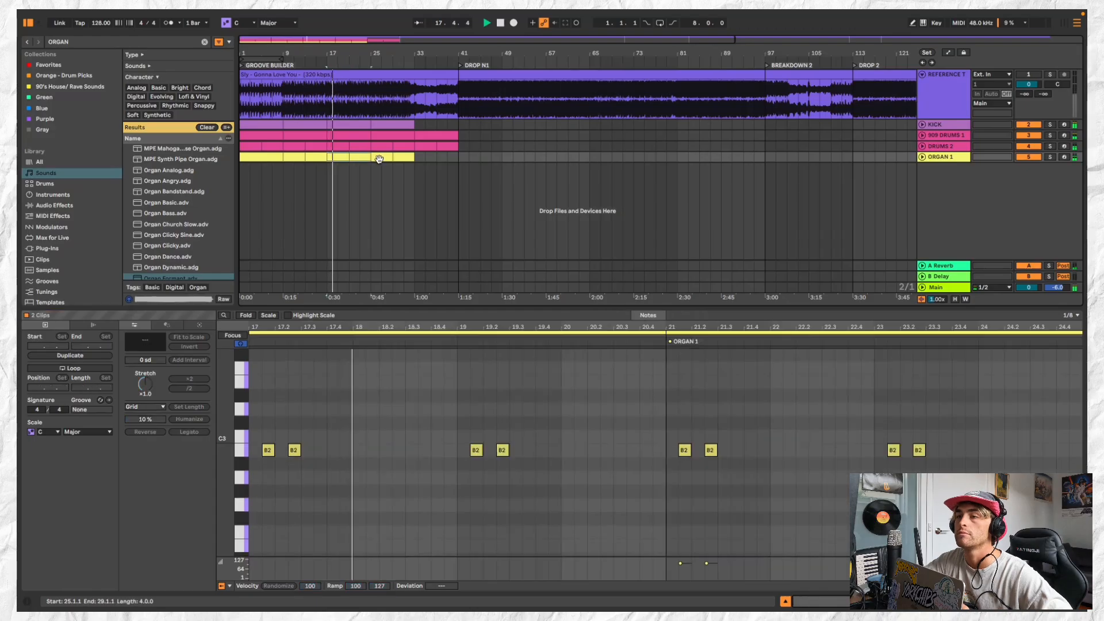
key("super+d")
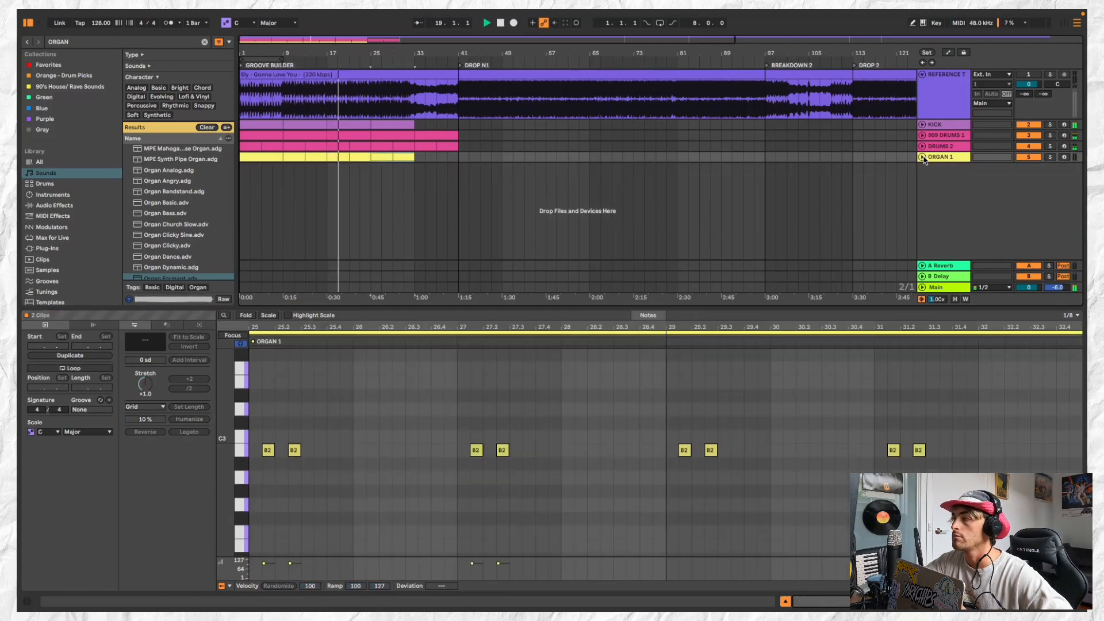
Move the ORGAN 1 track above 909 DRUMS 1 and open the 909 DRUMS 1 clip at bar 17
left_click_drag(924, 160, 924, 135)
left_click(952, 148)
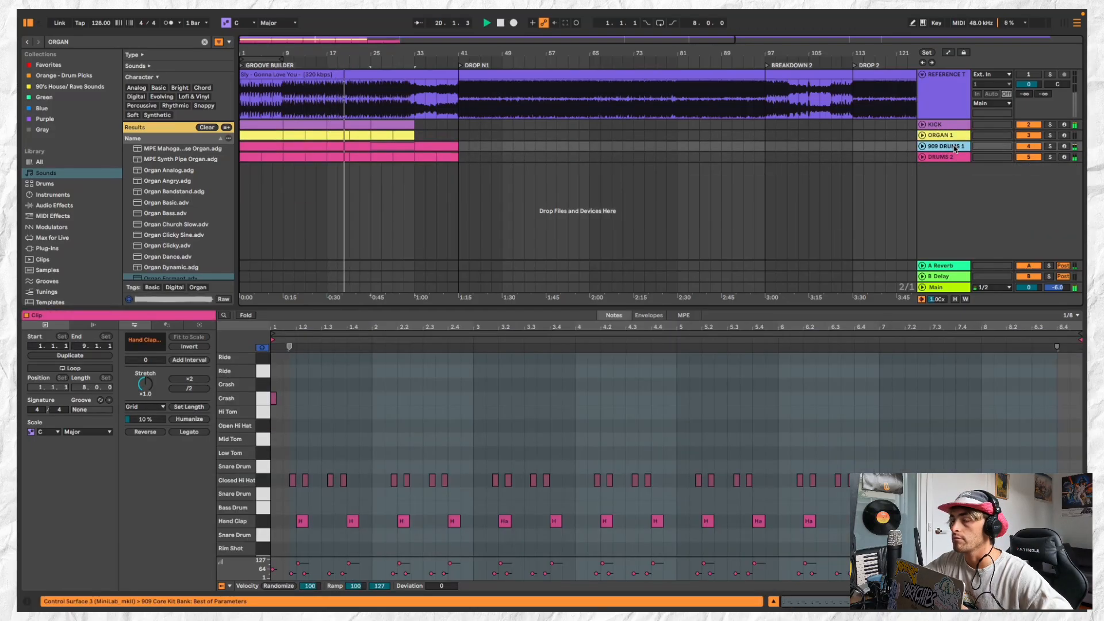
double_click(360, 150)
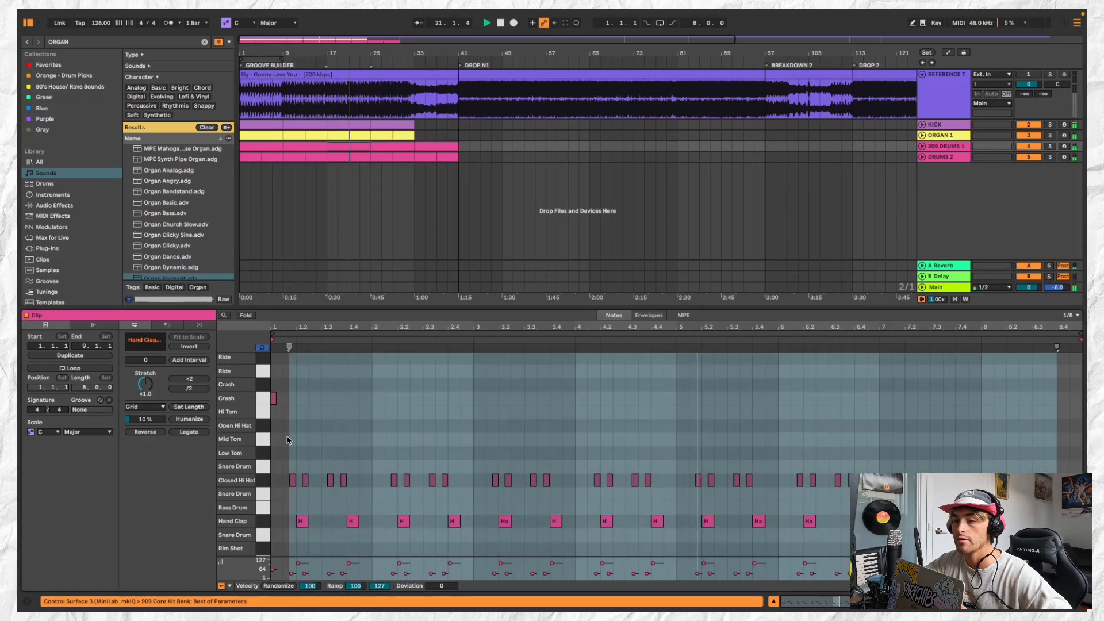
Add Open Hi Hat notes at 1.1.3 and 1.2.3, plus a Closed Hi Hat at 1.2.4 with velocity 36
scroll(333, 429, "up", 5)
scroll(381, 410, "up", 3)
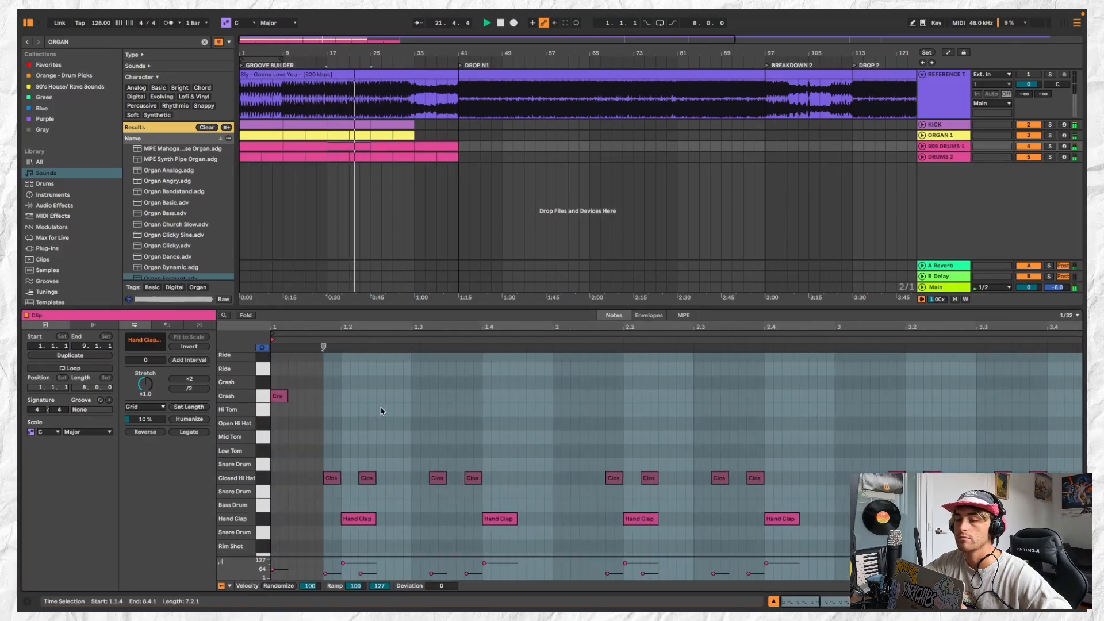
double_click(310, 422)
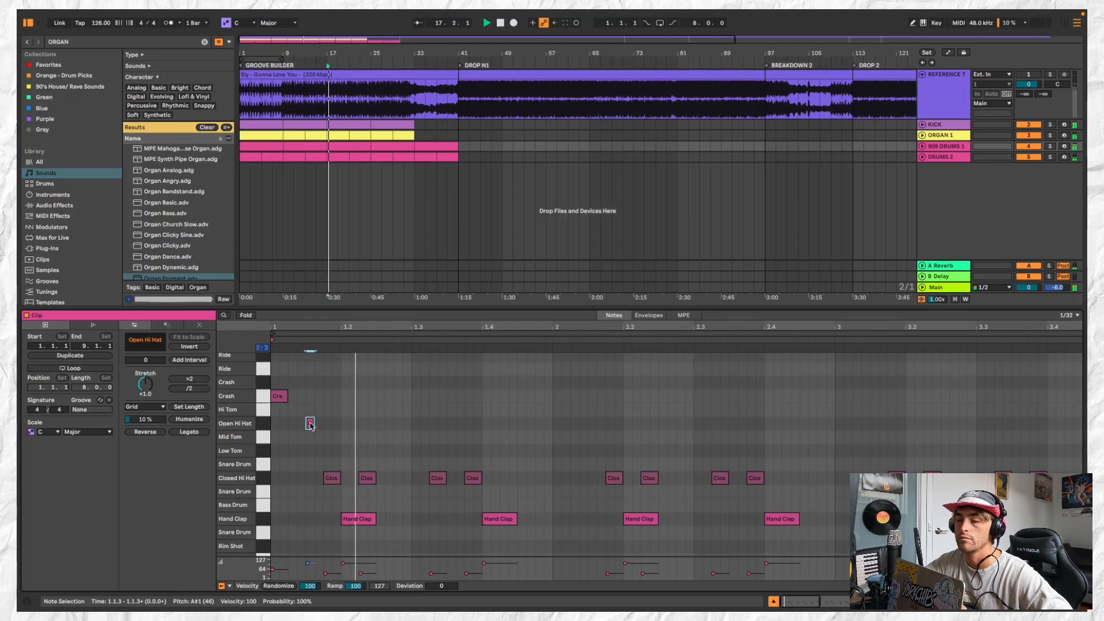
double_click(380, 423)
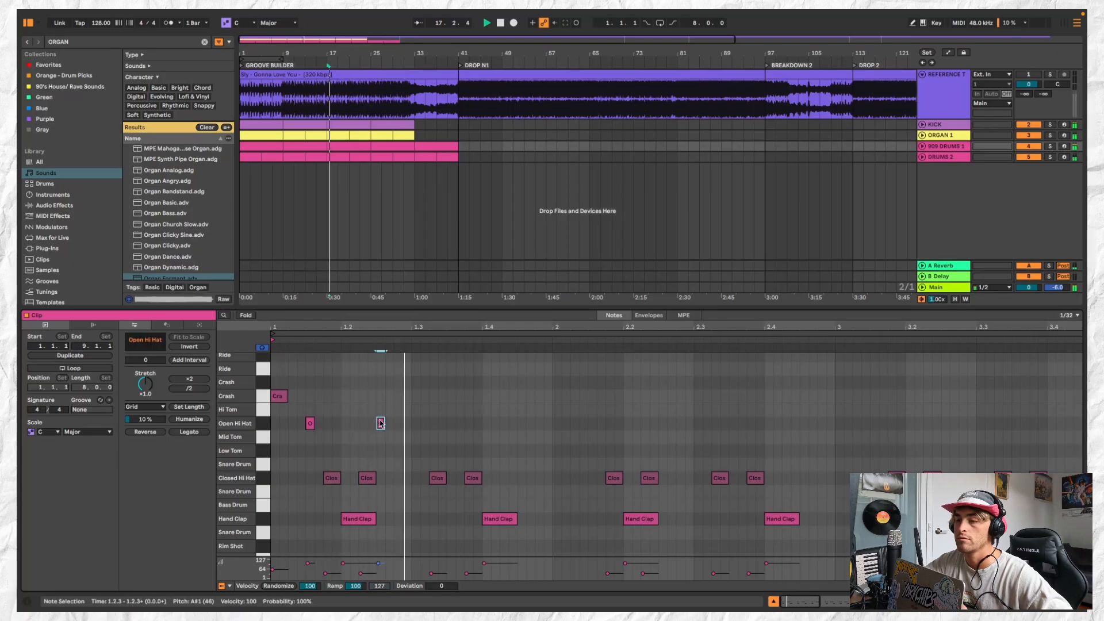
double_click(402, 478)
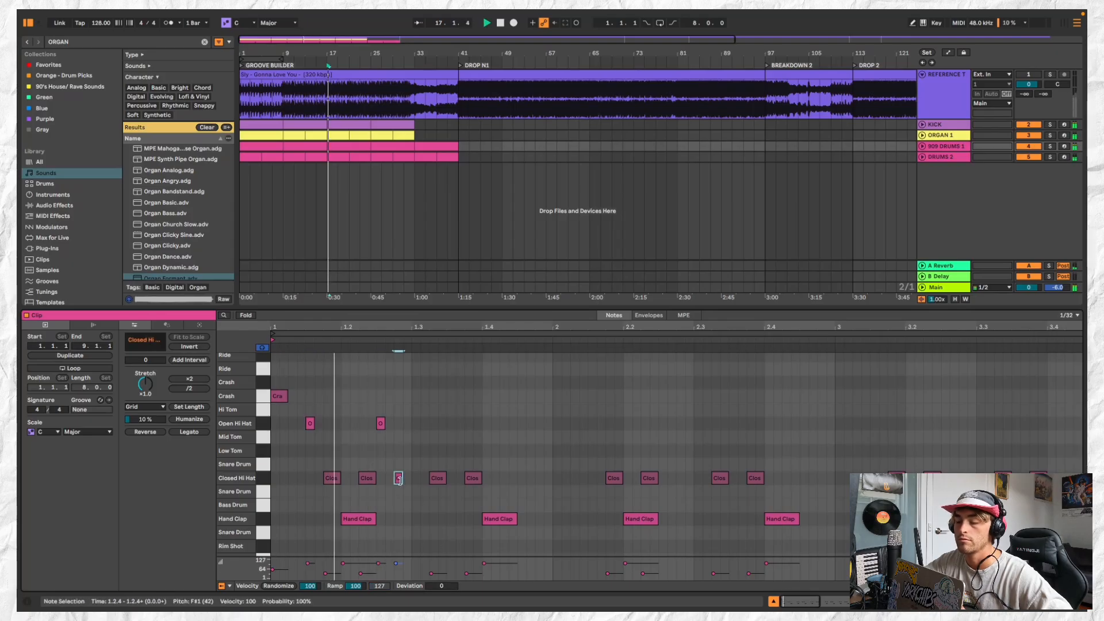
left_click_drag(403, 567, 403, 577)
key("space")
key("space")
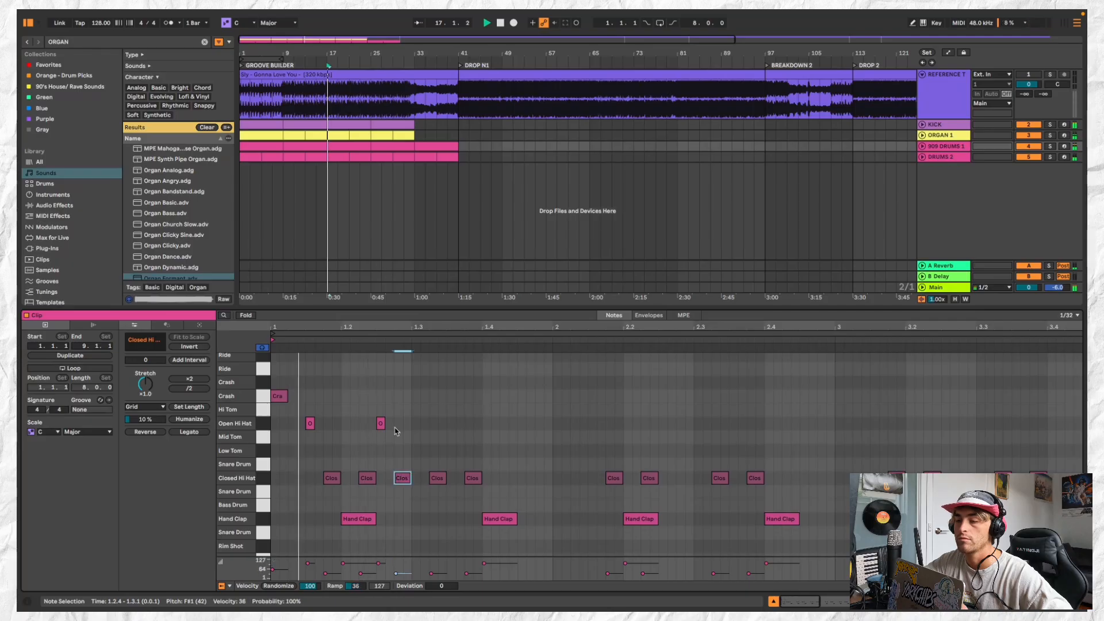
Duplicate the two Open Hi Hat notes into beats 3 and 4 and add a Closed Hi Hat at 1.4.4 with velocity 12
left_click(403, 409)
key("space")
left_click_drag(403, 409, 271, 438)
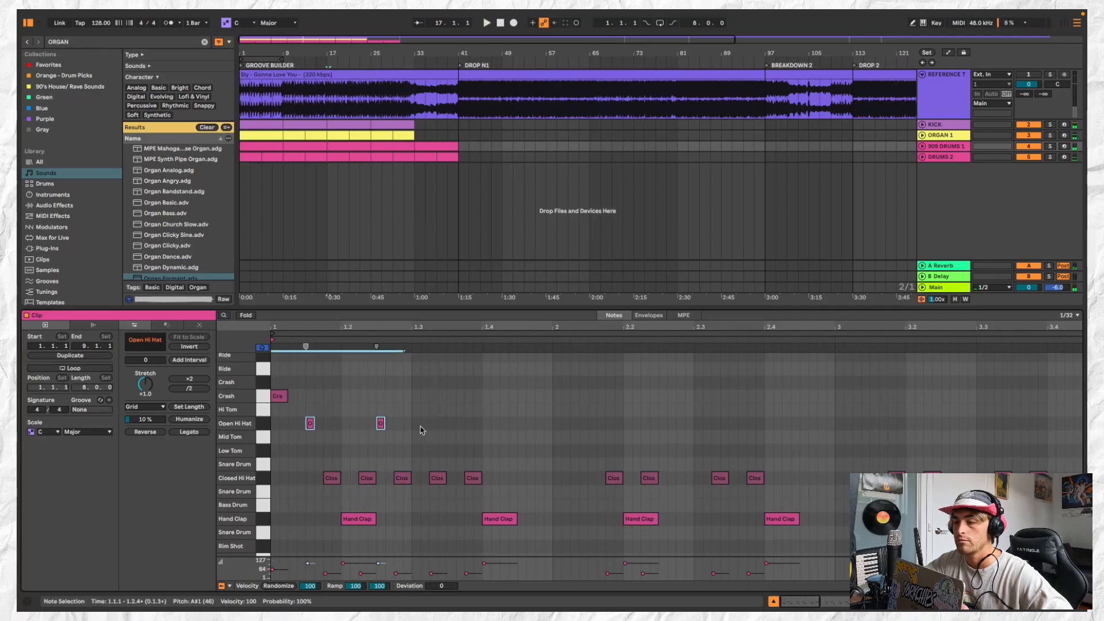
key("ctrl+d")
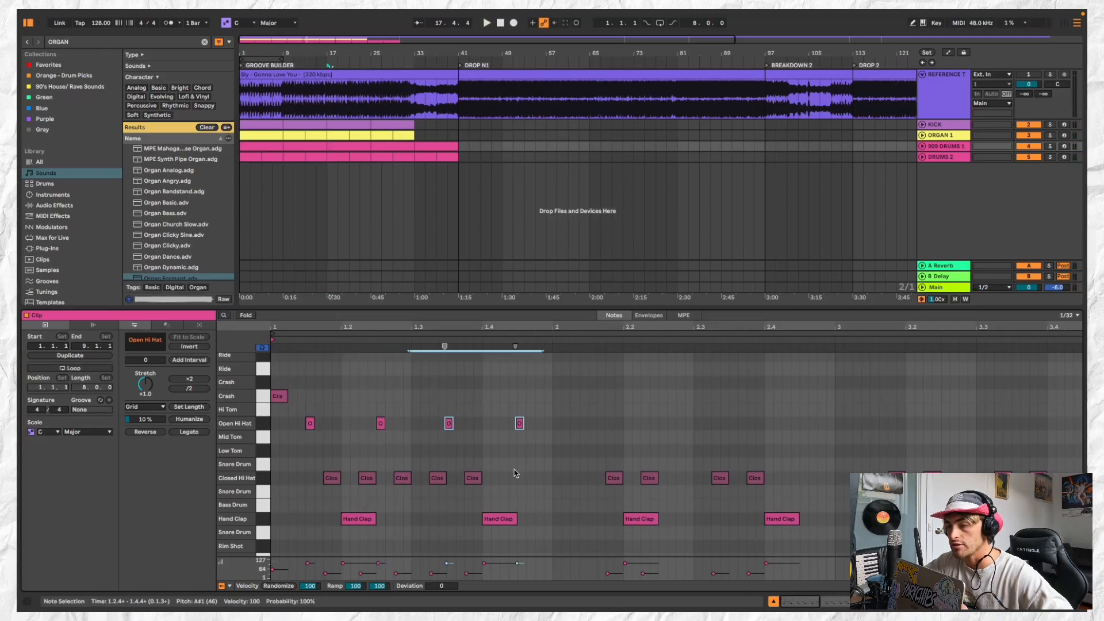
double_click(539, 478)
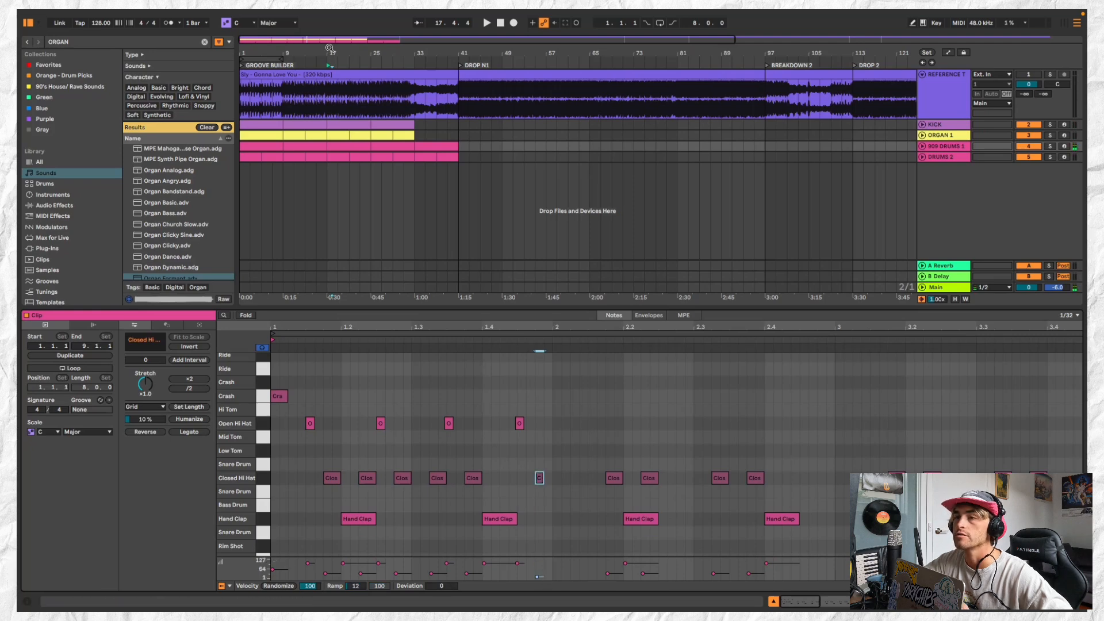
key("space")
left_click(357, 147)
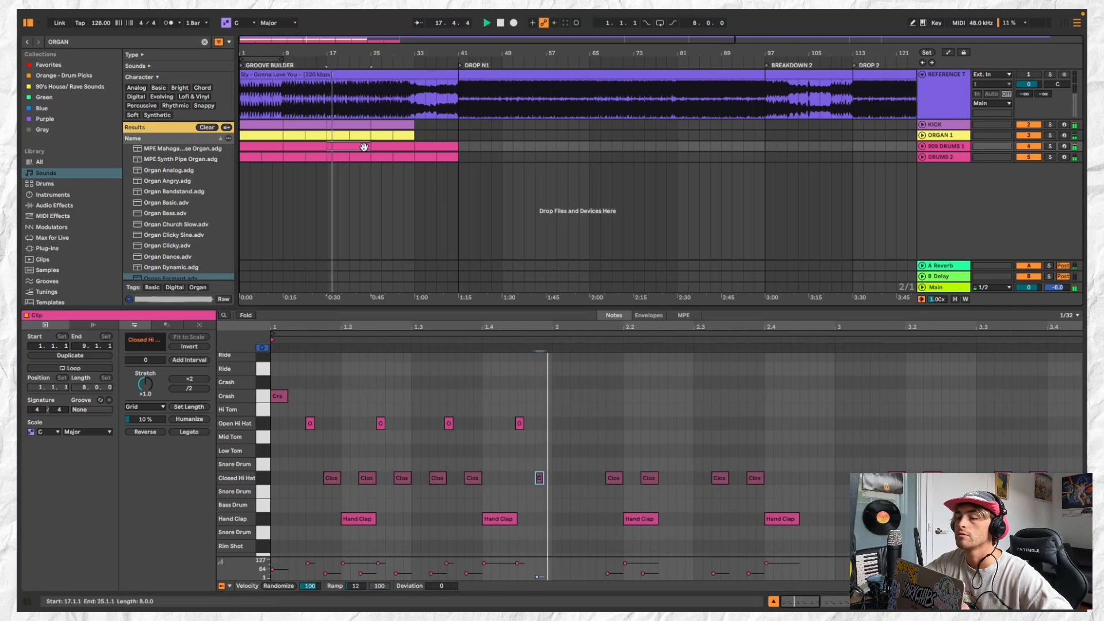
Nudge the two duplicated Open Hi Hat notes slightly later so they sit on 1.3.3 and 1.4.3
left_click(515, 423)
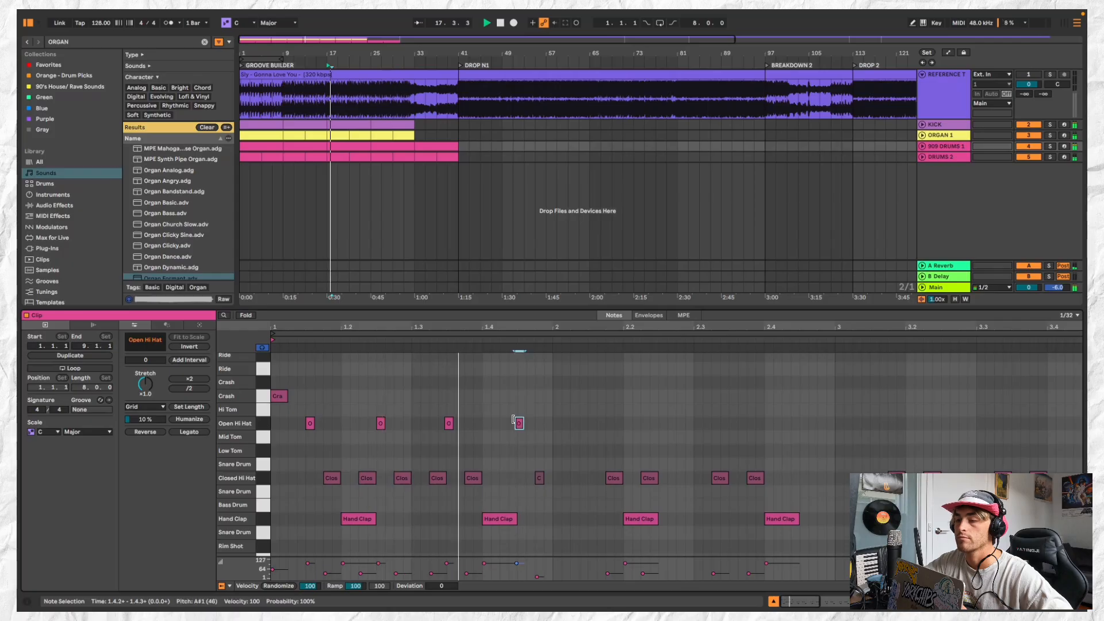
left_click_drag(513, 420, 523, 426)
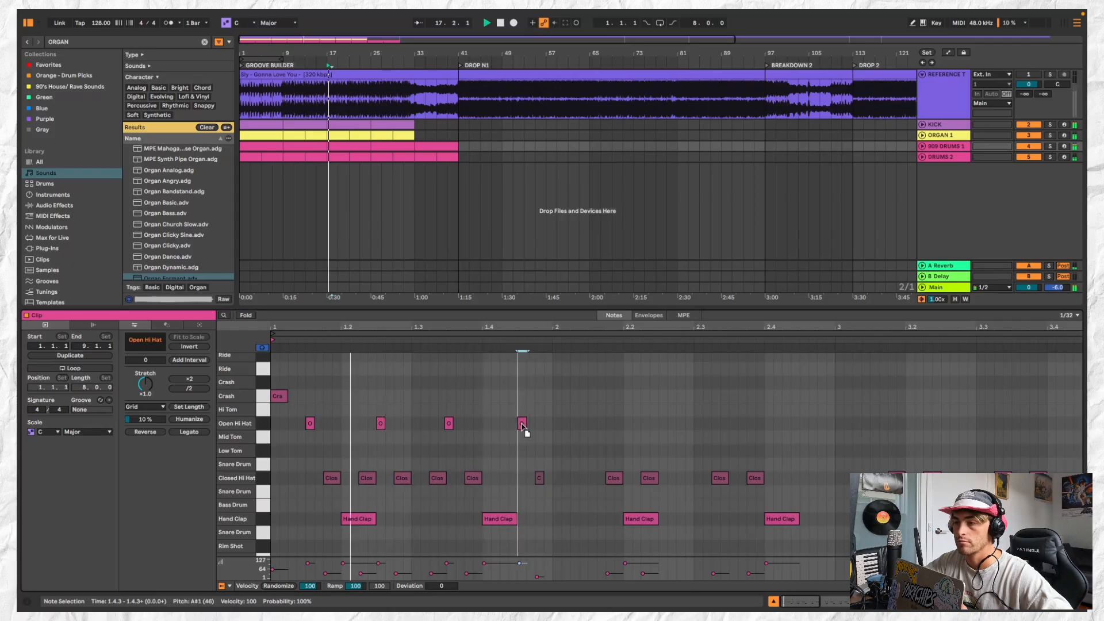
left_click(449, 423)
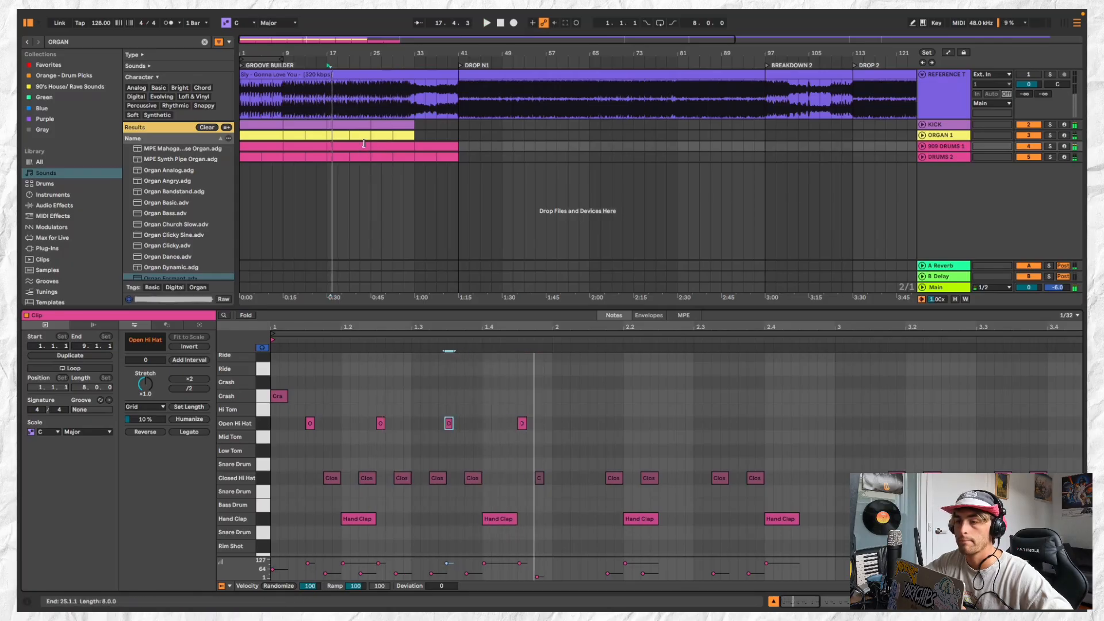
key("space")
key("space")
scroll(449, 424, "up", 3)
left_click_drag(450, 424, 454, 429)
key("space")
key("space")
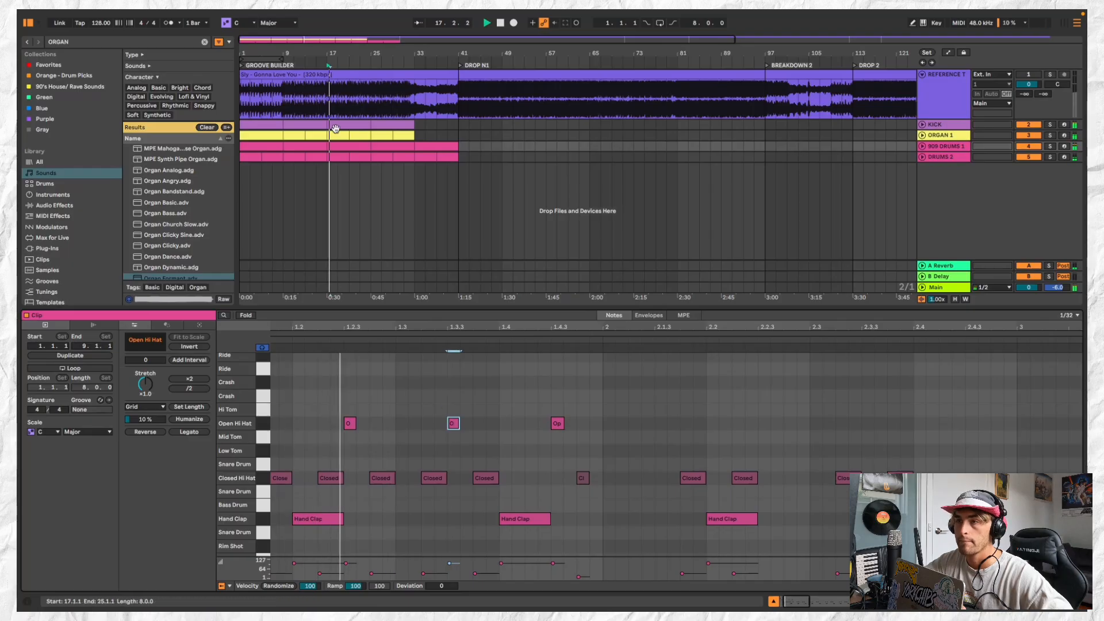
left_click(341, 147)
left_click(337, 147)
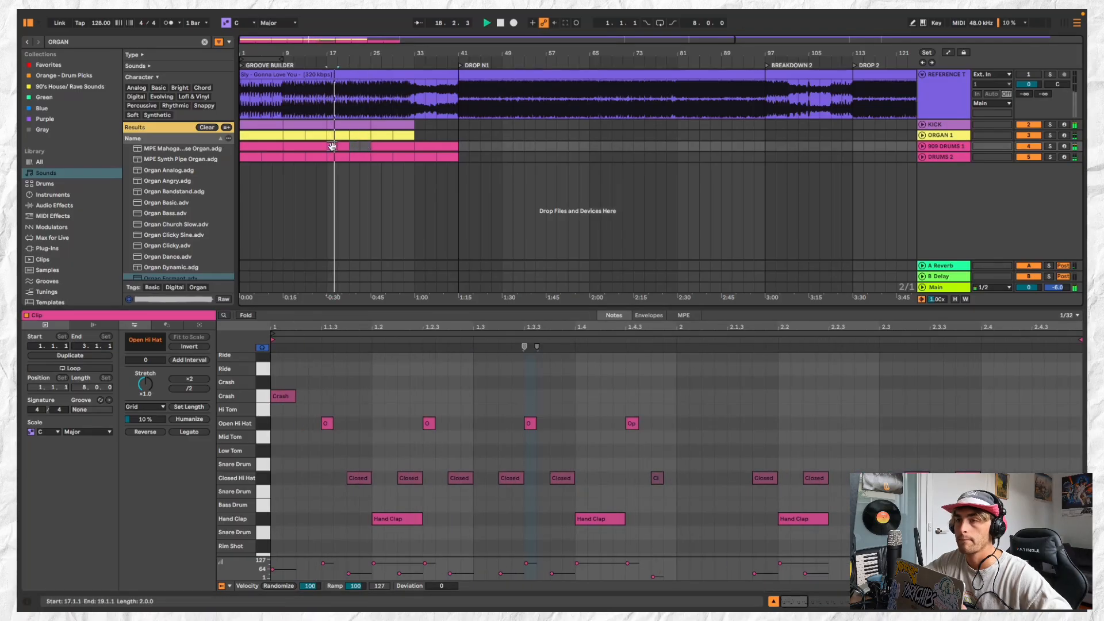
scroll(340, 139, "up", 1)
scroll(342, 147, "up", 3)
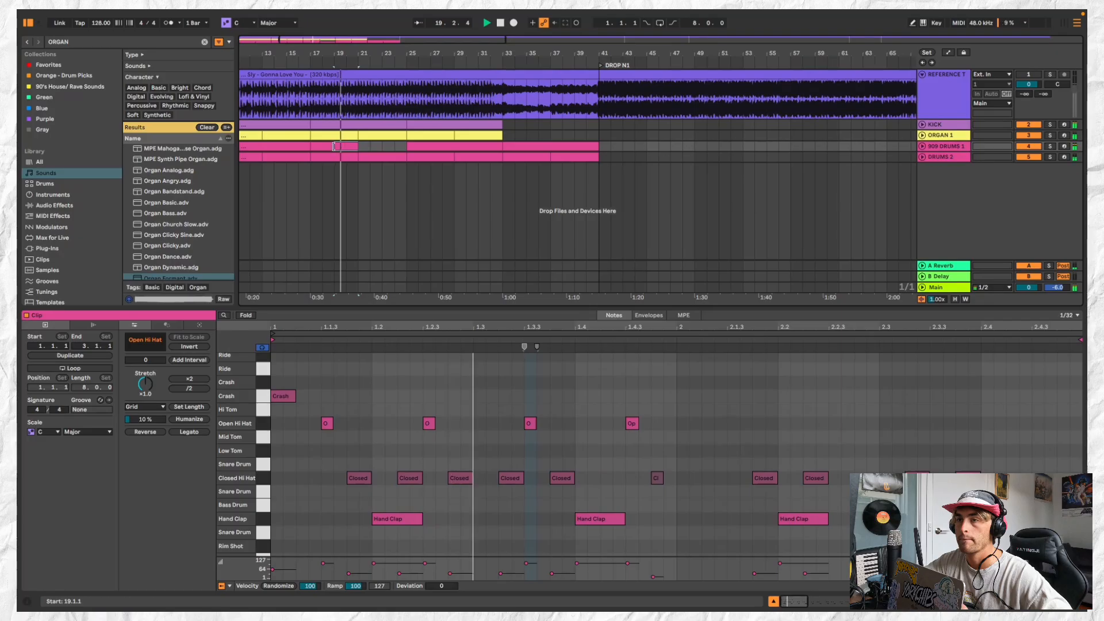
scroll(325, 424, "down", 3)
key("super+z")
scroll(305, 428, "up", 1)
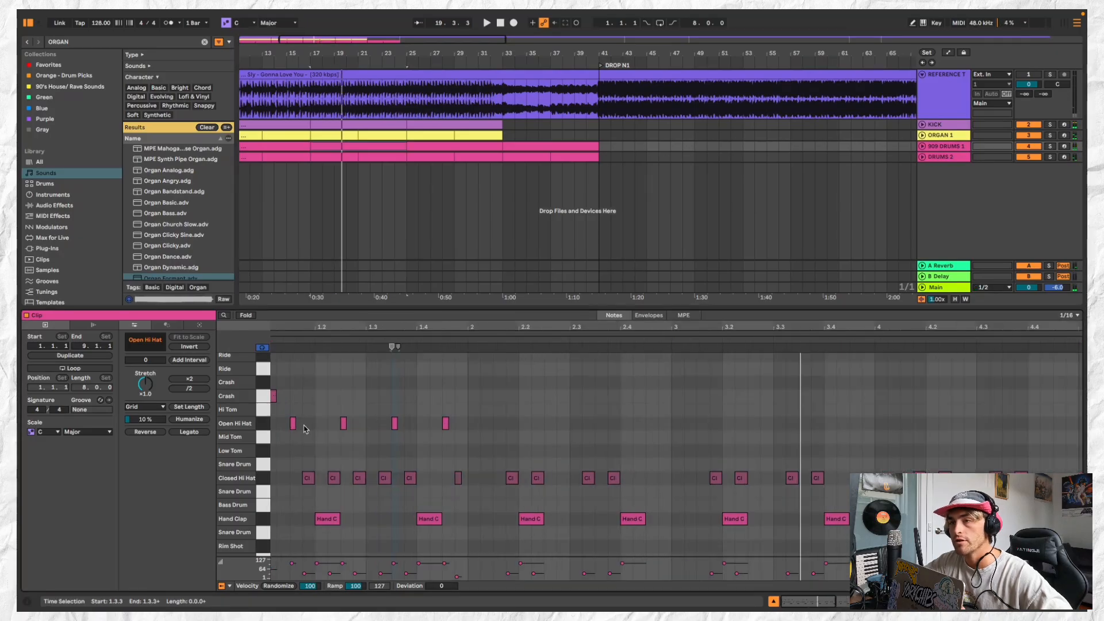
In the 909 DRUMS 1 clip at bar 17, move the first Open Hi Hat to 1.1.4, lengthen it, and delete the other three Open Hi Hat notes
left_click(357, 144)
key("space")
scroll(320, 422, "up", 3)
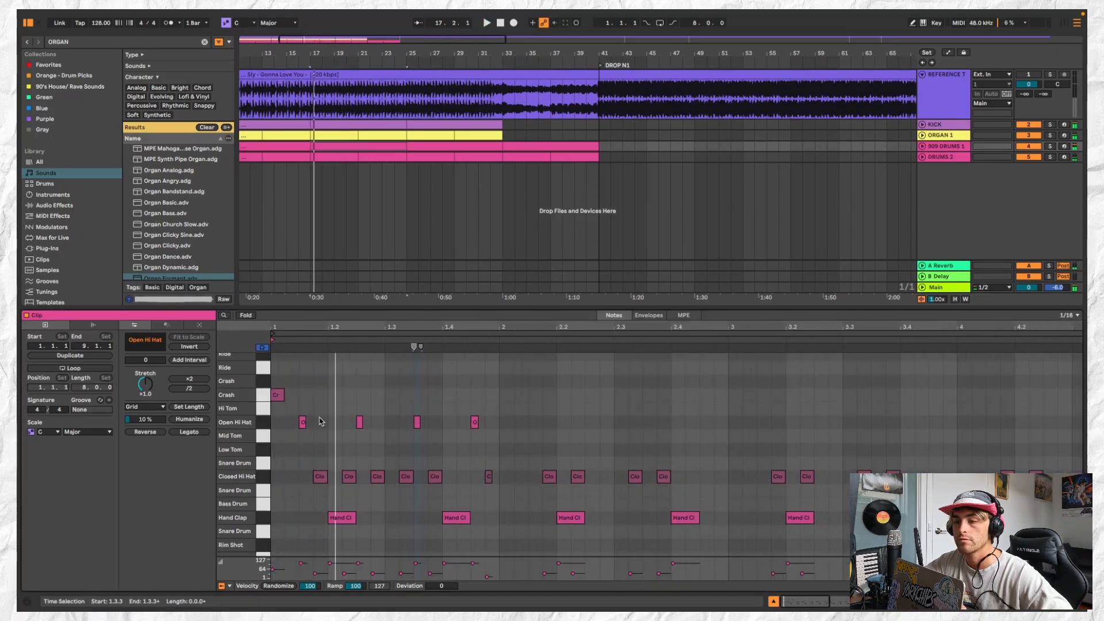
left_click_drag(303, 422, 315, 425)
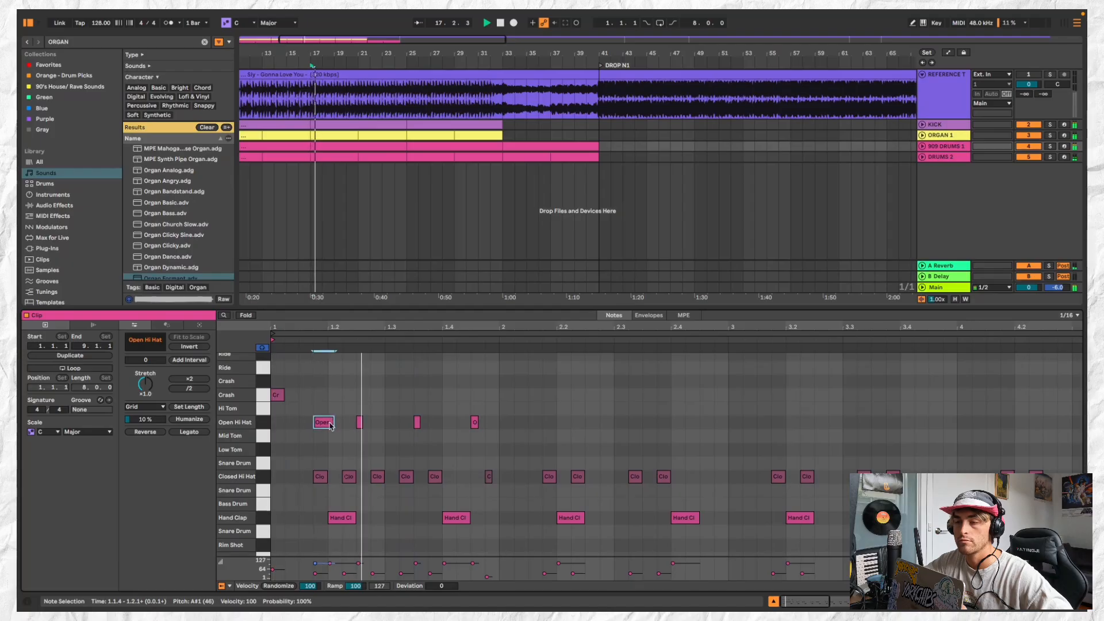
left_click_drag(486, 415, 355, 433)
key("Delete")
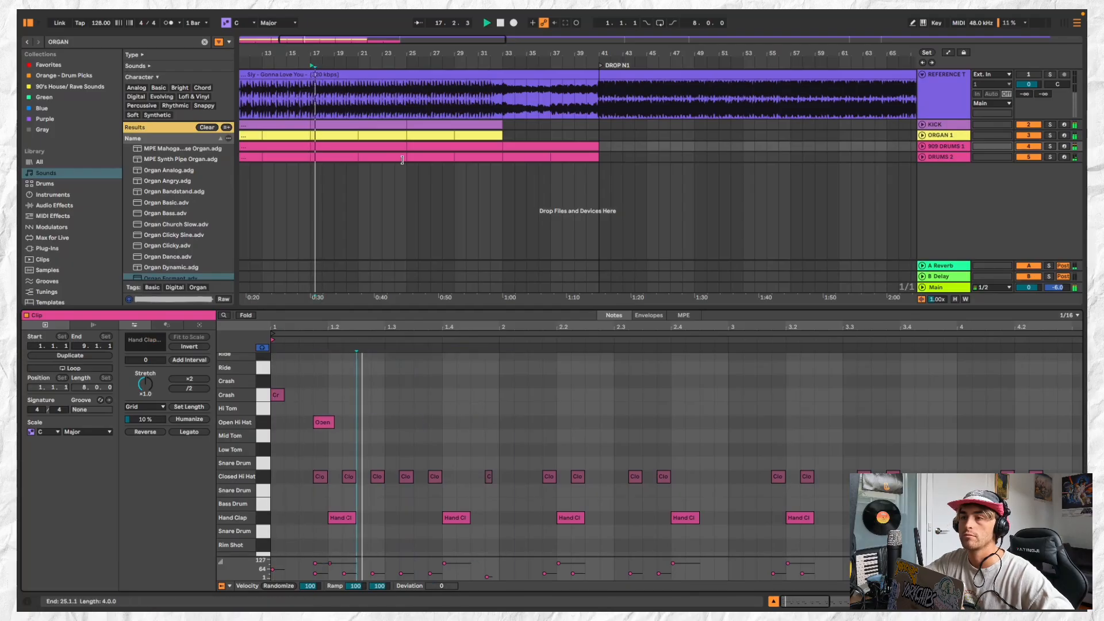
Trim the 909 DRUMS 1 clip at bar 17 to two bars, duplicate it up to bar 21 and join both into a four-bar clip
left_click_drag(311, 146, 327, 146)
left_click(324, 147)
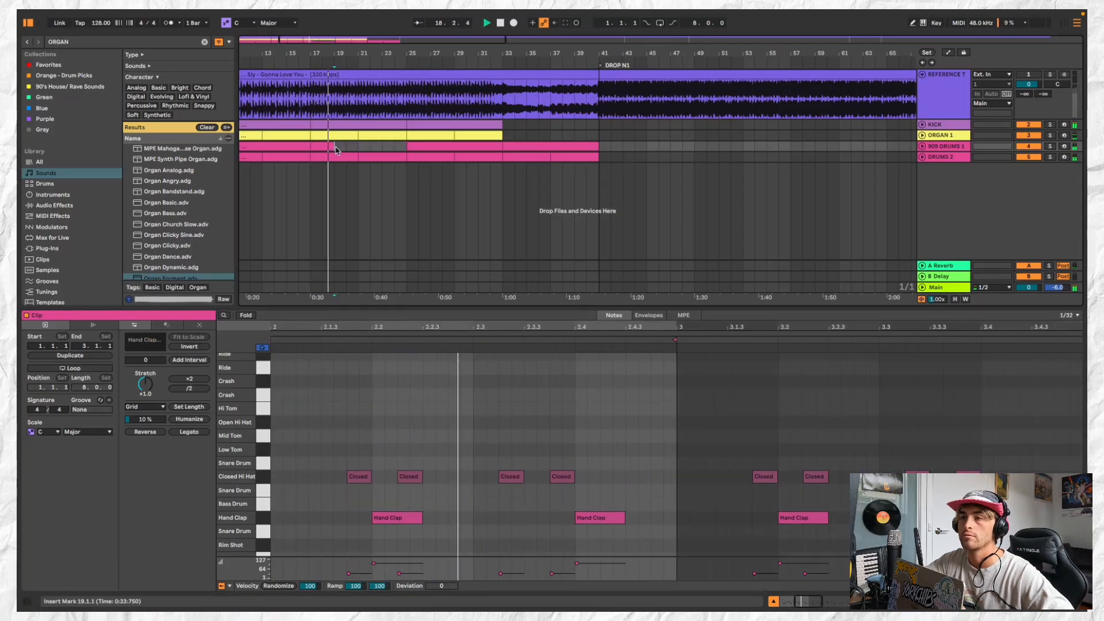
key("super+d")
left_click(323, 148, "shift")
left_click_drag(324, 147, 349, 147)
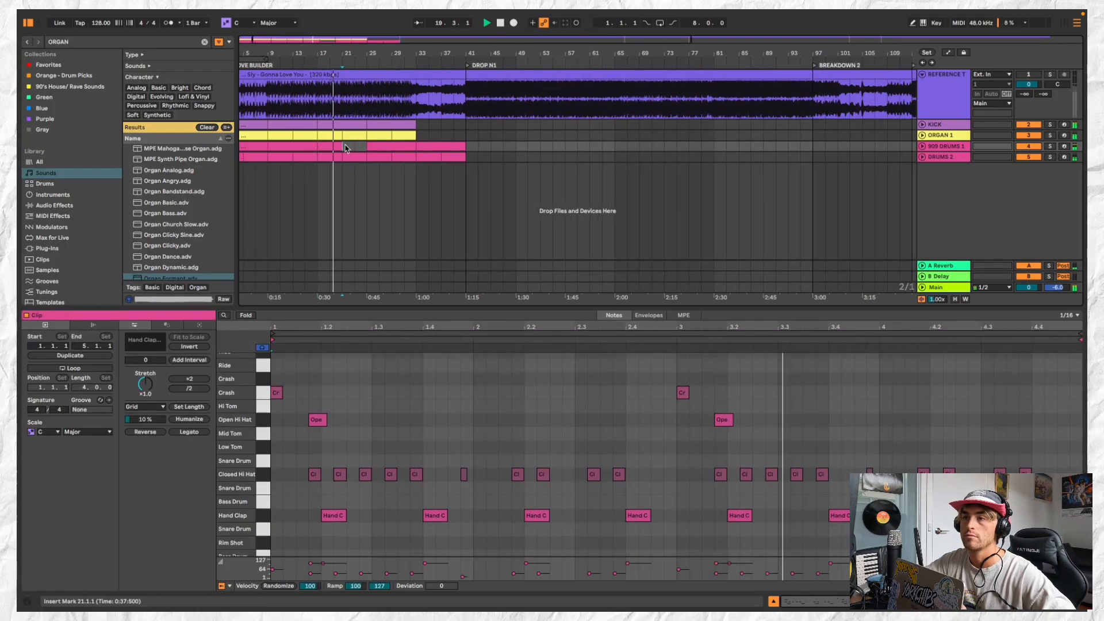
Fill 909 DRUMS 1 with the hi-hat pattern to bar 33, consolidate bars 17 to 33 into one clip and duplicate it after bar 33
scroll(349, 145, "down", 1)
scroll(317, 144, "down", 2)
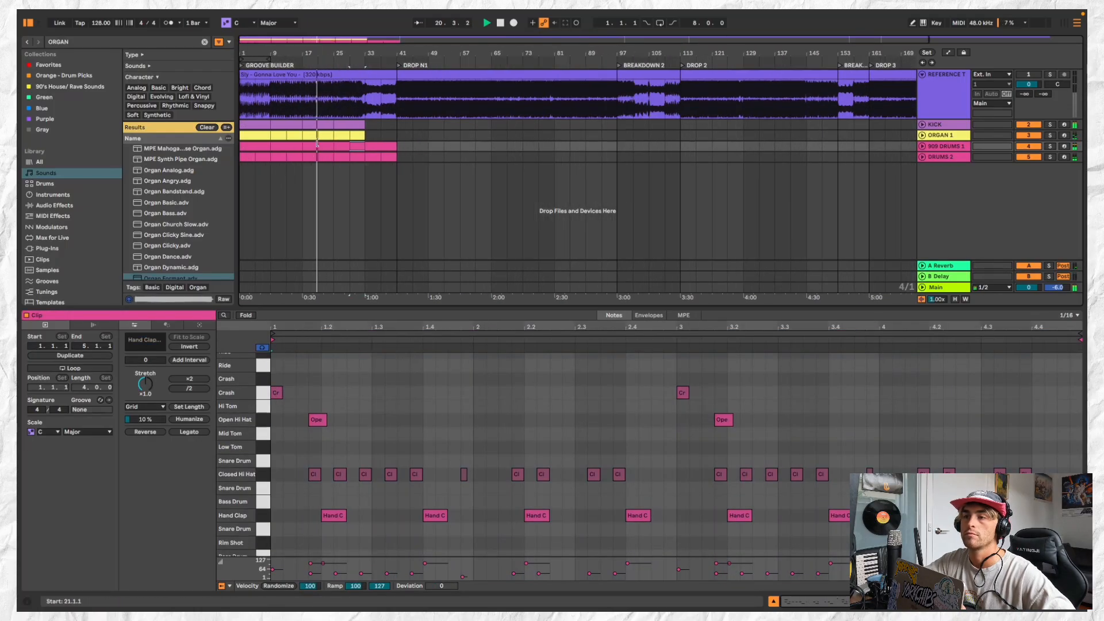
left_click(357, 144, "shift")
key("super+j")
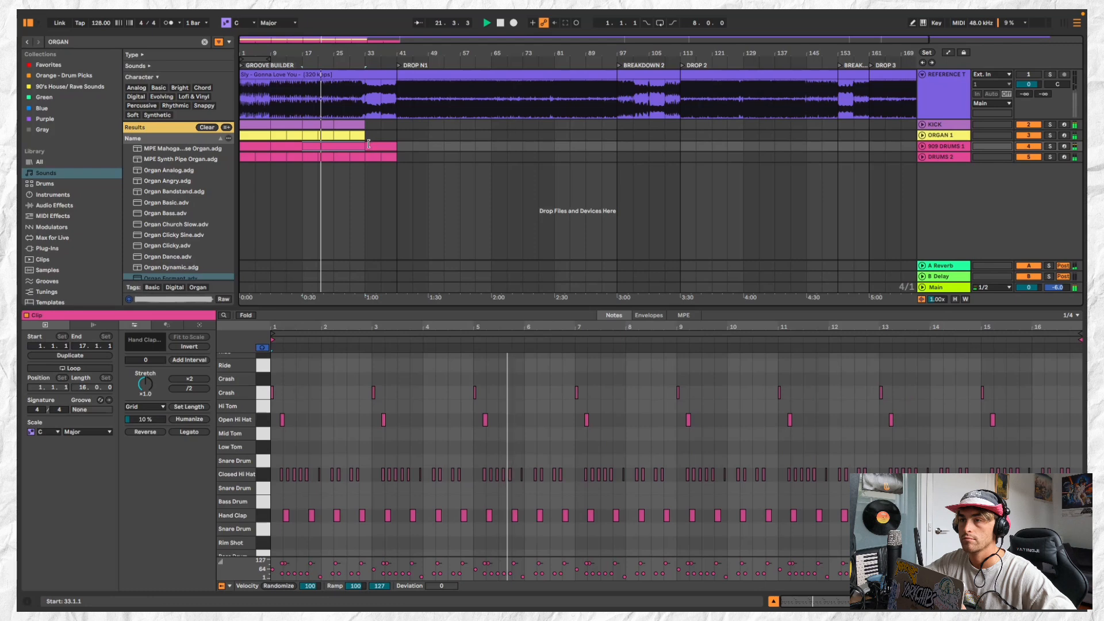
key("super+d")
Select all Open Hi Hat notes in the 16-bar 909 DRUMS 1 clip and set their velocity to 50
left_click(342, 147)
key("space")
left_click(263, 420)
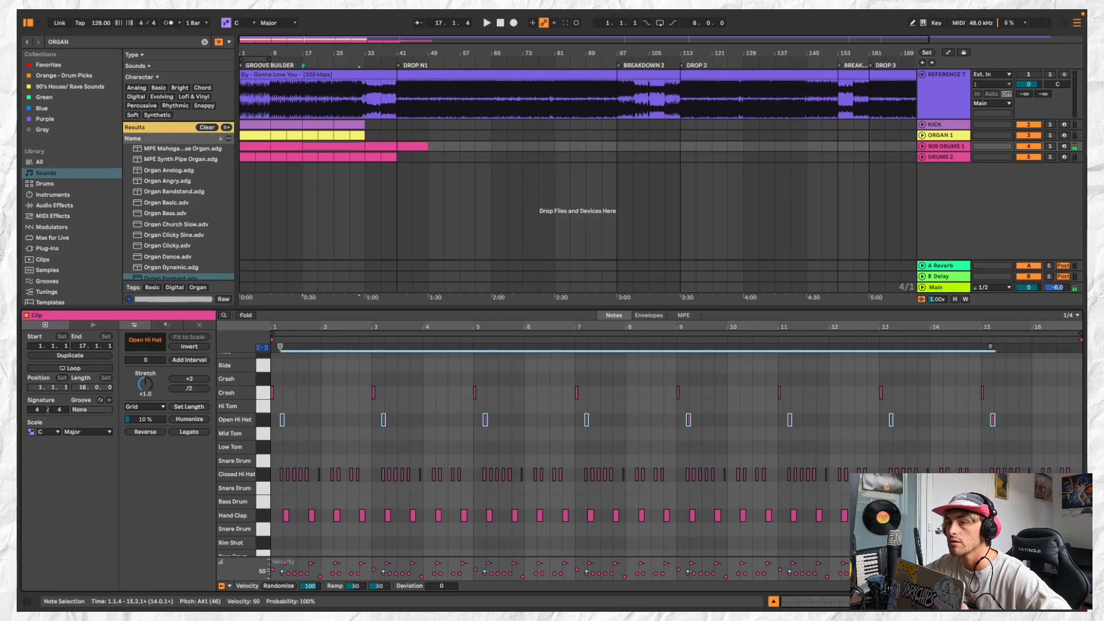
Shorten the 909 DRUMS 1 clip at bar 17 to eight bars and duplicate it to fill bars 25 to 33
key("space")
left_click(343, 154)
left_click(362, 145)
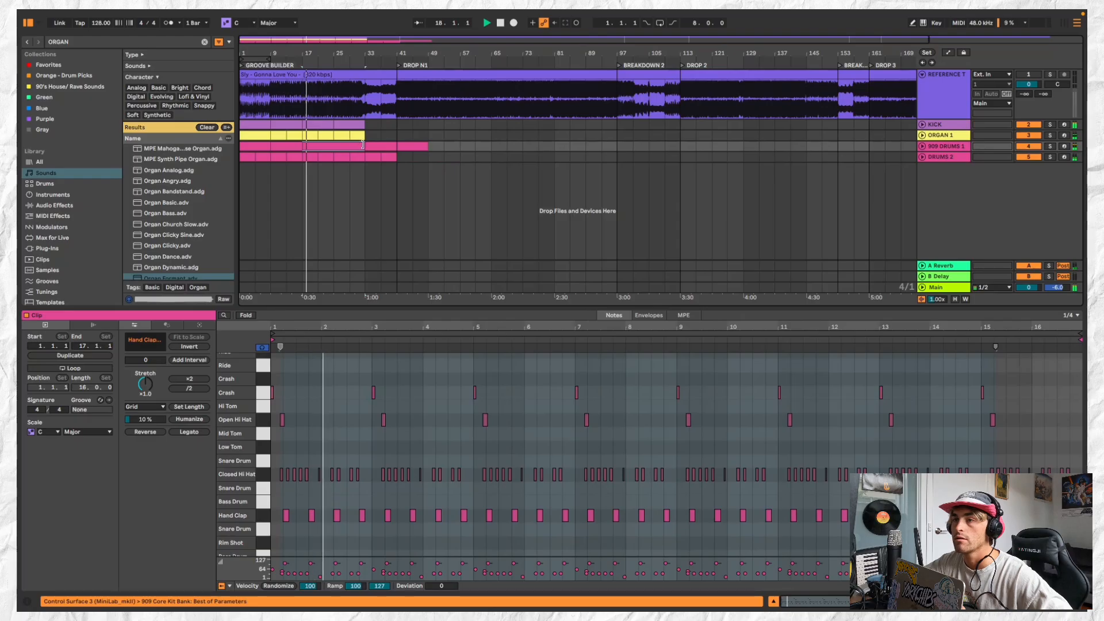
left_click_drag(363, 145, 337, 145)
key("super+d")
left_click(330, 146)
key("space")
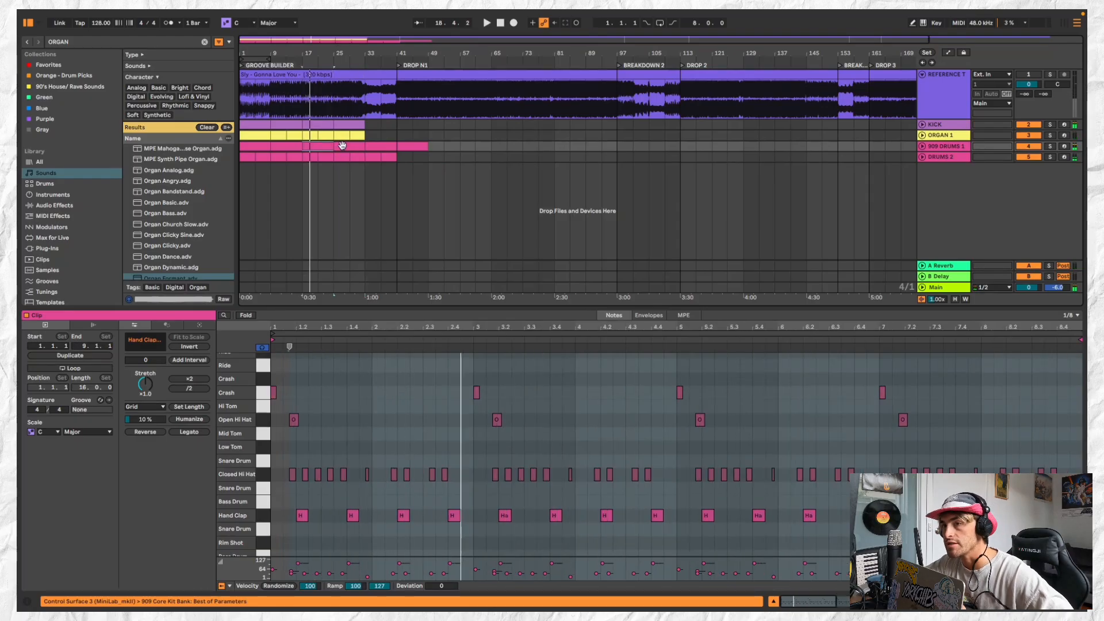
left_click(322, 146)
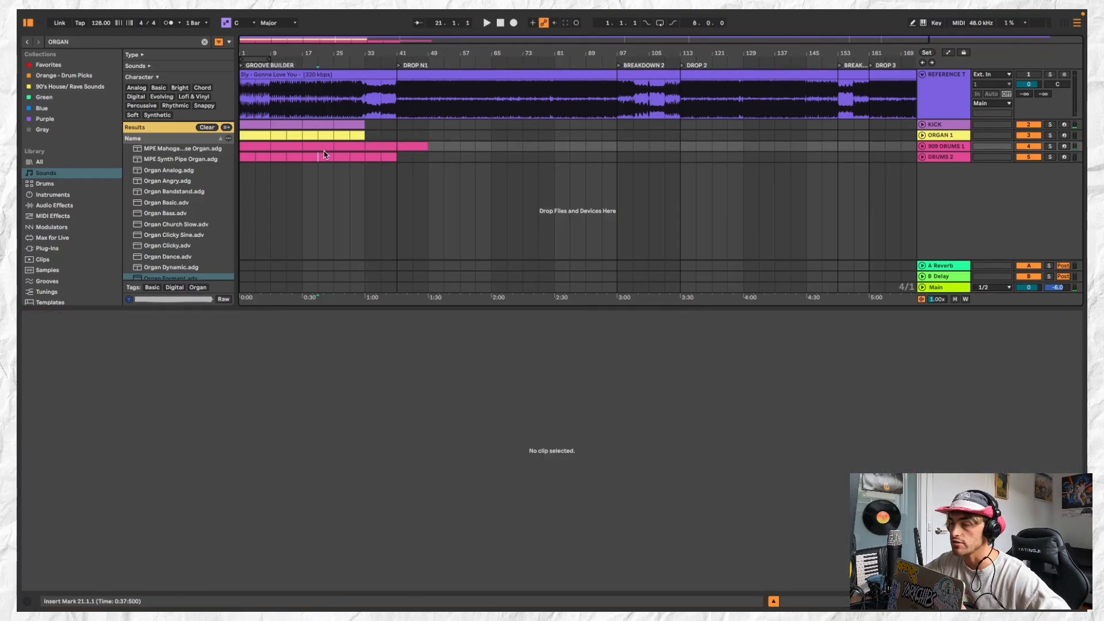
Play the arrangement from the ORGAN 1 clip at bar 25 and compare it with the soloed reference track
left_click(945, 134)
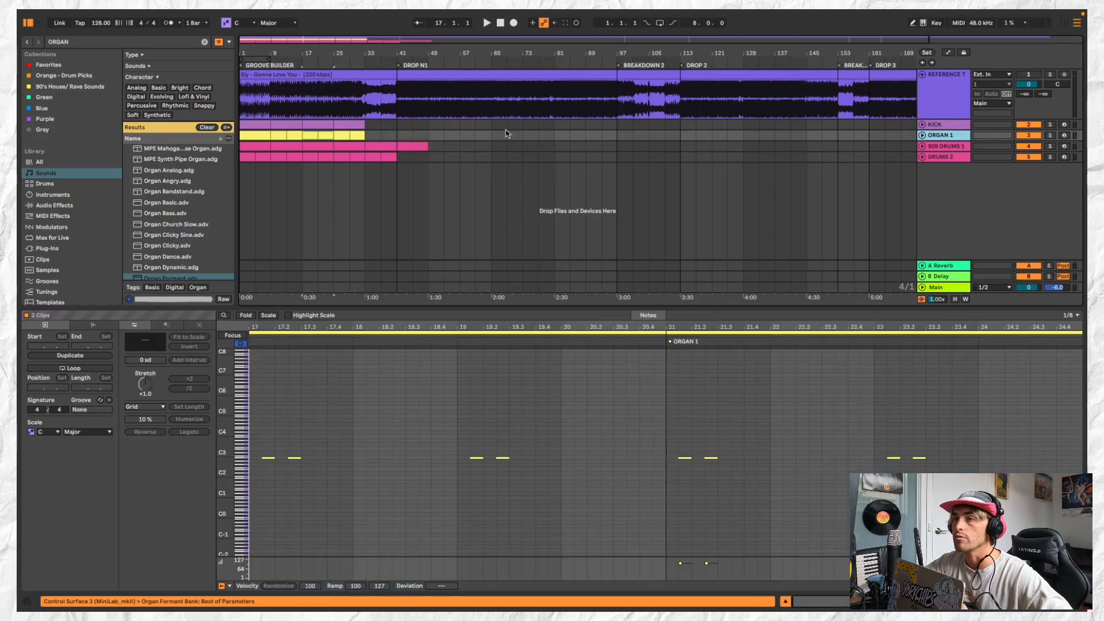
left_click(338, 135)
key("space")
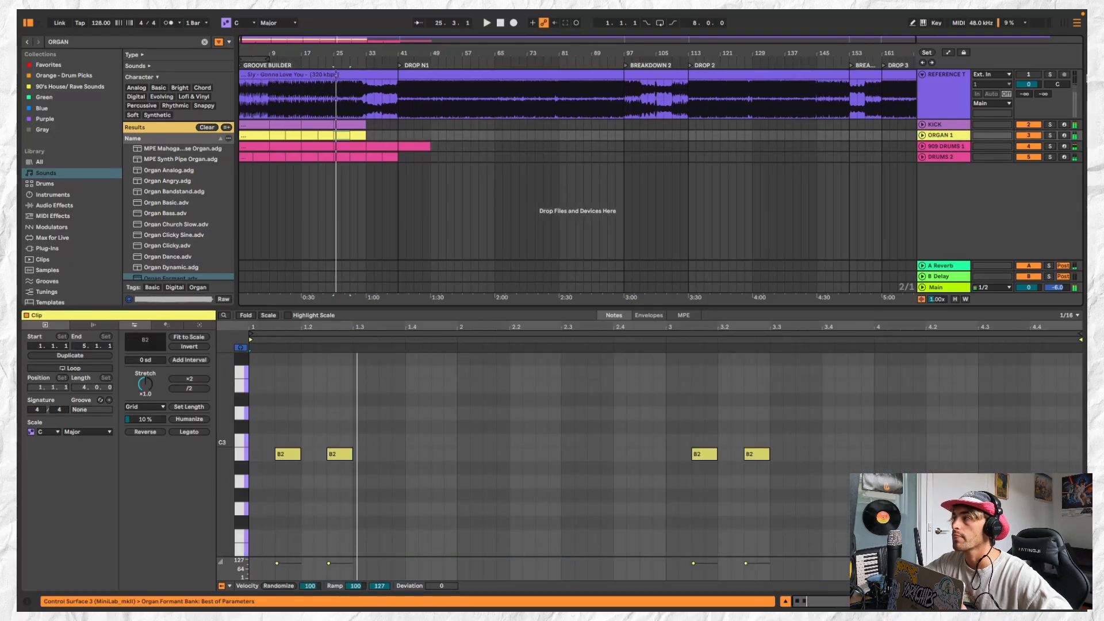
left_click(1051, 74)
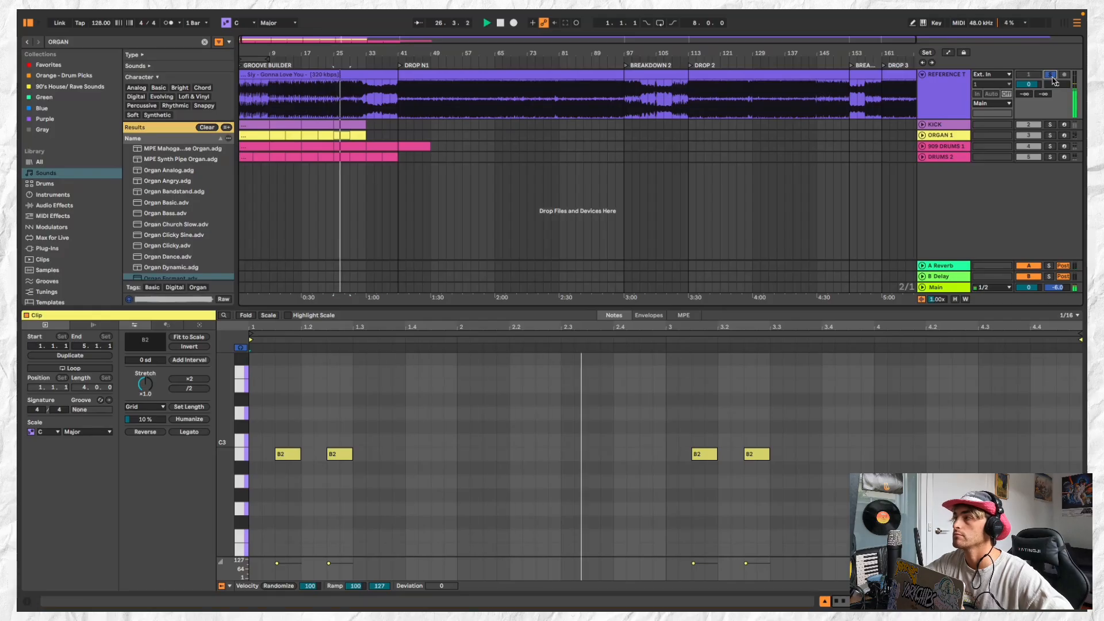
left_click(1050, 74)
scroll(305, 152, "up", 5)
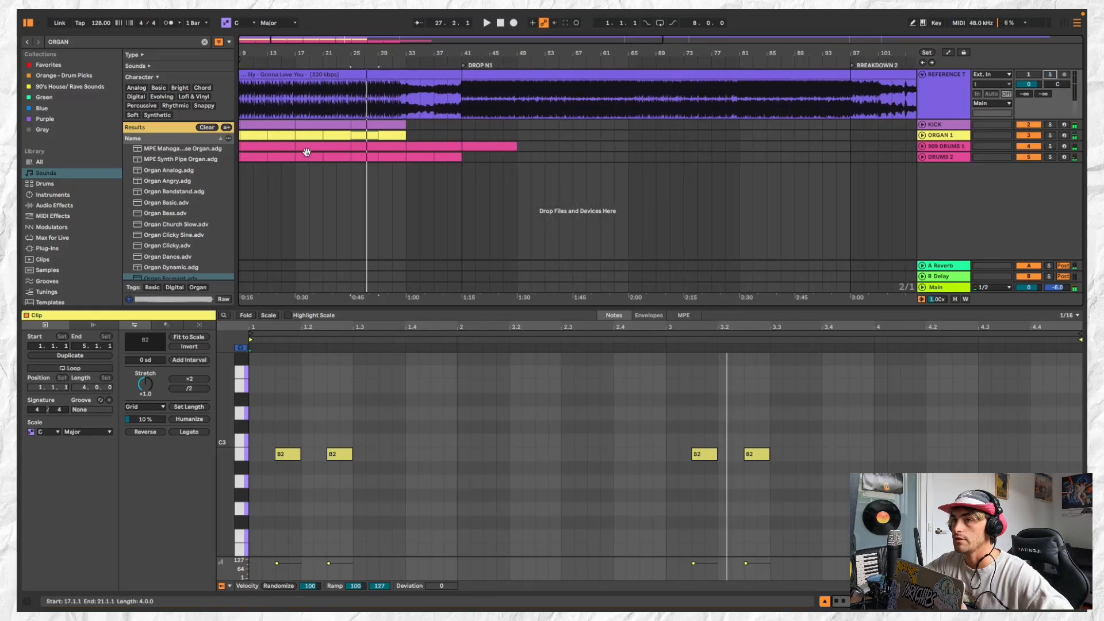
Review the reference track, the KICK clips at bars 9 and 17, and the layout around the DROP N1 section
scroll(306, 152, "down", 2)
left_click(298, 104)
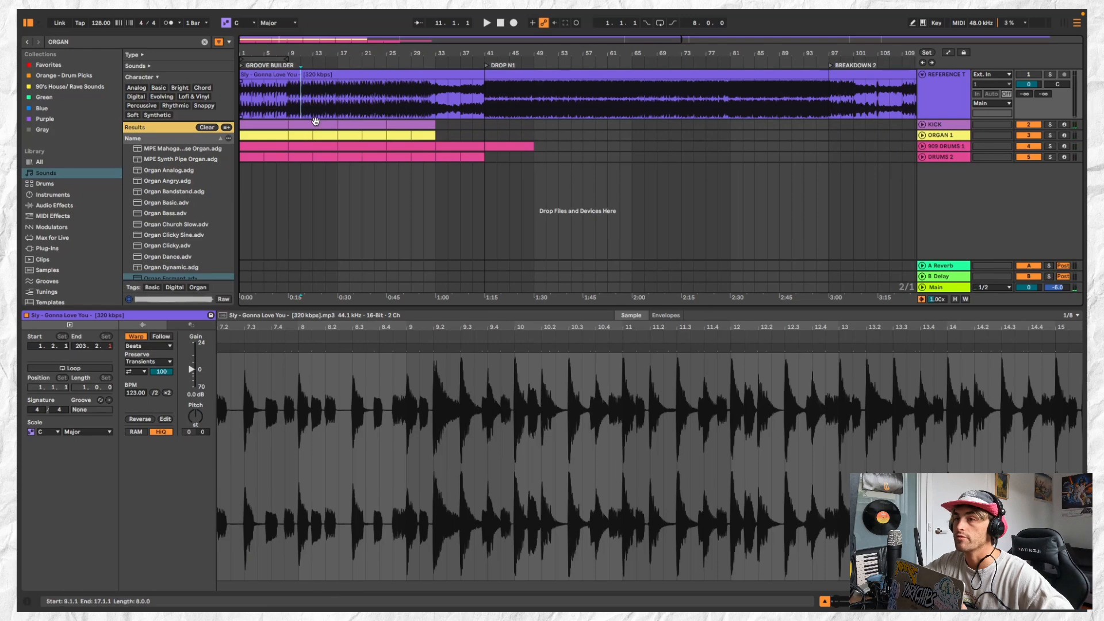
left_click(315, 123)
left_click(358, 123)
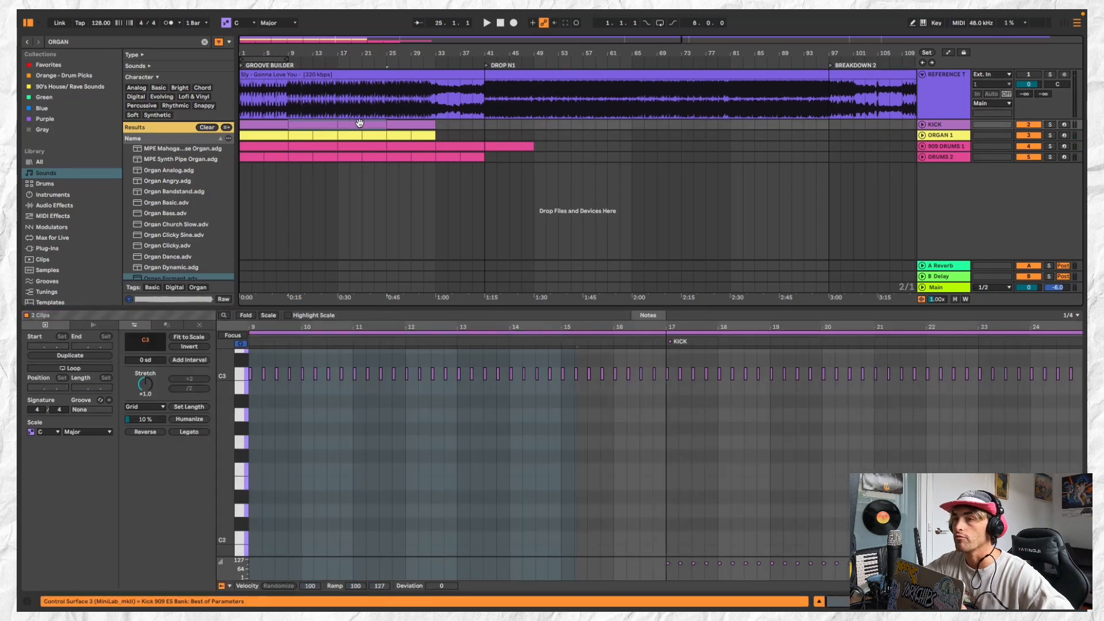
scroll(465, 122, "down", 2)
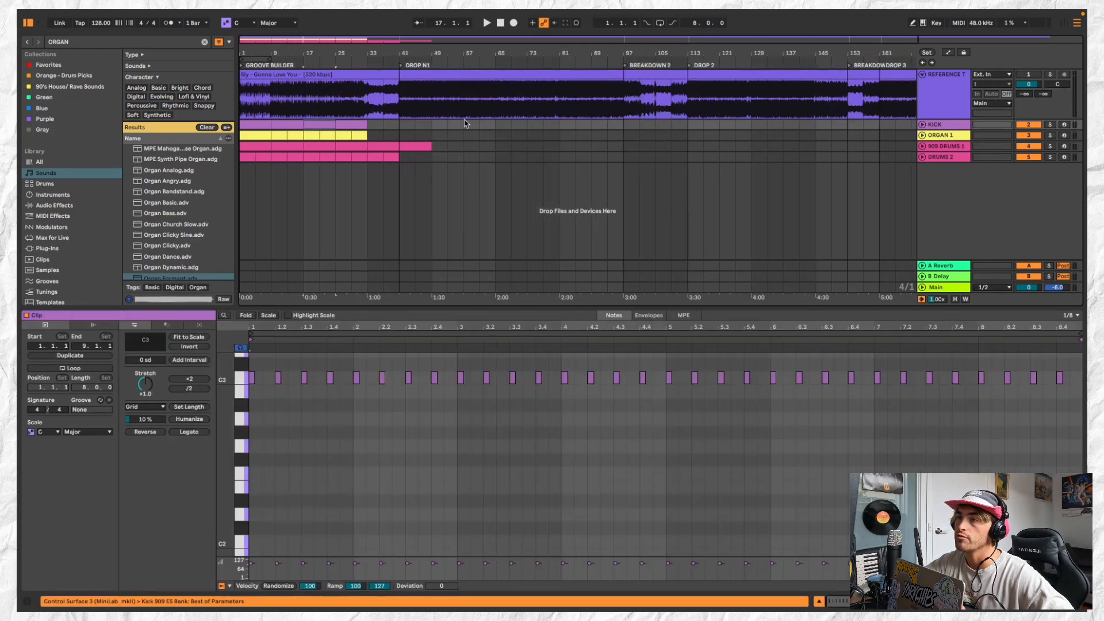
left_click(440, 72)
scroll(430, 117, "down", 1)
left_click(425, 138)
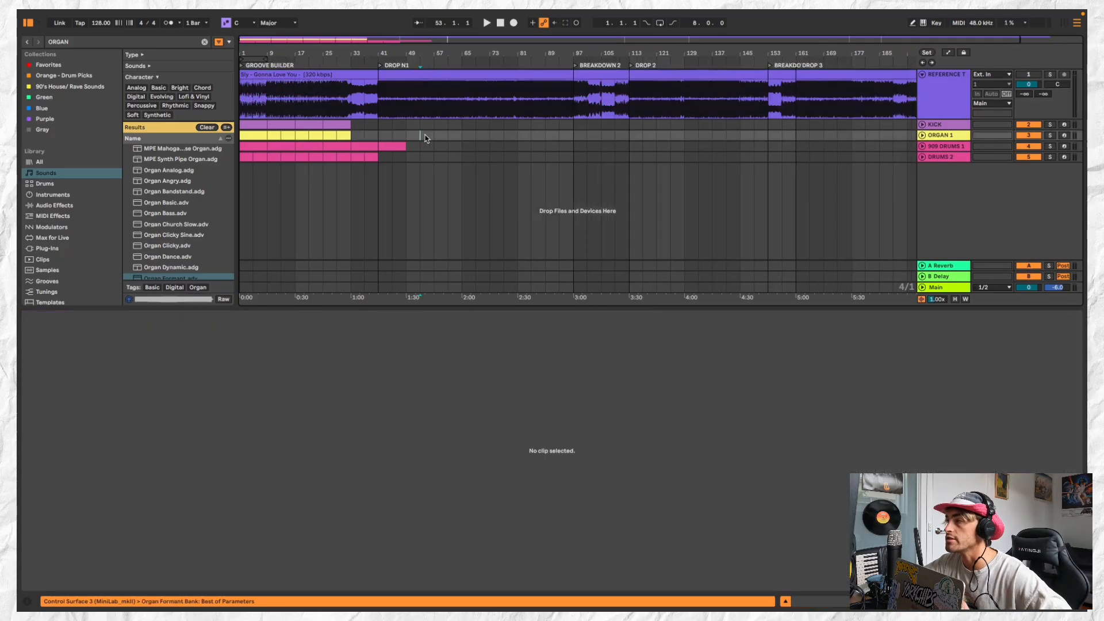
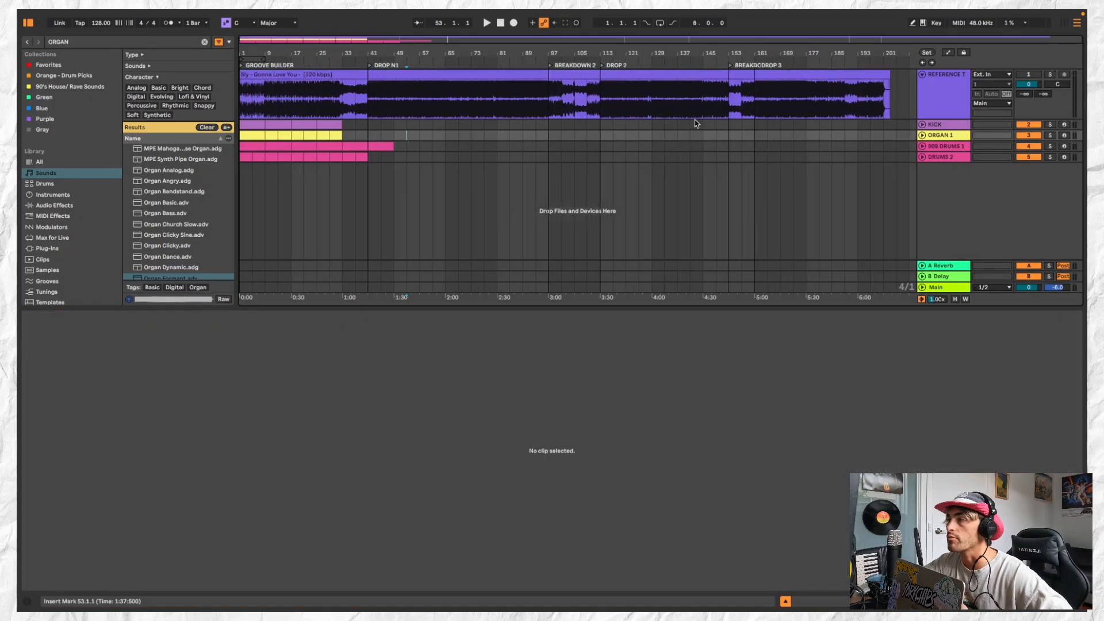
Delete the 909 DRUMS 1 and DRUMS 2 clips that extend past bar 33
scroll(476, 167, "up", 3)
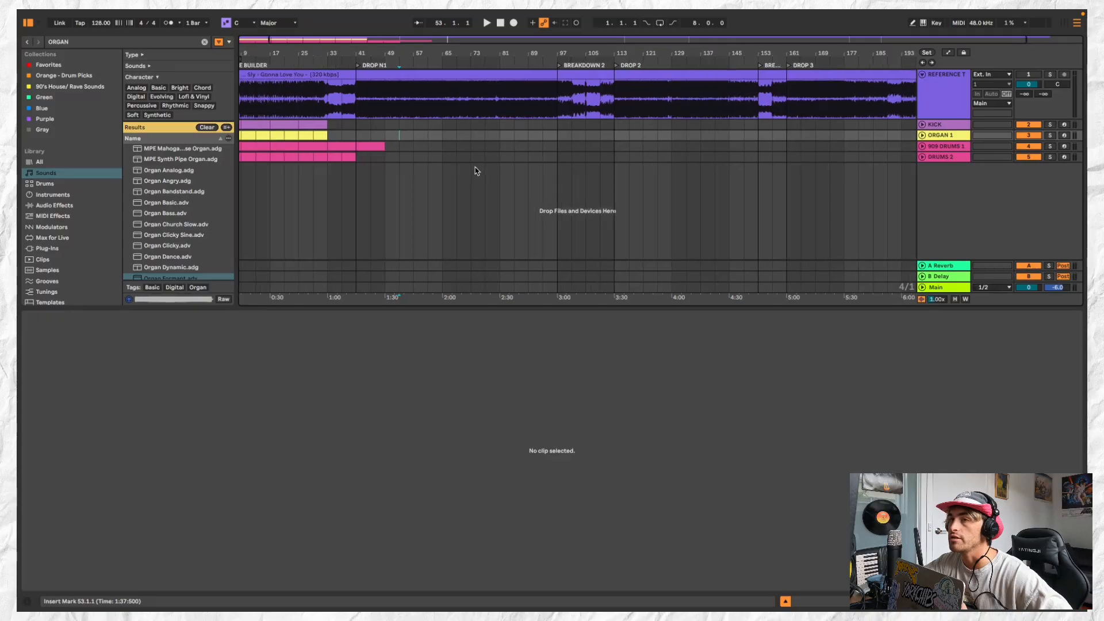
left_click(257, 132)
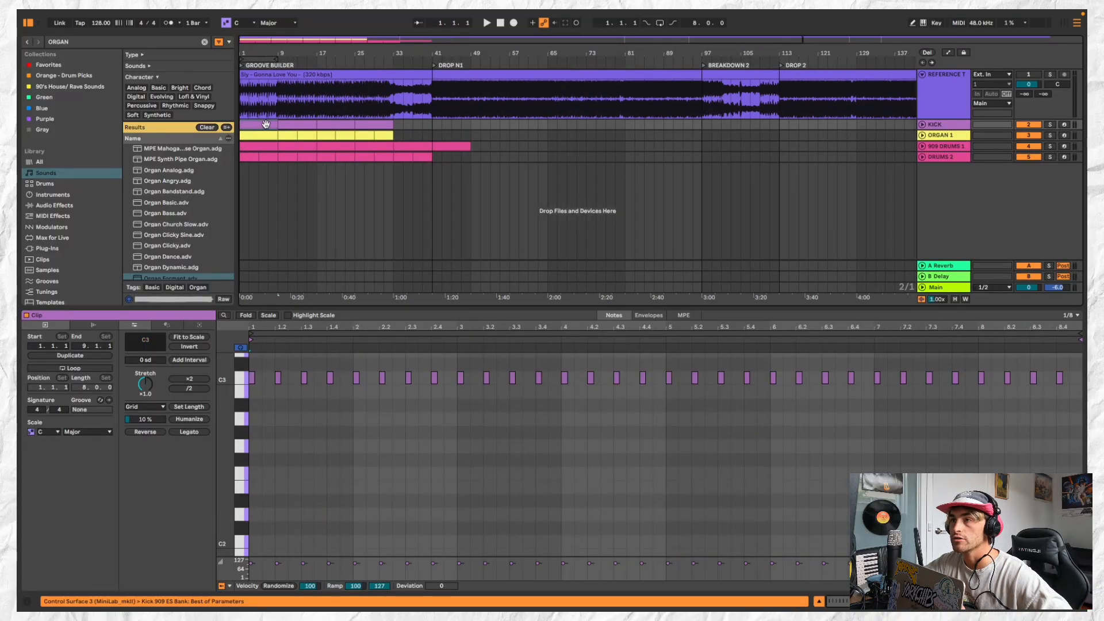
left_click(458, 143)
key("Delete")
left_click(420, 146)
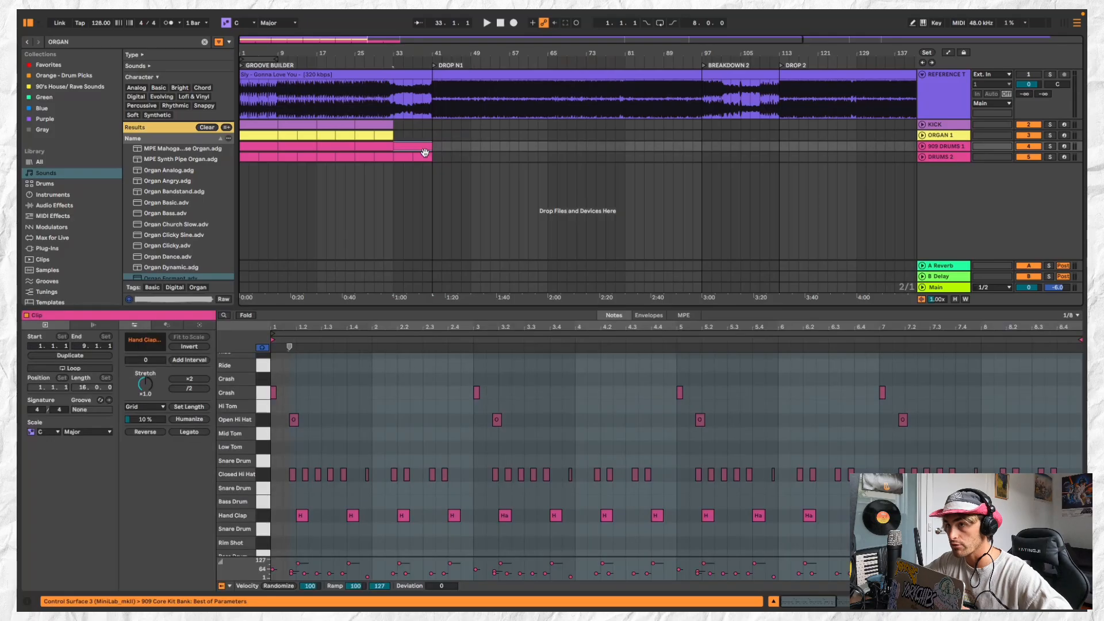
left_click(425, 157, "shift")
key("Delete")
Copy the kick, organ and drum clips of bars 1 to 9 to the DROP N1 marker at bar 41 and play them
left_click(265, 123)
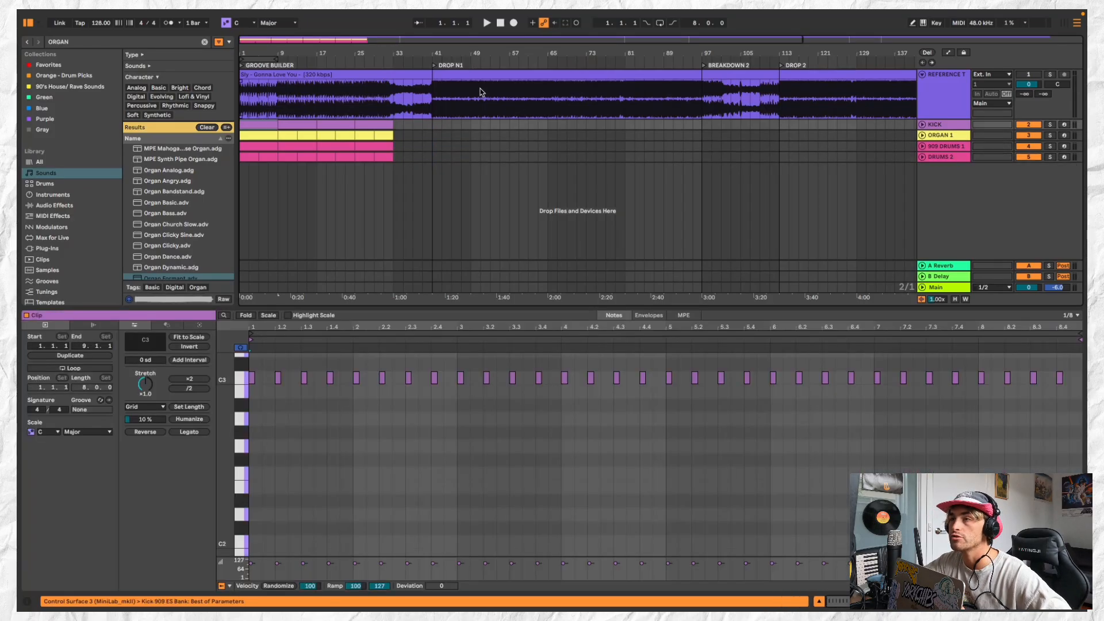
left_click(449, 84)
left_click(265, 125)
left_click(267, 154, "shift")
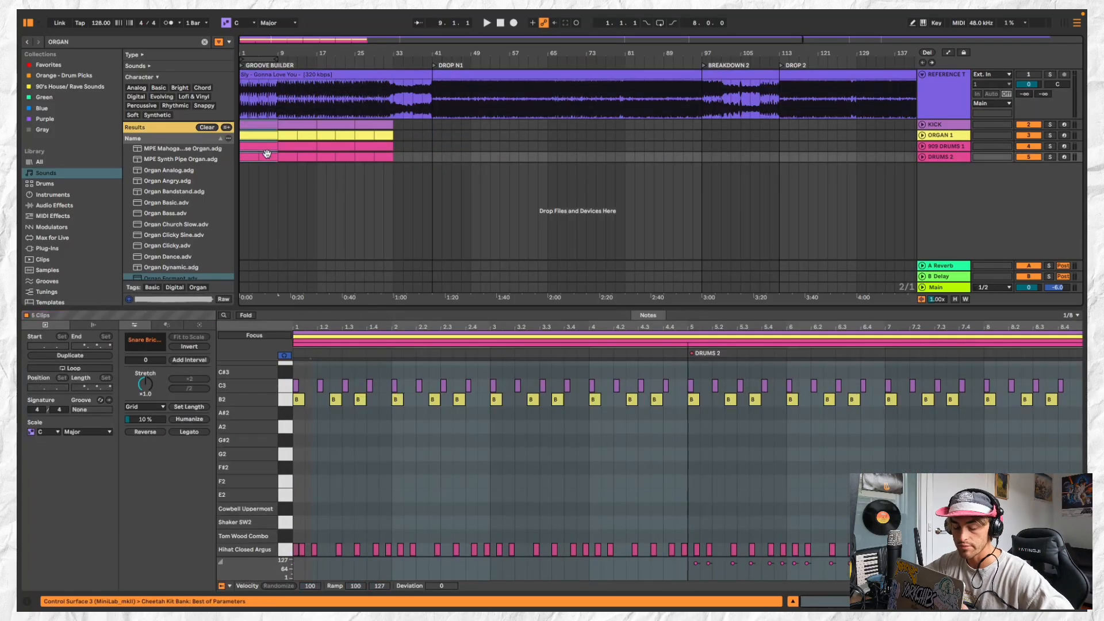
left_click(443, 126)
key("ctrl+v")
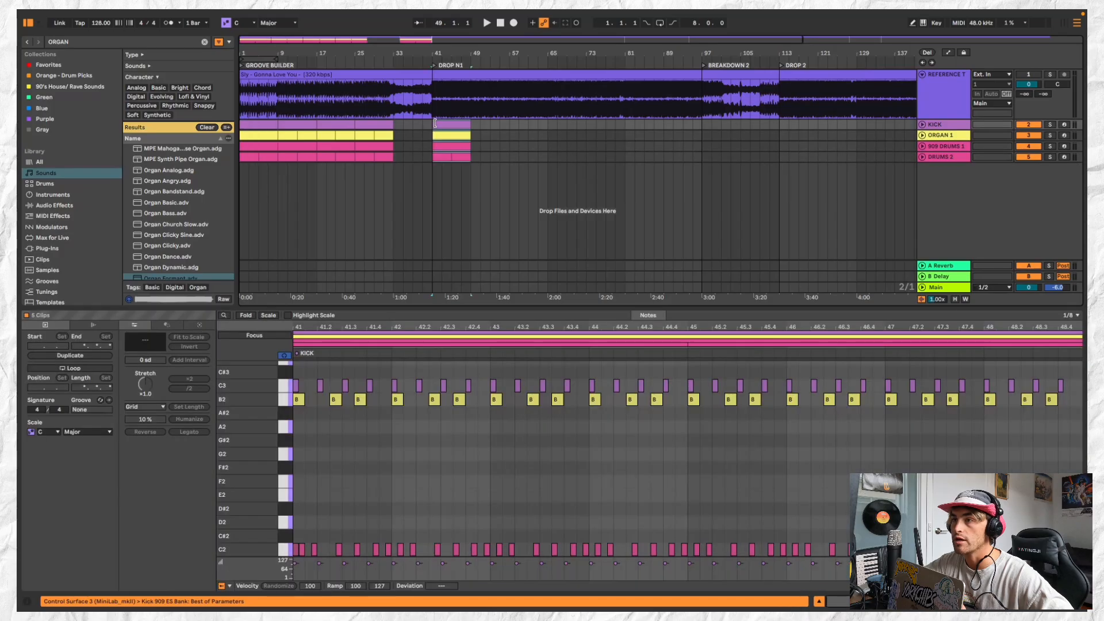
left_click(453, 123)
left_click(451, 133)
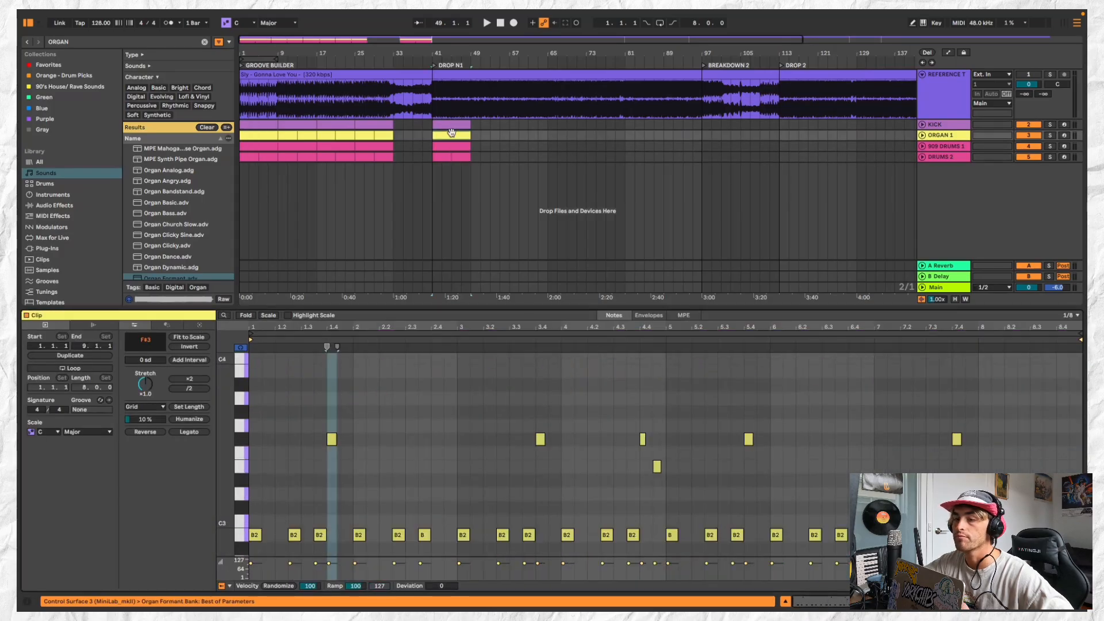
key("space")
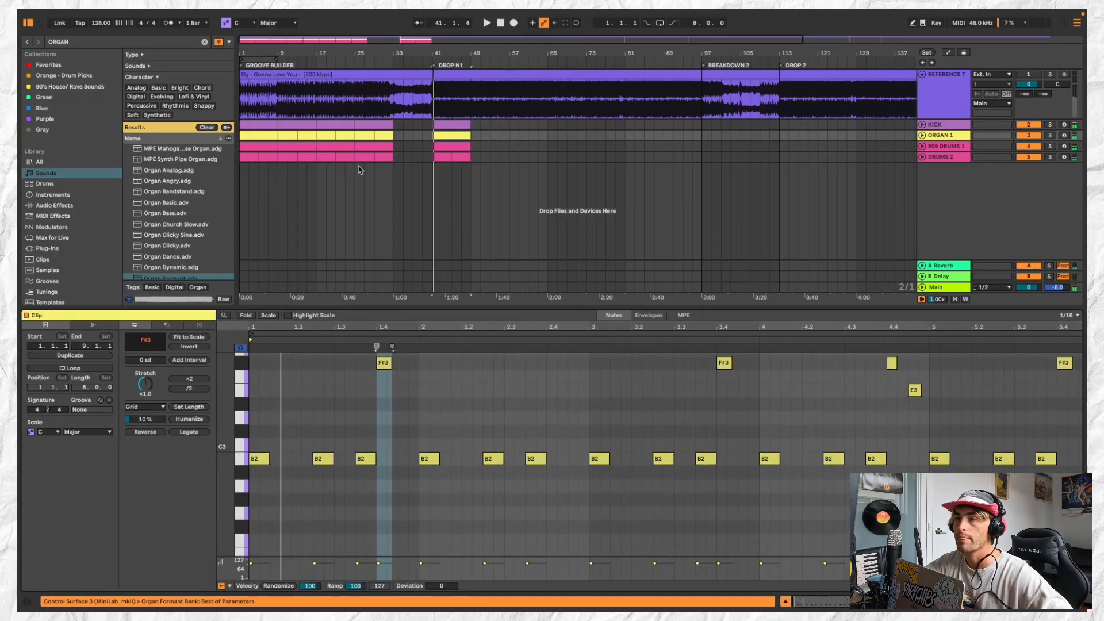
Copy the kick, organ and drum clips of bars 25 to 33 and paste them at bar 41
left_click(369, 136)
left_click(385, 124)
left_click(388, 157, "shift")
key("super+c")
left_click(456, 124)
key("super+v")
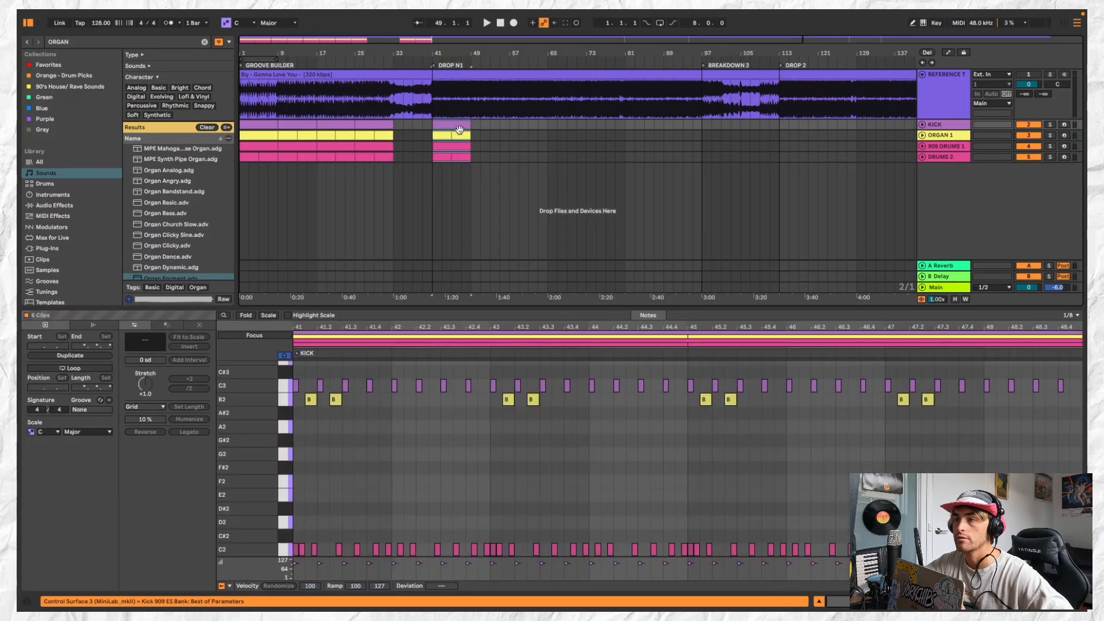
Rework the opening of the ORGAN 1 clip at bar 41 into three sixteenth B2 notes at 1.1.1, 1.1.3 and 1.2.2
left_click(455, 135)
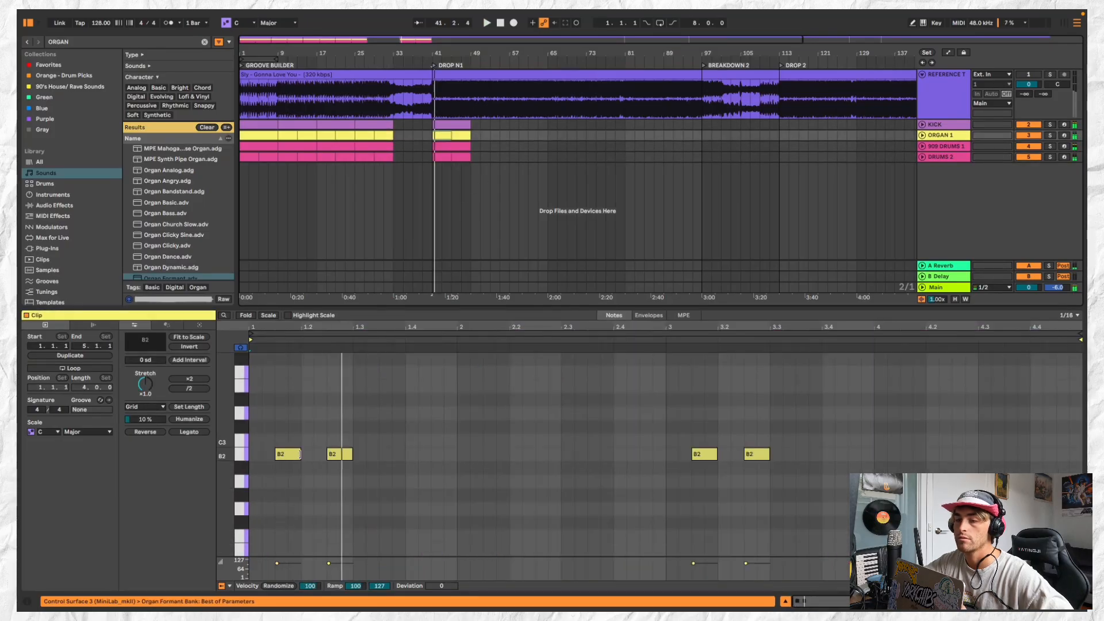
left_click(295, 457)
key("space")
key("space")
key("space")
key("space")
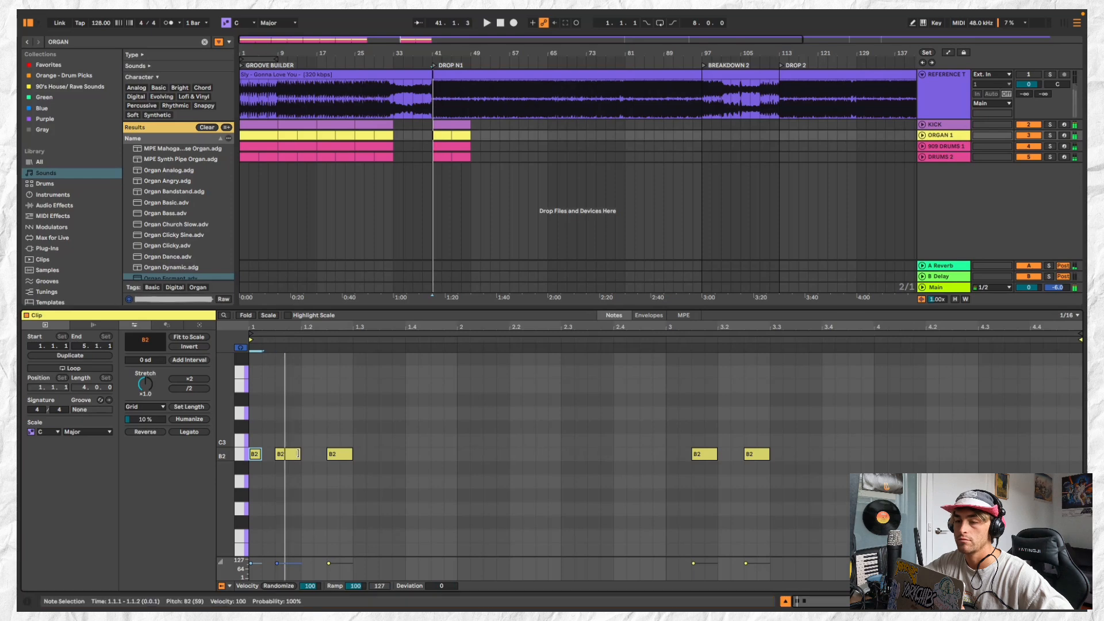
Duplicate the three short B2 notes to D#3 starting at 1.2.4 and play the organ riff
key("space")
left_click_drag(300, 455, 245, 457)
key("space")
key("space")
key("space")
key("space")
left_click(347, 457)
left_click_drag(334, 459, 353, 400)
key("space")
key("space")
left_click(244, 457)
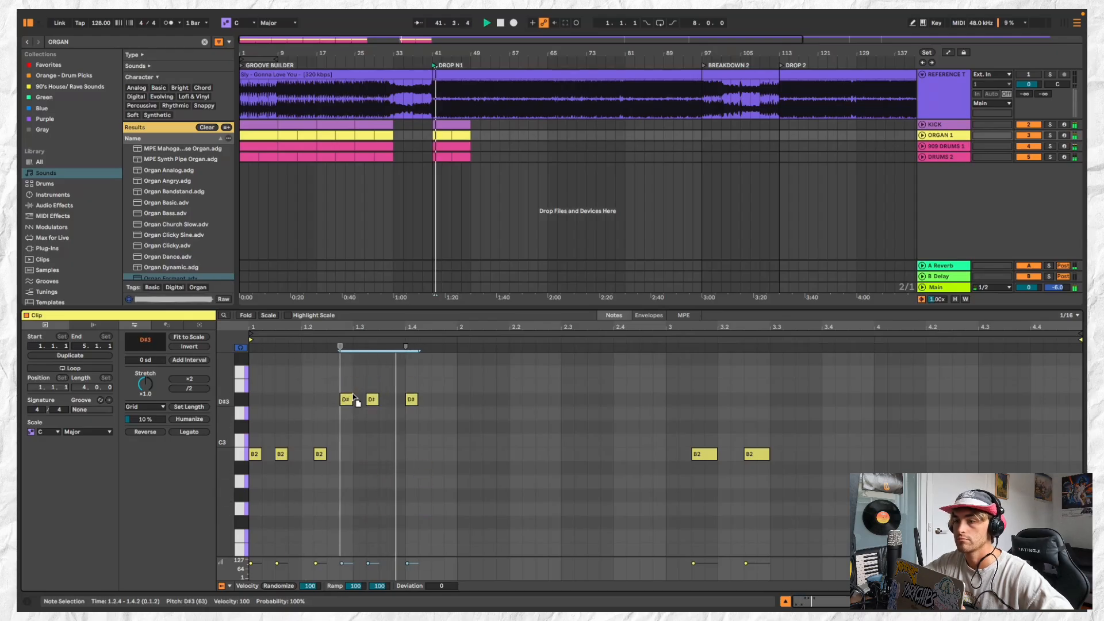
Copy the three D#3 notes into the organ clip's second bar and move them to F3 starting at 2.1.2
left_click(457, 404)
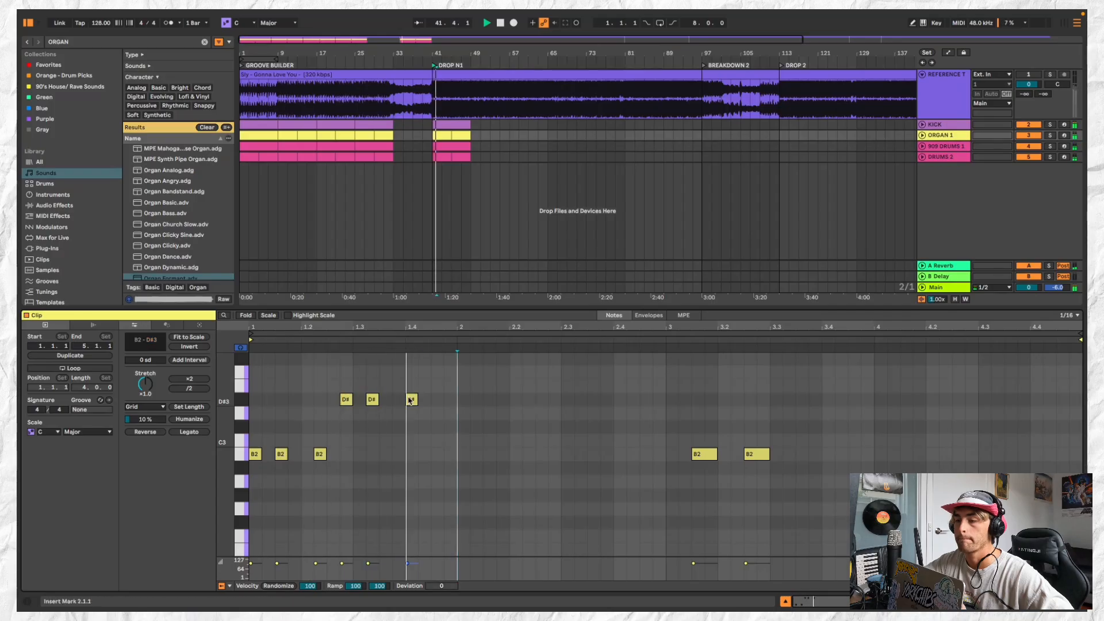
scroll(464, 402, "up", 1)
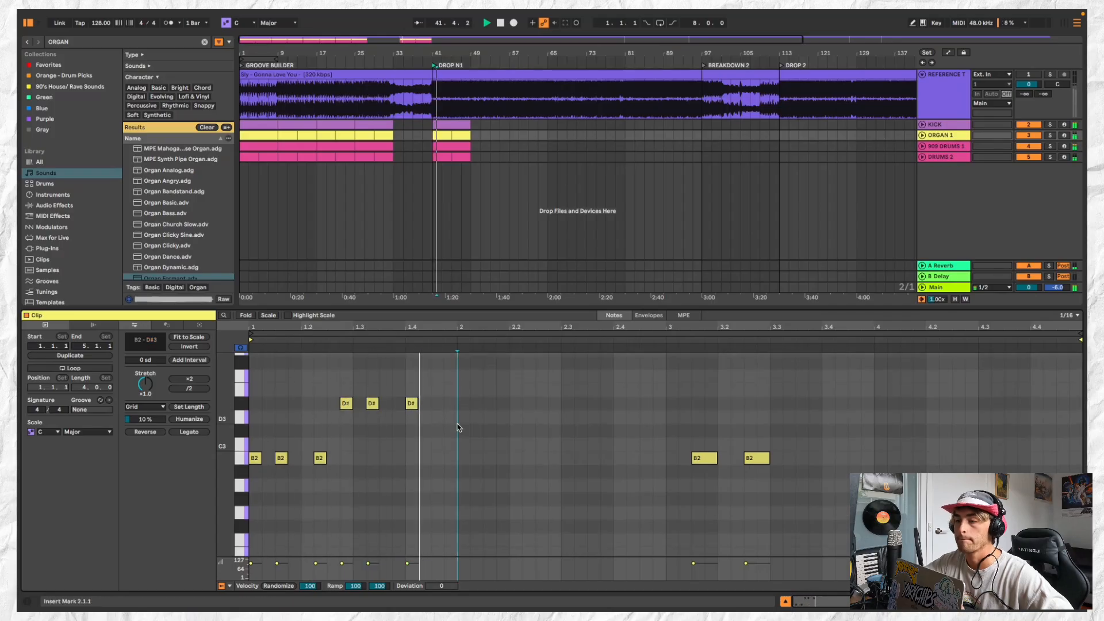
key("ctrl+v")
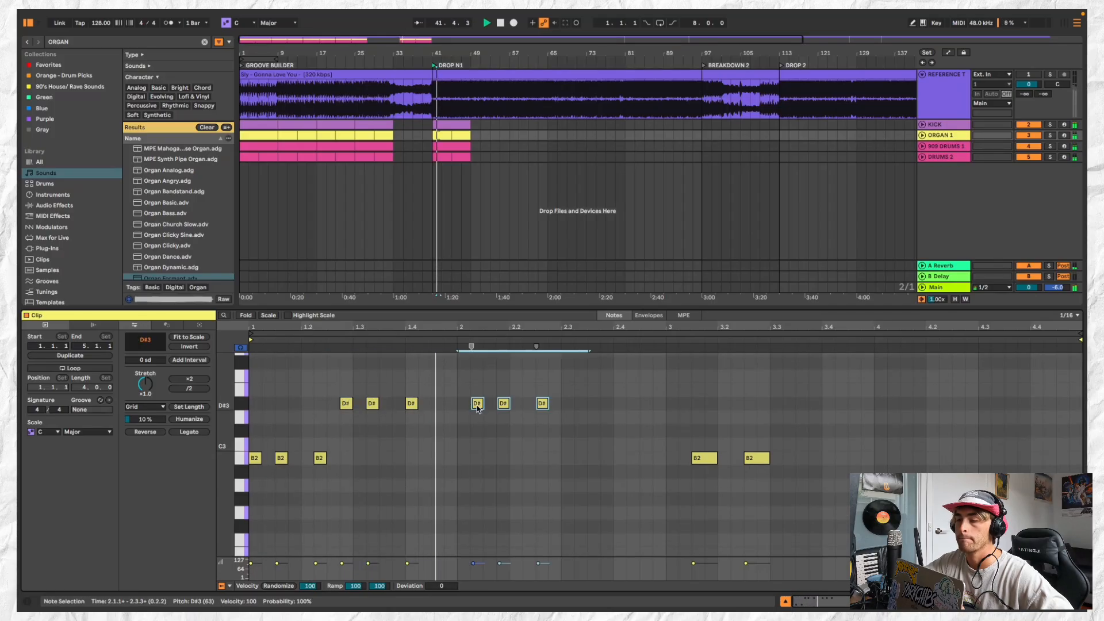
left_click_drag(480, 410, 584, 530)
left_click(481, 515)
key("space")
left_click_drag(475, 515, 475, 383)
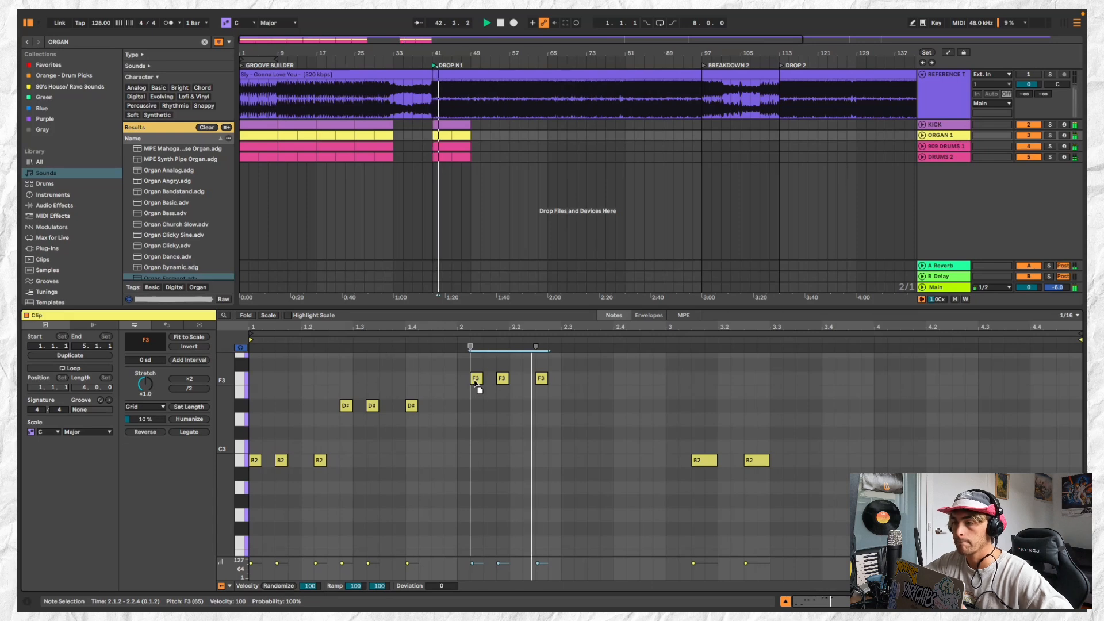
scroll(440, 122, "up", 2)
key("space")
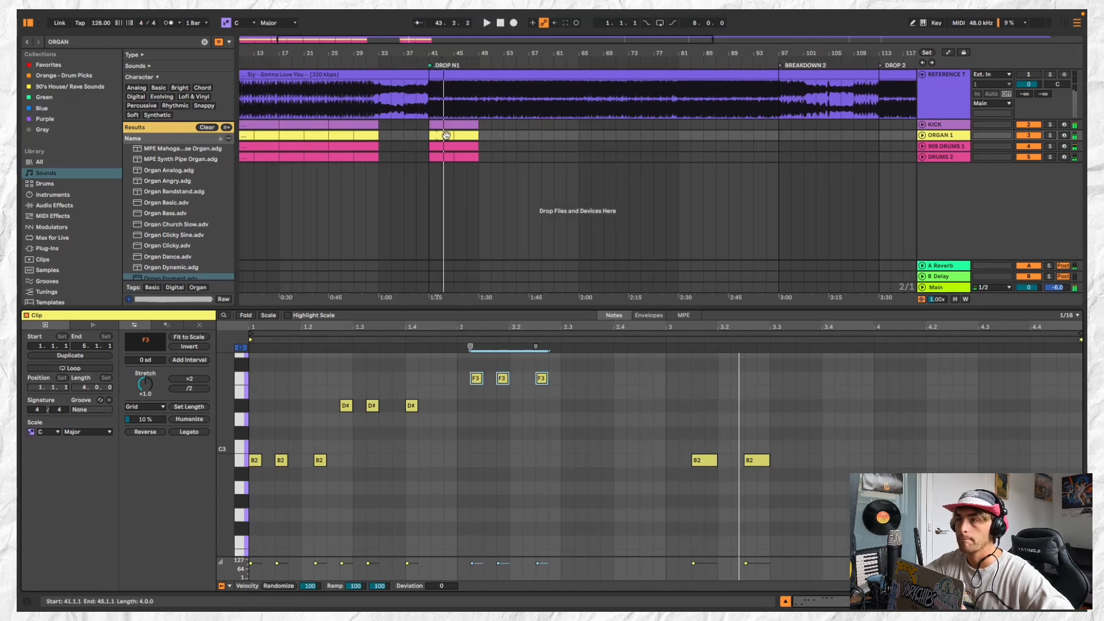
Shorten the ORGAN 1 clip at bar 41 to two bars and duplicate it to bar 43
left_click(442, 134)
key("space")
scroll(454, 134, "up", 3)
left_click_drag(452, 136, 436, 136)
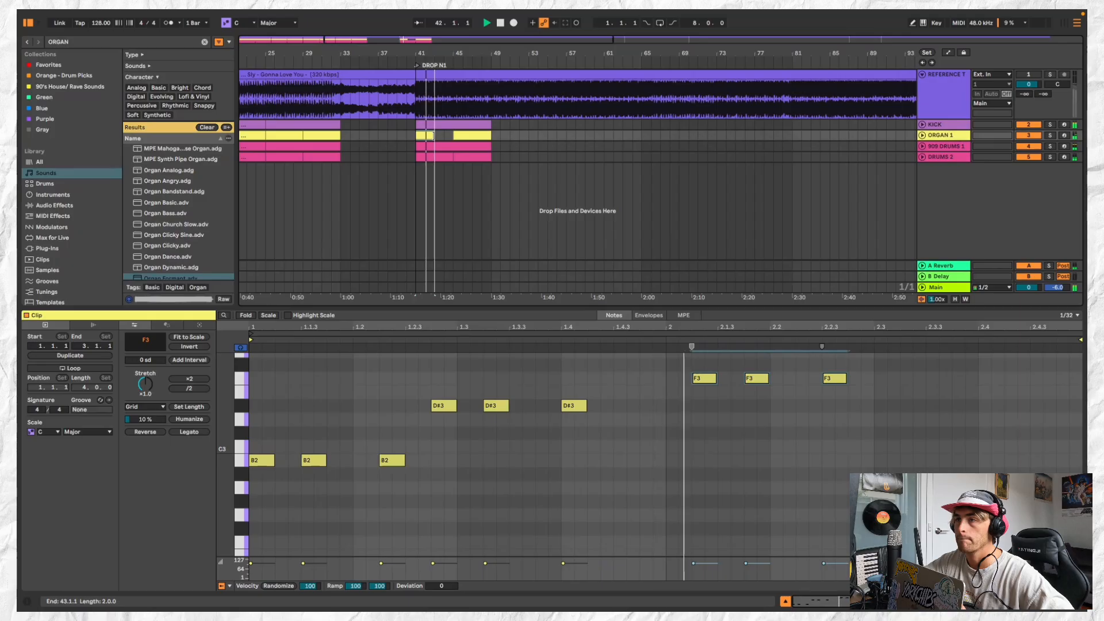
scroll(436, 135, "down", 3)
key("super+d")
scroll(526, 380, "down", 2)
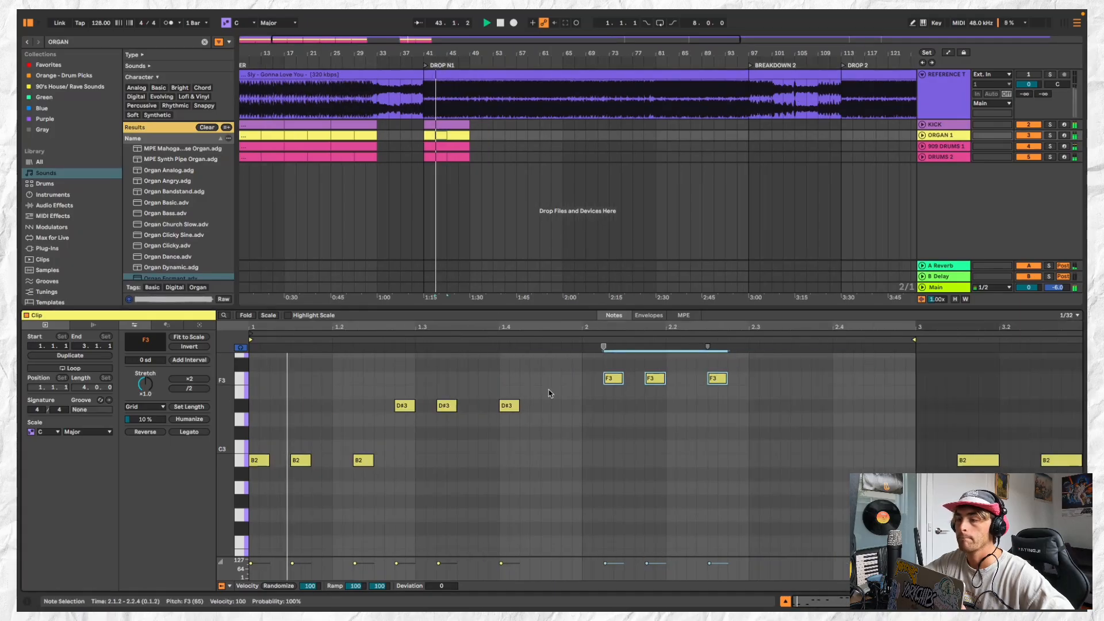
Lower the three F3 notes in the organ clip at bar 43 to B2 and join it with the bar 41 clip
left_click_drag(581, 365, 792, 396)
left_click_drag(716, 379, 722, 465)
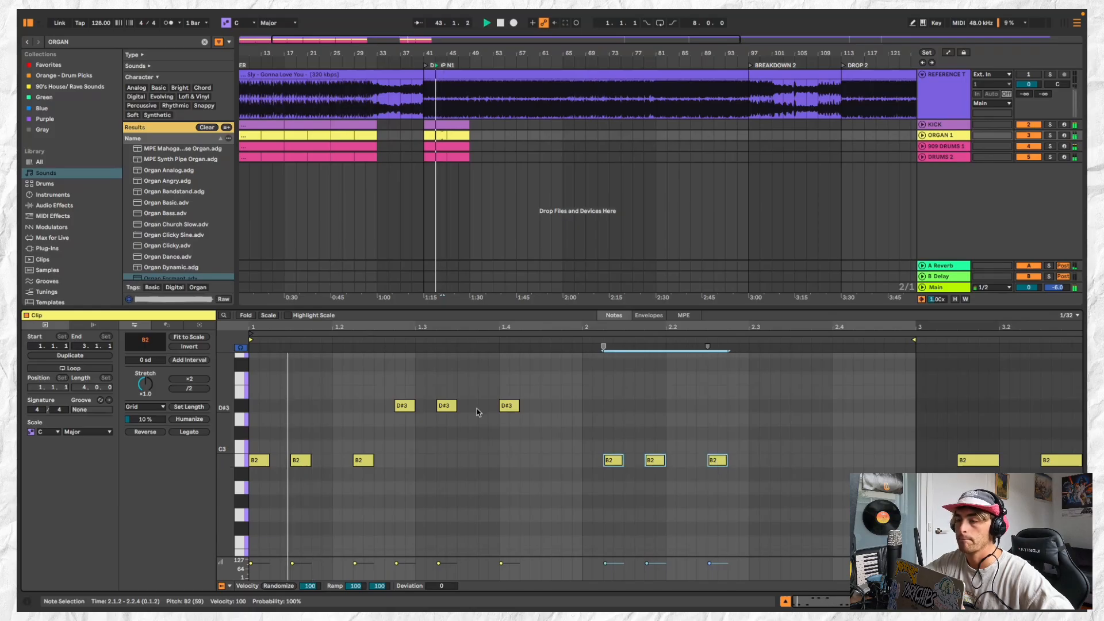
left_click(413, 137)
left_click(439, 135)
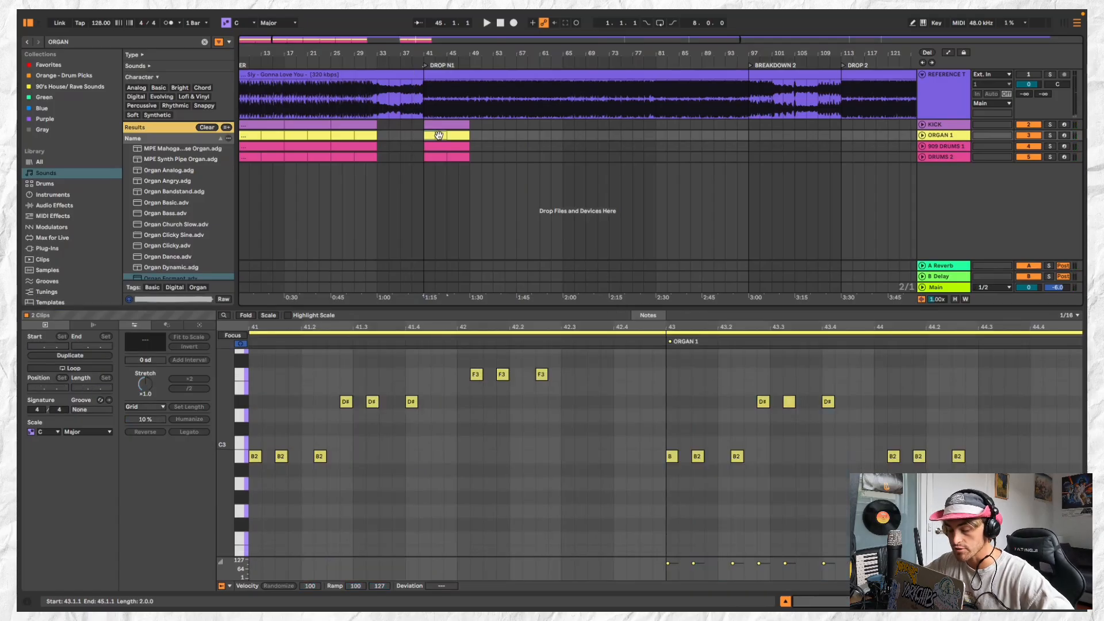
key("super+j")
Copy the four-bar ORGAN 1 clip from bar 41 to bars 33 and 37, filling the gap before DROP N1
left_click(451, 135)
left_click(434, 135)
scroll(435, 135, "down", 2)
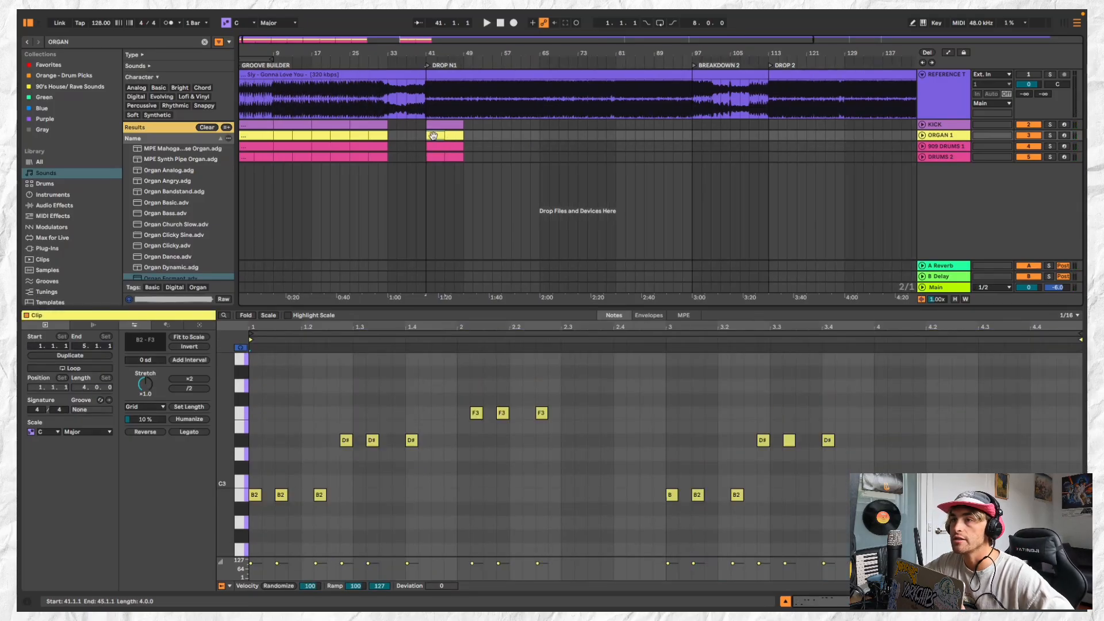
left_click(391, 139)
key("super+v")
left_click(413, 138)
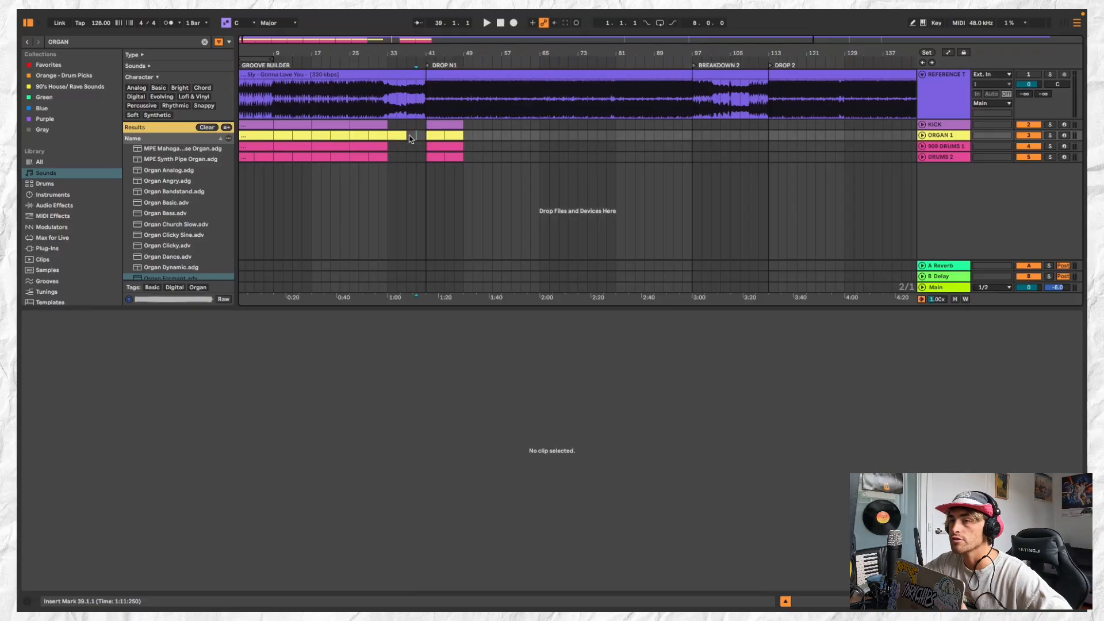
left_click(402, 135)
scroll(397, 112, "down", 2)
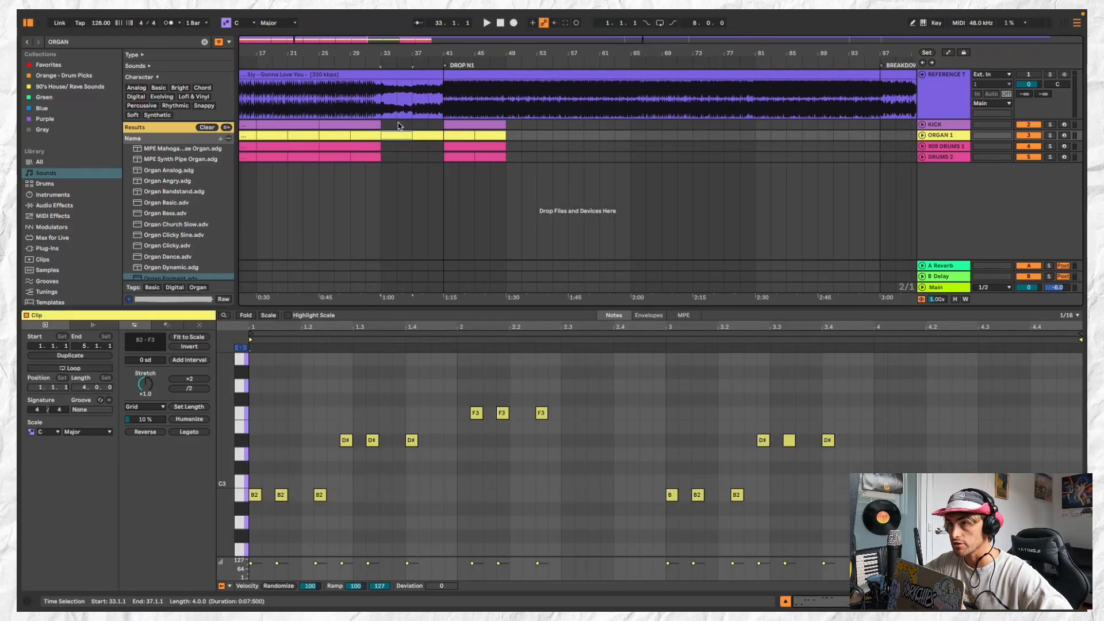
Fill bars 33 to 41 of the KICK track with the eight-bar kick clip and play from bar 33
scroll(386, 122, "up", 3)
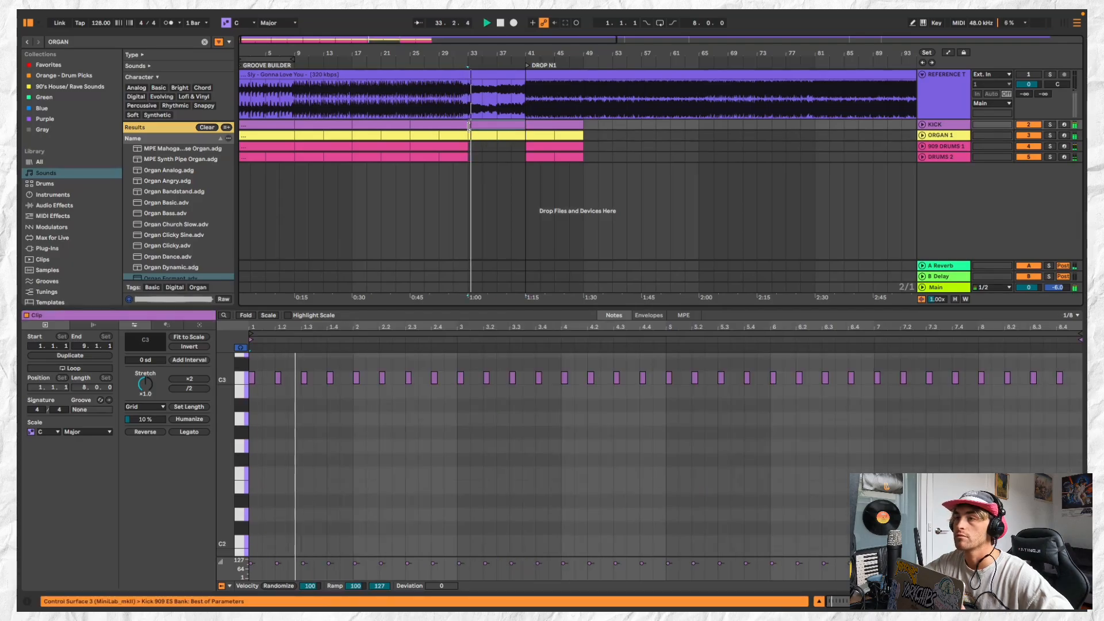
left_click(490, 145)
scroll(490, 145, "down", 3)
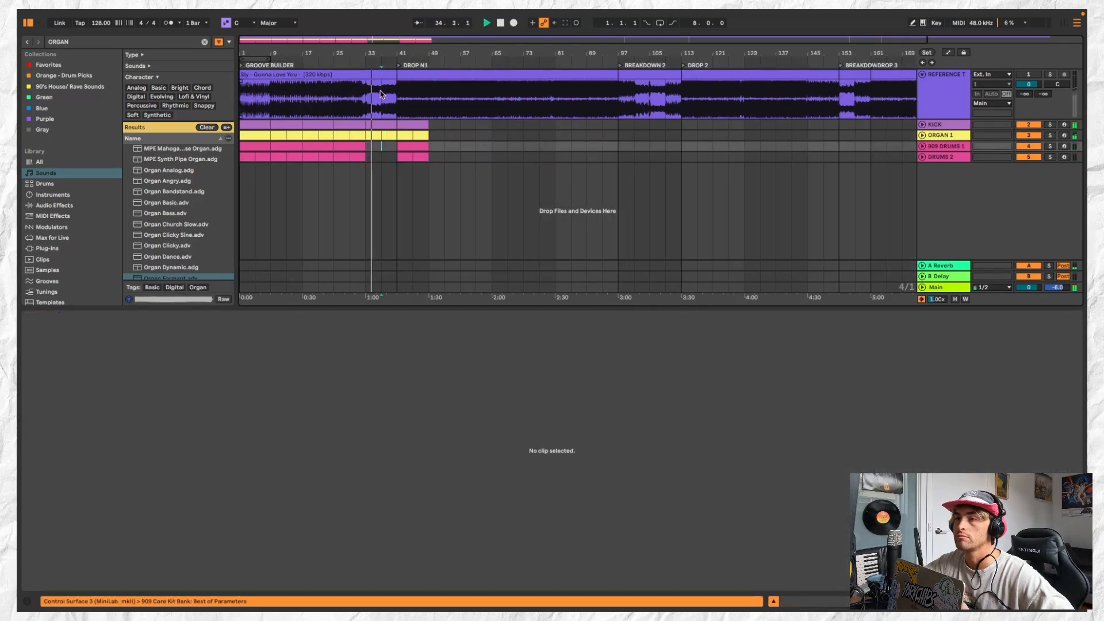
scroll(379, 127, "up", 3)
Play the ORGAN 1 clip at bar 33 and add a D#3 sixteenth note at 1.1.4
left_click(374, 136)
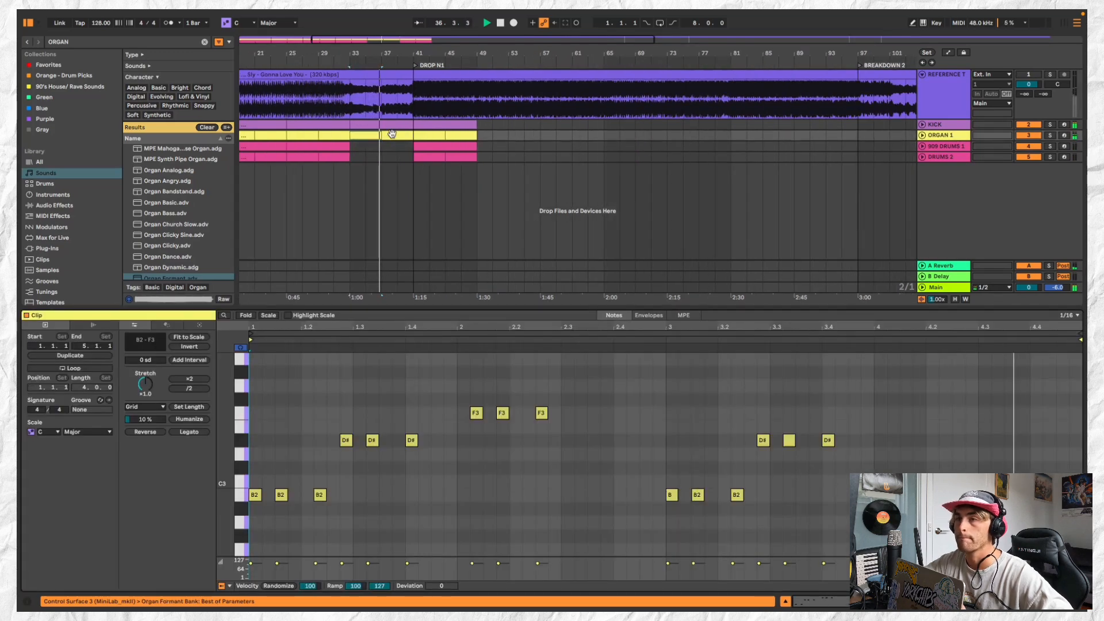
left_click(390, 136)
left_click(366, 137)
key("space")
key("space")
key("space")
left_click_drag(326, 461, 454, 443)
left_click(405, 440)
key("space")
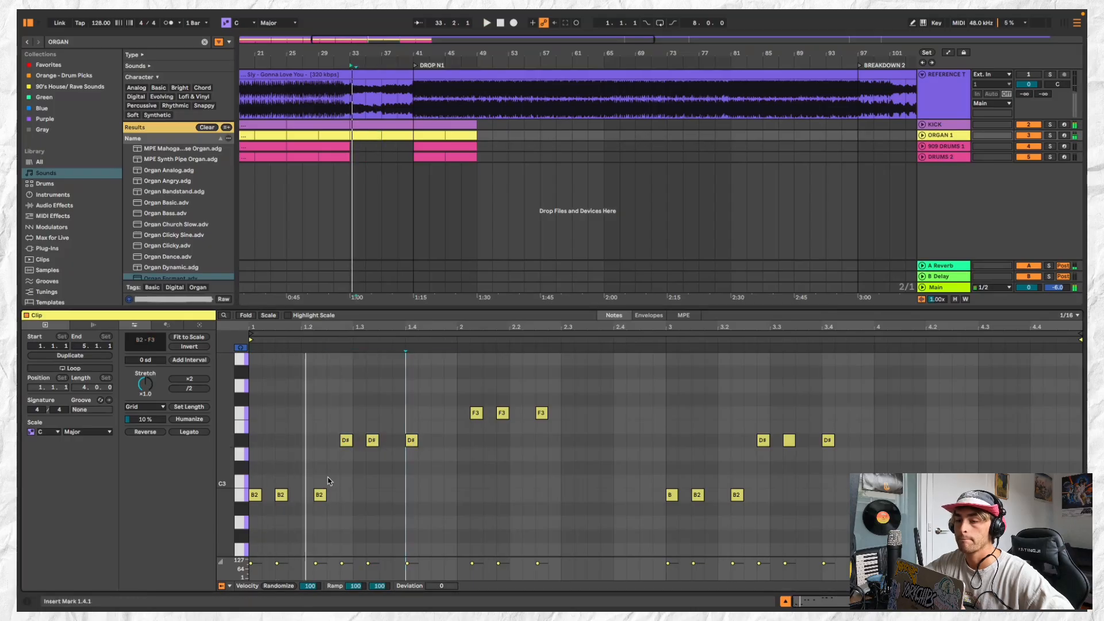
double_click(294, 440)
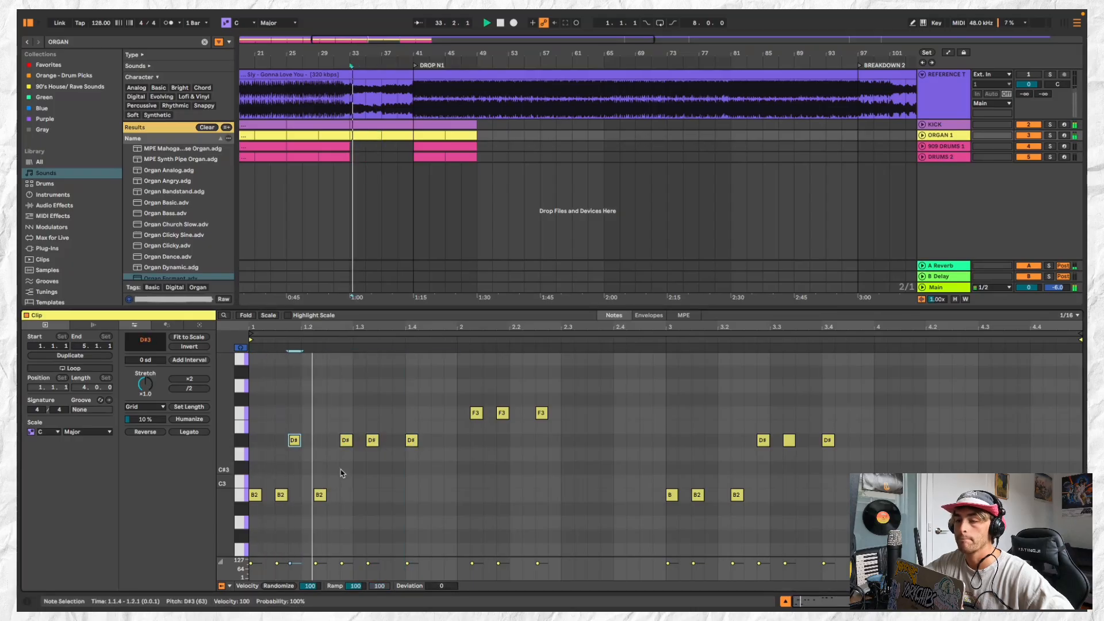
Delete the D#3 note at 1.2.4 and move the first bar's D#3 notes at 1.3.2 and 1.4.1 to B2
double_click(351, 443)
left_click_drag(353, 440, 418, 453)
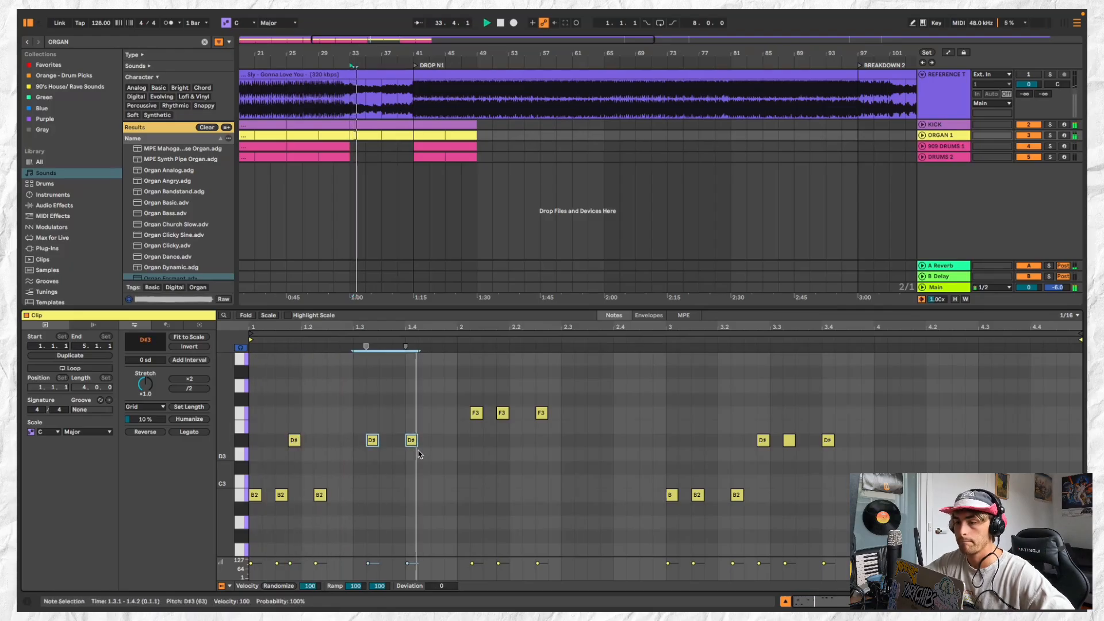
left_click(366, 440)
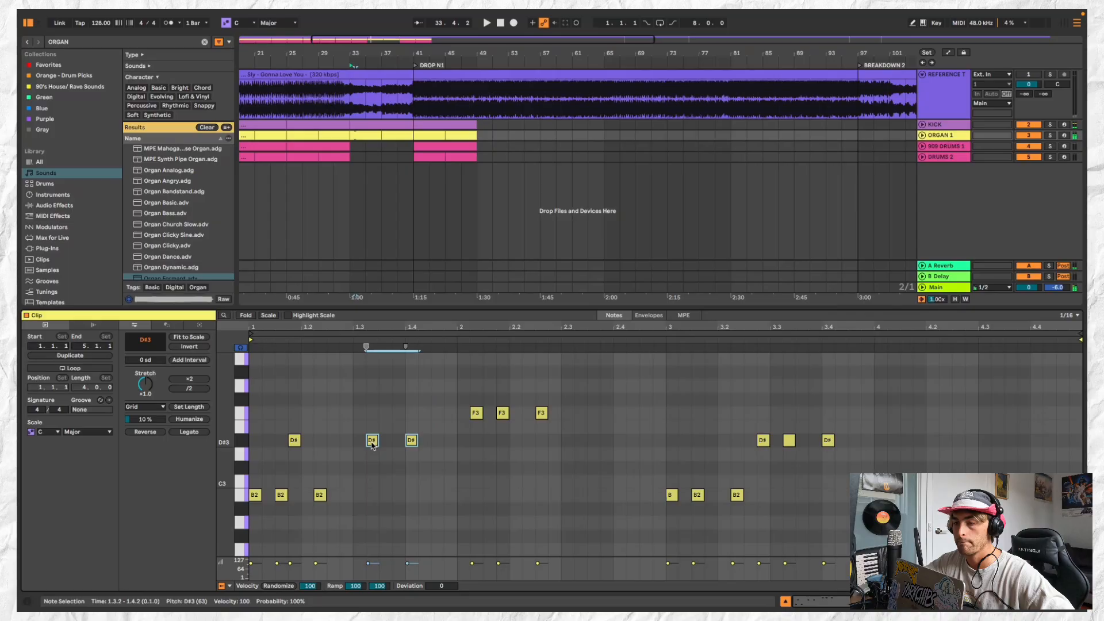
left_click_drag(372, 445, 375, 495)
key("space")
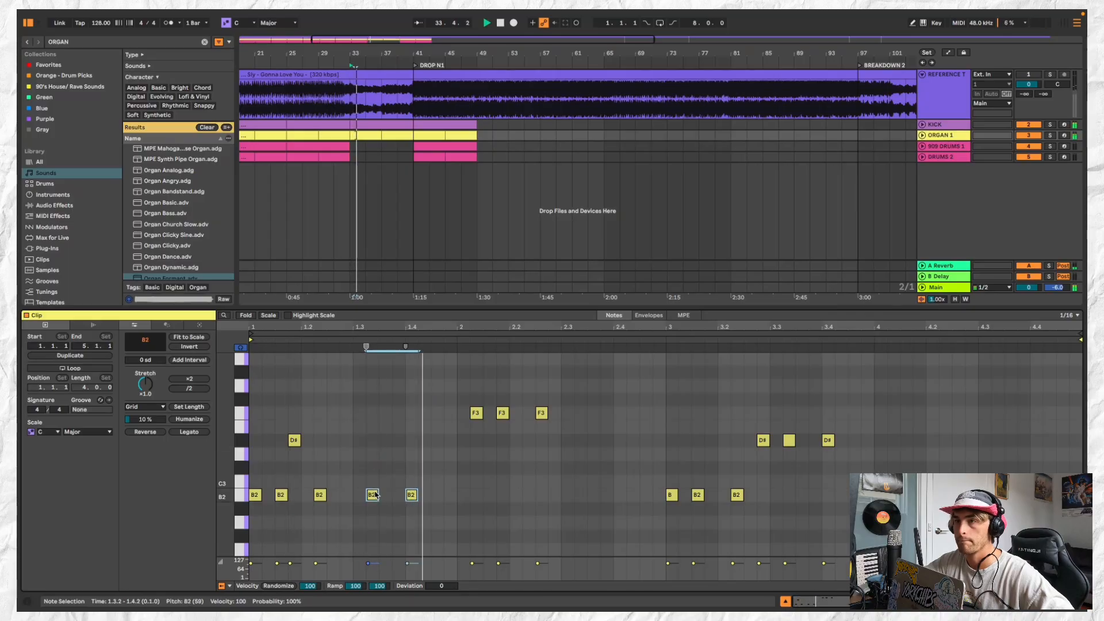
Shorten the ORGAN 1 clip at bar 33 to one bar and duplicate it to bar 34
key("plus")
left_click_drag(380, 135, 363, 135)
key("space")
key("space")
left_click(363, 136)
key("super+d")
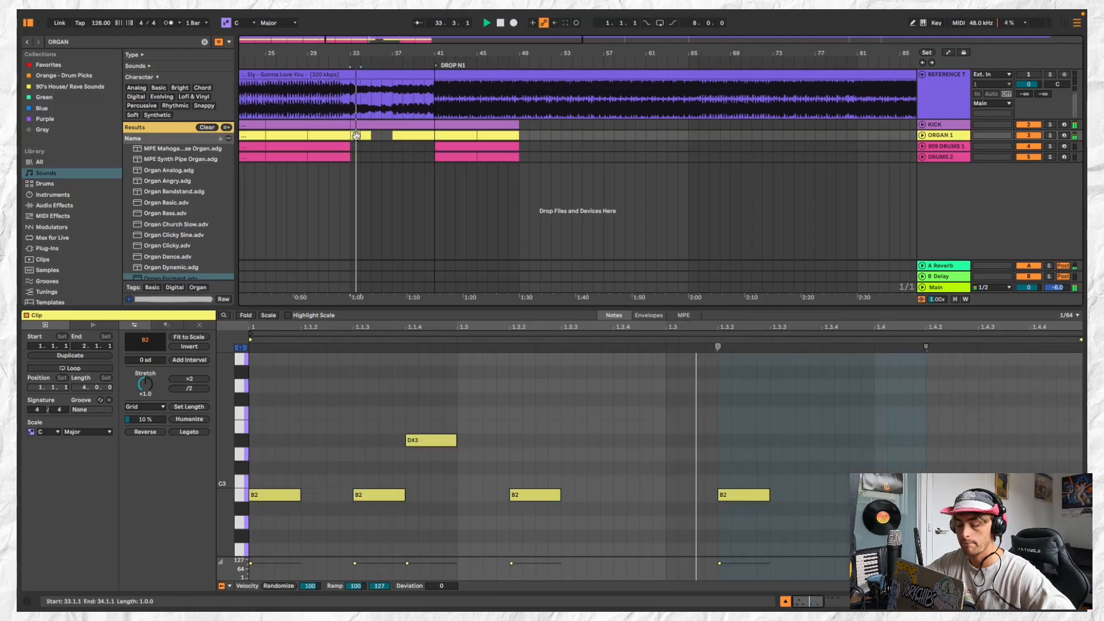
Join the one-bar organ clips at bars 33 and 34 into a two-bar clip and duplicate it to bar 35
left_click(367, 135, "shift")
key("super+j")
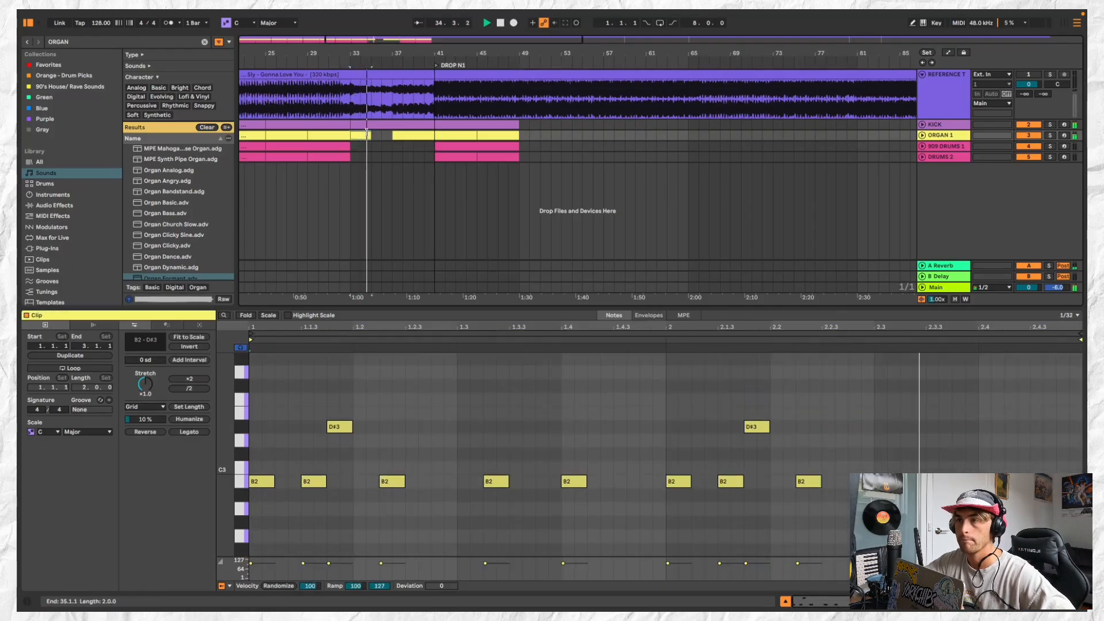
left_click_drag(366, 136, 387, 136)
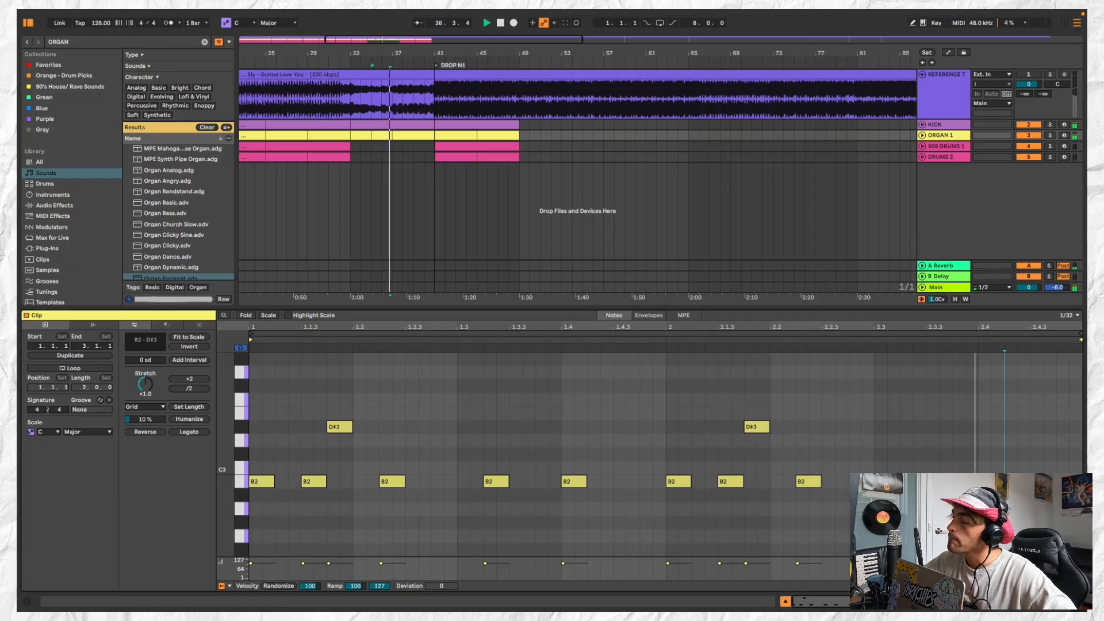
Add an A2 sixteenth note at 2.4.3 in the two-bar ORGAN 1 clip and play it back
left_click(913, 496)
double_click(1027, 509)
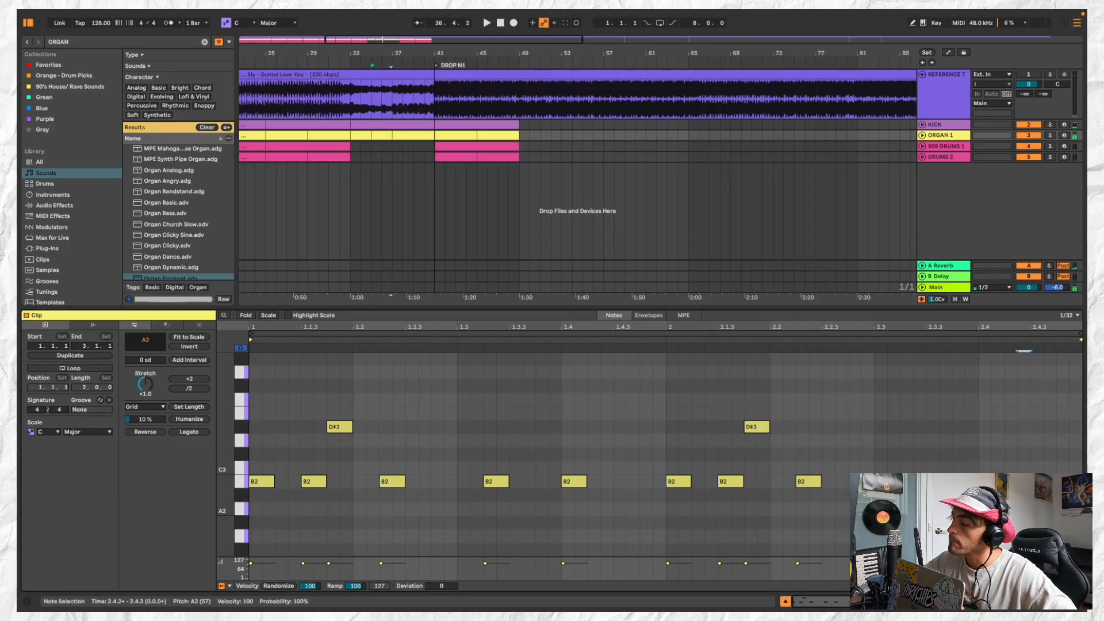
left_click_drag(1043, 518, 1020, 510)
key("space")
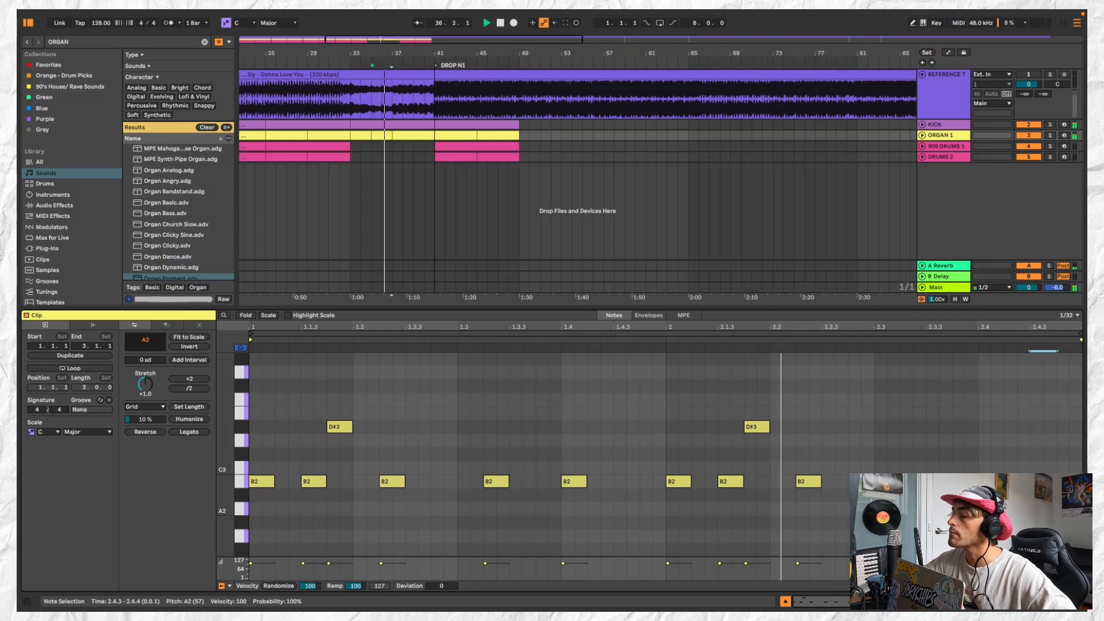
Join the two-bar ORGAN 1 clips at bars 33 and 35 into a four-bar clip and duplicate it up to bar 49, replacing the existing clips
left_click(378, 133)
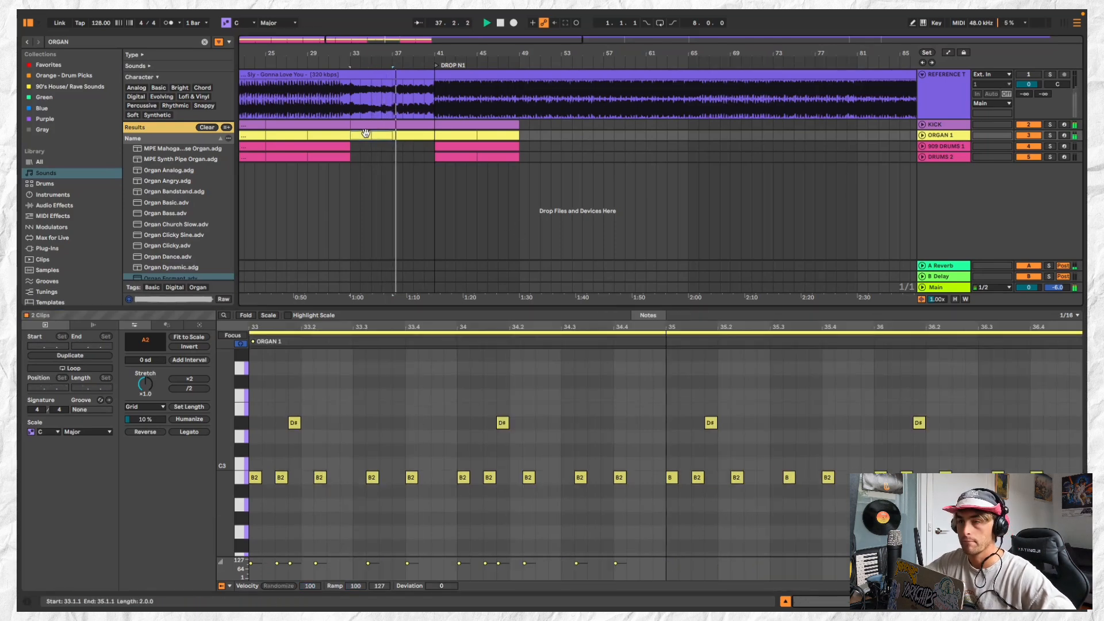
left_click(411, 132)
left_click(445, 134)
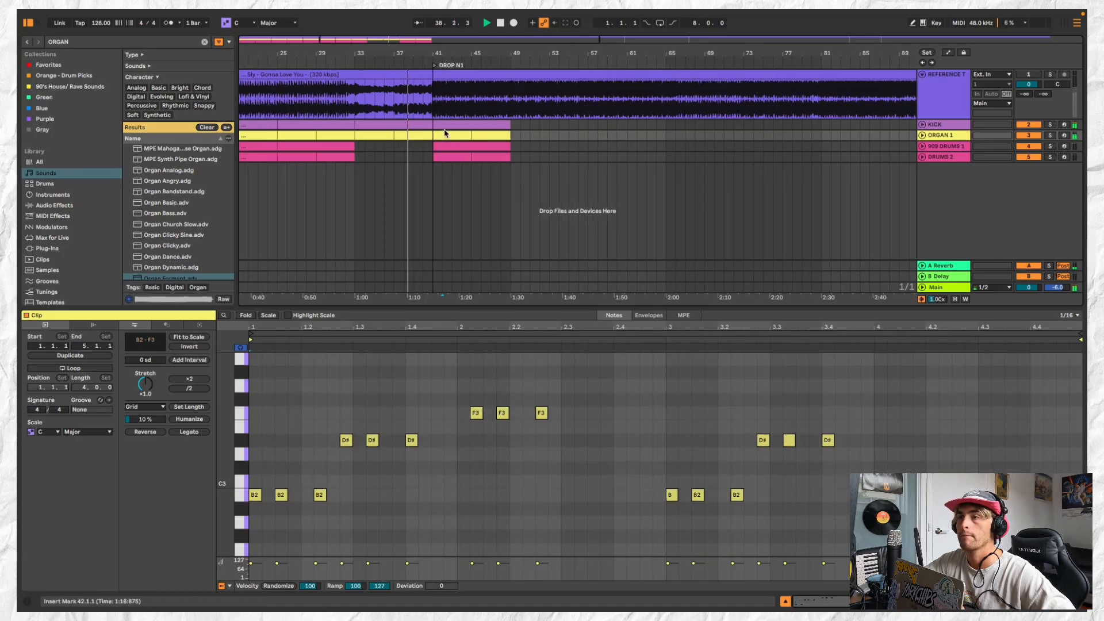
scroll(445, 133, "down", 3)
left_click(480, 136)
Remove the kick from bar 40, just before DROP N1
left_click(430, 123)
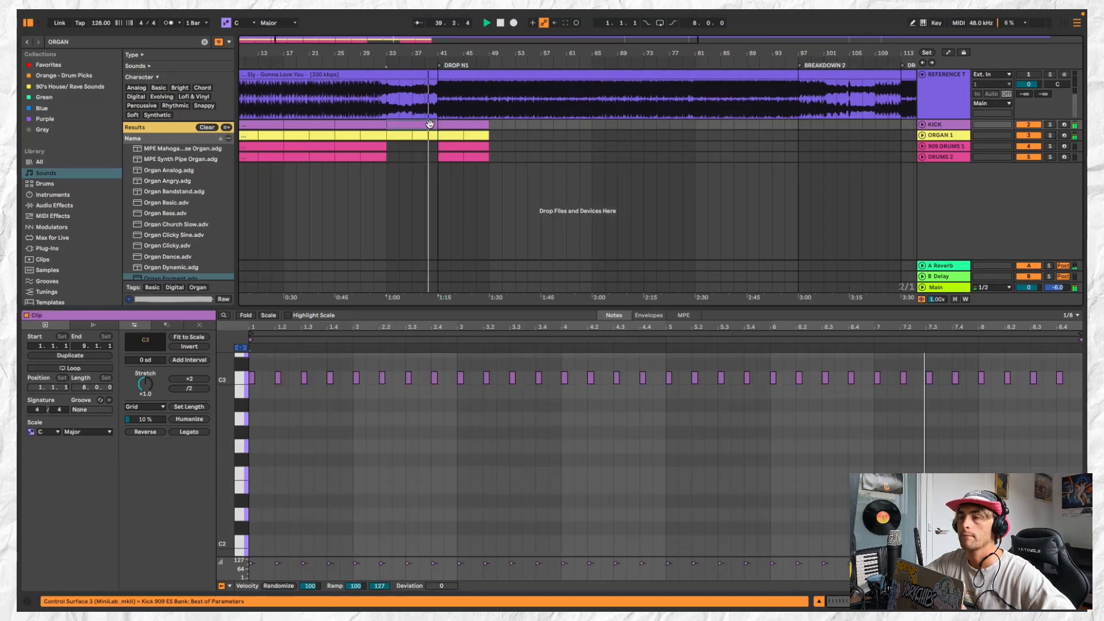
scroll(440, 123, "up", 3)
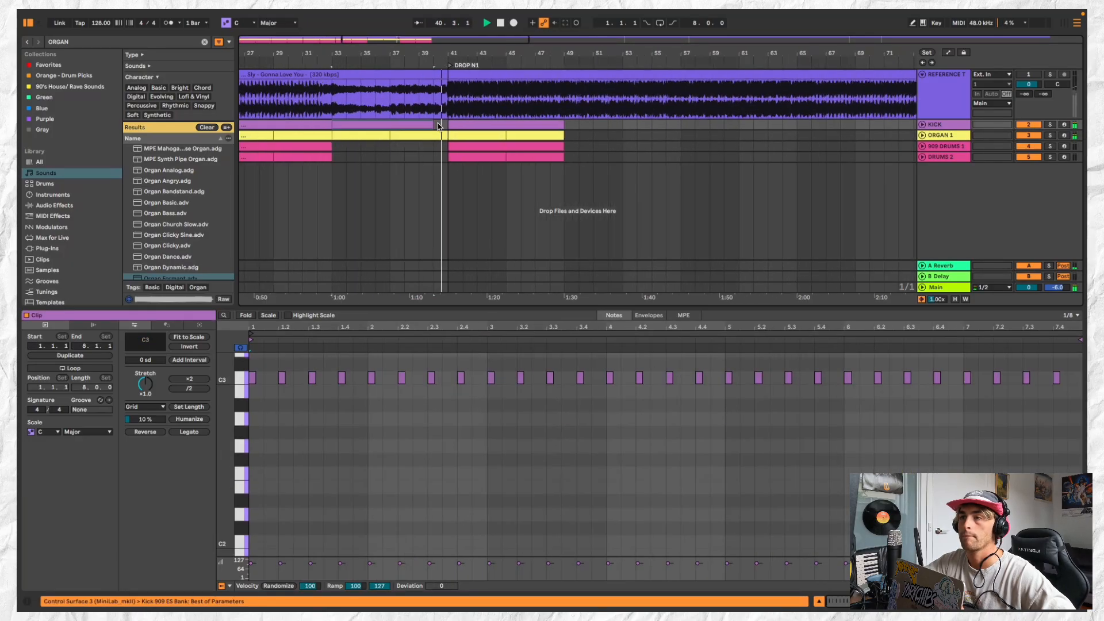
scroll(444, 132, "down", 5)
Duplicate the kick, organ and both drum parts of bars 41 to 49 twice, extending DROP N1 to bar 65
left_click(479, 157, "shift")
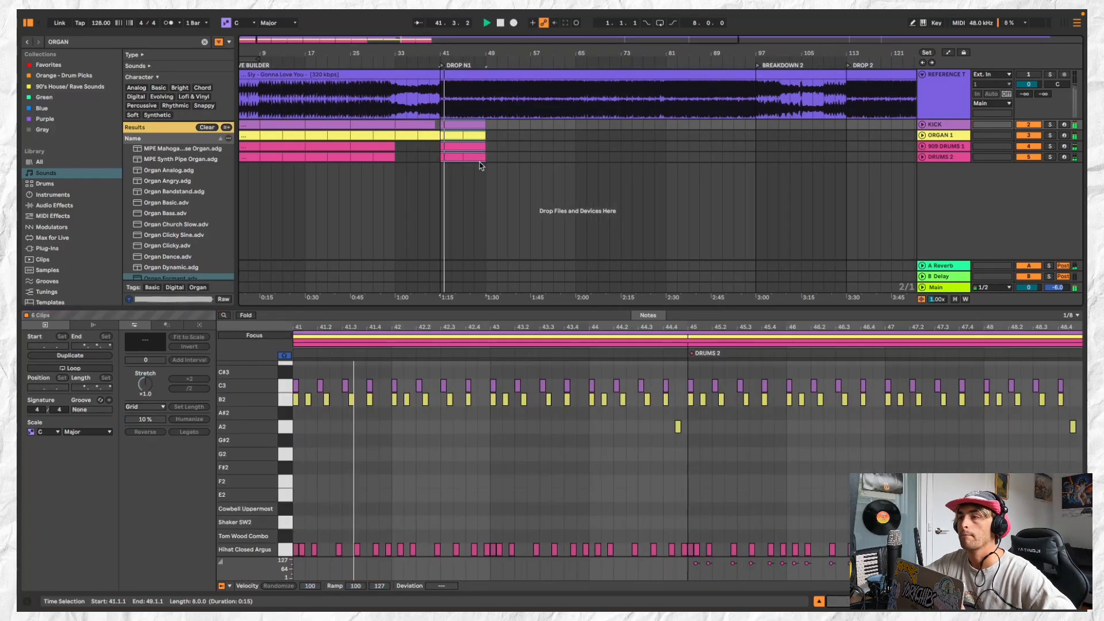
key("super+d")
scroll(489, 128, "down", 3)
key("super+d")
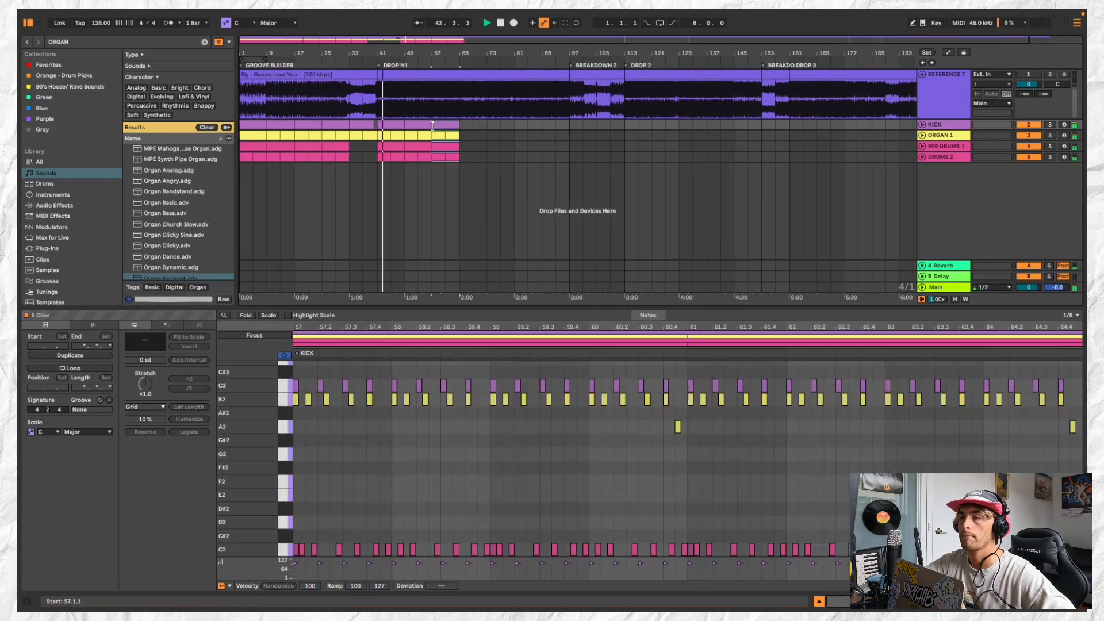
scroll(428, 128, "up", 3)
left_click(366, 126)
scroll(352, 129, "down", 3)
left_click(348, 134)
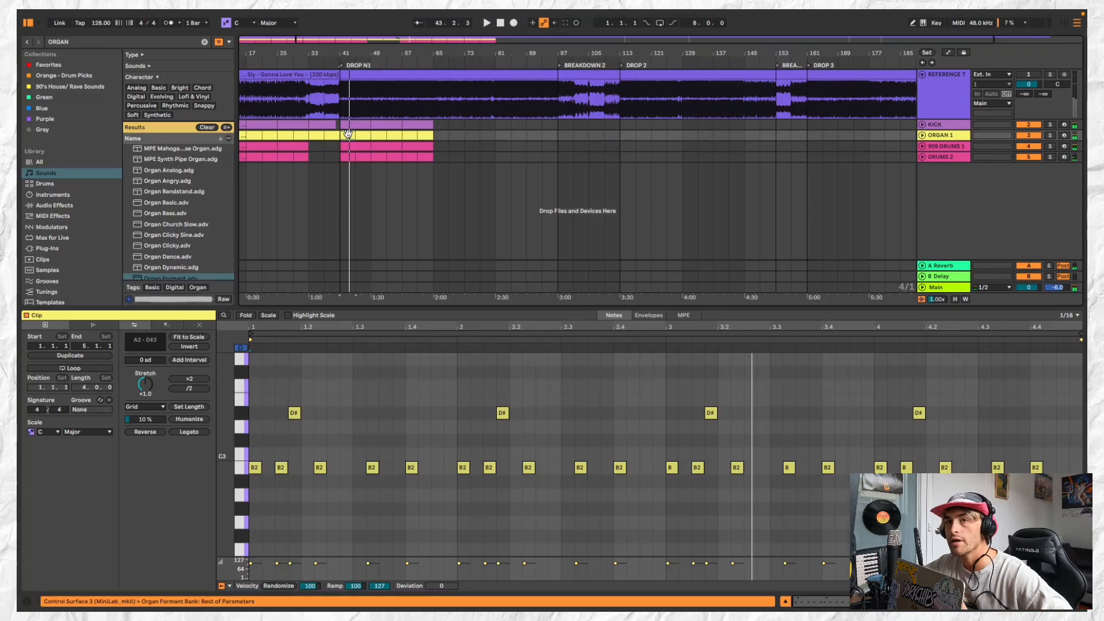
scroll(349, 131, "up", 2)
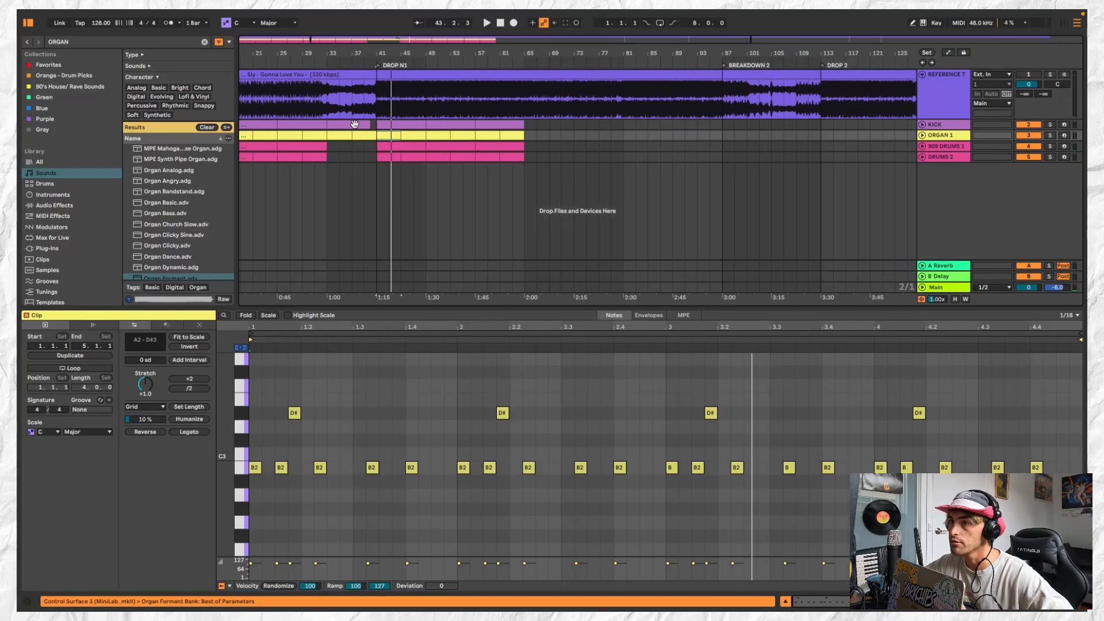
Audition the Snare Brick, Hihat Closed Argus and Snare Wingman sounds in the DRUMS 2 clip's kit
left_click(939, 146)
left_click(949, 157)
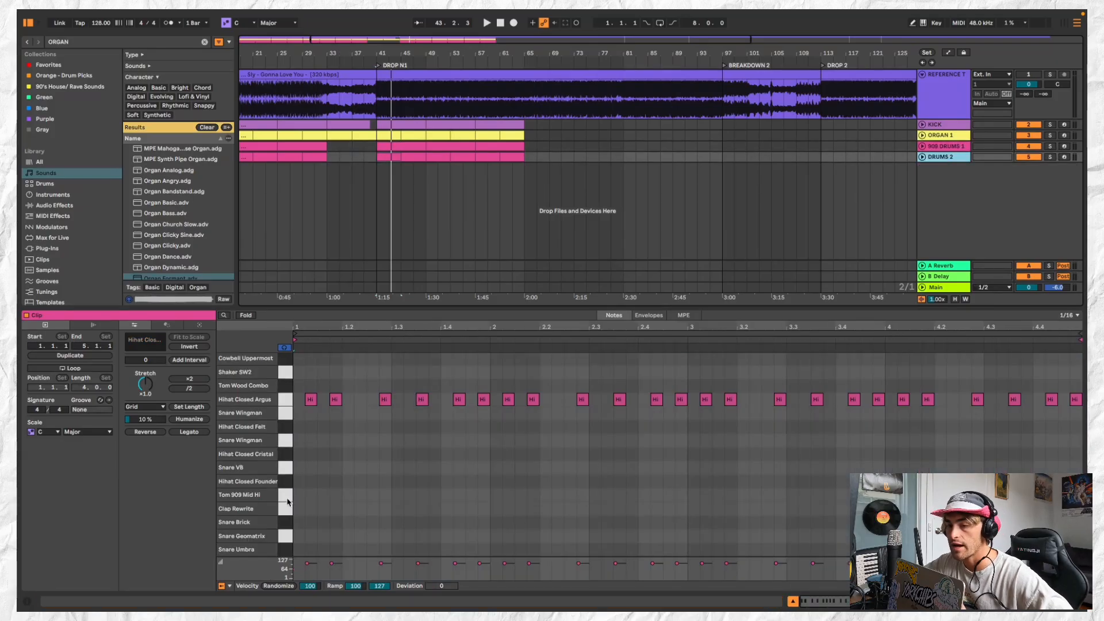
left_click(287, 523)
left_click(285, 402)
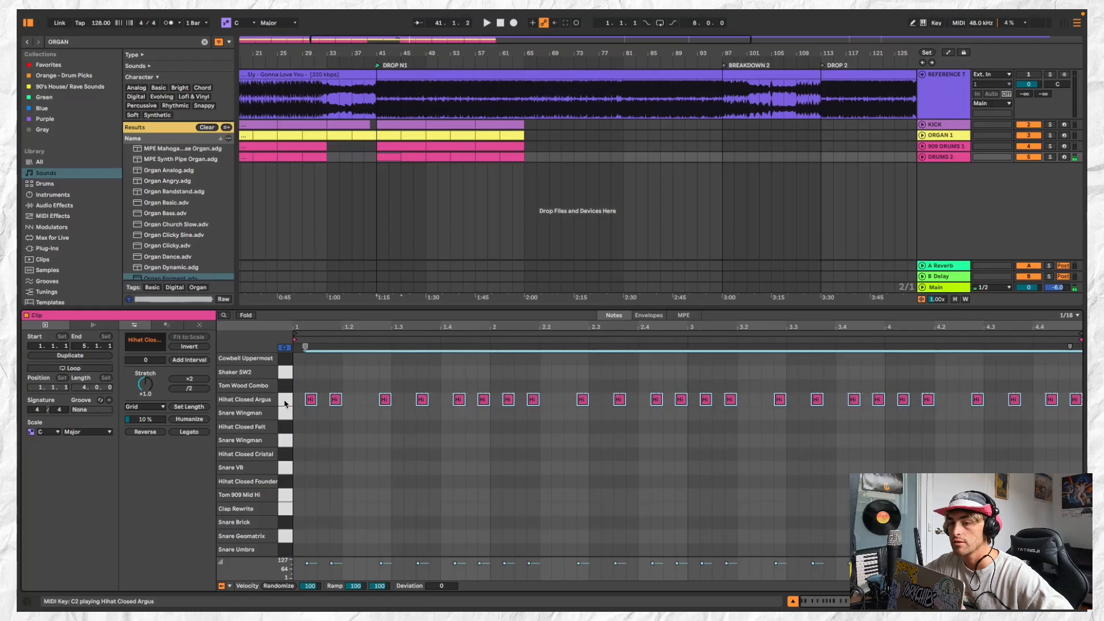
left_click(285, 415)
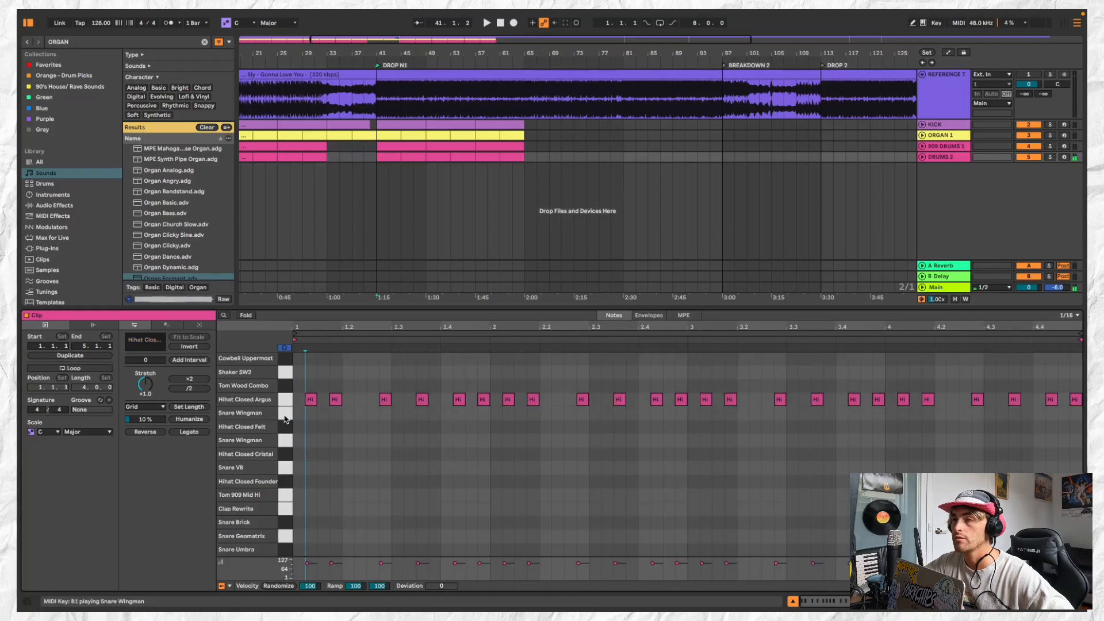
Insert a new MIDI track below DRUMS 2
left_click(930, 152)
left_click(132, 16)
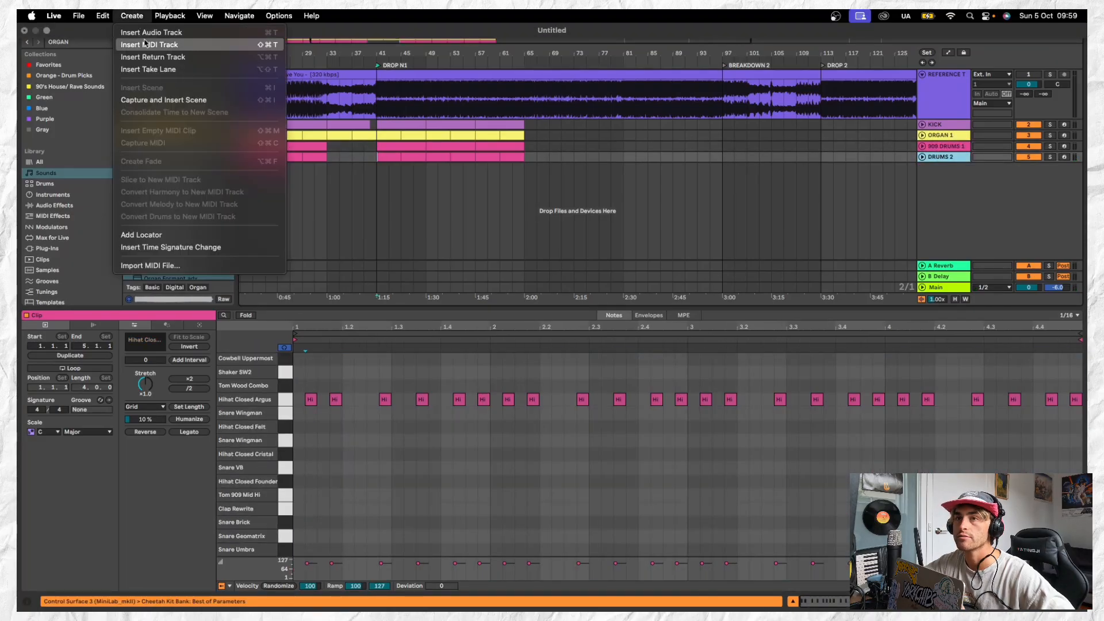
left_click(146, 45)
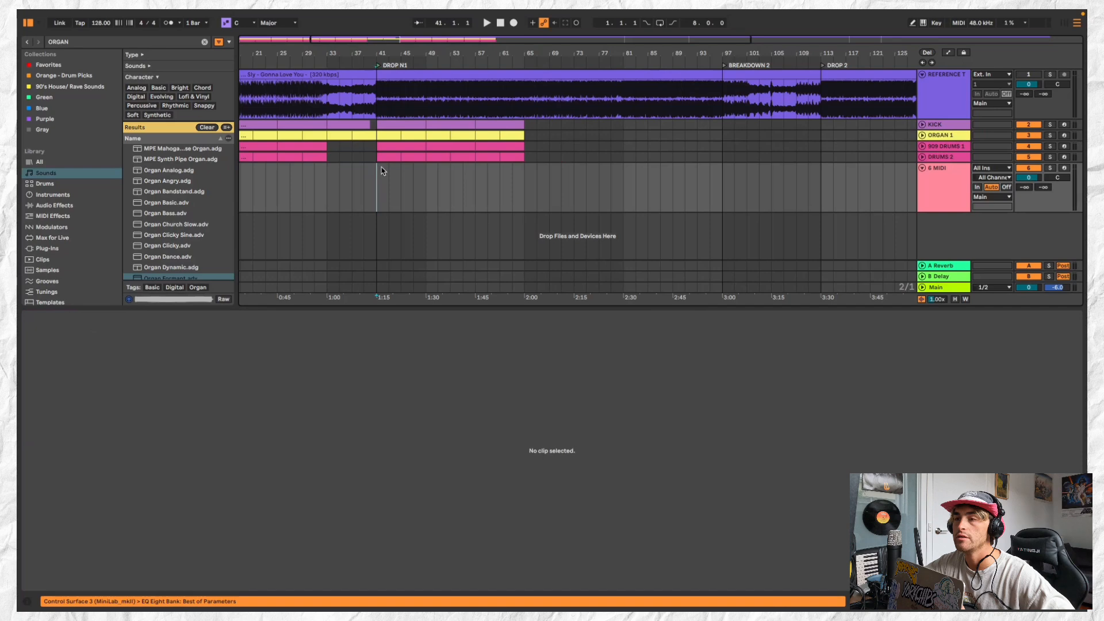
double_click(383, 166)
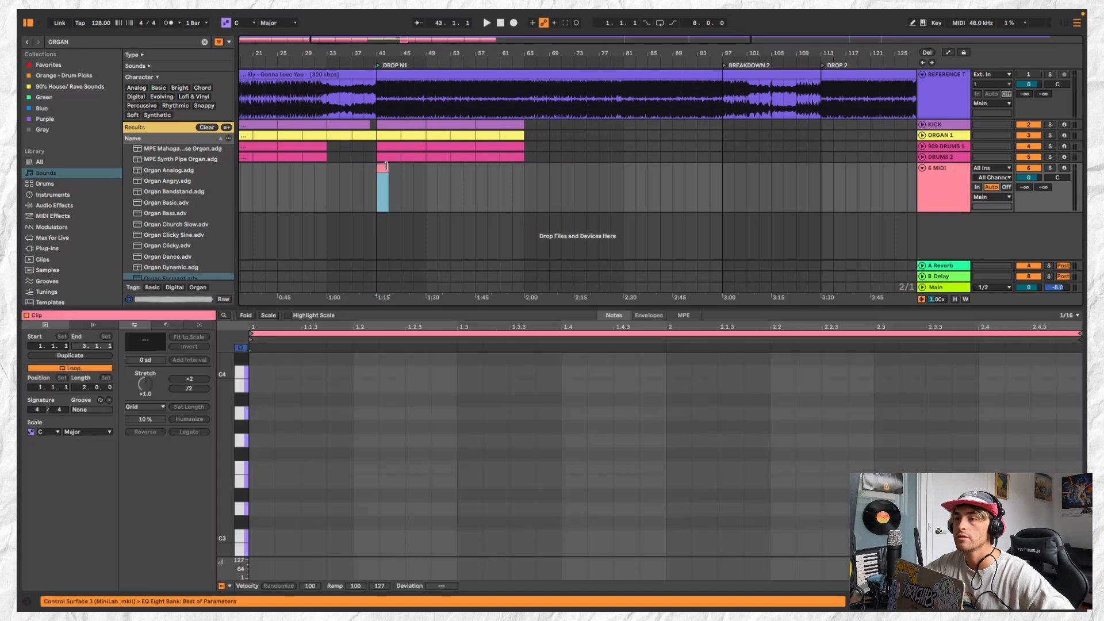
left_click_drag(385, 167, 423, 166)
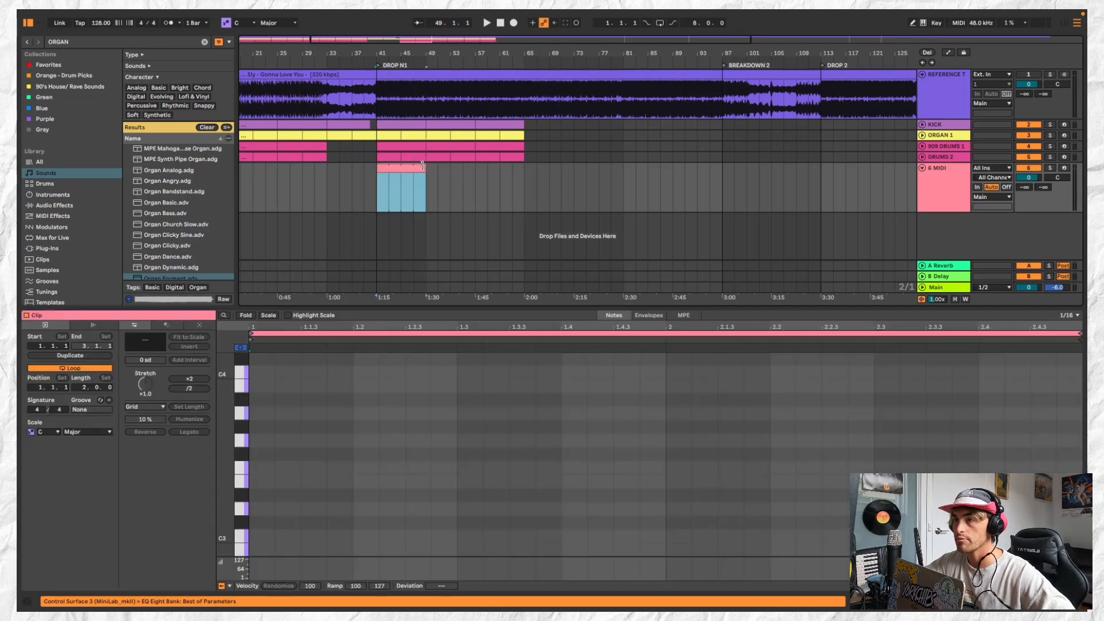
key("Delete")
Start hot-swapping the Open Hi Hat pad of the 909 Core Kit on 909 DRUMS 1 and widen the browser
left_click(940, 147)
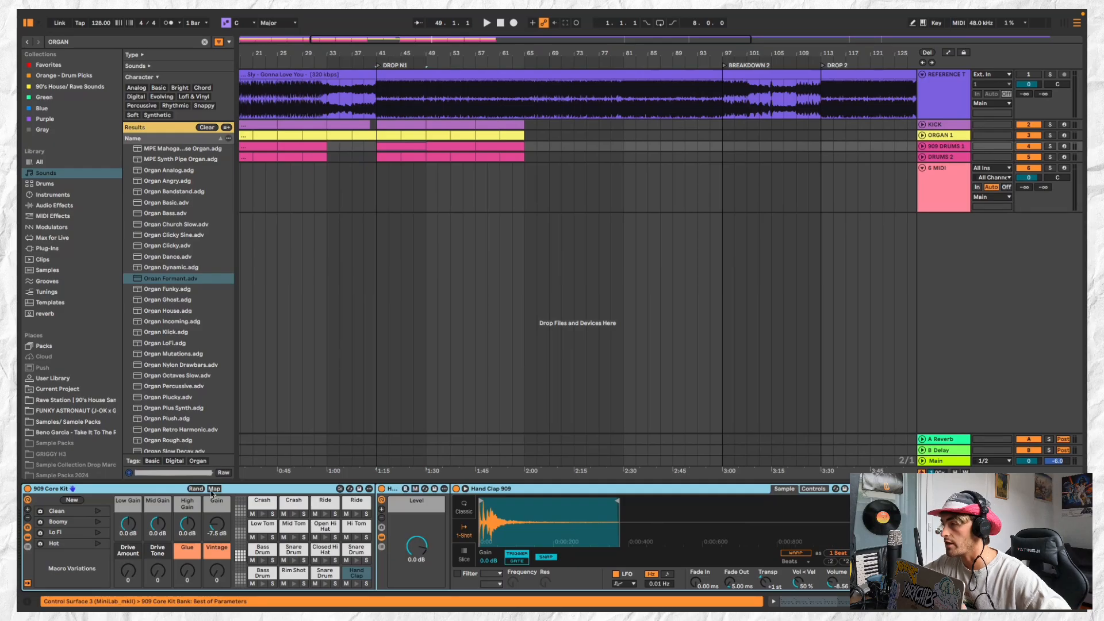
left_click(323, 528)
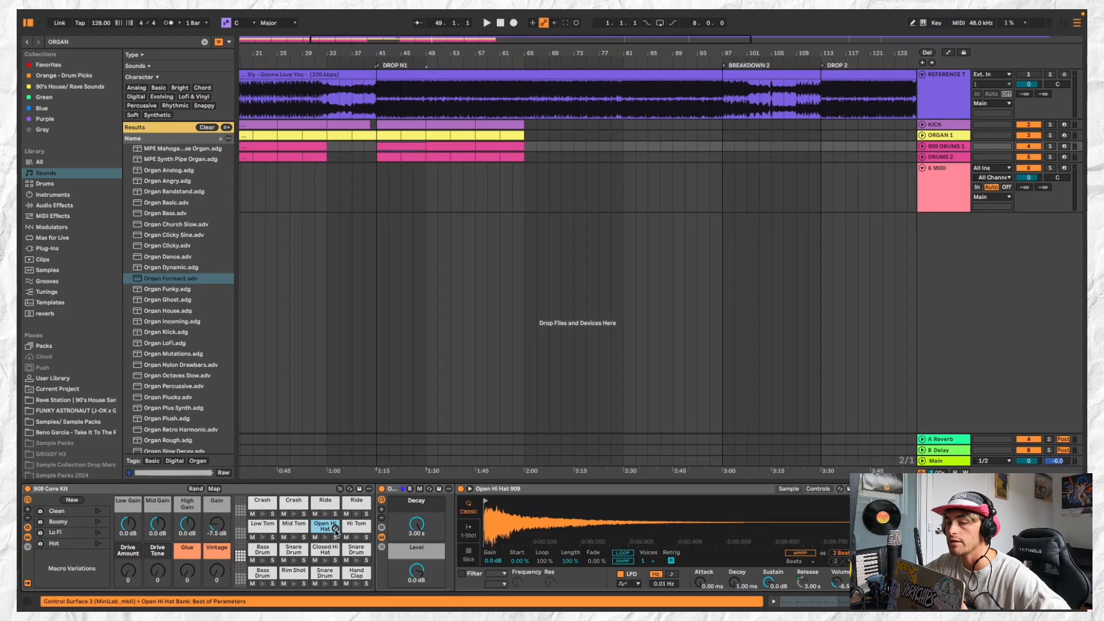
left_click(335, 529)
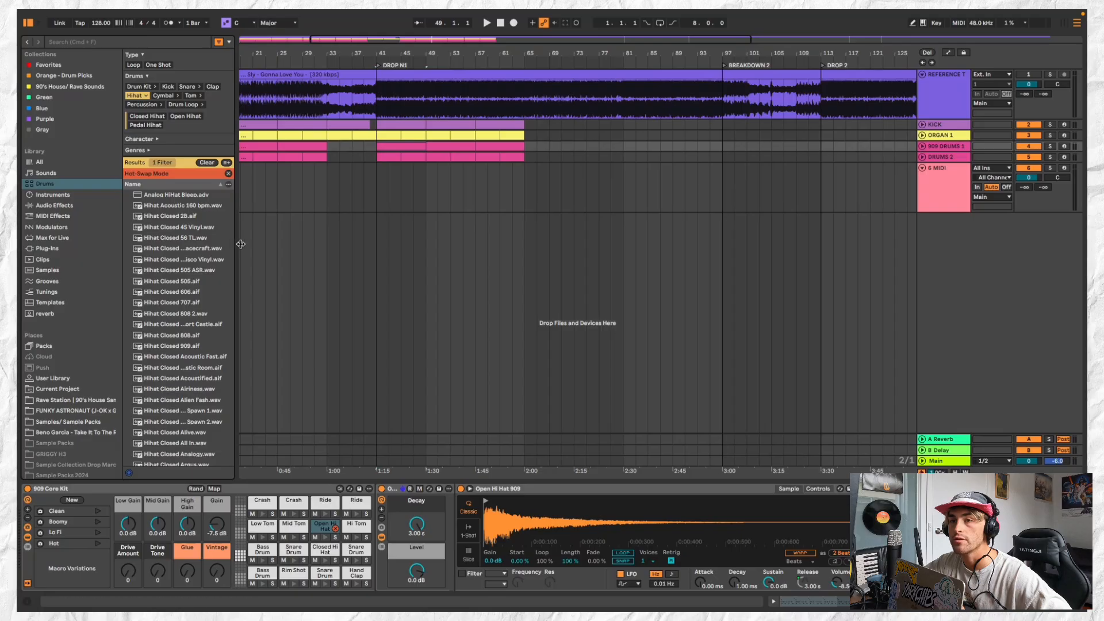
left_click_drag(237, 244, 326, 242)
Find the open hi-hat samples and audition Hihat Open Alien Fash, Analog, and Close 1 and and Close 2
scroll(247, 373, "down", 15)
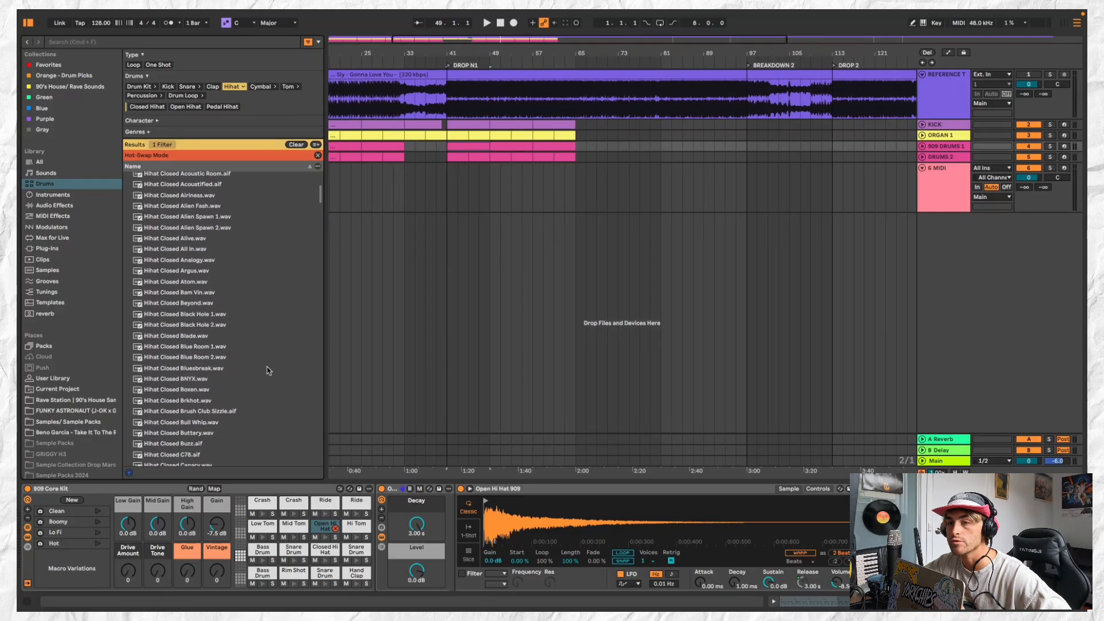
scroll(246, 377, "down", 20)
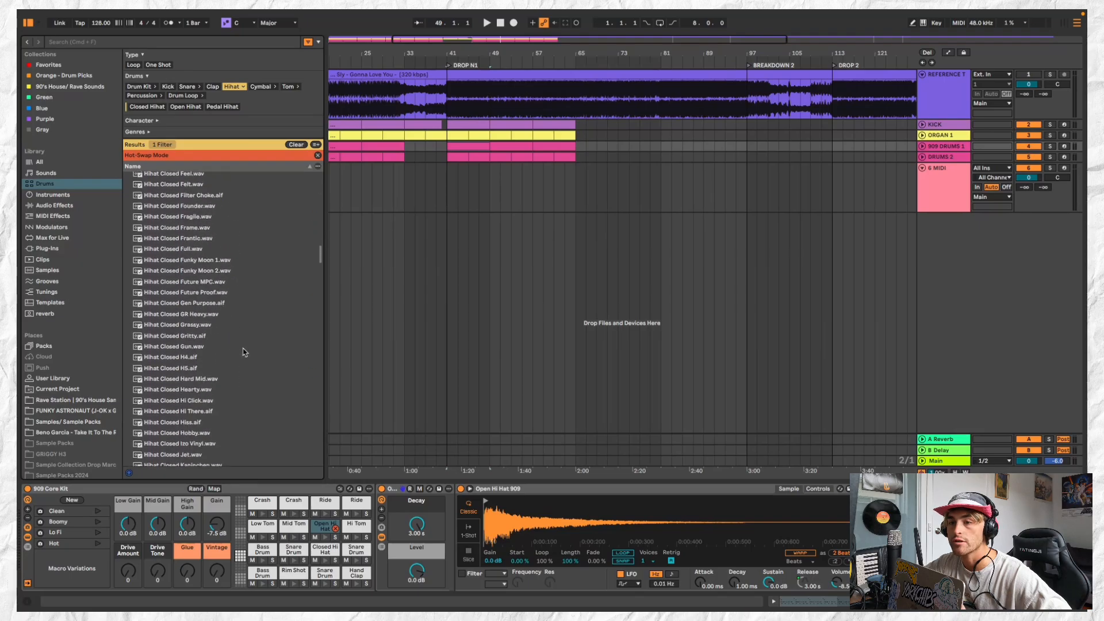
scroll(242, 351, "down", 10)
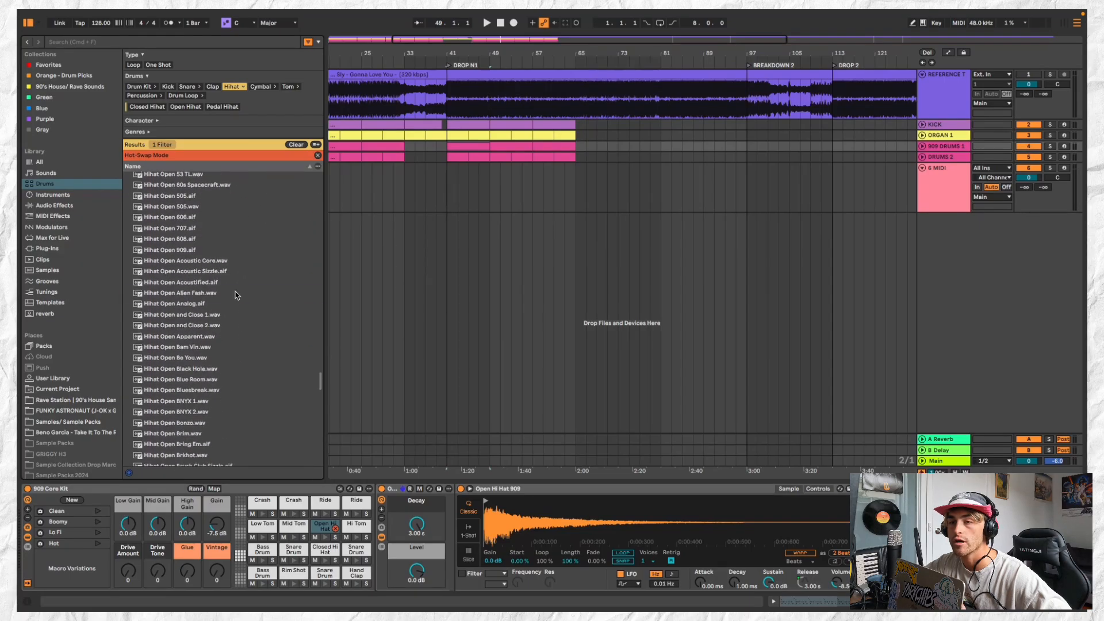
left_click(238, 293)
left_click(238, 303)
left_click(239, 315)
left_click(238, 325)
Compare Hihat Open Analog with Acoustified and Alien Fash, and load Hihat Open Analog.aif into the Open Hi Hat pad
left_click(245, 303)
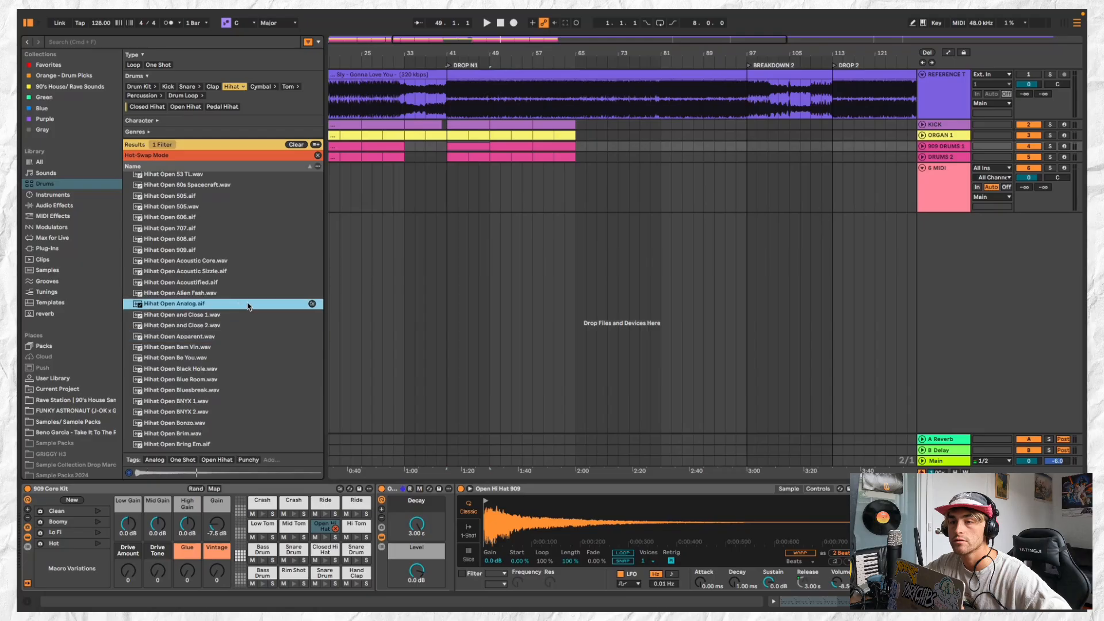
left_click(248, 282)
left_click(249, 304)
left_click(250, 295)
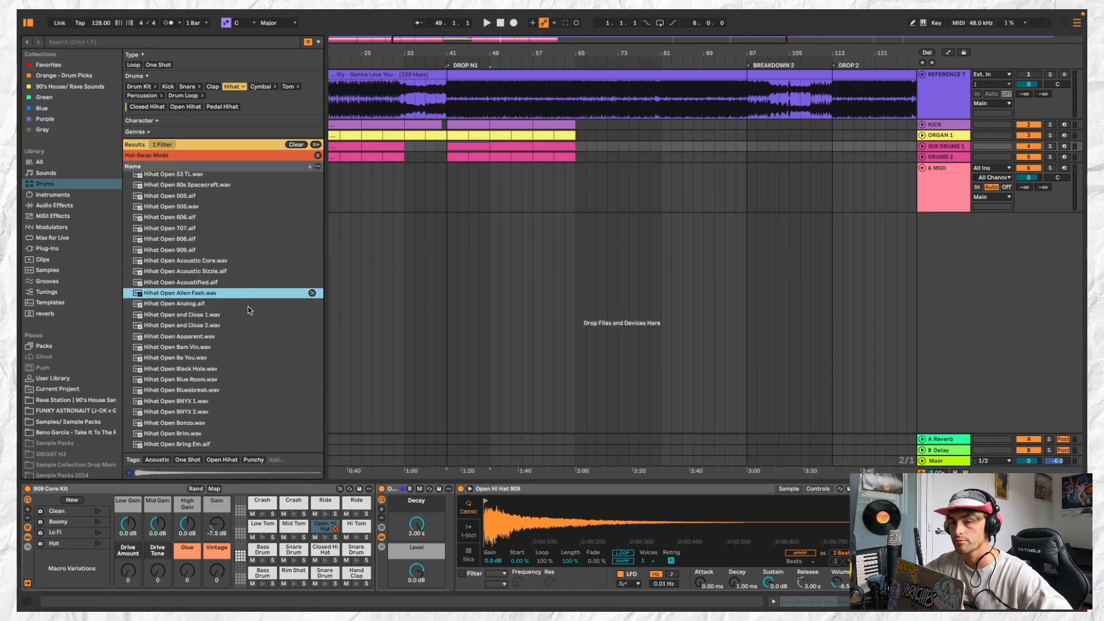
left_click(249, 304)
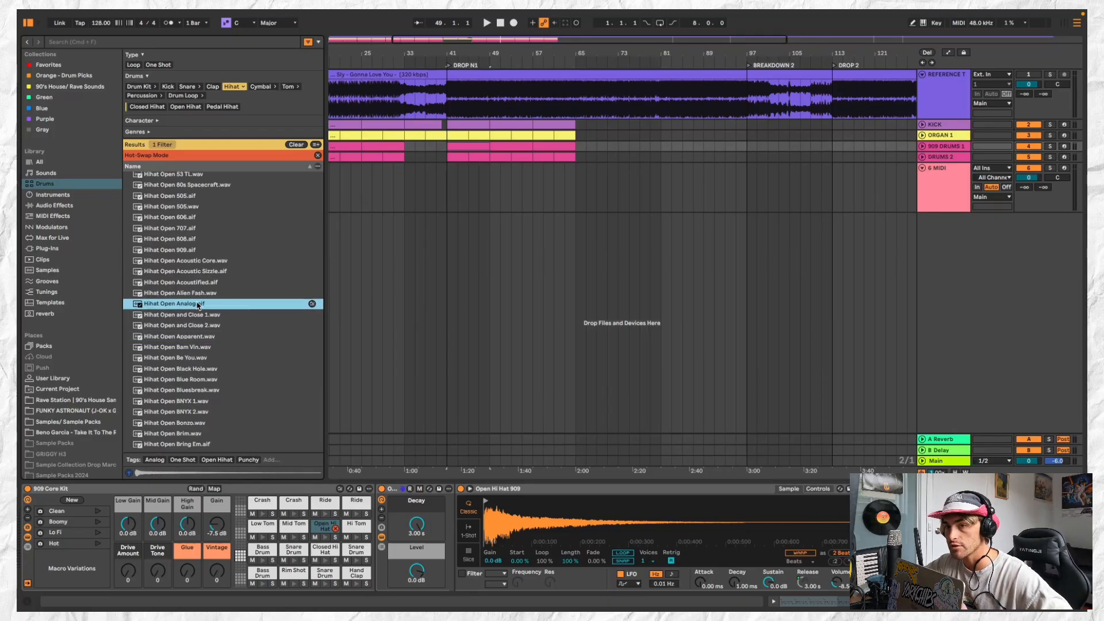
double_click(208, 304)
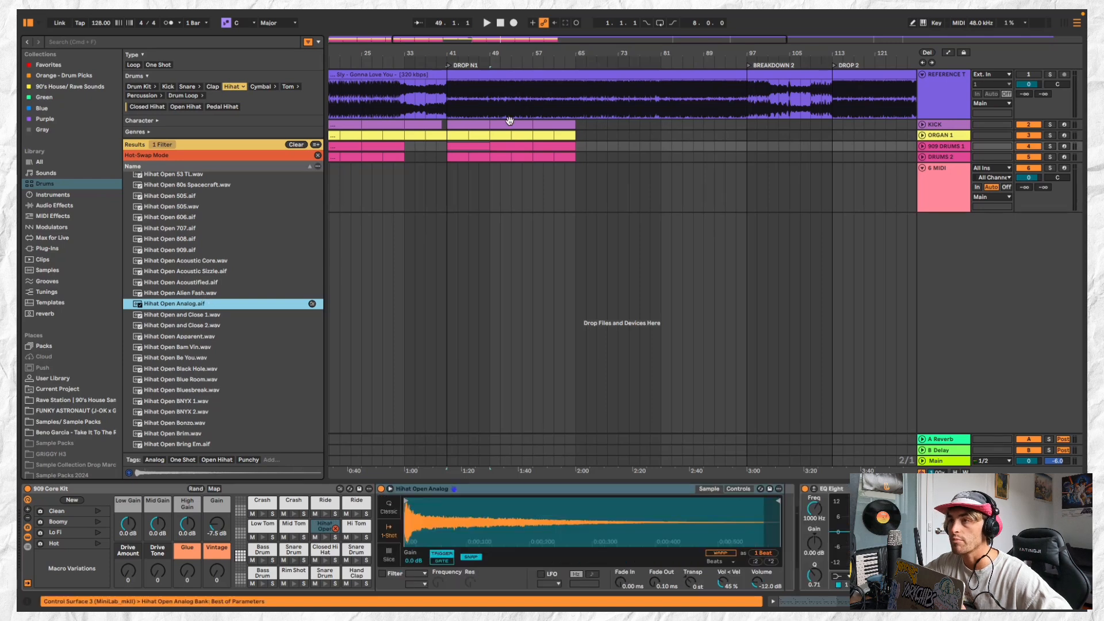
In the 909 DRUMS 1 clip at bar 41, replace the first open hi-hat note with an eighth note at 1.1.3, velocity 113
double_click(462, 144)
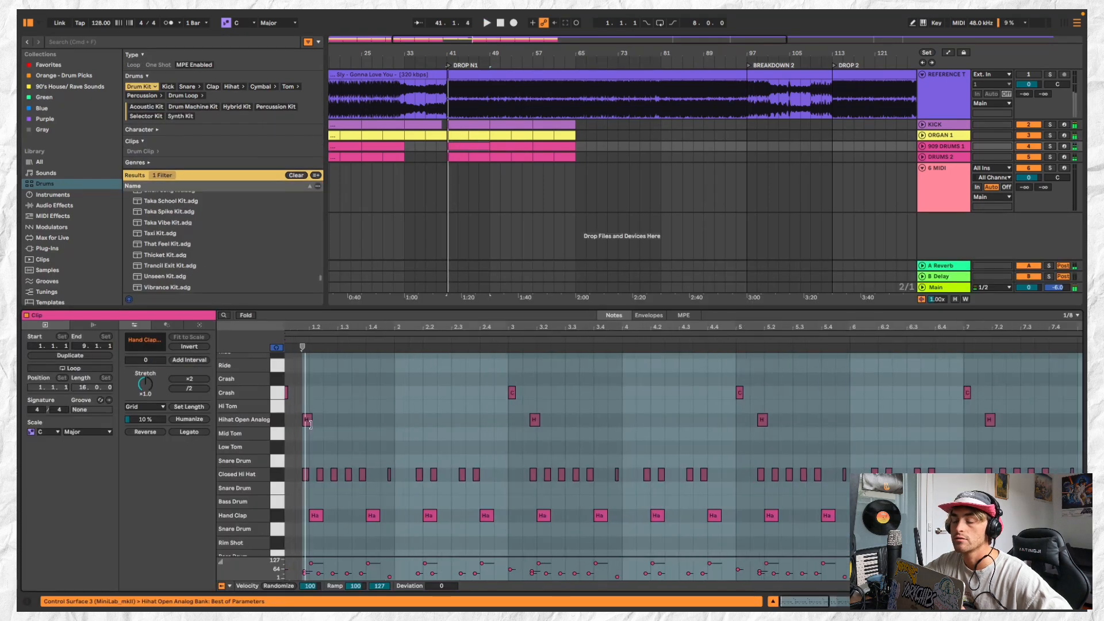
left_click(307, 420)
double_click(307, 424)
double_click(317, 424)
key("space")
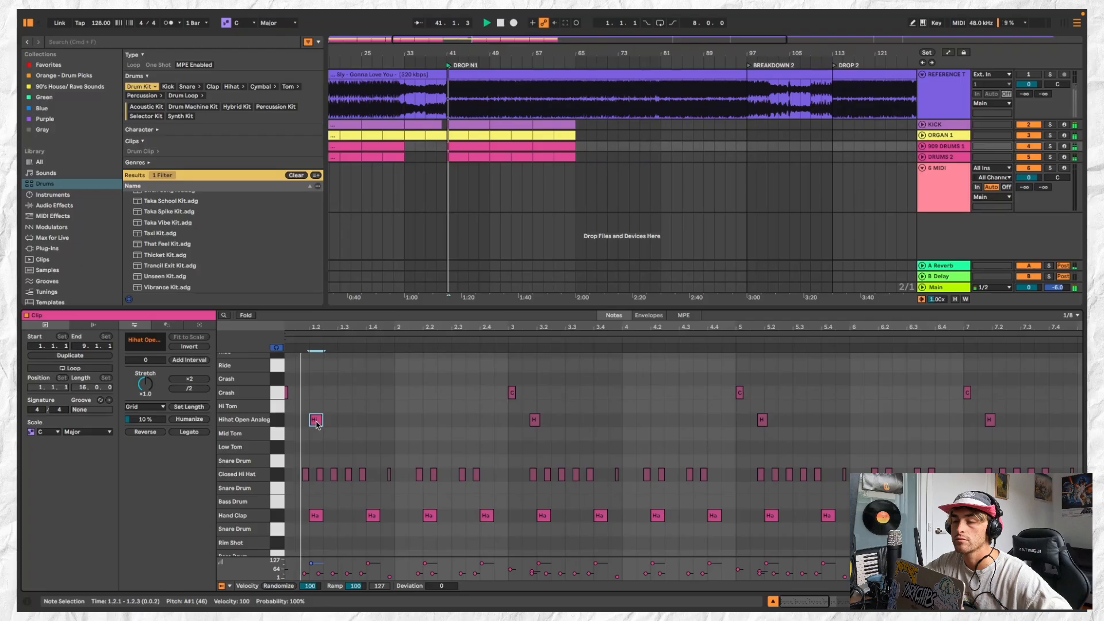
left_click_drag(317, 424, 304, 425)
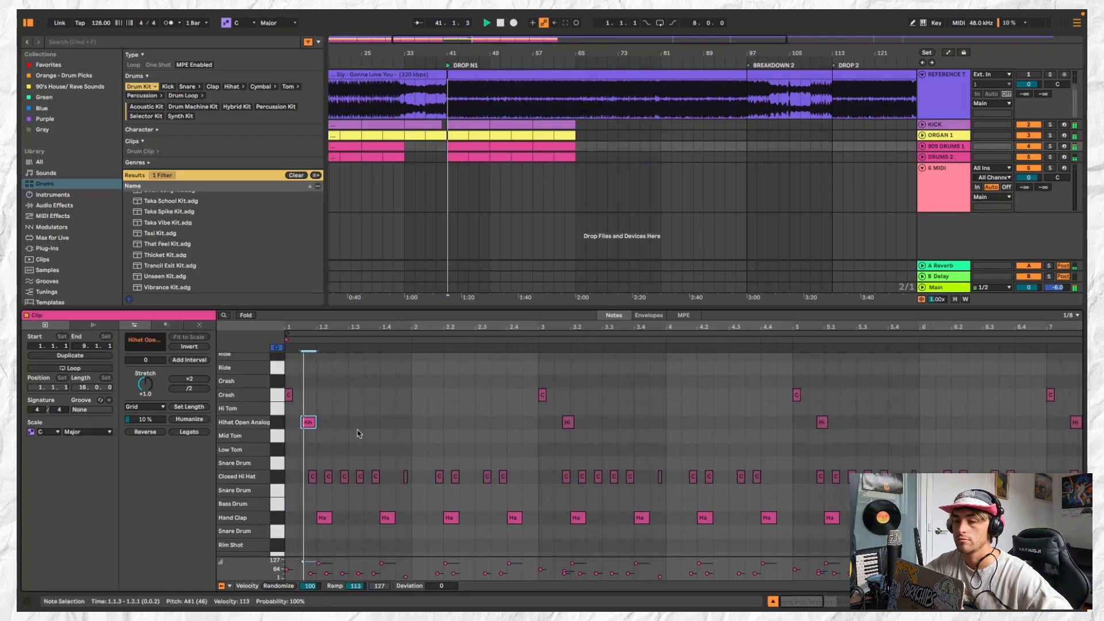
Add open hi-hat eighth notes at 1.2.3, 1.3.3 and 1.4.3
double_click(339, 422)
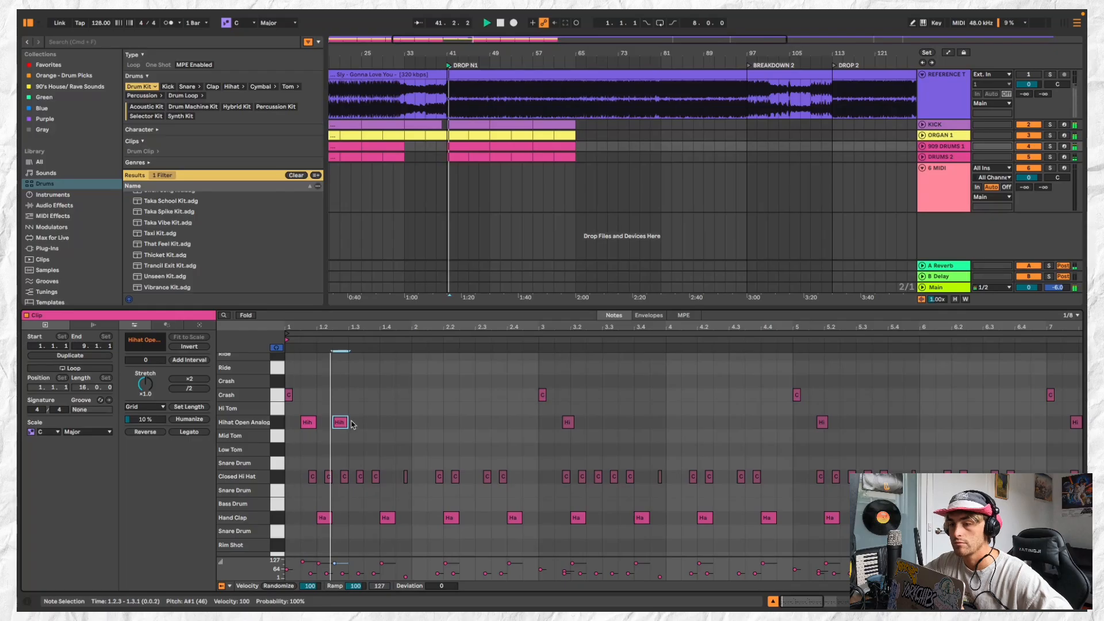
double_click(371, 422)
double_click(404, 422)
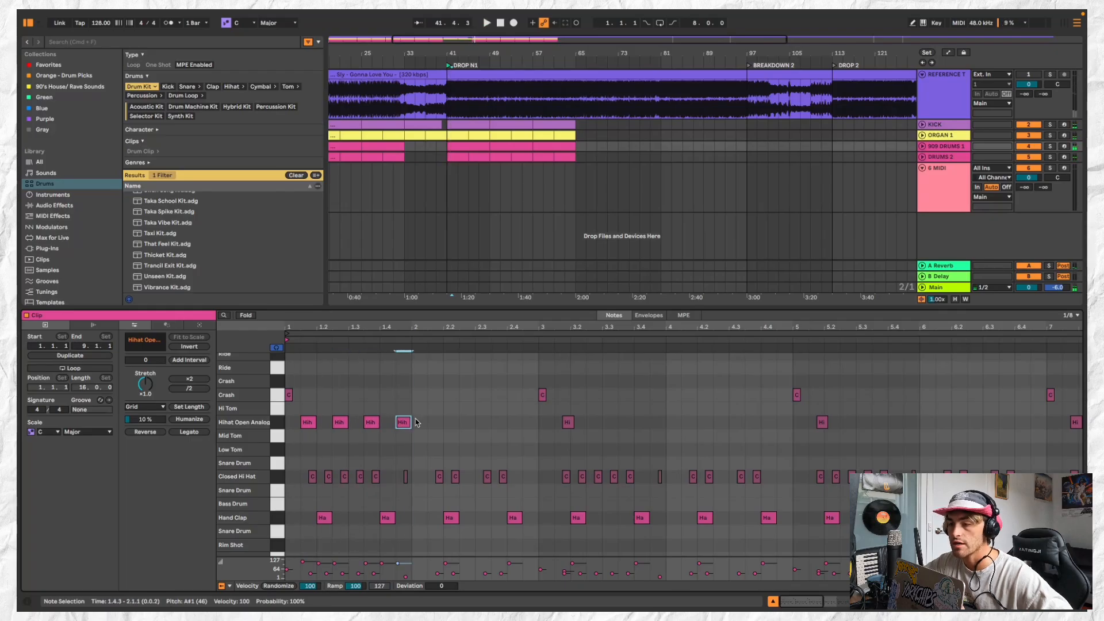
Duplicate the first bar's four offbeat open hi-hats into bars 2 and 3, removing the old open hi-hat note in bar 3
left_click_drag(428, 427, 306, 429)
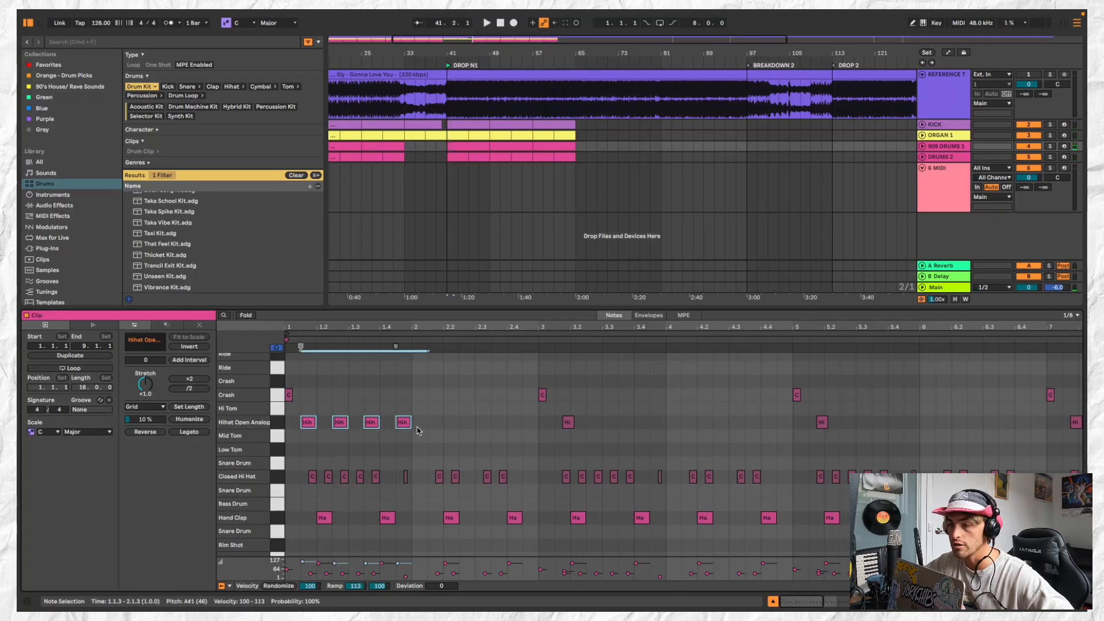
key("super+d")
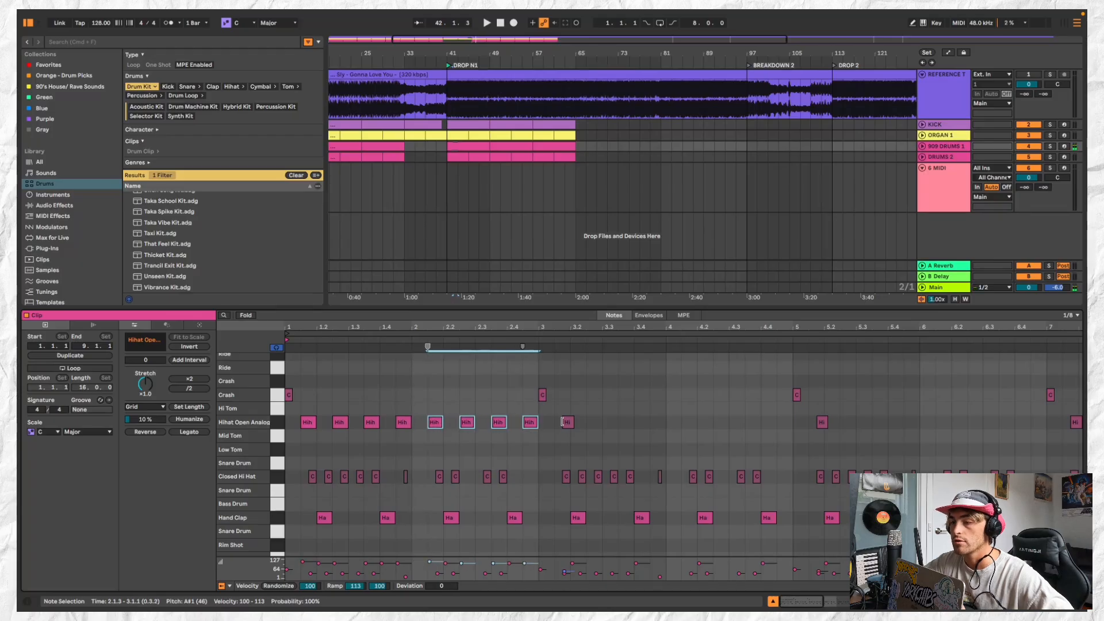
key("super+d")
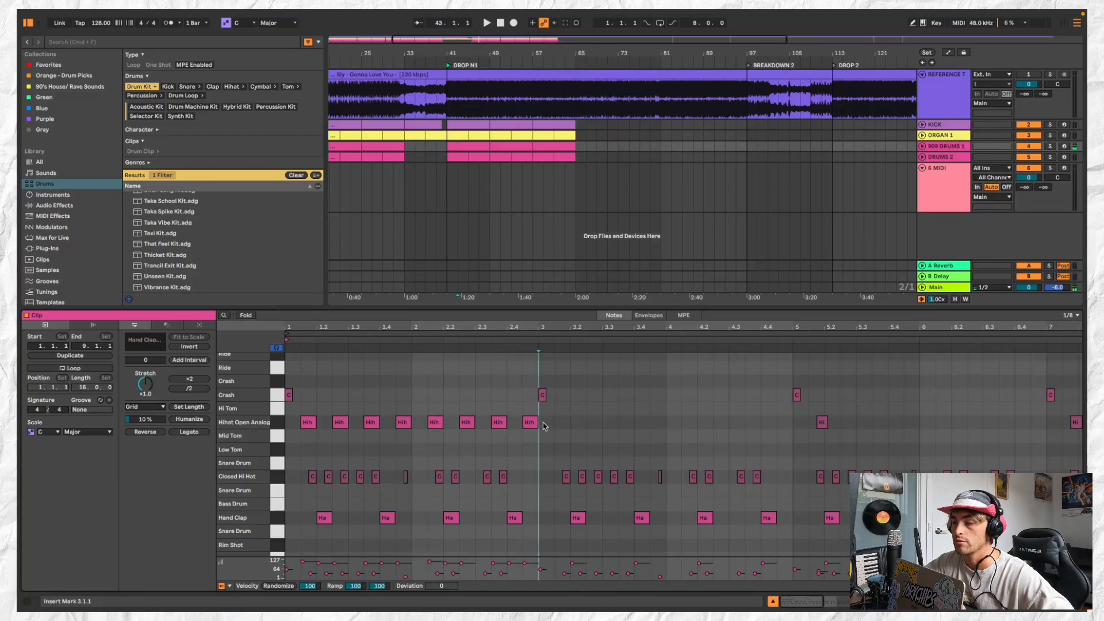
mouse_move(564, 425)
left_mouse_down()
mouse_move(551, 424)
mouse_move(568, 424)
left_mouse_up()
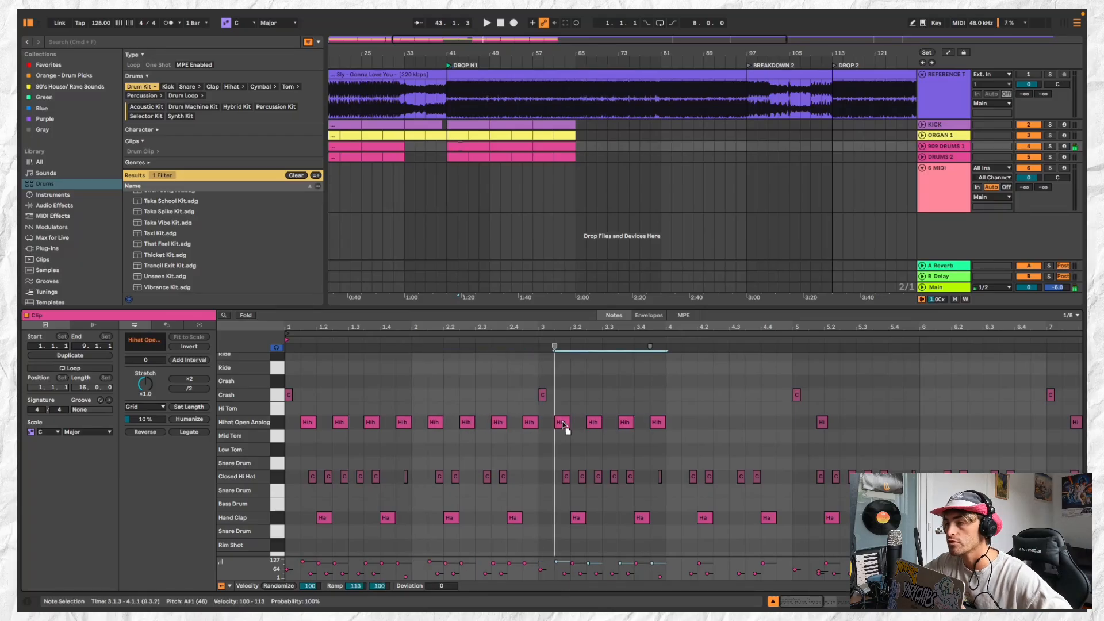
Raise the 909 Core Kit's High Gain to 2.7 dB while listening to the drop
double_click(947, 147)
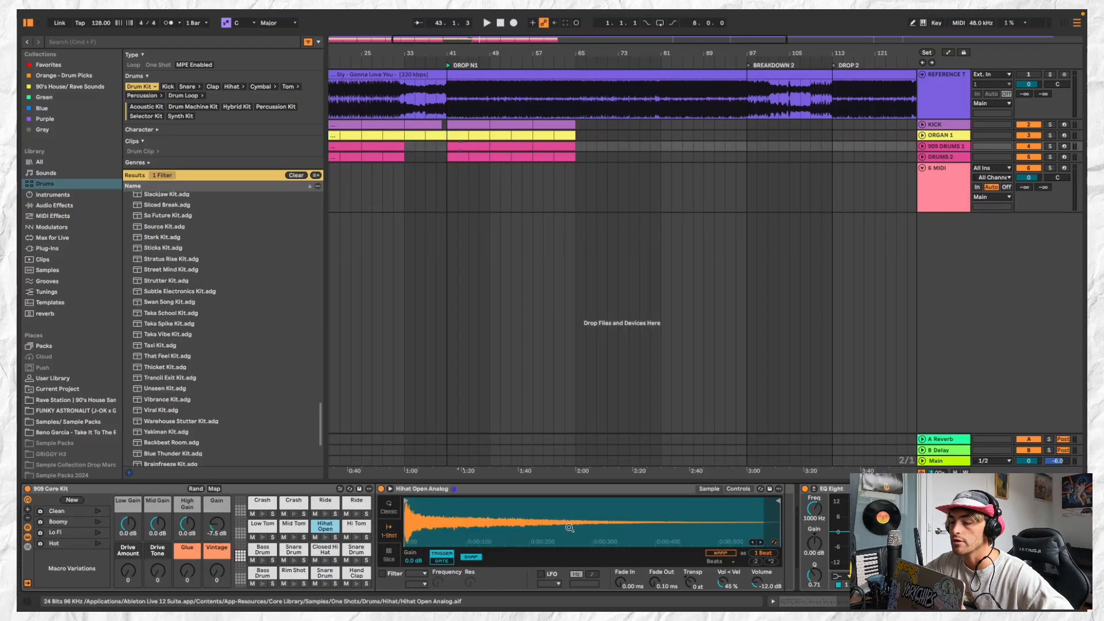
key("space")
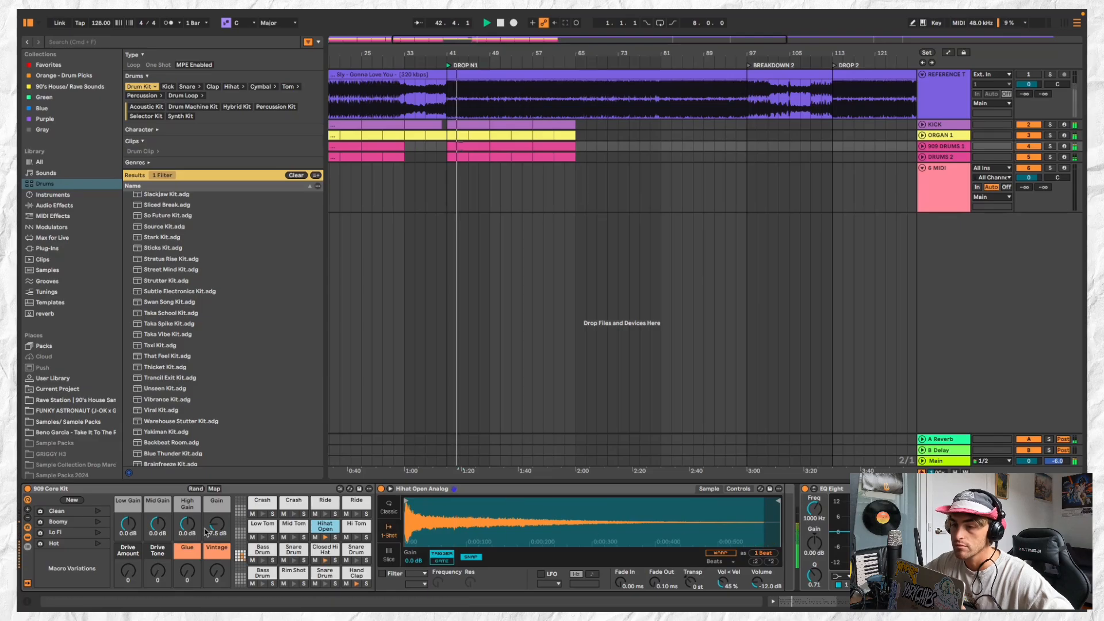
left_click_drag(185, 532, 185, 521)
key("space")
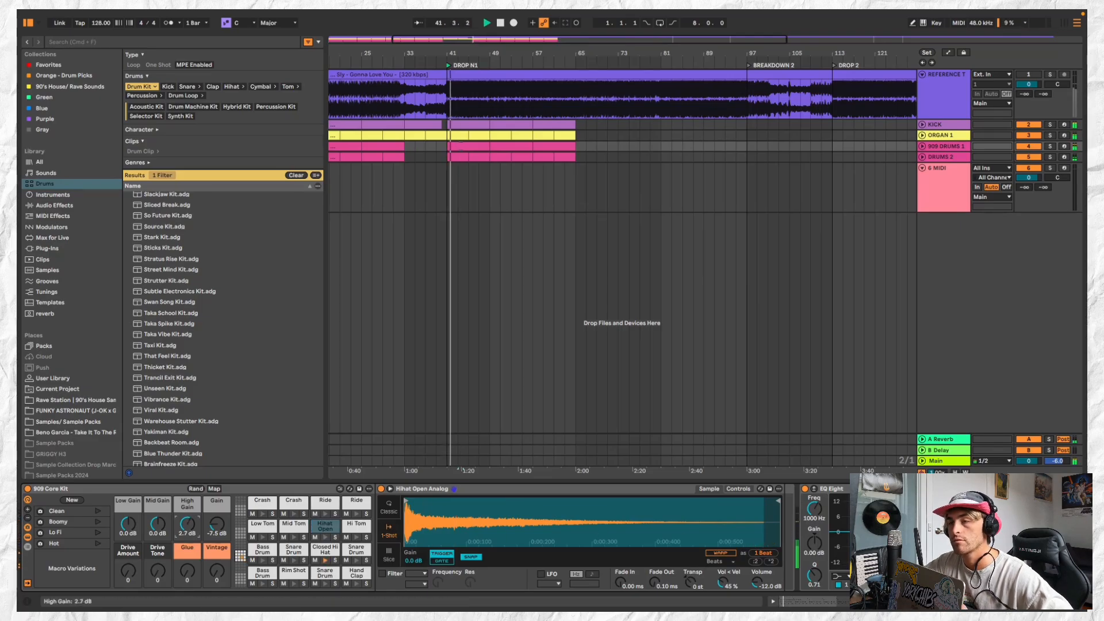
Shorten the 909 DRUMS 1 clip at bar 41 to two bars and duplicate it three times up to bar 49
left_click_drag(489, 147, 460, 149)
double_click(457, 148)
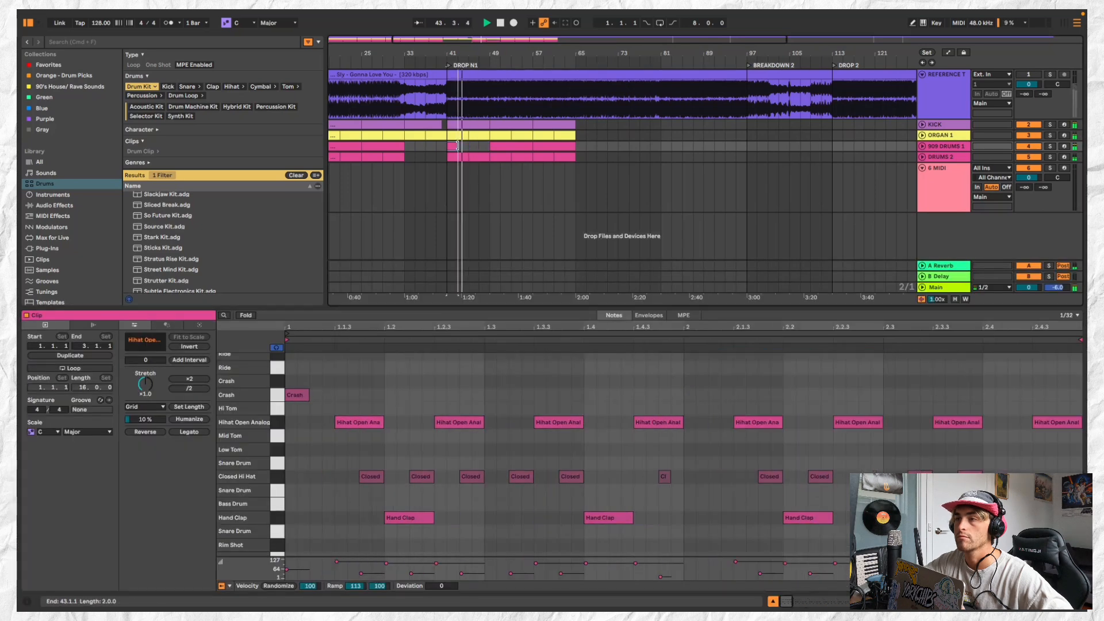
key("space")
key("space")
key("super+d")
key("super+d")
key("super+d")
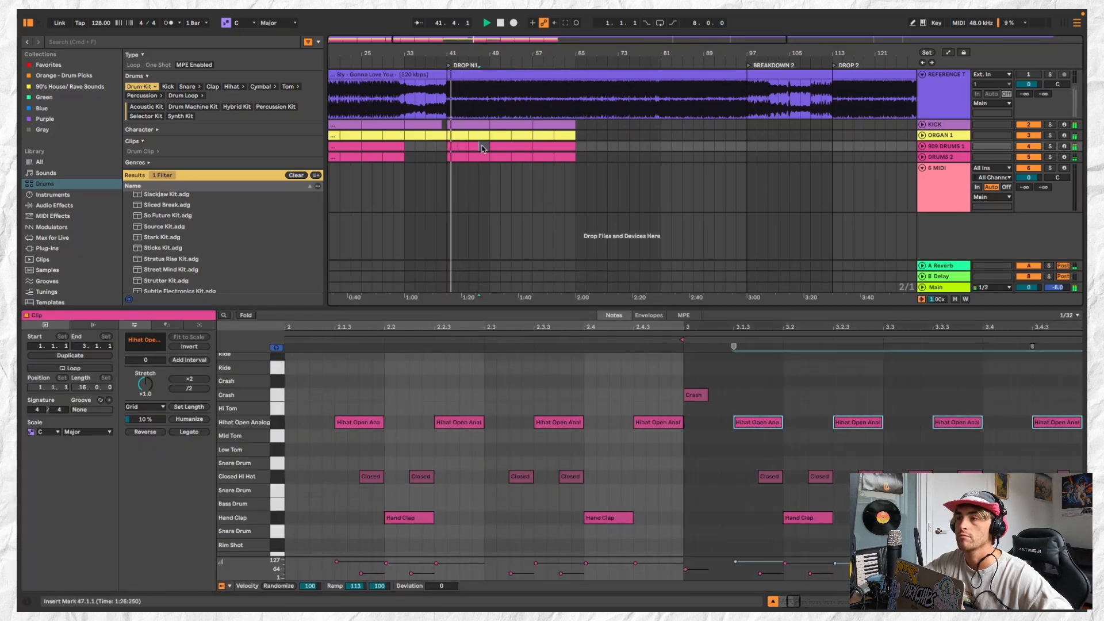
Duplicate the block of four two-bar 909 DRUMS 1 clips twice to fill bars 49 to 65
left_click(453, 146, "shift")
key("super+d")
key("super+d")
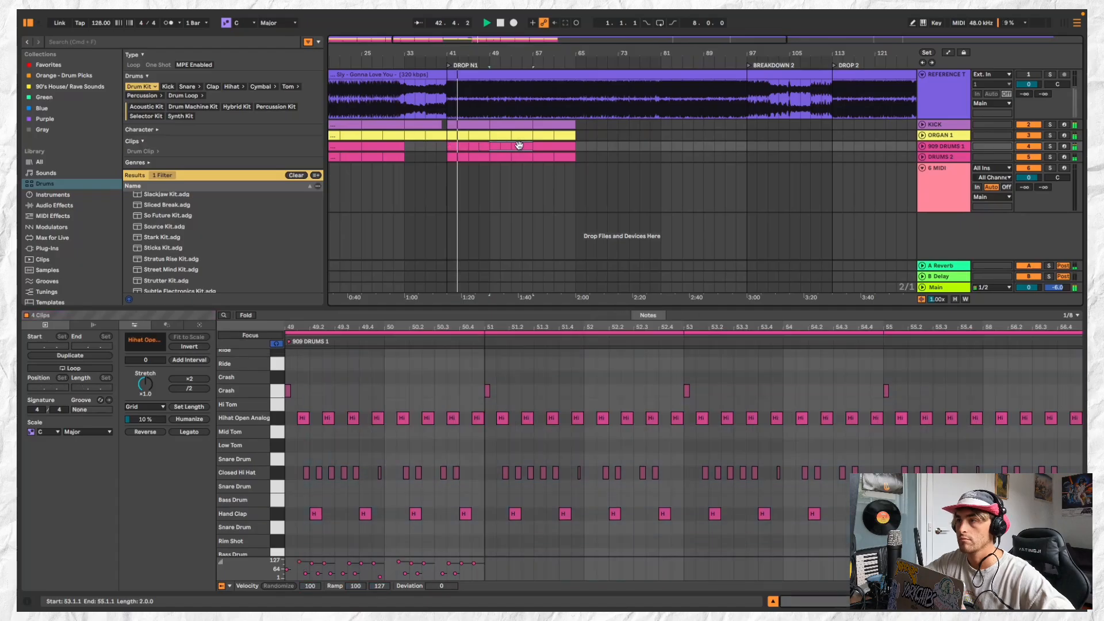
Delete the crash from the 909 DRUMS 1 clip at bar 43 and repeat the crash-free clip up to bar 49
scroll(439, 148, "up", 5)
double_click(481, 145)
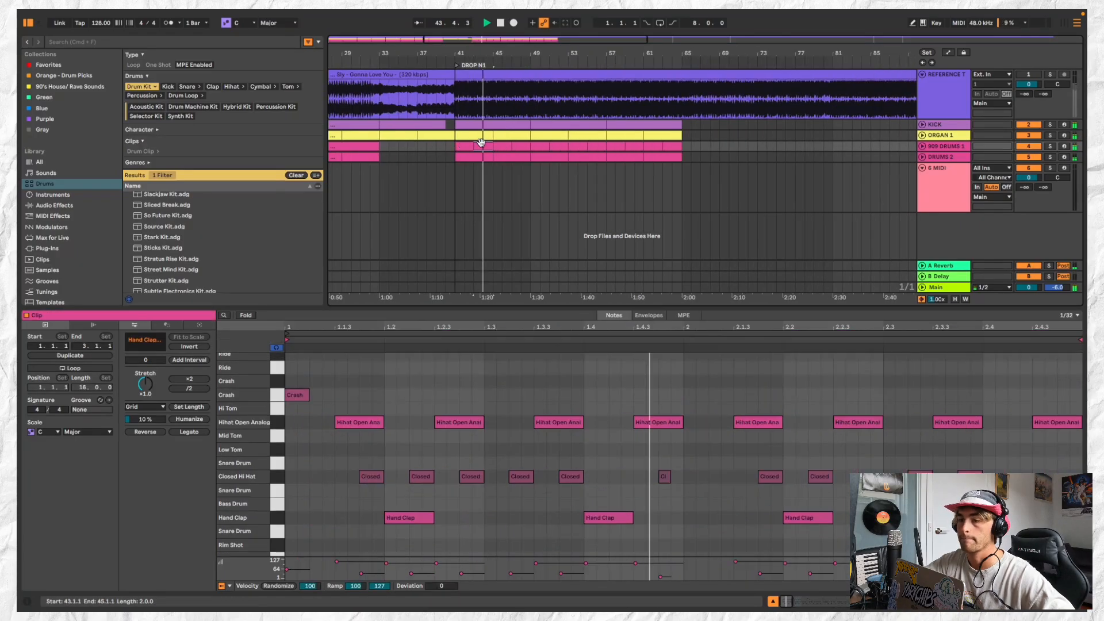
double_click(293, 397)
key("space")
key("space")
left_click(479, 146)
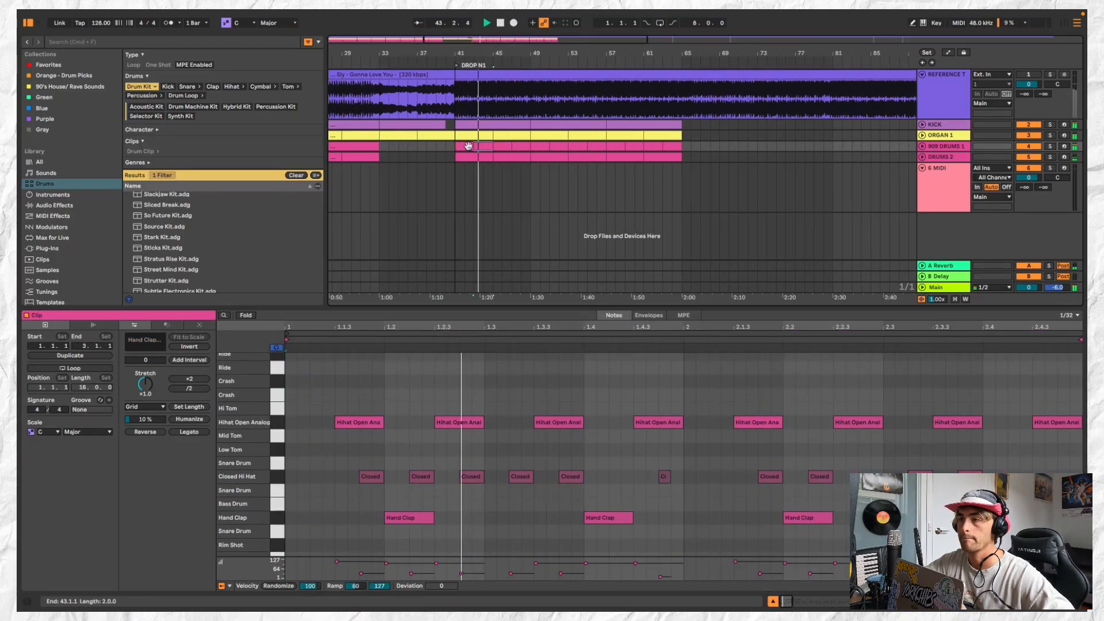
left_click(467, 146, "shift")
scroll(468, 146, "down", 5)
left_click(483, 146)
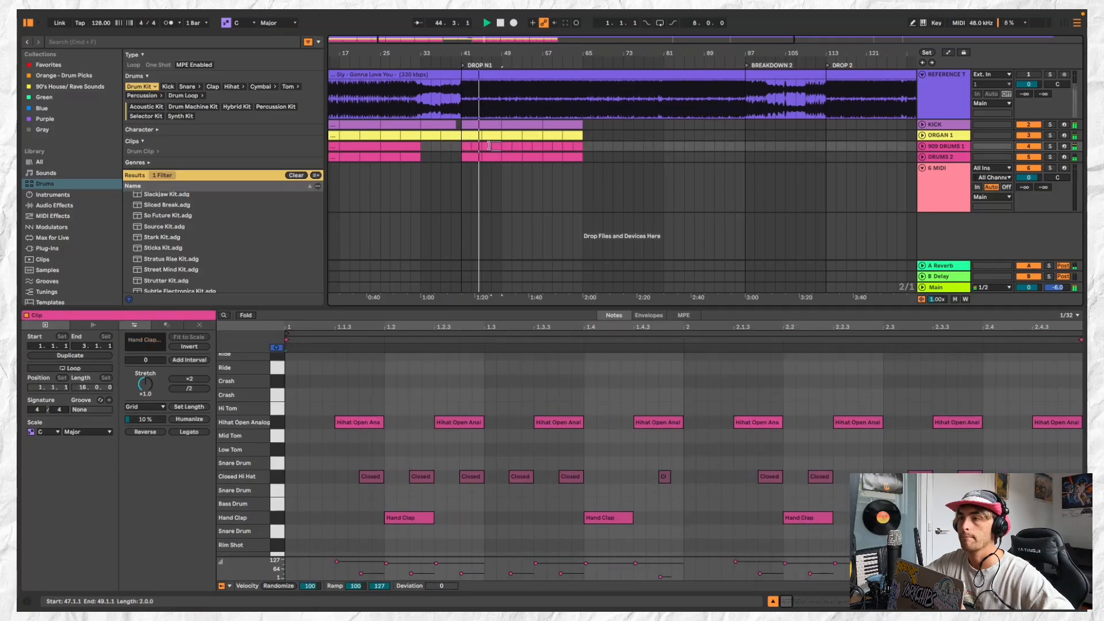
Consolidate the two ORGAN 1 clips in bars 41 to 49 into one eight-bar clip and paste it at bars 49 and 57
scroll(471, 145, "down", 2)
left_click(488, 136)
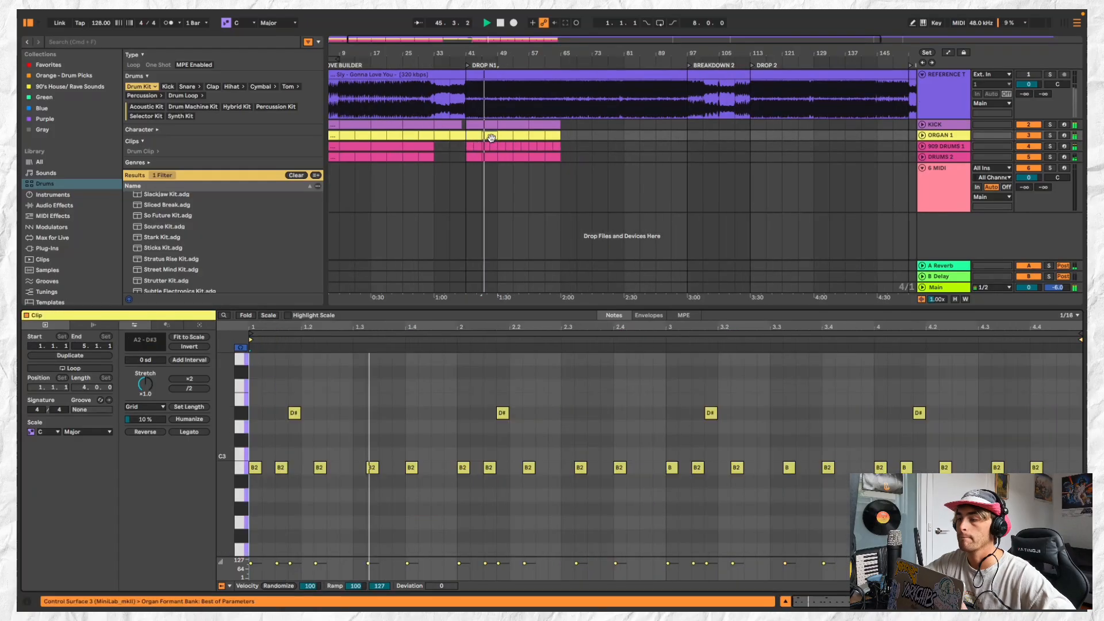
left_click(493, 134)
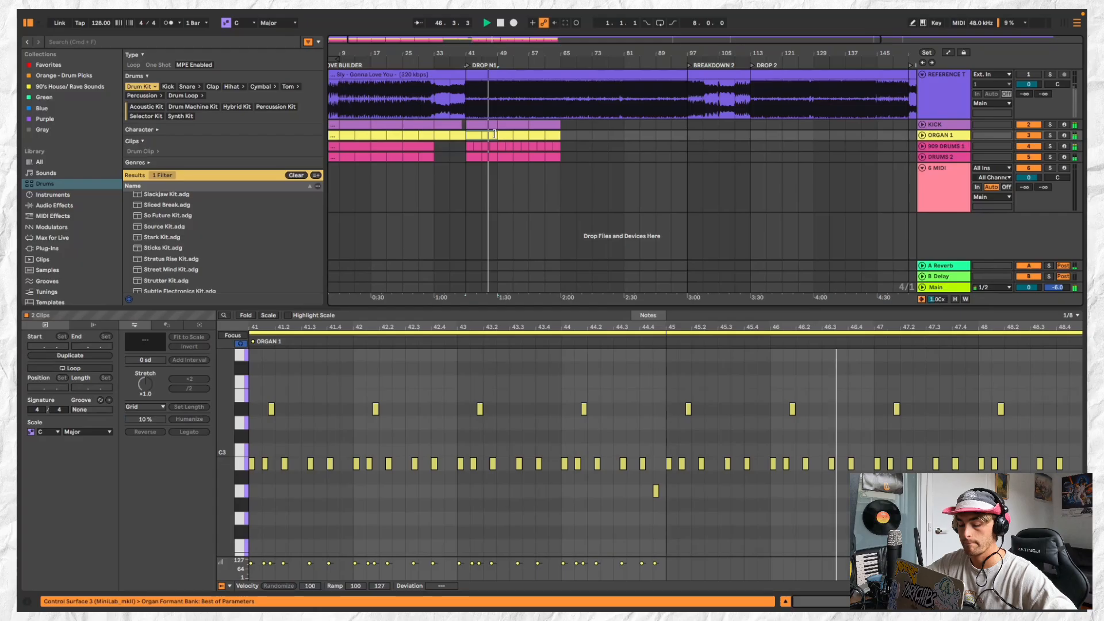
left_click(504, 133)
key("super+v")
left_click(535, 134)
key("super+v")
key("space")
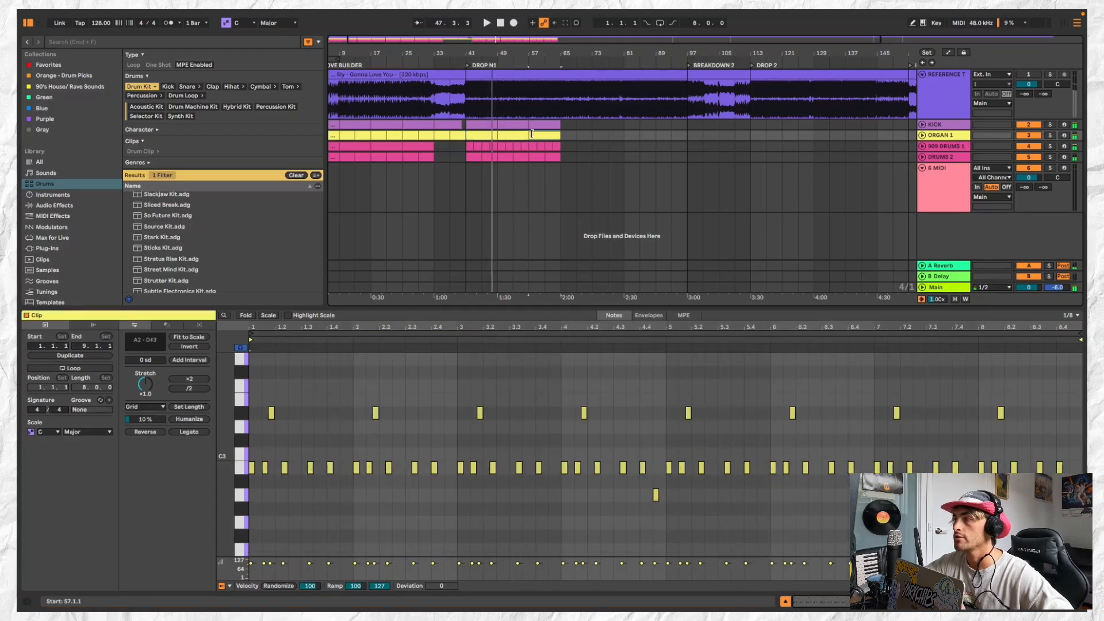
Listen to the soloed reference track from bar 29, then unsolo it
left_click(934, 197)
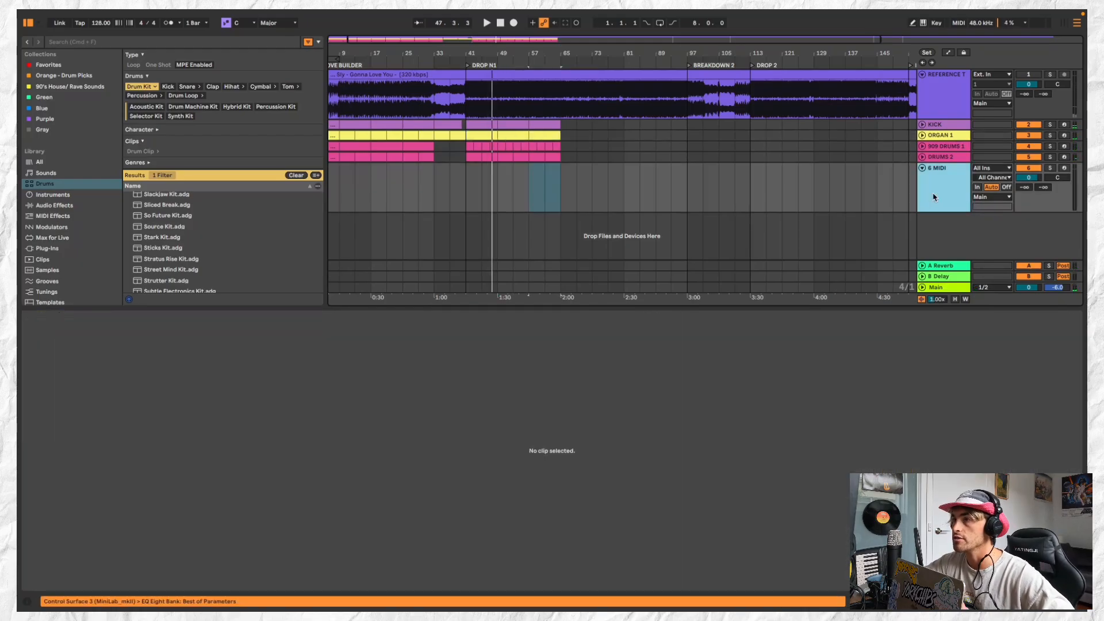
left_click(420, 101)
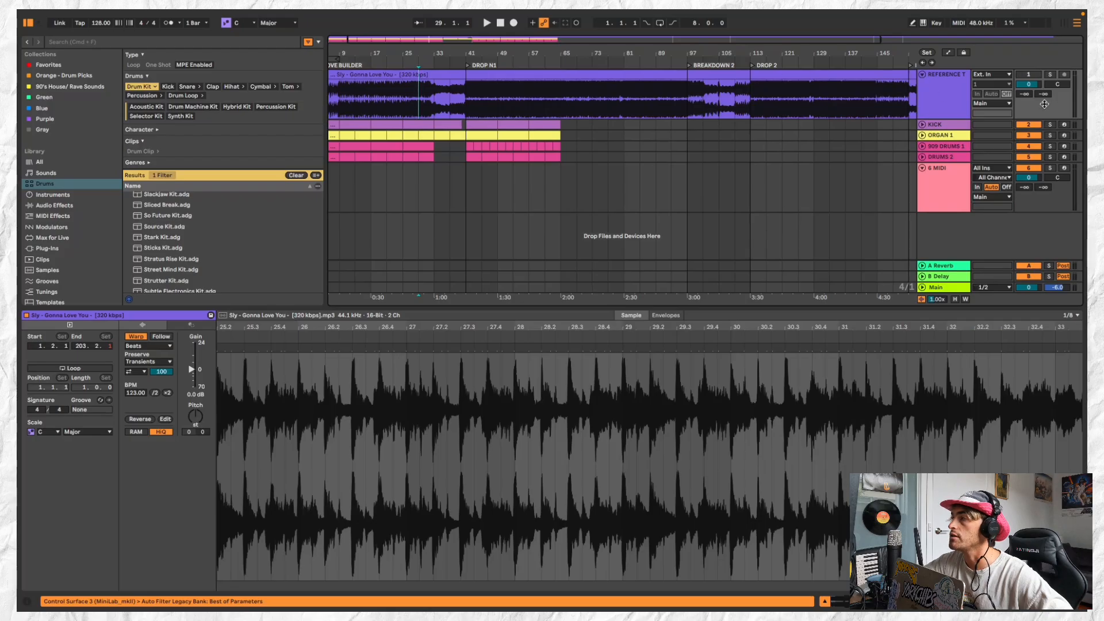
left_click(1050, 76)
key("space")
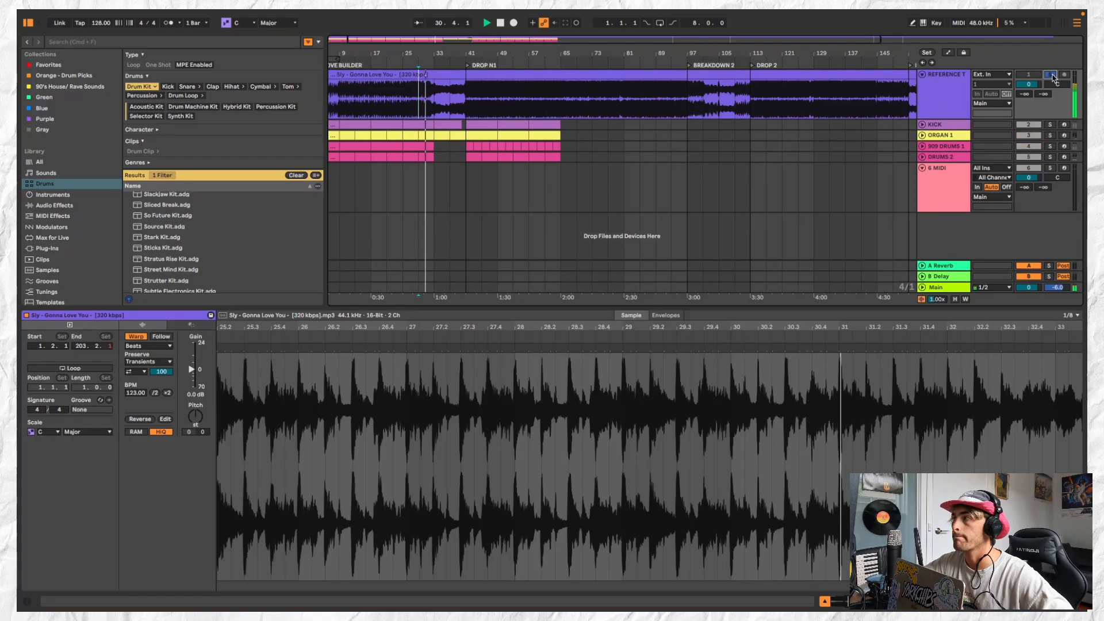
left_click(1051, 75)
key("space")
left_click(464, 158)
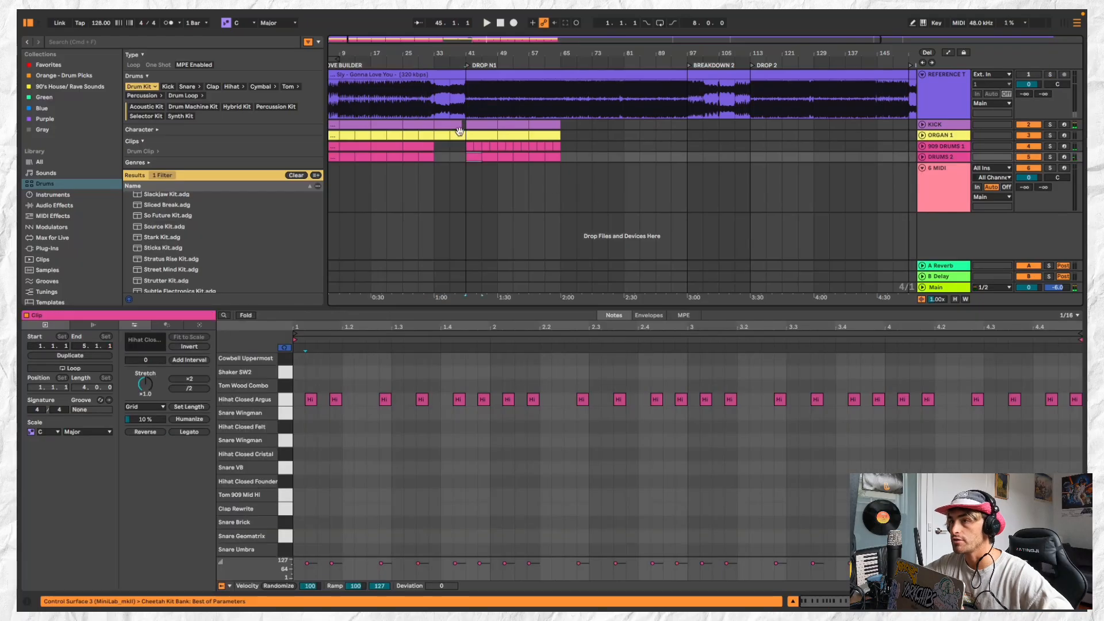
left_click(493, 157, "shift")
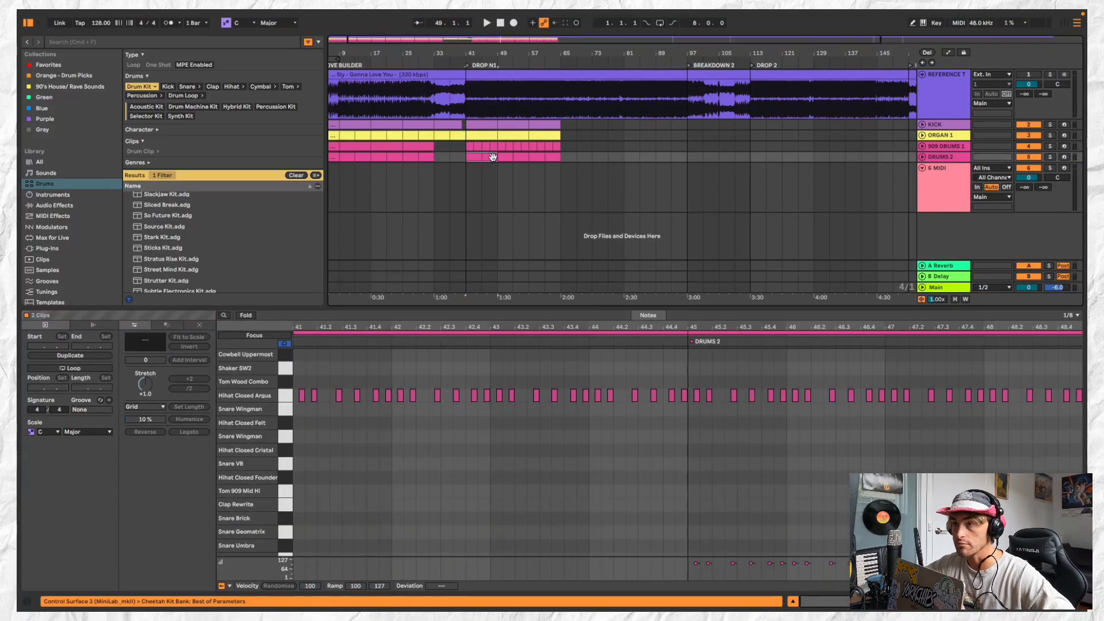
left_click(470, 169)
Create an empty MIDI clip on the 6 MIDI track spanning bars 33 to 41 and play the section from bar 33
left_click(924, 197)
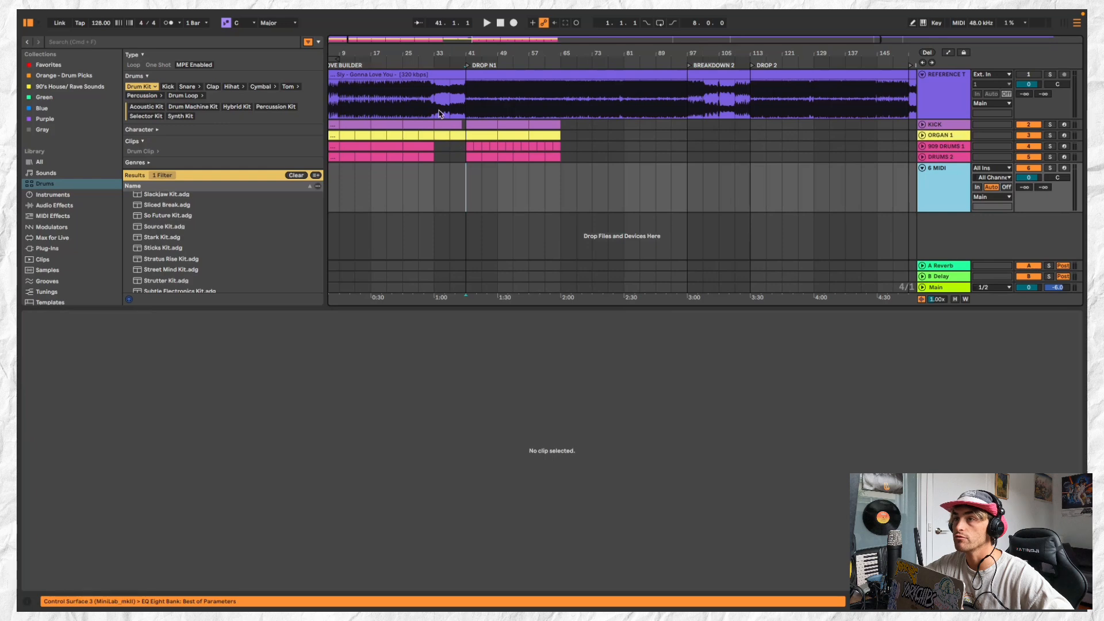
double_click(440, 172)
left_click_drag(449, 168, 465, 167)
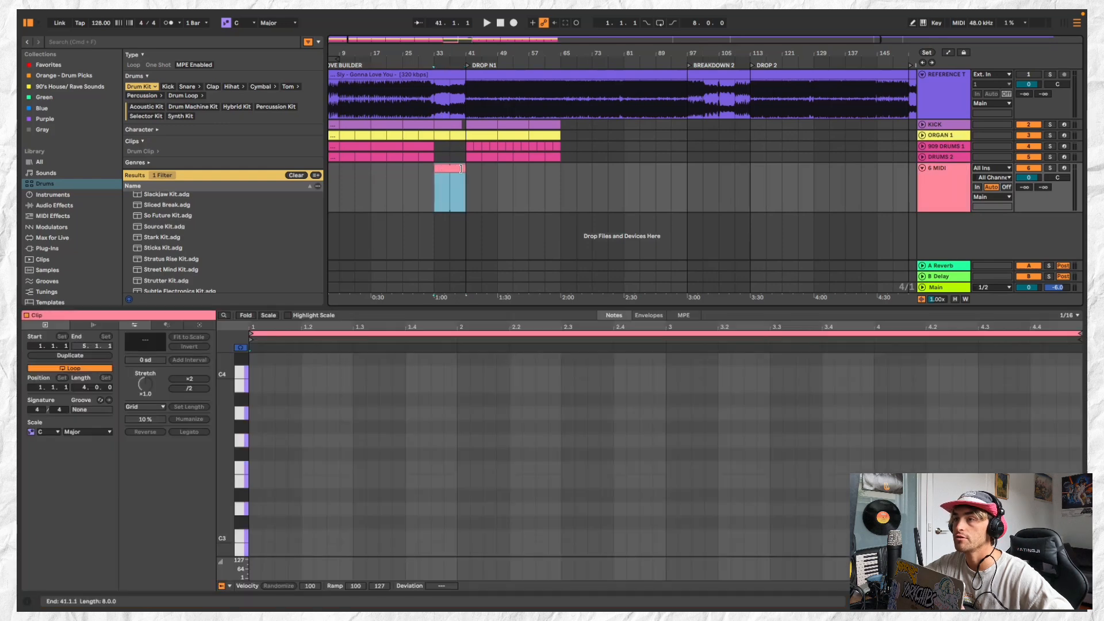
left_click(479, 137)
left_click(451, 120)
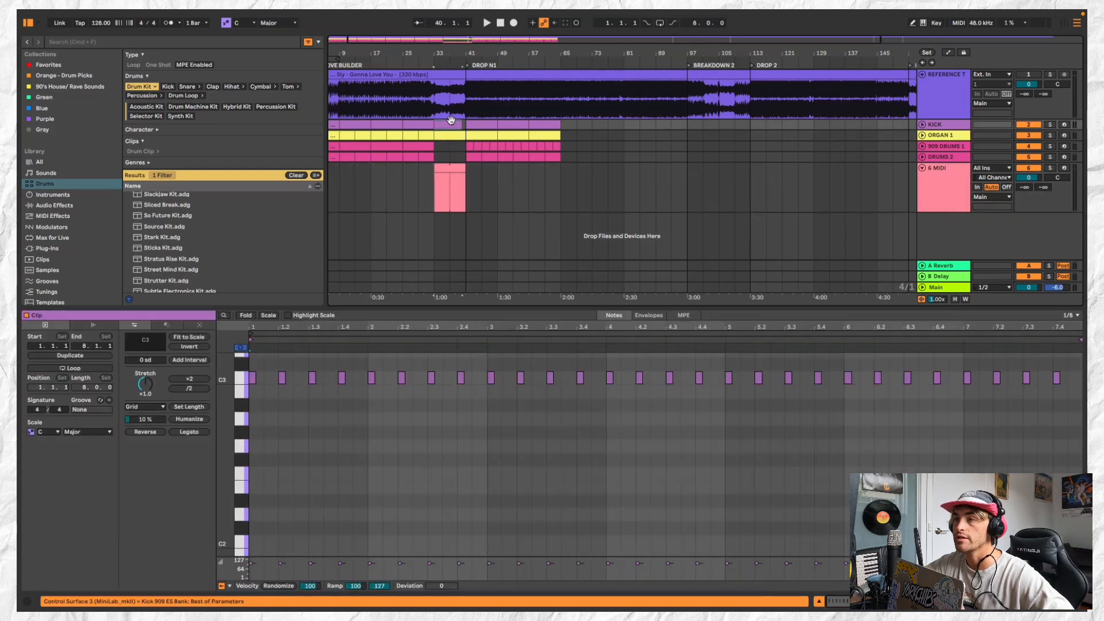
key("space")
left_click(451, 190)
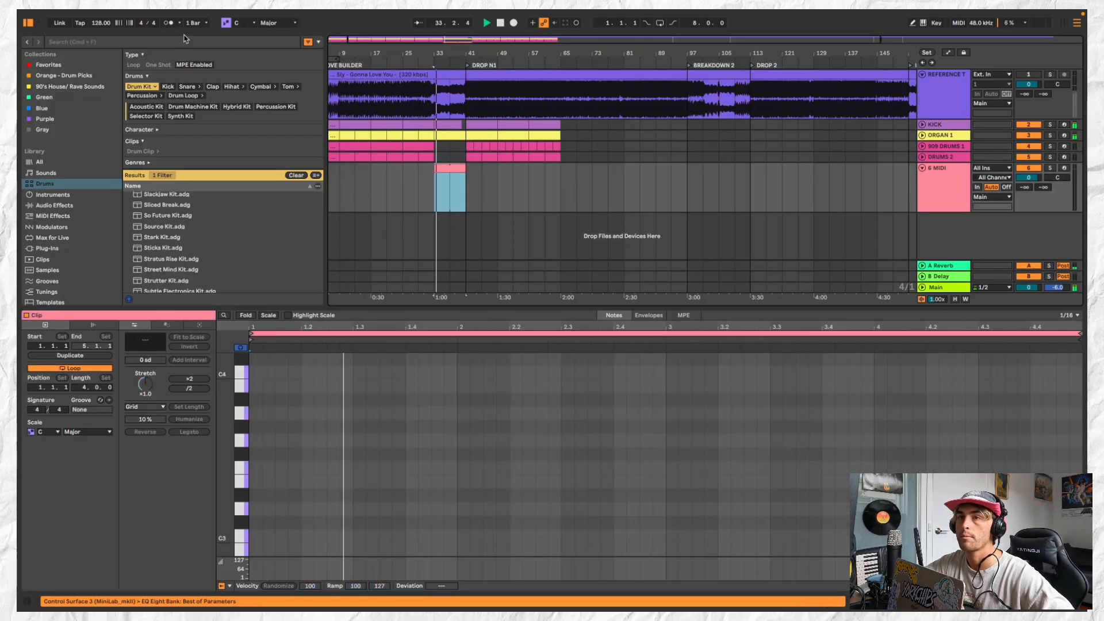
Browse the audio effects, MIDI effects, instruments, drums, sounds and samples libraries for a sound for the new MIDI track
left_click(166, 41)
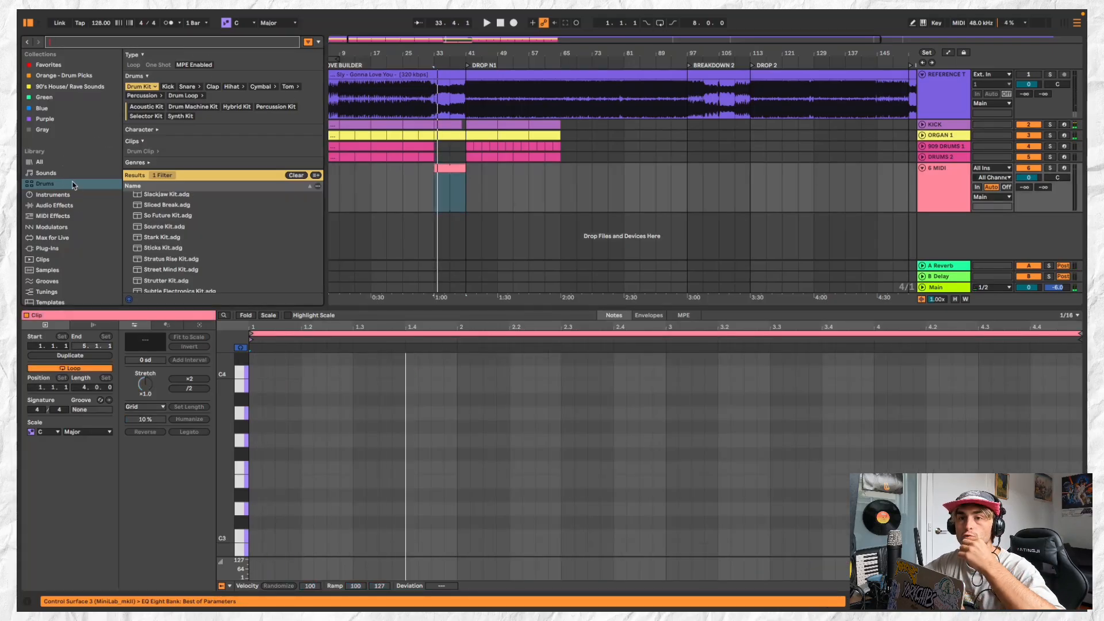
left_click(78, 204)
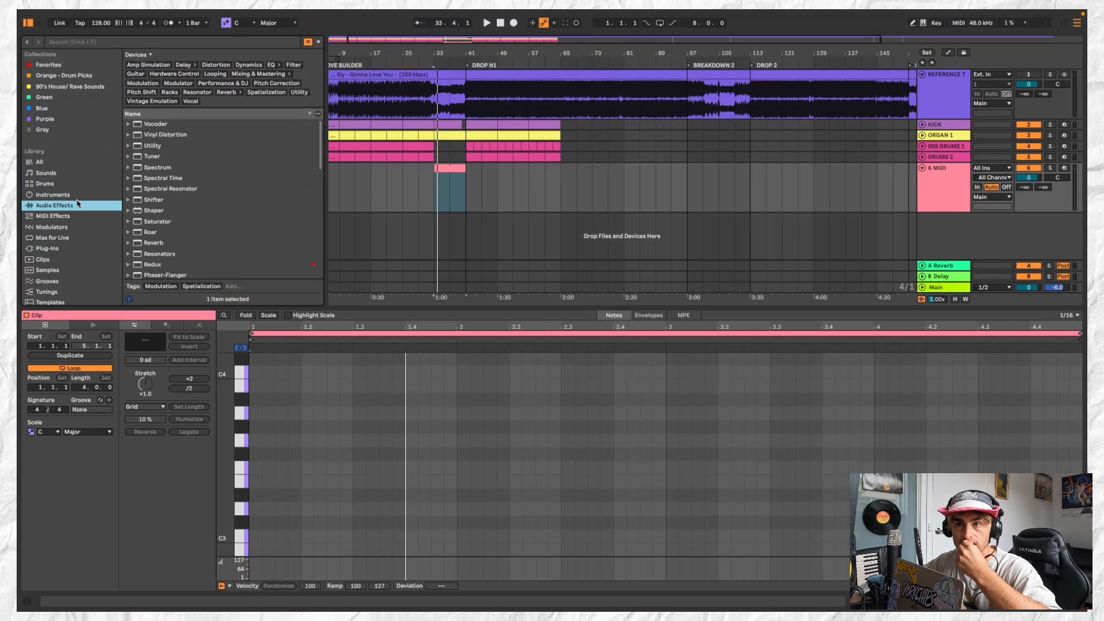
left_click(79, 216)
left_click(78, 206)
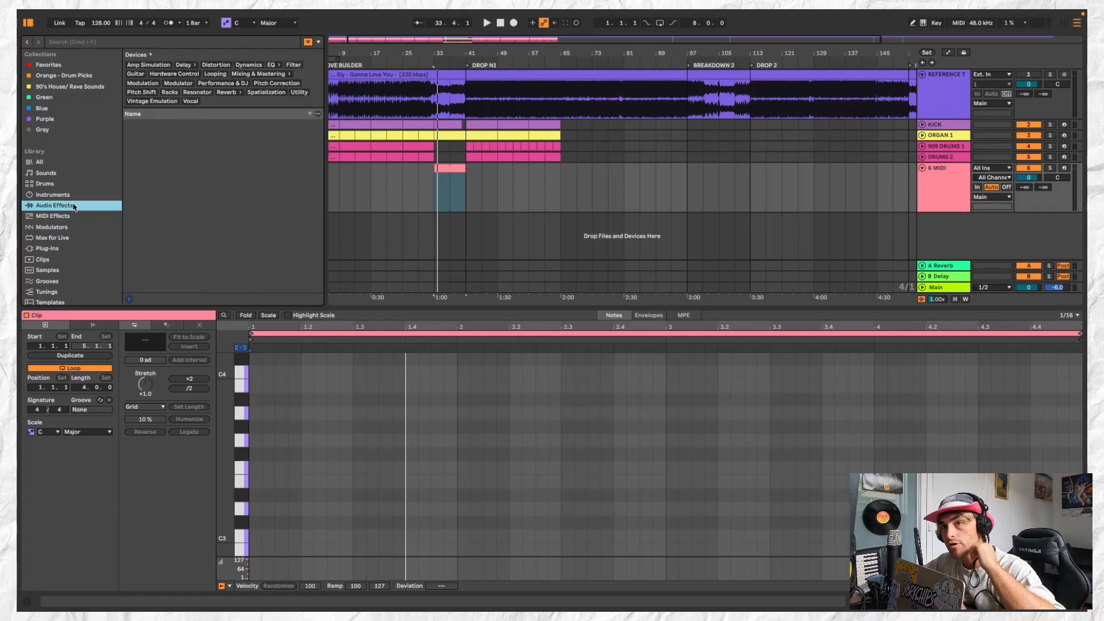
left_click(83, 194)
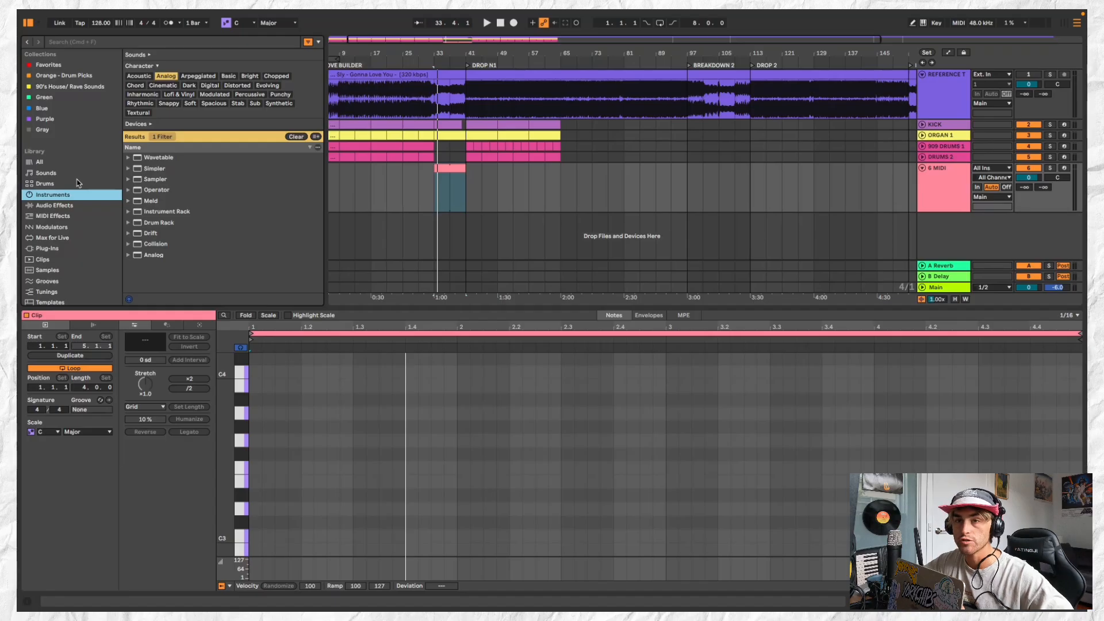
left_click(73, 183)
left_click(72, 174)
left_click(72, 183)
left_click(72, 174)
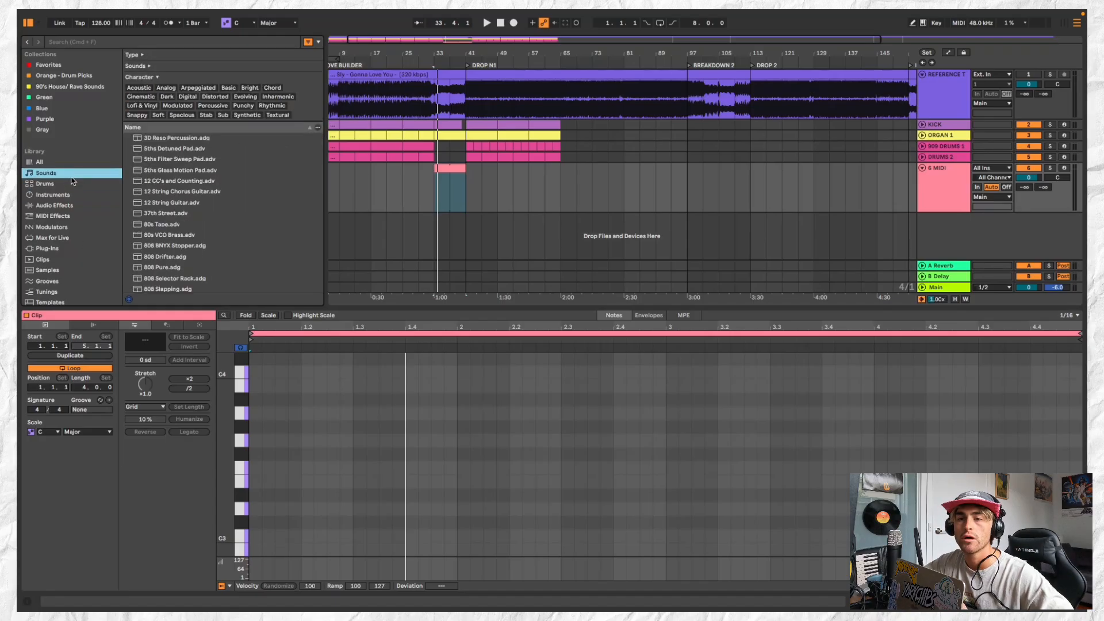
scroll(85, 255, "down", 3)
scroll(83, 210, "up", 1)
left_click(77, 217)
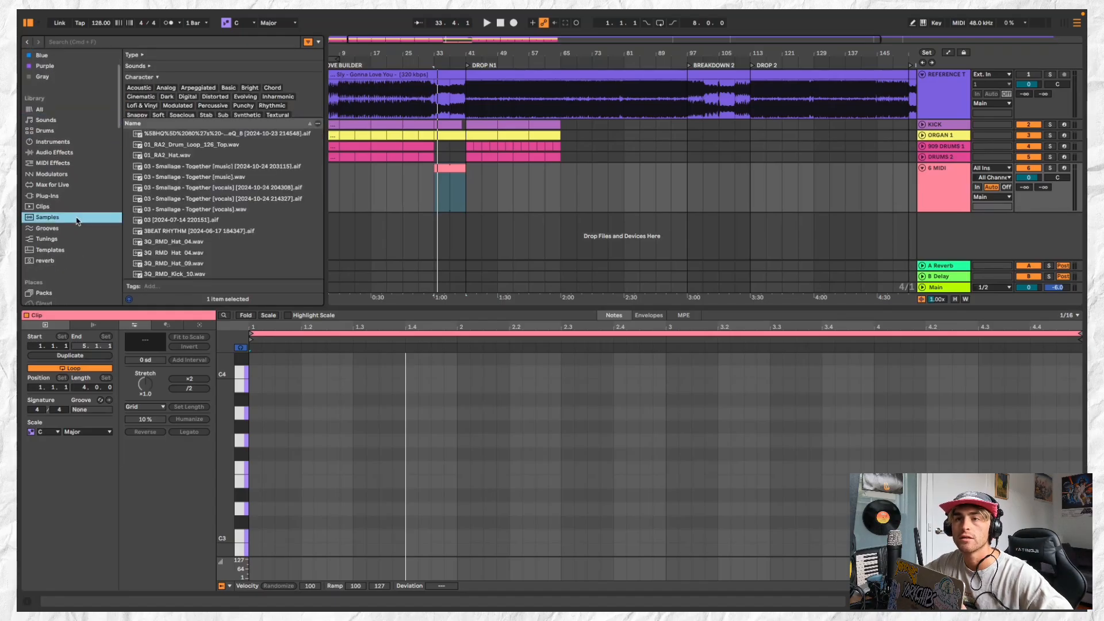
scroll(230, 232, "down", 3)
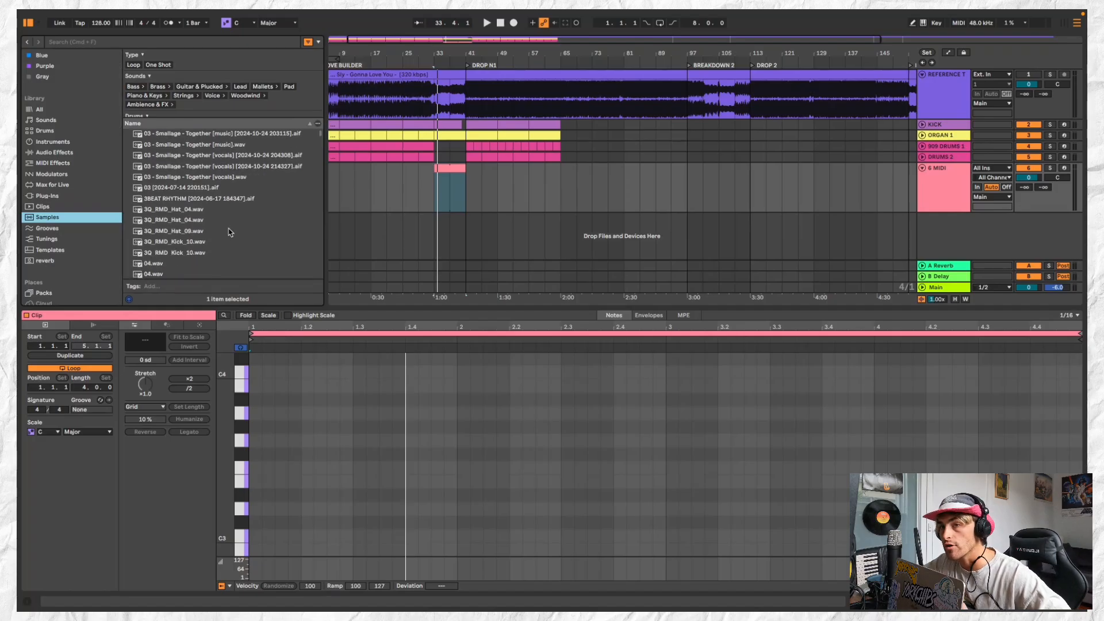
scroll(230, 232, "down", 6)
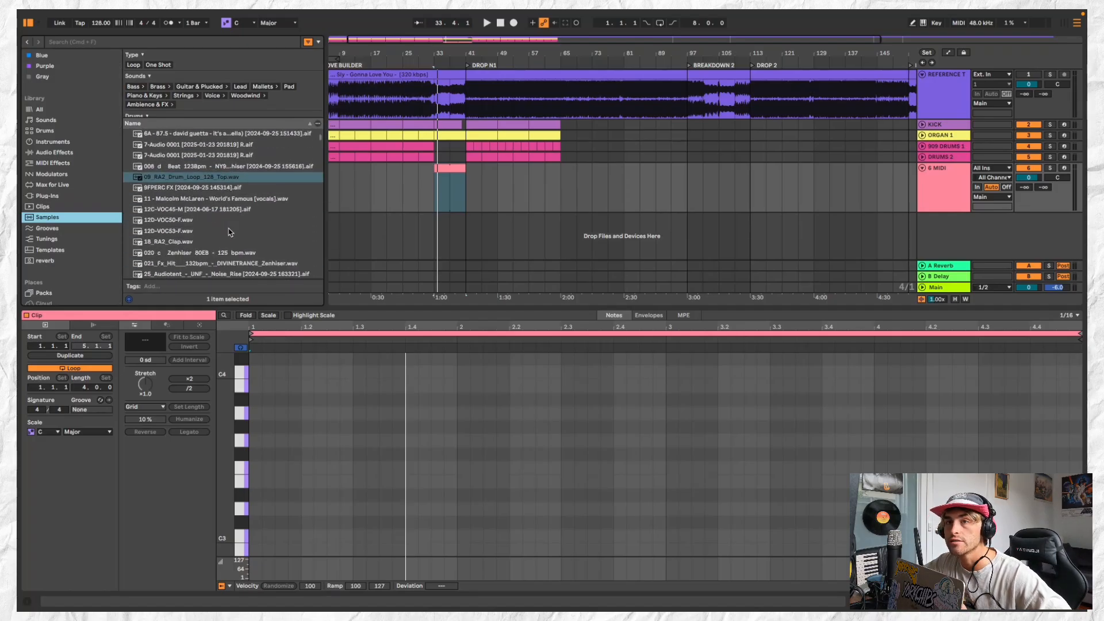
scroll(86, 204, "up", 2)
Remove the Analog filter from the Instruments library, collapse the Drum Sampler folder and look through the instruments
left_click(73, 161)
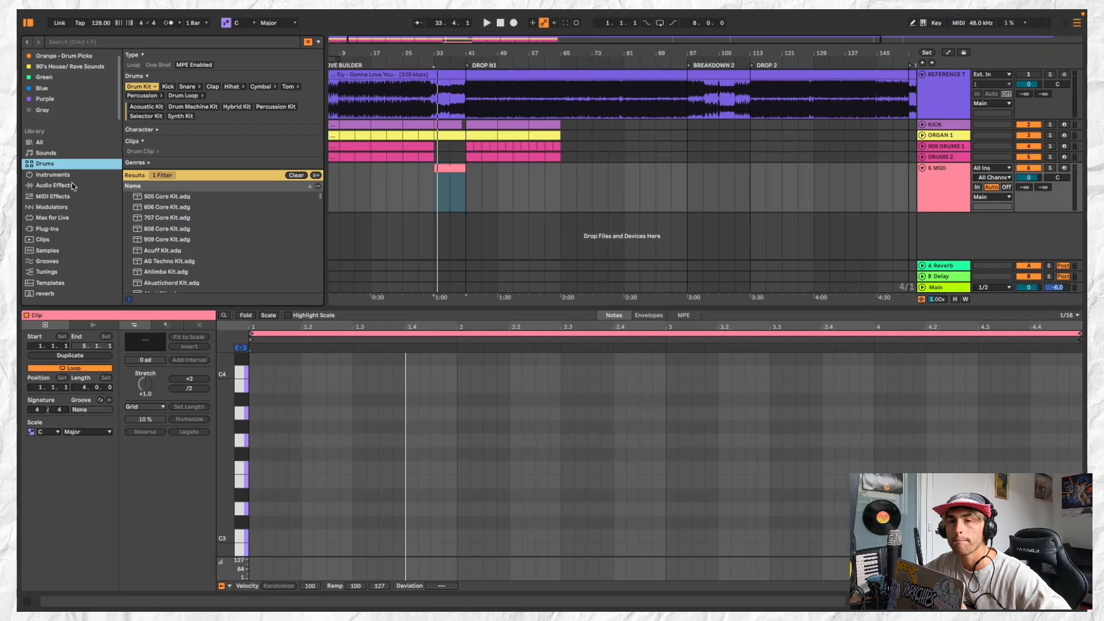
left_click(72, 177)
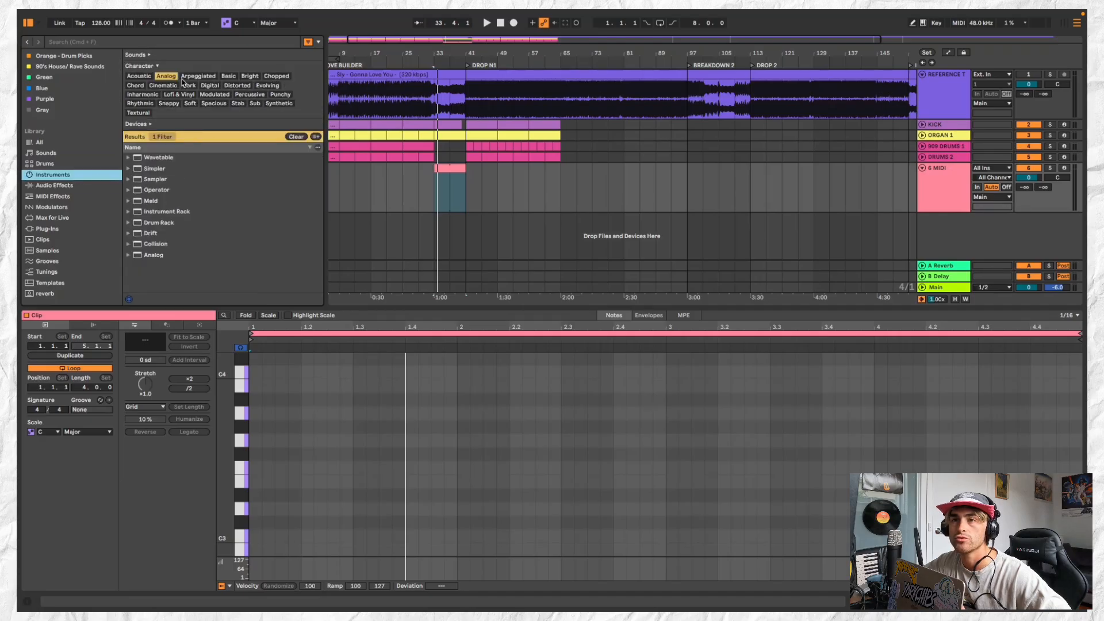
left_click(174, 77)
scroll(266, 234, "down", 8)
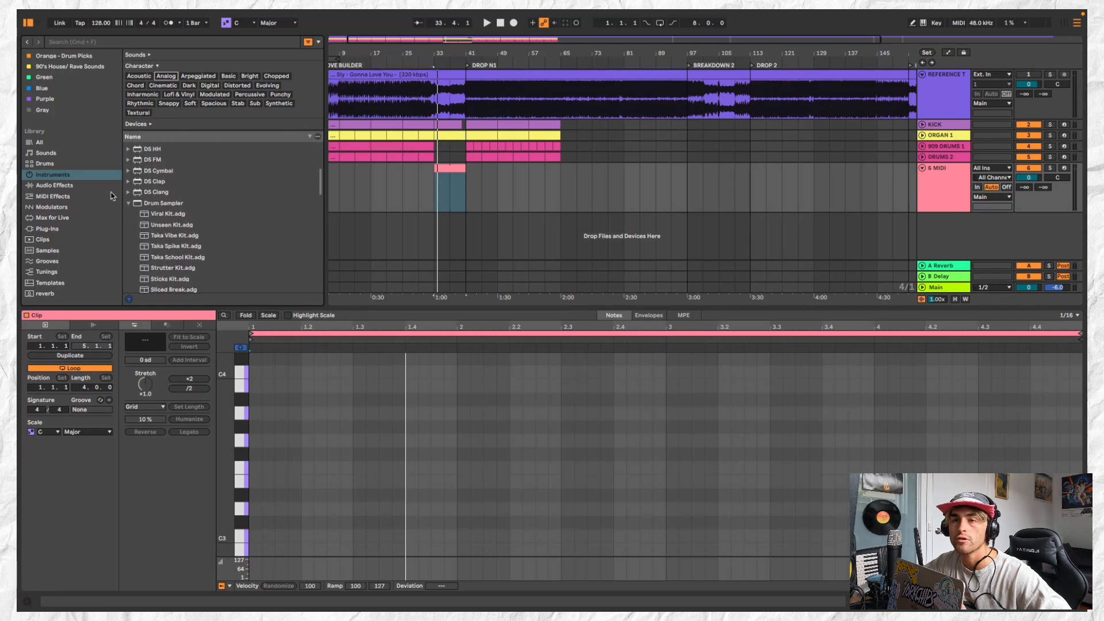
left_click(128, 204)
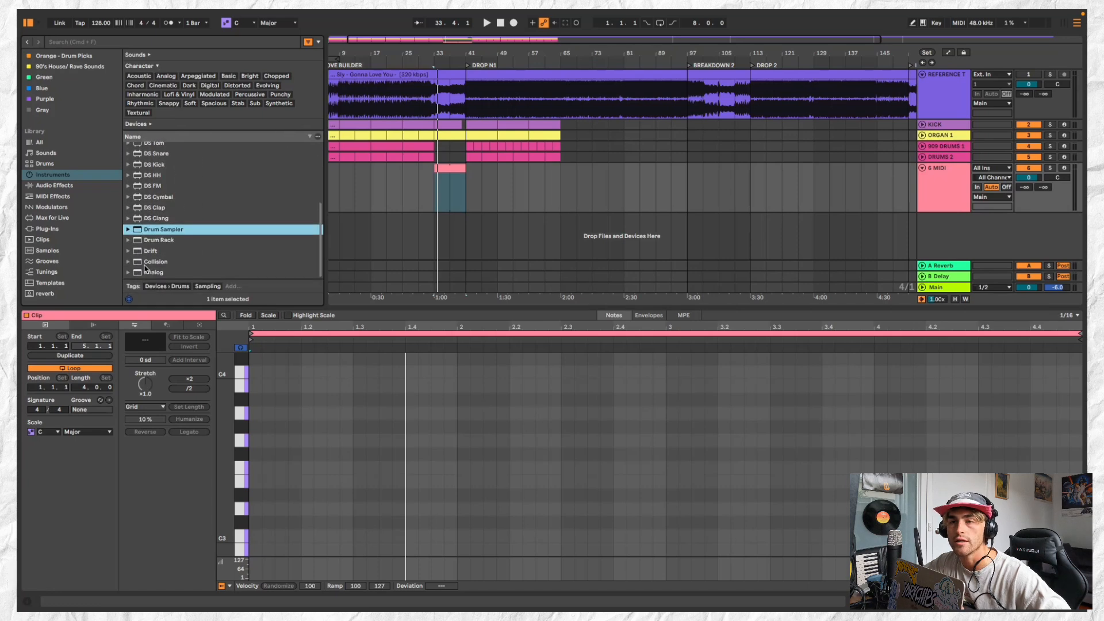
scroll(176, 228, "up", 8)
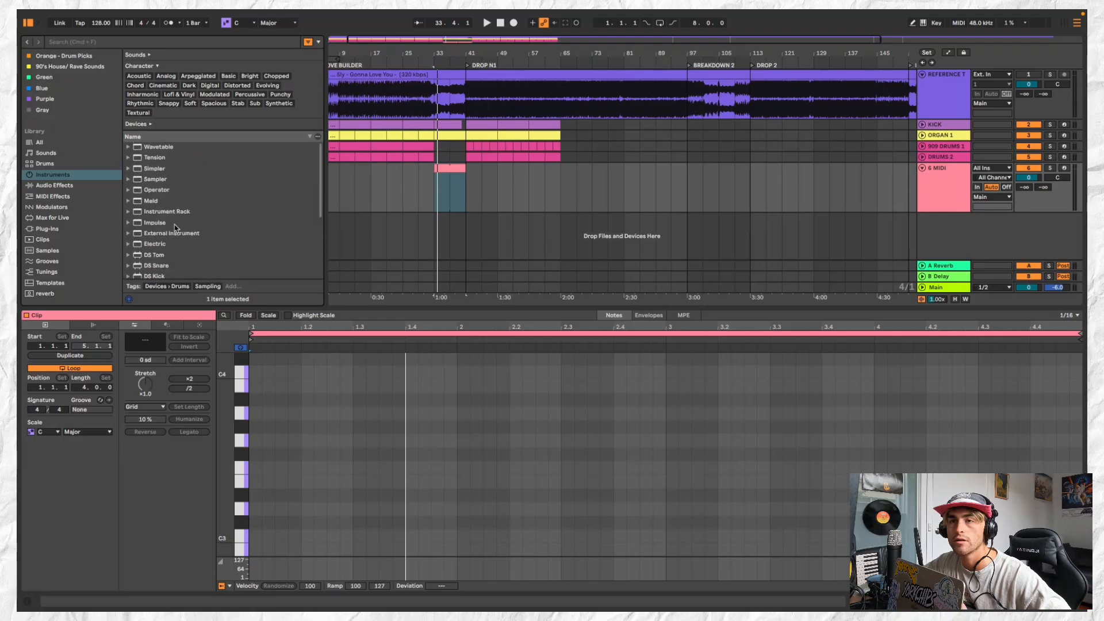
Search the instruments library for "vox" and preview the Synth Vox Ai and Vox Brass presets
left_click(138, 43)
type("vo")
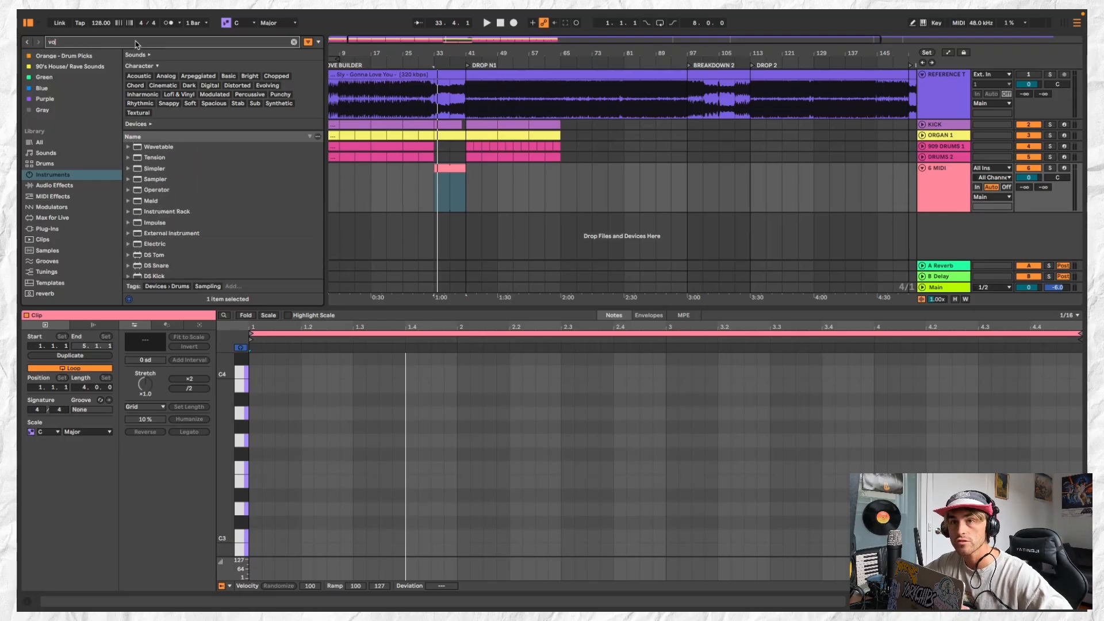
type("x")
left_click(171, 120)
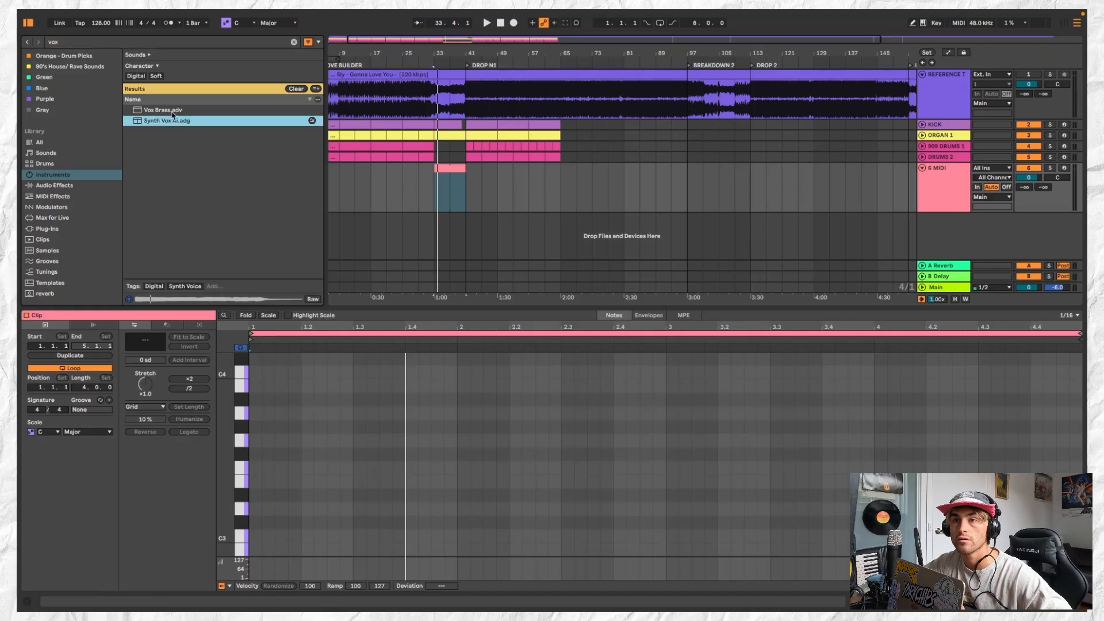
left_click(178, 111)
Extend the "vox" search to the whole library and preview samples such as VOX 1.mp3, Vox Kit 1 Kick 037 and VOX_URG_145
left_click(73, 143)
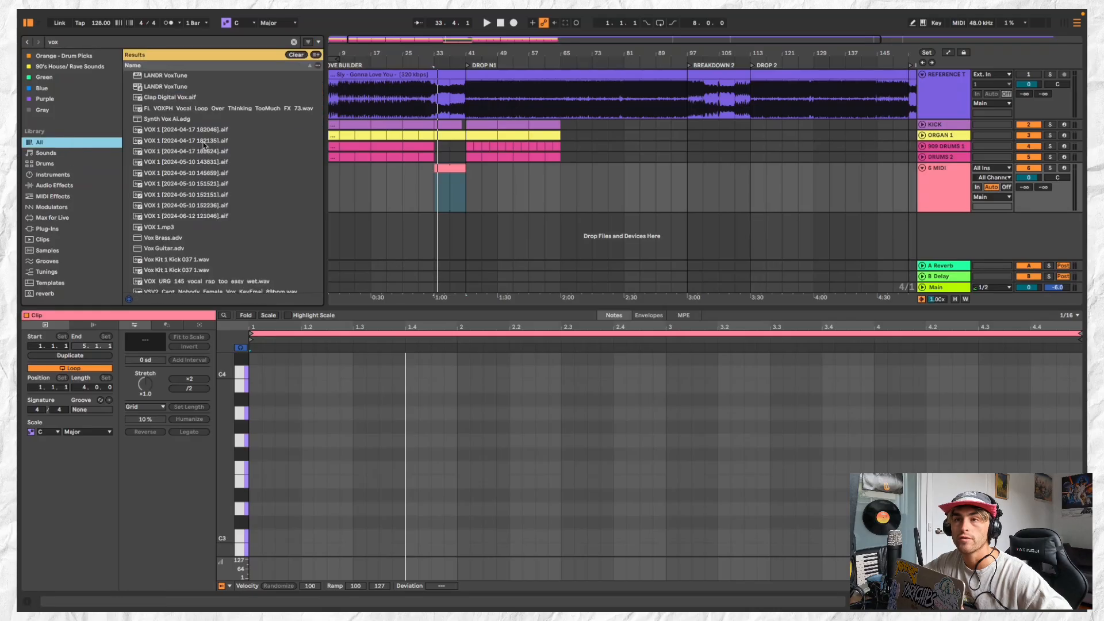
scroll(225, 196, "down", 1)
left_click(229, 227)
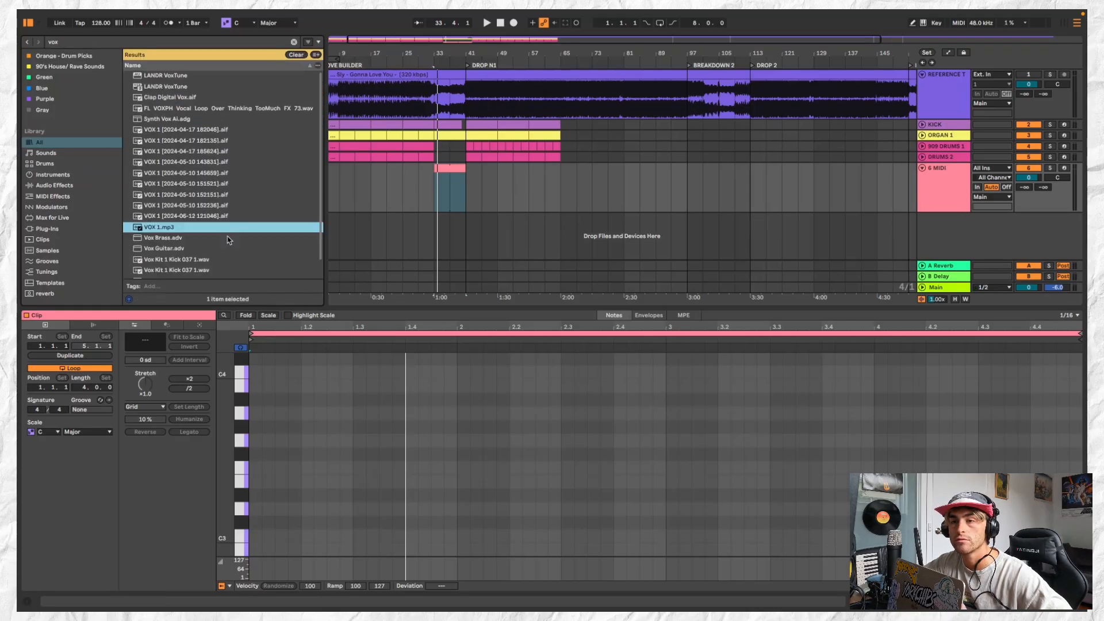
left_click(236, 262)
left_click(238, 249)
scroll(238, 247, "down", 2)
left_click(238, 242)
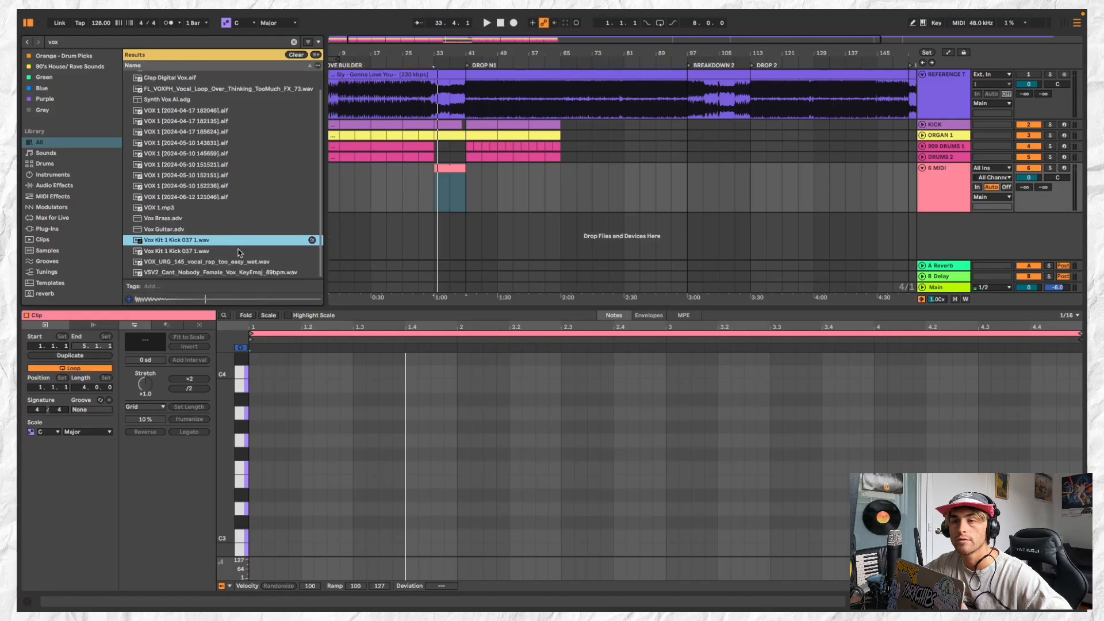
left_click(240, 263)
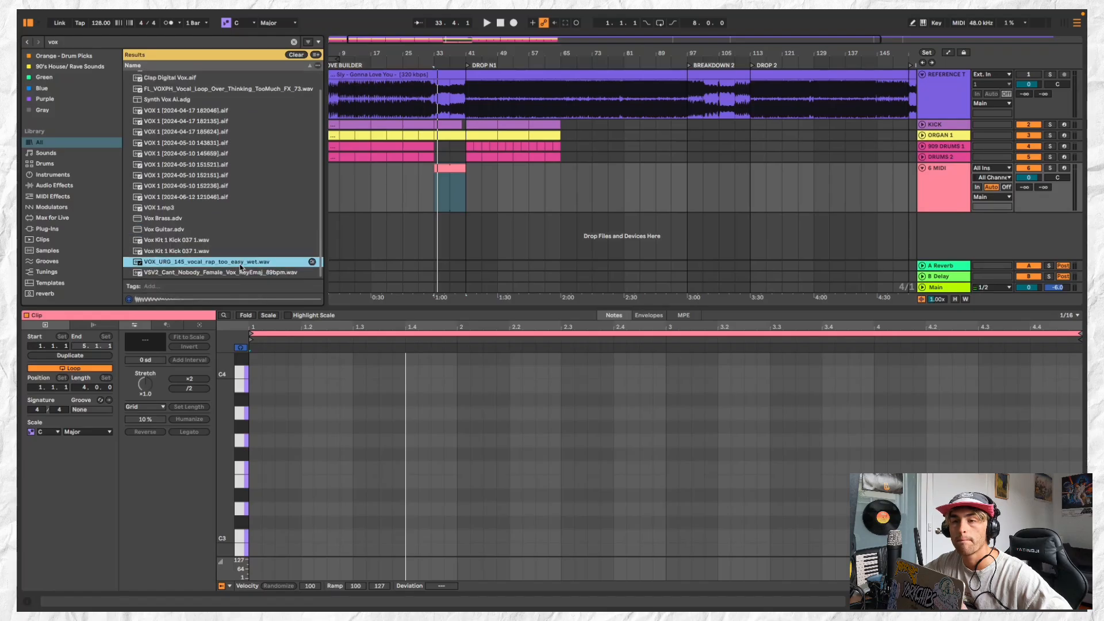
Clear the search and browse the sounds, instruments, audio effects, modulators, grooves and samples libraries
left_click(296, 45)
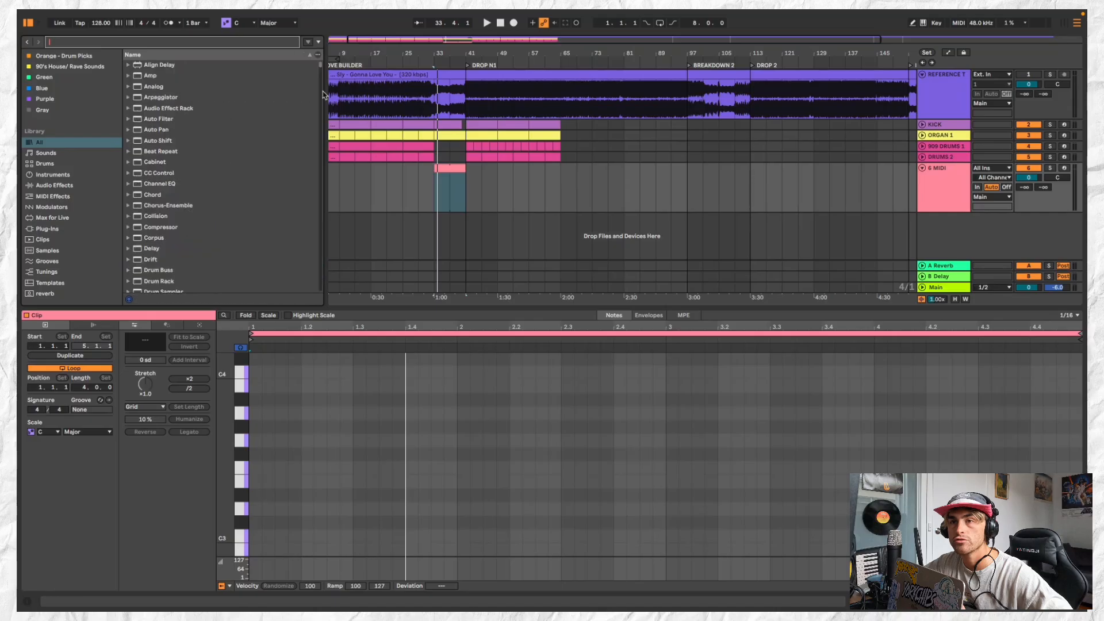
left_click(66, 152)
left_click(65, 174)
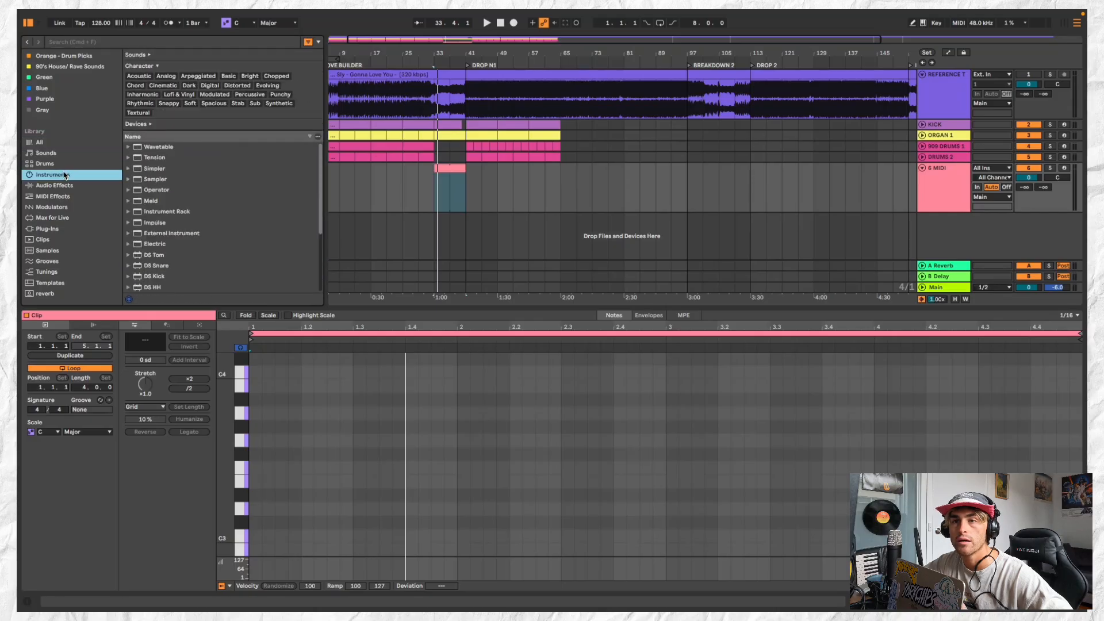
left_click(66, 185)
left_click(74, 207)
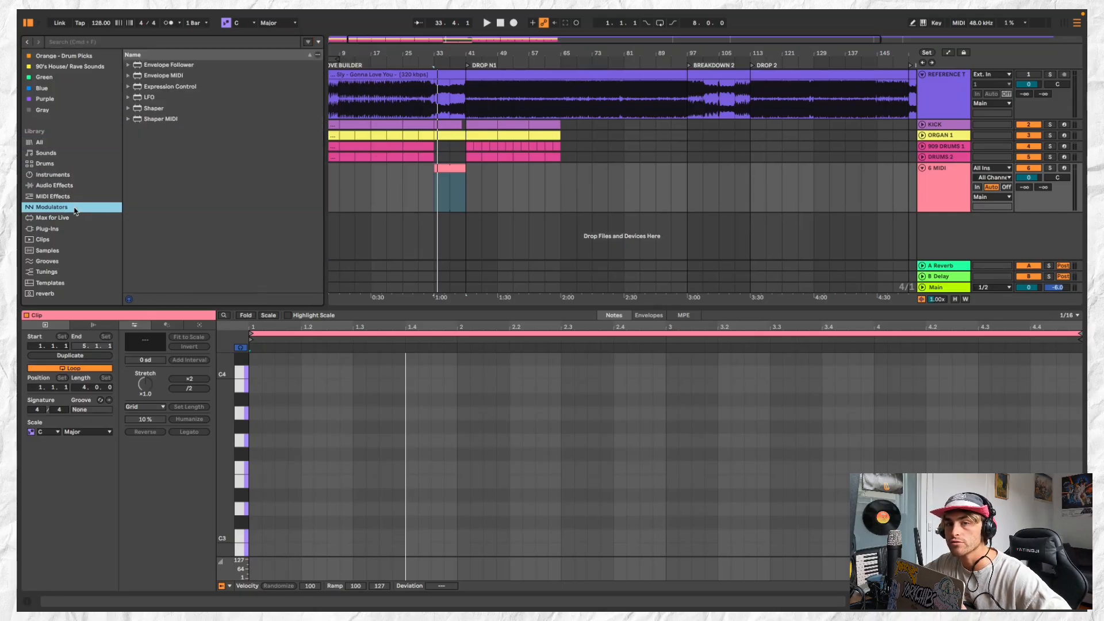
left_click(89, 262)
left_click(86, 251)
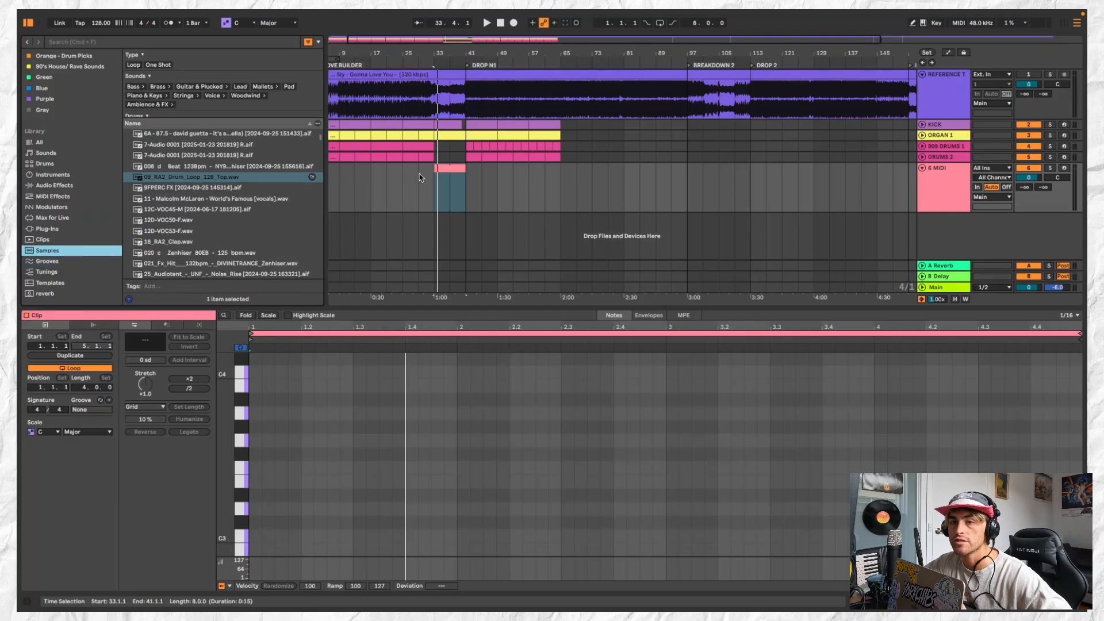
Delete the empty MIDI clip at bars 33 to 41 on the 6 MIDI track and play the arrangement from bar 29
left_click(441, 168)
key("Delete")
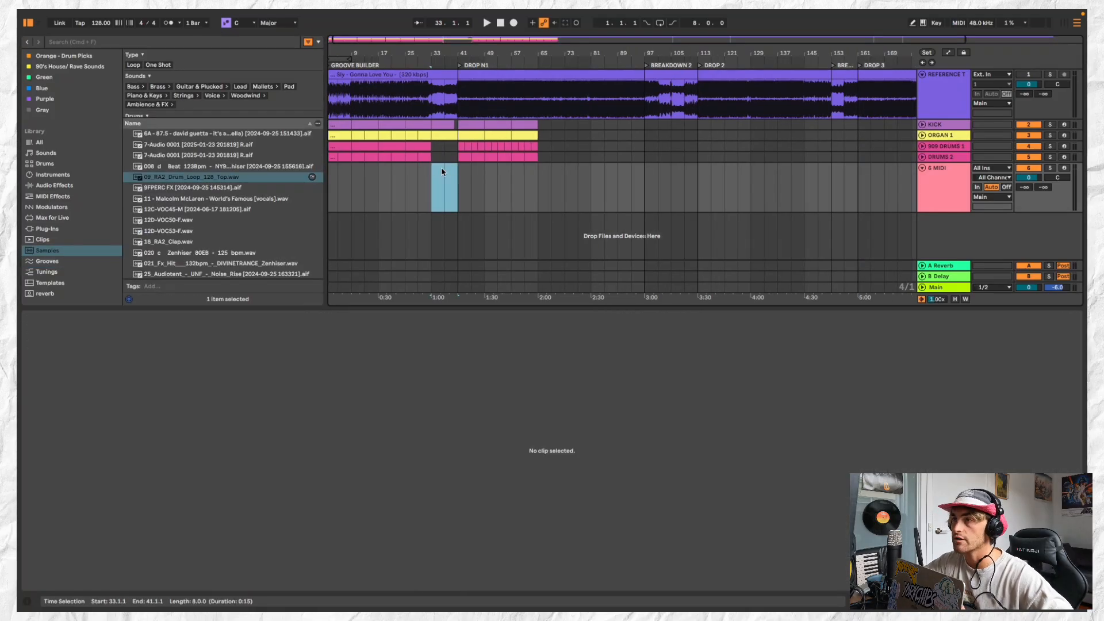
scroll(444, 172, "up", 4)
left_click(478, 156)
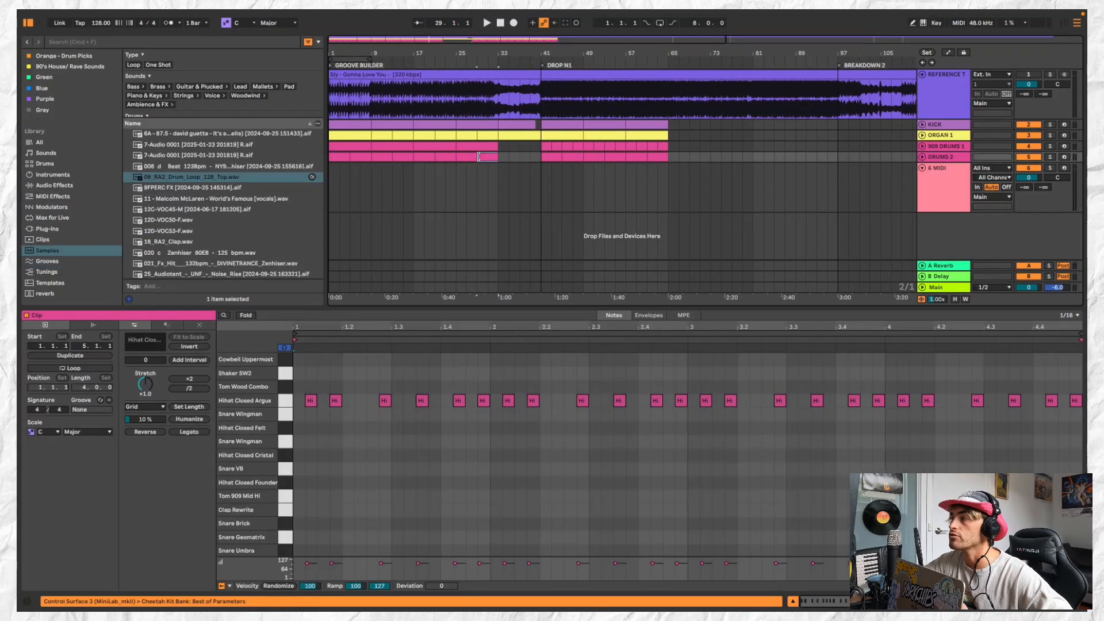
key("space")
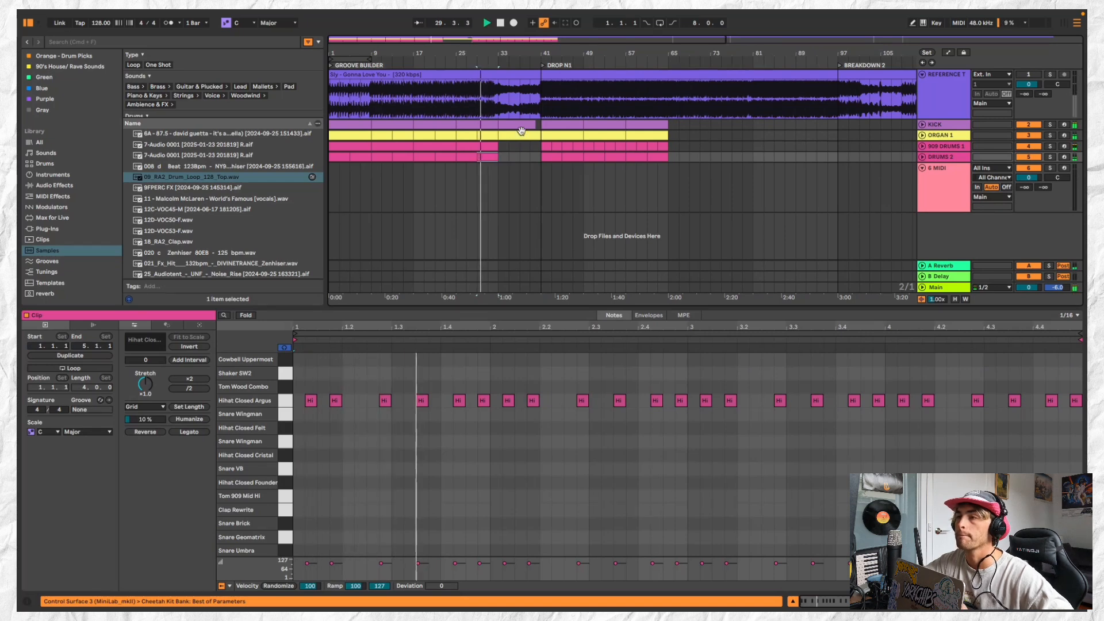
Duplicate the ORGAN 1 track with all its clips
left_click(618, 133)
left_click(948, 134)
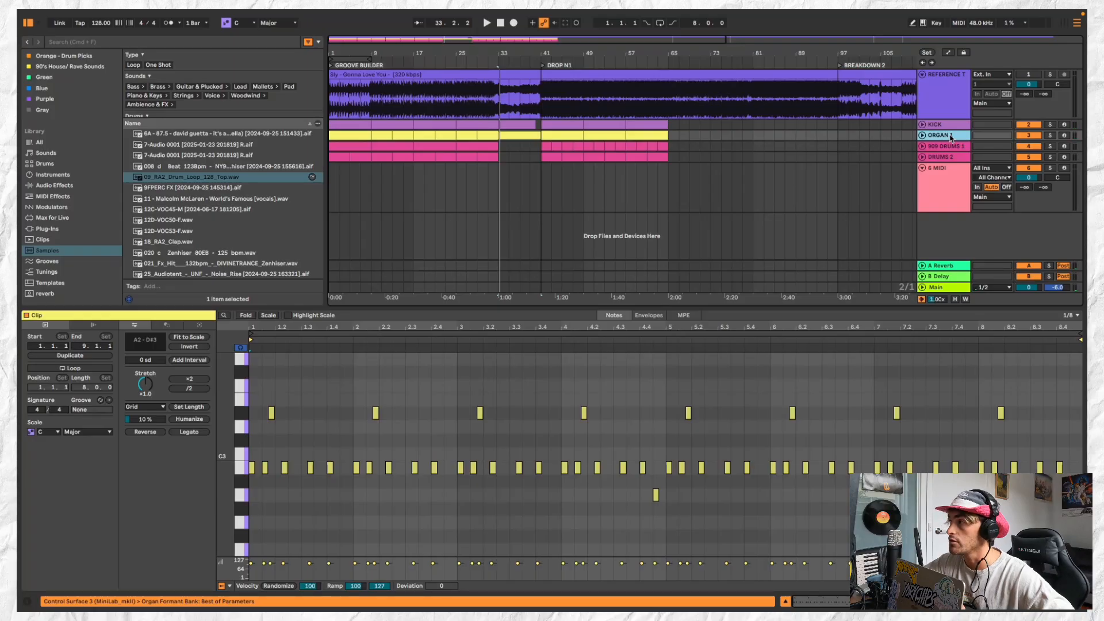
key("super+d")
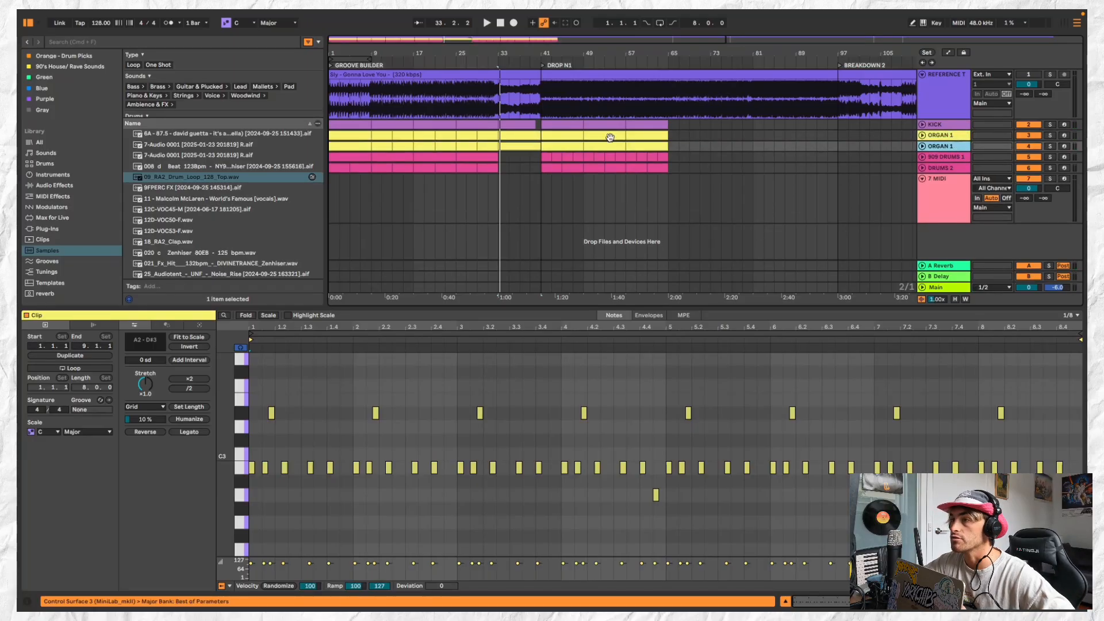
Delete the clips at bars 33 to 41 on both the original and the duplicated organ track
left_click(558, 148)
key("minus")
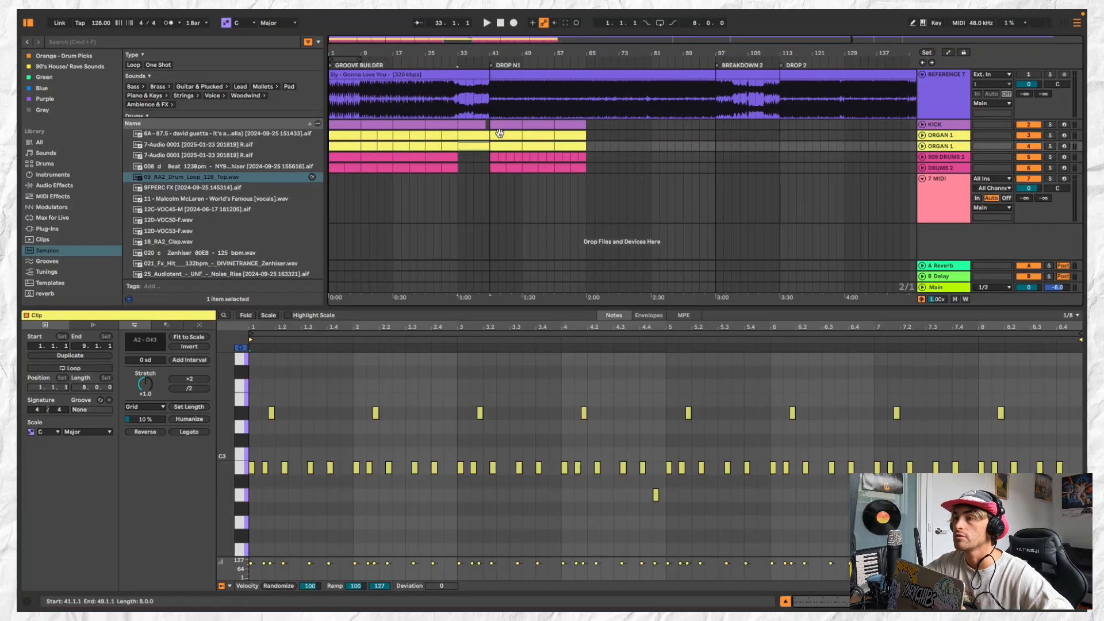
left_click(476, 136)
left_click(518, 154)
left_click(514, 138)
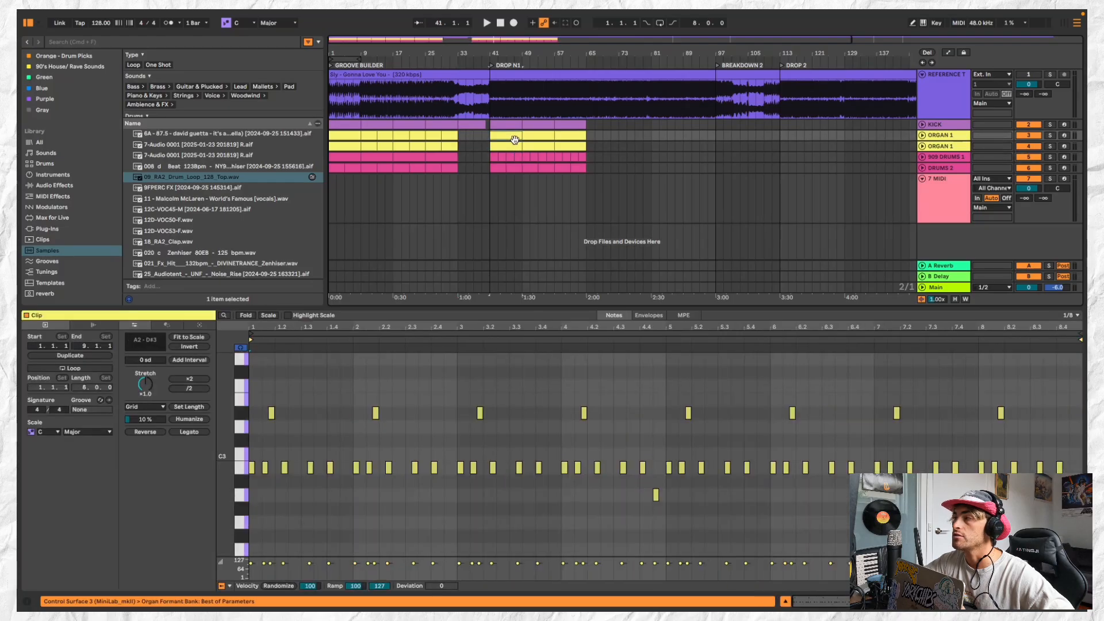
Move the DROP N1 clips of the original ORGAN 1 track to start at bar 65, leaving the duplicate's clips in place
left_click(574, 136, "shift")
left_click_drag(506, 138, 603, 141)
left_click(516, 142)
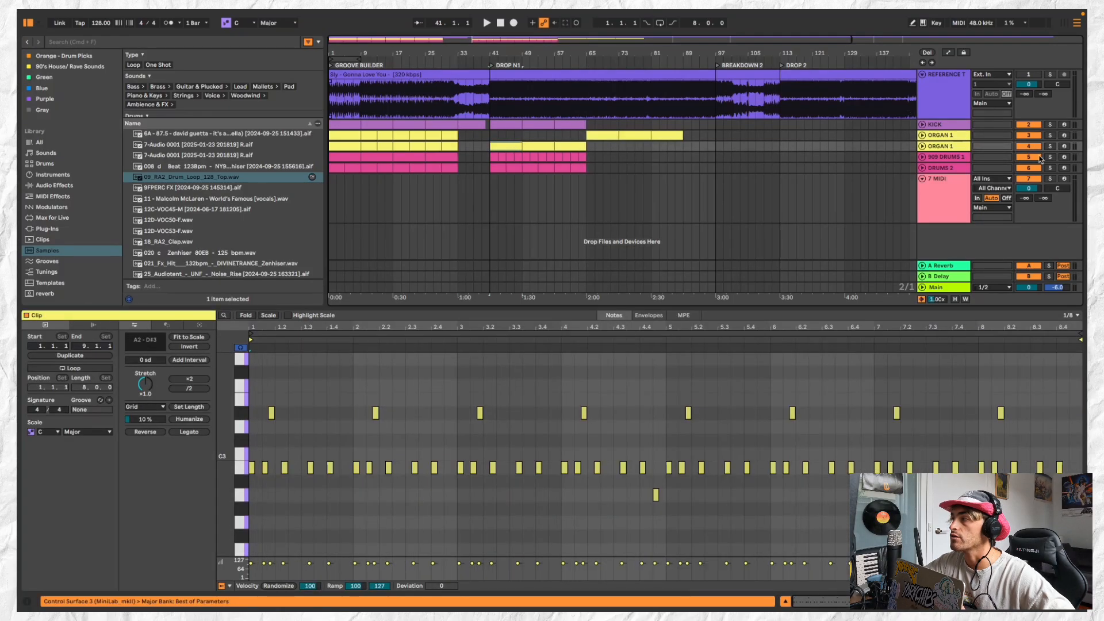
Rename the duplicated organ track as BASS and play the section from bar 41
left_click(950, 147)
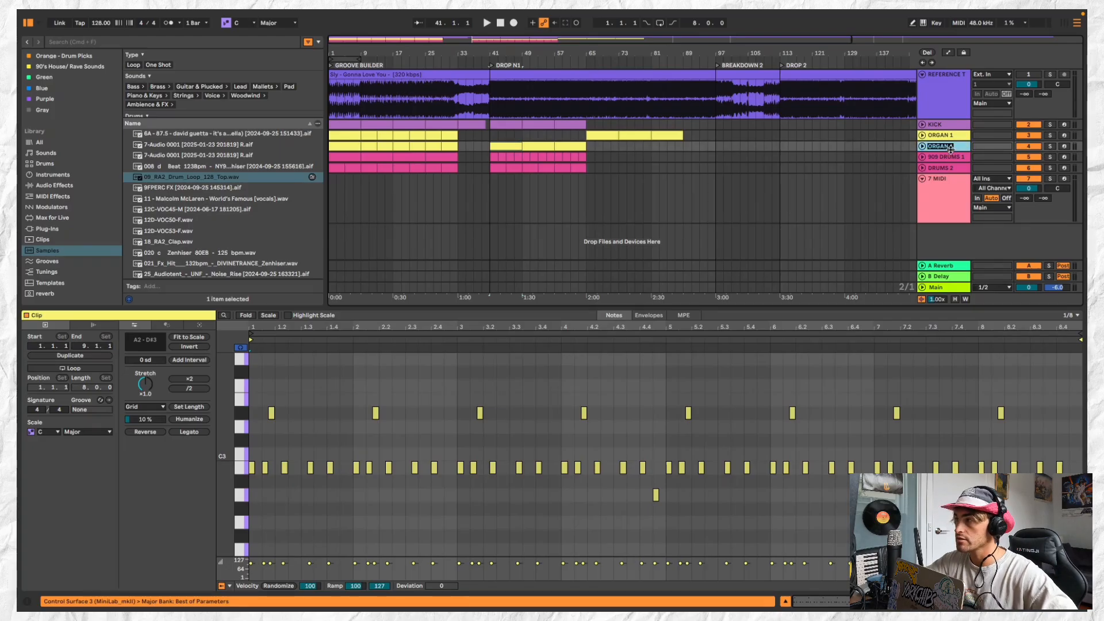
type("bas")
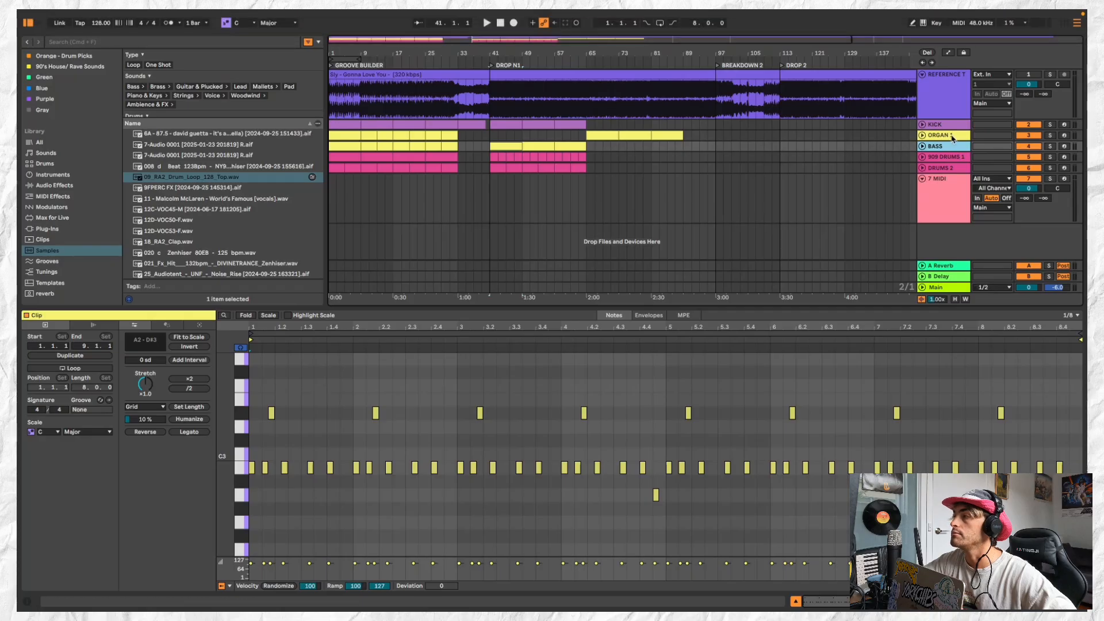
key("space")
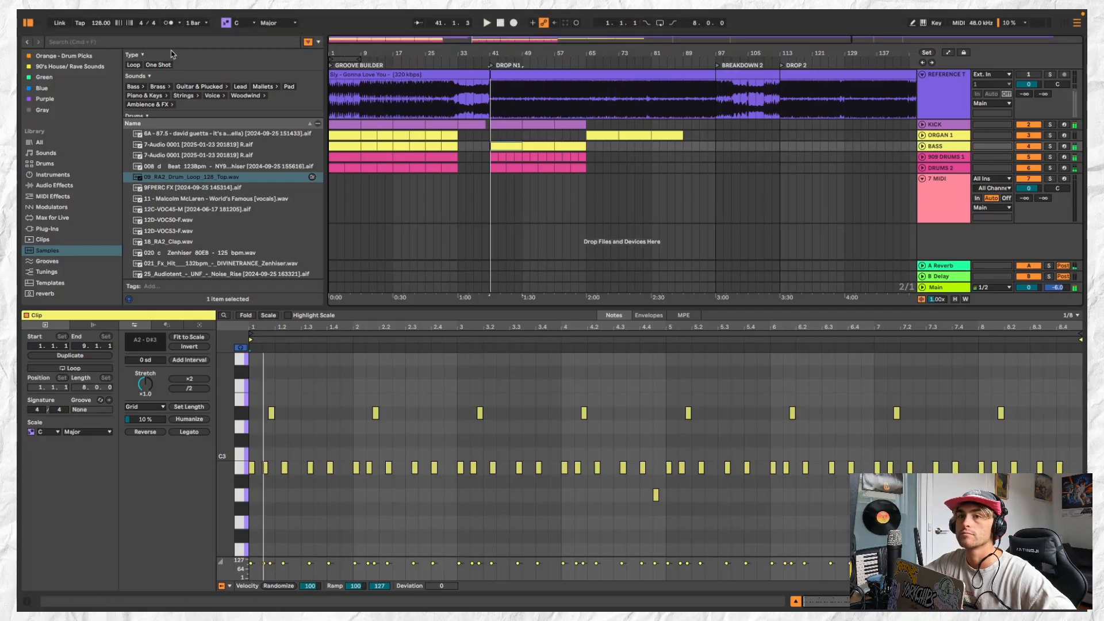
Filter the samples by Bass, then look through the all, instruments, drums and sounds libraries for a bass source
left_click(137, 87)
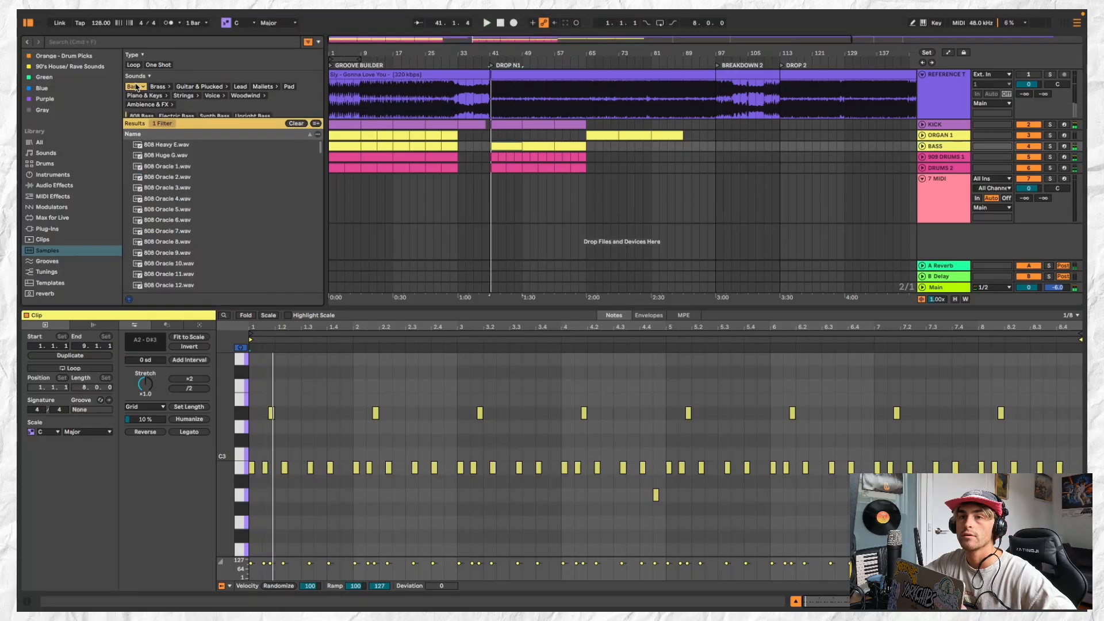
left_click(60, 143)
left_click(64, 174)
left_click(64, 164)
left_click(65, 153)
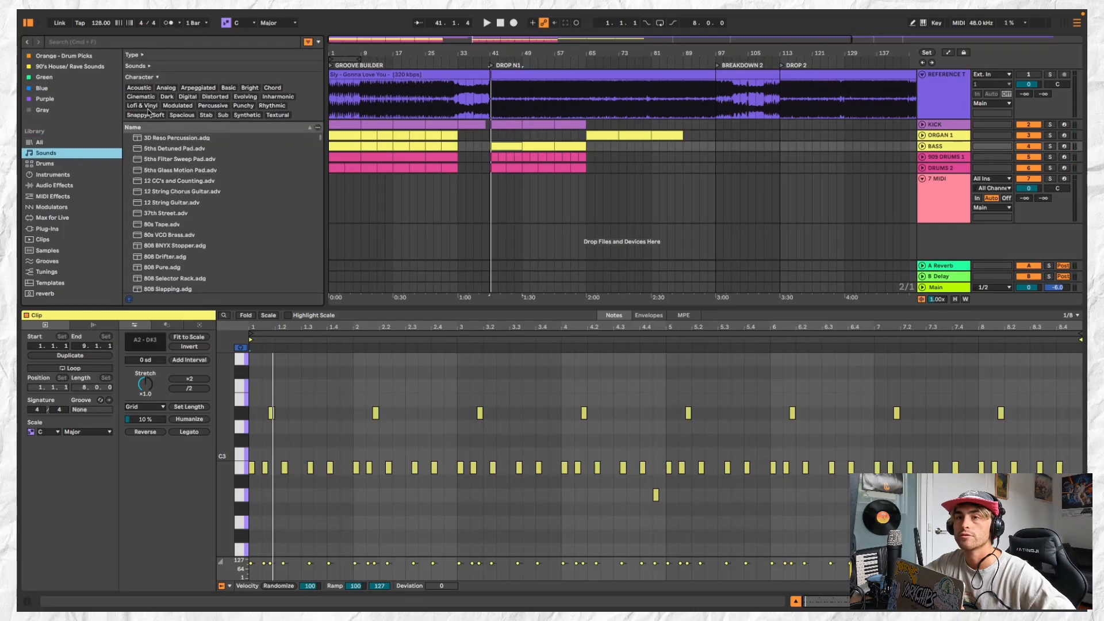
Search the sounds library for "BASS" and preview presets such as Acid Bass, Acid Meltdown Bass and AG Bass
left_click(141, 41)
type("B")
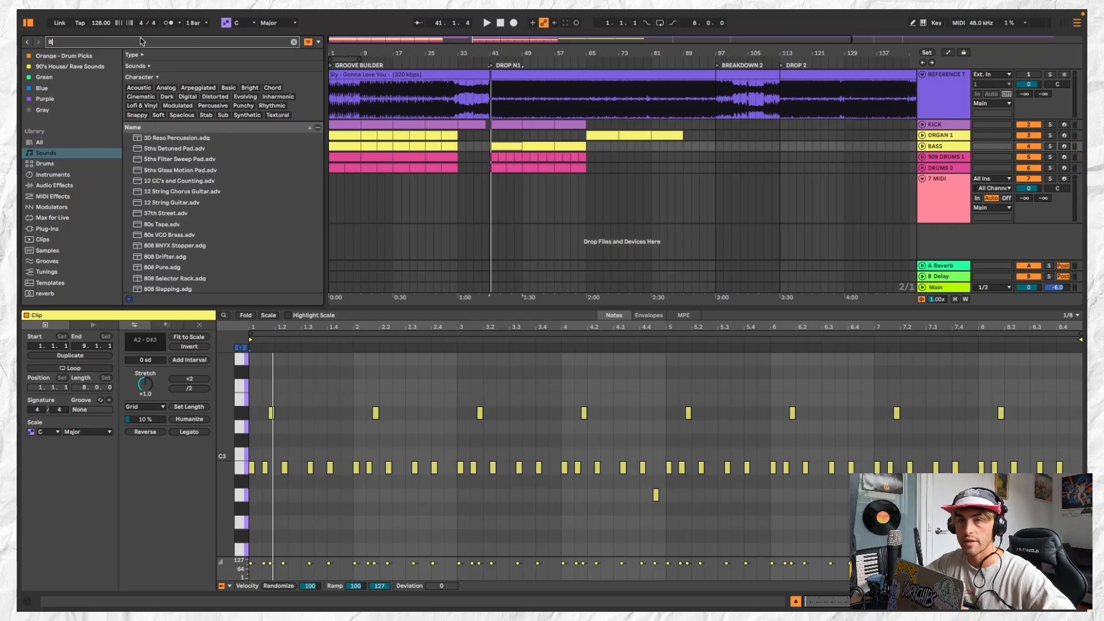
type("ASS")
left_click(232, 162)
left_click(231, 173)
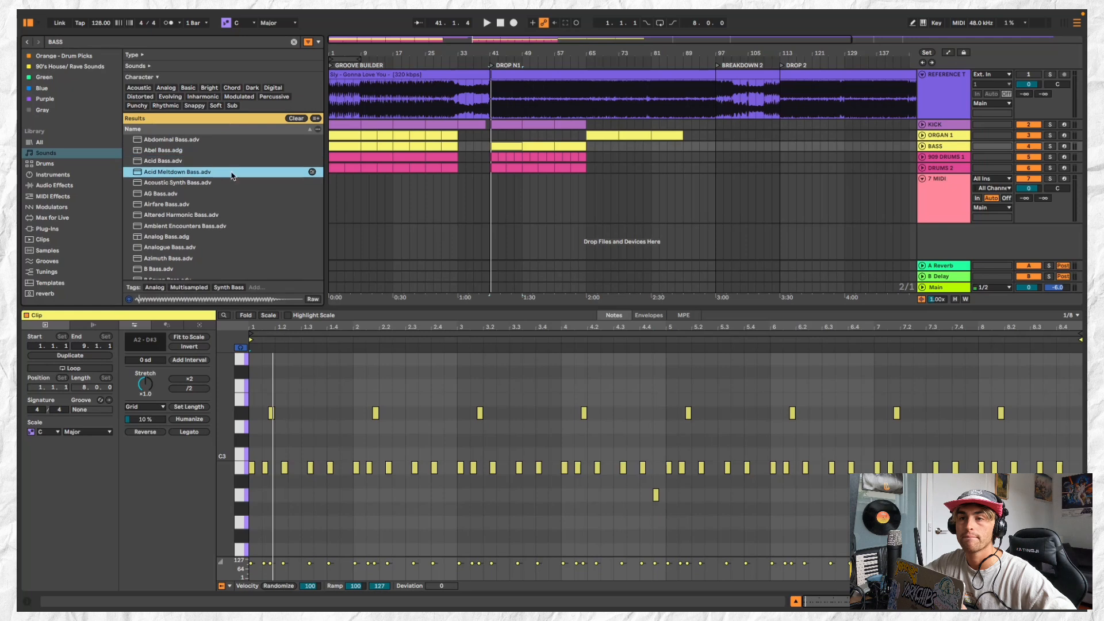
left_click(235, 195)
Preview the Basic bass presets and load Basic Trigger Bass as the instrument on the BASS track
scroll(241, 239, "down", 5)
left_click(239, 217)
left_click(242, 208)
left_click(250, 227)
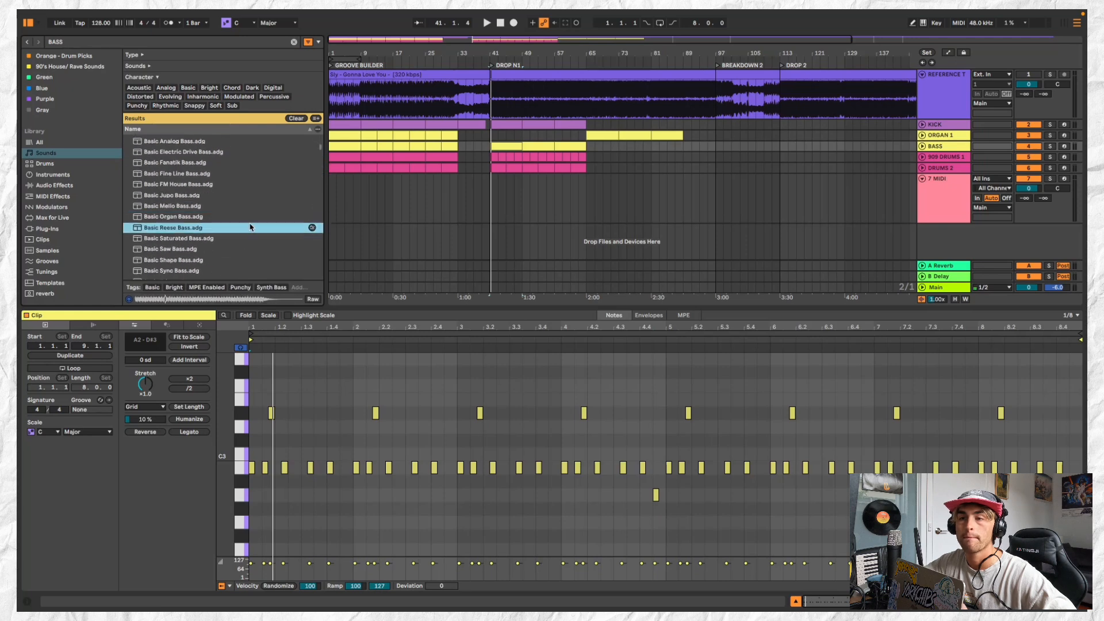
left_click(251, 238)
scroll(249, 238, "down", 3)
left_click(248, 236)
left_click(249, 216)
left_click(247, 237)
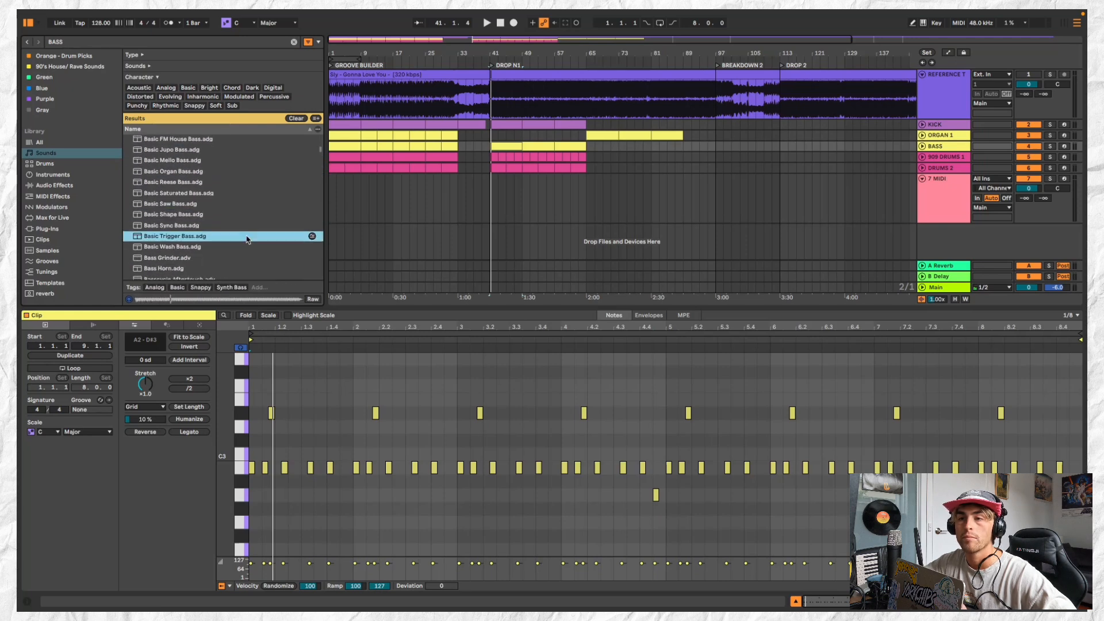
left_click_drag(225, 236, 611, 179)
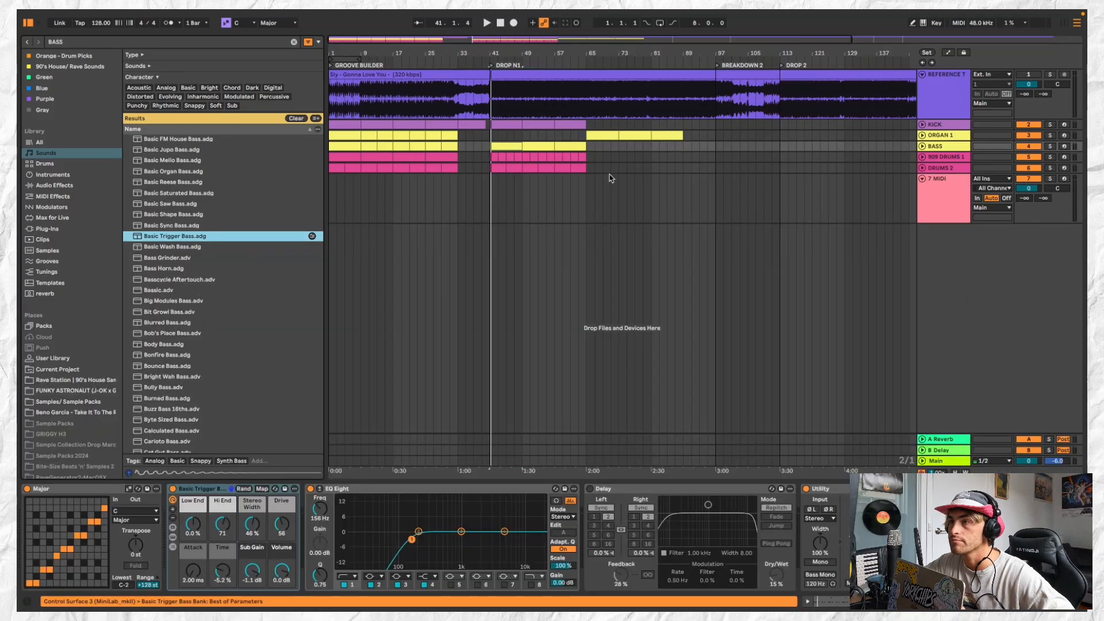
Move the BASS clip at bar 41 to bar 33 and play it with the new bass sound
left_click_drag(508, 146, 479, 146)
key("space")
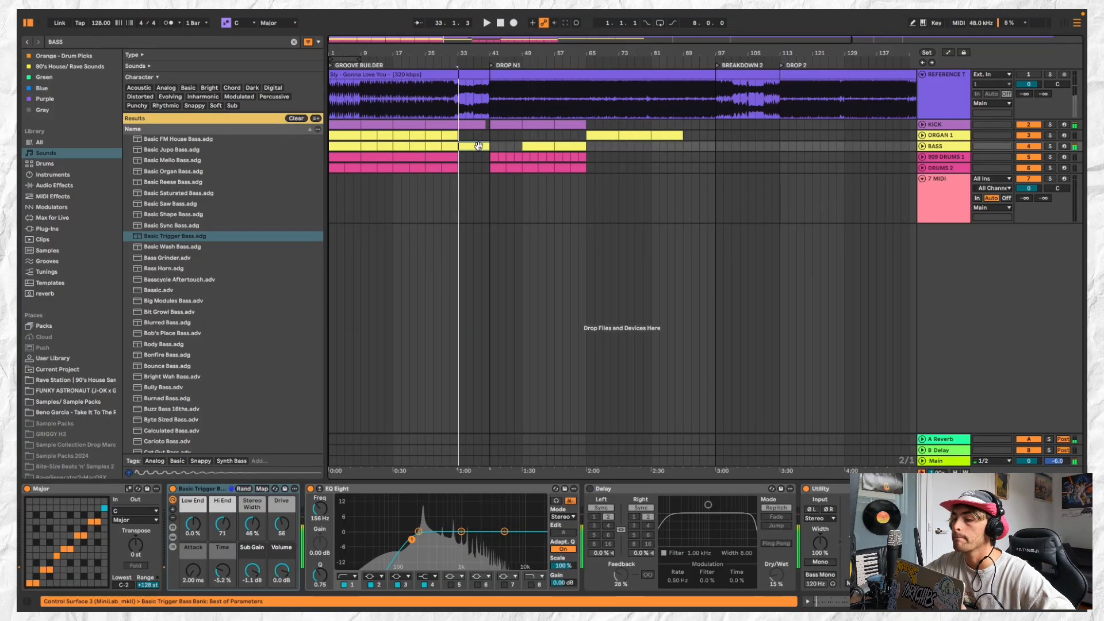
Lower the EQ Eight low-cut frequency on the BASS track to 19.8 Hz
double_click(479, 146)
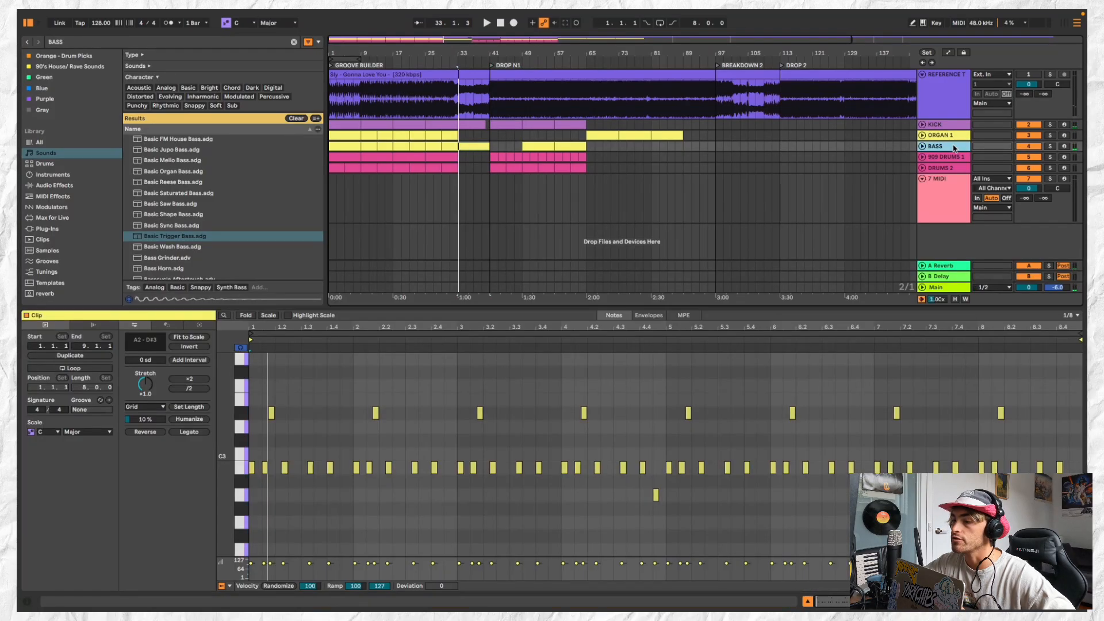
key("shift+Tab")
left_click_drag(412, 540, 357, 540)
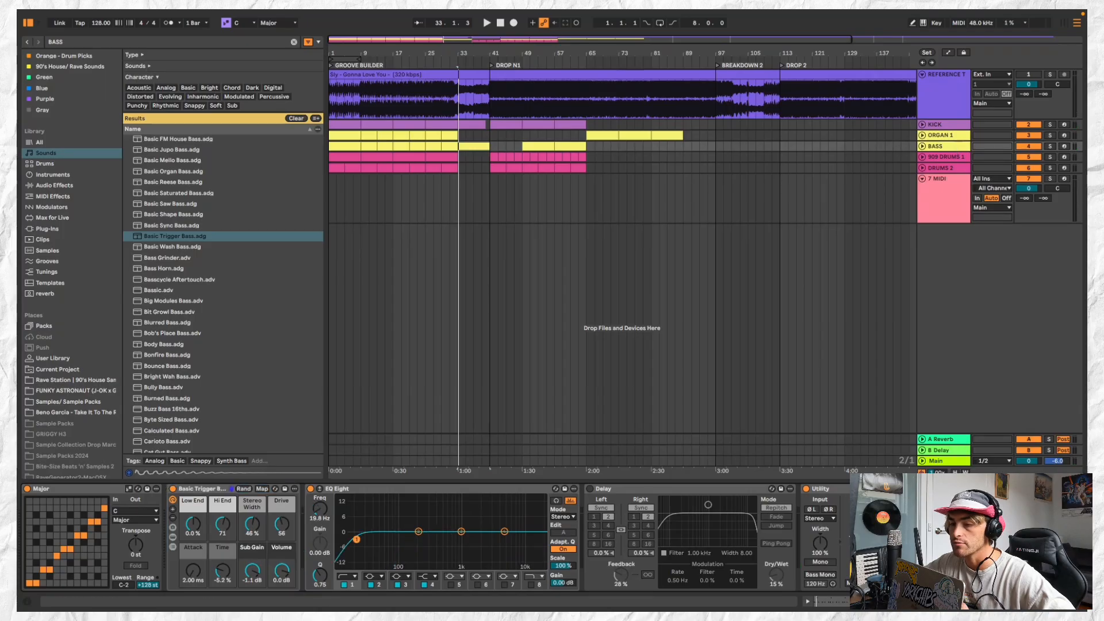
Transpose all notes of the BASS clip at bar 33 down two octaves, to the A0–D#1 range, and play it
key("shift+Tab")
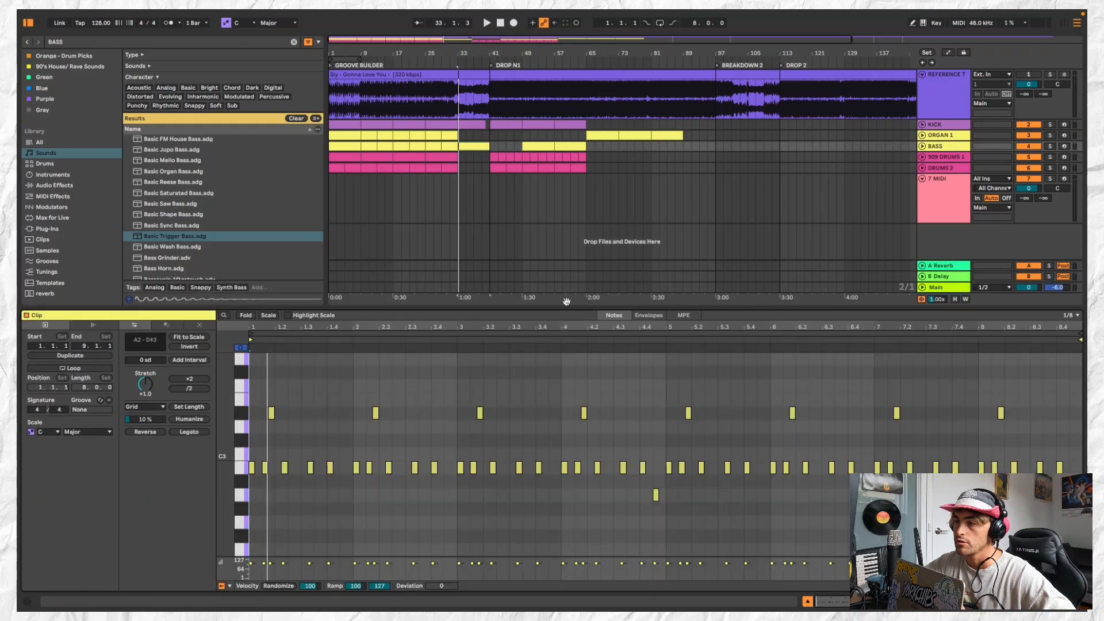
left_click_drag(595, 307, 595, 184)
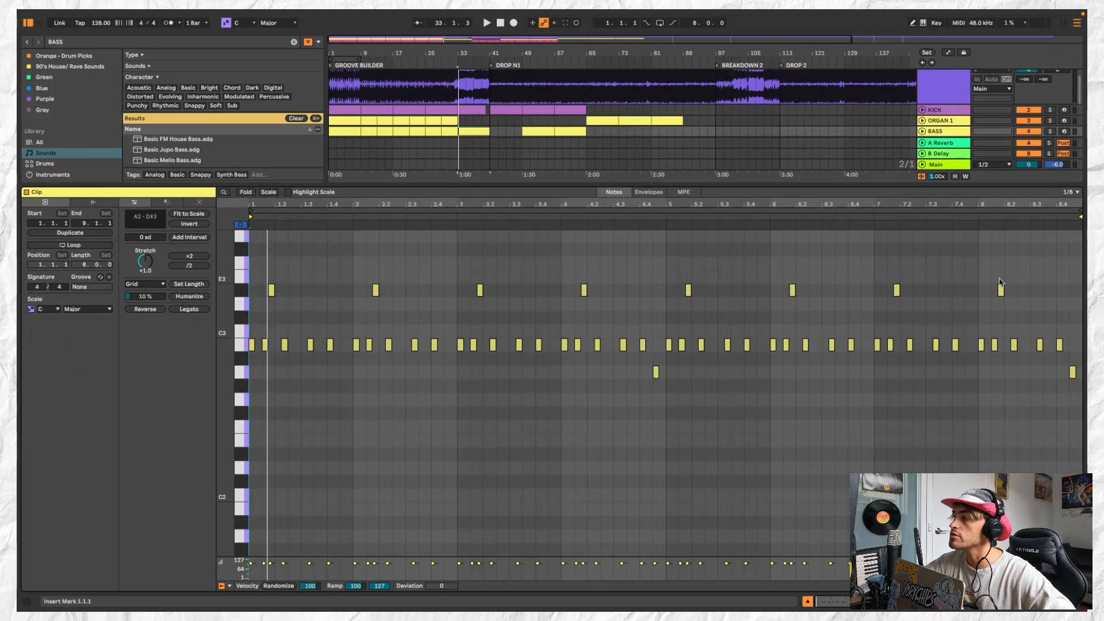
left_click_drag(1071, 260, 943, 290)
key("super+a")
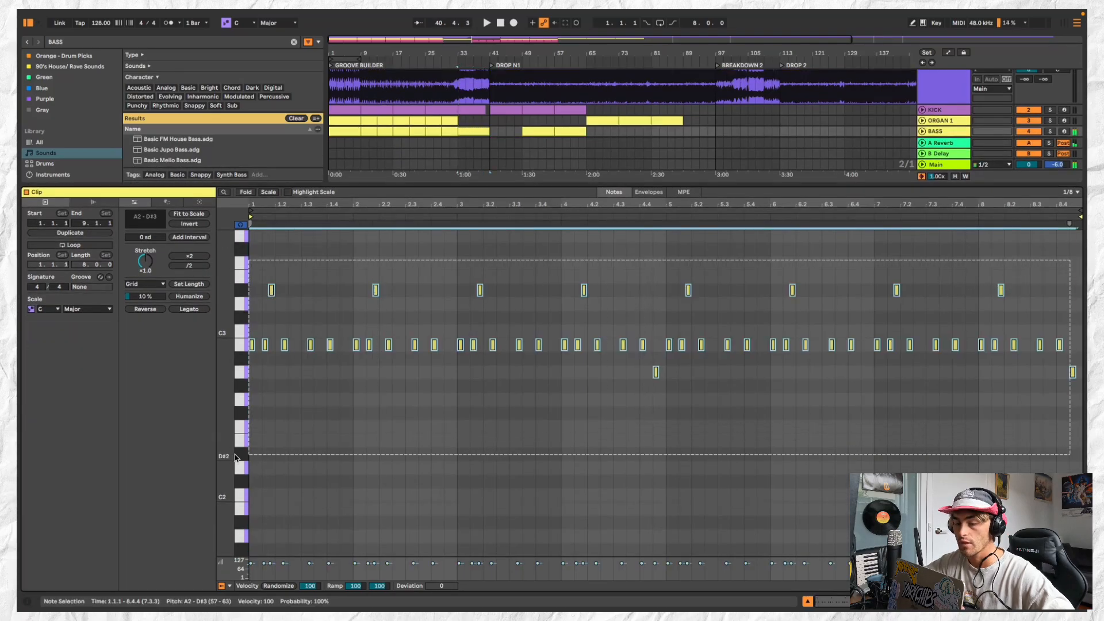
key("Down")
key("Down")
key("Down")
key("Down")
key("Down")
key("Down")
key("Down")
key("Down")
key("Down")
key("Down")
key("Down")
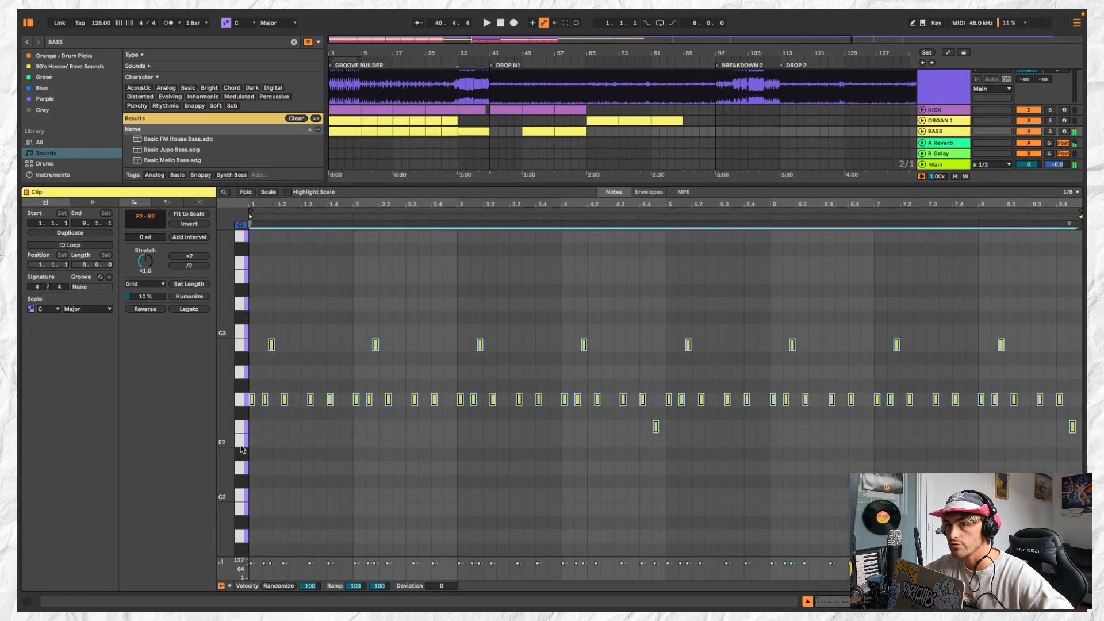
key("Down")
key("Down")
key("Down")
key("Down")
key("Down")
key("Down")
key("Down")
key("Down")
key("Down")
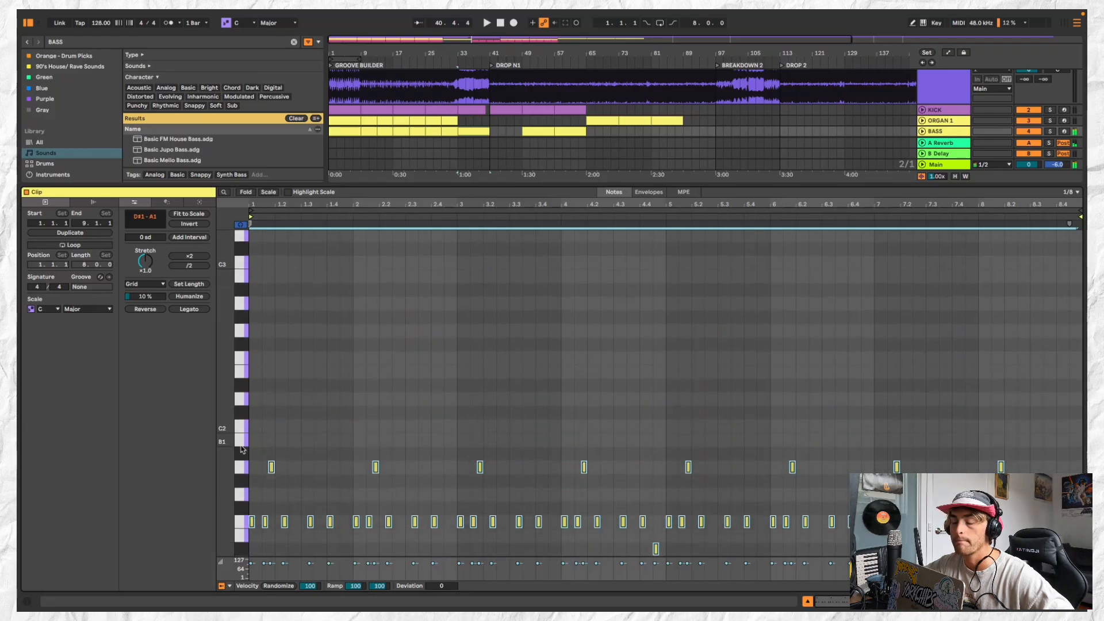
key("Down")
key("Down")
key("Down")
key("Down")
key("space")
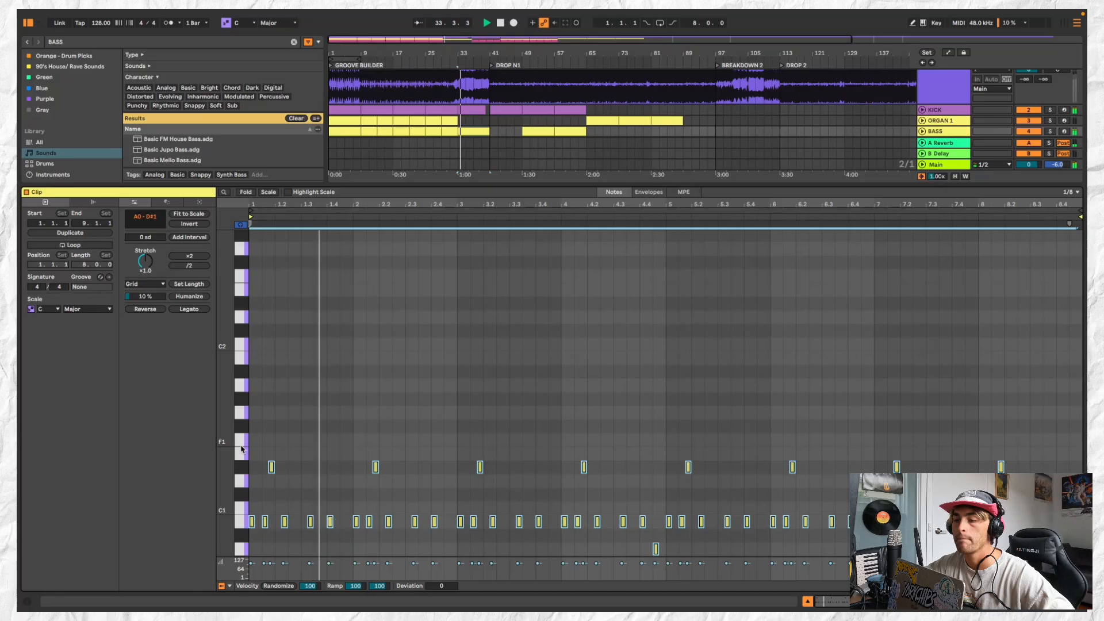
Copy the transposed BASS clip at bar 33 across DROP N1 up to bar 65 and stop playback
left_click(480, 131)
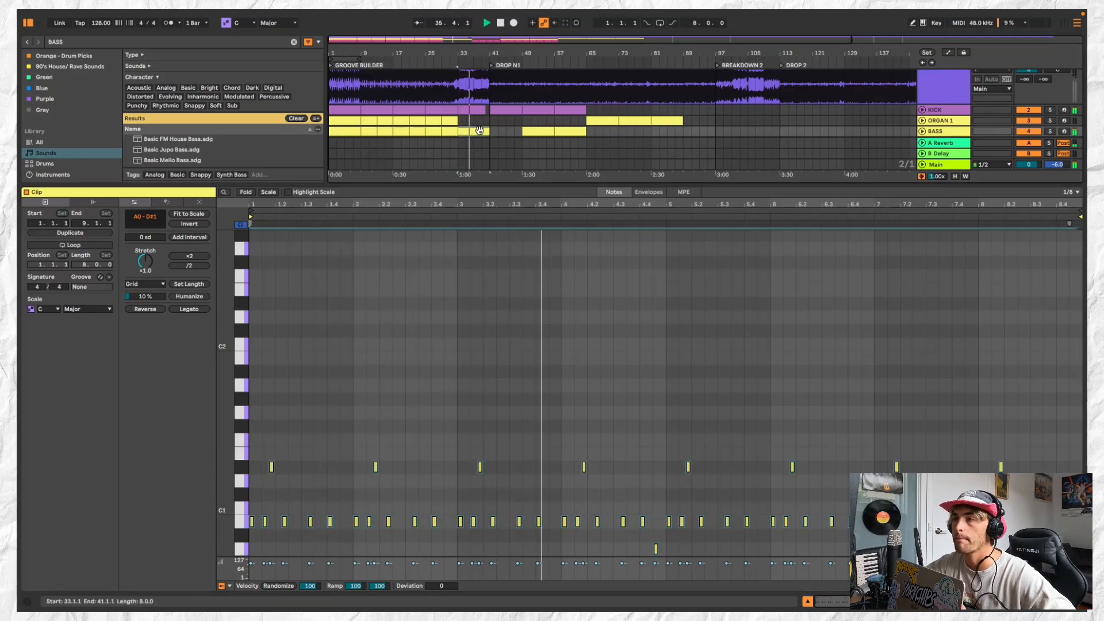
left_click(499, 133)
left_click(491, 132)
left_click(563, 129)
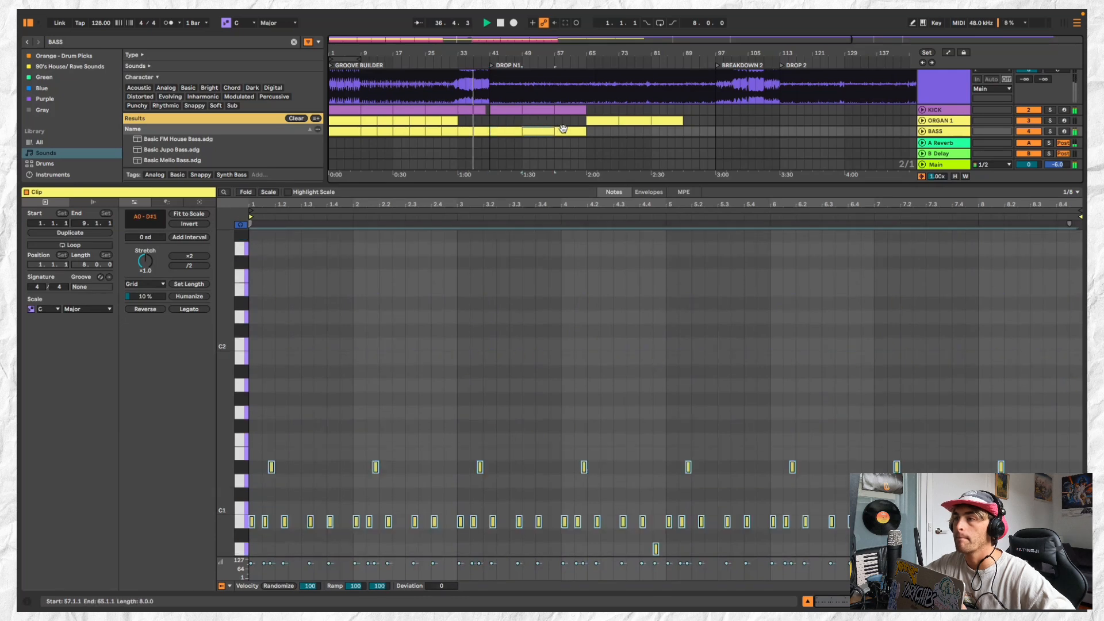
left_click(922, 132)
scroll(1031, 99, "down", 3)
key("space")
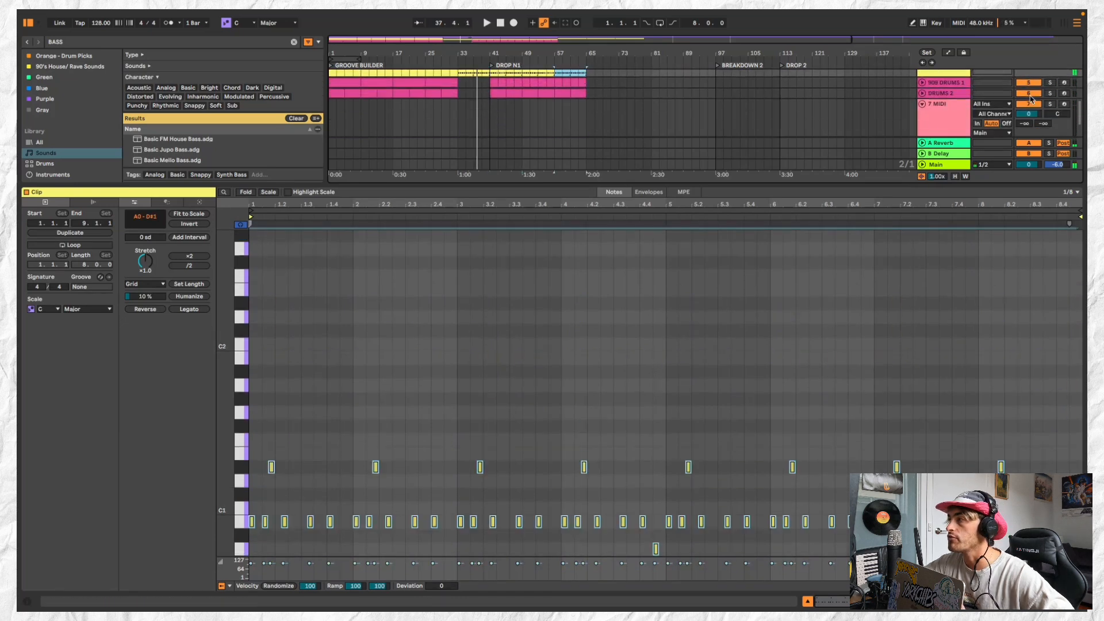
Set the EQ Eight low-cut frequency on the BASS track to 17.0 Hz while playing from bar 33
scroll(1031, 99, "up", 3)
left_click_drag(1030, 99, 1030, 124)
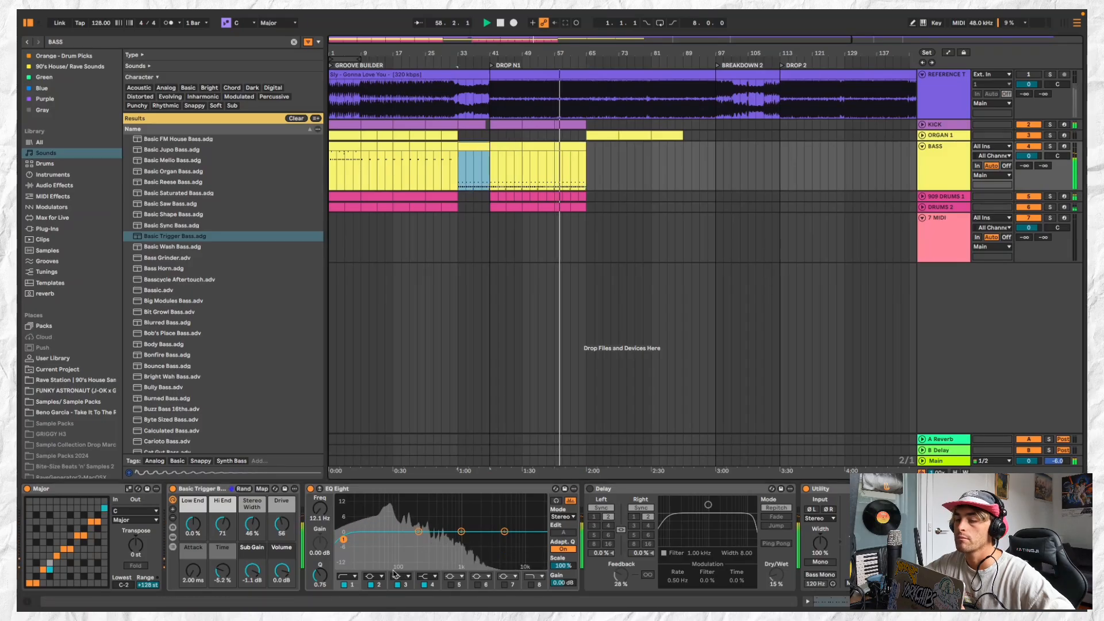
left_click(480, 145)
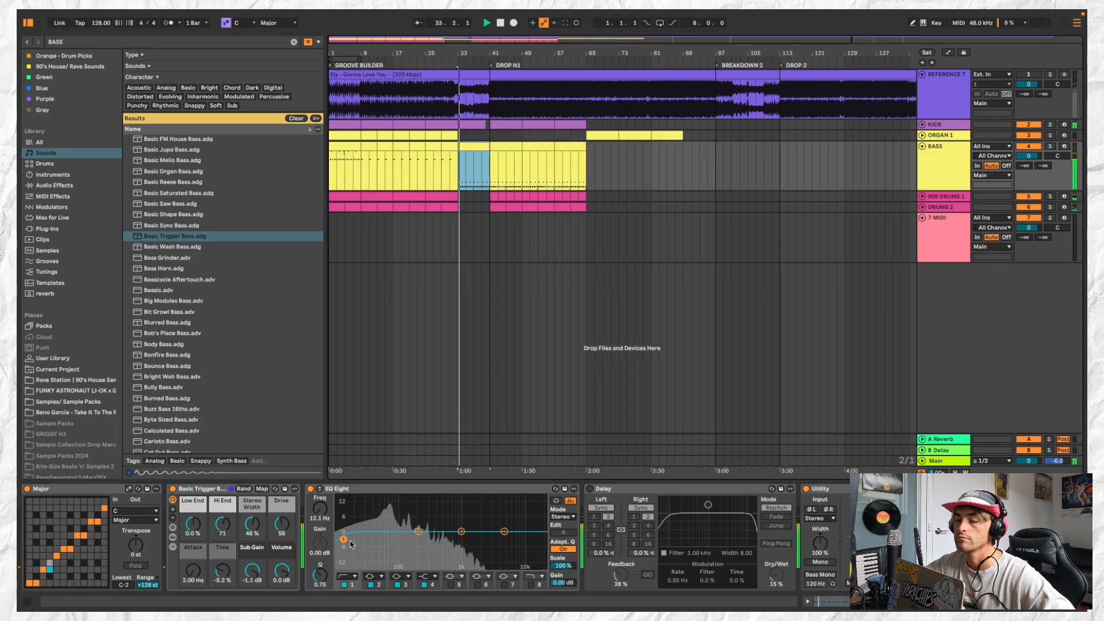
left_click_drag(344, 540, 353, 540)
left_click(483, 146)
key("space")
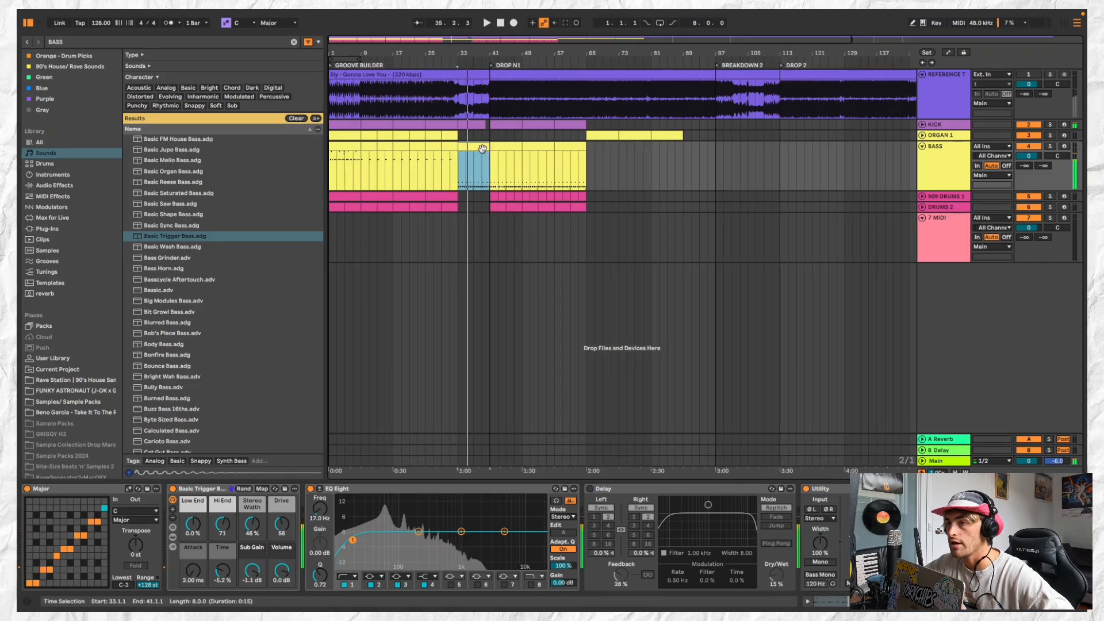
Colour the BASS track grey and assign the track colour to its clips
left_click(503, 146)
left_click(536, 146)
left_click(569, 145)
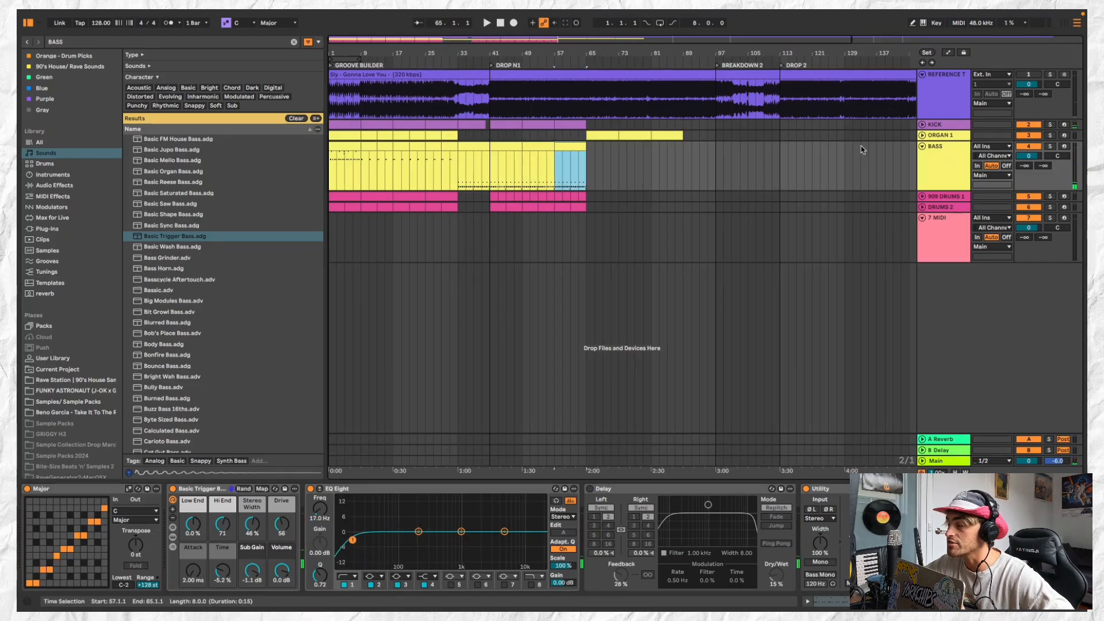
left_click(936, 155)
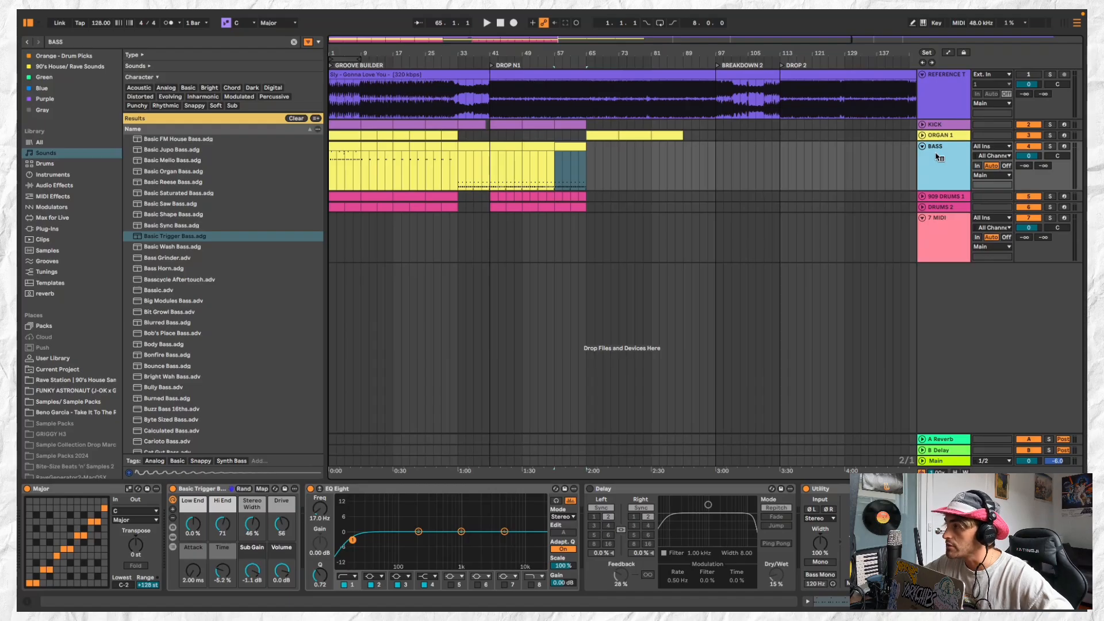
right_click(939, 157)
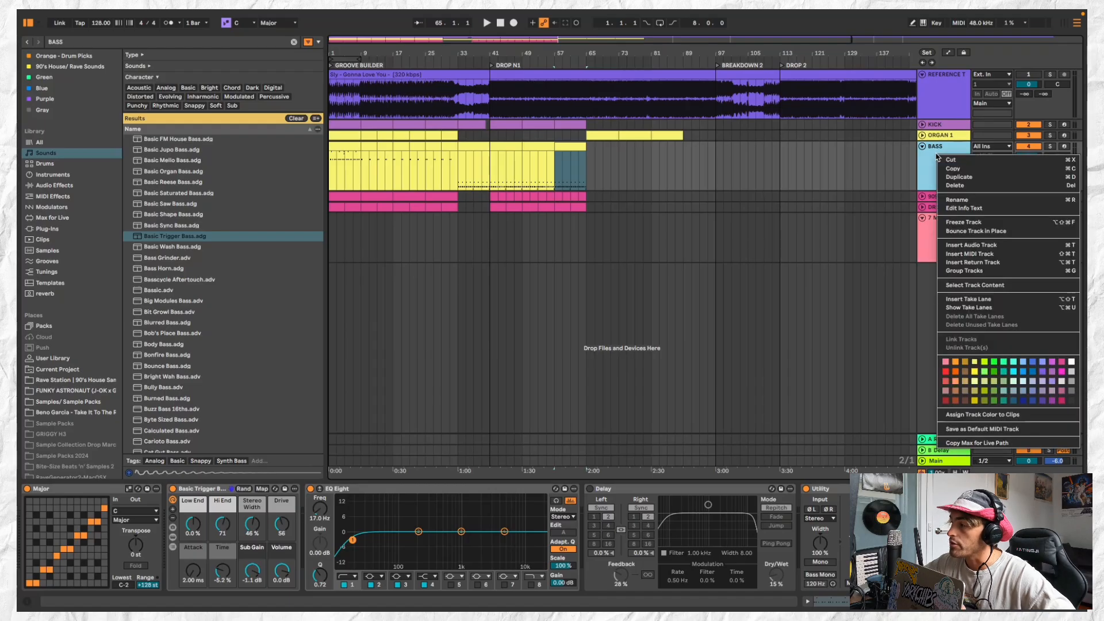
left_click(1072, 381)
key("super+z")
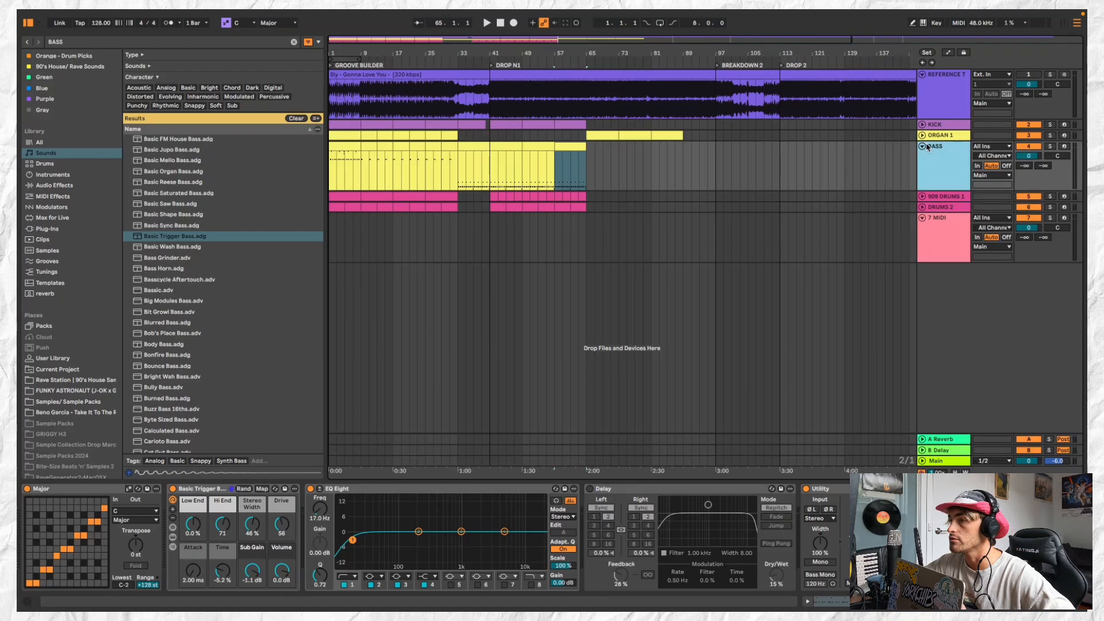
left_click(923, 146)
left_click(924, 146)
right_click(941, 150)
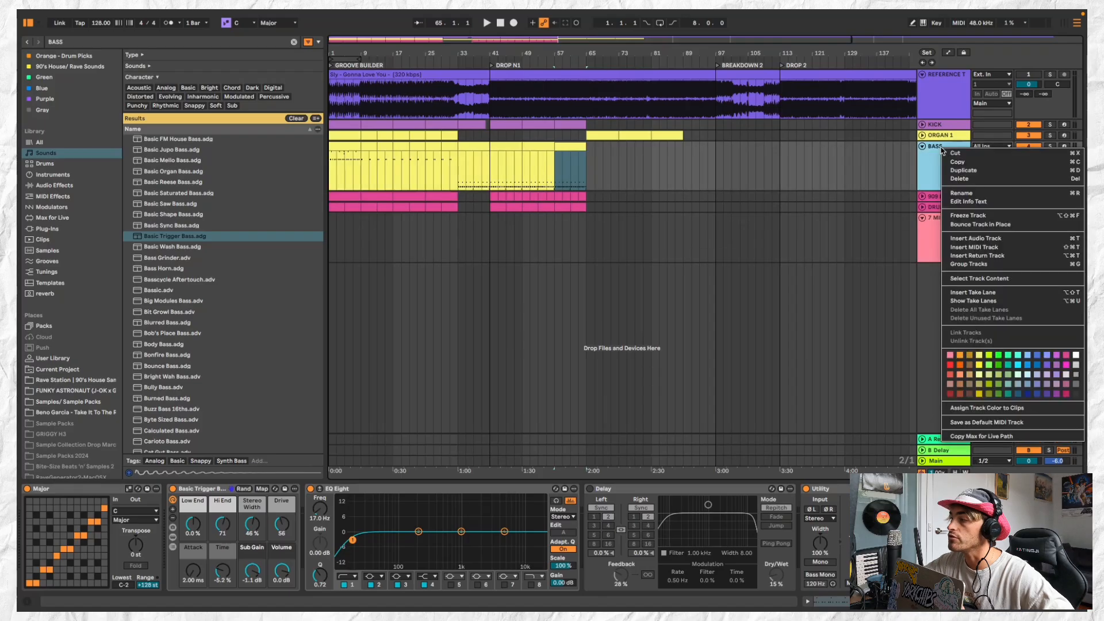
left_click(989, 409)
Play from bar 33 and delete the BASS clips in the GROOVE BUILDER section, bars 1 to 33
left_click(471, 144)
left_click(448, 147)
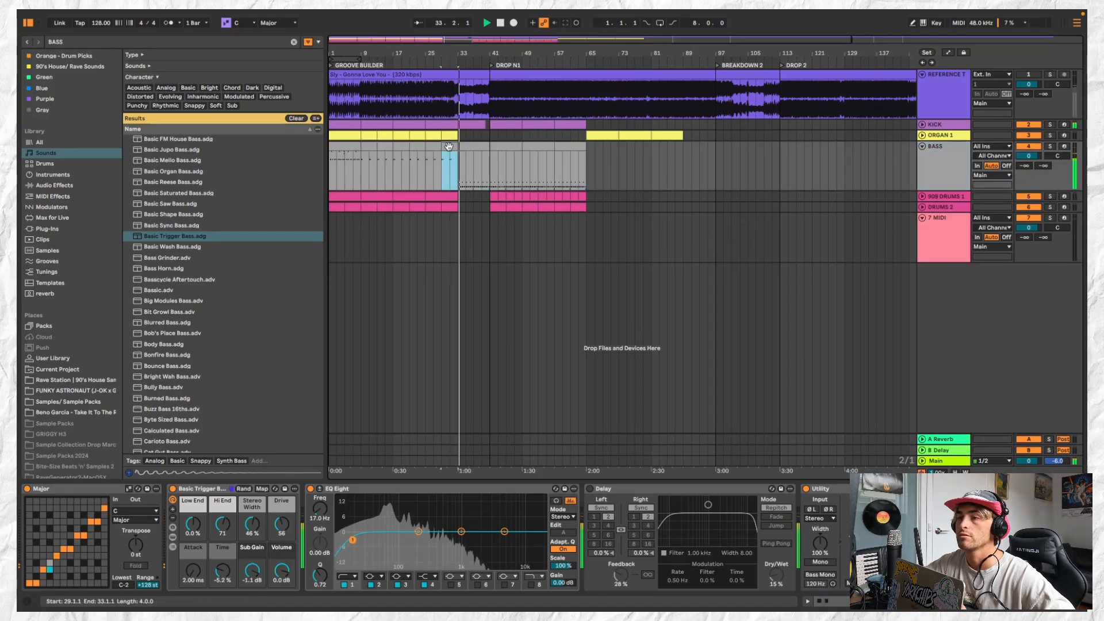
left_click(338, 148, "shift")
key("Delete")
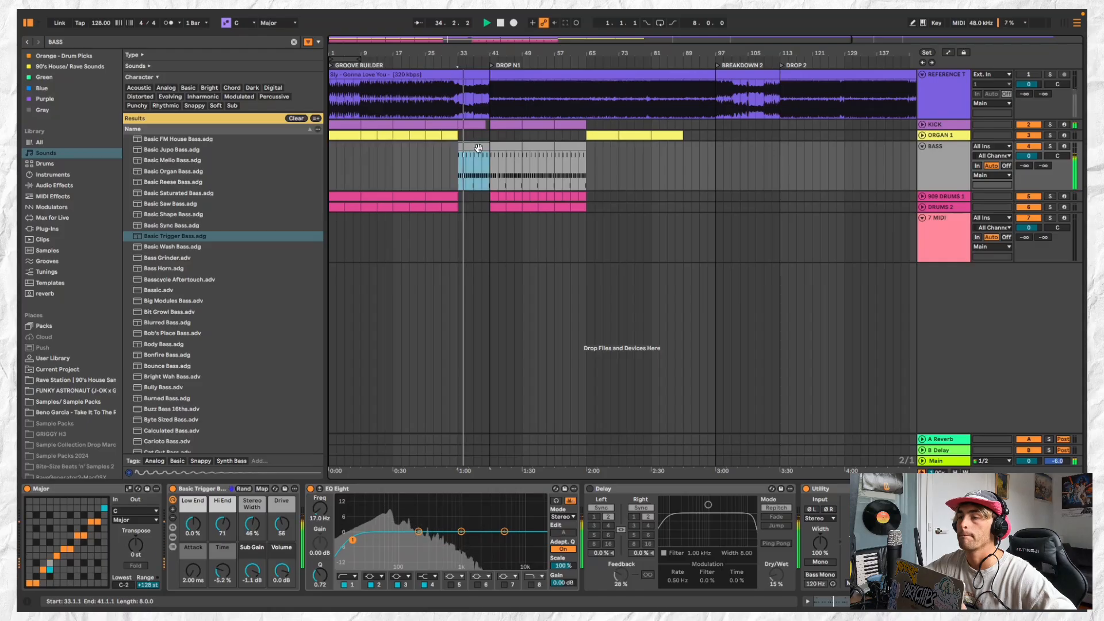
Fill the DRUMS 2 gap between bars 33 and 41 and delete the empty 7 MIDI track
left_click(475, 207)
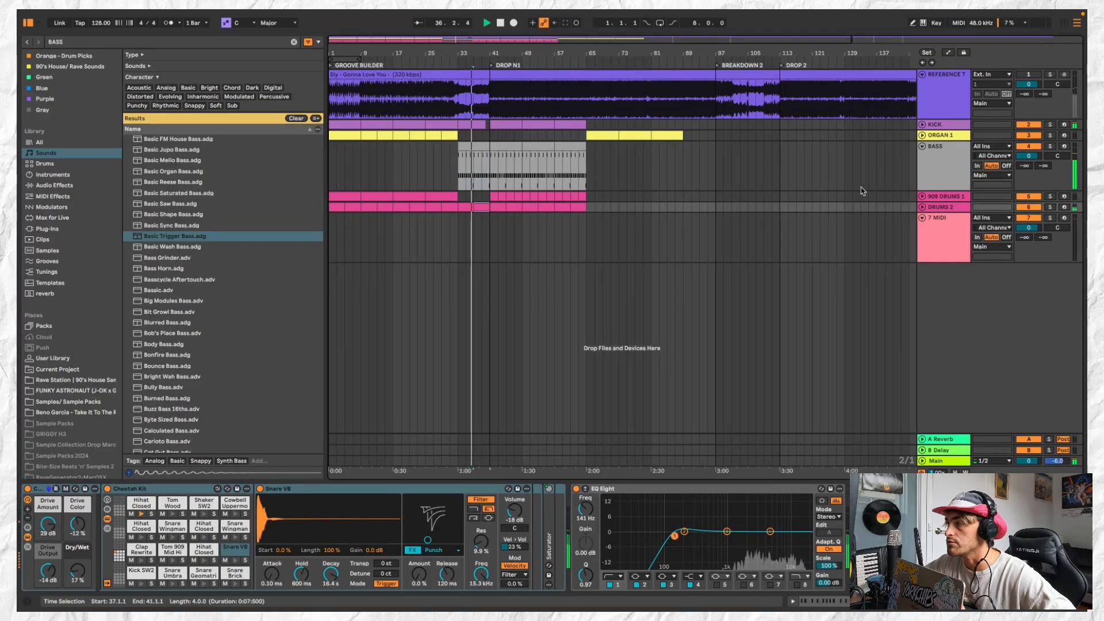
left_click(939, 218)
key("Delete")
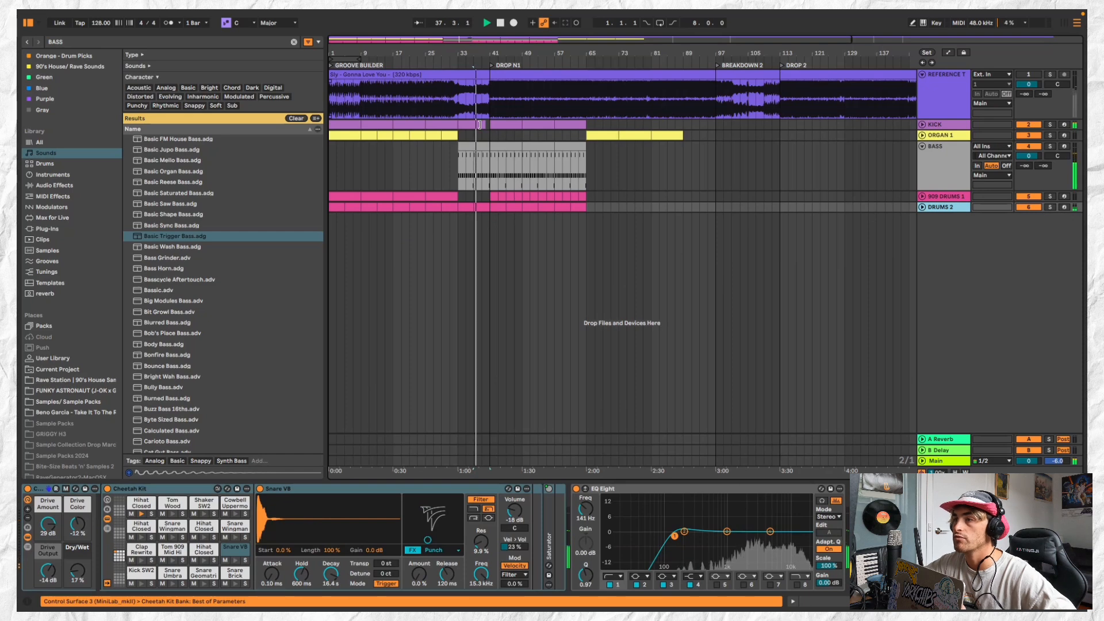
Move the ORGAN 1 clip at bar 65 to bar 41 and remove the last bar of DRUMS 2 before DROP N1
left_click(606, 134)
left_click_drag(606, 134, 510, 136)
scroll(499, 157, "up", 5)
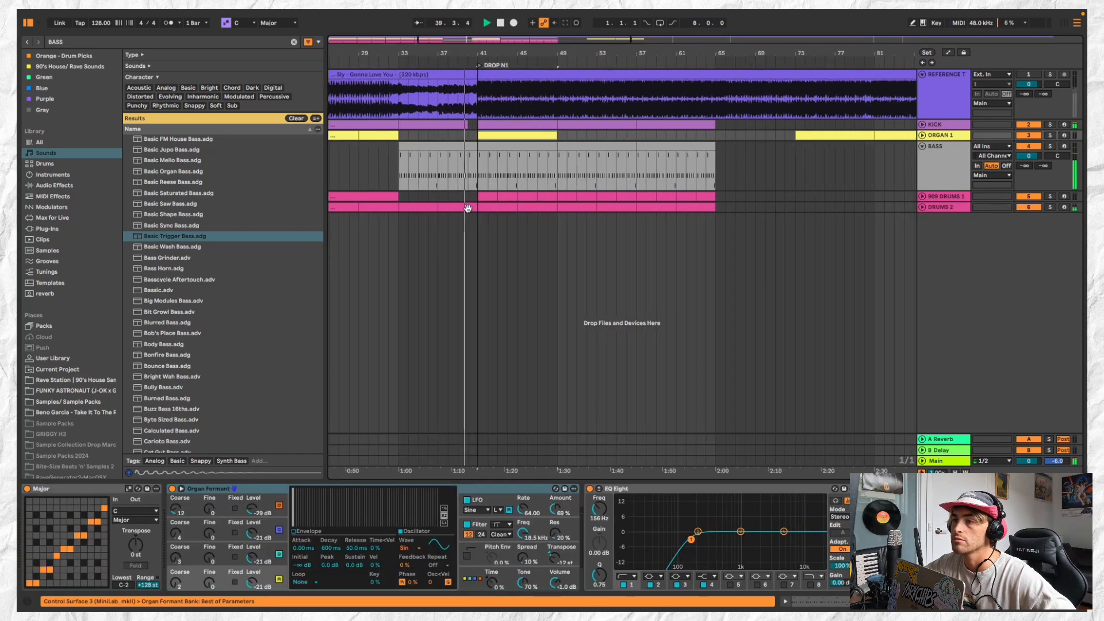
left_click(470, 208)
key("Delete")
Duplicate the ORGAN 1 clip at bar 41 so the organ fills DROP N1 up to bar 65
left_click(501, 136)
scroll(501, 136, "down", 2)
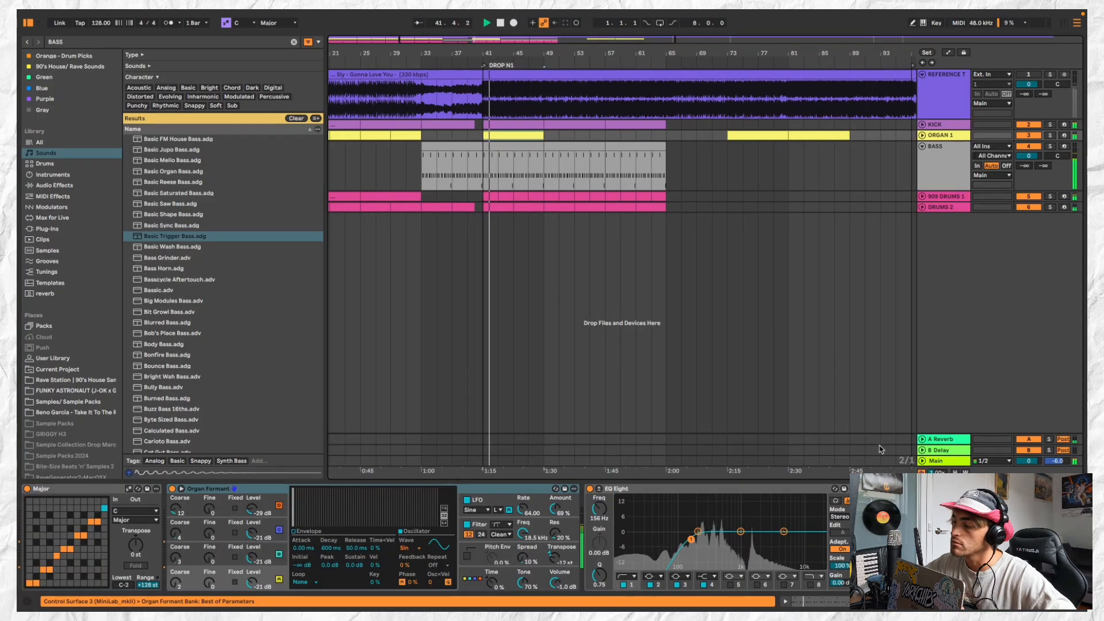
scroll(837, 521, "right", 3)
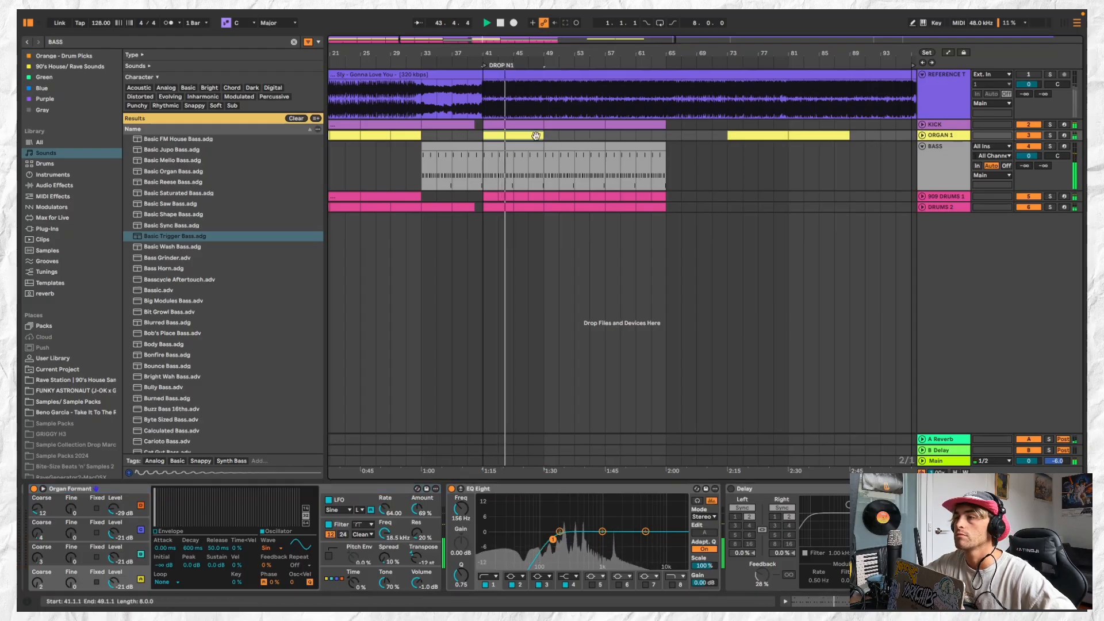
key("super+d")
left_click(607, 137)
key("super+v")
scroll(606, 138, "down", 1)
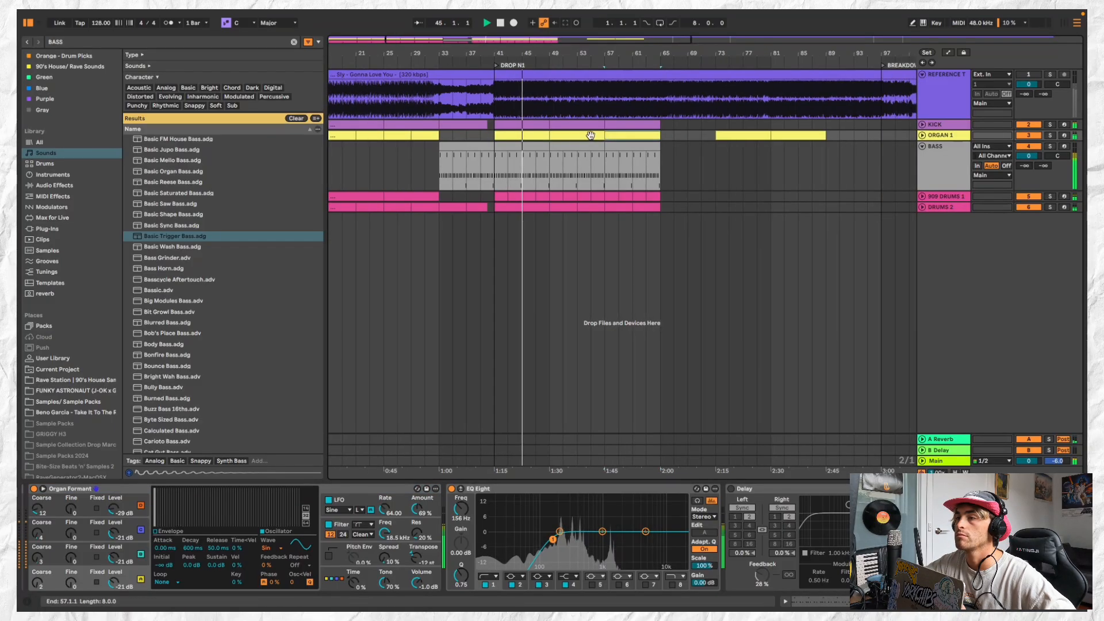
left_click(551, 135)
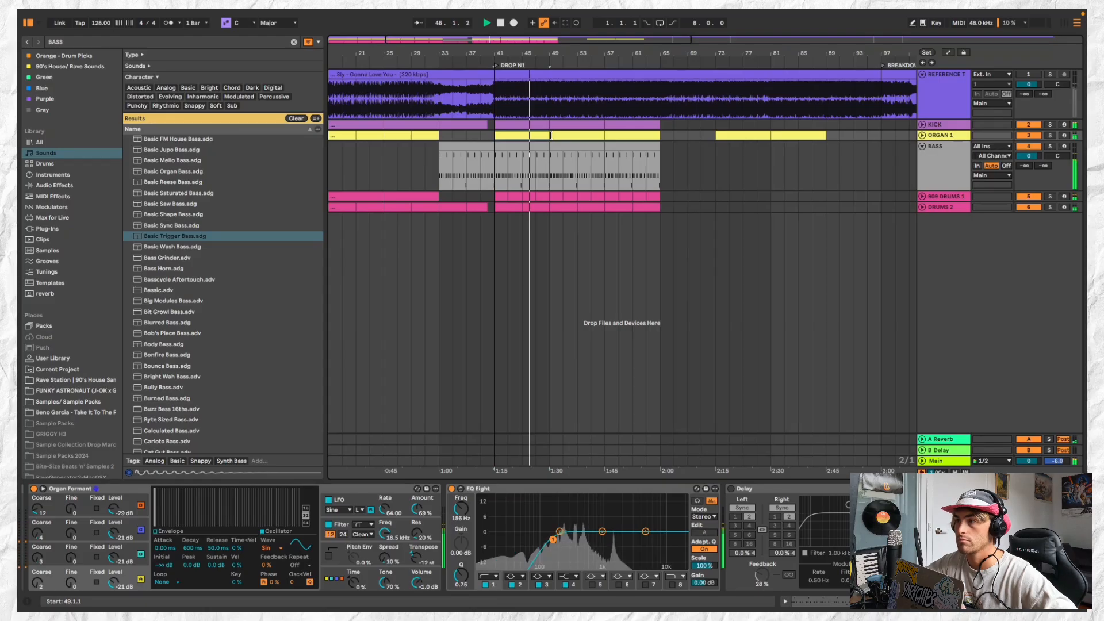
left_click(580, 135)
left_click(625, 134)
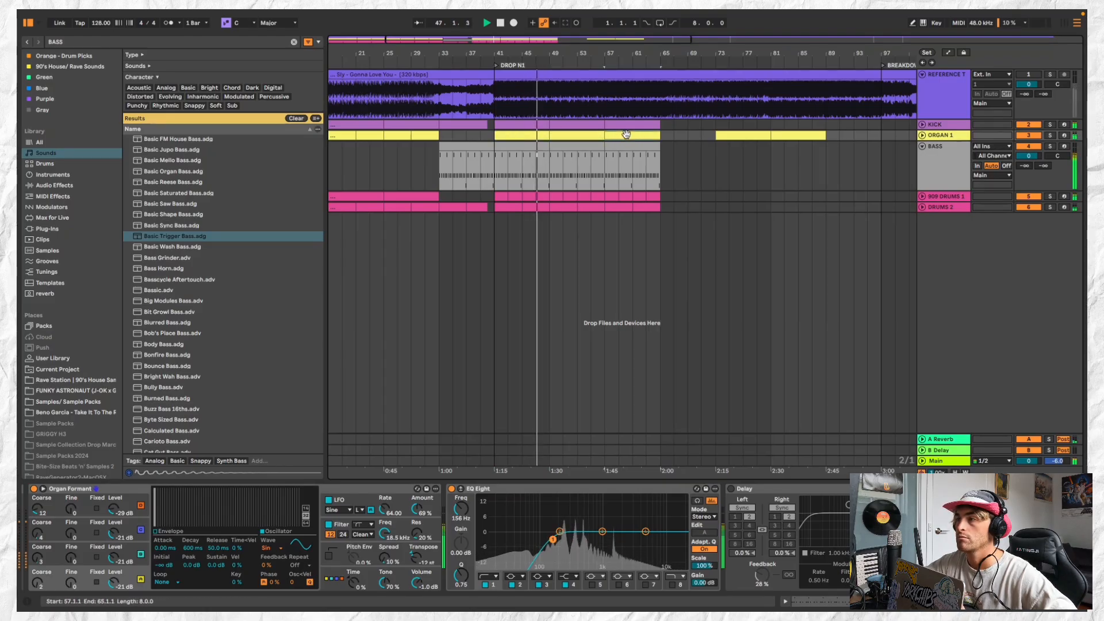
Raise the last two notes of the ORGAN 1 clip at bar 41 to D#3 and F3 and copy it across DROP N1
key("minus")
left_click(922, 146)
double_click(553, 134)
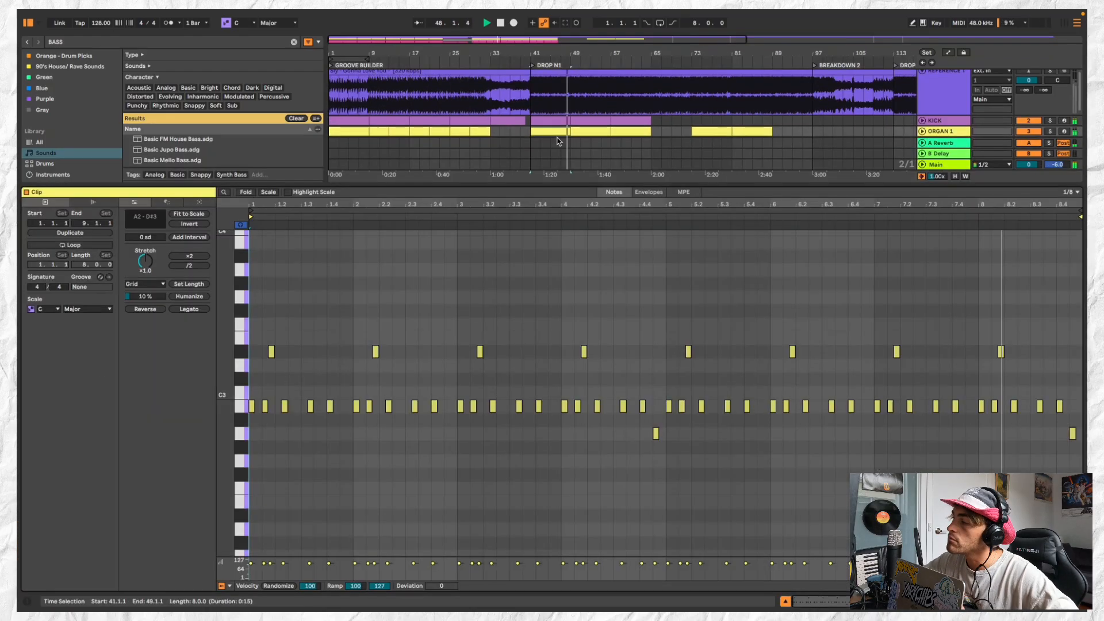
left_click_drag(1061, 407, 1060, 370)
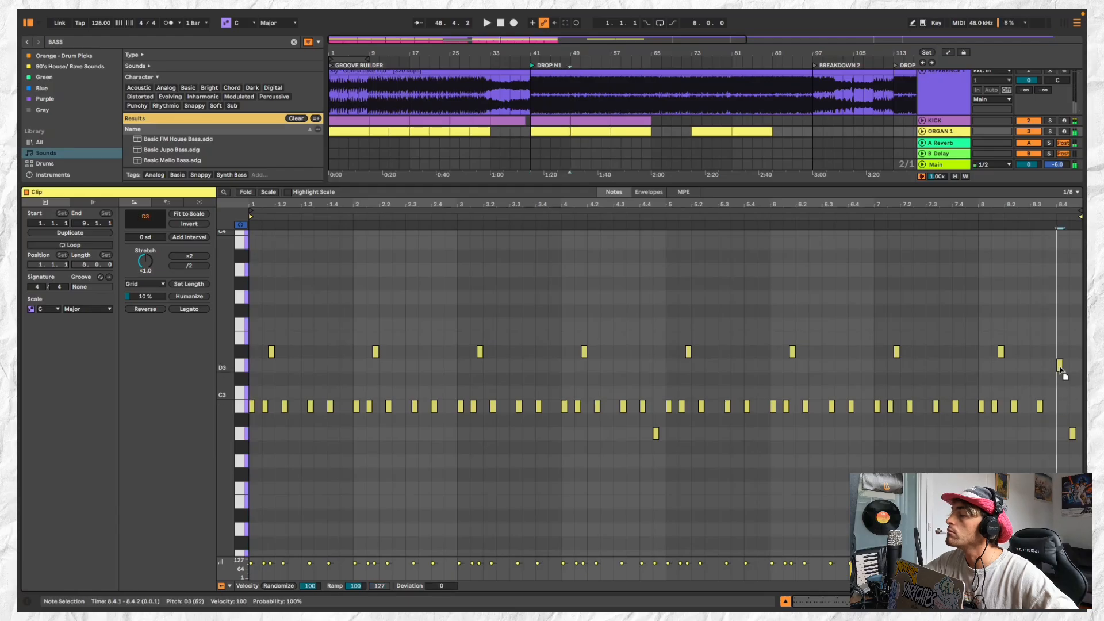
left_click_drag(1073, 435, 1074, 324)
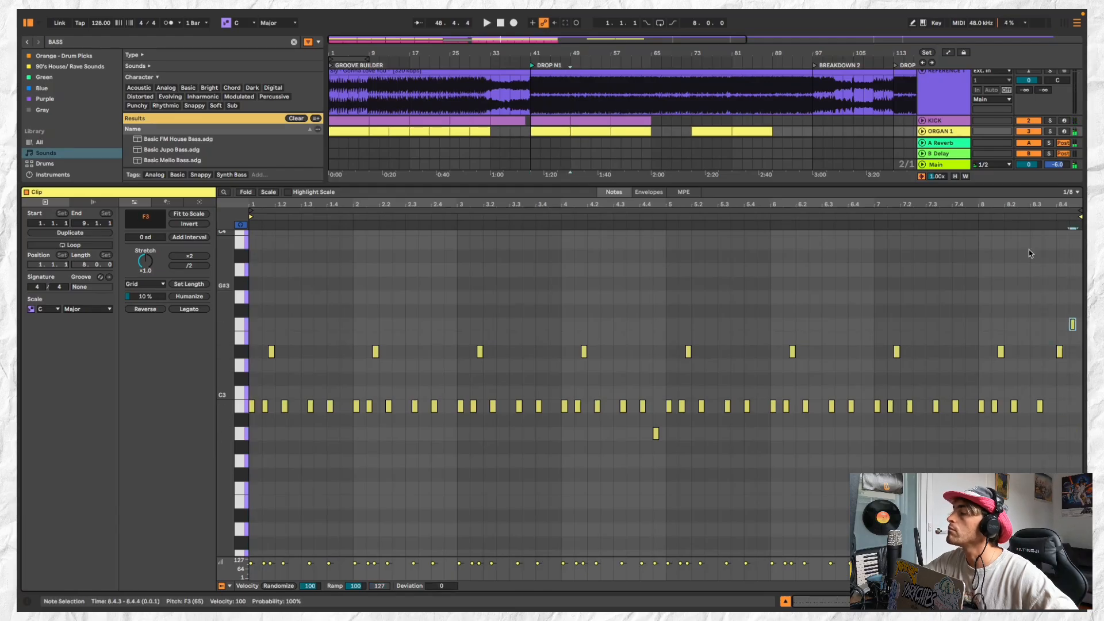
left_click(1001, 214)
left_click(634, 129)
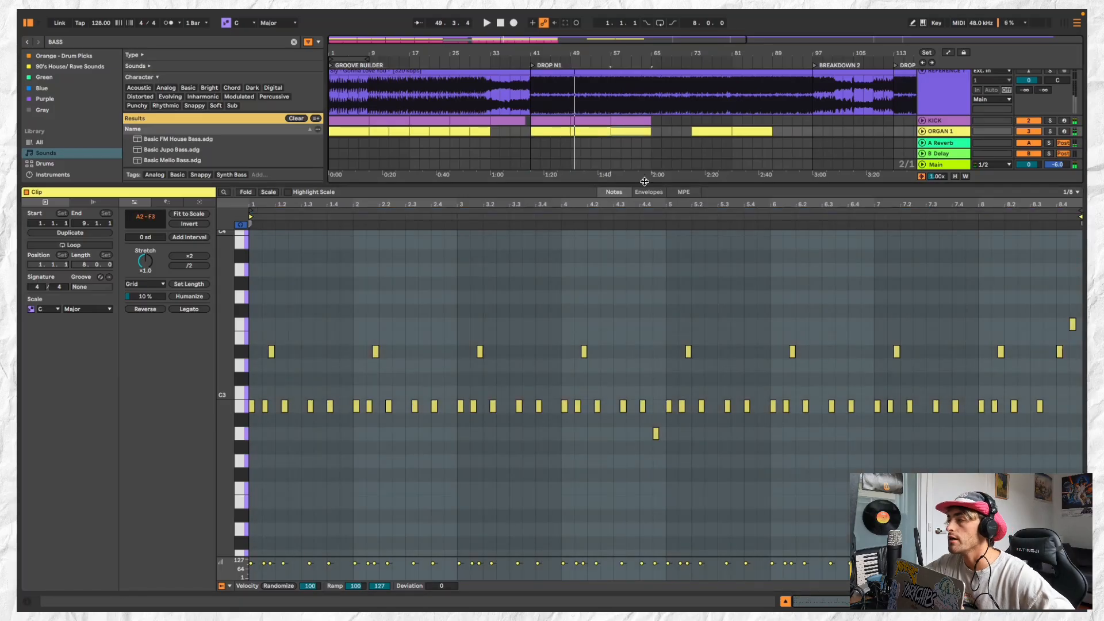
Enlarge the arrangement area and delete the leftover ORGAN 1 clips at bars 73 to 89
left_click_drag(644, 181, 644, 325)
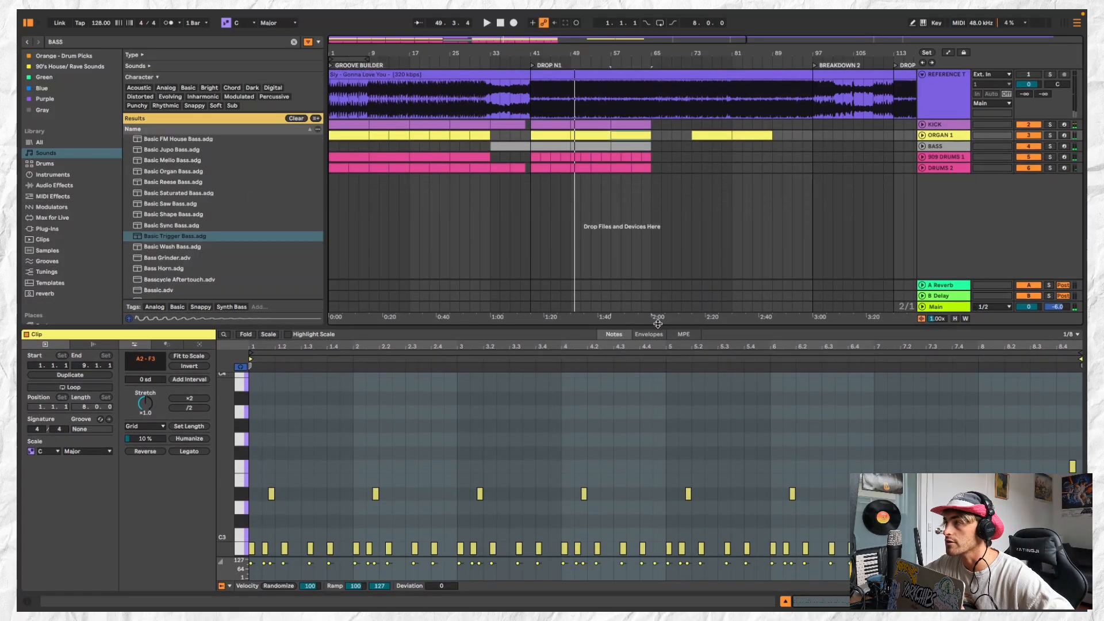
left_click(682, 148)
left_click(690, 136)
left_click(729, 136, "shift")
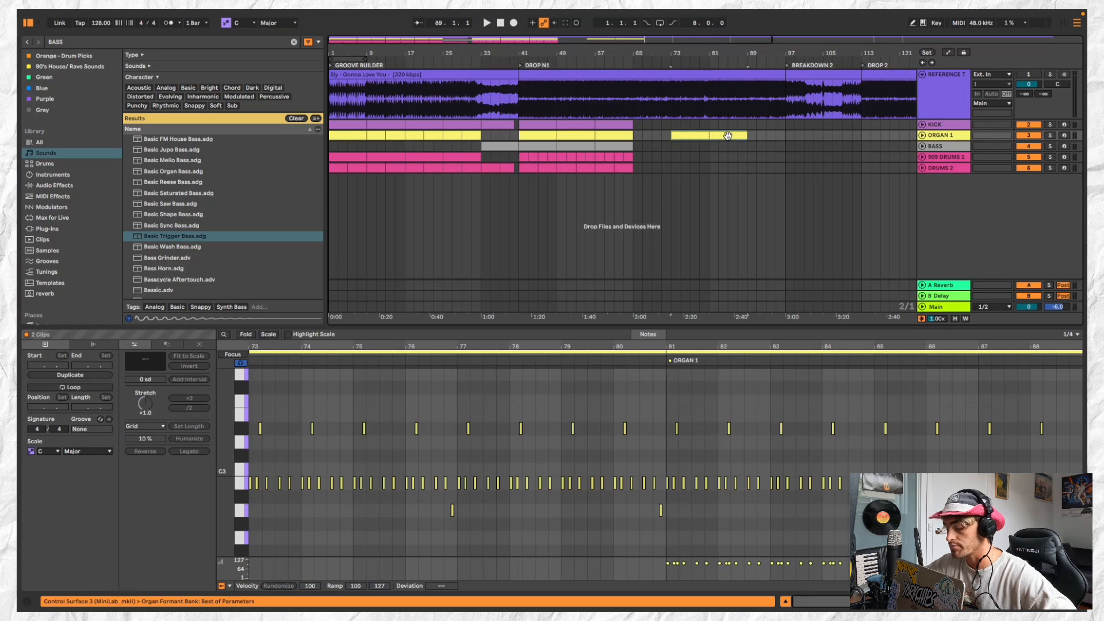
key("Delete")
scroll(528, 147, "up", 3)
scroll(529, 147, "down", 5)
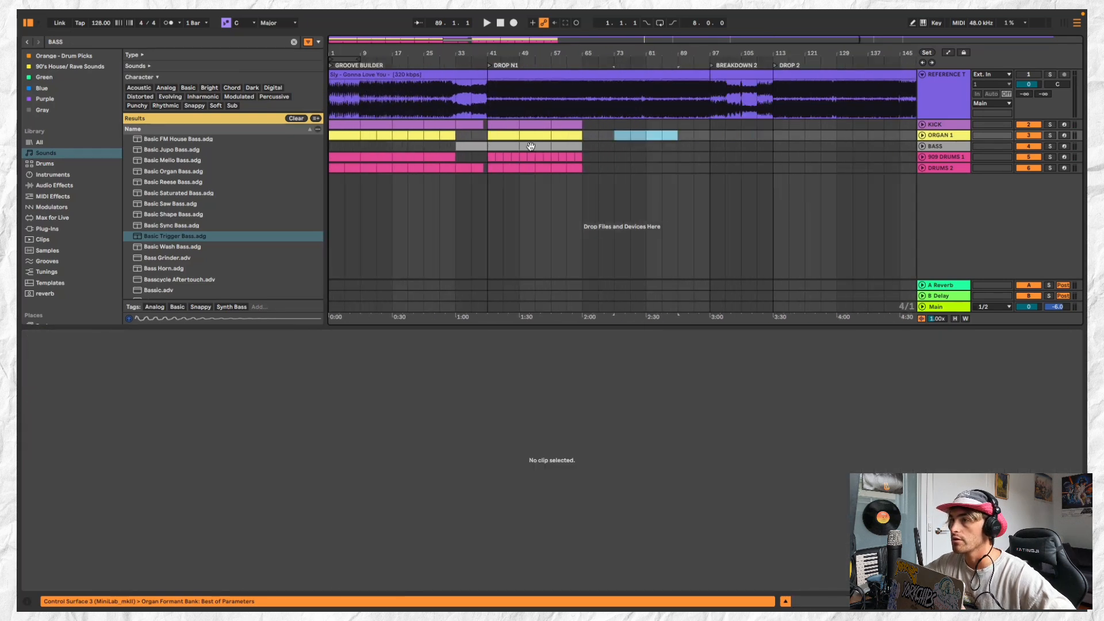
Duplicate the KICK, ORGAN 1, BASS, 909 DRUMS 1 and DRUMS 2 block at bars 57 to 65 so it extends to bar 73
scroll(487, 135, "up", 5)
scroll(489, 137, "left", 5)
scroll(591, 141, "down", 3)
left_click(519, 124)
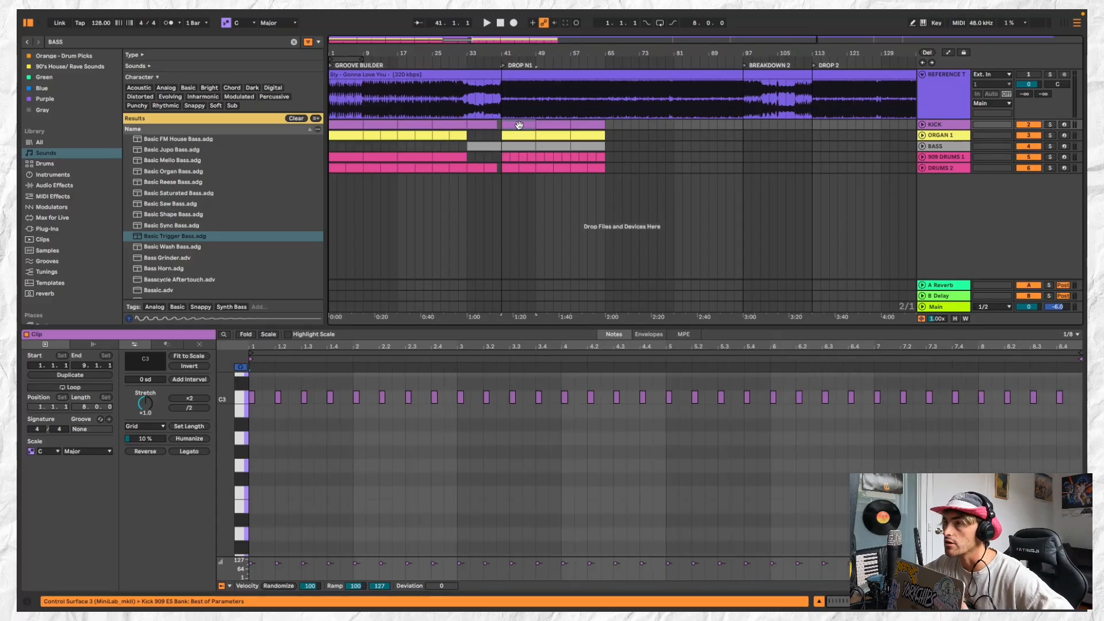
scroll(518, 125, "up", 2)
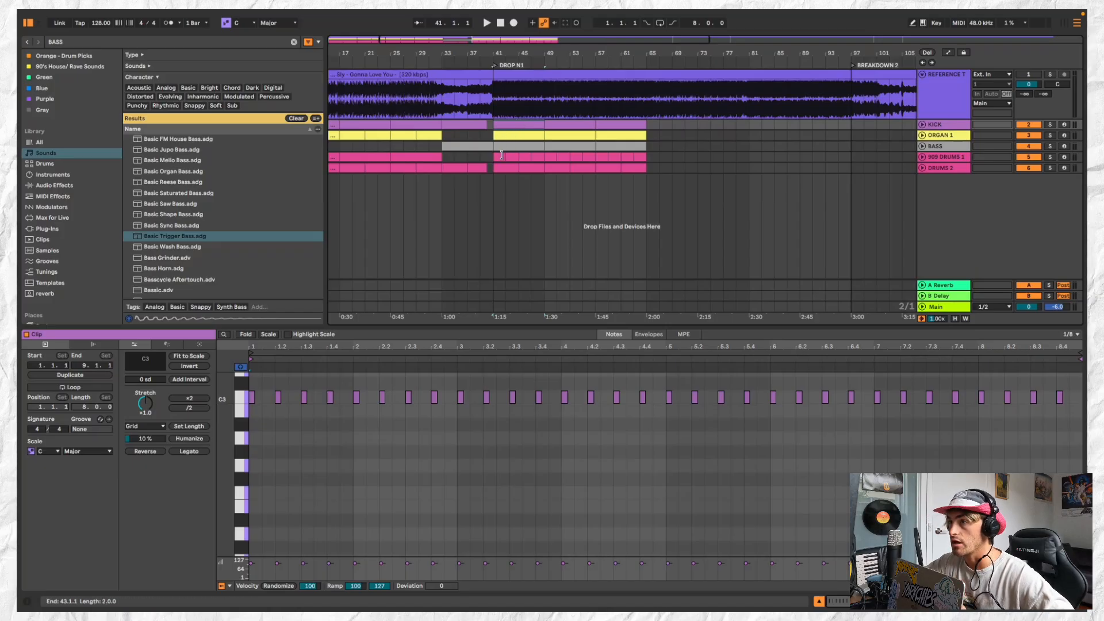
scroll(530, 157, "down", 2)
left_click(531, 166, "shift")
key("super+c")
left_click(566, 125)
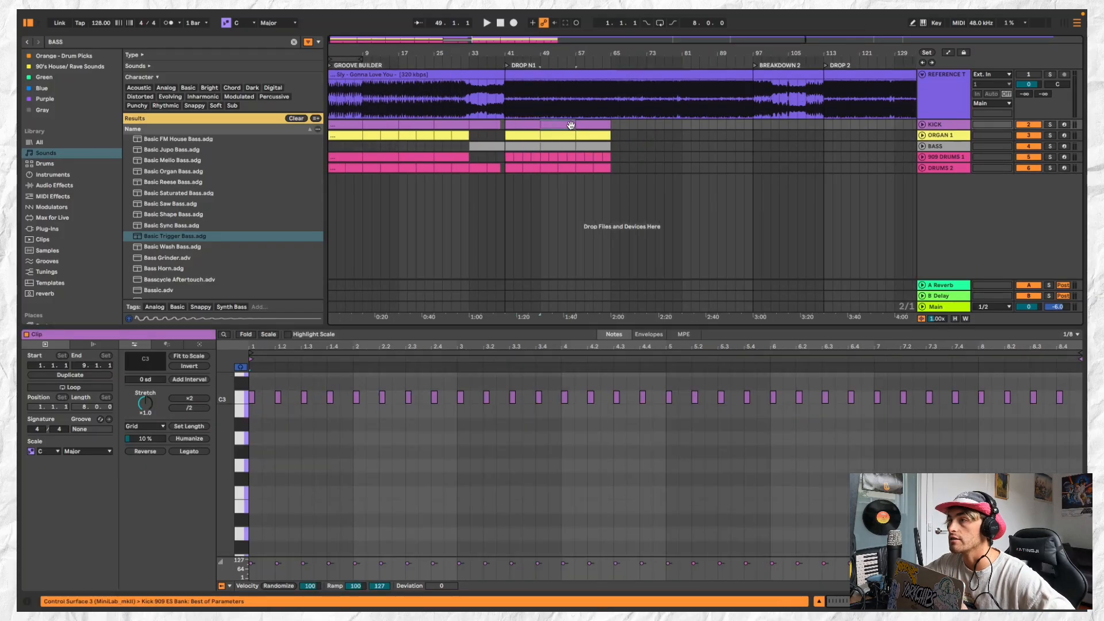
left_click(588, 126)
key("super+v")
scroll(595, 128, "down", 3)
left_click(507, 167)
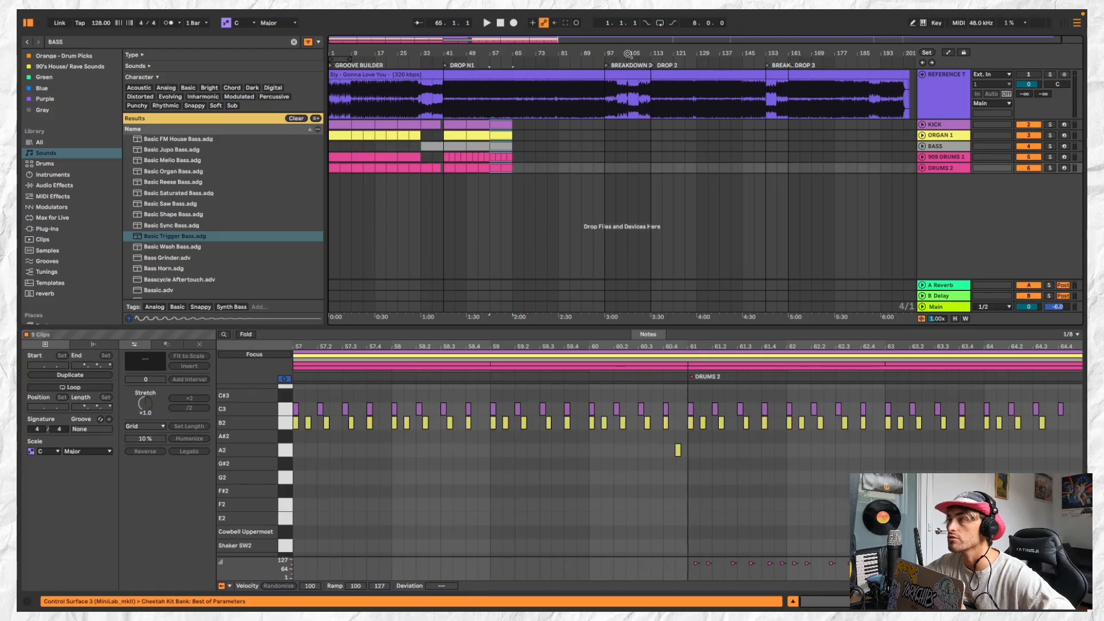
key("super+v")
key("super+v")
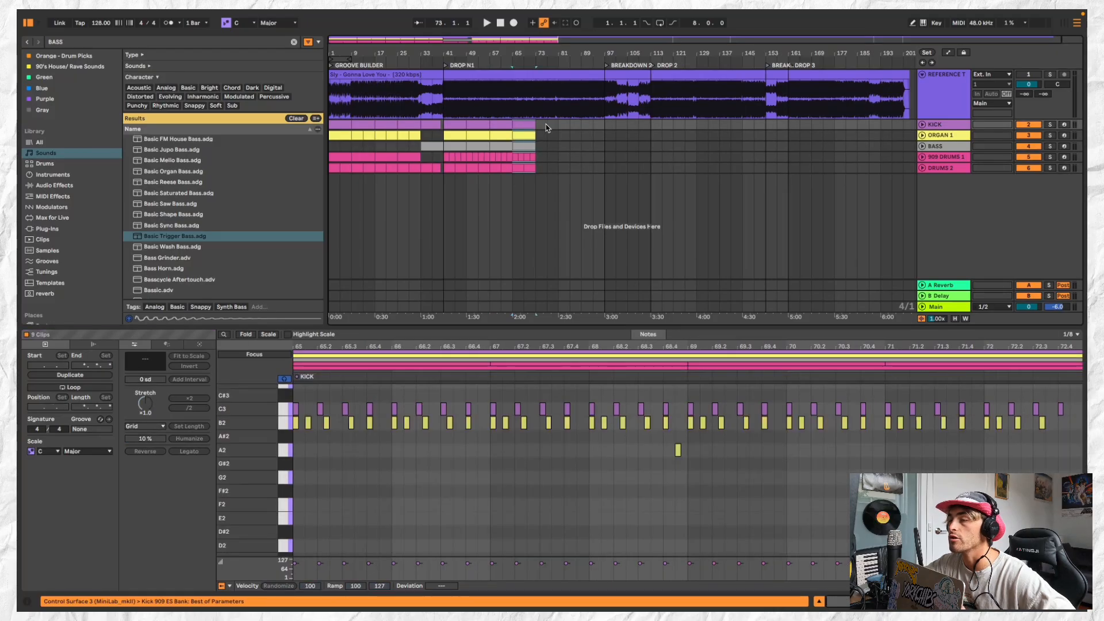
Keep duplicating the eight-bar block on all five tracks until DROP N1 is filled up to bar 97
key("super+v")
key("super+v")
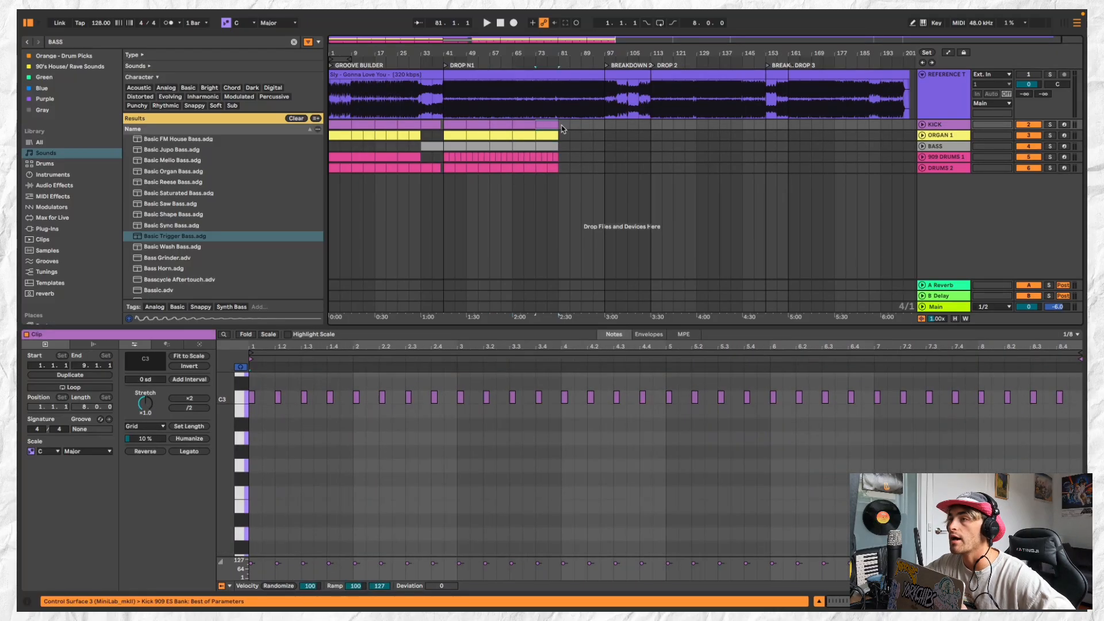
scroll(586, 125, "down", 1)
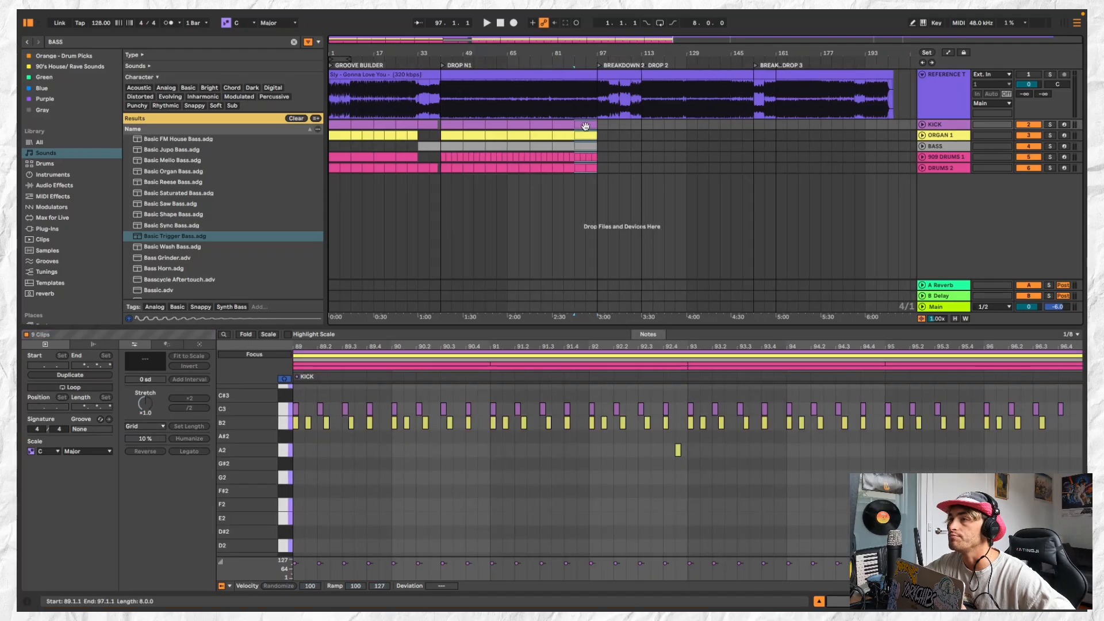
Solo the reference track and listen to its end of DROP N1, start of BREAKDOWN 2 and first breakdown from bar 33
scroll(515, 120, "up", 3)
scroll(516, 121, "down", 2)
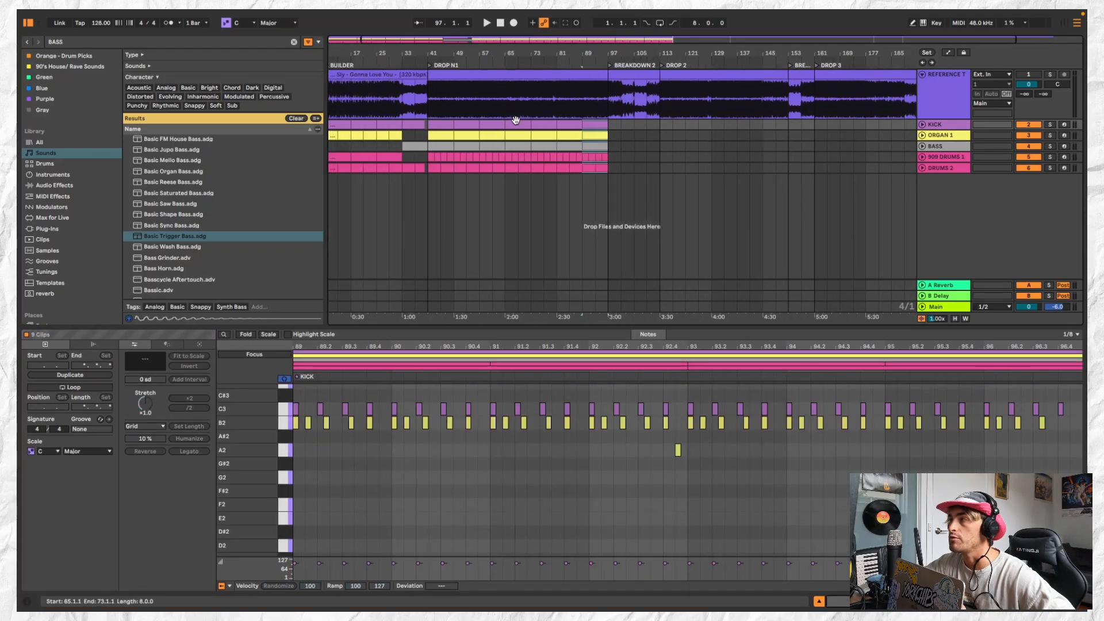
left_click(1049, 75)
left_click(583, 104)
key("space")
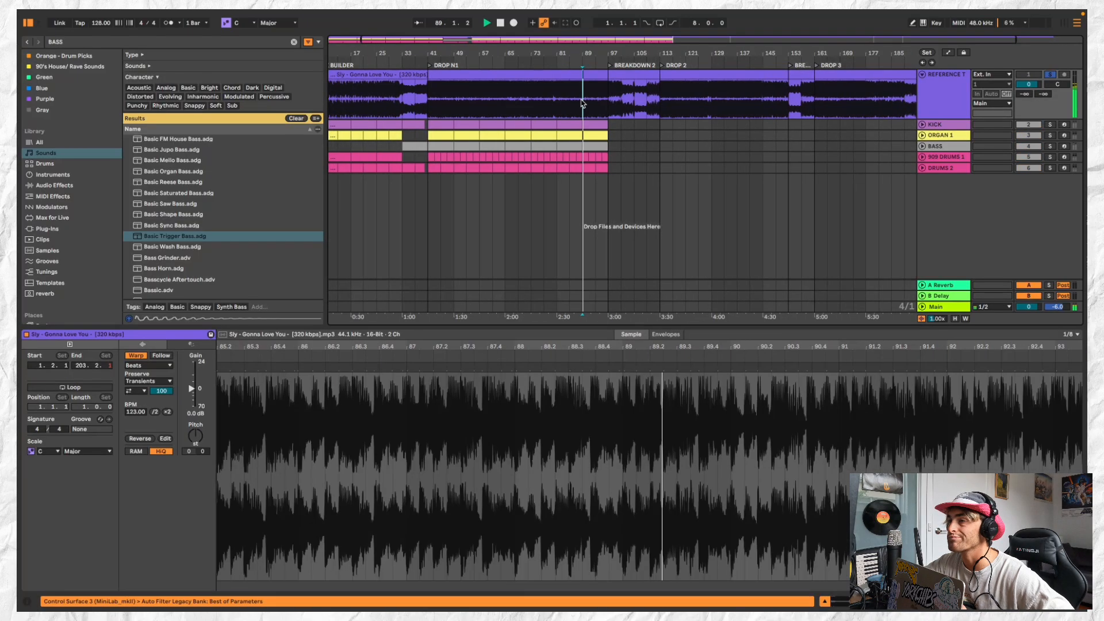
left_click(611, 99)
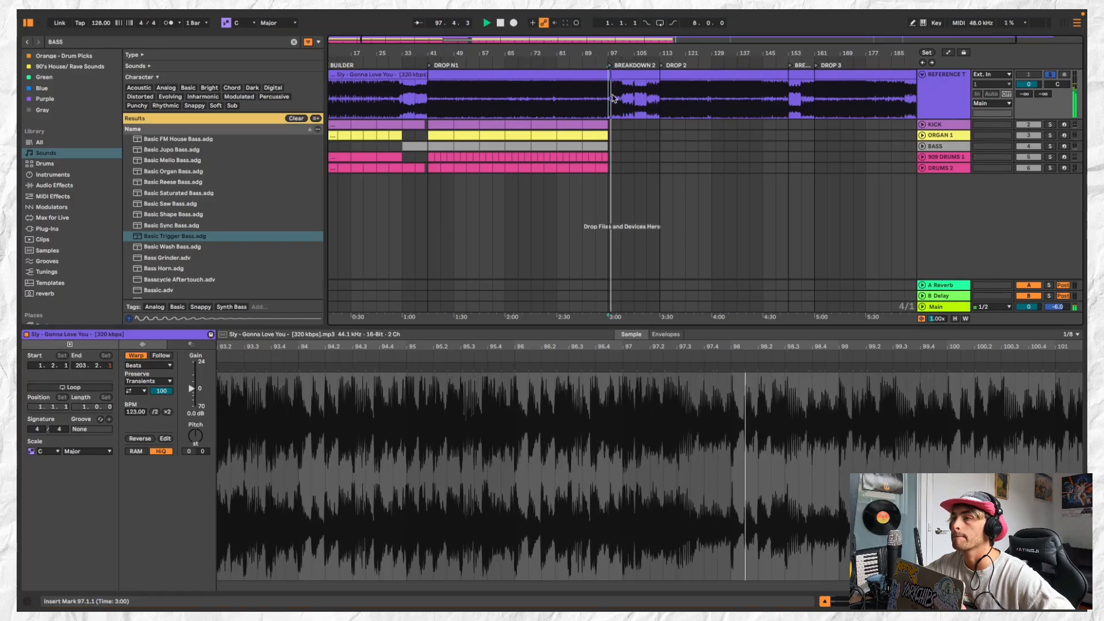
left_click(403, 99)
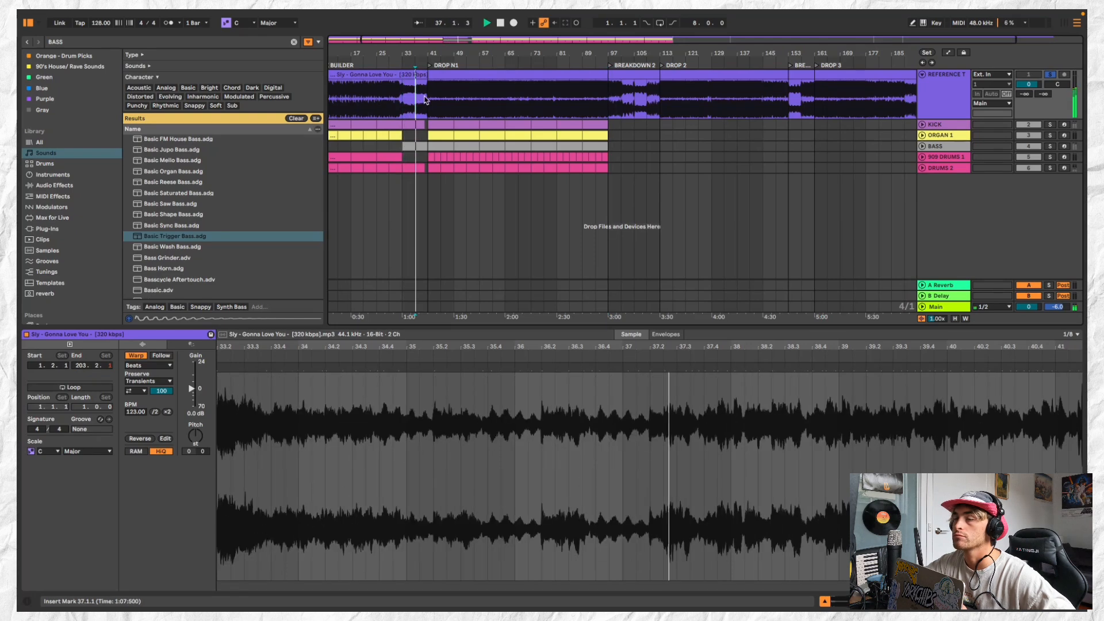
left_click(425, 99)
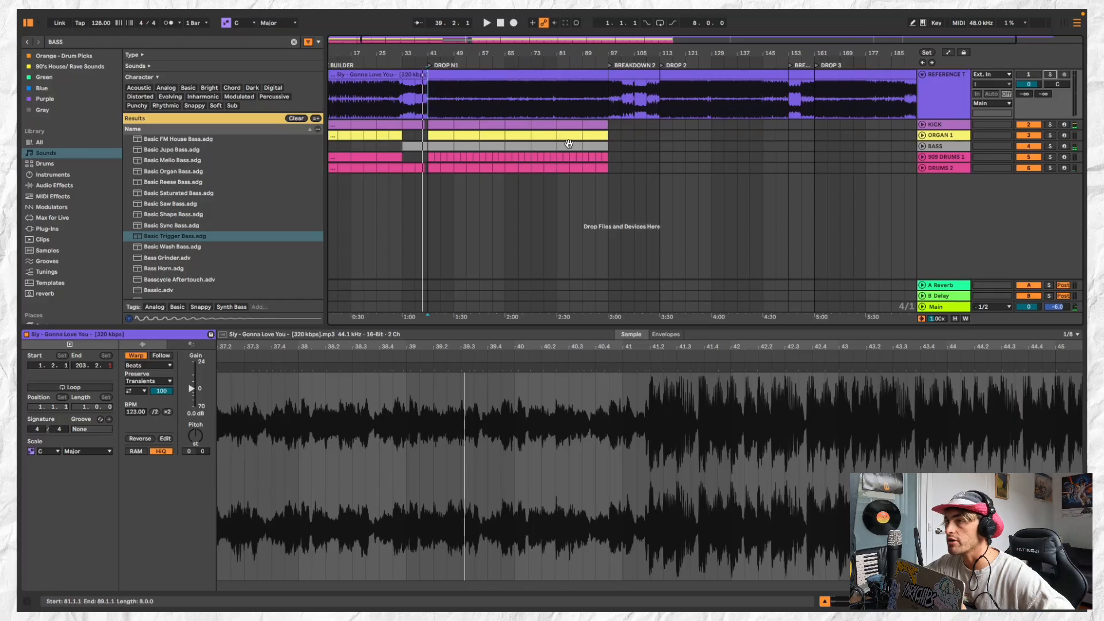
Add a locator named BREAKDOWN 1 at bar 33, where the reference track's first breakdown starts
scroll(569, 144, "down", 2)
scroll(448, 135, "up", 5)
left_click(511, 125)
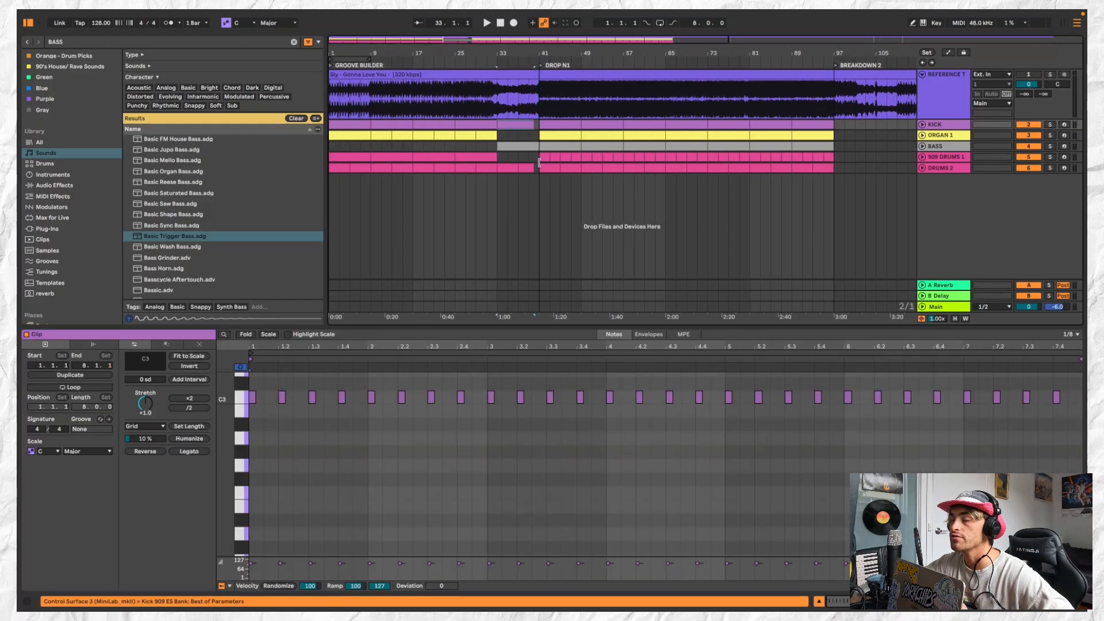
left_click(525, 170)
scroll(528, 138, "down", 3)
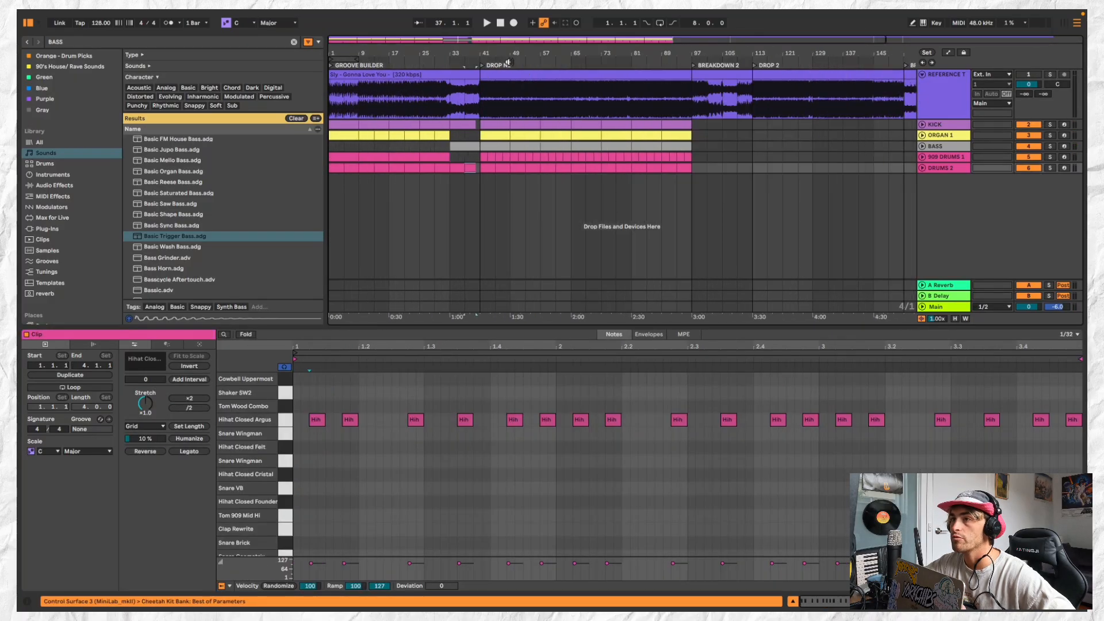
left_click(448, 92)
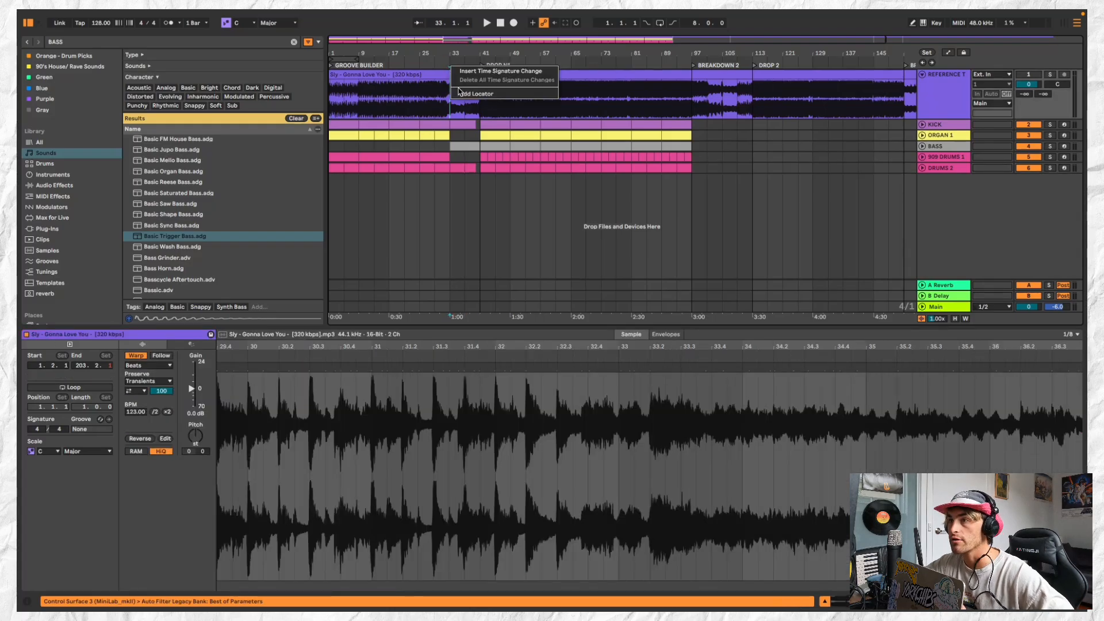
right_click(451, 64)
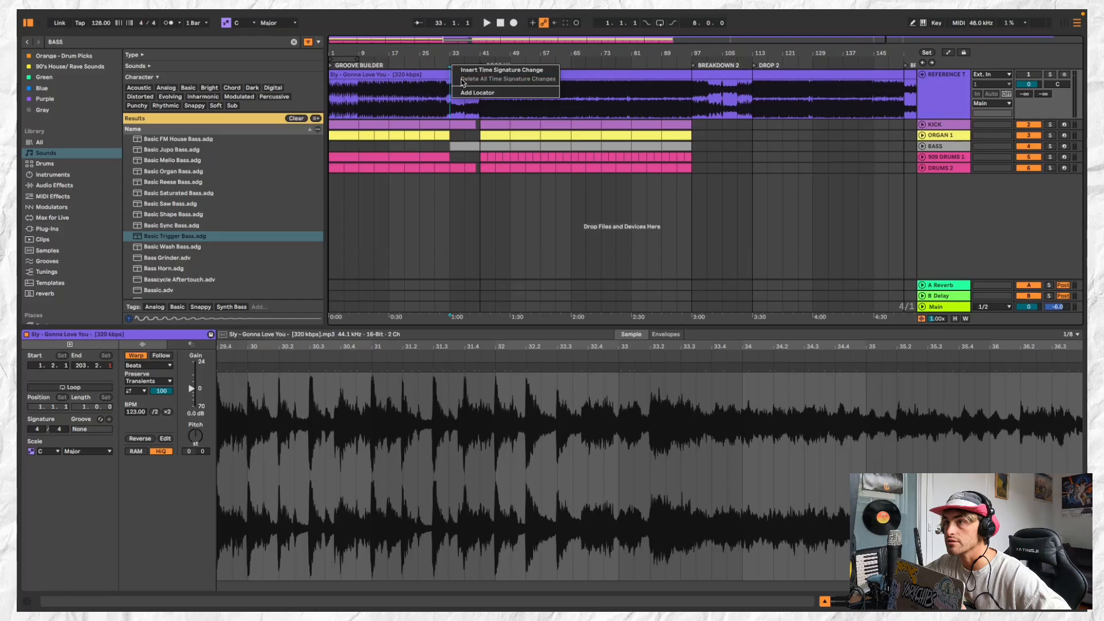
left_click(469, 92)
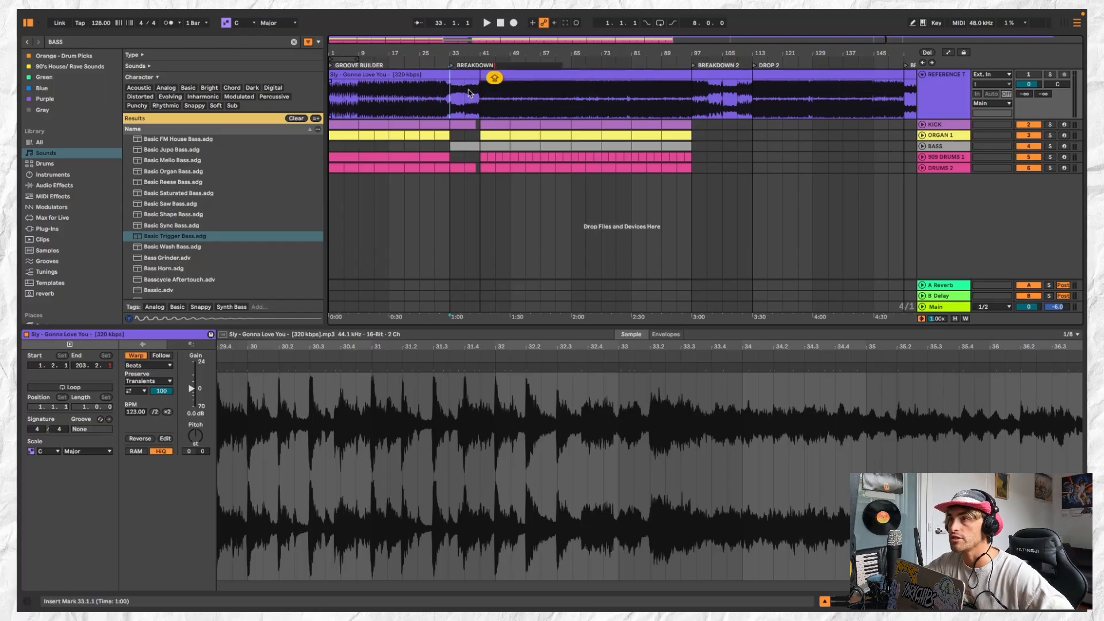
scroll(468, 81, "up", 4)
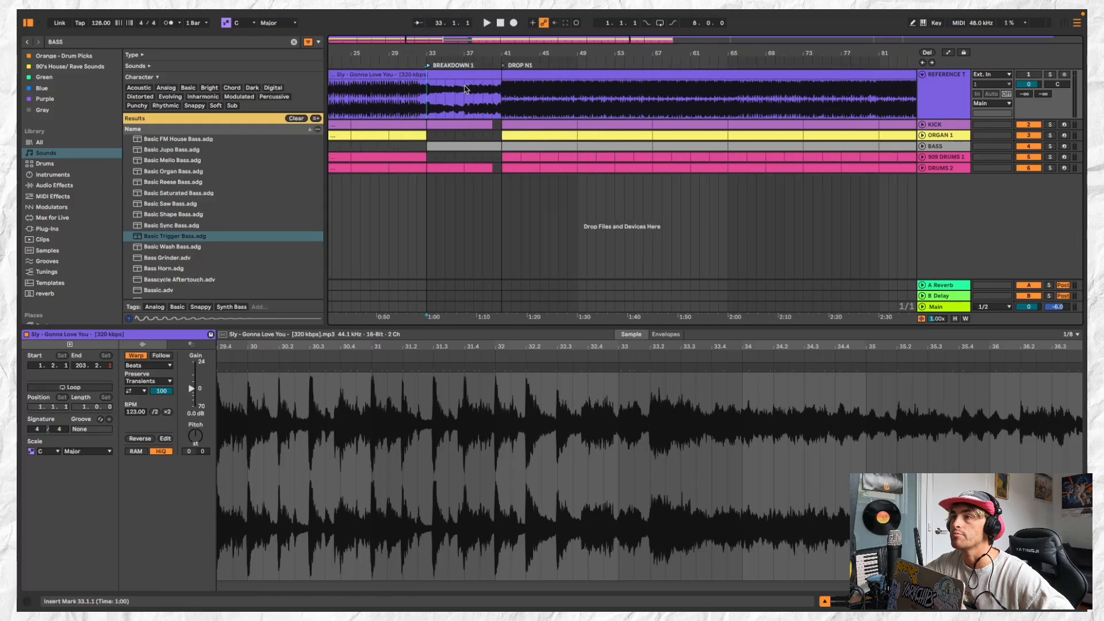
scroll(467, 97, "down", 3)
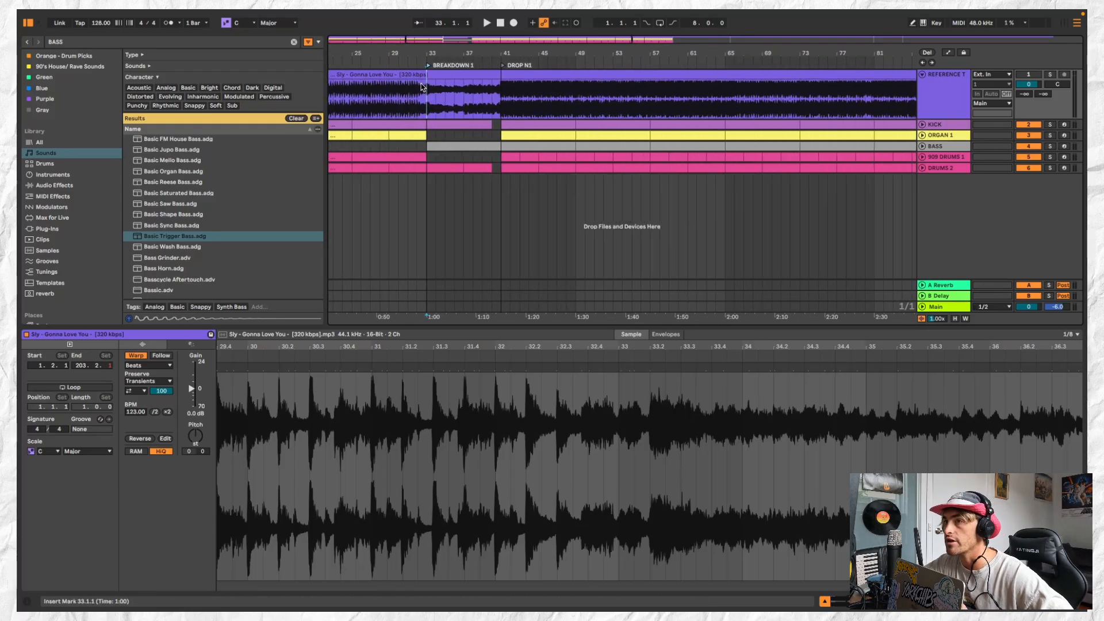
Copy the DRUMS 2 hi-hat clip from bar 33 to bar 97 and duplicate it up to bar 109
scroll(485, 131, "down", 4)
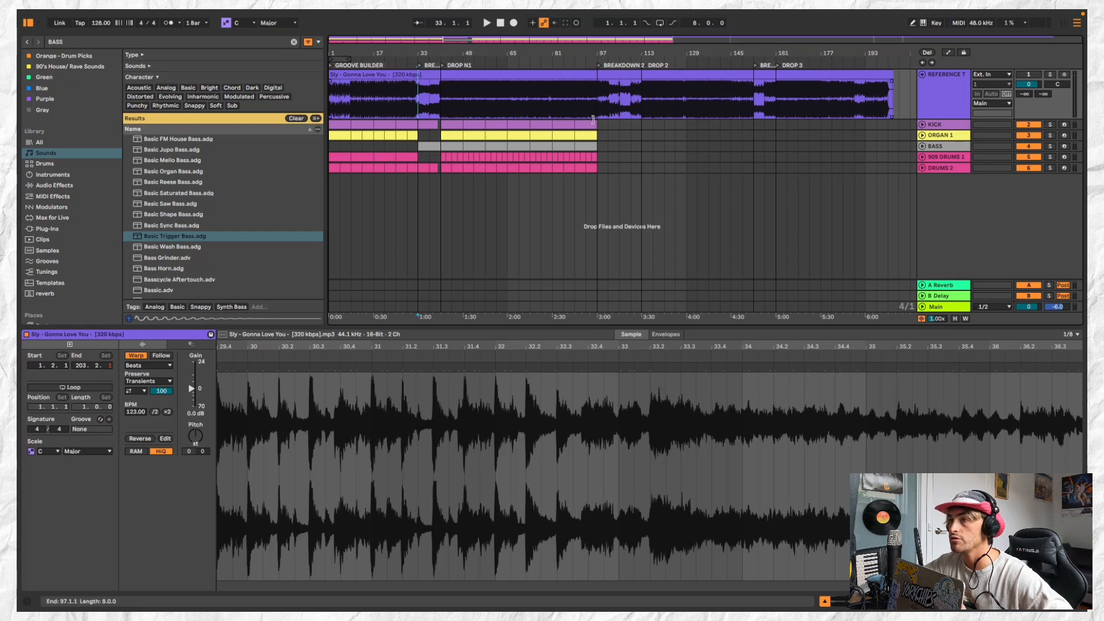
scroll(593, 119, "up", 1)
left_click(593, 119)
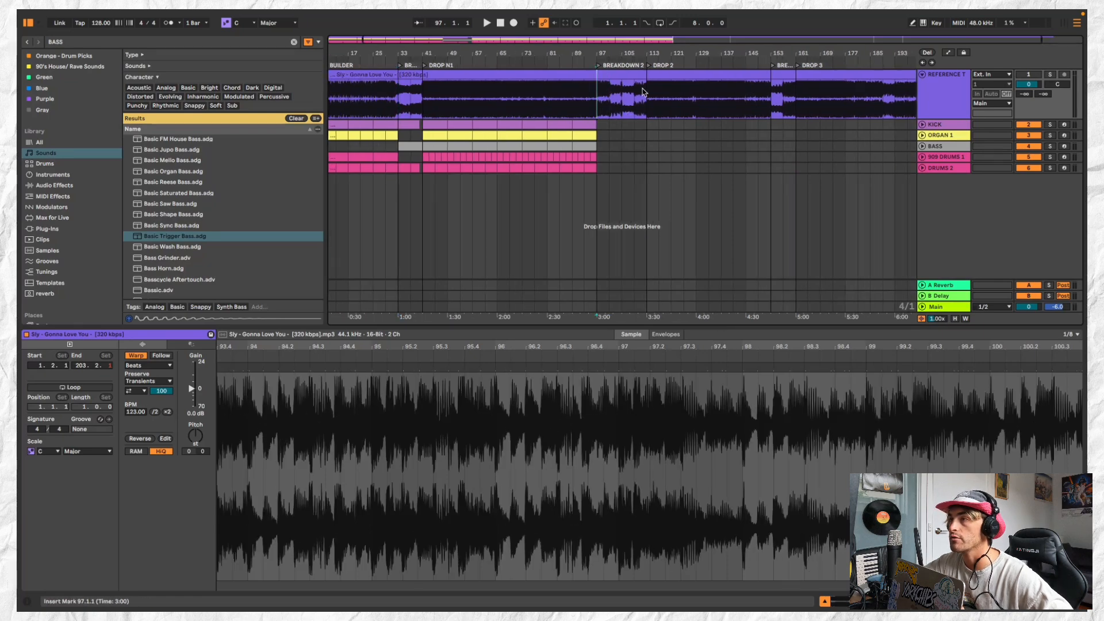
left_click_drag(643, 92, 597, 94)
left_click(620, 143)
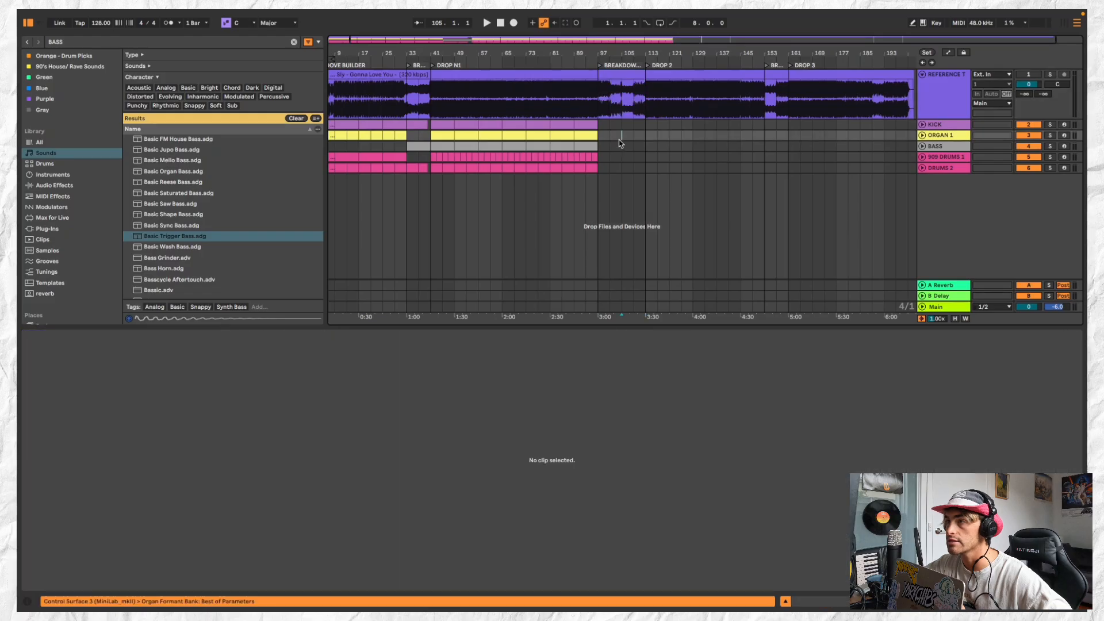
left_click(600, 124)
left_click(427, 170)
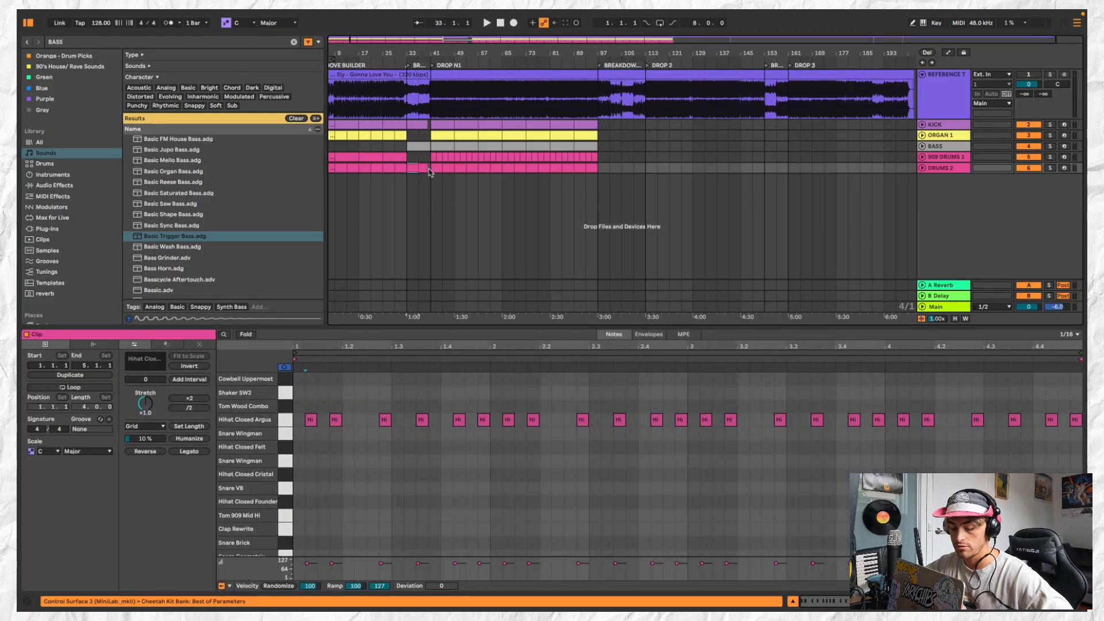
key("super+v")
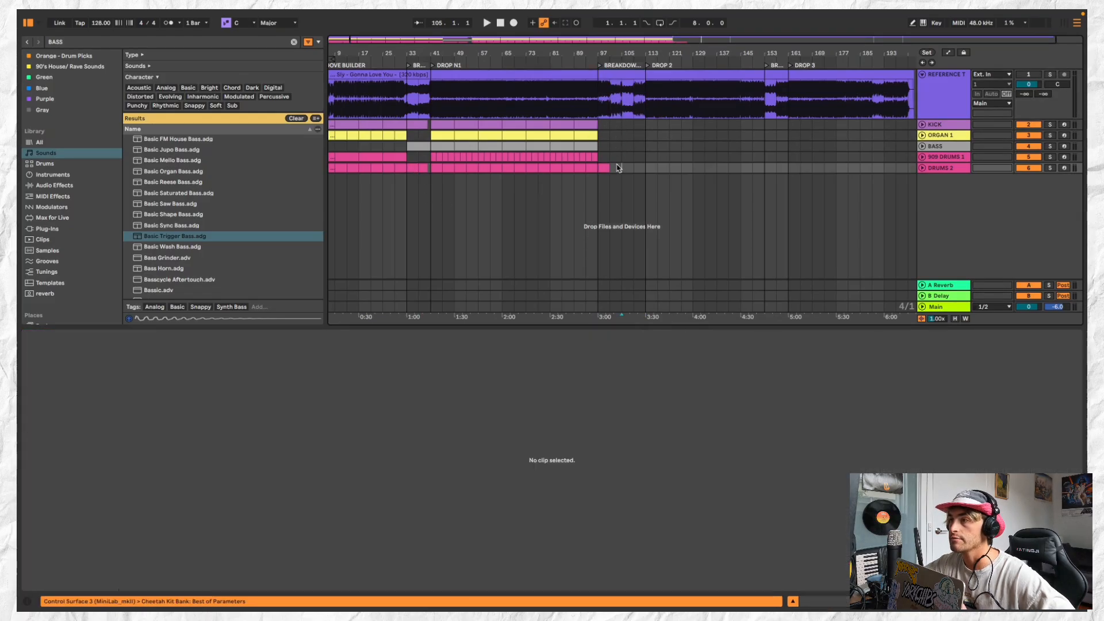
left_click(604, 166)
key("super+d")
key("super+d")
Play the start of BREAKDOWN 2 from bar 97 and compare it with the soloed reference track
left_click(606, 166)
key("space")
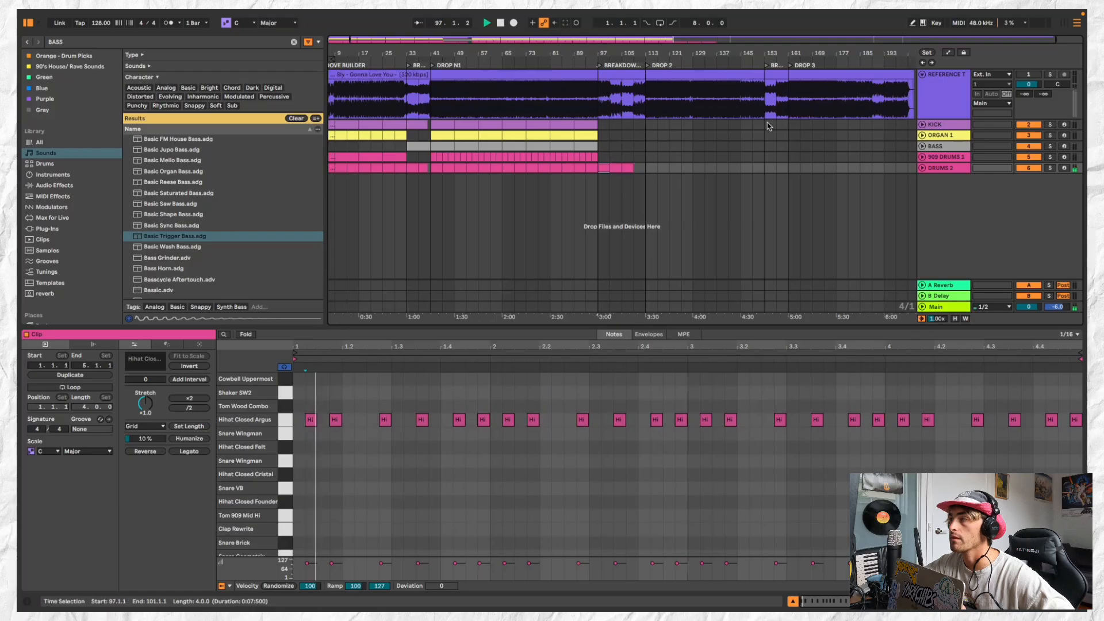
left_click(1051, 75)
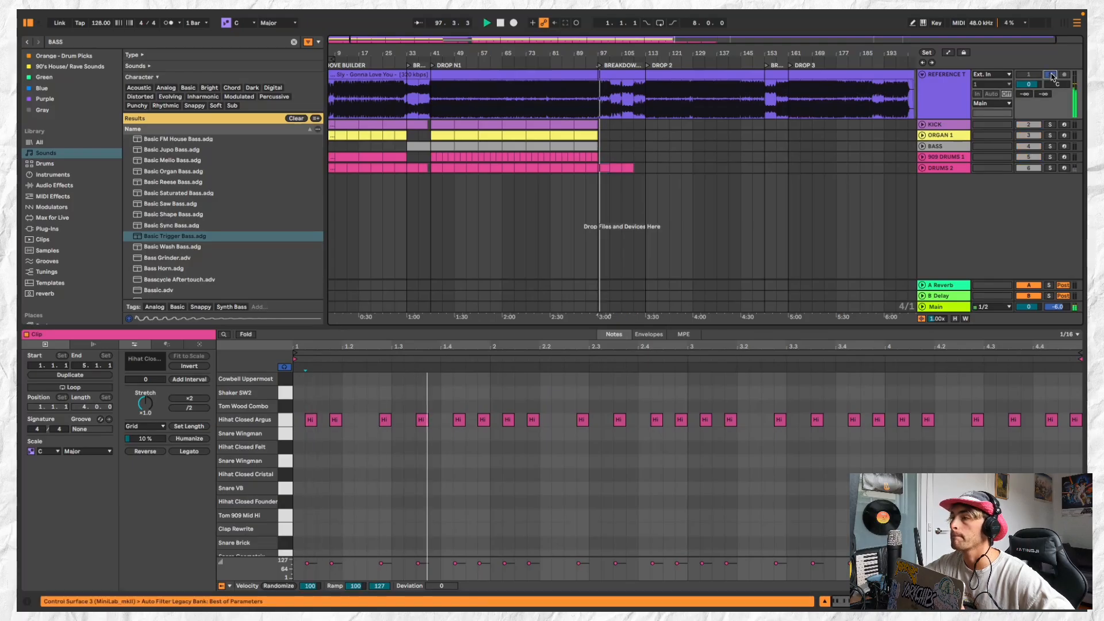
left_click(1051, 76)
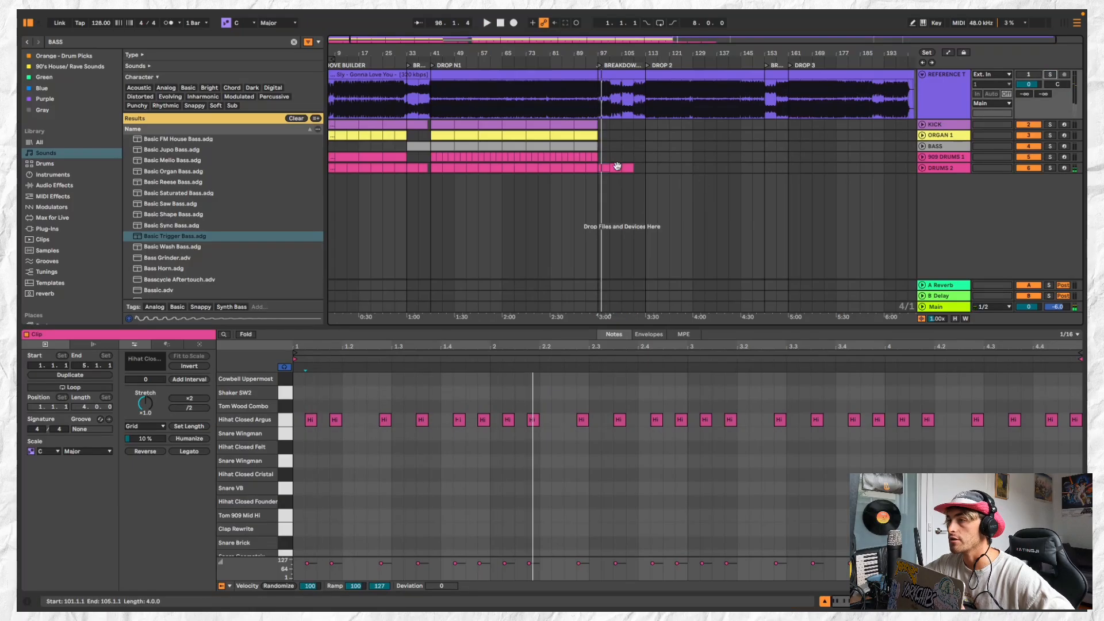
Copy the last eight bars of 909 DRUMS 1 clips into BREAKDOWN 2, filling bars 97 to 105
scroll(617, 167, "down", 1)
left_click(595, 157)
scroll(593, 156, "up", 5)
scroll(544, 156, "down", 3)
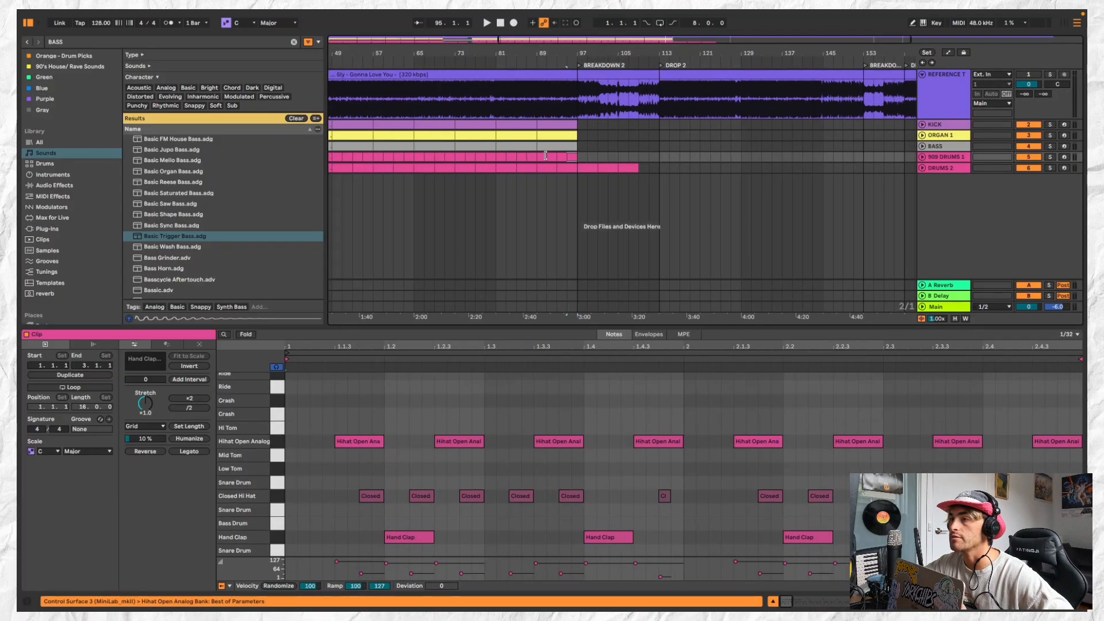
left_click(540, 157, "shift")
left_click_drag(580, 161, 625, 161)
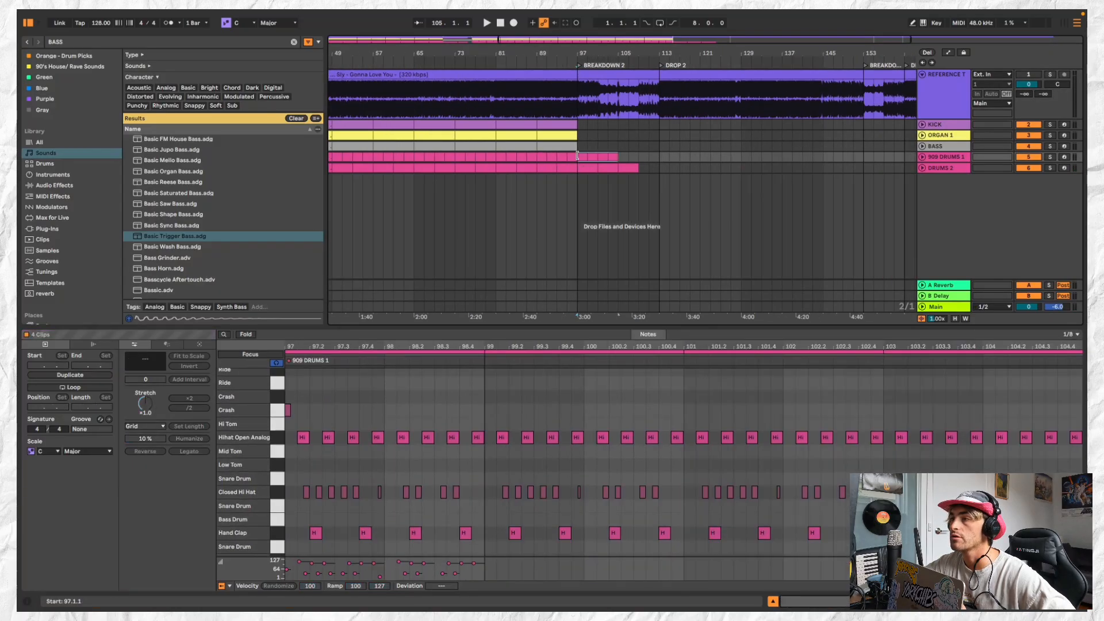
Change the track colour of 909 DRUMS 1 and DRUMS 2 to bright green
left_click(941, 168, "shift")
right_click(942, 169)
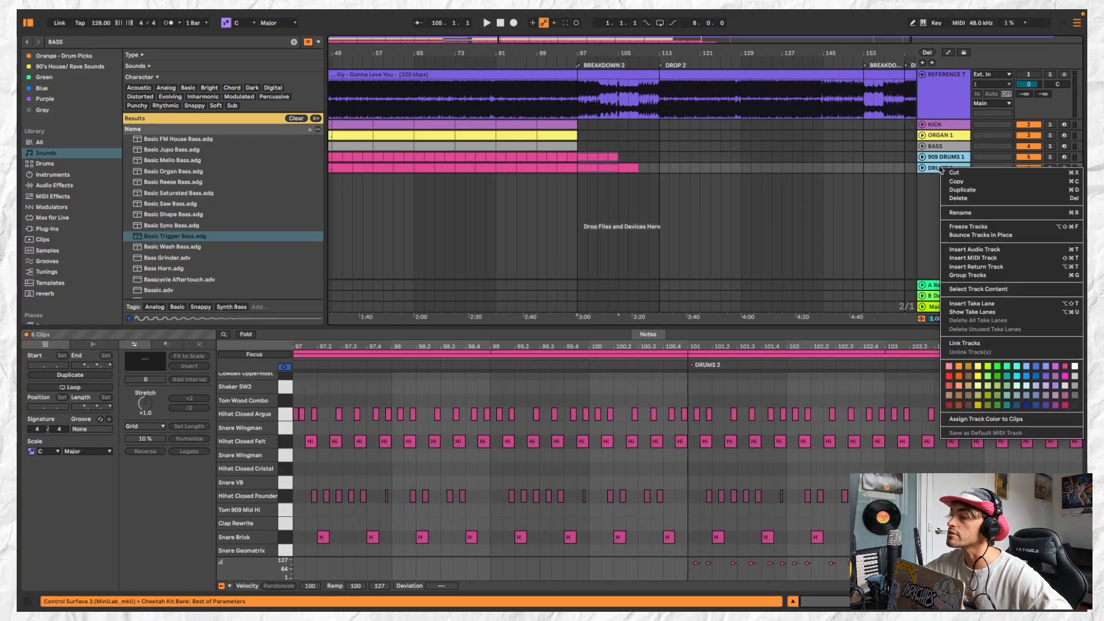
left_click(988, 376)
Assign the green track colour to all clips on 909 DRUMS 1 and DRUMS 2
left_click(951, 157)
left_click(951, 168, "shift")
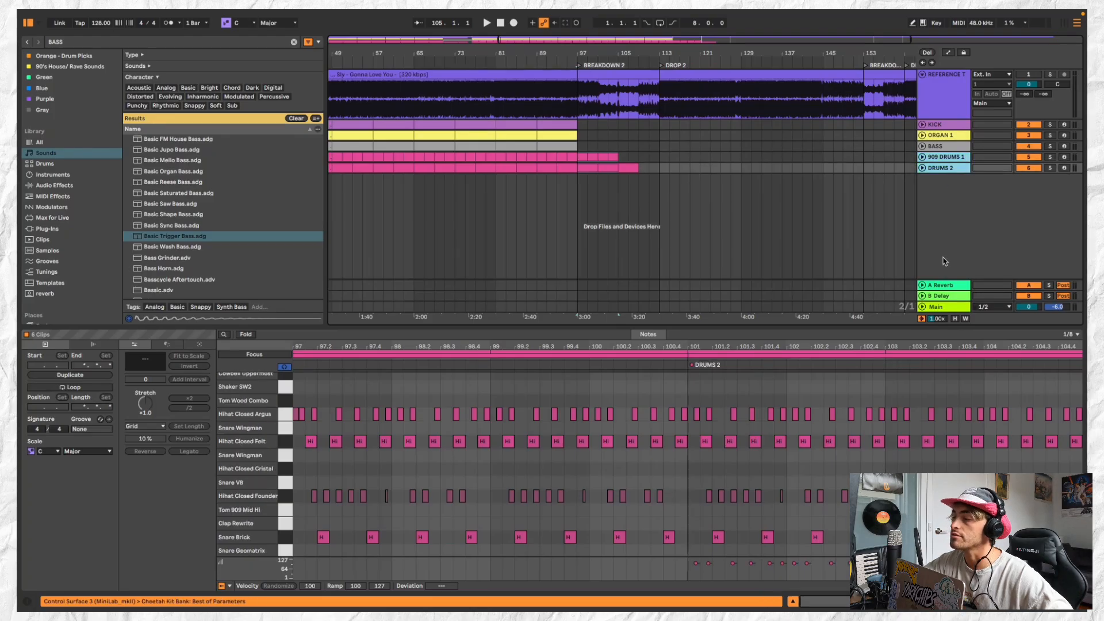
left_click(959, 159, "super")
right_click(957, 169)
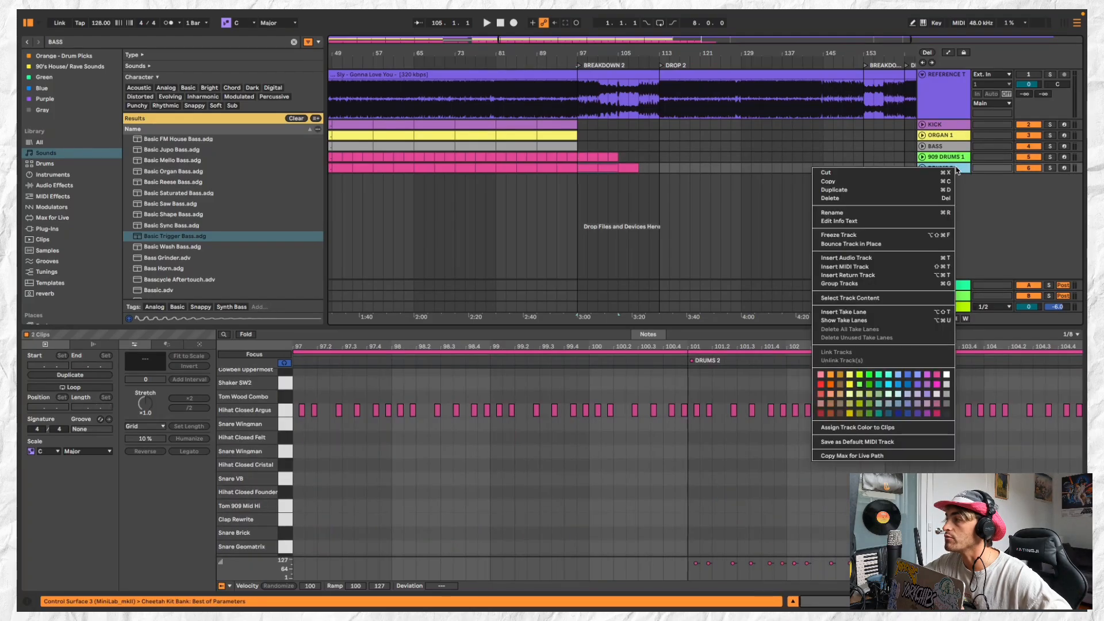
left_click(957, 159, "shift")
right_click(958, 160)
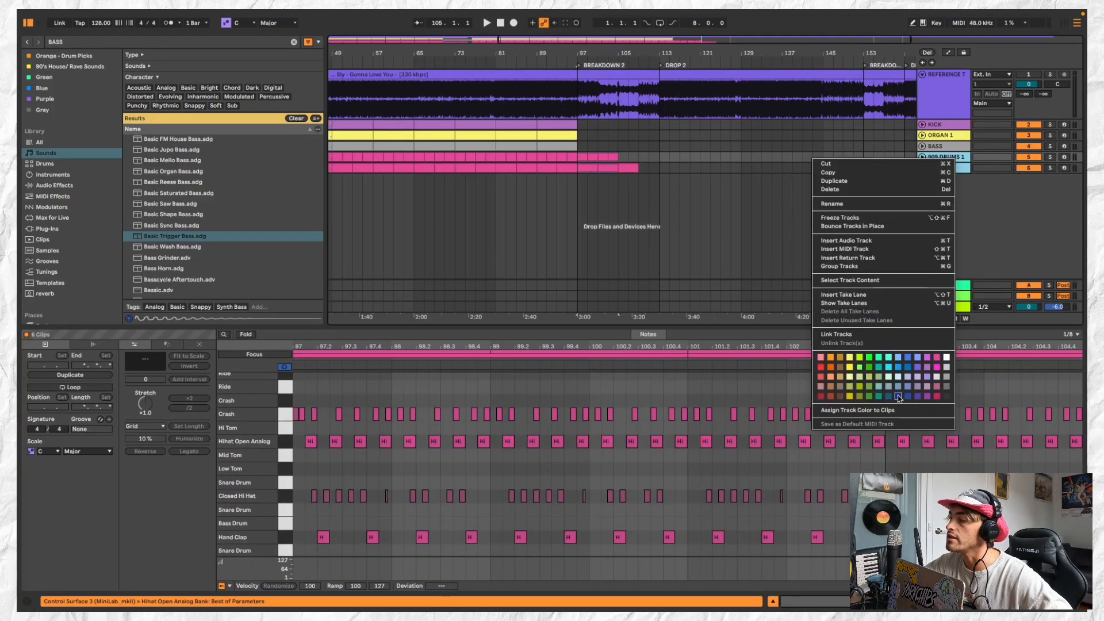
left_click(861, 370)
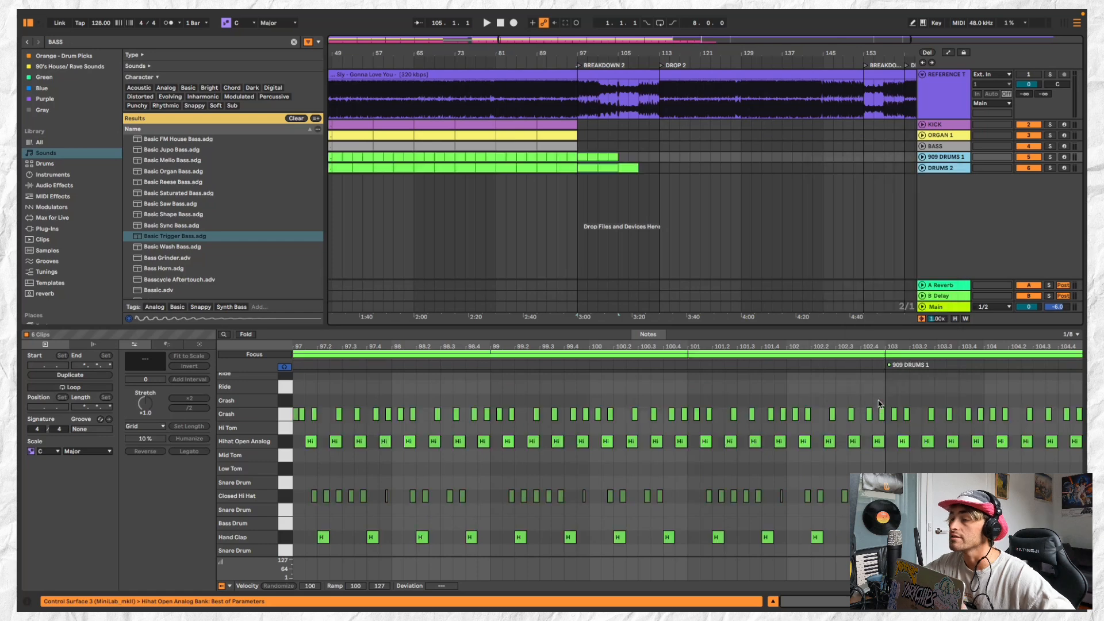
Change the KICK track colour to light grey and assign that colour to all of its clips
left_click(582, 158)
scroll(583, 159, "down", 2)
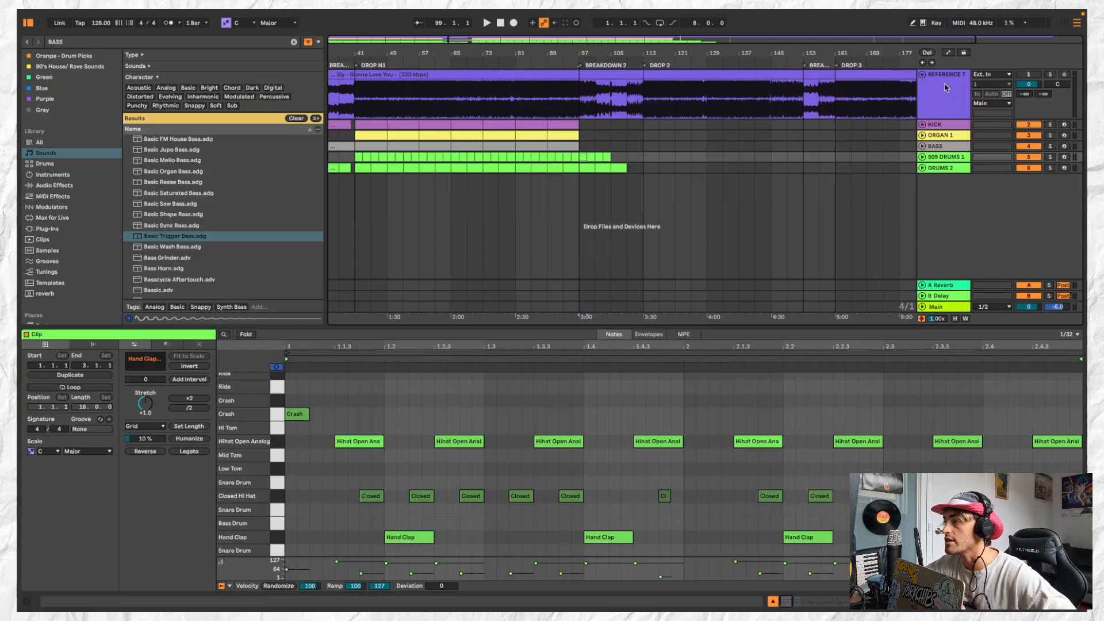
left_click(948, 126)
right_click(950, 124)
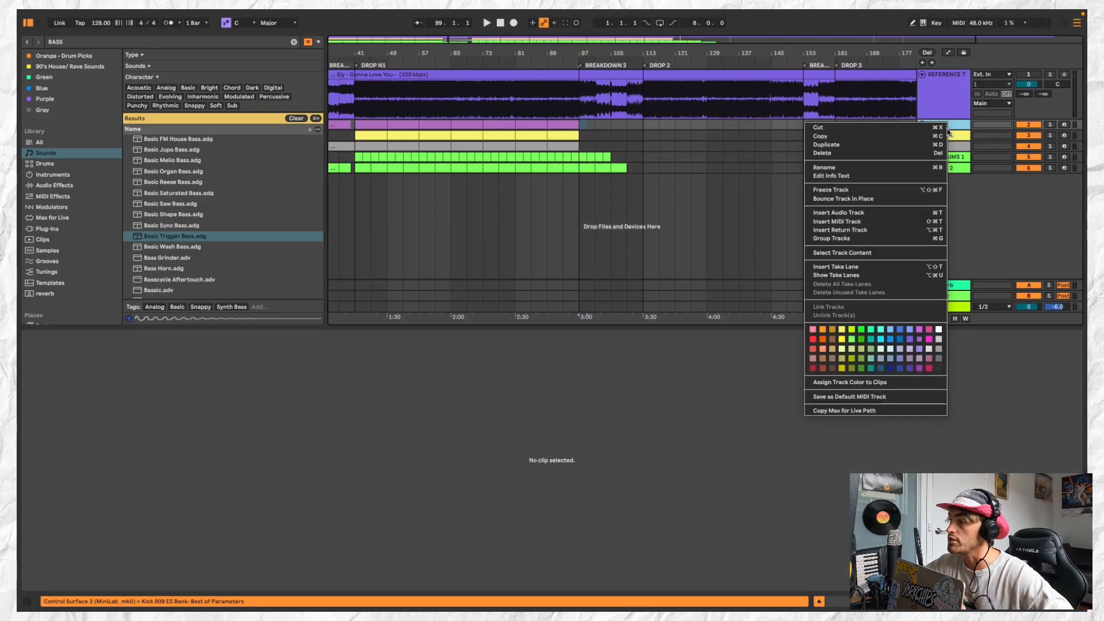
left_click(939, 350)
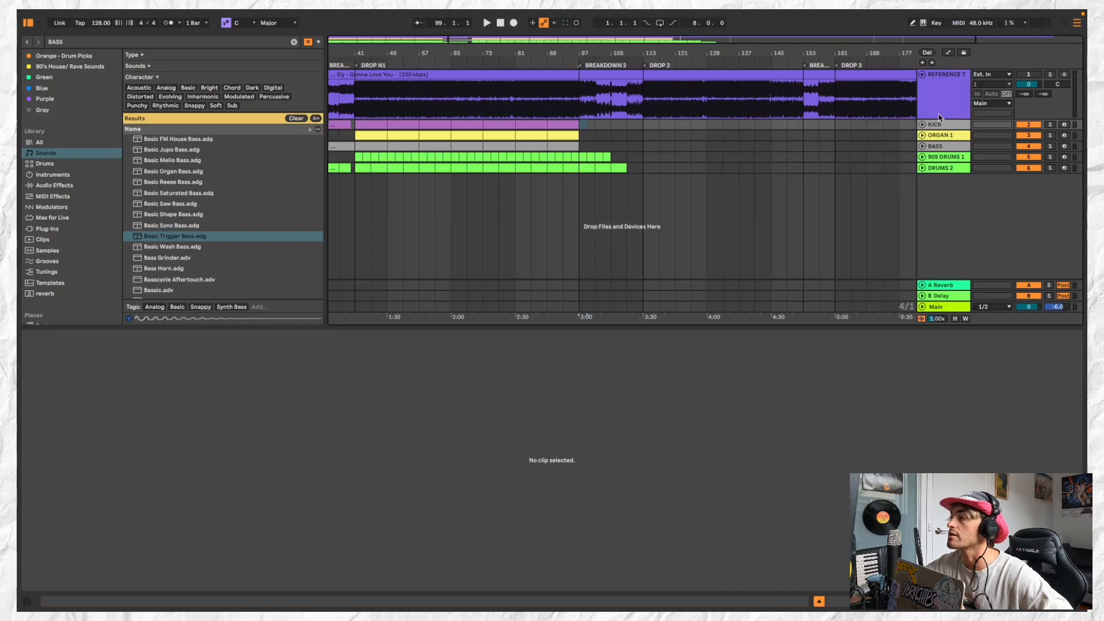
right_click(941, 124)
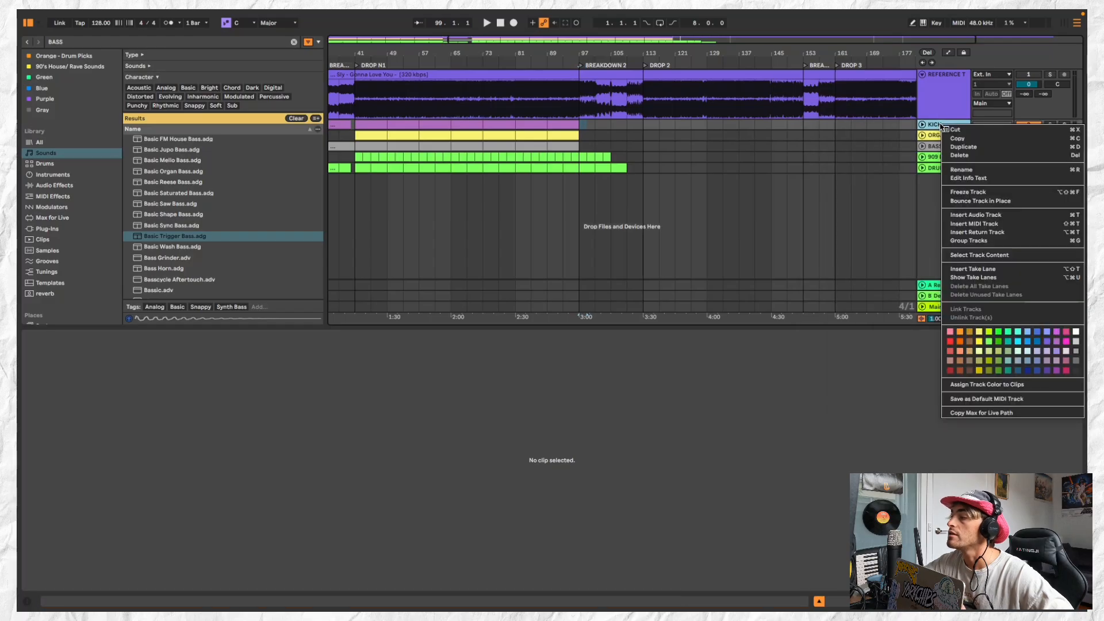
left_click(1077, 343)
right_click(949, 129)
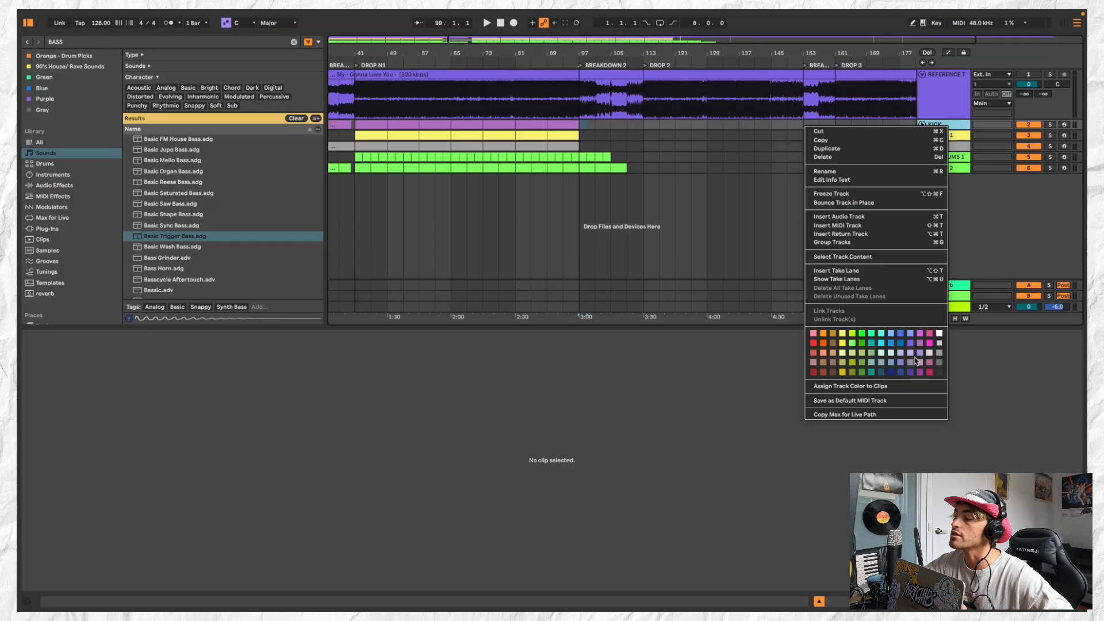
left_click(883, 387)
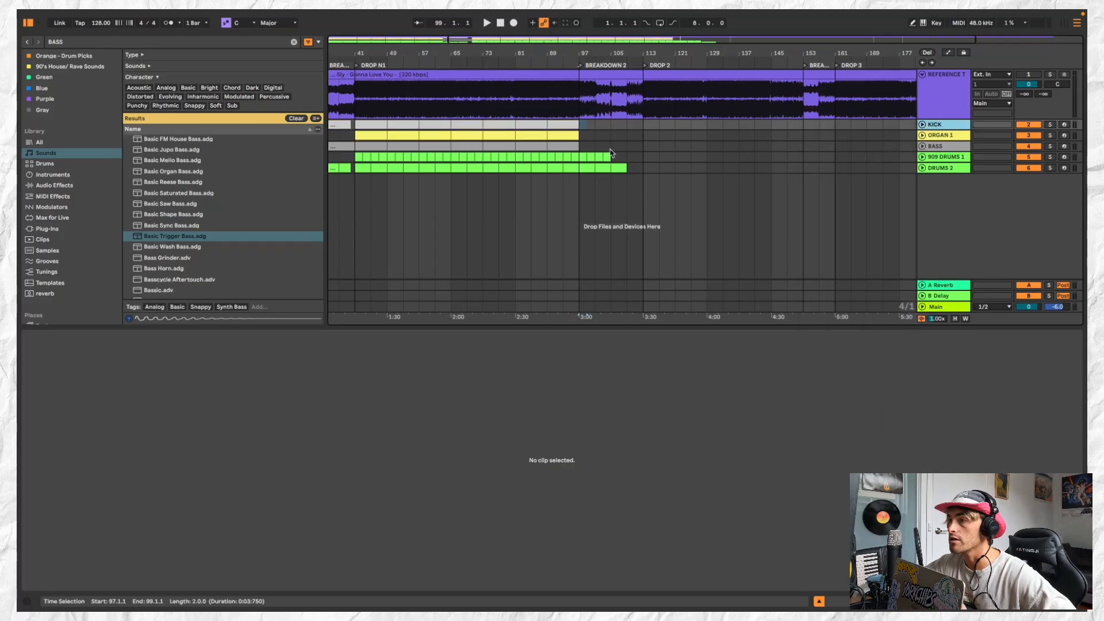
left_click(577, 149)
scroll(582, 152, "down", 1)
left_click(583, 154)
scroll(583, 154, "up", 5)
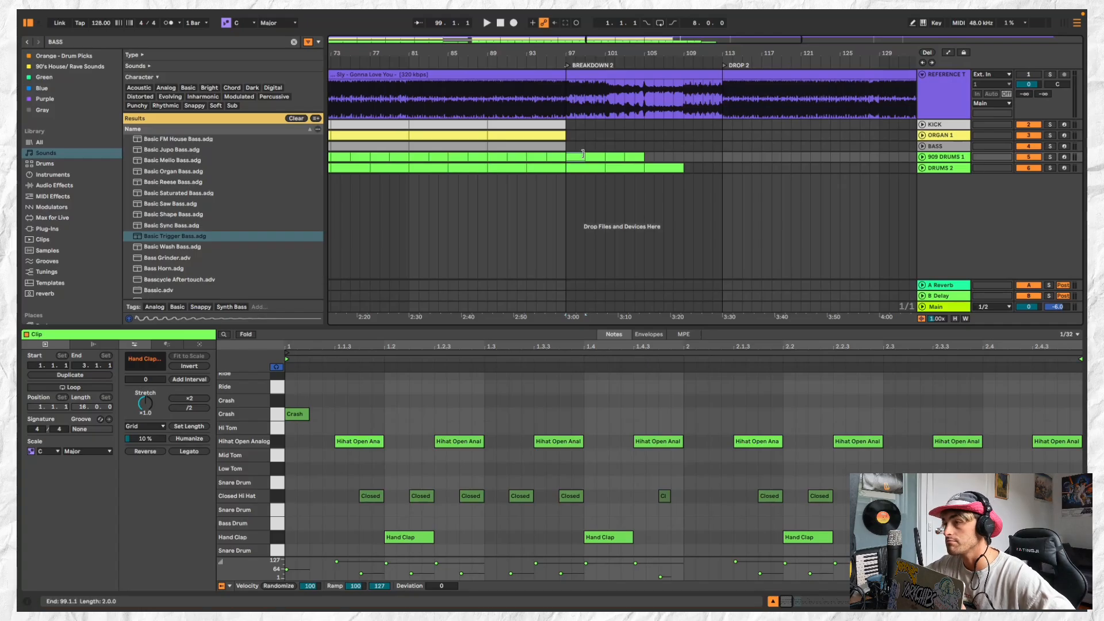
scroll(583, 154, "down", 2)
left_click(951, 145)
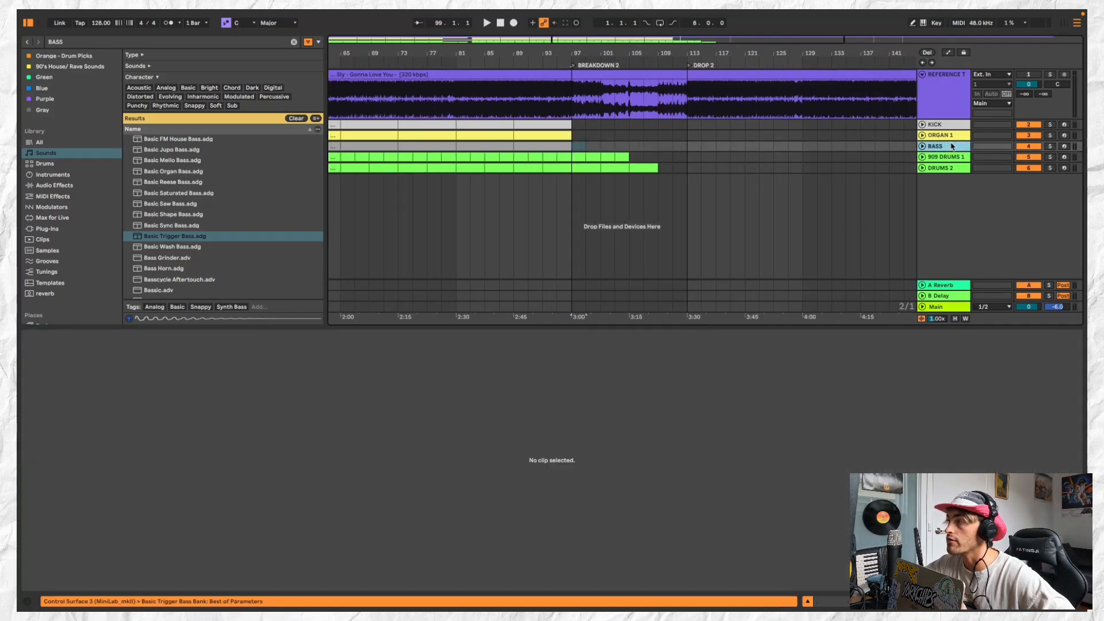
left_click(957, 125)
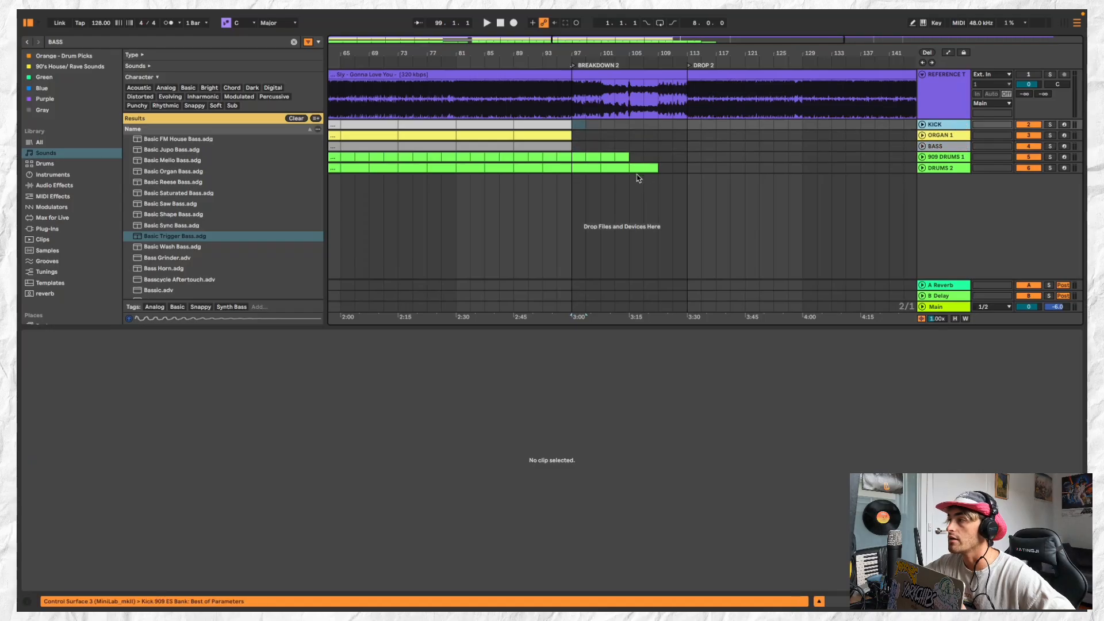
Remove the open hi-hat, crash and closed hi-hat notes from the 909 DRUMS 1 clip at bar 97, keeping only the hand claps
left_click(572, 154)
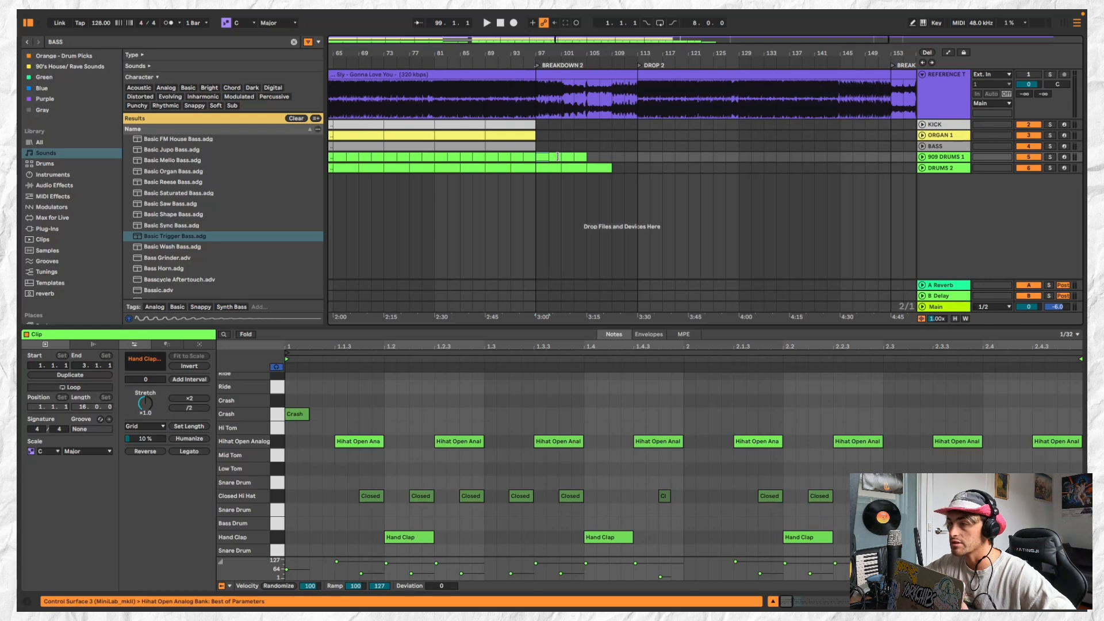
key("space")
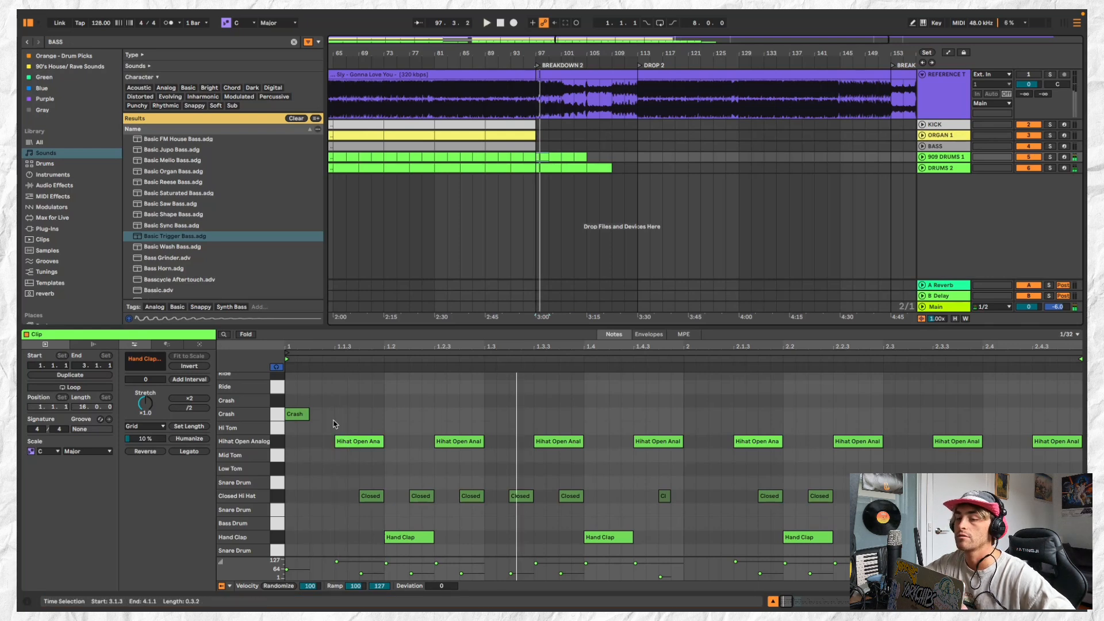
left_click(277, 443)
key("Delete")
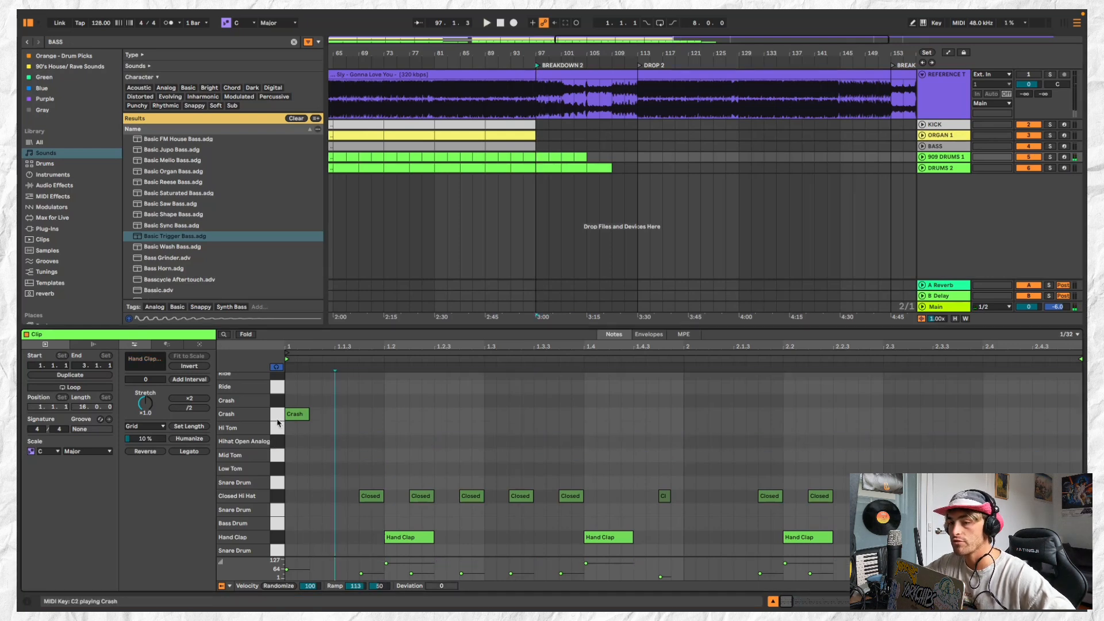
left_click(277, 420)
key("Delete")
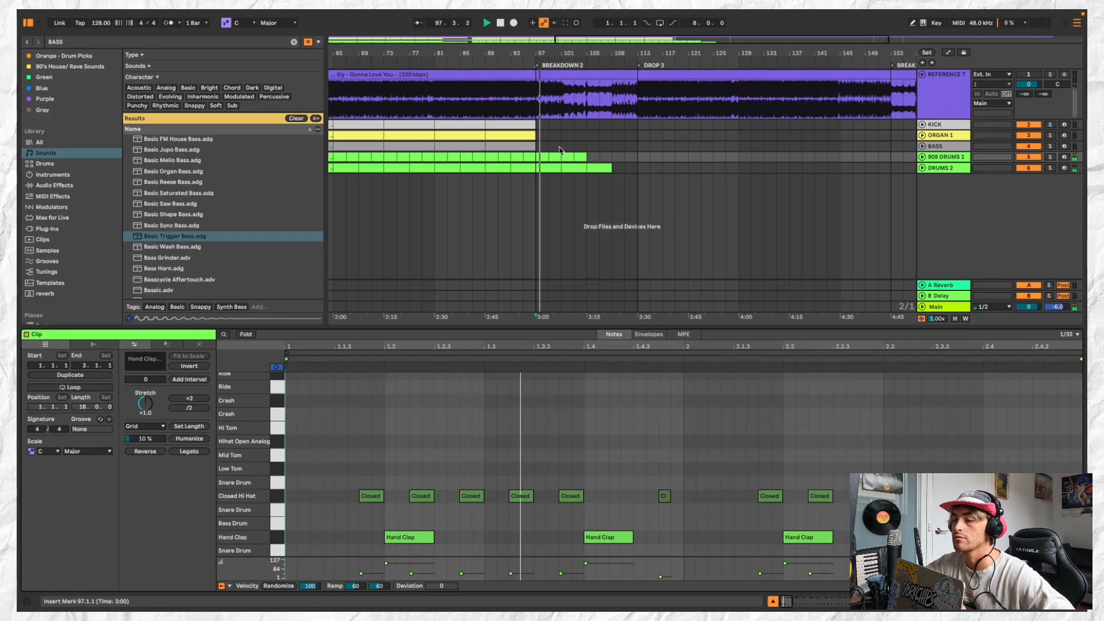
left_click(277, 496)
key("Delete")
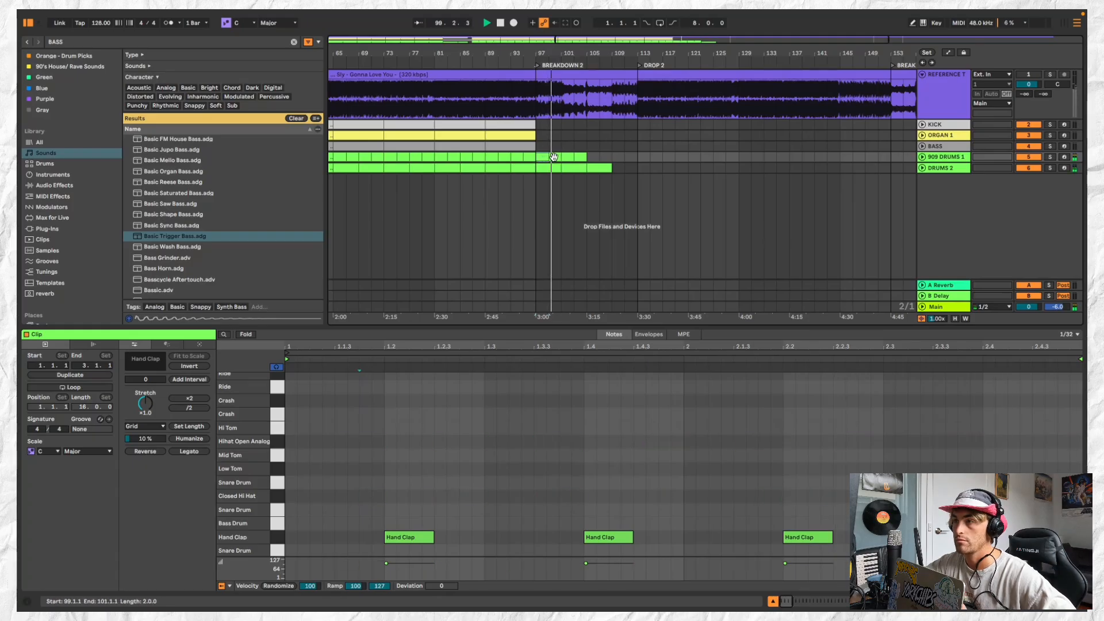
Replace the 909 DRUMS 1 clips from bar 99 to 105 with copies of the clap-only clip and stop playback
left_click(568, 157)
left_click(581, 156)
key("space")
scroll(763, 146, "down", 3)
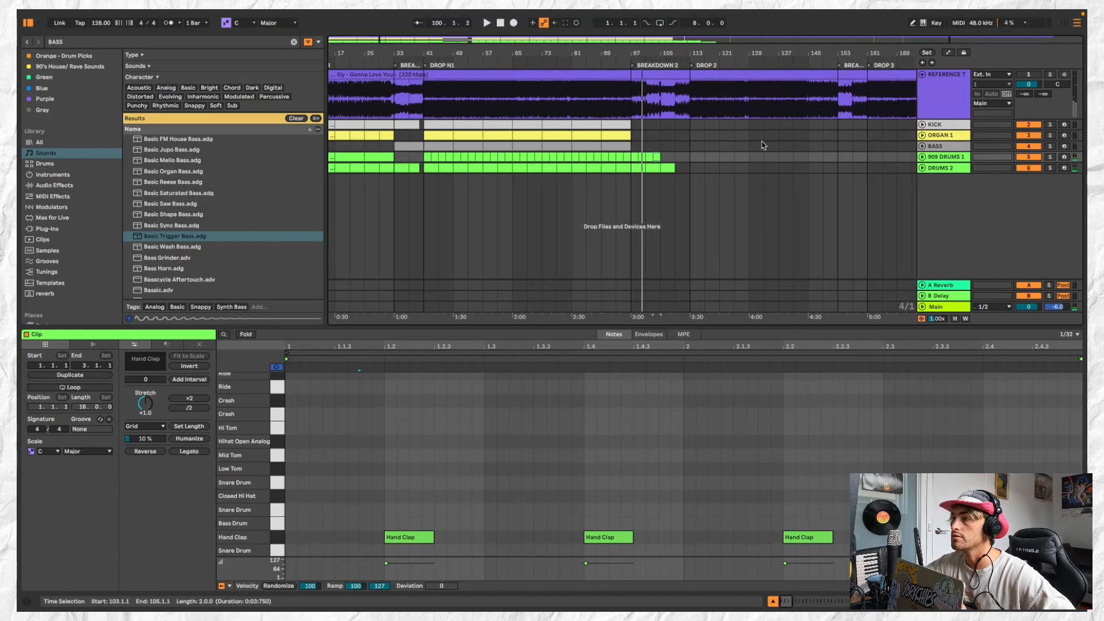
Duplicate the last eight-bar ORGAN 1 clip to fill BREAKDOWN 2 from bar 97 to 113, and play it from the start
left_click(629, 136)
scroll(628, 135, "down", 3)
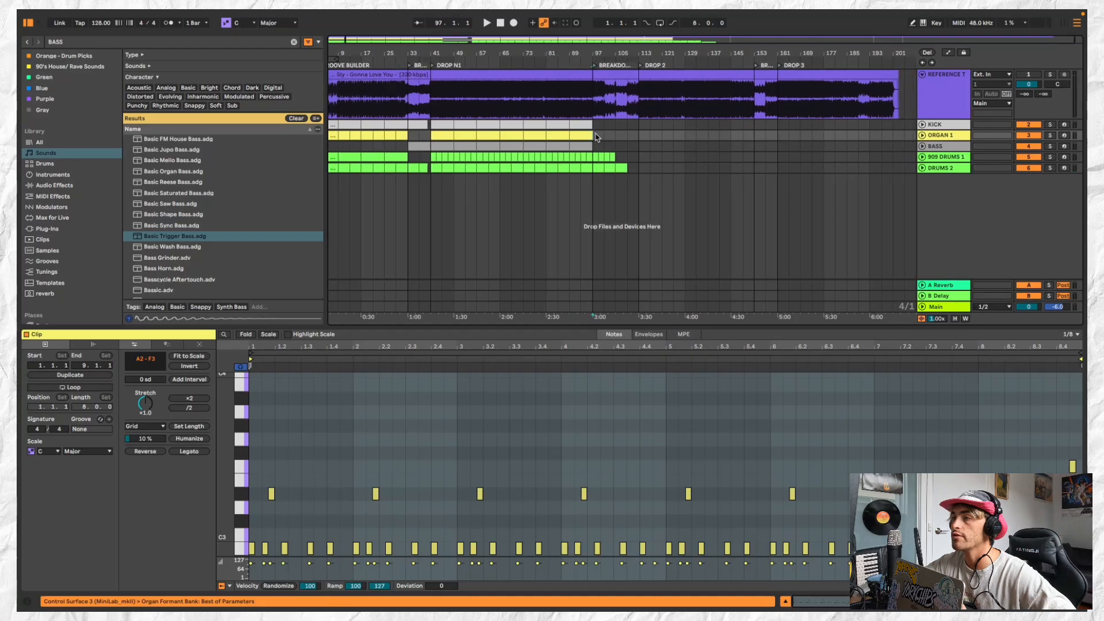
scroll(612, 134, "up", 3)
key("space")
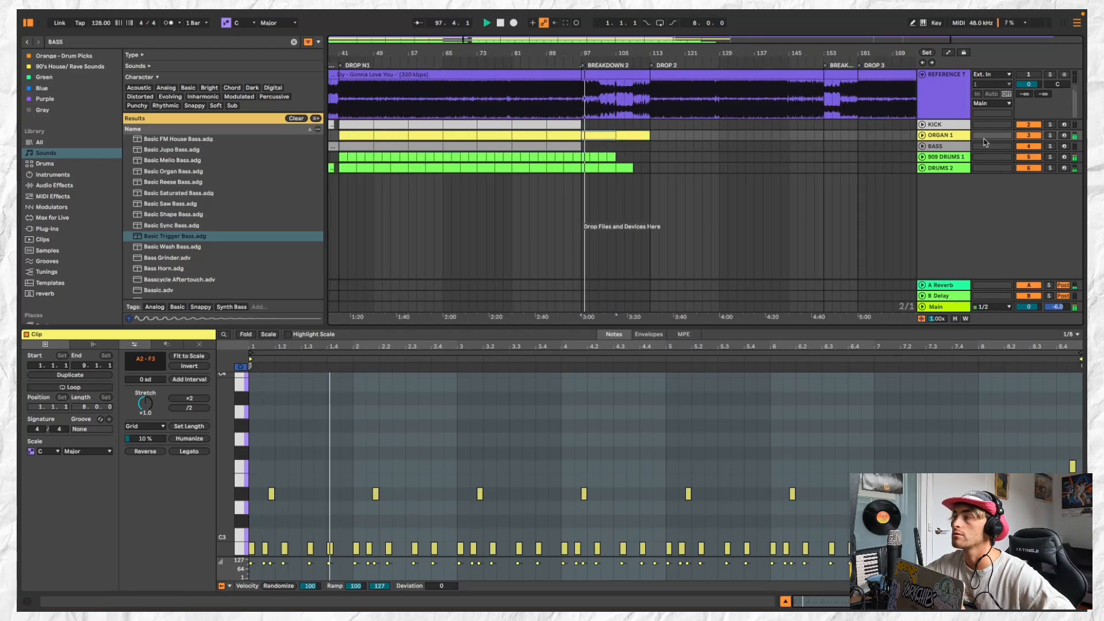
Insert a MIDI track below ORGAN 1 and create an empty eight-bar clip on it from bar 97 to 105
left_click(949, 135)
left_click(131, 15)
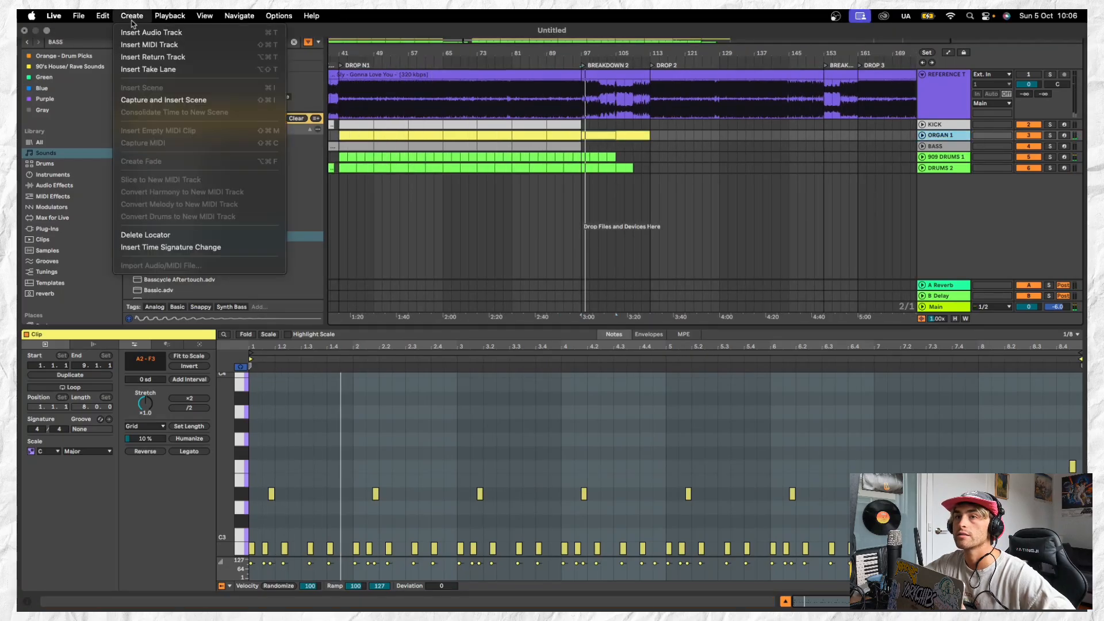
left_click(142, 45)
key("super+shift+m")
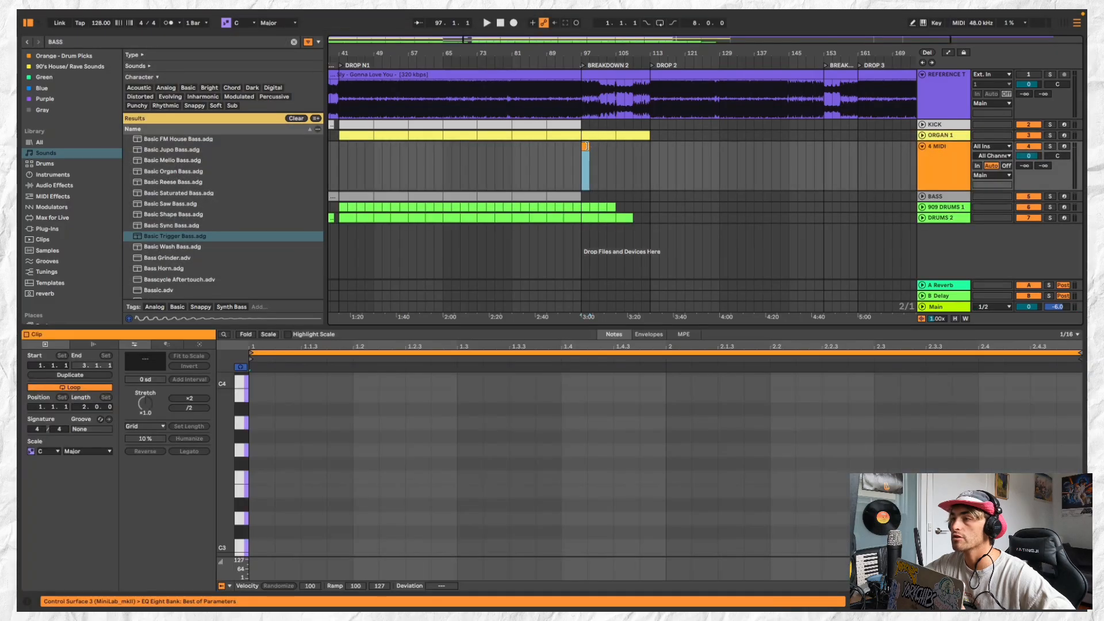
left_click_drag(585, 146, 614, 144)
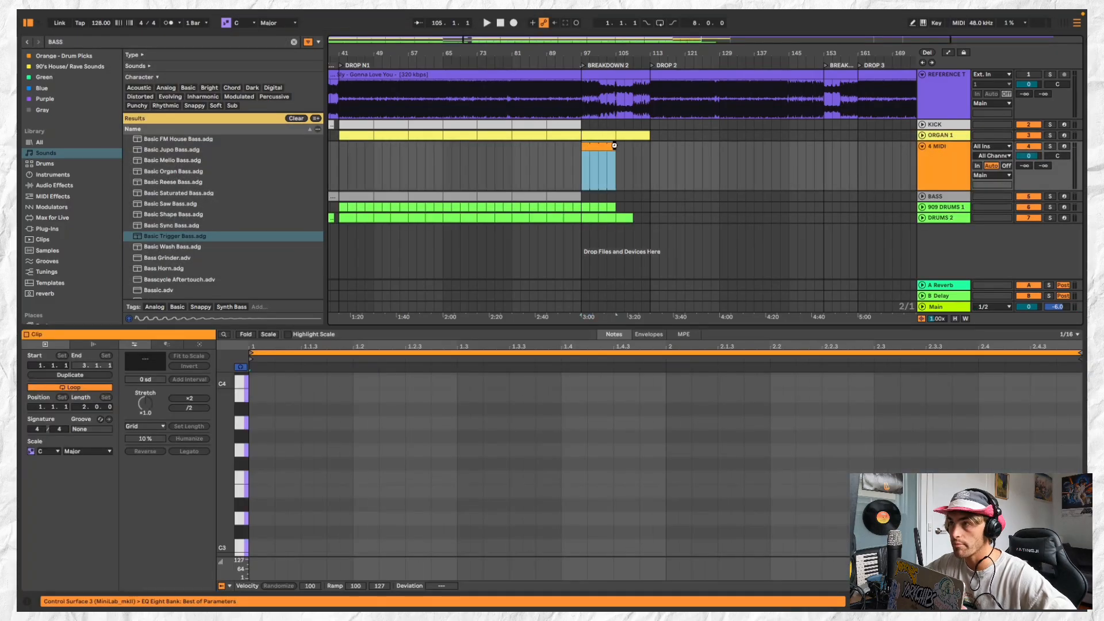
Search the sound library for PAD and audition the 5ths pad presets
left_click(194, 43)
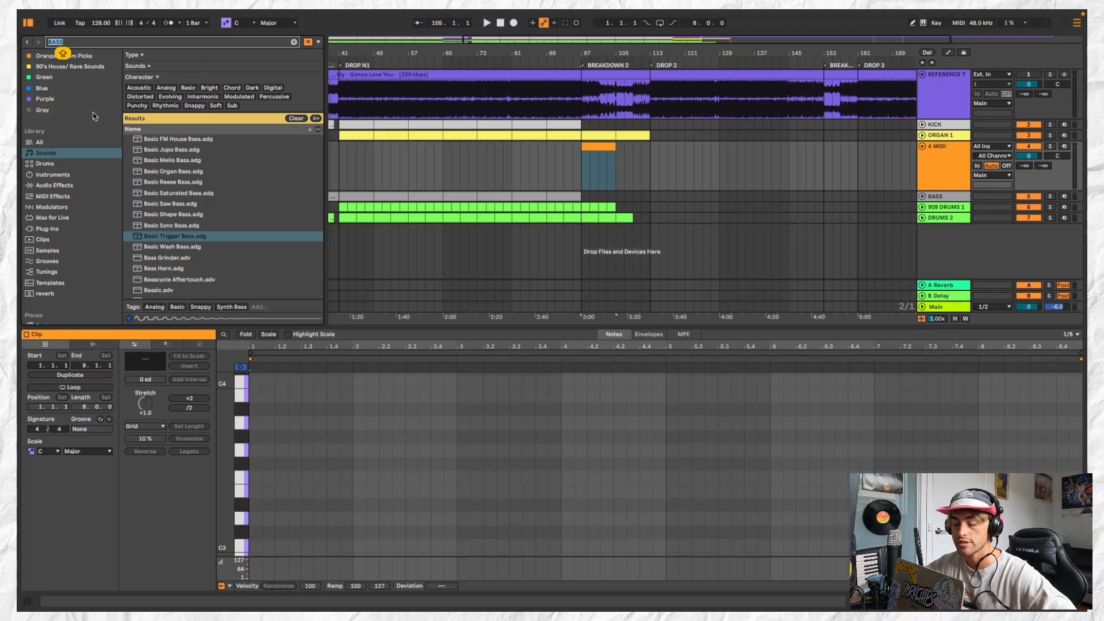
type("PAD")
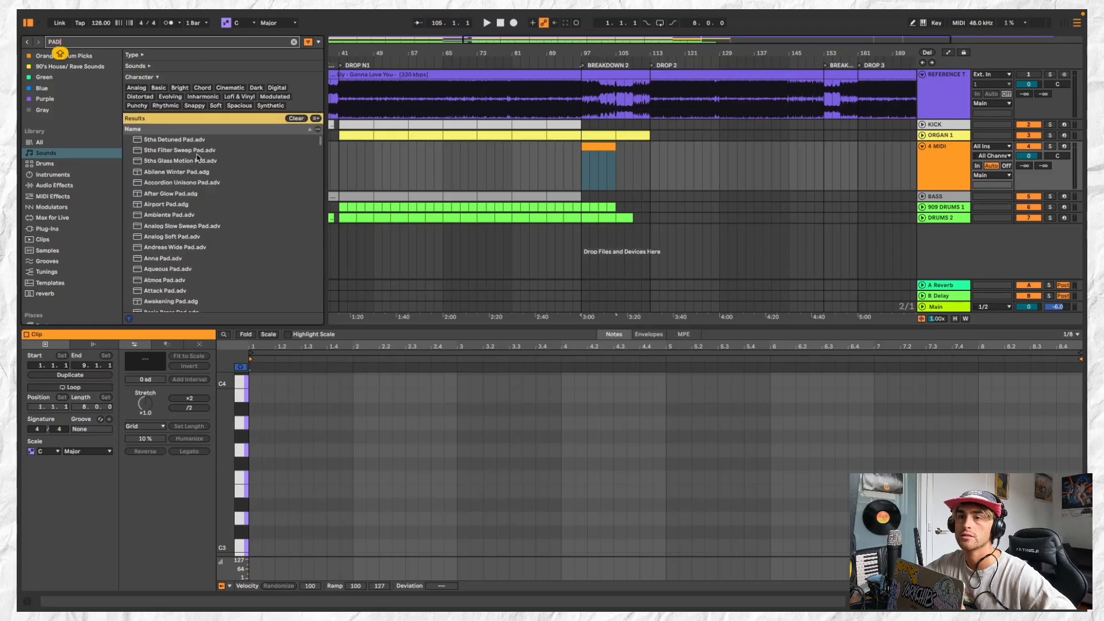
left_click(201, 153)
left_click(220, 163)
left_click(220, 141)
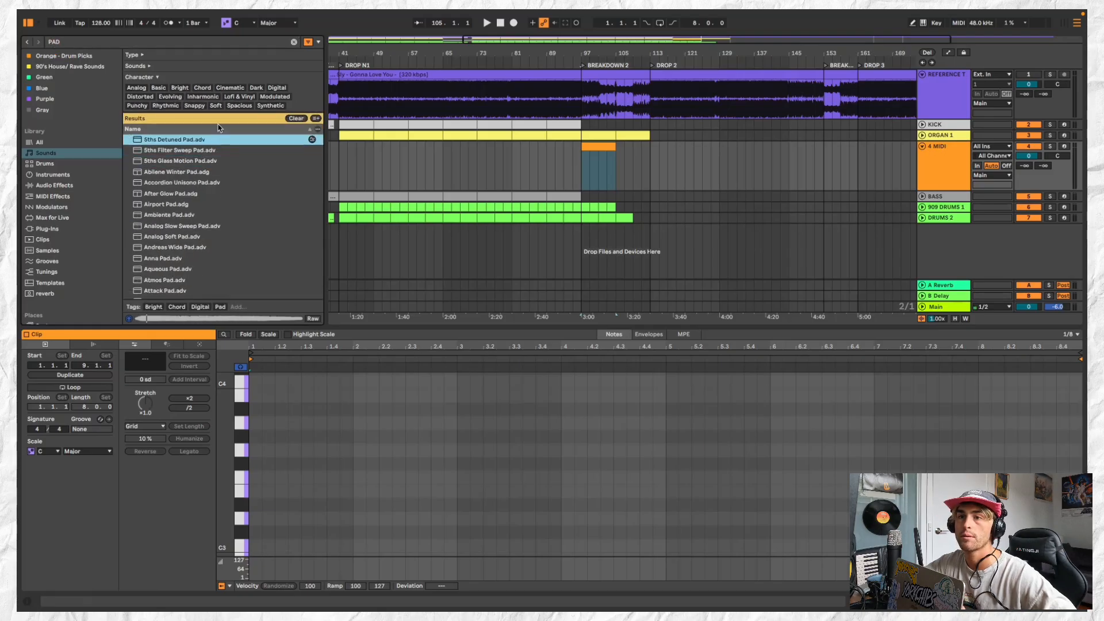
Filter the pads by the Basic character and audition presets from Basic Brass Pad to Chorus & Strings Sweep Pad
left_click(158, 87)
left_click(190, 165)
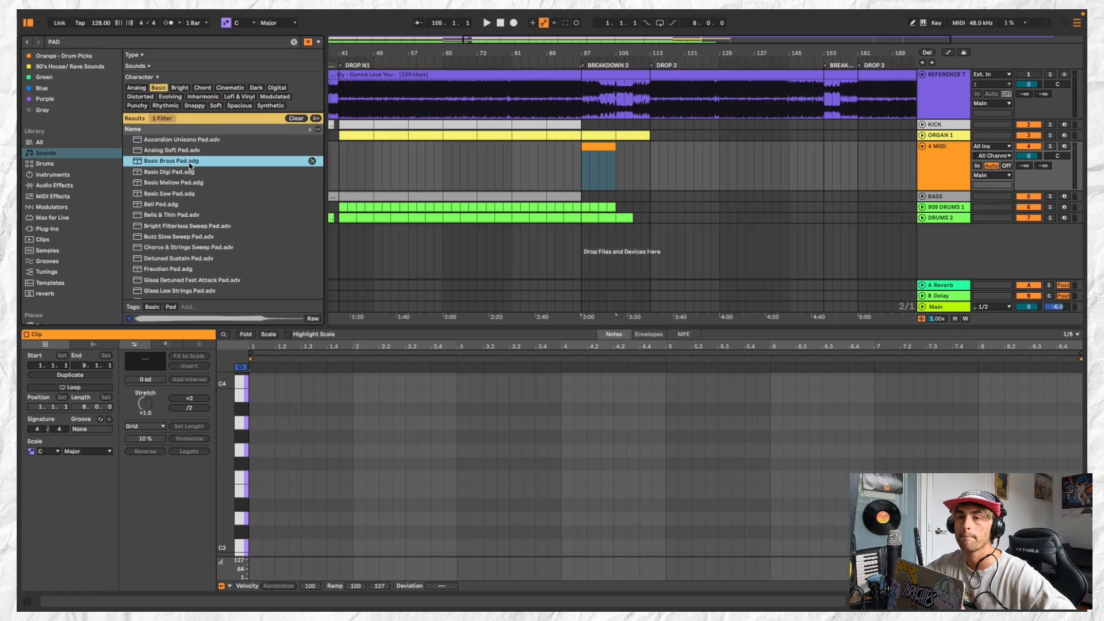
left_click(220, 150)
left_click(228, 182)
left_click(228, 193)
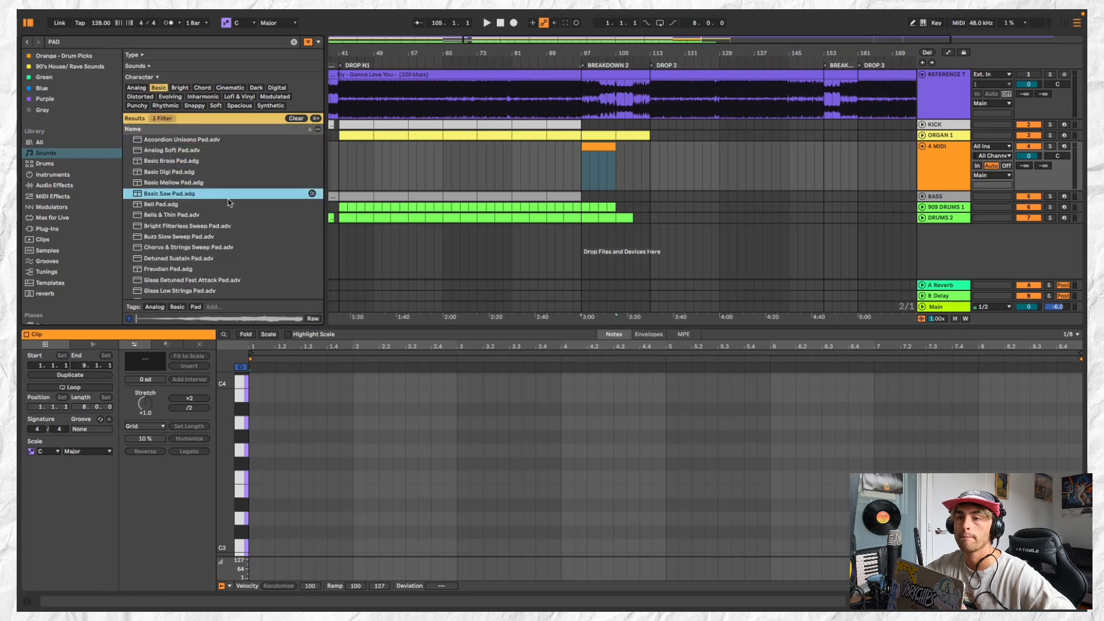
left_click(227, 204)
left_click(236, 226)
left_click(238, 236)
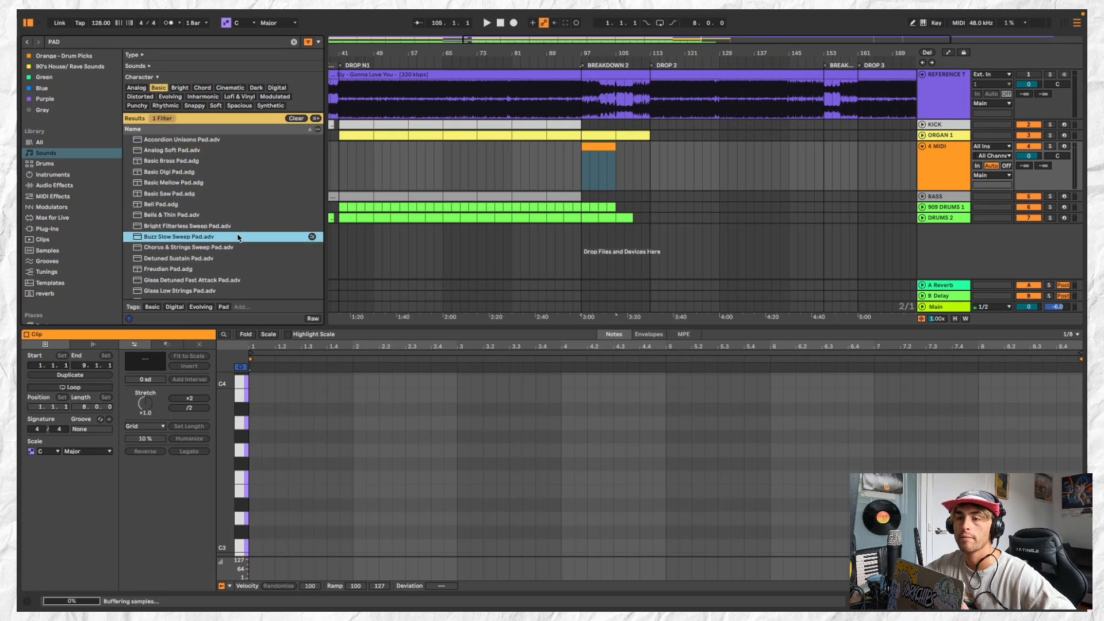
left_click(239, 248)
Open the 90's House/ Rave Sounds collection and clear the search term to browse its presets
scroll(83, 81, "up", 1)
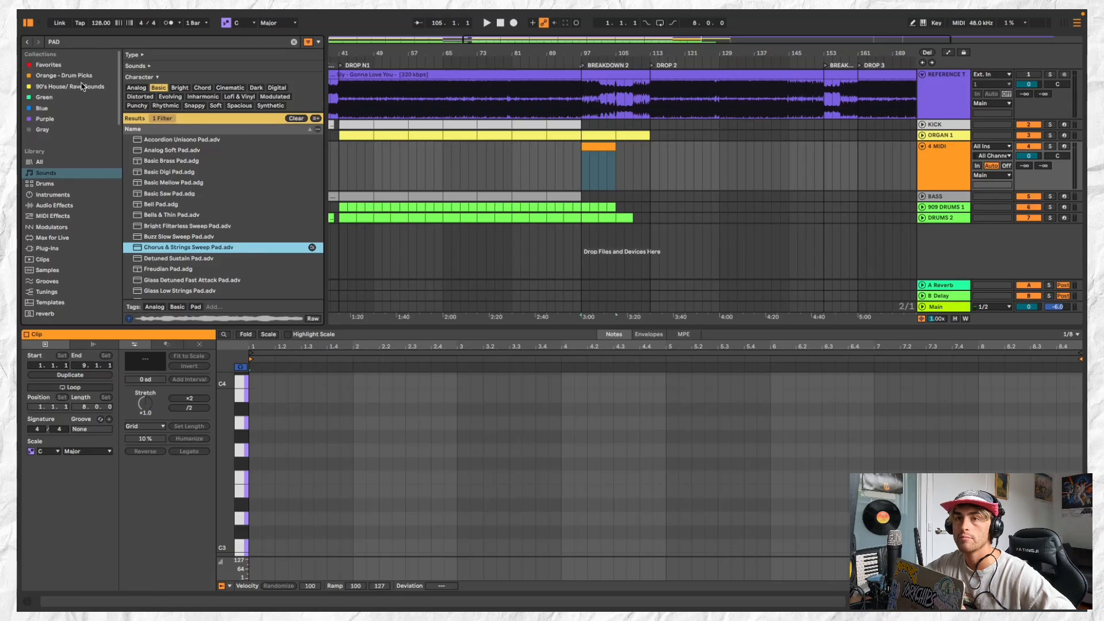
left_click(92, 86)
left_click(294, 42)
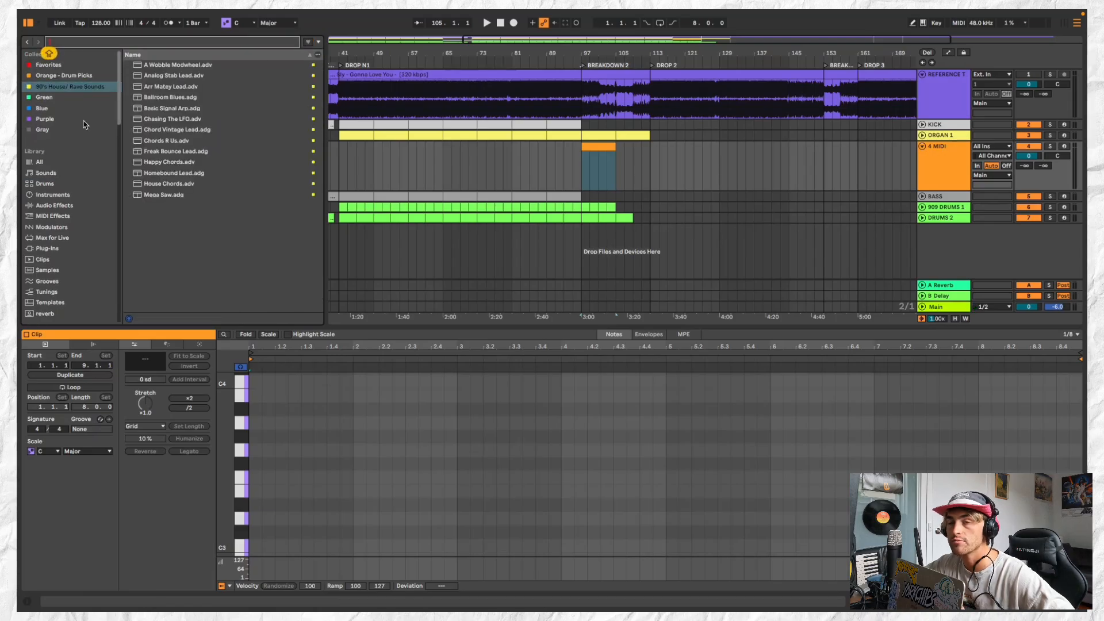
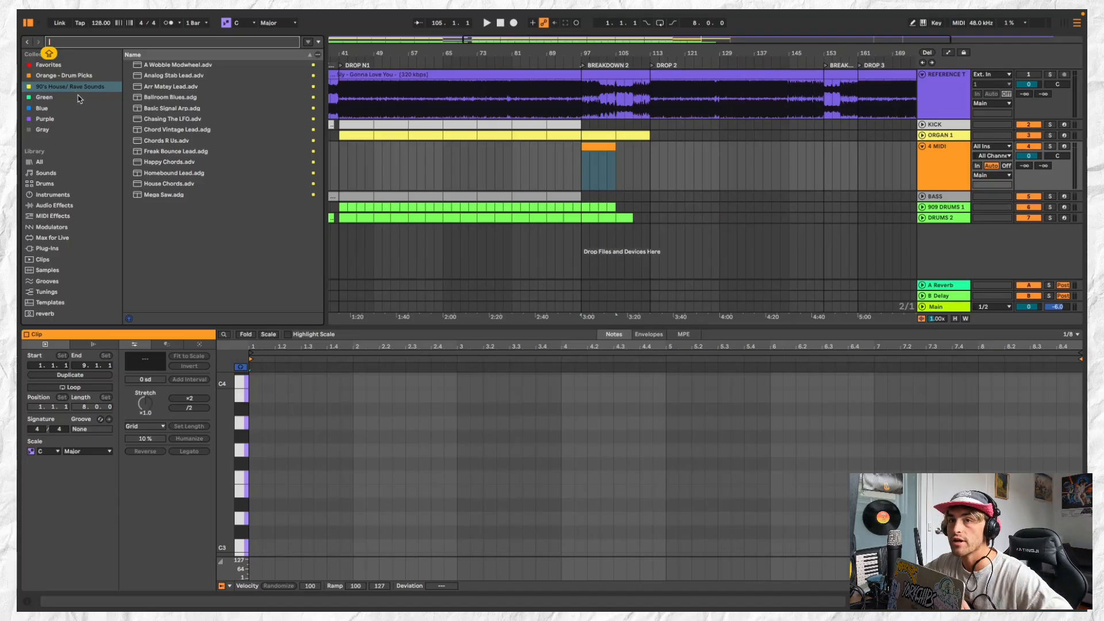
Check the Green and Blue collections for sounds, then open the Sounds library
left_click(91, 108)
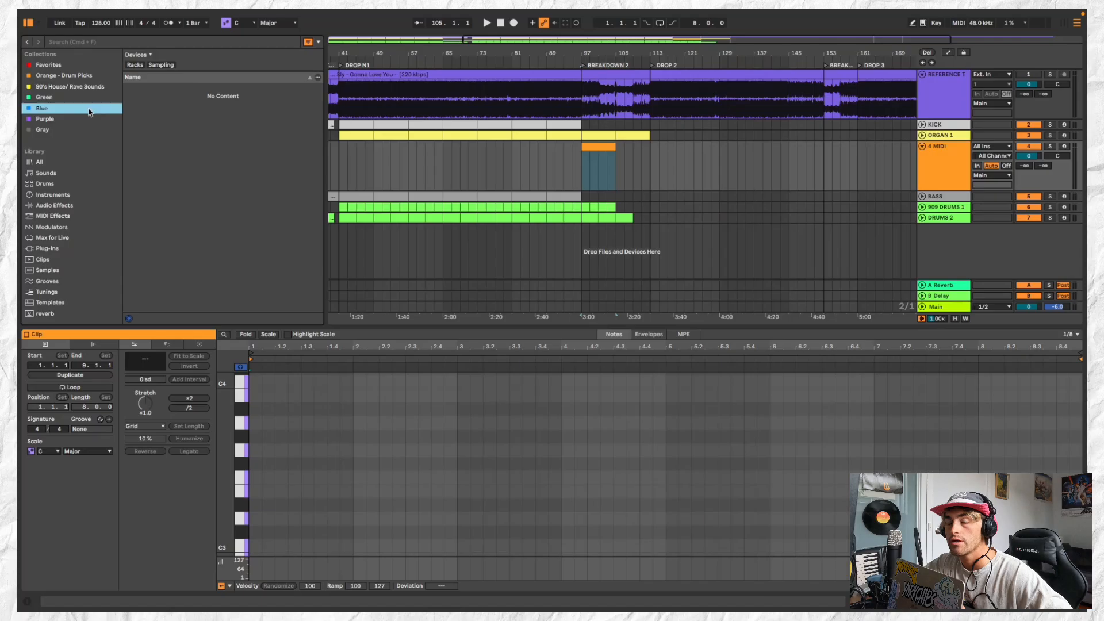
left_click(81, 100)
left_click(80, 109)
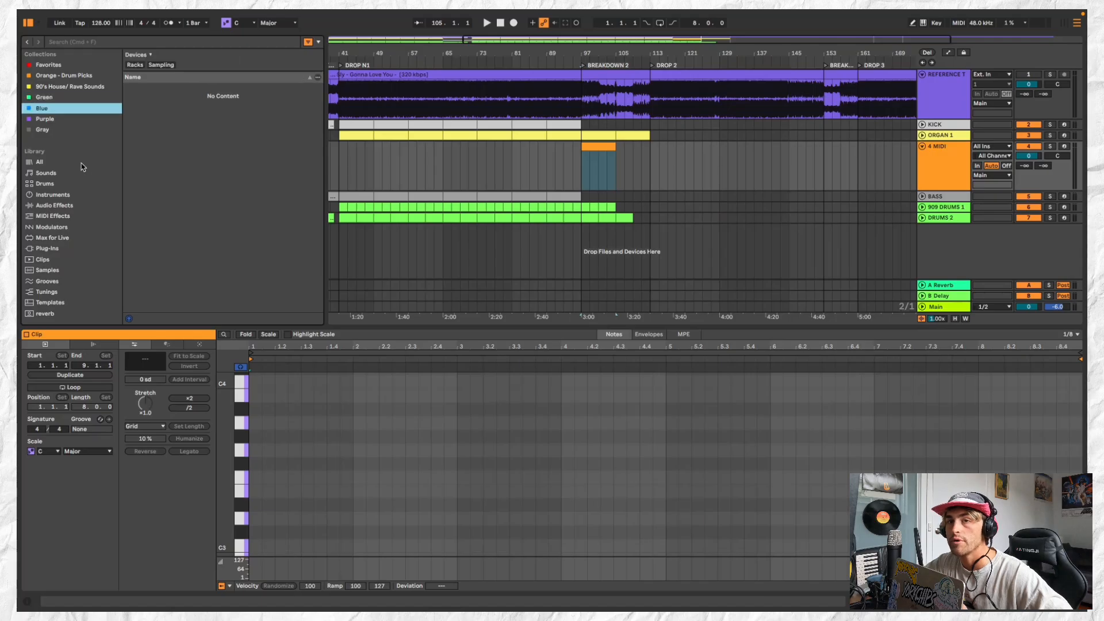
left_click(82, 164)
left_click(51, 174)
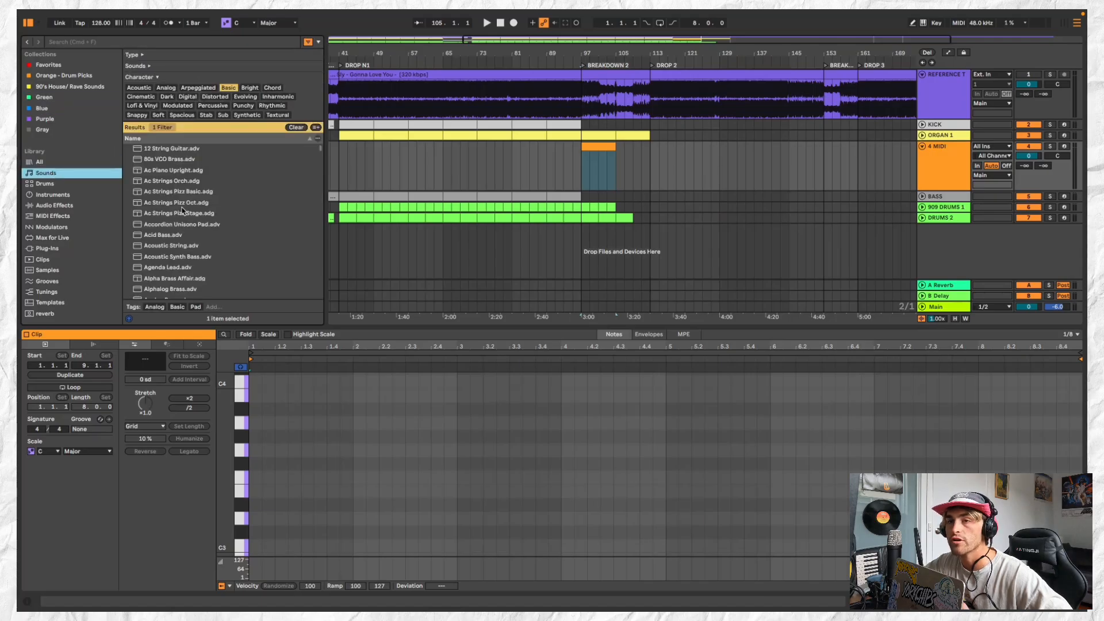
Audition the Basic character presets from 12 String Guitar through Analog Soft Pad and Azimuth Bass to Attack Keys
scroll(218, 194, "down", 2)
scroll(210, 173, "up", 2)
left_click(209, 151)
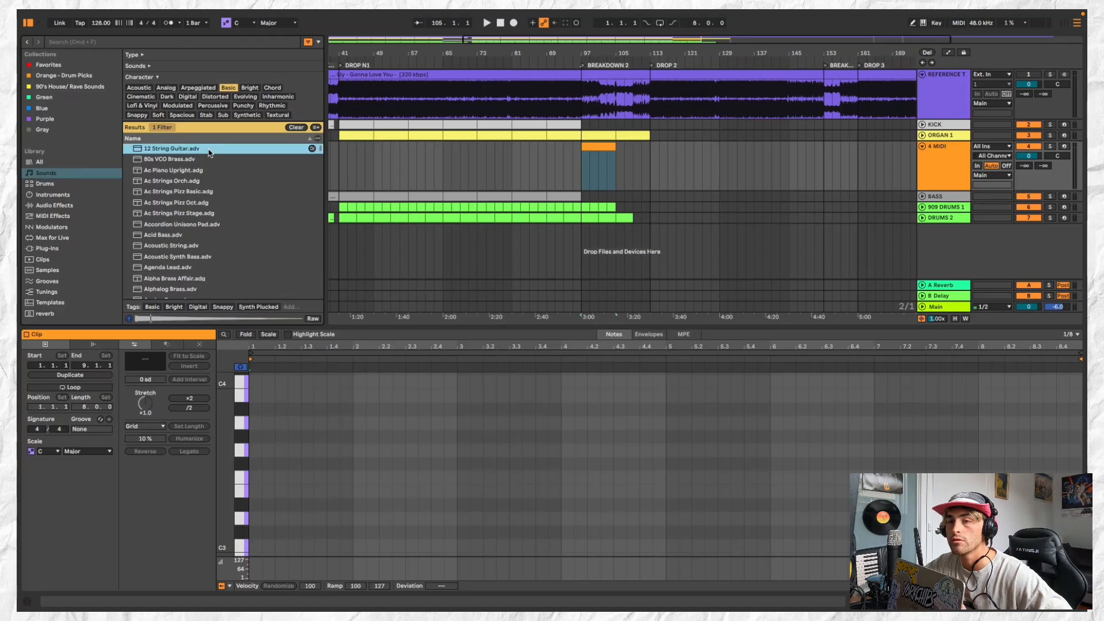
left_click(217, 182)
scroll(237, 220, "down", 4)
left_click(236, 214)
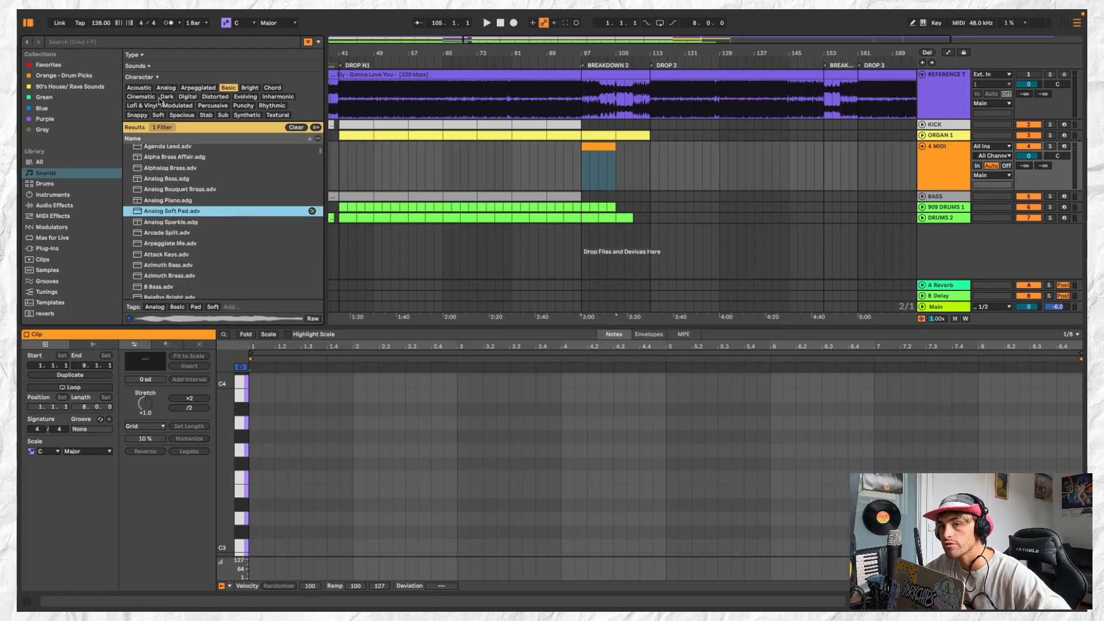
scroll(261, 266, "down", 3)
left_click(238, 223)
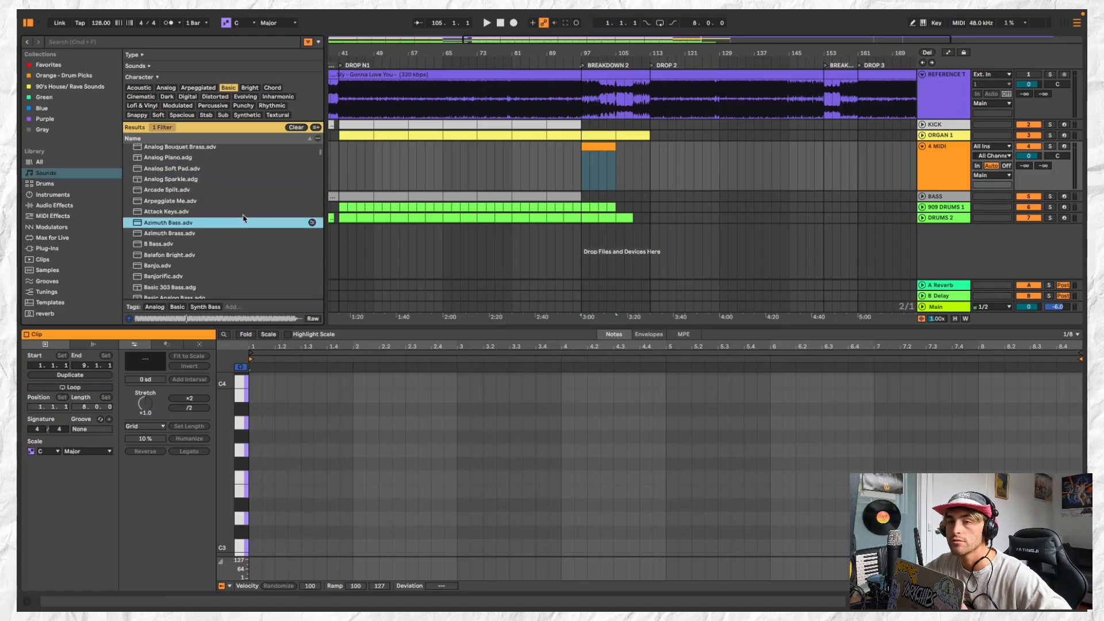
left_click(244, 214)
scroll(245, 240, "down", 1)
scroll(245, 240, "down", 1)
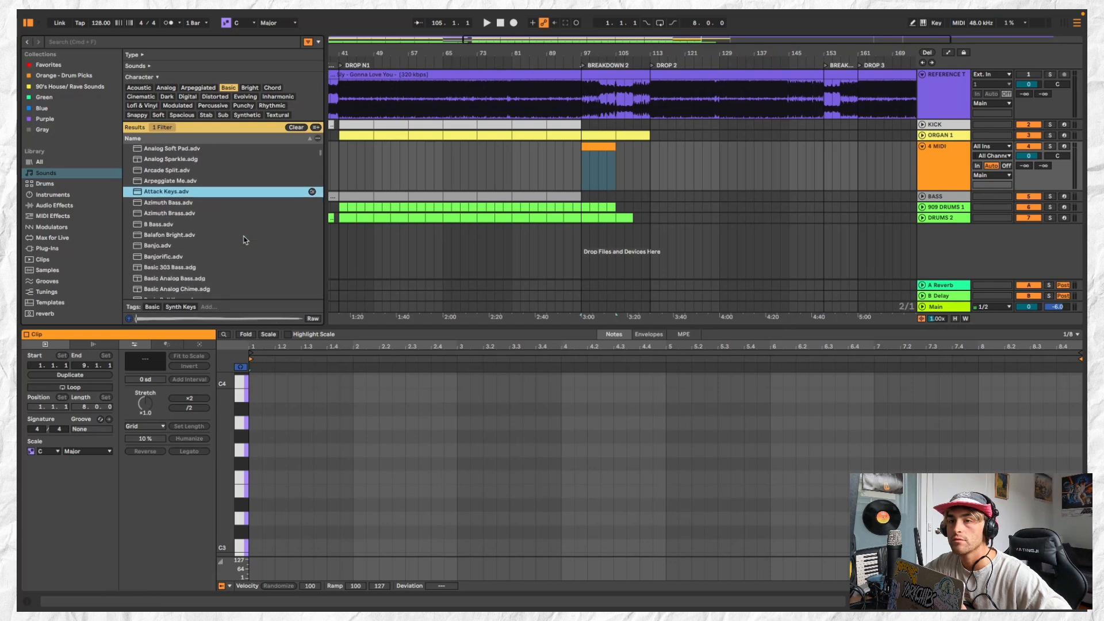
Add the Attack Keys preset to the 90's House/ Rave Sounds collection
scroll(243, 239, "up", 1)
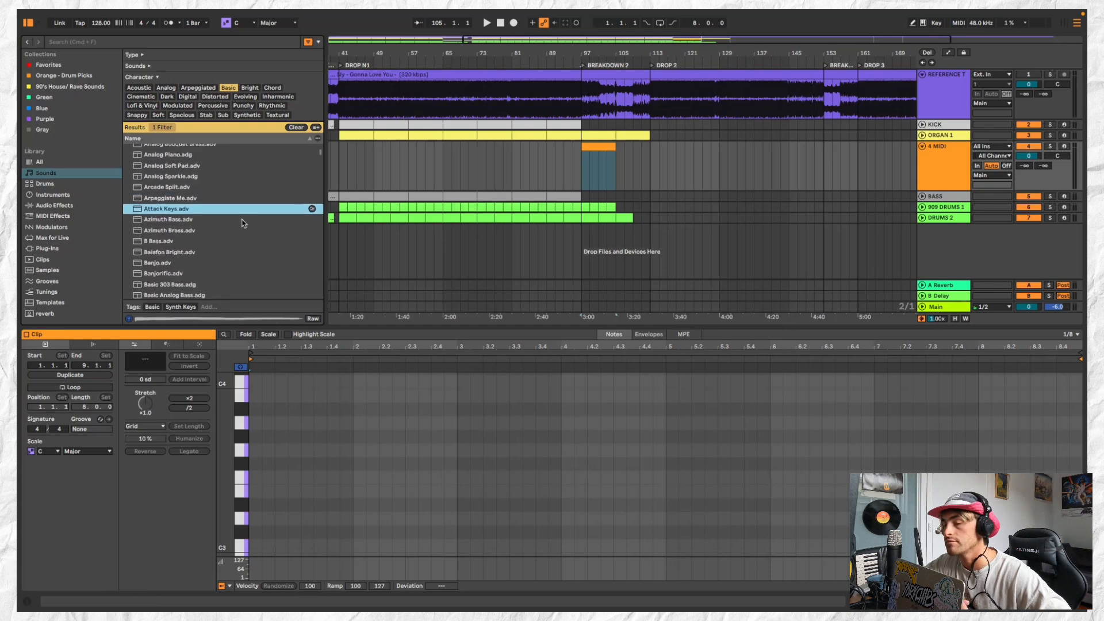
right_click(194, 210)
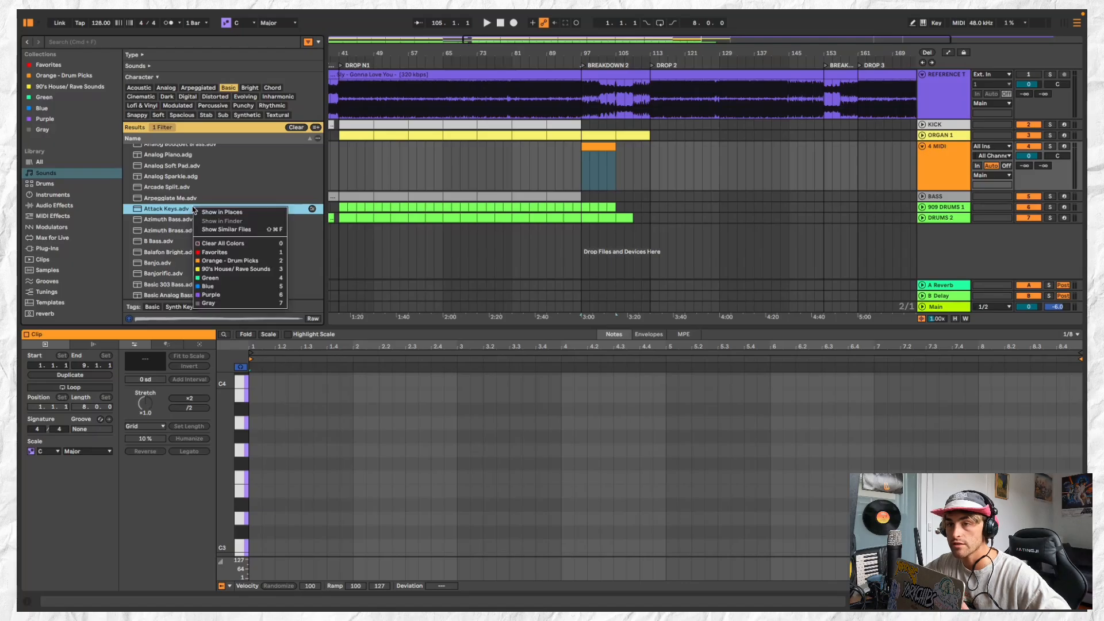
left_click(259, 270)
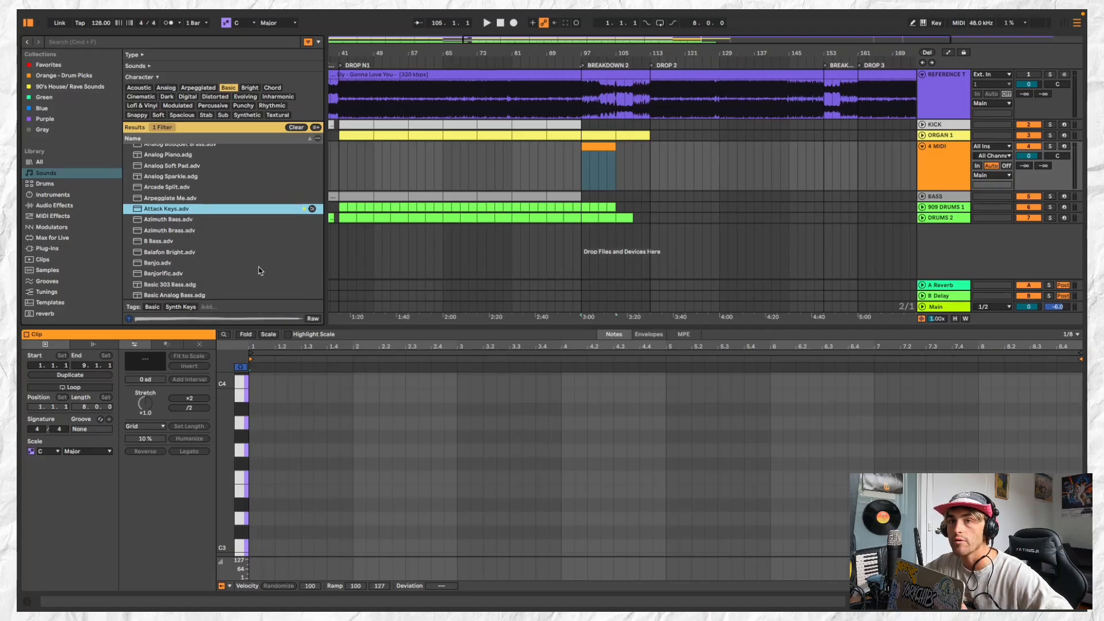
Open the 90's House/ Rave Sounds collection and audition its chord presets, including Chords R Us and Happy Chords
left_click(81, 88)
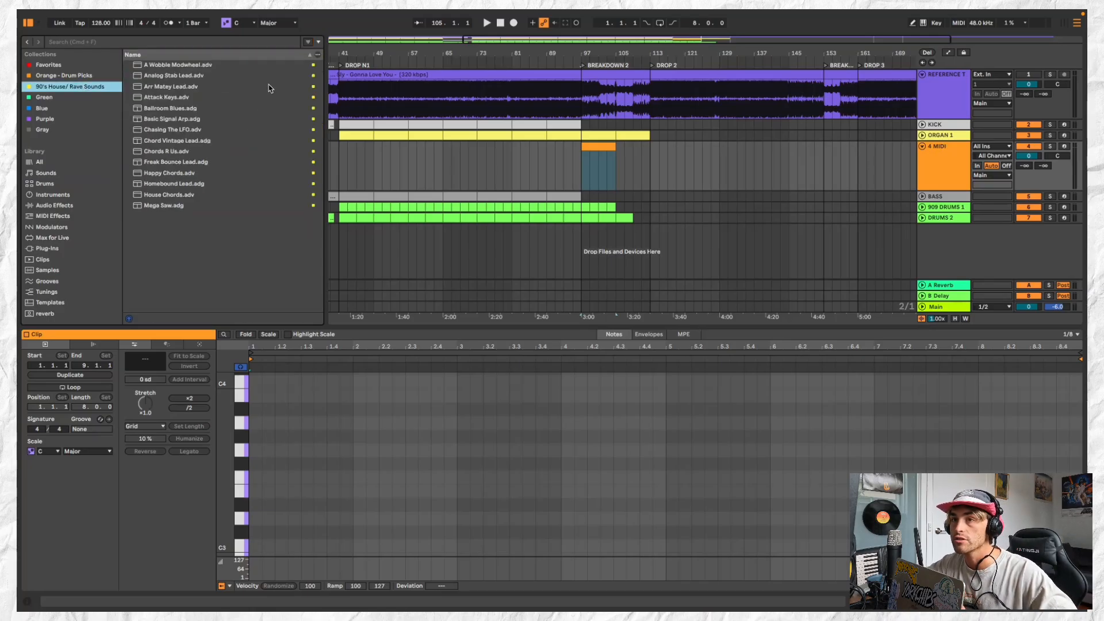
left_click(242, 139)
left_click(260, 151)
key("Down")
key("Down")
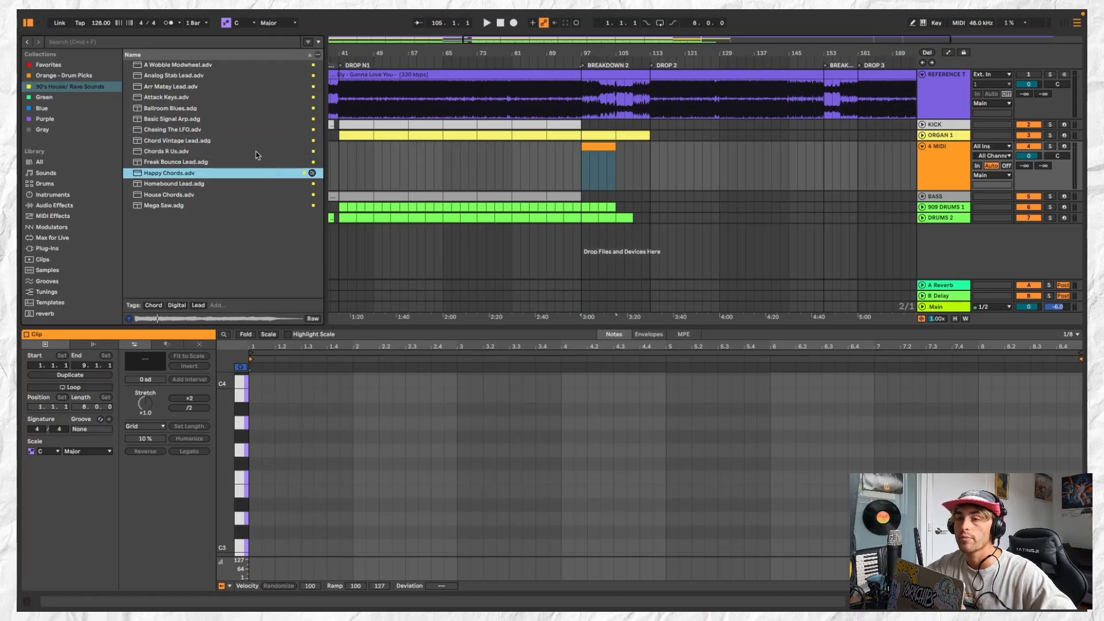
key("Up")
key("Up")
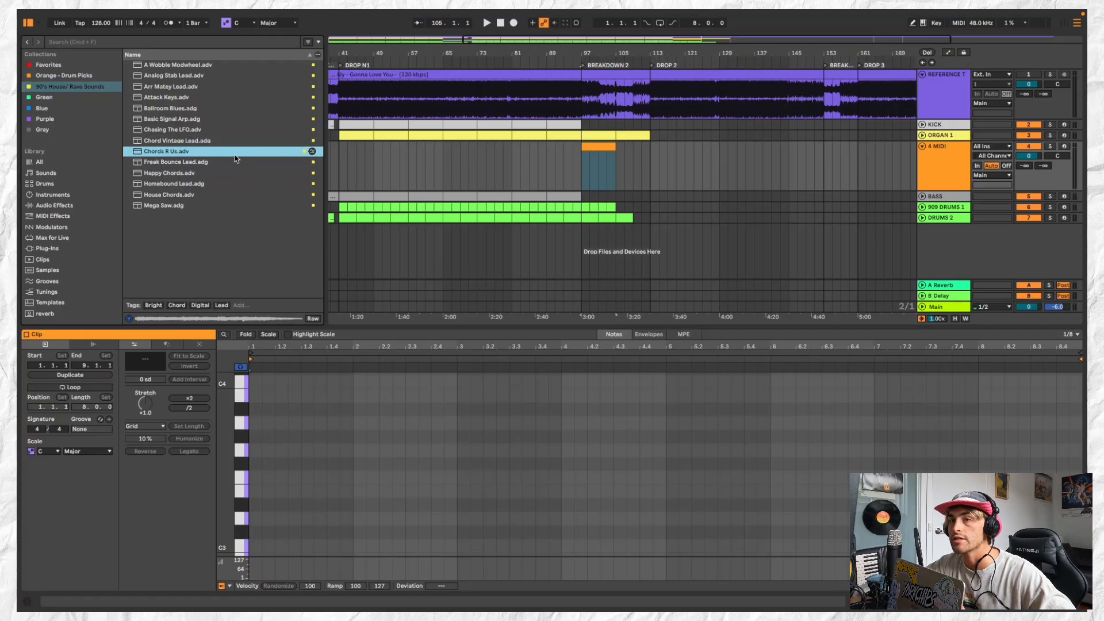
Load the Chords R Us preset onto the empty MIDI track and open its BREAKDOWN 2 clip for note editing
double_click(223, 154)
key("space")
double_click(601, 147)
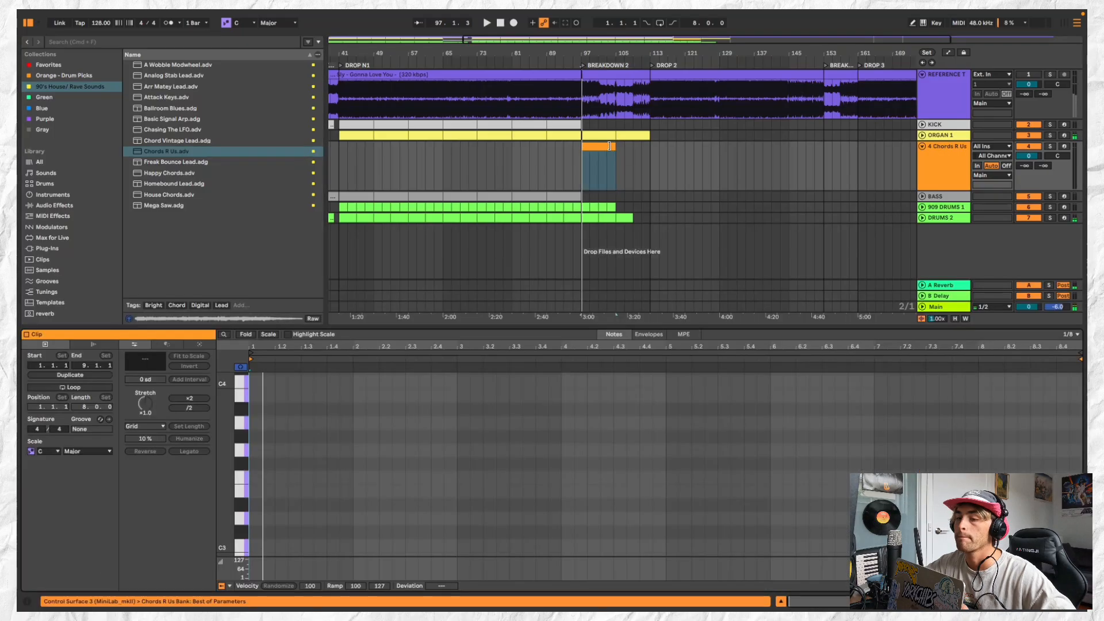
key("space")
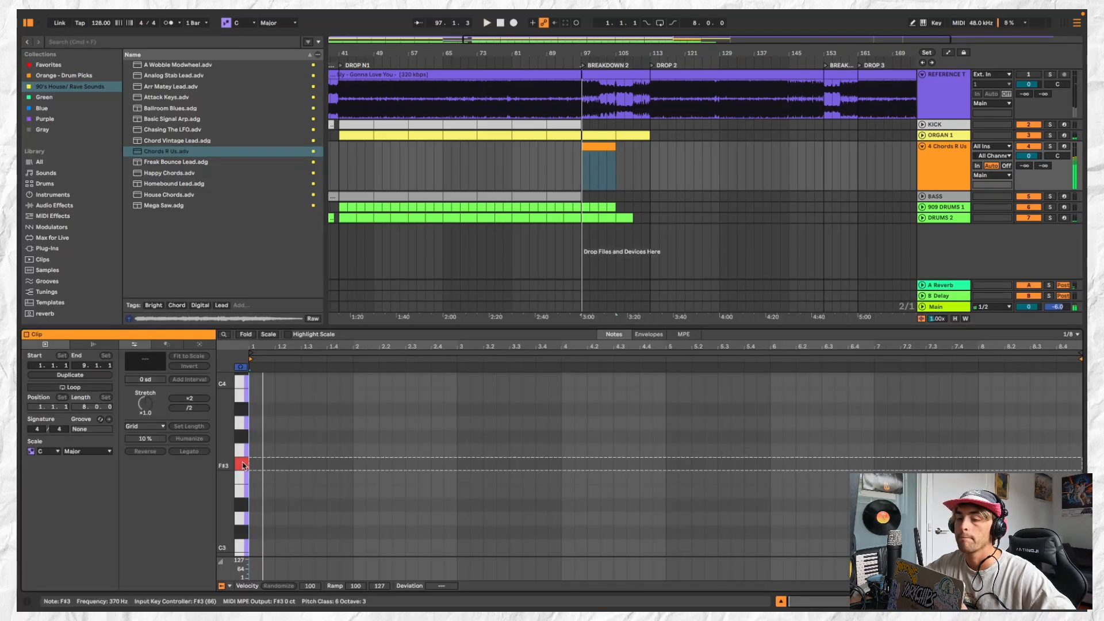
Place a single short note at the start of the clip, trying F3 and C3 before settling on E2
left_click(260, 482)
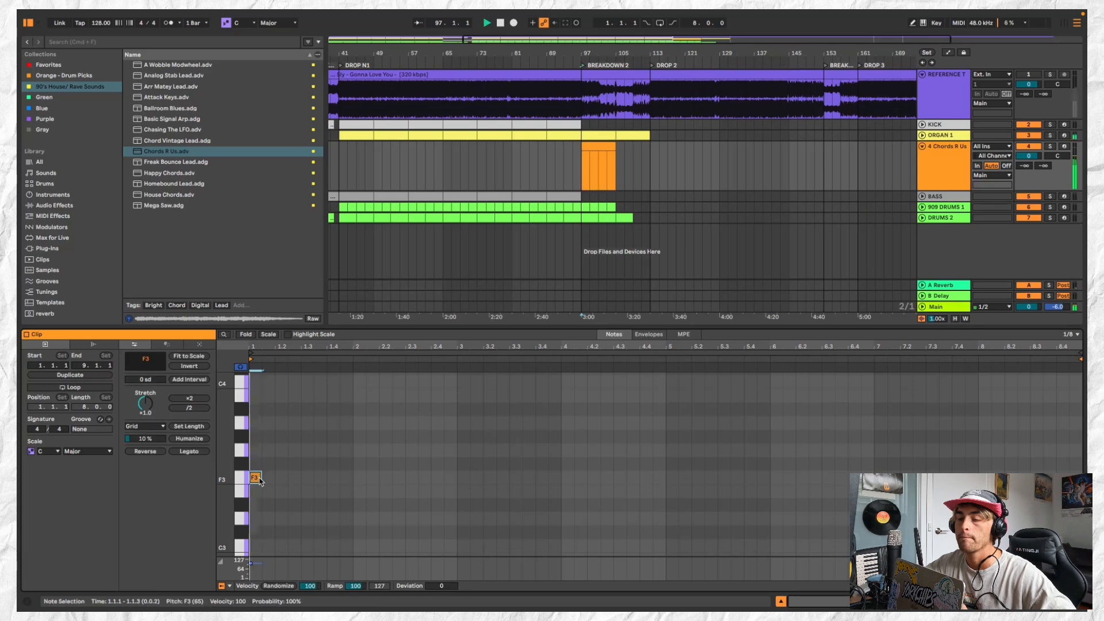
double_click(258, 546)
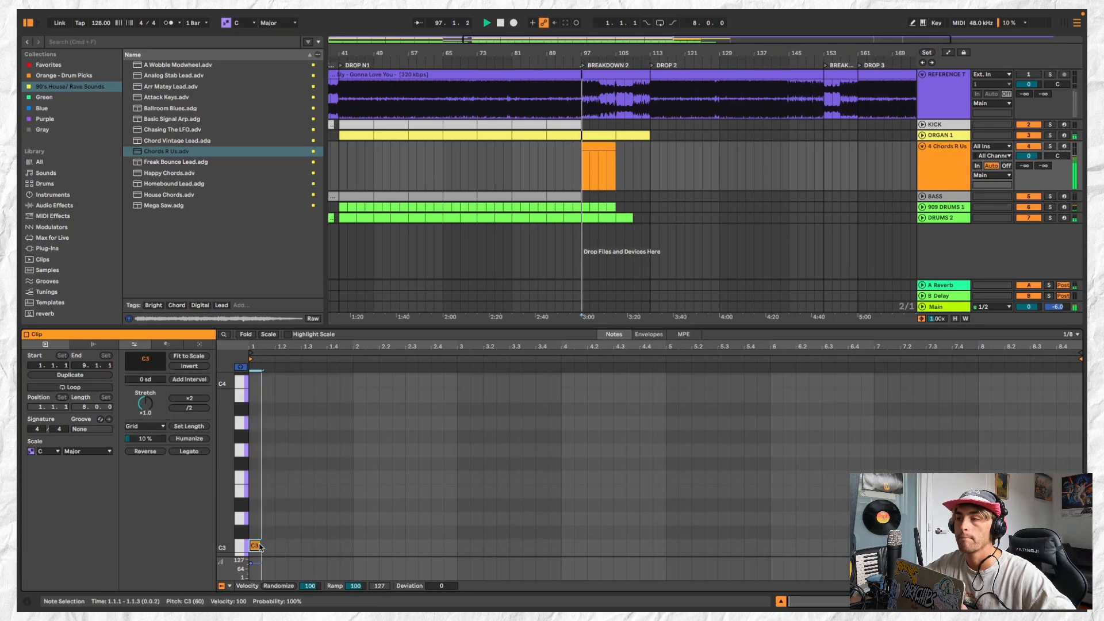
scroll(255, 493, "down", 2)
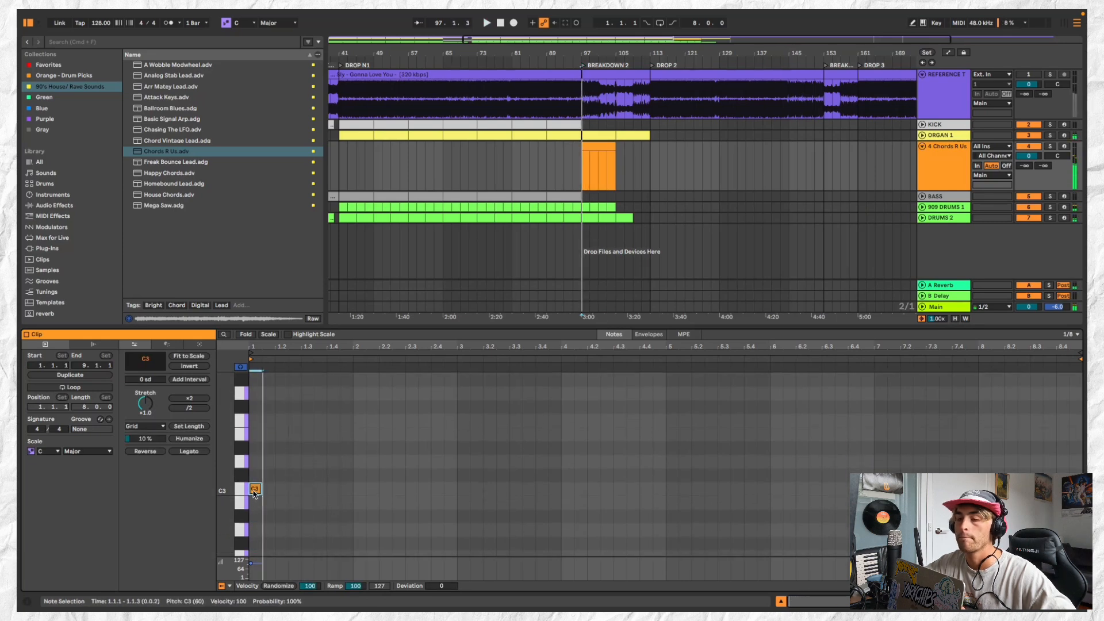
mouse_move(254, 529)
left_mouse_down()
mouse_move(255, 552)
mouse_move(255, 537)
left_mouse_up()
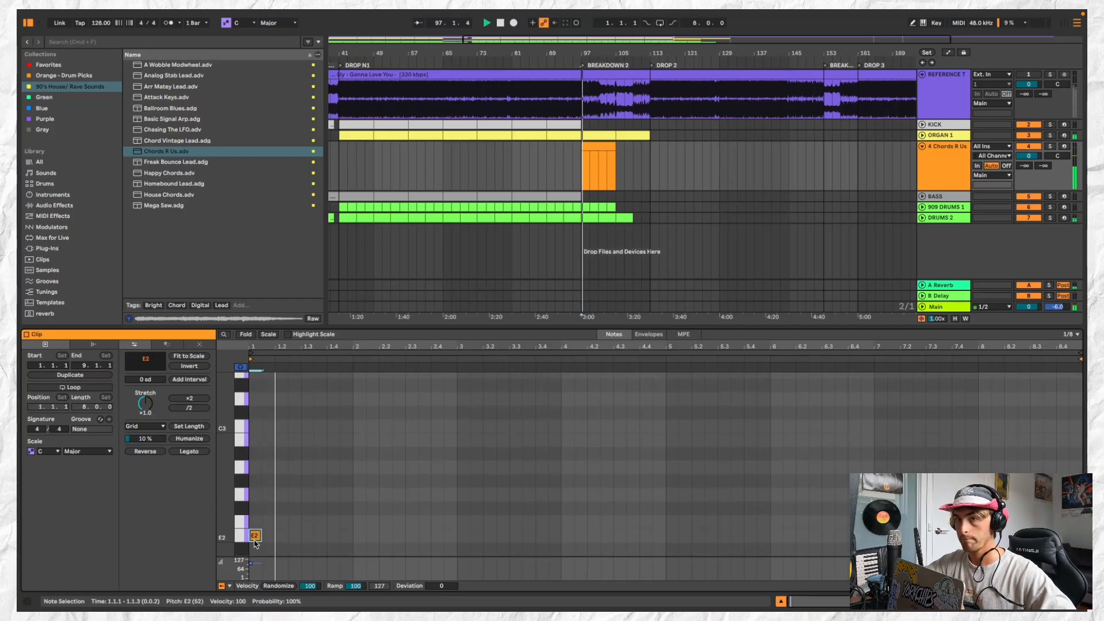
Swap the instrument to Happy Chords and then Homebound Lead, and set the track's Utility gain to -5.00 dB
double_click(225, 173)
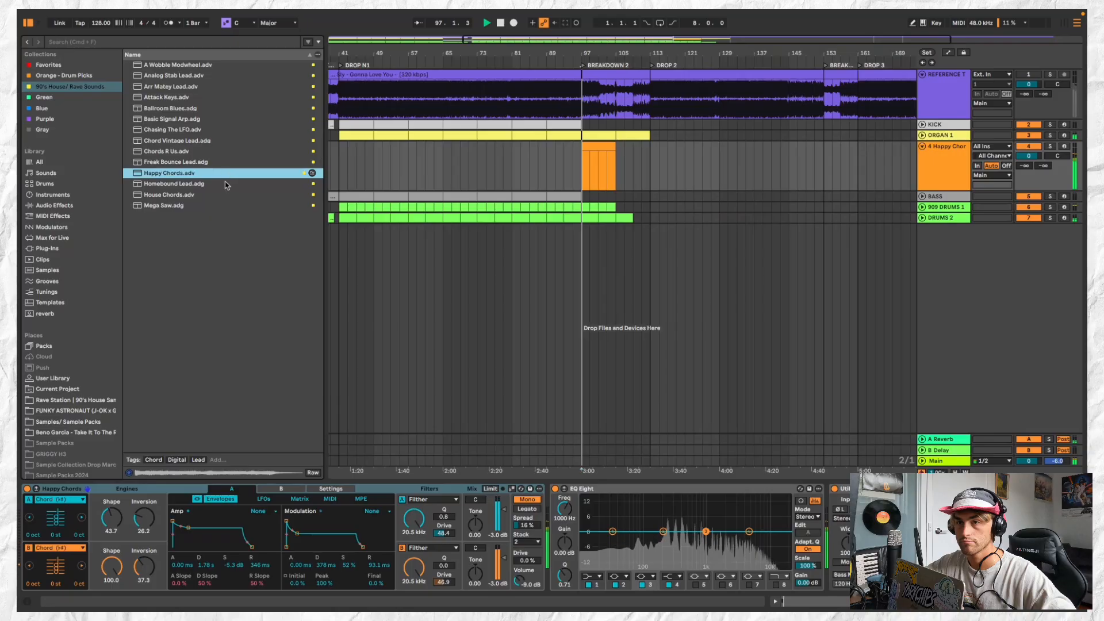
double_click(226, 184)
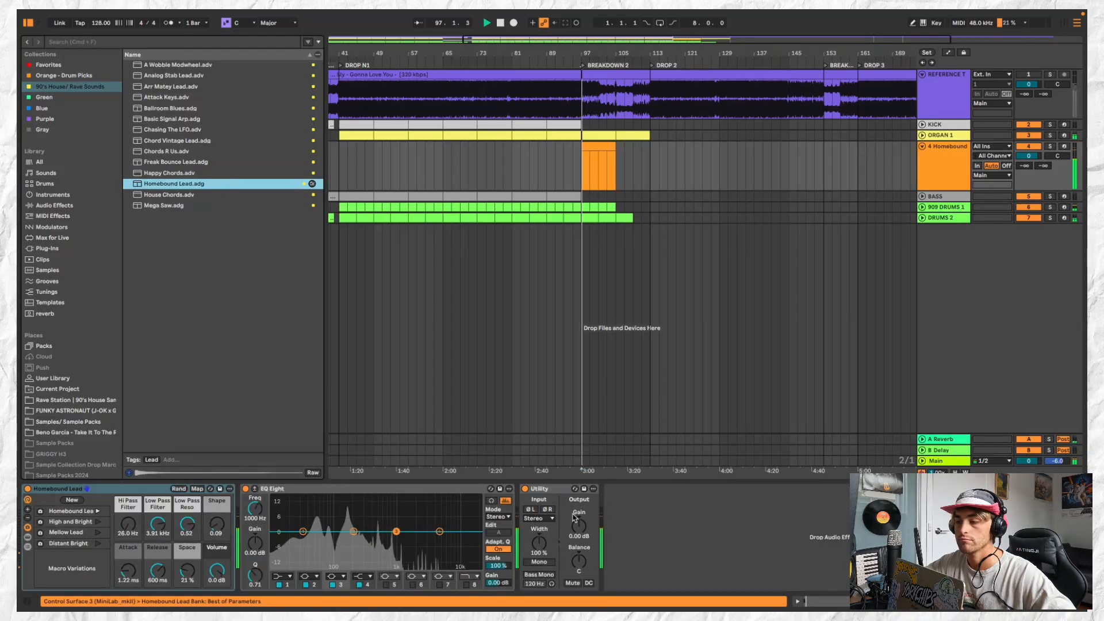
left_click_drag(579, 527, 579, 539)
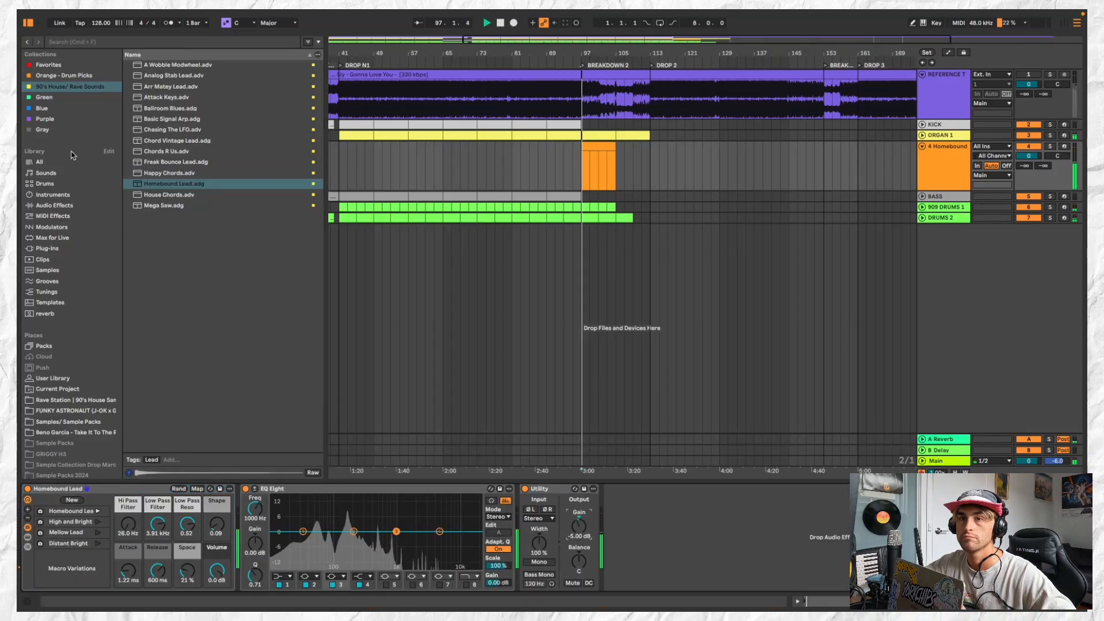
Search the entire library for PIANO and audition presets such as Analog Piano, E-Piano Chord Pan and E-Piano Cheap
left_click(73, 163)
left_click(109, 41)
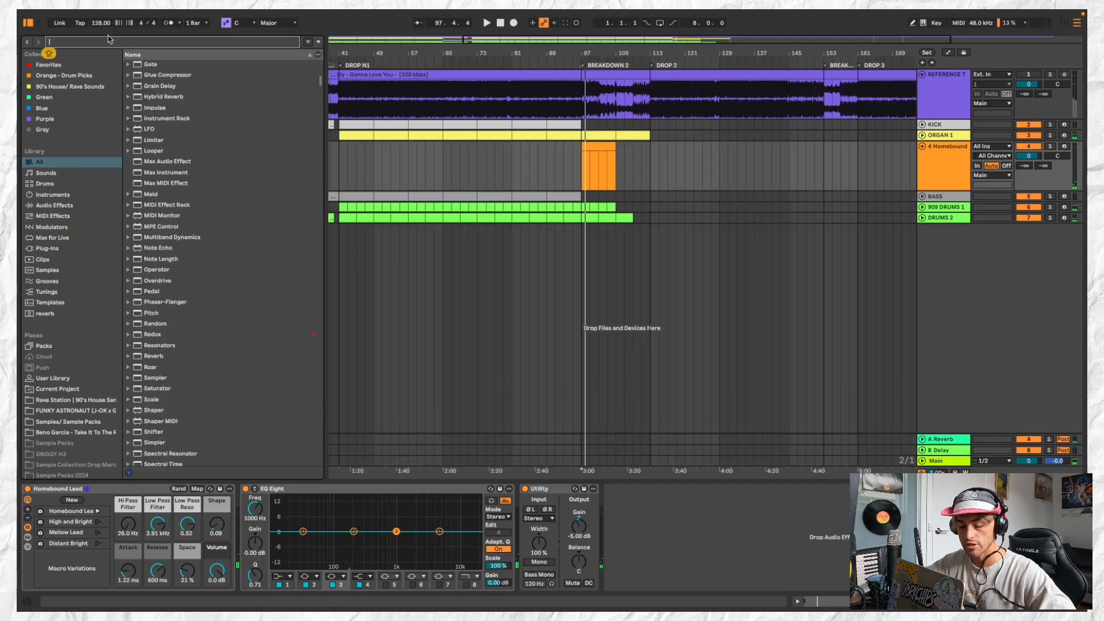
type("PIA")
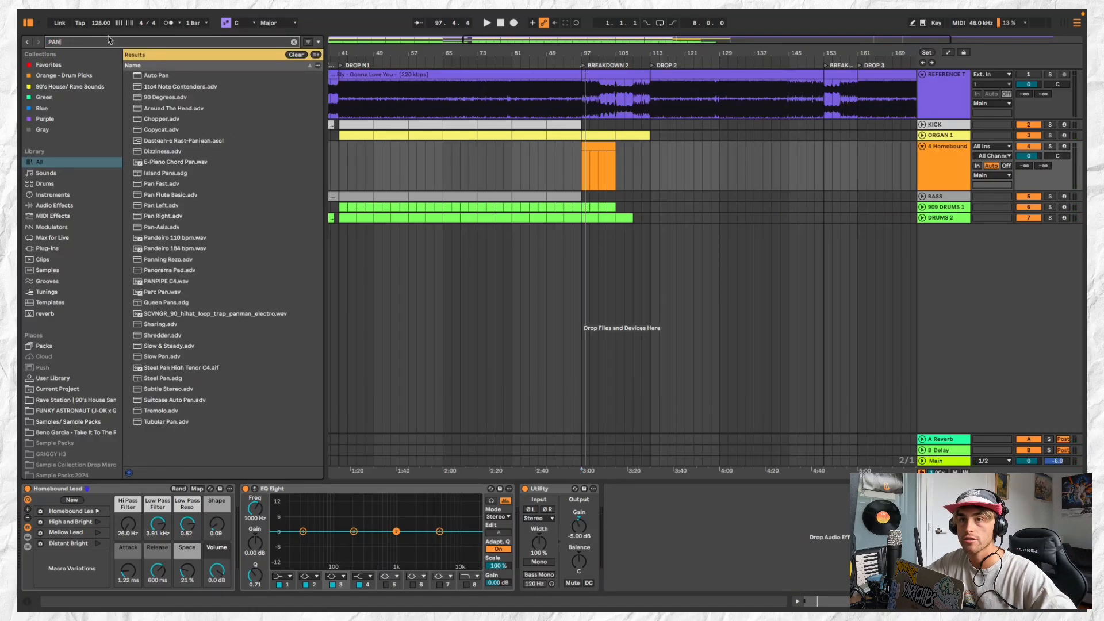
type("NO")
left_click(210, 86)
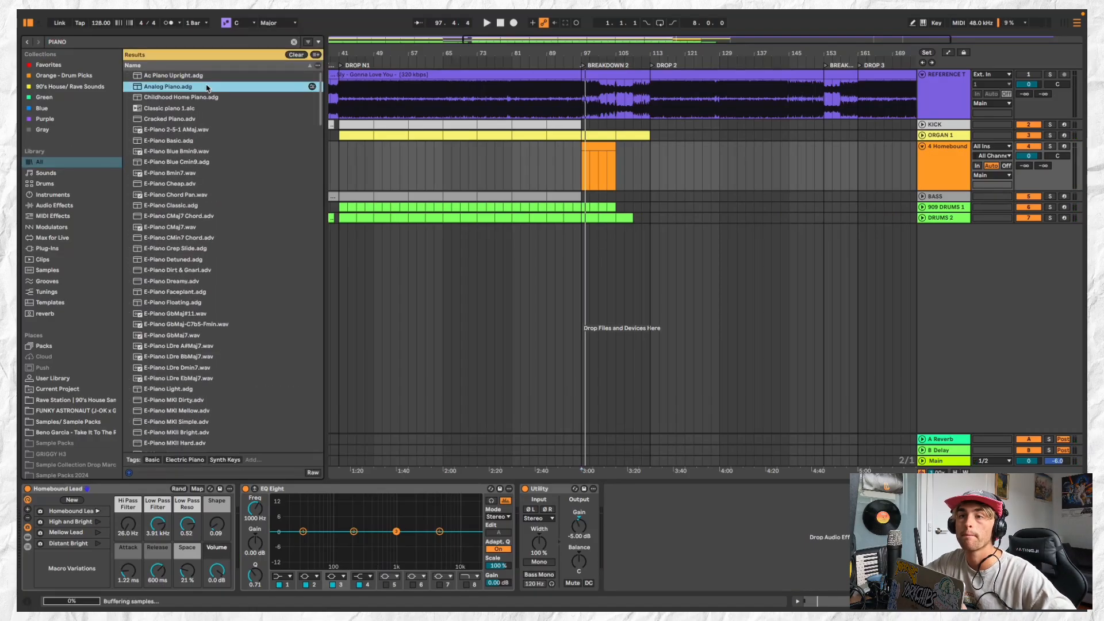
left_click(224, 129)
left_click(224, 119)
left_click(233, 195)
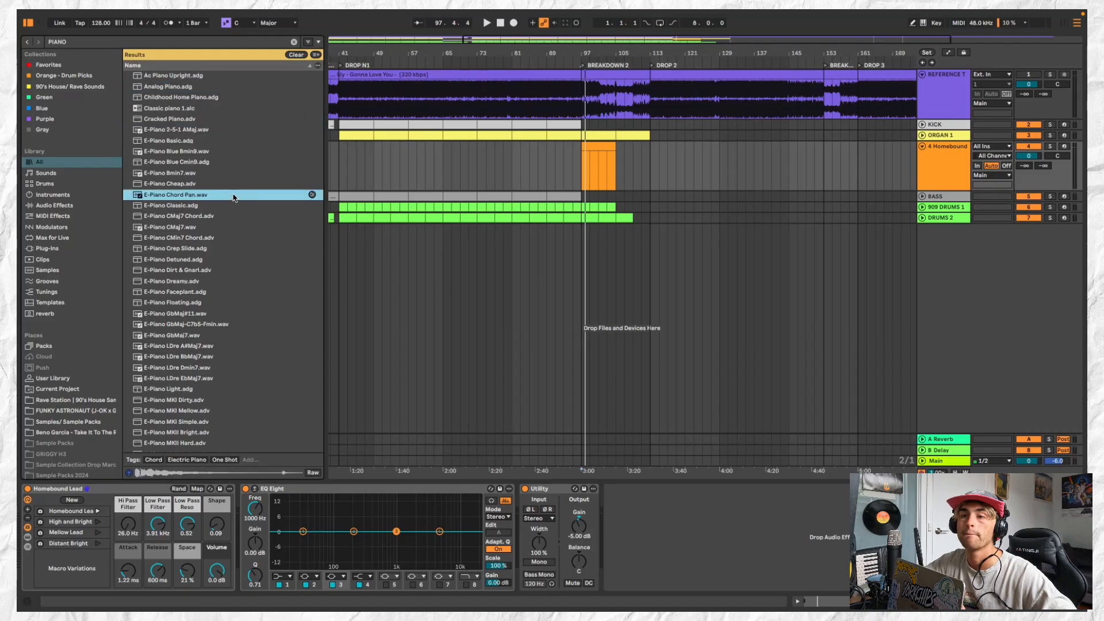
left_click(237, 184)
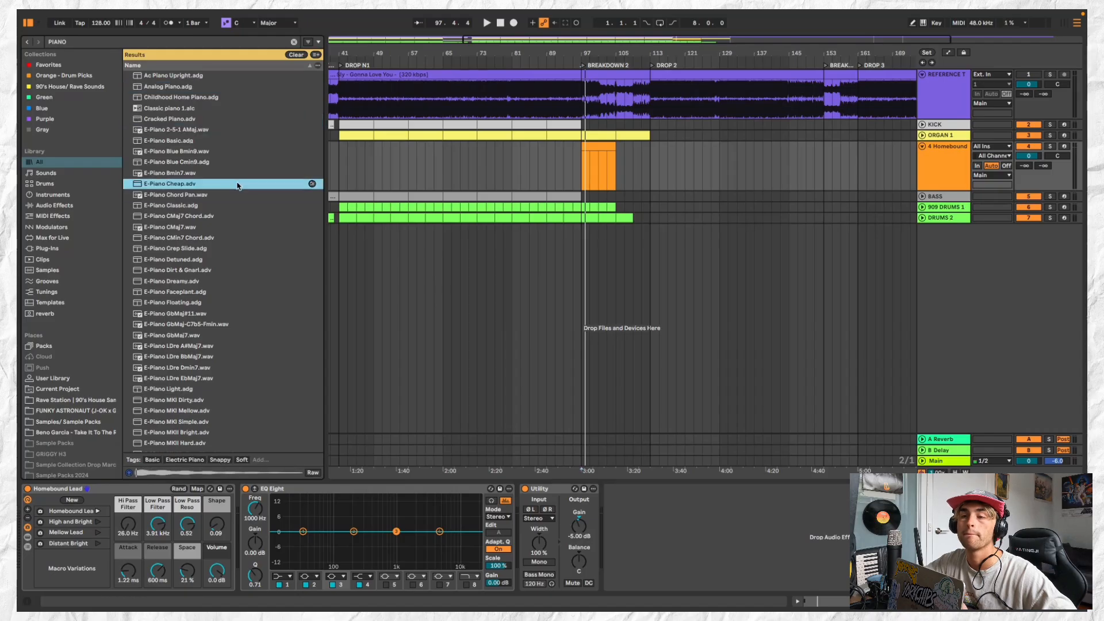
Narrow the piano search to Sounds, load E-Piano Faceplant onto the MIDI track and play the breakdown with it
left_click(64, 173)
left_click(230, 153)
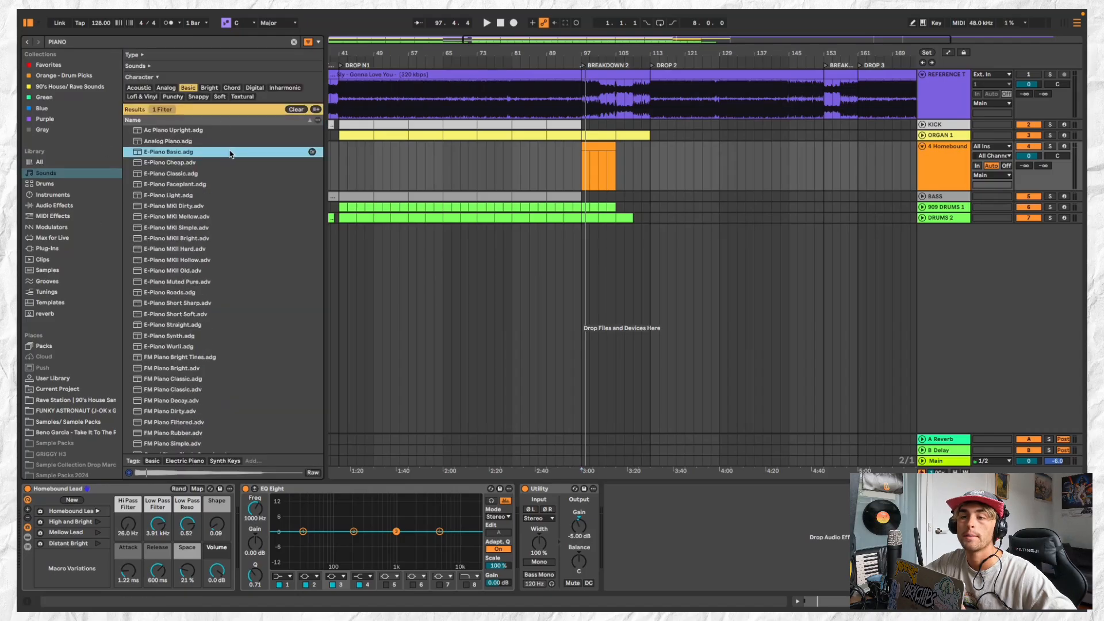
double_click(236, 184)
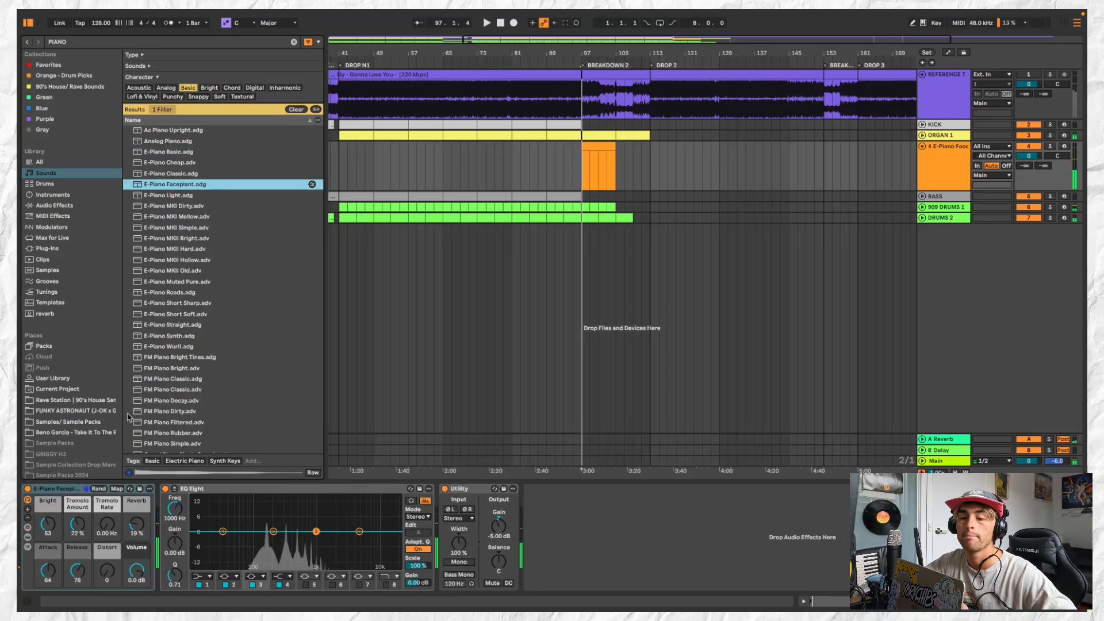
left_click(47, 525)
key("space")
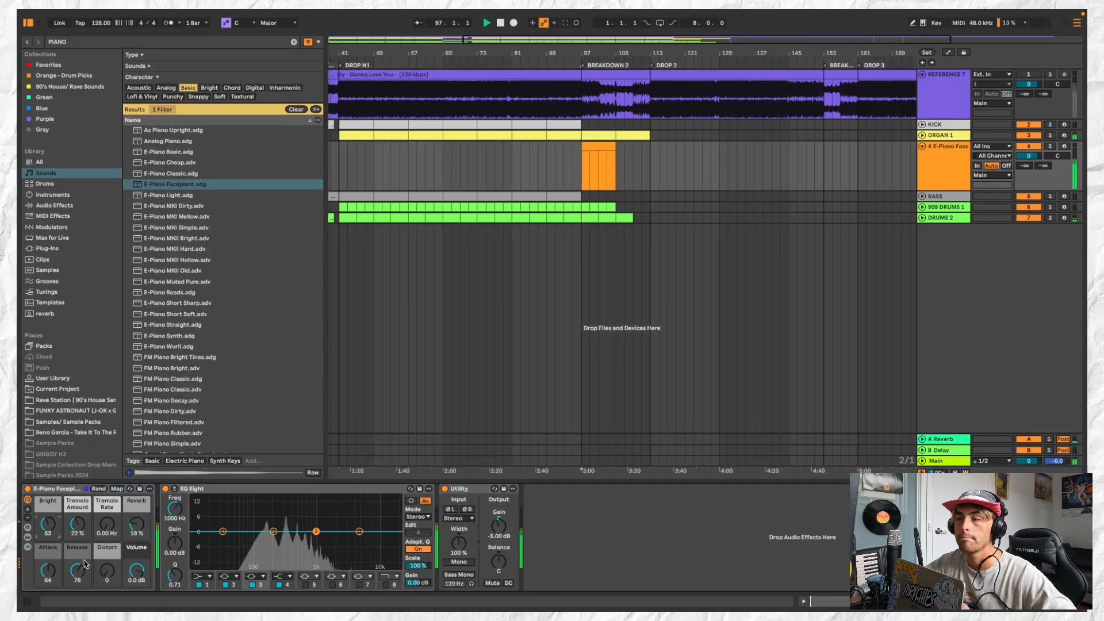
key("space")
key("space")
Reopen the E-Piano Faceplant clip and add a short D3 note above the E2 note at its start
double_click(598, 147)
key("space")
left_click(254, 536)
key("space")
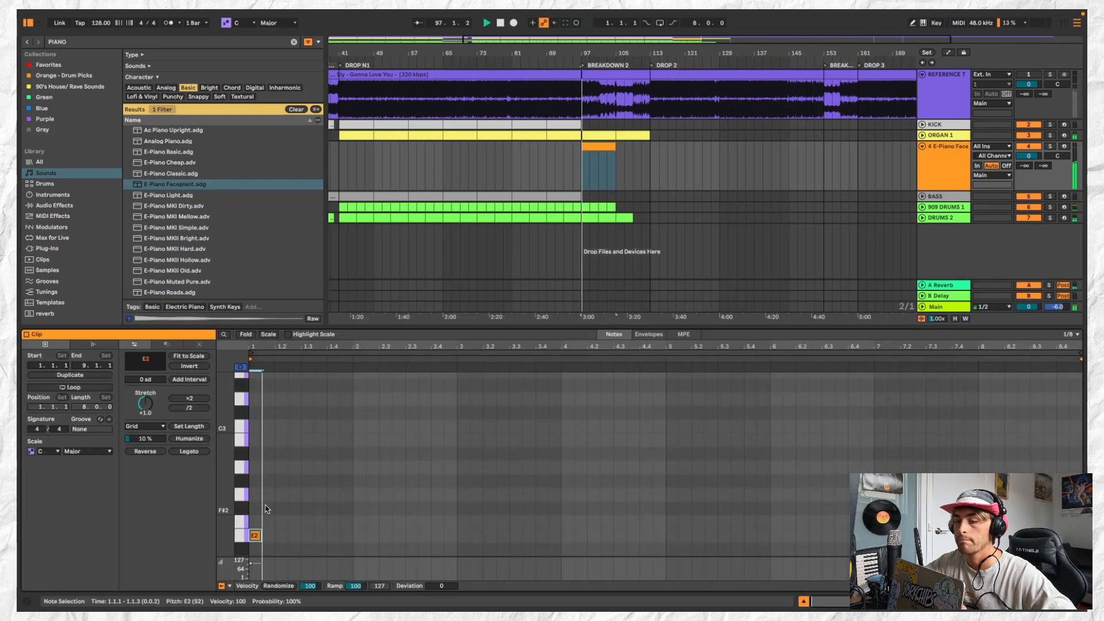
double_click(254, 412)
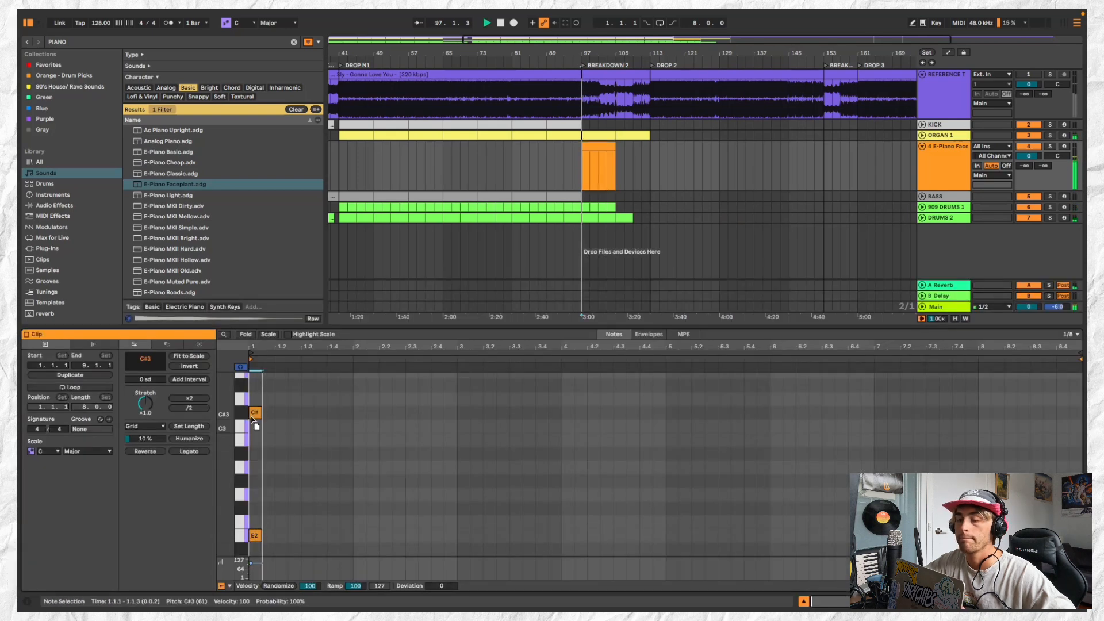
key("Up")
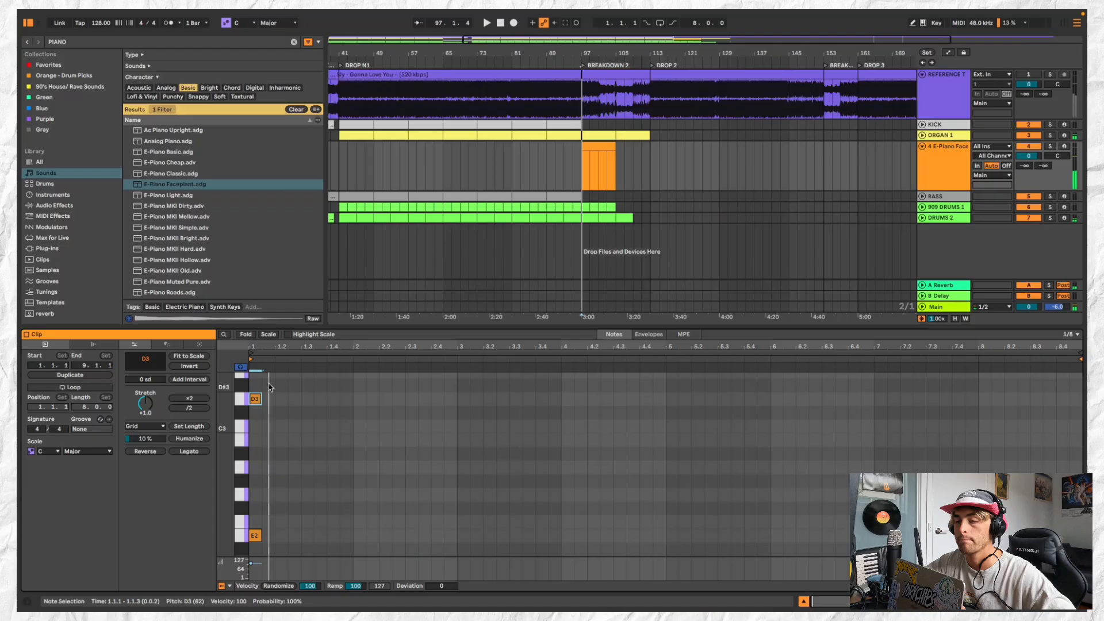
Try both notes one octave higher during playback, then transpose them back down to E2 and D3
left_click_drag(270, 384, 253, 562)
key("shift+Up")
key("space")
key("space")
key("space")
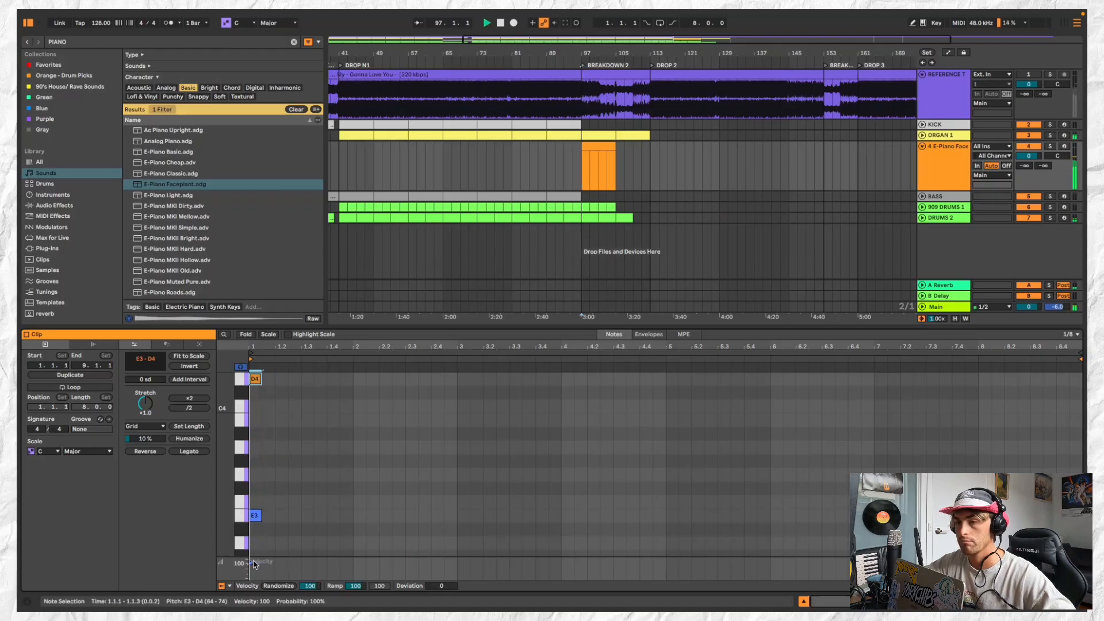
key("shift+Down")
key("space")
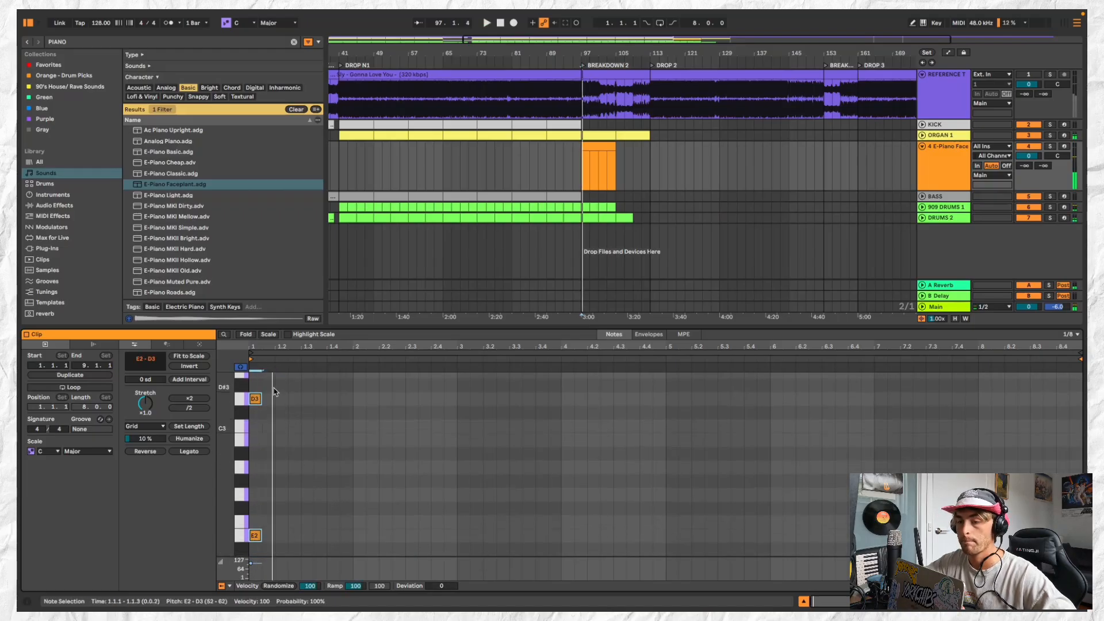
Try to lengthen the E2 and D3 notes at the start of the clip
key("shift+Right")
key("shift+Right")
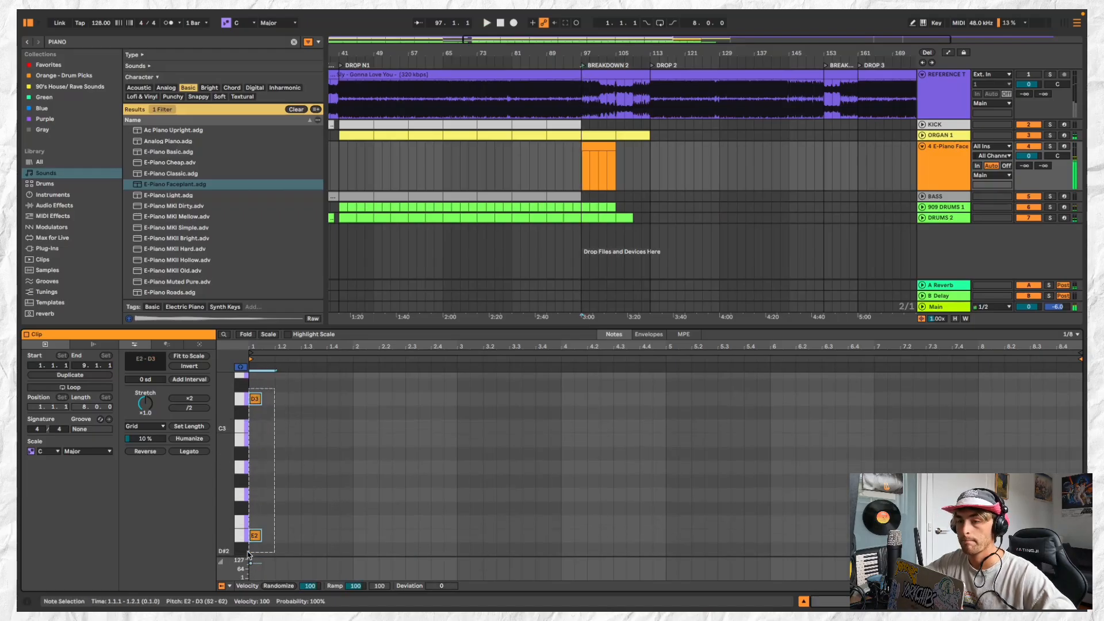
left_click(290, 409)
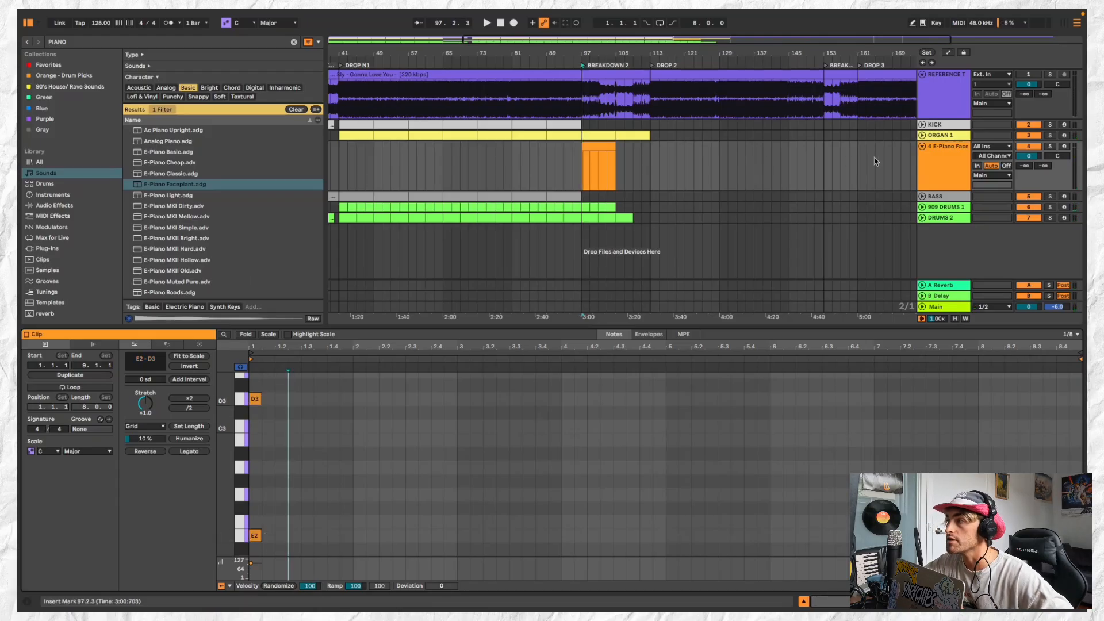
Copy the Major scale device from ORGAN 1 and paste it before E-Piano Faceplant on the piano track
left_click(935, 169)
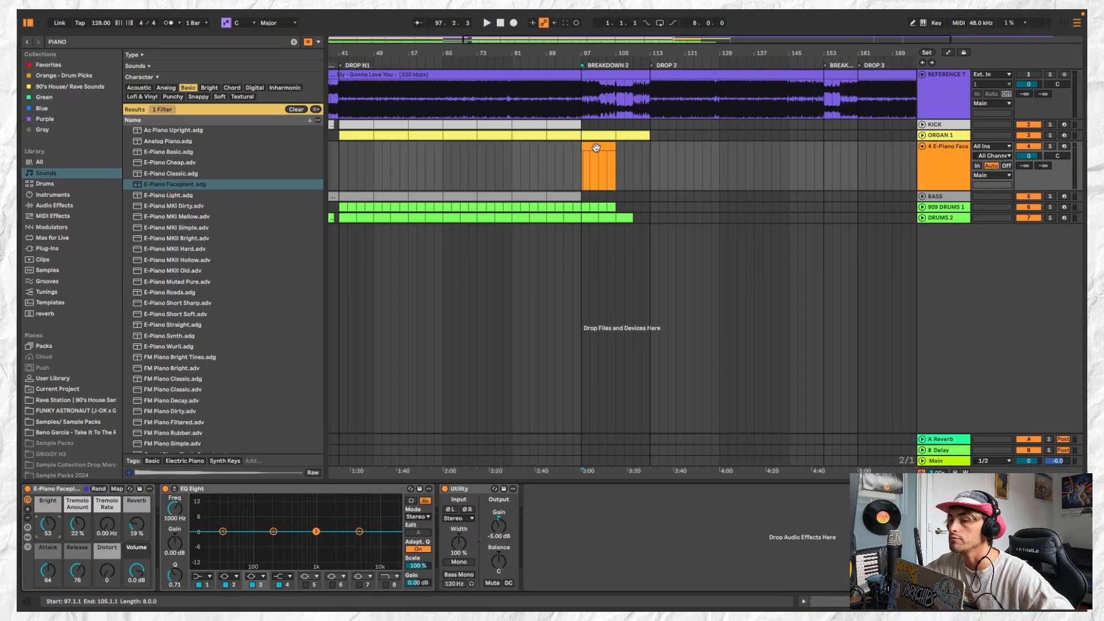
left_click(596, 147)
left_click(948, 136)
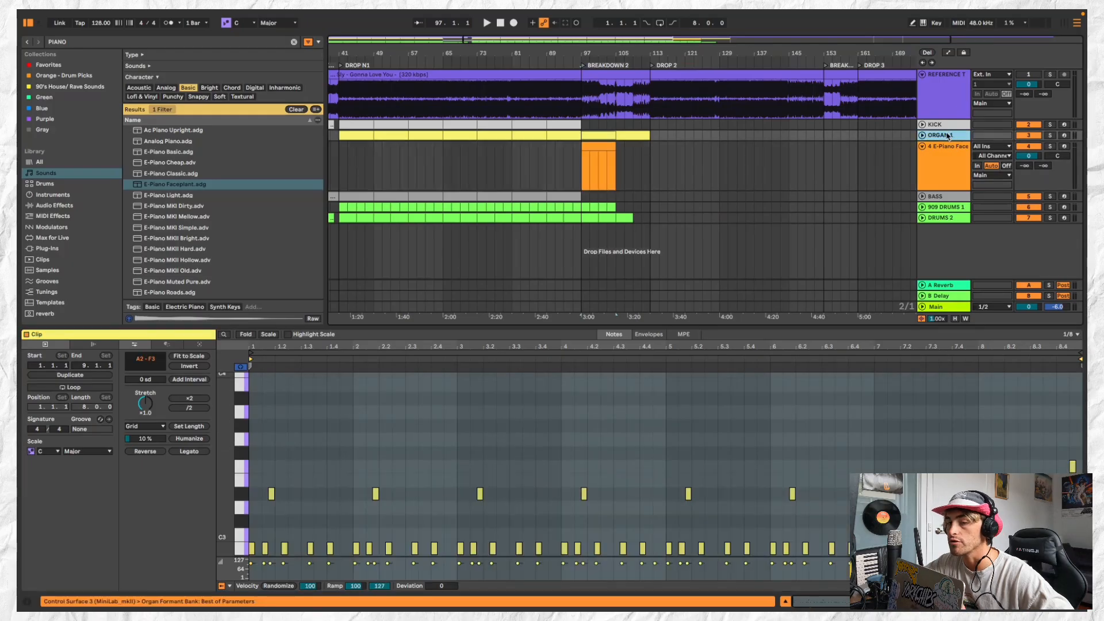
left_click(949, 135)
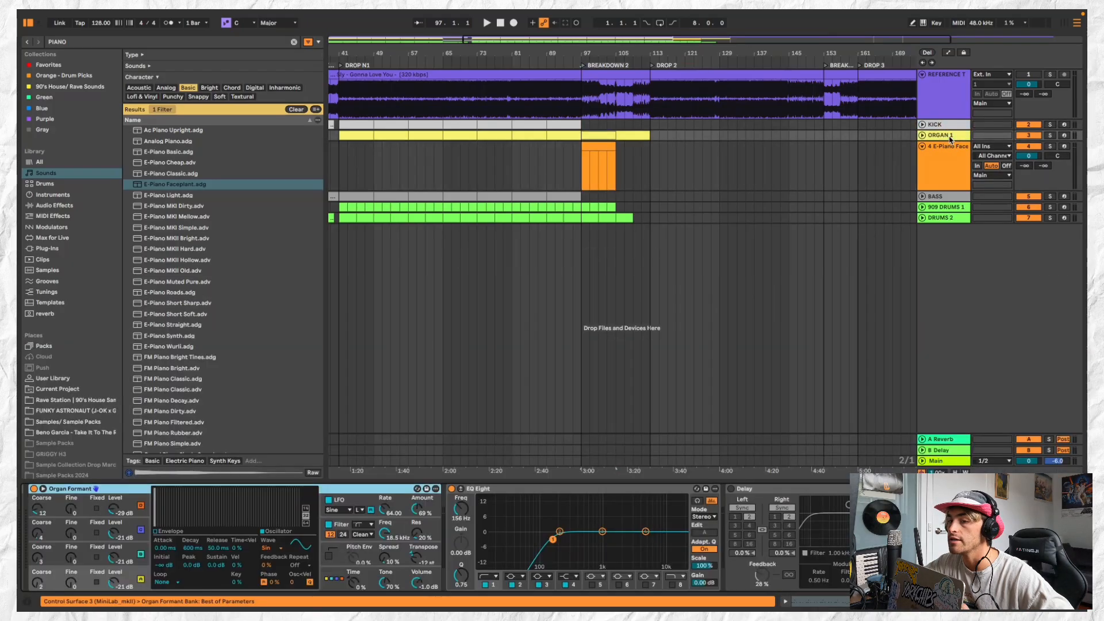
scroll(172, 512, "left", 4)
left_click(95, 489)
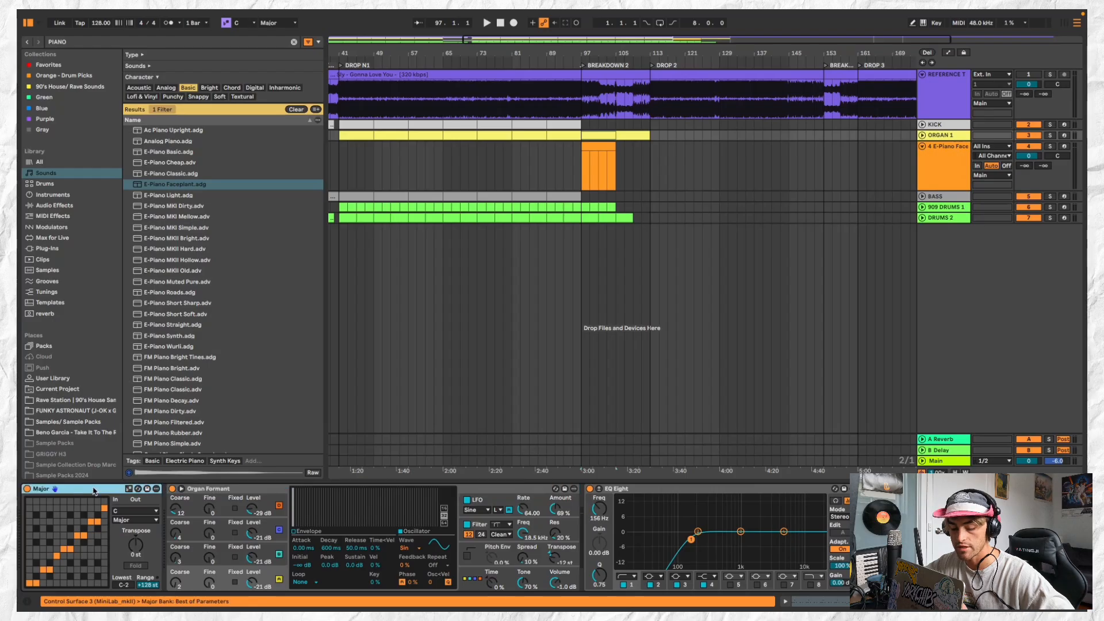
left_click(956, 163)
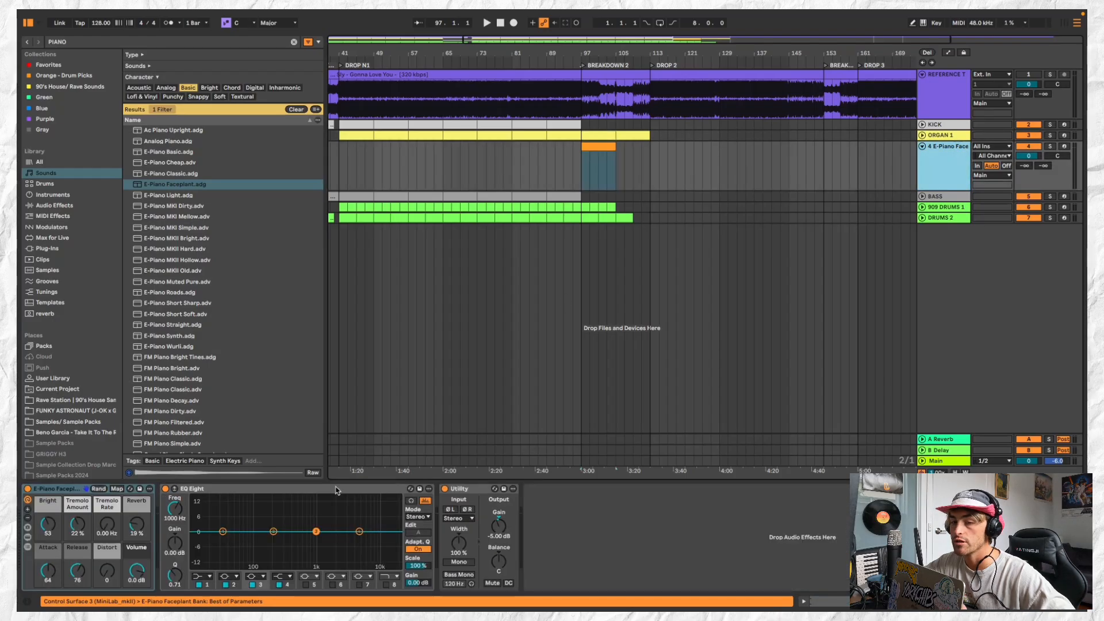
left_click(62, 489)
key("super+v")
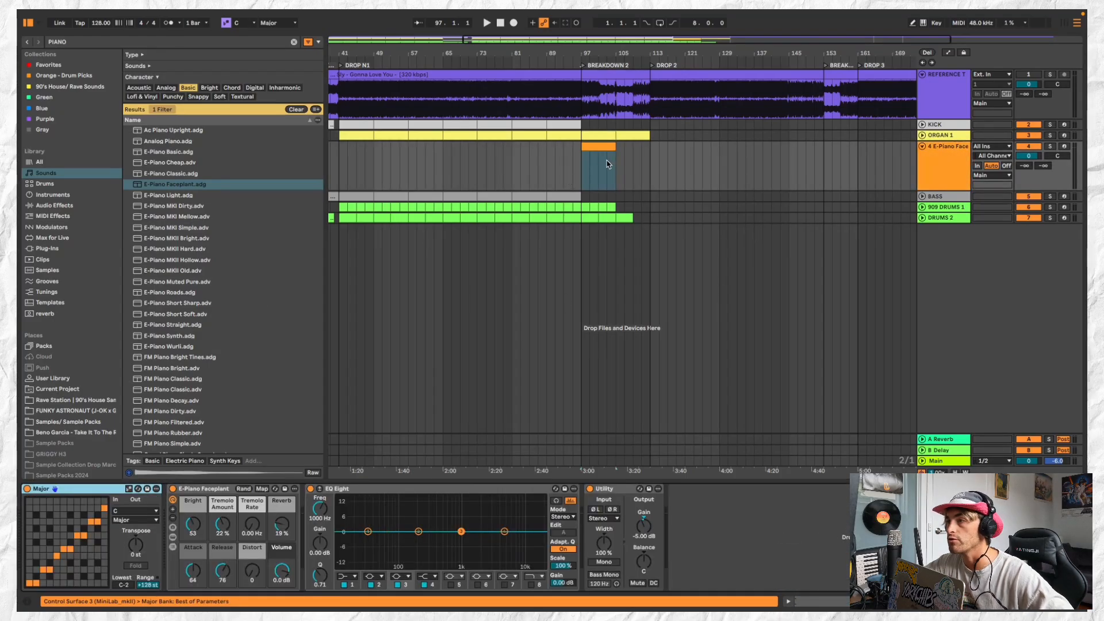
Reopen the piano clip, lengthen both notes to end at 1.3.1 and transpose them up to F#2 and E3 during playback
left_click(606, 145)
double_click(605, 145)
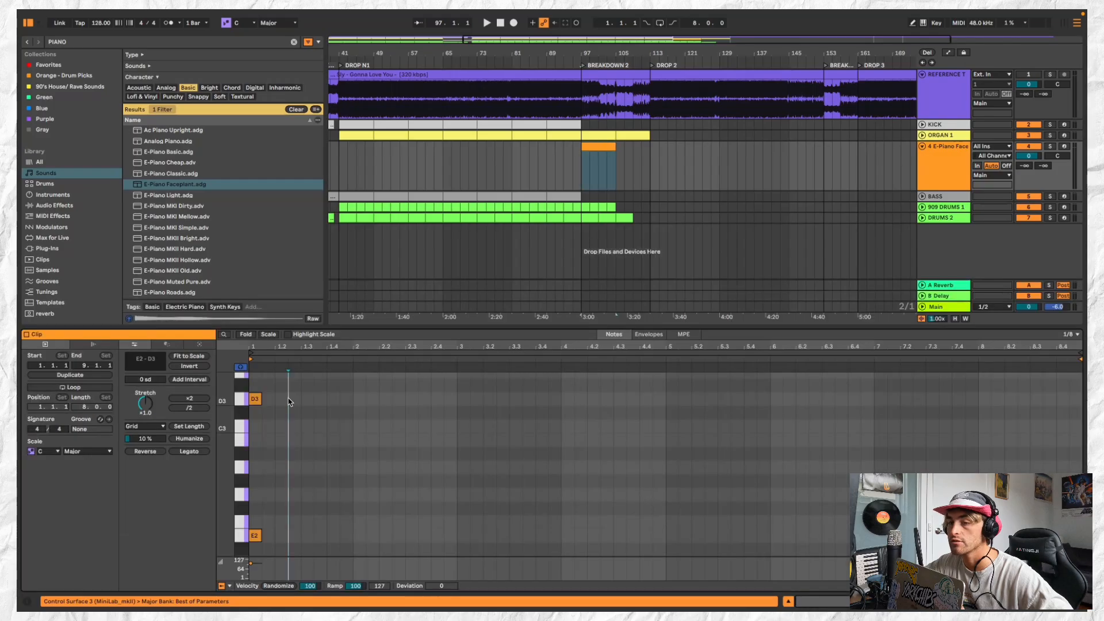
left_click(260, 461)
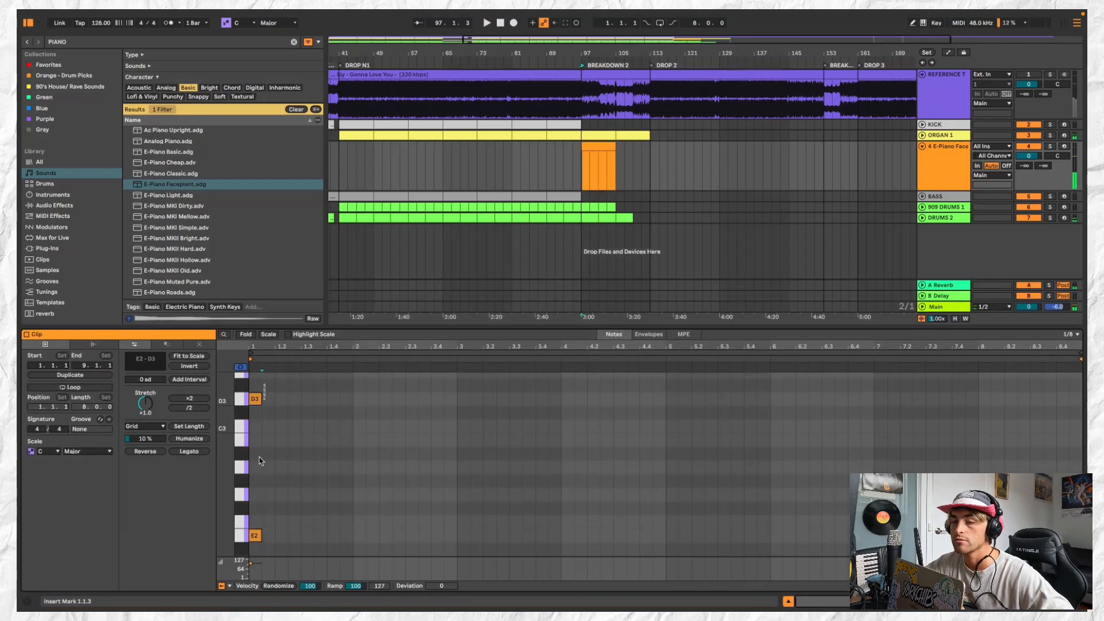
key("ctrl+a")
left_click_drag(260, 535, 300, 536)
key("space")
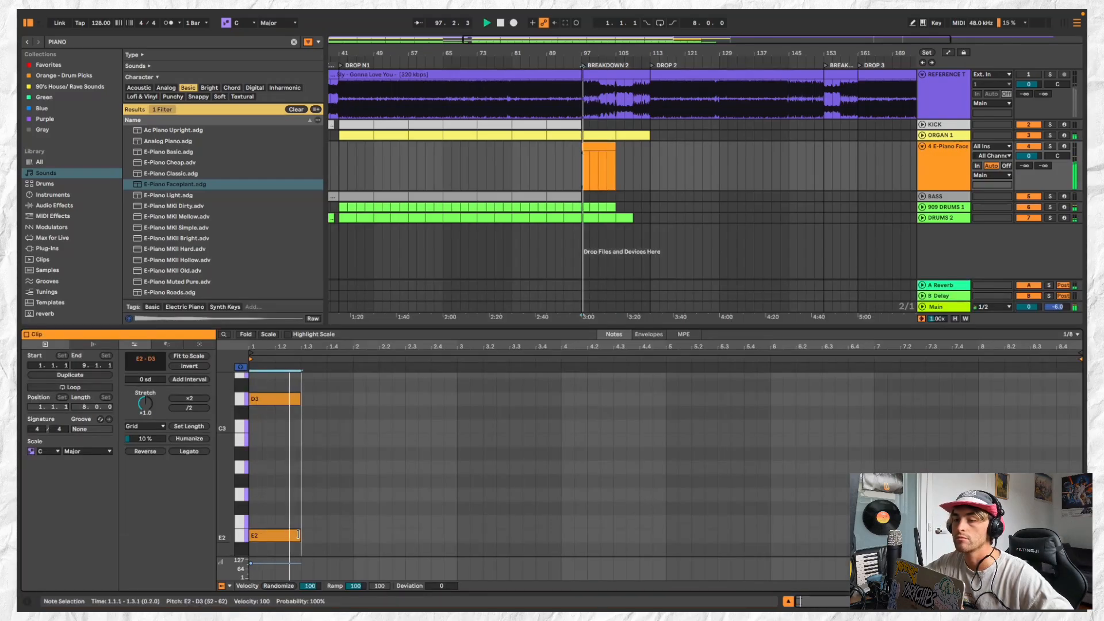
key("space")
key("space")
key("space")
left_click_drag(311, 390, 275, 507)
scroll(278, 431, "up", 2)
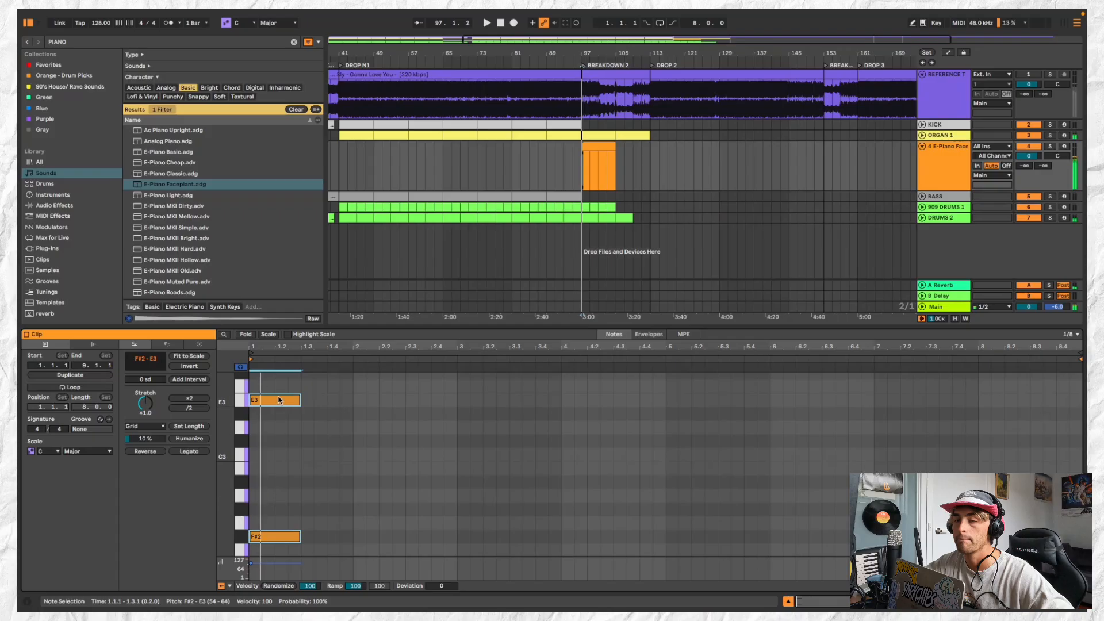
Replace the long E3 note with a short one at the clip start and delete the F#2 note
double_click(280, 400)
key("space")
double_click(255, 401)
key("space")
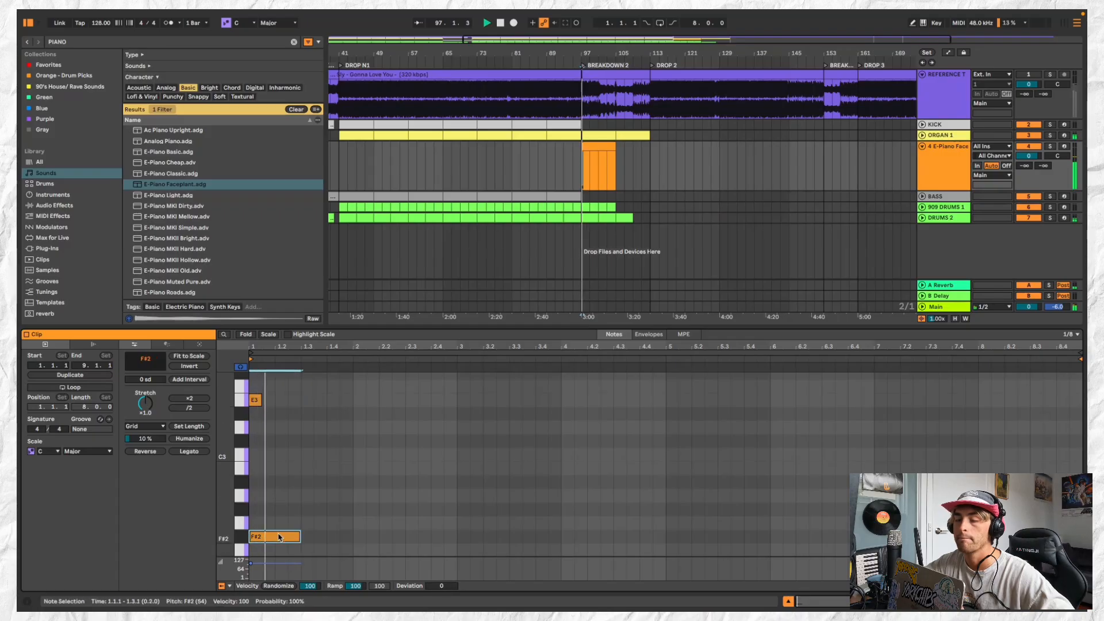
key("Delete")
key("space")
scroll(278, 451, "up", 3)
key("space")
scroll(257, 466, "up", 2)
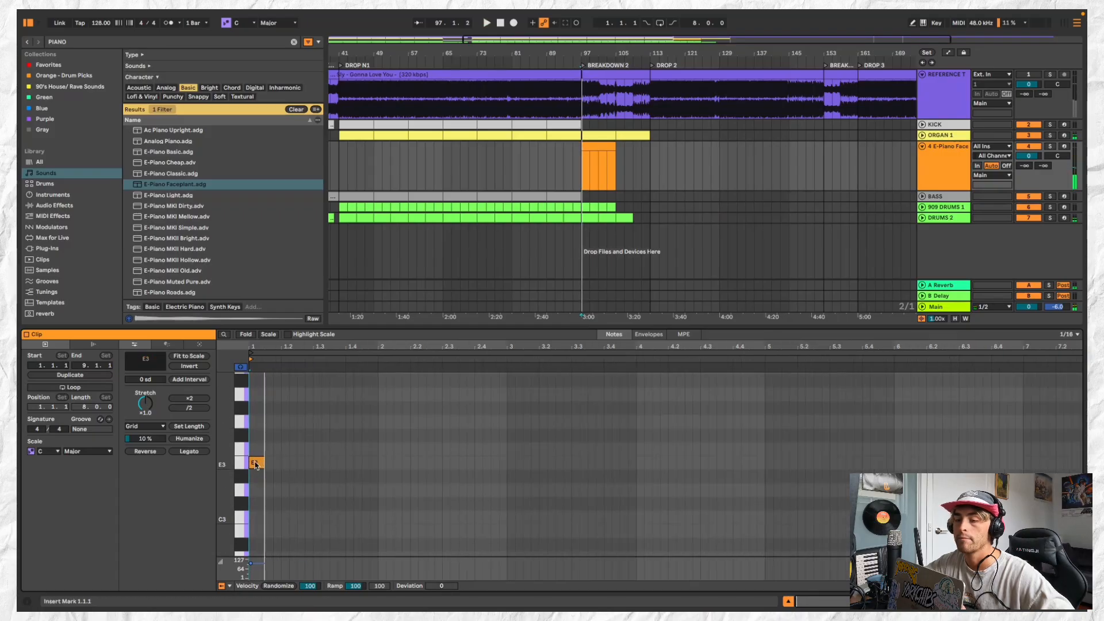
Replace the short E3 note with two sixteenth-length E3 notes at 1.1.2 and 1.1.4, and play them
double_click(256, 464)
double_click(260, 464)
key("space")
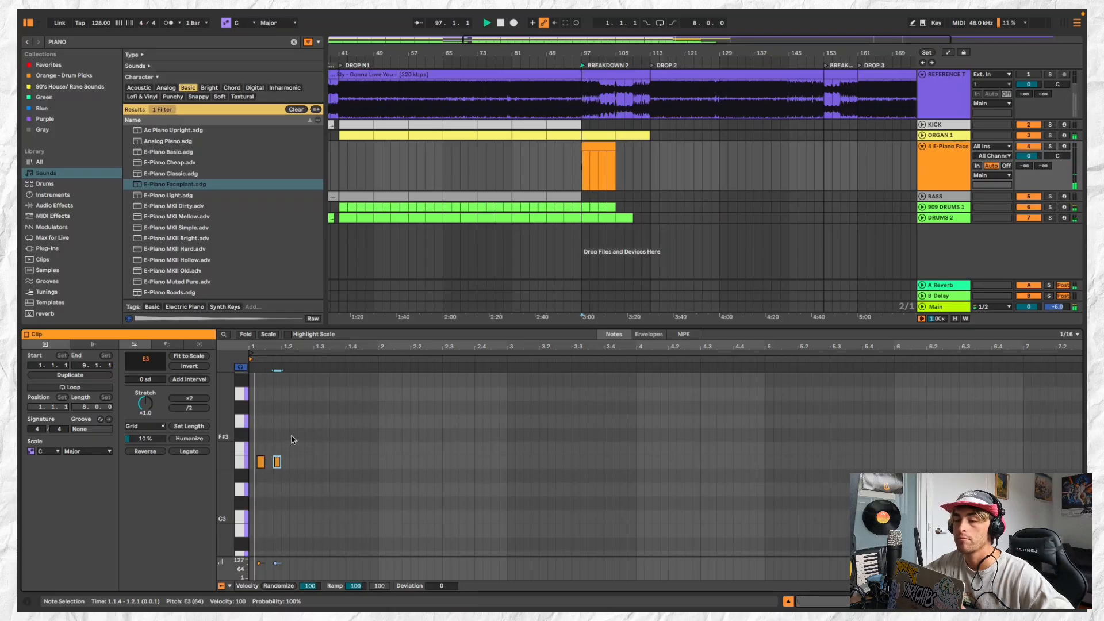
Copy the two E3 notes into bar 2, try the copies higher at F3 and return them to E3
key("ctrl+a")
left_click(378, 465)
key("super+v")
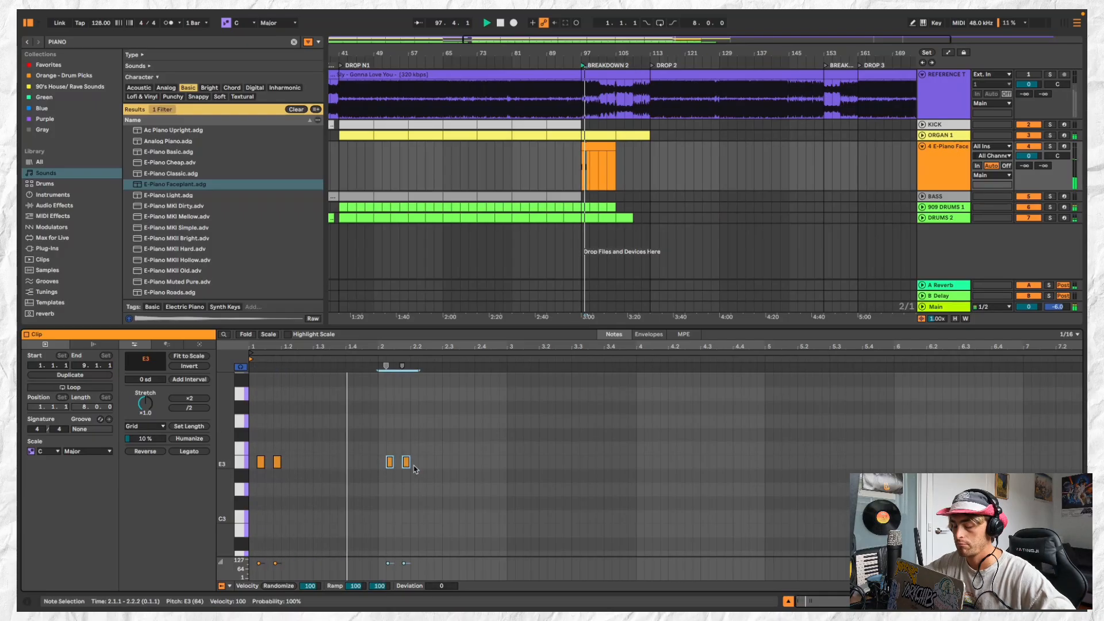
key("Up")
key("Up")
key("Down")
key("Down")
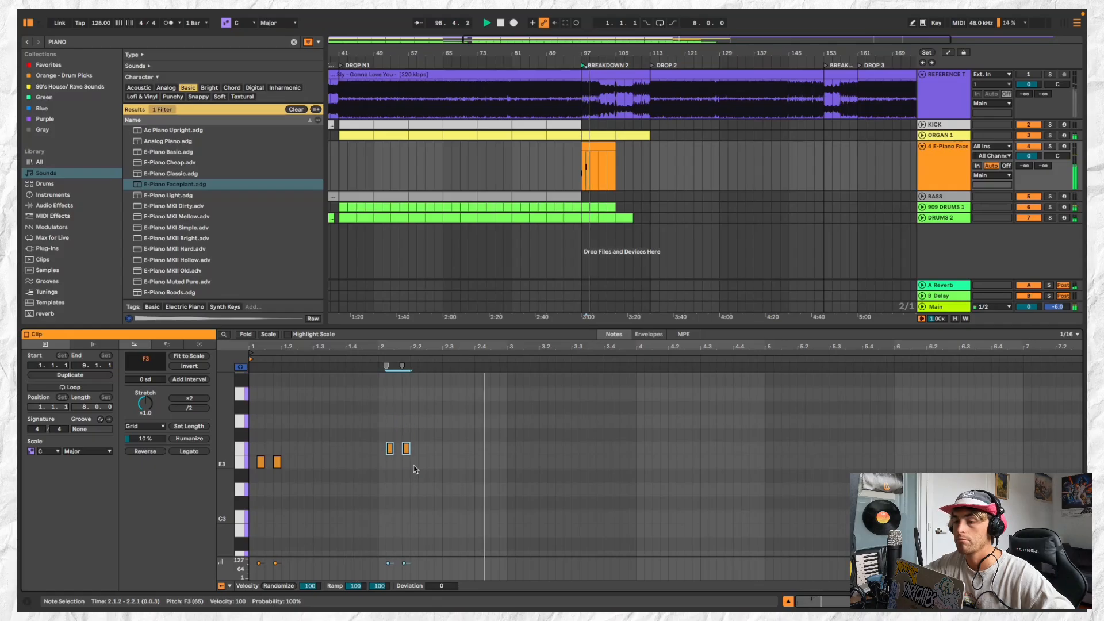
Shorten the E-Piano Faceplant clip to one bar and paste a copy at bar 99
scroll(619, 137, "up", 3)
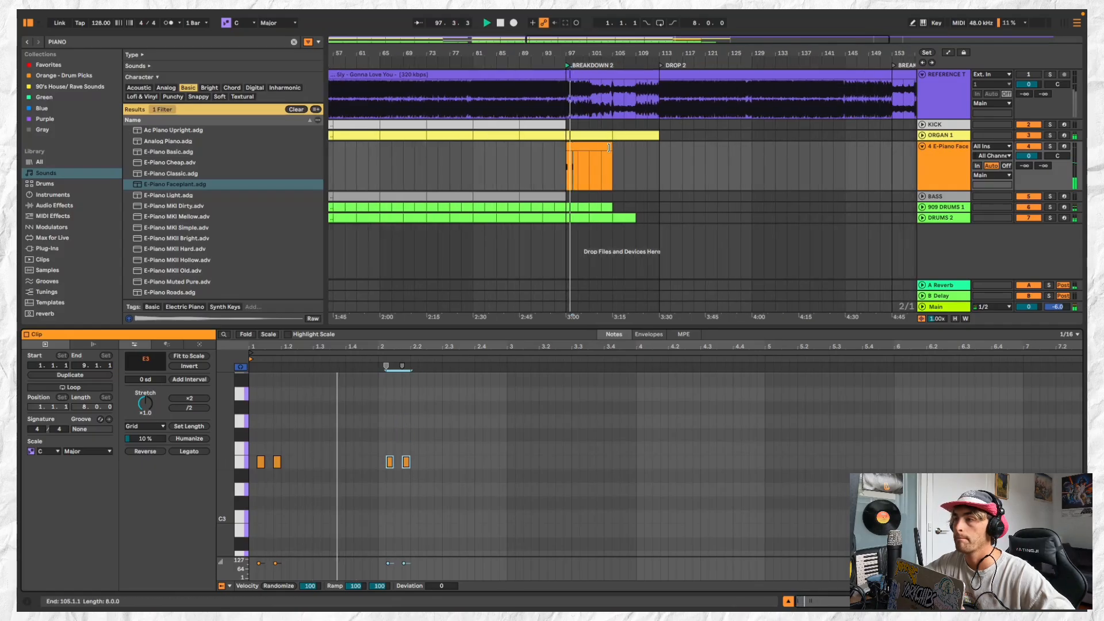
scroll(579, 147, "up", 4)
left_click_drag(614, 146, 567, 146)
key("super+c")
left_click(579, 150)
key("super+v")
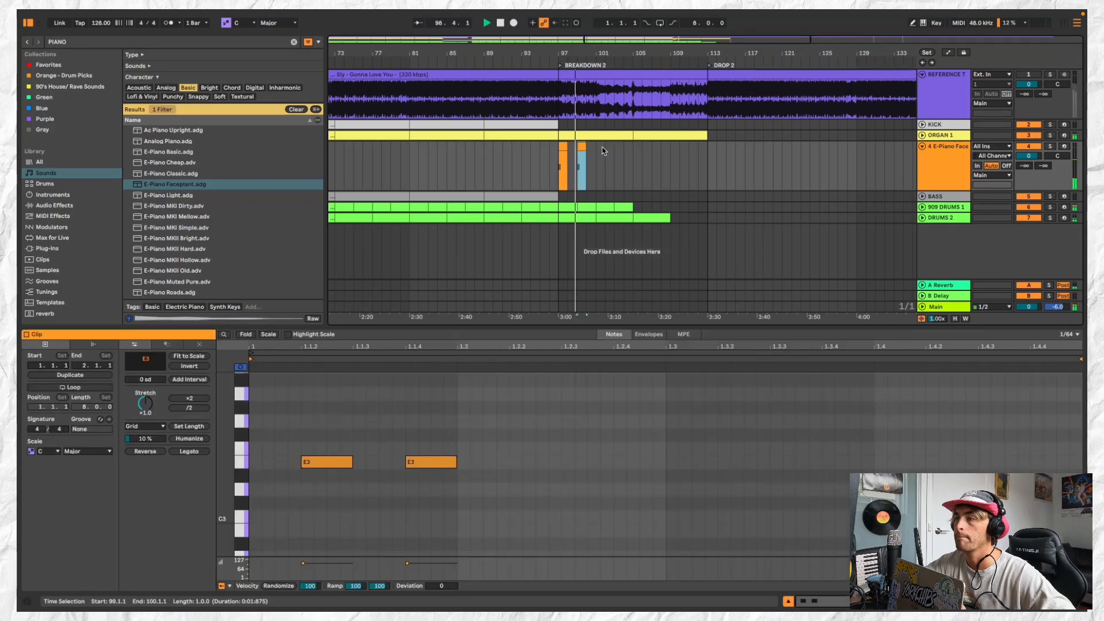
Paste further piano clip copies at bars 101 and 103, and consolidate bars 97 to 105 into one clip
left_click(598, 150)
key("super+v")
left_click(617, 148)
key("super+v")
left_click_drag(635, 153, 562, 149)
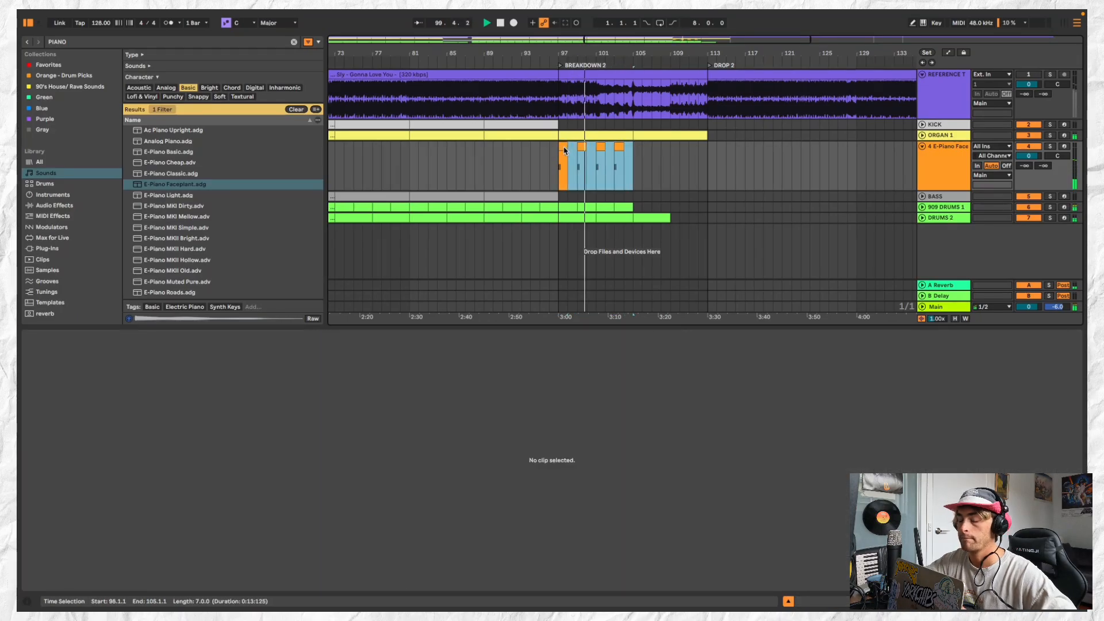
key("super+j")
Show the piano track's devices and raise the E-Piano Faceplant Release to 93 while playing the part
double_click(959, 166)
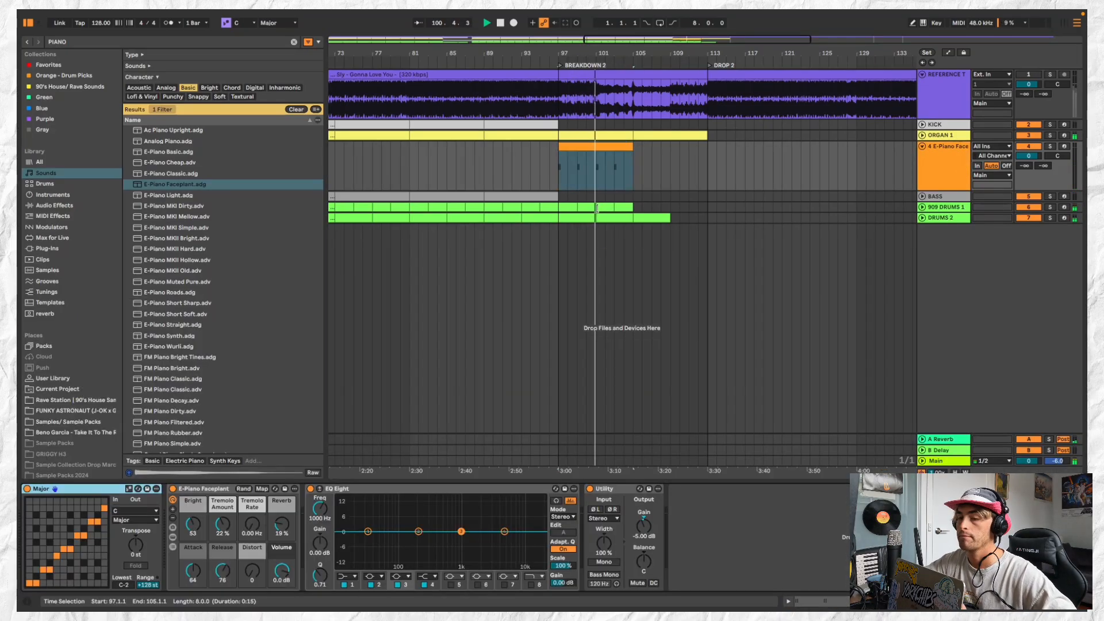
key("space")
key("space")
left_click_drag(223, 571, 222, 559)
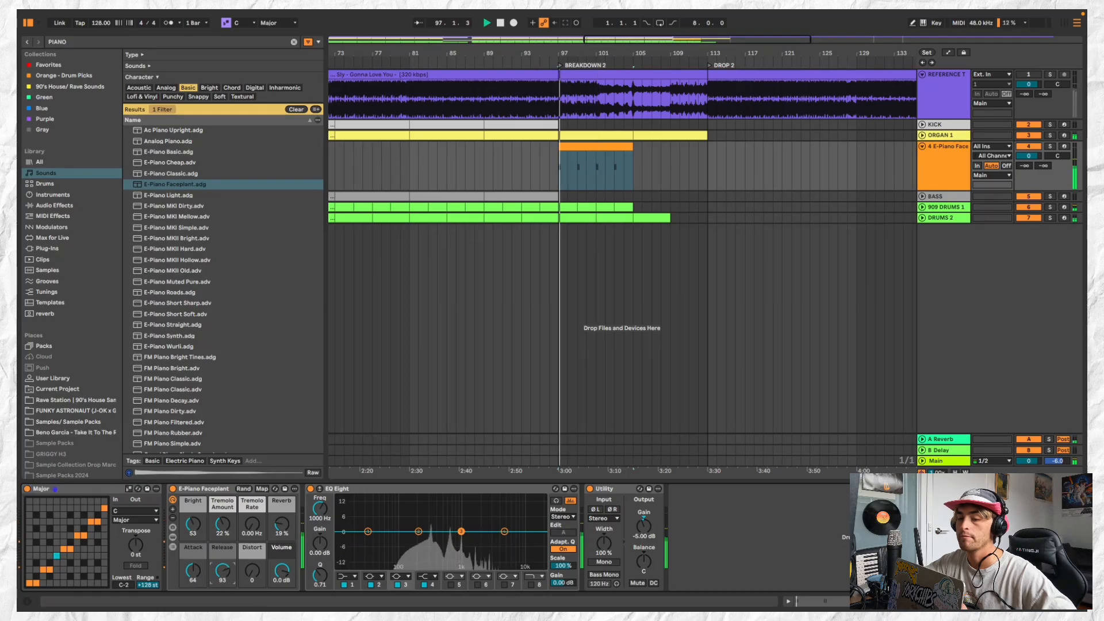
Set the E-Piano Faceplant Tremolo Rate to 1.40 Hz and Distort to 11 while auditioning
key("space")
key("space")
left_click_drag(252, 525, 252, 513)
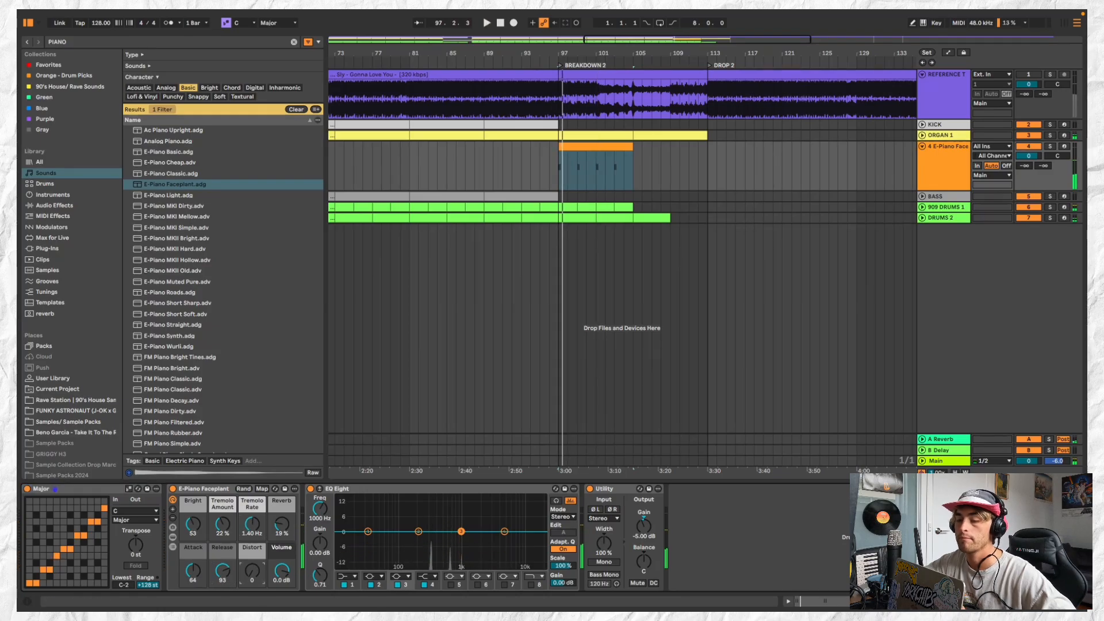
key("space")
key("space")
key("space")
key("space")
left_click_drag(252, 571, 252, 566)
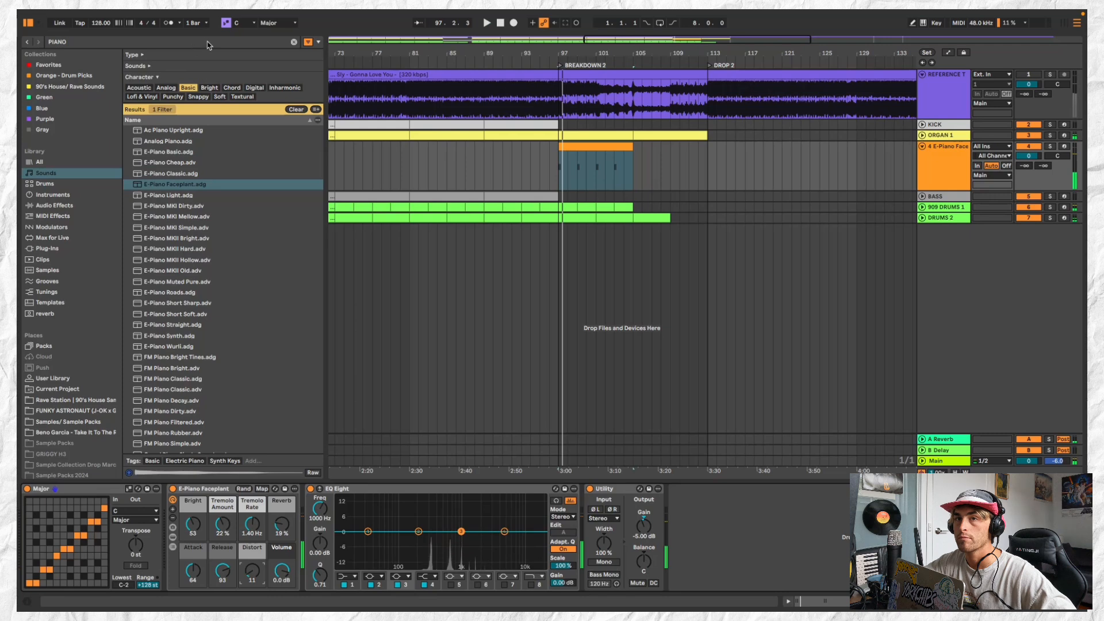
Search the entire library for DELAY, add the Delay effect to the piano track and play the breakdown
left_click(212, 43)
type("DELA")
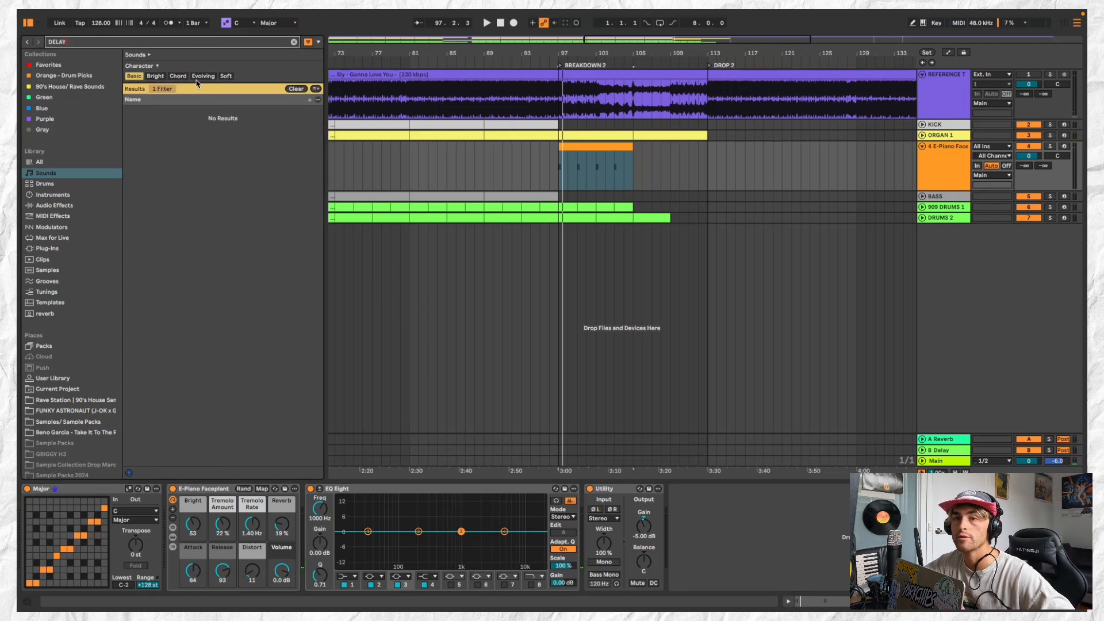
type("Y")
left_click(67, 164)
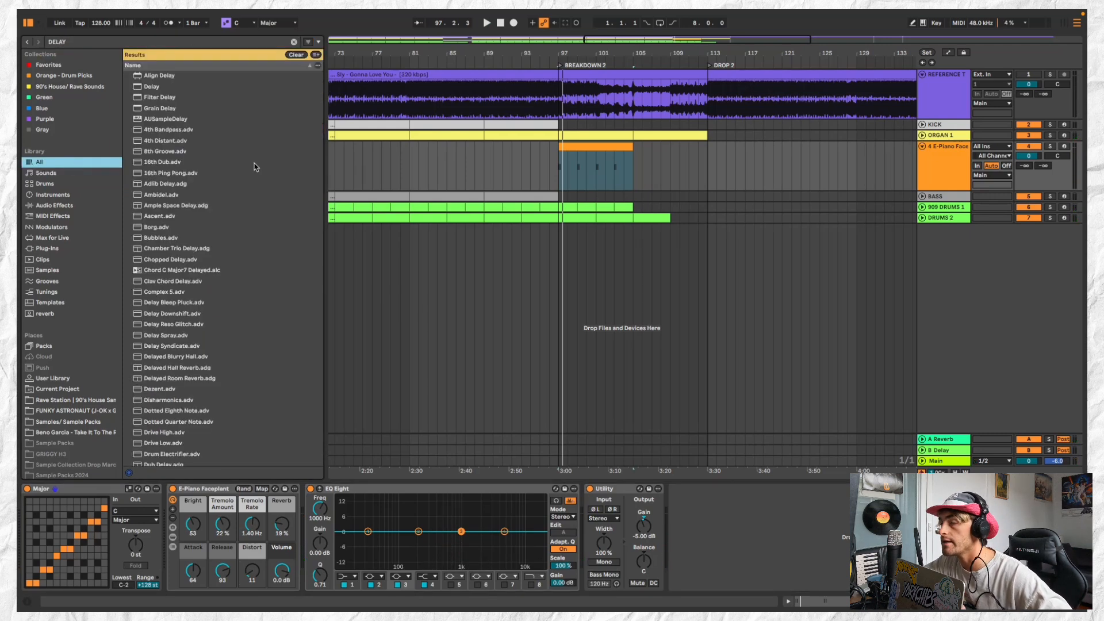
double_click(212, 86)
left_click(629, 161)
key("space")
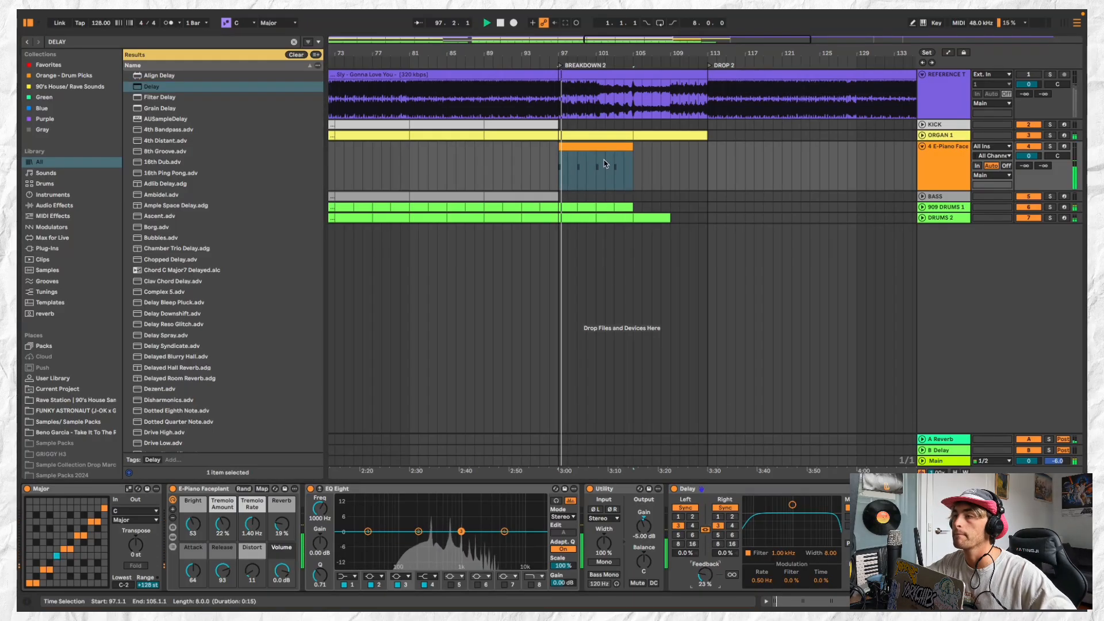
Trim the piano part to one-bar clips and repeat them every four bars, at bars 97, 101, 105 and 109
left_click_drag(633, 146, 596, 145)
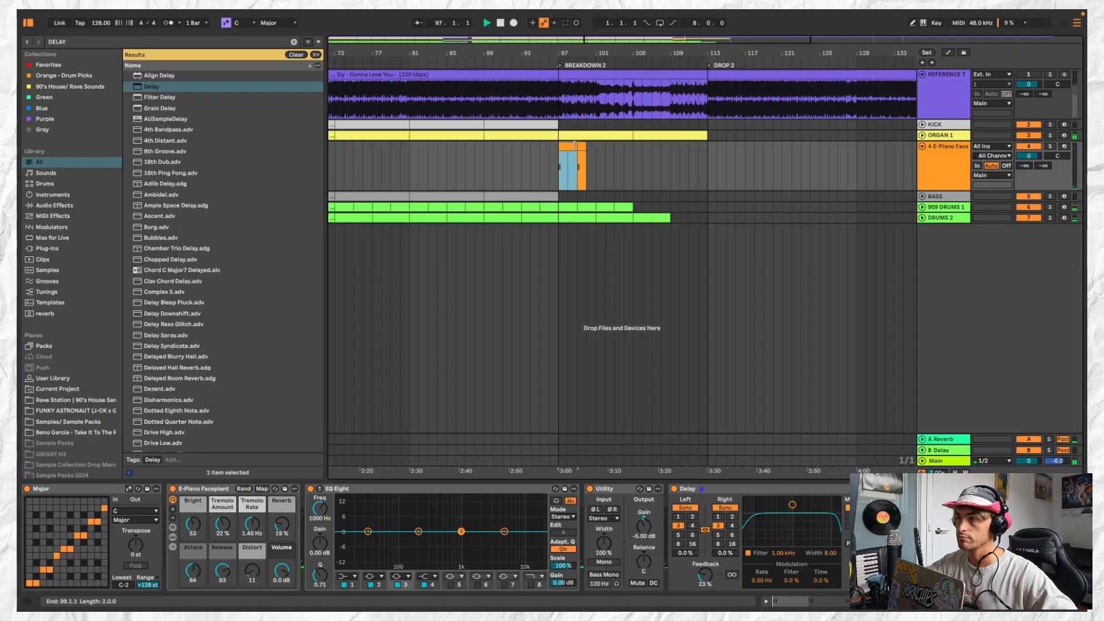
mouse_move(576, 146)
left_mouse_down()
mouse_move(594, 148)
mouse_move(566, 146)
left_mouse_up()
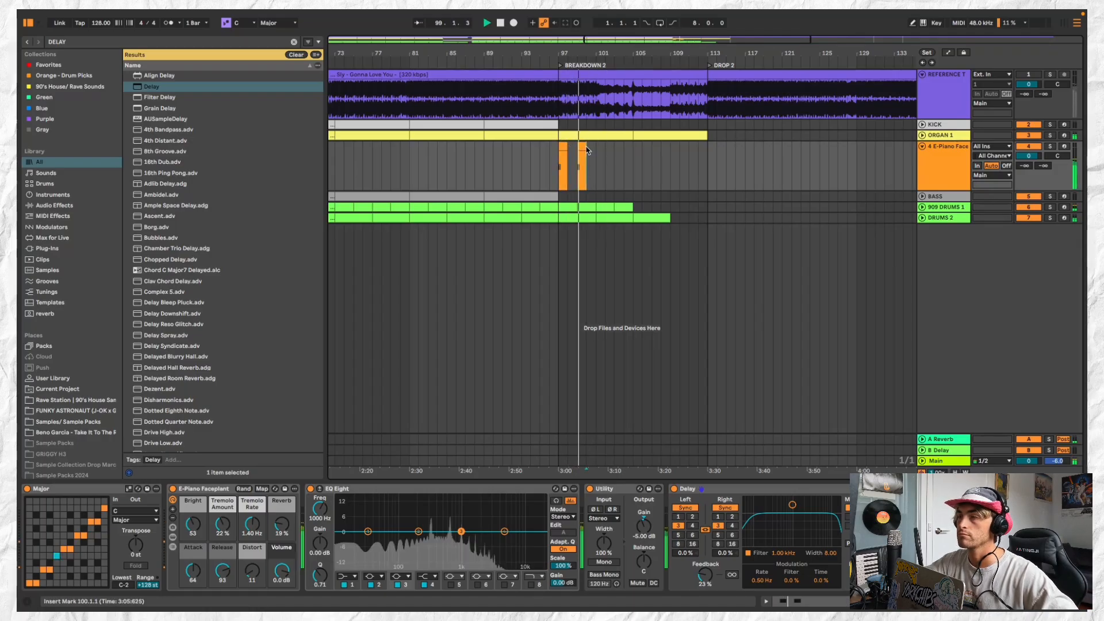
left_click(583, 146)
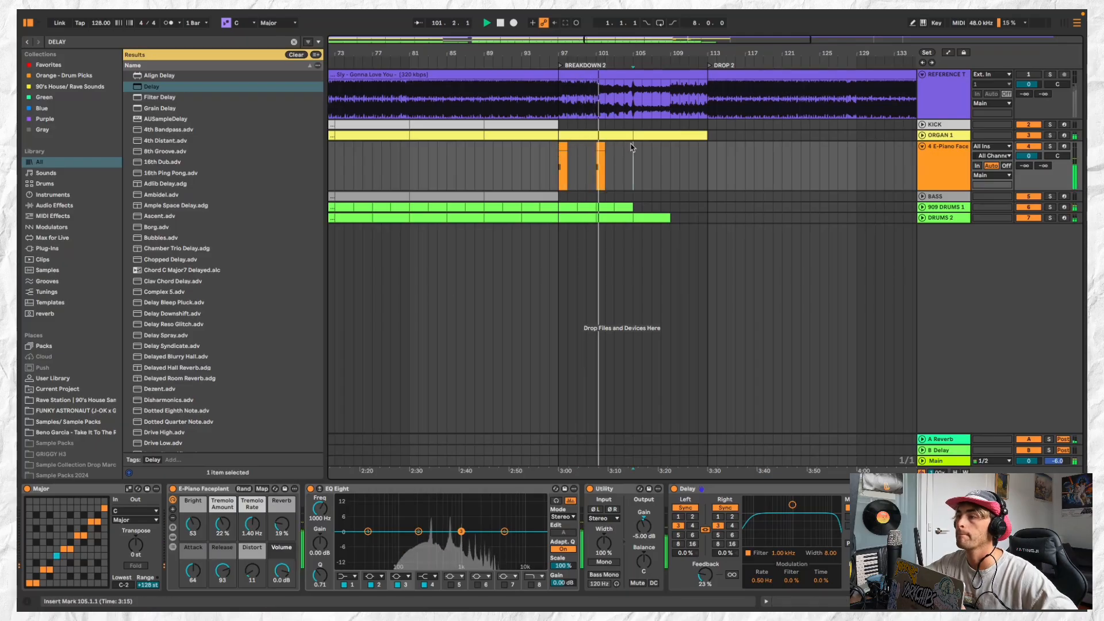
key("ctrl+d")
key("ctrl+d")
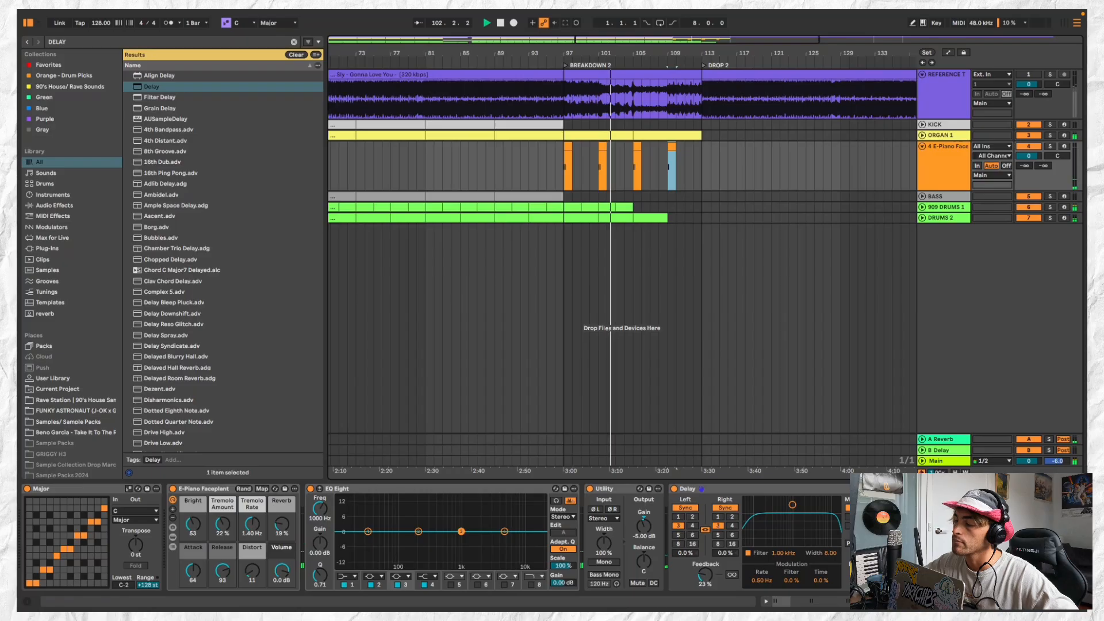
Delete the DRUMS 2 section that extends from bar 105 to bar 109
left_click(637, 143)
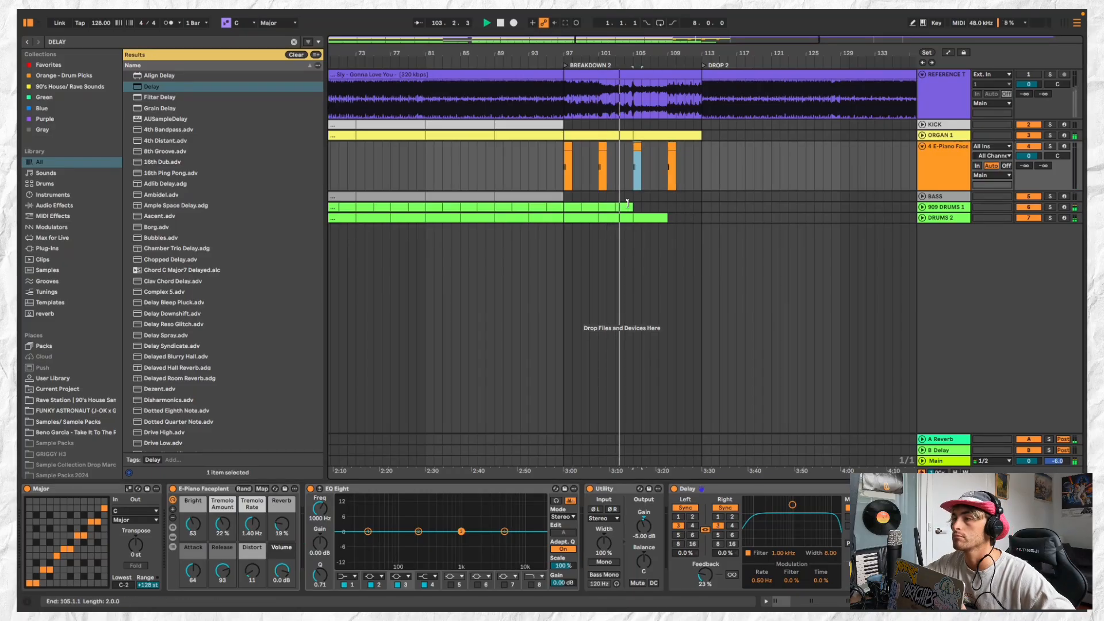
left_click(630, 207)
scroll(636, 209, "down", 1)
left_click(645, 220)
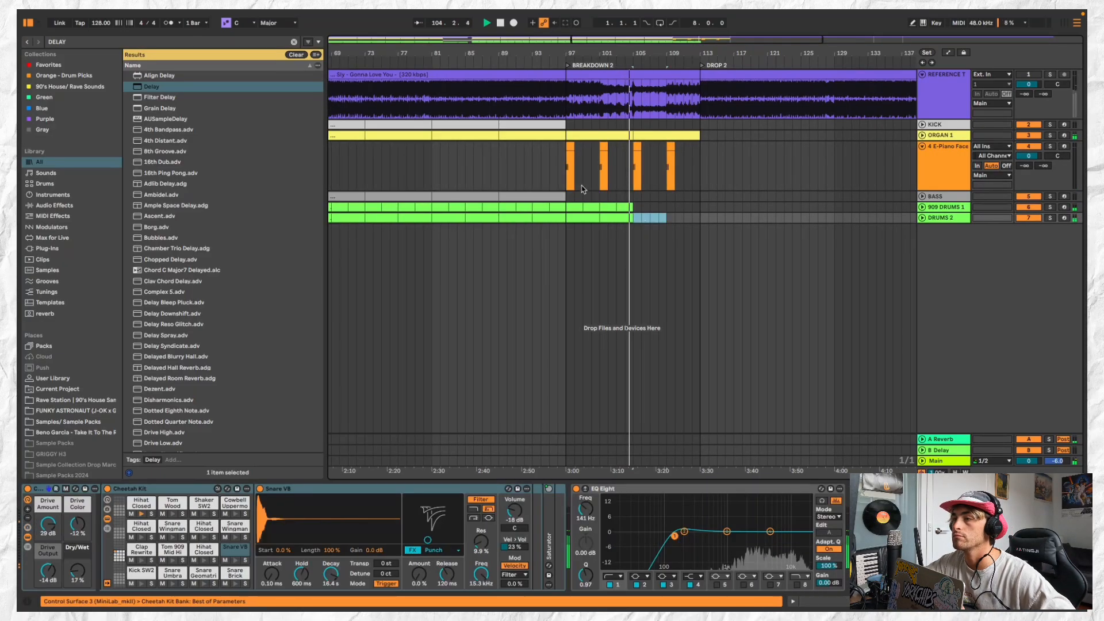
key("Delete")
Paste the bass part into BREAKDOWN 2 from bar 105 to bar 113
left_click(599, 197)
left_click(640, 196)
key("super+v")
scroll(661, 198, "down", 2)
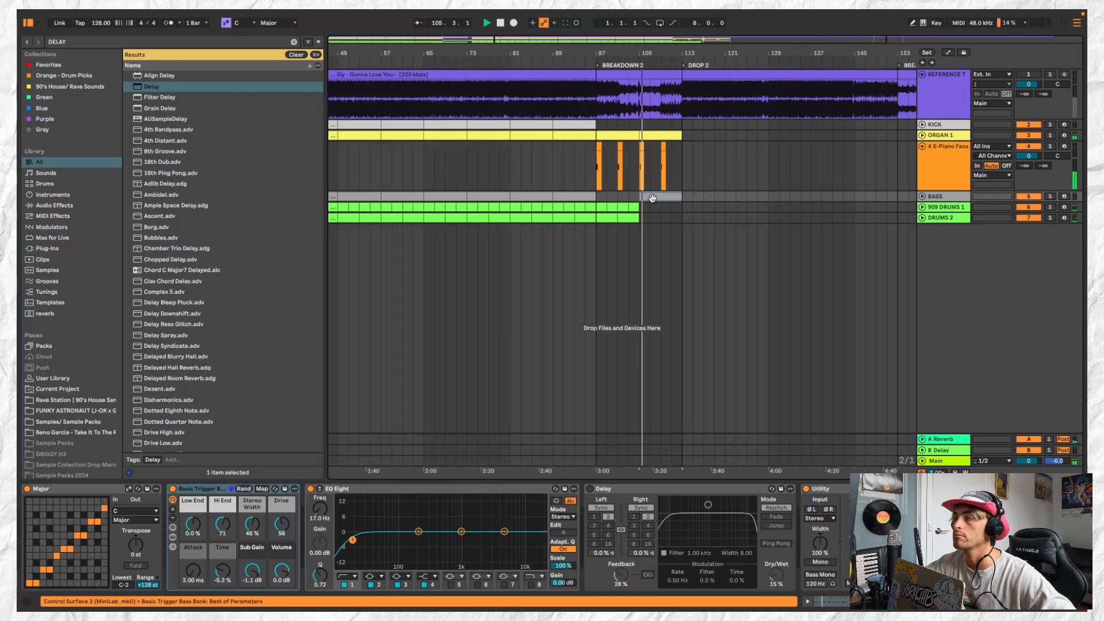
Copy the 16-bar section across the KICK to DRUMS 2 tracks and paste it into DROP 2 at bar 113
left_click(514, 121)
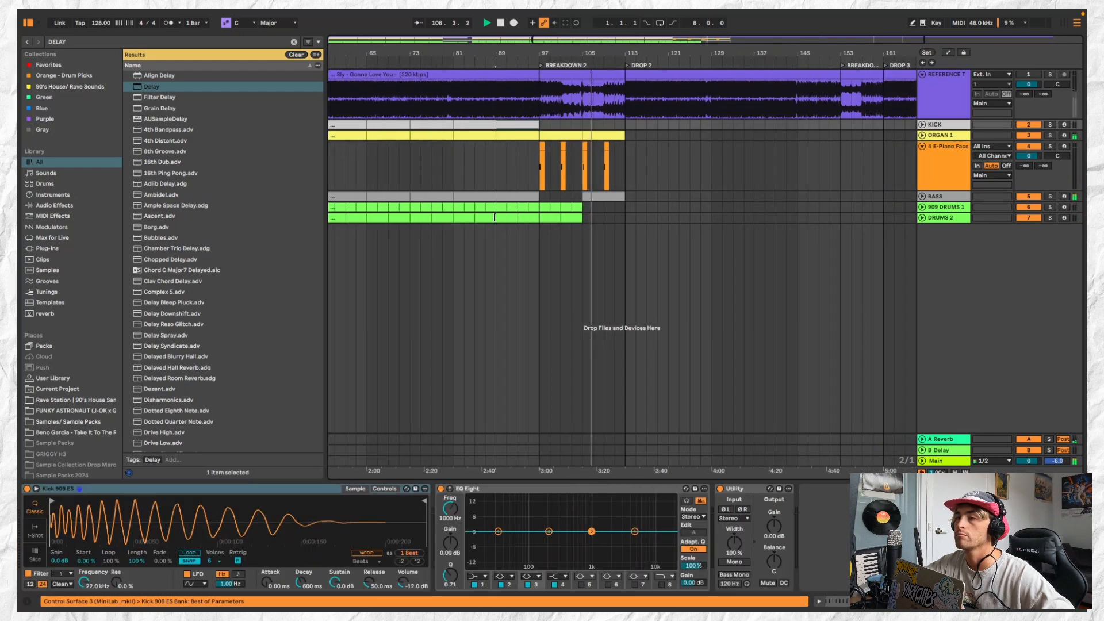
left_click(460, 218, "shift")
scroll(469, 209, "down", 2)
left_click(589, 122)
key("super+v")
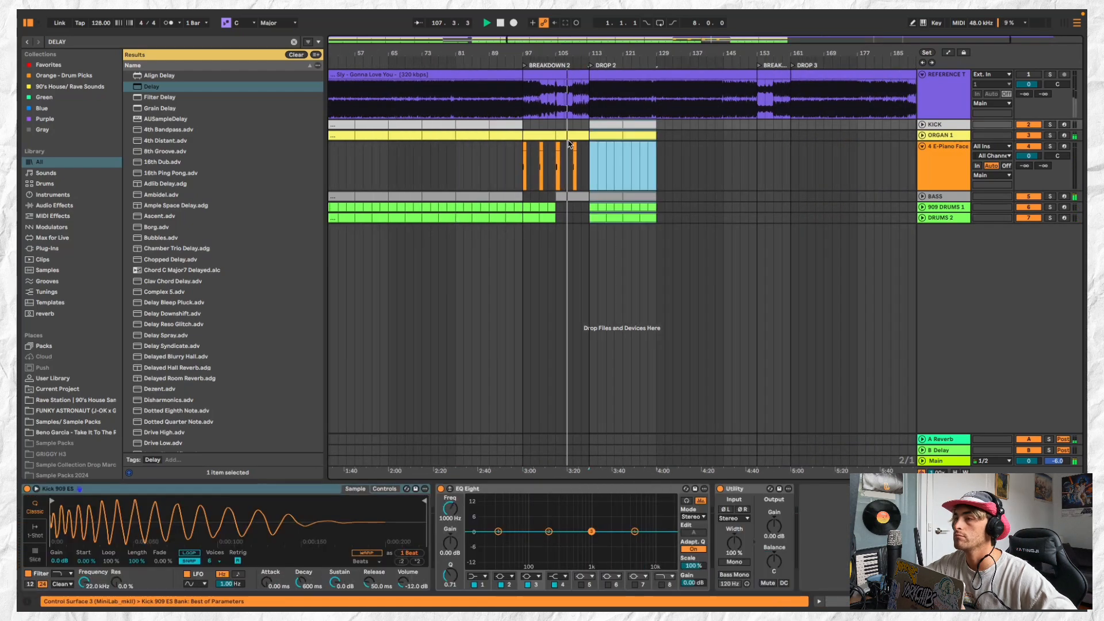
scroll(589, 127, "up", 2)
scroll(593, 133, "up", 2)
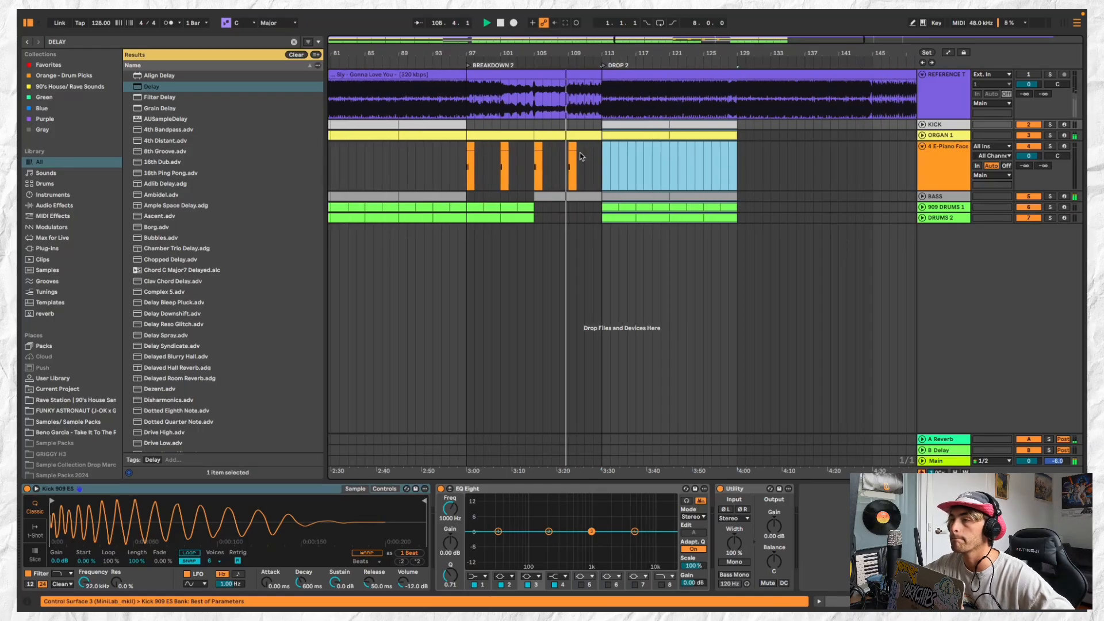
Replace the pasted piano part in DROP 2 with the one-bar clip at bar 113 and pan the E-Piano track to 25L
left_click(606, 151)
key("super+v")
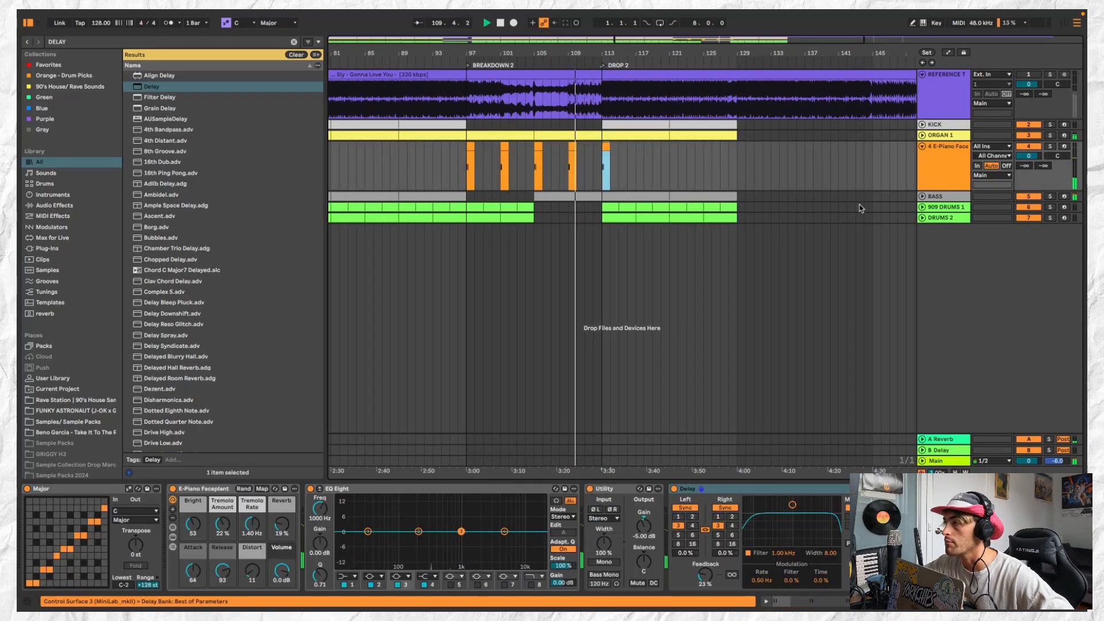
left_click_drag(1065, 156, 1066, 160)
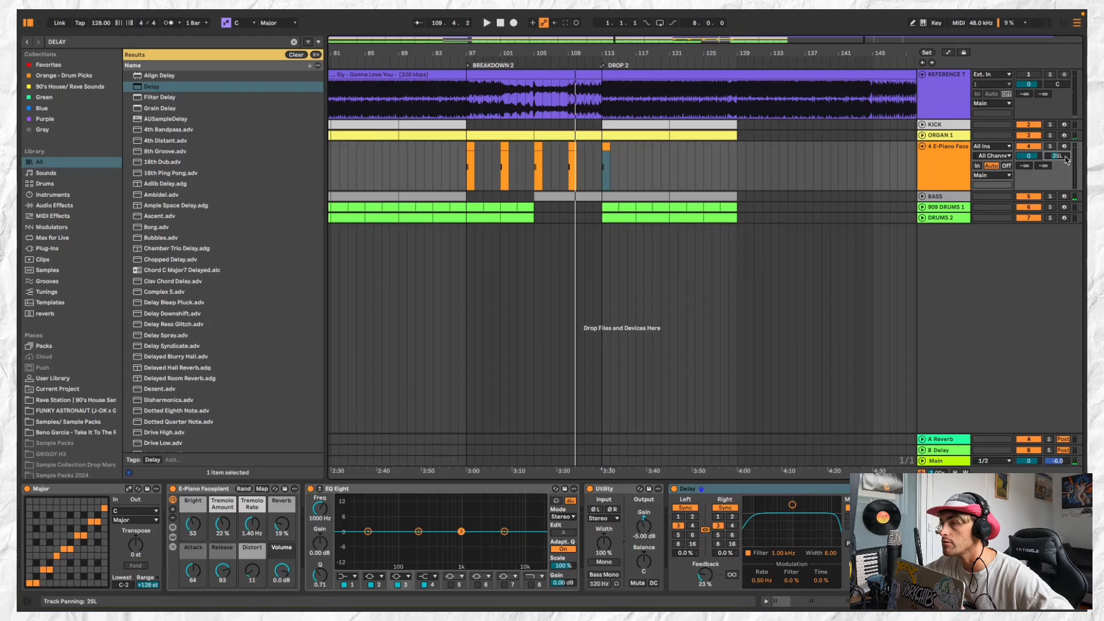
Play from bar 109, shorten the breakdown bass clip to end just before bar 113, and fold the E-Piano track
left_click(575, 134)
key("space")
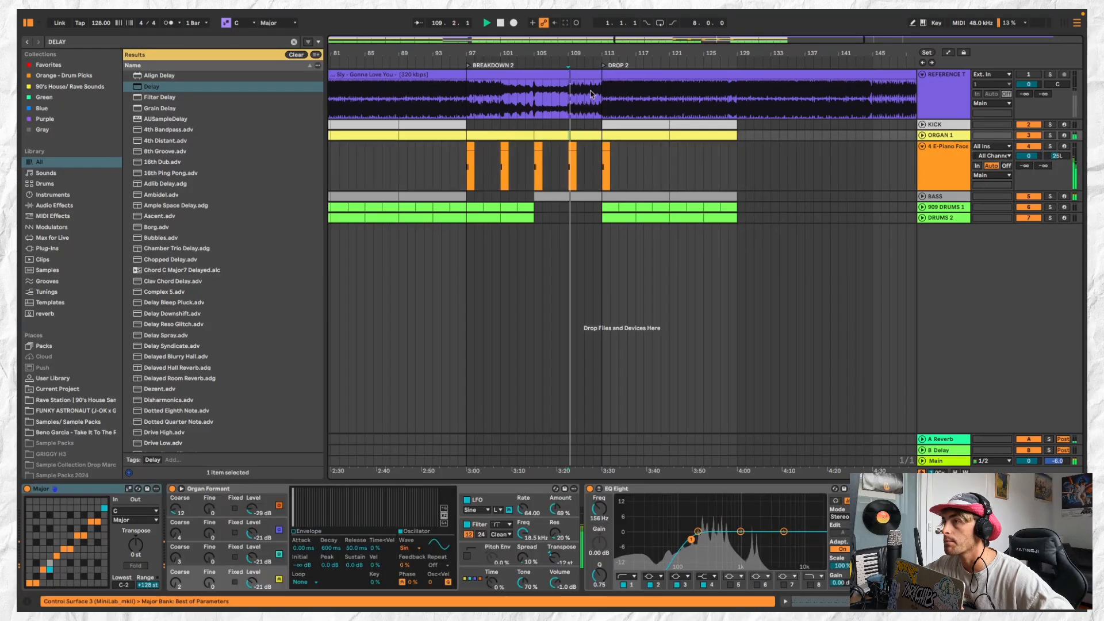
scroll(602, 194, "up", 3)
left_click_drag(601, 197, 593, 197)
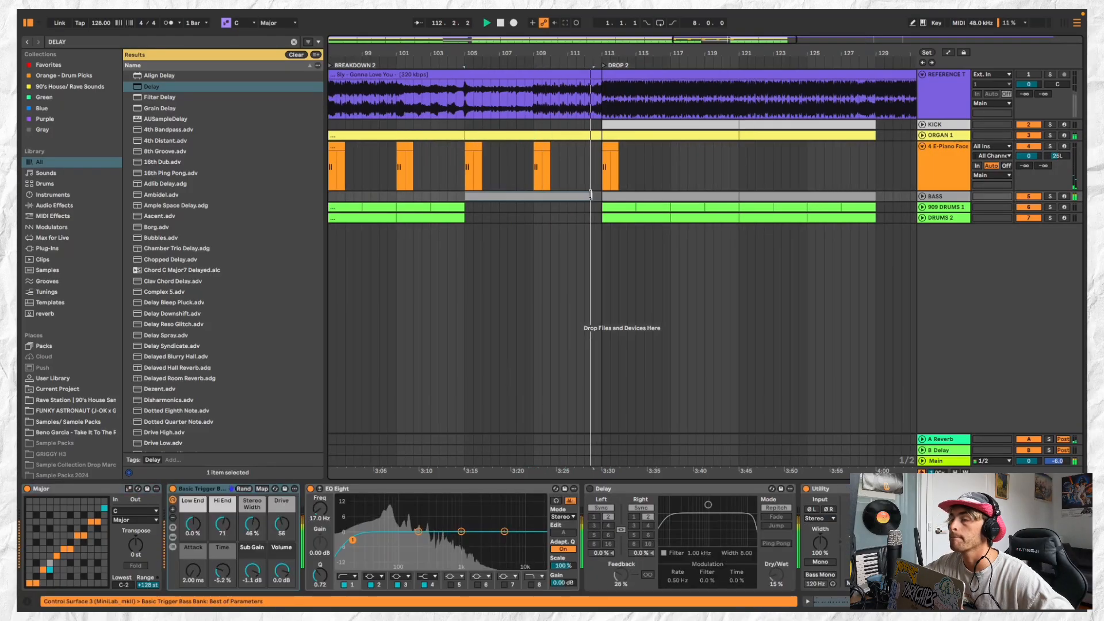
scroll(593, 197, "down", 5)
left_click(922, 146)
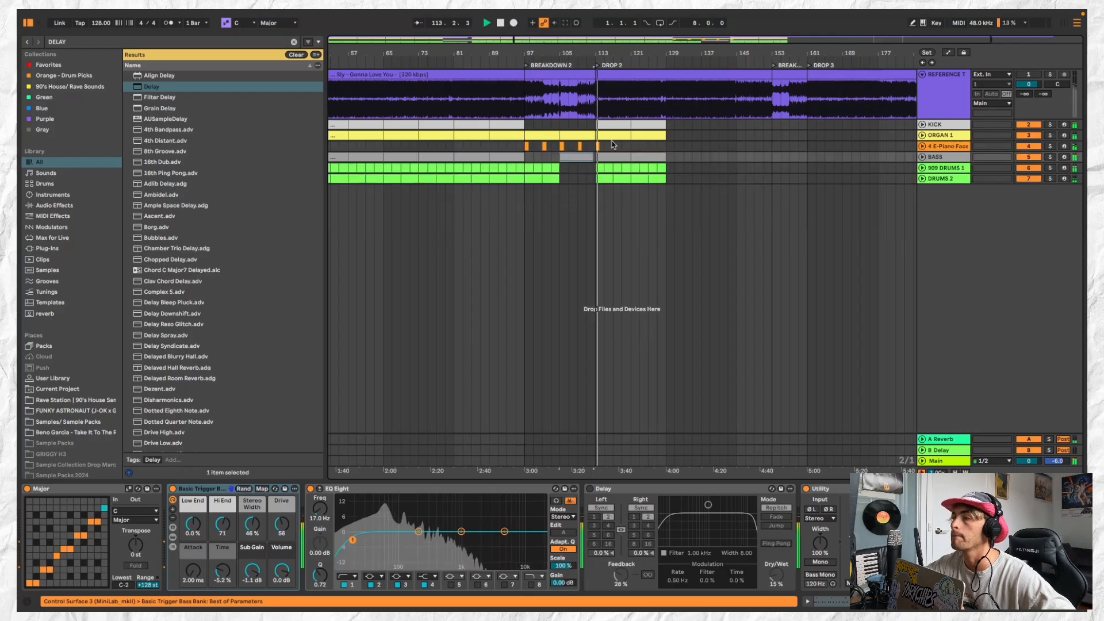
Repeat the one-bar piano clip back to back across DROP 2 from bar 113 to bar 129
left_click(600, 147)
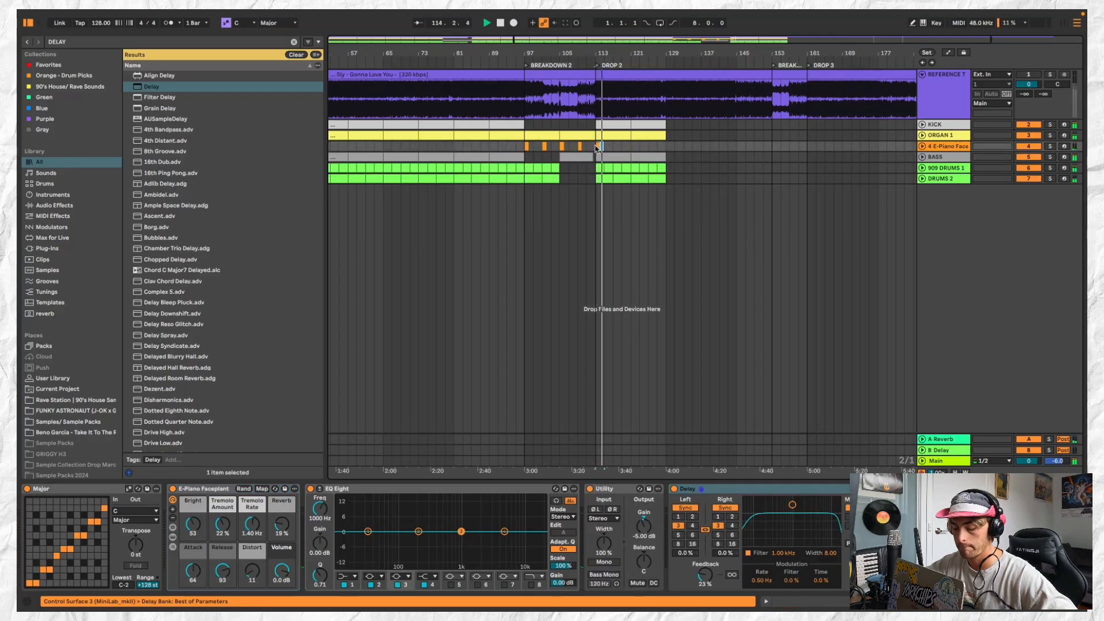
key("ctrl+d")
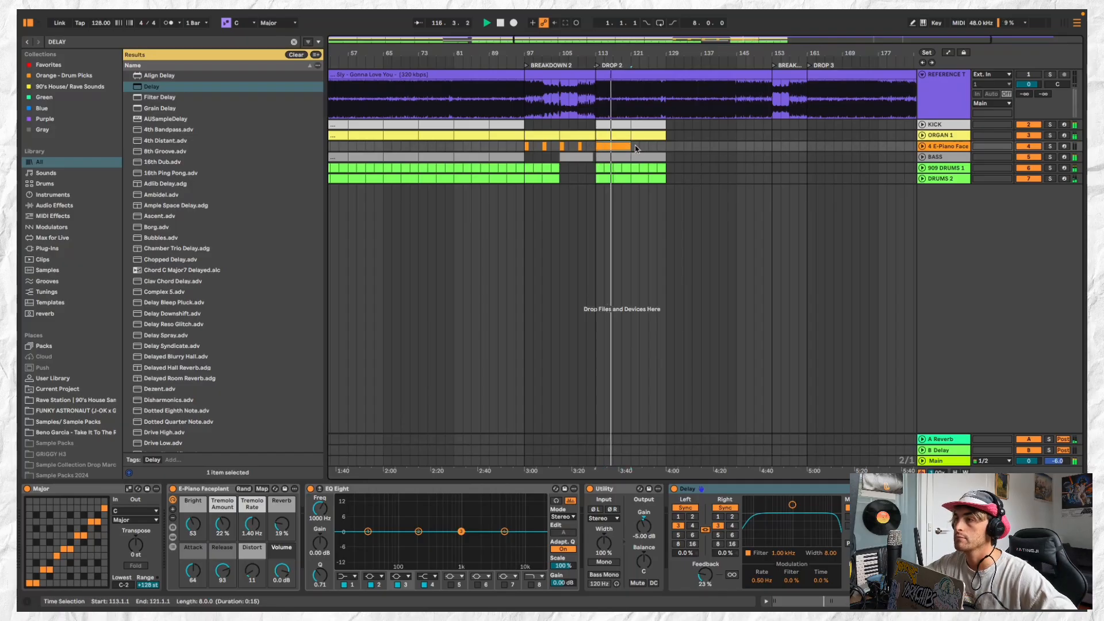
key("ctrl+d")
Duplicate all the DROP 2 clips from bars 113 to 129 so the drop extends to bar 145
key("minus")
left_click_drag(605, 125, 657, 179)
key("ctrl+d")
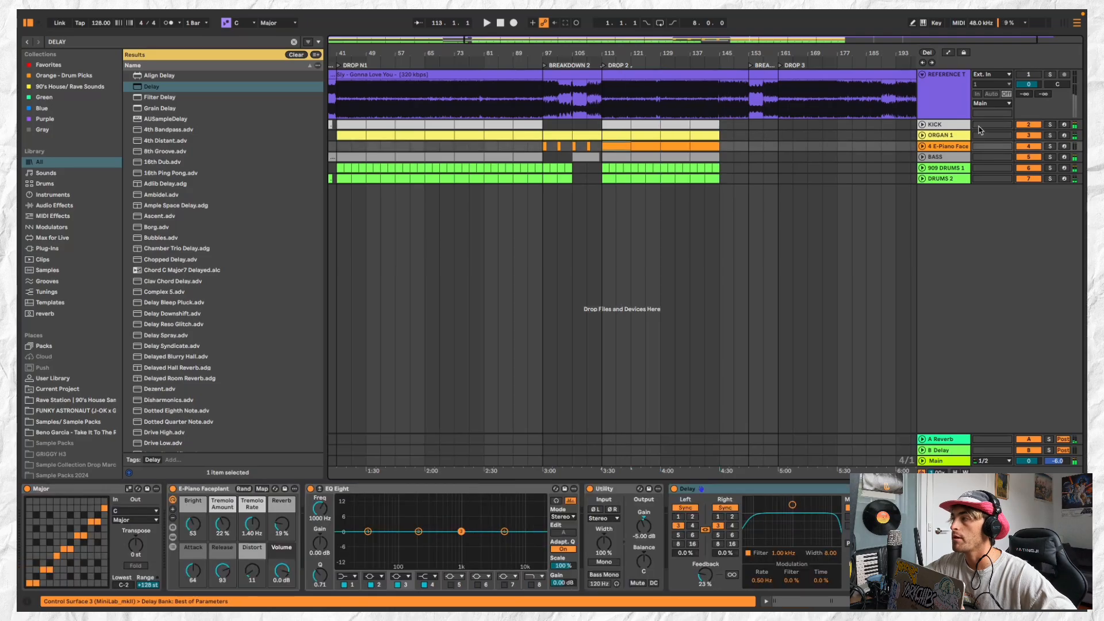
Rename the E-Piano track as PIANO 1
left_click(955, 148)
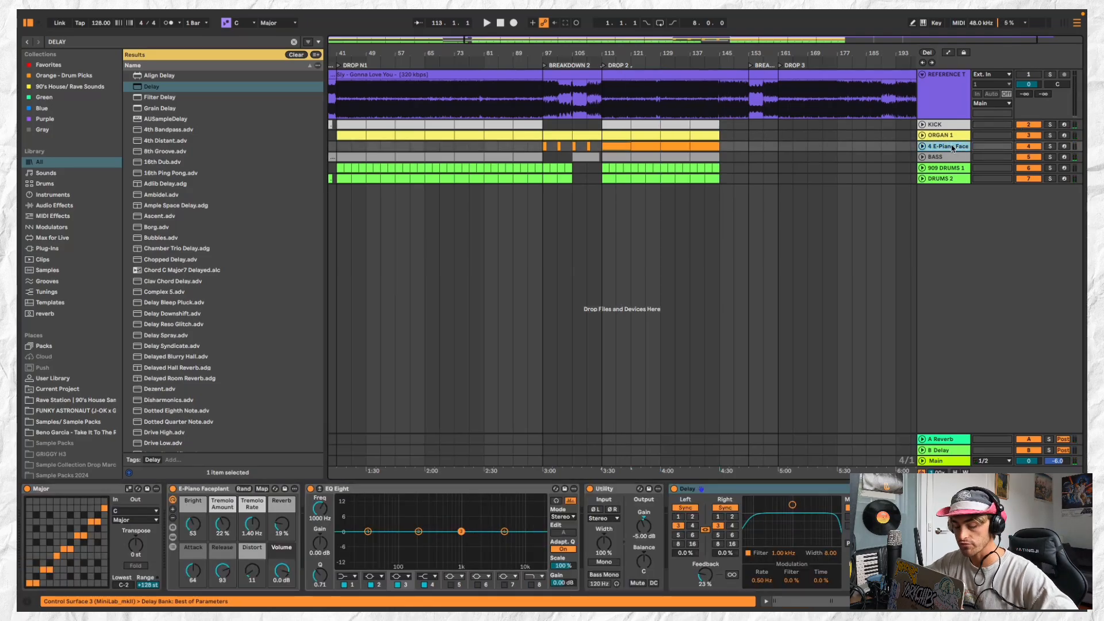
key("super+r")
type("P")
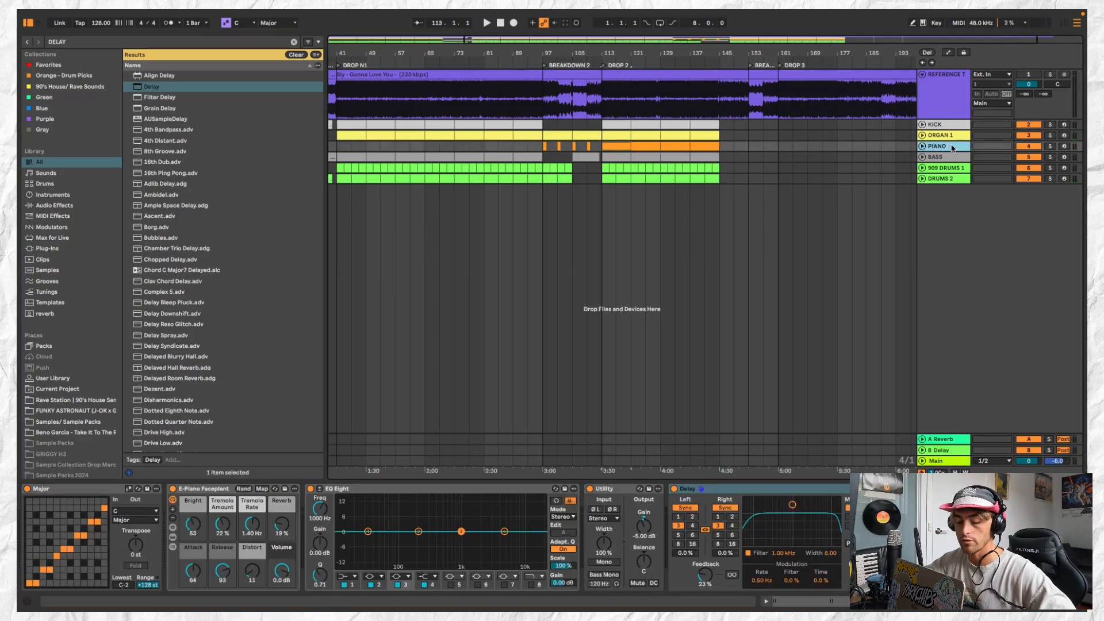
key("Return")
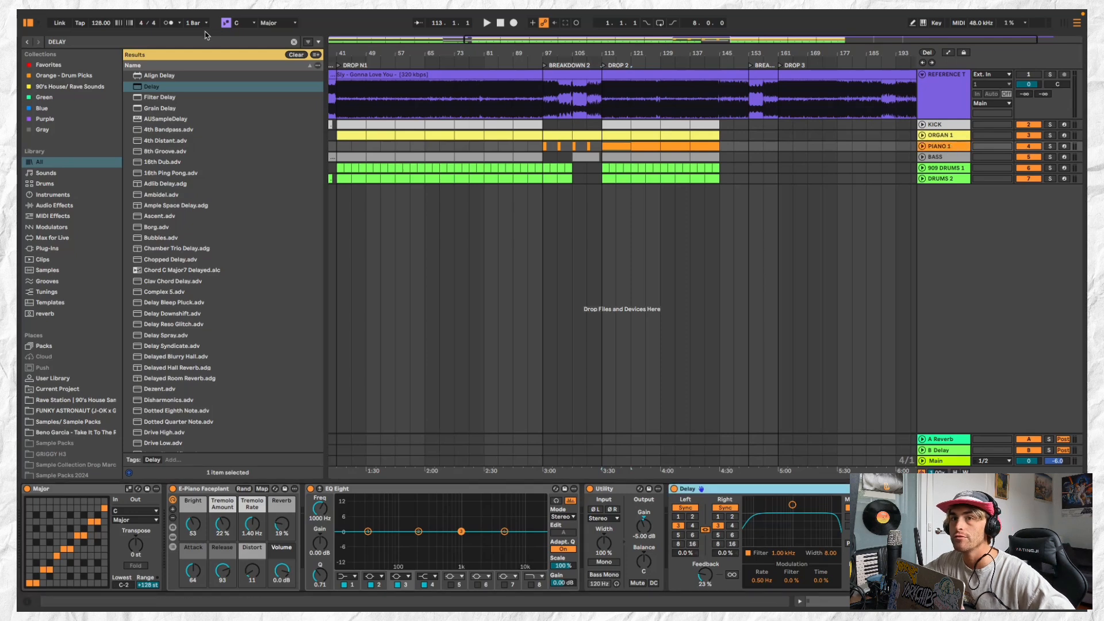
Search the library for REVERB, add Hybrid Reverb to the PIANO 1 track and play DROP 2 from bar 113
left_click(203, 40)
type("REVERB")
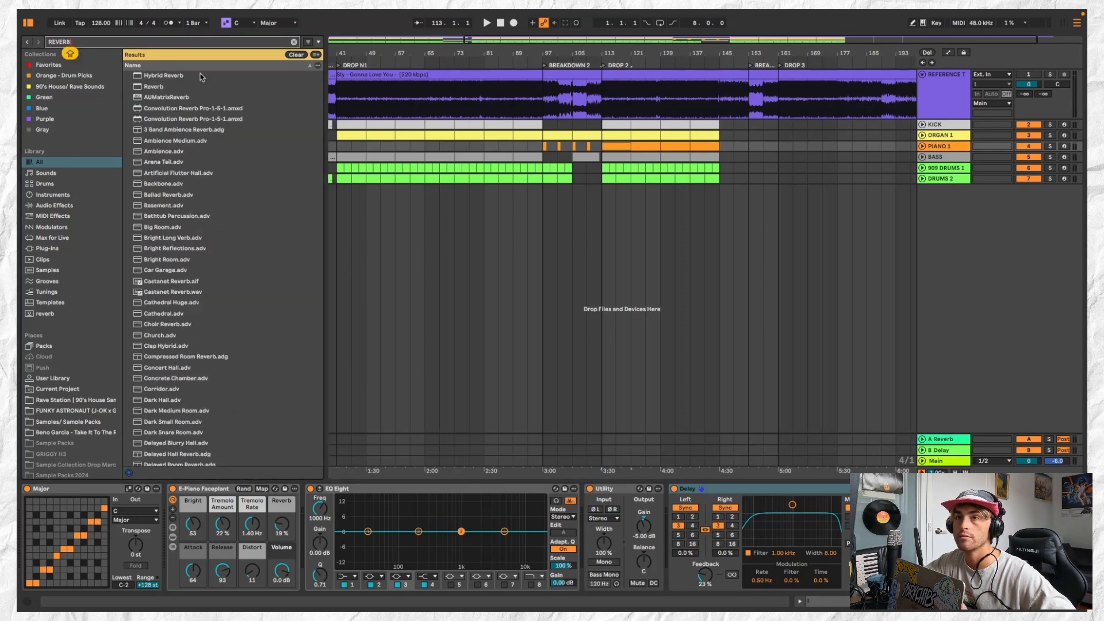
double_click(201, 76)
key("space")
scroll(738, 575, "right", 2)
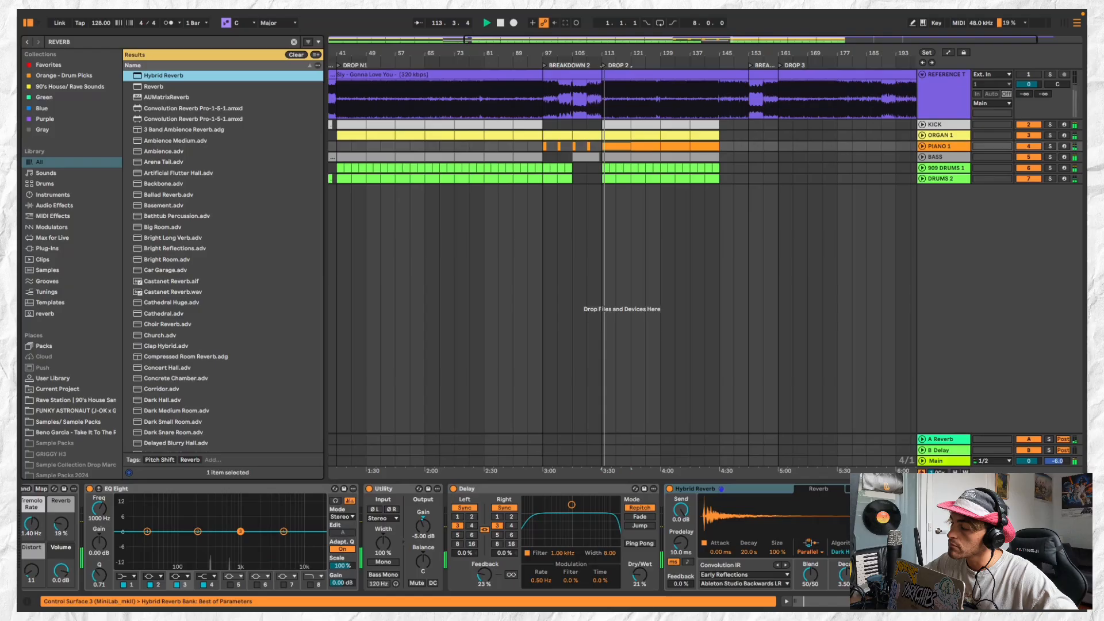
left_click(1057, 576)
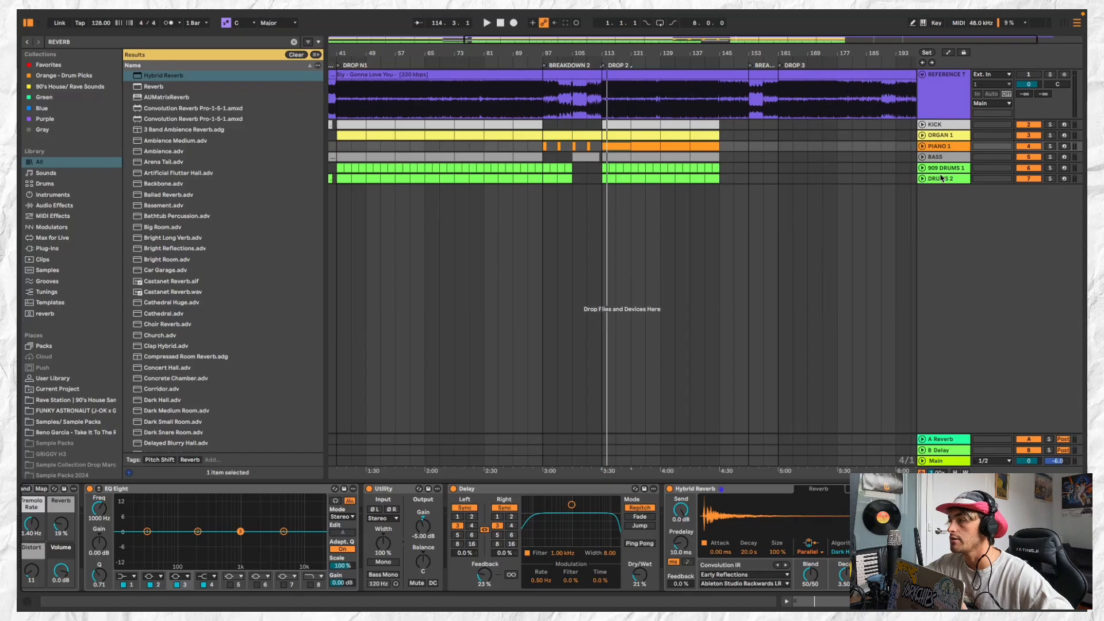
Insert a new audio track directly below DRUMS 2
left_click(941, 179)
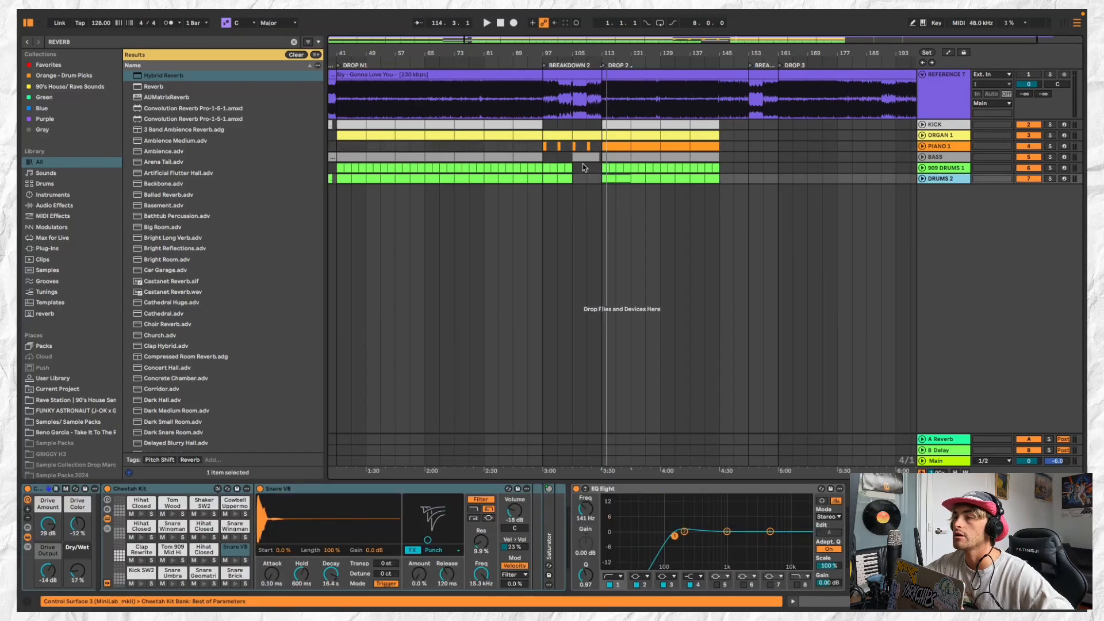
scroll(584, 167, "down", 1)
left_click(563, 132)
left_click(949, 178)
mouse_move(248, 13)
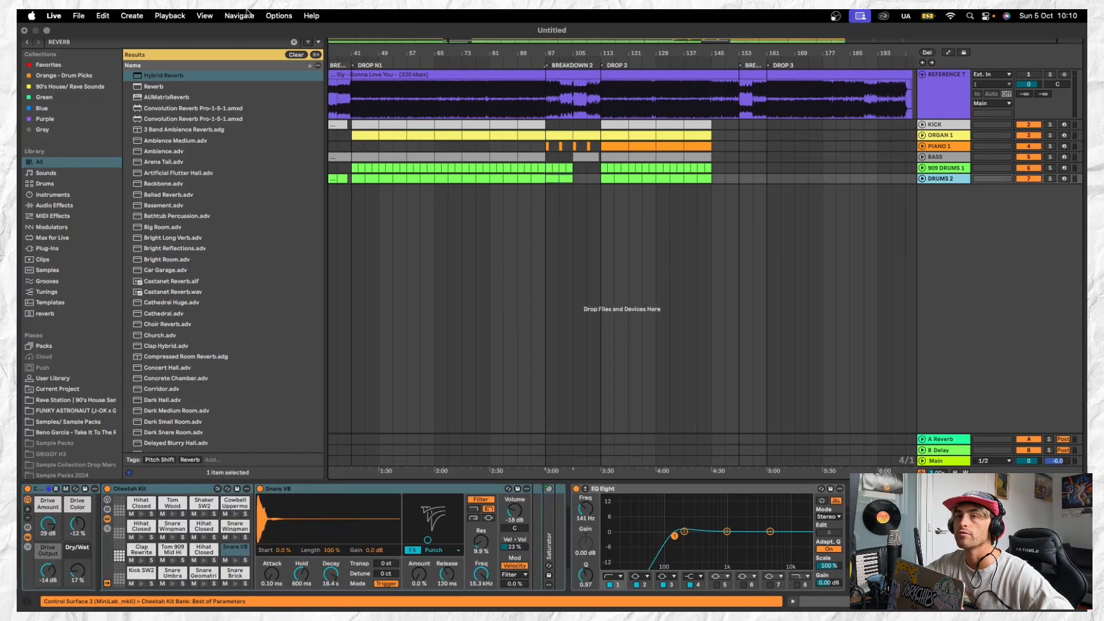
left_click(144, 14)
left_click(145, 29)
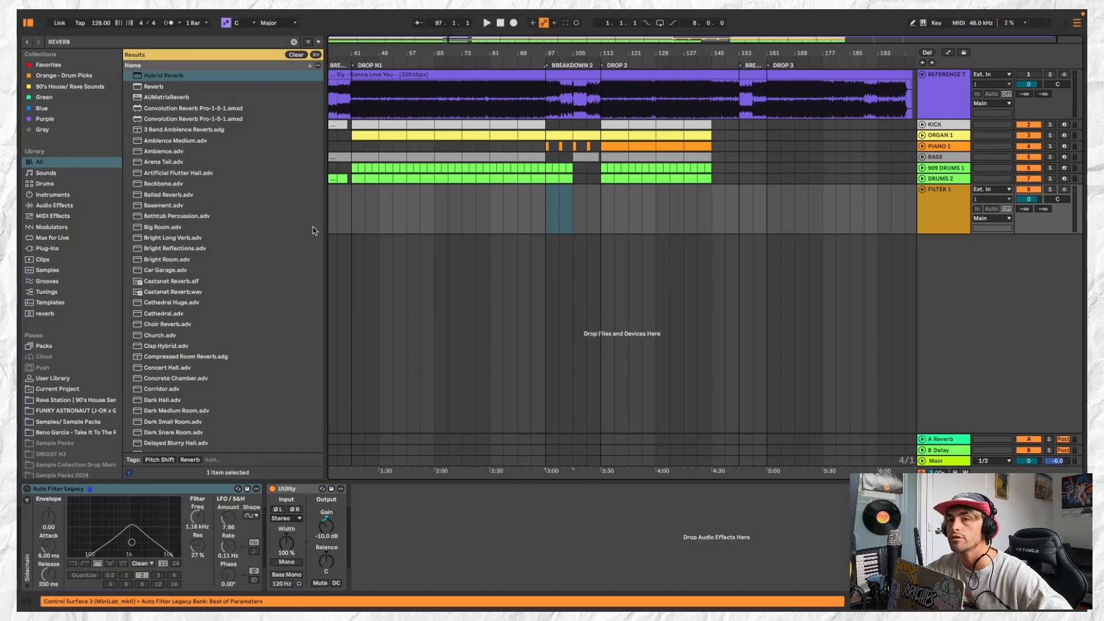
Search the library for VOCAL and check the matches in categories such as Plug-Ins, Clips, Samples, Grooves and Templates
left_click(144, 43)
type("VOC")
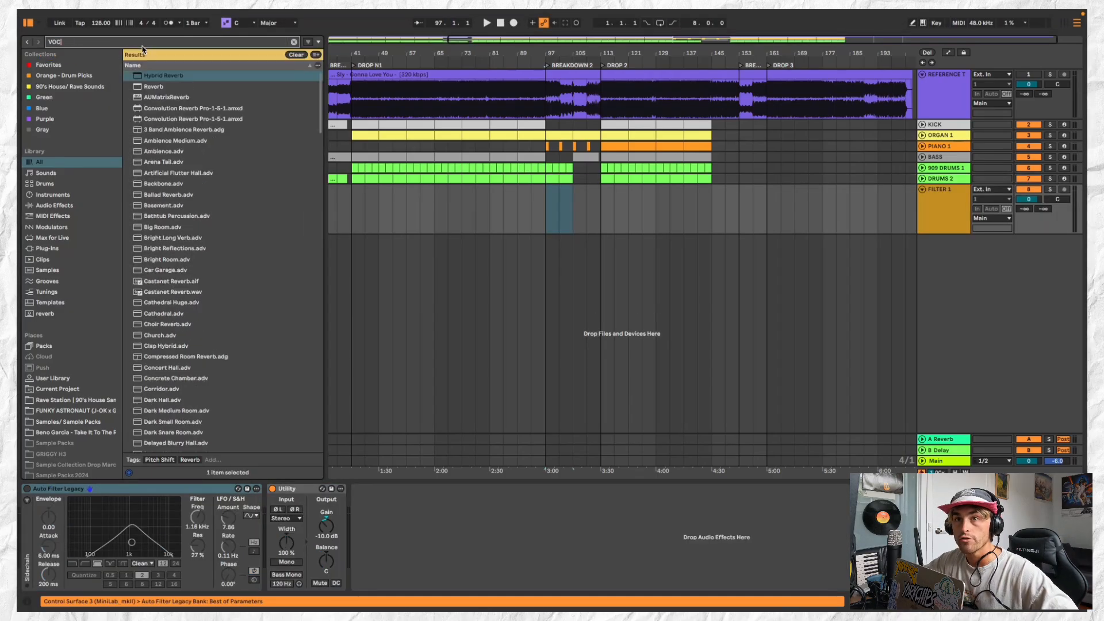
type("AL")
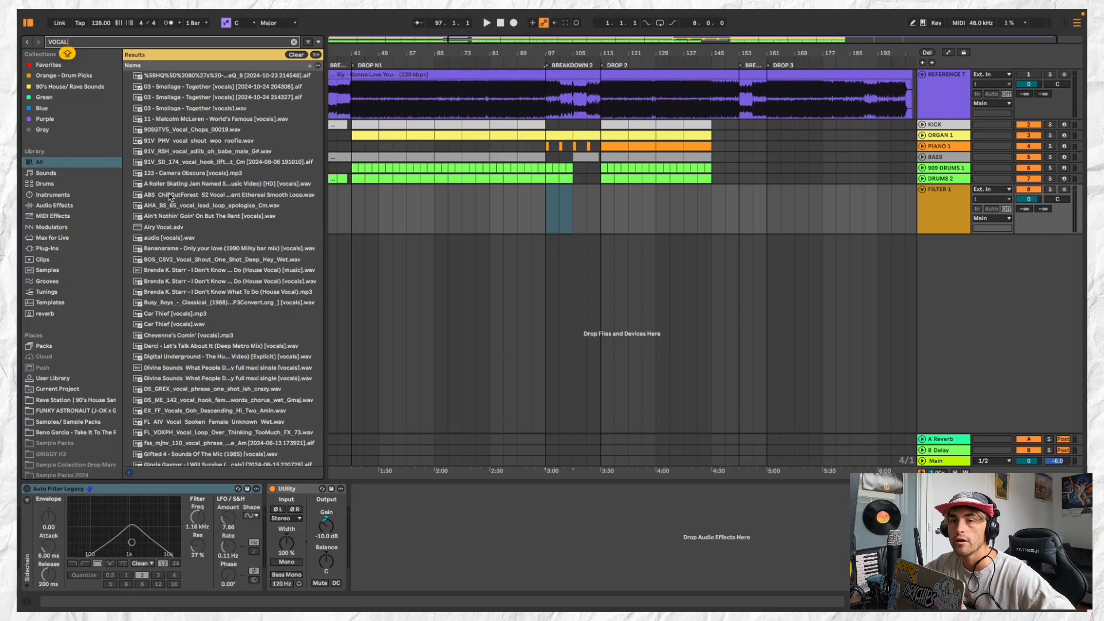
scroll(83, 226, "down", 1)
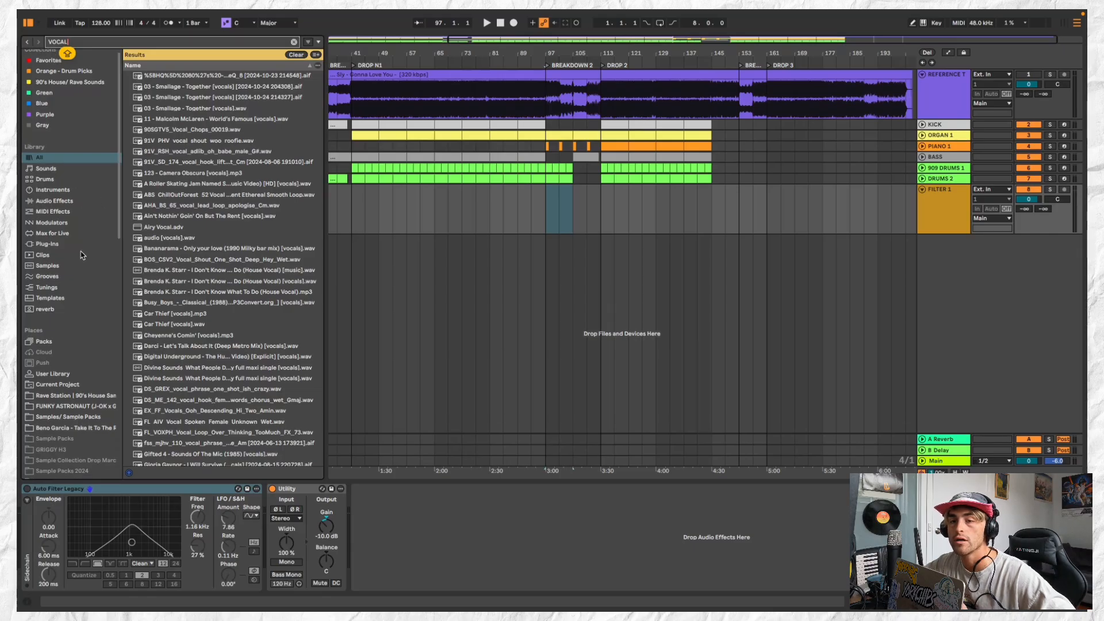
left_click(79, 245)
left_click(78, 255)
left_click(76, 266)
left_click(76, 277)
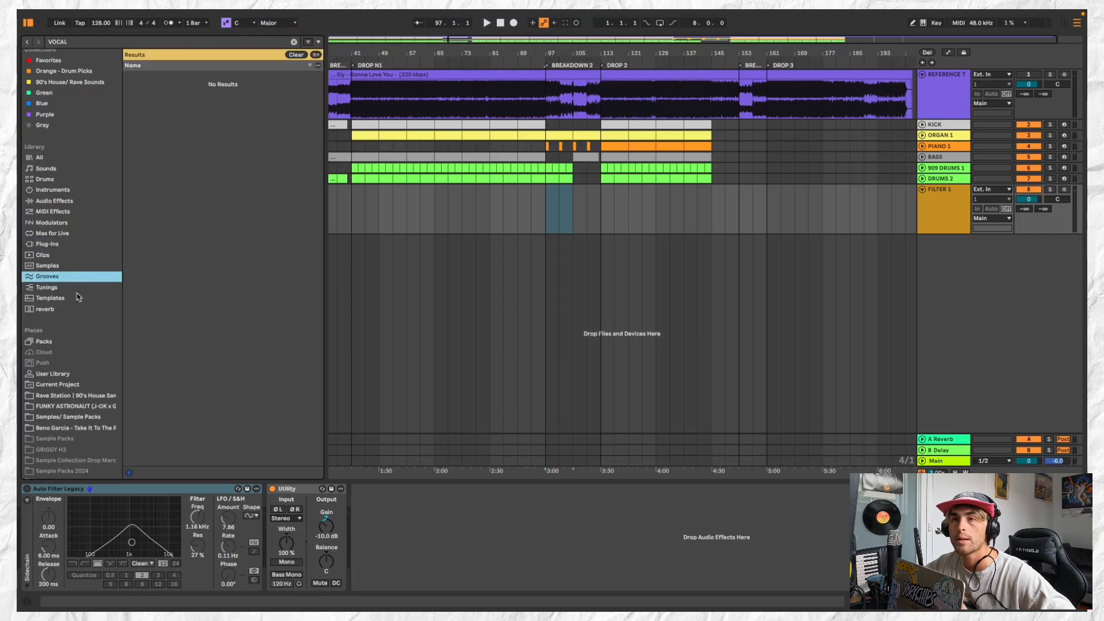
left_click(78, 298)
left_click(78, 309)
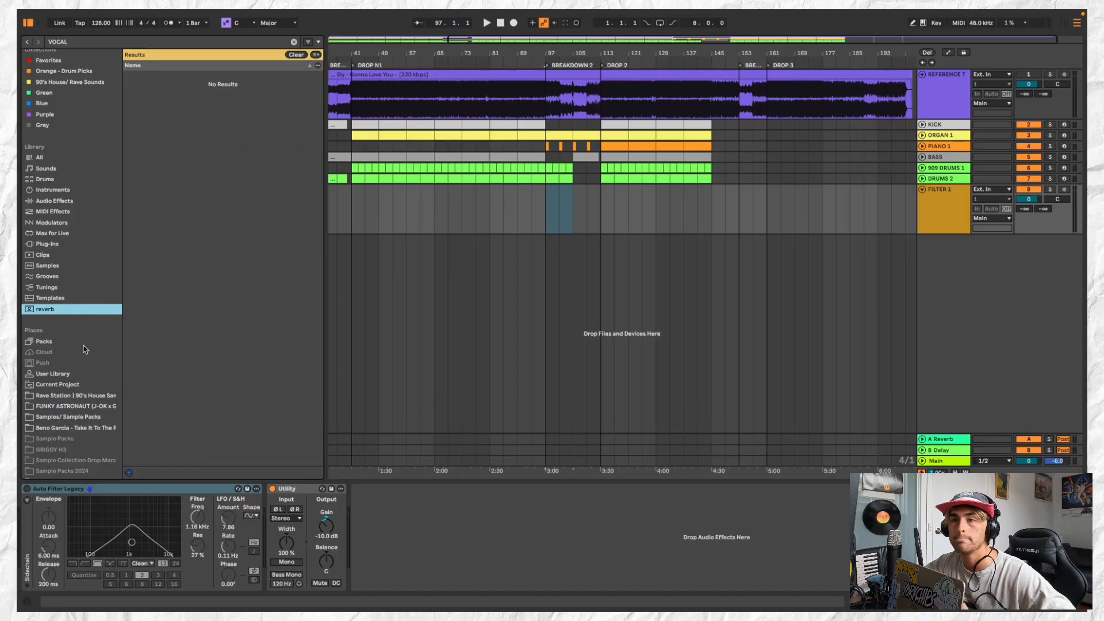
Browse the Core Library pack's VOCAL matches and open the Vocal folder within the One Shots samples
left_click(83, 343)
left_click(130, 285)
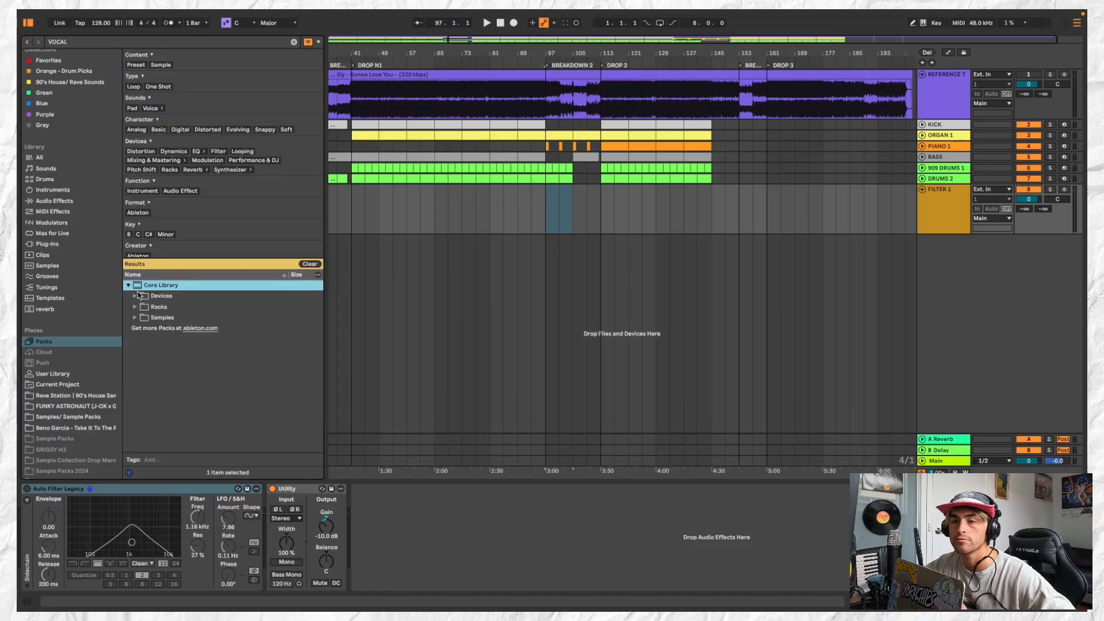
left_click(136, 307)
left_click(136, 307)
left_click(135, 317)
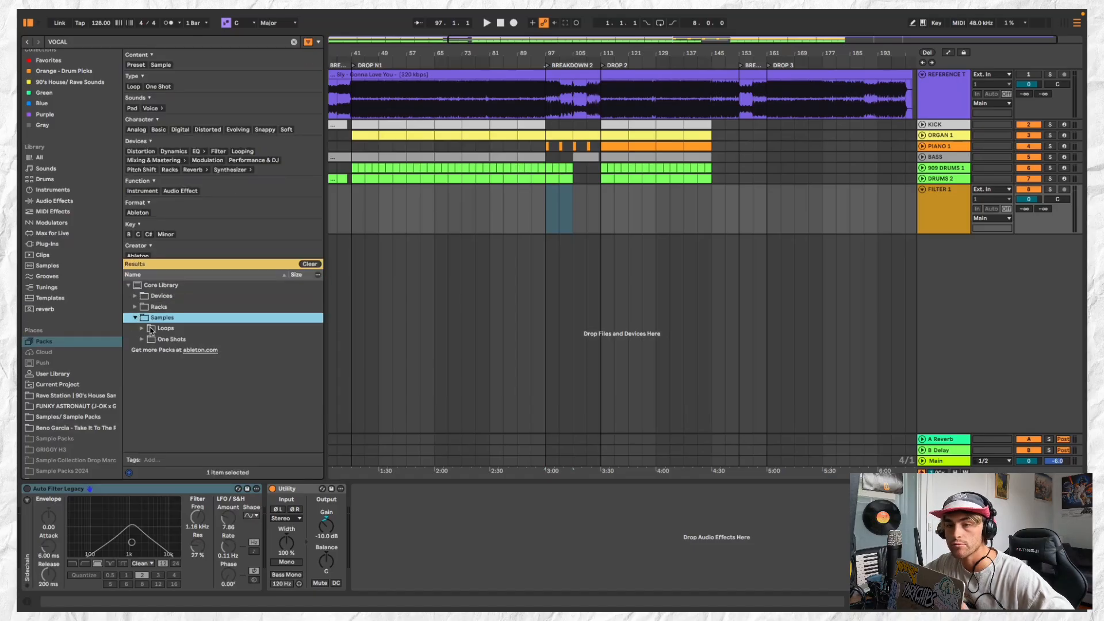
left_click(142, 339)
left_click(142, 340)
left_click(149, 350)
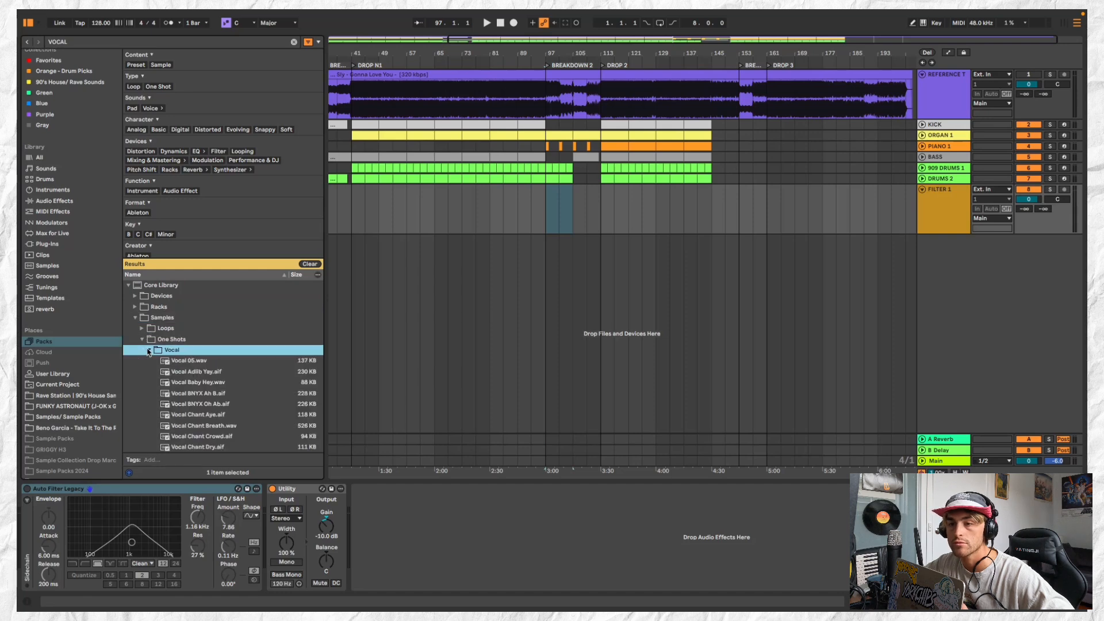
Audition the Vocal folder's chant one-shots, including Vocal Chant Aye.aif and Vocal Chant Huh.wav, down to Vocal Choir Pure C4.wav
left_click(179, 371)
scroll(241, 381, "down", 2)
left_click(241, 380)
scroll(241, 381, "down", 4)
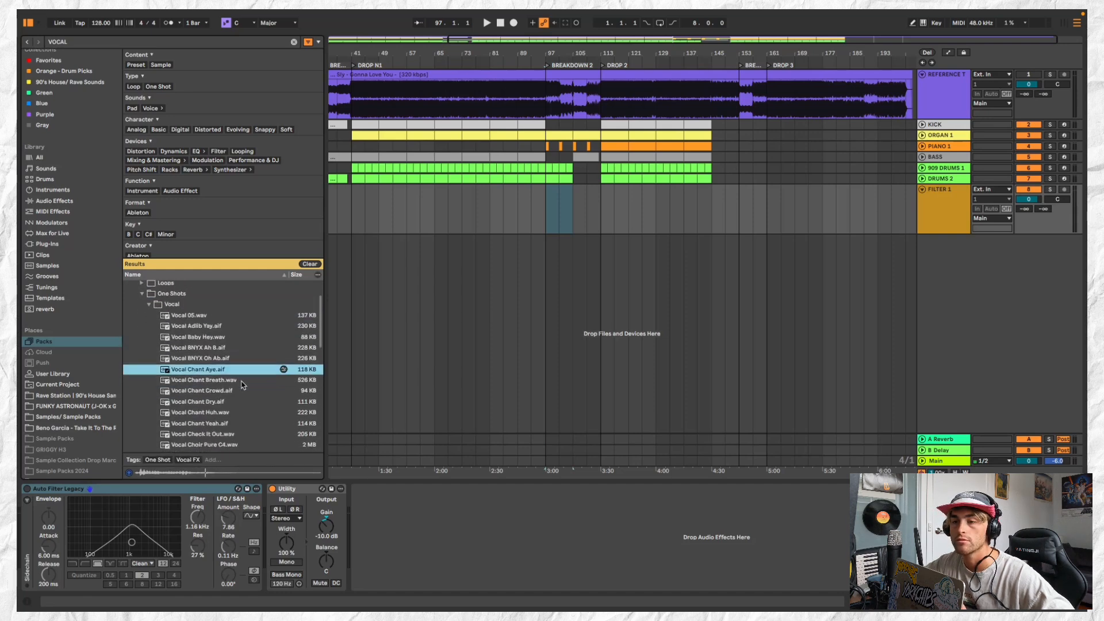
left_click(247, 350)
left_click(260, 362)
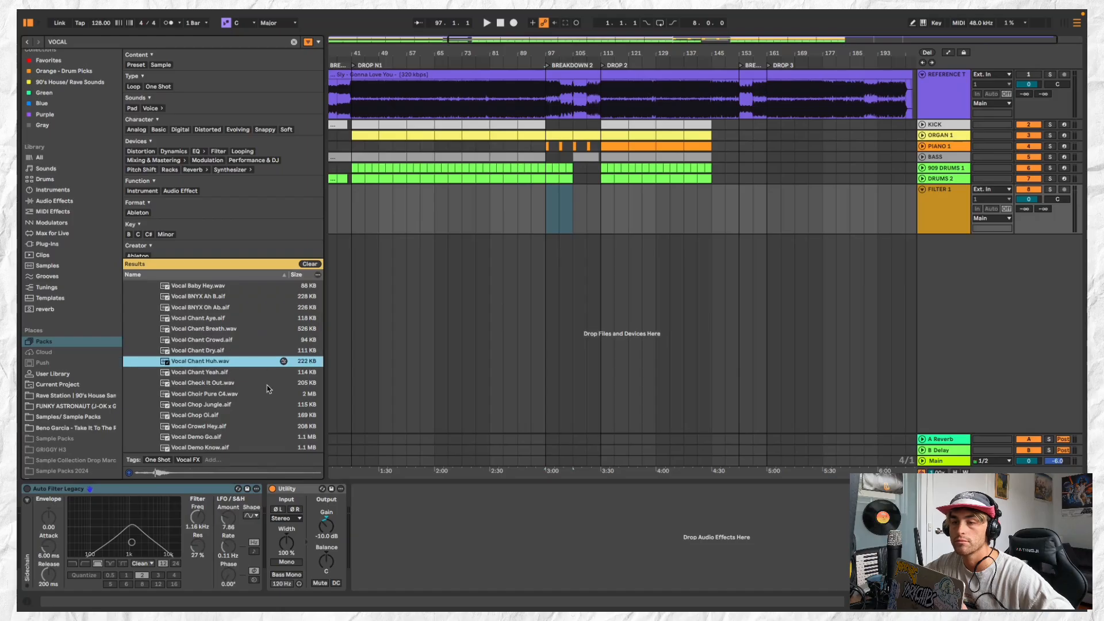
left_click(268, 384)
left_click(258, 364)
left_click(260, 393)
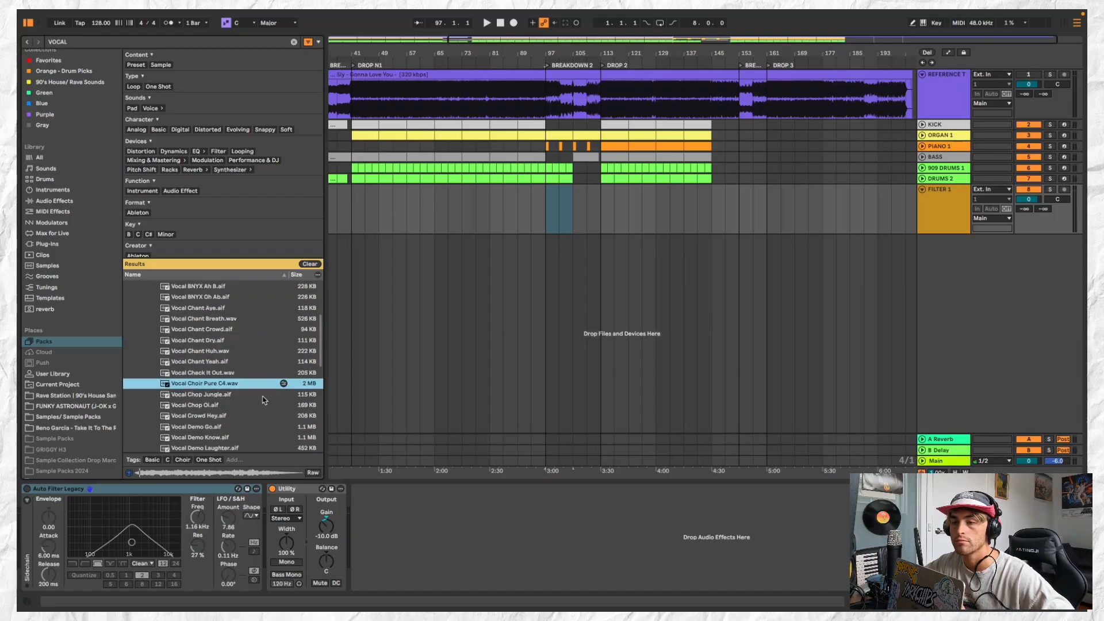
Audition the one-shots towards the end of the Vocal folder, including Vocal That Bass.wav and Vocal Shout DECAP 3.wav
scroll(259, 391, "down", 3)
left_click(253, 345)
left_click(252, 334)
scroll(264, 403, "down", 10)
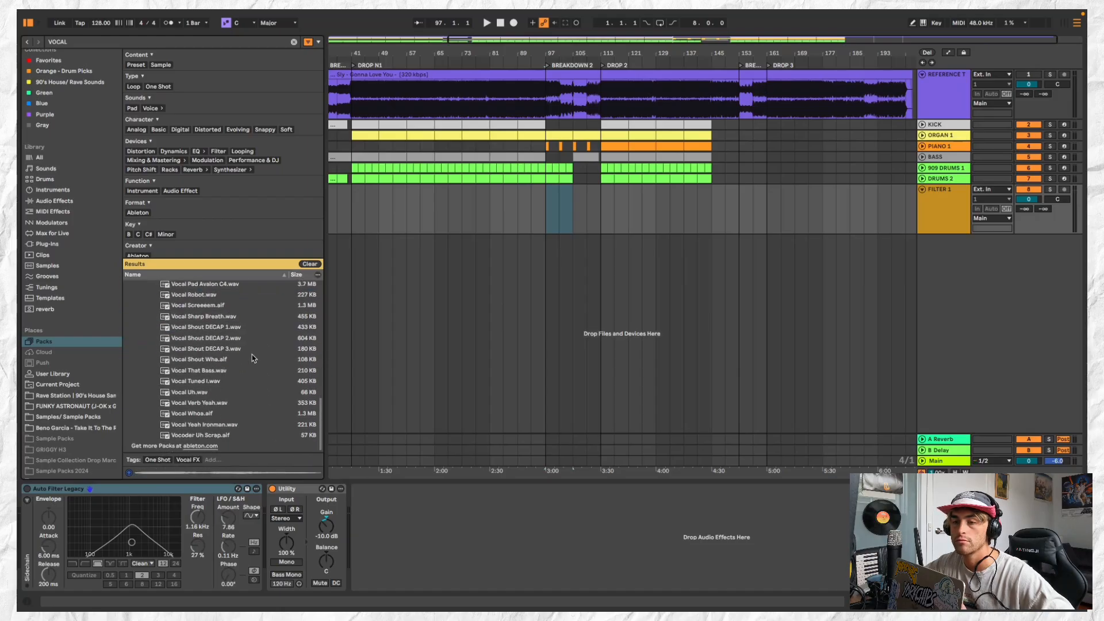
left_click(249, 341)
left_click(254, 372)
scroll(254, 372, "up", 2)
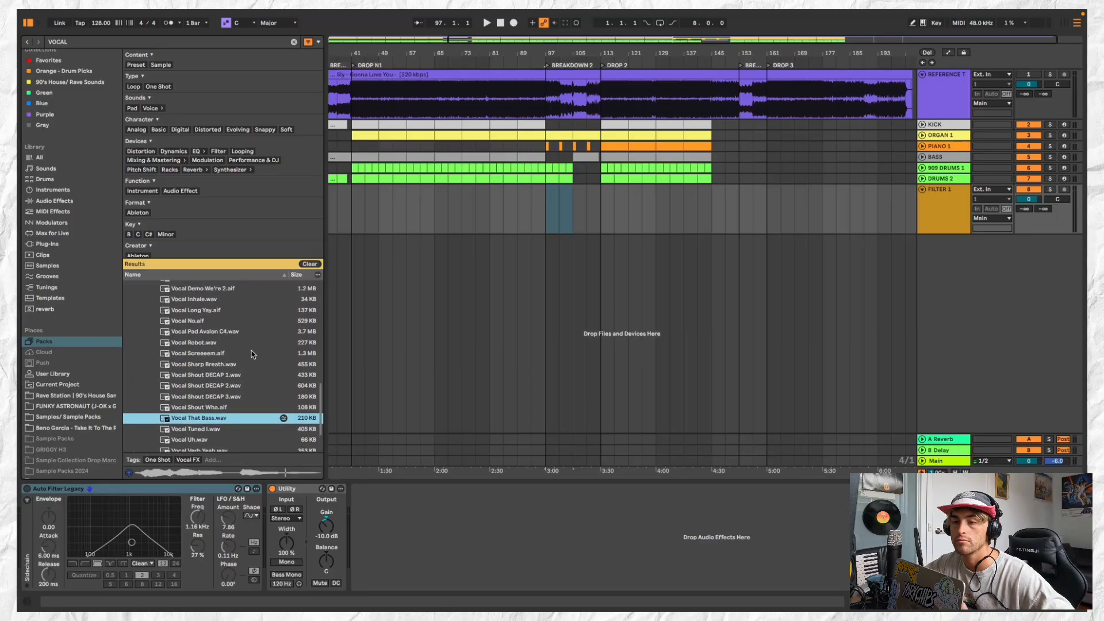
left_click(253, 354)
scroll(253, 354, "down", 2)
left_click(251, 349)
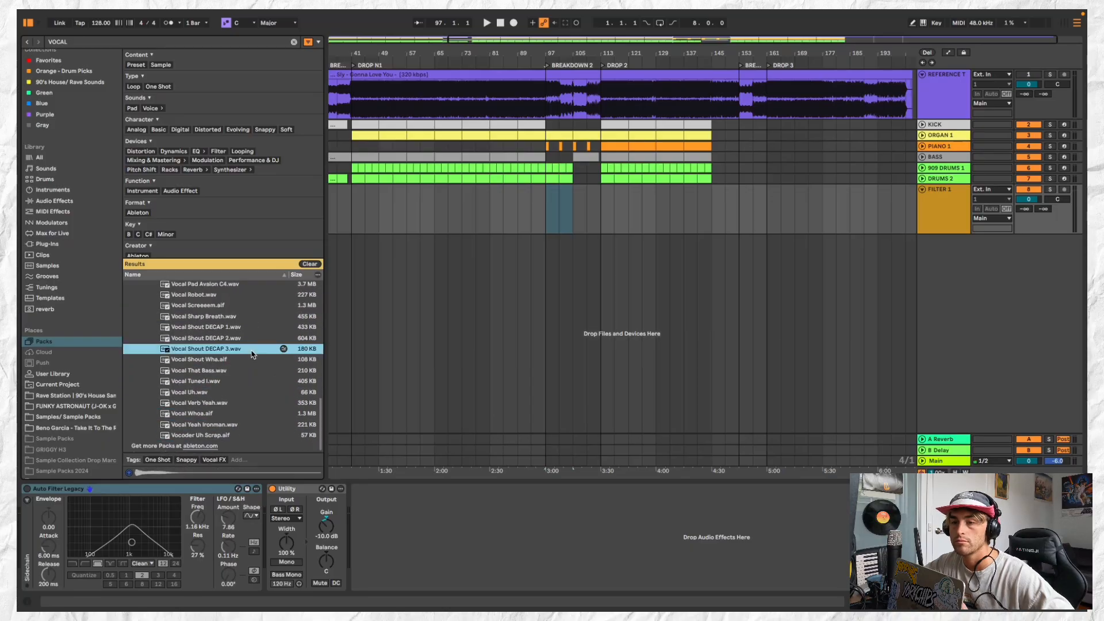
Work back up the Vocal folder, auditioning one-shots such as Vocal Demo Now.aif and Vocal Check It Out.wav
scroll(251, 351, "up", 4)
left_click(253, 348)
left_click(260, 337)
scroll(260, 336, "up", 2)
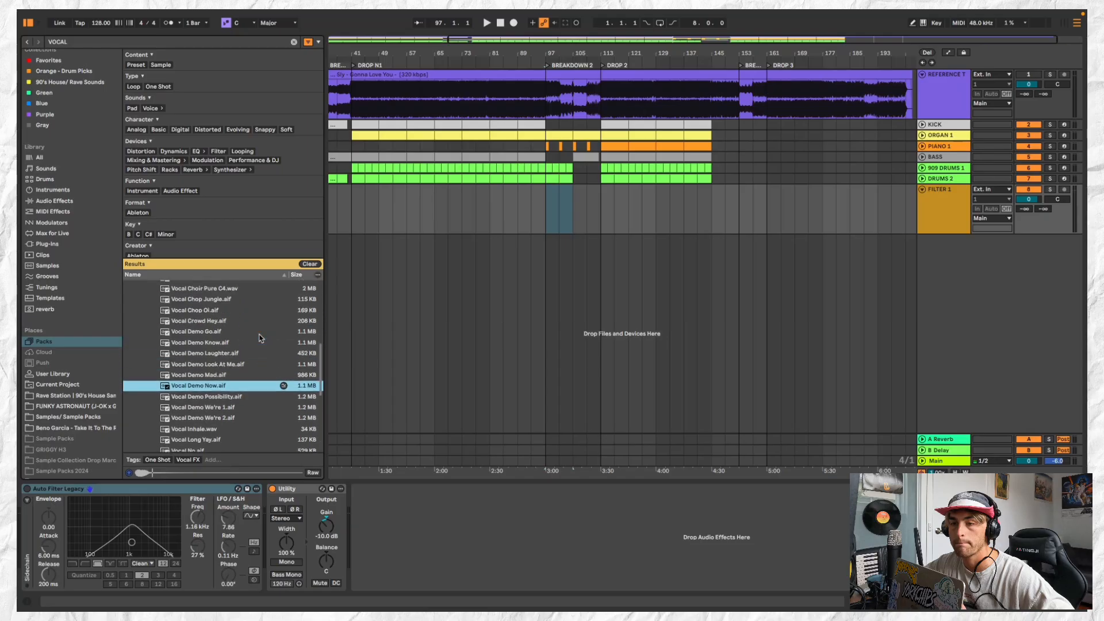
left_click(260, 336)
scroll(260, 336, "up", 3)
left_click(261, 351)
scroll(263, 353, "up", 3)
scroll(264, 375, "down", 1)
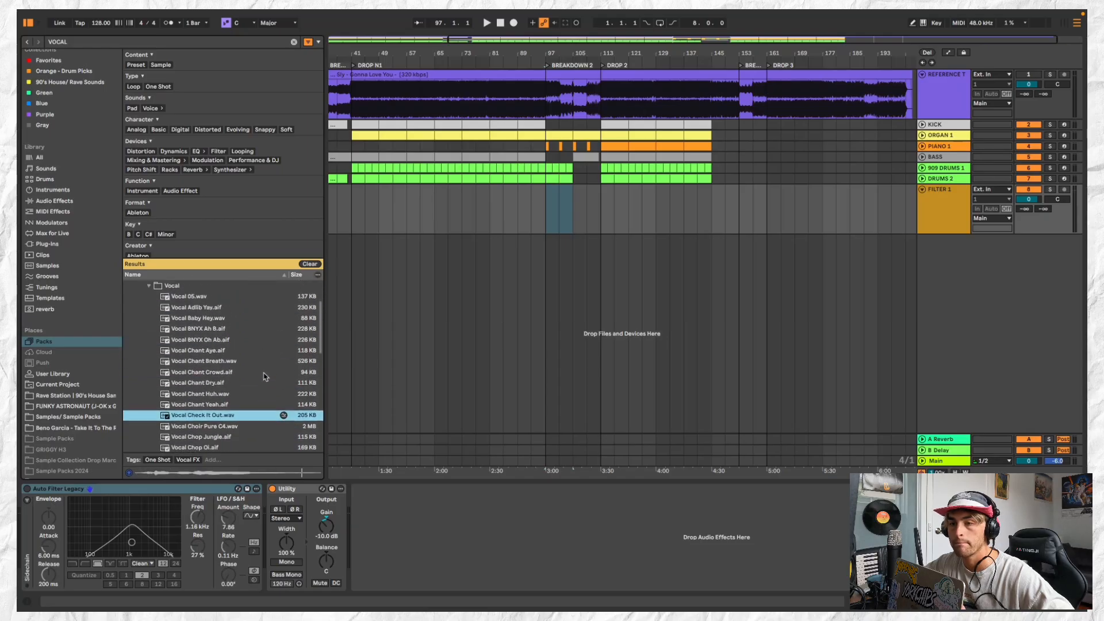
Audition the folder's first one-shots from Vocal 05.wav, comparing Vocal Chant Crowd.aif and Vocal Chant Huh.wav
left_click(256, 340)
left_click(256, 320)
left_click(255, 309)
left_click(254, 297)
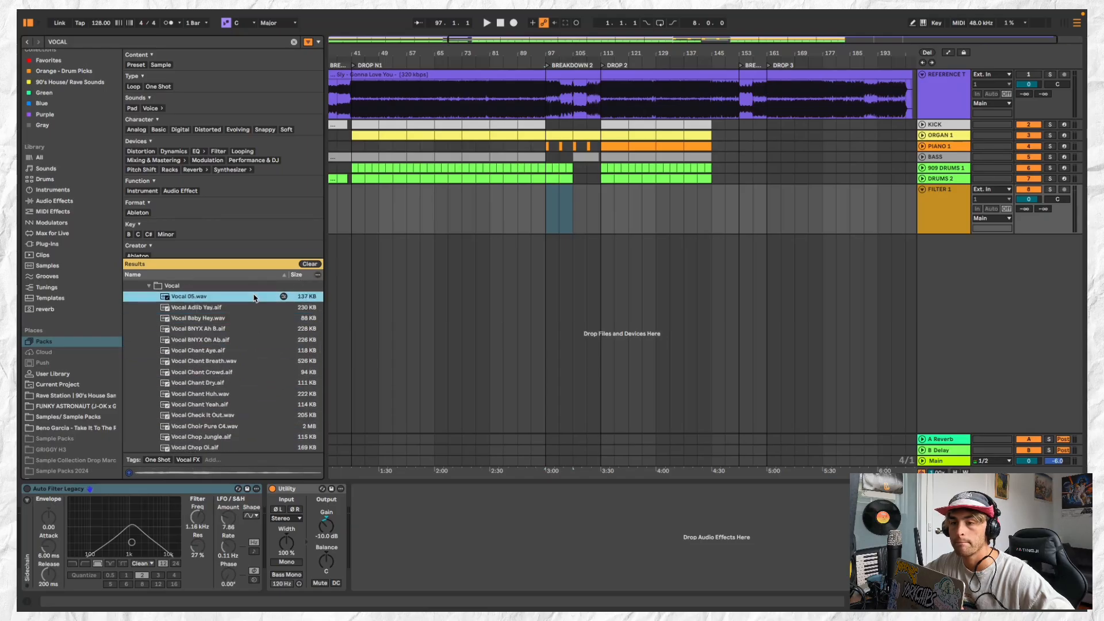
left_click(261, 361)
left_click(262, 373)
scroll(262, 374, "down", 3)
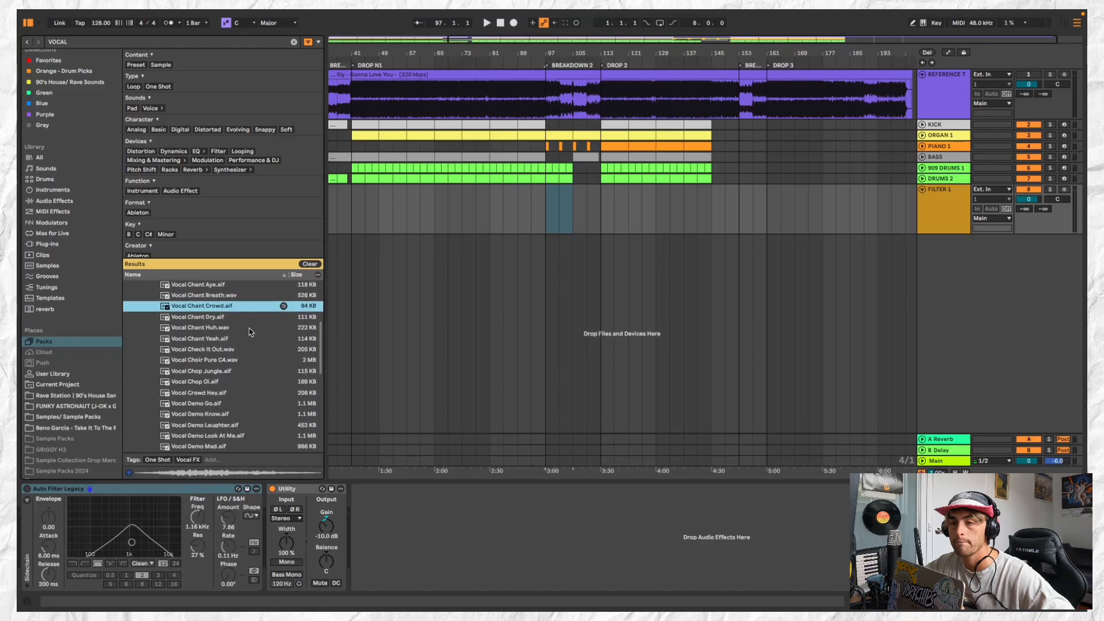
left_click(251, 317)
left_click(251, 328)
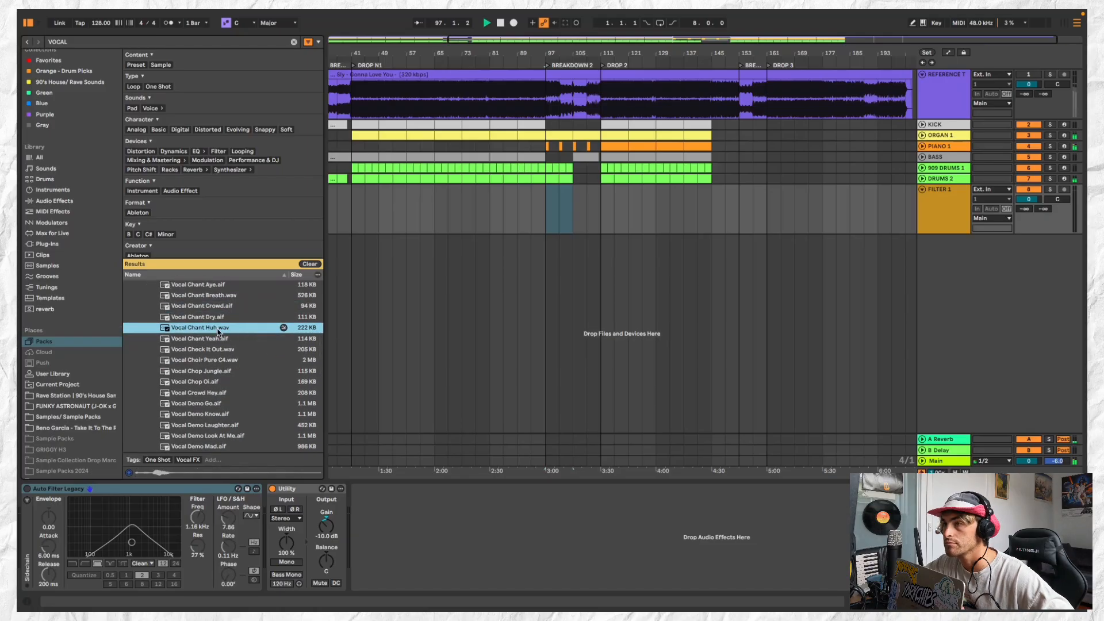
Place Vocal Chant Huh.wav at bar 99 on the new audio track and rename the track VOCAL 1
left_click_drag(217, 330, 525, 189)
scroll(561, 204, "up", 5)
key("space")
scroll(561, 190, "up", 3)
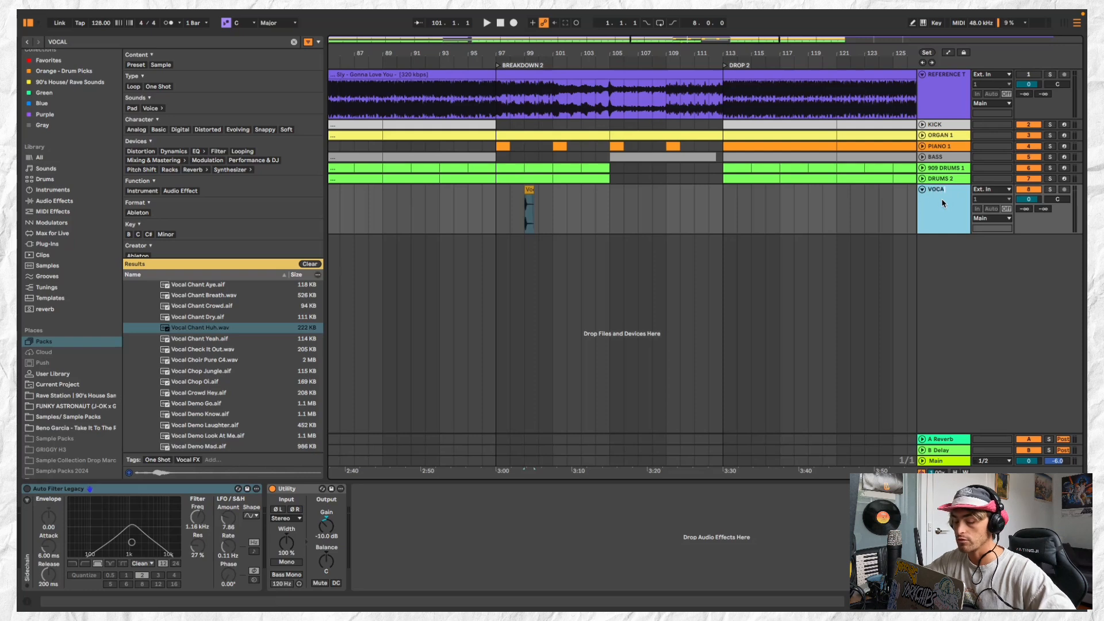
left_click(584, 341)
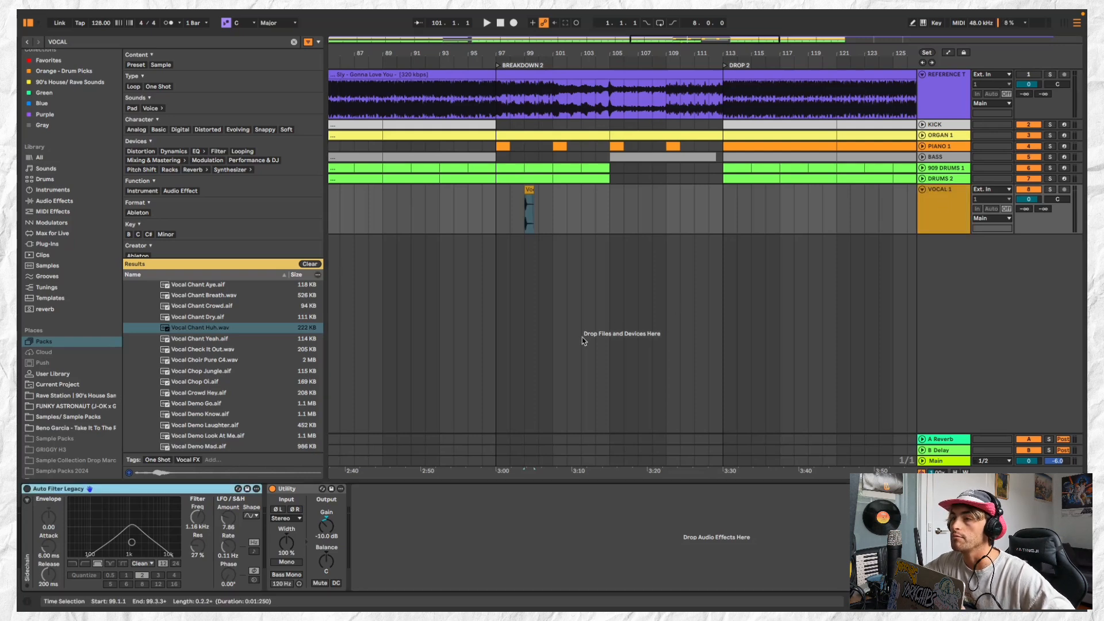
Play BREAKDOWN 2 from bar 97 and move the Vocal Chant Huh clip to start at 97.2.3
left_click(498, 197)
scroll(497, 197, "up", 3)
key("space")
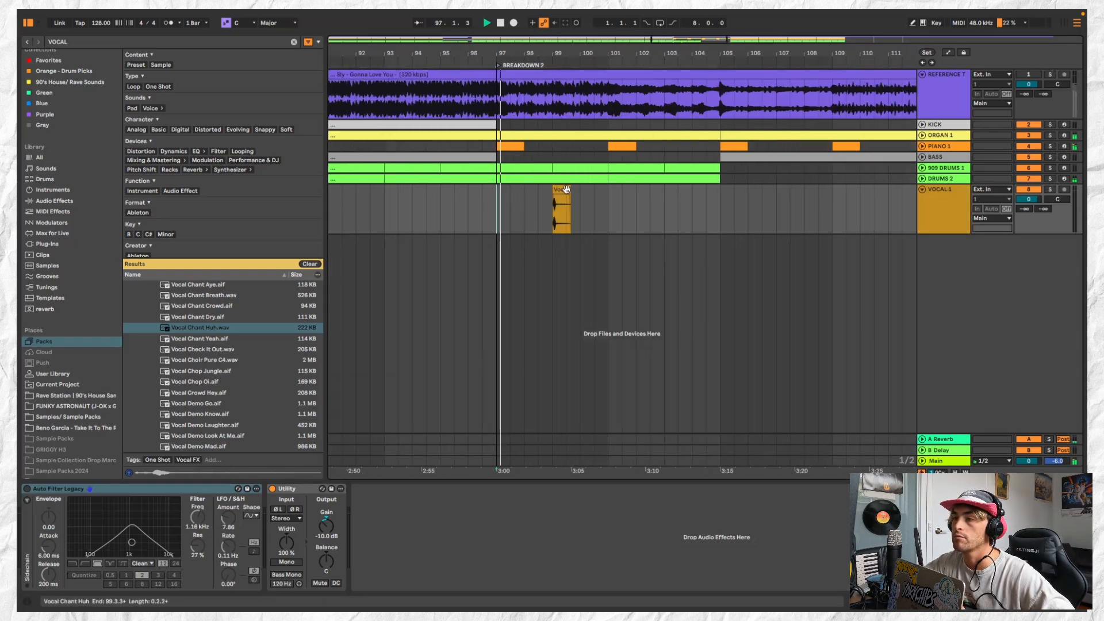
key("space")
mouse_move(566, 189)
left_mouse_down()
mouse_move(522, 188)
mouse_move(545, 186)
left_mouse_up()
left_click(499, 196)
scroll(500, 196, "up", 4)
left_click(554, 185)
left_click(504, 194)
key("space")
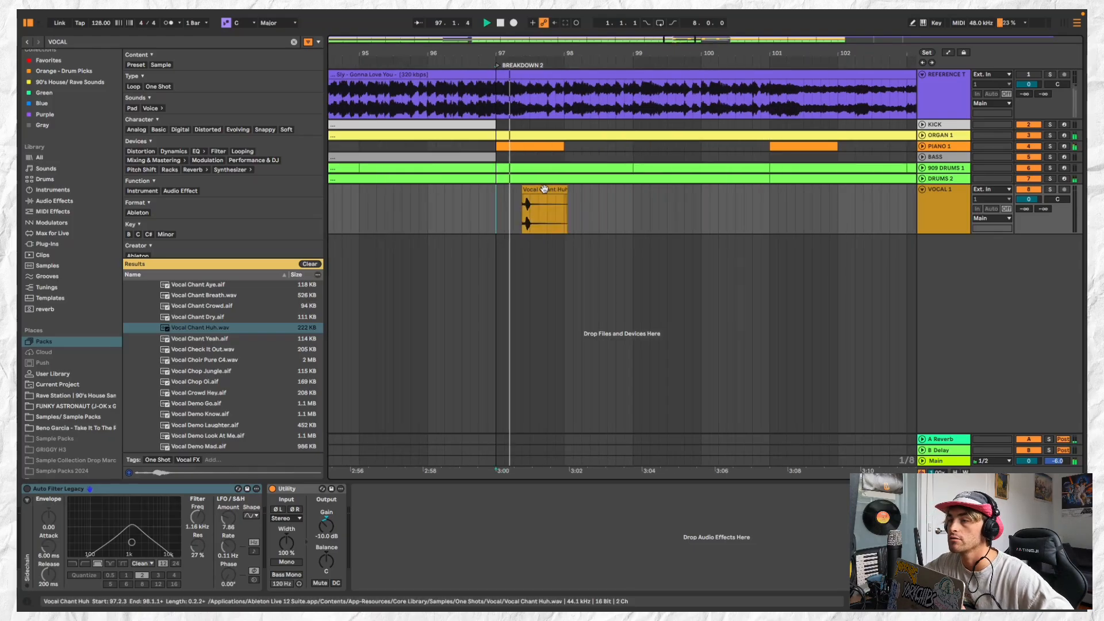
Replay the start of BREAKDOWN 2 to check the Vocal Chant Huh clip's timing against the piano stab
left_click(524, 194)
scroll(523, 194, "down", 3)
key("space")
key("space")
left_click(522, 194)
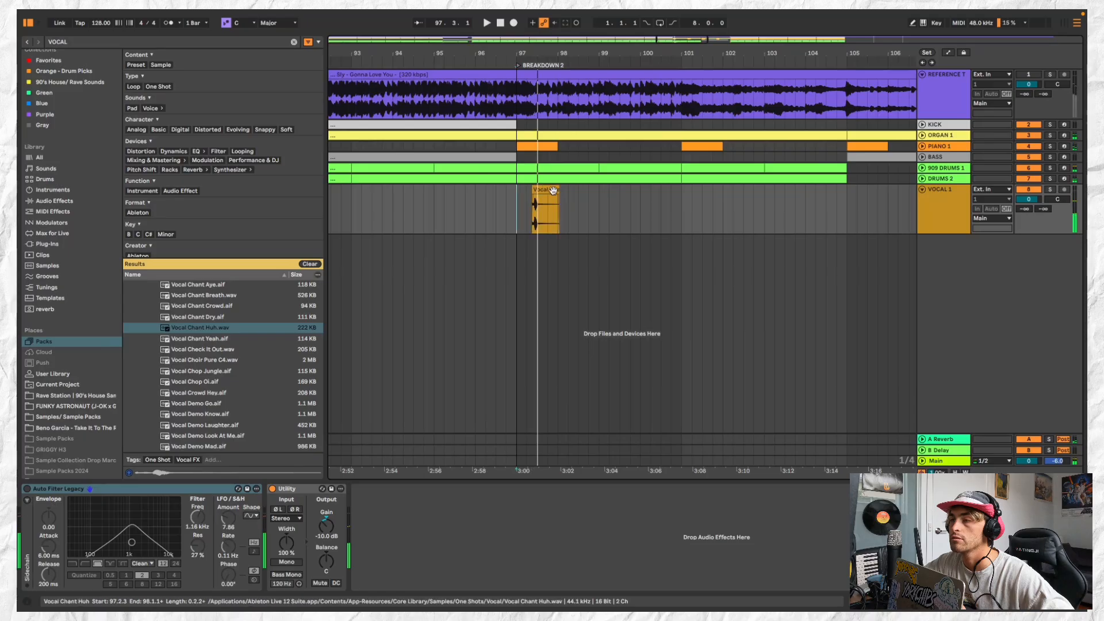
scroll(556, 194, "up", 5)
key("space")
scroll(513, 198, "down", 6)
scroll(514, 198, "down", 4)
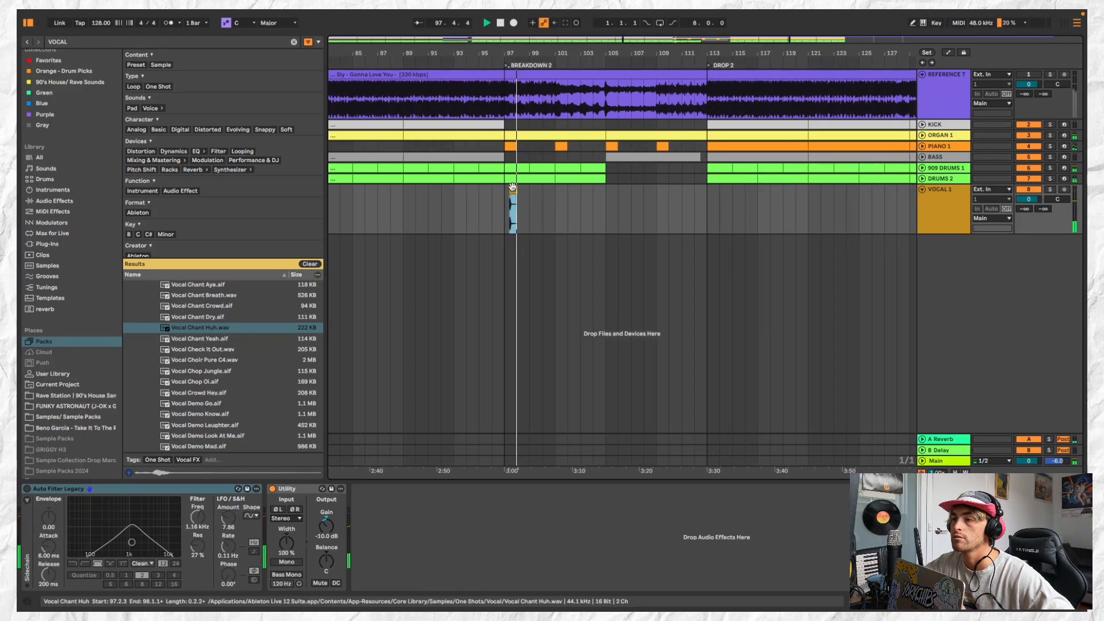
Consolidate bars 97 to 99 on VOCAL 1 into one clip and repeat it at bars 101, 105 and 109
left_click(525, 191)
key("super+j")
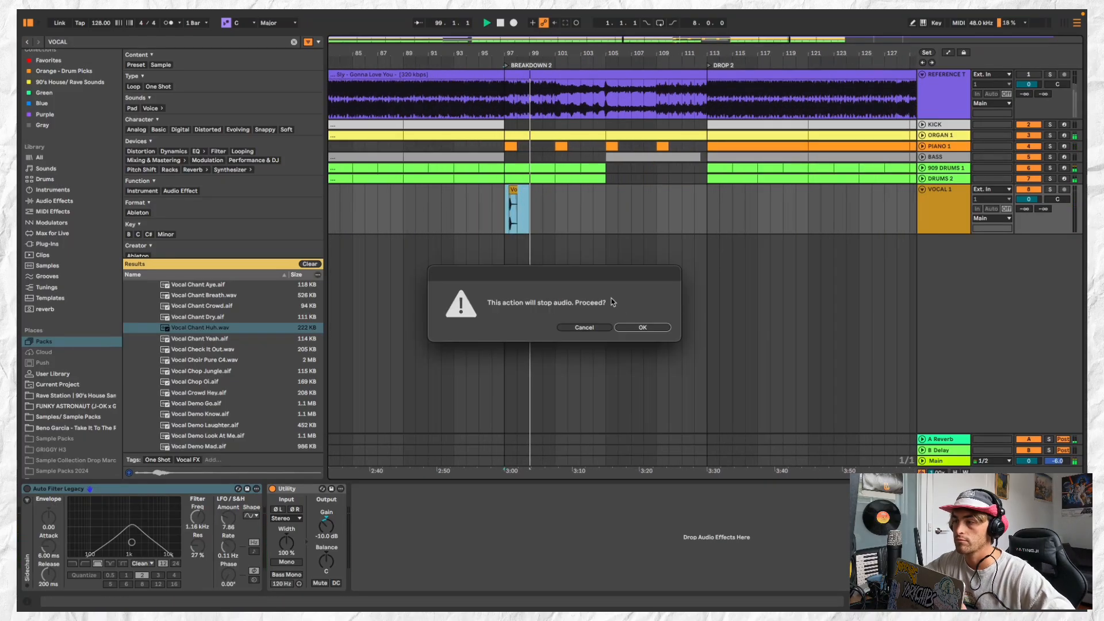
left_click(643, 328)
key("super+d")
key("super+d")
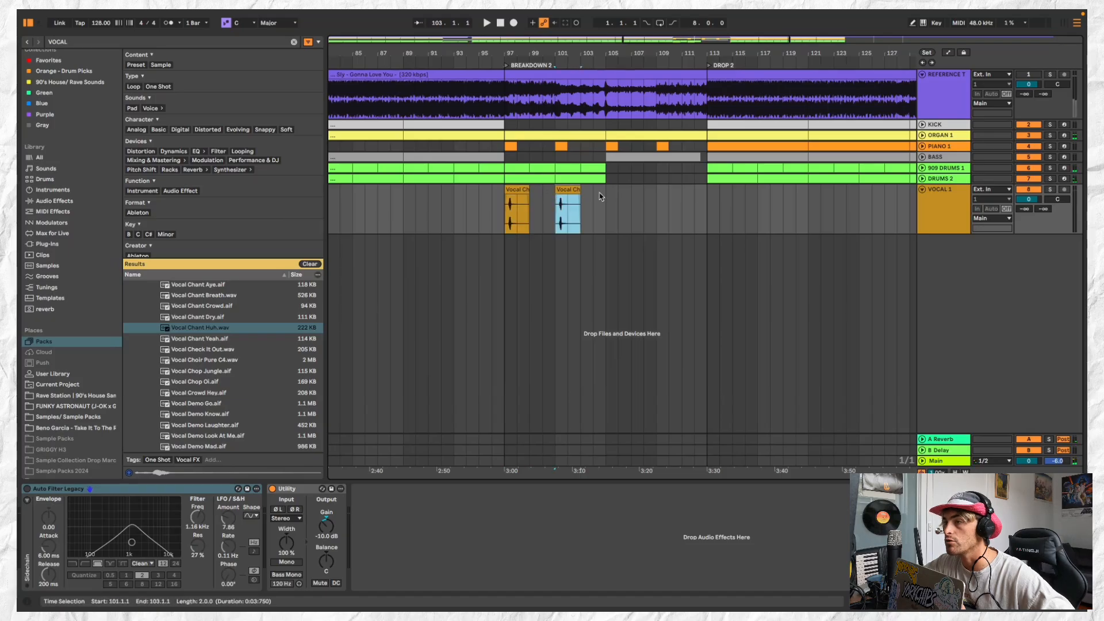
key("super+d")
Fold the VOCAL 1 track and insert a new audio track directly below it
left_click(930, 199)
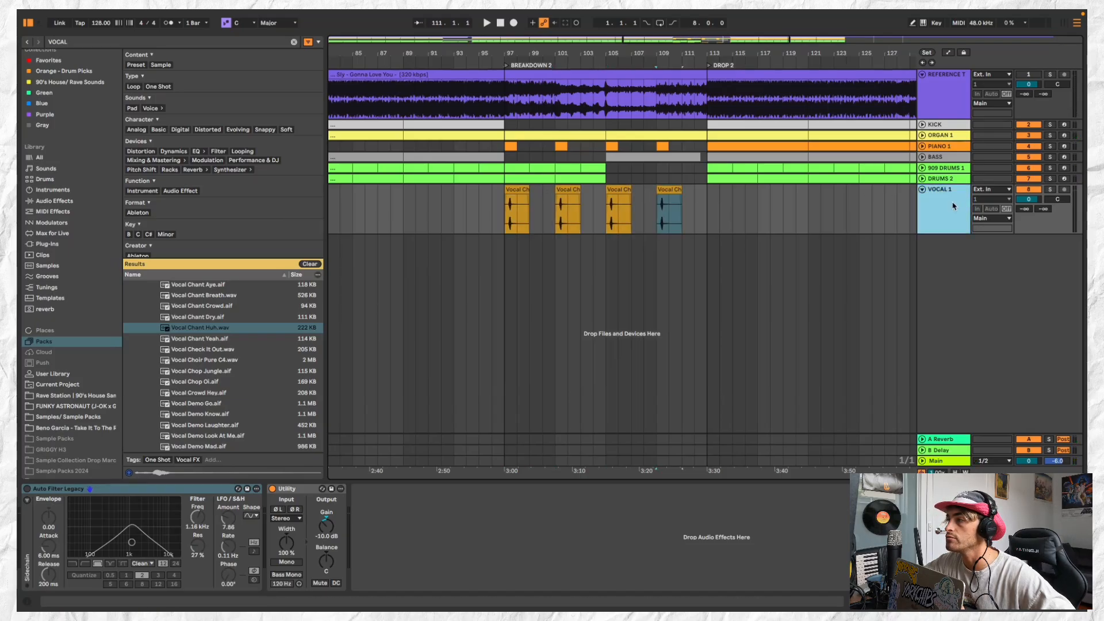
left_click(922, 190)
left_click(128, 12)
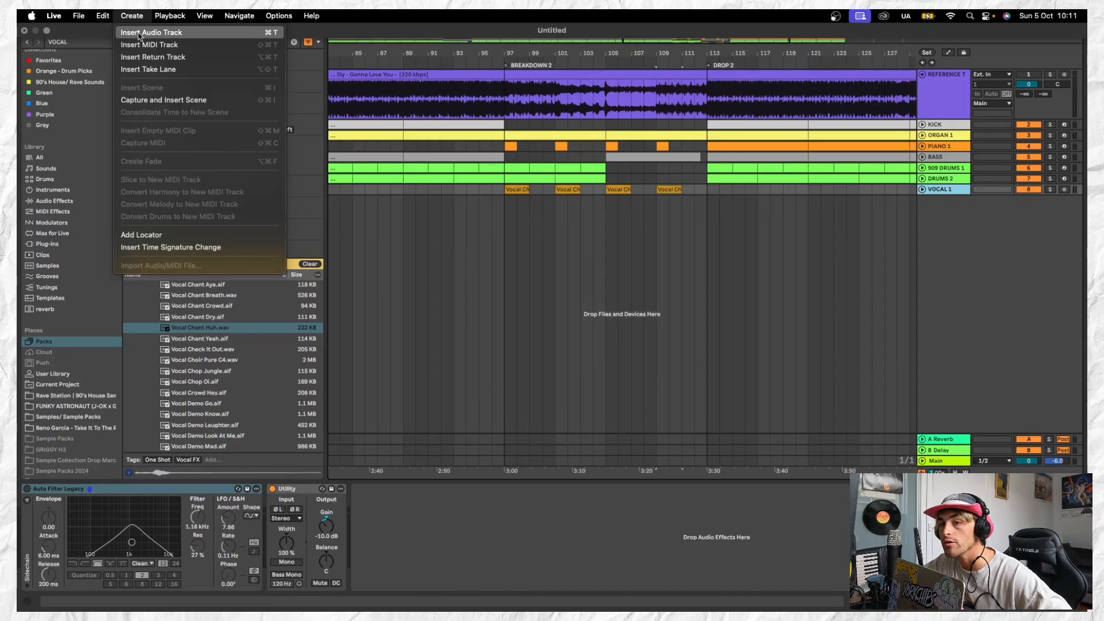
left_click(143, 32)
Audition nearby vocal one-shots, place Vocal Check It Out.wav at bar 99 on the new track and play from bar 97
left_click(257, 343)
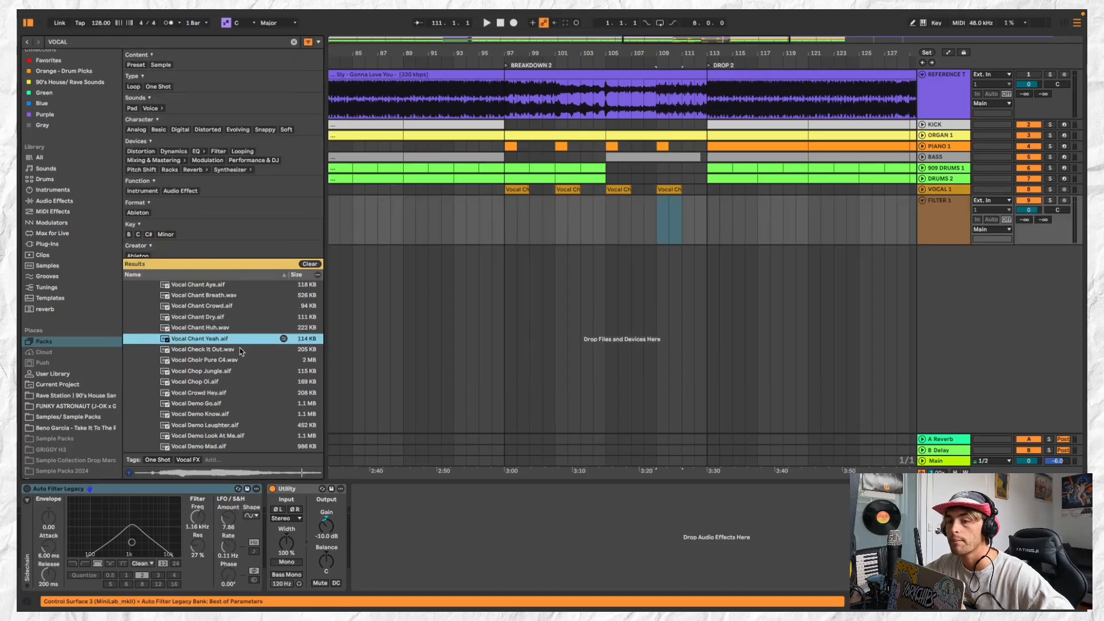
left_click(241, 350)
left_click(242, 360)
left_click(243, 371)
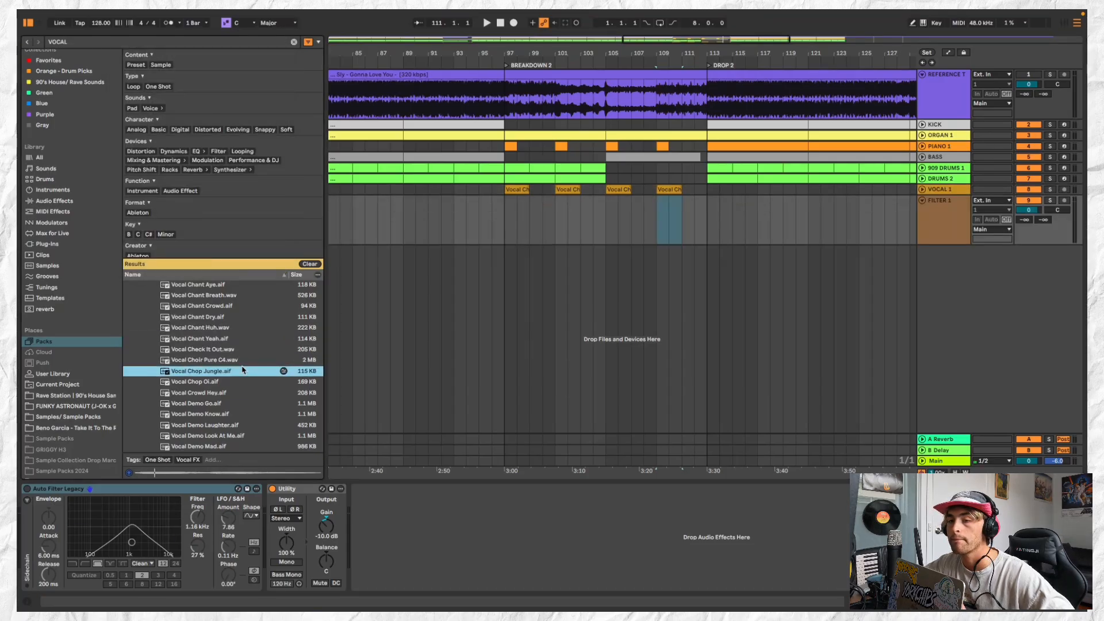
left_click(244, 350)
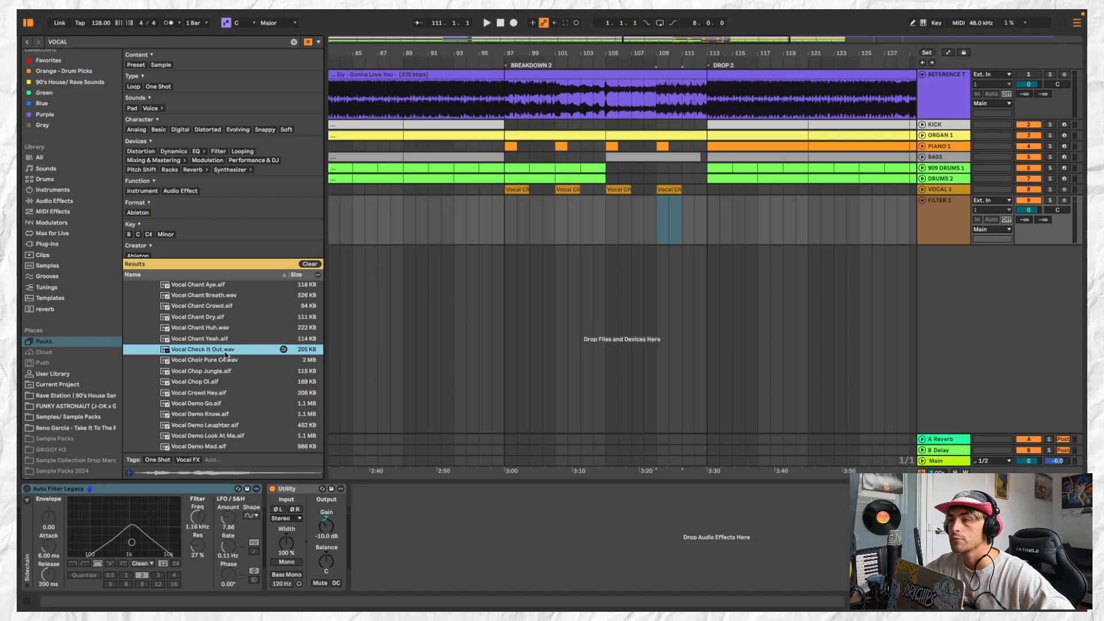
left_click_drag(226, 355, 517, 260)
left_click_drag(523, 222, 534, 221)
left_click(510, 209)
key("space")
scroll(509, 207, "up", 5)
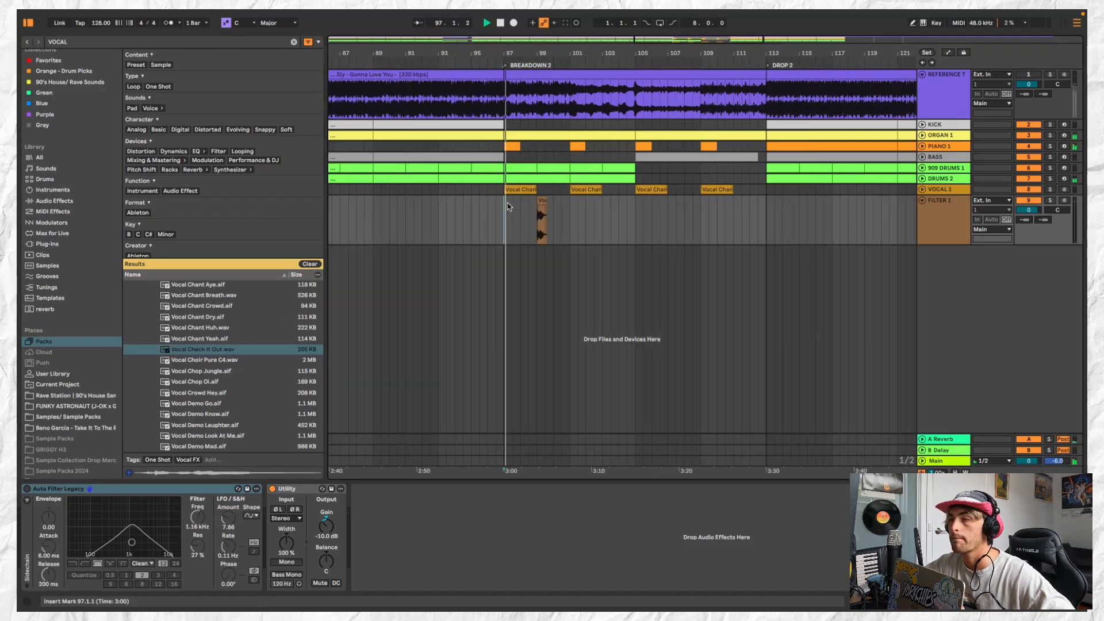
Open the Vocal Check It Out clip and set its gain to -5.1 dB
double_click(570, 201)
left_click_drag(192, 389, 193, 393)
left_click(575, 201)
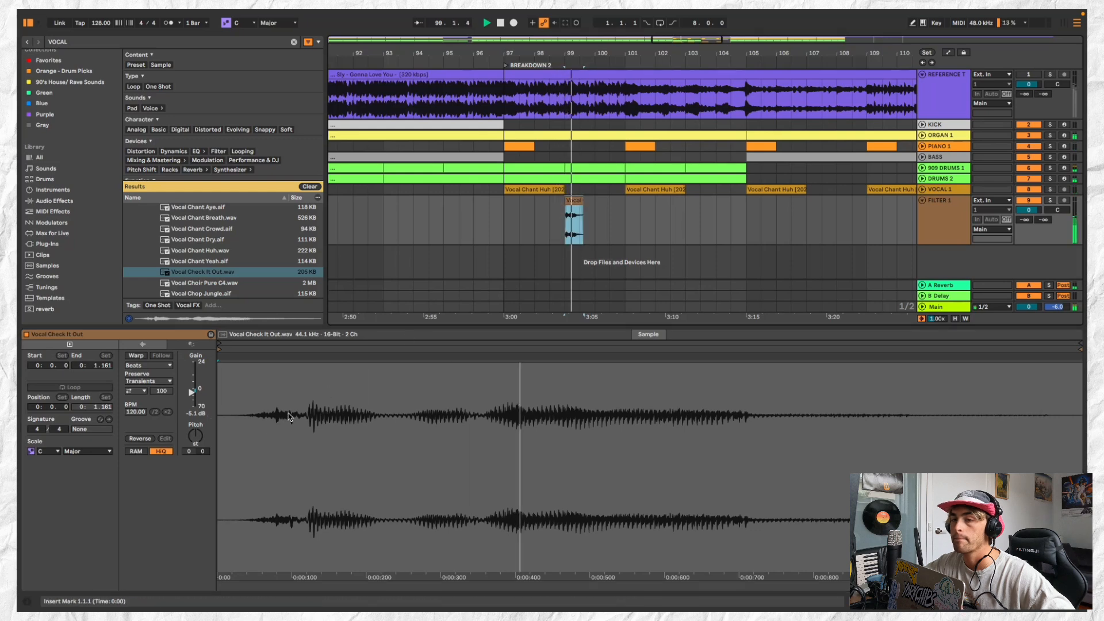
Move the Vocal Check It Out clip's start point to 0:0.79 to skip the quiet lead-in, and audition its timing
key("space")
key("space")
key("space")
mouse_move(219, 349)
left_mouse_down()
mouse_move(287, 350)
mouse_move(241, 349)
mouse_move(277, 349)
left_mouse_up()
key("space")
key("space")
key("space")
key("space")
key("space")
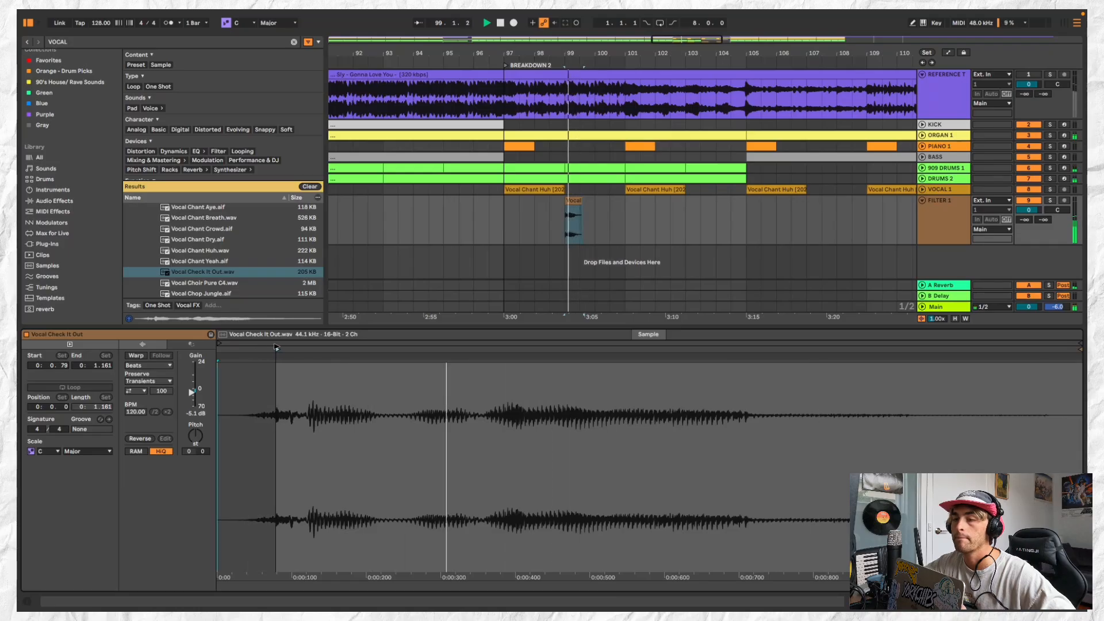
left_click(575, 201)
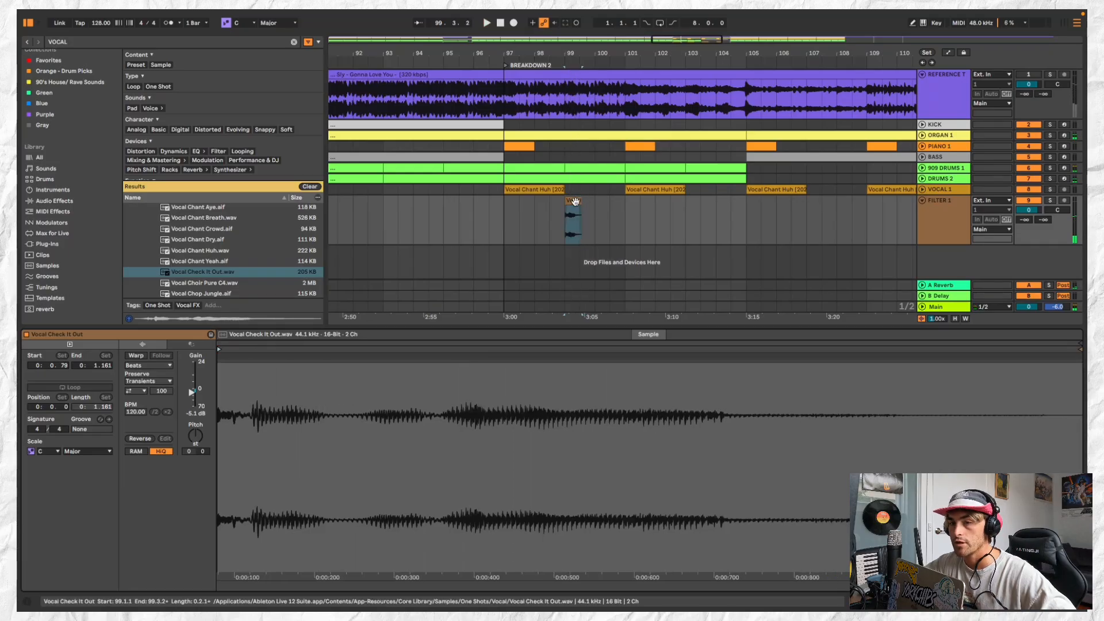
key("space")
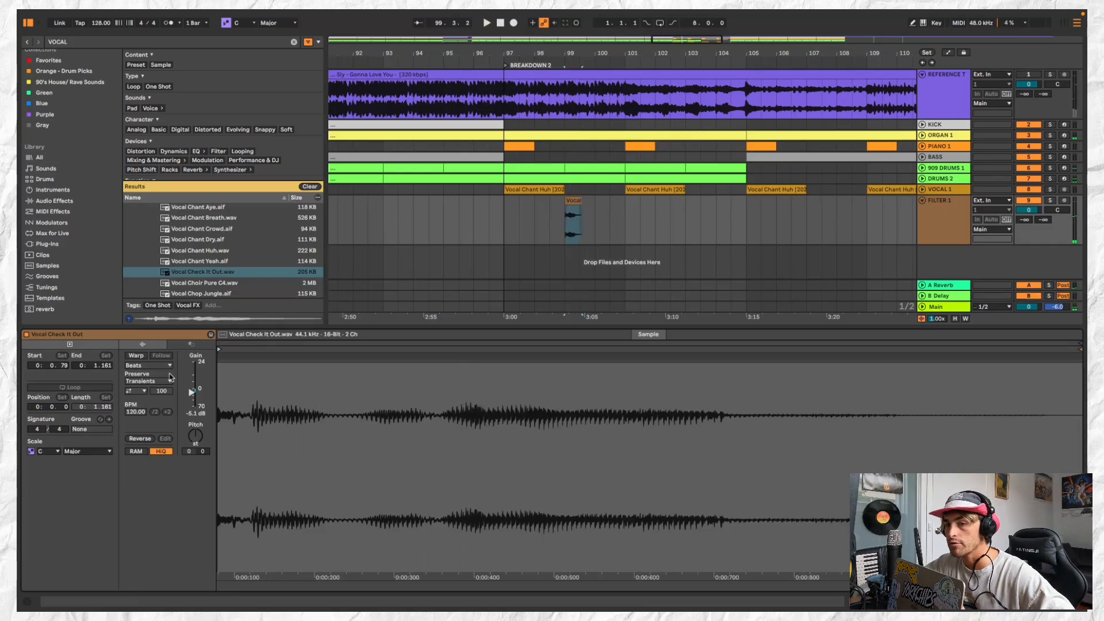
Enable Warp on the Vocal Check It Out clip and shift its end warp marker to bring the clip to 150.75 BPM
left_click(577, 201)
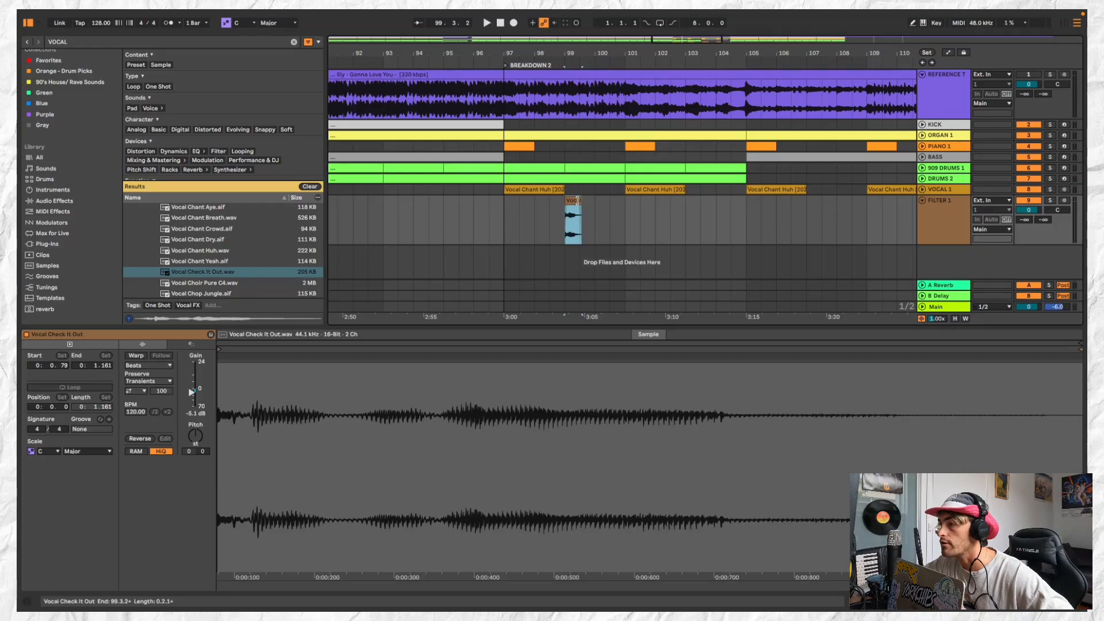
left_click(136, 356)
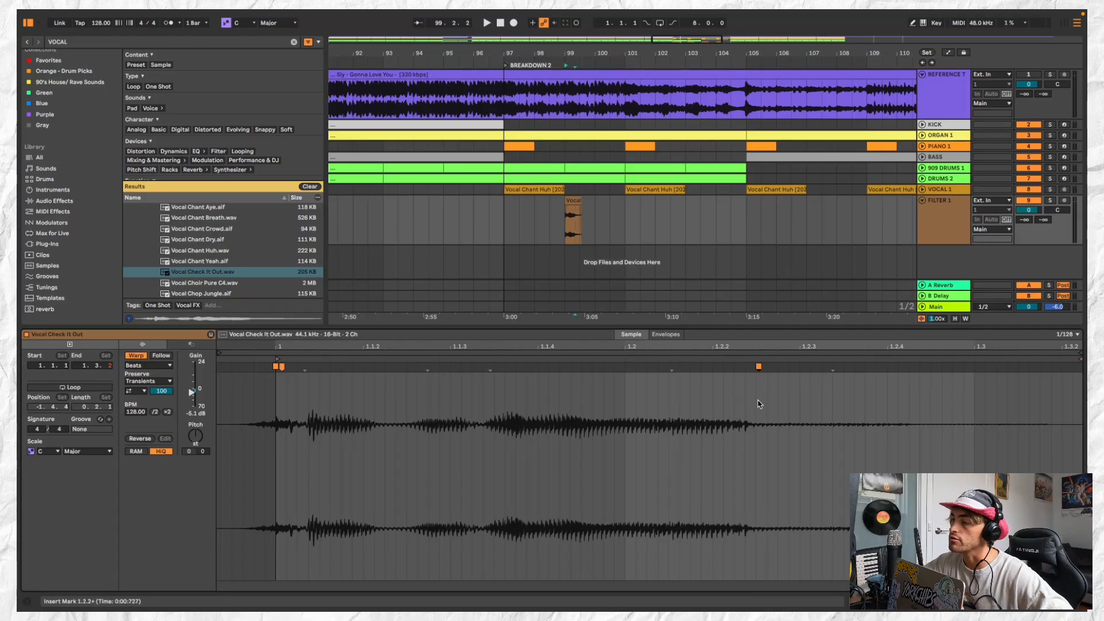
mouse_move(758, 367)
left_mouse_down()
mouse_move(926, 366)
mouse_move(960, 351)
left_mouse_up()
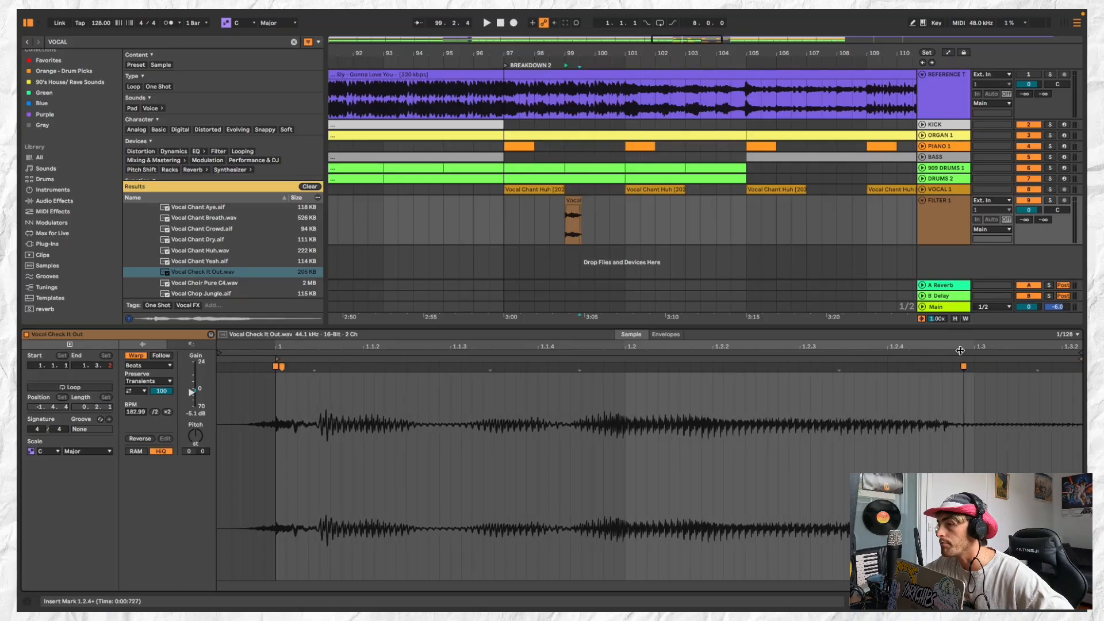
left_click_drag(961, 350, 837, 355)
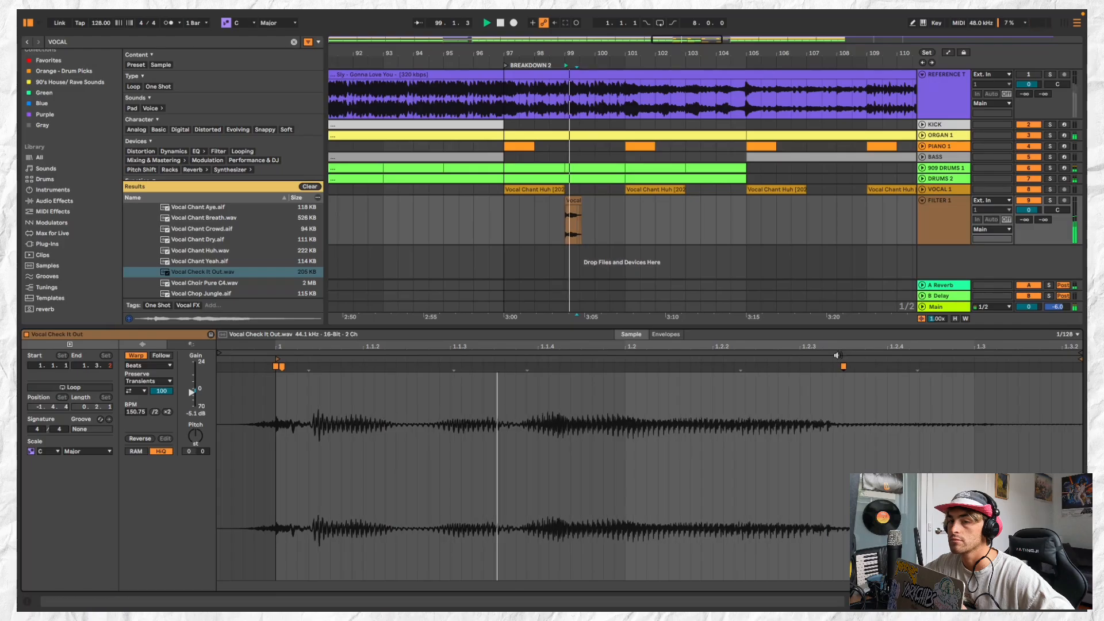
Set the Vocal Check It Out clip's warp mode to Complex and play it back
left_click(163, 366)
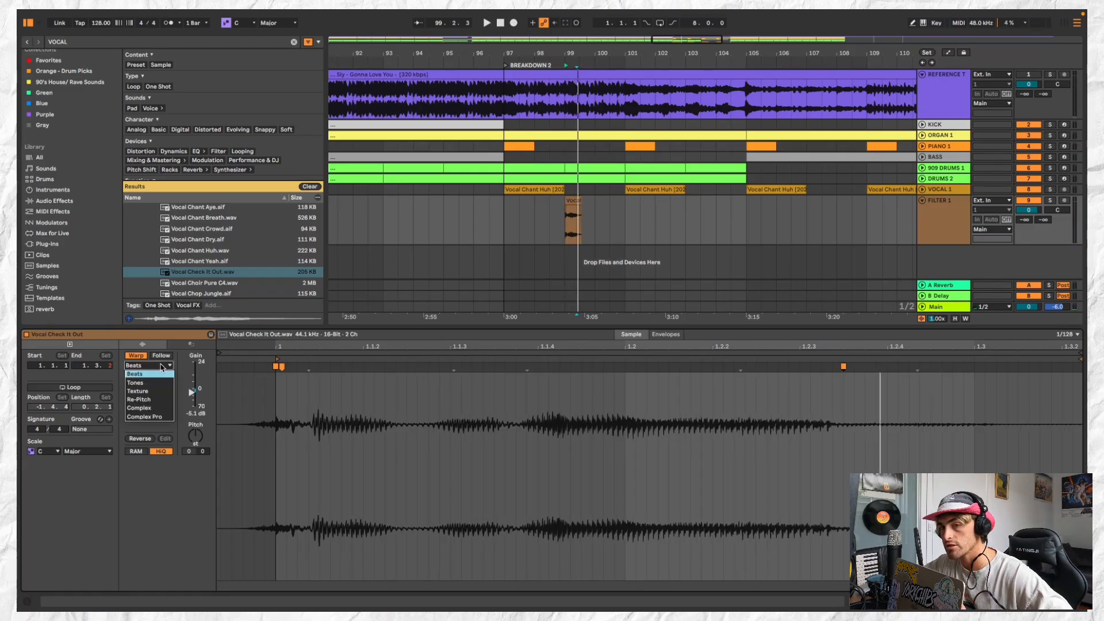
left_click(162, 366)
left_click(162, 366)
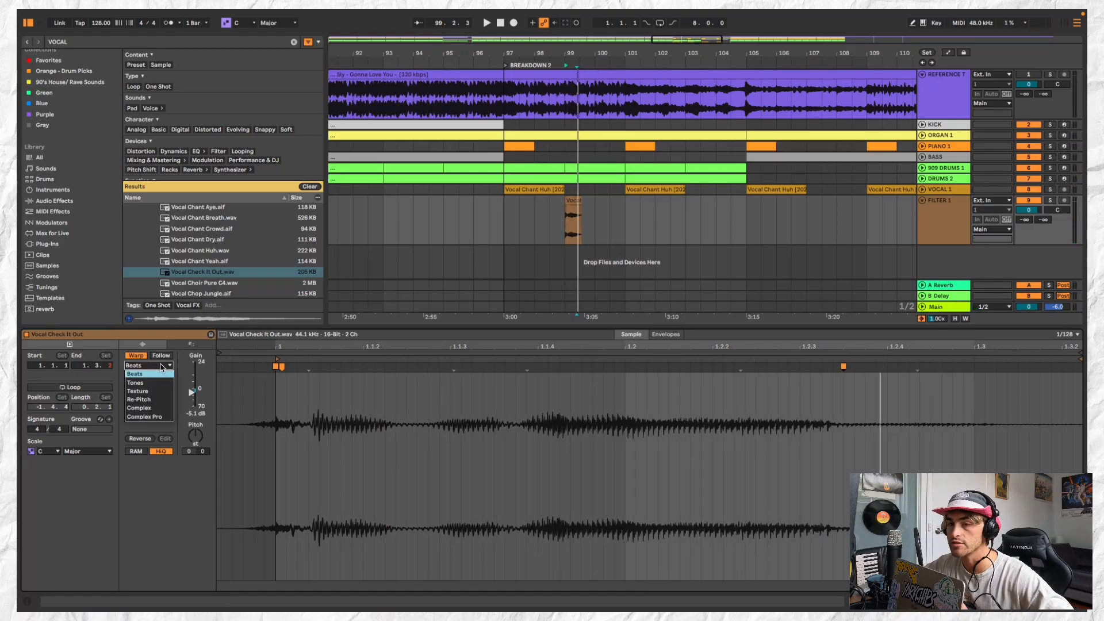
left_click(160, 409)
key("space")
Consolidate bars 97 to 101 on the FILTER 1 track into one four-bar clip containing the Vocal Check It Out hit
left_click(576, 201)
scroll(576, 199, "down", 3)
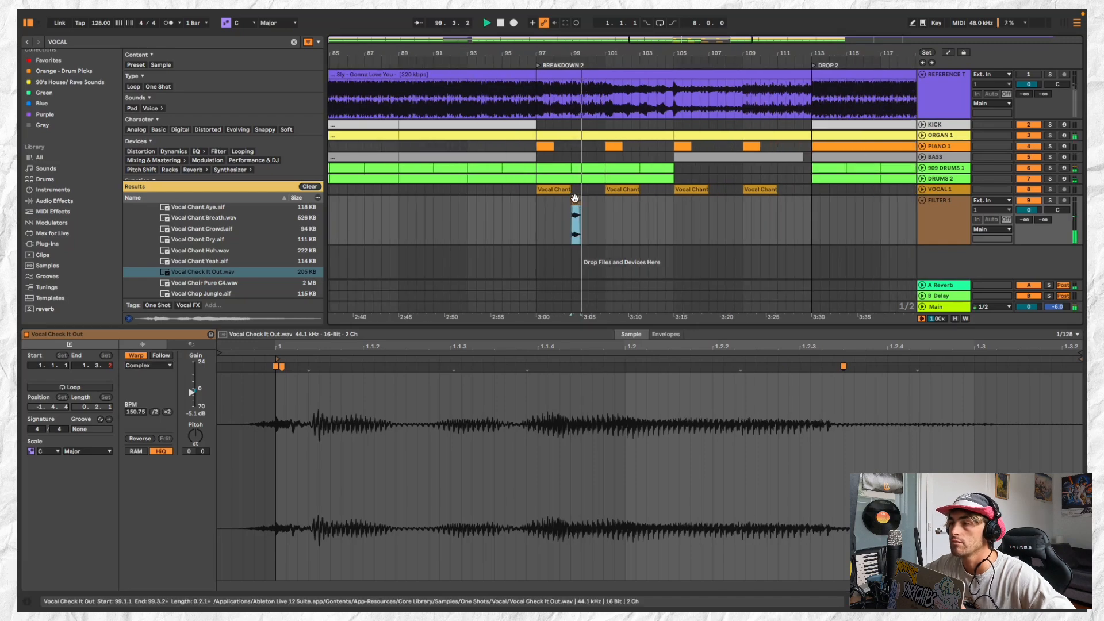
scroll(577, 199, "down", 2)
left_click_drag(601, 202, 543, 205)
key("space")
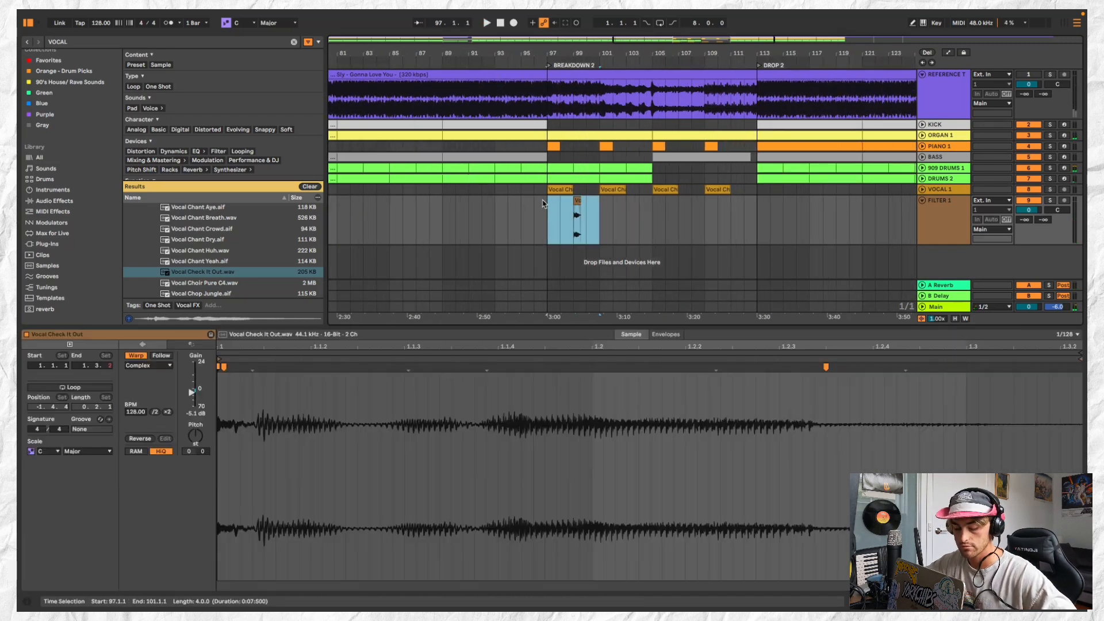
key("super+j")
Repeat the consolidated Vocal Check It Out clip through BREAKDOWN 2, filling bars 97 to 113
key("super+d")
left_click(587, 200)
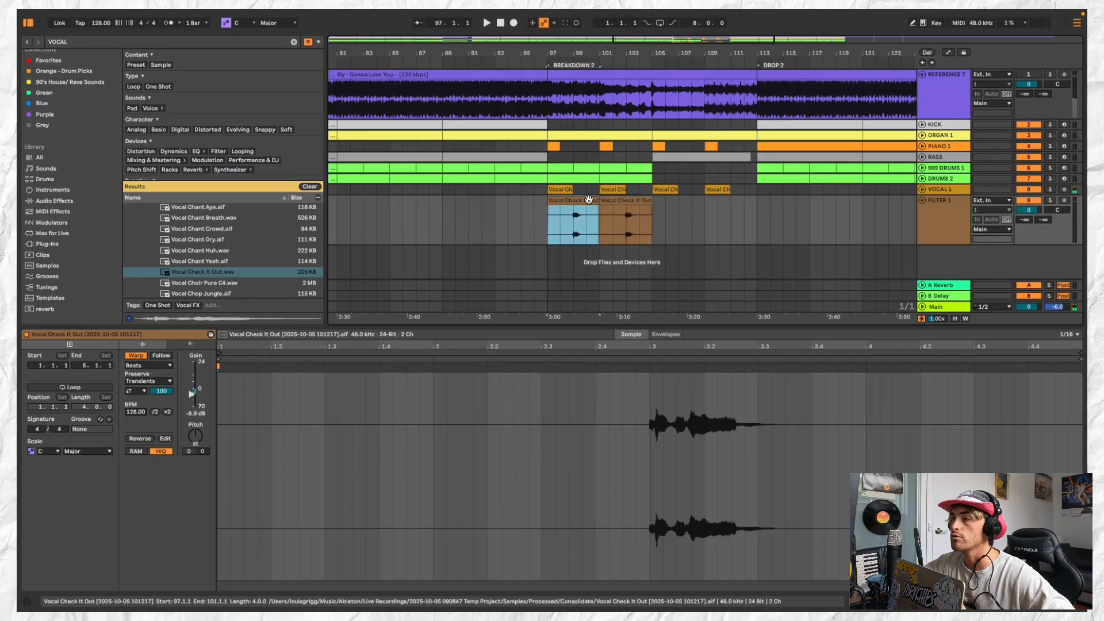
scroll(588, 200, "down", 1)
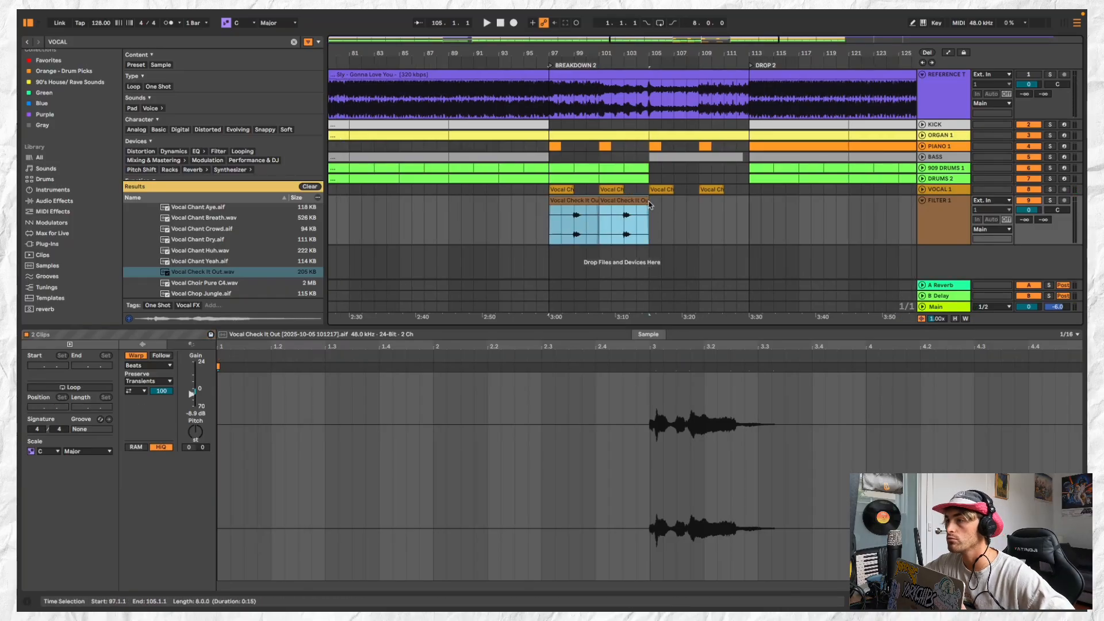
left_click(654, 207)
key("super+v")
key("space")
Transpose the first consolidated Vocal Check It Out clip at bar 97 by +3 semitones and set its warp mode to Complex
left_click(571, 201)
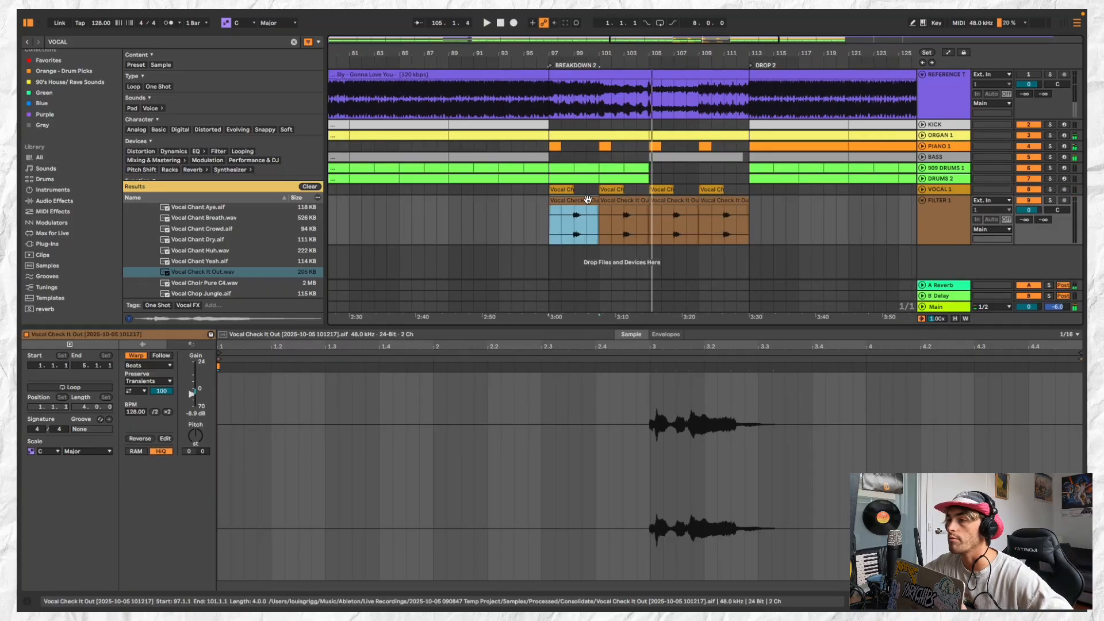
key("space")
left_click(577, 228)
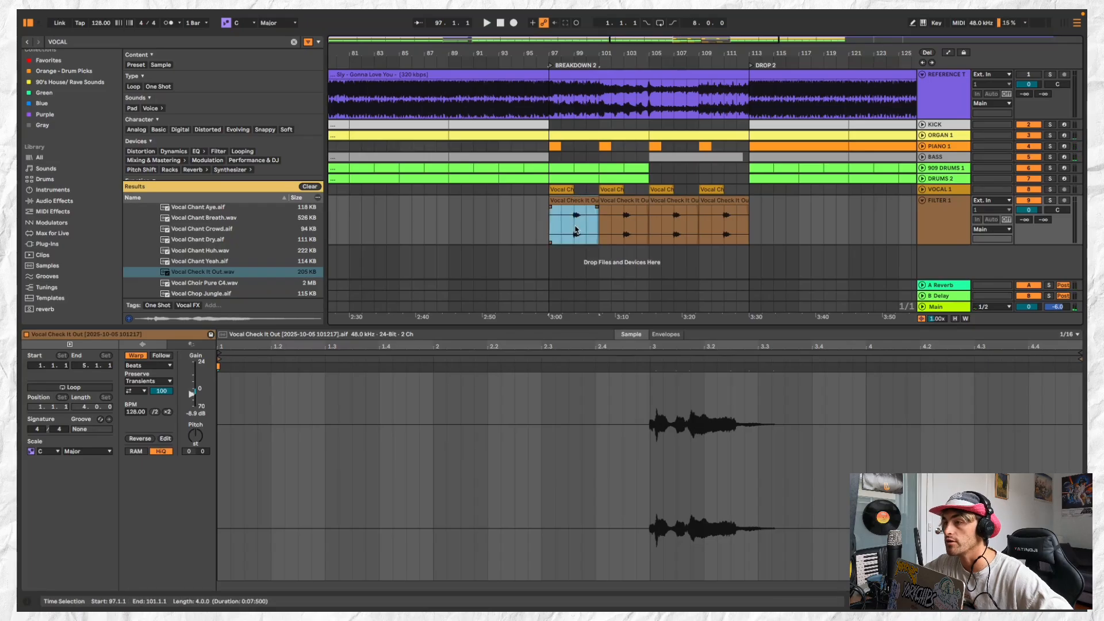
left_click(580, 197)
left_click(581, 201)
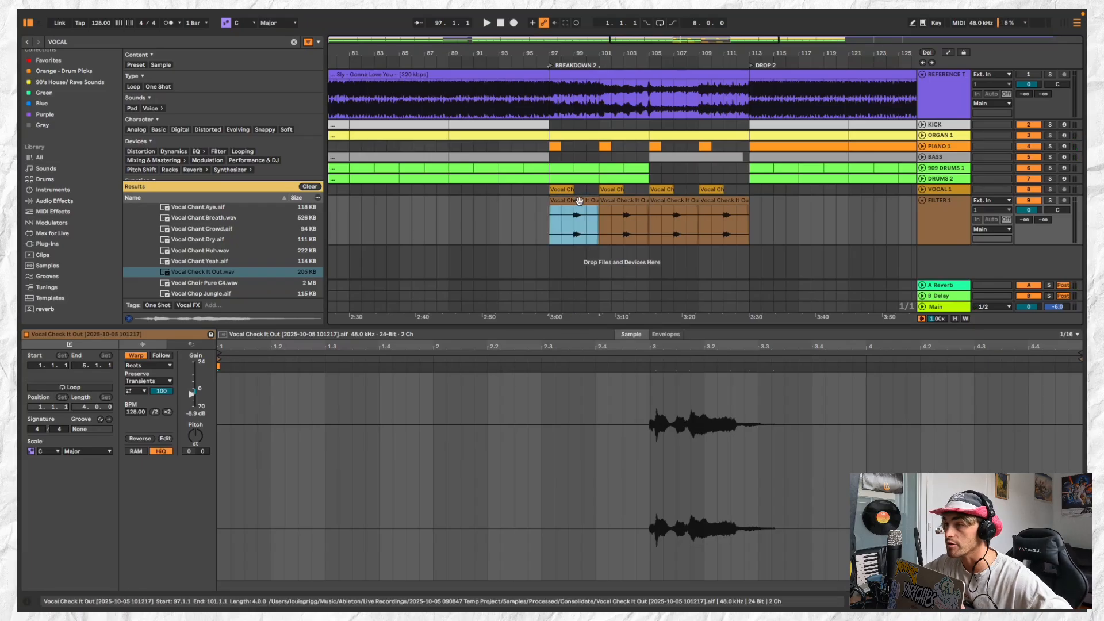
left_click(196, 436)
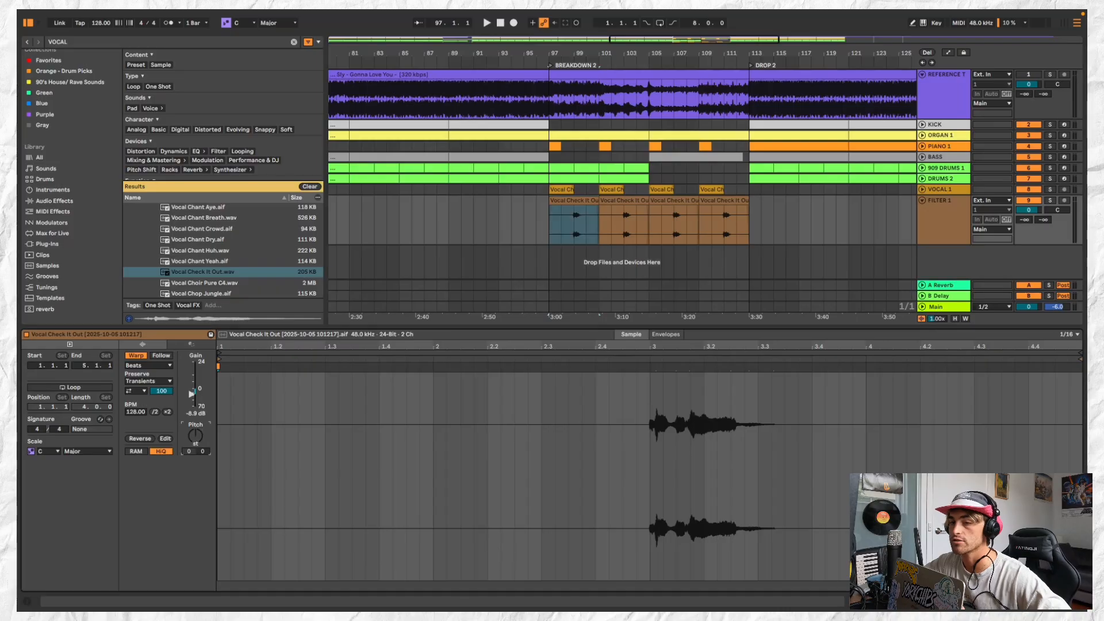
left_click(149, 365)
left_click(159, 410)
Audition the transposed vocal hit around bar 99
left_click(571, 202)
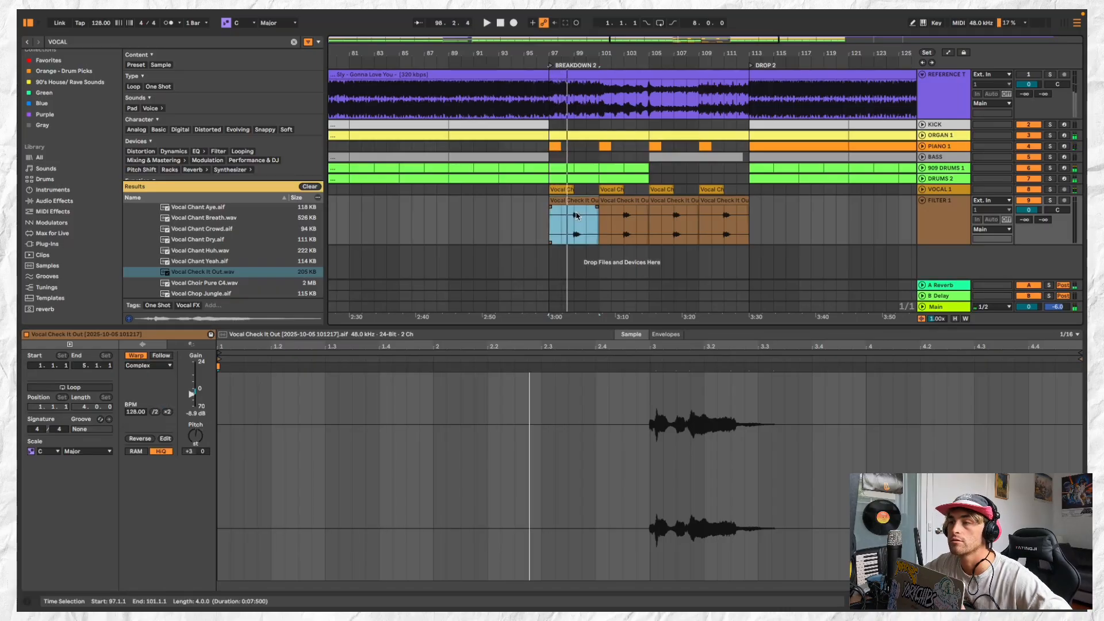
key("space")
key("space")
left_click(574, 221)
key("space")
key("space")
key("space")
key("space")
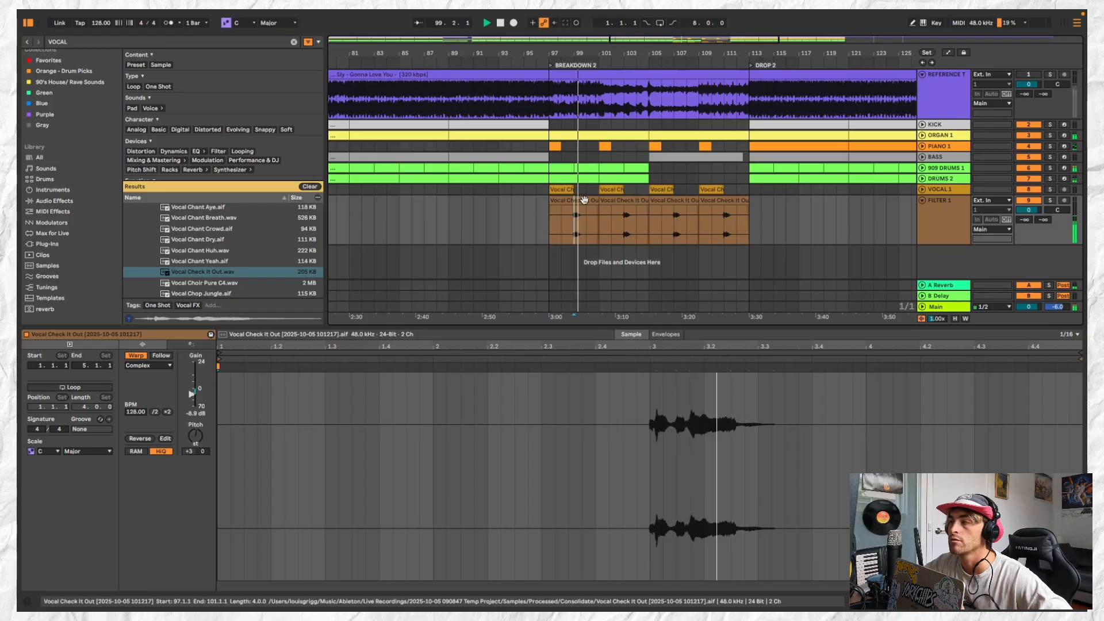
Rename the FILTER 1 track to VOCAL 2 and add a Reverb to it with Dry/Wet at 41%
left_click(950, 215)
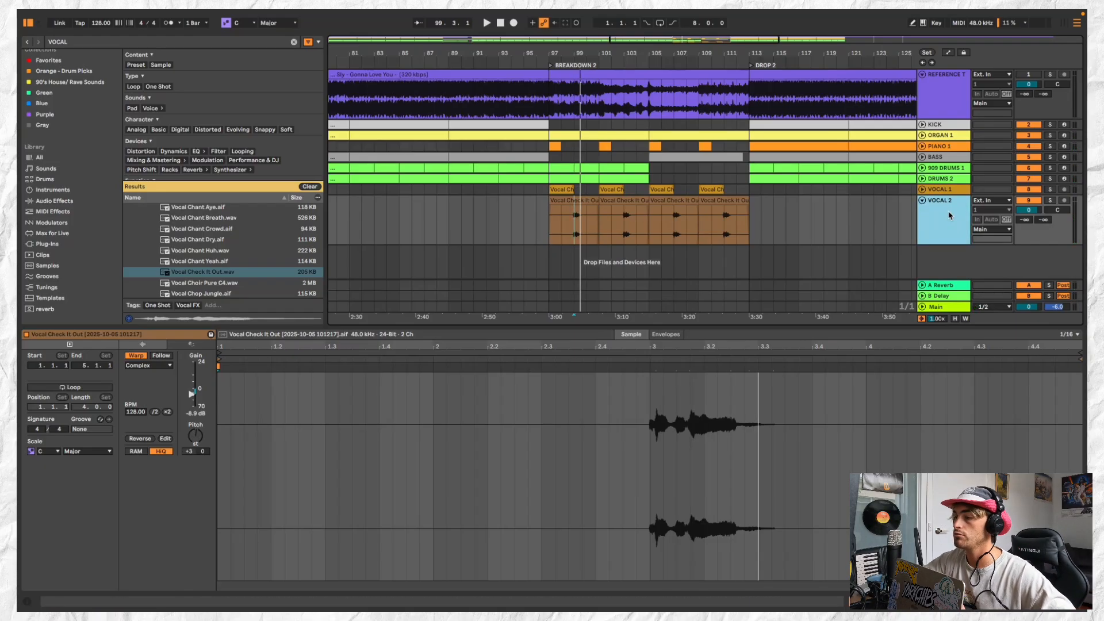
double_click(950, 215)
left_click(131, 40)
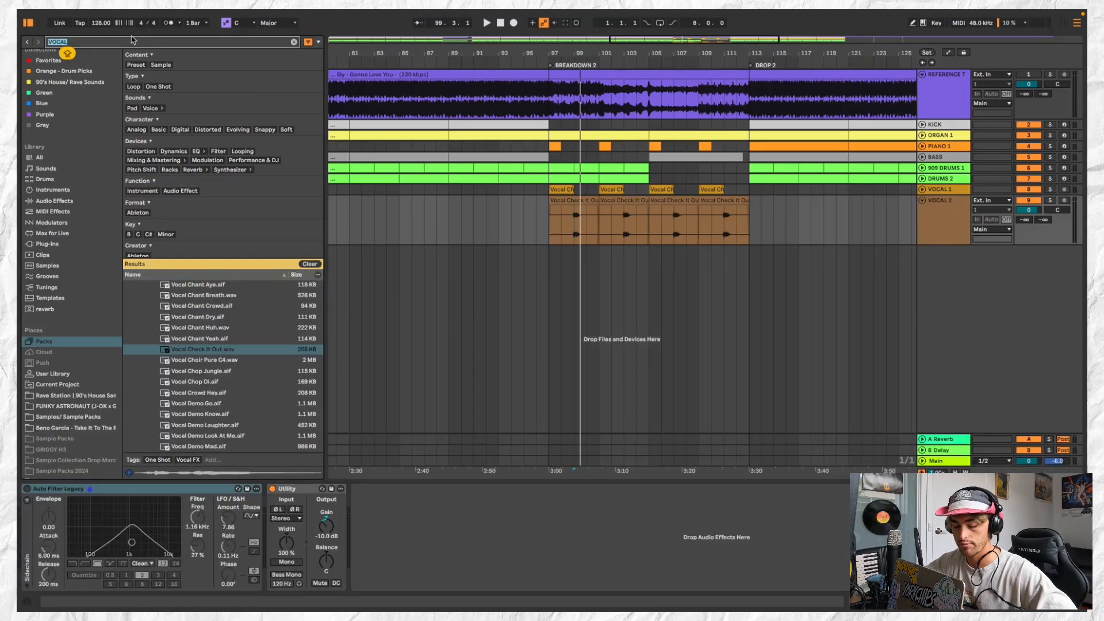
type("REVERB")
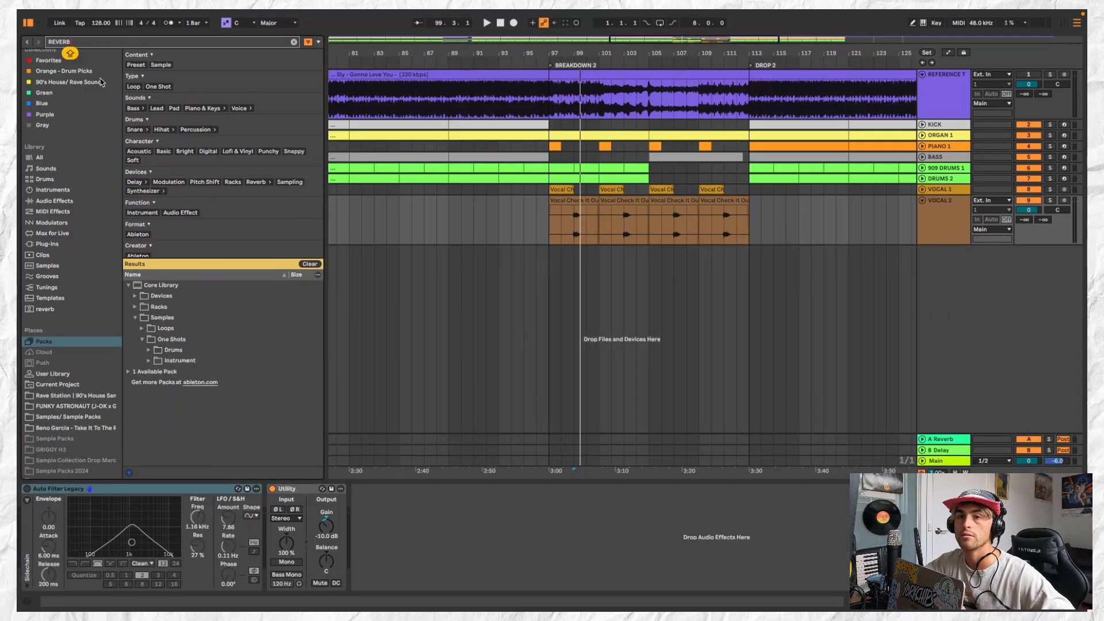
left_click(73, 157)
double_click(200, 87)
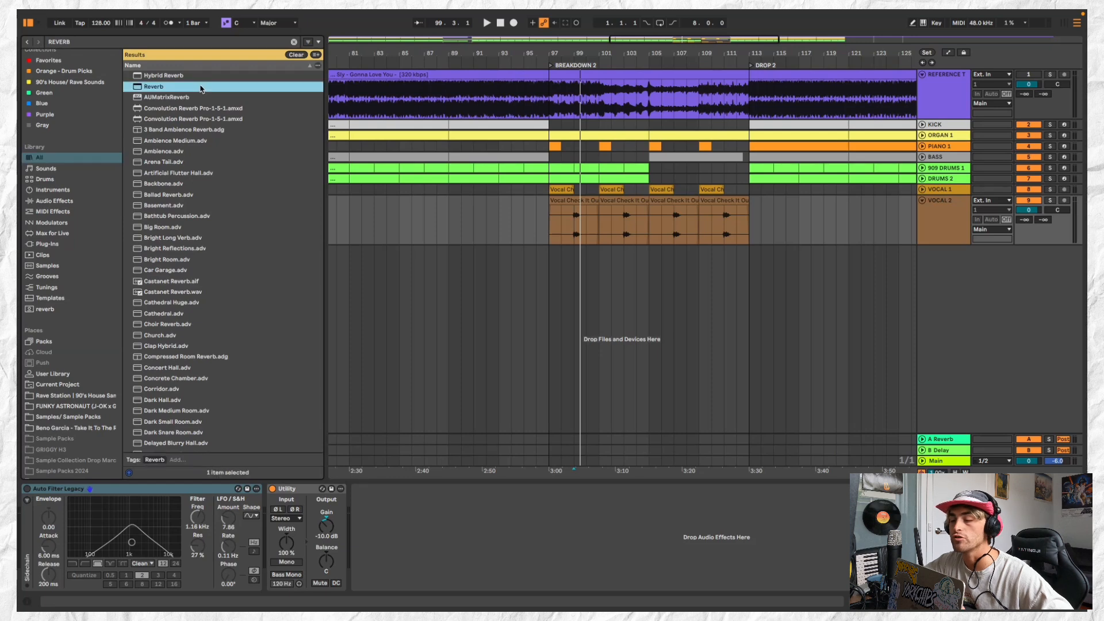
key("space")
left_click_drag(626, 575, 625, 588)
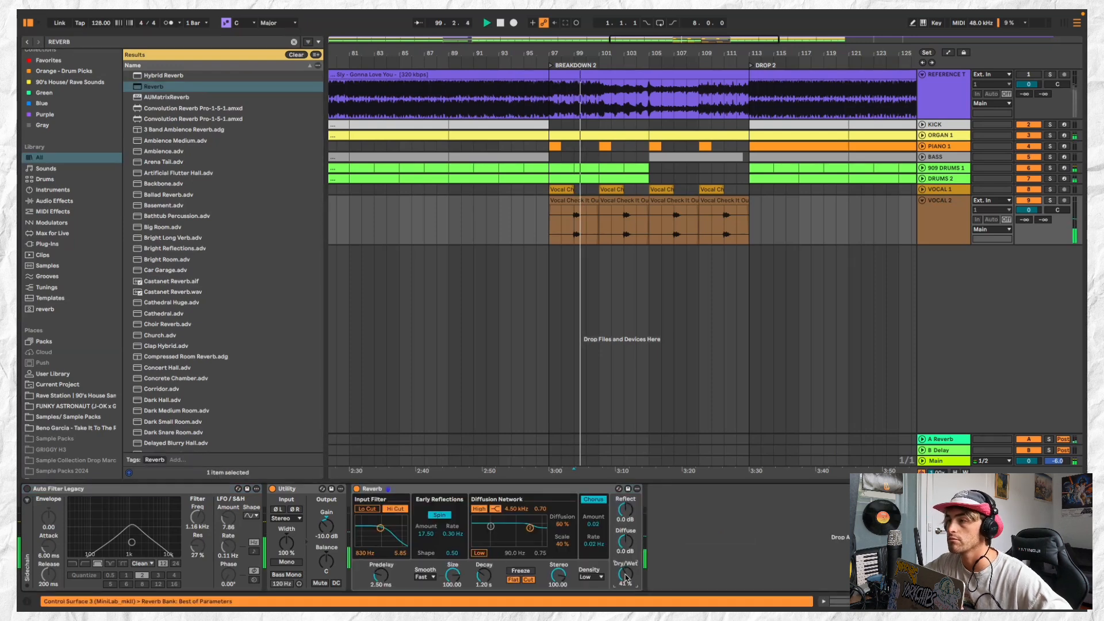
Copy bars 97 to 105 of the VOCAL 1 and VOCAL 2 tracks and paste them at bar 105
left_click(580, 199)
left_click(644, 189, "shift")
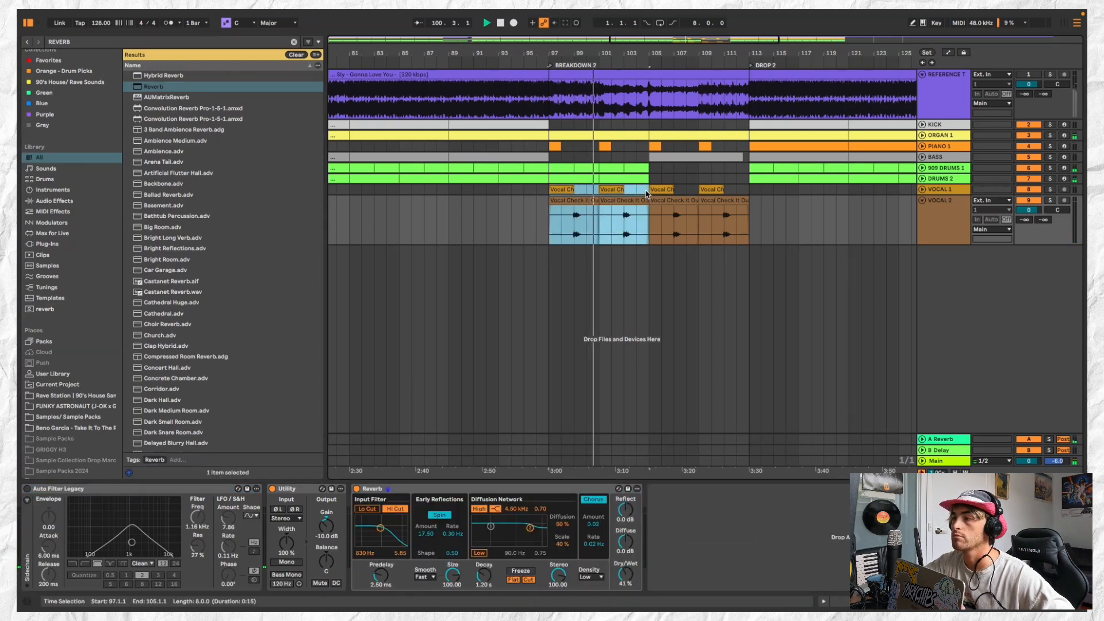
key("super+c")
left_click(659, 187)
key("super+v")
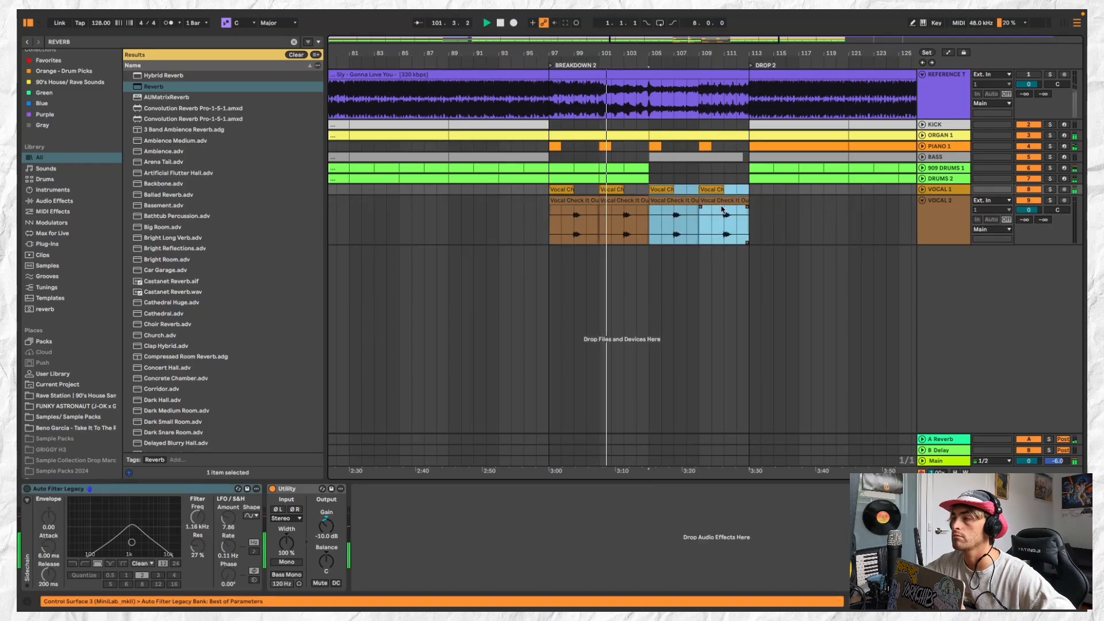
Paste the copied vocal section at bars 113 and 121 in DROP 2, and collapse the VOCAL 2 track
left_click(750, 190)
key("super+v")
key("minus")
left_click(820, 190)
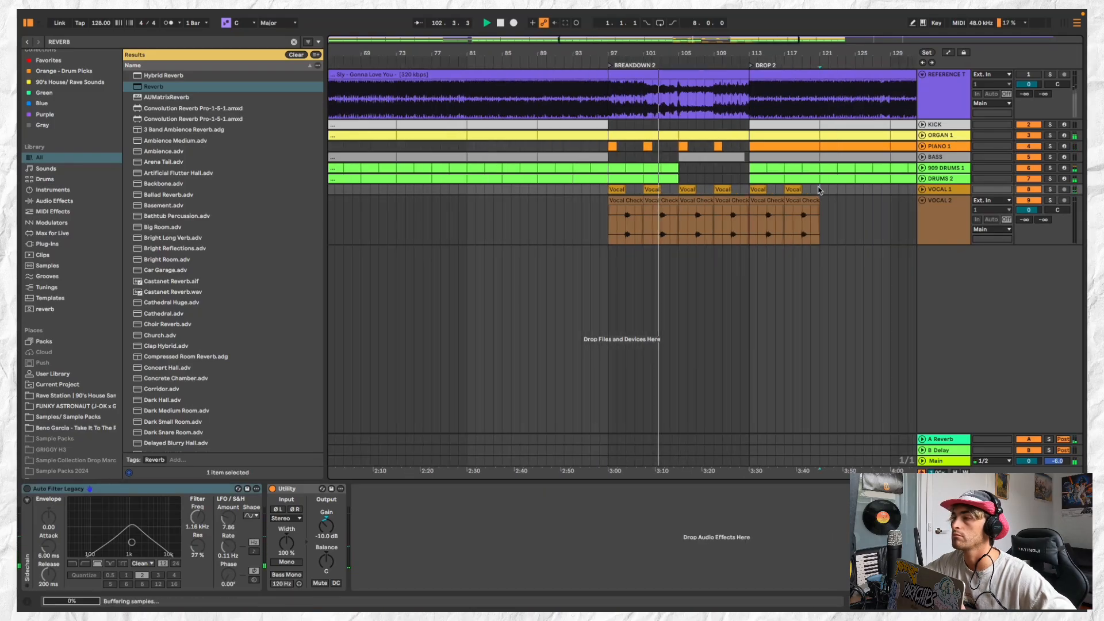
key("super+v")
scroll(820, 190, "right", 2)
left_click(922, 200)
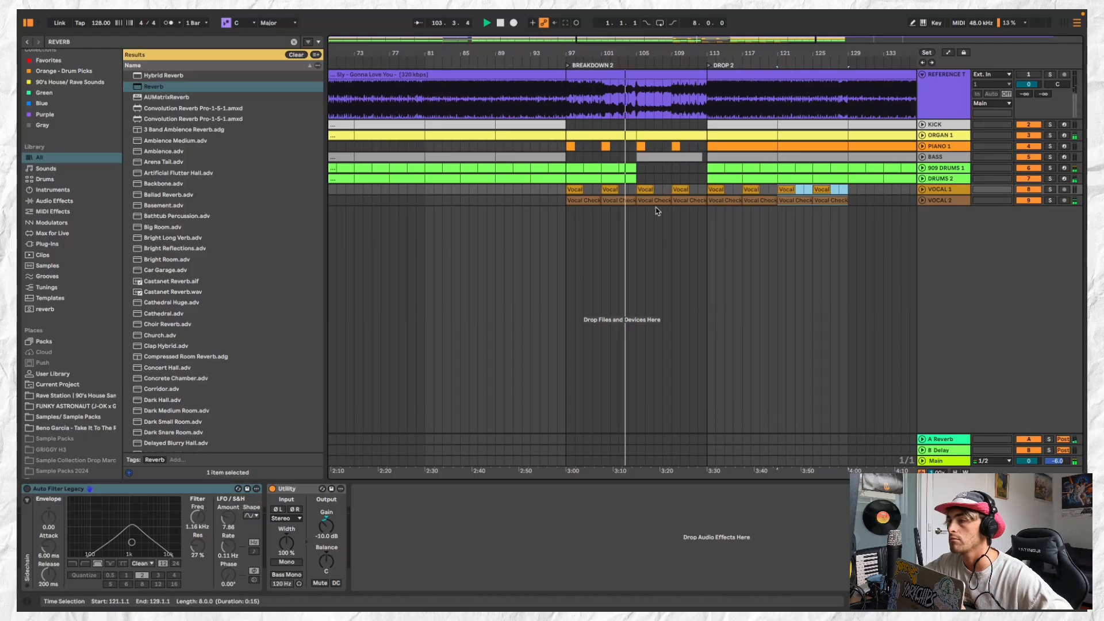
Stop playback and slightly lower the gain of the Vocal Check It Out clip at bar 101
left_click(626, 201)
key("space")
double_click(625, 200)
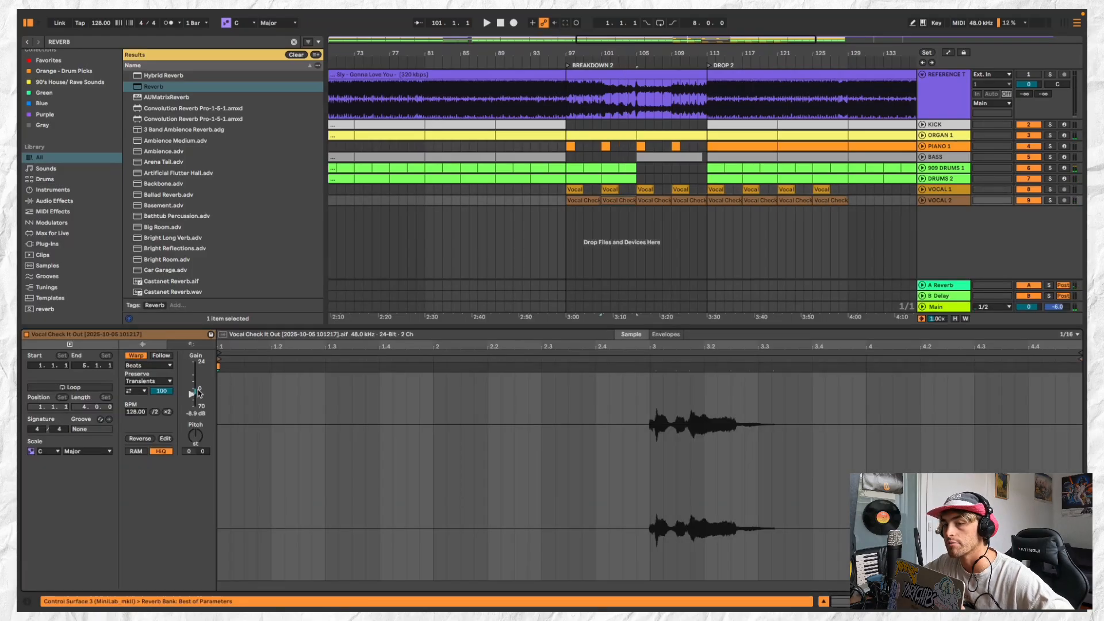
left_click_drag(192, 395, 194, 397)
Copy the VOCAL 2 clip pair from bars 97 to 105 over its repeats up to bar 129
left_click(585, 200)
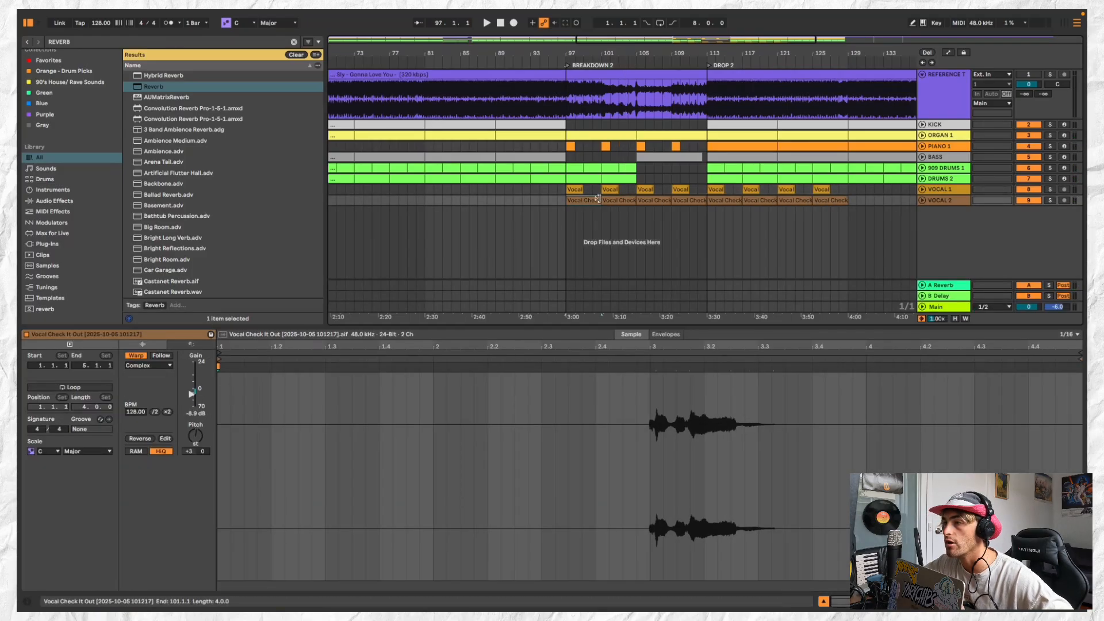
left_click(621, 198, "shift")
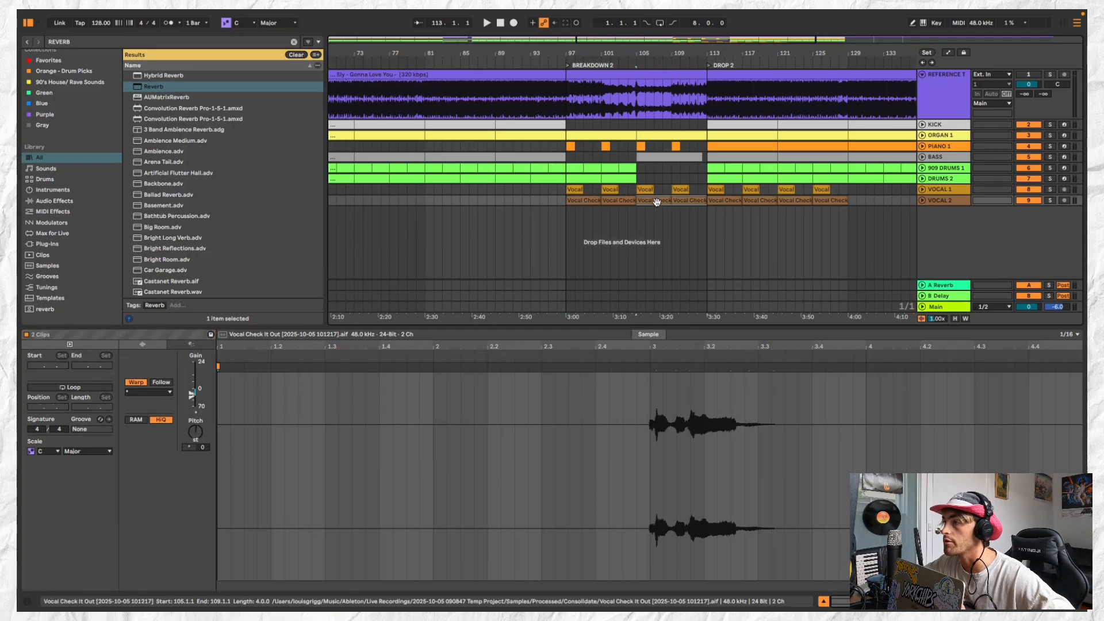
left_click(796, 199)
key("super+v")
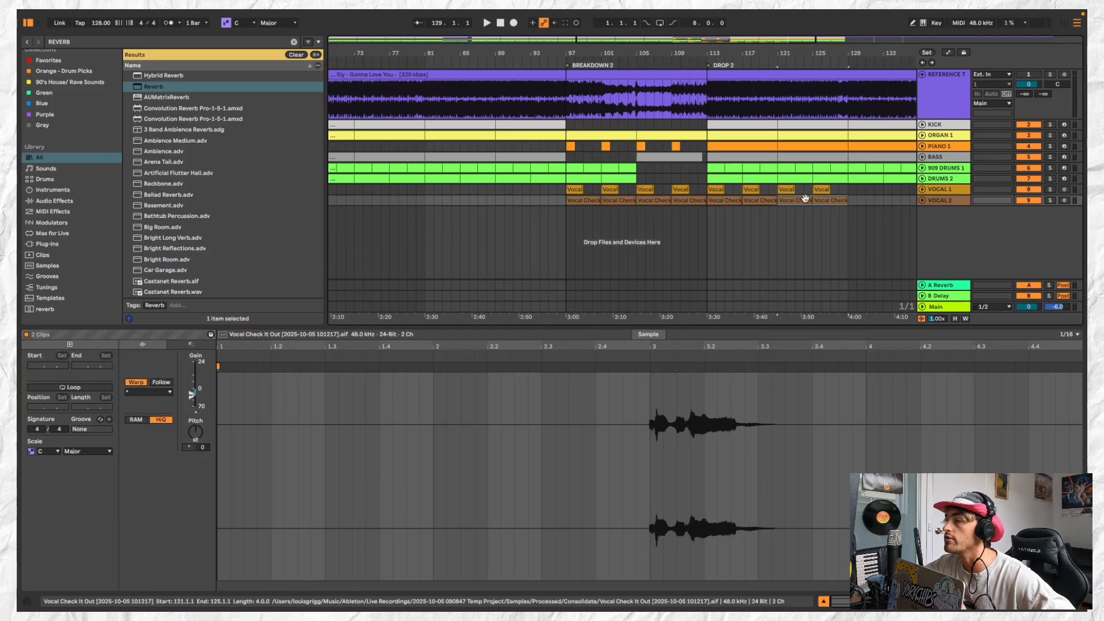
Audition the transition into DROP 2 with both vocal tracks, replaying from bar 113
left_click(922, 189)
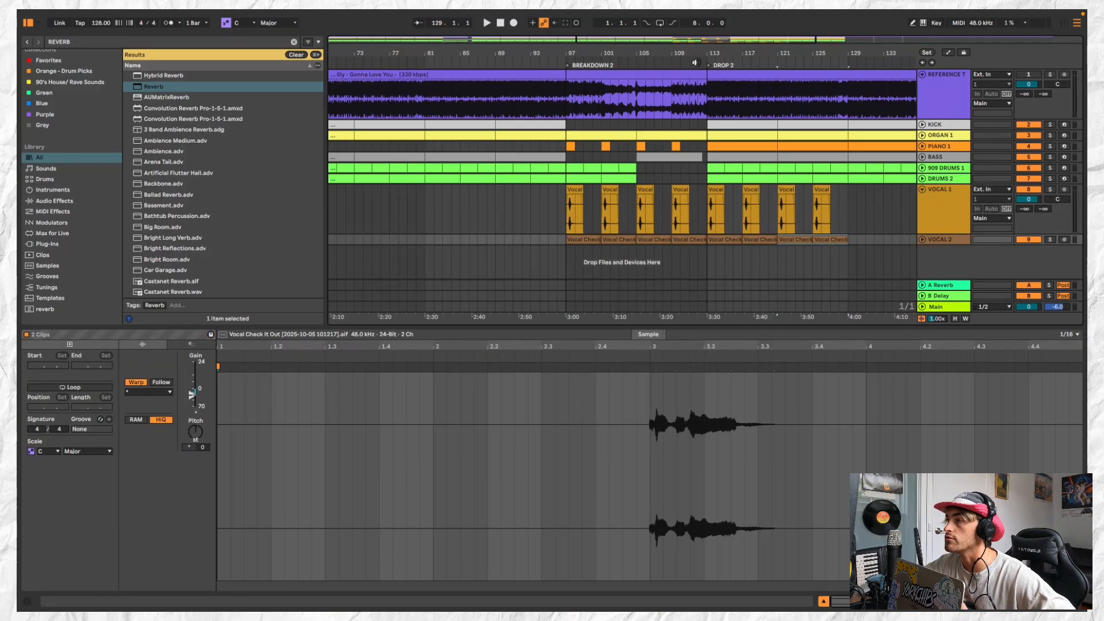
left_click(696, 62)
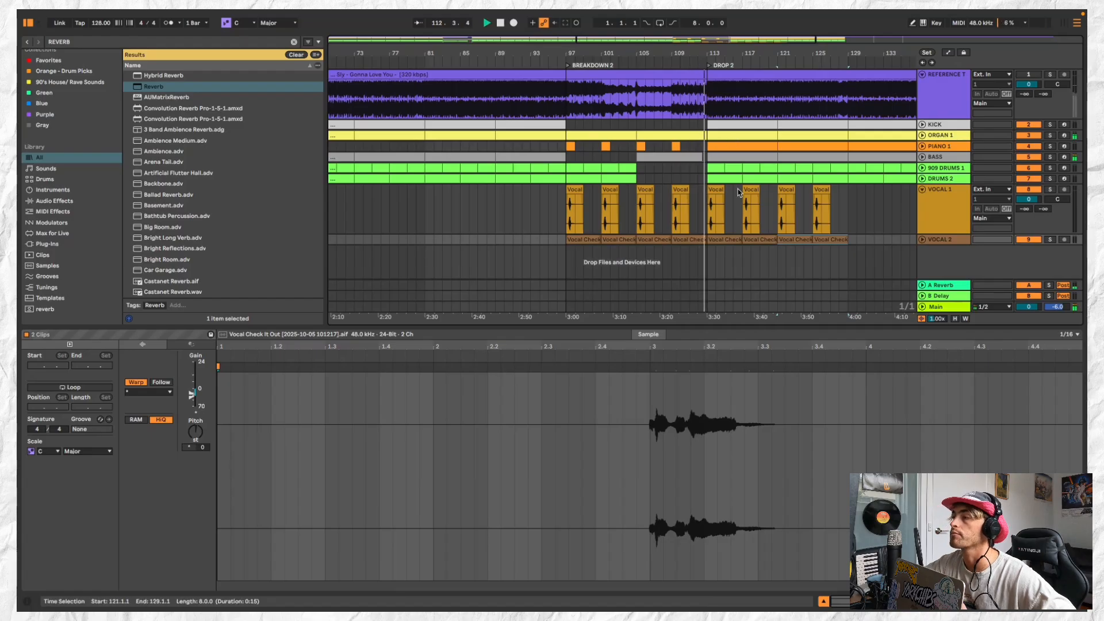
left_click(923, 190)
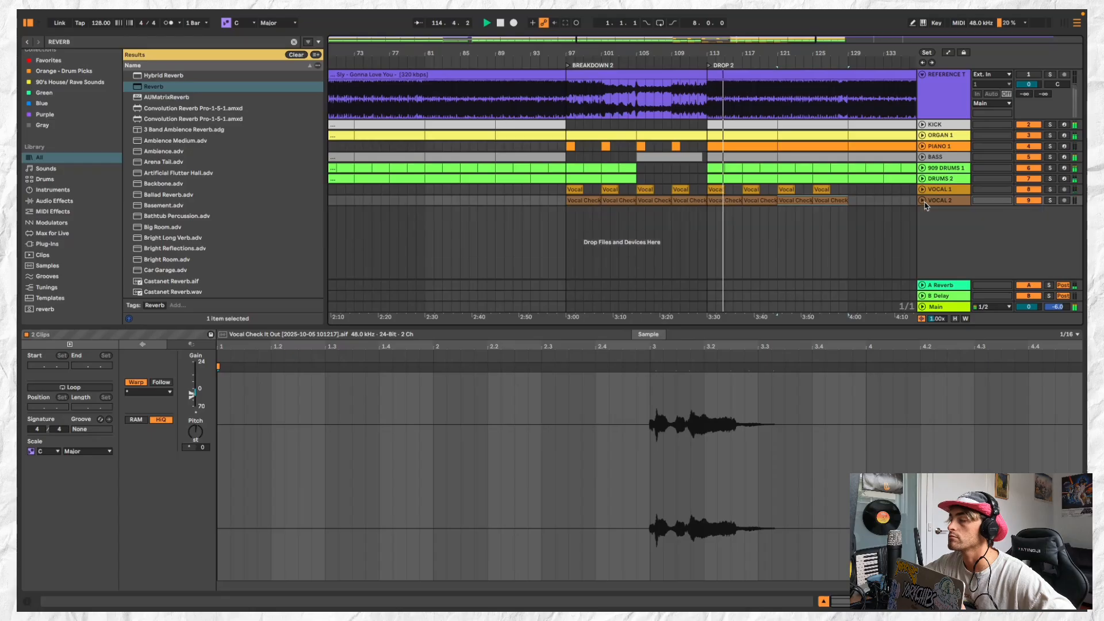
left_click(729, 200)
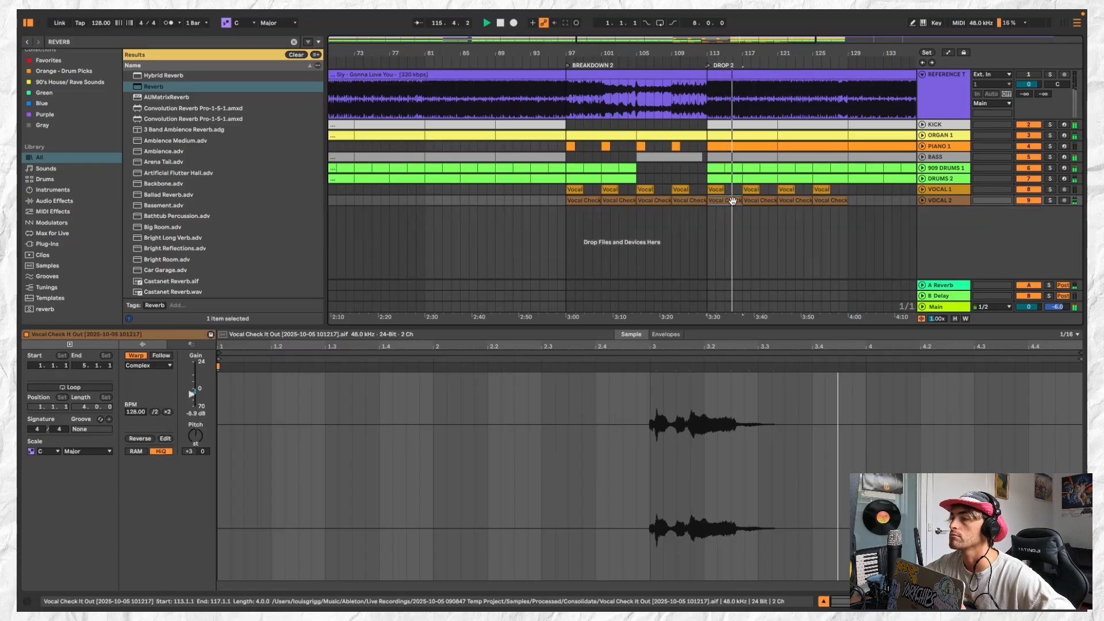
scroll(732, 201, "up", 3)
key("space")
key("space")
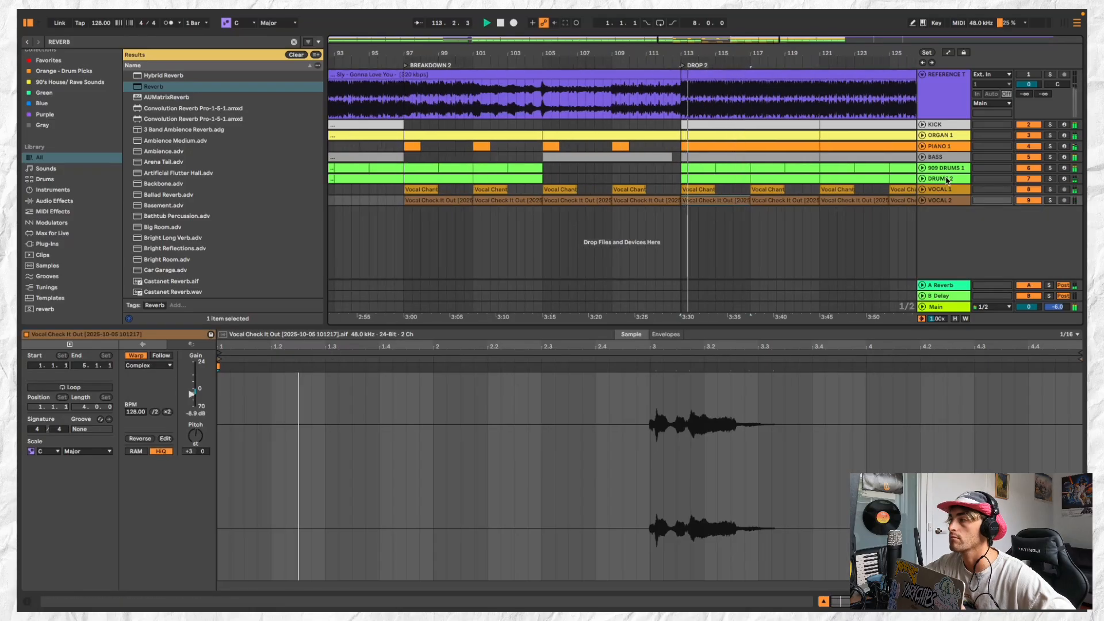
Expand the VOCAL 2 track and split its first DROP 2 clip at bar 115, where the vocal starts
left_click_drag(924, 206, 924, 245)
scroll(716, 216, "up", 3)
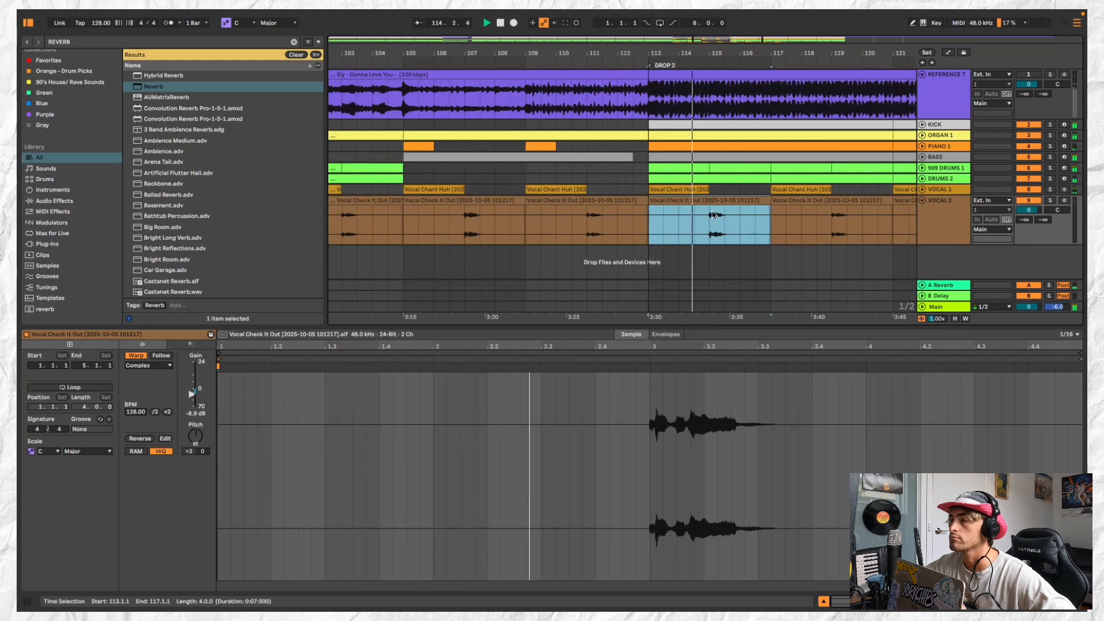
left_click(713, 215)
key("ctrl+e")
scroll(754, 201, "down", 3)
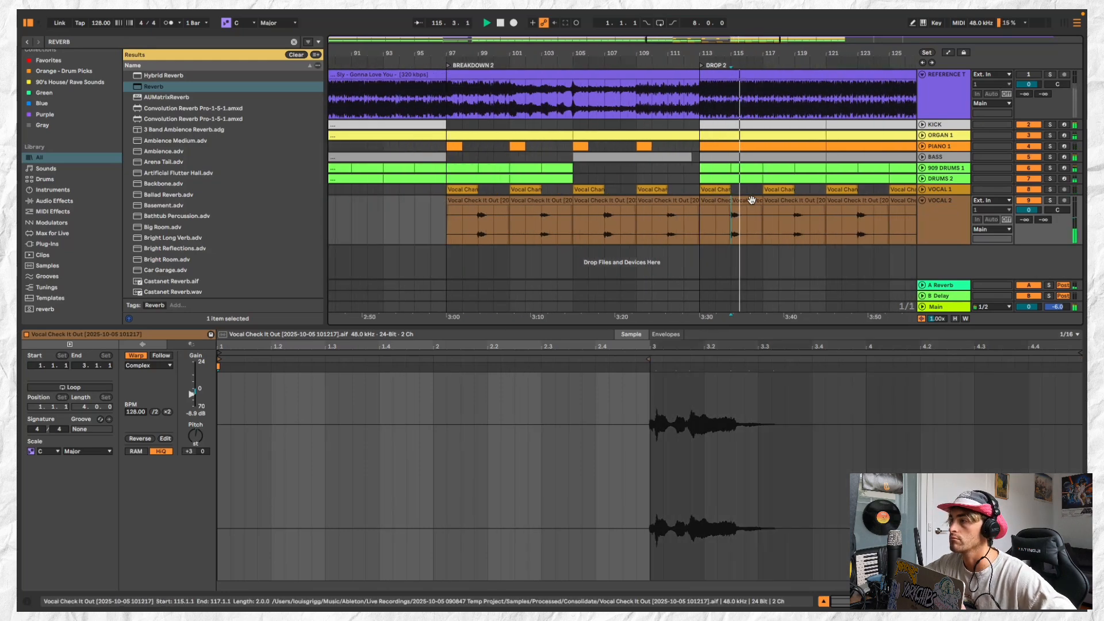
Add a Delay after the Reverb on the VOCAL 2 track
left_click(939, 216)
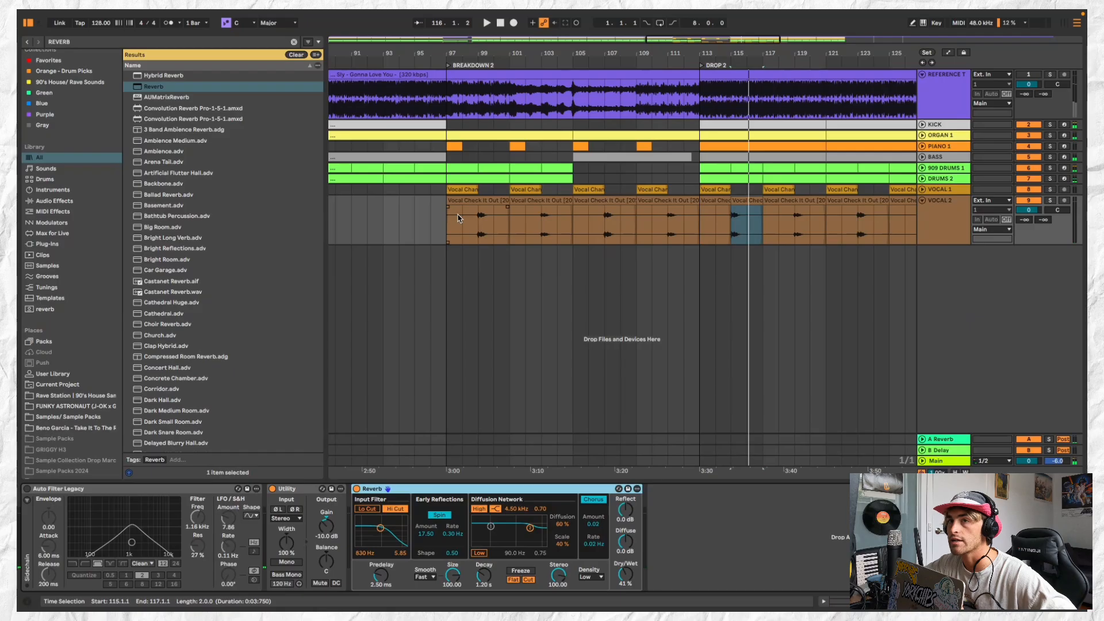
left_click(169, 42)
type("DELAY")
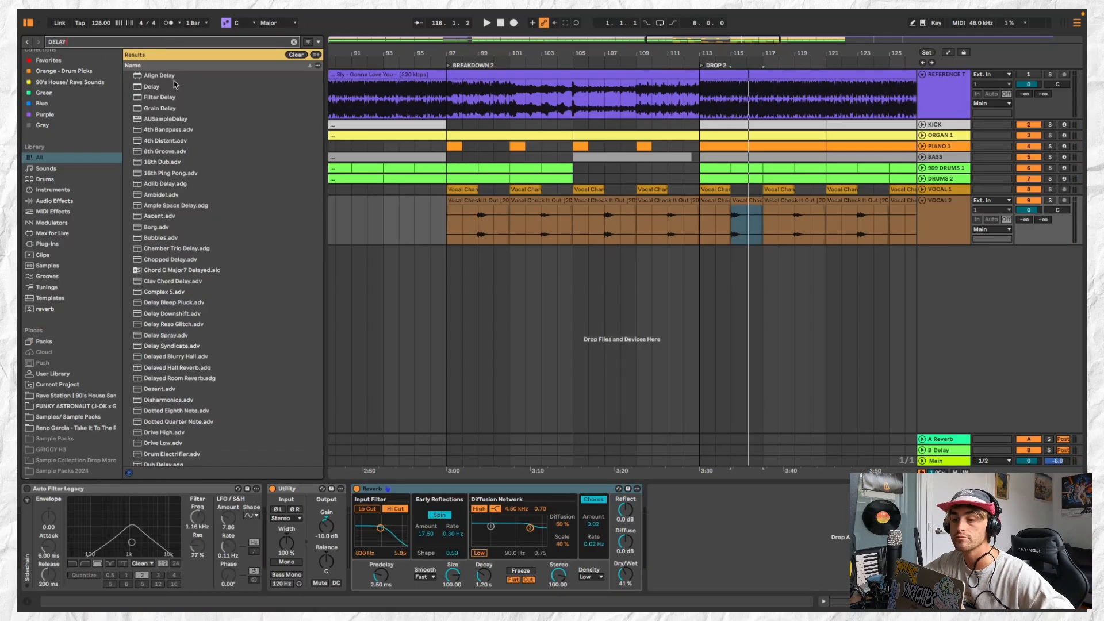
left_click_drag(175, 84, 709, 555)
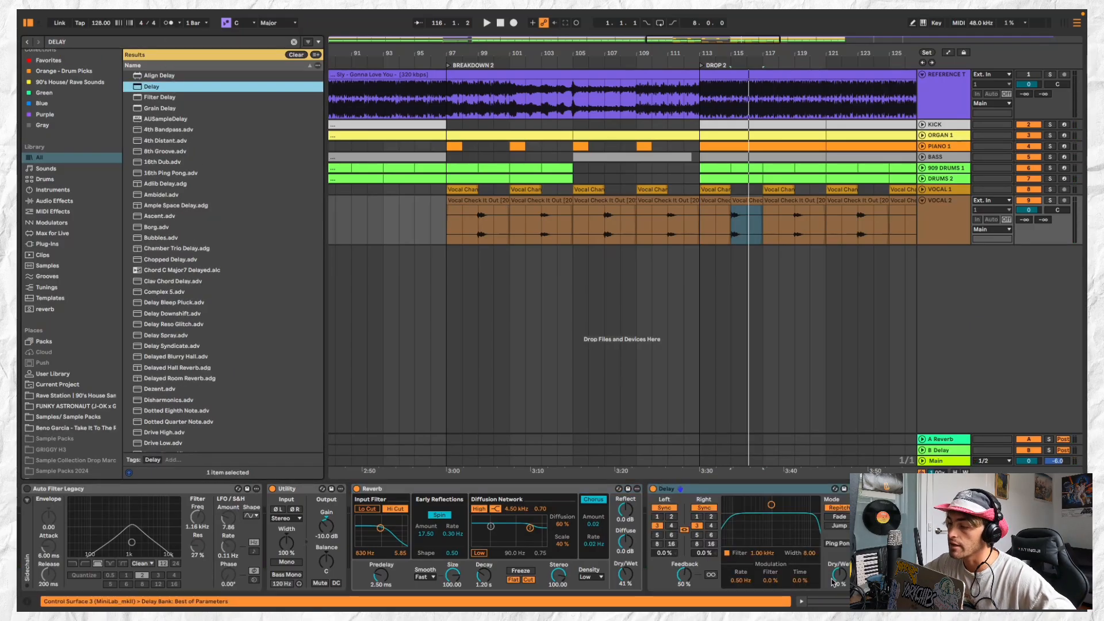
Set the VOCAL 2 Delay to 18% feedback and 14% dry/wet, and insert an EQ Eight between its Utility and Reverb
left_click_drag(832, 582, 832, 590)
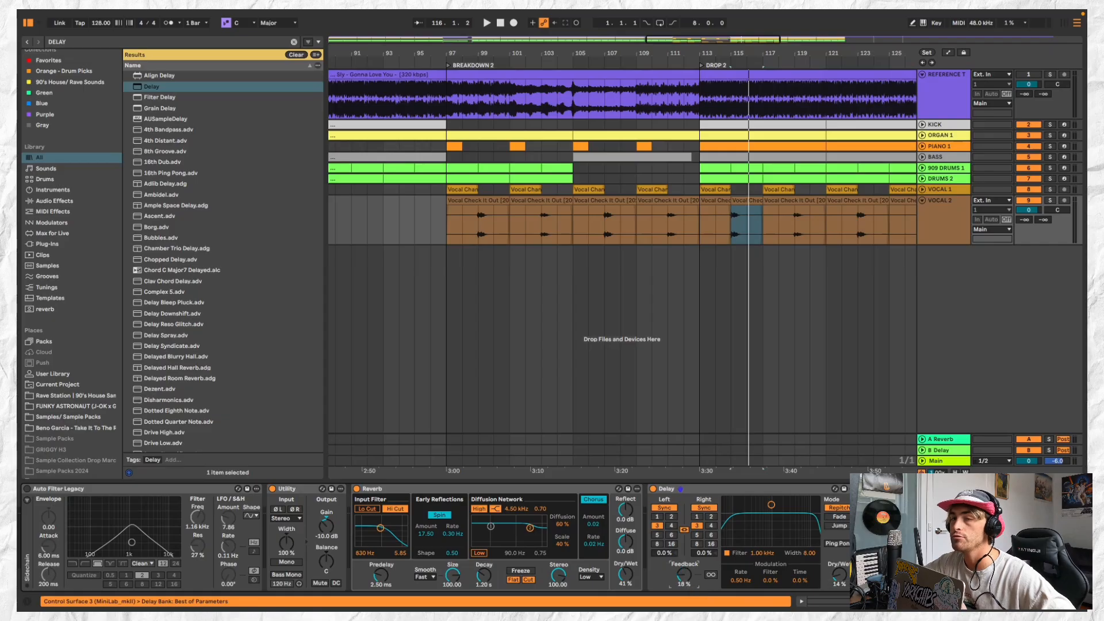
left_click(208, 44)
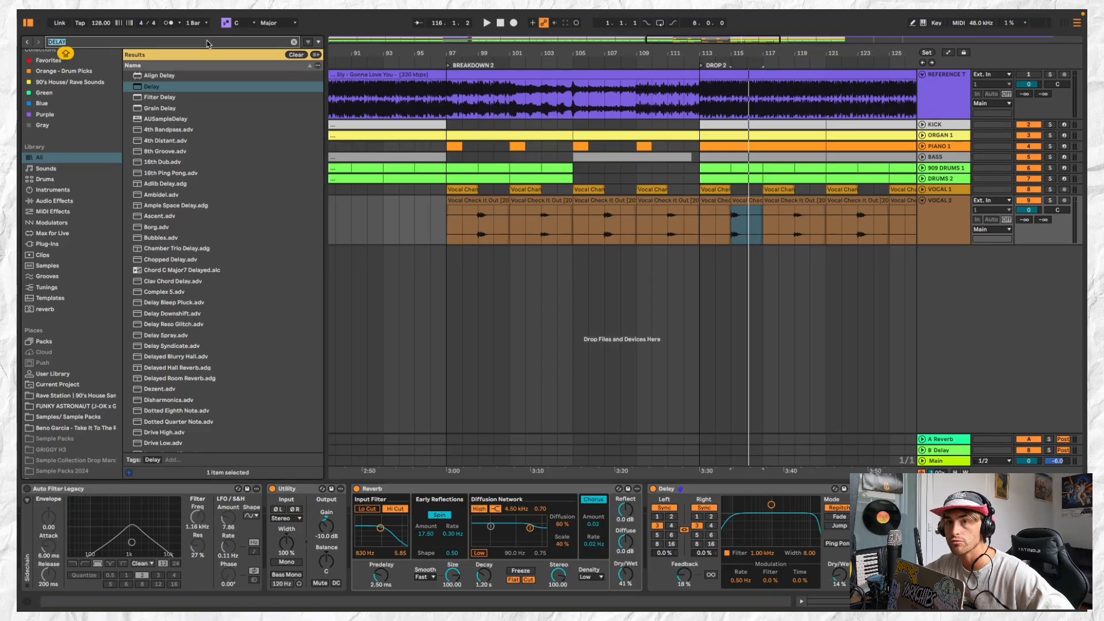
type("EQ")
left_click(197, 87)
left_click_drag(284, 308, 350, 506)
Set band 1 of the VOCAL 2 EQ Eight to a low cut at 330 Hz while the drop plays
key("space")
left_click(394, 577)
left_click(395, 525)
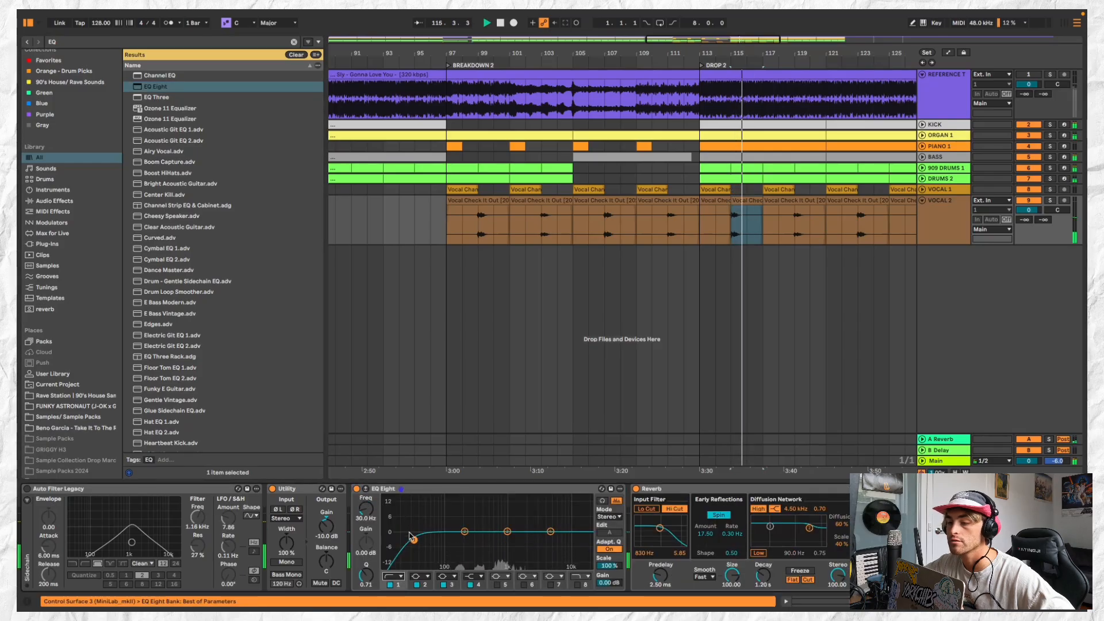
left_click_drag(414, 531, 478, 540)
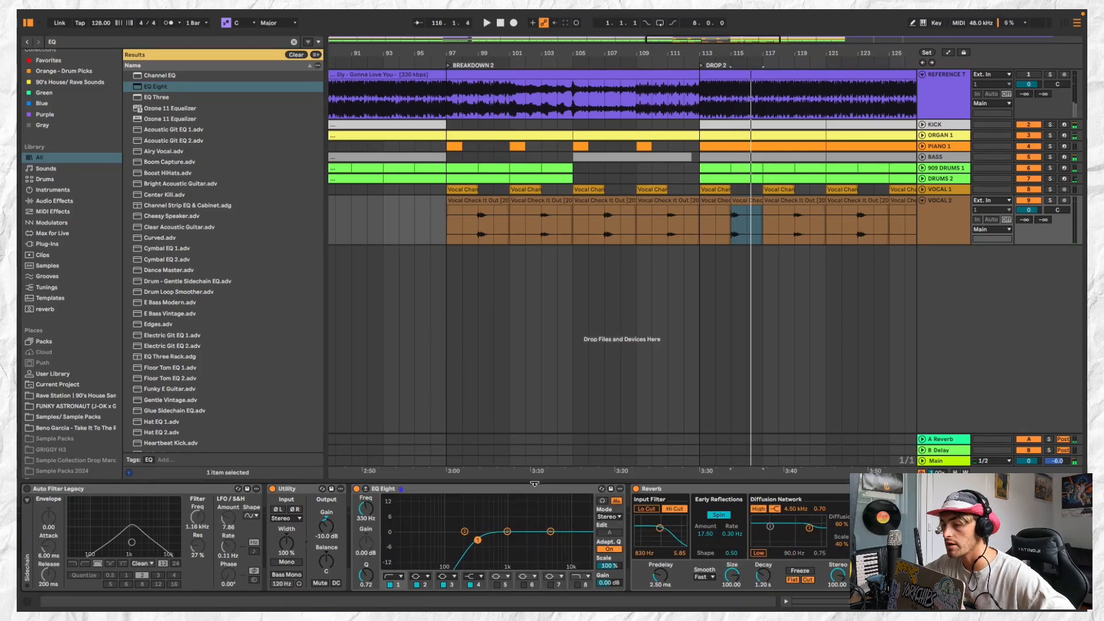
Add an EQ Eight after the Utility on VOCAL 1 with a band 1 low cut at 211 Hz
left_click(949, 192)
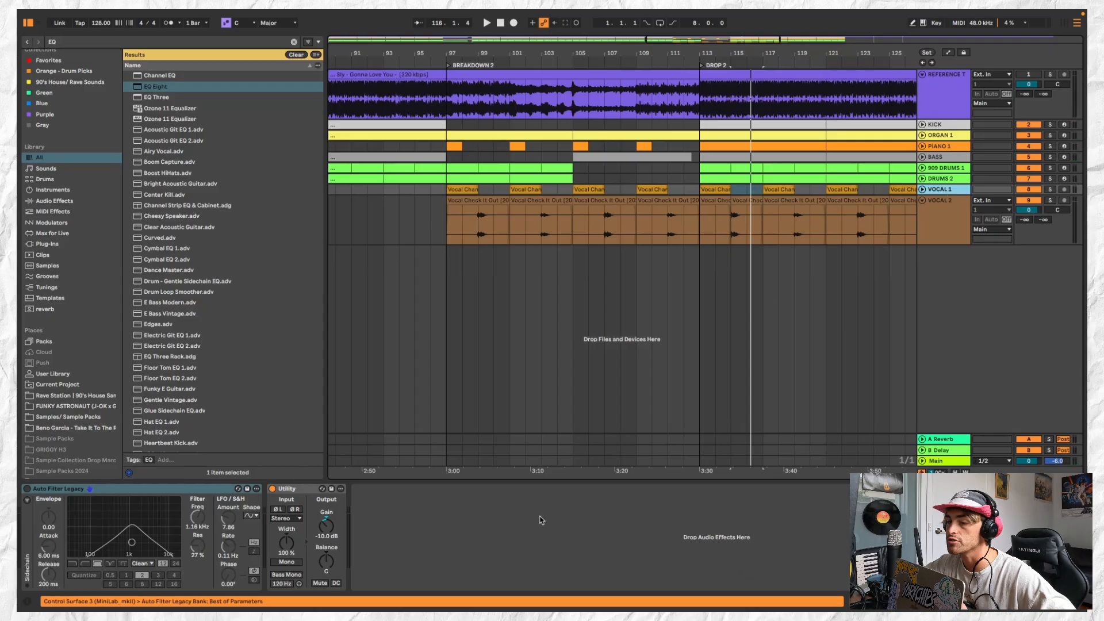
left_click(730, 217)
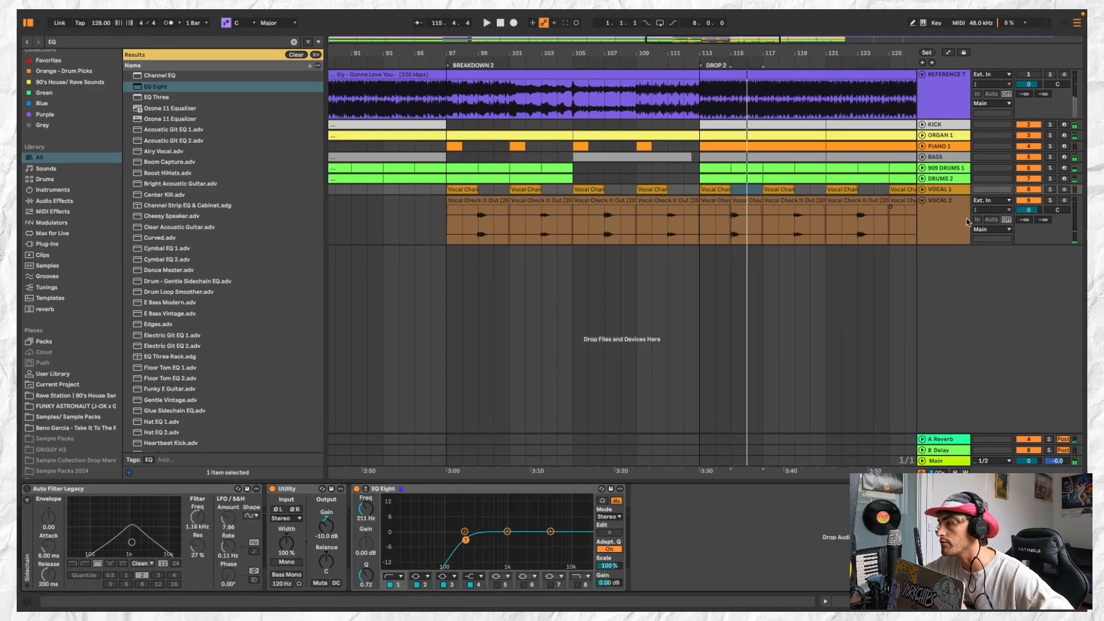
Pan VOCAL 1 to 11L and VOCAL 2 to 11R, leaving both tracks collapsed
left_click(968, 223)
left_click_drag(1057, 211, 1057, 205)
left_click(923, 191)
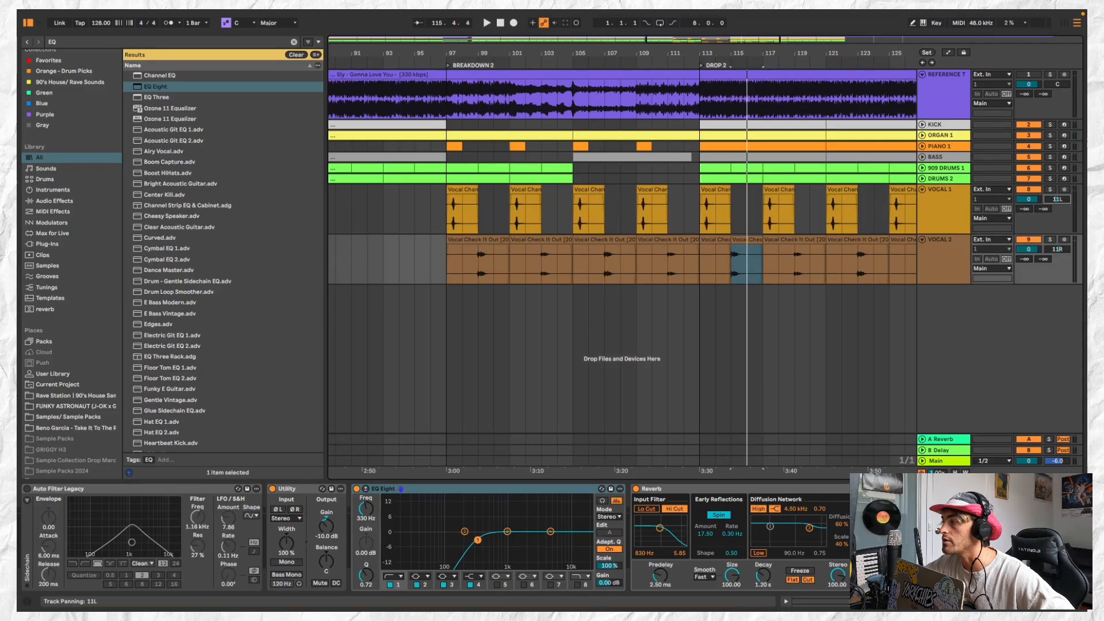
left_click(923, 189)
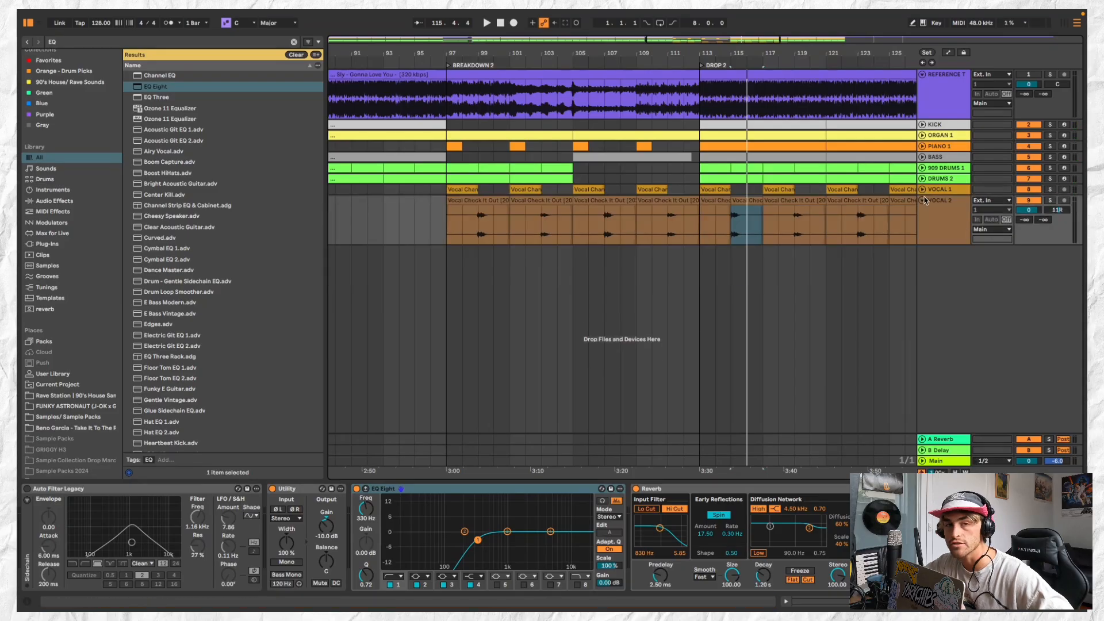
left_click(923, 201)
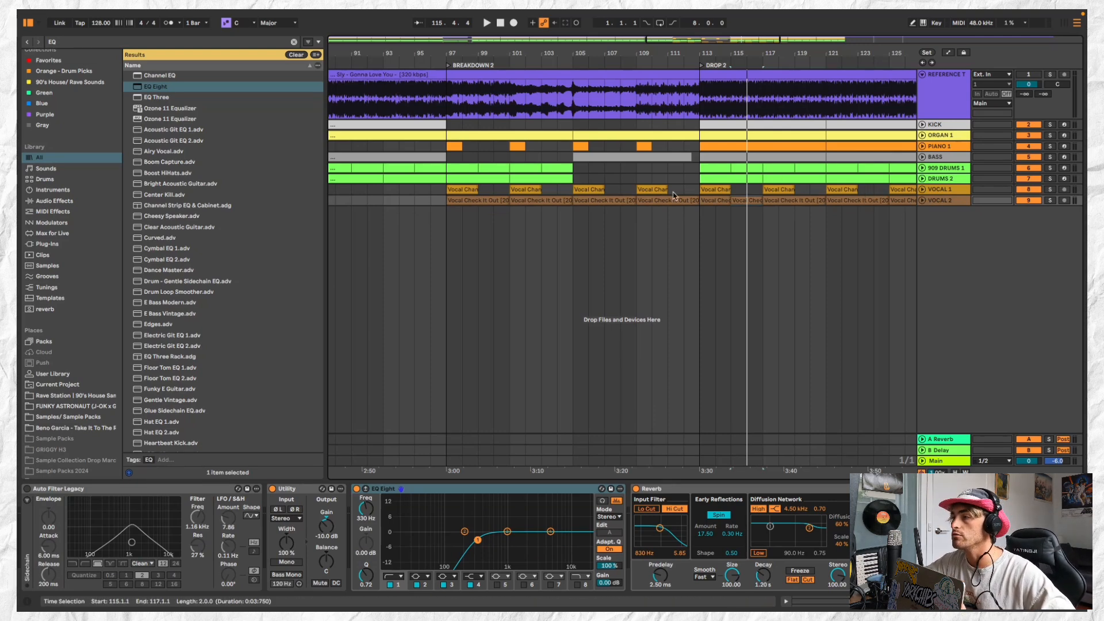
Play the transition into DROP 2 from bar 111 and add an EQ Eight to the Main track
scroll(671, 193, "down", 3)
left_click(669, 128)
key("space")
scroll(668, 128, "down", 6)
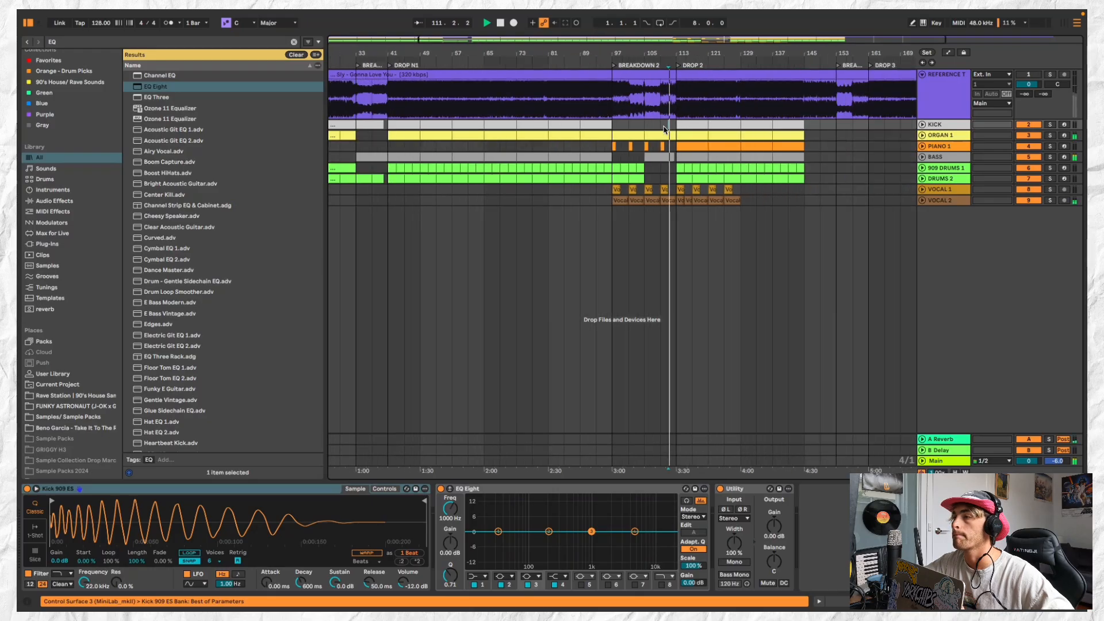
scroll(769, 195, "up", 2)
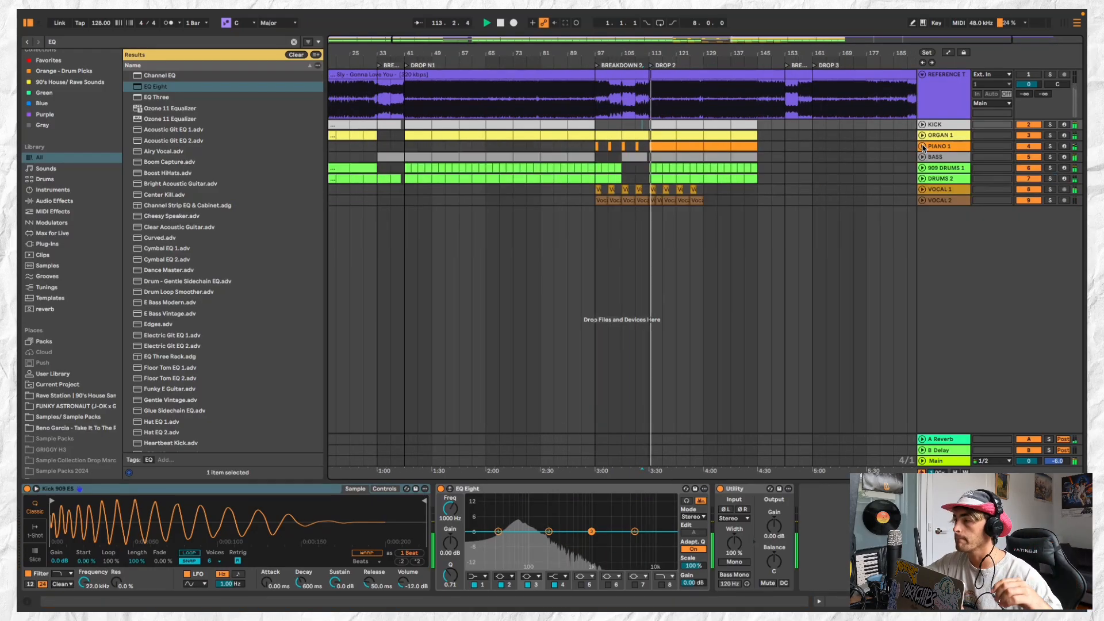
left_click(940, 462)
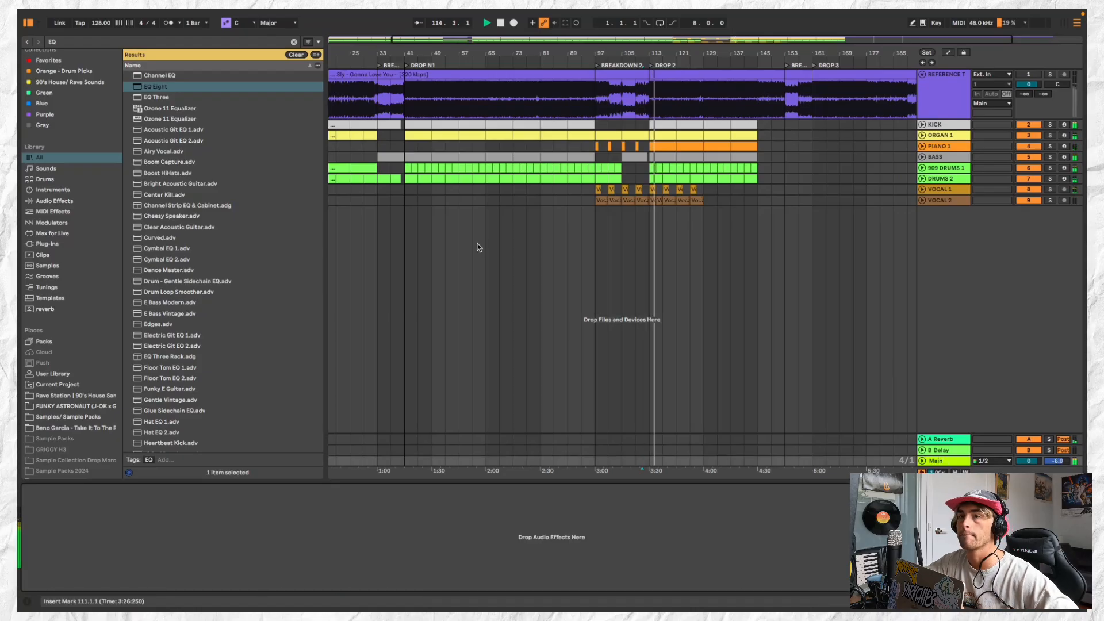
double_click(228, 87)
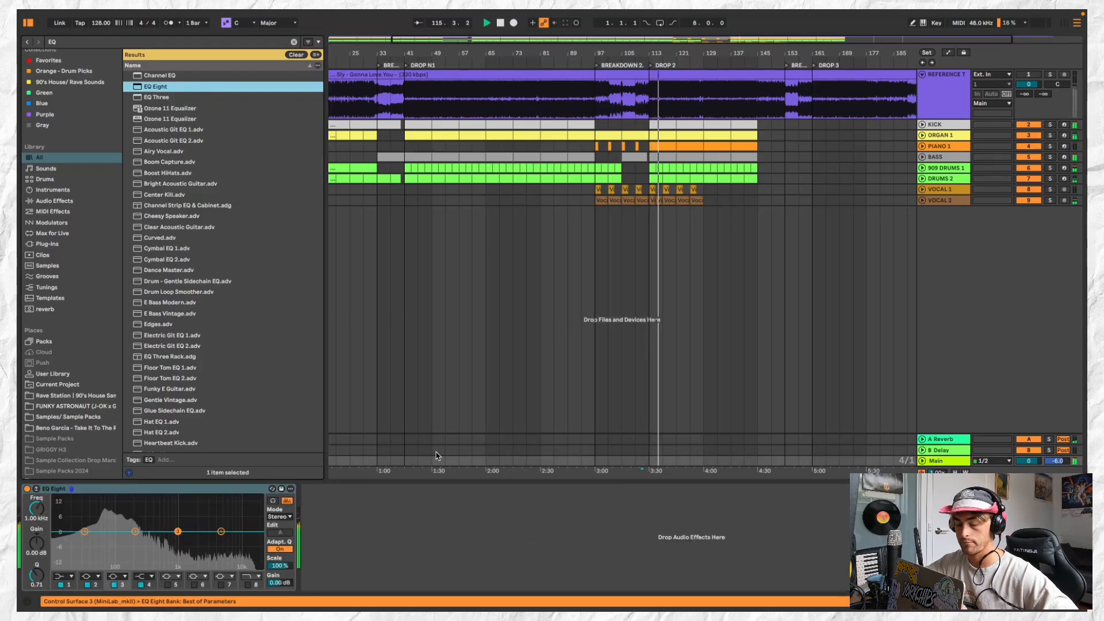
Switch the Utility on the KICK track to mono
double_click(940, 125)
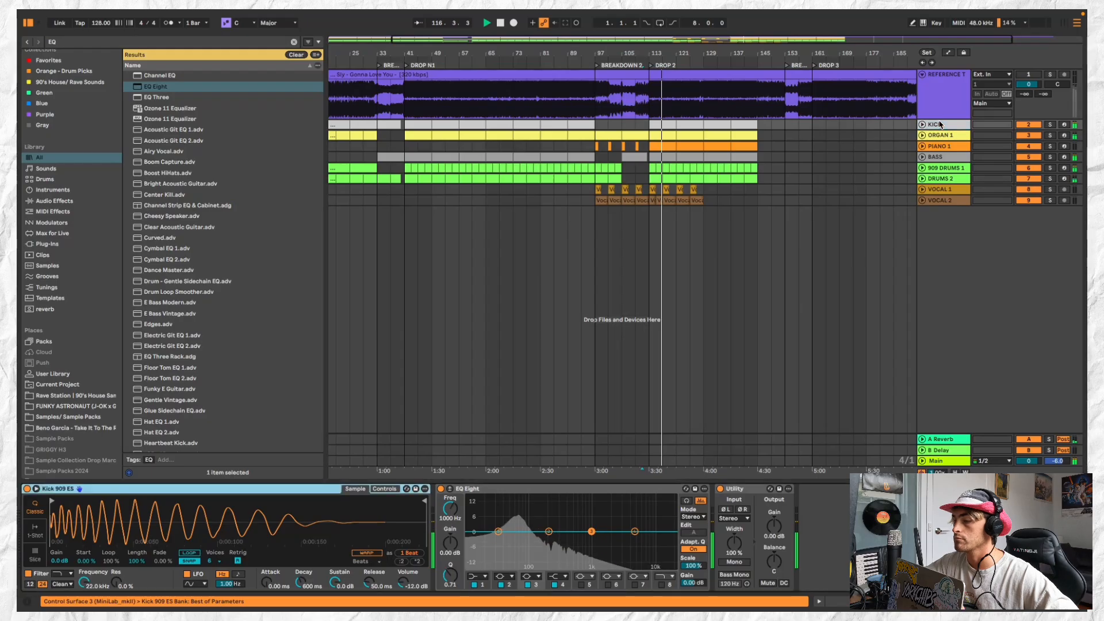
left_click(734, 562)
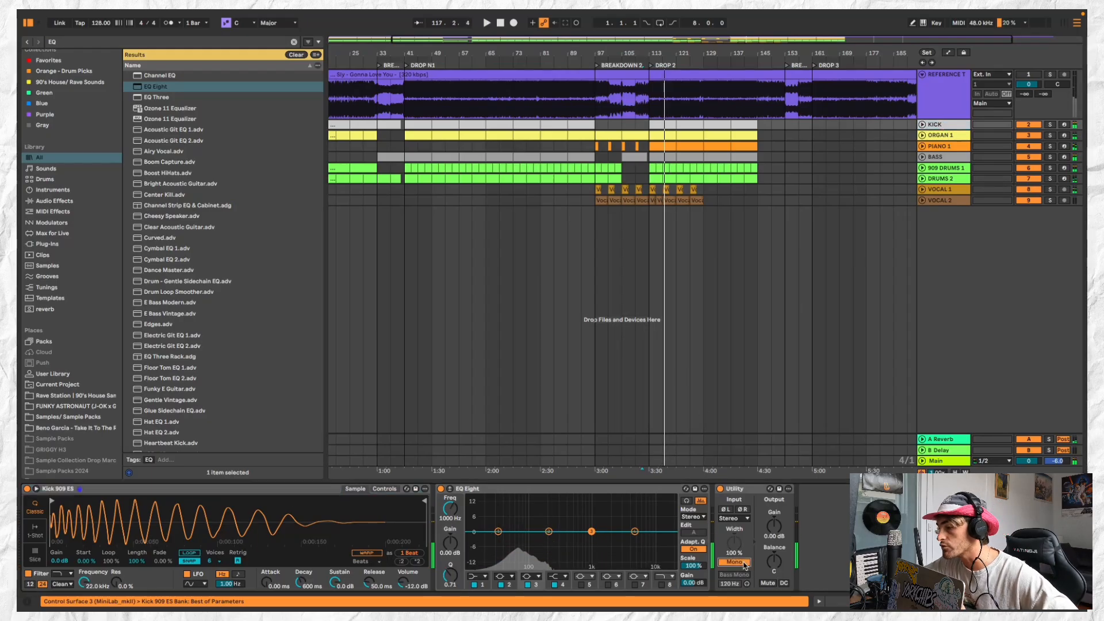
left_click(747, 491)
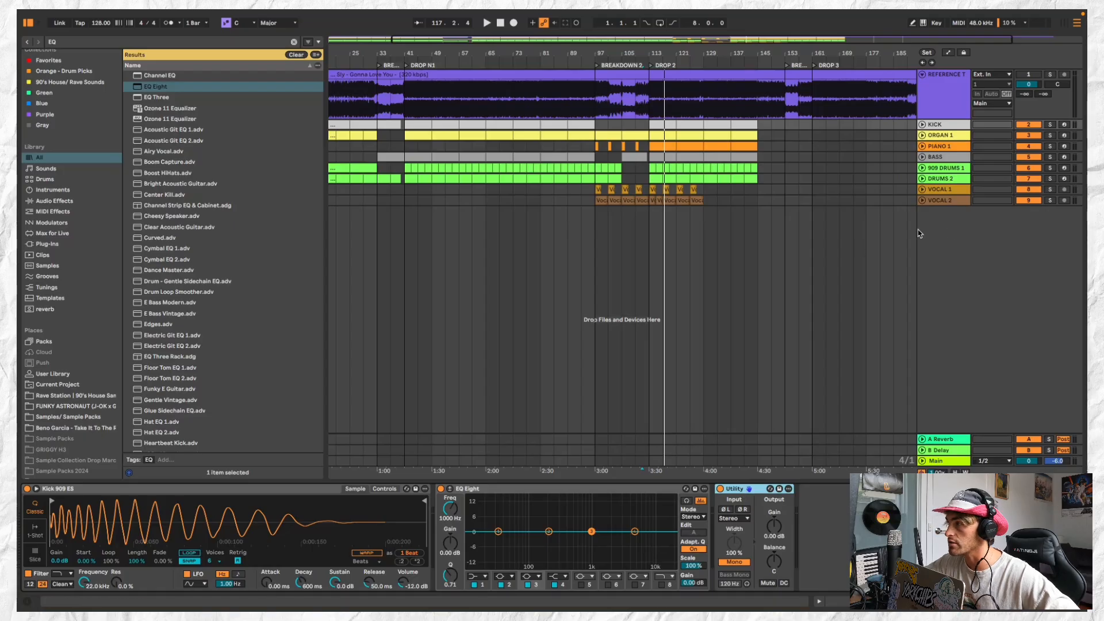
Set band 1 of the KICK track's EQ Eight to a steep low cut at 40.7 Hz
left_click(480, 577)
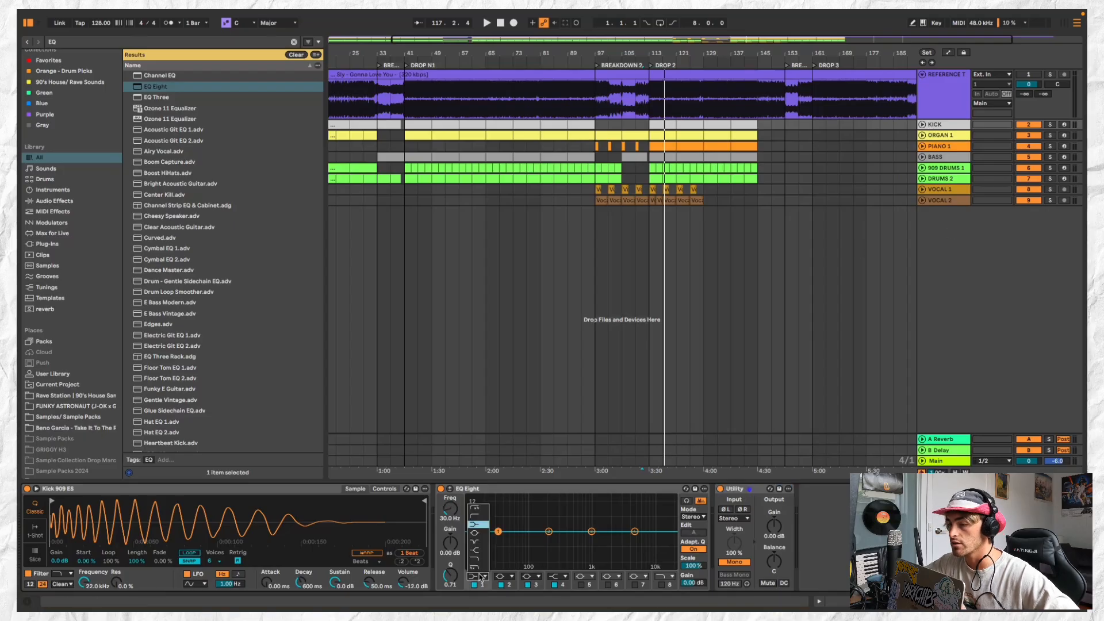
left_click(476, 509)
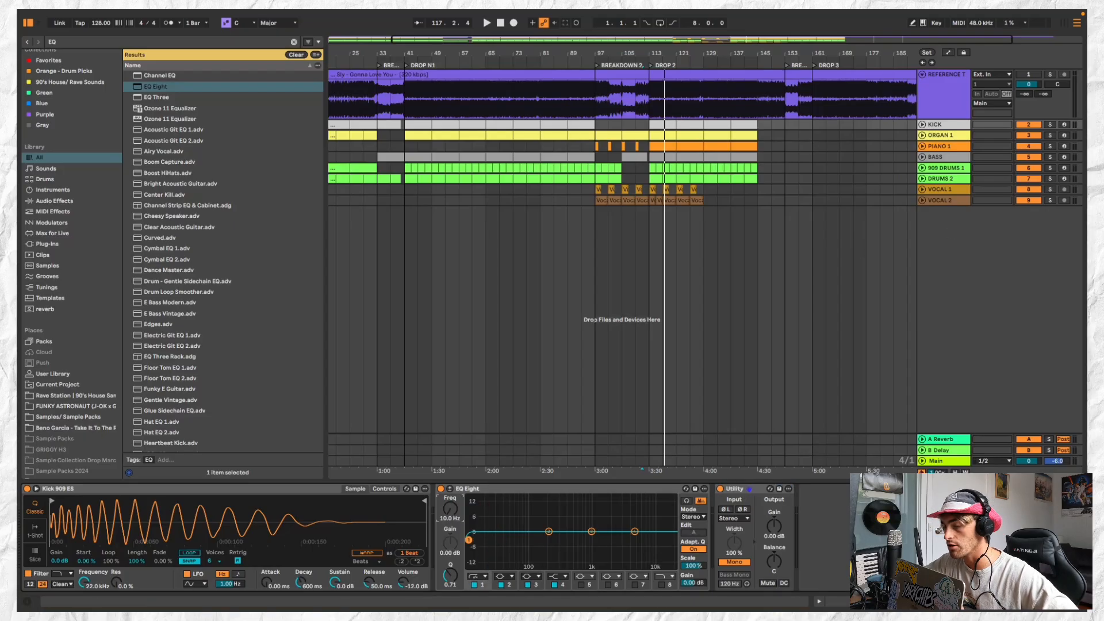
left_click_drag(469, 540, 510, 540)
key("space")
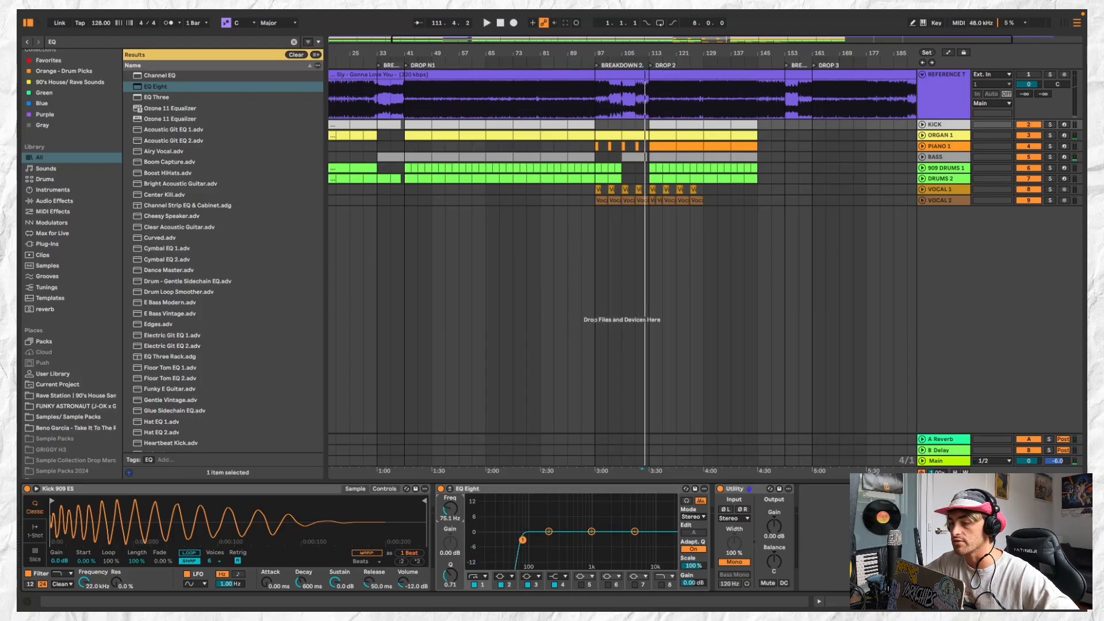
left_click_drag(523, 540, 506, 539)
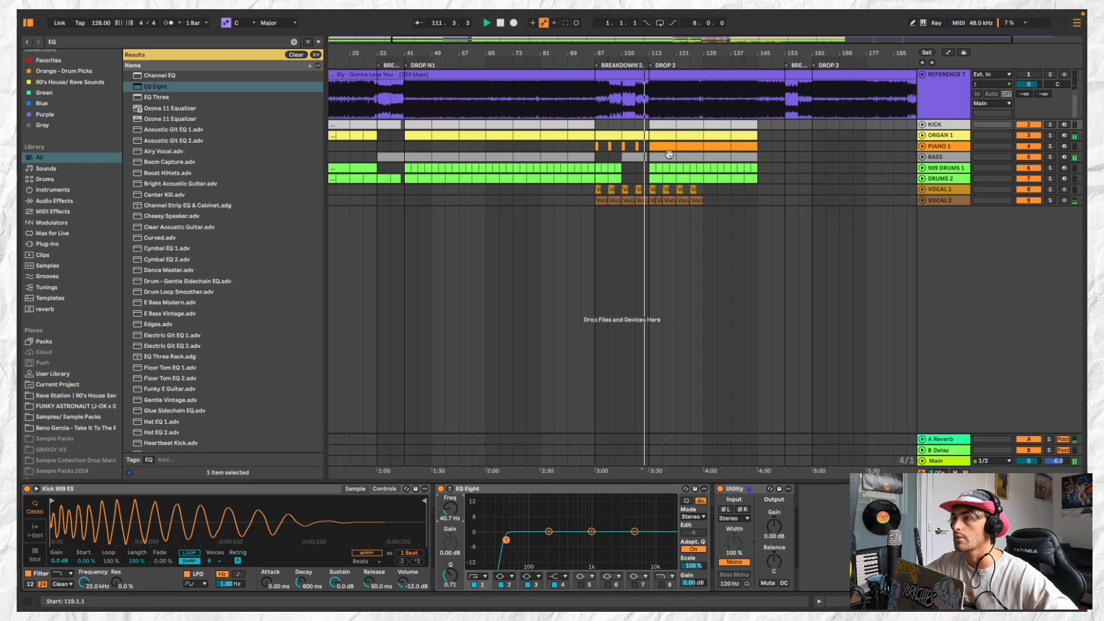
Duplicate the DROP 2 clips on KICK through DRUMS 2 out to bar 161, and clear bars 153 to 161
left_click(656, 125)
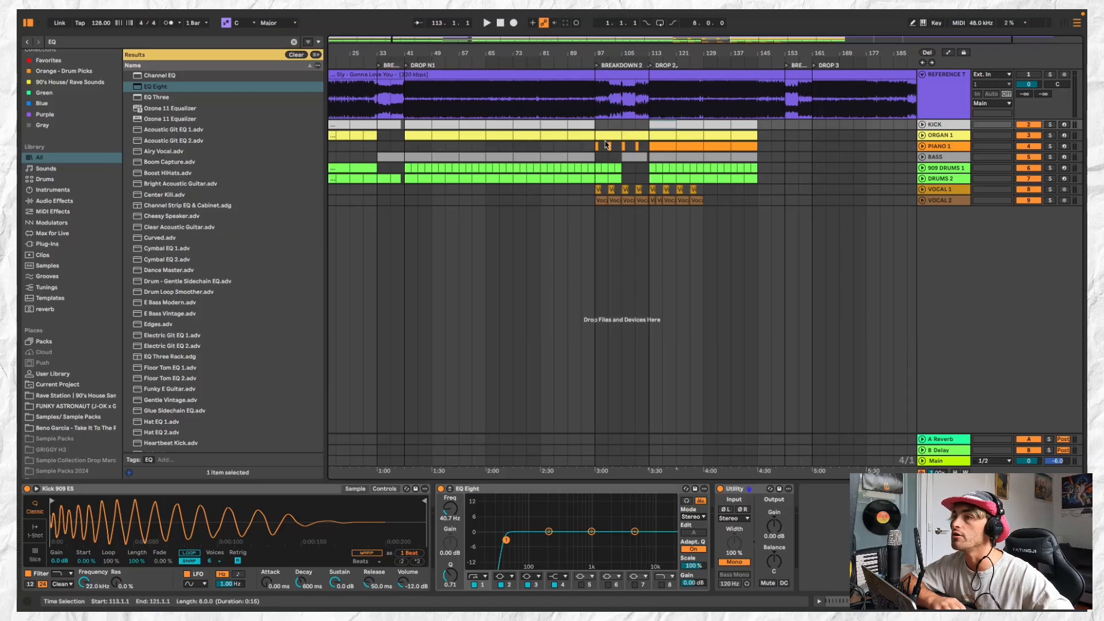
left_click(633, 74)
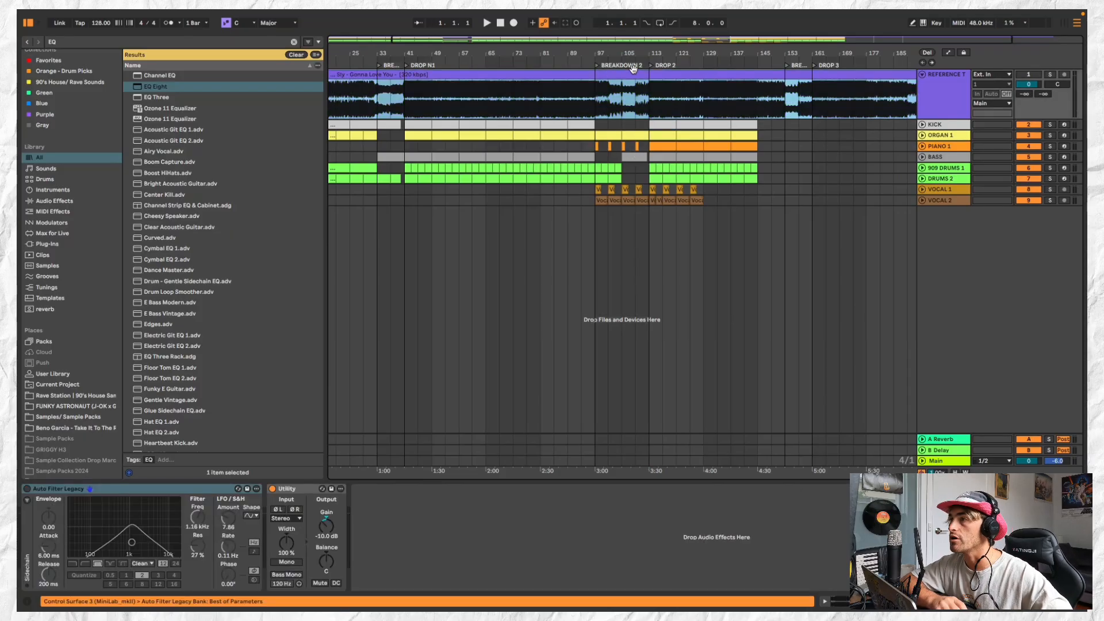
scroll(653, 142, "down", 3)
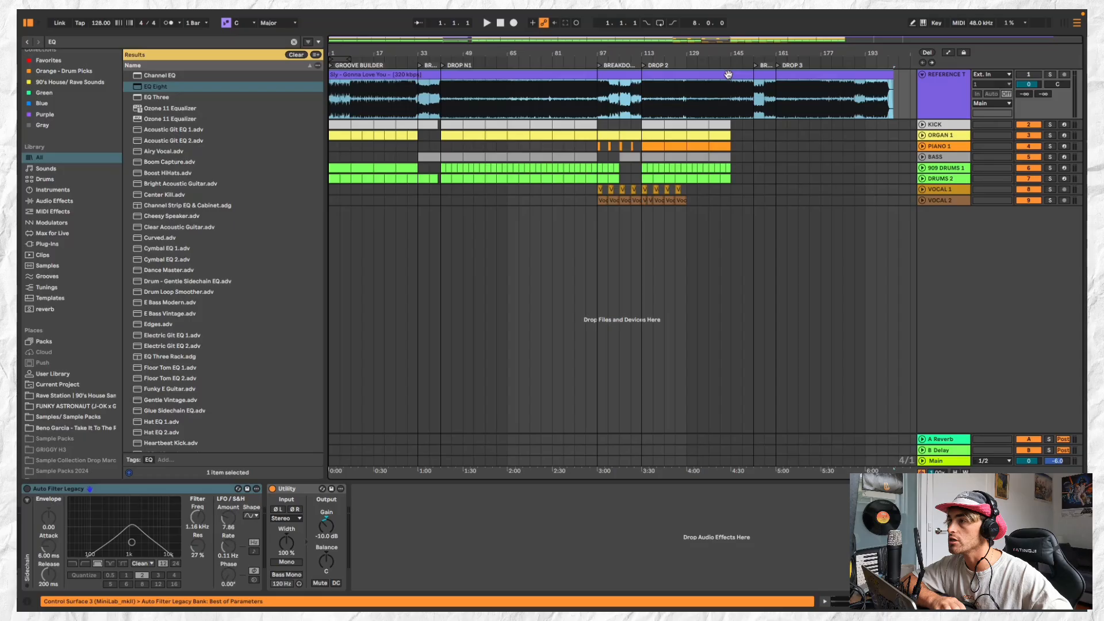
left_click(656, 127)
left_click(683, 181, "shift")
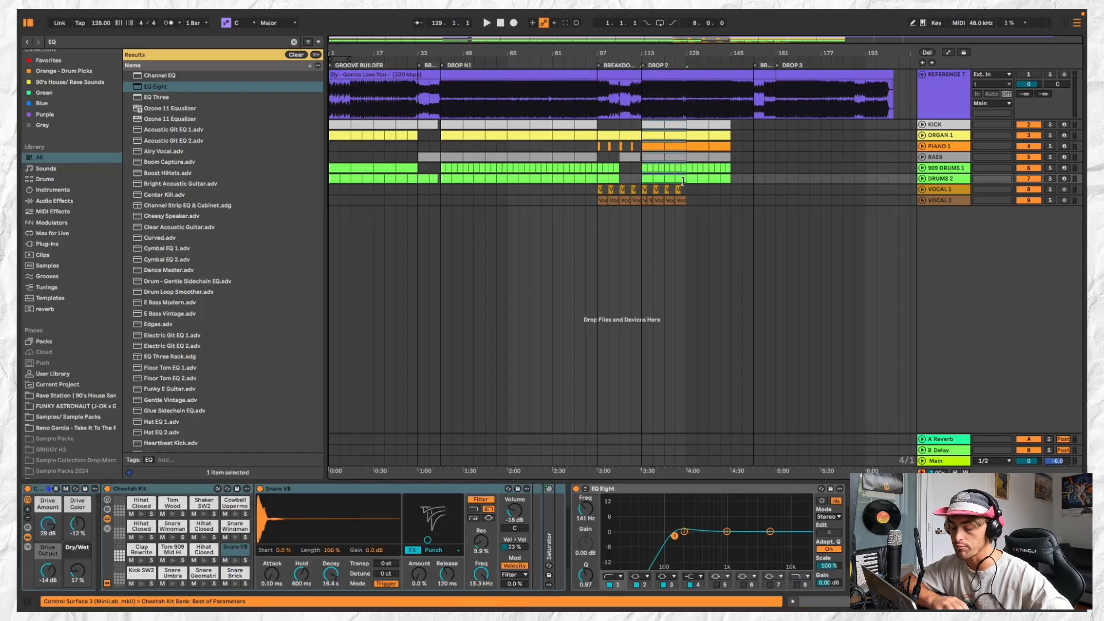
left_click(702, 122)
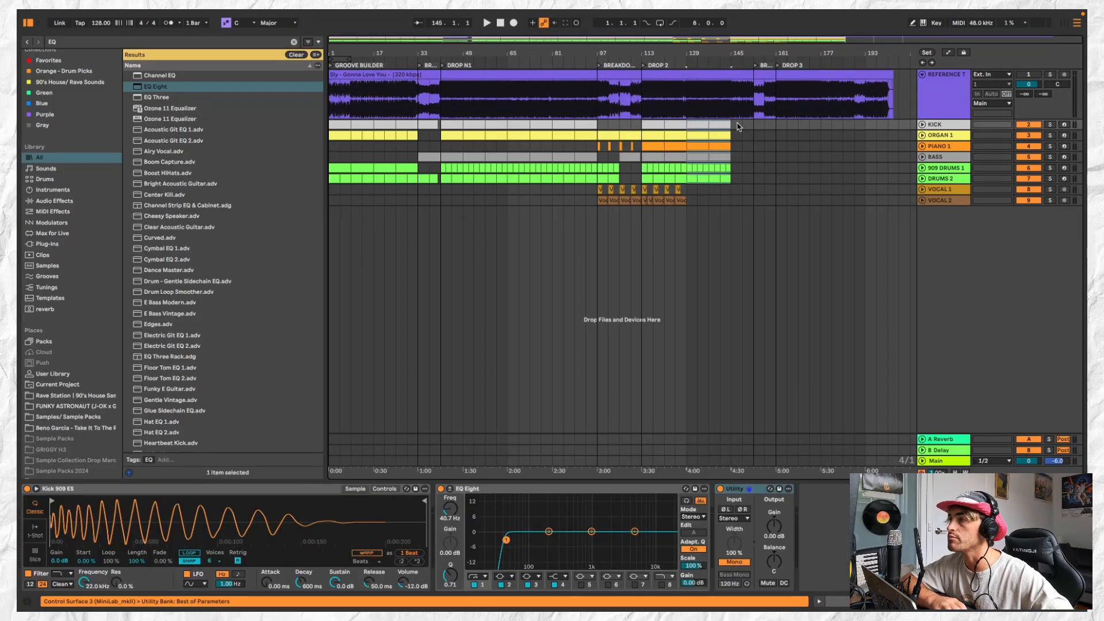
left_click(734, 127)
left_click(775, 124, "shift")
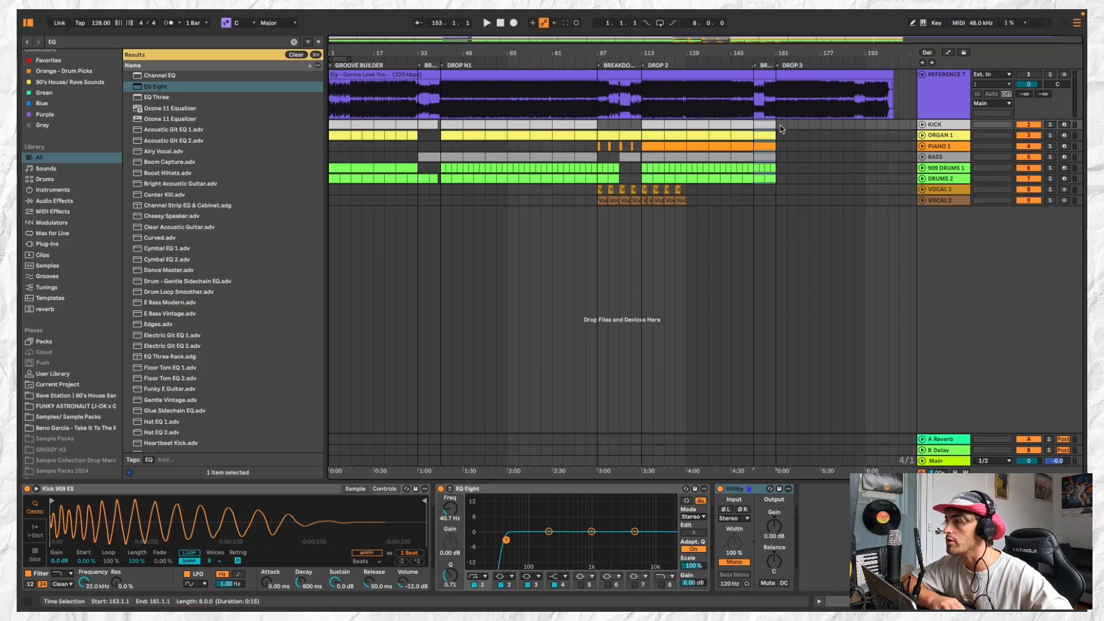
left_click_drag(779, 128, 754, 183)
key("Delete")
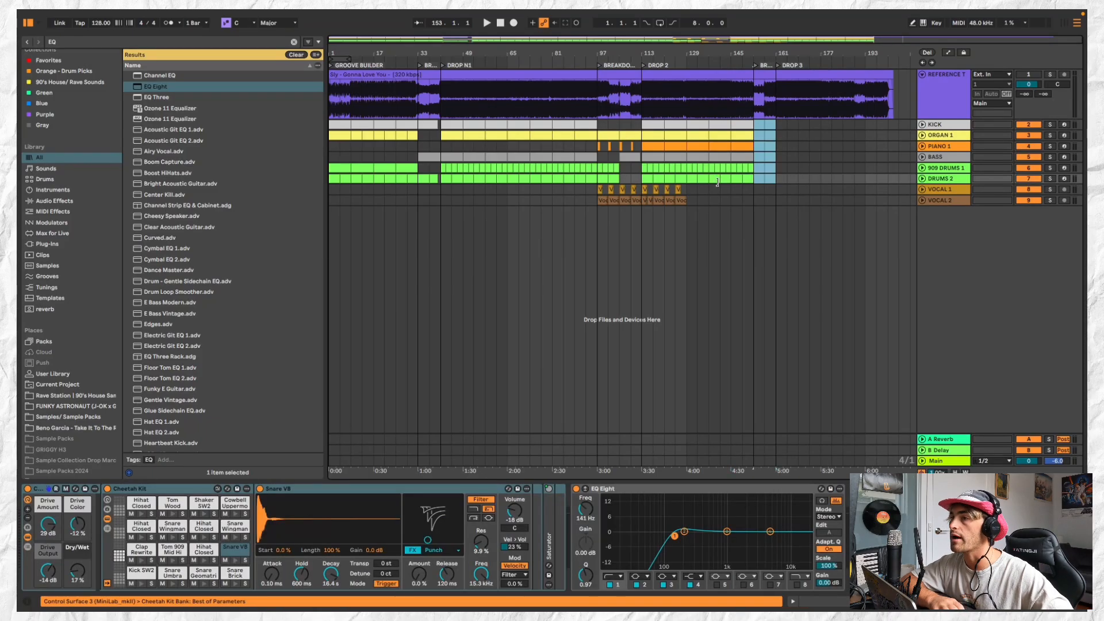
Play the arrangement from bar 1 and delete the ORGAN 1 clips in GROOVE BUILDER, bars 1 to 33
scroll(607, 159, "up", 3)
scroll(607, 159, "down", 3)
scroll(451, 152, "up", 4)
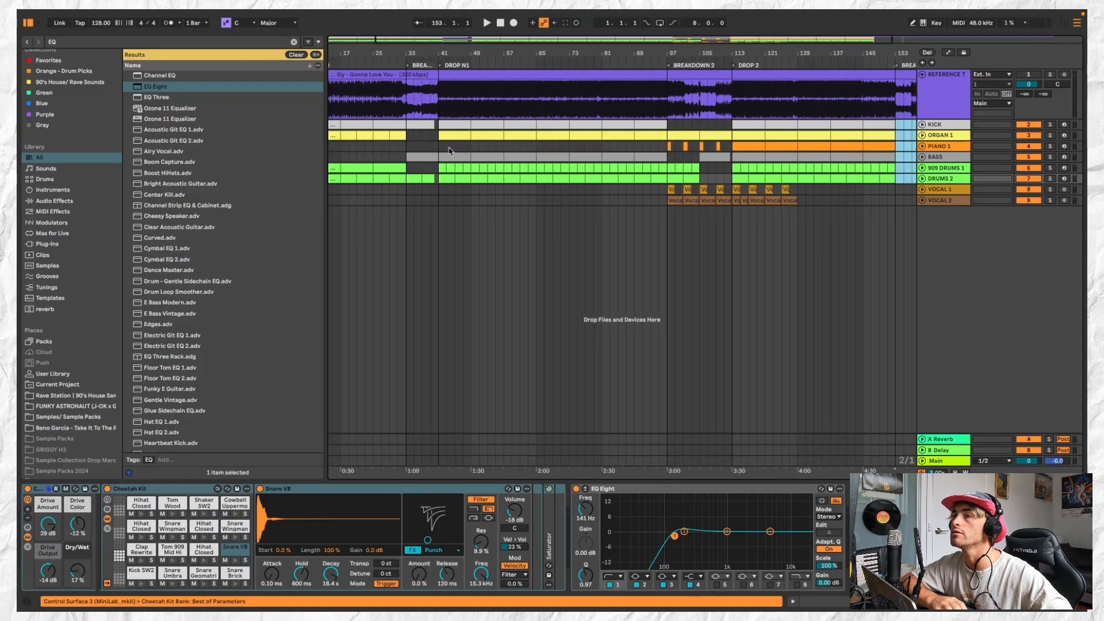
scroll(779, 126, "down", 2)
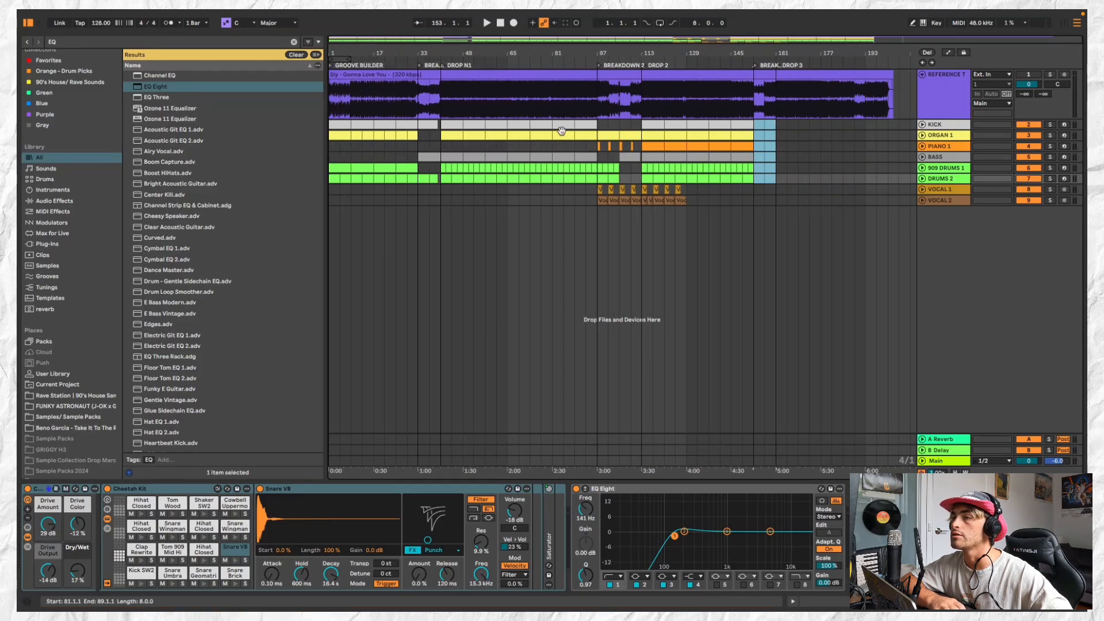
left_click(650, 127)
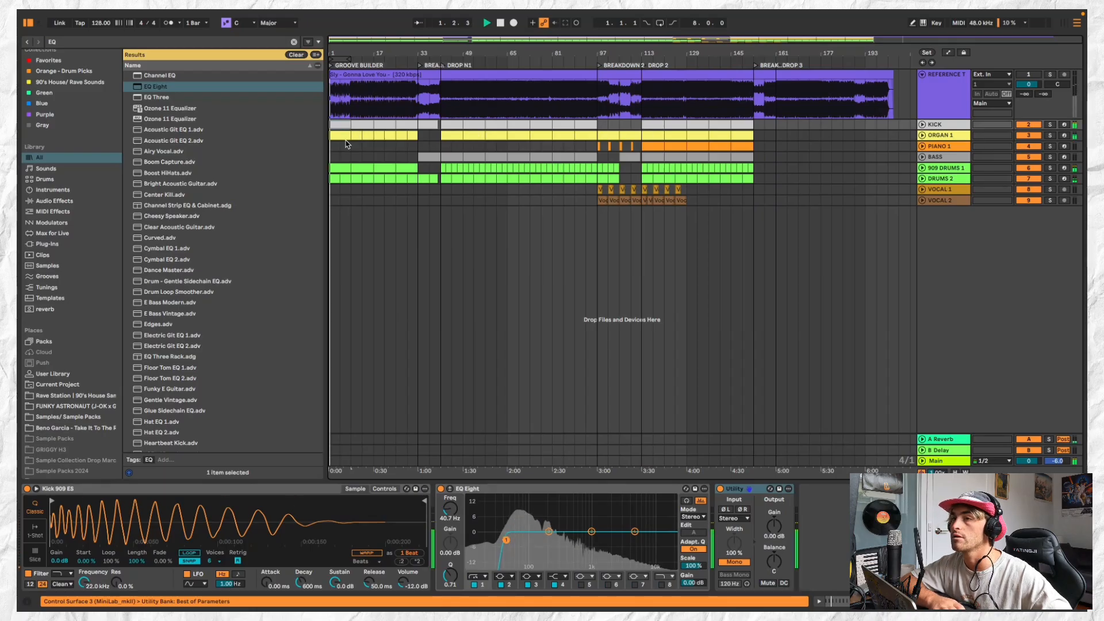
left_click(342, 136)
left_click(410, 134, "shift")
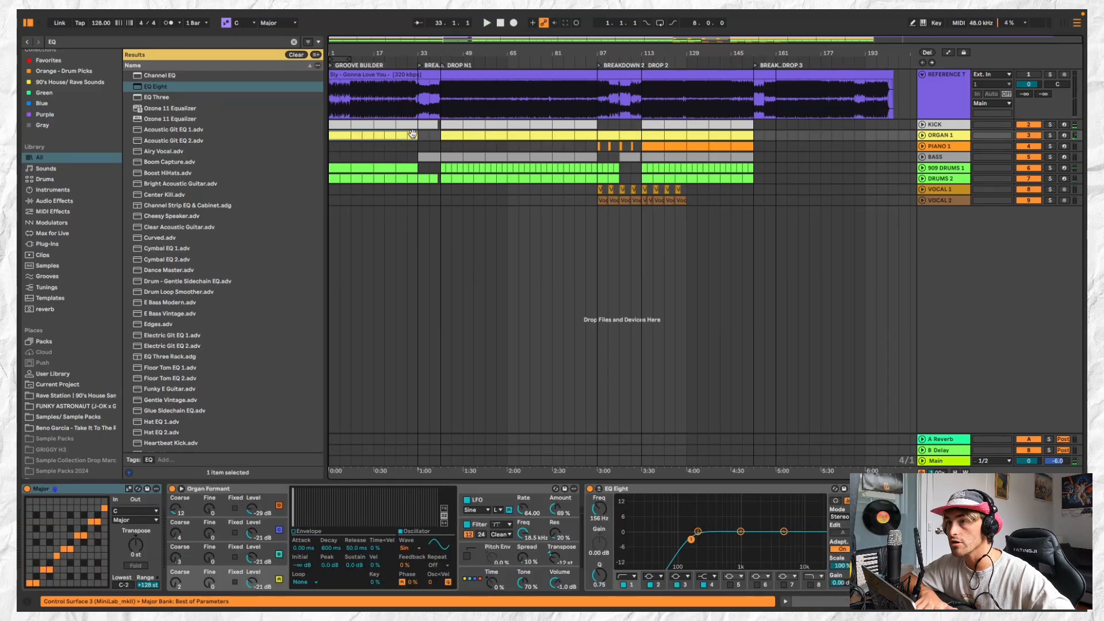
left_click(347, 135, "shift")
key("space")
scroll(347, 133, "up", 3)
scroll(348, 124, "left", 1)
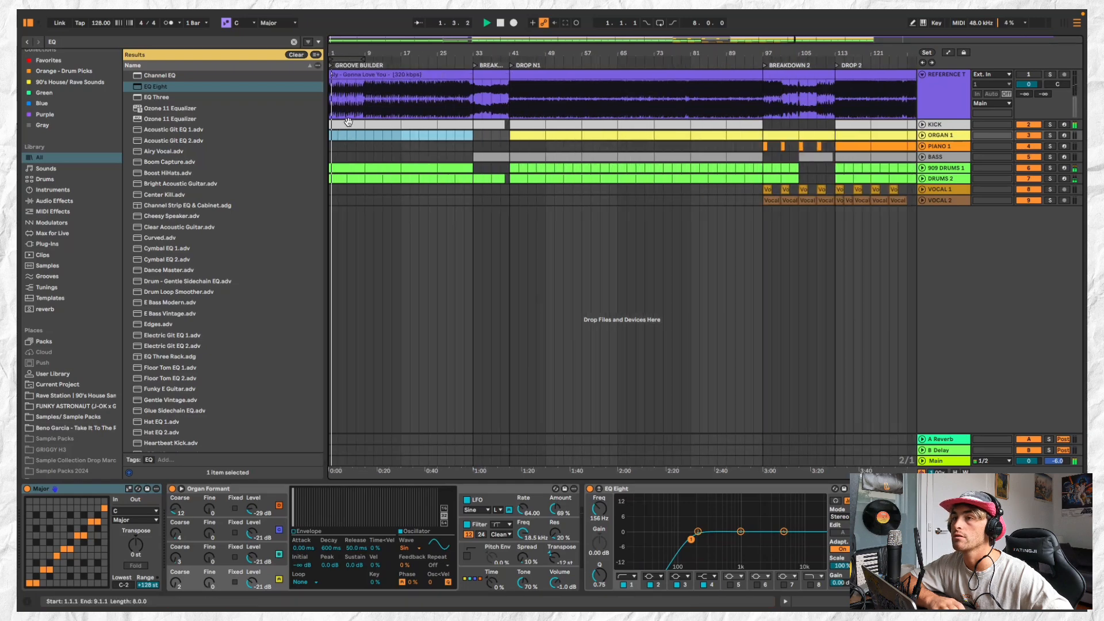
left_click(348, 122)
scroll(740, 160, "down", 2)
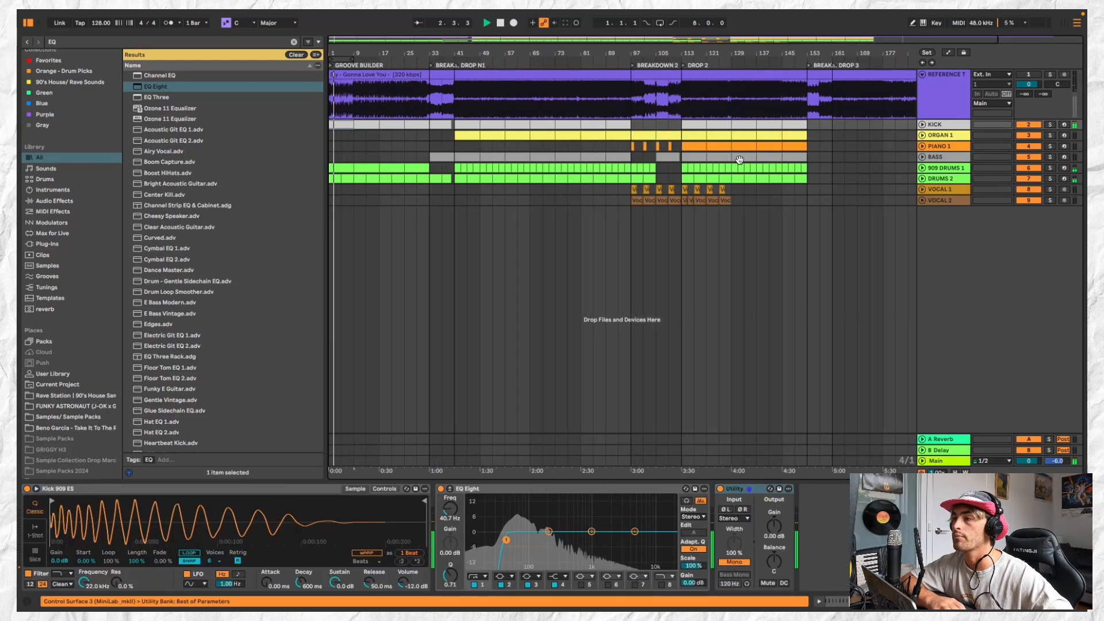
Copy the VOCAL 1 chant clips from bars 97 to 105, paste them at bar 17 and duplicate them out to bar 33
left_click(647, 189)
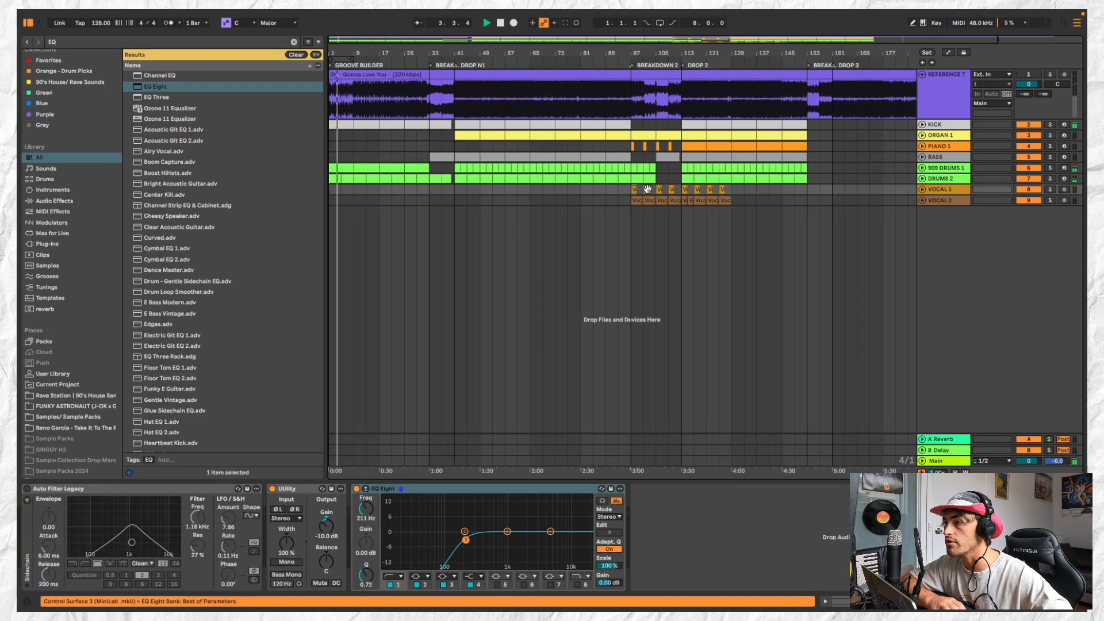
left_click_drag(639, 189, 655, 189)
scroll(361, 194, "up", 1)
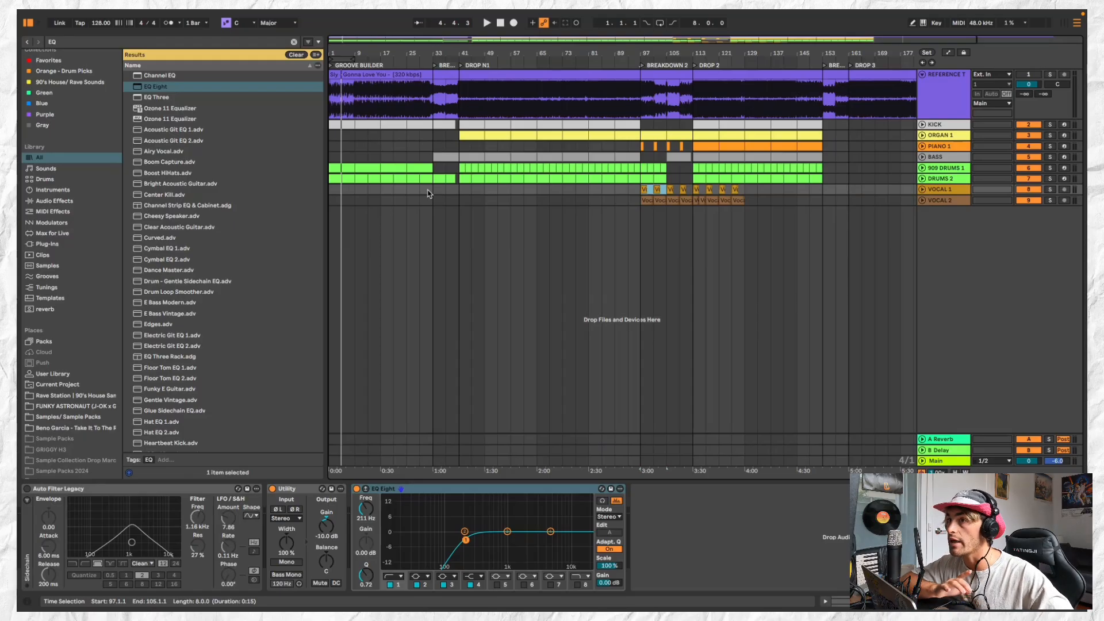
scroll(407, 220, "up", 3)
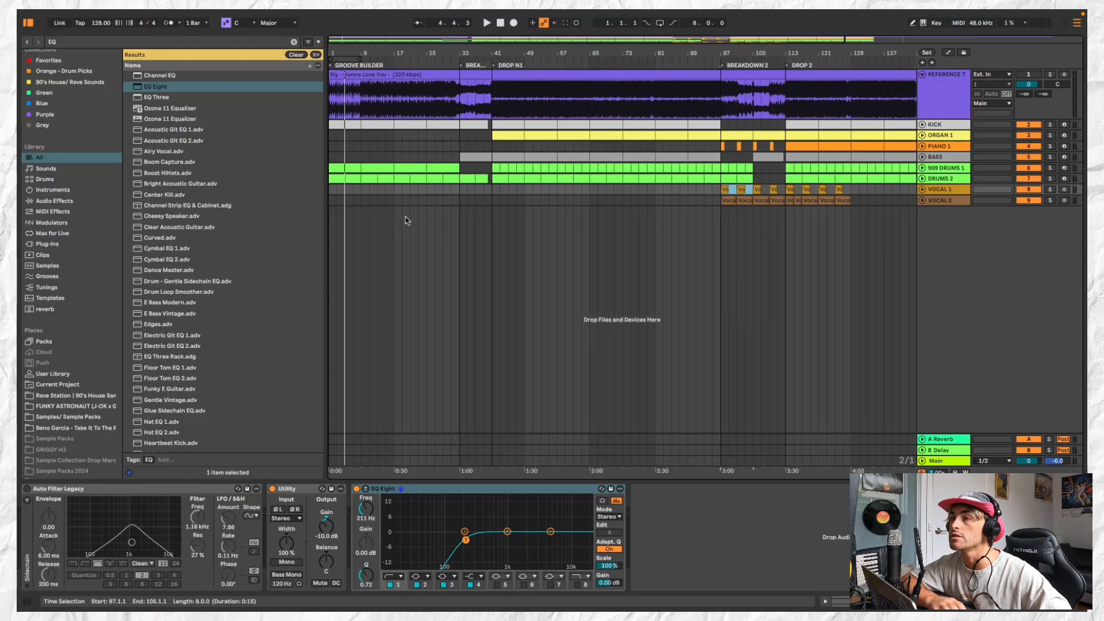
left_click(398, 191)
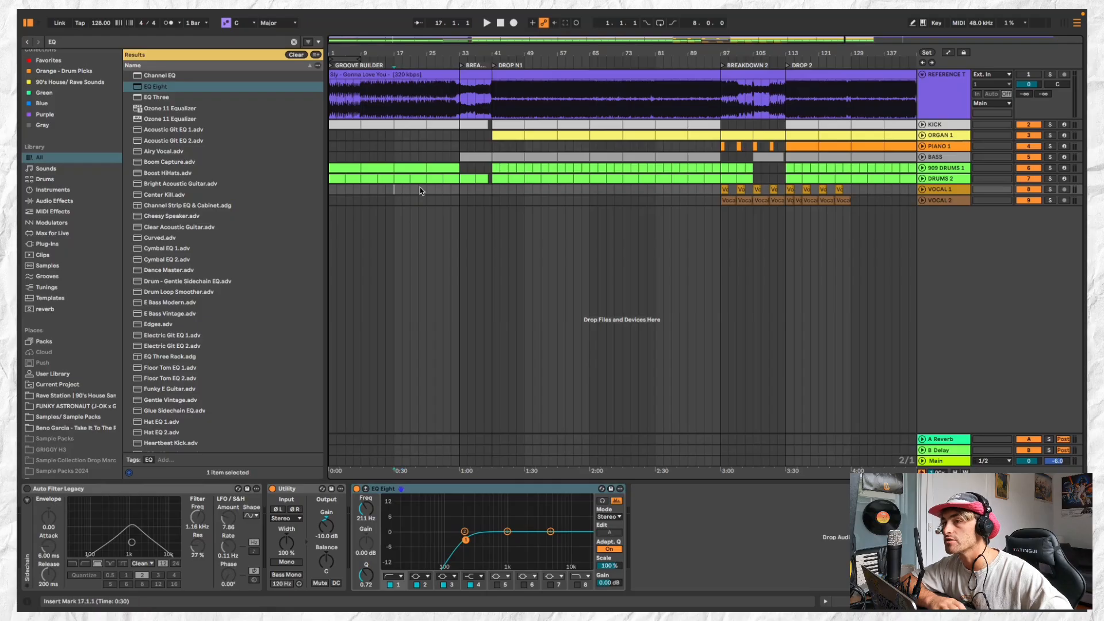
key("ctrl+v")
key("ctrl+d")
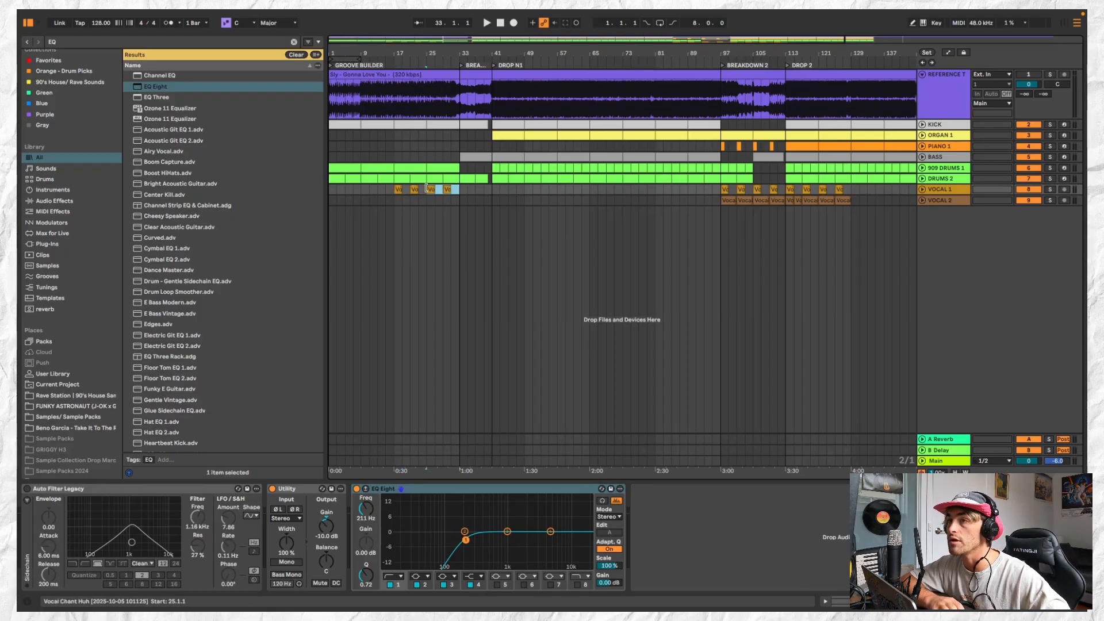
Lower the Utility gain on VOCAL 1 to -13.3 dB while auditioning the arrangement from bar 17
left_click(401, 165)
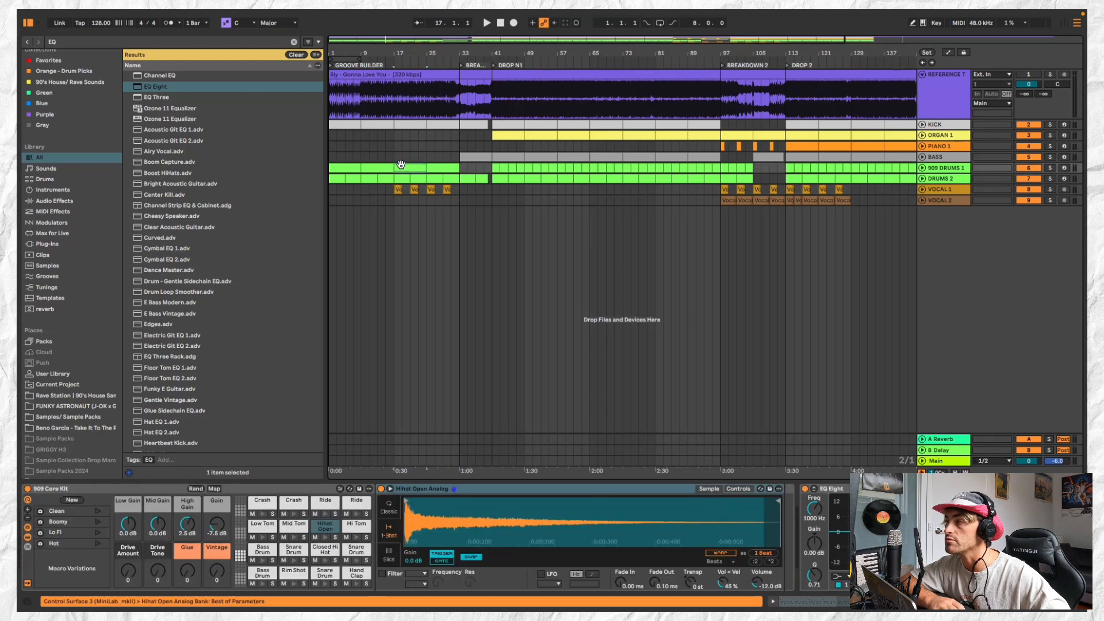
key("space")
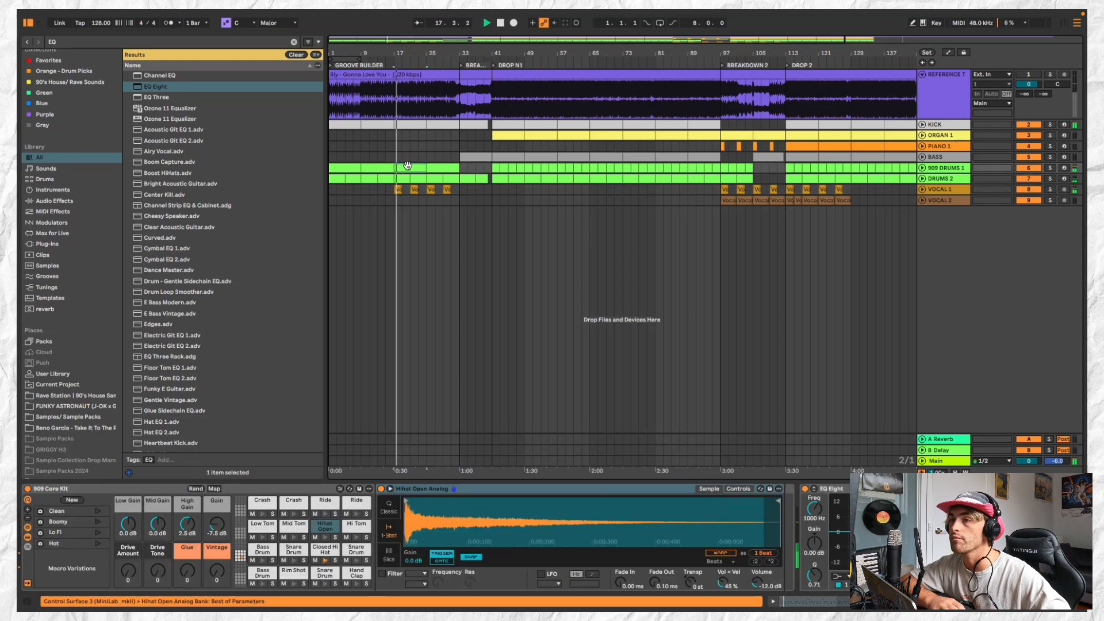
key("space")
left_click(631, 381)
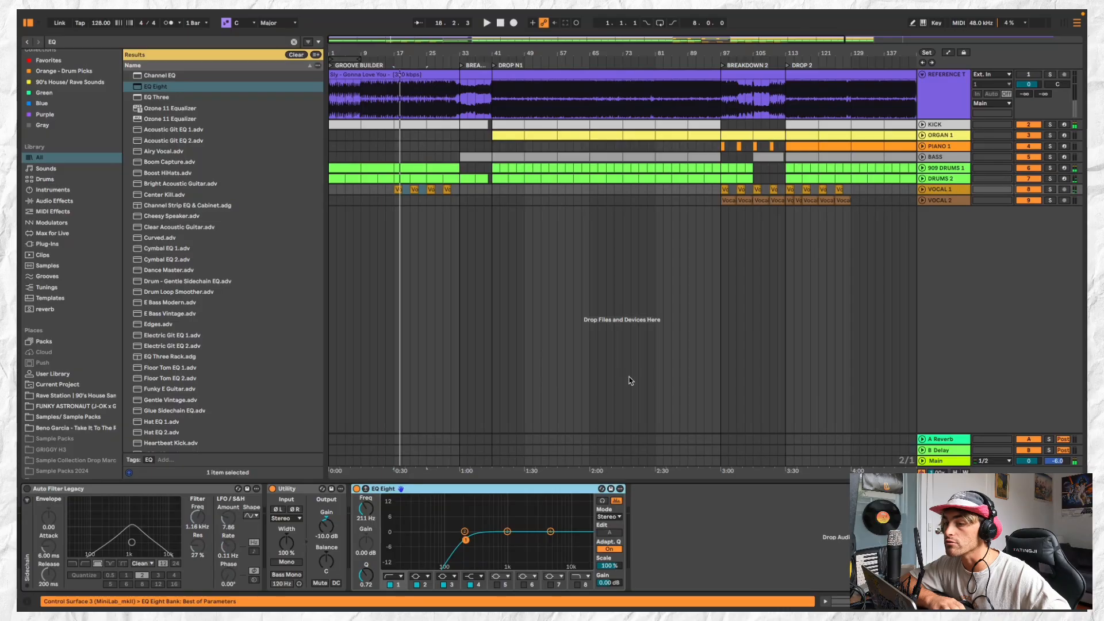
left_click_drag(329, 524, 329, 533)
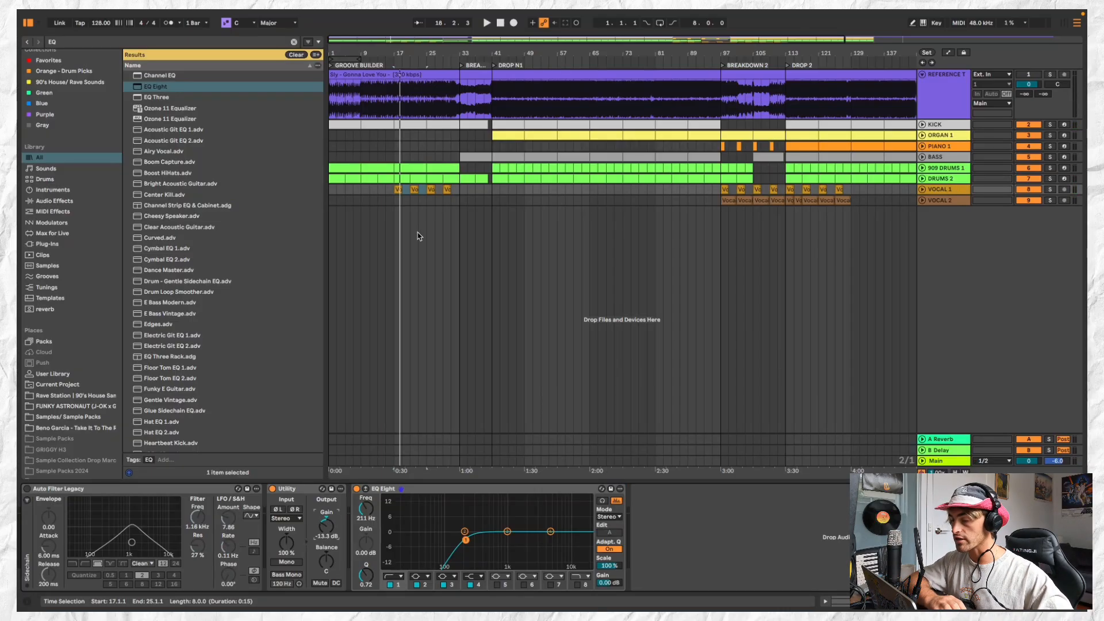
key("space")
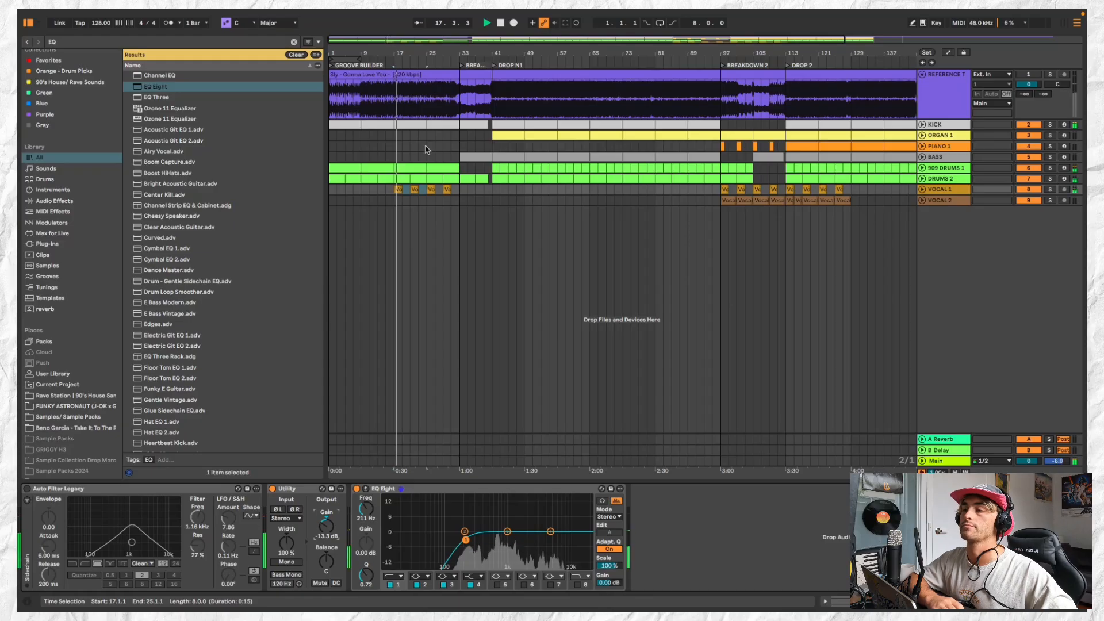
left_click(426, 149)
scroll(430, 150, "up", 1)
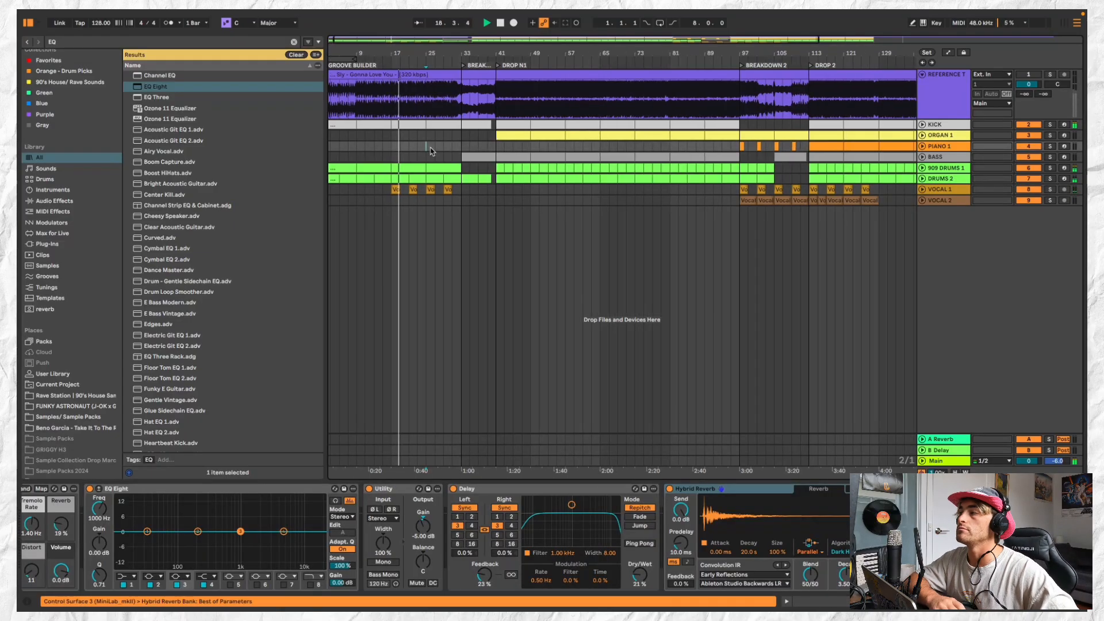
Unfold the 909 DRUMS 1 track and select its clips from bar 17 to bar 25
left_click(922, 168)
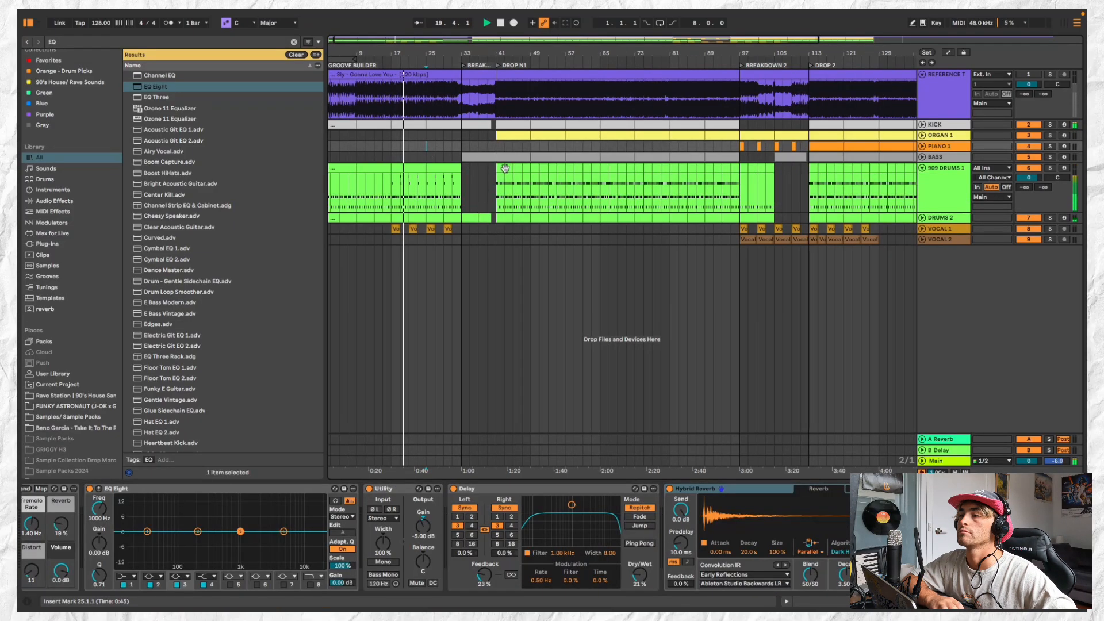
left_click(501, 168)
left_click(418, 169)
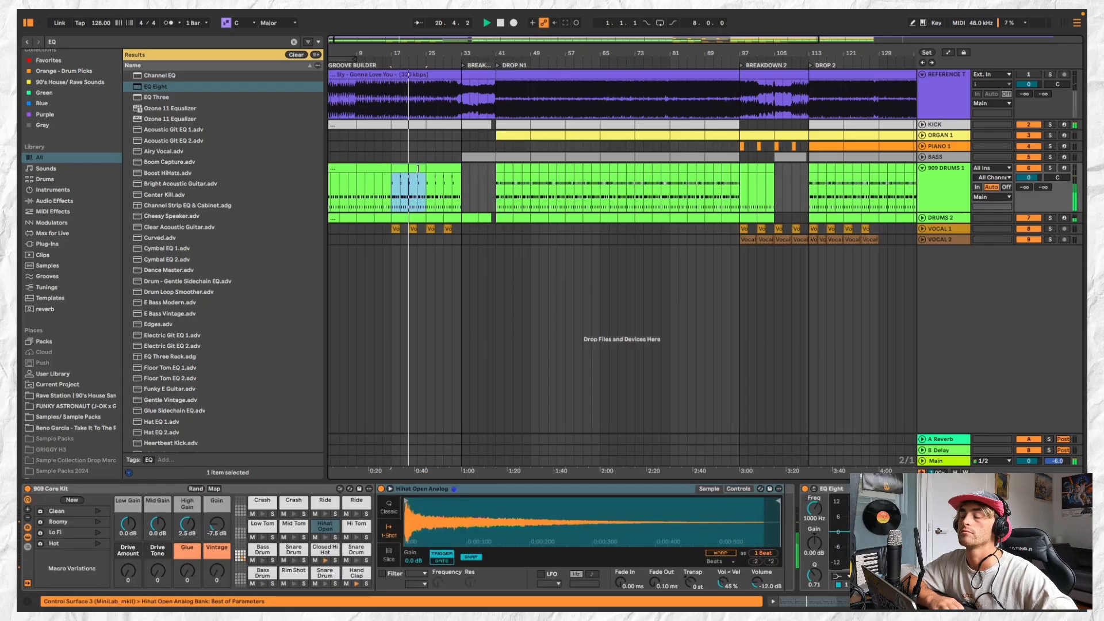
Clear the KICK clip between bars 24 and 25 in GROOVE BUILDER
scroll(427, 103, "up", 3)
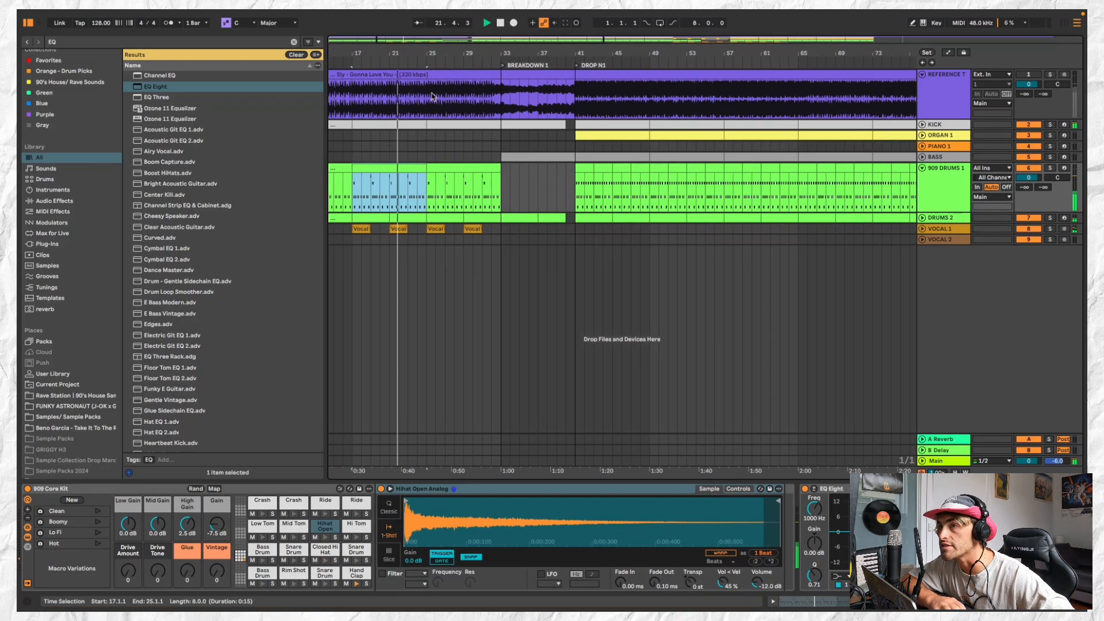
left_click_drag(426, 125, 417, 125)
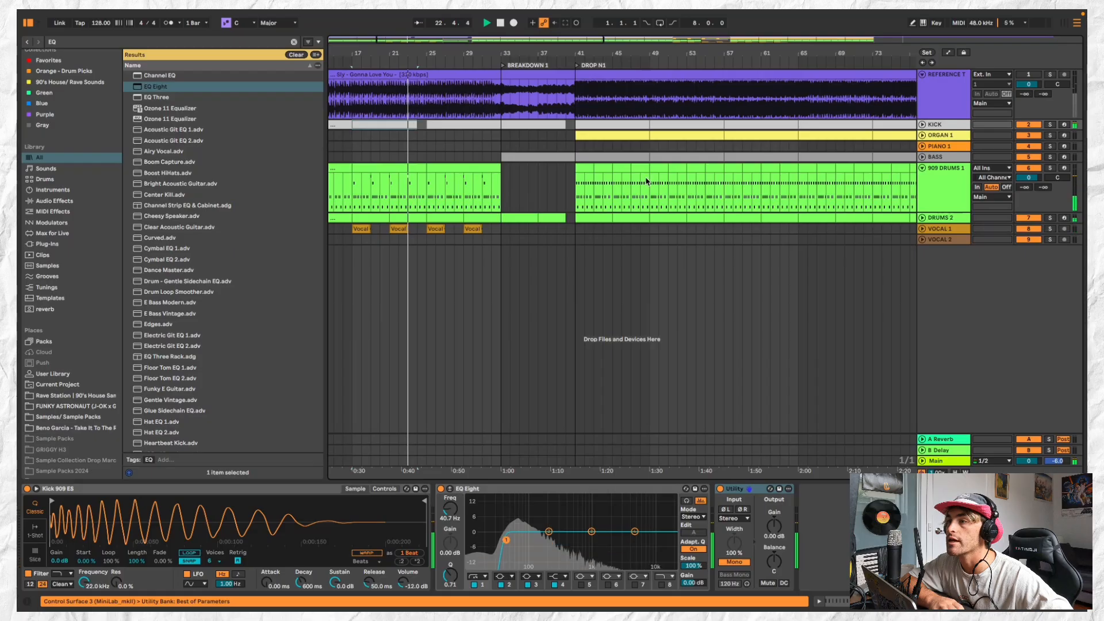
Copy a four-bar 909 DRUMS 1 clip from DROP N1 to bar 25 and duplicate it out to bar 33
left_click(585, 169)
left_click(601, 169, "shift")
key("super+c")
left_click(453, 168)
key("super+v")
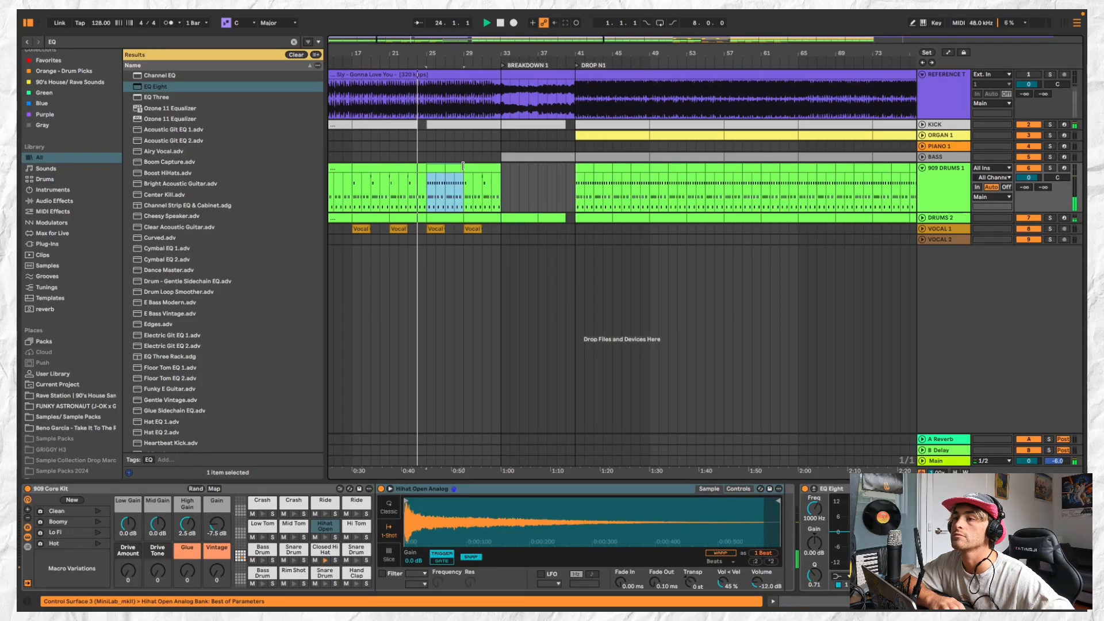
key("super+d")
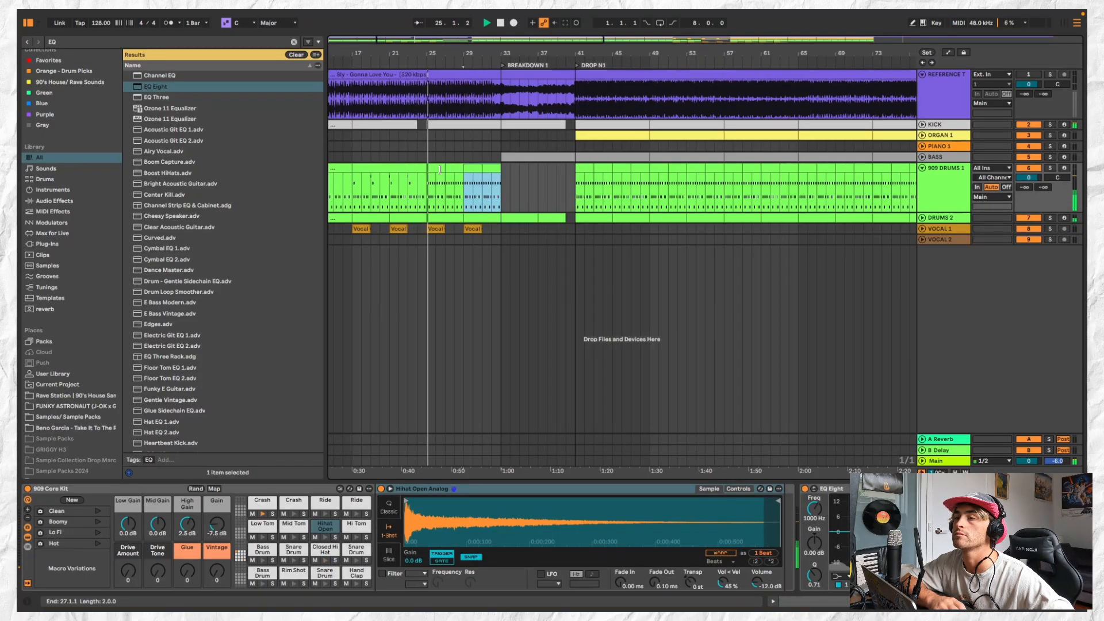
In the 909 DRUMS 1 EQ Eight, set a low cut at 316 Hz and a band at 4.64 kHz with 2.80 dB gain
key("minus")
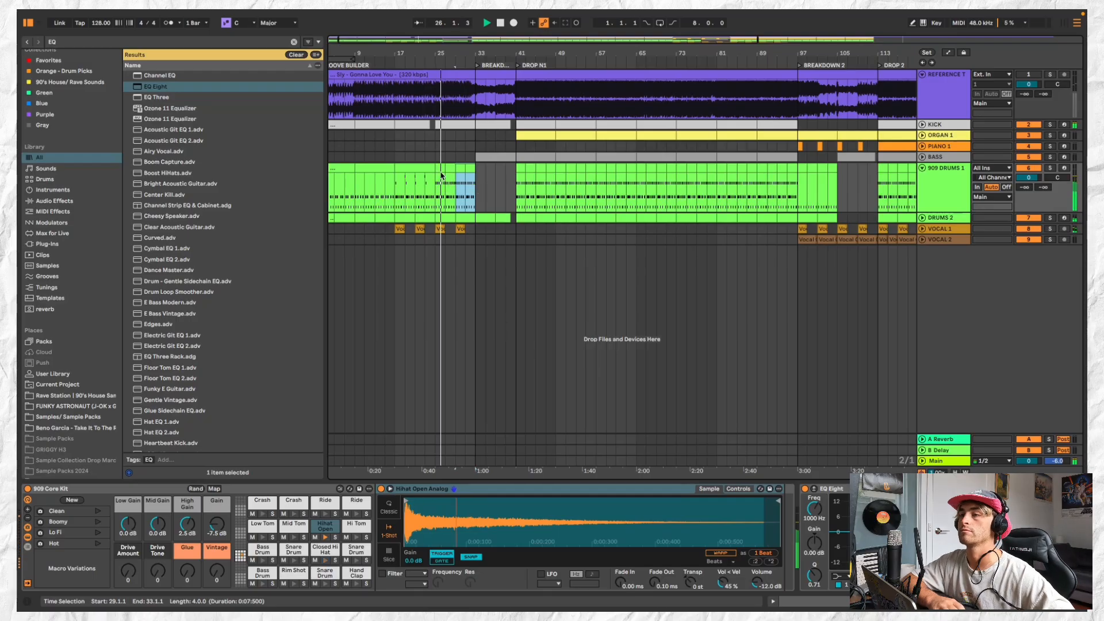
double_click(936, 189)
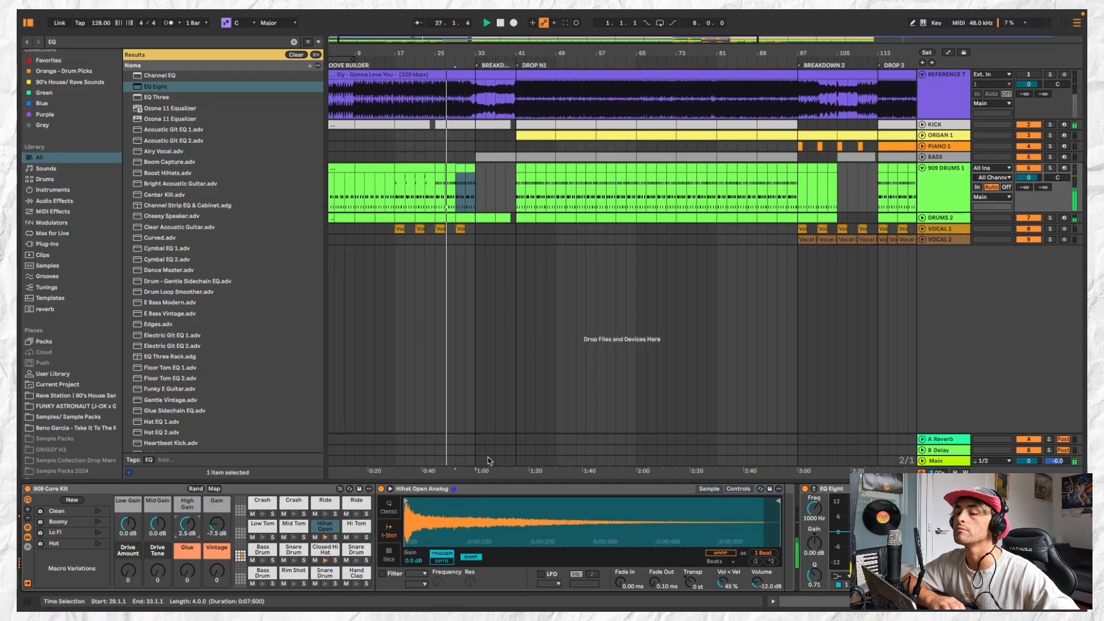
left_click(943, 179)
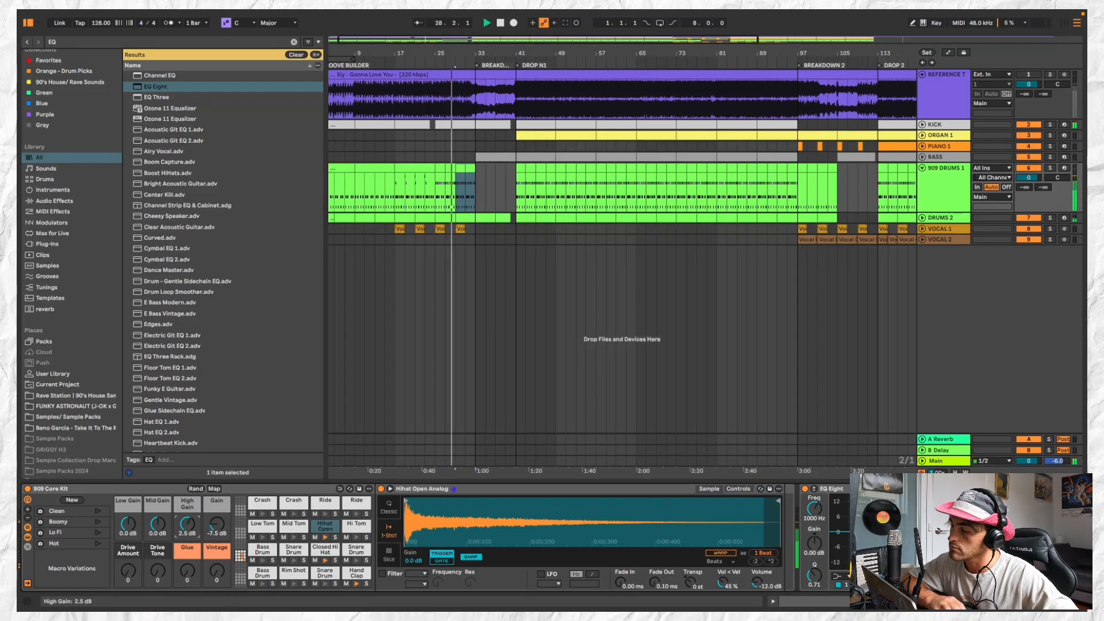
left_click(844, 576)
left_click(845, 577)
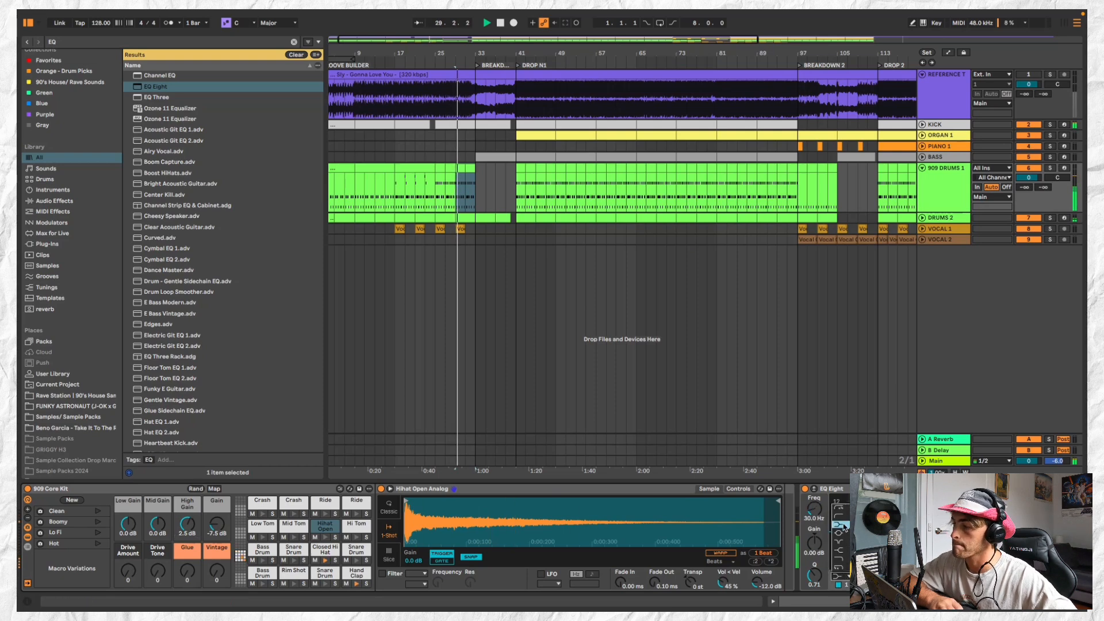
left_click(845, 517)
left_click_drag(861, 532, 930, 526)
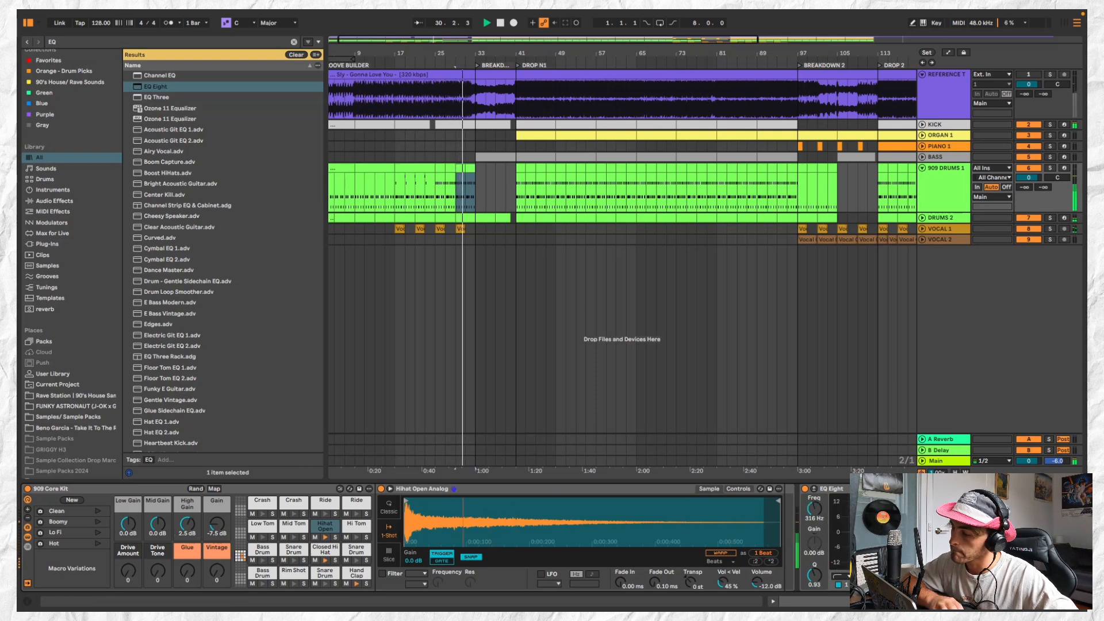
left_click_drag(1011, 532, 1009, 531)
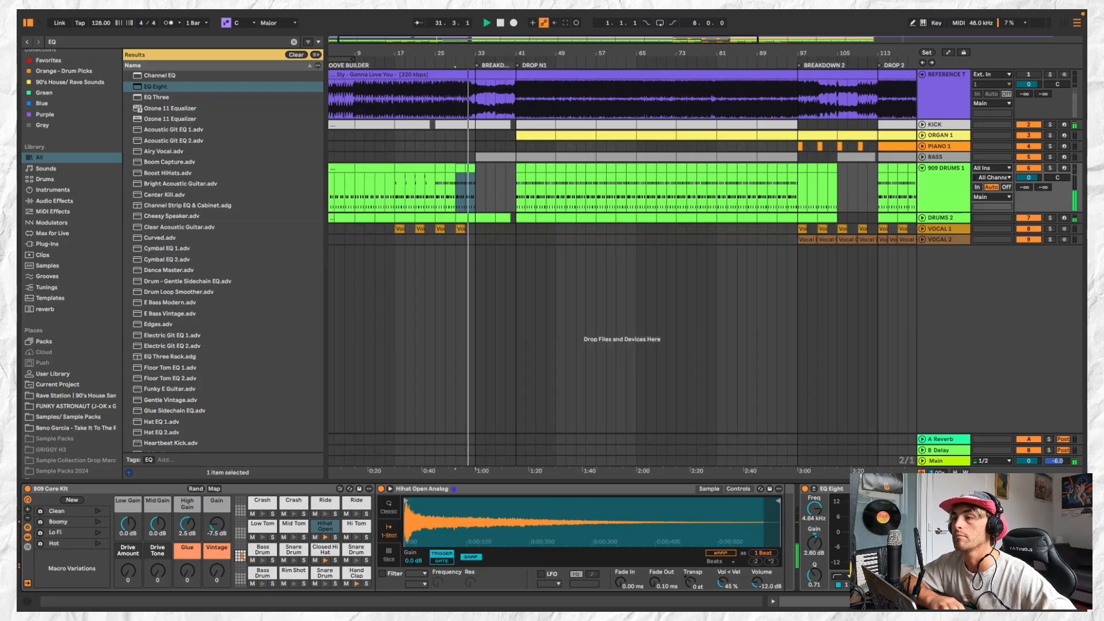
Continue the VOCAL 1 chant clips into BREAKDOWN 1, placing them at bars 33 and 37
left_click(480, 232)
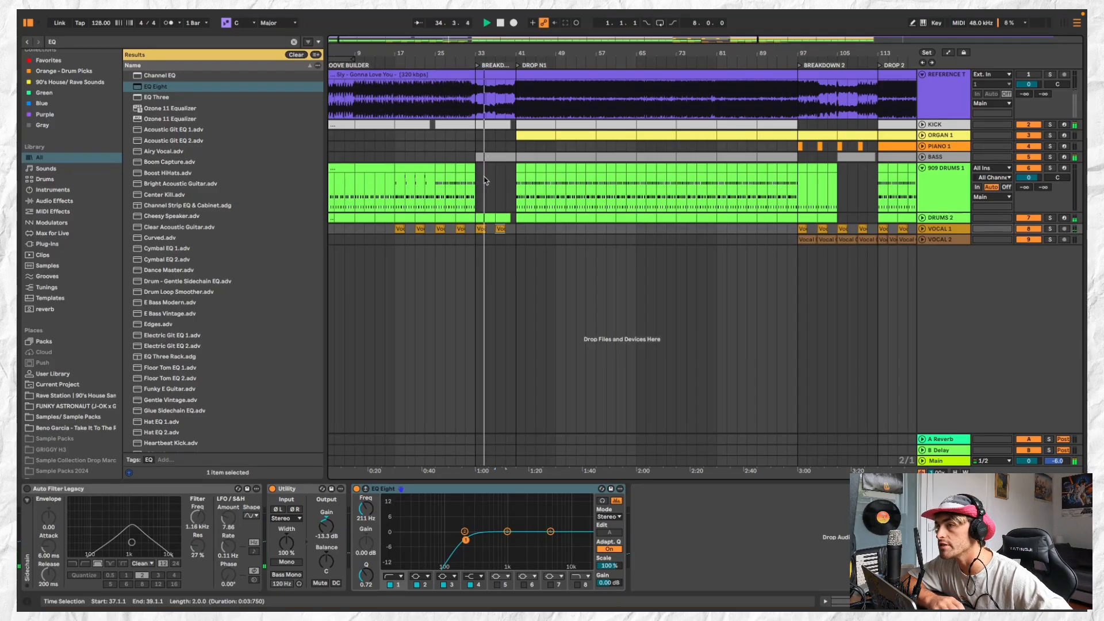
left_click(488, 217)
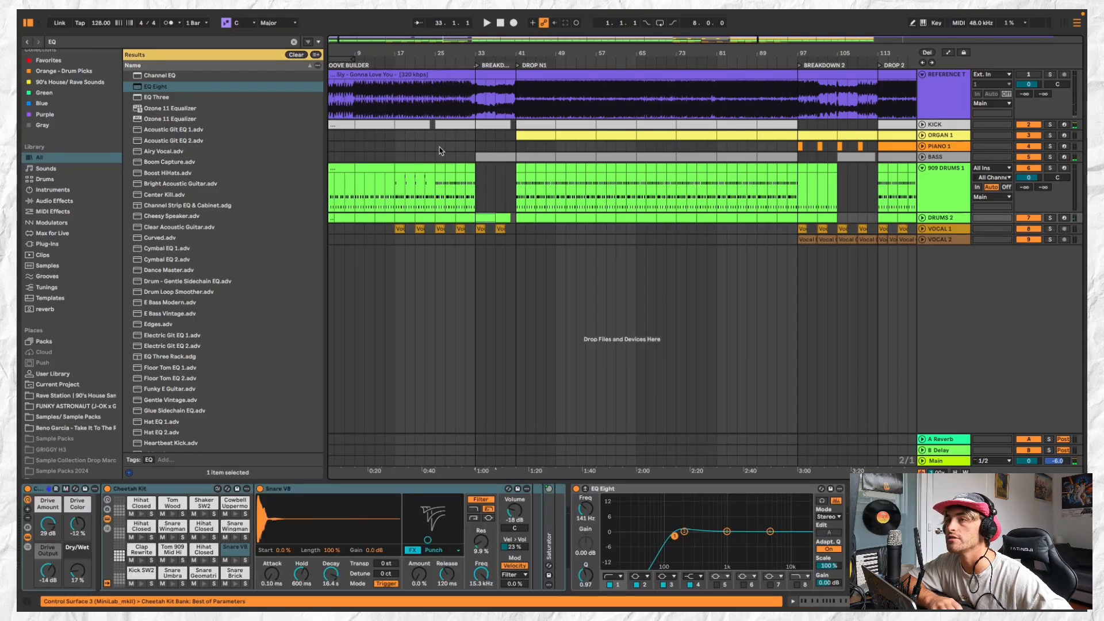
Clear the KICK clip between bars 32 and 33, just before BREAKDOWN 1
scroll(462, 109, "up", 6)
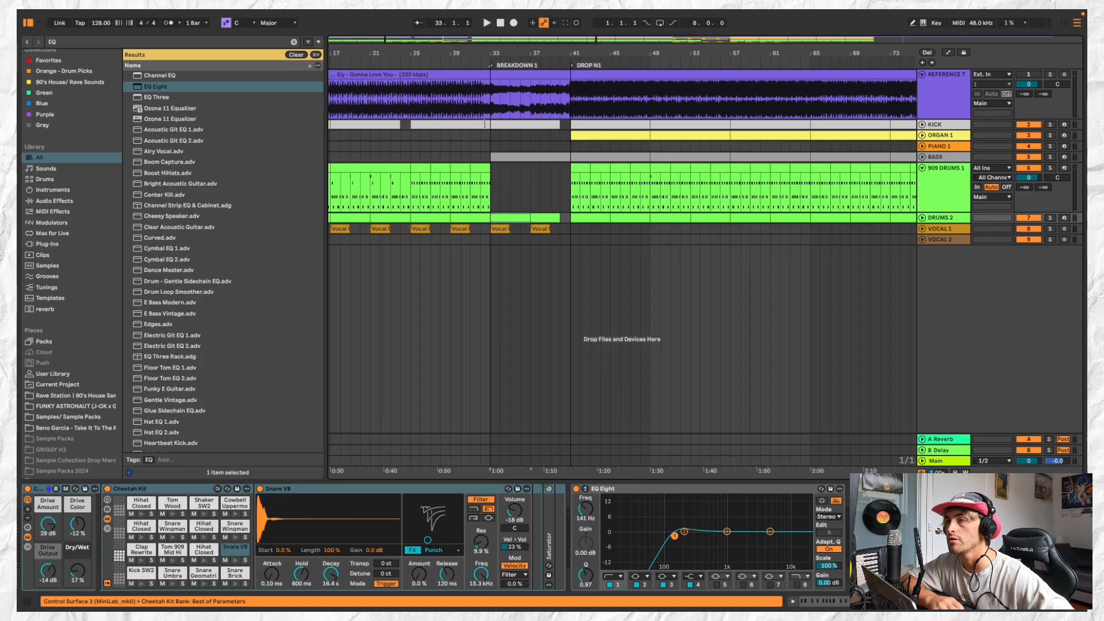
left_click(485, 124)
scroll(476, 59, "down", 4)
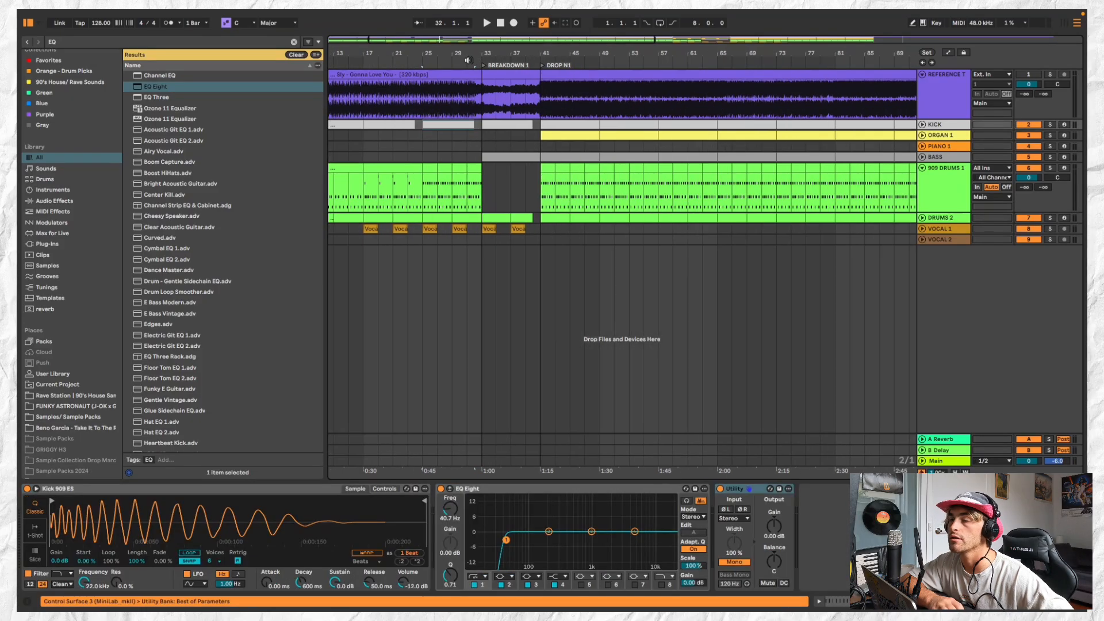
Create a two-bar MIDI clip on 909 DRUMS 1 at bar 33 with a Crash note on its first beat
double_click(494, 176)
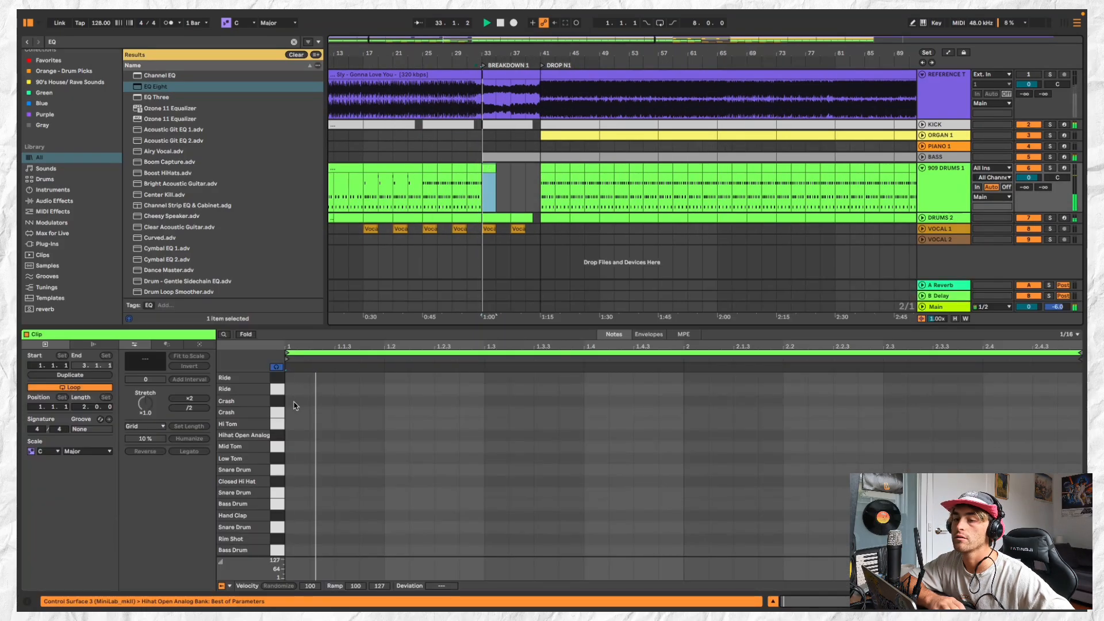
double_click(294, 406)
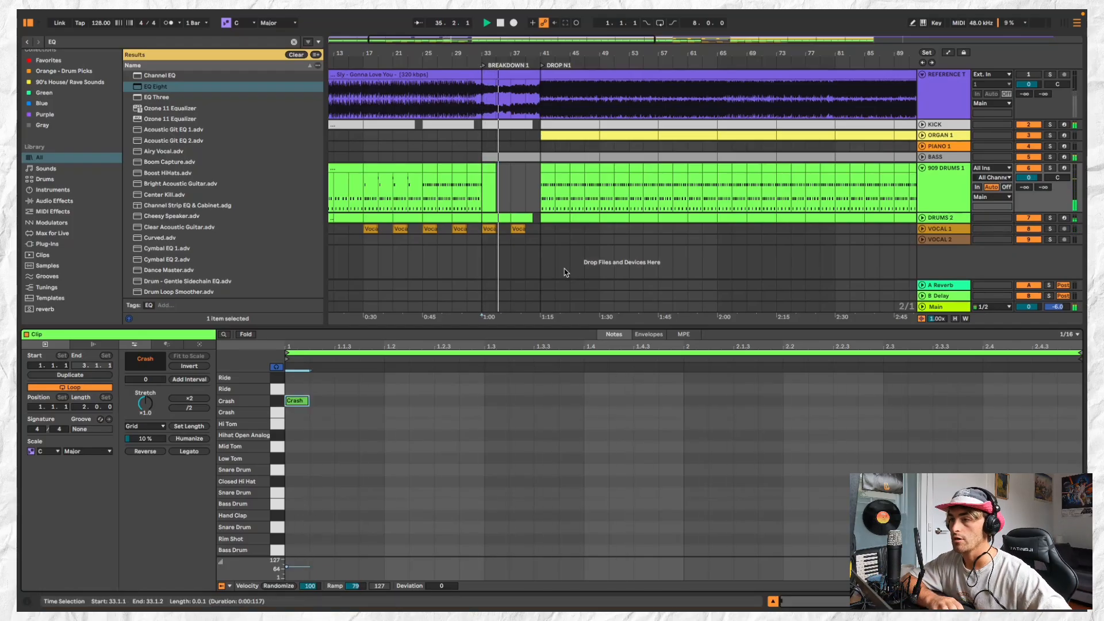
Copy two Vocal Check It Out clips from BREAKDOWN 2 on VOCAL 2 and paste them at bar 37
key("minus")
key("minus")
key("minus")
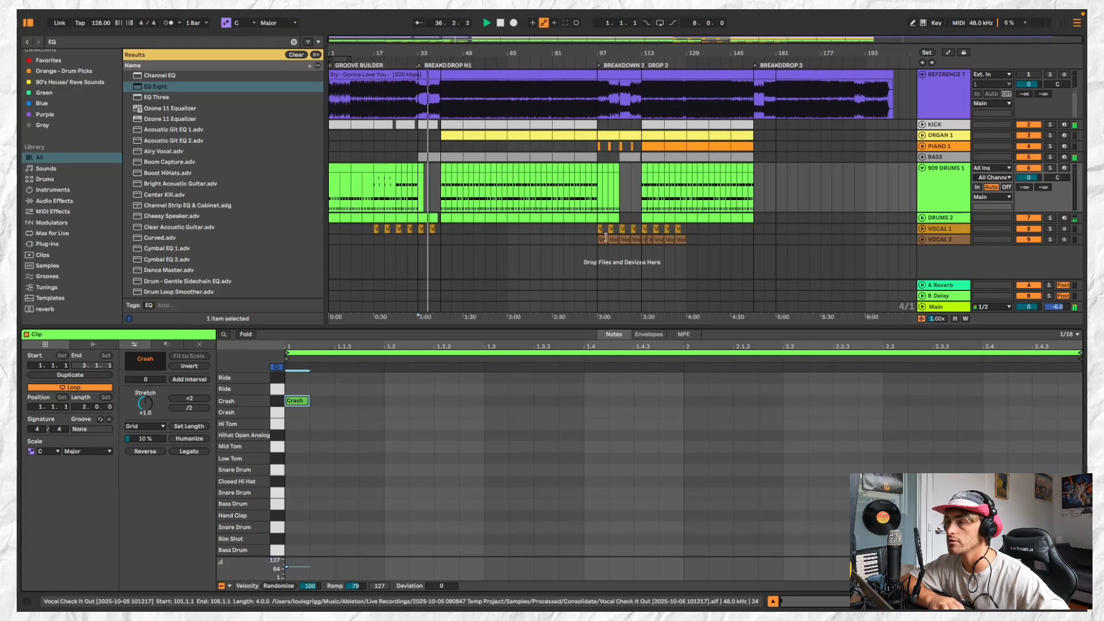
left_click(605, 238)
key("plus")
key("plus")
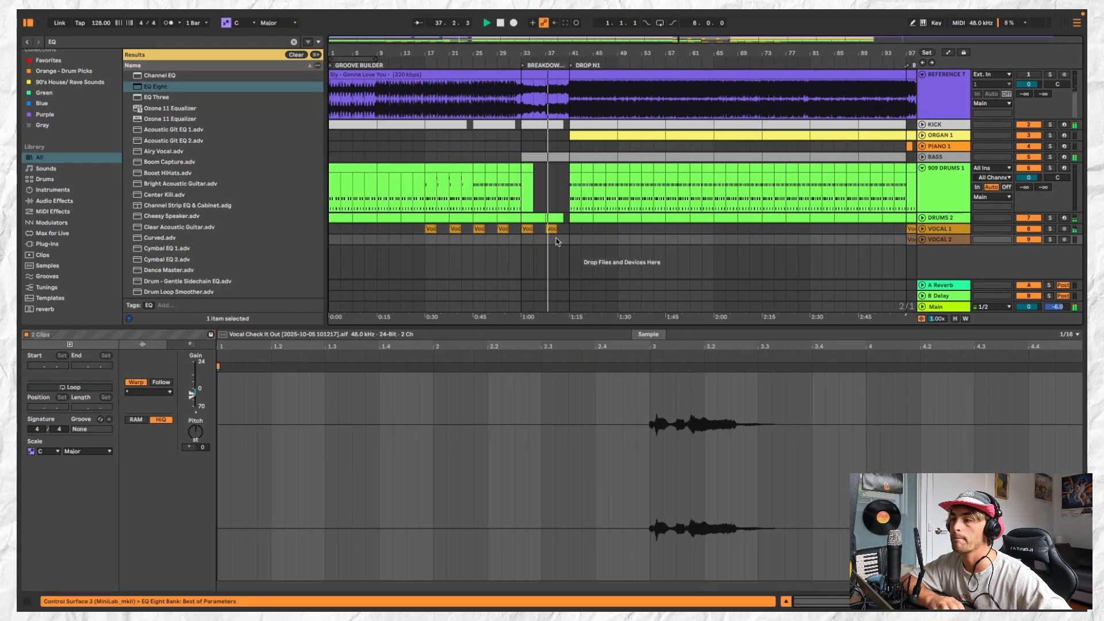
left_click(555, 242)
left_click(550, 242)
key("super+v")
Delete the second pasted Vocal Check It Out clip on VOCAL 2, from bar 41 to bar 45
left_click(559, 239)
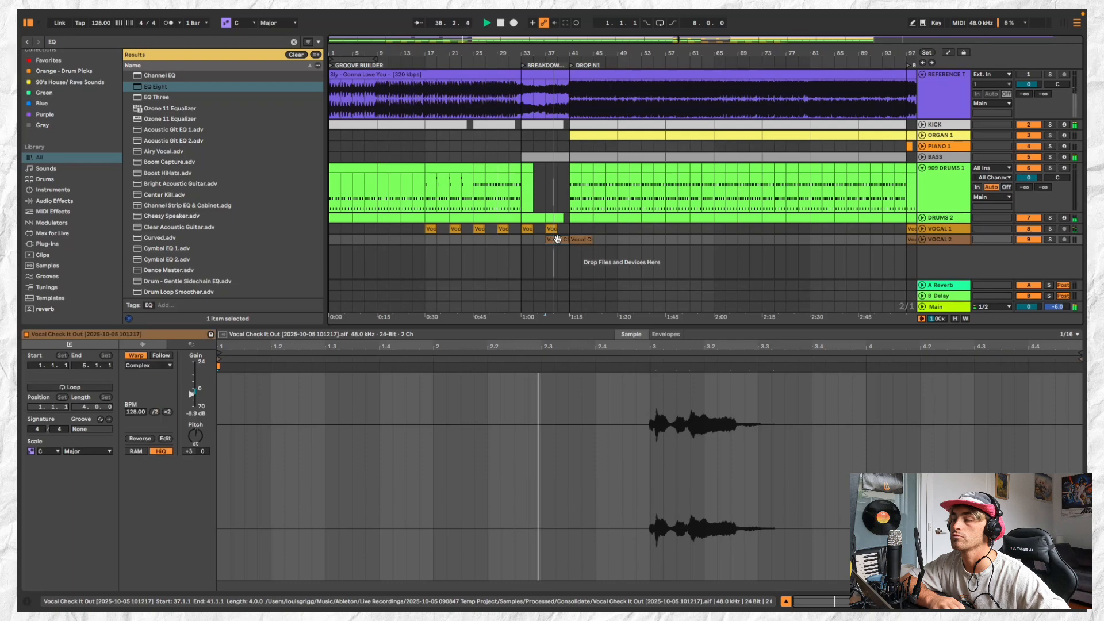
left_click(579, 238)
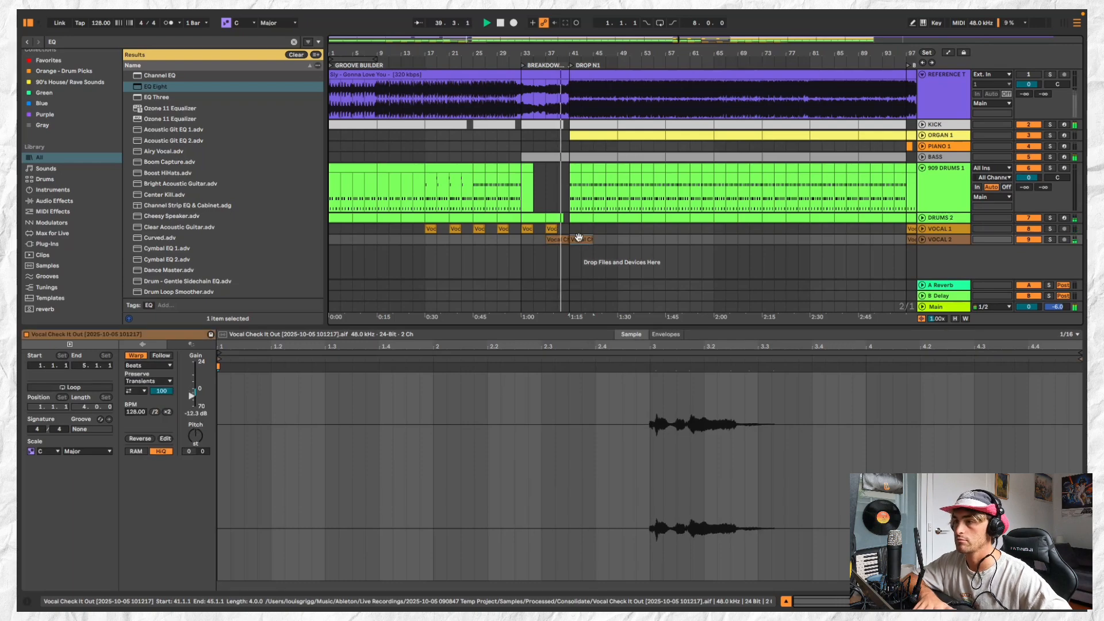
key("Delete")
Unfold the VOCAL 2 track and trim the start of the Vocal Check It Out clip in BREAKDOWN 1 to bar 39
left_click(562, 240)
key("plus")
key("space")
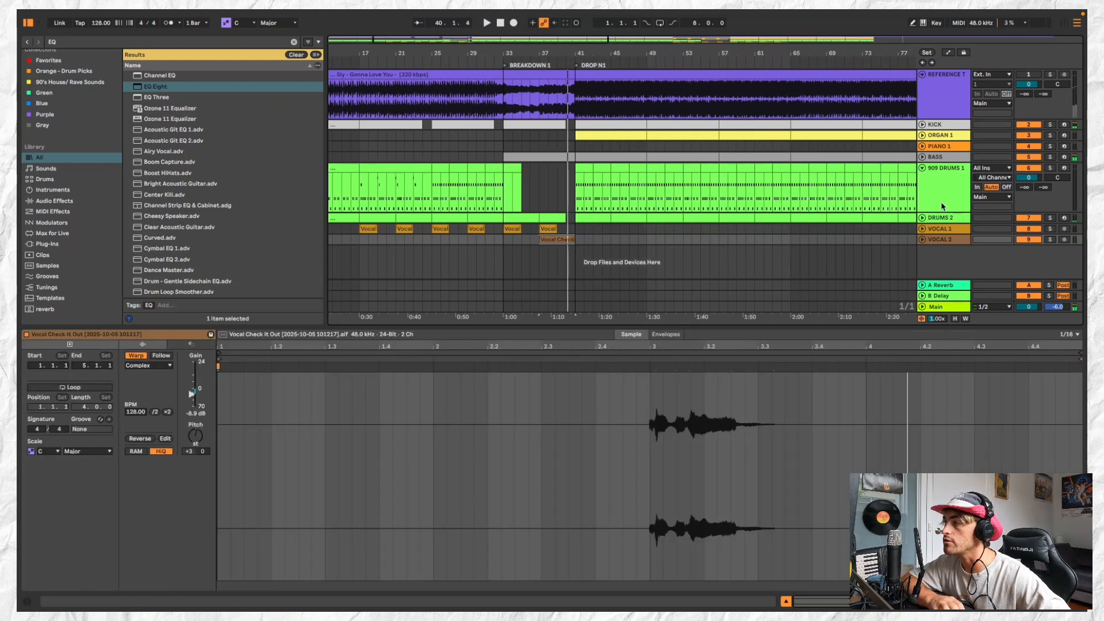
left_click(923, 241)
scroll(567, 246, "up", 3)
left_click(530, 228)
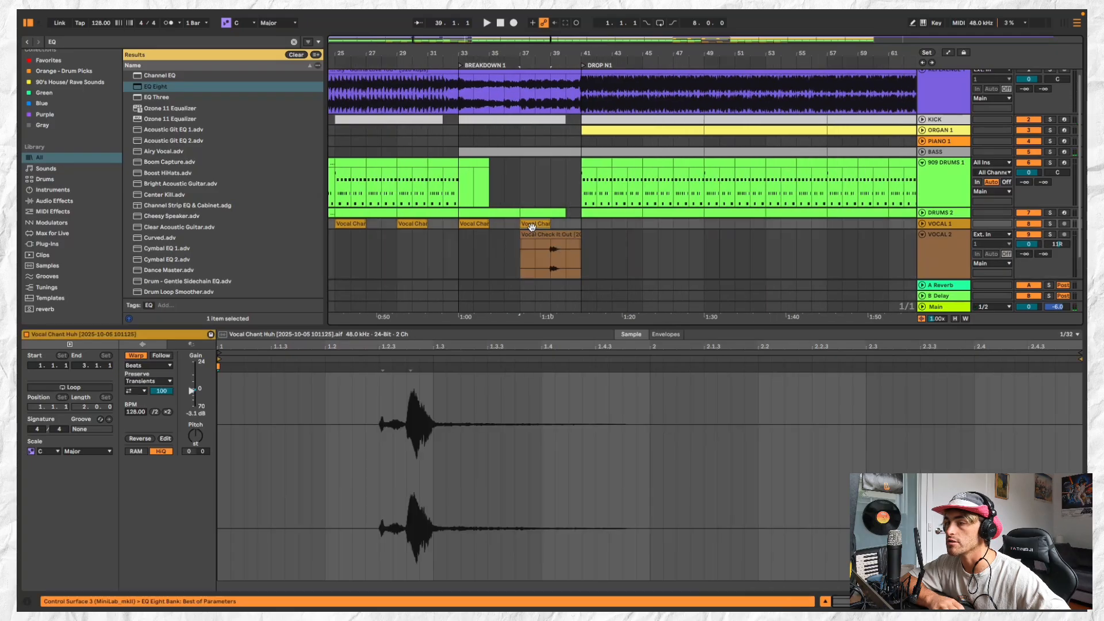
key("space")
left_click(525, 240)
scroll(552, 237, "up", 3)
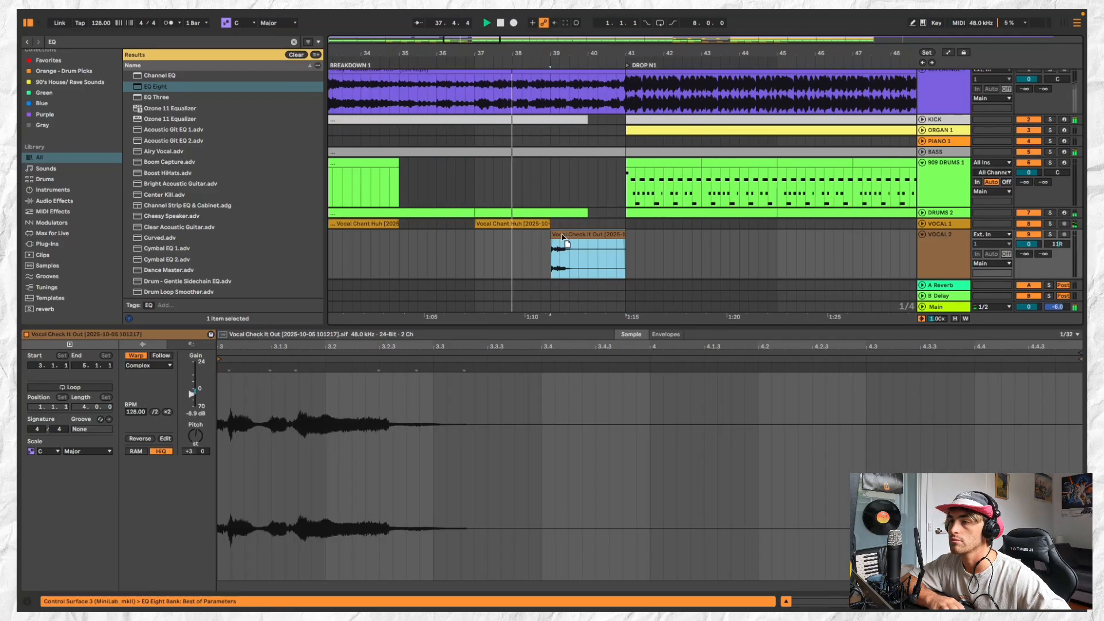
Move the trimmed Vocal Check It Out clip on VOCAL 2 earlier to start at 38.3.1 and play it back
left_click(478, 242)
key("space")
key("space")
left_click(550, 235)
scroll(550, 235, "up", 1)
scroll(550, 234, "up", 2)
left_click_drag(549, 235, 541, 234)
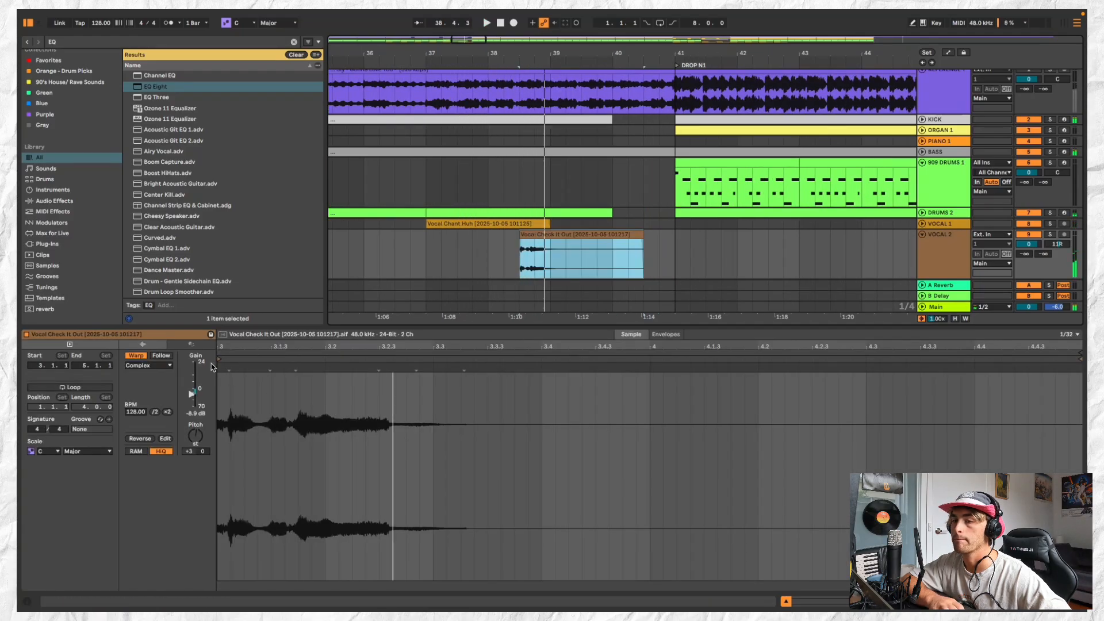
key("space")
key("space")
Try a slightly later start marker in the Vocal Check It Out clip, then undo it
left_click_drag(220, 359, 234, 357)
key("space")
key("space")
key("super+z")
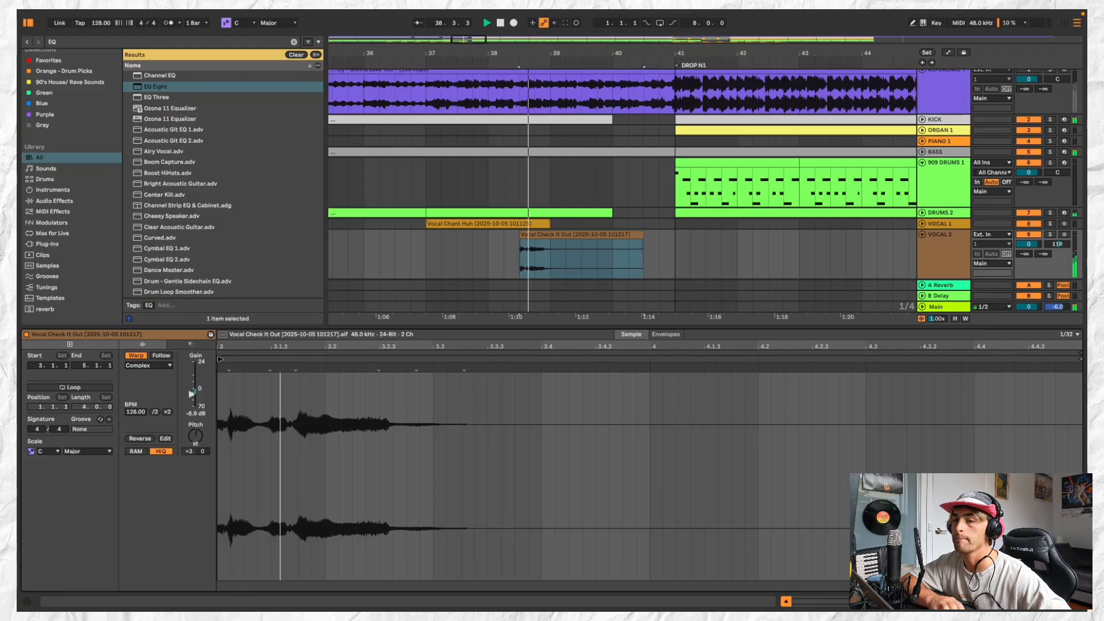
Add a warp marker after the Vocal Check It Out phrase and shift it later, then add another at the phrase's first transient
double_click(473, 370)
mouse_move(473, 369)
left_mouse_down()
mouse_move(455, 370)
mouse_move(529, 371)
left_mouse_up()
key("space")
key("space")
double_click(266, 369)
key("space")
key("space")
key("space")
key("space")
key("space")
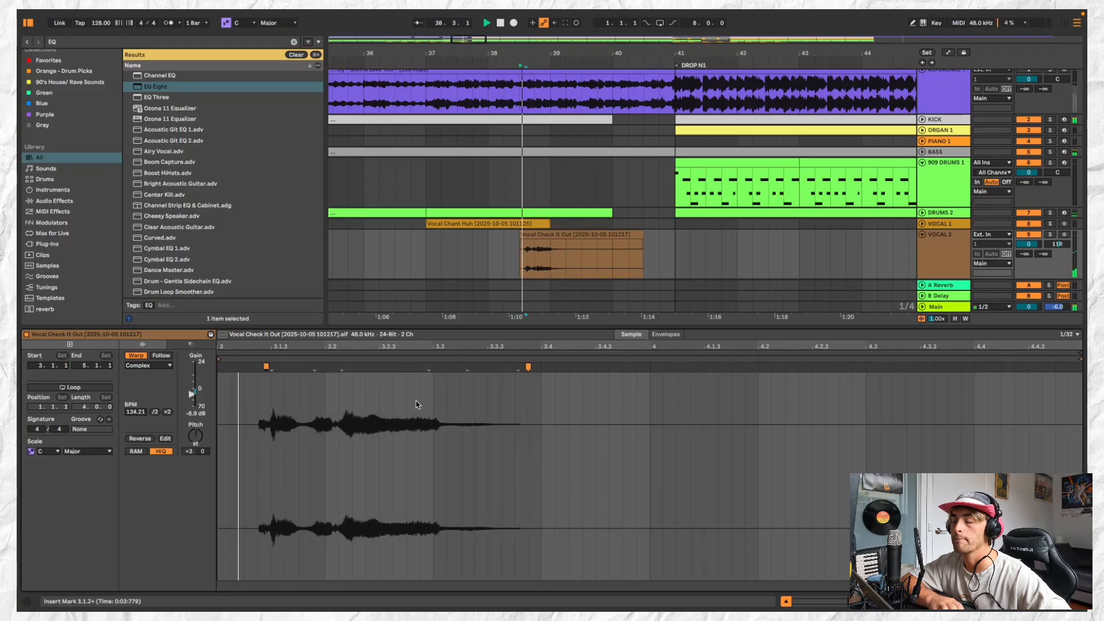
key("space")
key("space")
Split the Vocal Check It Out clip on VOCAL 2 at 38.4.1 and delete the part after the split
left_click(570, 234)
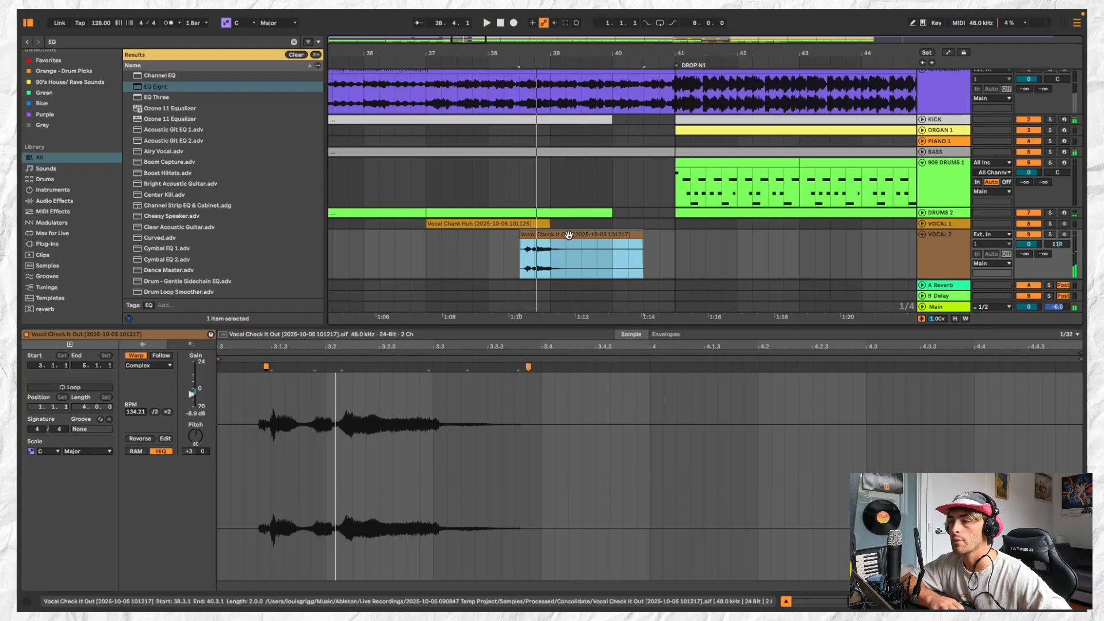
left_click(534, 256)
key("super+e")
left_click(529, 235)
scroll(530, 235, "down", 5)
left_click(515, 239)
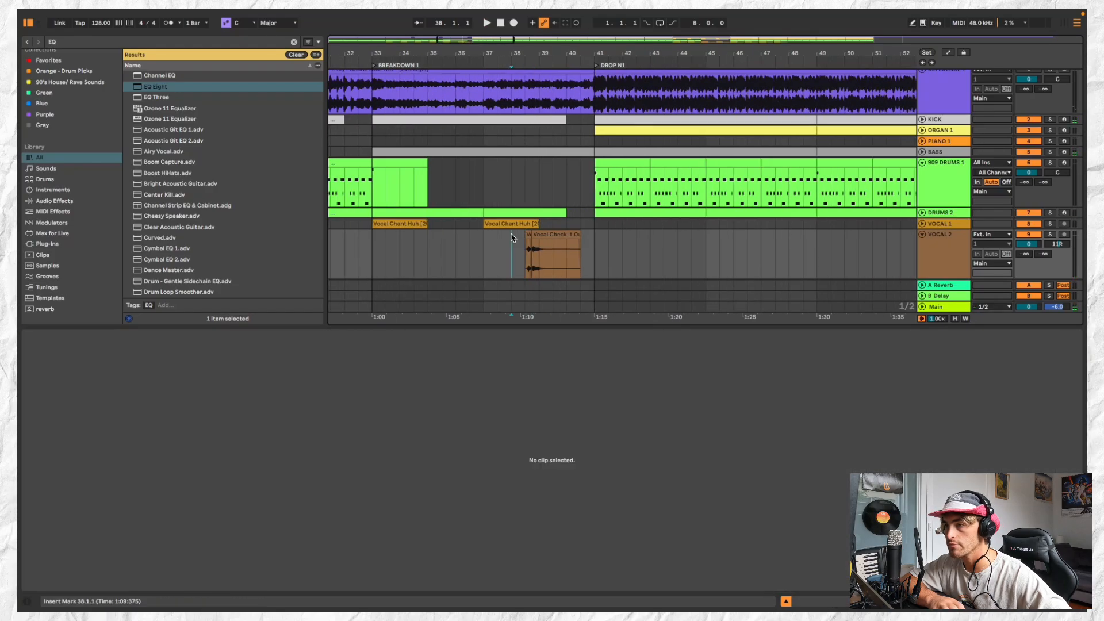
key("space")
left_click(547, 234)
key("Delete")
scroll(542, 239, "down", 3)
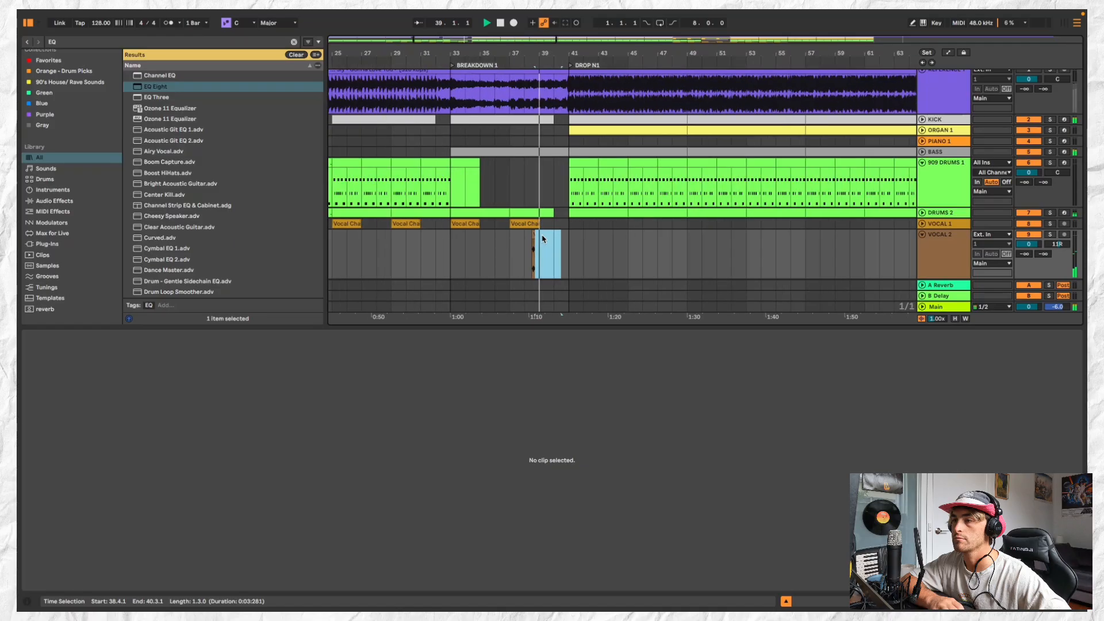
Consolidate VOCAL 2 from bar 37 to bar 39 into one two-bar Vocal Check It Out clip
left_click(514, 224)
scroll(506, 237, "up", 3)
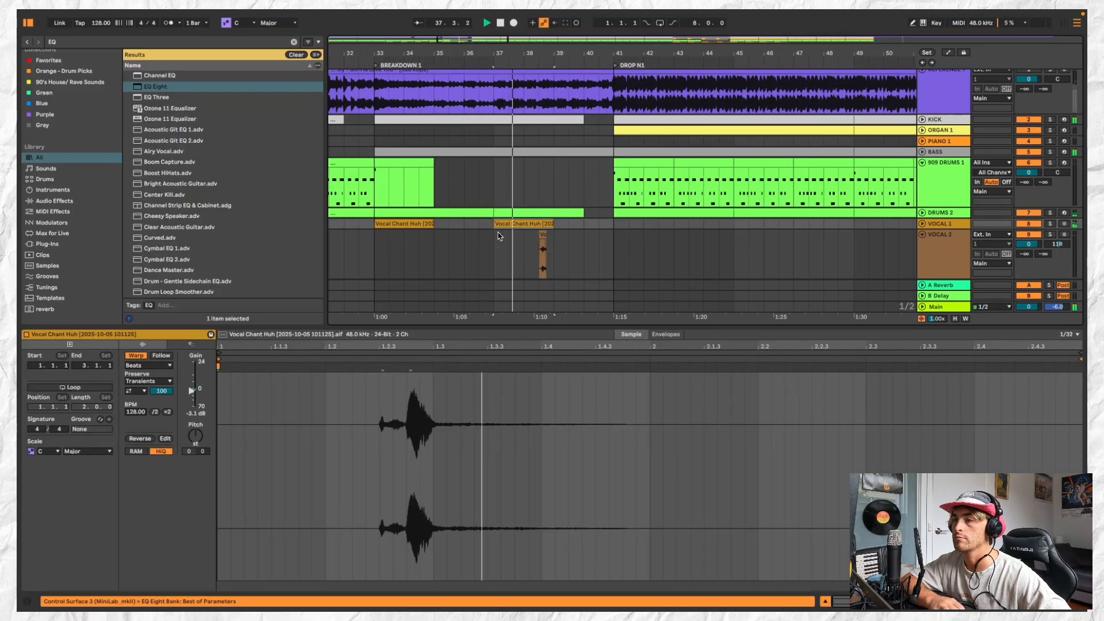
mouse_move(496, 236)
left_mouse_down()
mouse_move(557, 241)
mouse_move(494, 241)
left_mouse_up()
left_click(543, 234)
key("super+j")
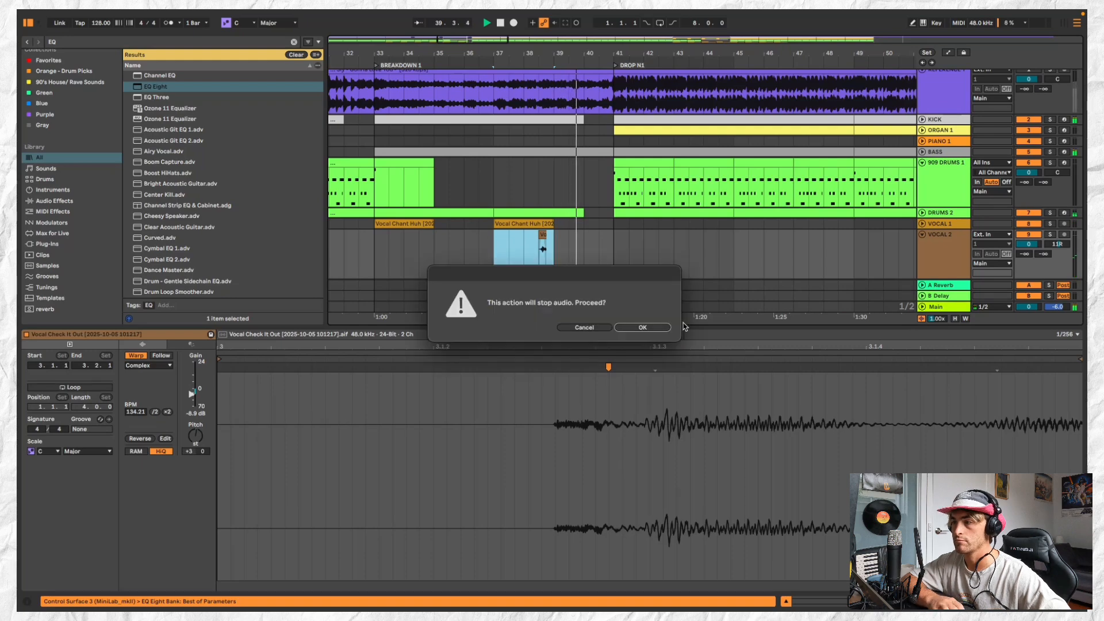
left_click(655, 329)
Copy the bar 37 clips on VOCAL 1 and VOCAL 2 to bar 41 and repeat them at bars 45 and 49
scroll(554, 247, "down", 5)
left_click(545, 225, "shift")
key("super+c")
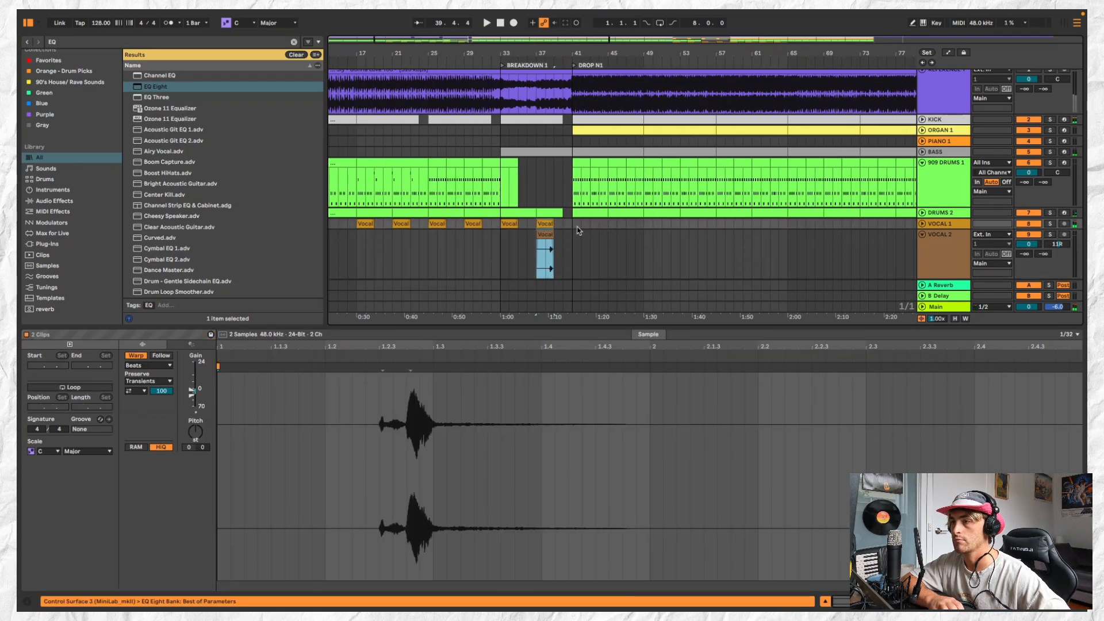
left_click(576, 225)
key("super+v")
key("super+d")
key("super+d")
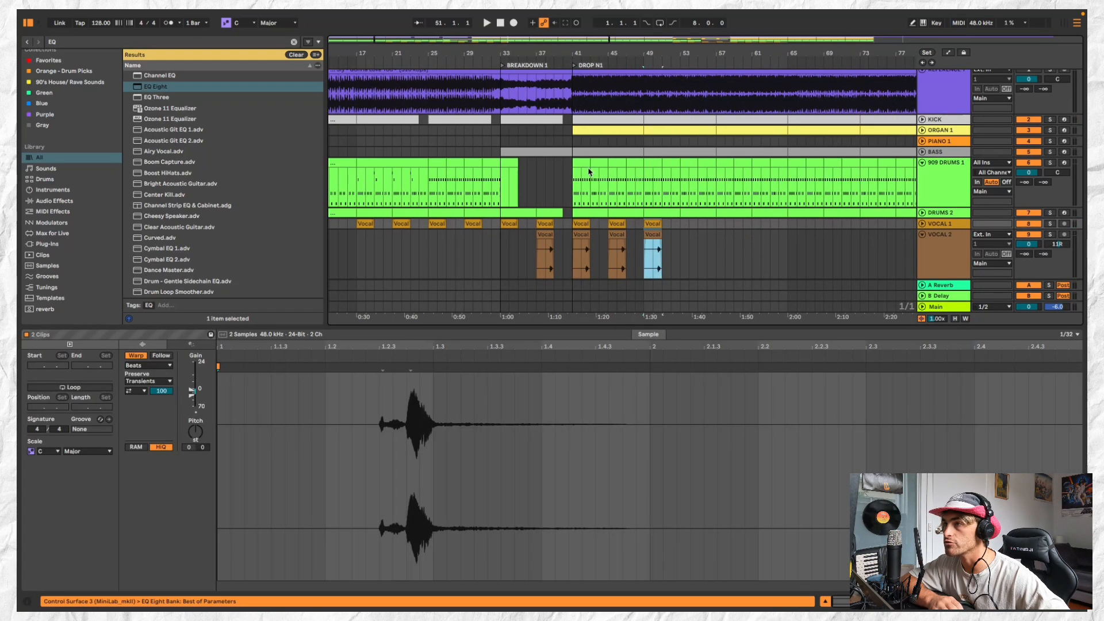
Play the end of BREAKDOWN 1 and open its BASS clip in an enlarged note editor
left_click(549, 65)
scroll(570, 146, "up", 5)
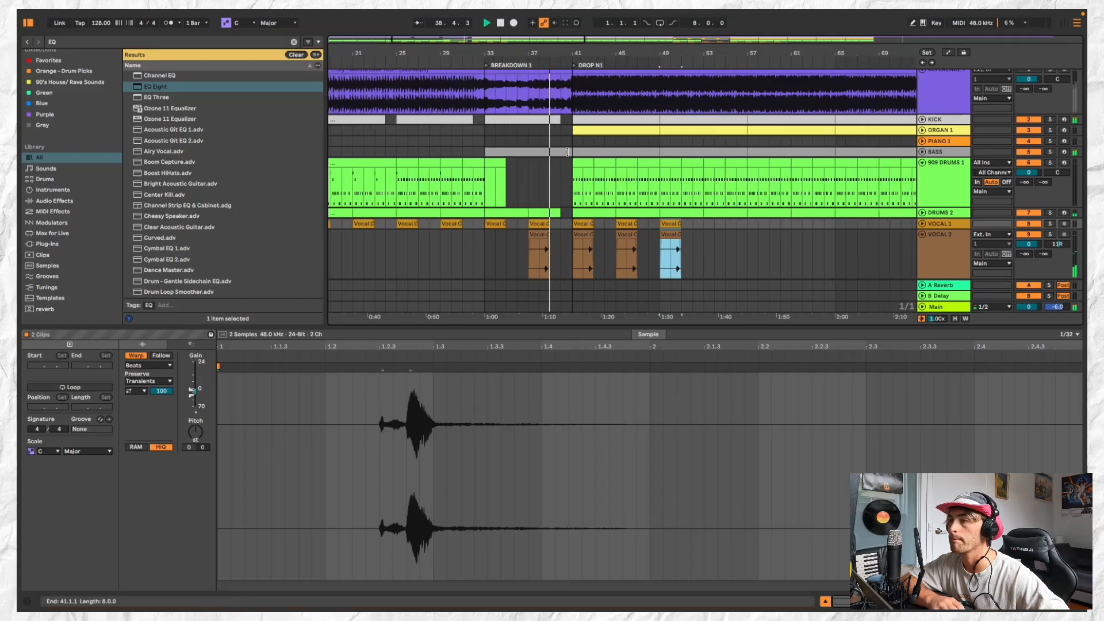
left_click(567, 152)
key("space")
key("space")
double_click(563, 152)
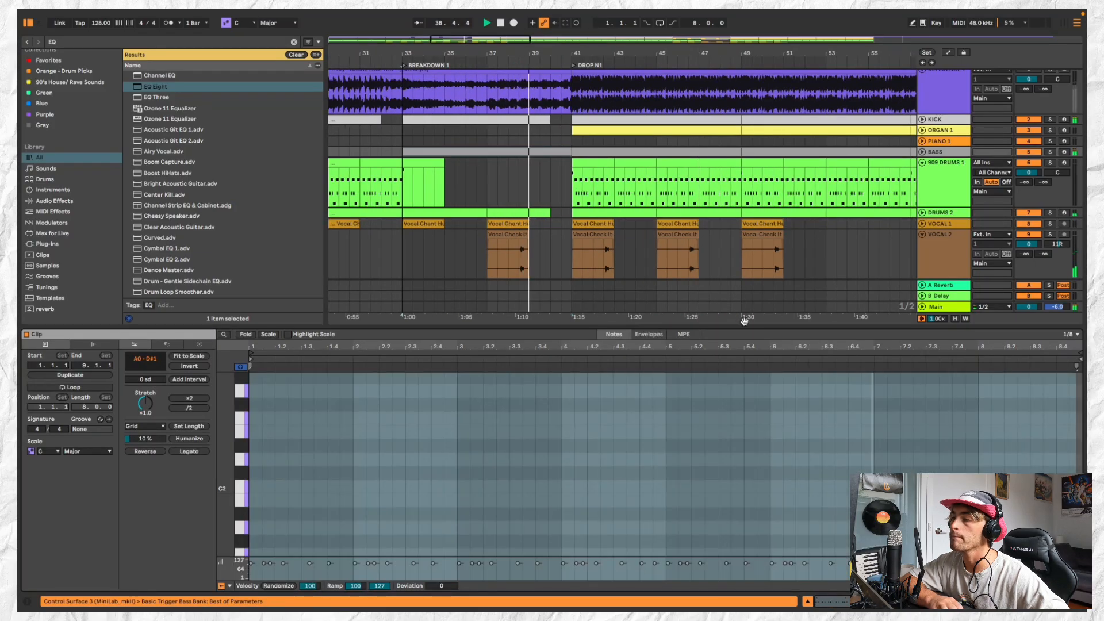
left_click_drag(769, 329, 788, 91)
key("space")
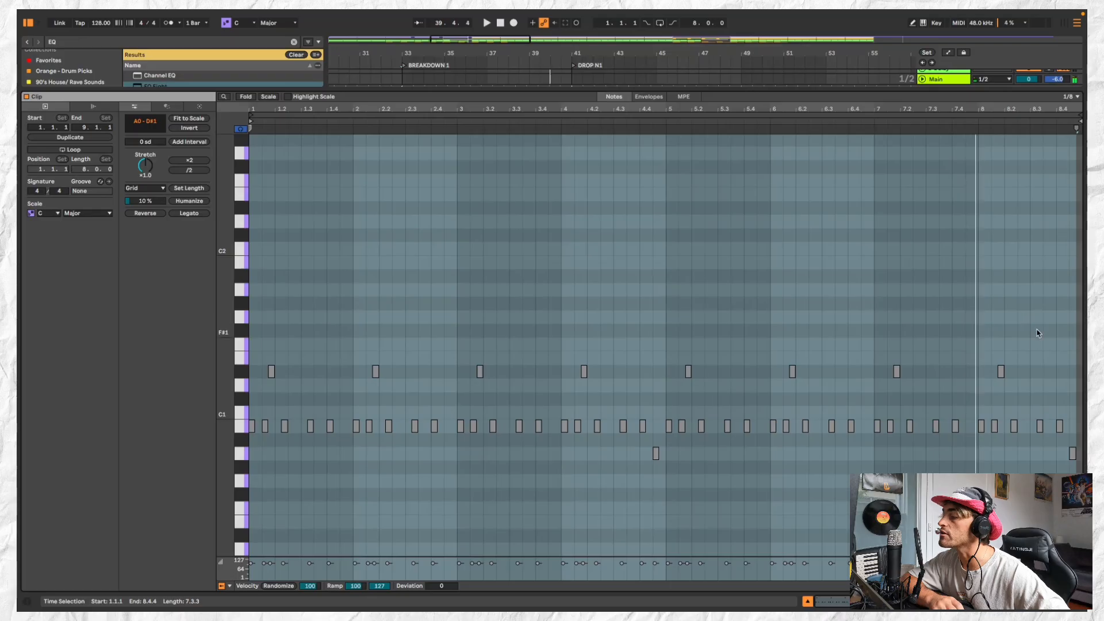
Add an A0 note at 8.2.3 in the BREAKDOWN 1 BASS clip, play it back and shrink the note editor
scroll(998, 363, "up", 2)
scroll(997, 364, "right", 1)
double_click(1023, 343)
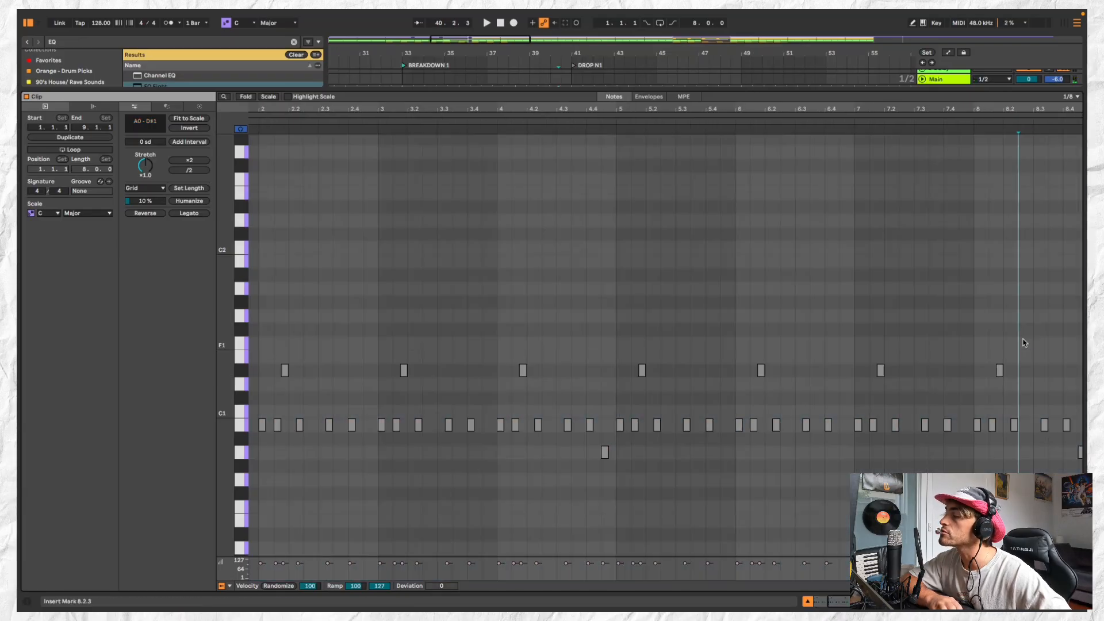
left_click_drag(1023, 343, 1023, 461)
left_click(938, 122)
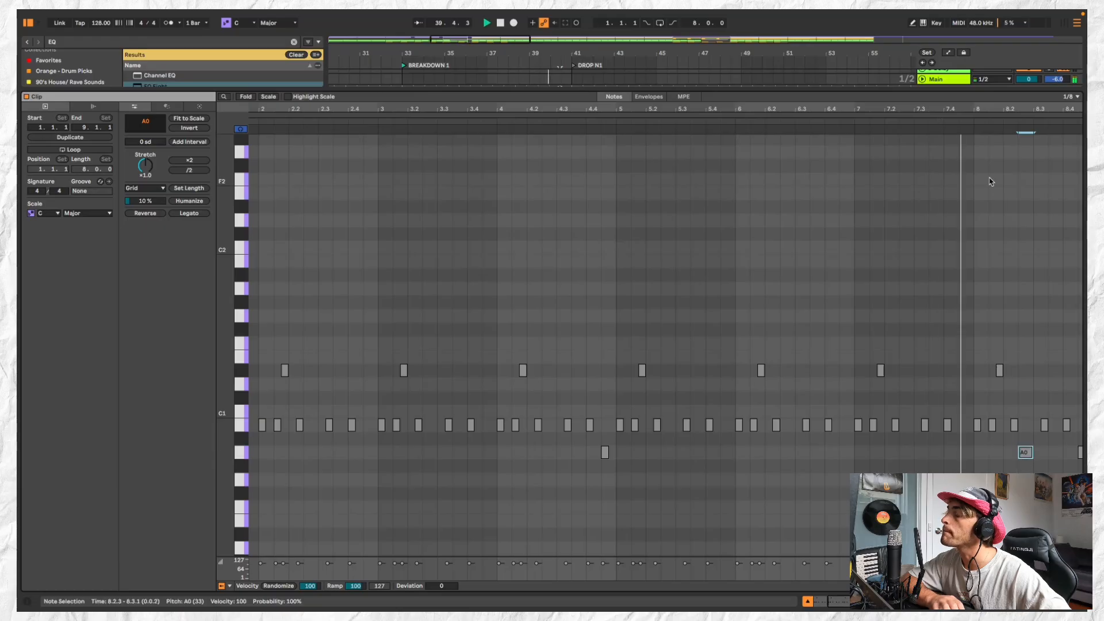
left_click_drag(992, 89, 992, 463)
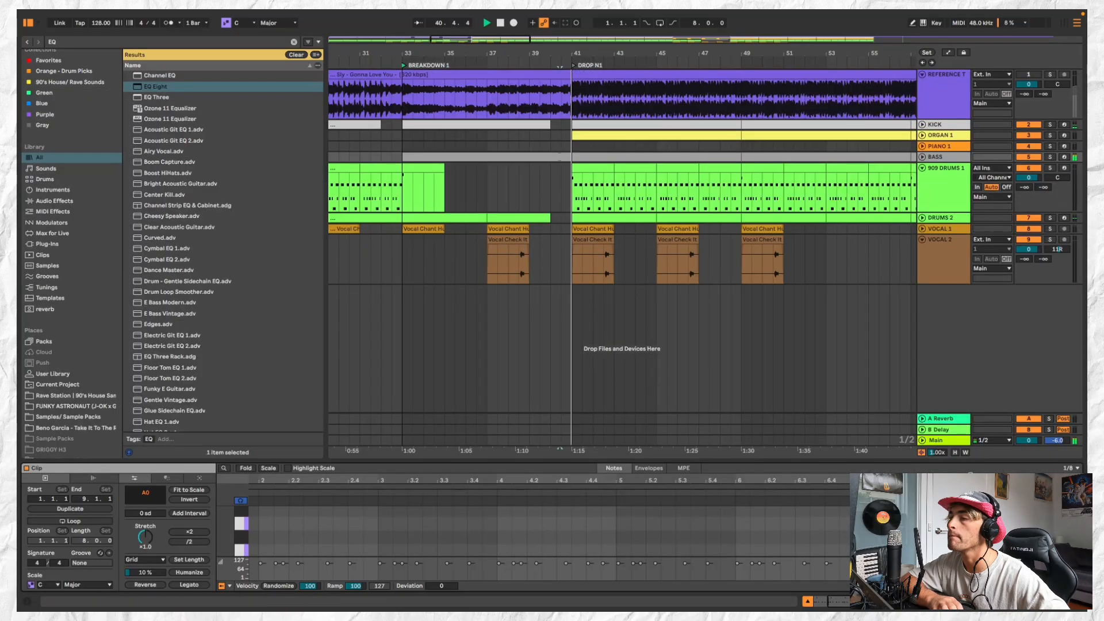
Duplicate the two-bar VOCAL 1 and VOCAL 2 clips to bar 53 in DROP N1 and fold the VOCAL 2 track
left_click(590, 234)
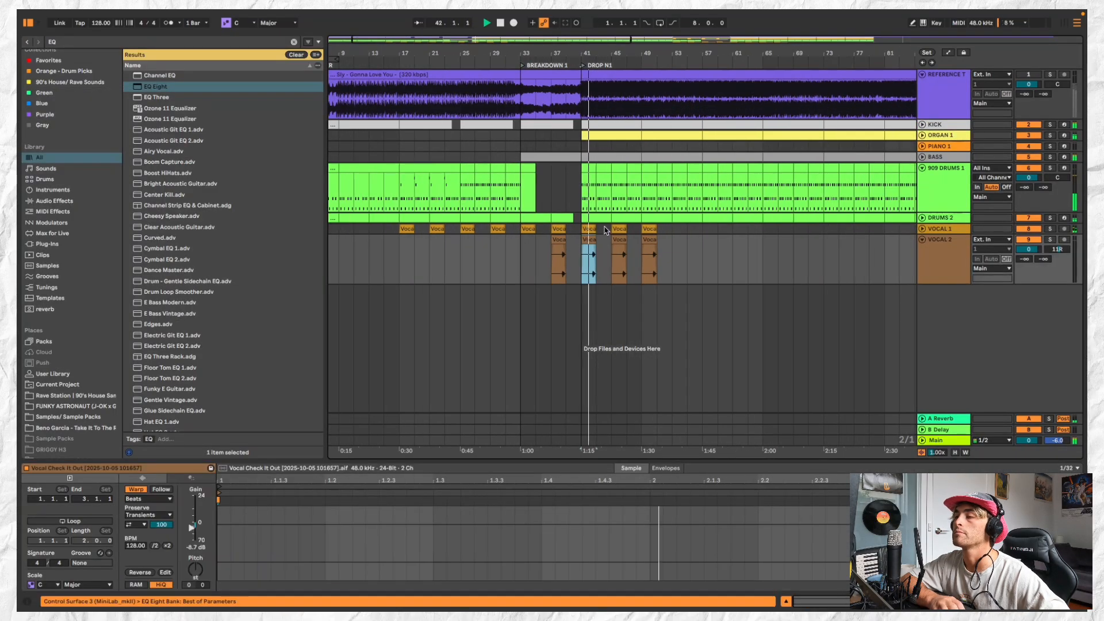
left_click(608, 230, "shift")
key("minus")
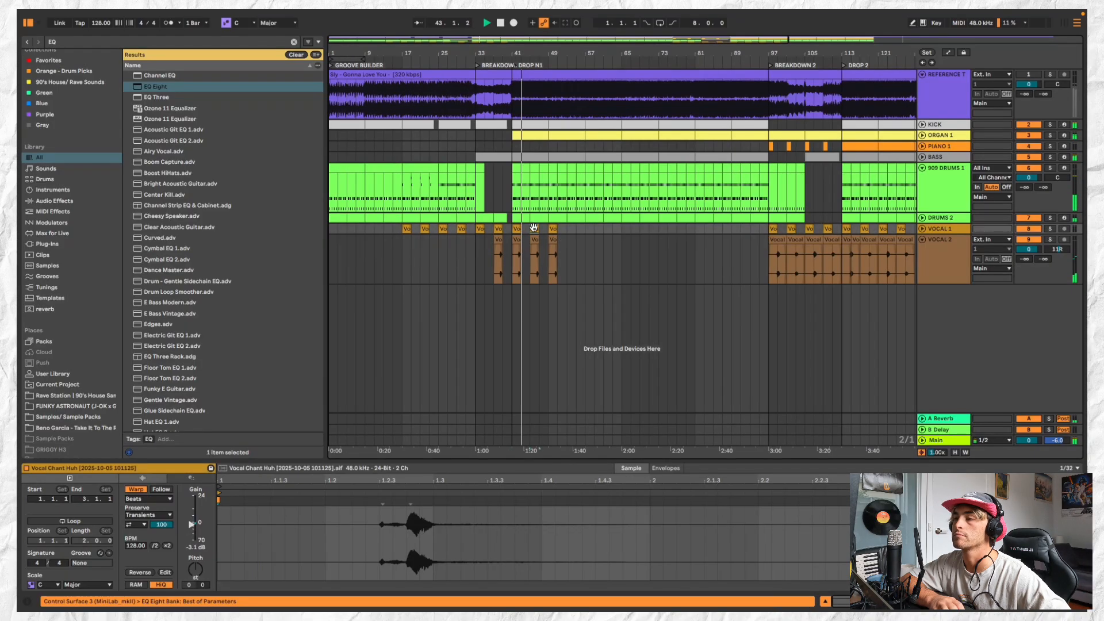
left_click_drag(529, 228, 569, 225)
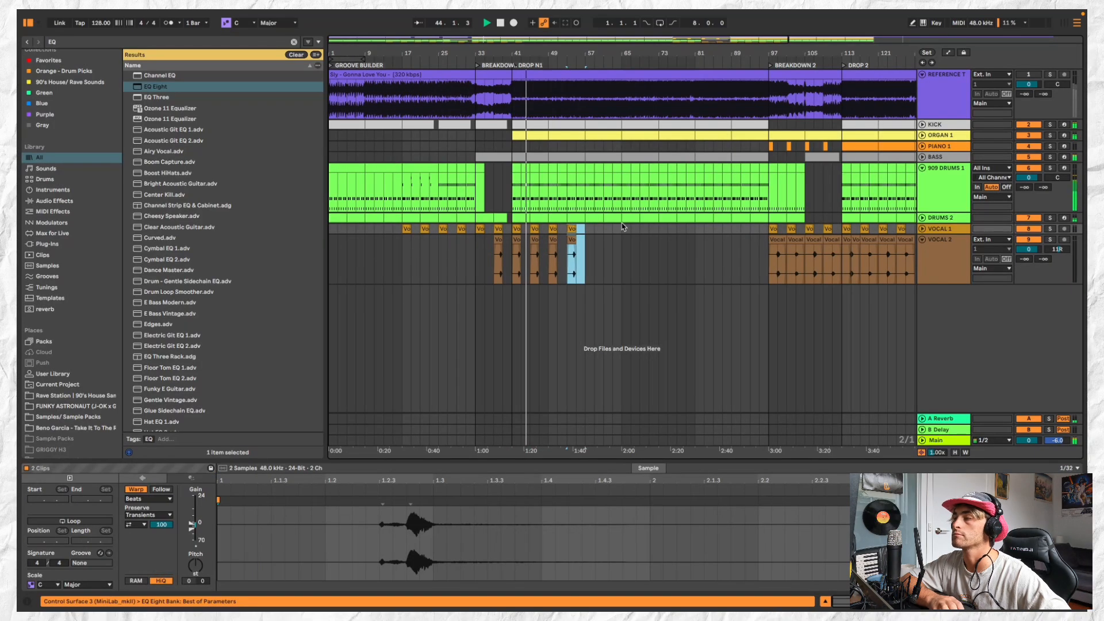
left_click(923, 239)
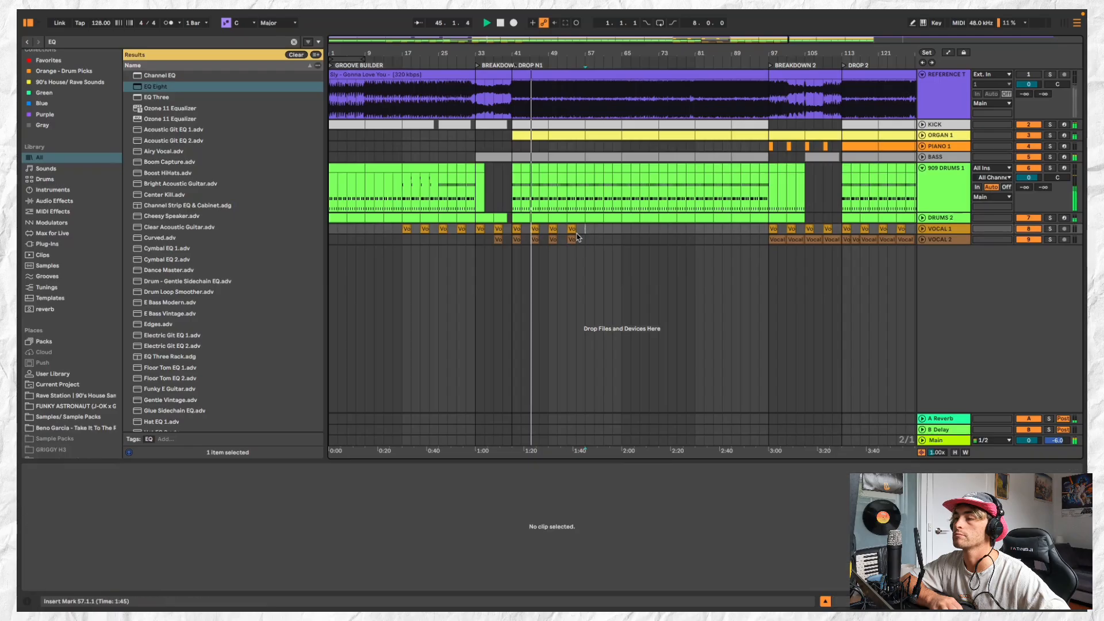
Paste the VOCAL 1 and VOCAL 2 clips at bar 57 and delete the extra copies at bar 59
key("ctrl+d")
left_click(585, 231)
key("ctrl+v")
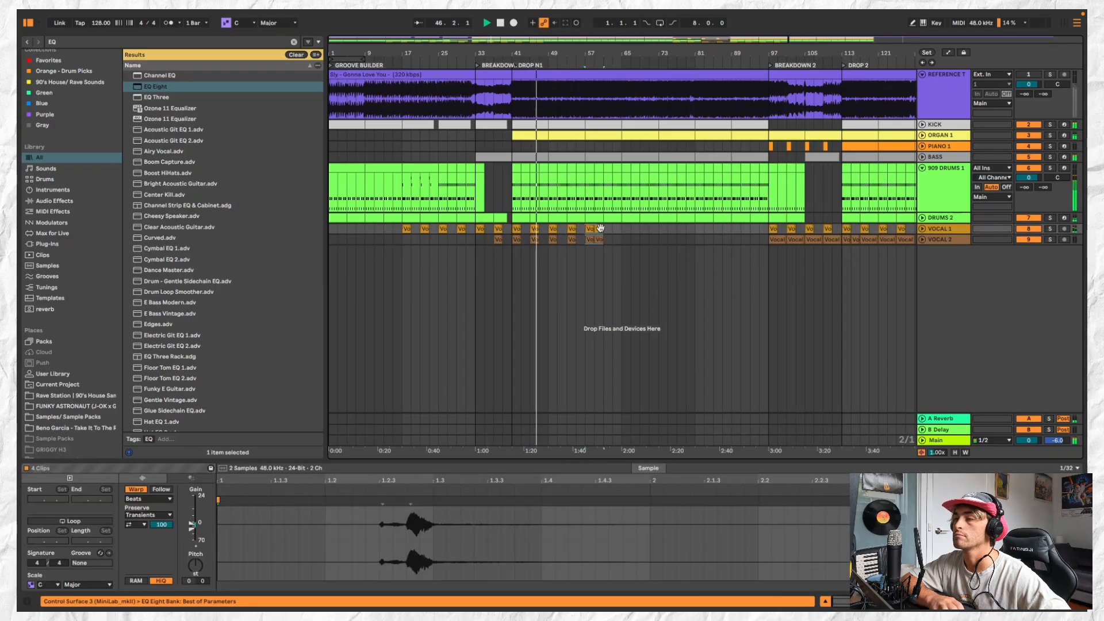
left_click(600, 229)
left_click(598, 236, "shift")
key("Delete")
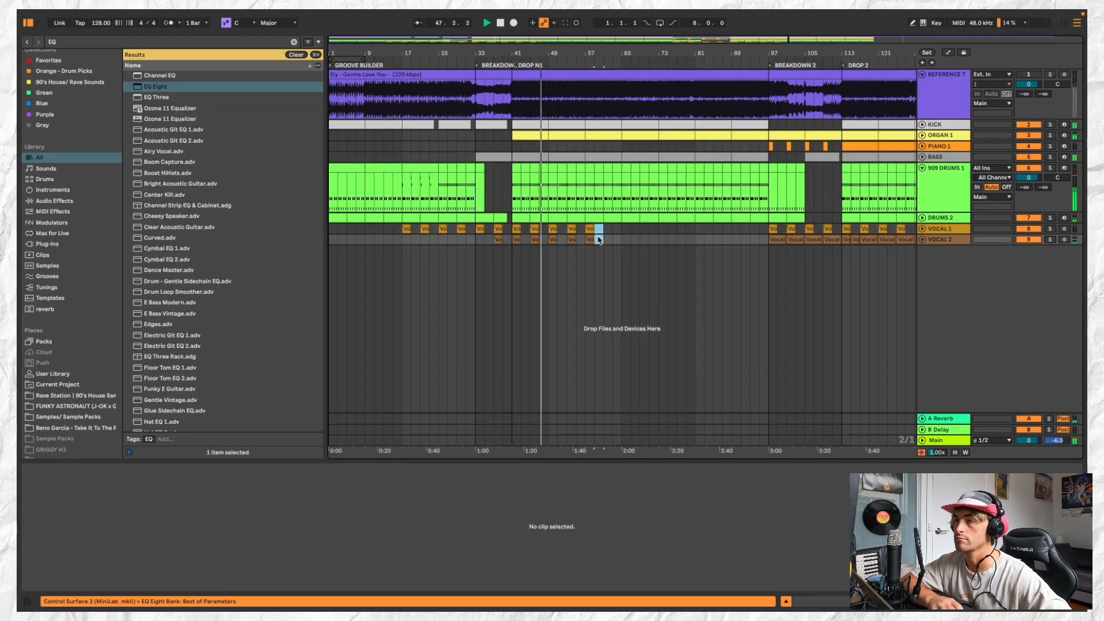
Review the 16-bar BASS sections of DROP N1 and fold the 909 DRUMS 1 track
scroll(542, 156, "up", 3)
left_click(542, 156)
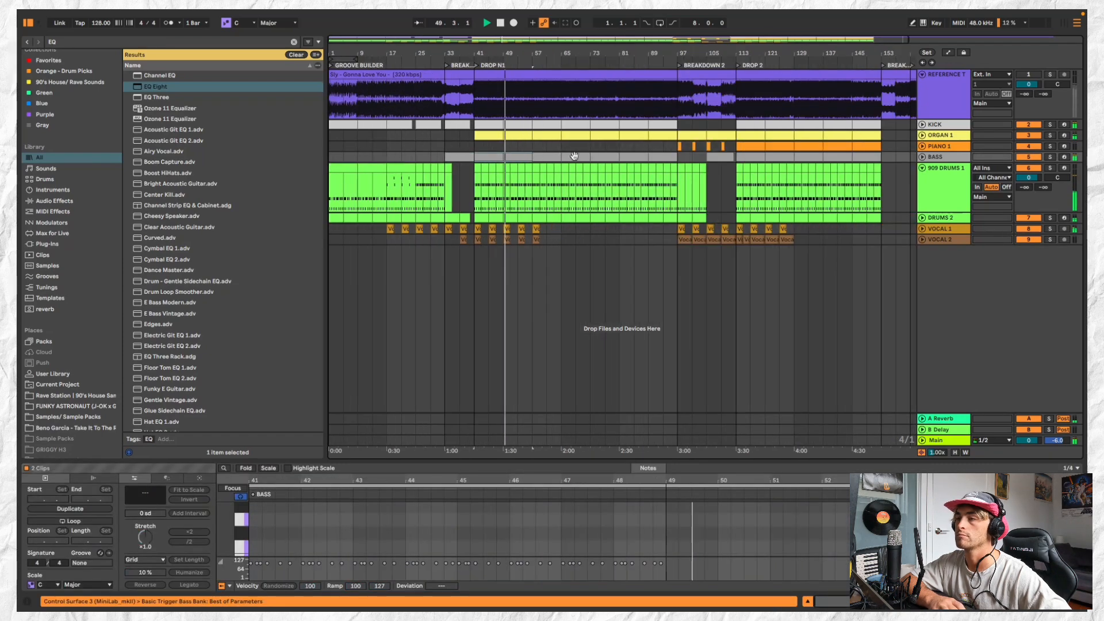
scroll(537, 157, "down", 3)
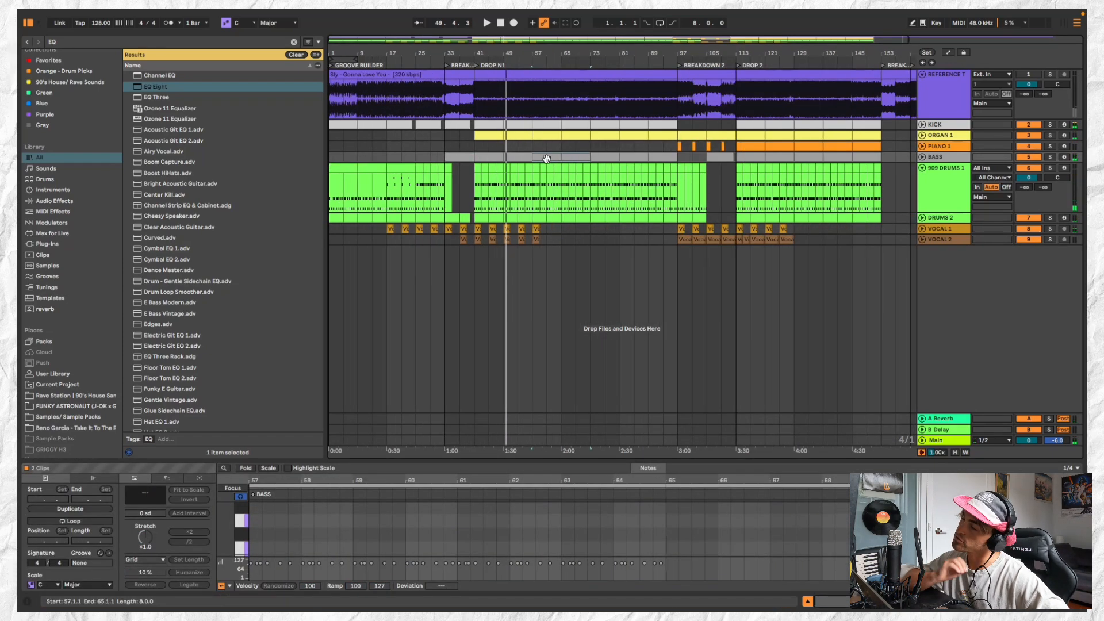
left_click(924, 167)
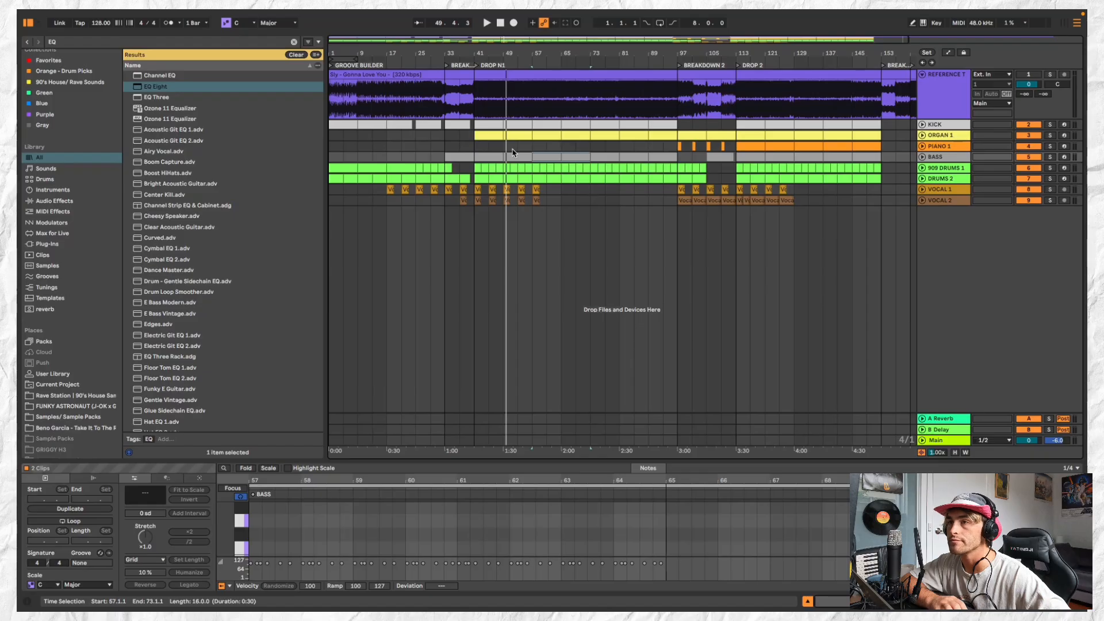
scroll(493, 171, "down", 3)
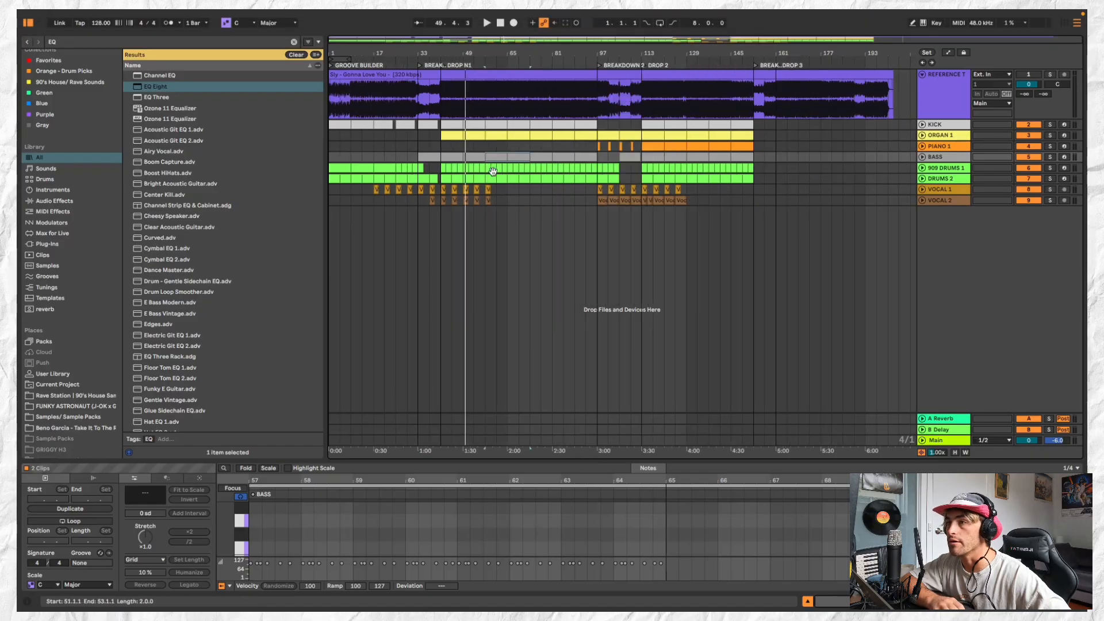
Examine DROP N1 in successive eight-bar blocks across the tracks from KICK to DRUMS 2
left_click_drag(454, 127, 460, 178)
left_click(476, 125)
left_click(476, 179, "shift")
left_click(498, 125)
left_click(498, 178, "shift")
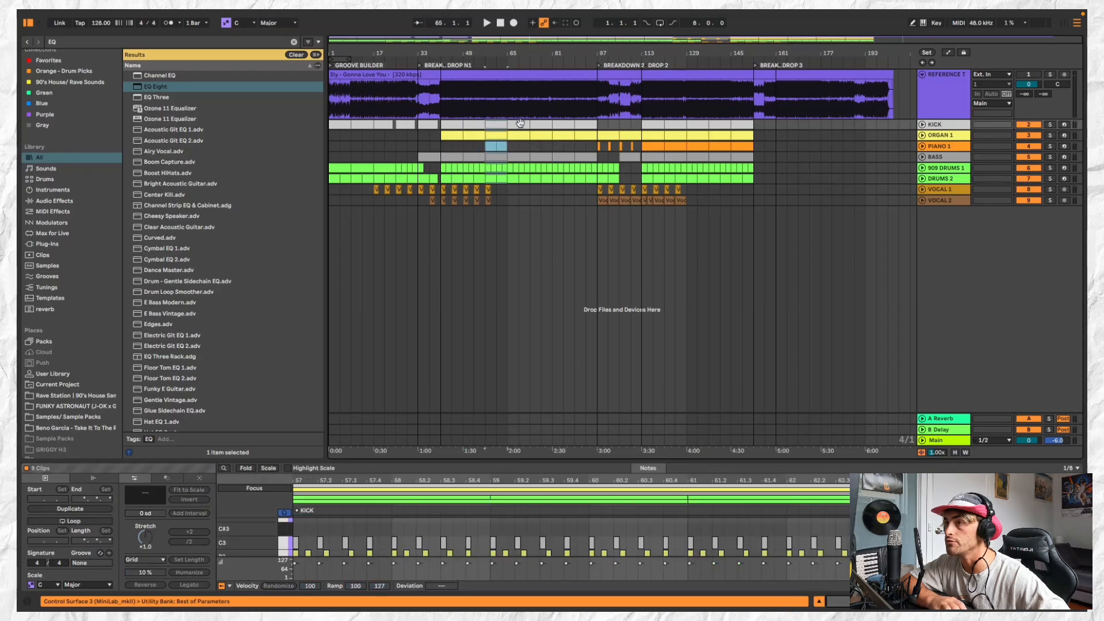
left_click(520, 125)
left_click(542, 124)
left_click(544, 178, "shift")
left_click(568, 123)
left_click(575, 178, "shift")
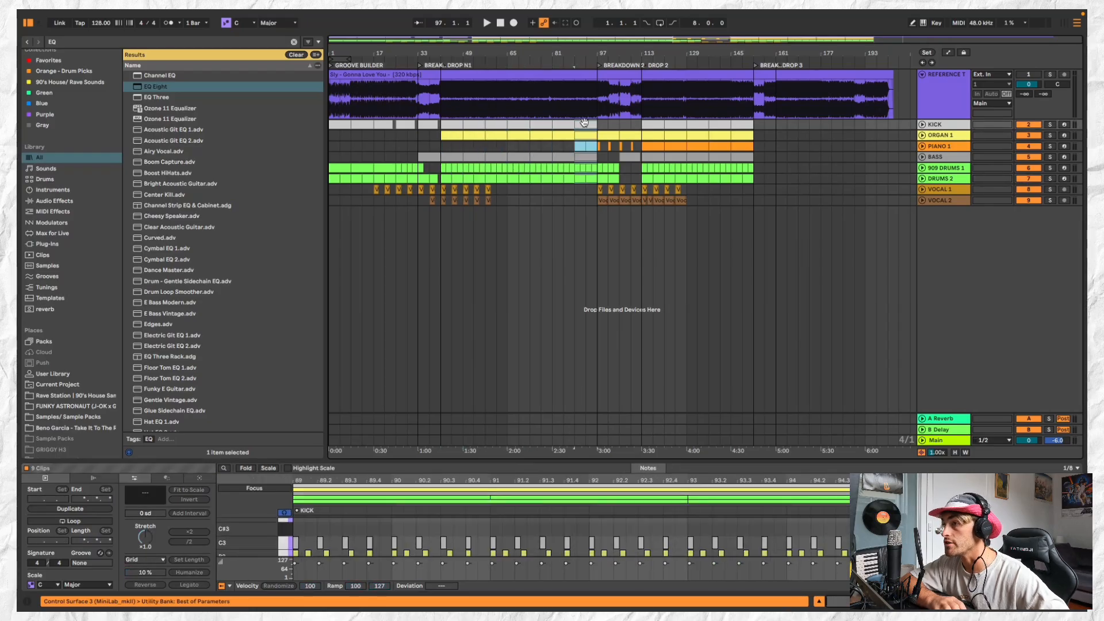
Examine DROP 2 in successive eight-bar blocks across the tracks from KICK to DRUMS 2, up to bar 153
left_click(657, 123)
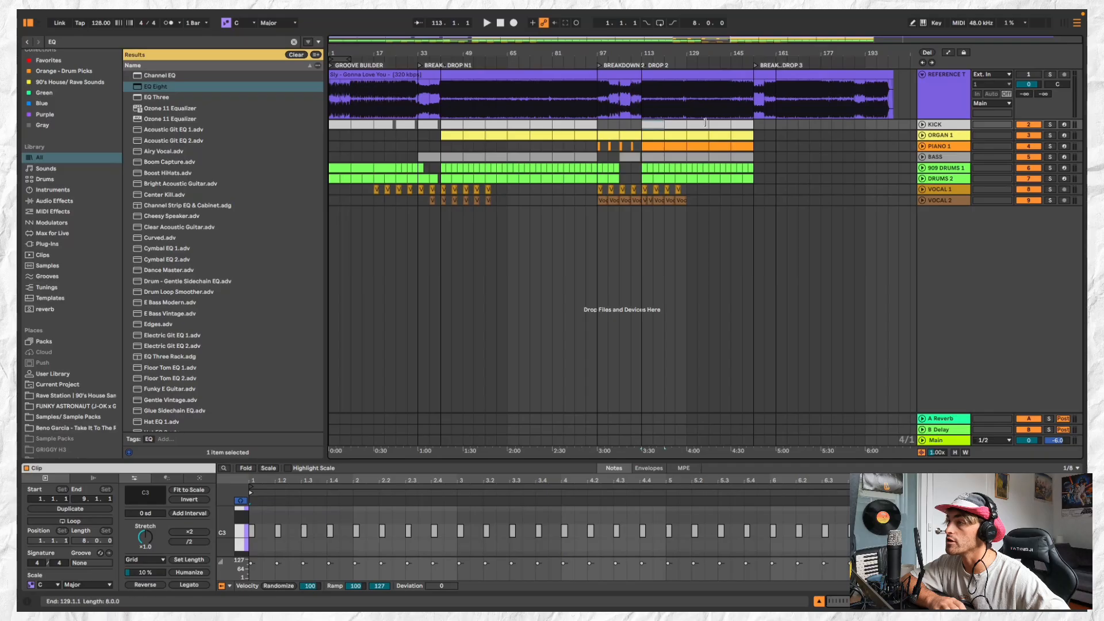
left_click(668, 179, "shift")
left_click(696, 122)
left_click(702, 179, "shift")
left_click(718, 125)
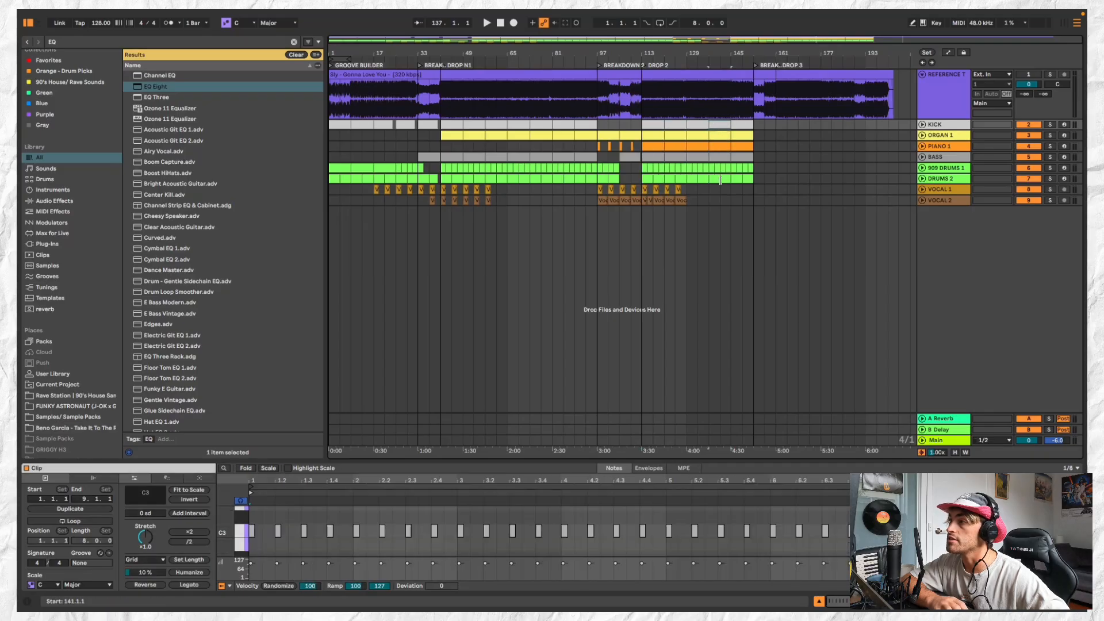
left_click(720, 178, "shift")
left_click(733, 126)
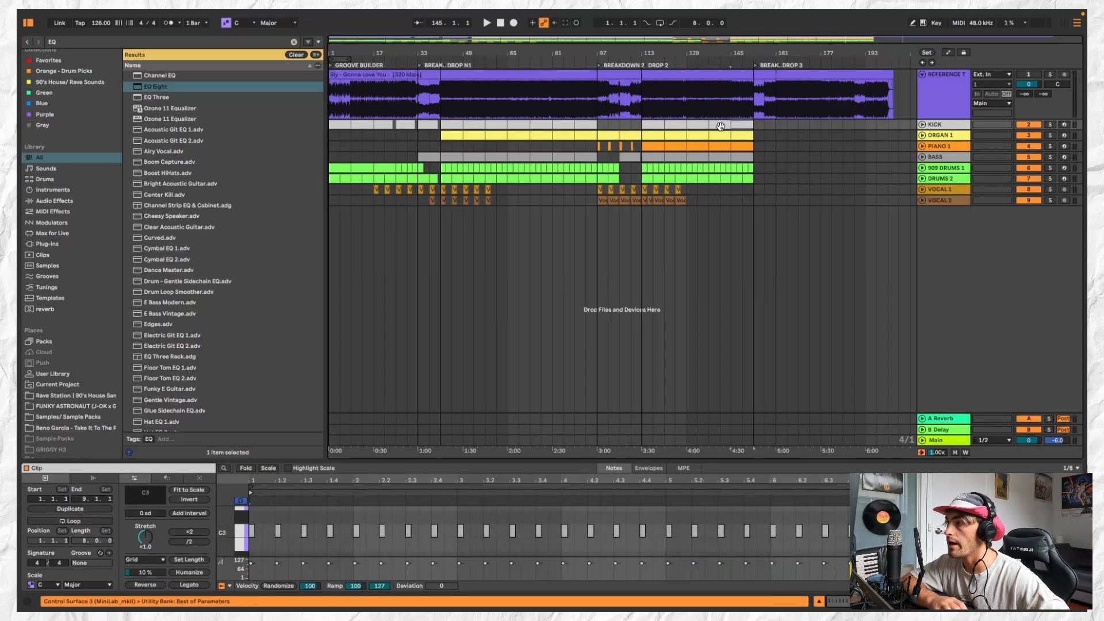
left_click(725, 177, "shift")
left_click(743, 125)
left_click(742, 177, "shift")
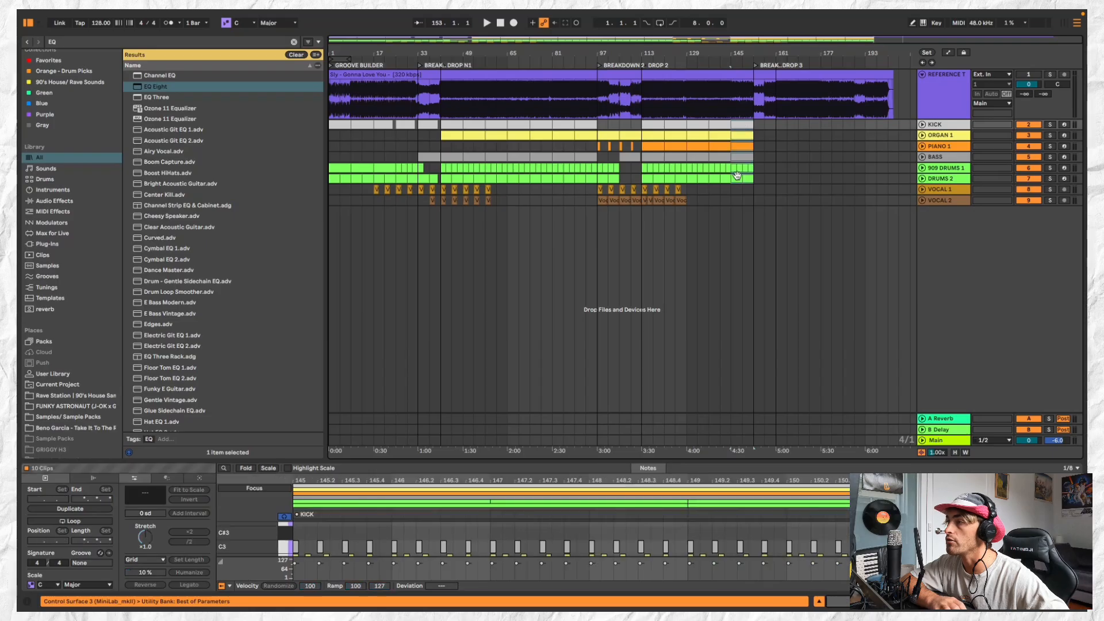
Fold the reference track and examine DROP 2 in sixteen-bar blocks across the tracks from KICK to DRUMS 2, up to bar 153
left_click(778, 126)
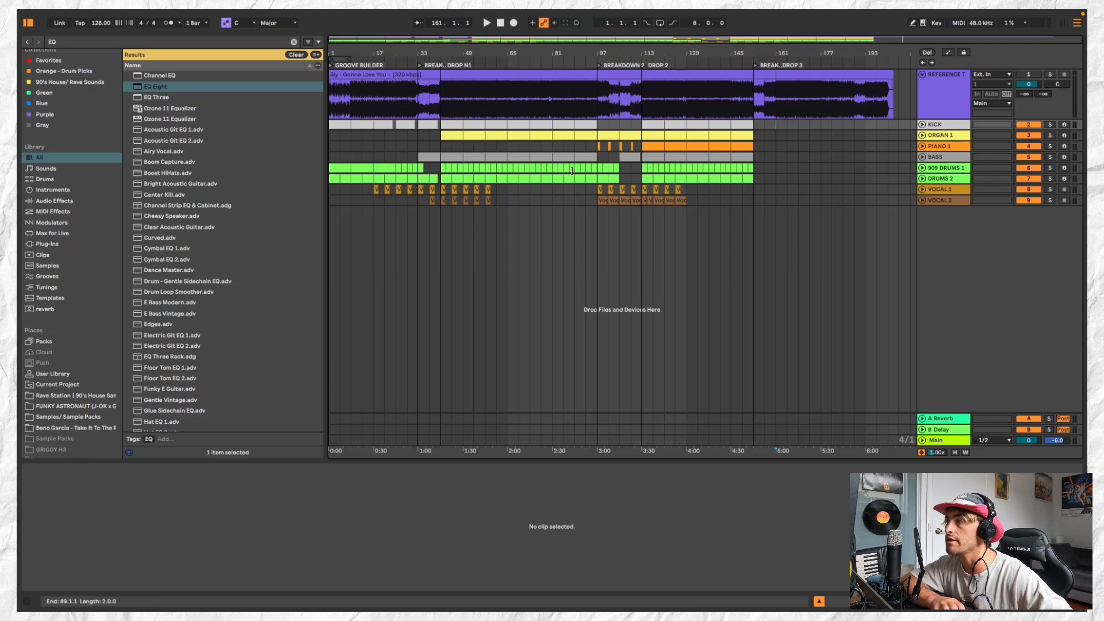
left_click(922, 75)
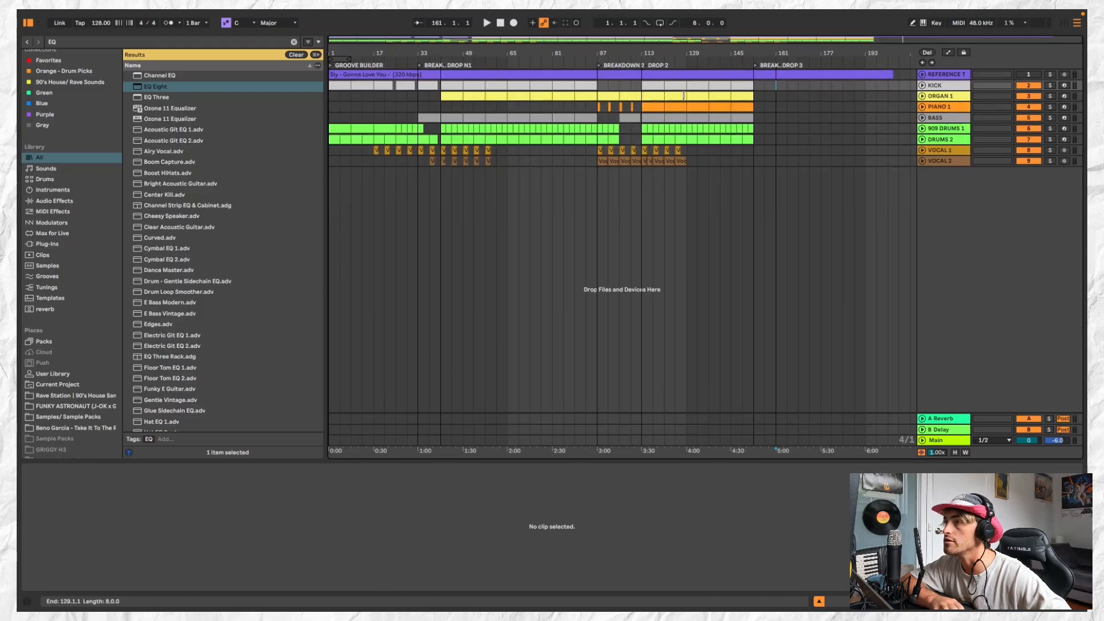
left_click(659, 85)
left_click(683, 139, "shift")
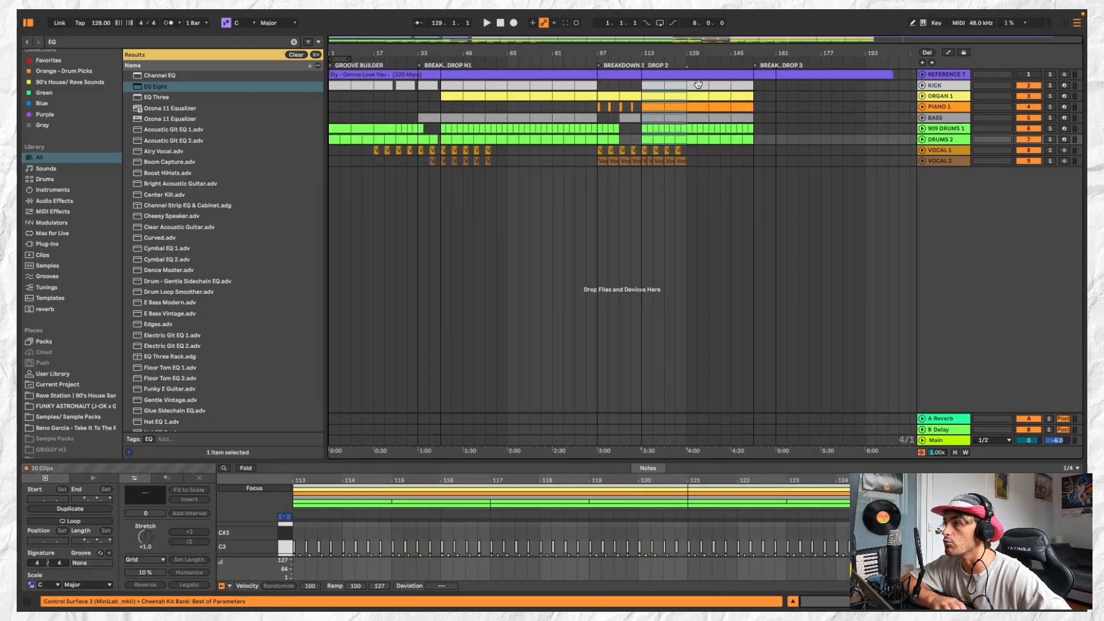
left_click(726, 84)
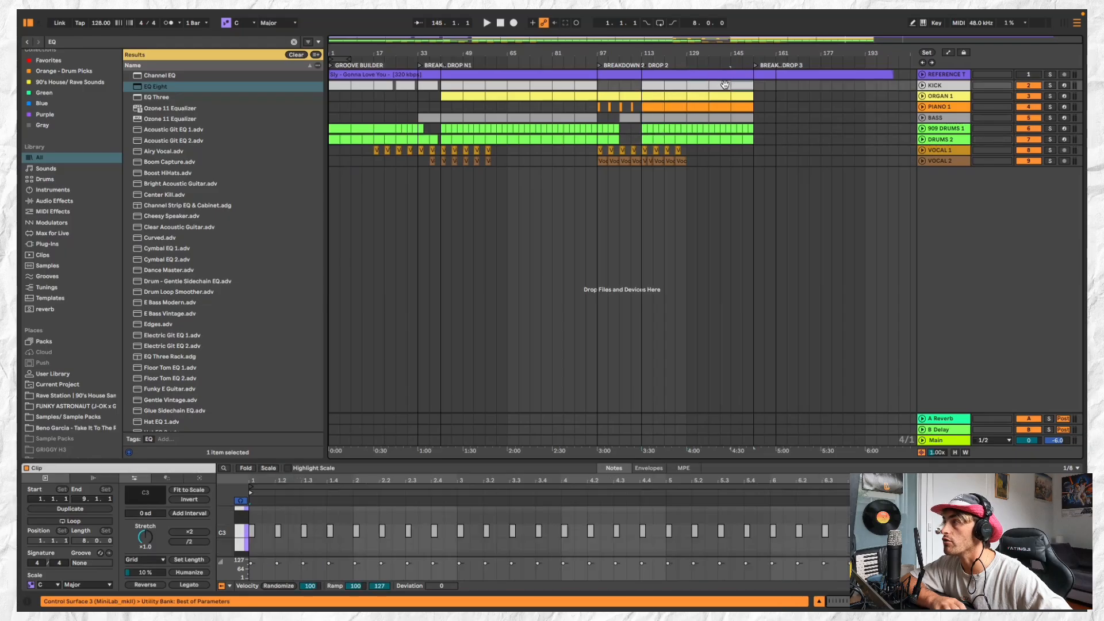
left_click(735, 85)
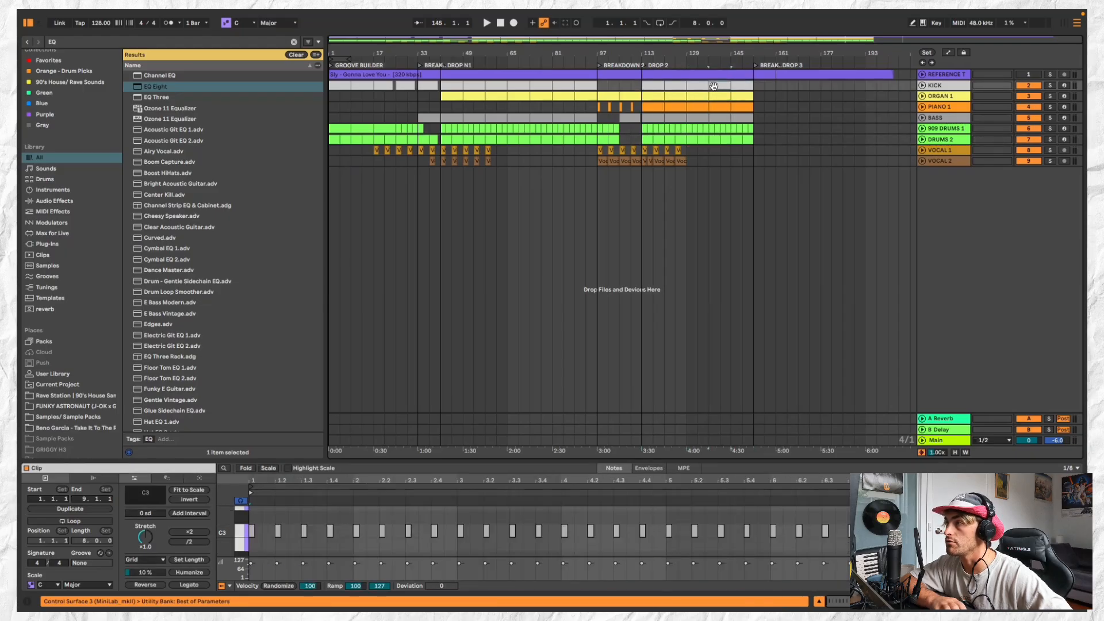
left_click(742, 86, "shift")
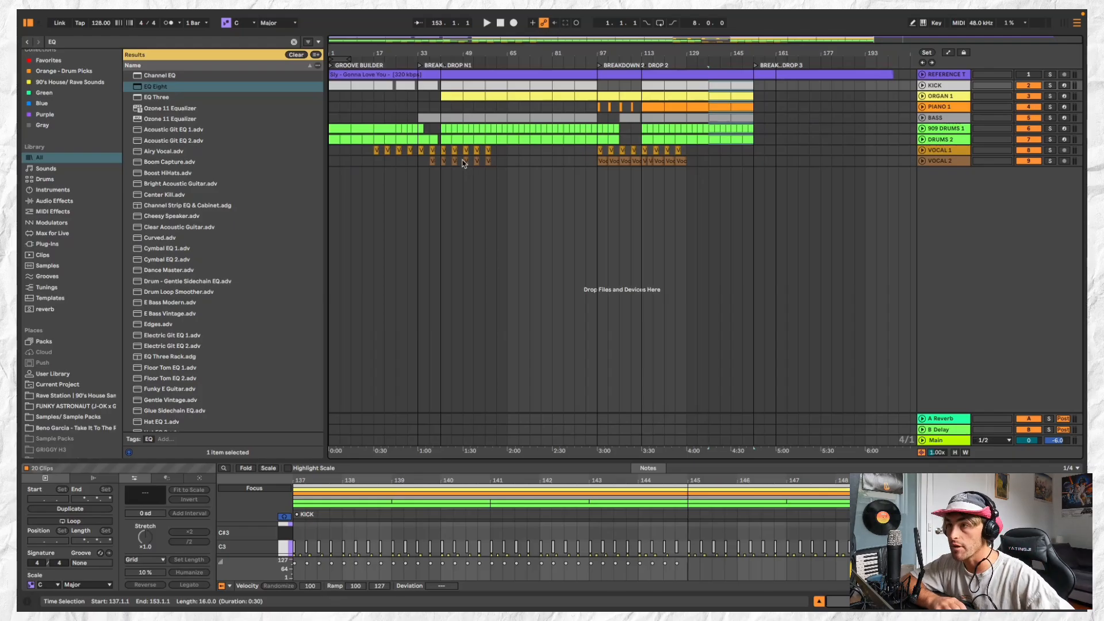
Play a short passage of the BREAKDOWN 1 section from the BASS clip and stop playback
left_click(432, 117)
key("space")
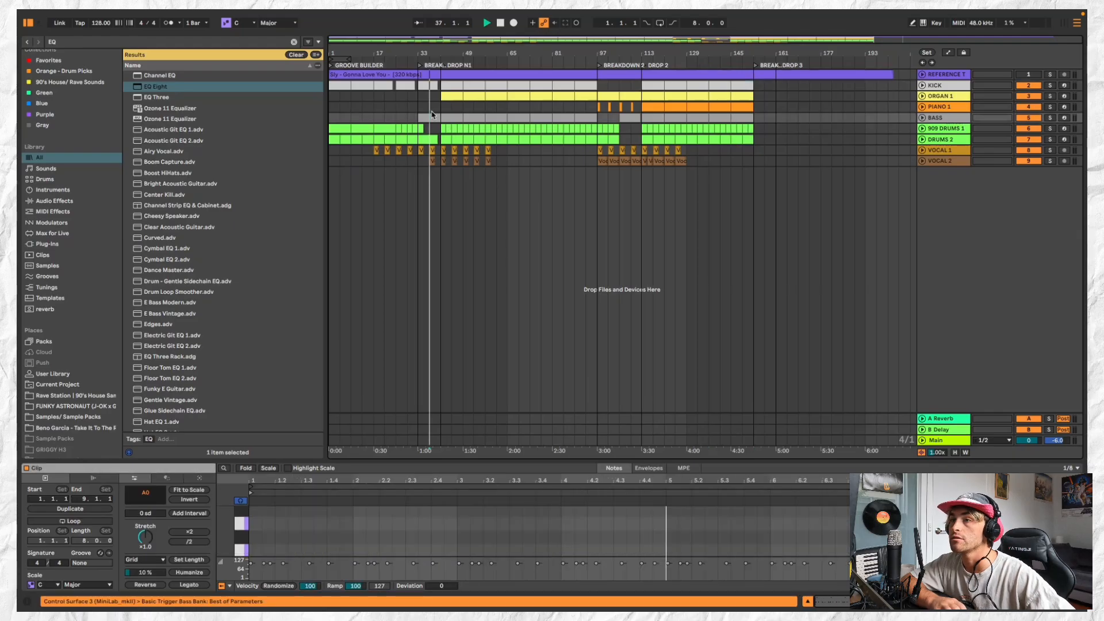
left_click(949, 443)
Unfold the 909 DRUMS 1 track to view its note patterns across the arrangement, and fold it again
left_click(923, 129)
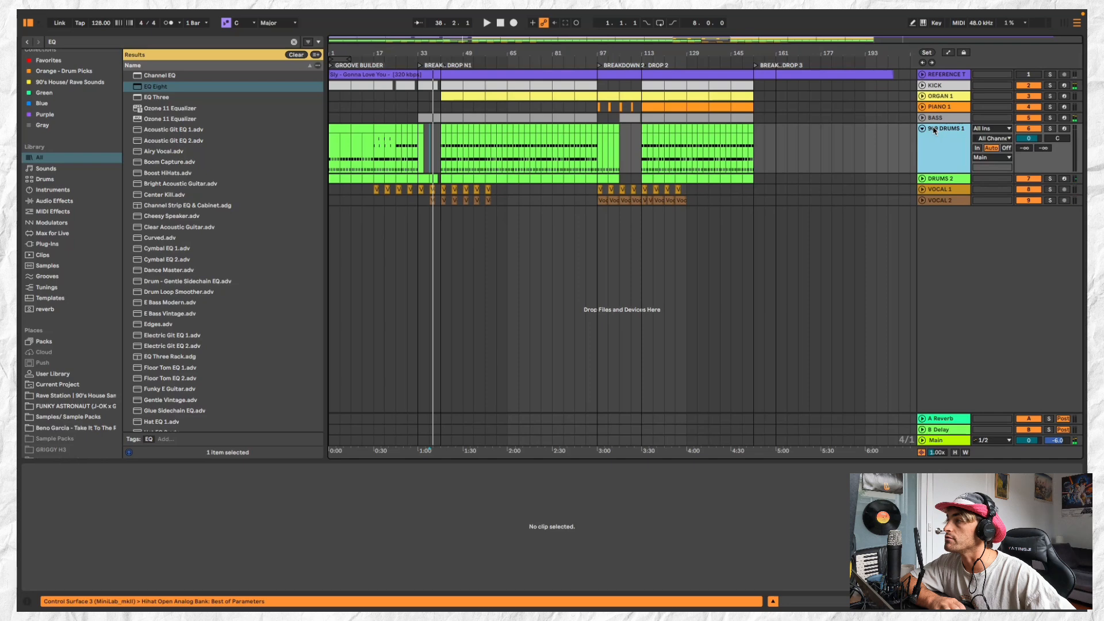
left_click(923, 129)
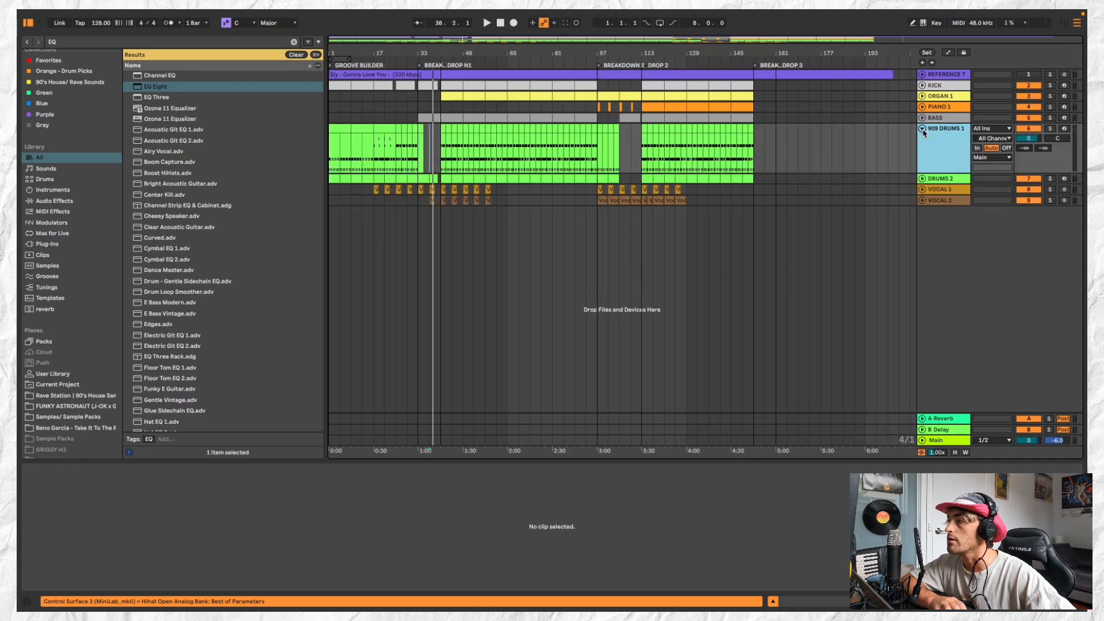
left_click(923, 129)
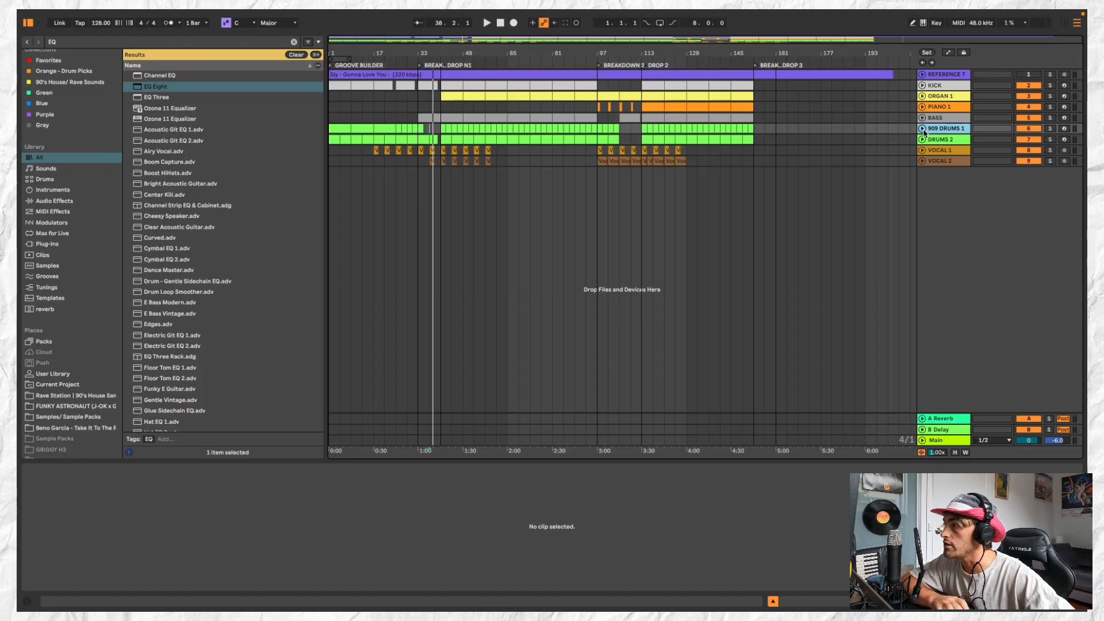
left_click(922, 129)
left_click(922, 129)
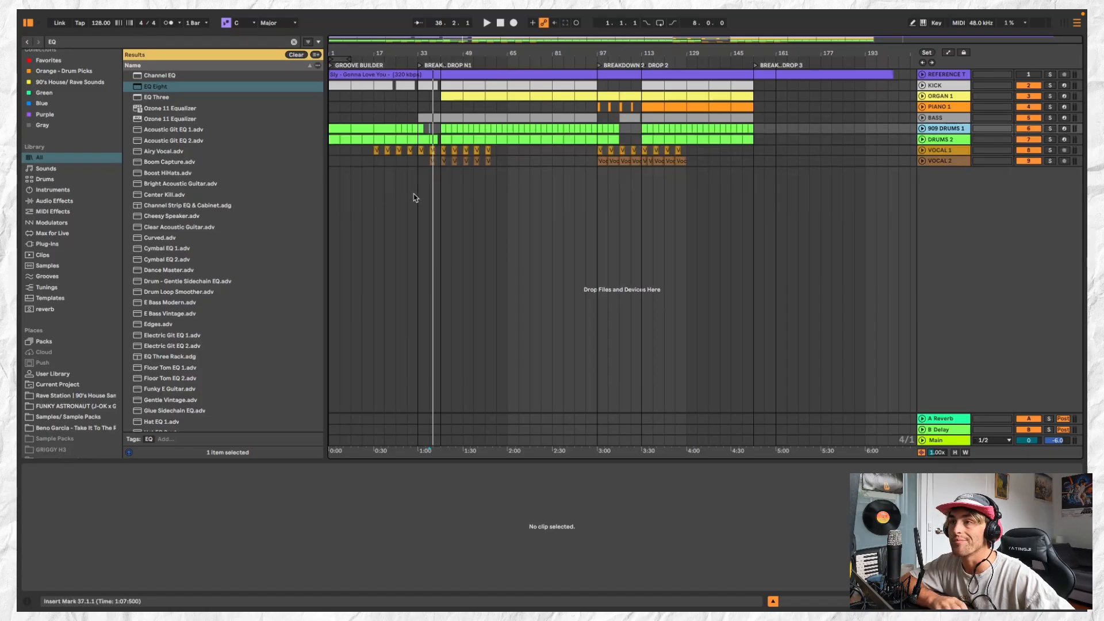